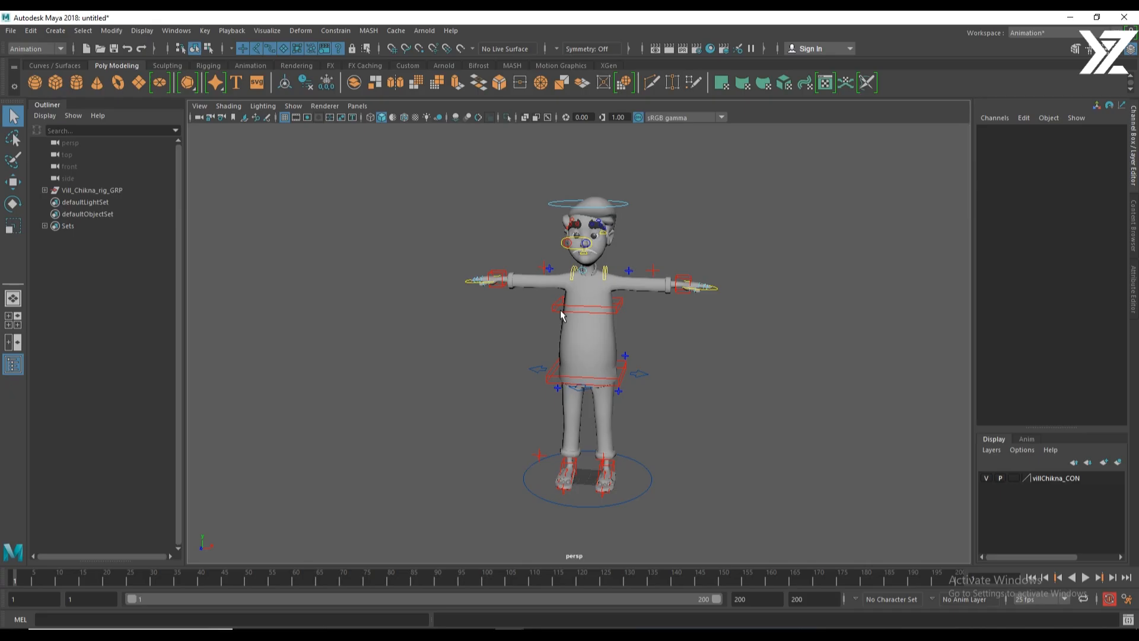
Import the audio file dialogues.wav from the Desktop folder into the scene.
click(10, 31)
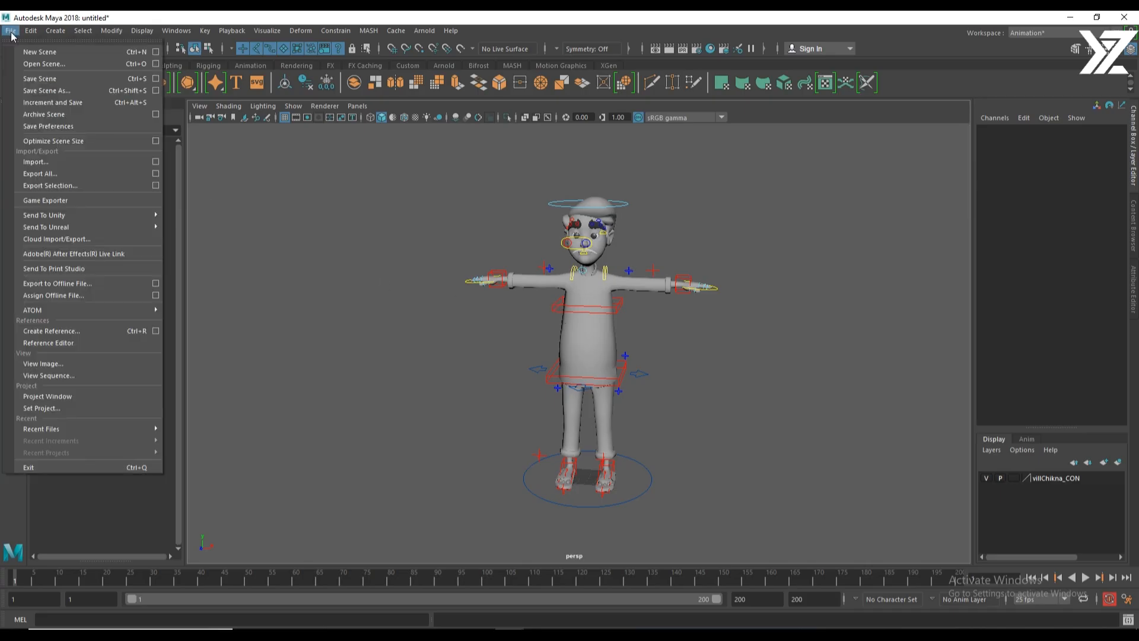
click(56, 161)
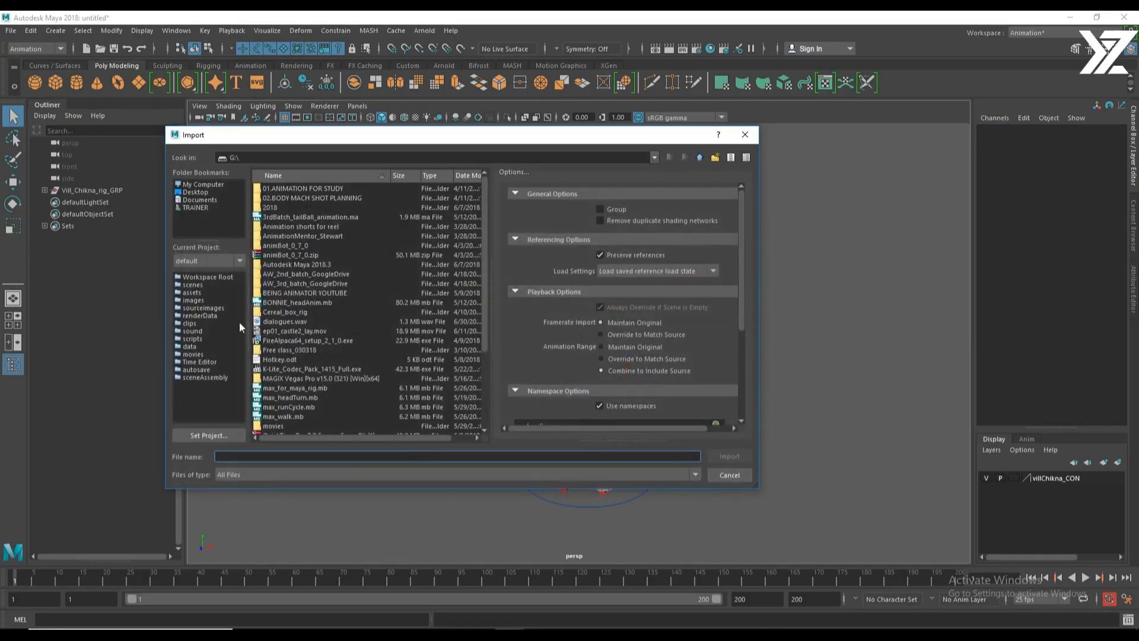
click(205, 191)
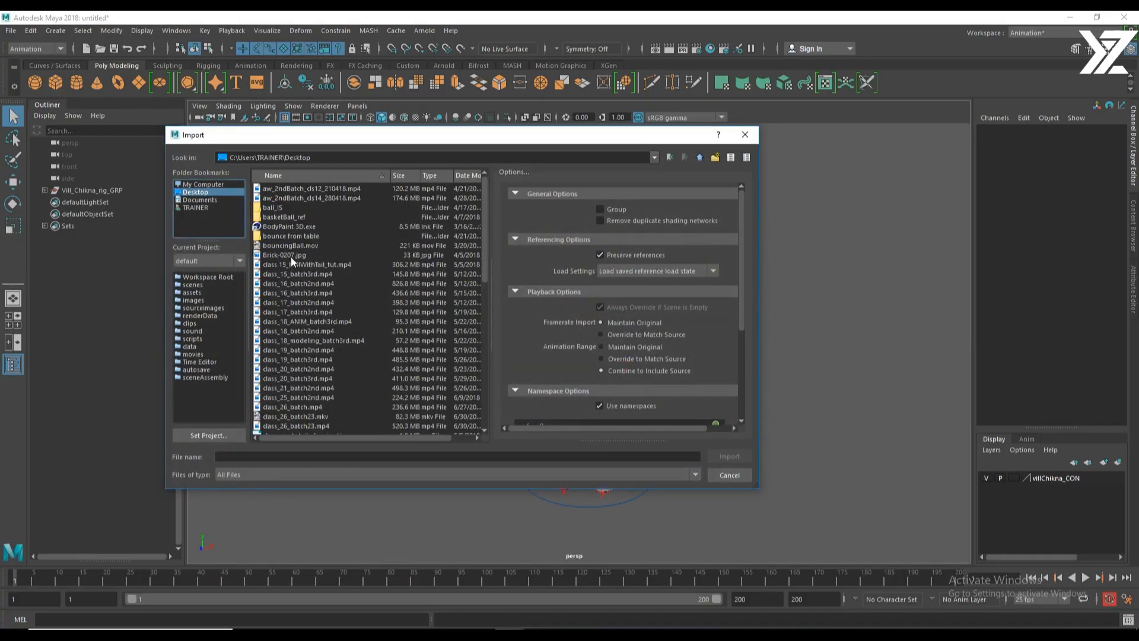
scroll(314, 406, down, 12)
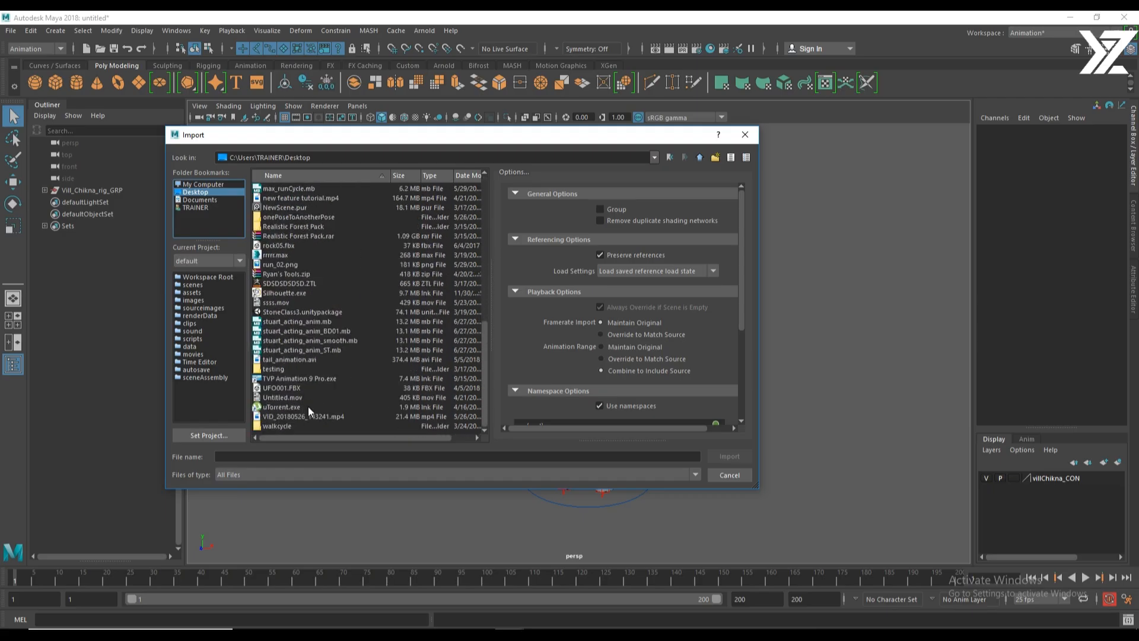
scroll(303, 387, up, 2)
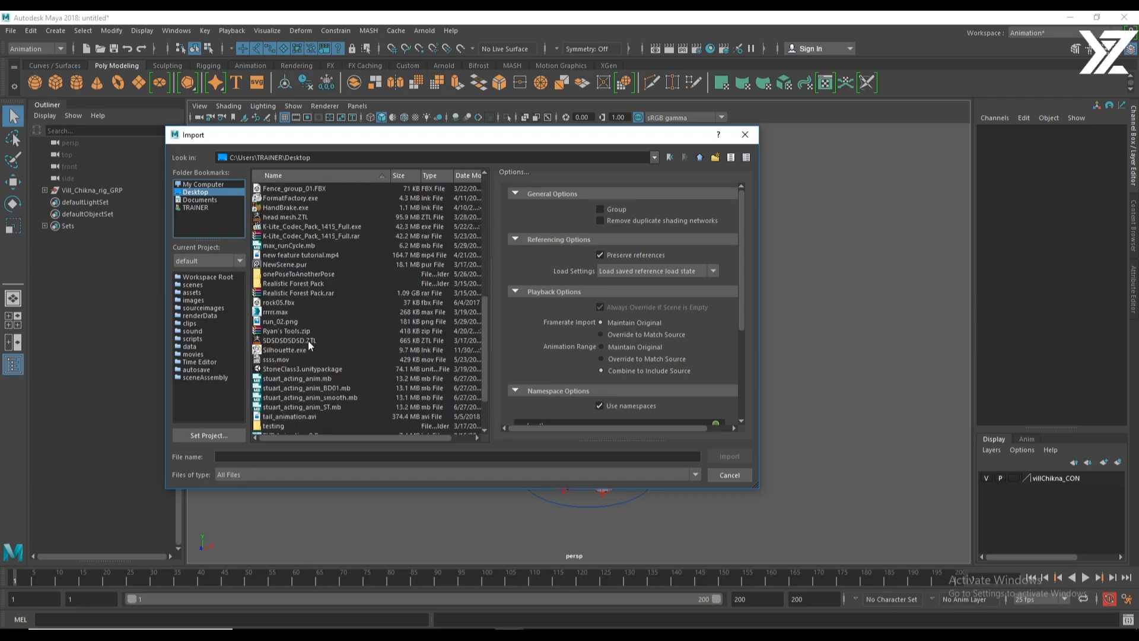
scroll(308, 340, up, 2)
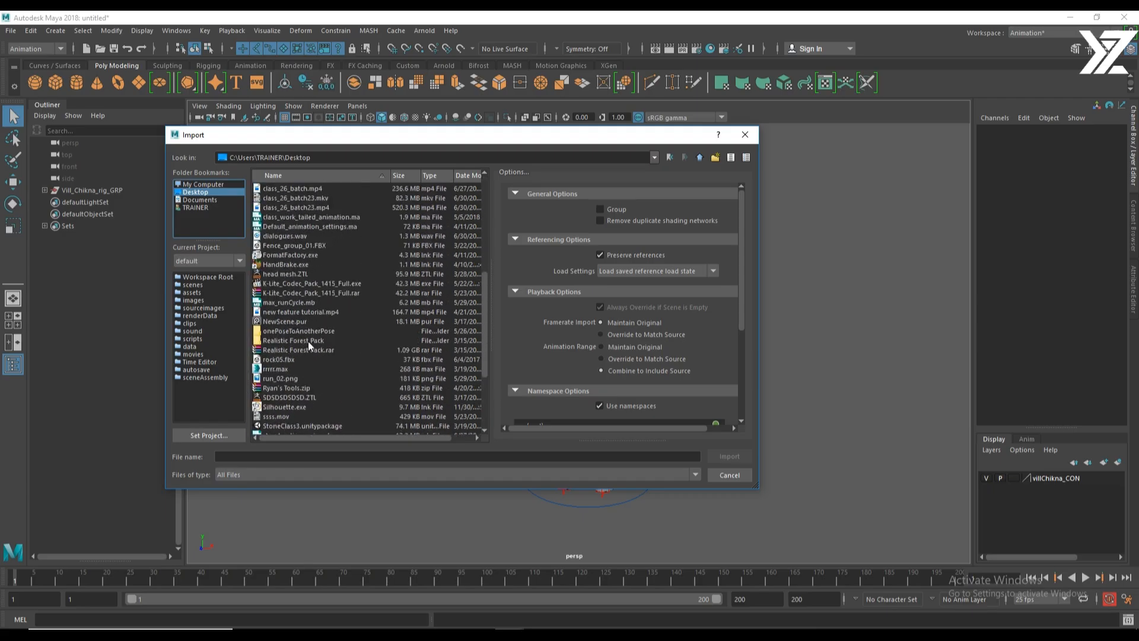
click(302, 237)
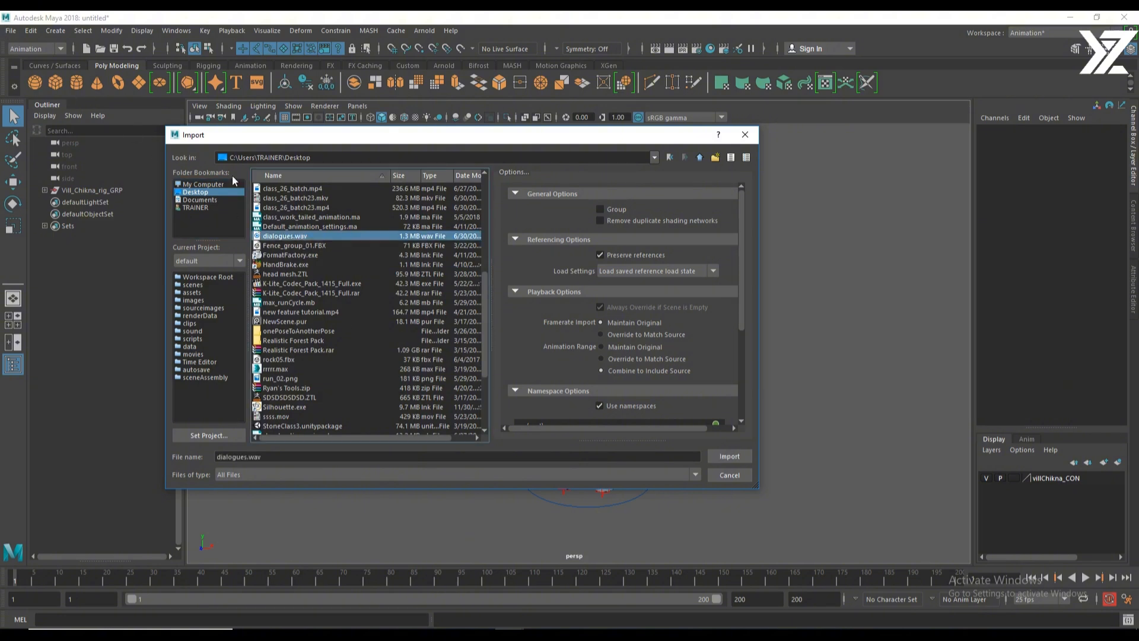
drag(739, 321, 735, 424)
click(729, 456)
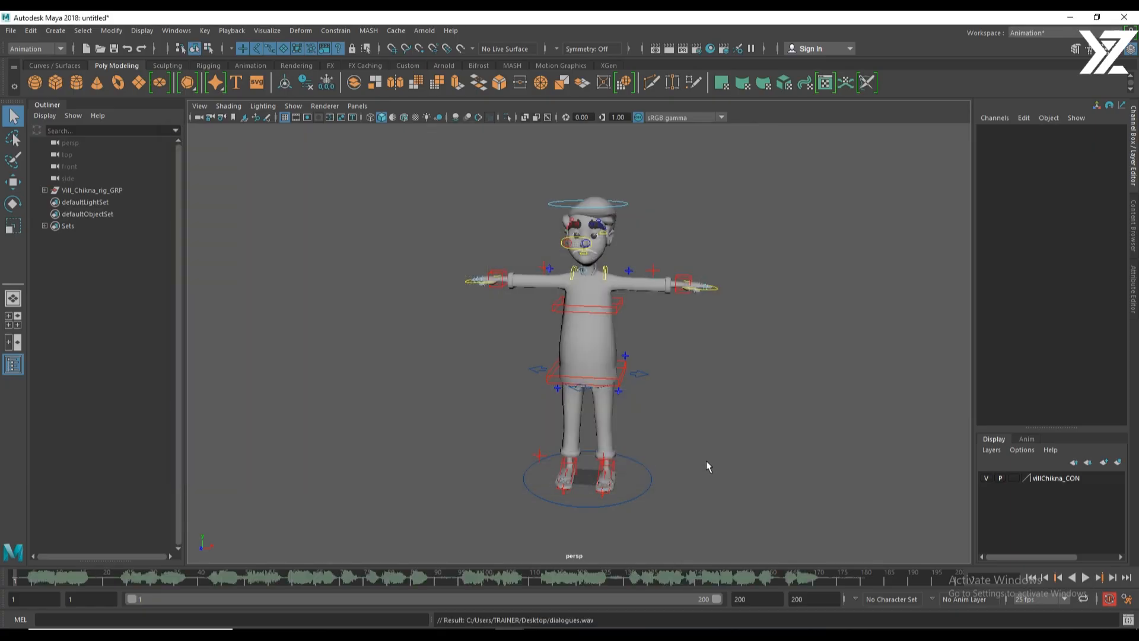
Lower the speaker volume to 17 and scrub and play the timeline to listen to the imported dialogue.
drag(27, 578, 142, 577)
drag(47, 579, 14, 578)
drag(1023, 611, 989, 611)
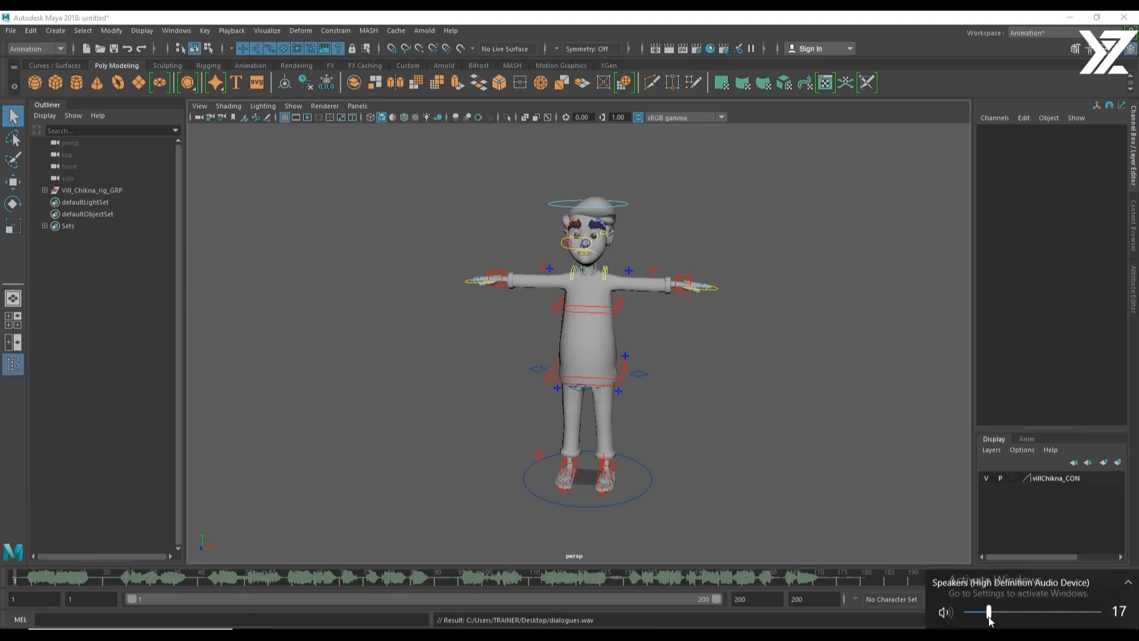
mouse_move(25, 581)
mouse_down()
mouse_move(138, 580)
mouse_move(86, 581)
mouse_move(147, 591)
mouse_up()
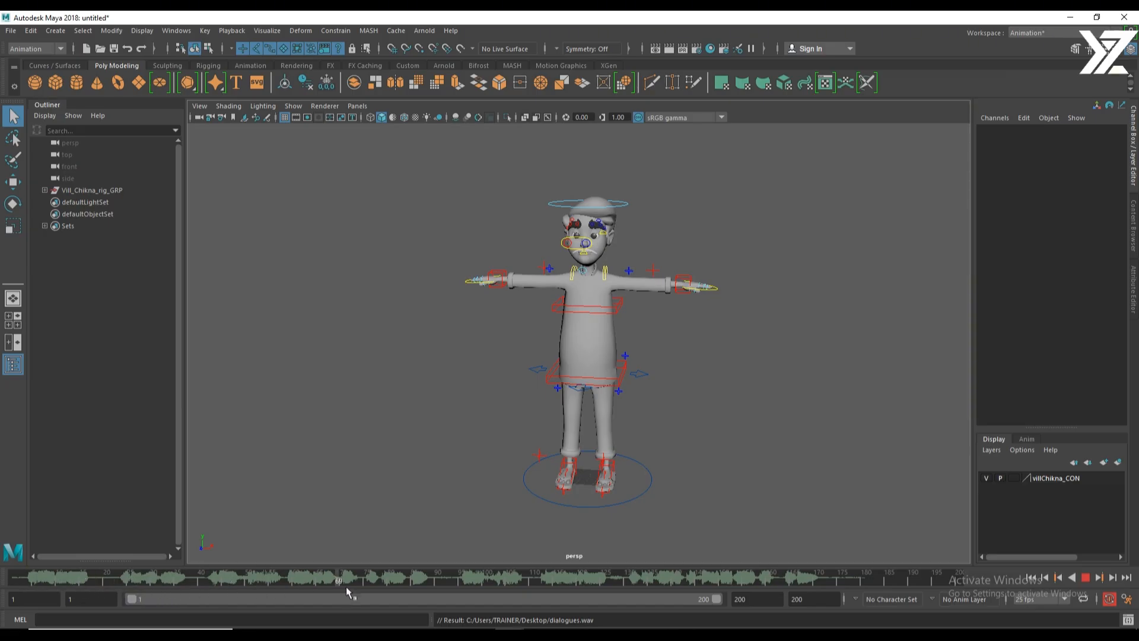
mouse_move(750, 584)
mouse_down()
mouse_move(887, 590)
mouse_move(4, 584)
mouse_up()
key(alt+v)
key(alt+v)
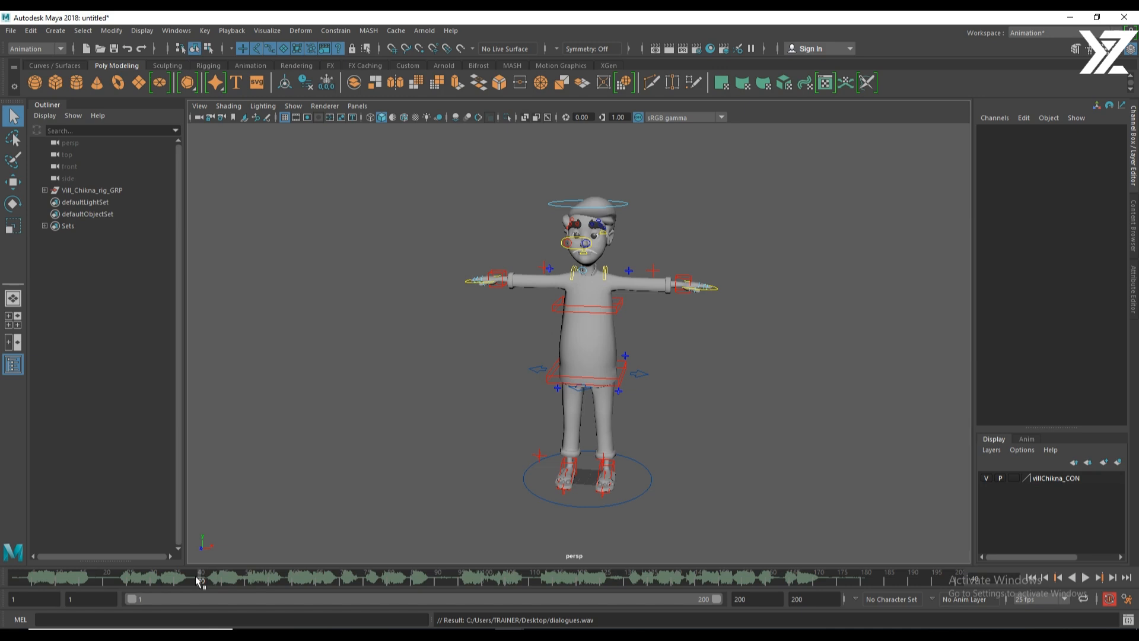
Open the attributes of the dialogues sound on the timeline.
right_click(700, 576)
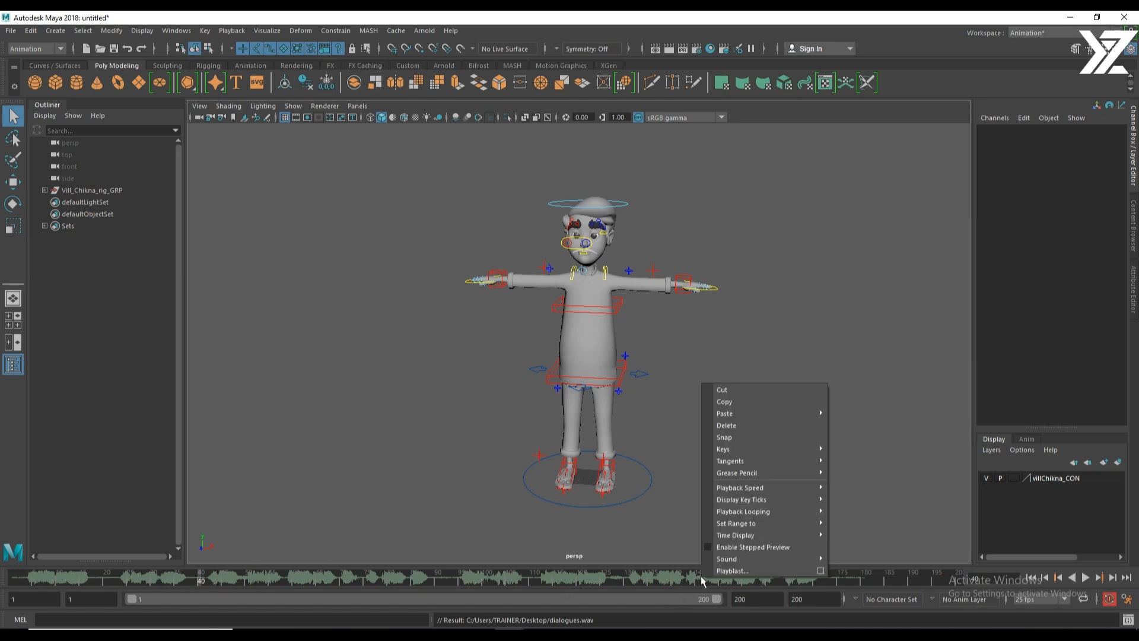
right_click(624, 578)
mouse_move(689, 559)
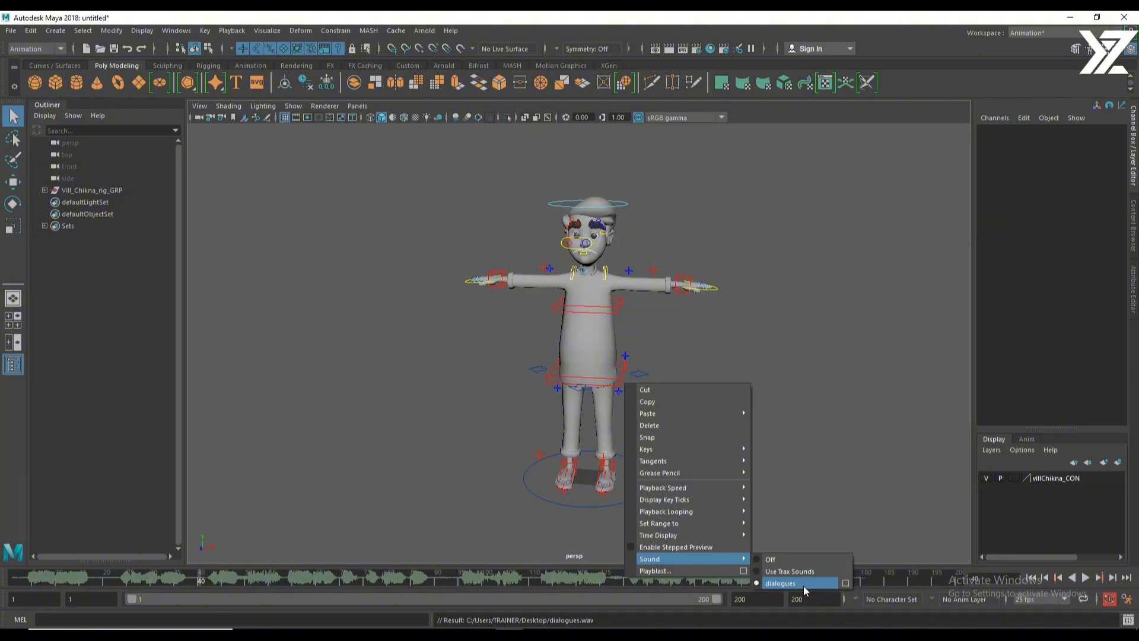
click(847, 584)
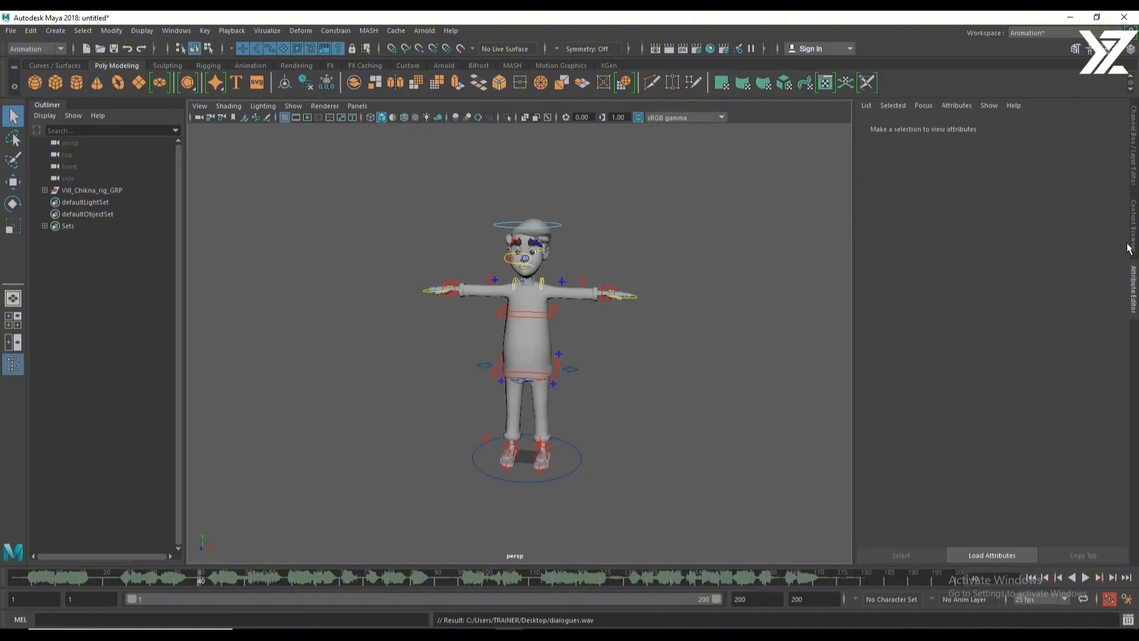
click(582, 574)
right_click(688, 576)
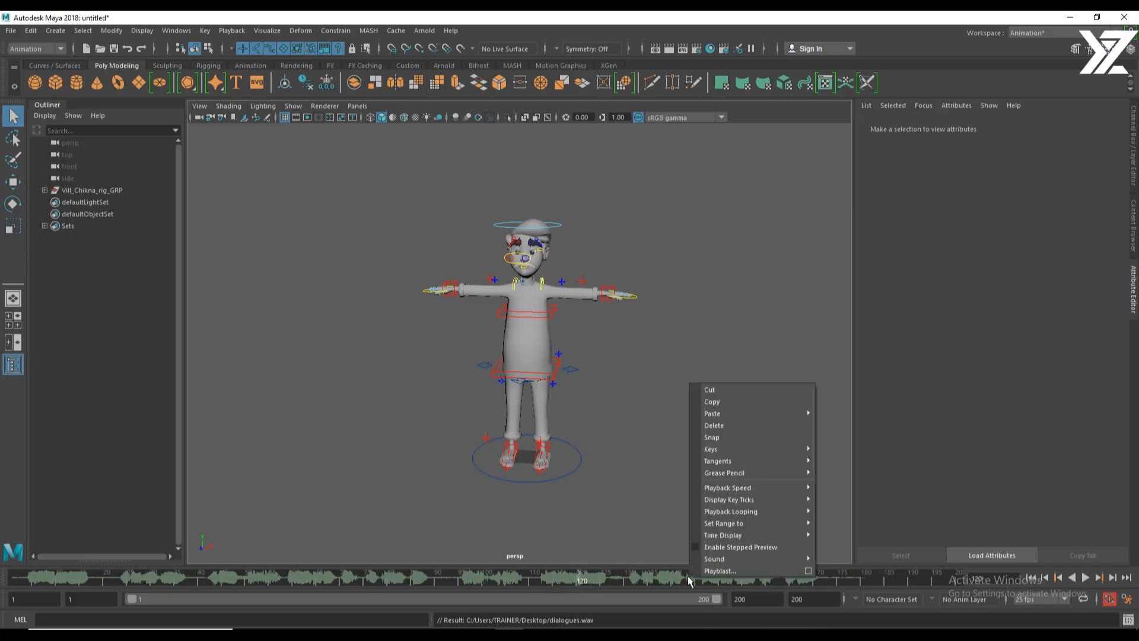
mouse_move(736, 558)
click(909, 583)
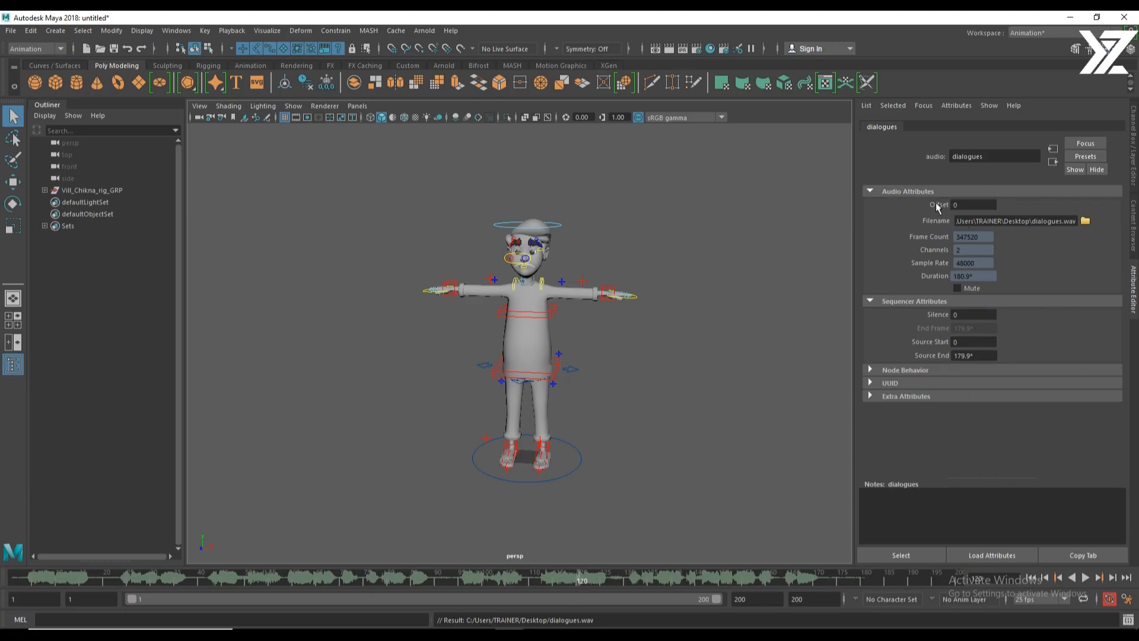
Try offsets of 40, -40 and 0 for the dialogues audio.
click(971, 204)
key(Return)
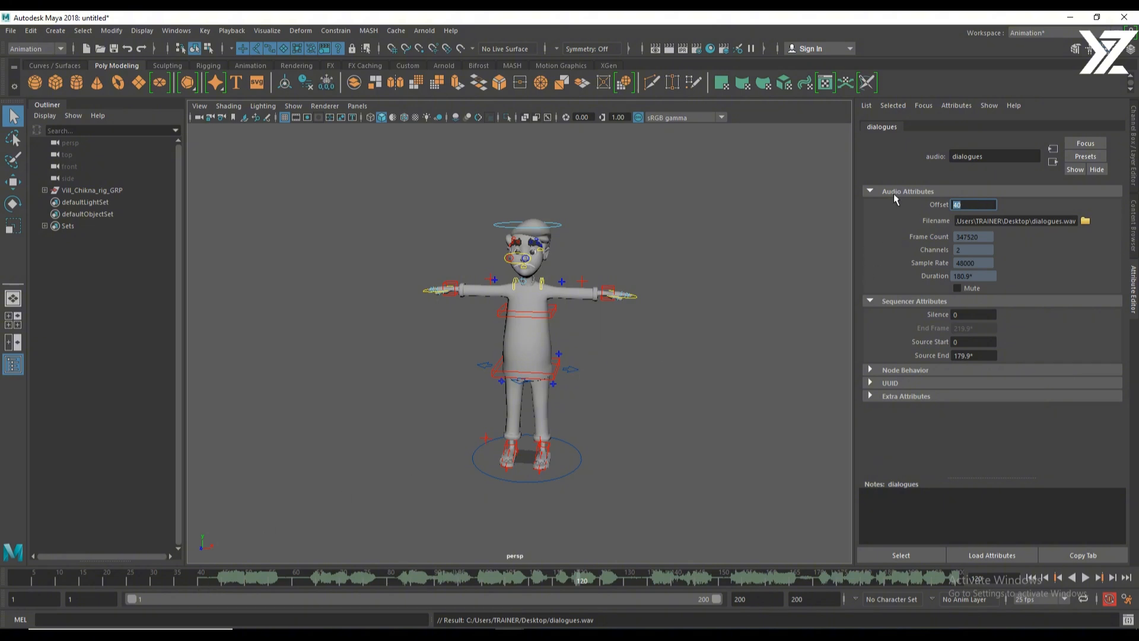
text(-40)
key(Return)
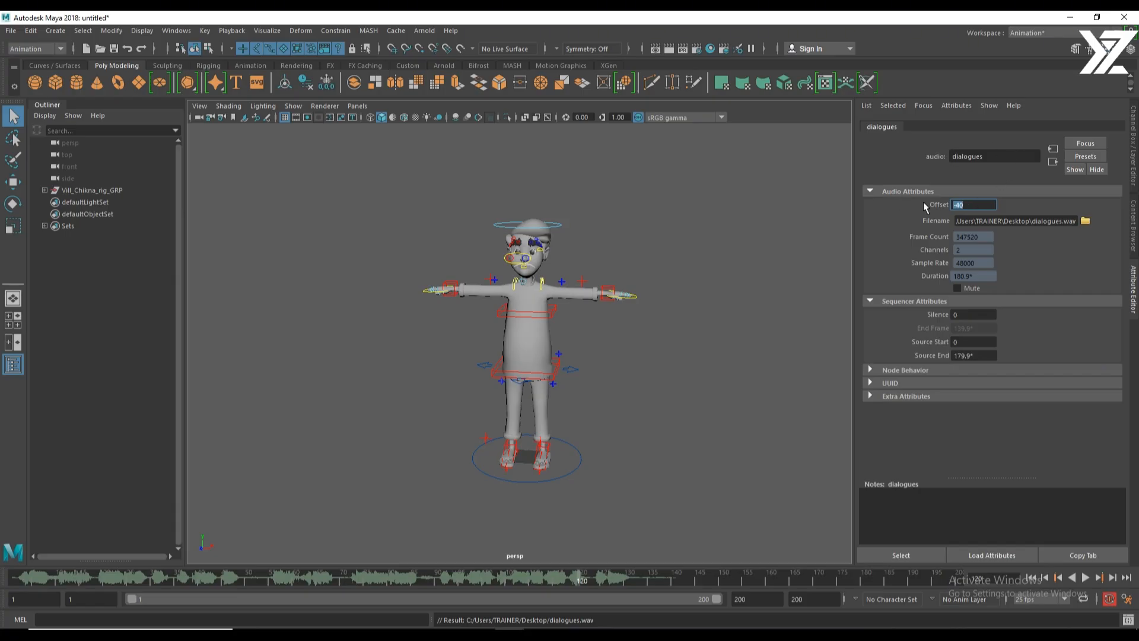
text(0)
key(Return)
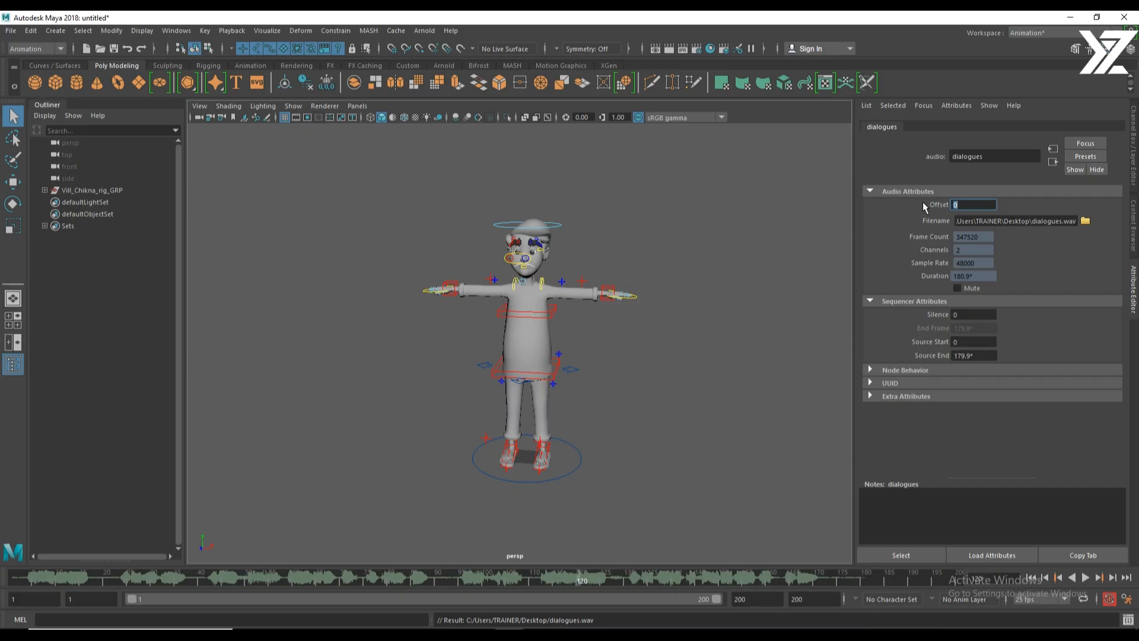
Set the dialogues audio offset to 1 and scrub across the timeline to check the sound.
text(1)
key(Return)
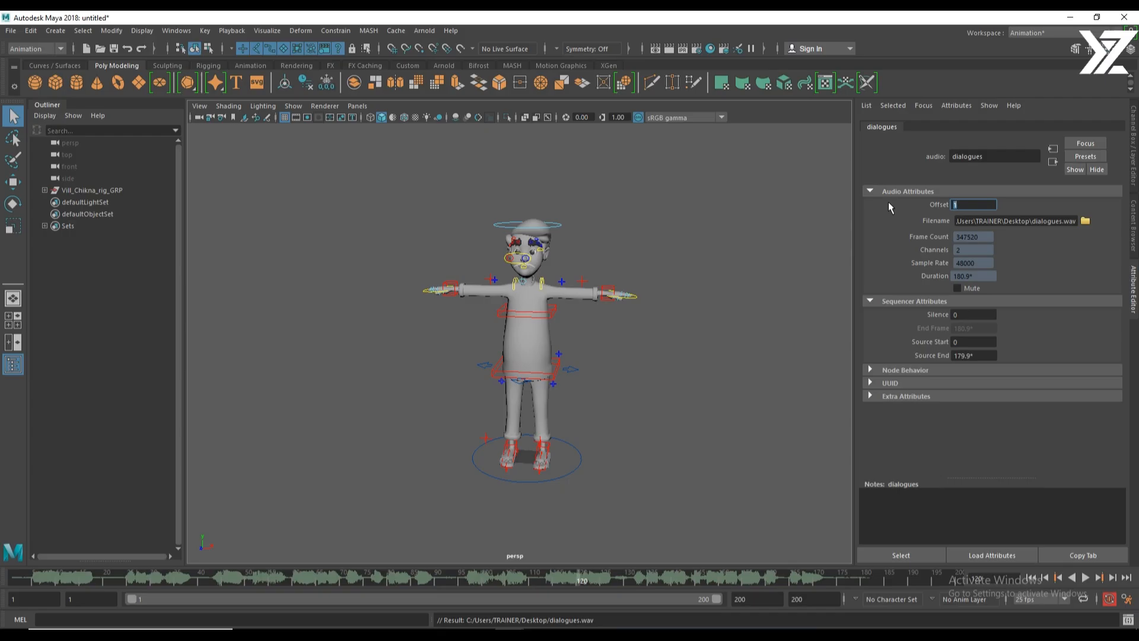
click(682, 248)
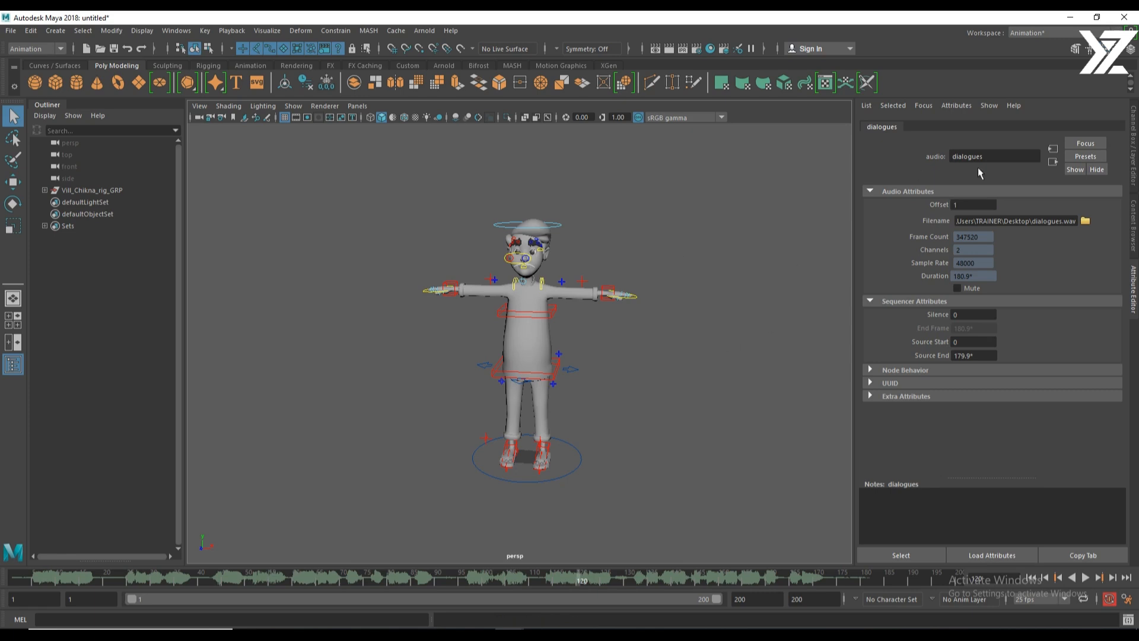
mouse_move(83, 574)
mouse_down()
mouse_move(10, 575)
mouse_move(896, 575)
mouse_up()
Show the channel values again, create a polygon cube, enlarge it, and place it on the ground some distance beside the character.
click(1133, 142)
alt+right_drag(554, 453, 683, 439)
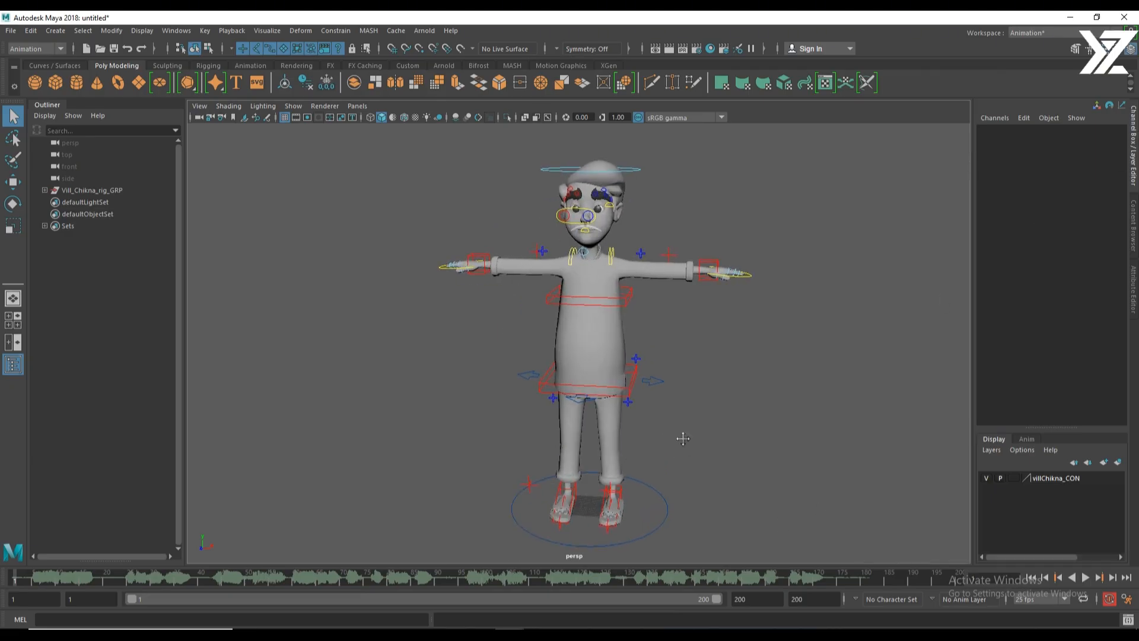
alt+drag(516, 432, 568, 408)
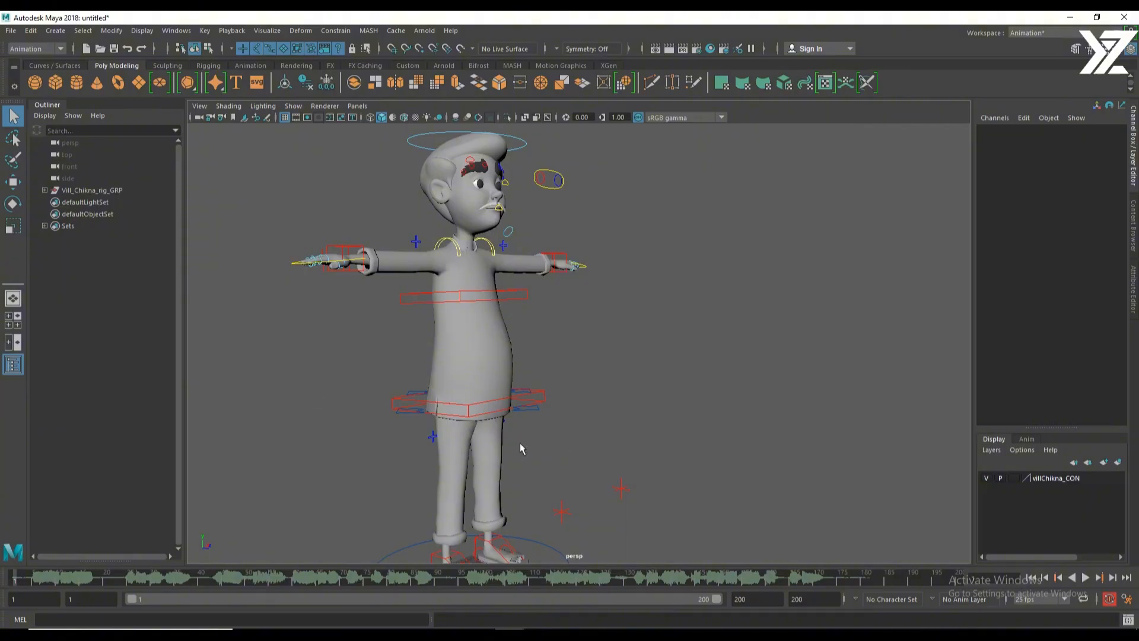
alt+right_drag(780, 389, 691, 391)
alt+drag(692, 391, 557, 460)
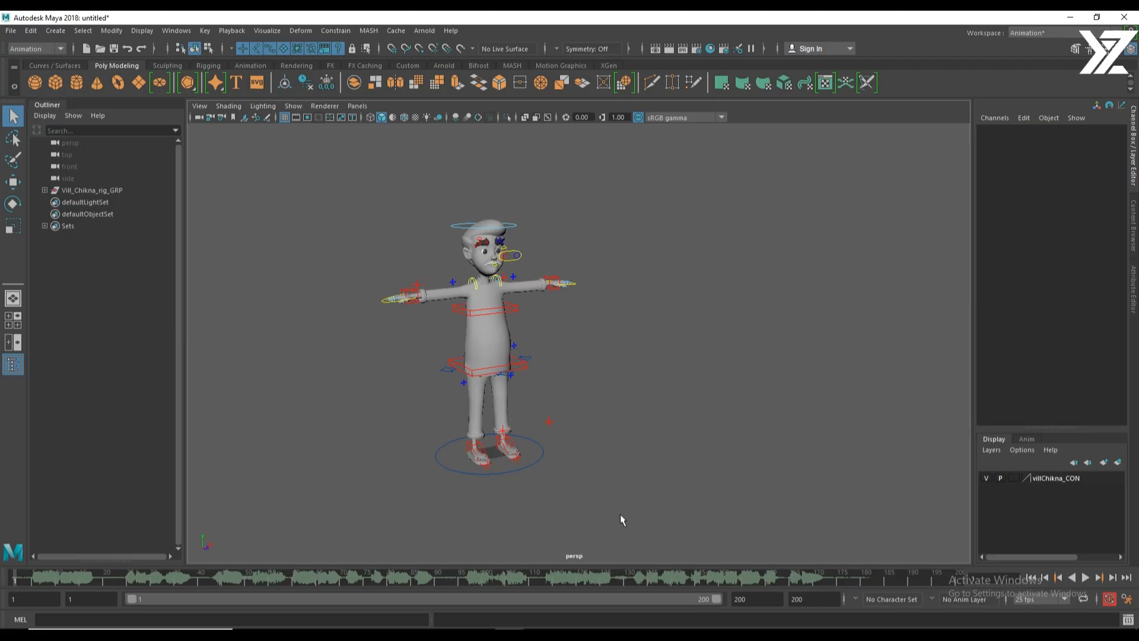
click(55, 82)
key(w)
key(r)
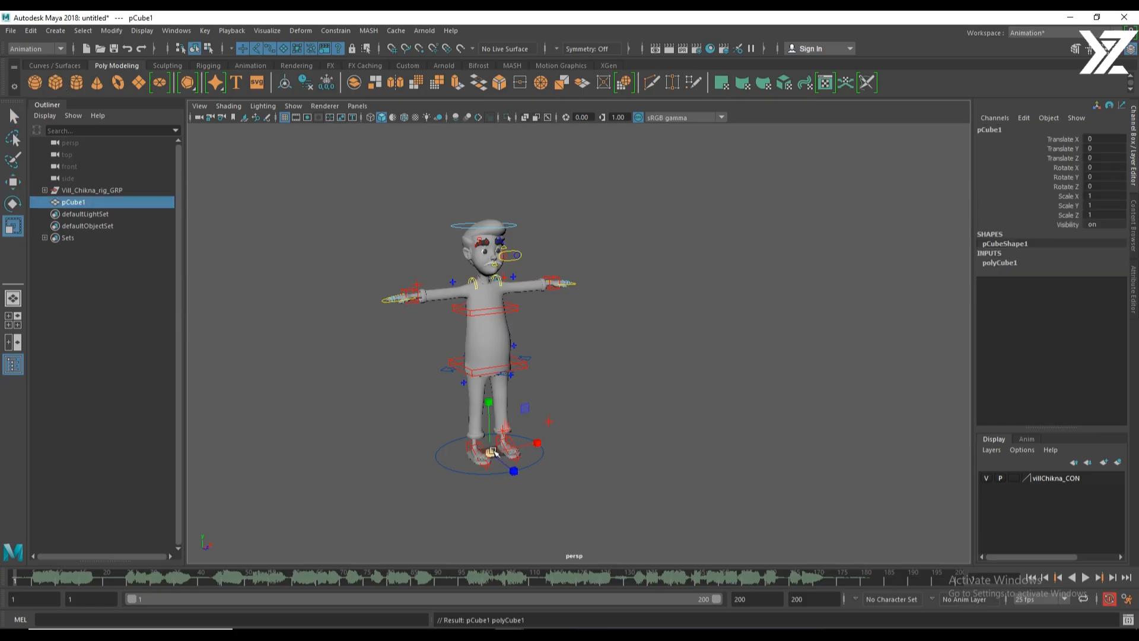
drag(490, 453, 765, 316)
key(w)
alt+drag(756, 424, 749, 335)
Create a polygon plane and scale it up into a large ground floor beneath the character and cube.
click(138, 82)
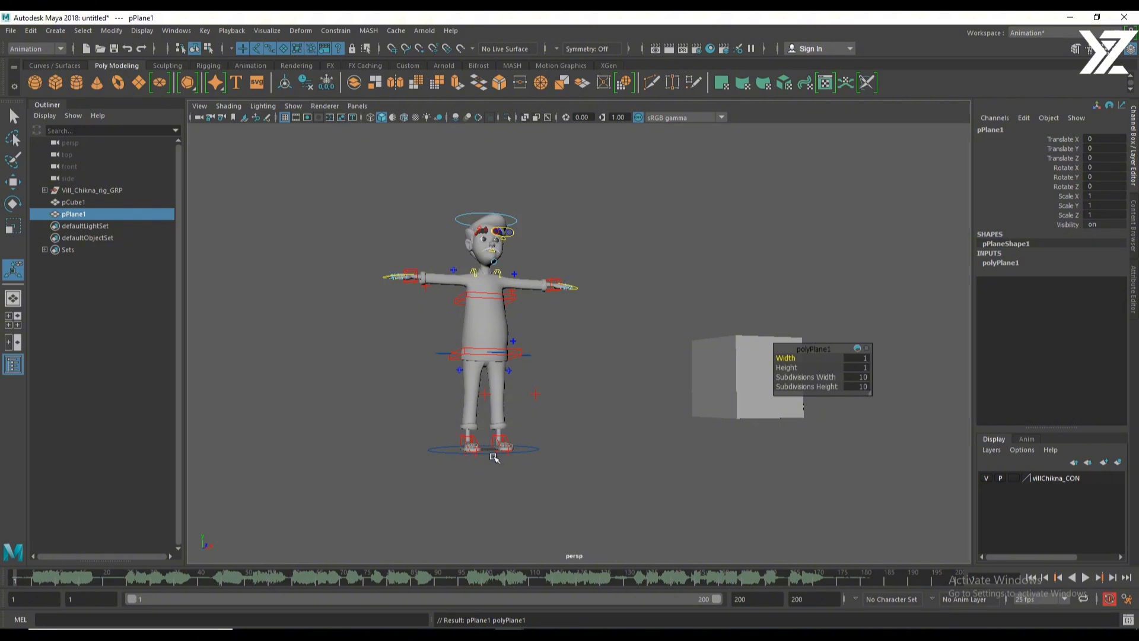
alt+drag(500, 452, 399, 420)
key(r)
drag(493, 440, 989, 299)
click(555, 154)
mouse_move(634, 369)
alt+mouse_down()
mouse_move(633, 341)
mouse_move(616, 364)
alt+mouse_up()
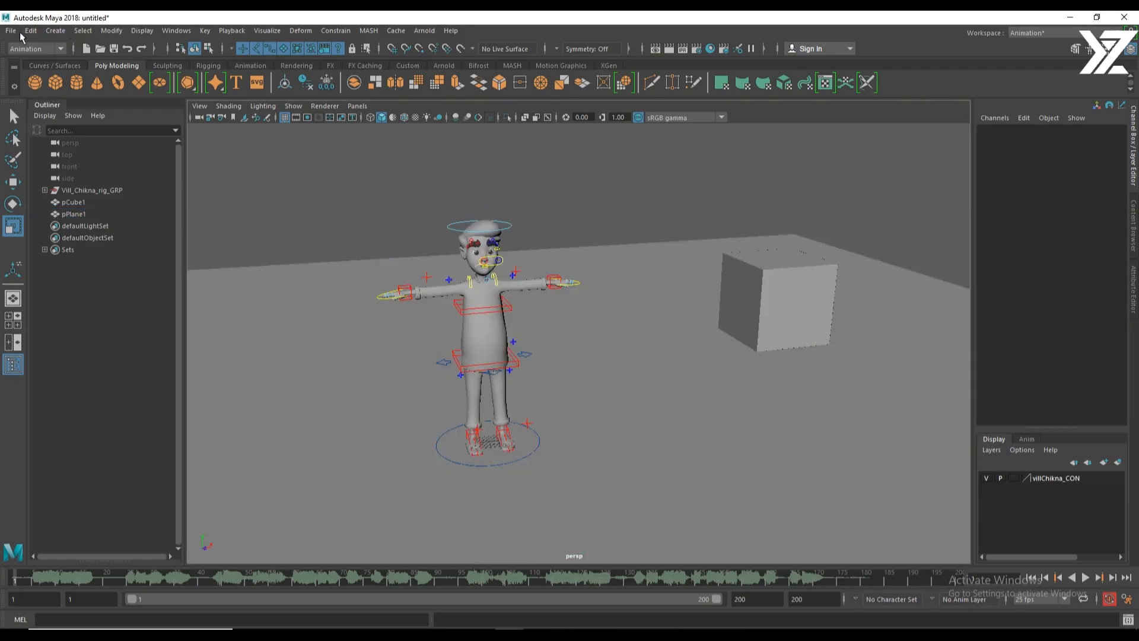
Create a standard single-node camera and rename it renderCam_05_.
click(74, 30)
click(55, 29)
click(55, 31)
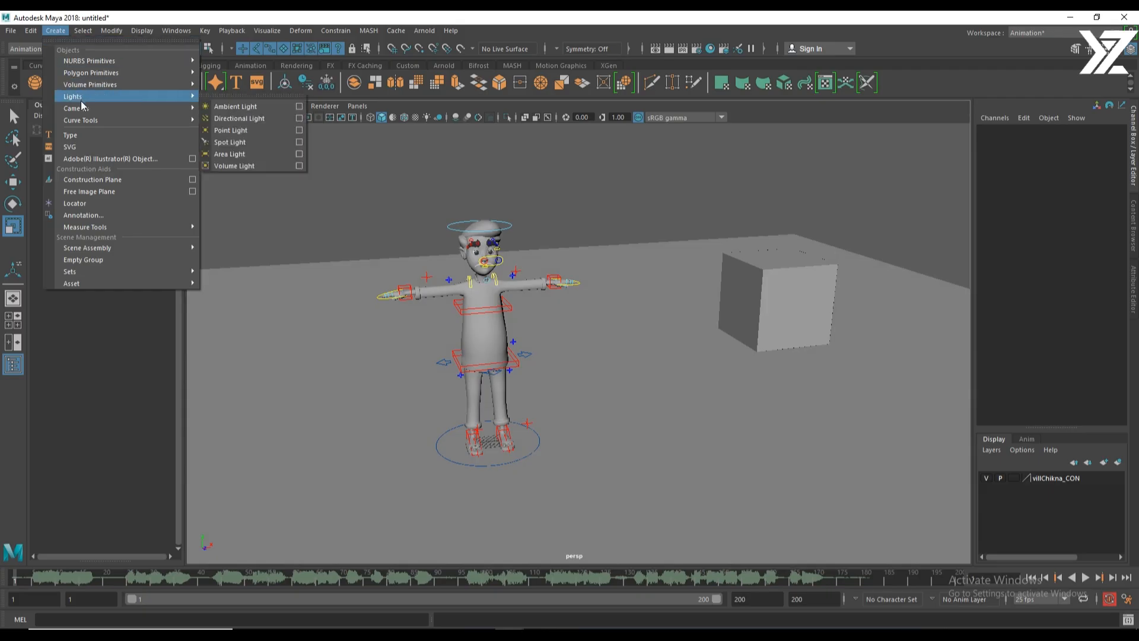
mouse_move(88, 108)
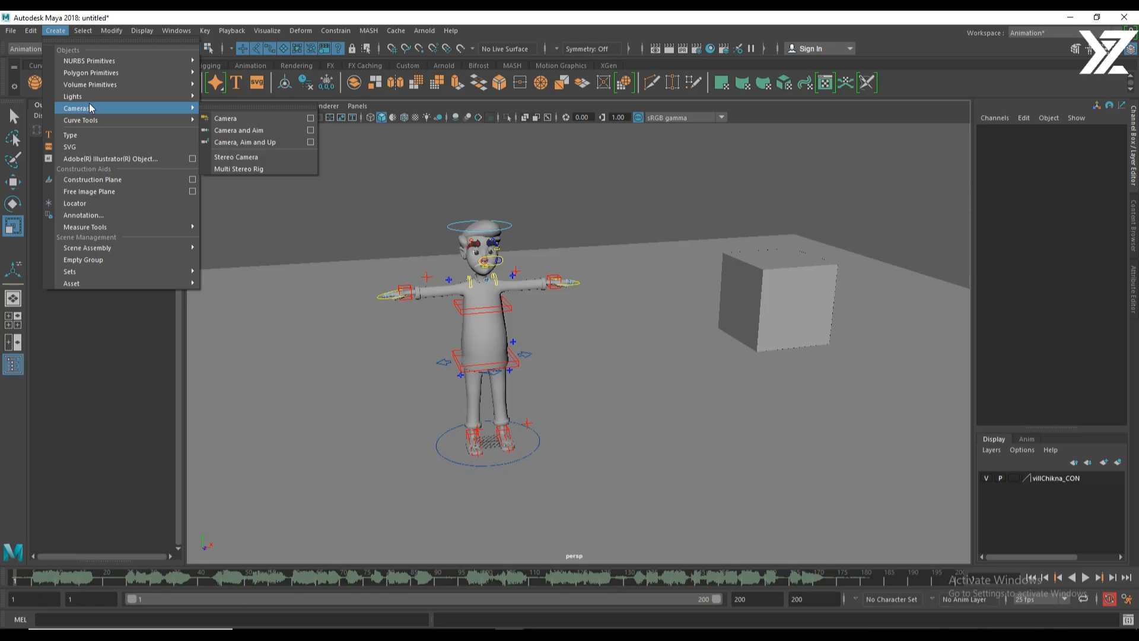
mouse_move(89, 106)
click(268, 119)
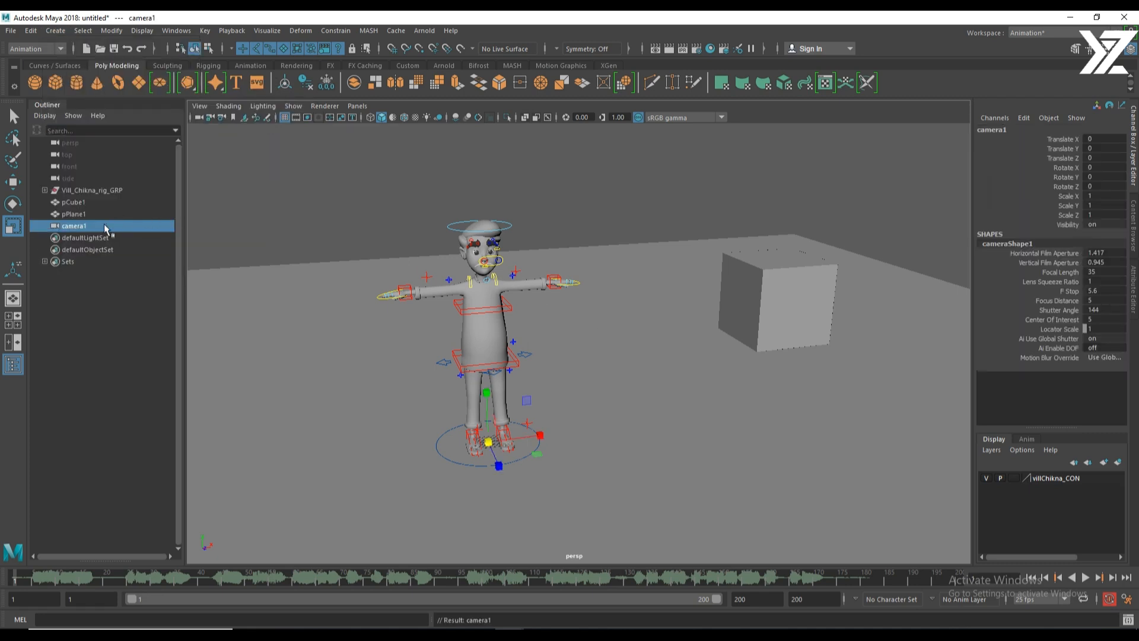
double_click(80, 228)
text(re)
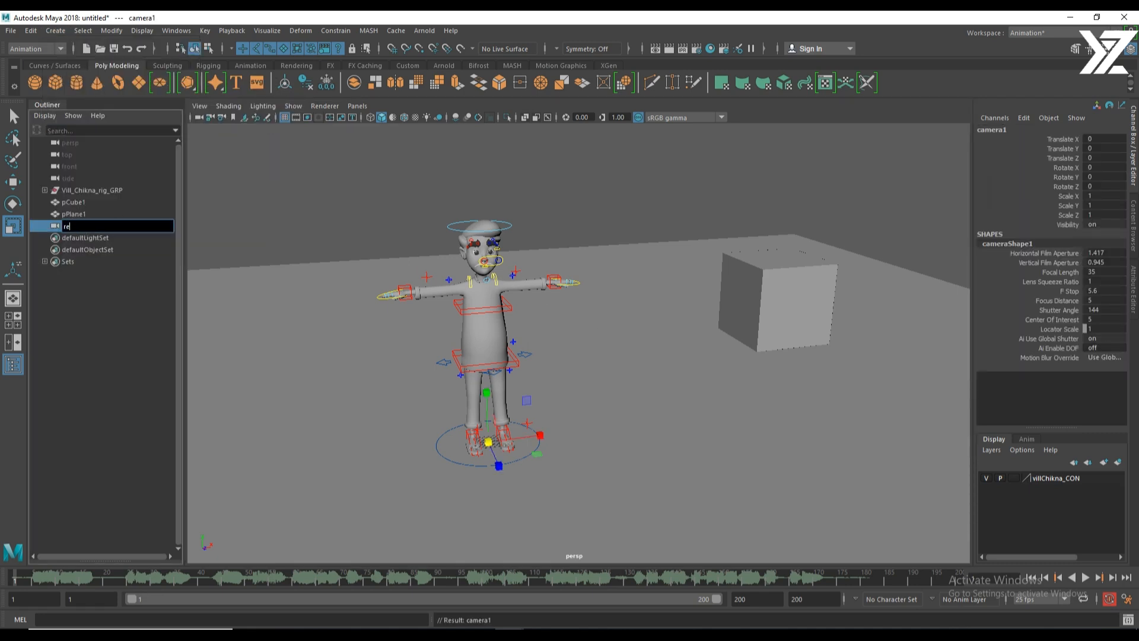
text(nderCam_)
text(05_)
Scrub the timeline to locate the end of the dialogue and set the animation end frame to 175.
drag(14, 577, 72, 579)
drag(770, 578, 855, 579)
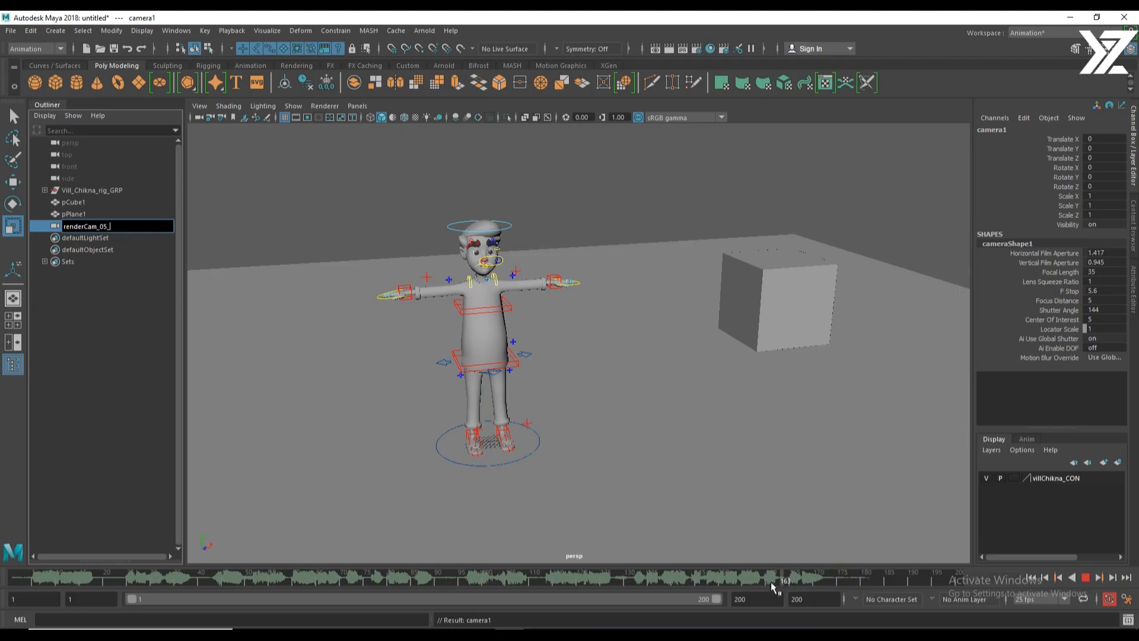
drag(771, 583, 840, 584)
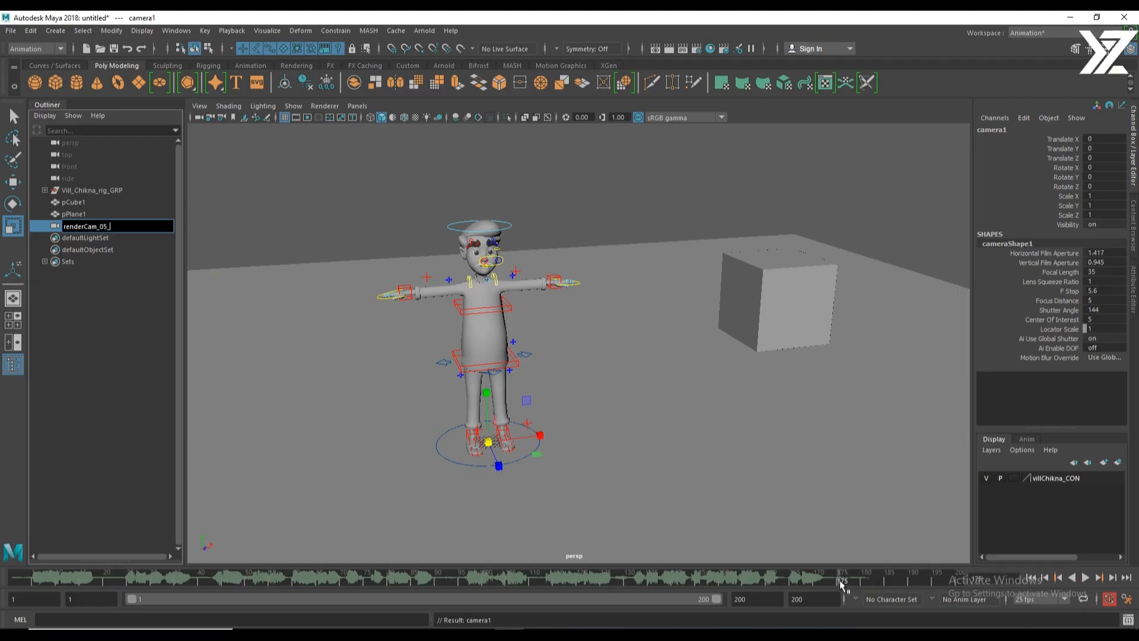
double_click(812, 599)
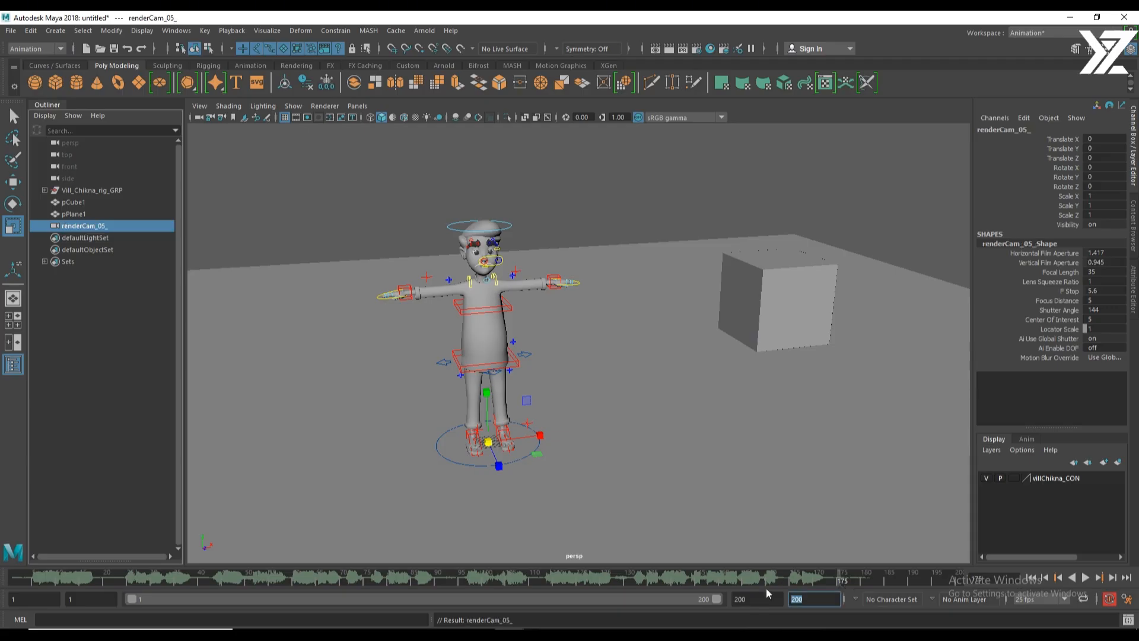
text(175)
key(Return)
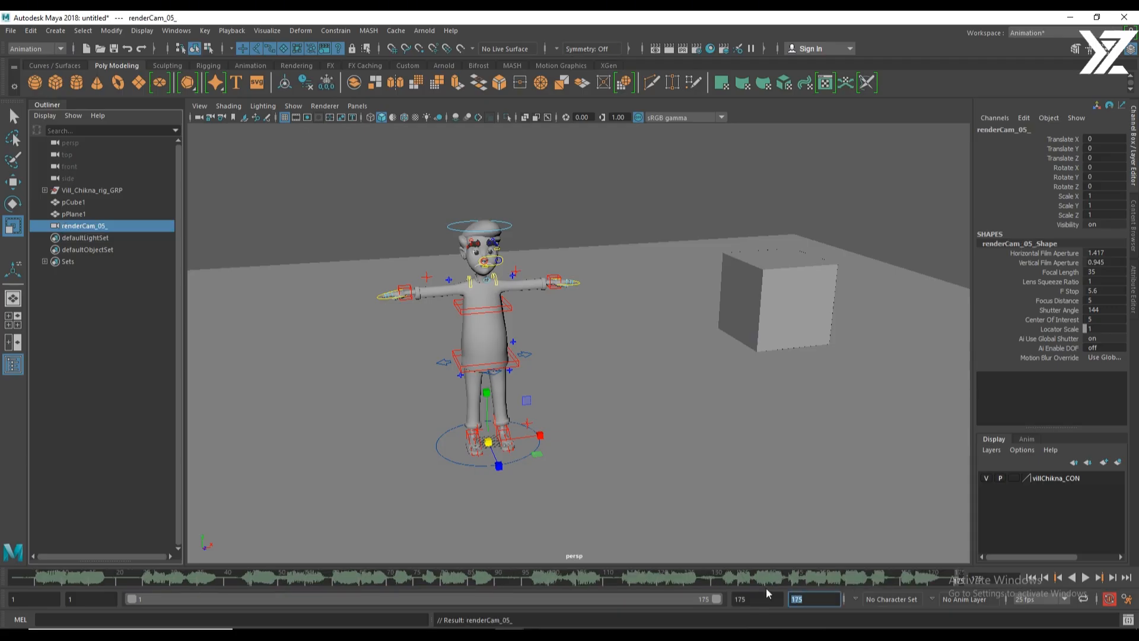
Rename the render camera to renderCam_05_1_175F so its name includes the frame range.
key(alt+v)
drag(982, 582, 980, 581)
click(95, 228)
double_click(105, 224)
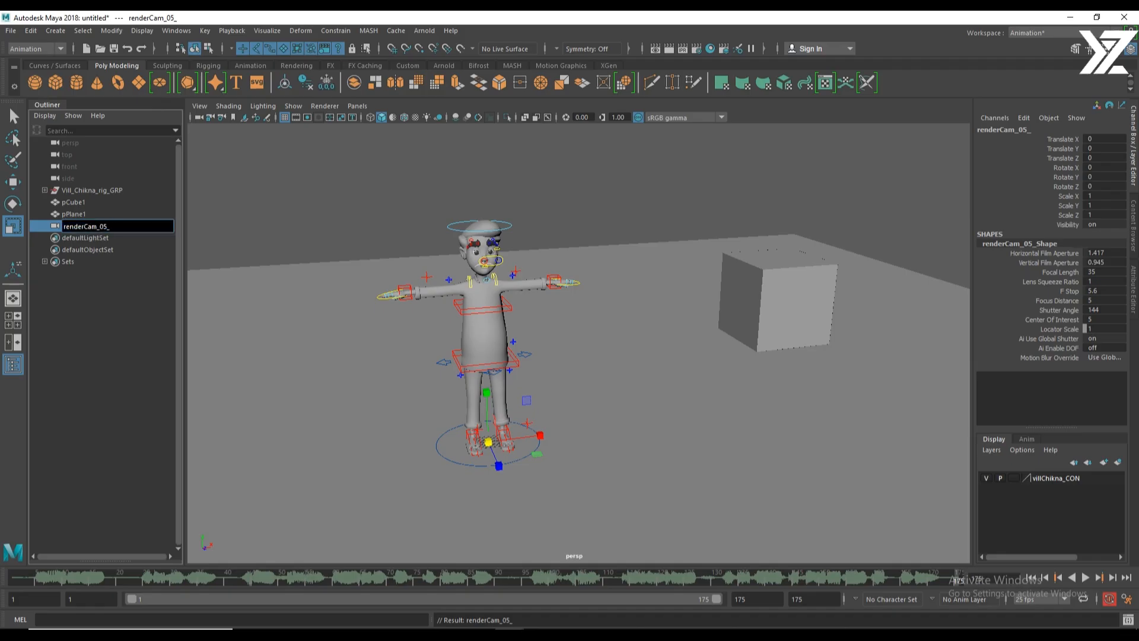
text(1_175F)
key(Return)
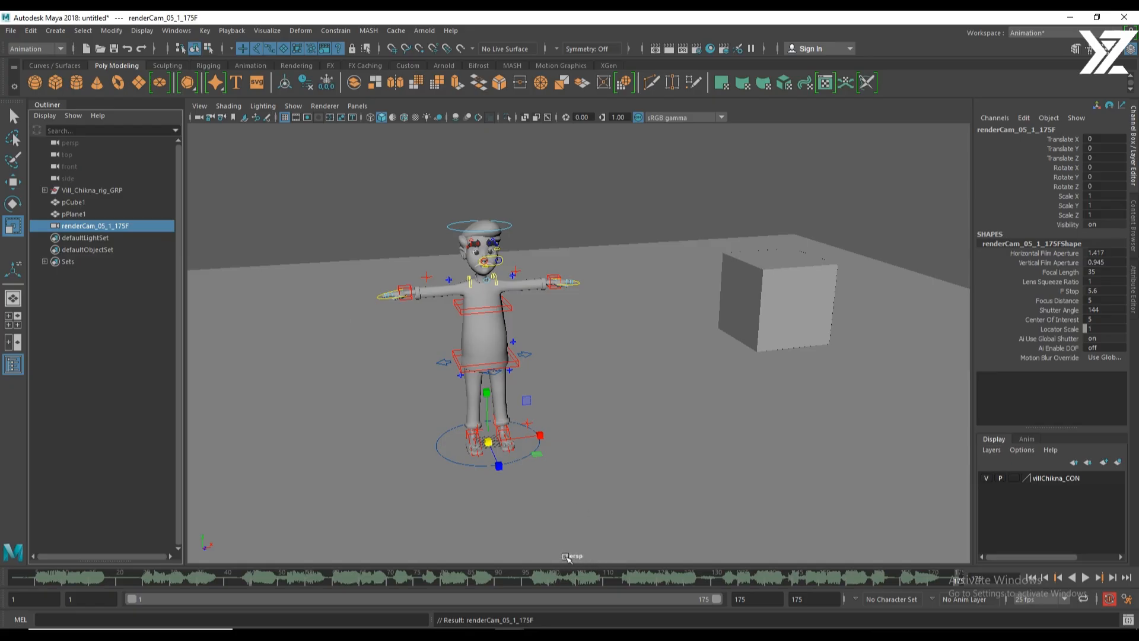
Look through the render camera in the main viewport, and return to the perspective view.
click(357, 106)
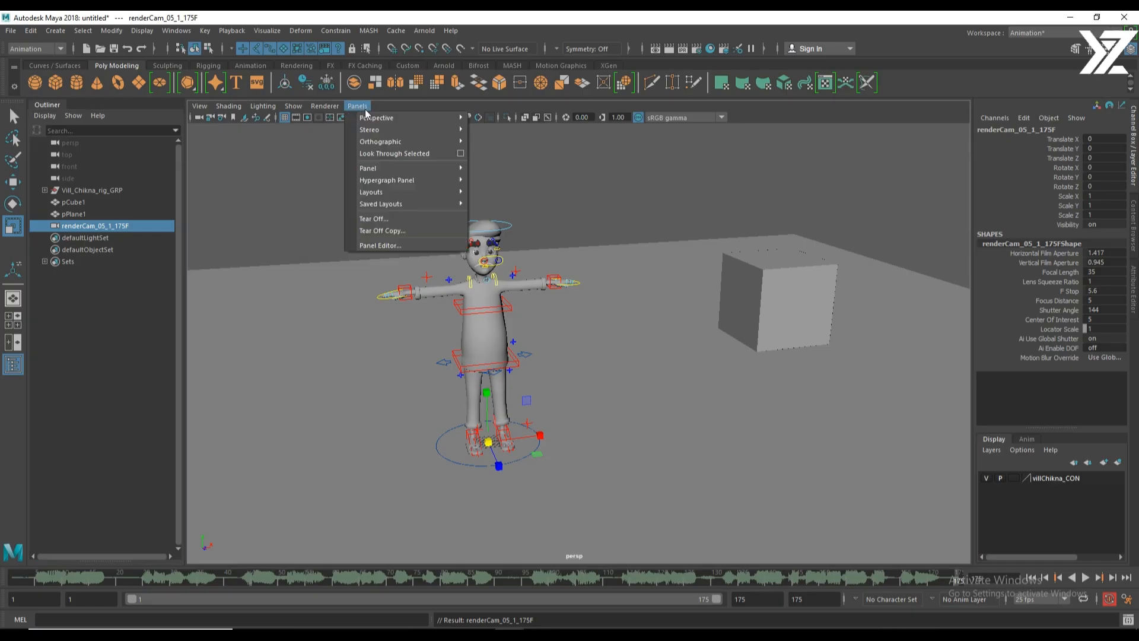
mouse_move(399, 120)
click(510, 129)
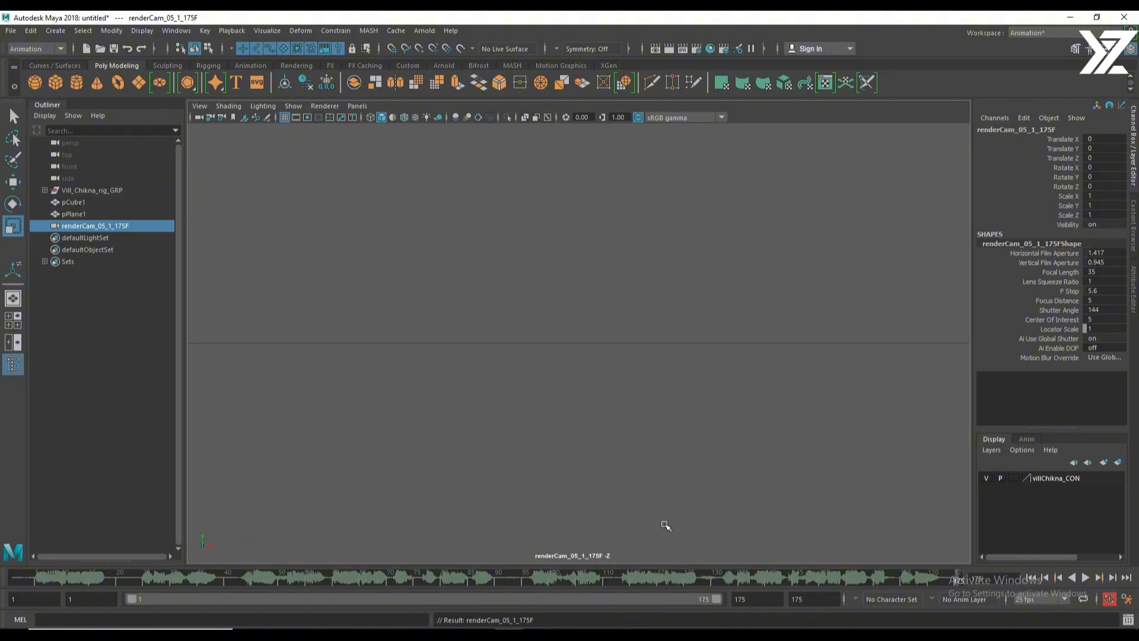
click(357, 106)
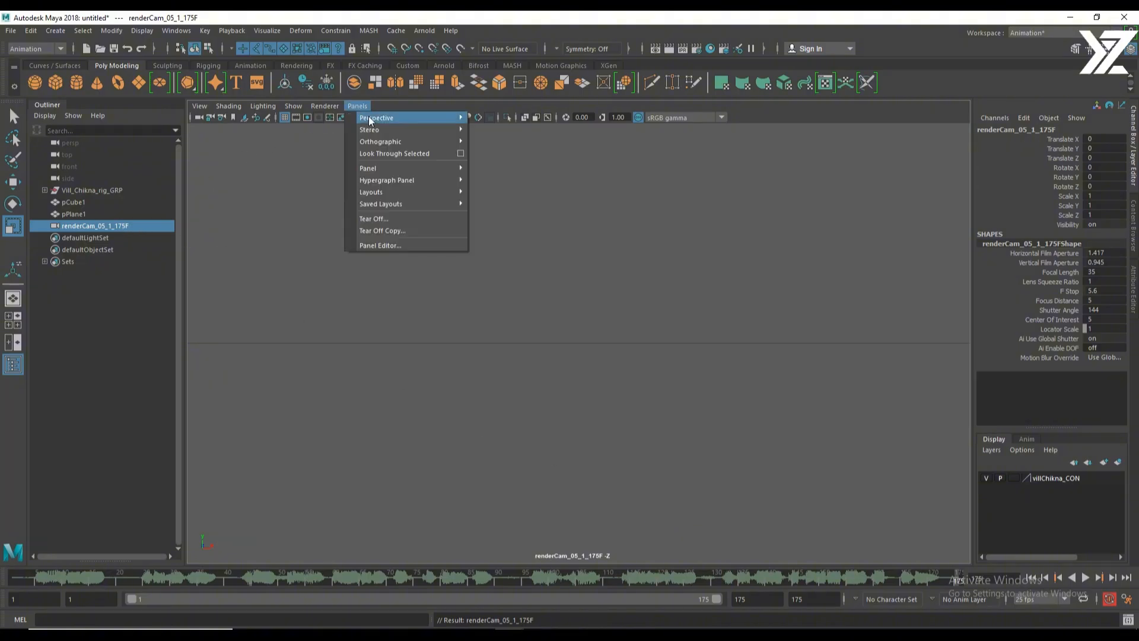
mouse_move(369, 116)
click(515, 120)
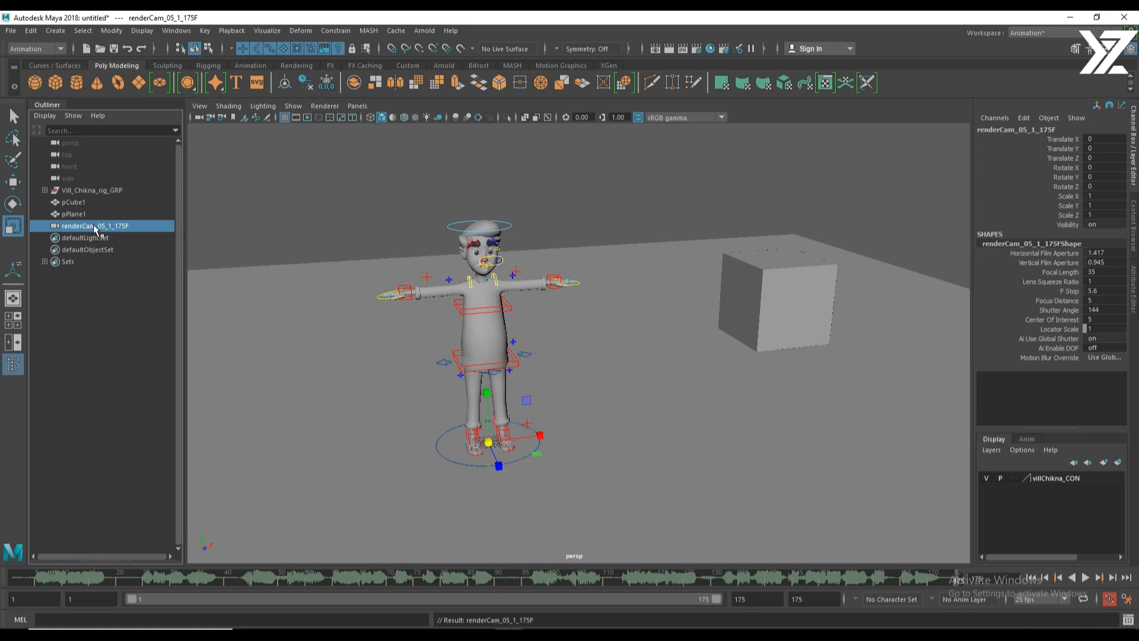
Group the render camera and name the group rencerCam_grp.
key(ctrl+g)
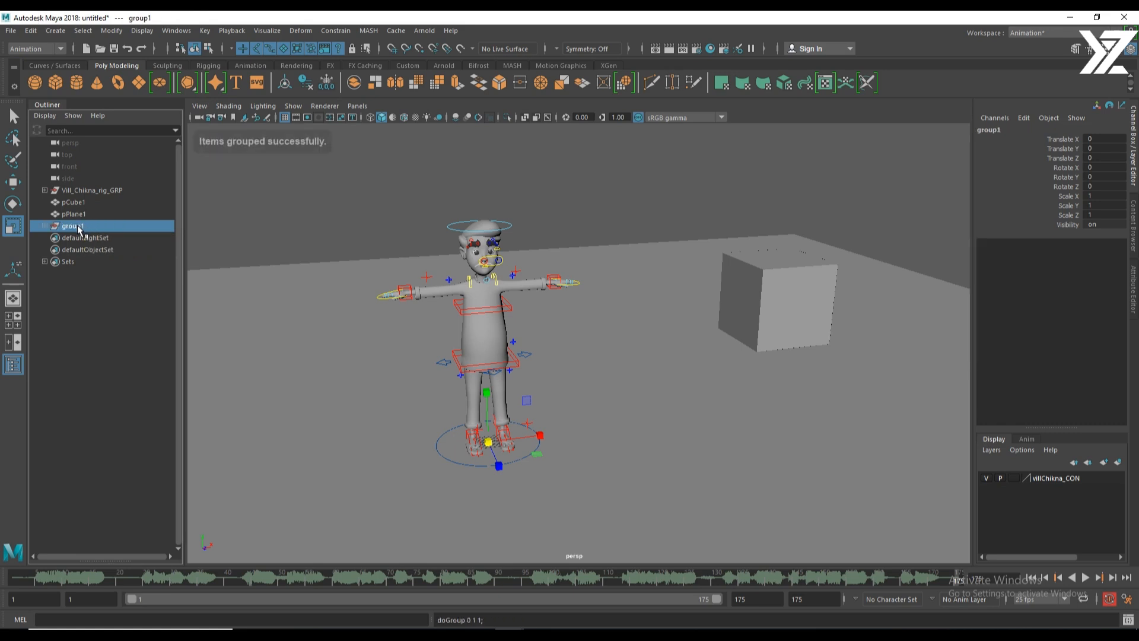
double_click(79, 226)
text(rence)
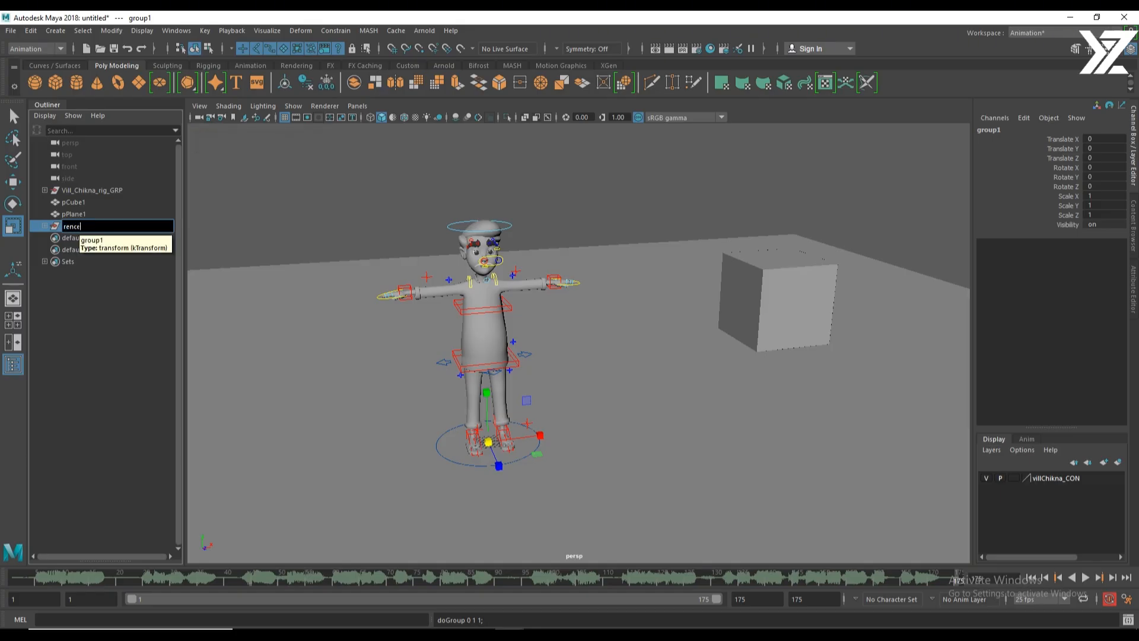
text(rCam_grp)
key(Return)
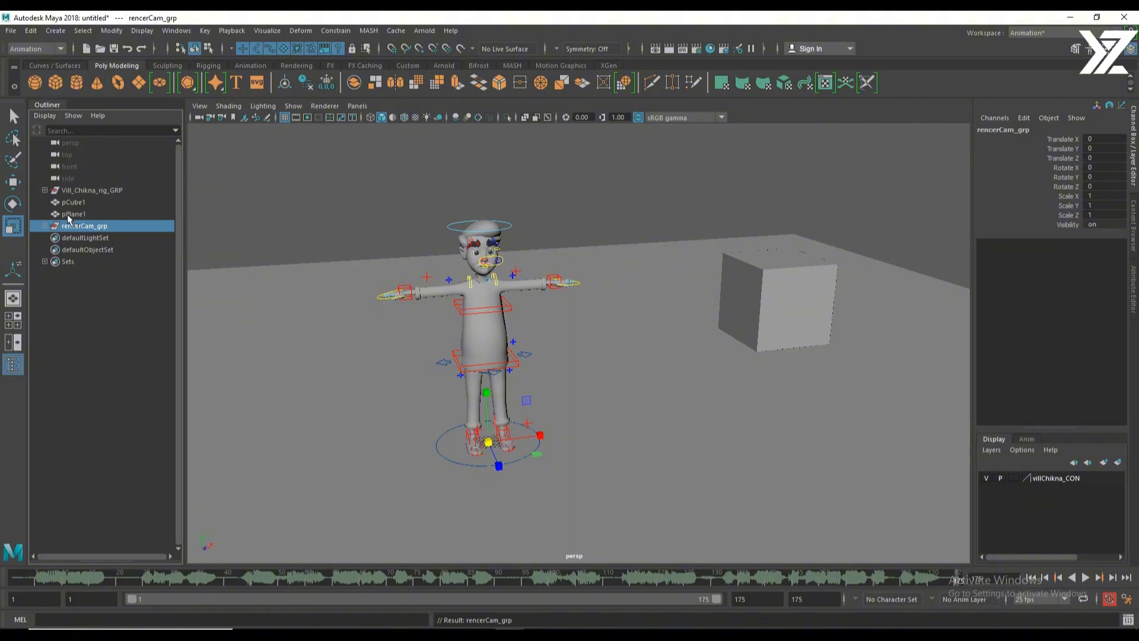
Try moving the camera group up and sideways from the origin, and undo the move.
key(w)
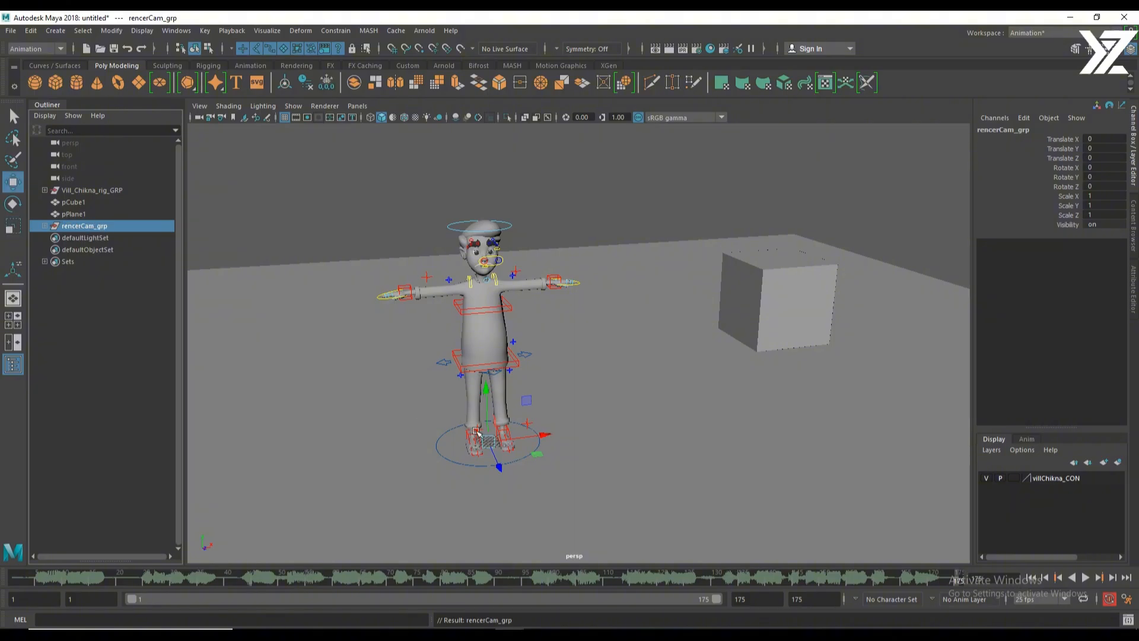
drag(526, 401, 606, 333)
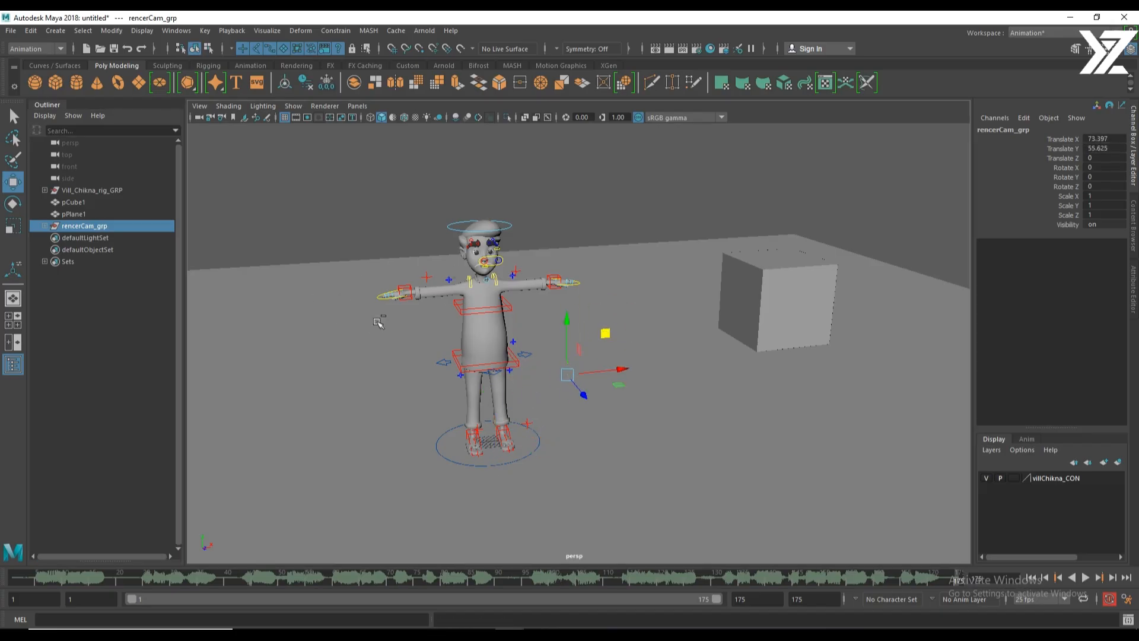
key(ctrl+z)
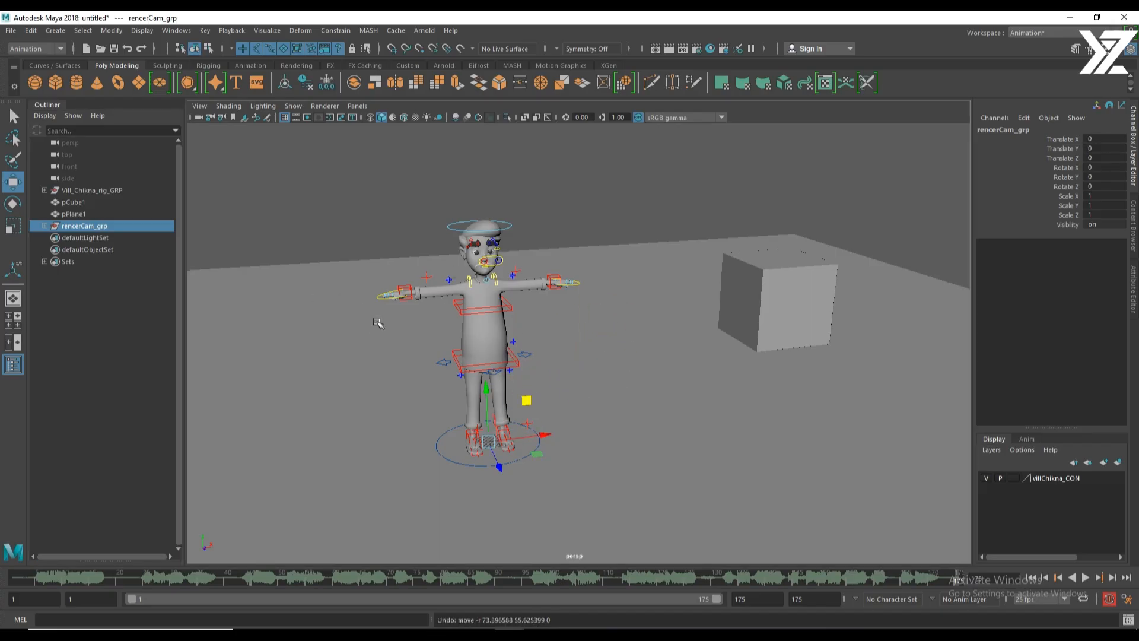
Expand the camera group, look through renderCam_05_1_175F in the viewport, and lock that camera against view navigation.
click(45, 226)
click(361, 106)
mouse_move(391, 118)
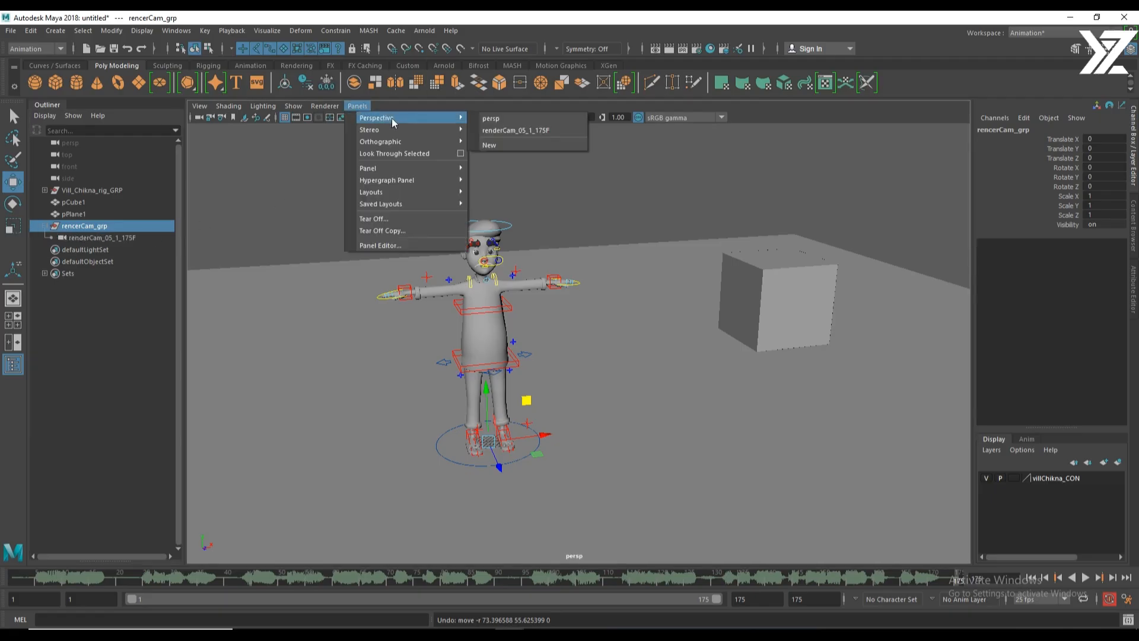
click(511, 130)
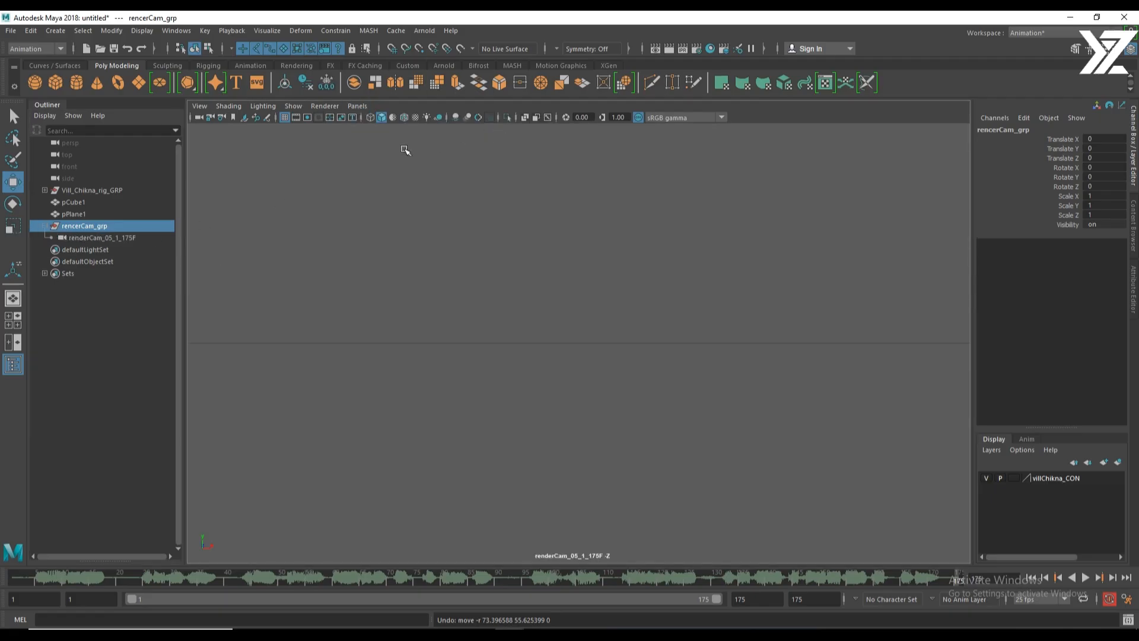
click(210, 118)
click(102, 227)
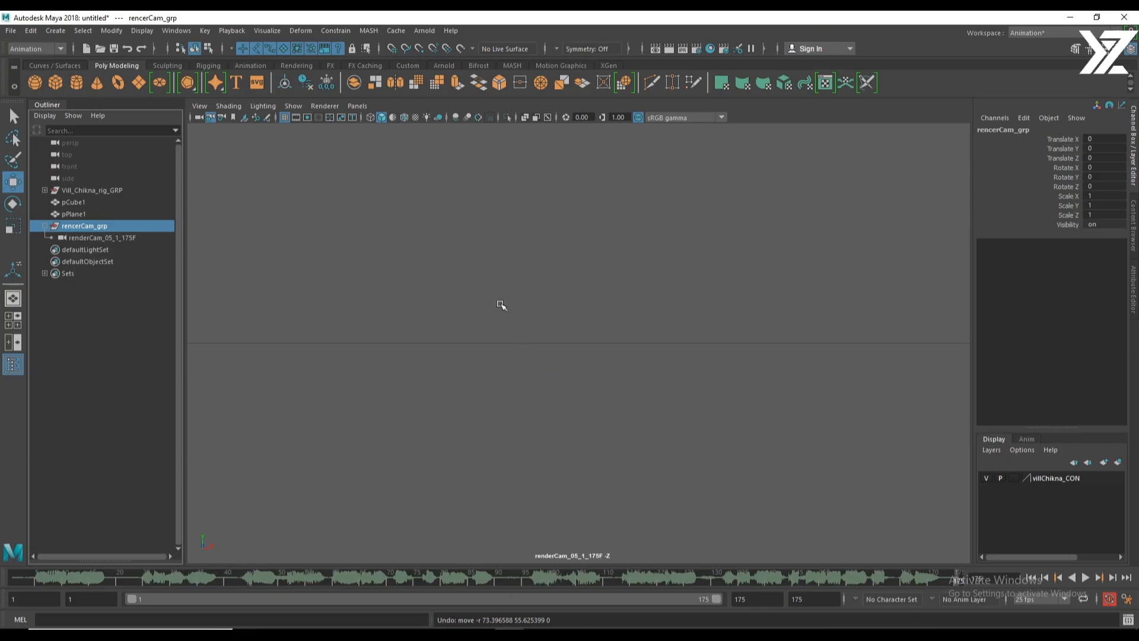
middle_click(500, 304)
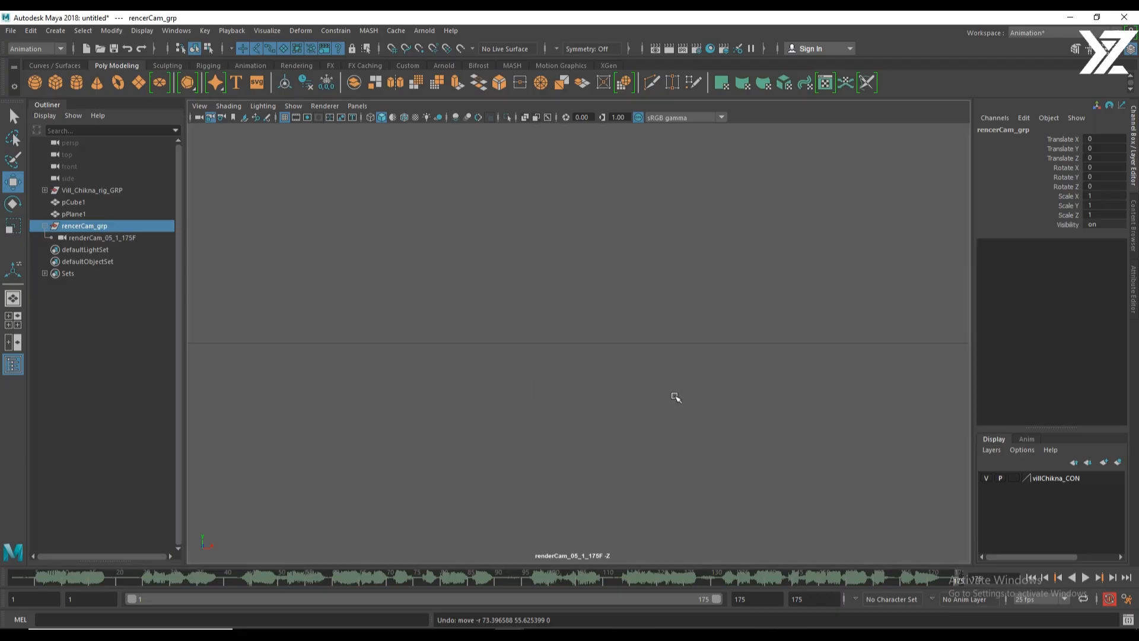
Display the resolution gate in the render camera's view.
click(357, 106)
mouse_move(317, 107)
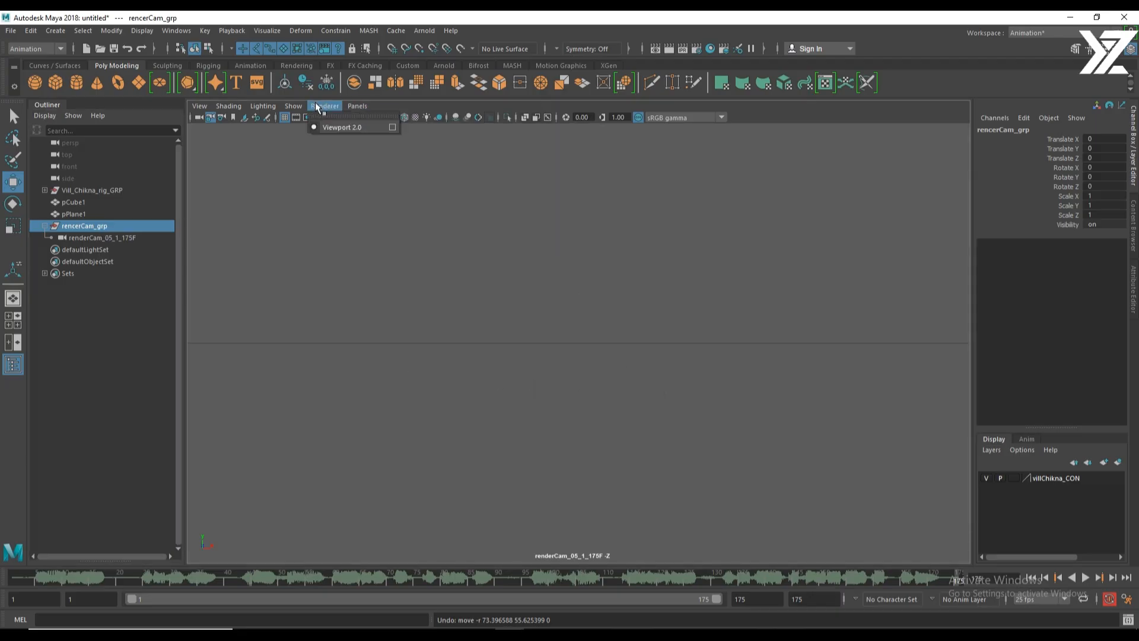
click(392, 105)
click(308, 118)
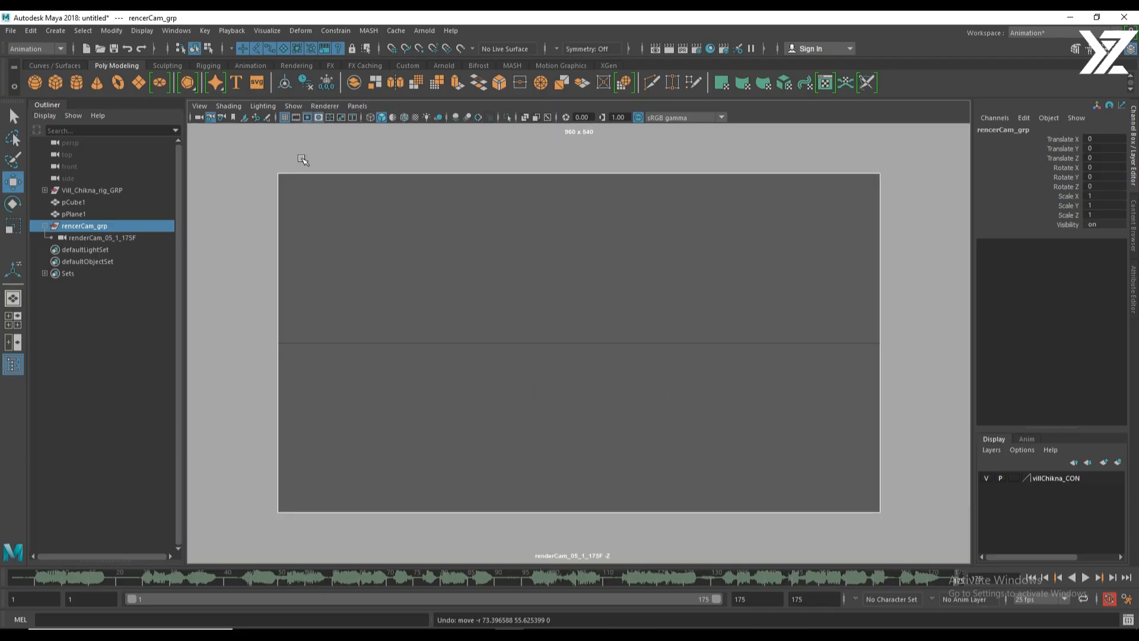
Tear off a copy of the render camera view as a floating window, and switch the main viewport to persp.
click(355, 106)
click(393, 228)
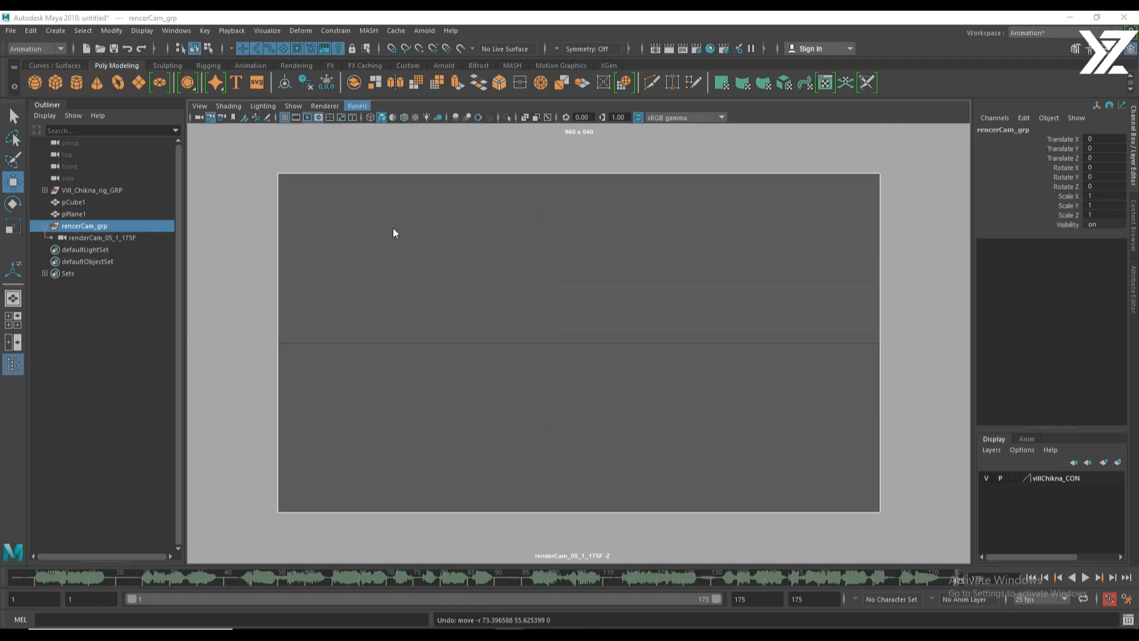
click(357, 105)
mouse_move(385, 116)
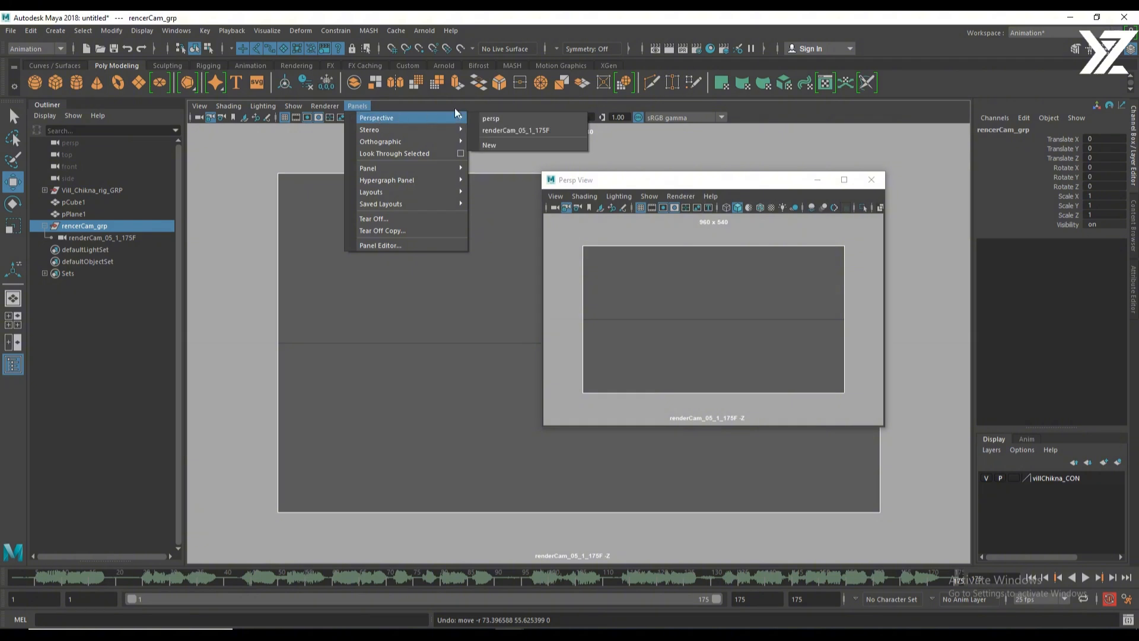
click(498, 116)
drag(621, 180, 768, 137)
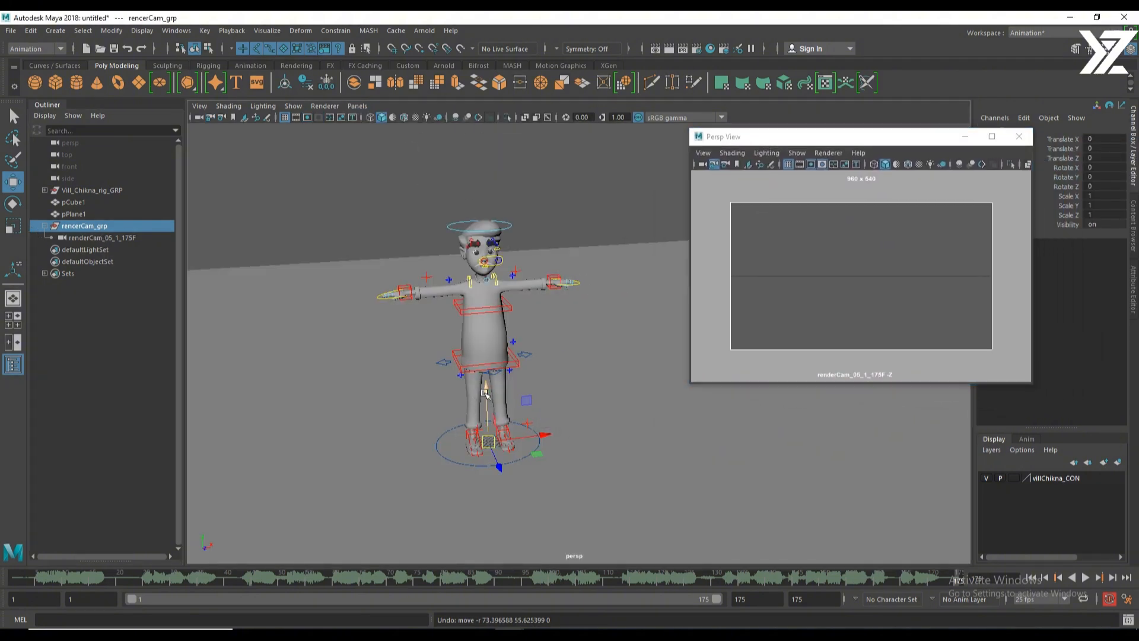
Raise rencerCam_grp to about 147 units in Y and pull it back to about 354 units in Z, facing the character.
drag(486, 393, 495, 252)
drag(496, 332, 741, 550)
drag(636, 472, 640, 480)
alt+drag(530, 427, 639, 330)
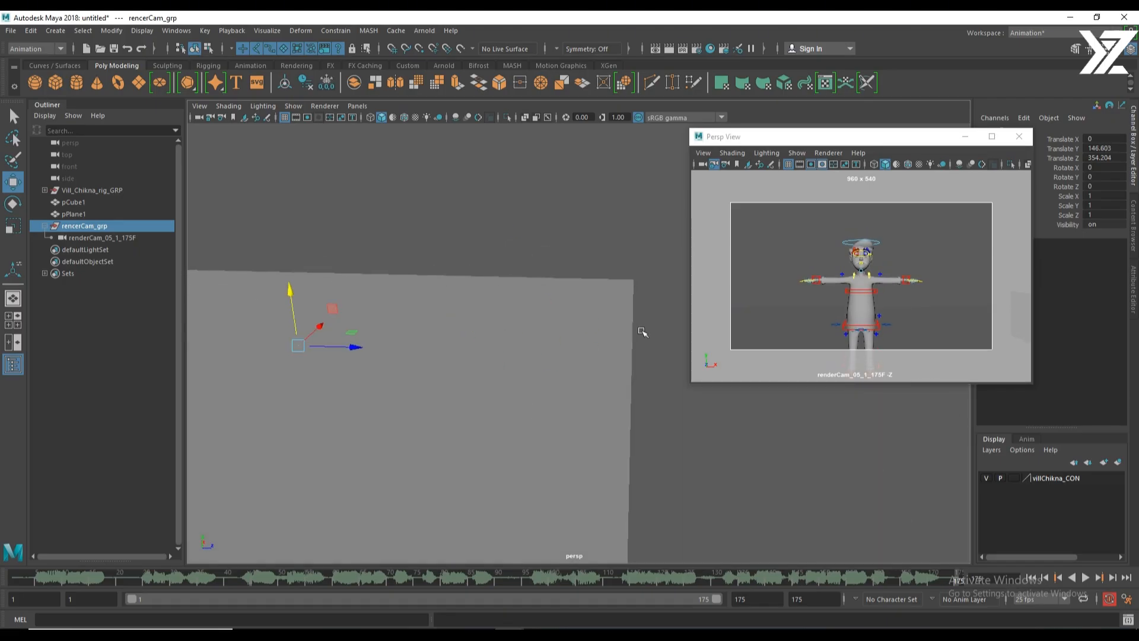
Raise the camera group to about 241 units in Y and tilt it down about 15 degrees toward the character.
scroll(653, 368, down, 5)
alt+drag(668, 408, 651, 247)
alt+drag(493, 374, 576, 317)
key(e)
key(w)
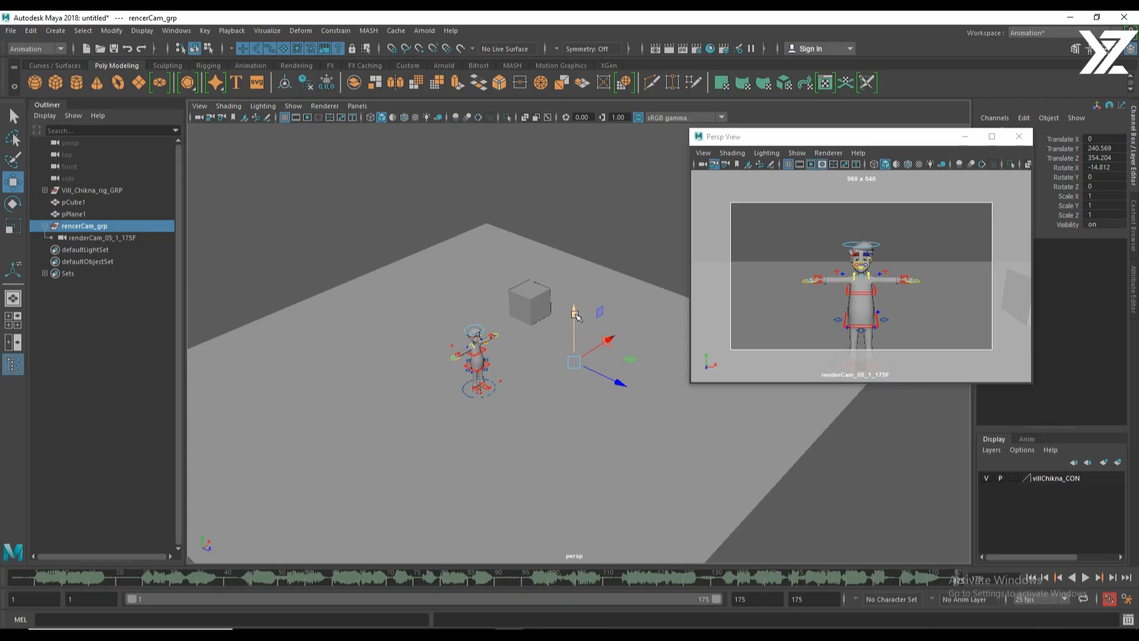
Turn on the display of cameras in the perspective viewport.
scroll(544, 385, up, 4)
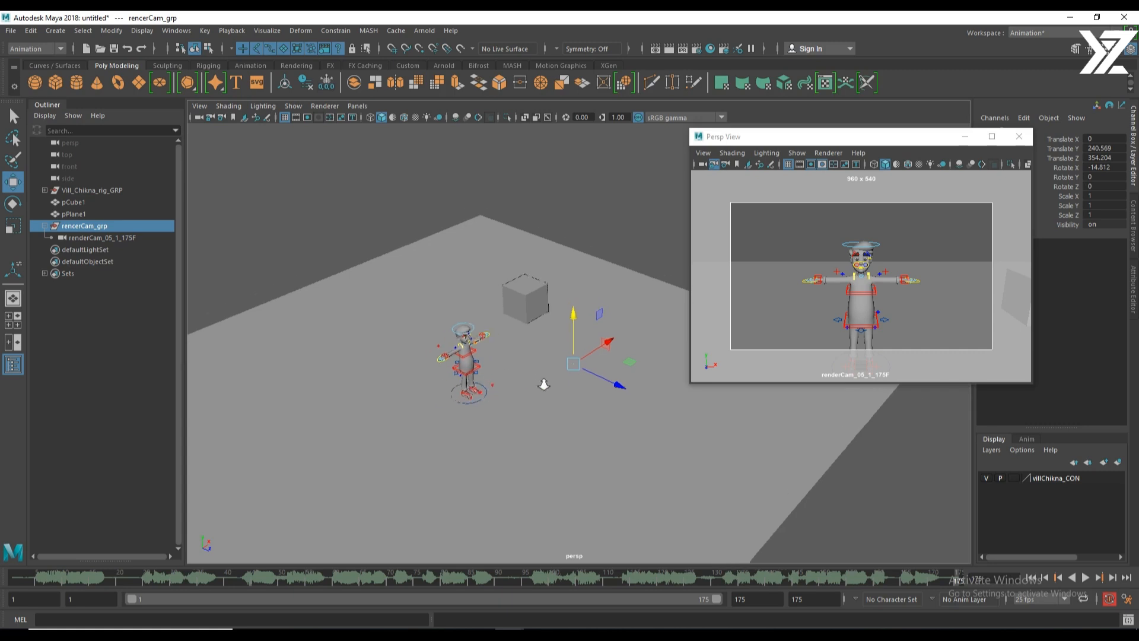
click(293, 107)
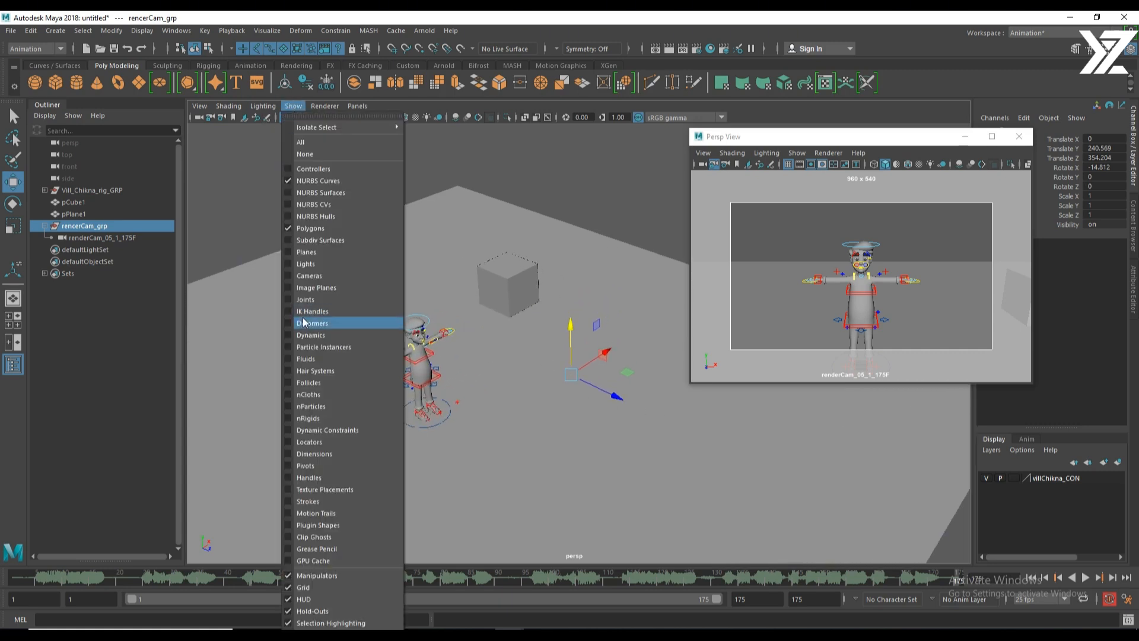
click(309, 276)
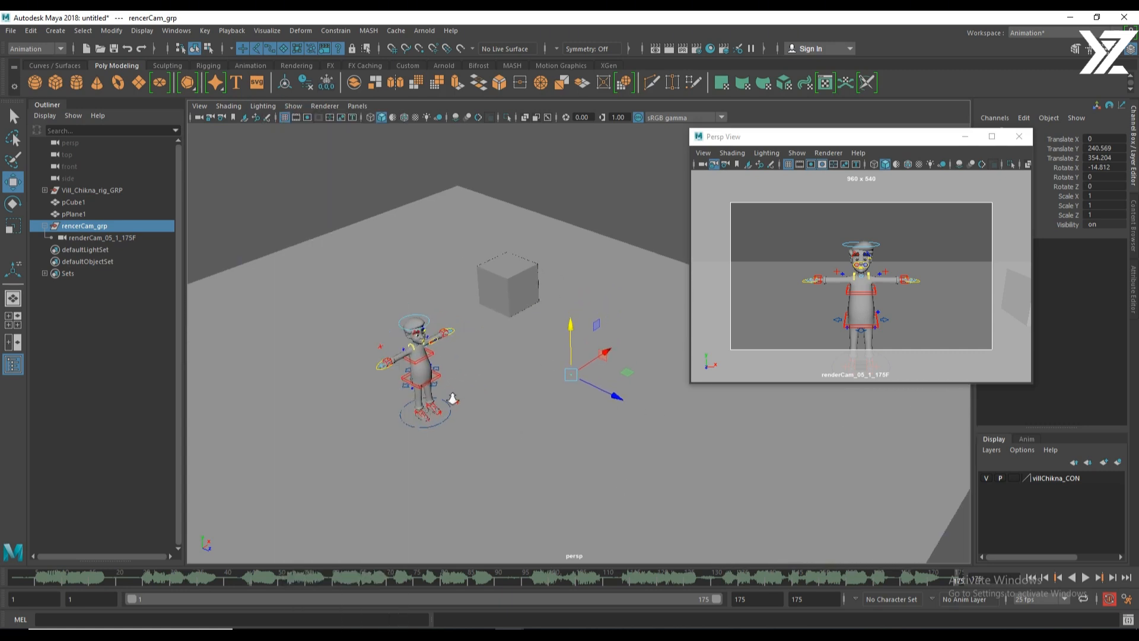
alt+right_drag(451, 397, 591, 439)
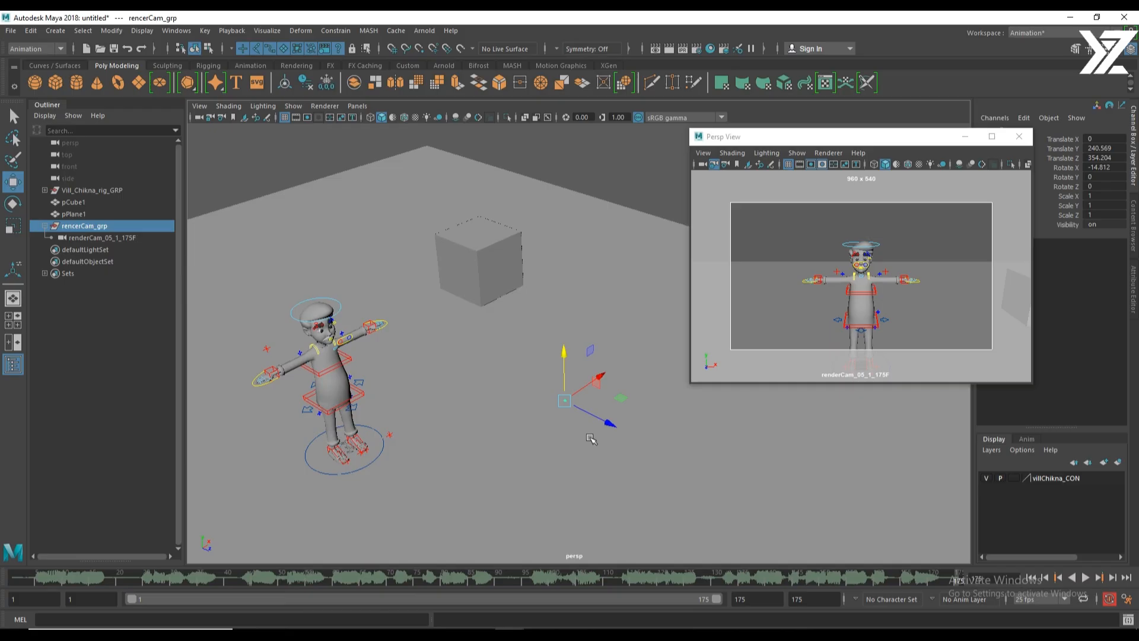
Set Scale X, Y and Z of renderCam_05_1_175F to 50 so its icon is larger.
click(102, 238)
drag(1102, 201, 1102, 215)
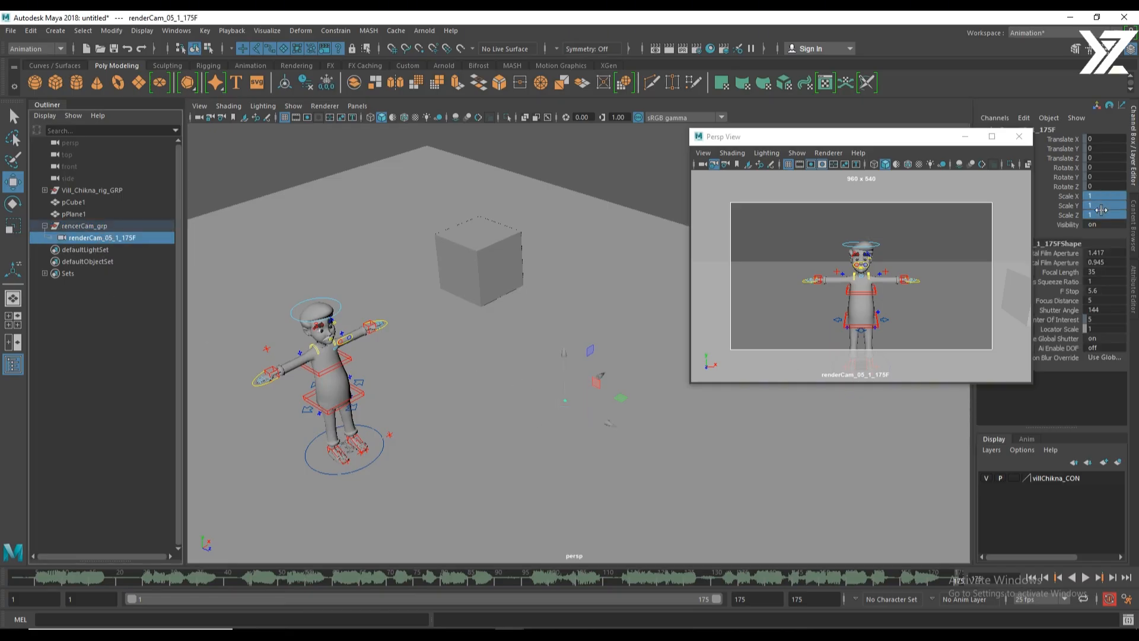
text(50)
key(Return)
Frame the whole character by moving rencerCam_grp to about Y 290 and Z 425 and tilting it down about 21 degrees.
click(84, 226)
alt+right_drag(517, 389, 473, 407)
alt+drag(472, 407, 586, 394)
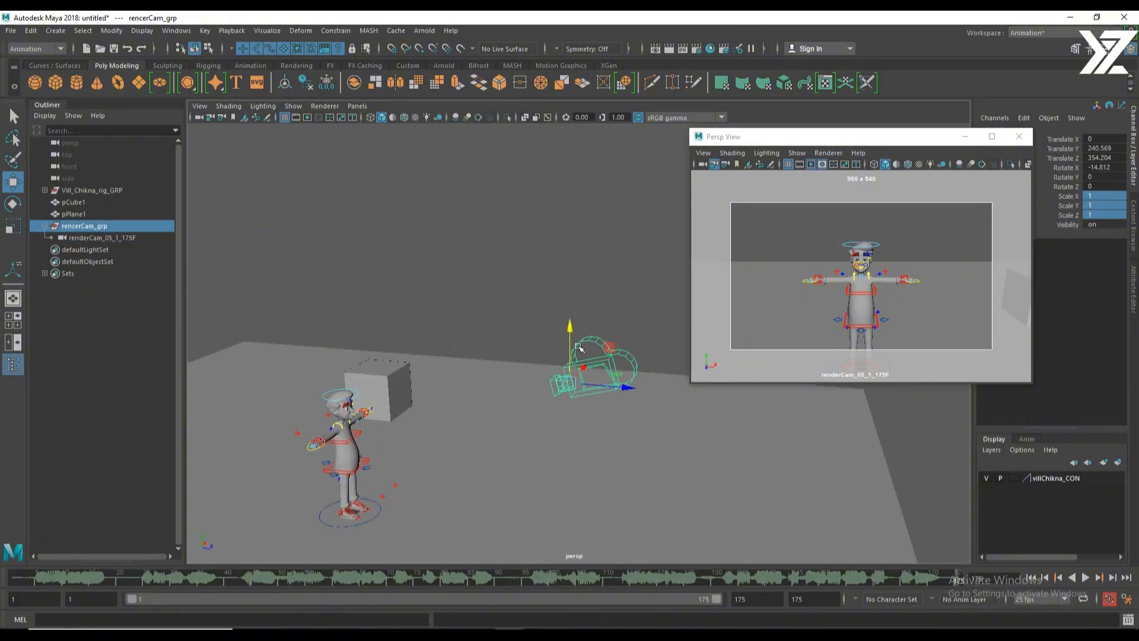
drag(570, 327, 570, 316)
drag(627, 374, 678, 382)
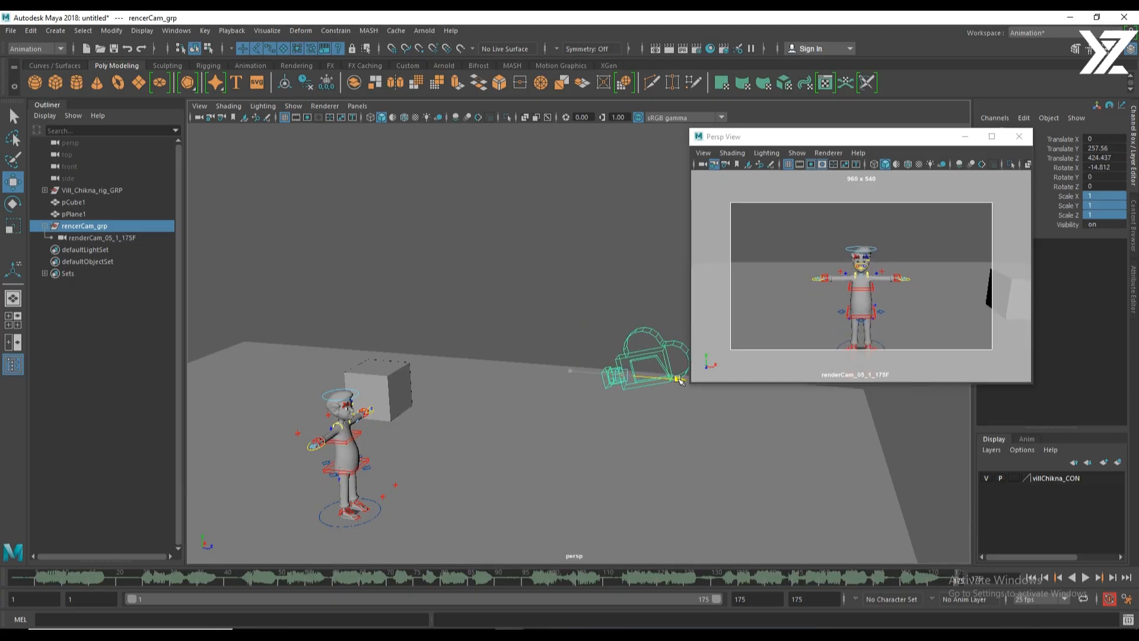
mouse_move(621, 313)
mouse_down()
mouse_move(632, 336)
mouse_move(623, 302)
mouse_up()
key(e)
key(w)
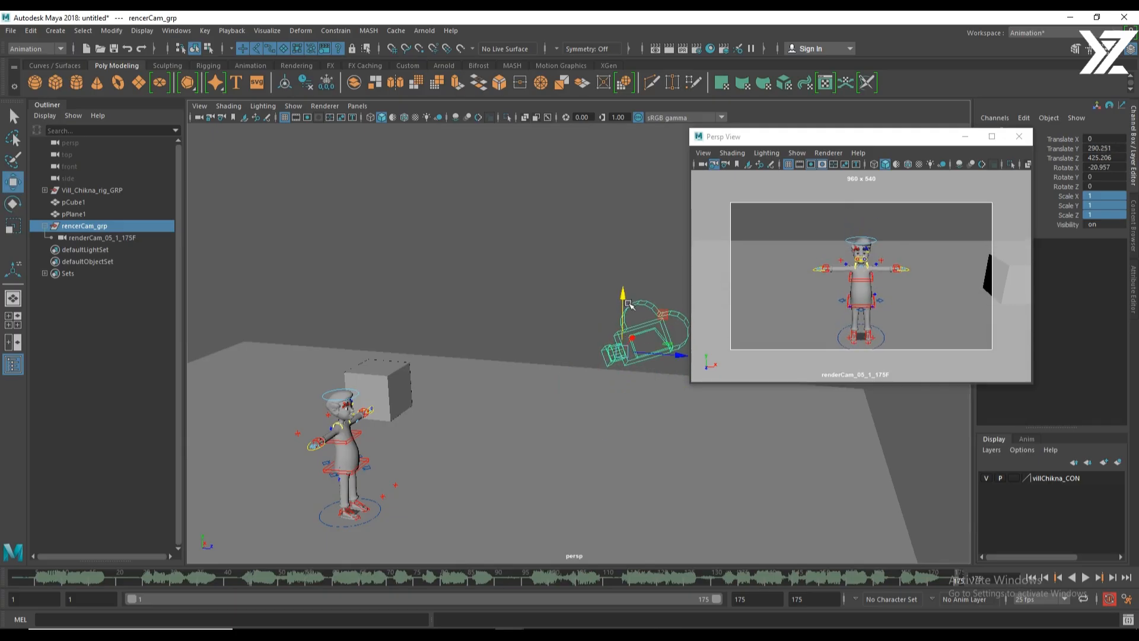
Bring the camera group closer for an upper-body shot, moving it to about Y 216 and Z 154.
drag(685, 354, 606, 364)
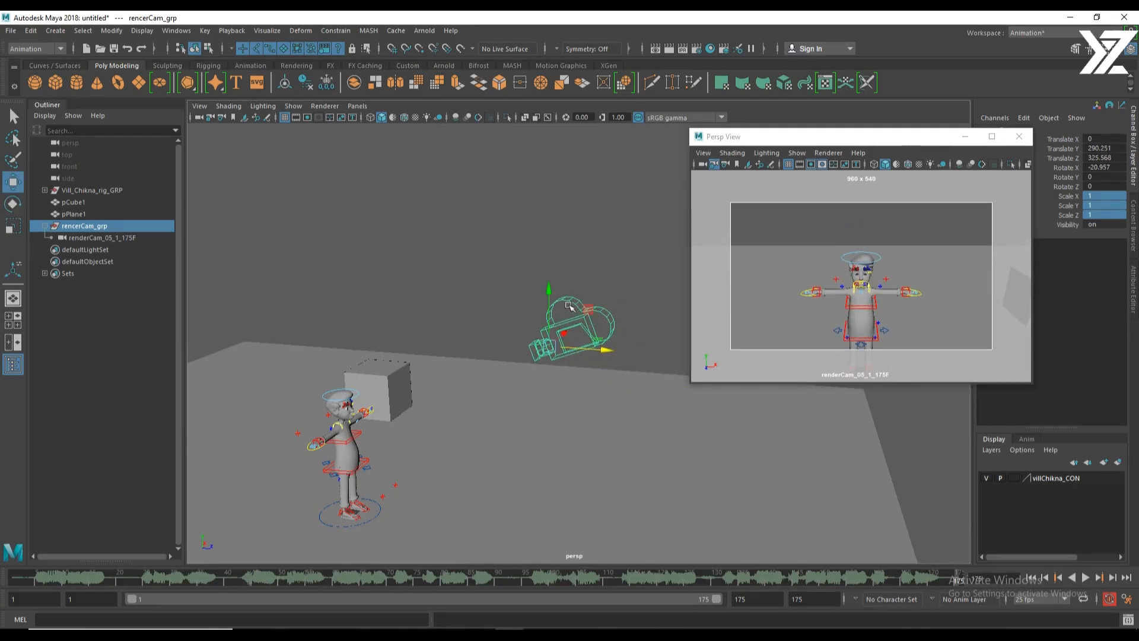
drag(551, 296, 551, 314)
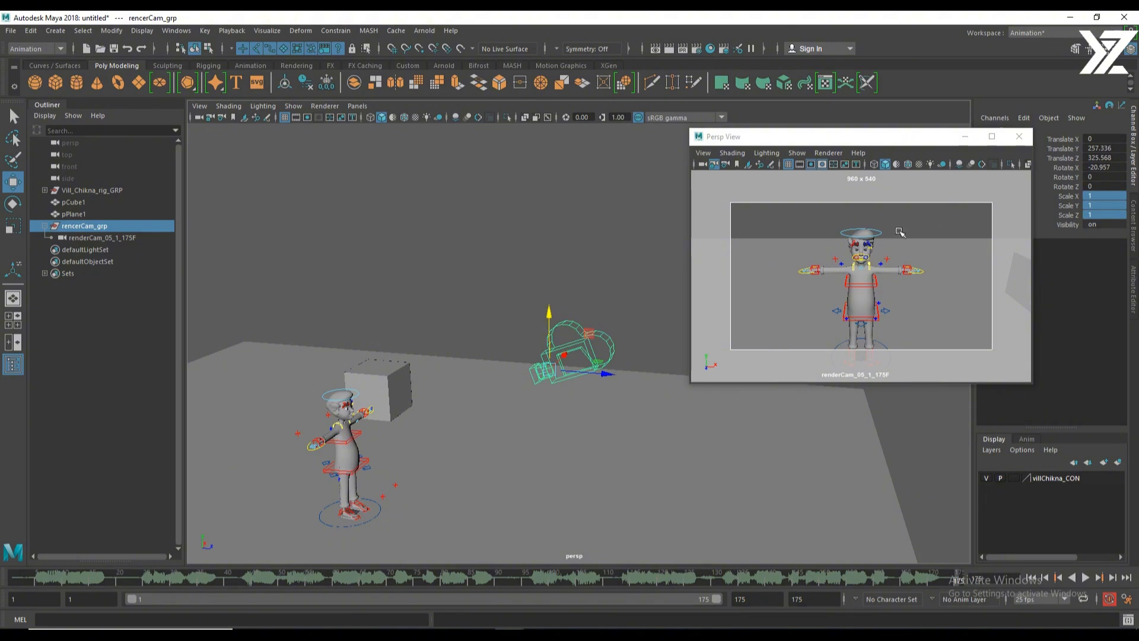
mouse_move(549, 313)
mouse_down()
mouse_move(547, 344)
mouse_move(549, 318)
mouse_up()
drag(632, 369, 482, 376)
drag(429, 301, 430, 328)
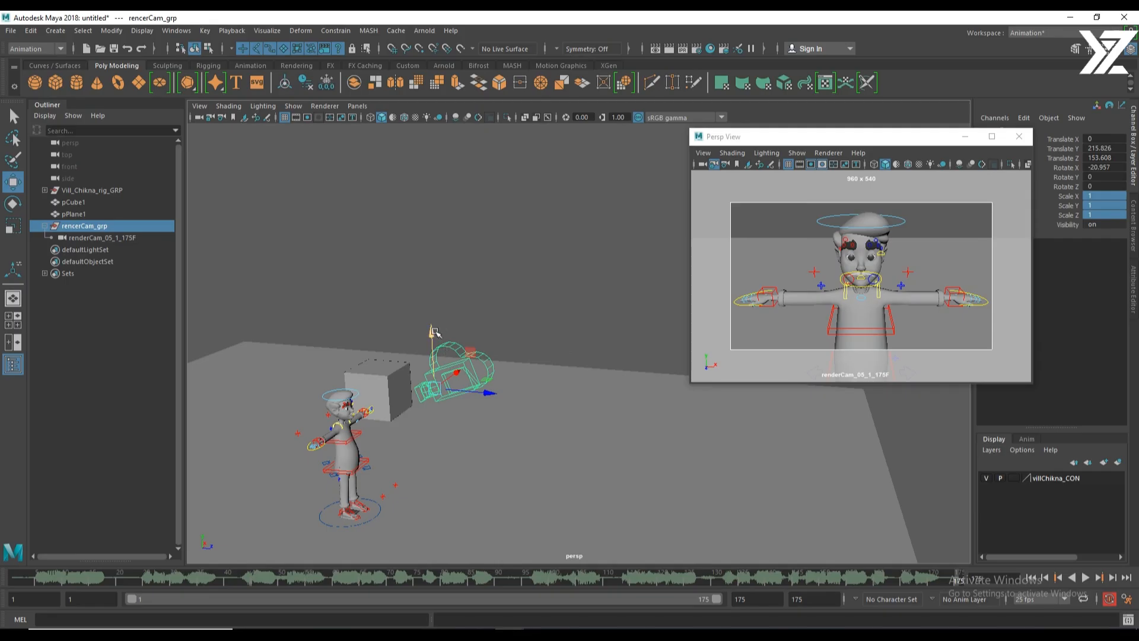
Push the camera group in to a facial close-up at about Y 189 and Z 48.
drag(434, 331, 432, 339)
drag(490, 392, 409, 401)
drag(363, 334, 365, 343)
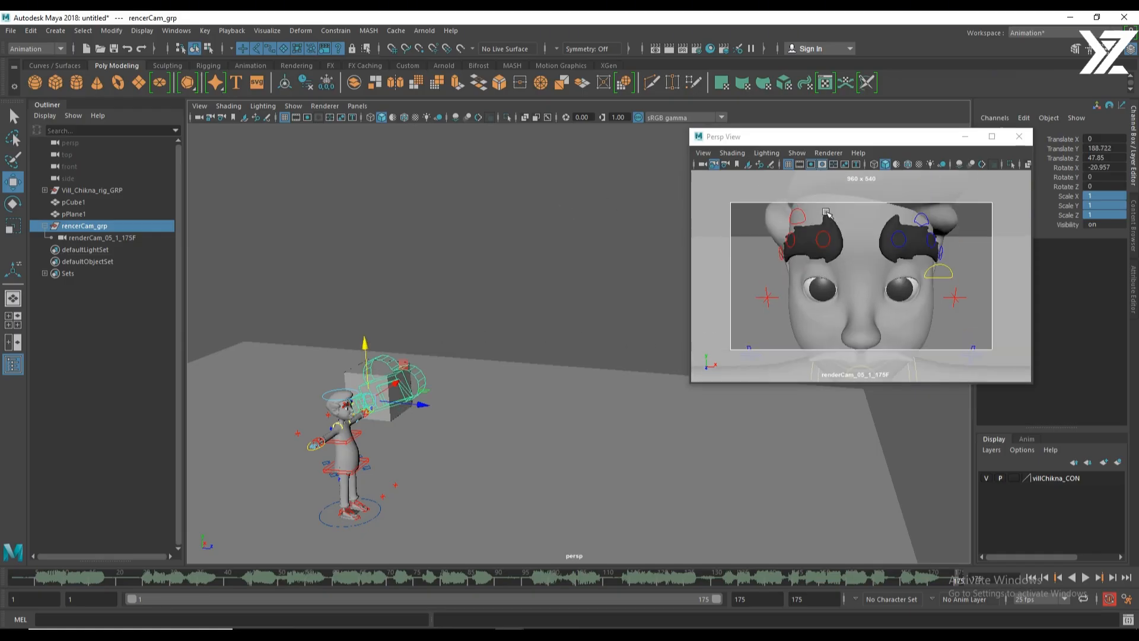
Pull rencerCam_grp back to a waist-up shot at about Y 206 and Z 200, tilted down about 15 degrees.
drag(426, 408, 462, 400)
drag(404, 339, 404, 335)
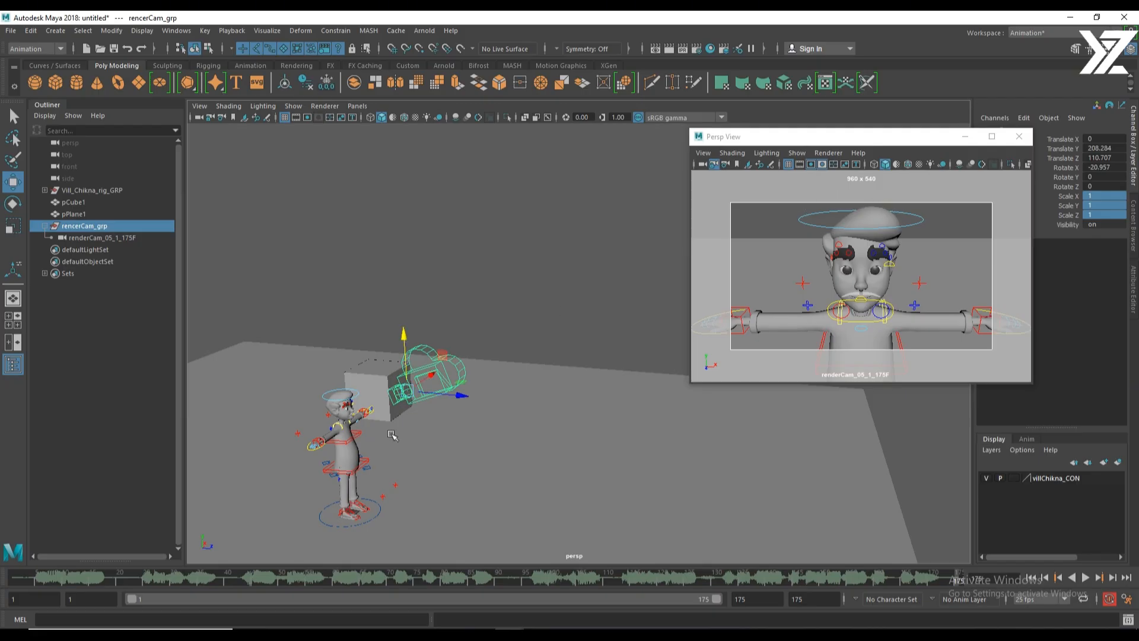
drag(463, 395, 488, 324)
drag(544, 385, 517, 380)
mouse_move(462, 343)
mouse_down()
mouse_move(463, 353)
mouse_move(504, 353)
mouse_move(463, 346)
mouse_up()
key(e)
key(w)
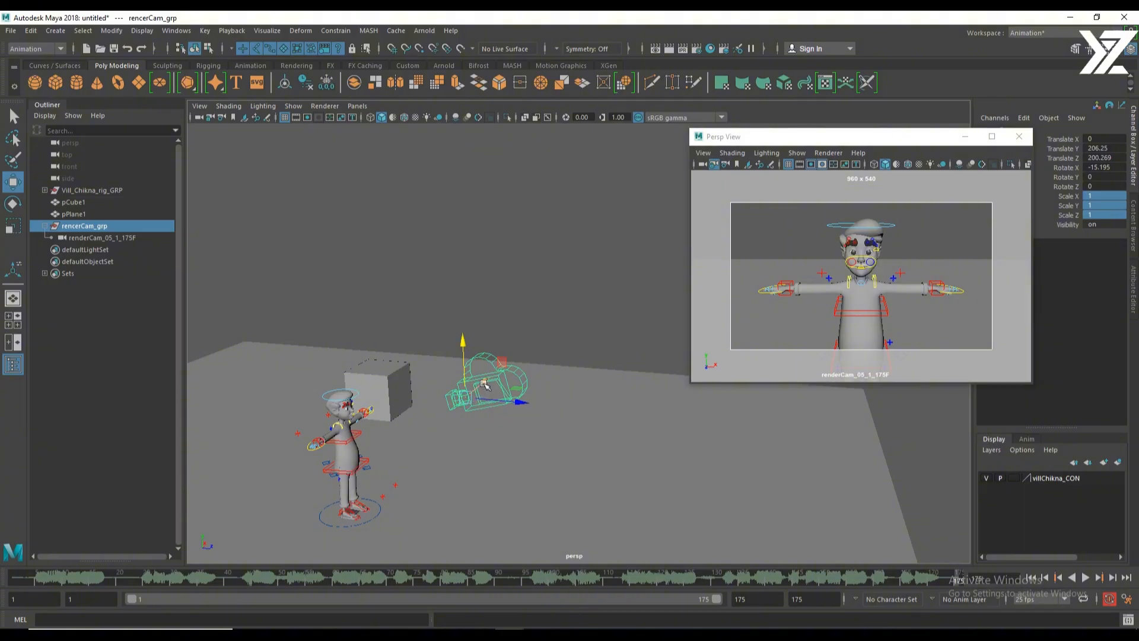
Shift rencerCam_grp sideways to about X -85 and turn it about -31 degrees in Y for a three-quarter view.
key(e)
drag(498, 402, 418, 375)
key(w)
key(e)
key(w)
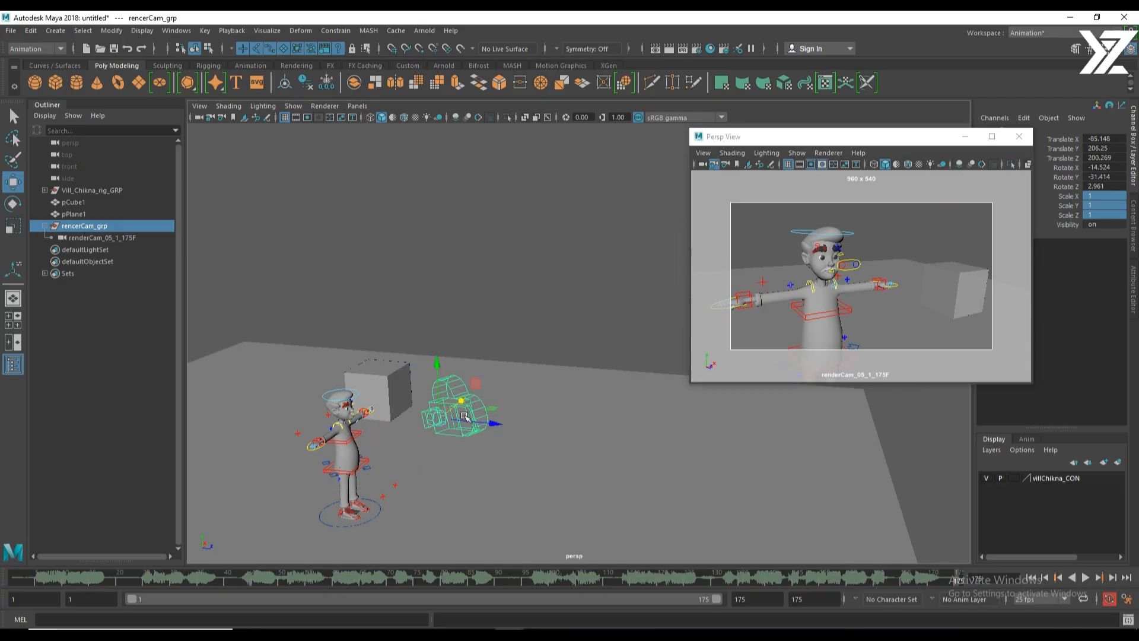
Tighten the three-quarter framing by moving rencerCam_grp to about X -64, Y 198 and Z 156.
drag(489, 422, 471, 426)
drag(411, 358, 412, 366)
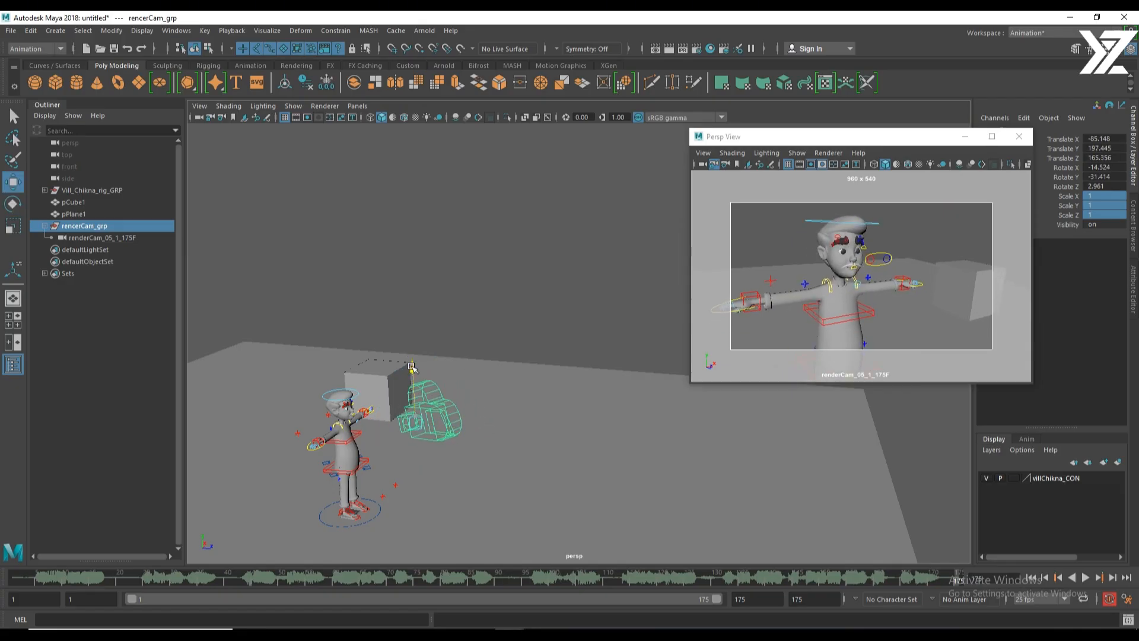
drag(468, 417, 461, 417)
drag(407, 368, 449, 404)
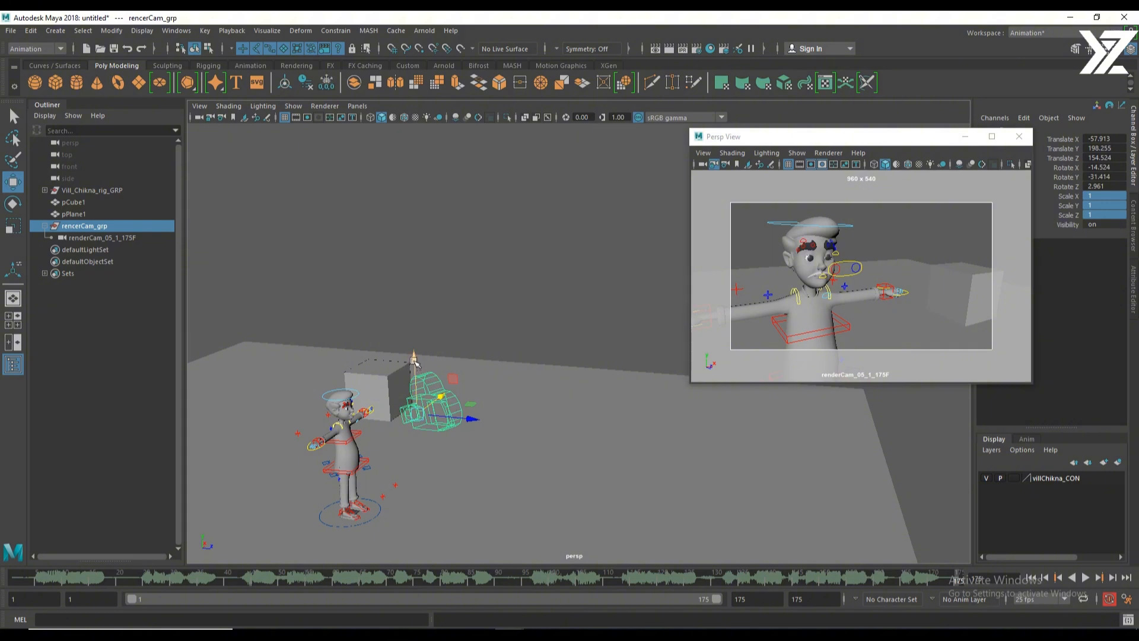
drag(464, 418, 438, 401)
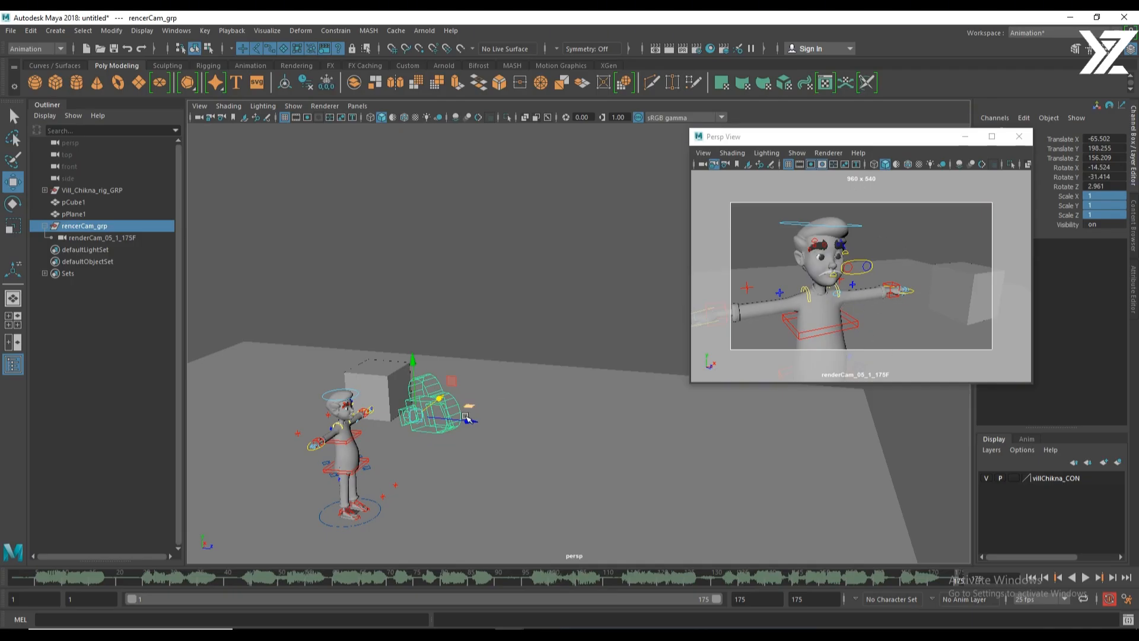
drag(466, 418, 446, 404)
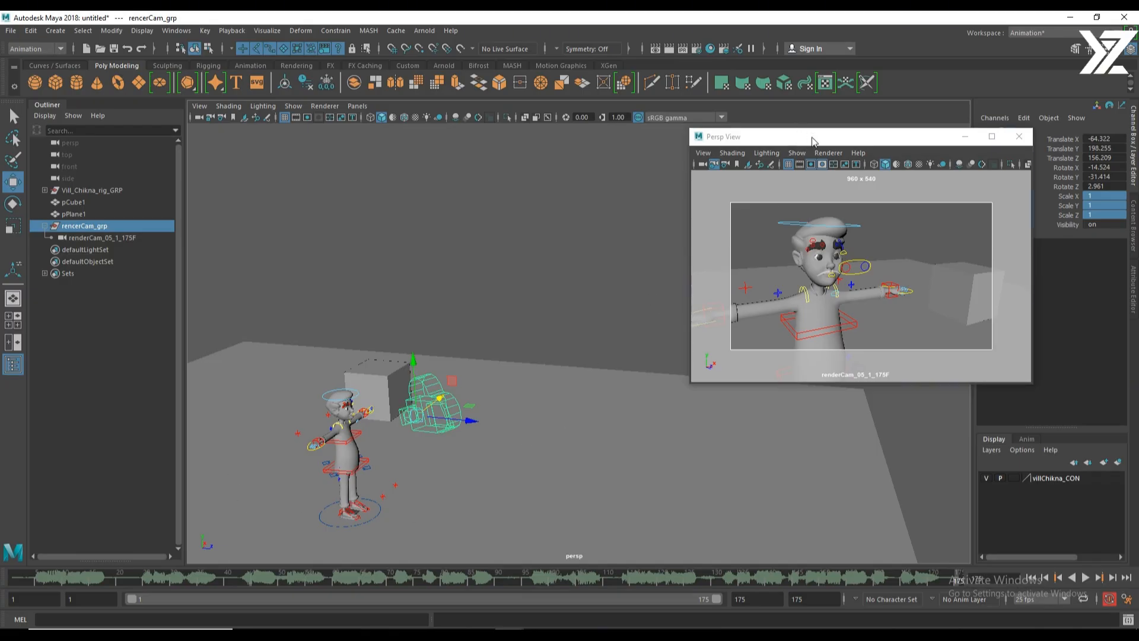
Move the floating camera view higher, deselect the camera group and hide cameras in the perspective viewport.
drag(813, 141, 783, 69)
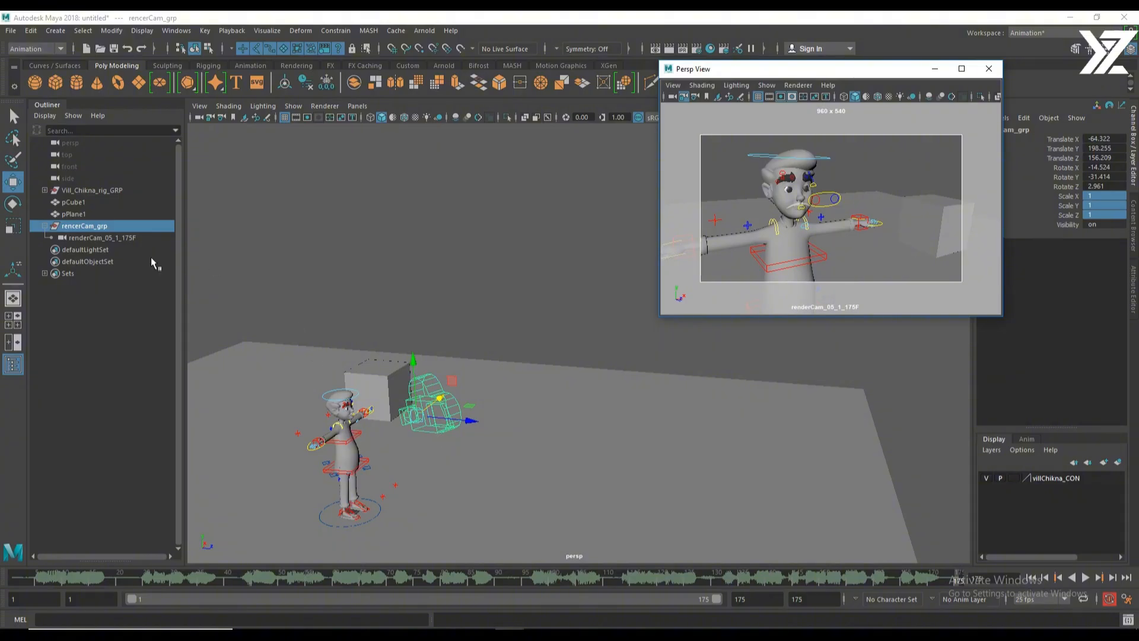
click(94, 230)
scroll(564, 399, down, 2)
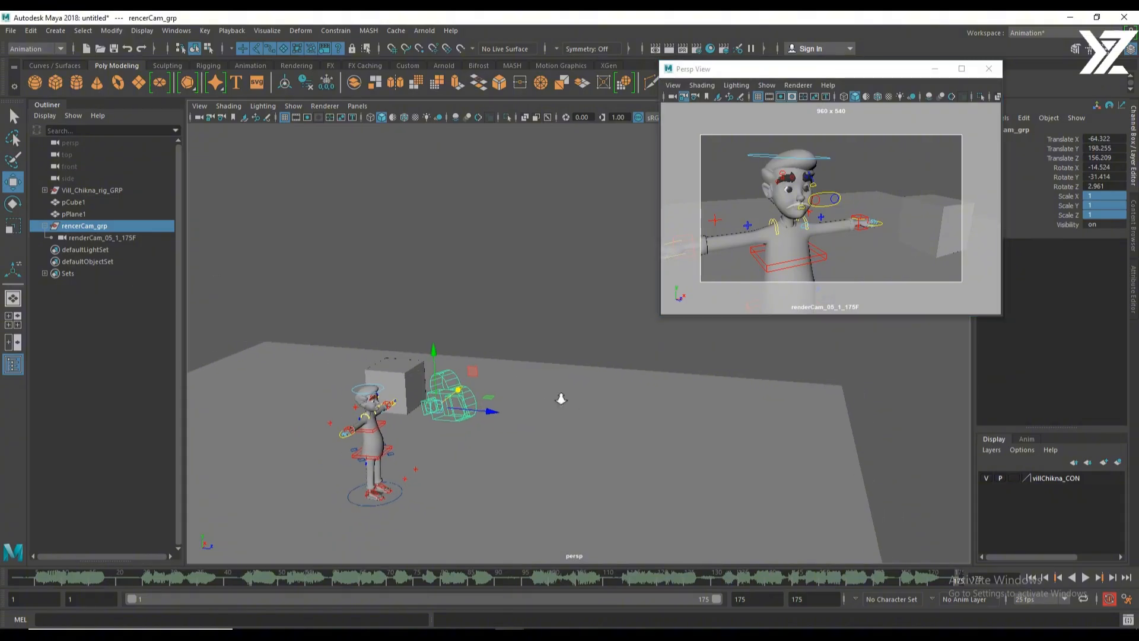
click(283, 48)
click(423, 270)
alt+drag(623, 439, 501, 440)
alt+middle_drag(501, 440, 375, 414)
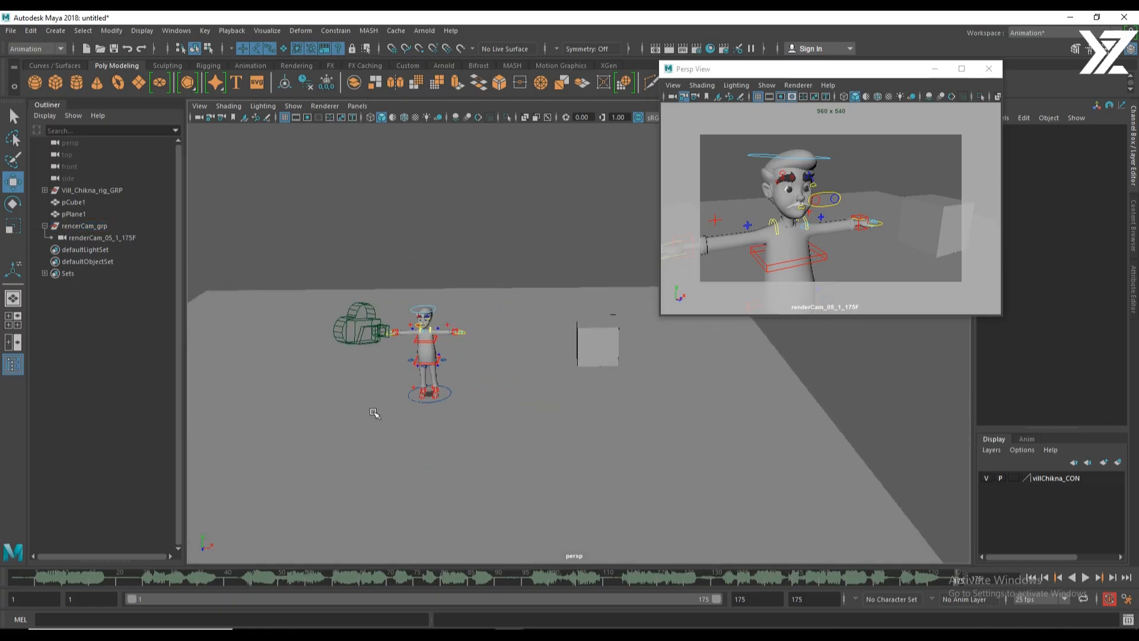
click(293, 106)
click(319, 276)
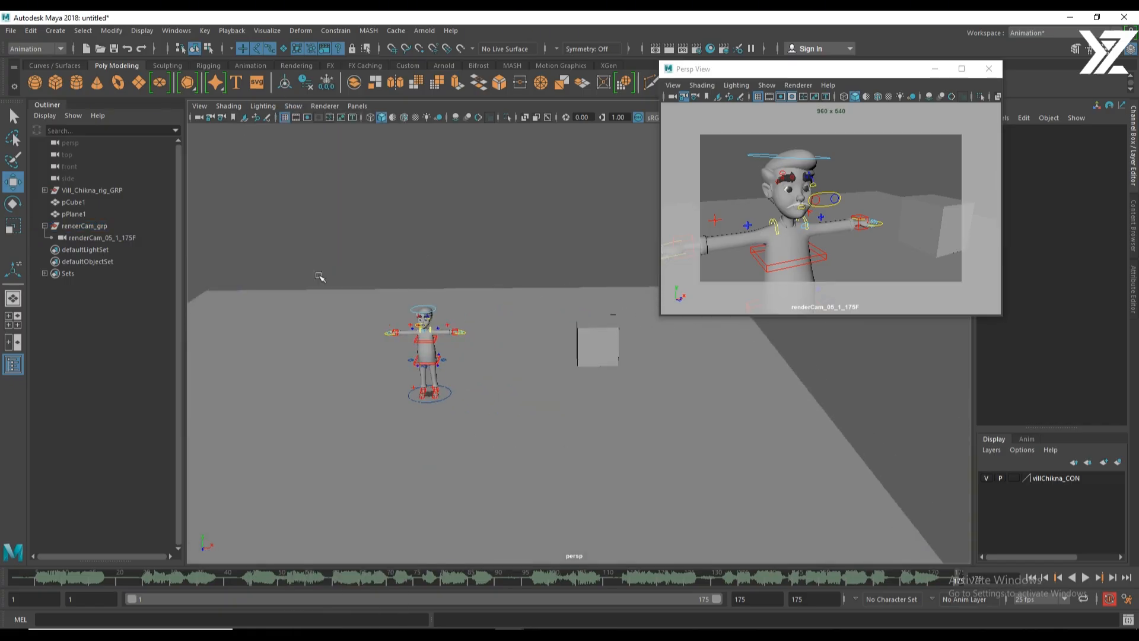
Set the floating render camera view to show only polygons, hiding the control curves and all other object types.
click(767, 85)
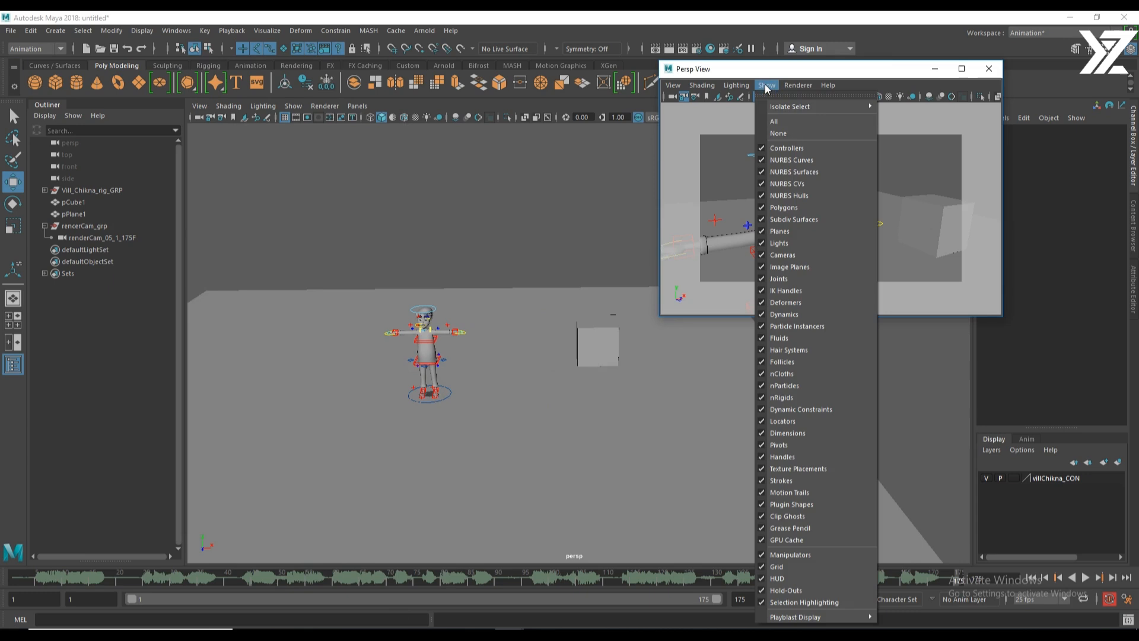
click(777, 131)
click(764, 85)
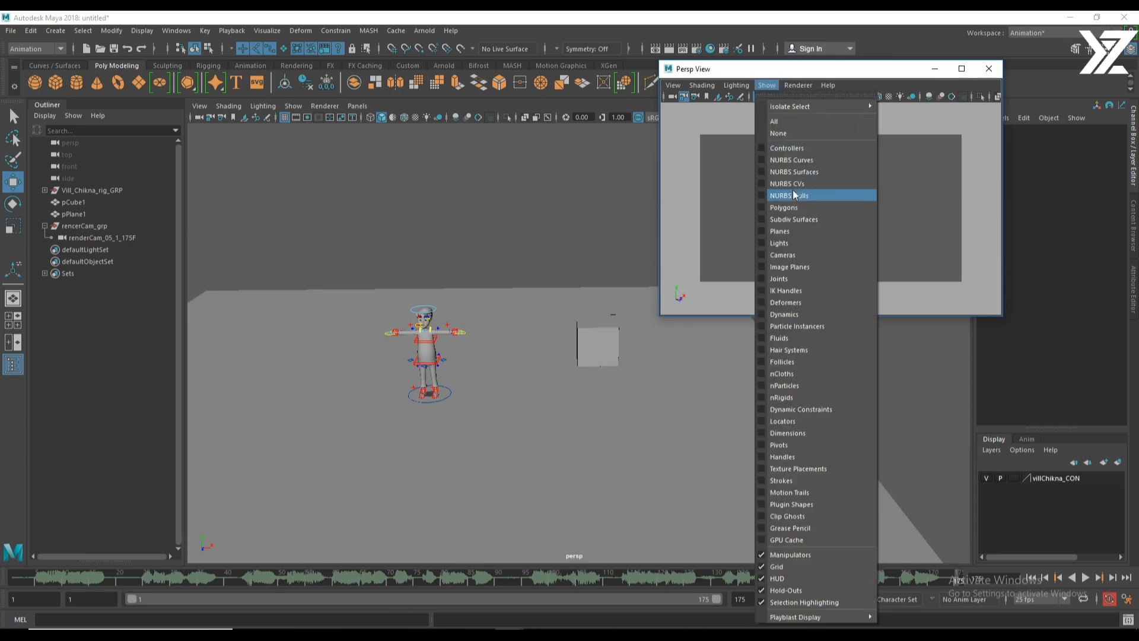
click(794, 206)
Go back to the start of the timeline and frame the full character from the front in the perspective viewport.
alt+middle_drag(461, 414, 525, 406)
drag(59, 575, 17, 578)
alt+right_drag(460, 410, 623, 395)
alt+middle_drag(472, 348, 519, 357)
alt+right_drag(377, 404, 513, 388)
alt+middle_drag(503, 378, 564, 367)
alt+right_drag(396, 371, 528, 384)
alt+middle_drag(502, 374, 490, 342)
Save the scene to the Desktop as a Maya ASCII file named class_27_dialogue_anm.
click(12, 30)
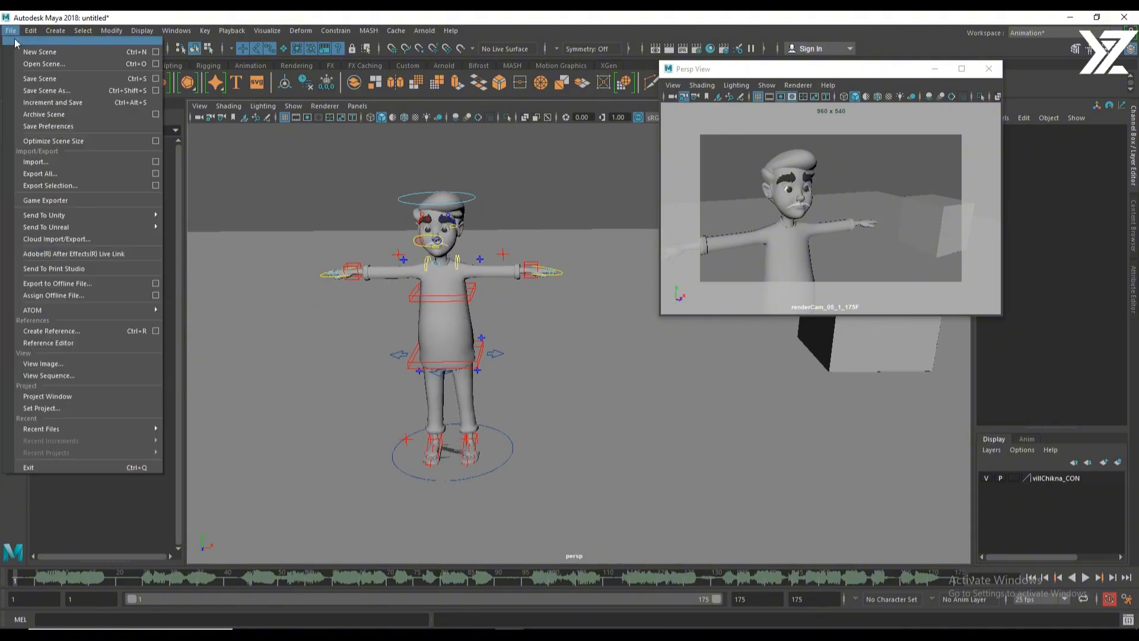
click(50, 80)
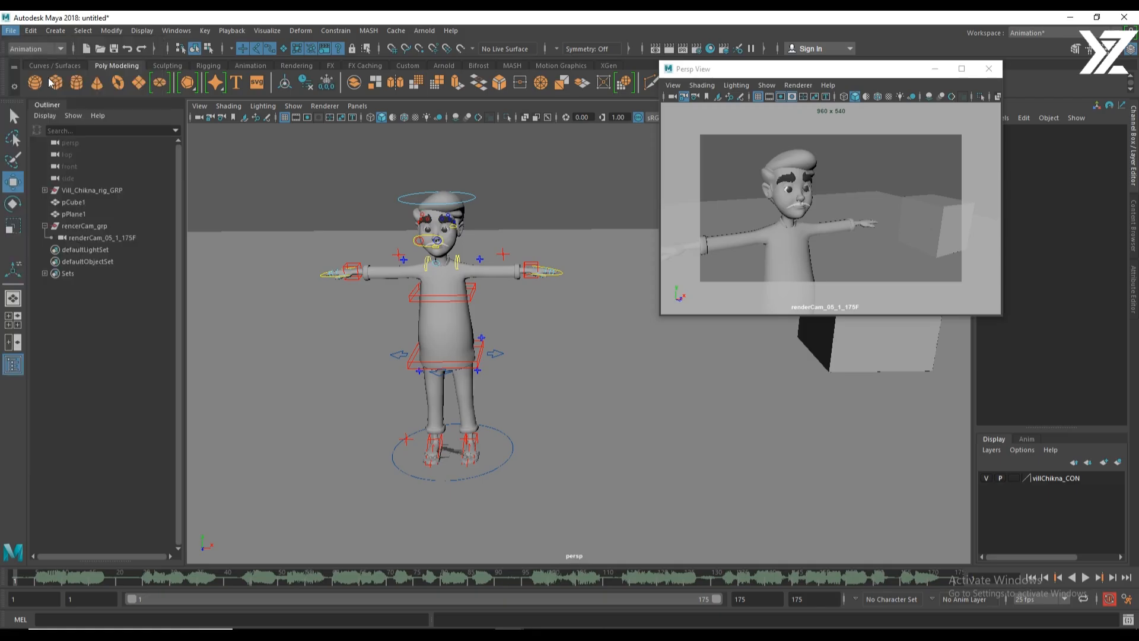
click(201, 192)
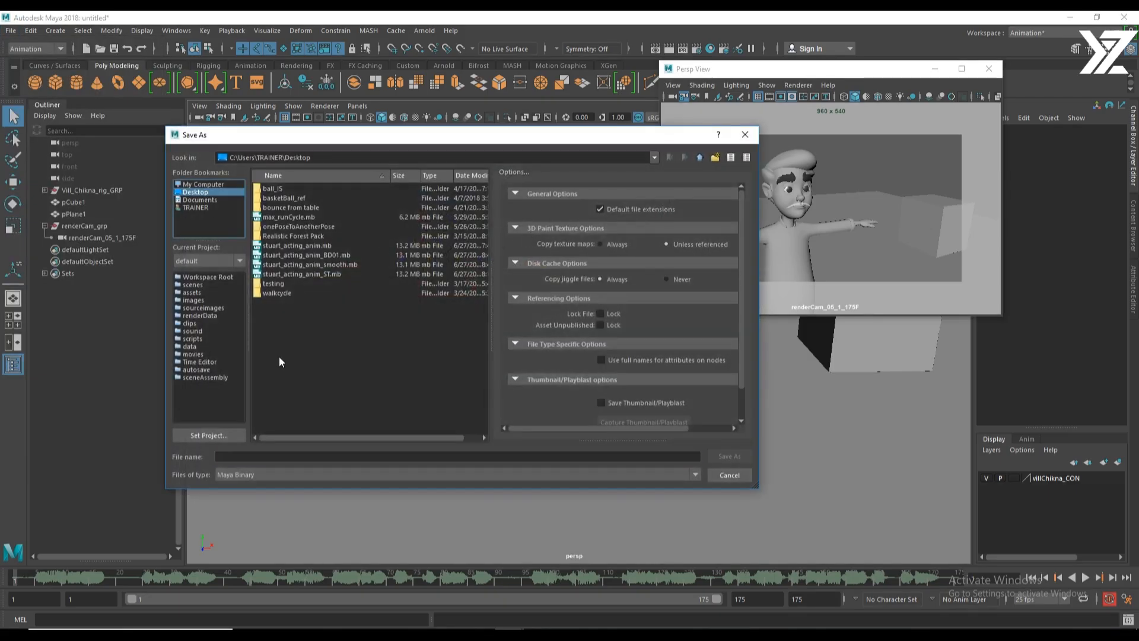
click(255, 475)
click(255, 487)
click(257, 457)
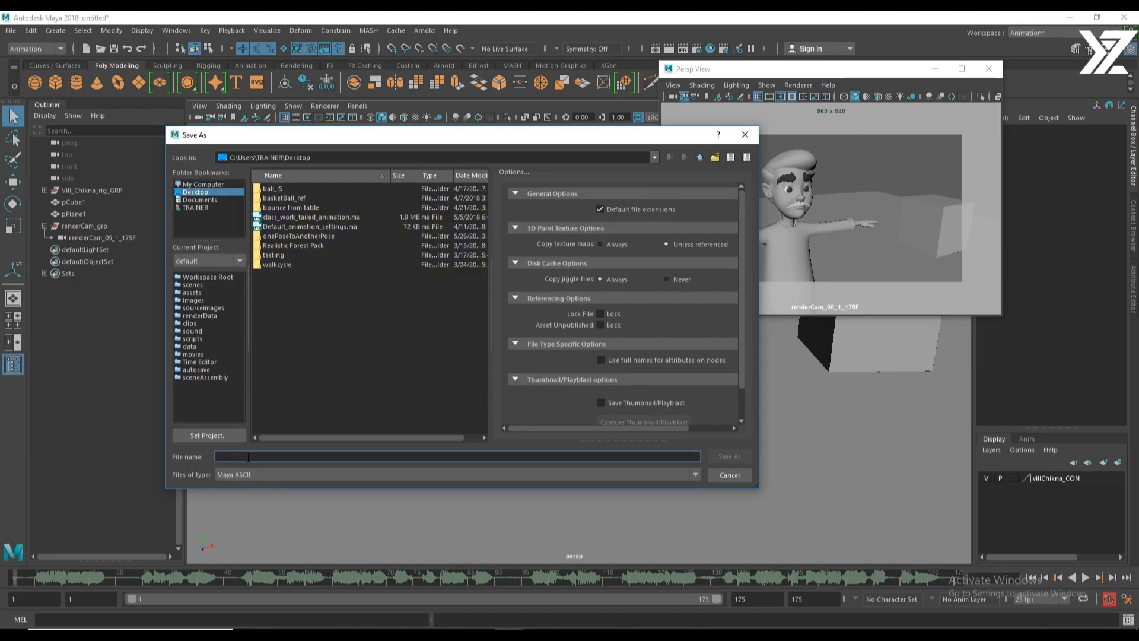
text(class)
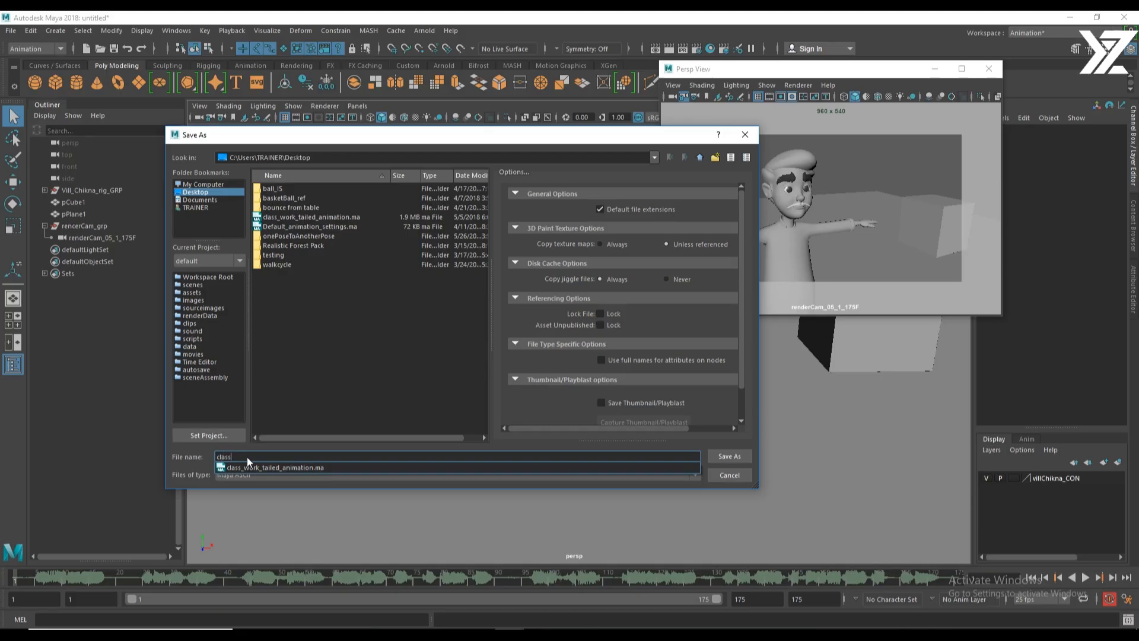
text(_27_dialogue_anm)
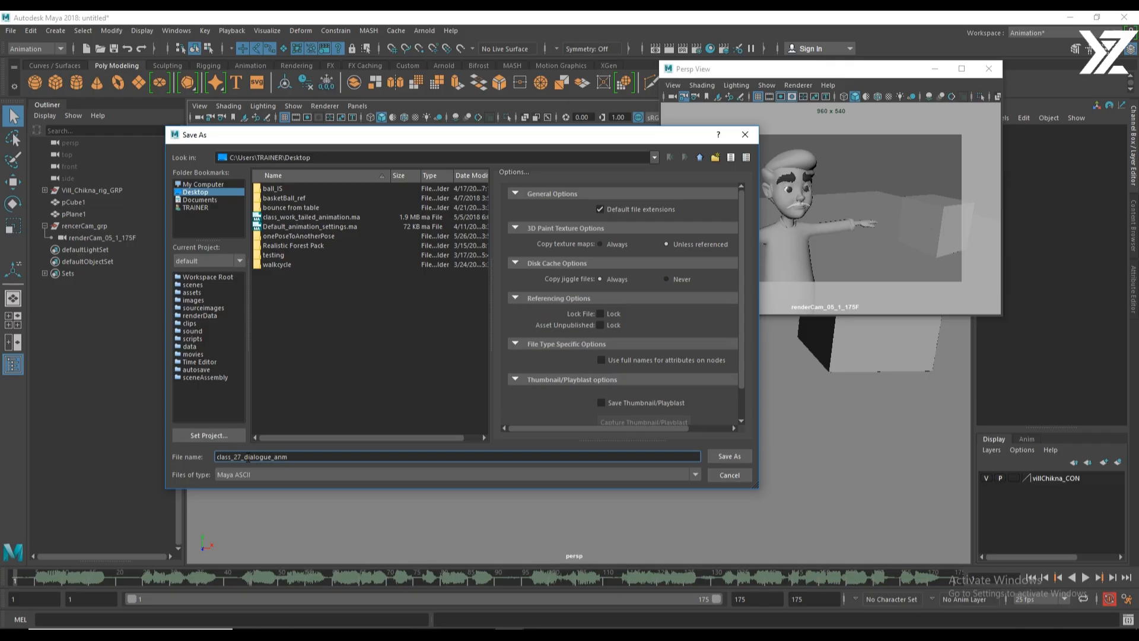
key(Return)
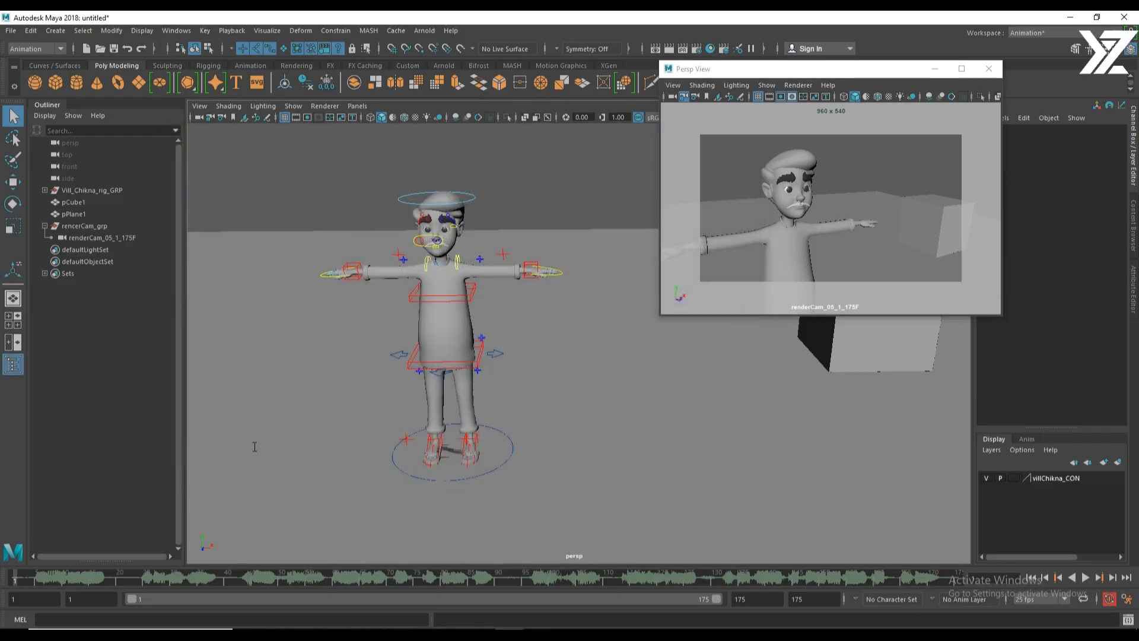
Move the hip control RootX_M to about Y -0.2 and Z -0.57, and tilt it forward in side view.
key(w)
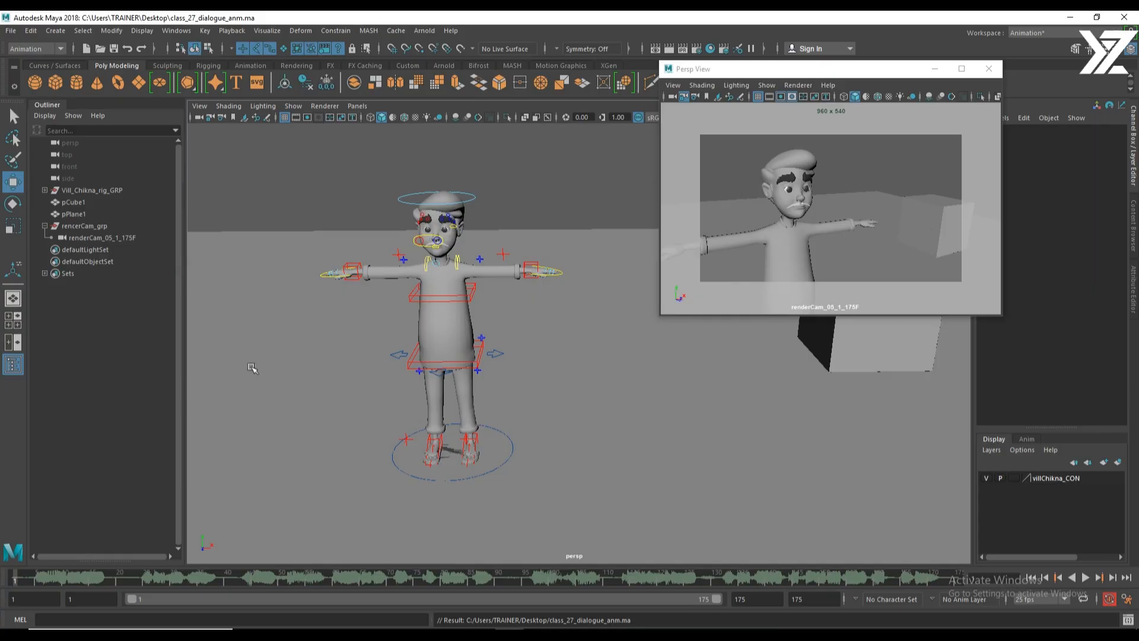
click(537, 266)
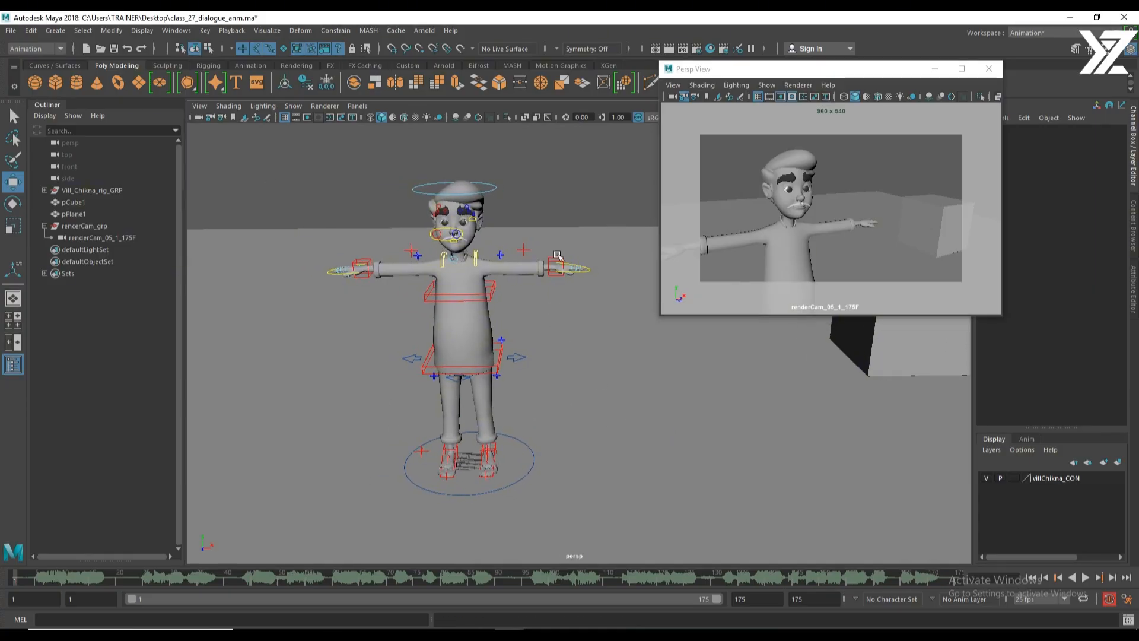
key(f)
scroll(646, 452, down, 10)
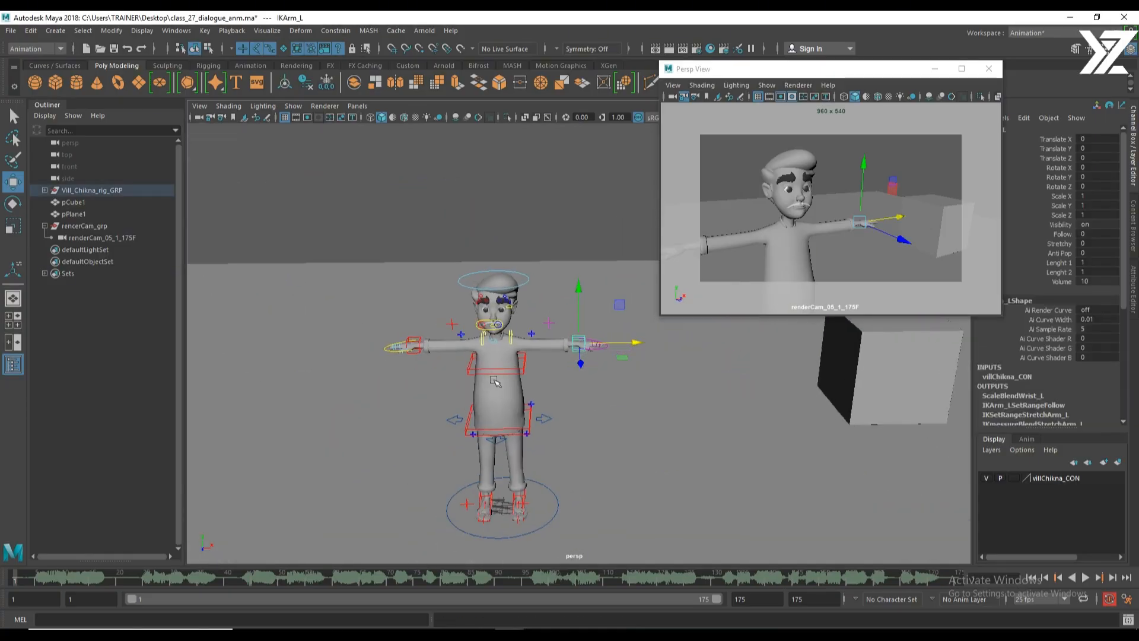
scroll(546, 291, up, 5)
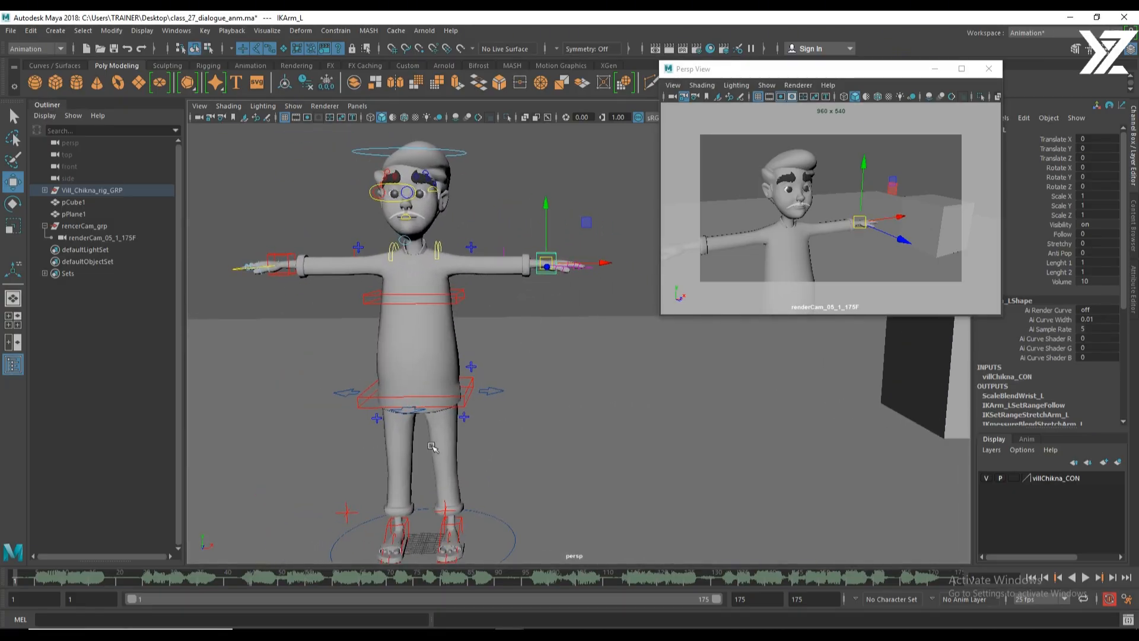
alt+drag(432, 446, 537, 458)
click(533, 453)
scroll(537, 339, down, 3)
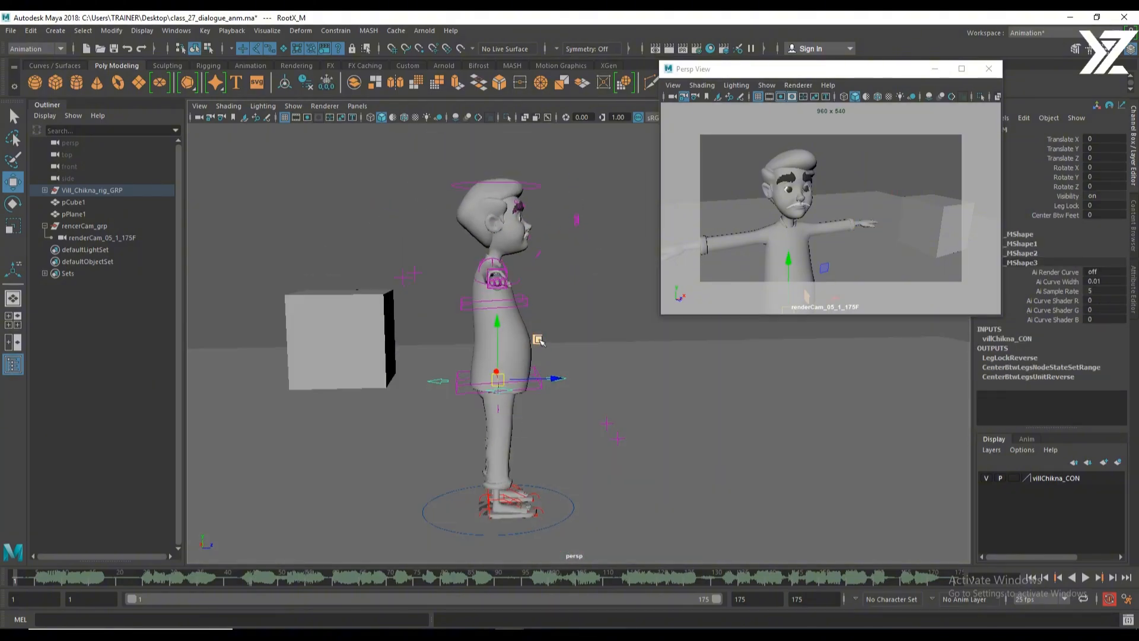
middle_drag(537, 339, 528, 345)
key(e)
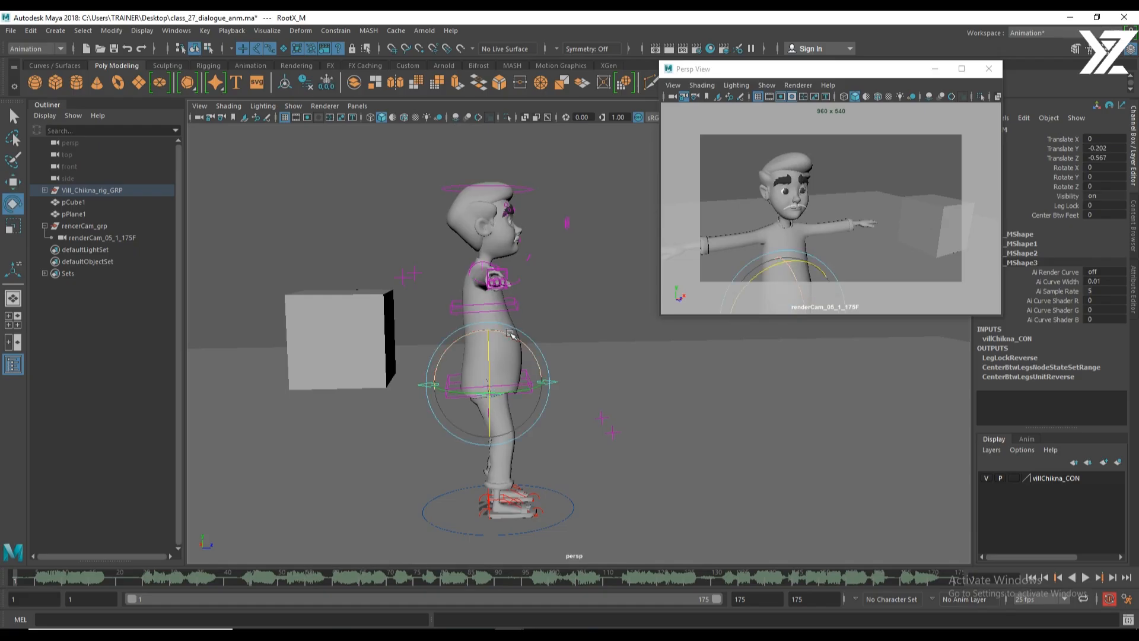
drag(510, 334, 518, 315)
Bend the upper body forward by rotating IKSpine2_M about 13 degrees in X.
click(526, 270)
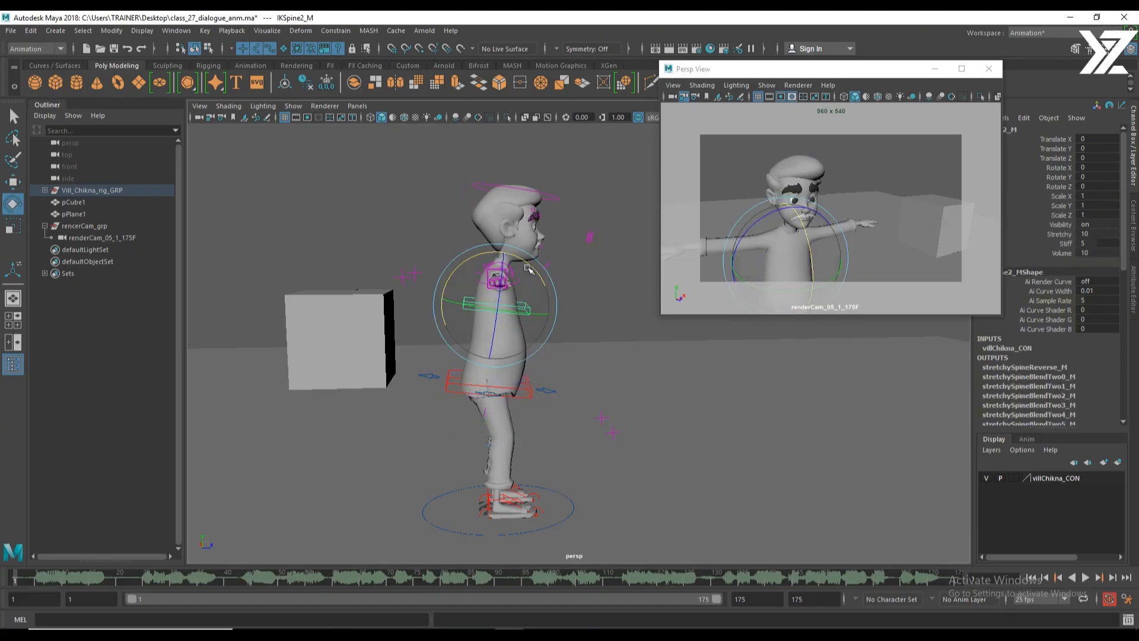
drag(527, 268, 498, 473)
key(w)
Bring the left hand IKArm_L in front of the torso at about X -4.4, Y -2.2, Z 3.3 and rotate it palm down.
click(532, 303)
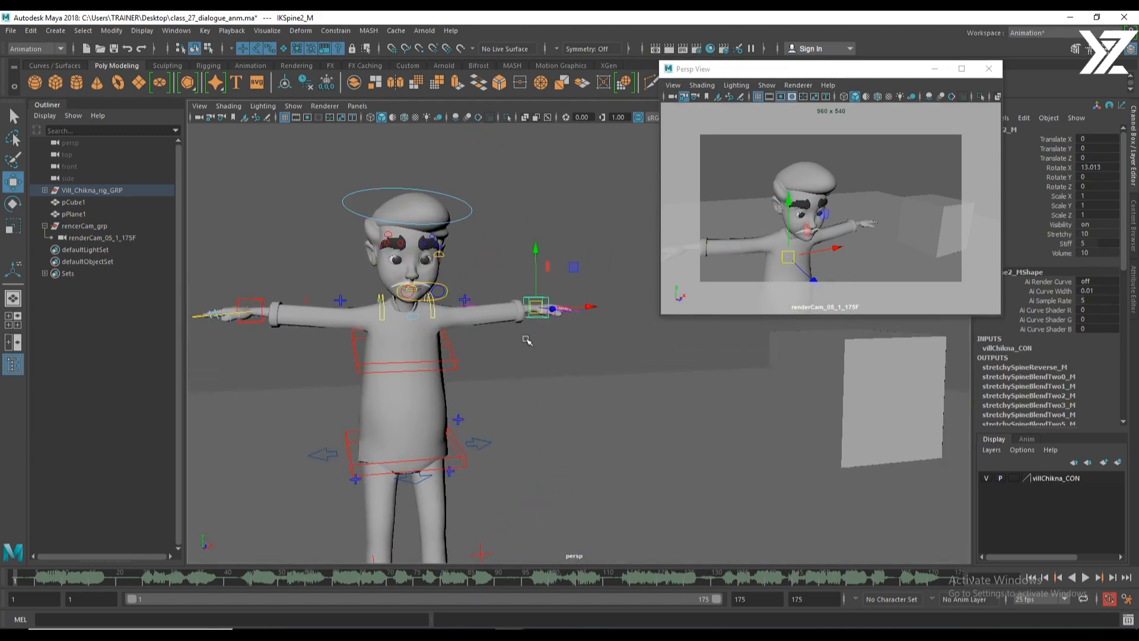
drag(537, 307, 446, 361)
alt+drag(498, 374, 290, 367)
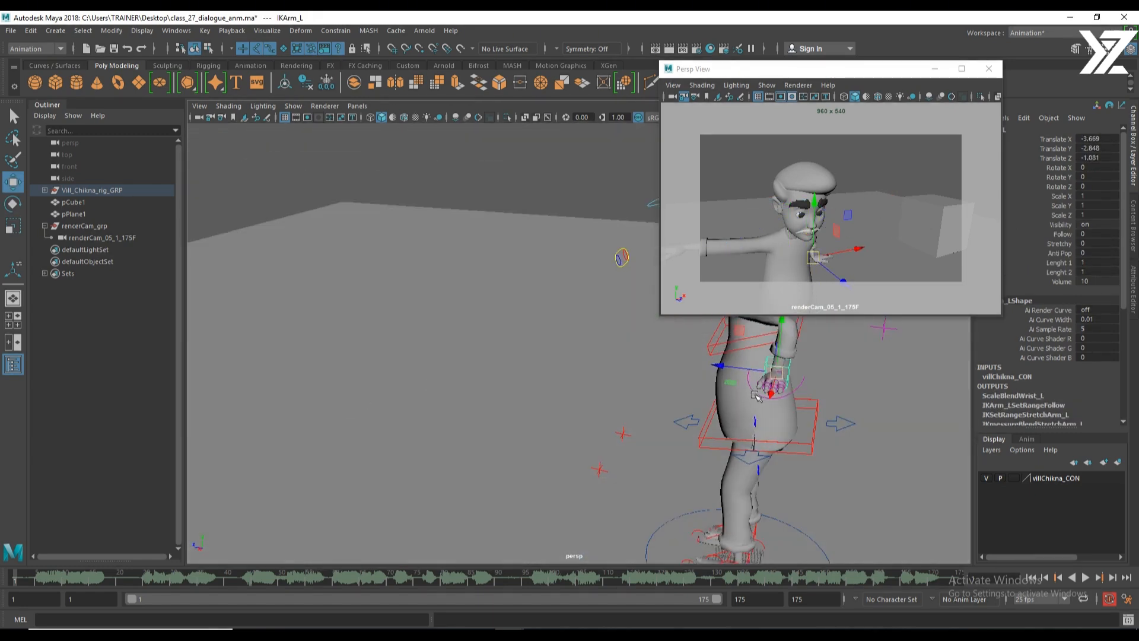
drag(771, 387, 660, 350)
alt+drag(660, 352, 531, 387)
key(e)
key(w)
scroll(531, 386, up, 5)
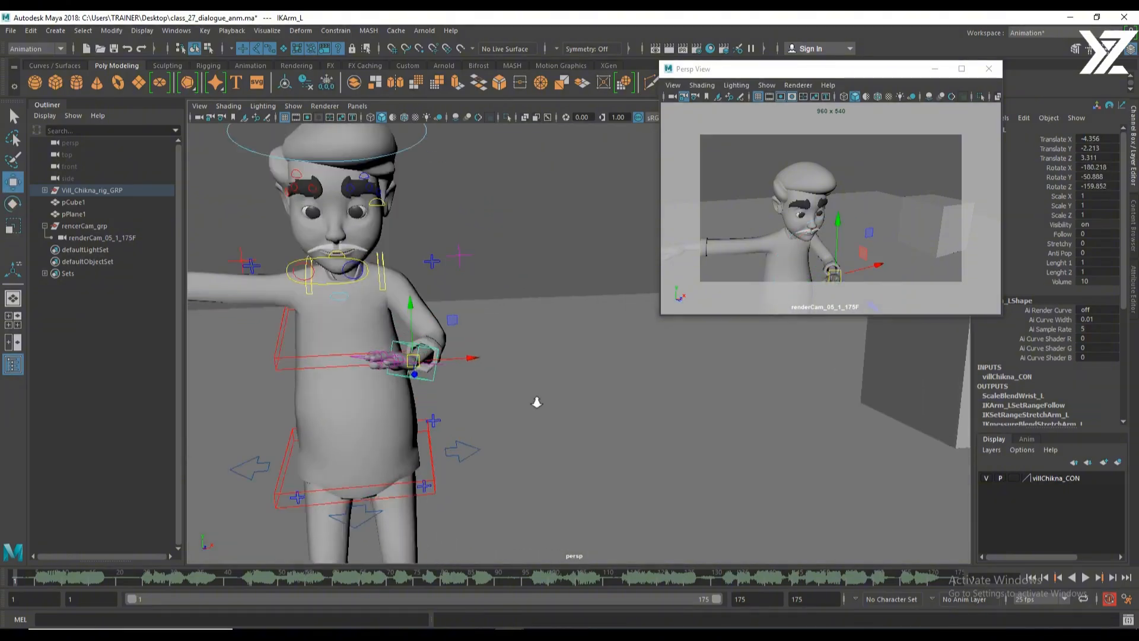
alt+drag(502, 461, 588, 296)
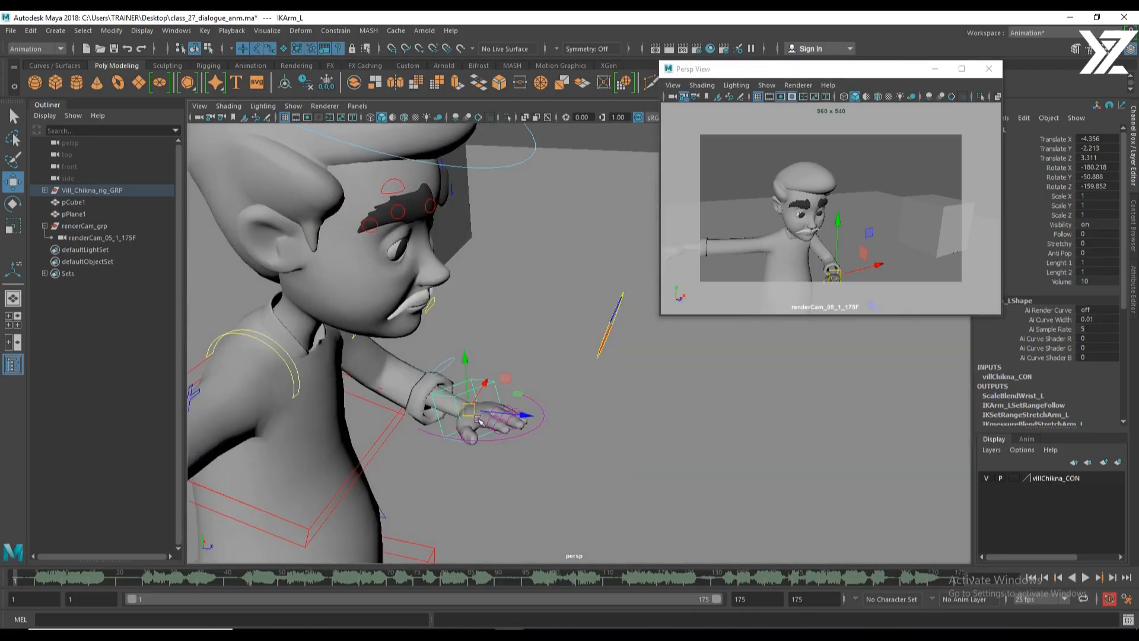
scroll(431, 416, down, 5)
click(585, 205)
middle_drag(601, 291, 587, 269)
alt+drag(586, 269, 498, 225)
Rotate the shoulder controls in Y, FKScapula_L to about -14.6 and FKScapula_R to about -6.1 degrees.
click(390, 355)
key(e)
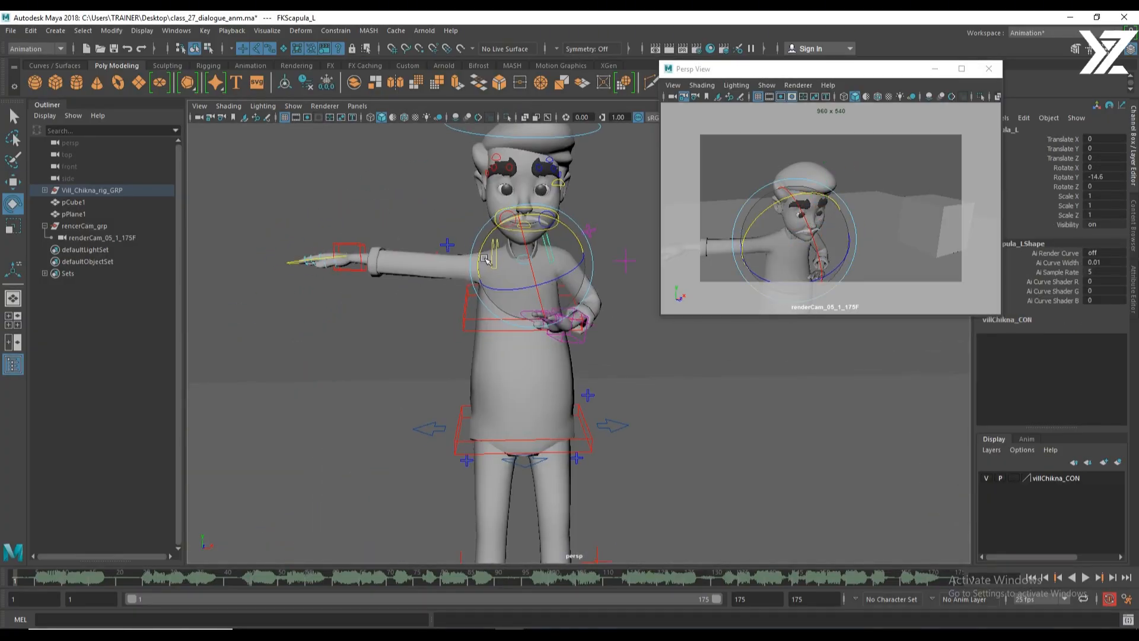
click(503, 217)
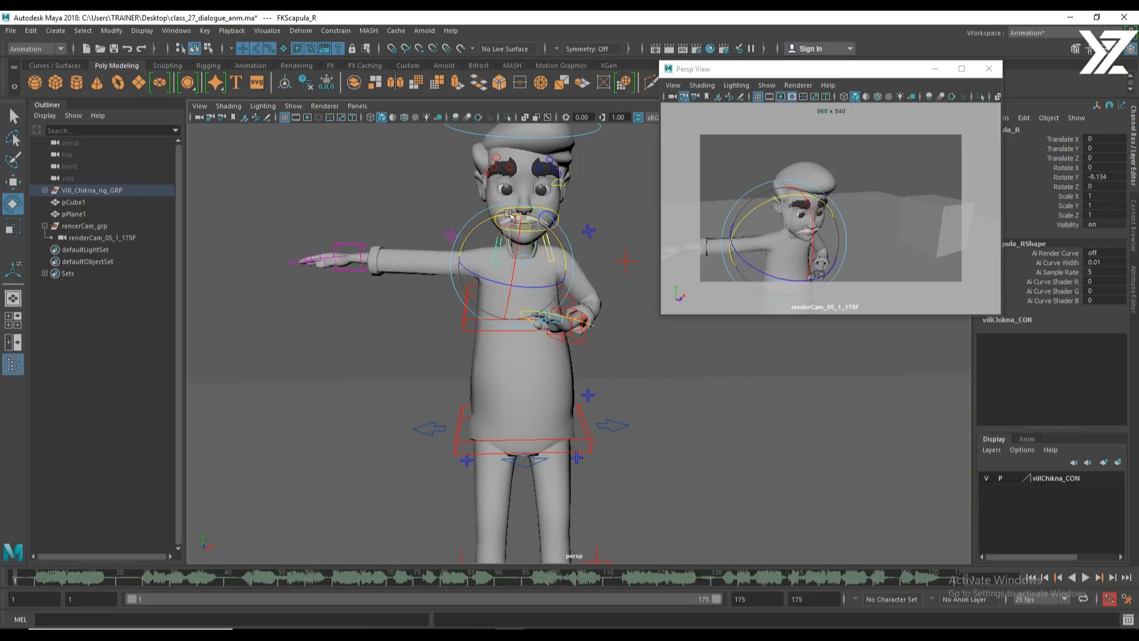
Bring the right hand IKArm_R in front of the torso at about X 4.9, Y -2.2, Z 3.2 and rotate it toward the left hand.
key(w)
click(362, 249)
alt+drag(565, 372, 617, 344)
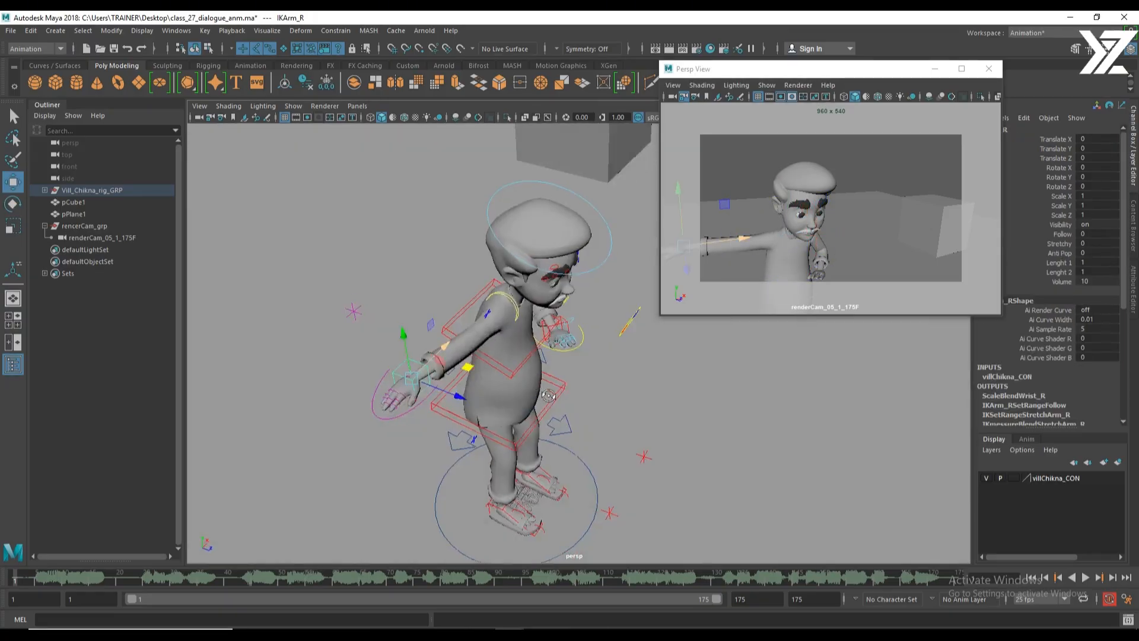
mouse_move(522, 386)
mouse_down()
mouse_move(599, 321)
mouse_move(596, 344)
mouse_move(516, 312)
mouse_move(533, 340)
mouse_move(506, 348)
mouse_move(501, 379)
mouse_up()
key(e)
key(w)
alt+right_drag(505, 379, 562, 354)
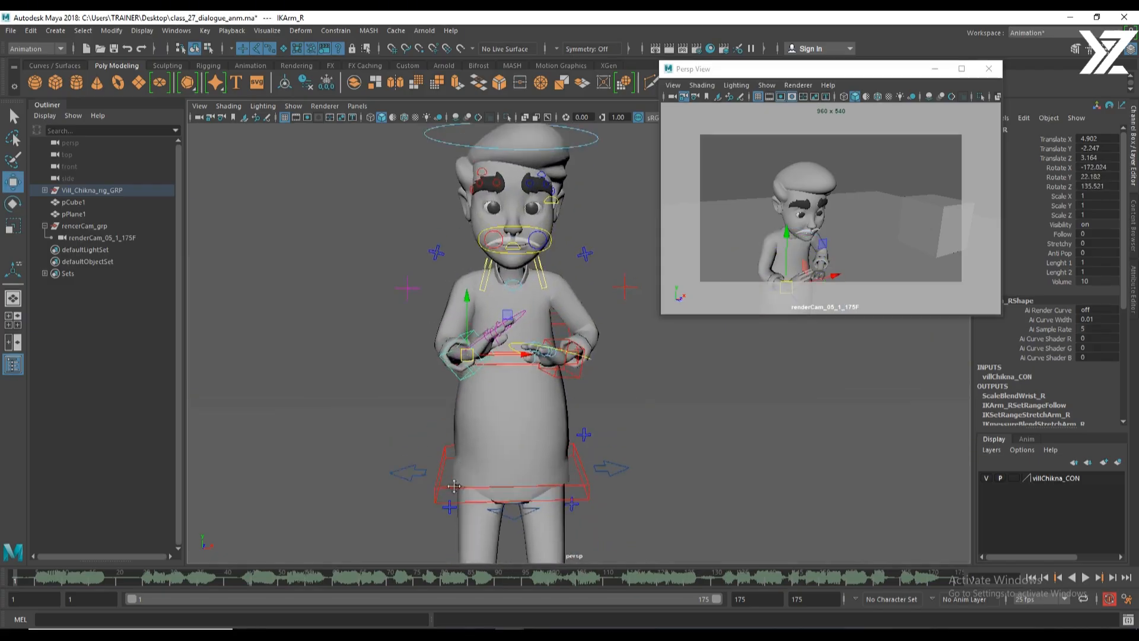
Tilt the neck sideways by rotating FKNeck_M to about -14.6 degrees in Z.
alt+middle_drag(518, 277, 496, 356)
click(549, 249)
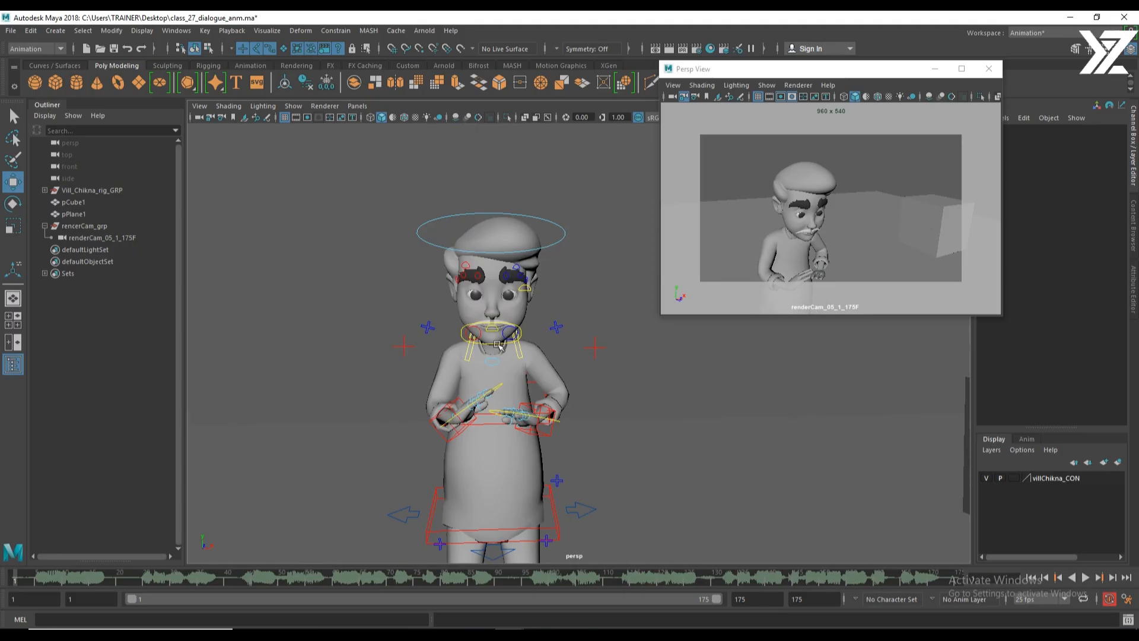
alt+drag(476, 369, 499, 311)
click(492, 321)
key(e)
key(w)
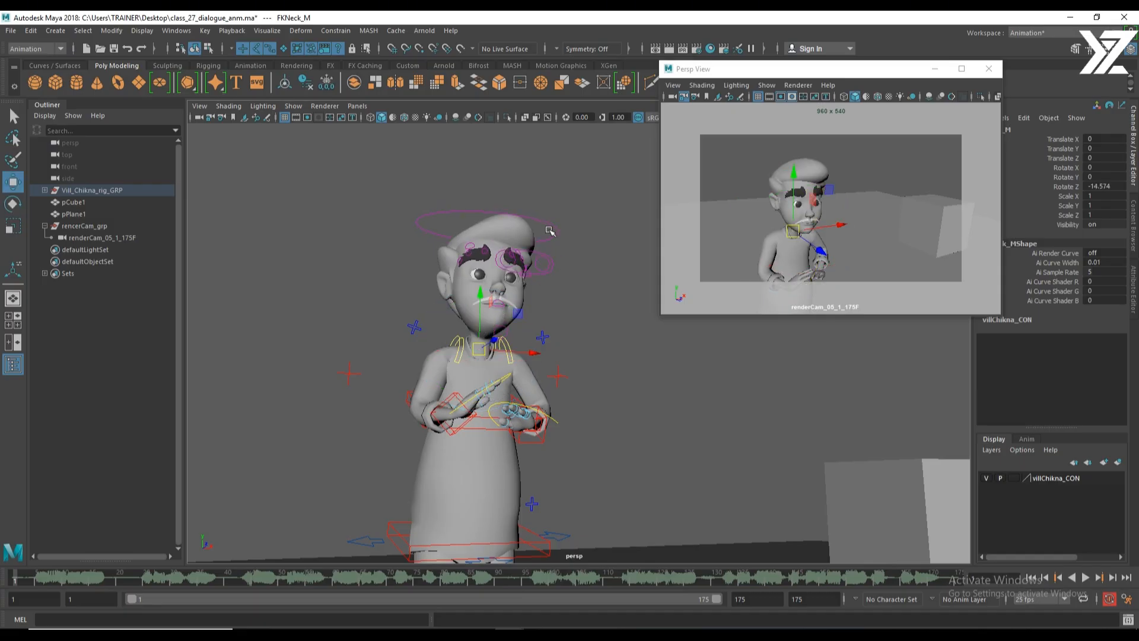
Rotate the head control FKHead_M to about -6.5 degrees in Z.
click(561, 229)
key(e)
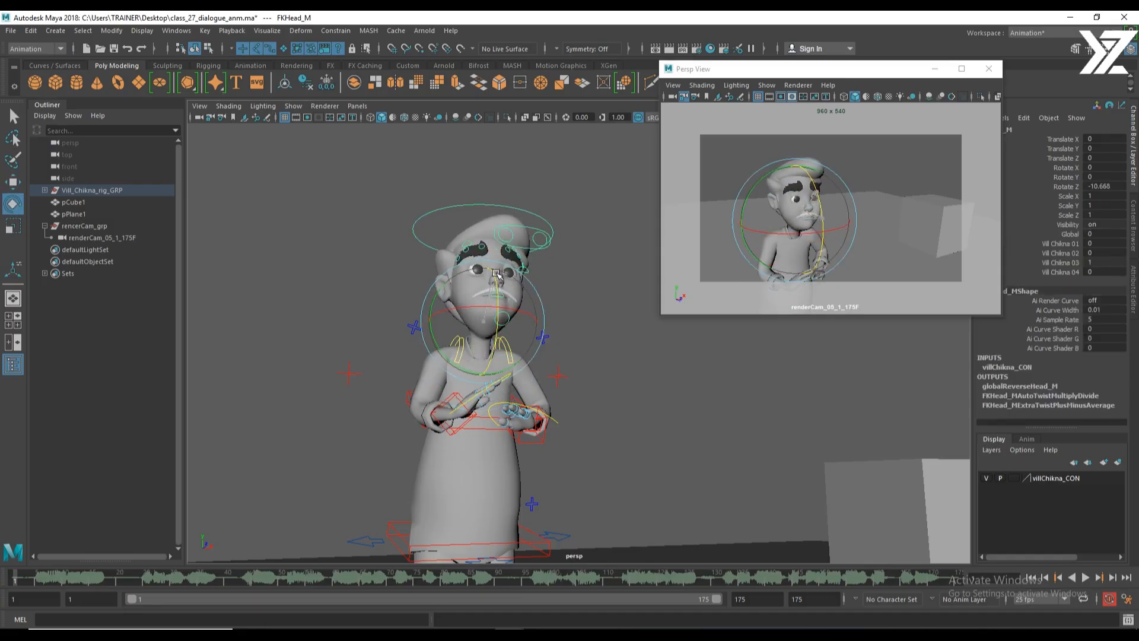
drag(496, 275, 496, 277)
key(w)
Shift the right hand IKArm_R outward and up in front of the chest, and adjust the right elbow's pole control PoleArm_R.
alt+middle_drag(502, 409, 497, 345)
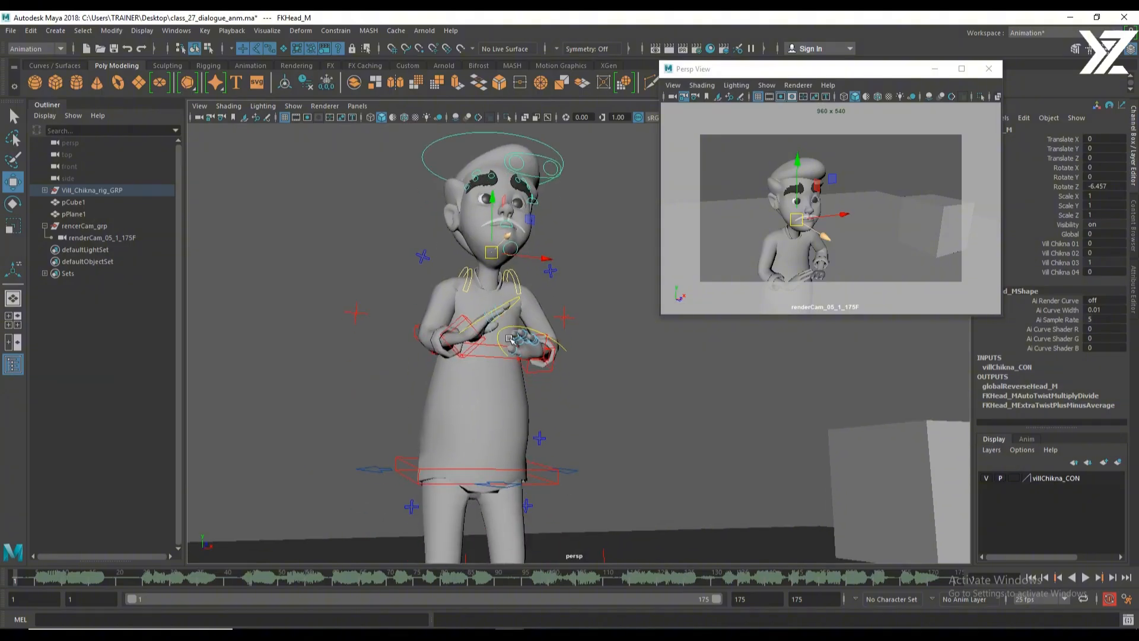
scroll(491, 345, up, 1)
click(468, 336)
drag(444, 335, 387, 328)
drag(374, 241, 375, 242)
alt+drag(375, 242, 379, 297)
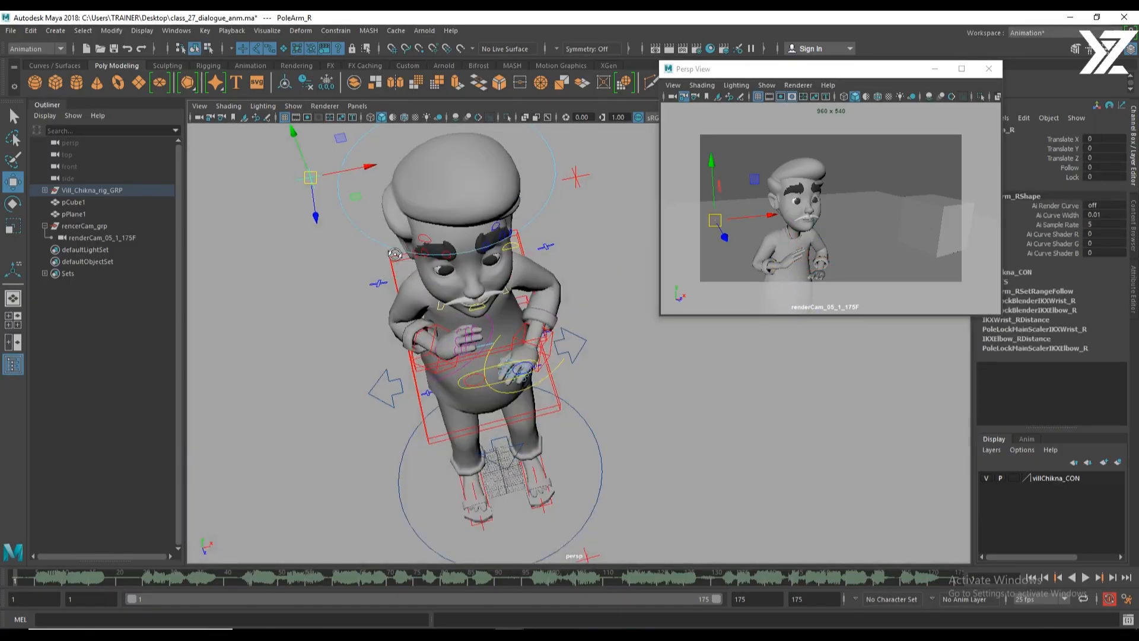
drag(357, 196, 366, 258)
Pull the left hand IKArm_L closer to the torso, to about X -4.8, Y -2.1, Z 2.2.
alt+drag(552, 380, 515, 289)
alt+right_drag(538, 352, 561, 377)
click(535, 391)
alt+drag(537, 391, 457, 389)
drag(592, 364, 562, 356)
mouse_move(656, 384)
alt+mouse_down()
mouse_move(748, 384)
mouse_move(651, 383)
alt+mouse_up()
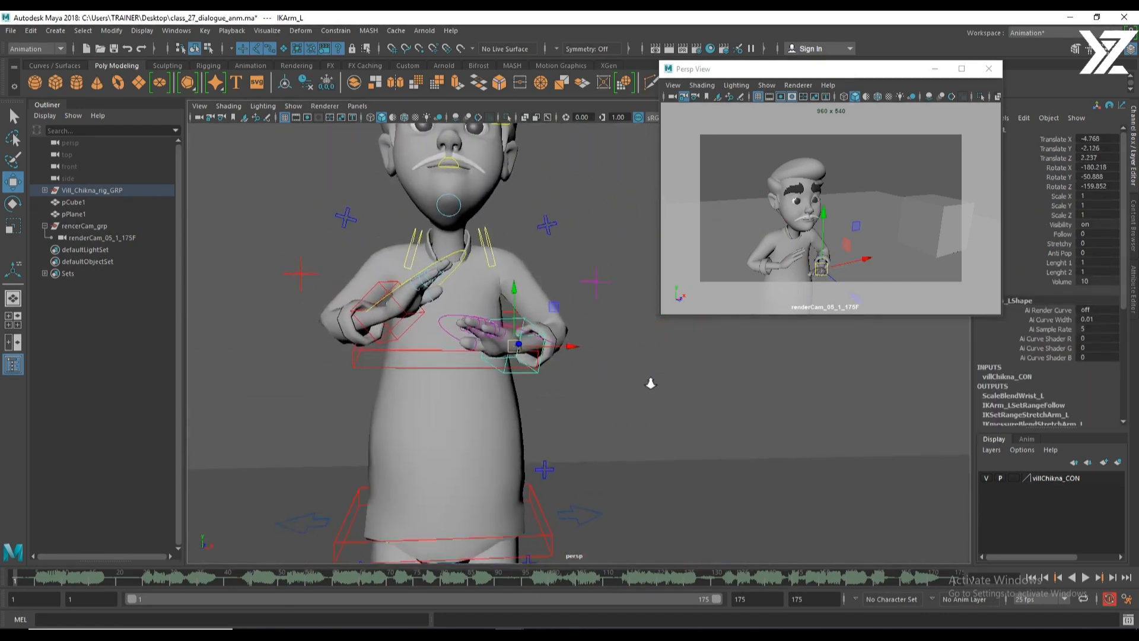
Curl the fingers of both hands, setting Fingers_R to Index 3.2, Middle 5, Ring 6.6 and Thumb 1.4.
alt+right_drag(651, 383, 644, 409)
alt+drag(643, 410, 587, 413)
alt+right_drag(446, 379, 497, 415)
click(445, 346)
alt+drag(565, 400, 544, 389)
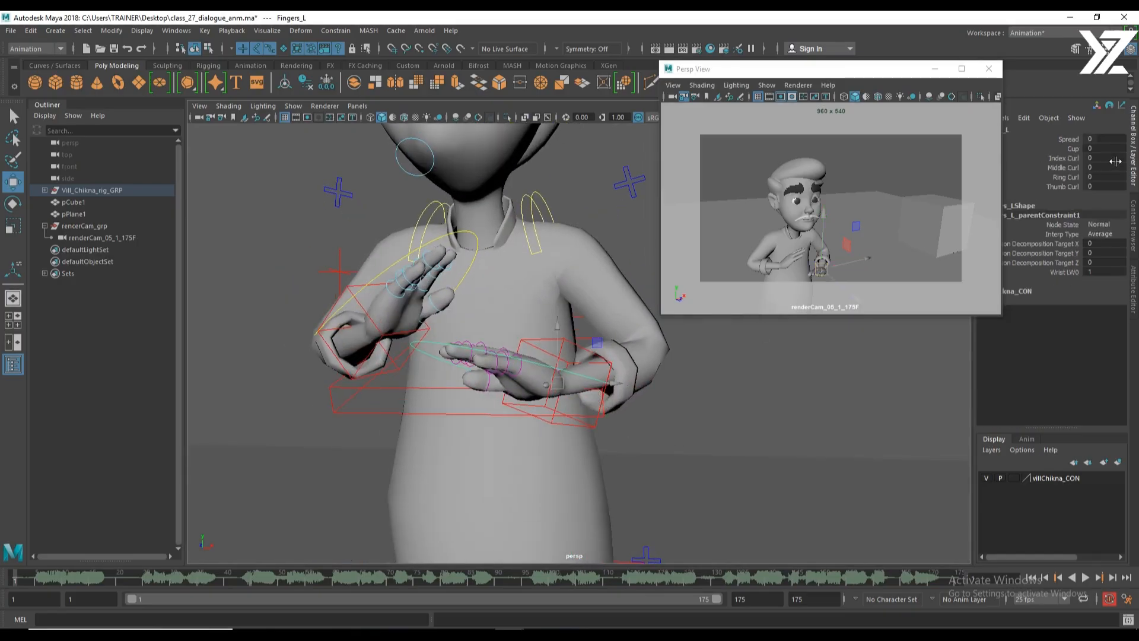
ctrl+drag(1090, 158, 1115, 177)
click(451, 242)
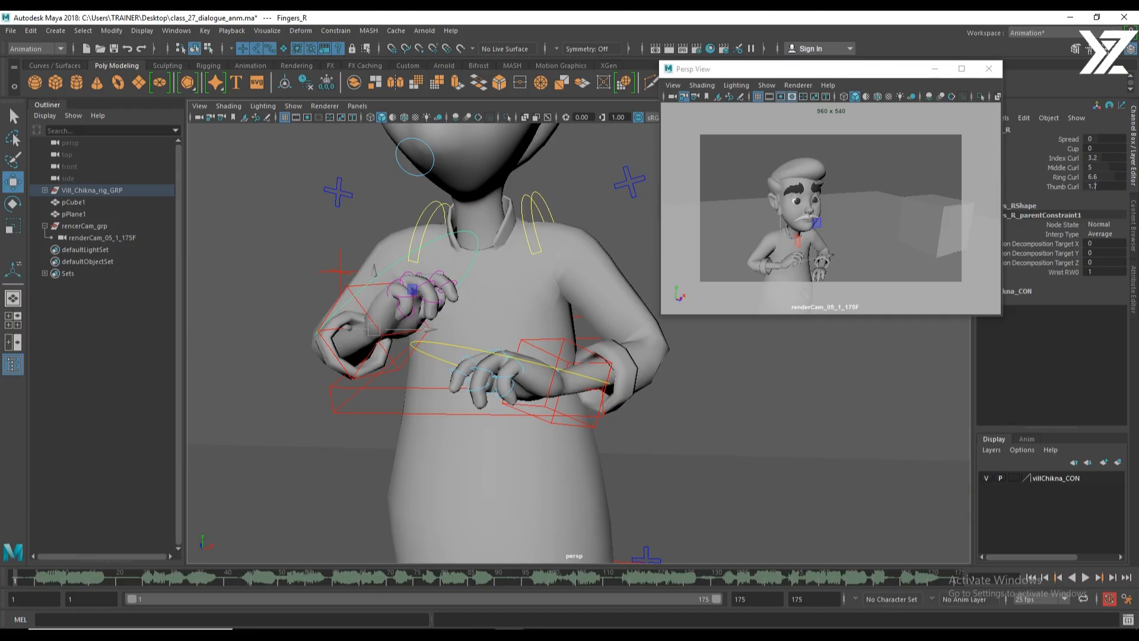
ctrl+drag(1095, 186, 1095, 186)
Rotate the right hand IKArm_R to refine the wrist angle in front of the chest.
alt+drag(478, 334, 558, 338)
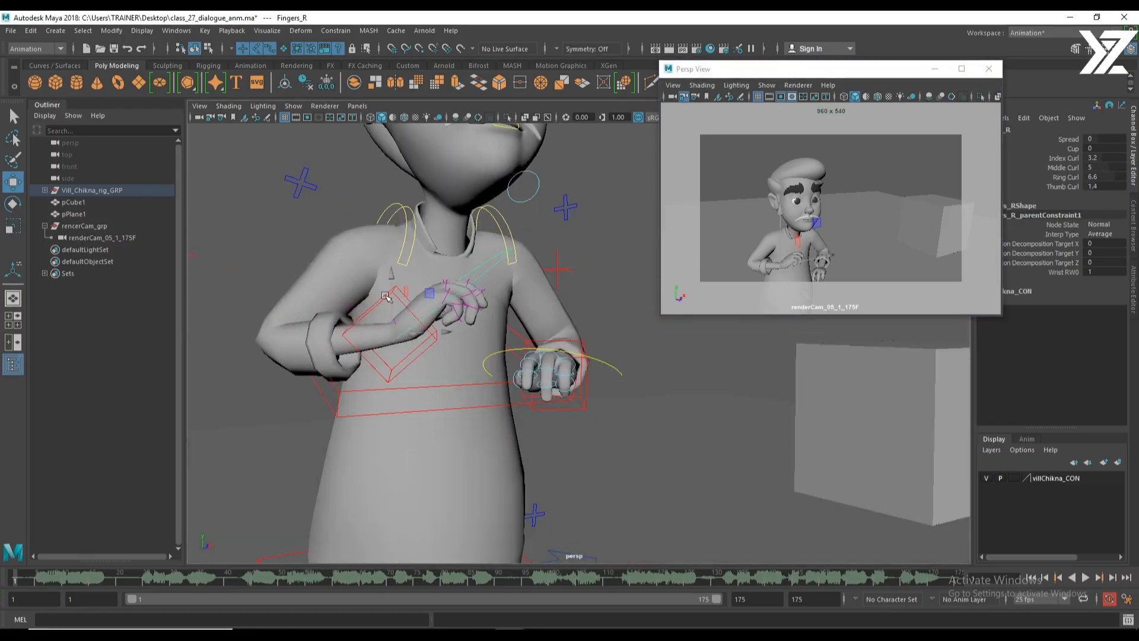
click(385, 296)
key(e)
drag(419, 288, 386, 332)
Rotate the left hand IKArm_L to about -139.9 degrees in X and -29.3 in Y, and raise it to about Y -1.7.
alt+drag(671, 389, 558, 378)
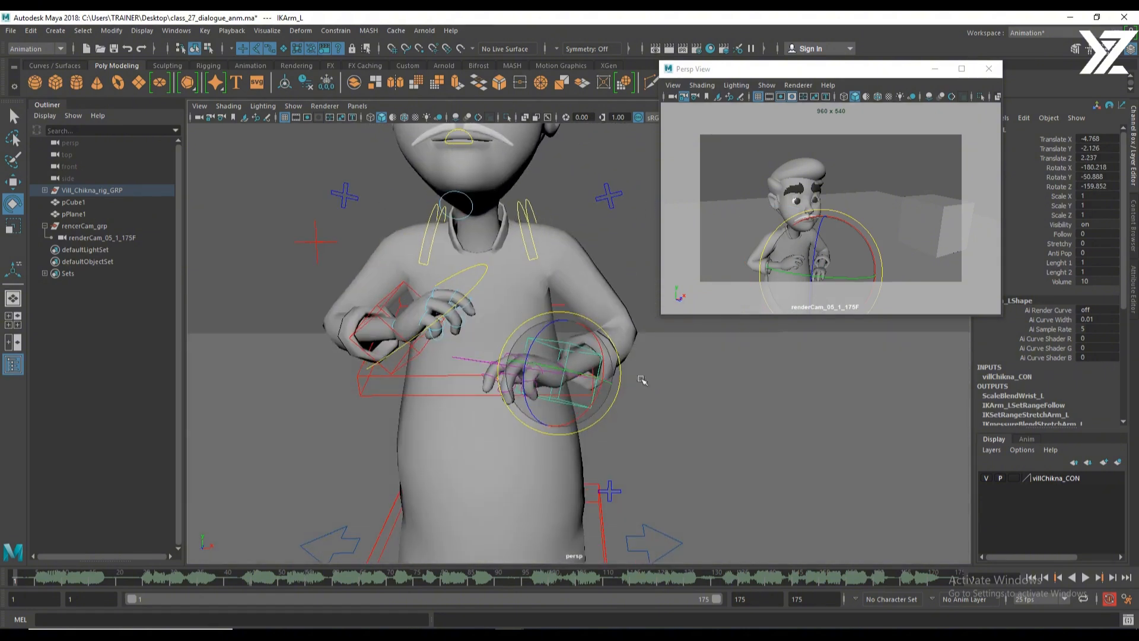
drag(587, 381, 522, 357)
key(w)
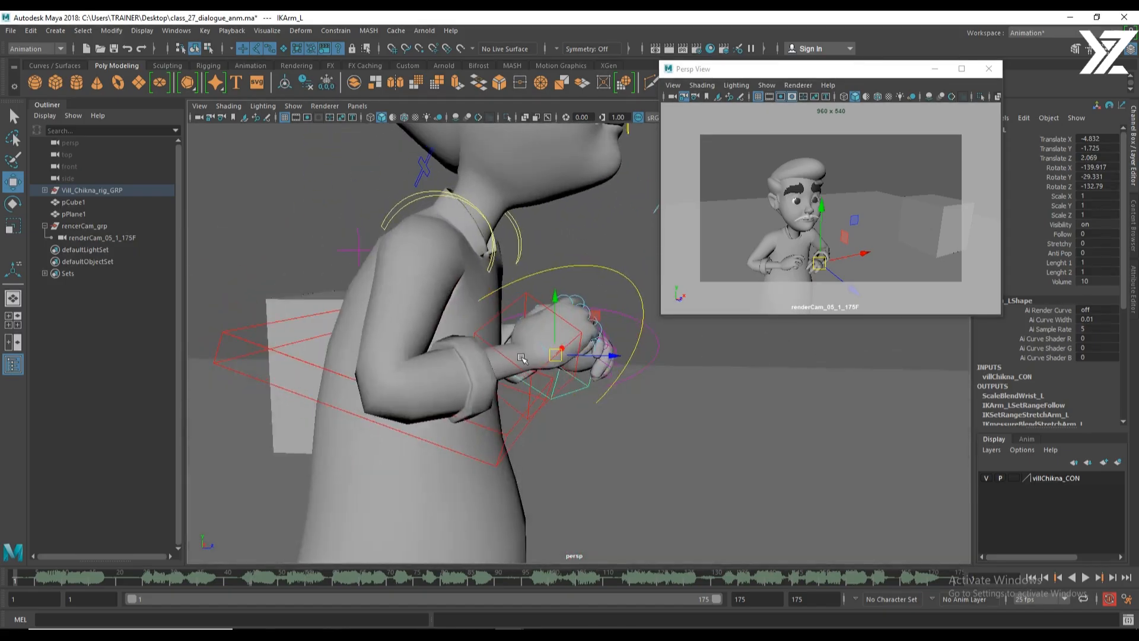
Lean the lower body back by rotating IKSpine1_M to about -10.5 degrees in X.
scroll(659, 362, down, 5)
alt+drag(640, 394, 663, 433)
alt+middle_drag(663, 434, 645, 381)
click(553, 443)
key(e)
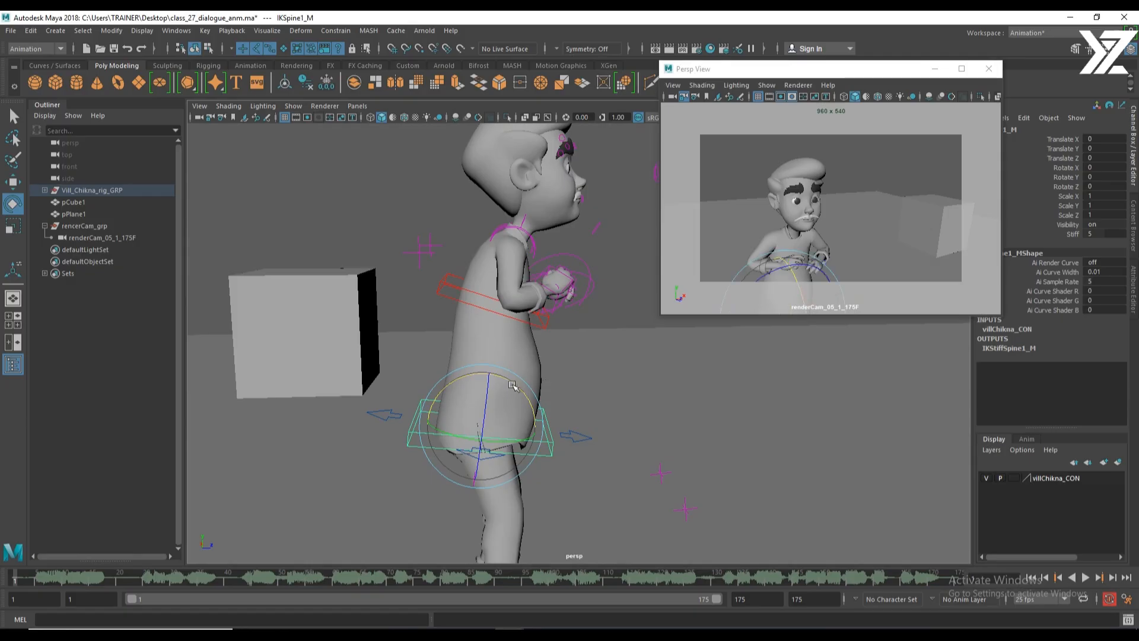
drag(513, 386, 487, 360)
key(w)
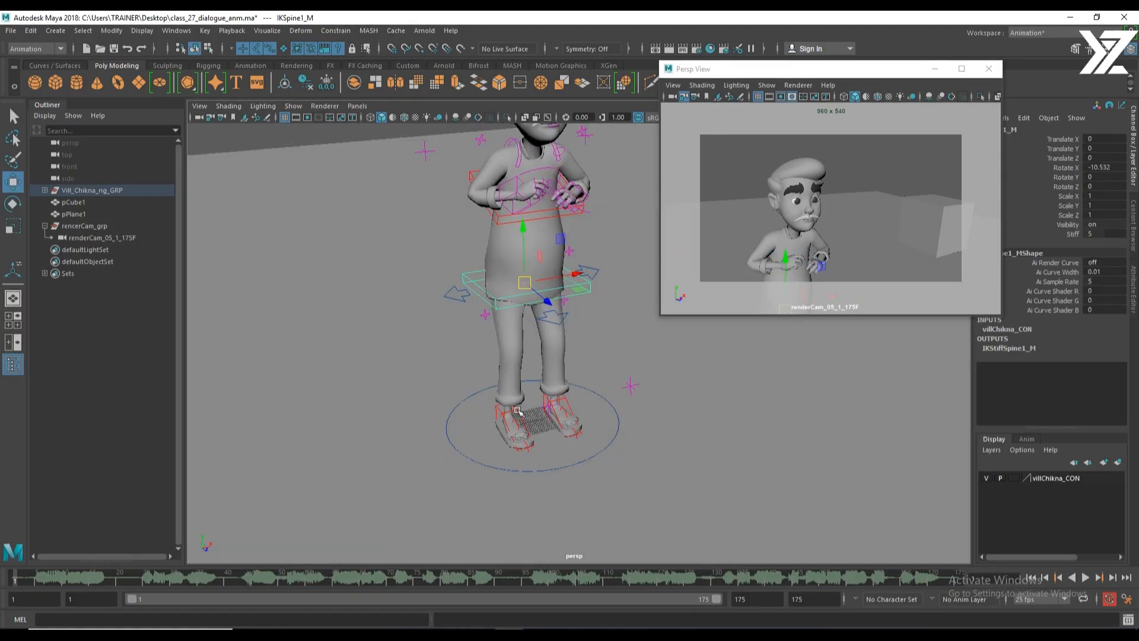
Turn both feet outward in Y, IKLeg_R to about -17.7 and IKLeg_L to about 15.8 degrees.
click(518, 409)
key(e)
key(w)
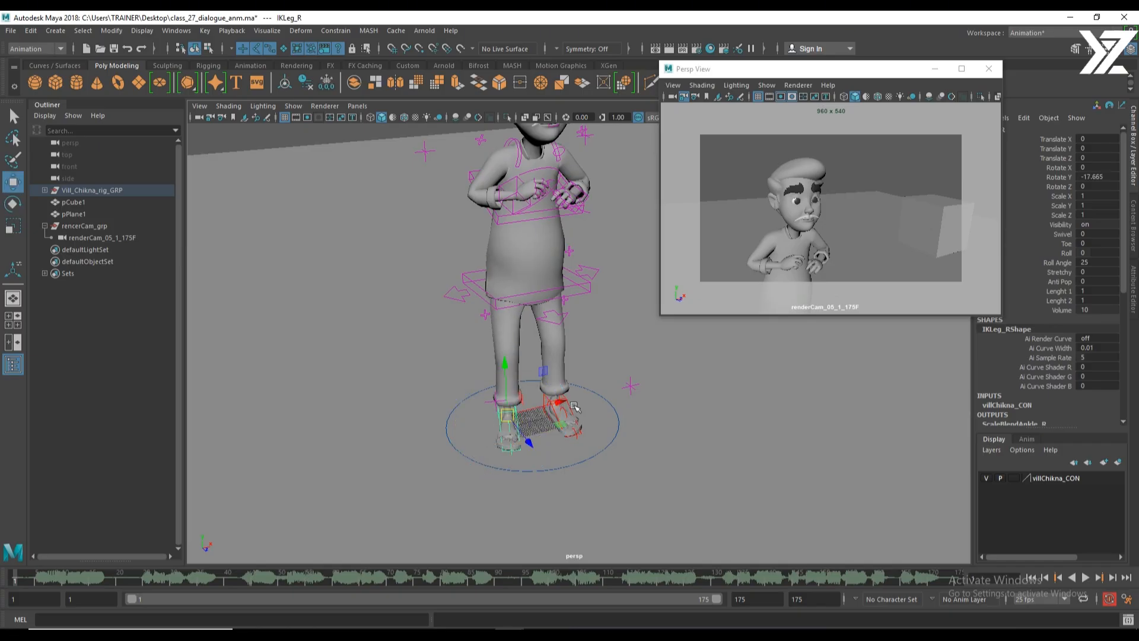
key(e)
drag(575, 431, 617, 428)
key(w)
Examine the character's full-body pose from several angles.
alt+drag(634, 386, 511, 412)
alt+drag(609, 412, 498, 363)
alt+right_drag(498, 363, 551, 357)
alt+middle_drag(551, 357, 543, 396)
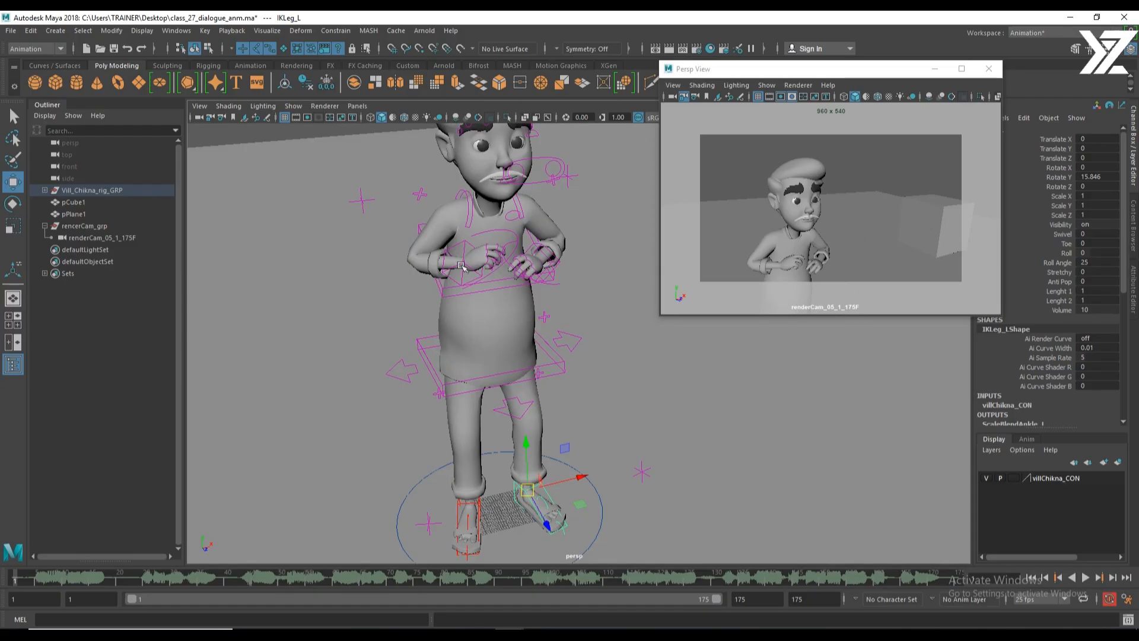
alt+right_drag(461, 265, 451, 375)
alt+middle_drag(513, 398, 477, 445)
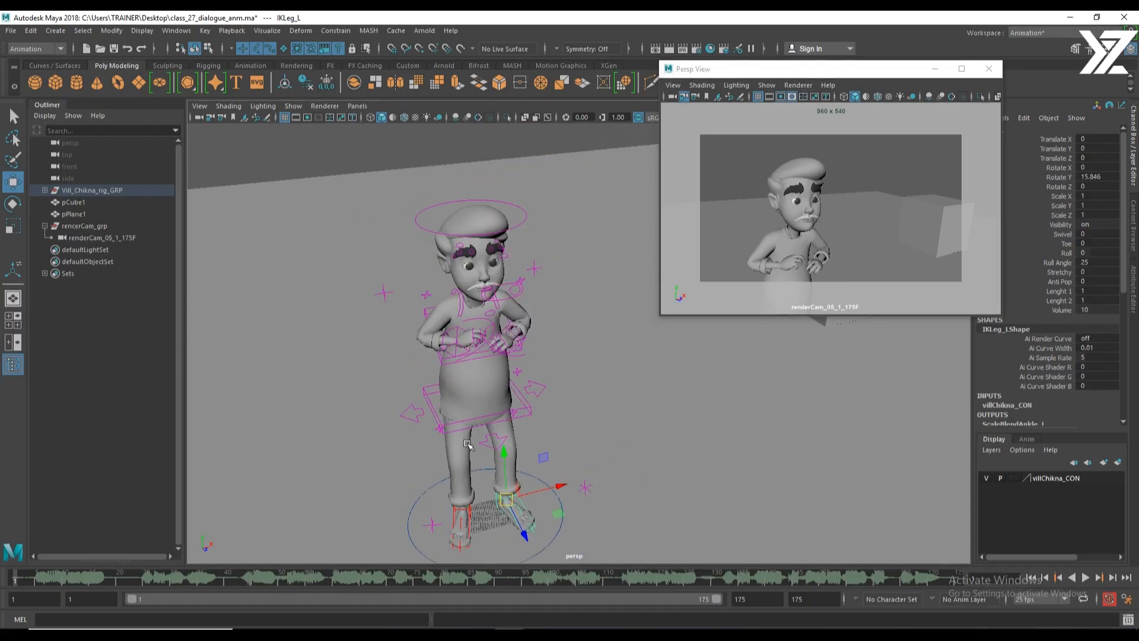
alt+drag(635, 446, 687, 437)
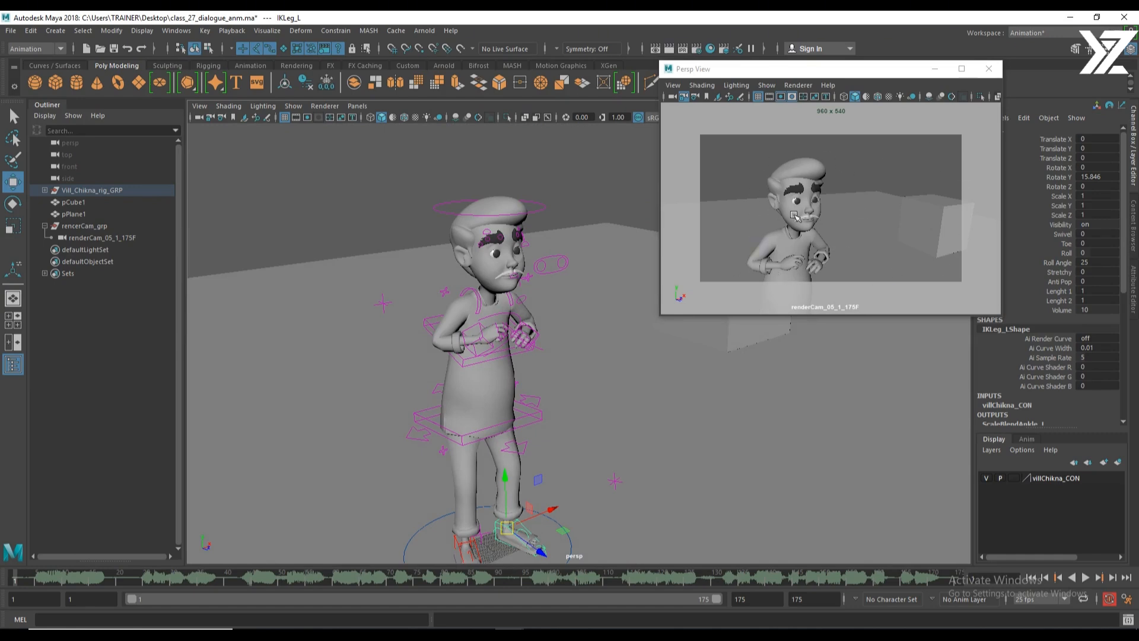
Reframe the character by moving the render camera group to about X -81.1, Y 195.8, Z 181.4.
click(83, 226)
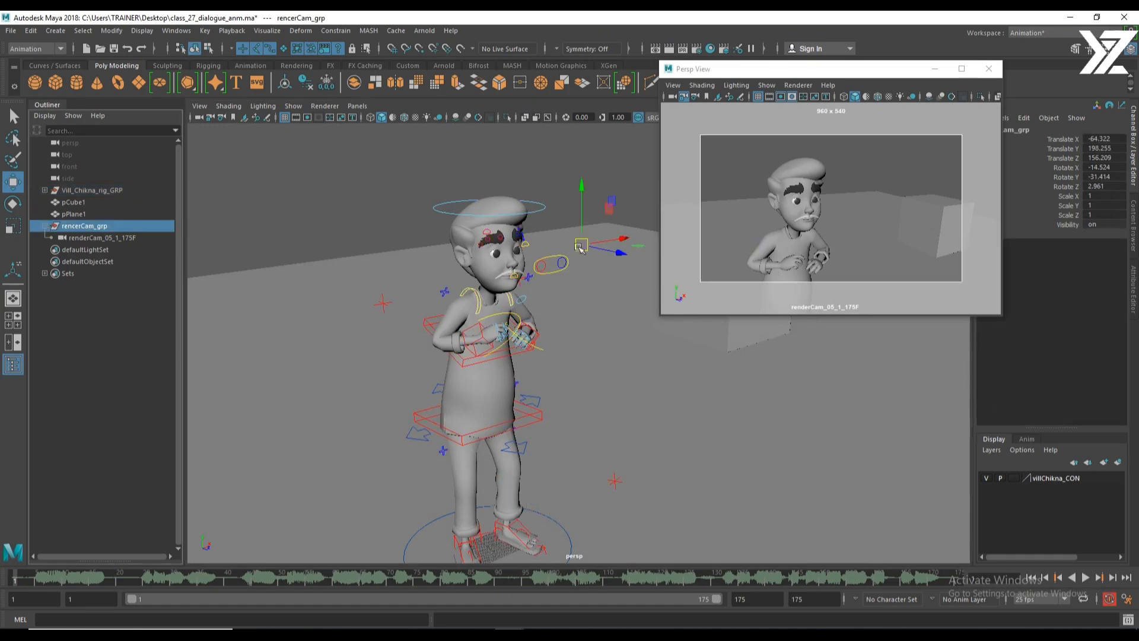
drag(581, 185, 578, 217)
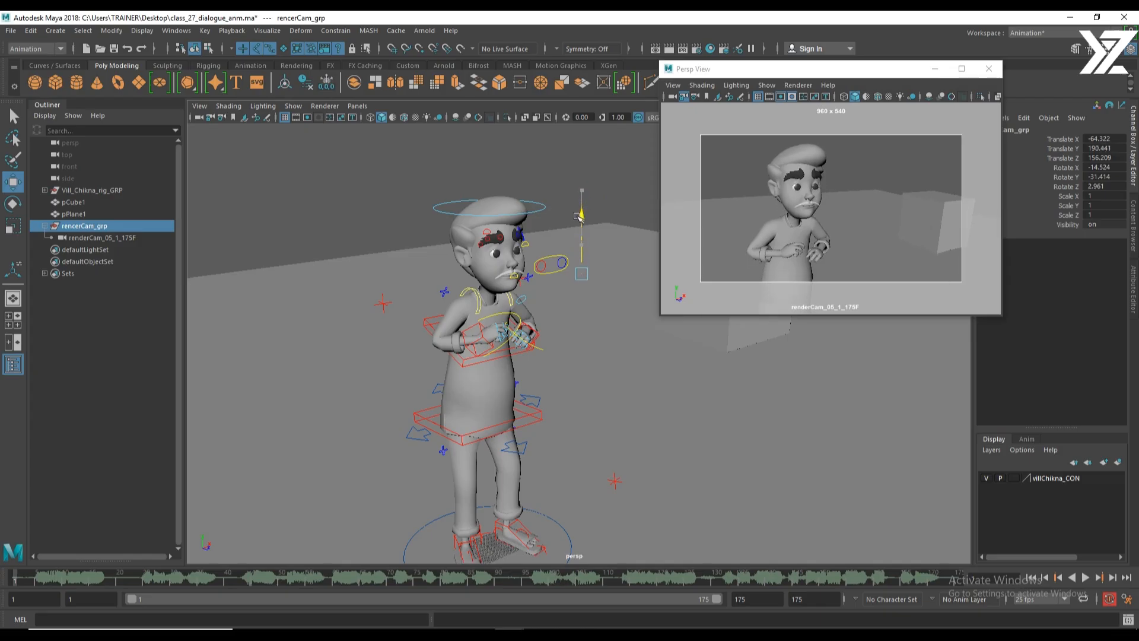
drag(609, 289, 699, 293)
drag(649, 235, 652, 224)
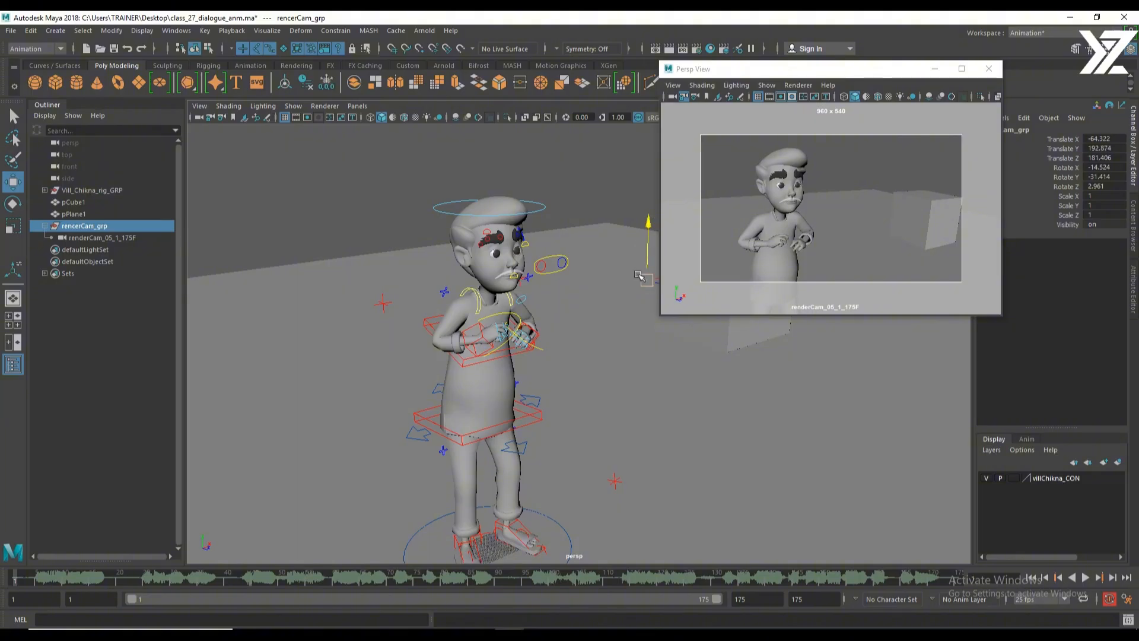
alt+drag(615, 309, 519, 302)
drag(396, 296, 344, 308)
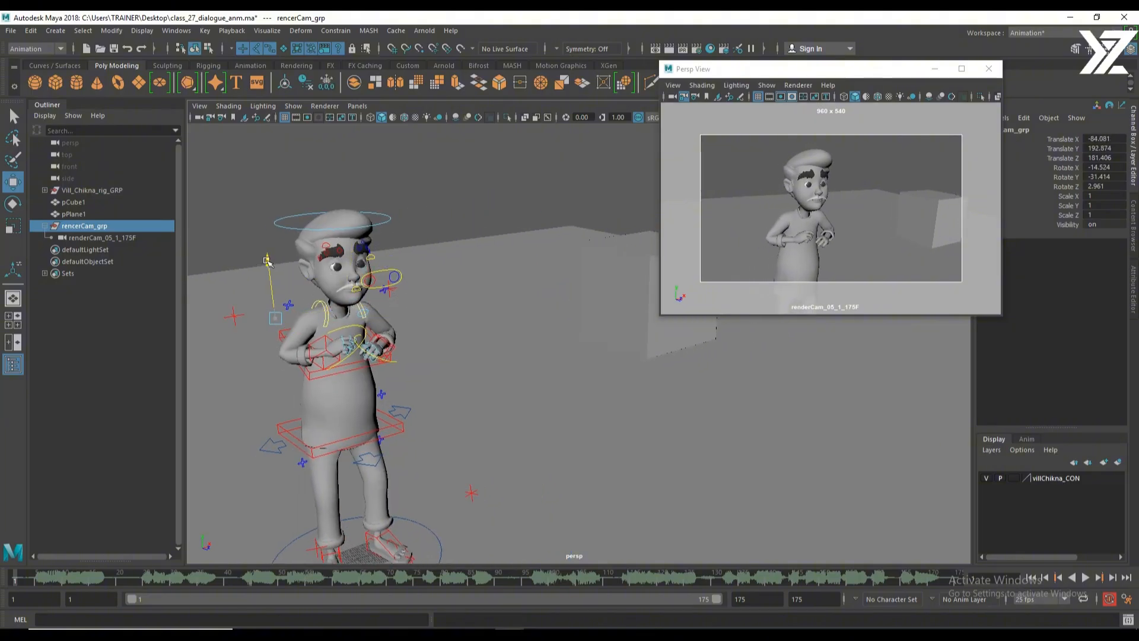
drag(267, 261, 270, 244)
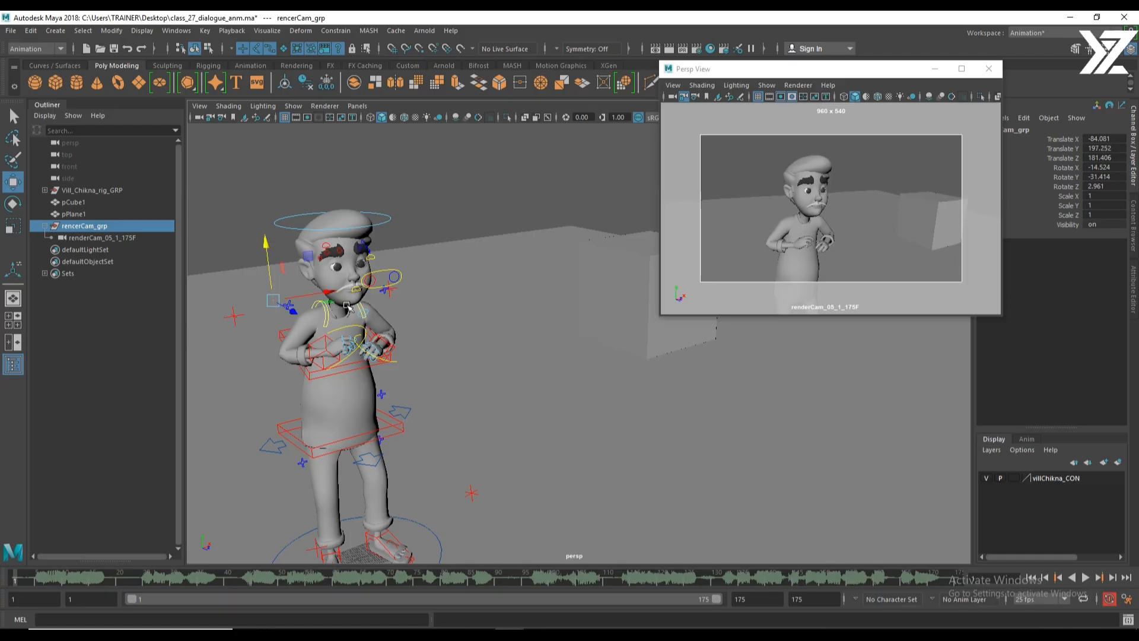
drag(332, 291, 346, 290)
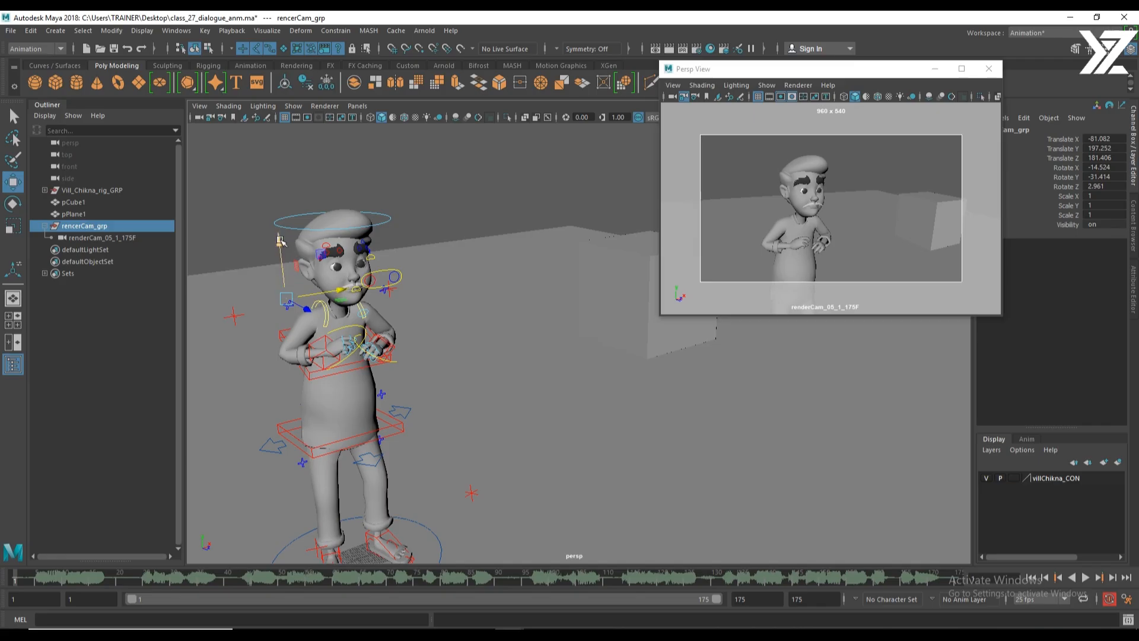
drag(280, 240, 282, 244)
alt+middle_drag(440, 350, 493, 333)
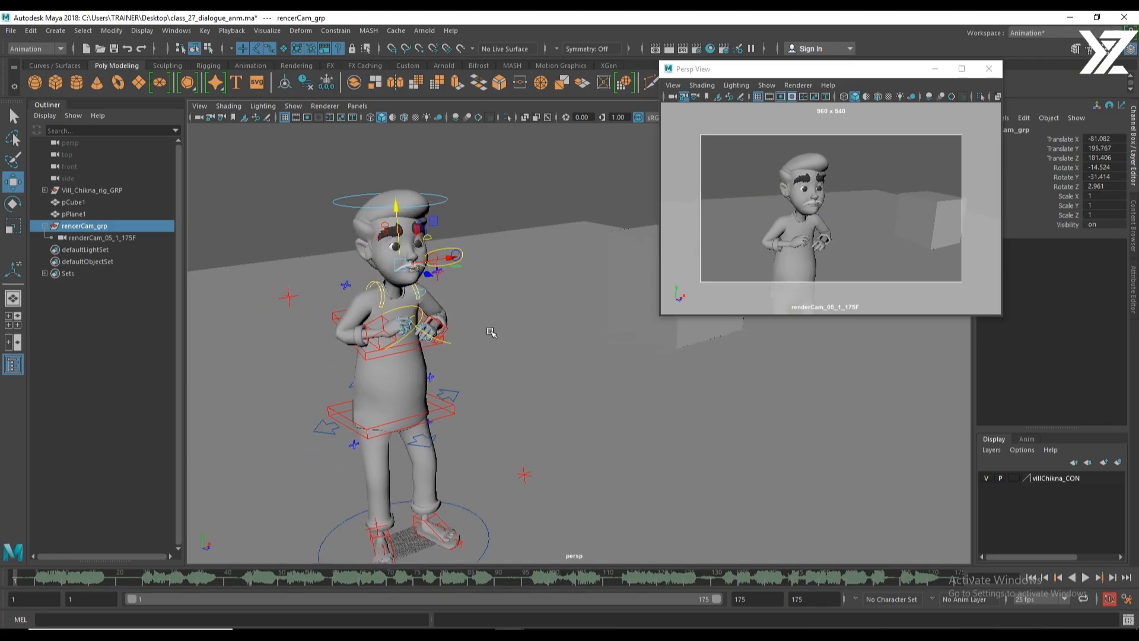
Select all of the character's rig controls and key the pose on frame 1.
click(479, 305)
scroll(484, 308, down, 4)
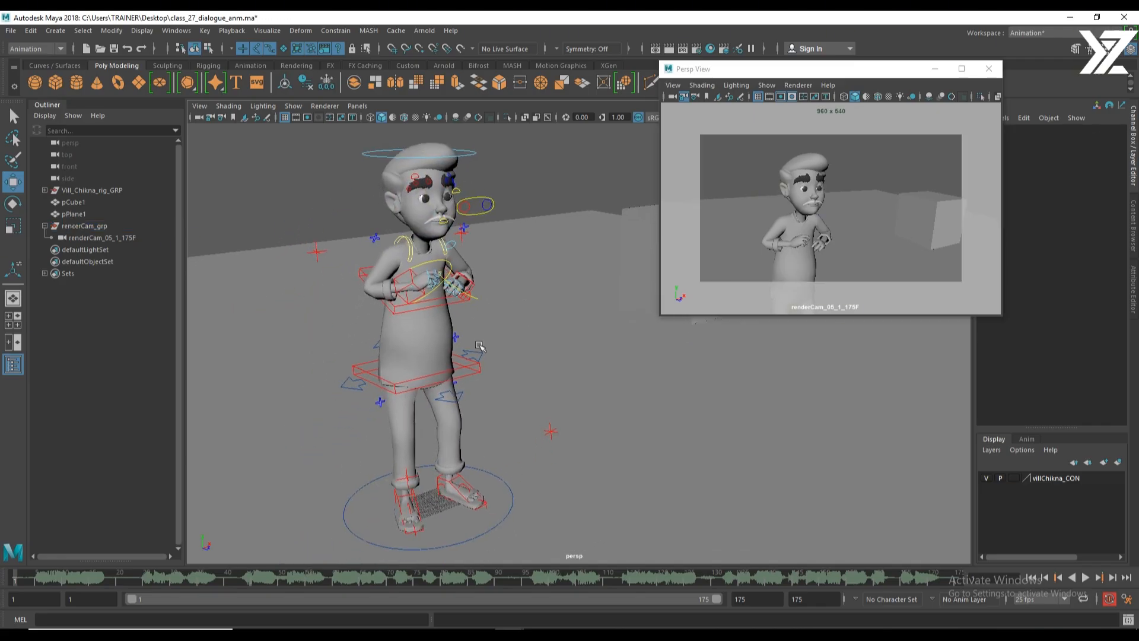
drag(331, 187, 595, 505)
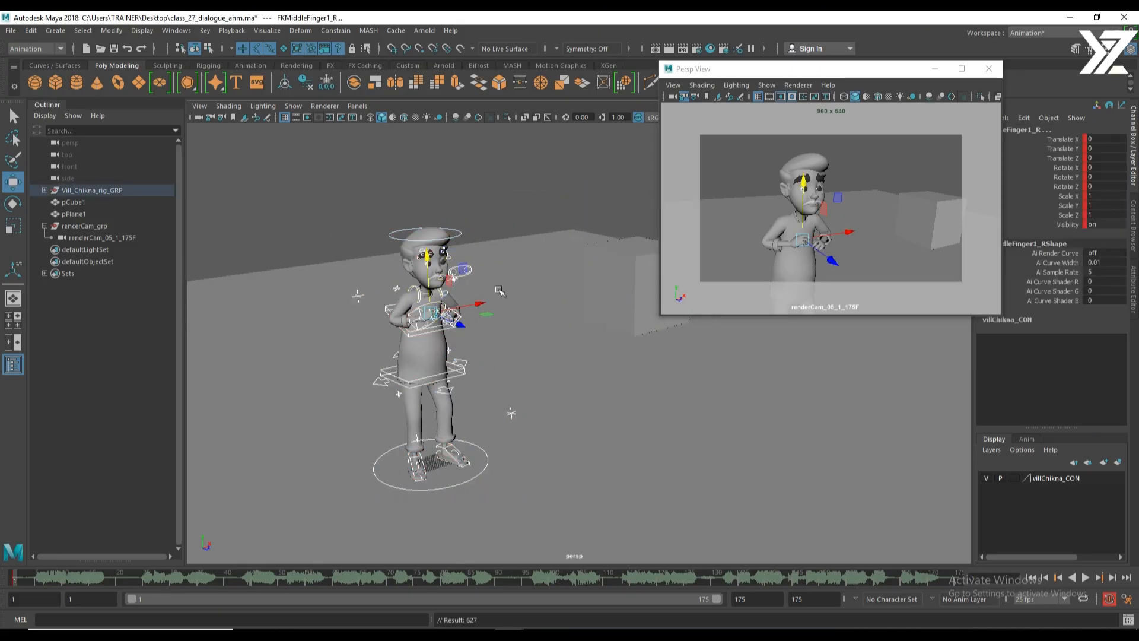
Set the default animation in tangent to Linear and out tangent to Stepped, and save the preferences.
click(1127, 599)
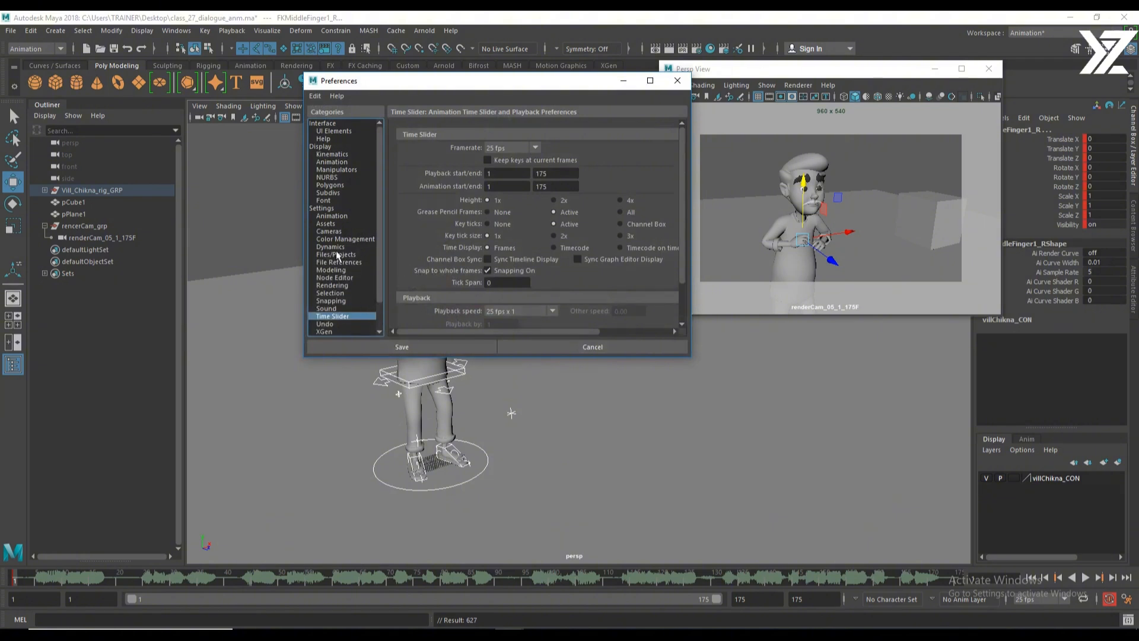
click(333, 216)
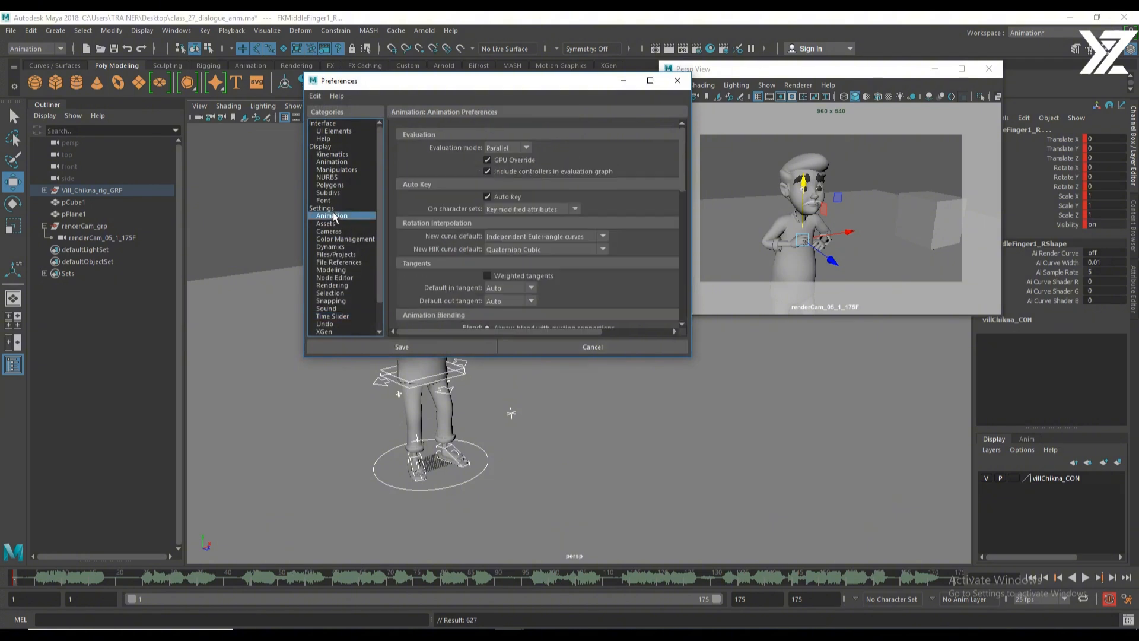
click(490, 287)
click(512, 309)
click(515, 301)
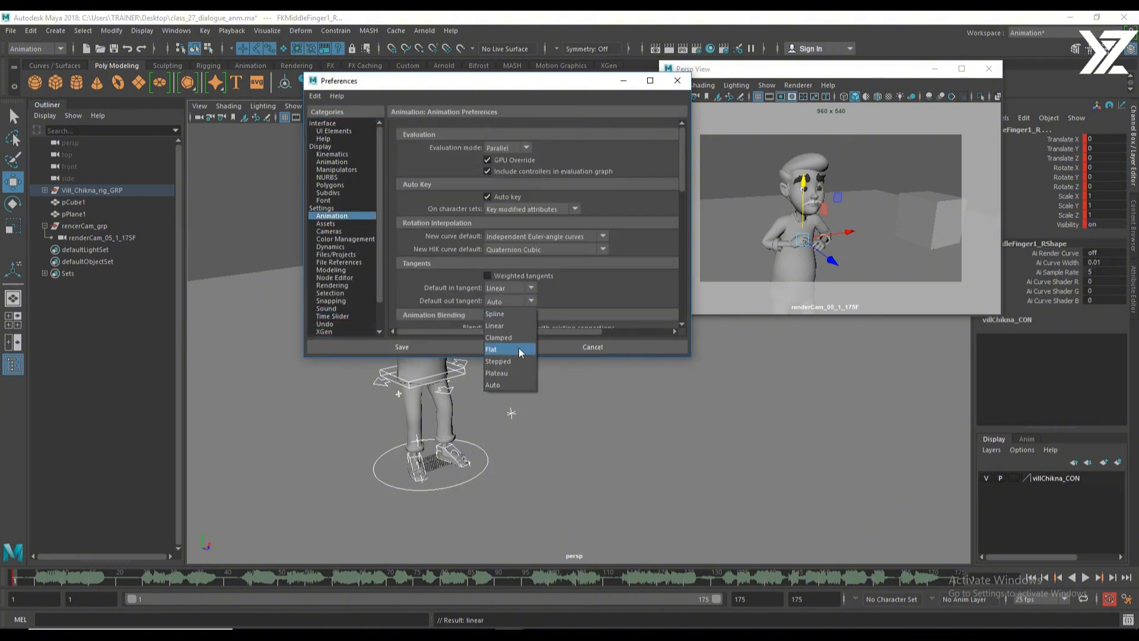
click(499, 361)
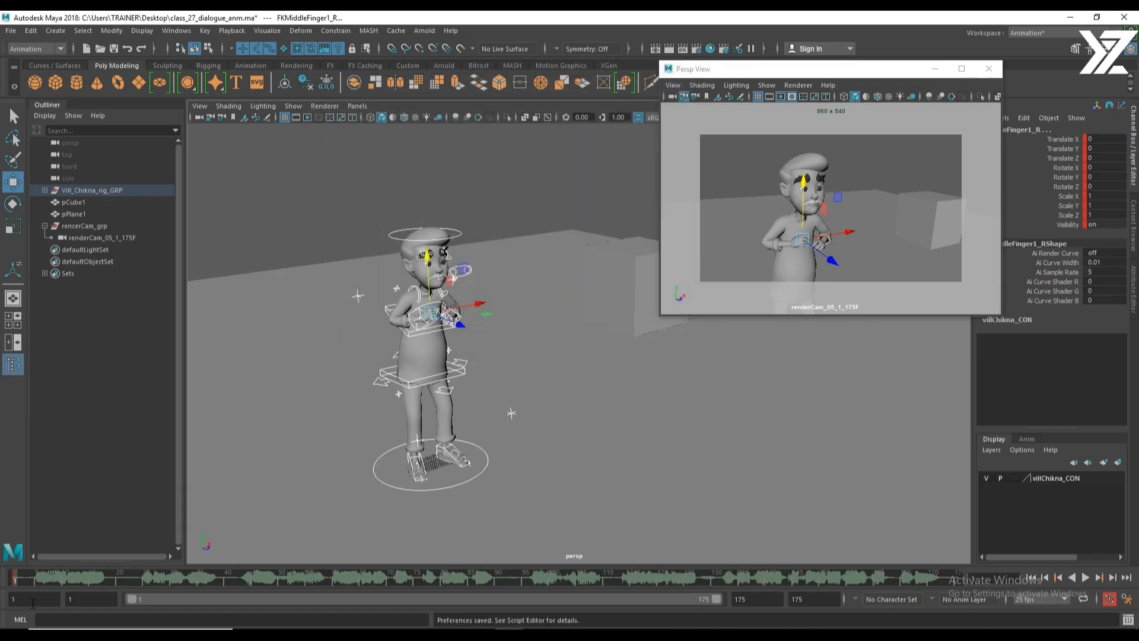
Apply Stepped tangents to the selected controls' keys across the whole timeline.
double_click(16, 585)
right_click(16, 584)
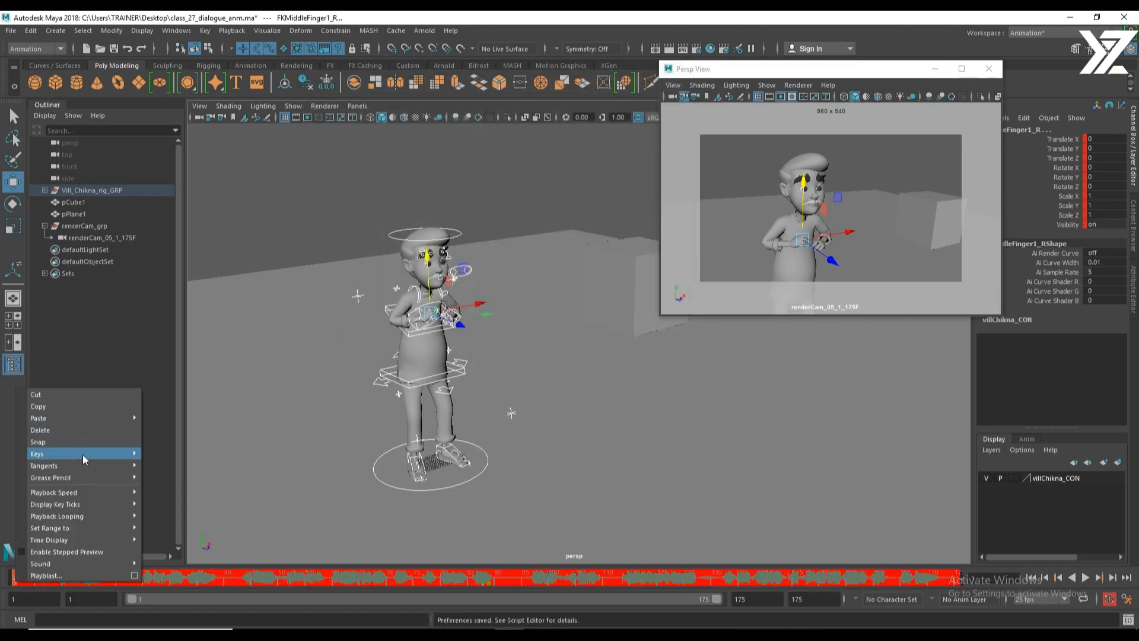
mouse_move(87, 465)
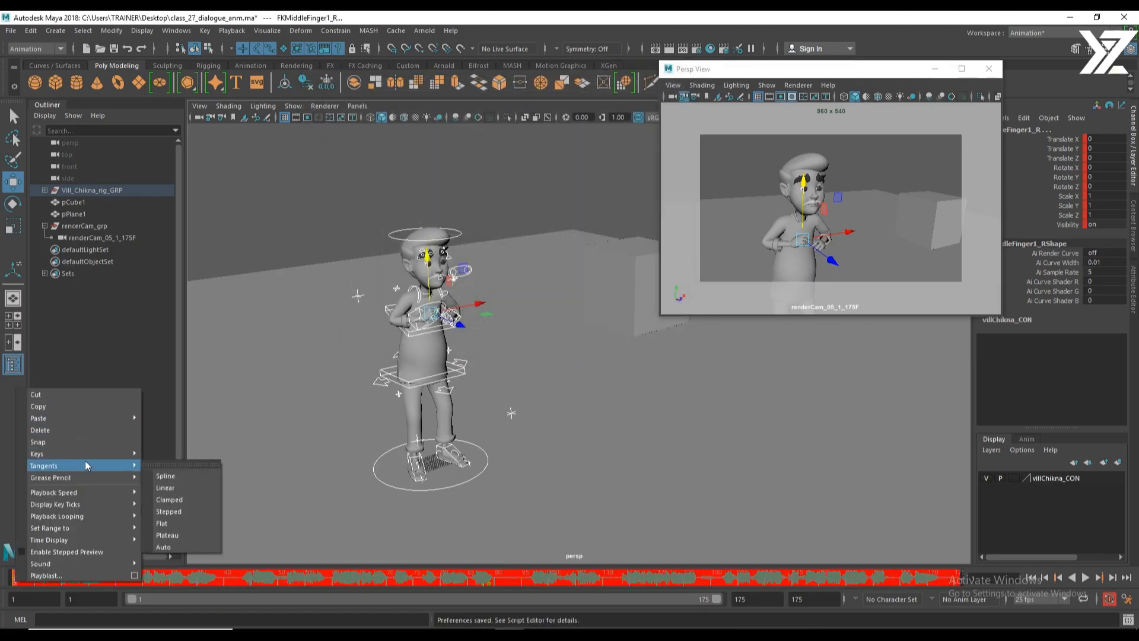
click(178, 511)
Play back the scene briefly, stop it, and examine the character's upper body up close.
key(alt+v)
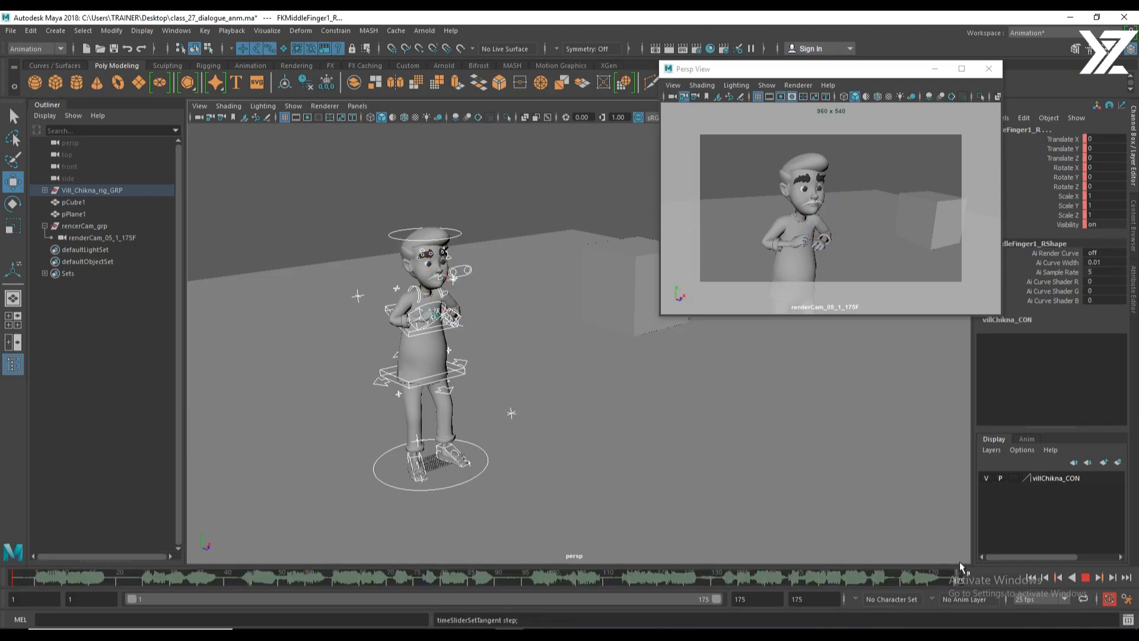
key(alt+v)
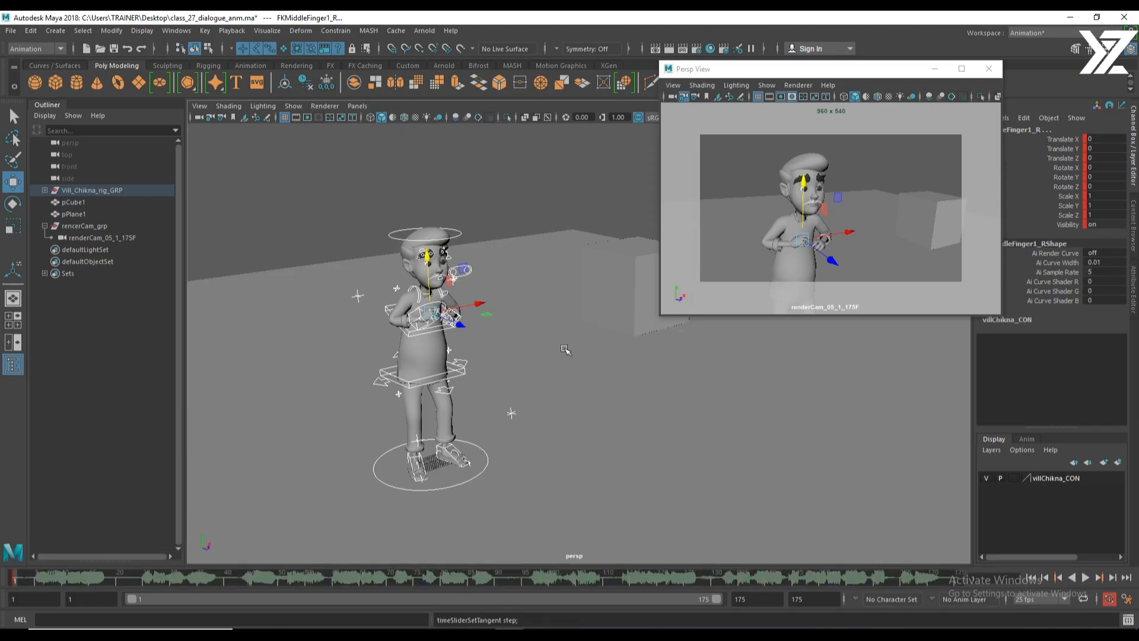
alt+right_drag(350, 284, 516, 326)
alt+middle_drag(344, 217, 467, 315)
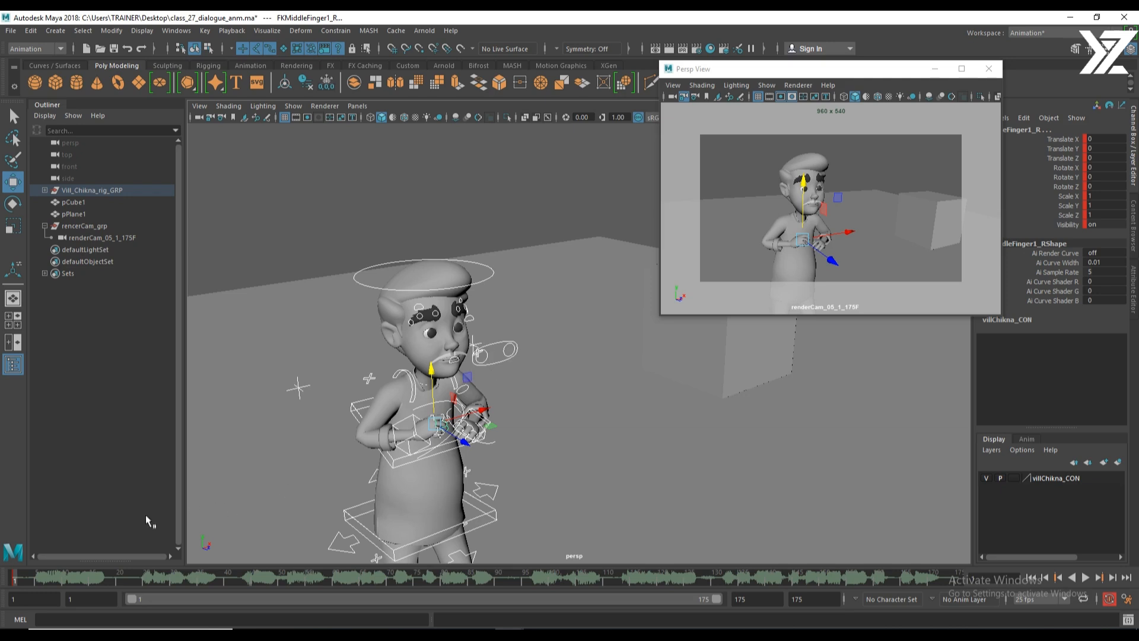
Play back the start of the dialogue several times and set the current time to frame 15.
key(alt+v)
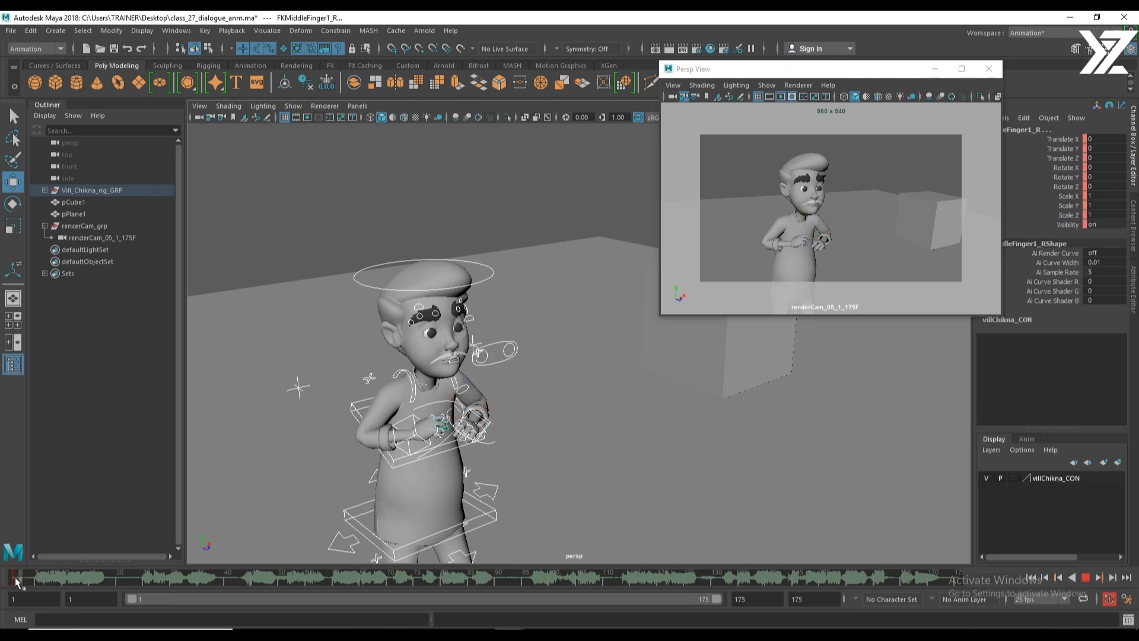
key(alt+v)
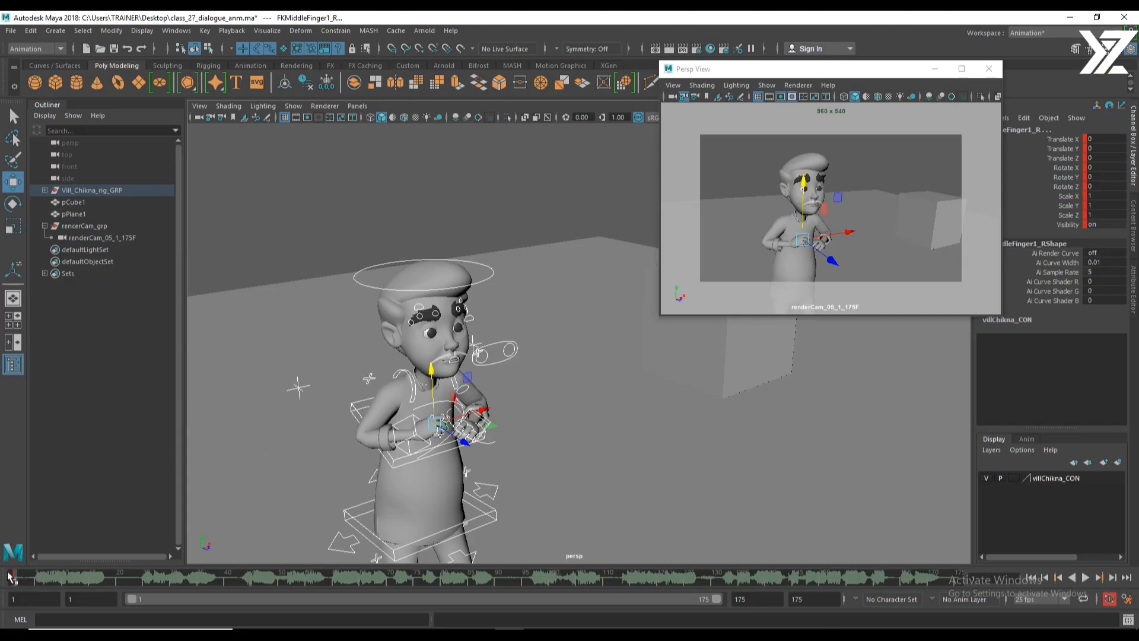
key(alt+v)
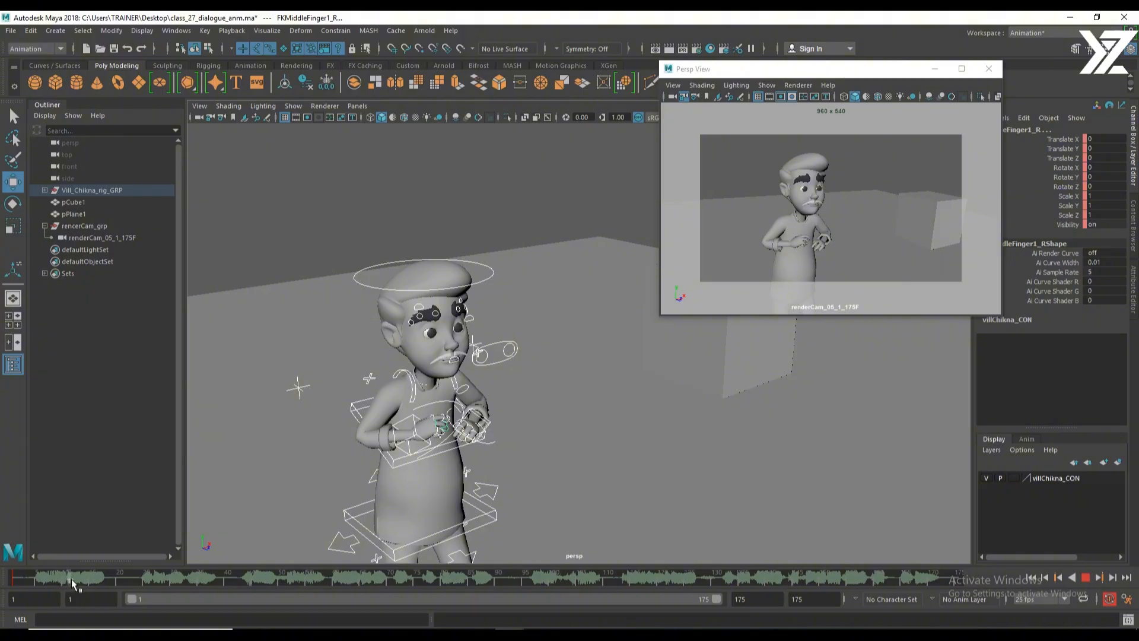
click(10, 579)
click(10, 579)
click(11, 579)
click(11, 579)
click(25, 582)
drag(84, 585, 88, 585)
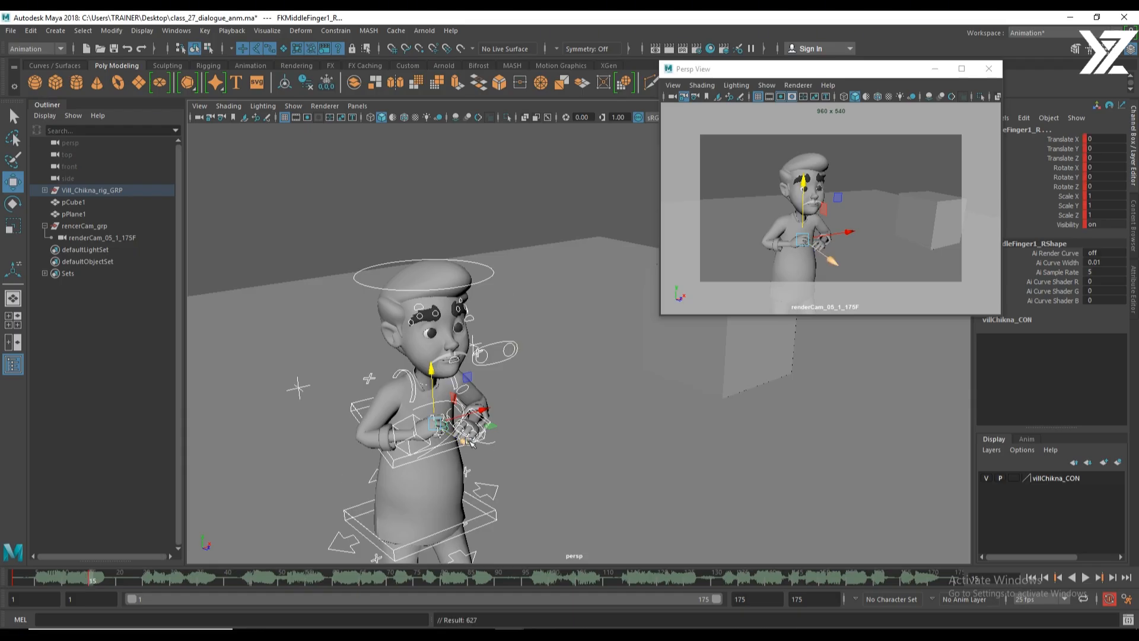
Try to lean the character's chest forward by moving and rotating the upper spine control at frame 15.
alt+middle_drag(537, 449, 545, 327)
alt+drag(545, 327, 523, 406)
alt+middle_drag(523, 407, 427, 415)
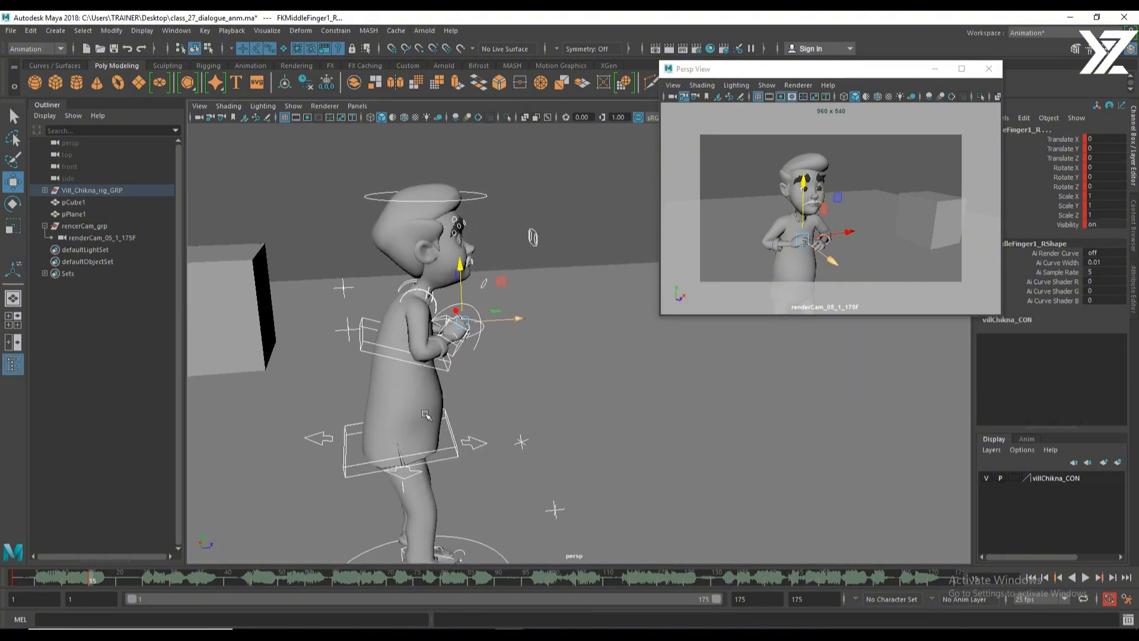
click(483, 444)
alt+drag(526, 454, 468, 414)
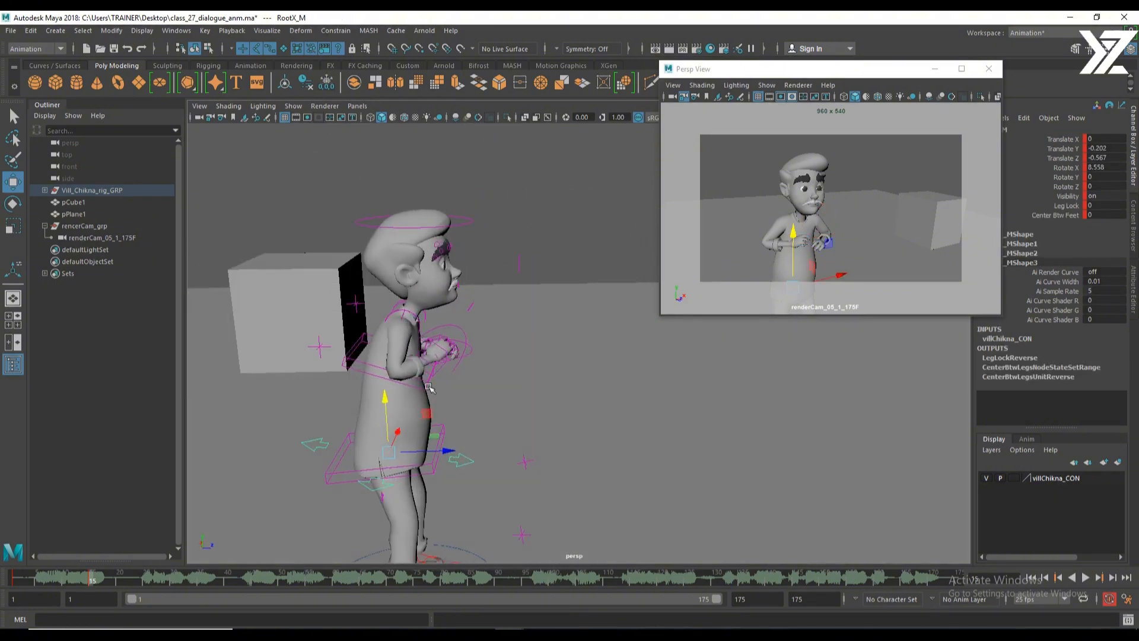
click(402, 386)
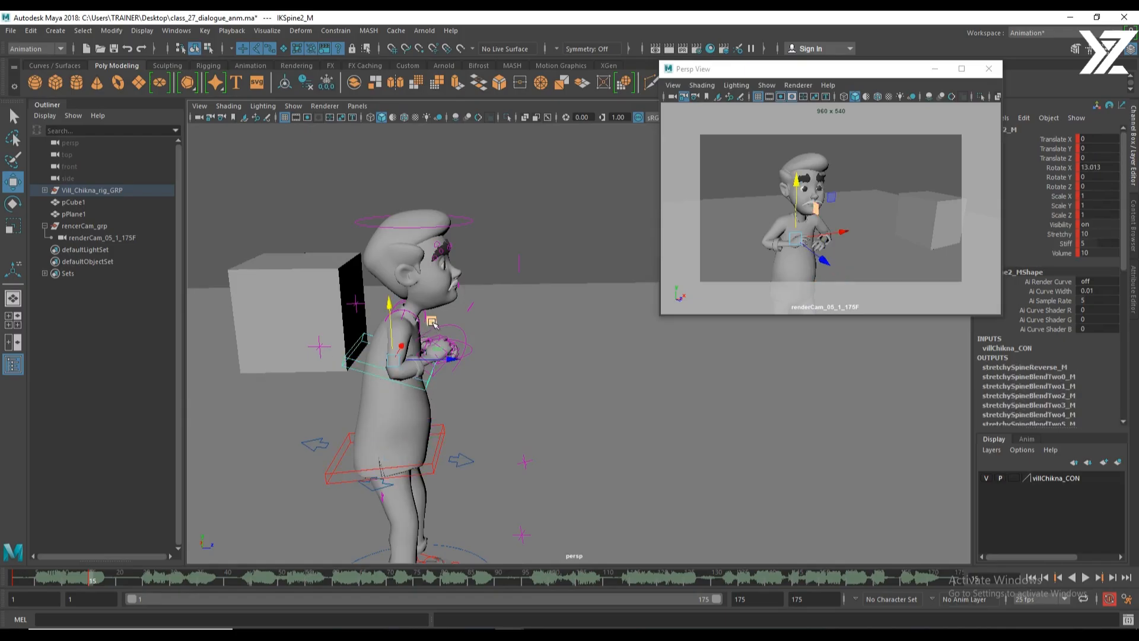
drag(431, 321, 449, 329)
key(e)
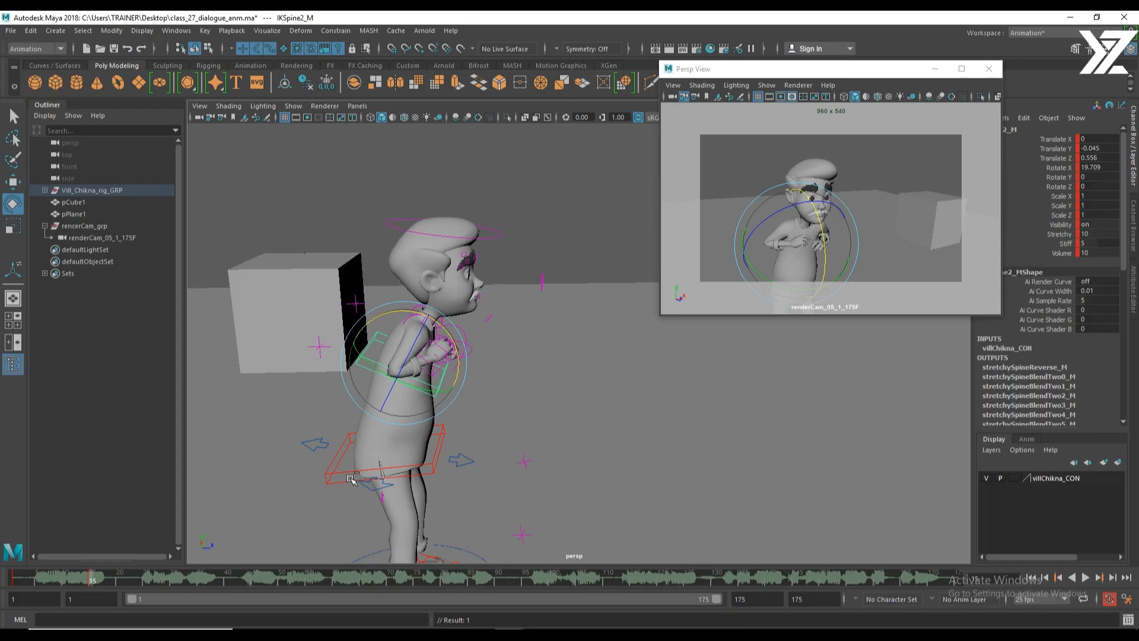
key(ctrl+z)
key(ctrl+z)
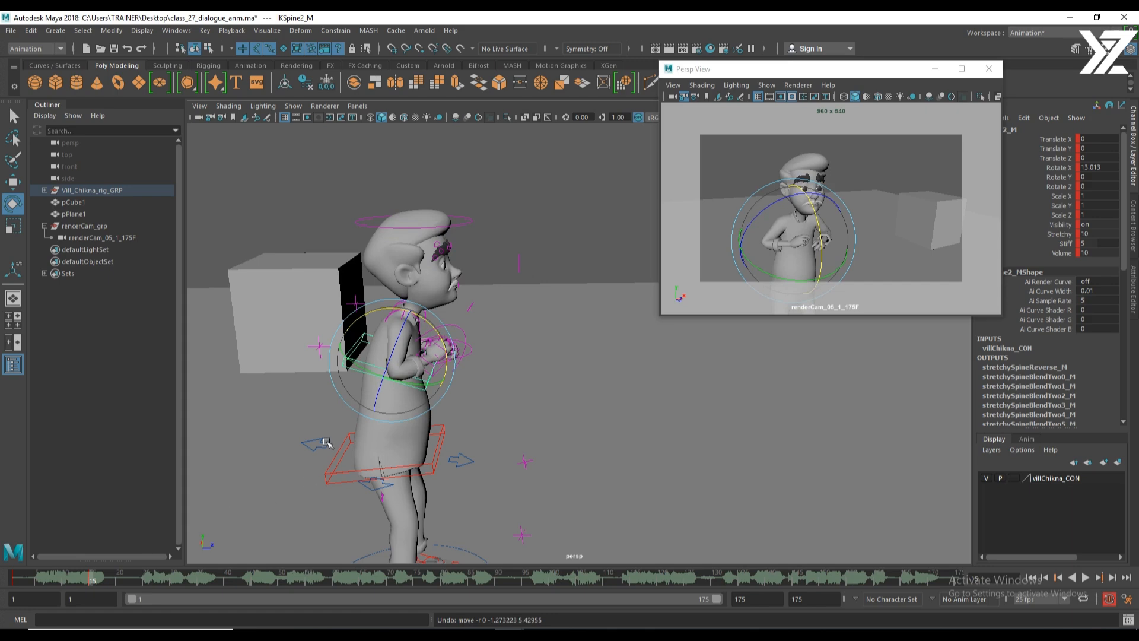
Try to shift the character's root control forward at frame 15.
click(88, 575)
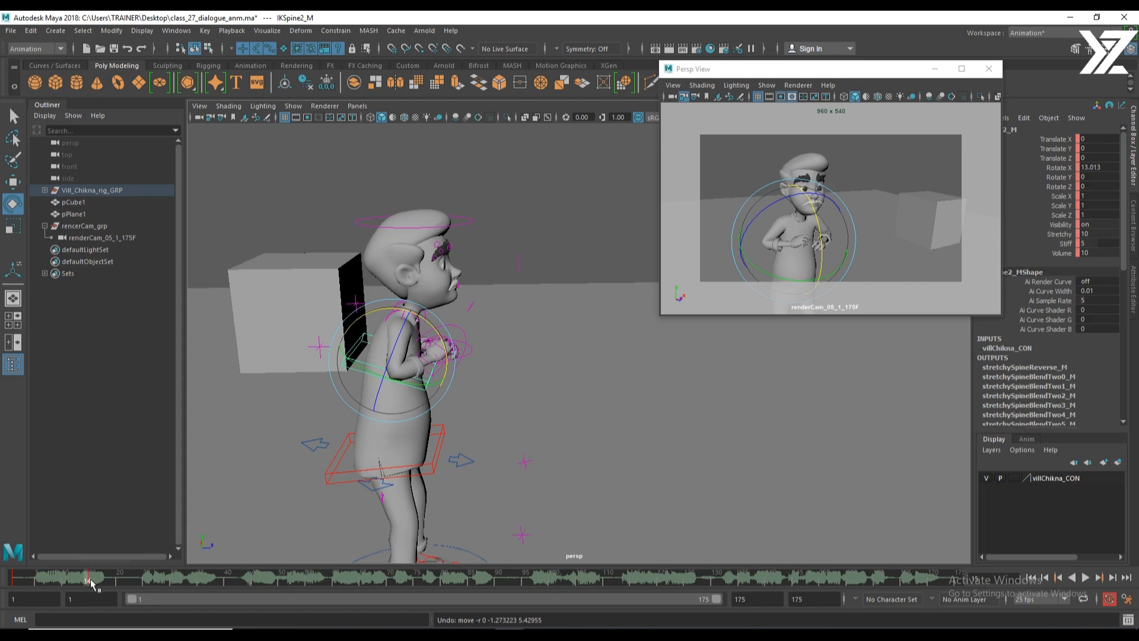
drag(91, 581, 94, 582)
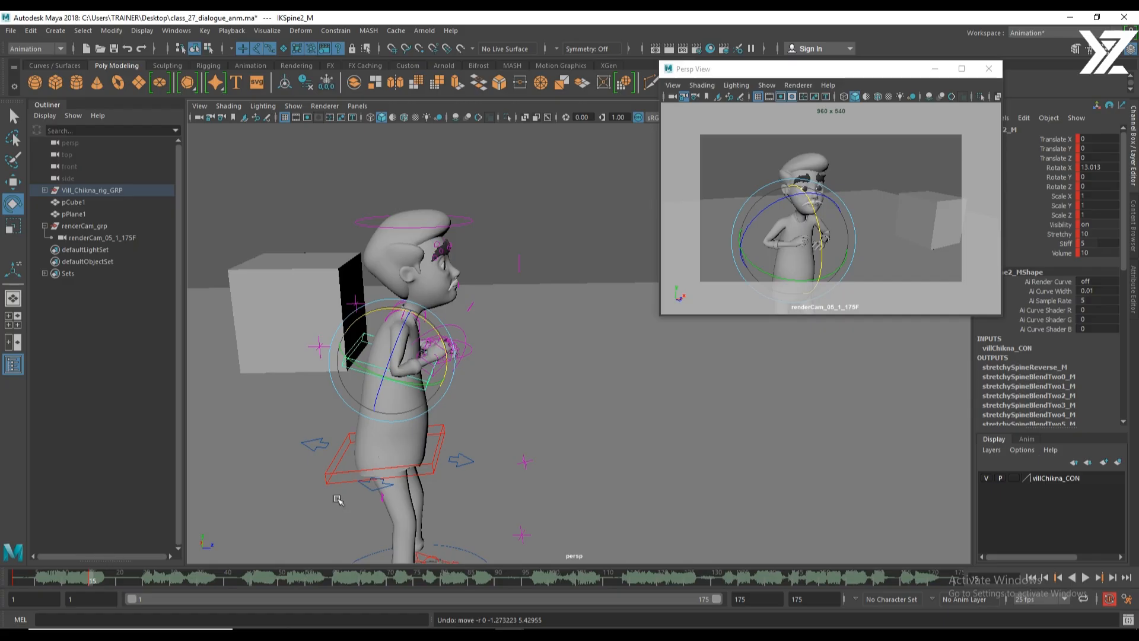
click(442, 473)
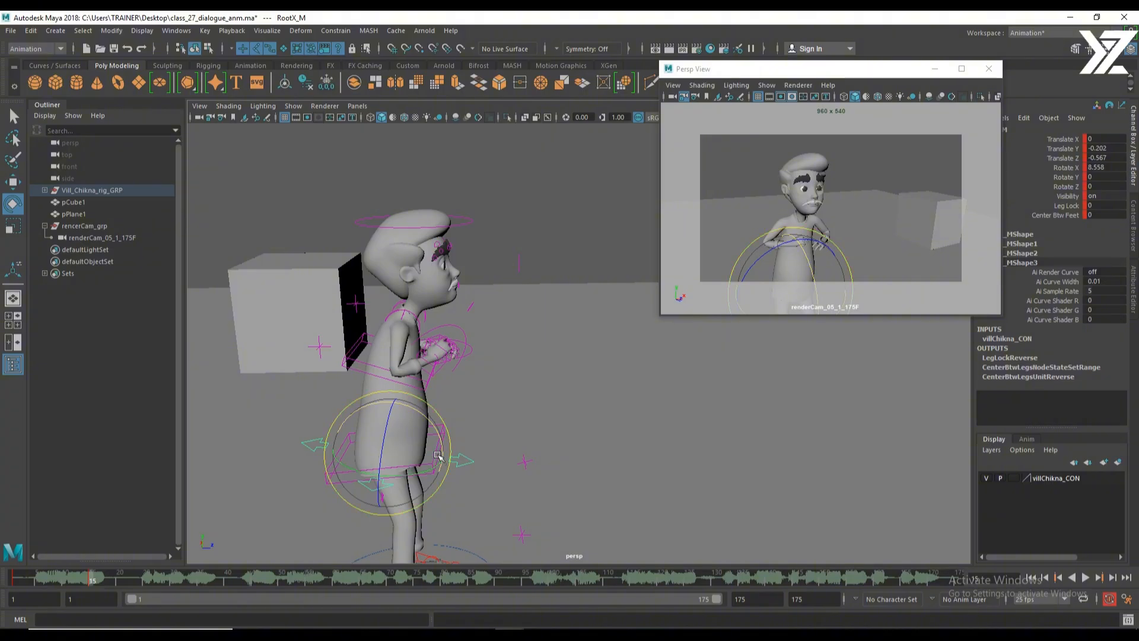
key(w)
drag(442, 452, 450, 452)
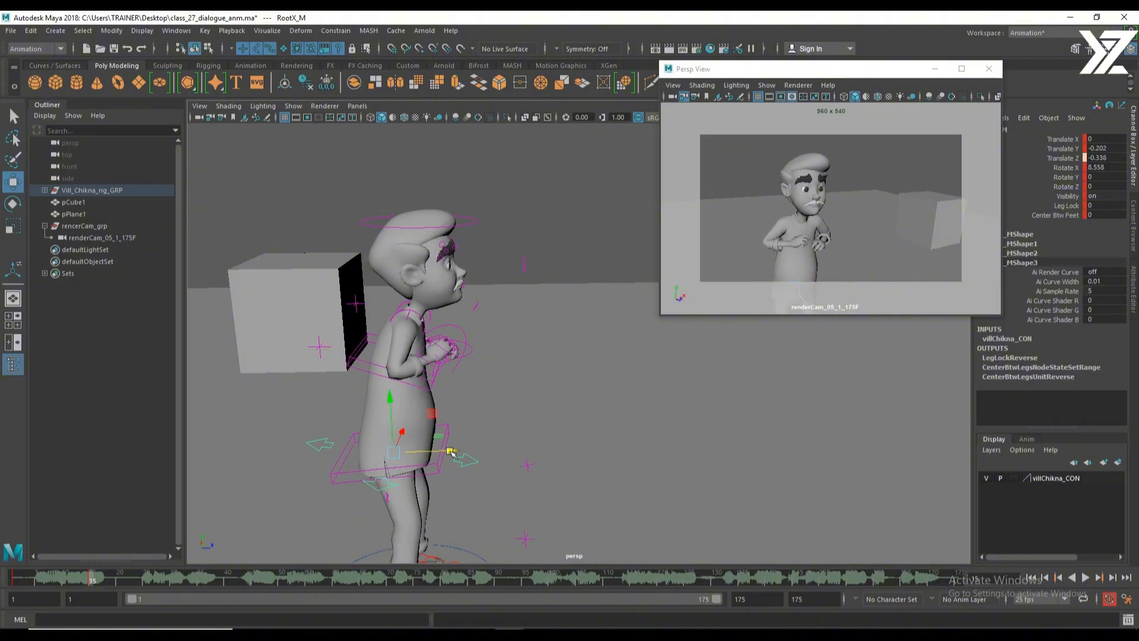
key(ctrl+z)
scroll(437, 395, up, 3)
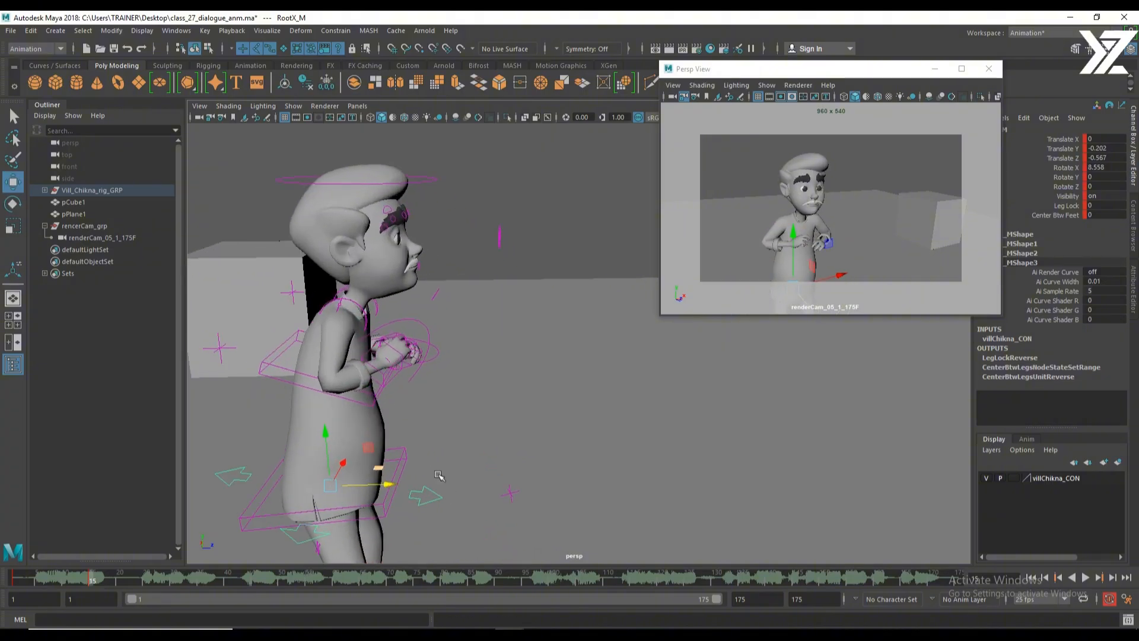
alt+drag(439, 476, 387, 477)
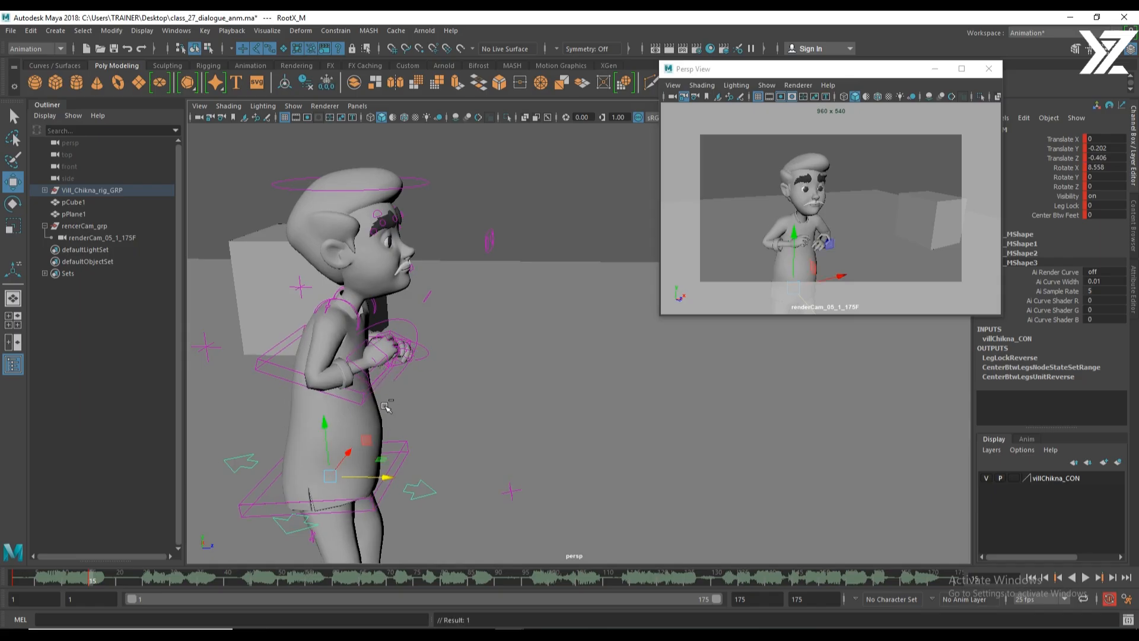
key(ctrl+z)
Move both IK hand controls forward together along Z, bringing the left hand's Translate Z to 2.7.
click(370, 368)
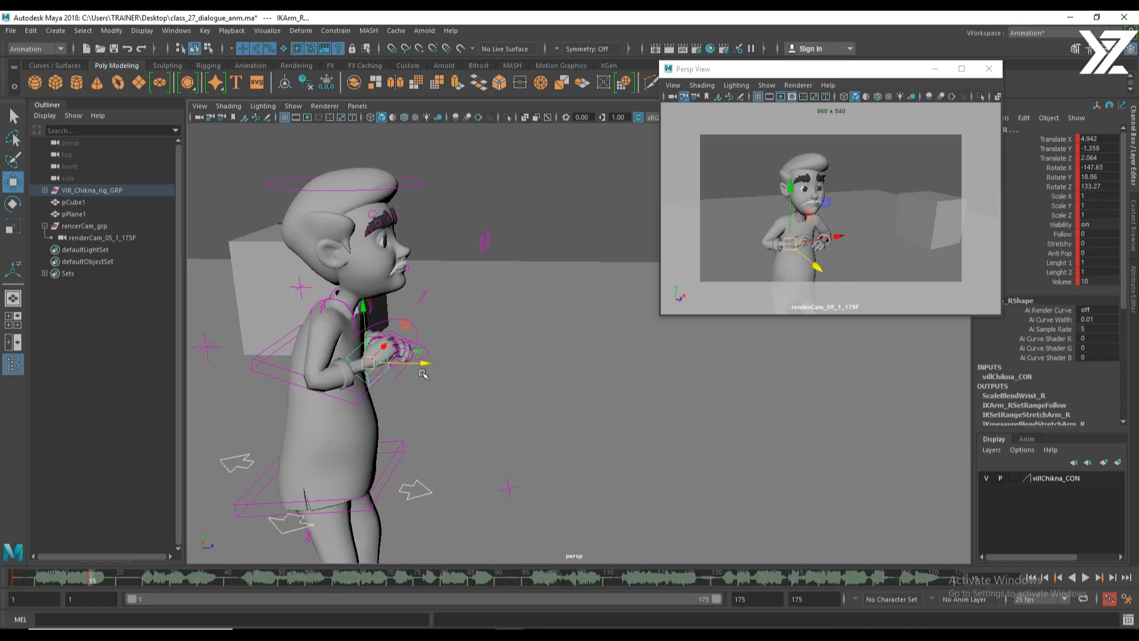
alt+drag(370, 368, 346, 371)
click(538, 287)
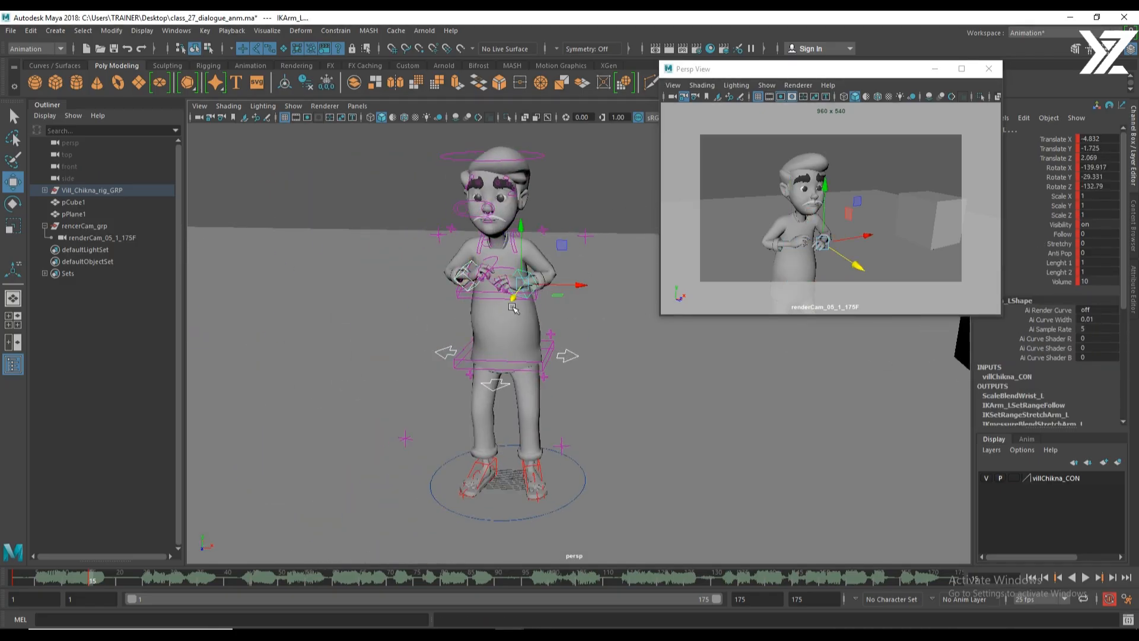
alt+drag(522, 306, 549, 310)
right_click(354, 349)
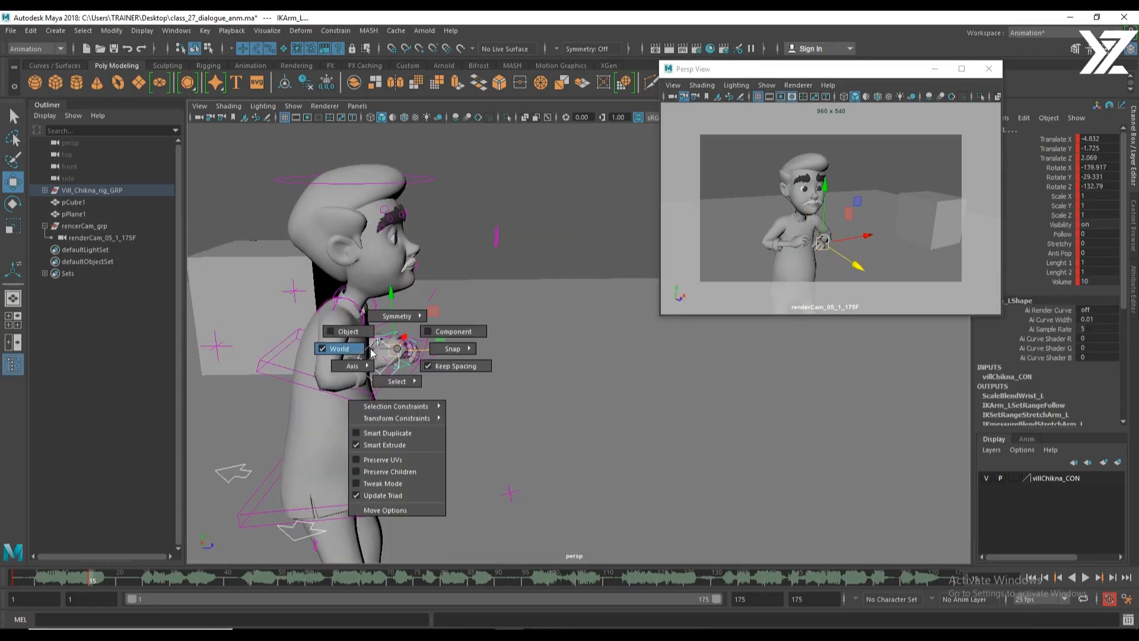
alt+drag(404, 351, 481, 420)
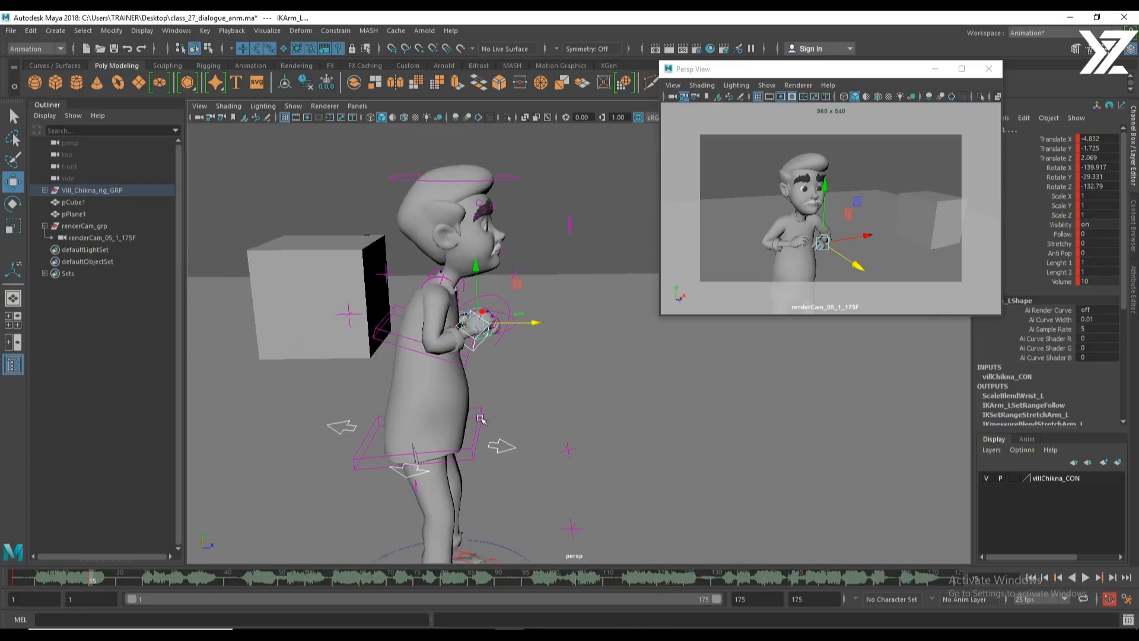
drag(539, 322, 549, 322)
alt+drag(493, 386, 496, 387)
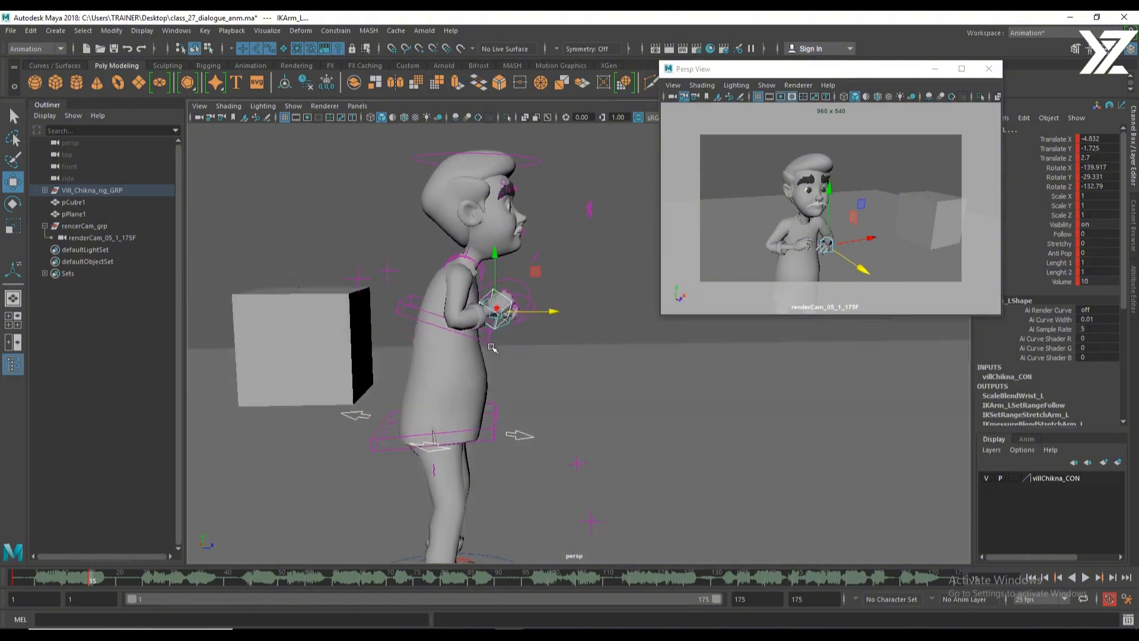
Rotate the upper spine control backward to a Rotate X of about 5.4 to straighten the chest.
click(489, 339)
key(e)
drag(484, 276, 479, 271)
Rotate the head control to about -12.7, 7.5, 5.2 and twist the upper spine to about 7.4, 0.9, 1.7.
click(513, 156)
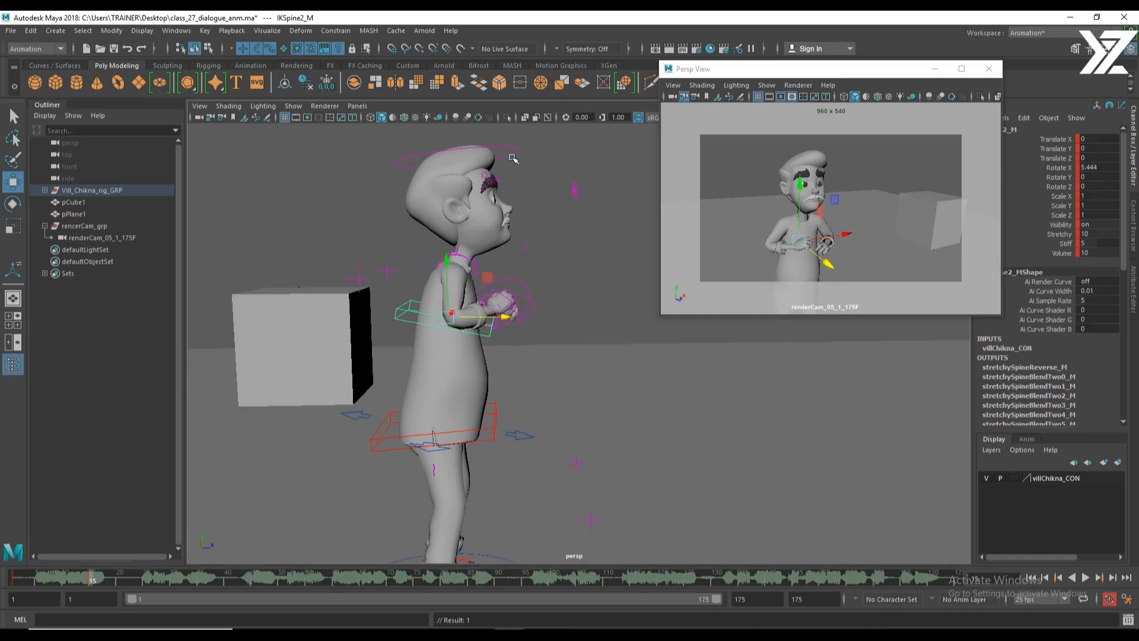
mouse_move(508, 207)
mouse_down()
mouse_move(475, 232)
mouse_move(521, 221)
mouse_up()
drag(455, 234, 489, 205)
alt+drag(528, 319, 415, 332)
alt+right_drag(415, 332, 442, 326)
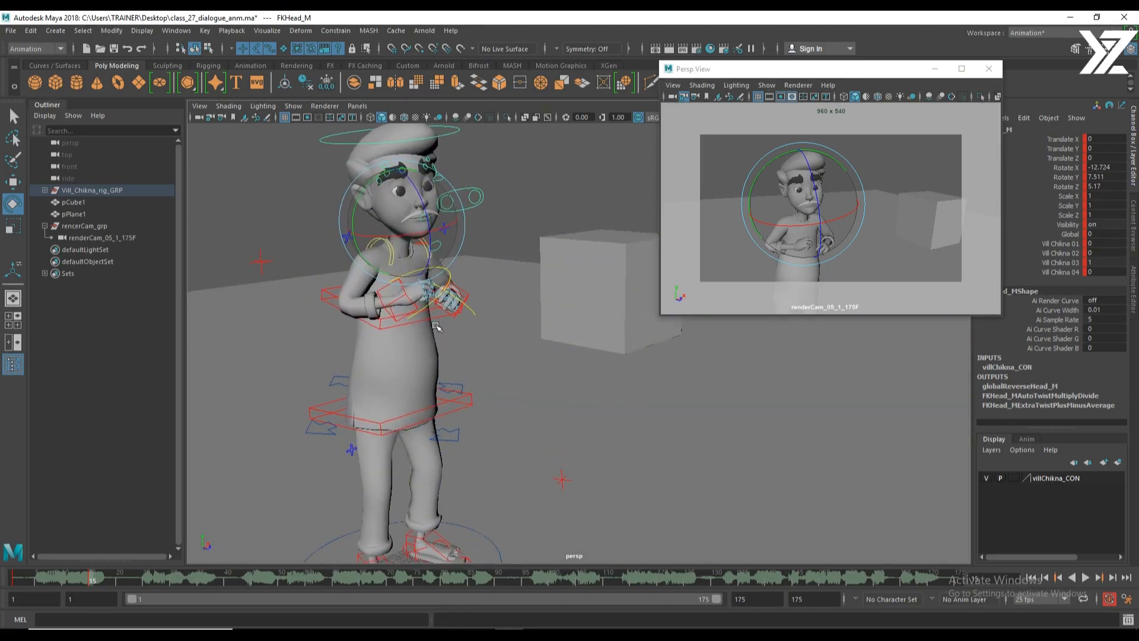
click(433, 315)
drag(397, 281, 389, 281)
Reposition the right and left IK hand controls in front of the character's chest.
key(w)
scroll(400, 321, up, 4)
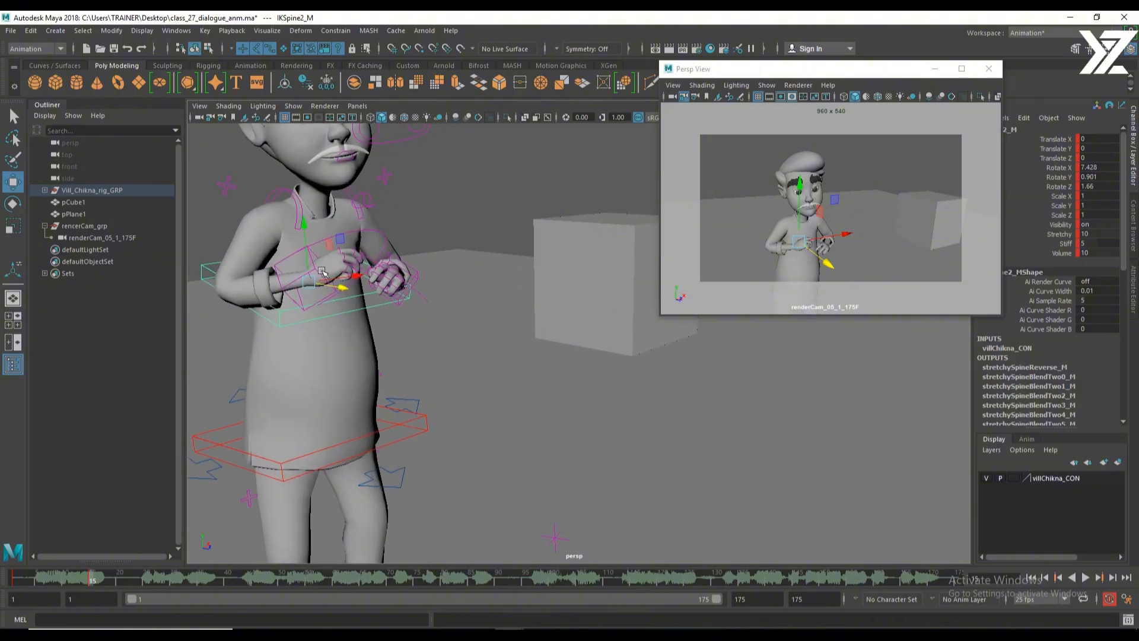
click(321, 272)
alt+drag(474, 325, 392, 320)
click(391, 251)
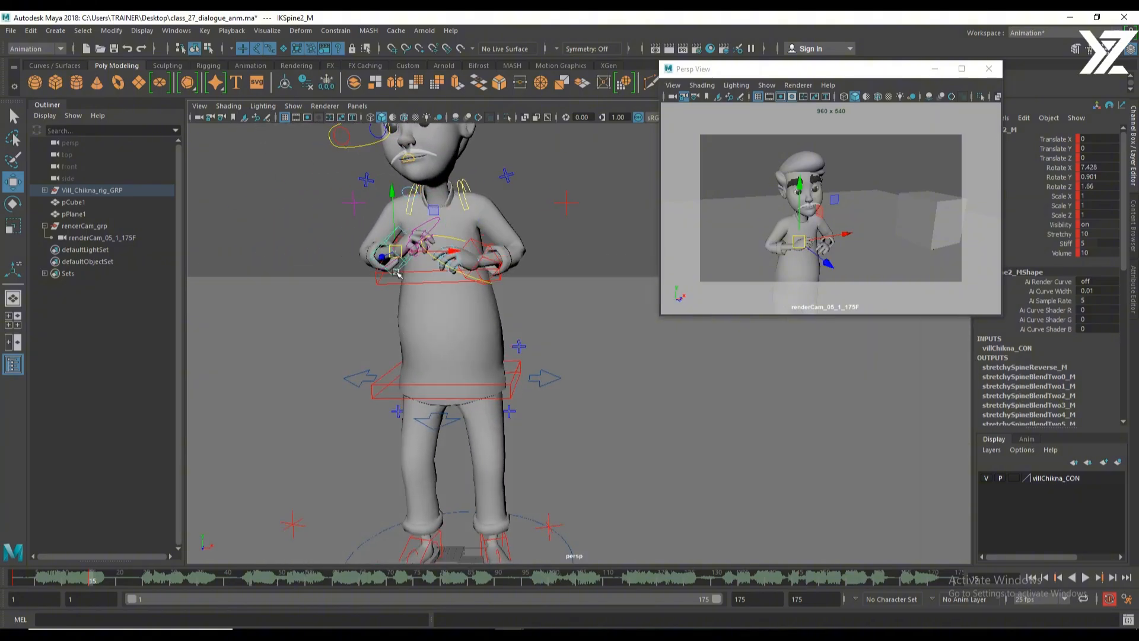
drag(399, 252, 389, 244)
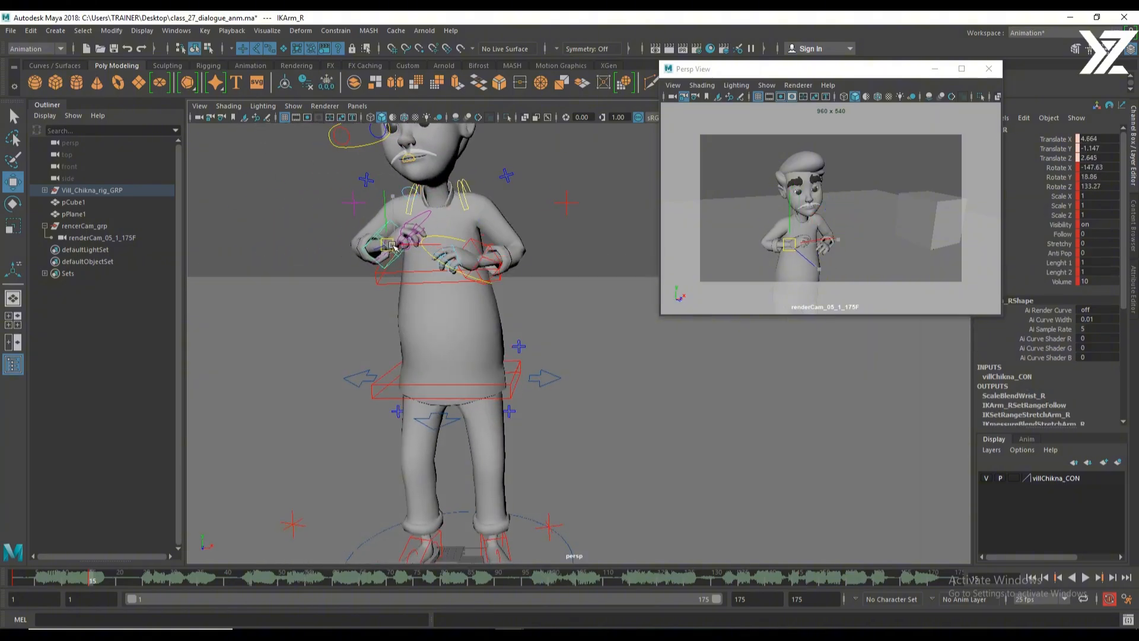
click(481, 255)
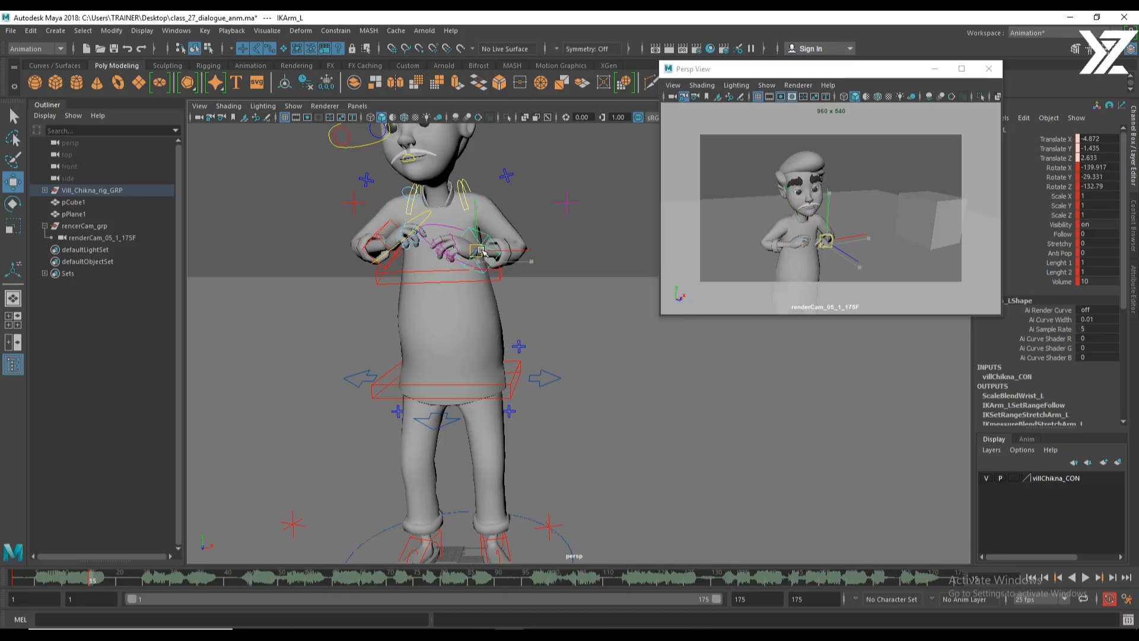
drag(481, 253, 479, 273)
click(382, 241)
drag(382, 243, 389, 268)
Rotate the IK hand controls to refine the wrist angles of the frame 15 pose.
alt+drag(428, 325, 468, 325)
key(e)
drag(378, 244, 471, 270)
key(w)
click(453, 265)
key(e)
alt+drag(552, 323, 521, 424)
Return to frame 1 and raise the eye aim control to a Translate Y of about 0.84.
click(9, 585)
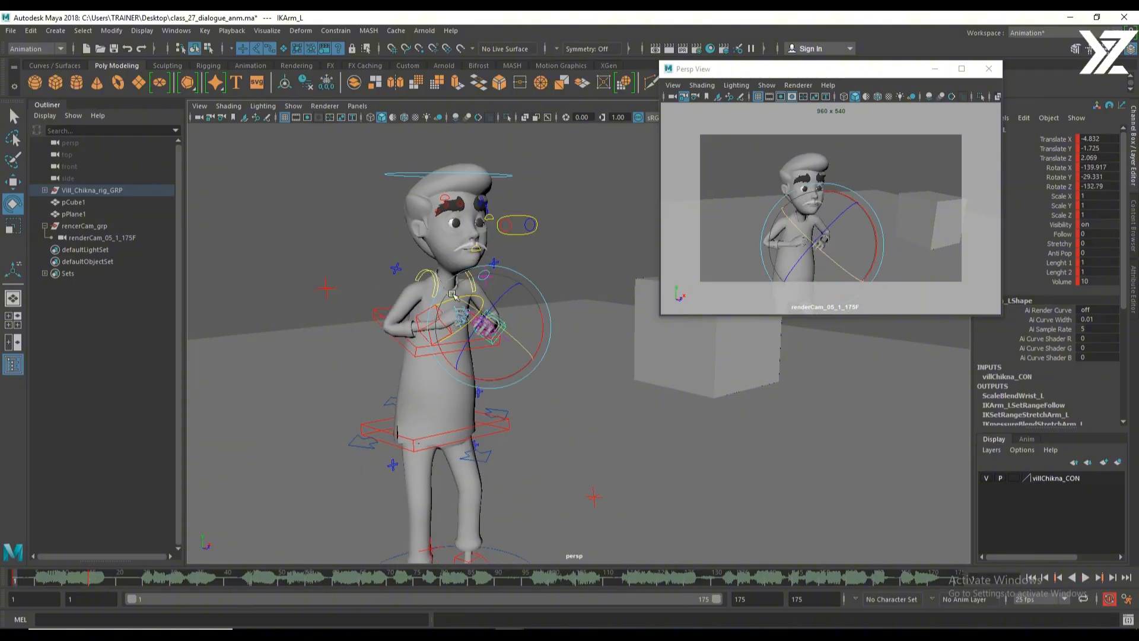
alt+right_drag(421, 333, 524, 362)
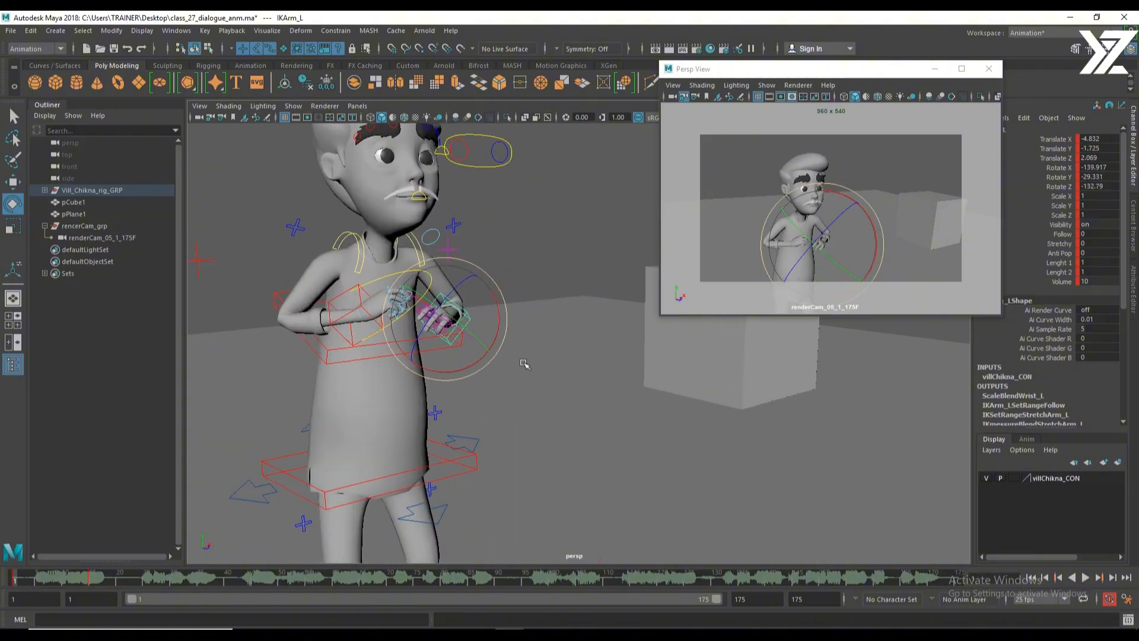
alt+middle_drag(467, 308, 511, 449)
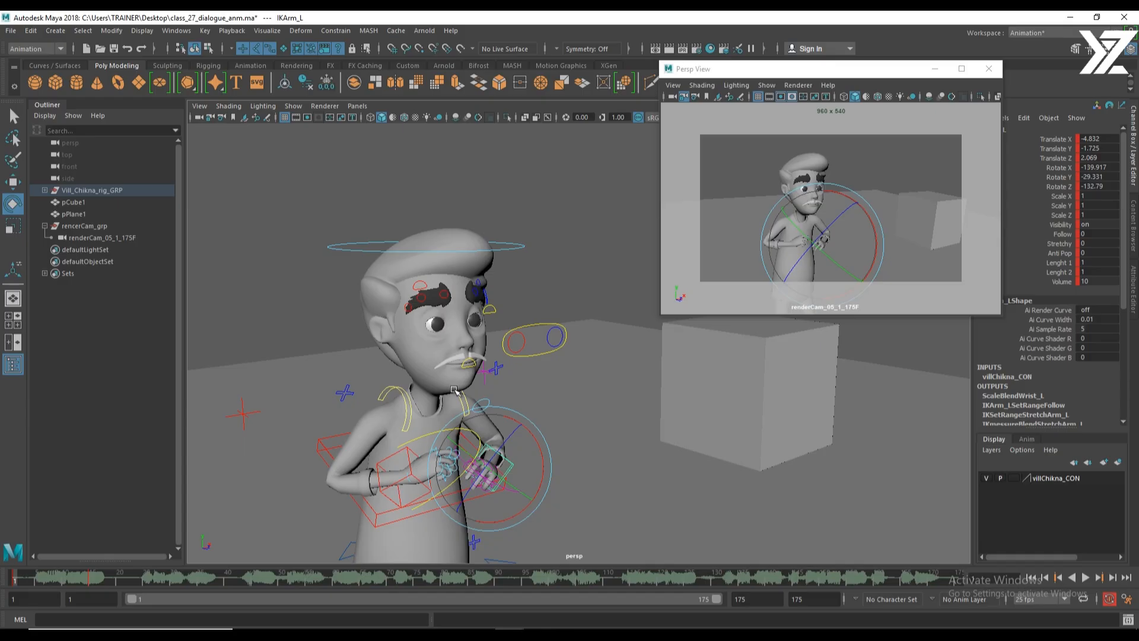
click(530, 325)
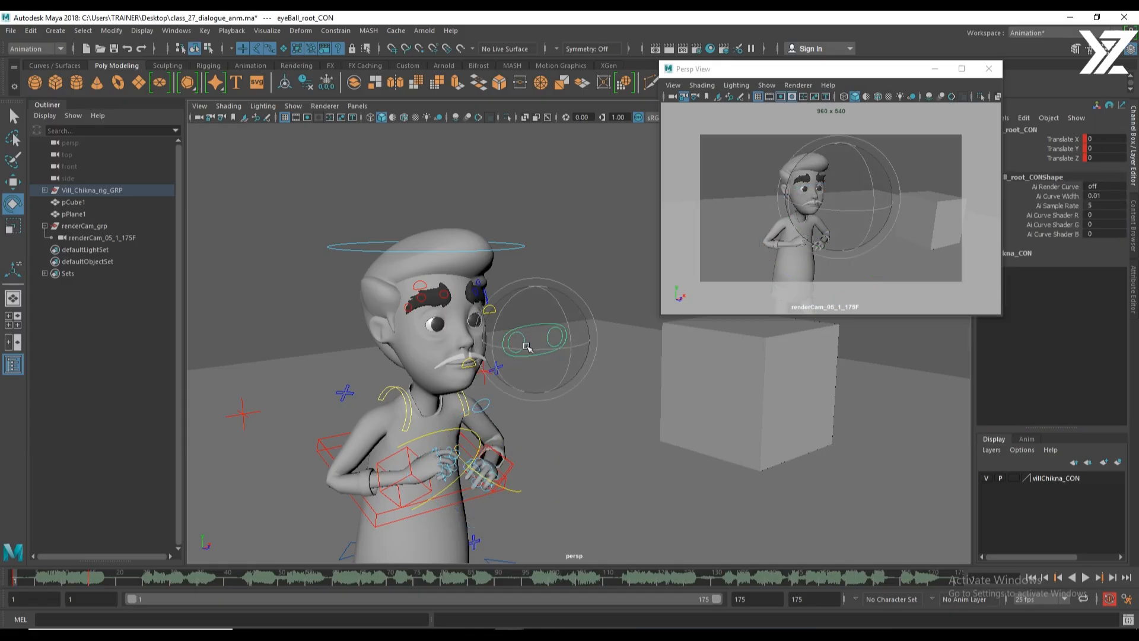
key(w)
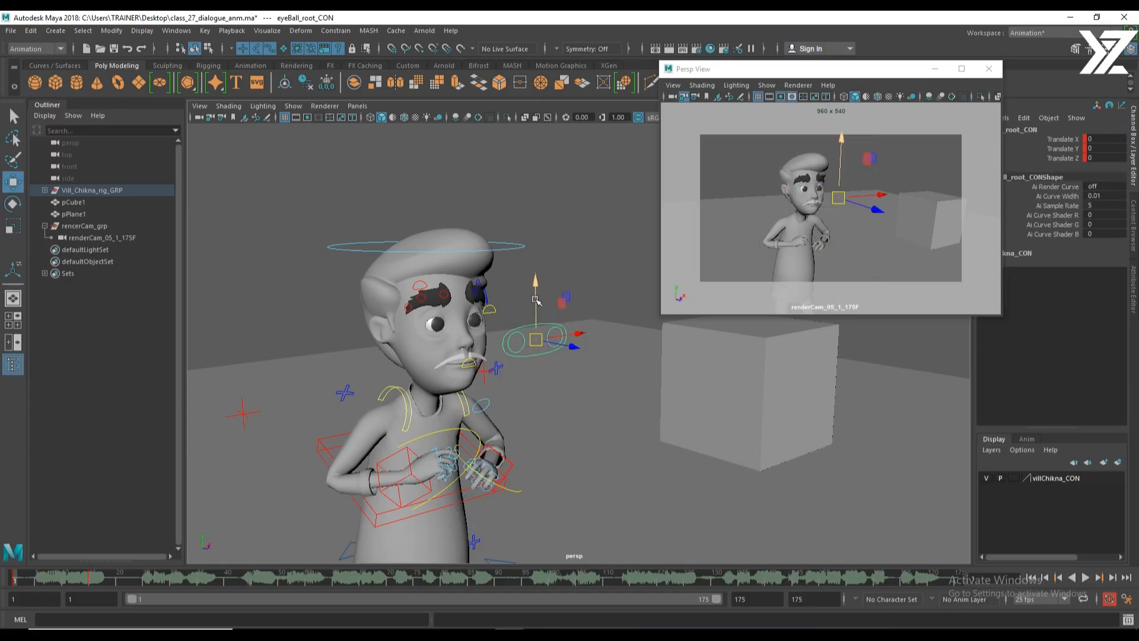
drag(536, 301, 544, 261)
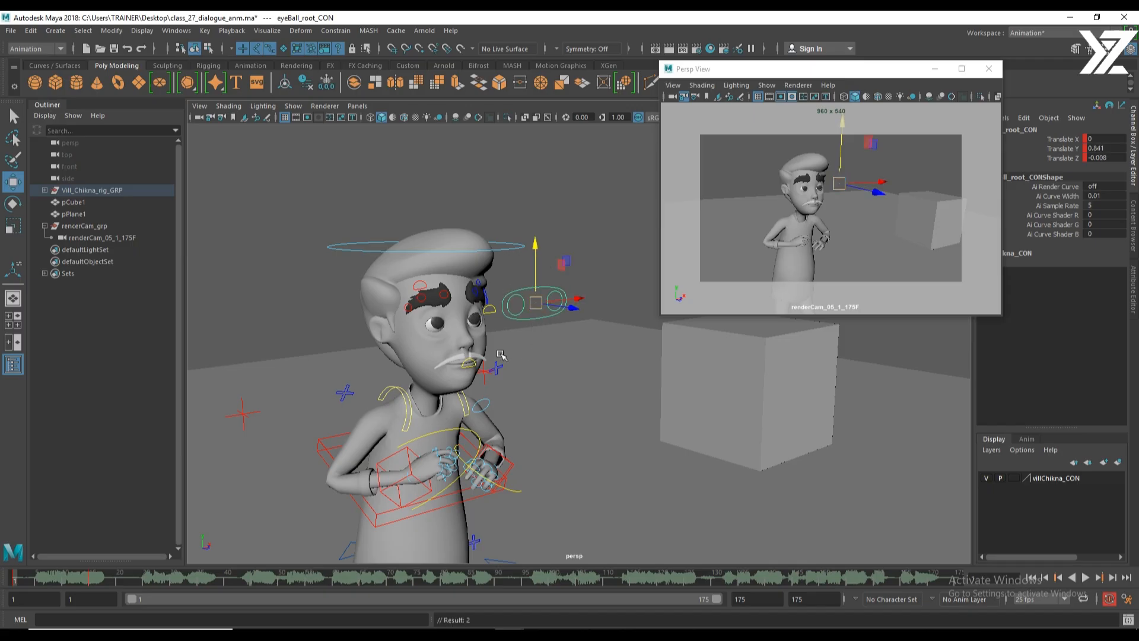
Adjust the eye blink control and lower the eye aim control to a Translate Y of 0.46.
scroll(446, 309, up, 3)
click(456, 301)
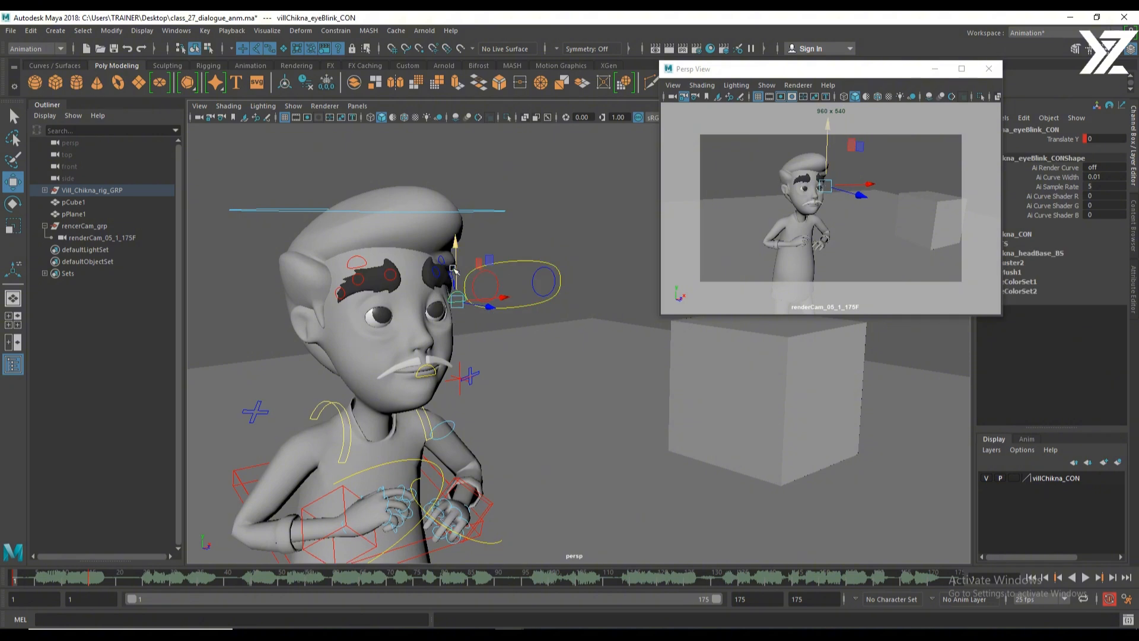
drag(457, 257, 523, 270)
click(492, 262)
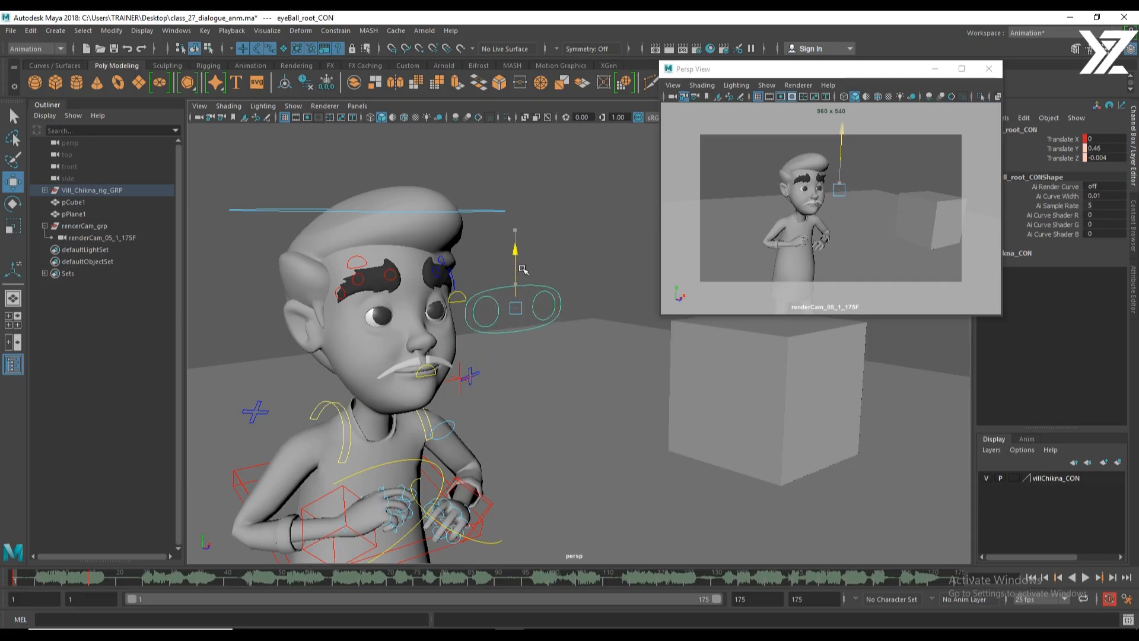
mouse_move(590, 407)
alt+mouse_down()
mouse_move(437, 407)
mouse_move(643, 407)
mouse_move(604, 417)
alt+mouse_up()
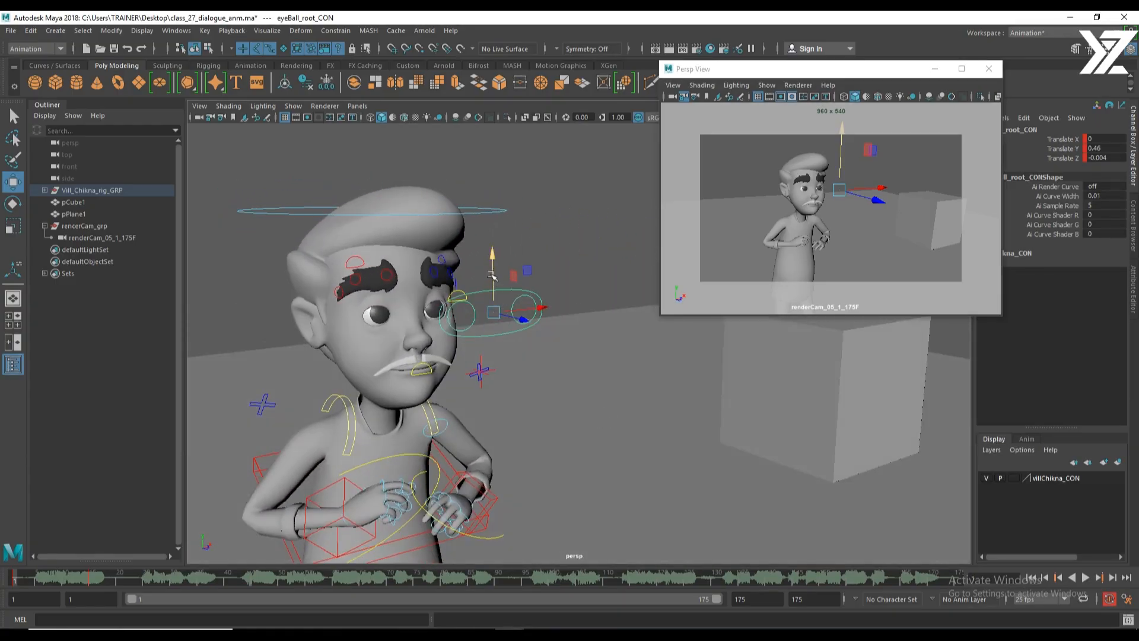
Raise the eye aim control to a Translate Y of 0.815 and play back the opening poses.
drag(492, 274, 504, 253)
alt+drag(432, 356, 488, 365)
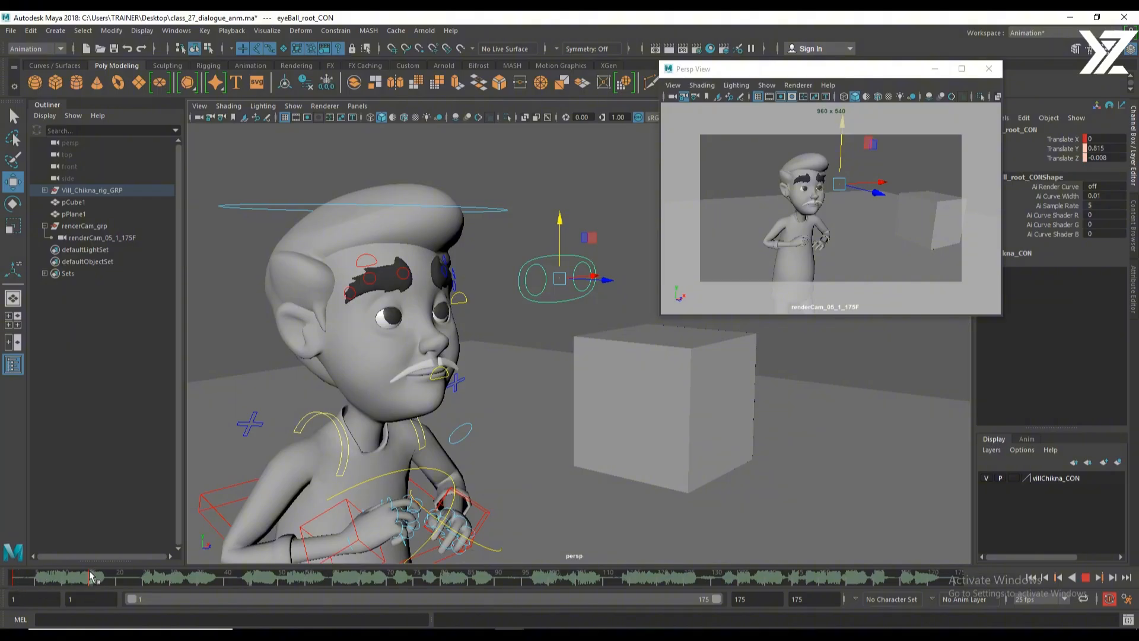
key(alt+v)
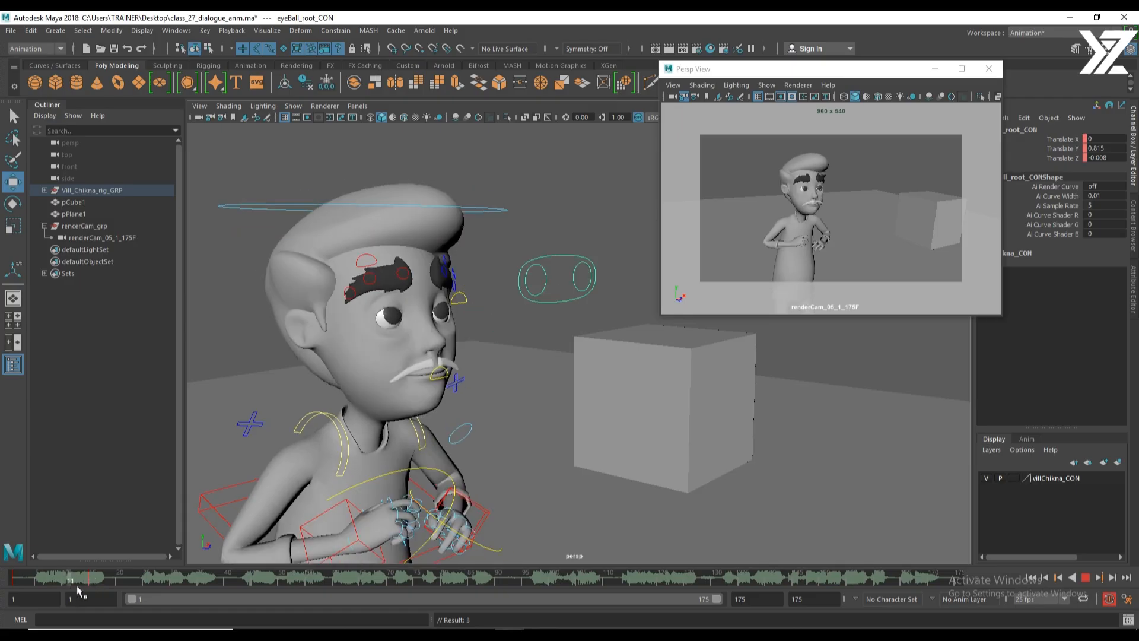
key(alt+v)
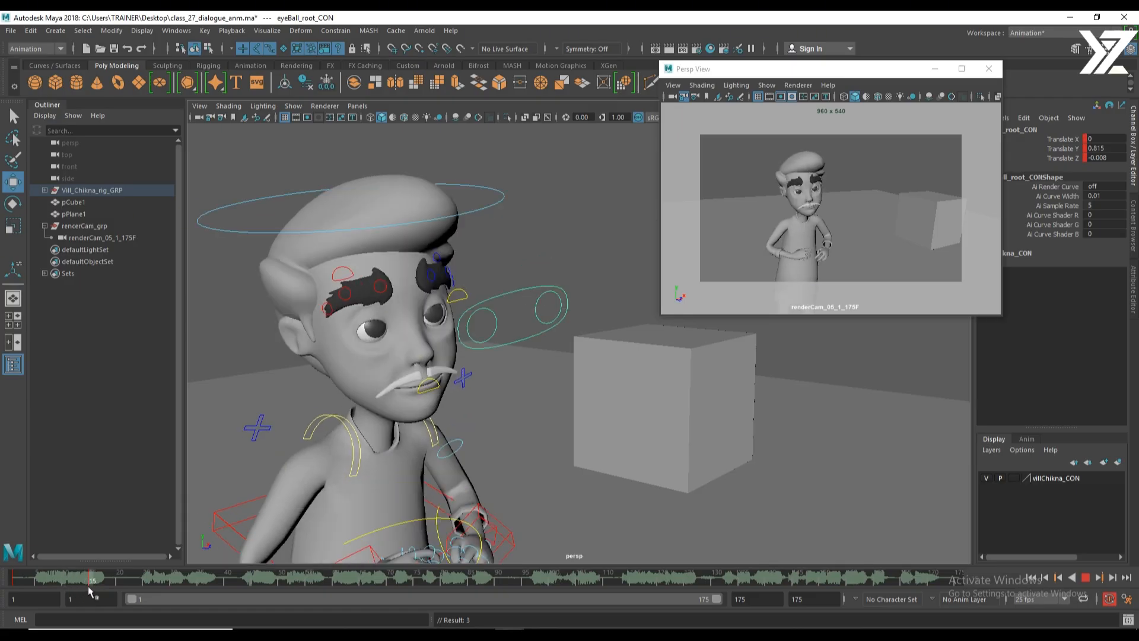
Try moving the upper IK spine control upward in the frame 15 pose, then undo the move.
alt+right_drag(707, 469, 420, 387)
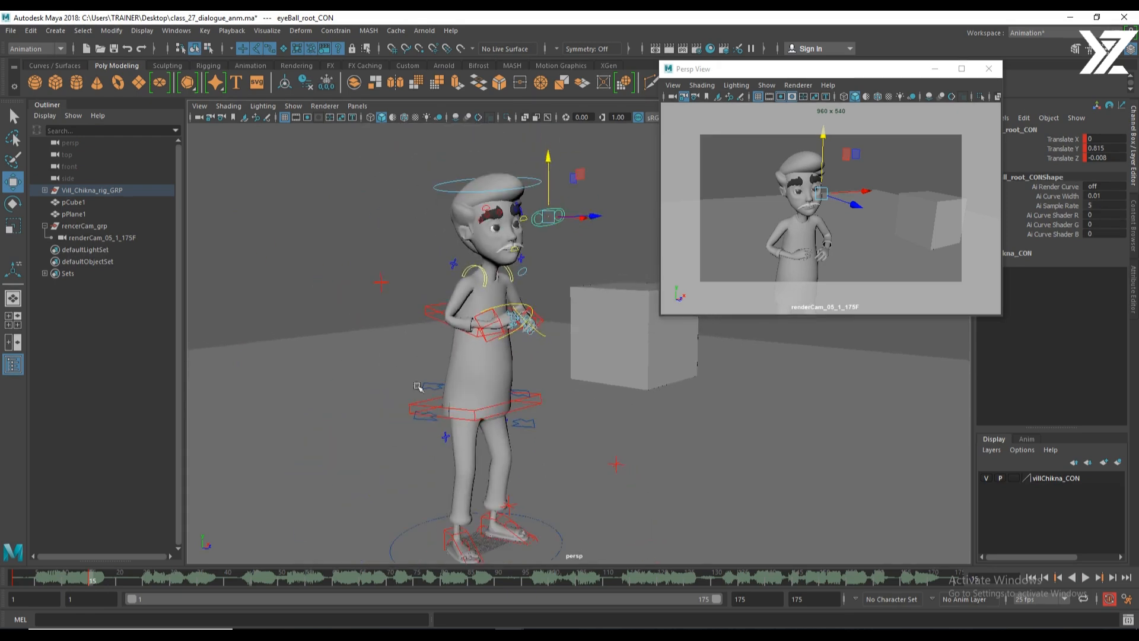
alt+drag(548, 436, 614, 351)
alt+middle_drag(614, 351, 573, 457)
alt+right_drag(354, 379, 475, 412)
alt+drag(569, 399, 560, 403)
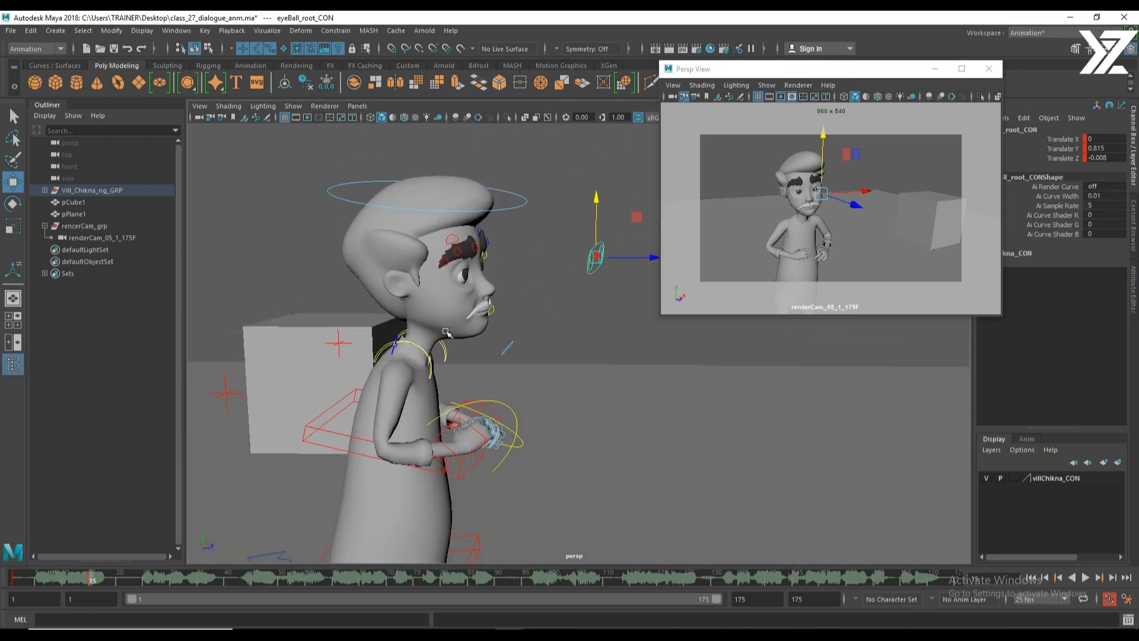
click(520, 205)
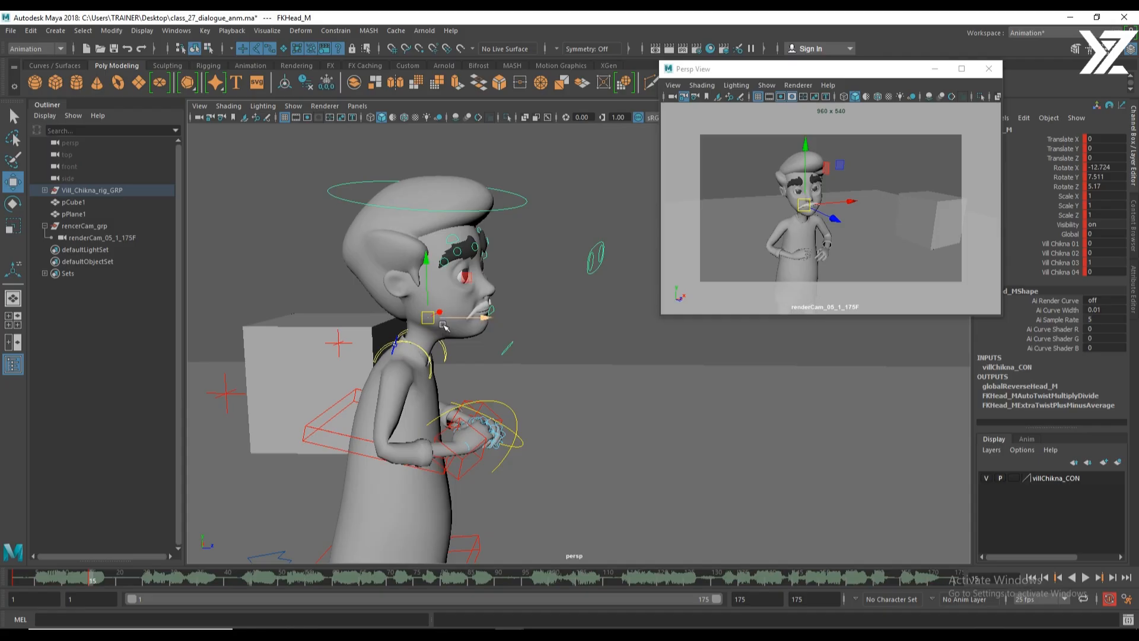
click(332, 431)
drag(433, 387, 440, 339)
key(ctrl+z)
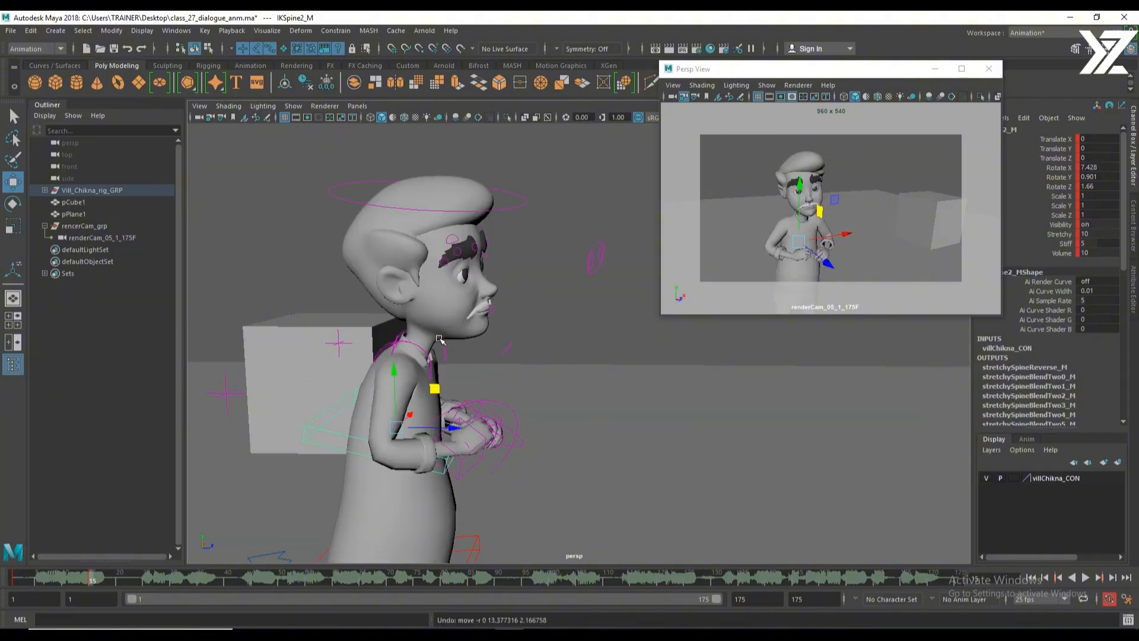
Try lowering the eye blink control to about -0.127 in Translate Y, then undo the change.
alt+right_drag(633, 407, 516, 451)
alt+middle_drag(496, 546, 427, 415)
mouse_move(427, 414)
alt+mouse_down()
mouse_move(499, 422)
mouse_move(441, 419)
alt+mouse_up()
alt+middle_drag(441, 419, 490, 414)
alt+drag(491, 414, 470, 432)
alt+middle_drag(471, 432, 471, 504)
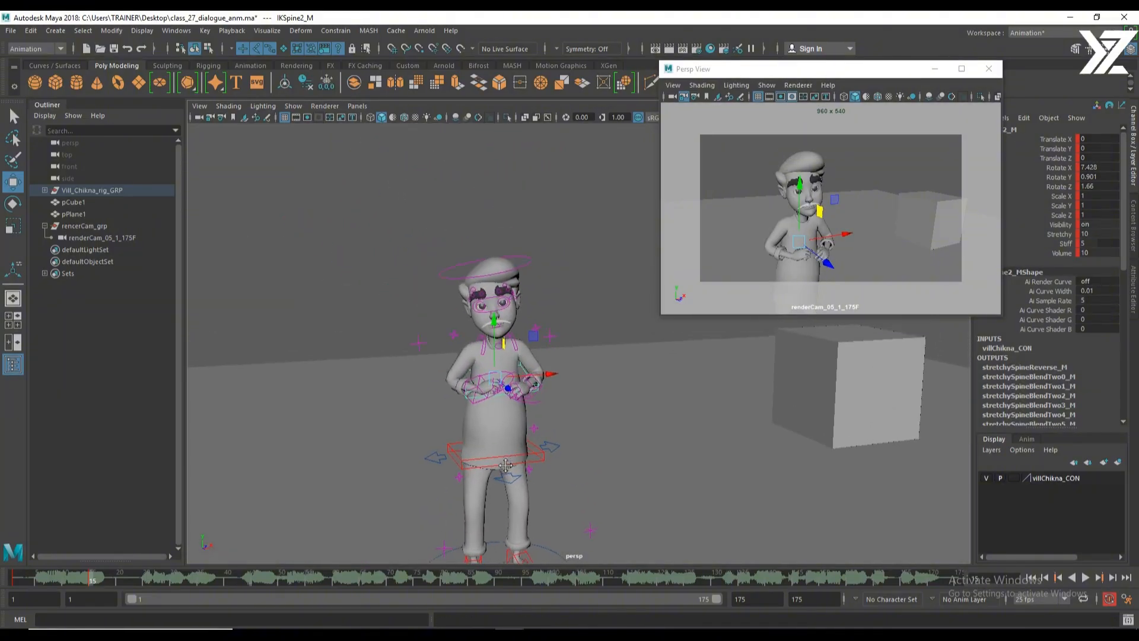
alt+right_drag(442, 424, 499, 412)
alt+middle_drag(475, 368, 490, 415)
alt+right_drag(463, 332, 489, 320)
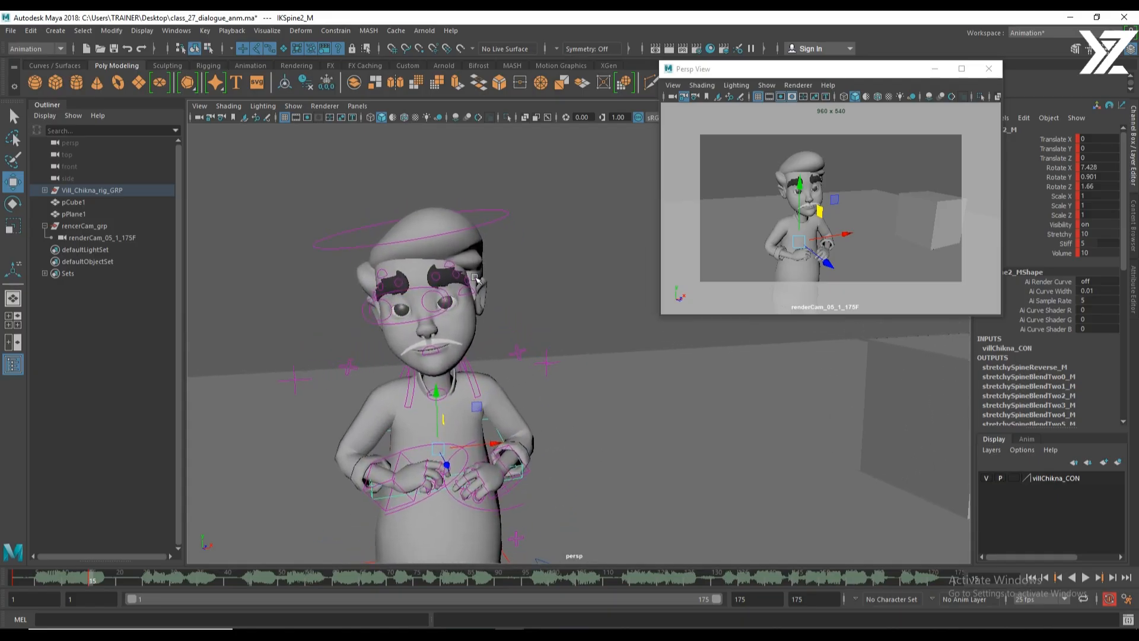
alt+right_drag(306, 297, 472, 332)
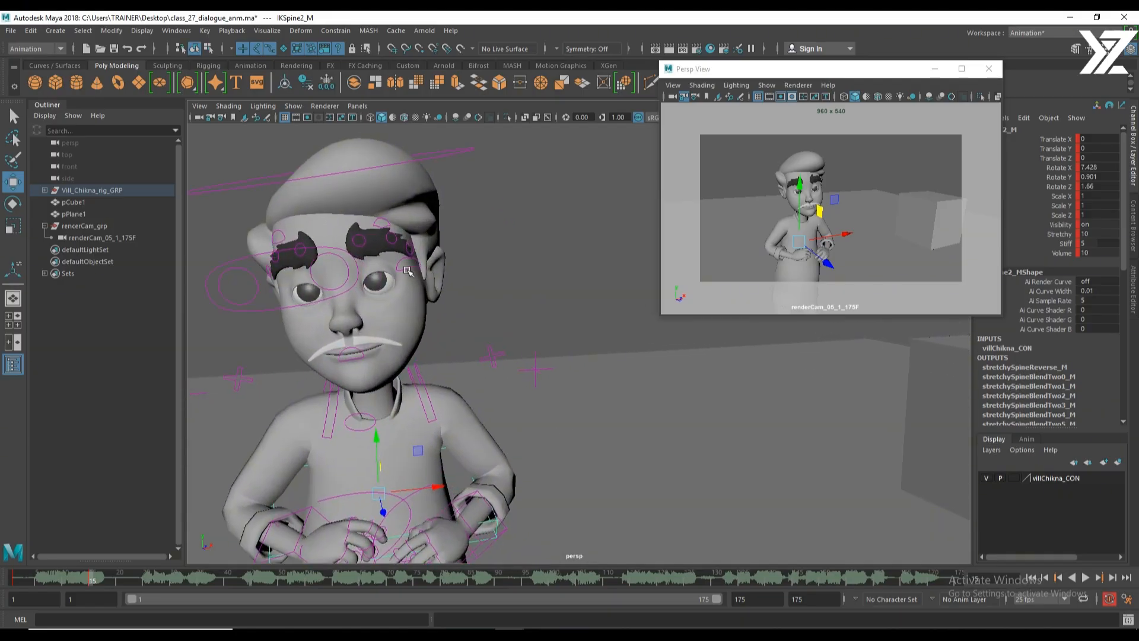
click(408, 259)
drag(410, 228, 412, 212)
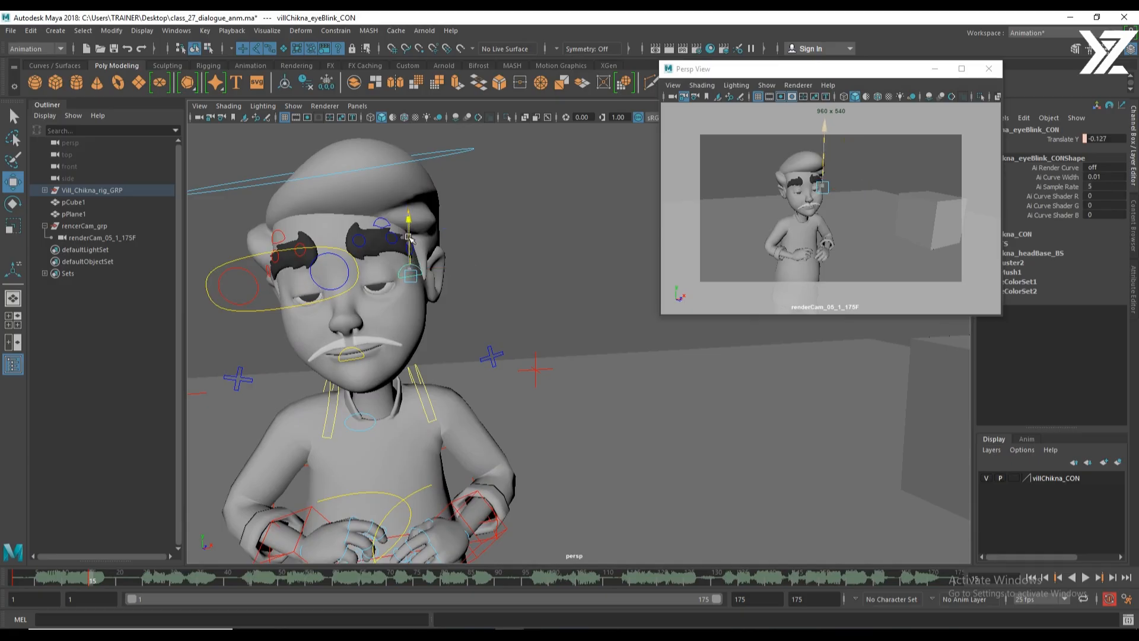
key(ctrl+z)
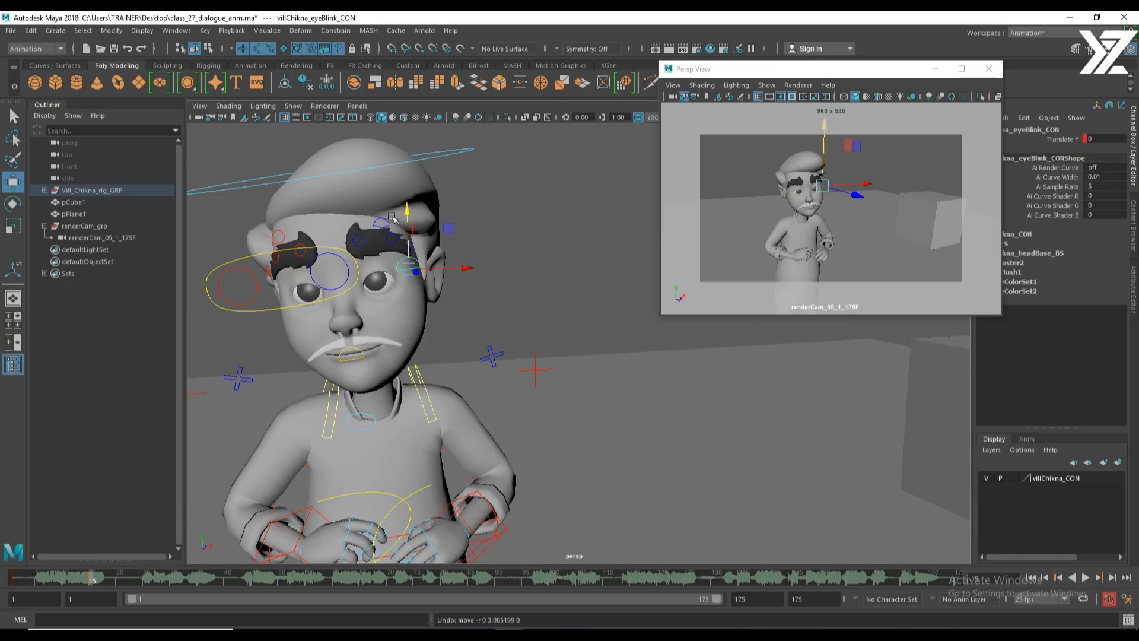
Try raising the left eyebrow root control to a Translate Y of about 0.019, then undo the change.
click(383, 210)
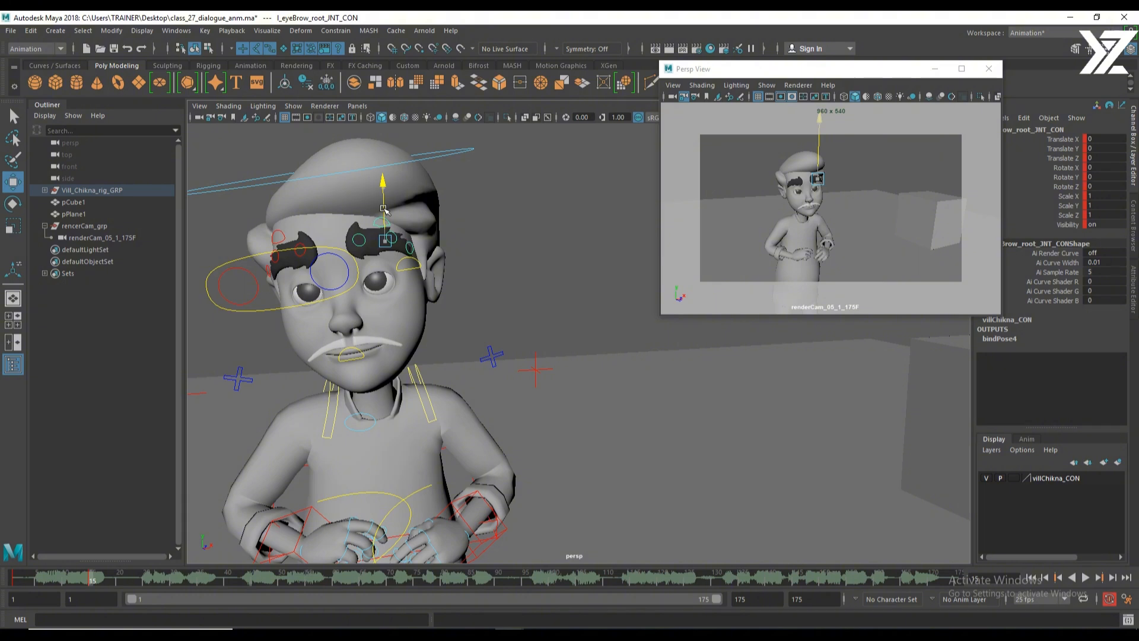
drag(384, 209, 693, 457)
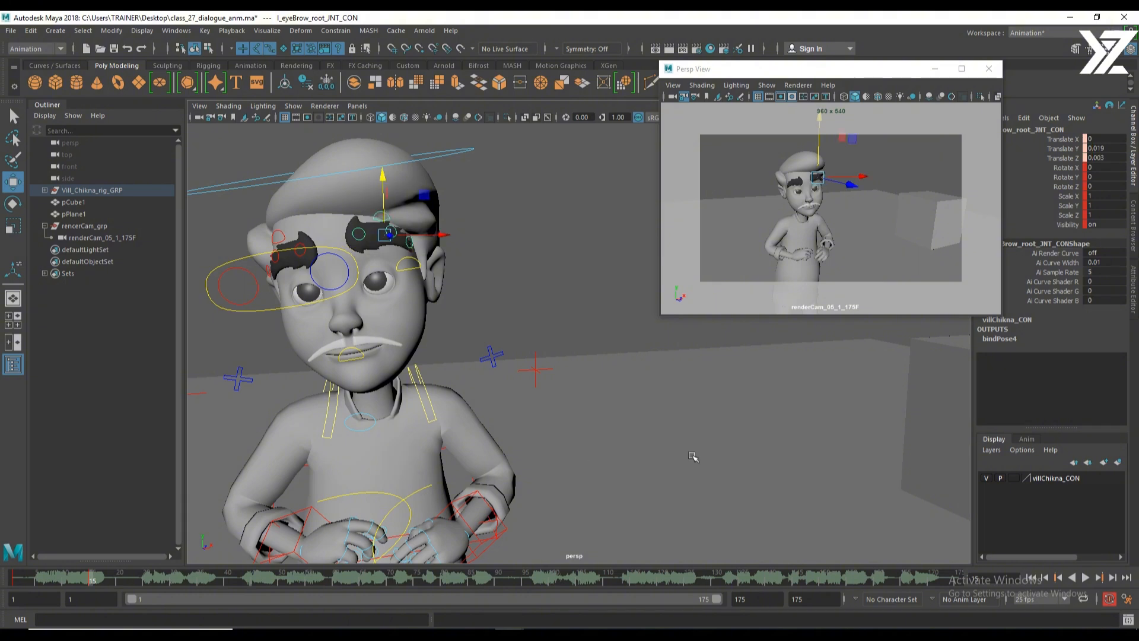
key(ctrl+z)
key(ctrl+z)
key(ctrl+z)
key(ctrl+z)
key(ctrl+z)
key(ctrl+z)
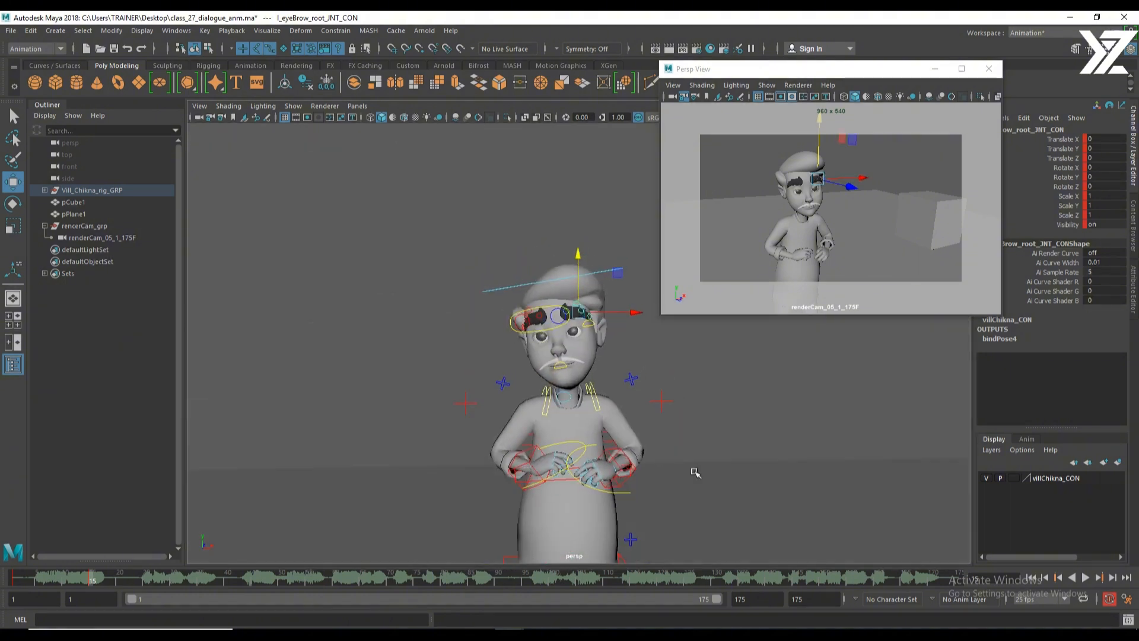
Examine the frame 15 pose and the eye aim direction from the side and three-quarter angles.
alt+middle_drag(694, 473, 623, 411)
alt+drag(496, 410, 656, 415)
alt+right_drag(473, 351, 568, 394)
alt+middle_drag(549, 326, 559, 431)
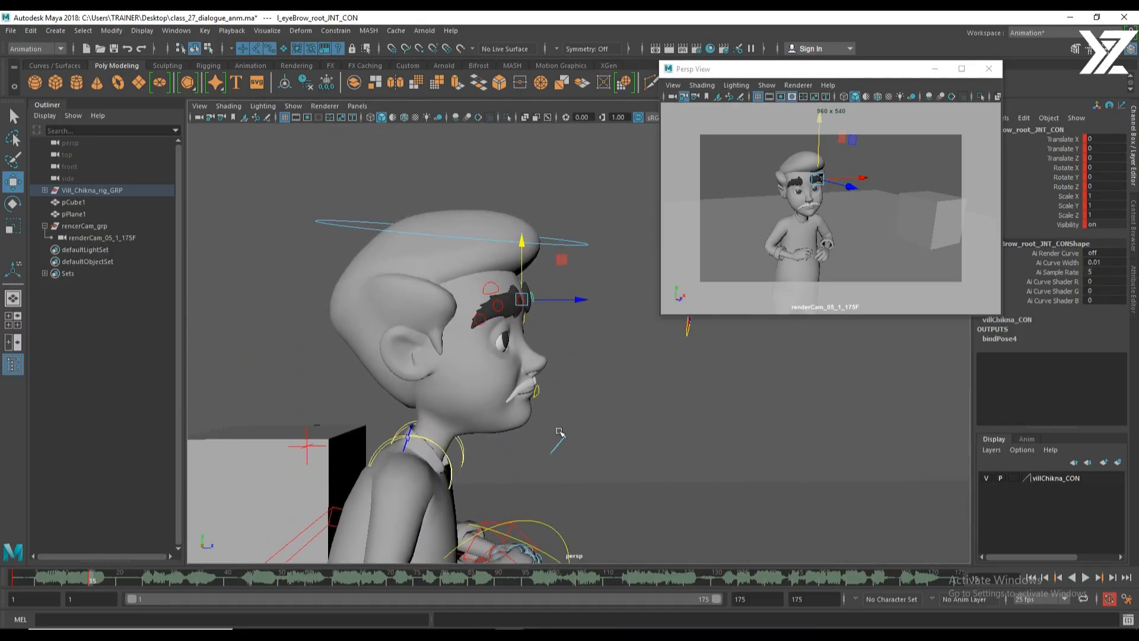
alt+drag(559, 431, 528, 438)
alt+right_drag(528, 438, 534, 442)
alt+drag(534, 442, 553, 458)
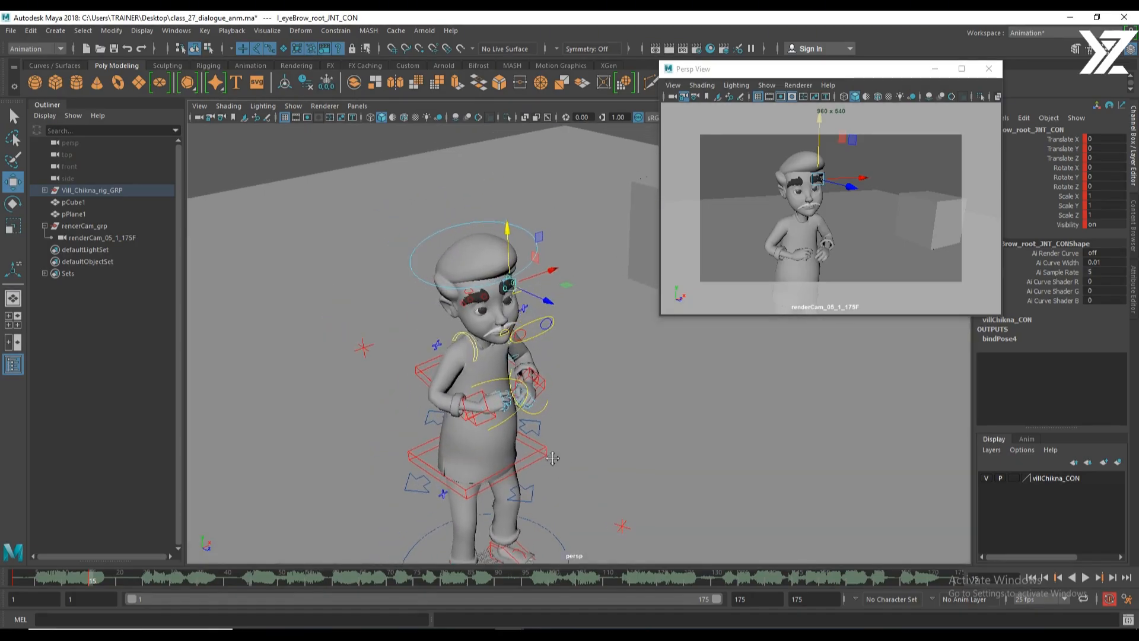
scroll(529, 318, up, 5)
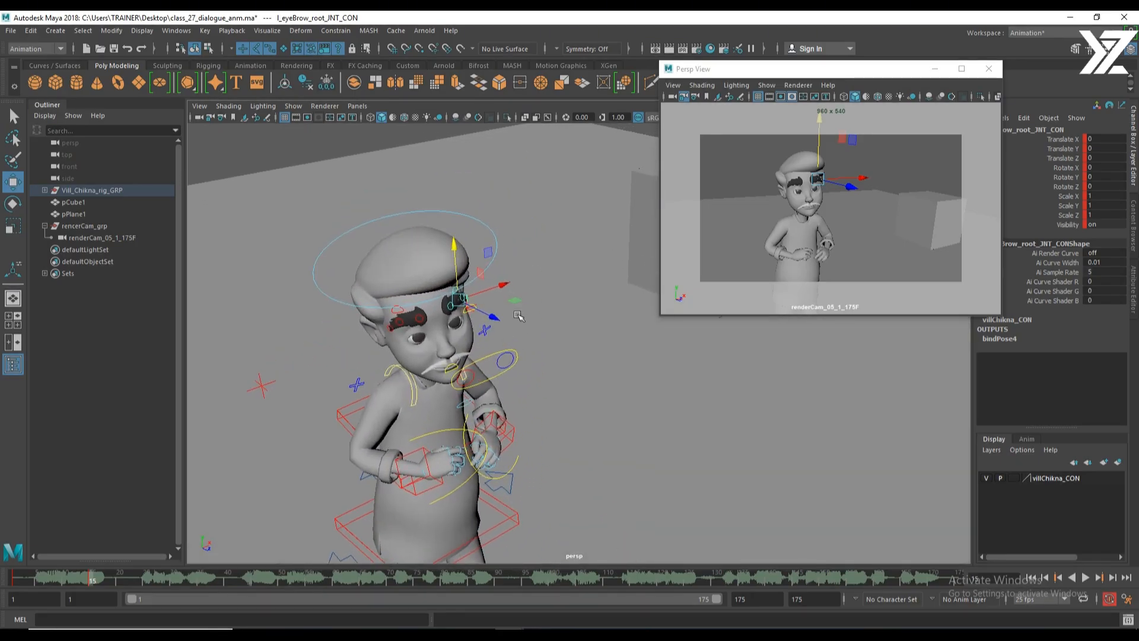
click(505, 360)
alt+drag(505, 359, 487, 362)
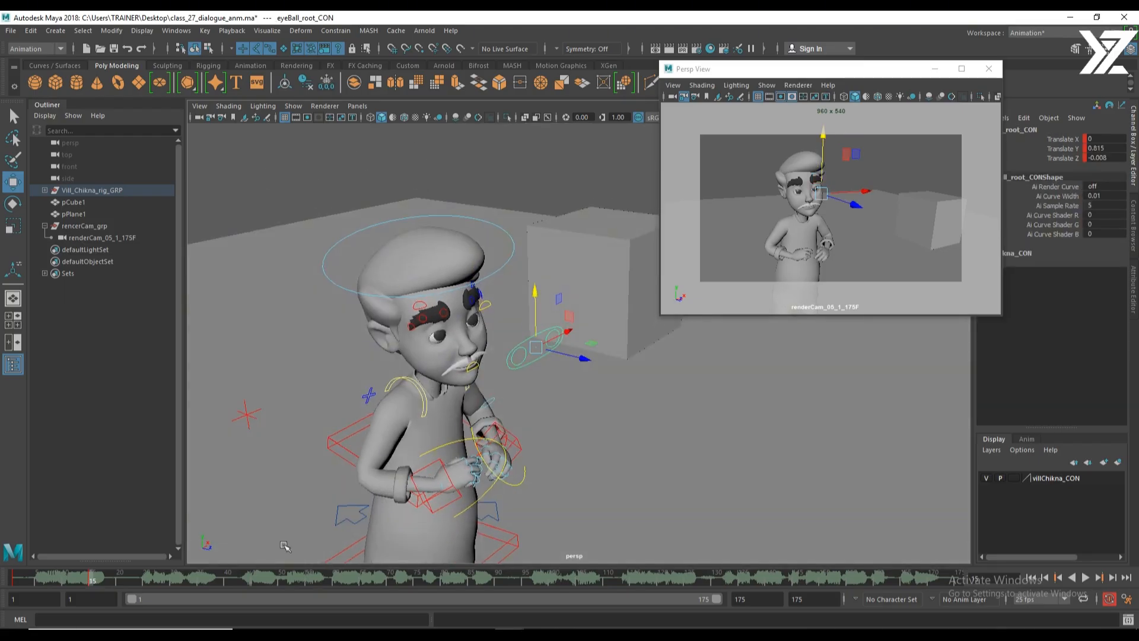
mouse_move(94, 581)
mouse_down()
mouse_move(48, 584)
mouse_move(93, 587)
mouse_up()
click(148, 32)
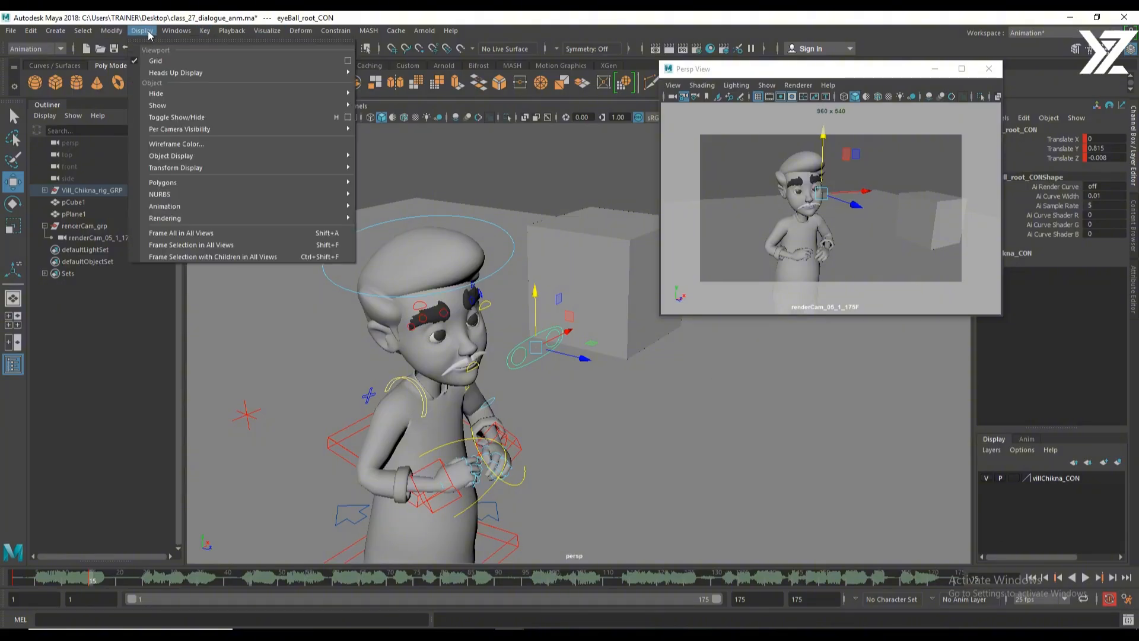
mouse_move(178, 35)
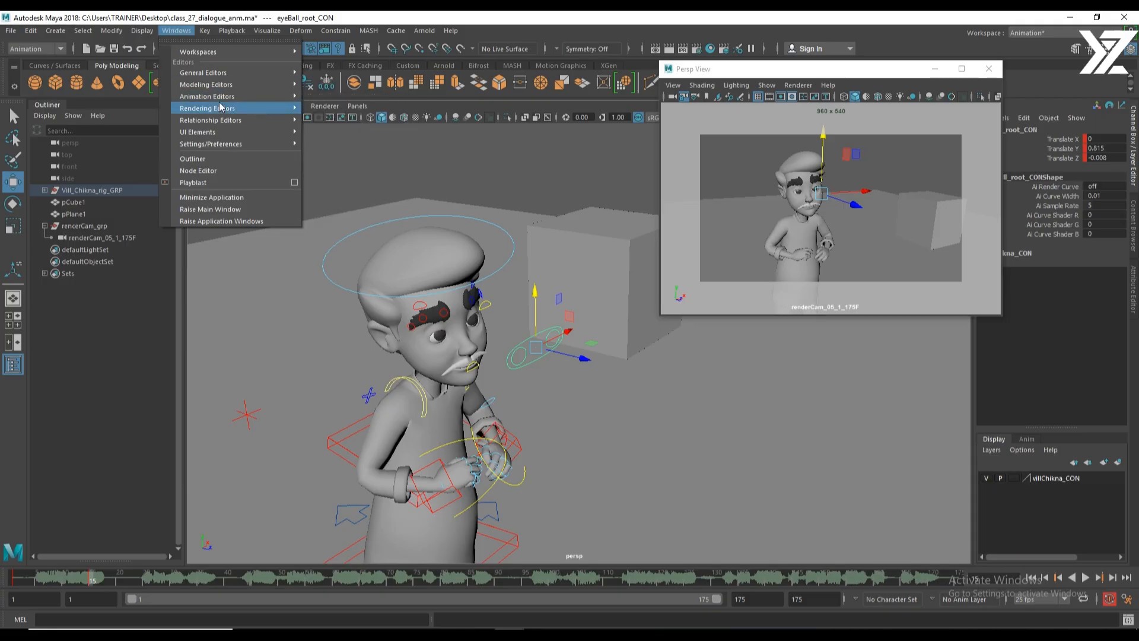
mouse_move(231, 97)
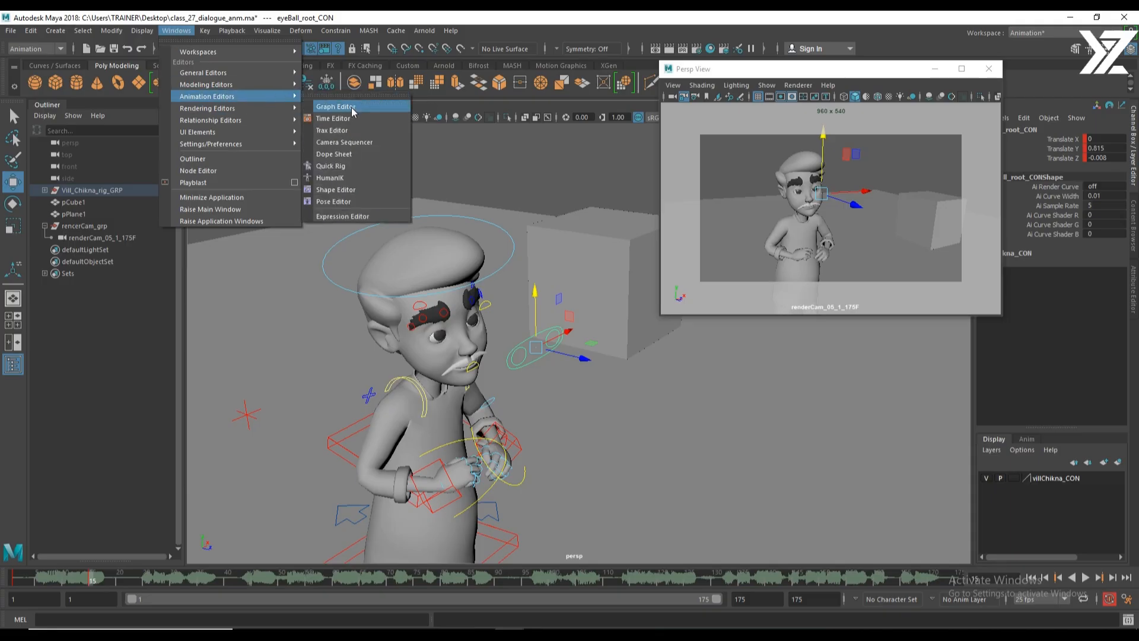
click(339, 28)
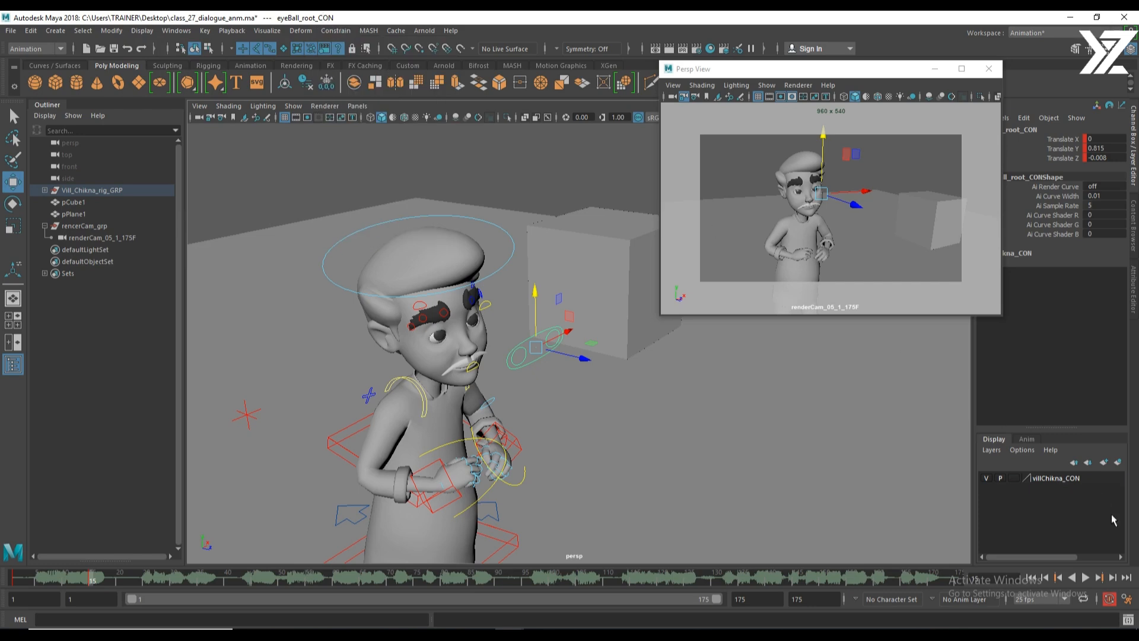
Set the evaluation mode to DG in the animation preferences and save the preferences.
click(1117, 600)
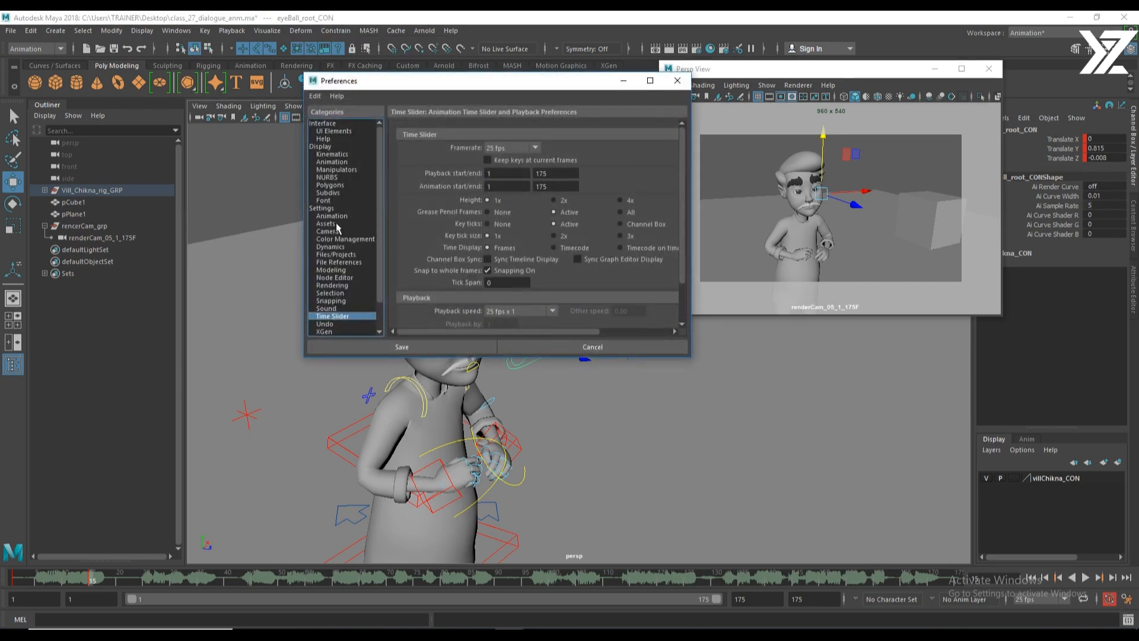
click(336, 216)
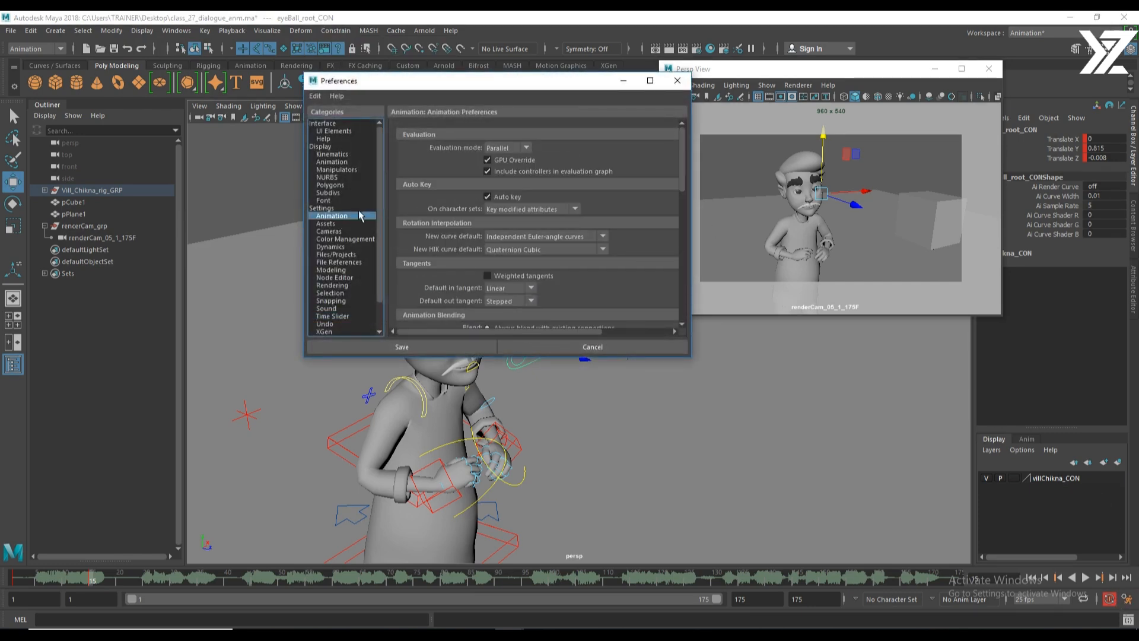
click(518, 148)
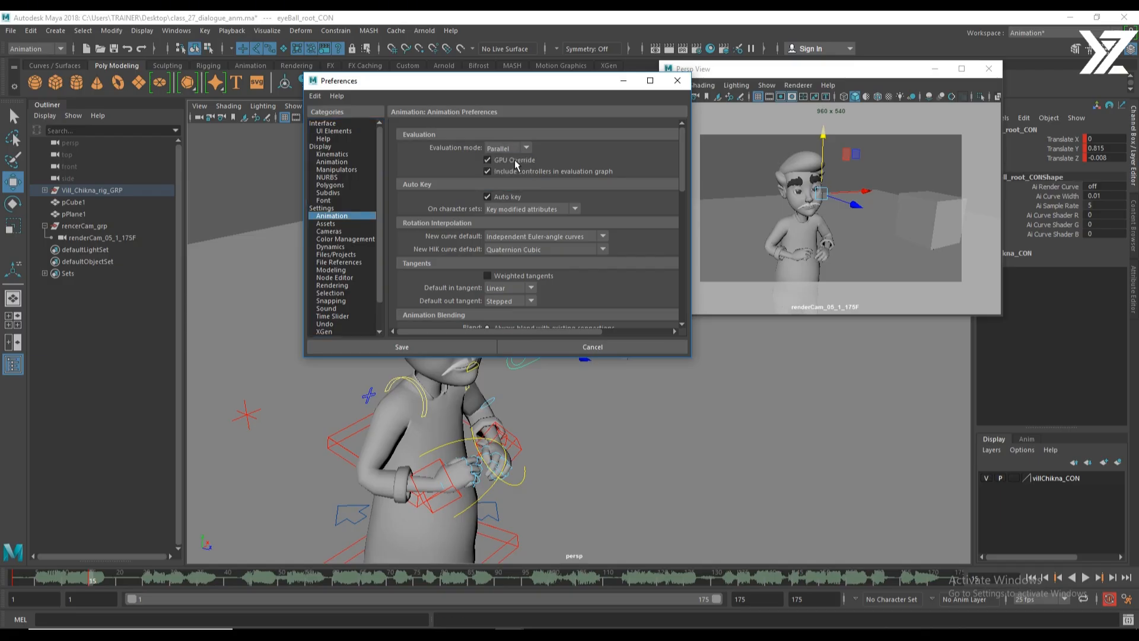
click(514, 159)
click(432, 348)
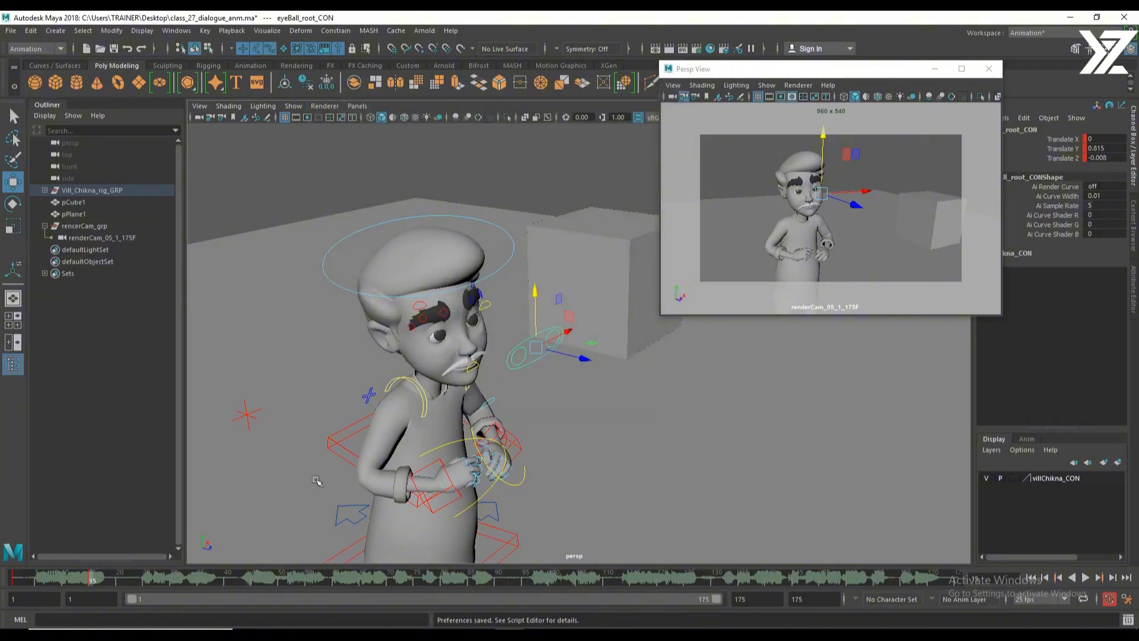
Play and scrub the animation between frames 1 and 15 to check the head and body poses against the audio.
key(alt+v)
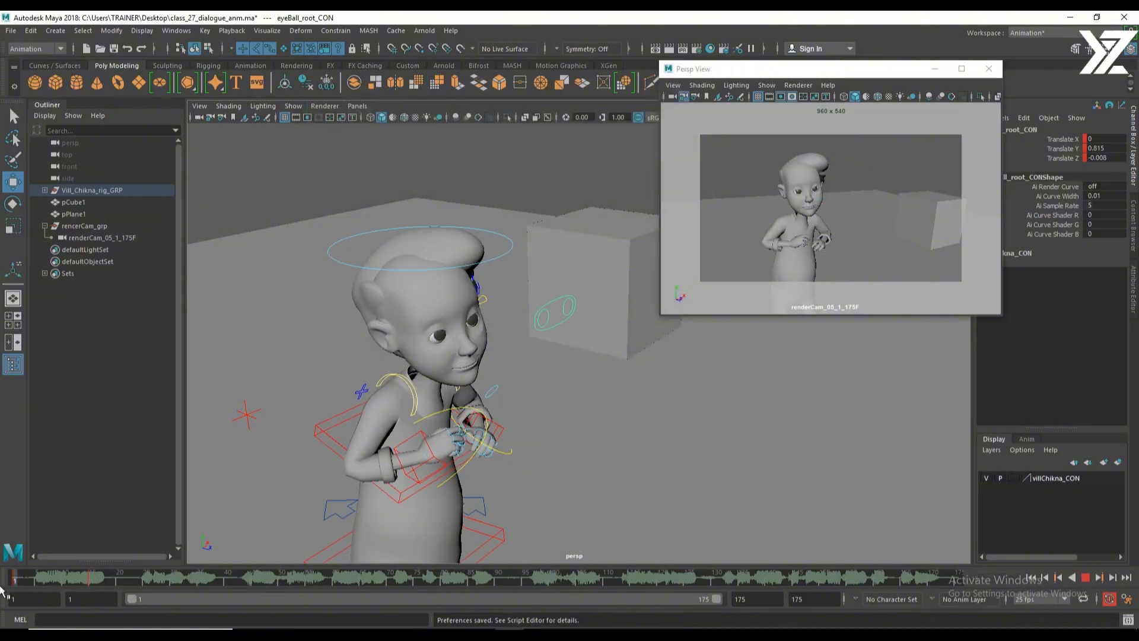
key(alt+v)
alt+drag(473, 504, 481, 478)
click(501, 215)
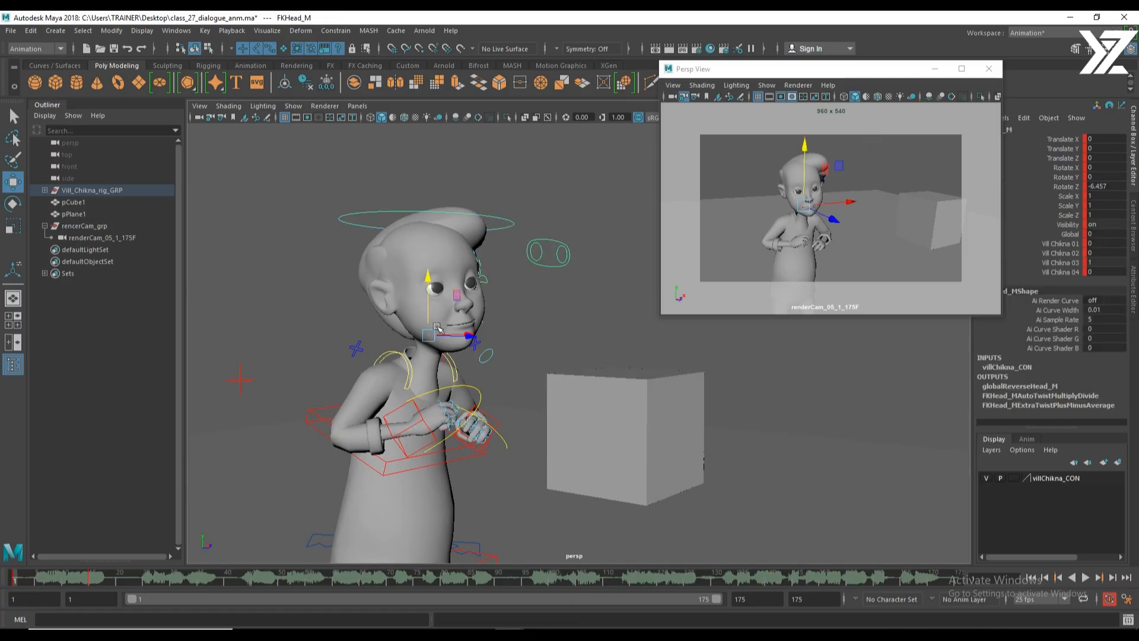
key(ctrl+z)
key(ctrl+z)
alt+drag(449, 333, 387, 344)
alt+right_drag(535, 344, 406, 389)
key(alt+v)
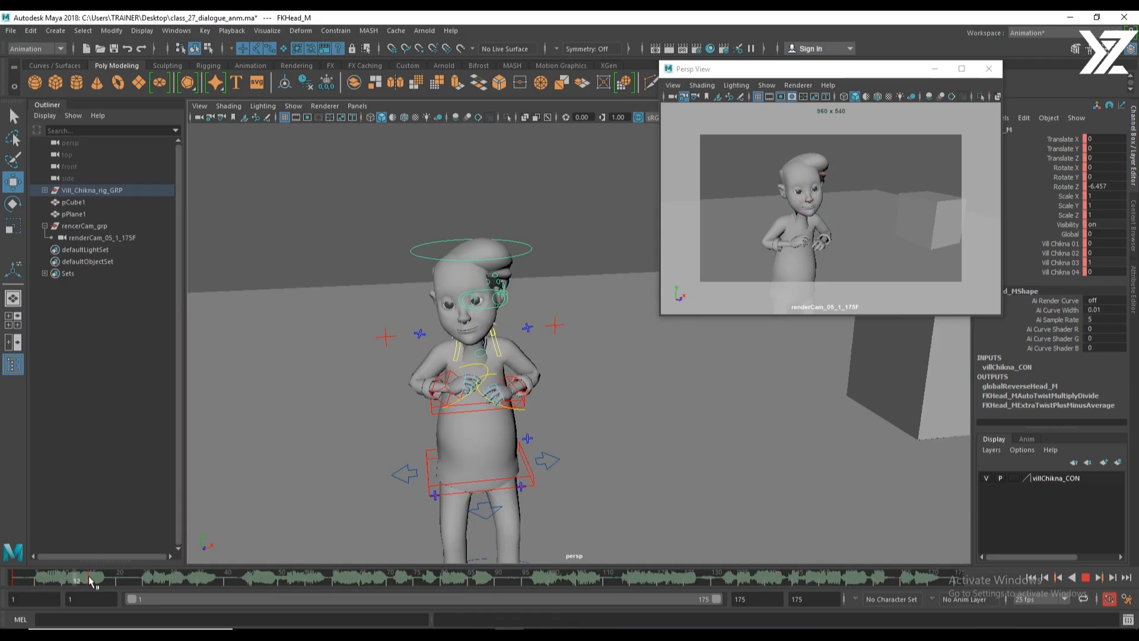
drag(266, 575, 17, 587)
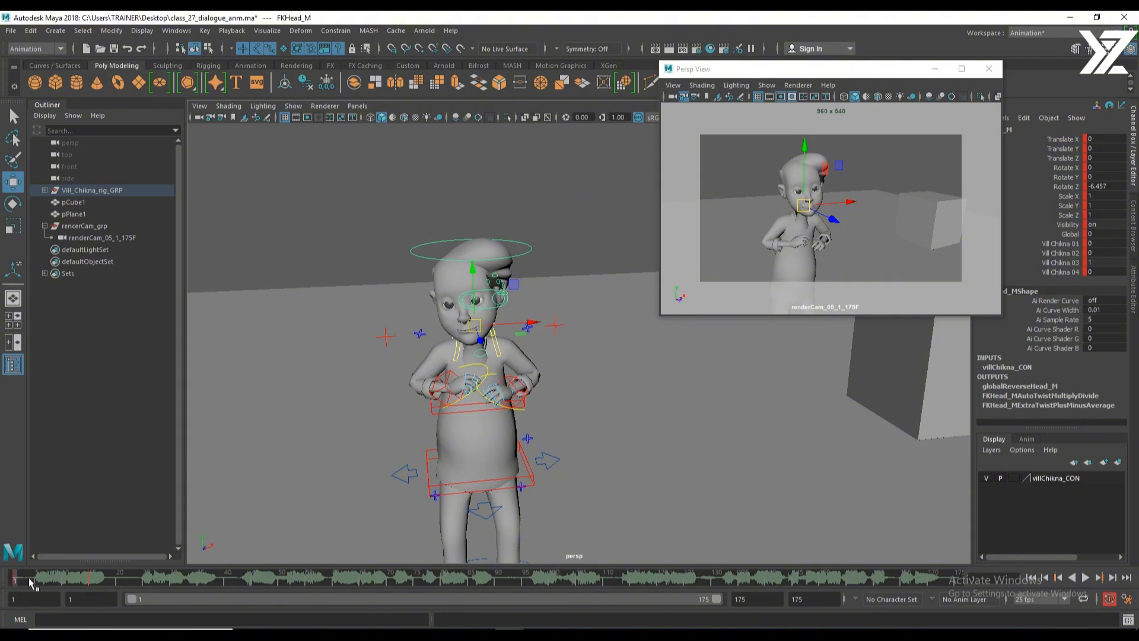
mouse_move(31, 581)
mouse_down()
mouse_move(104, 582)
mouse_move(1, 594)
mouse_move(19, 591)
mouse_up()
Check the evaluation mode in the animation preferences and close them without saving.
click(1126, 600)
click(335, 216)
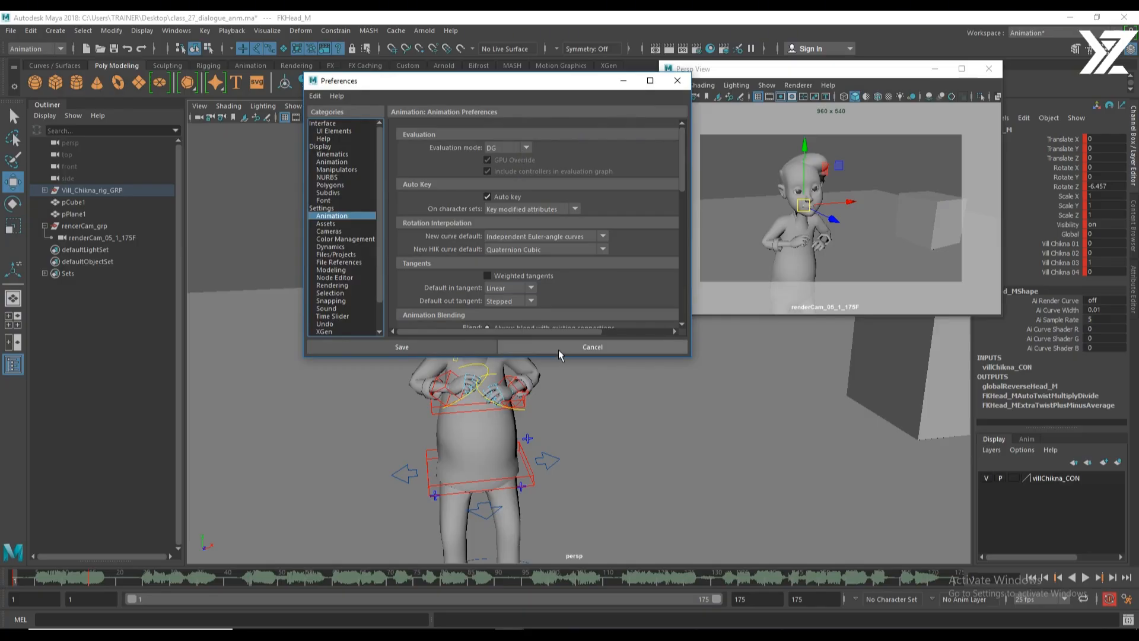
click(580, 347)
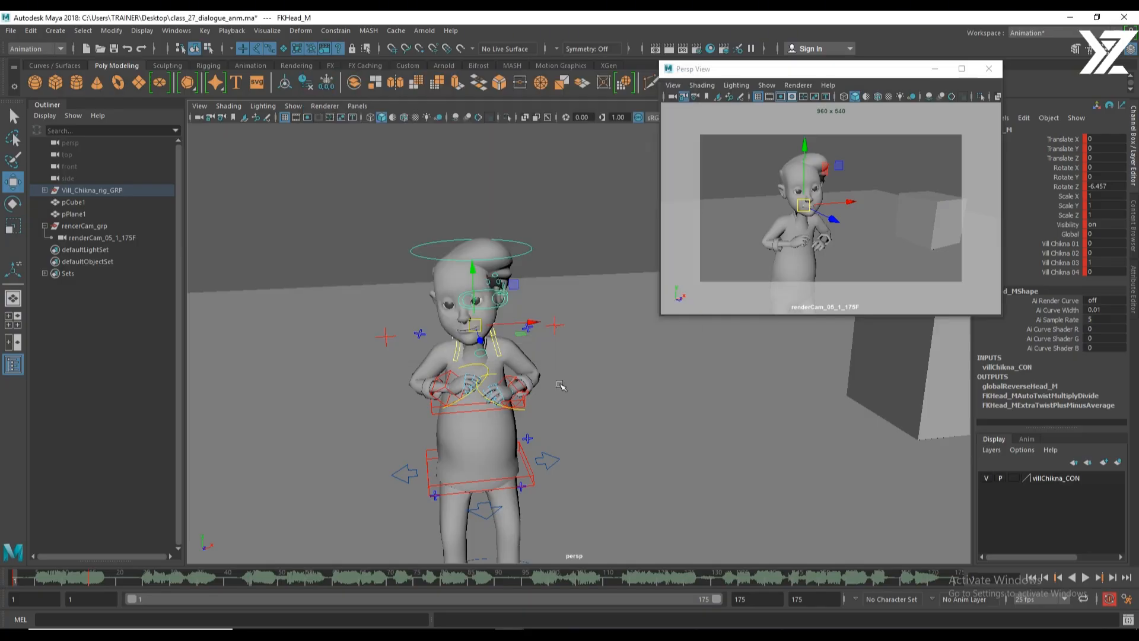
Play the animation with the full body in view and scrub to frame 15 to compare the poses.
alt+middle_drag(485, 428, 462, 356)
alt+right_drag(544, 384, 369, 409)
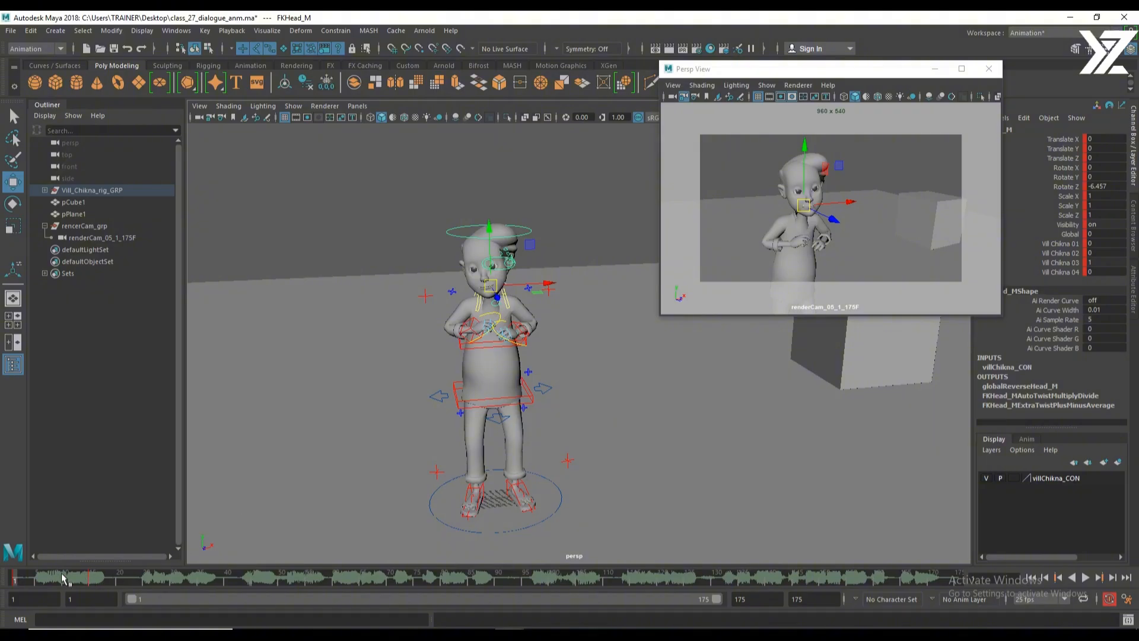
key(alt+v)
mouse_move(43, 578)
mouse_down()
mouse_move(99, 584)
mouse_move(1, 584)
mouse_move(106, 587)
mouse_move(94, 589)
mouse_up()
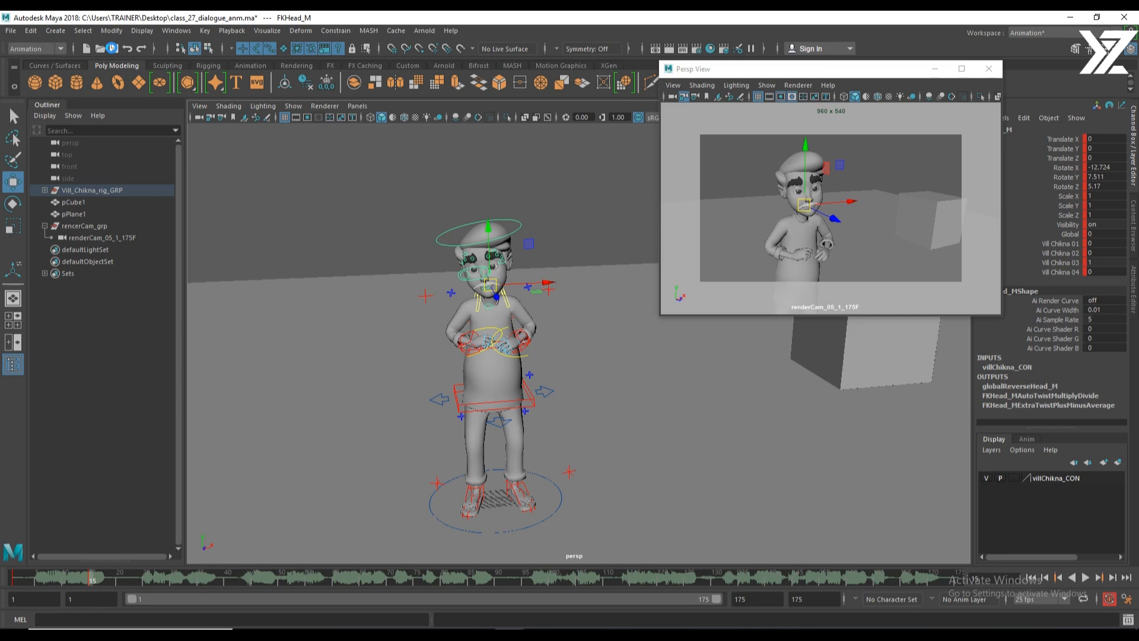
Save the scene and restart Maya 2018, dismissing the What's New highlight settings.
click(112, 48)
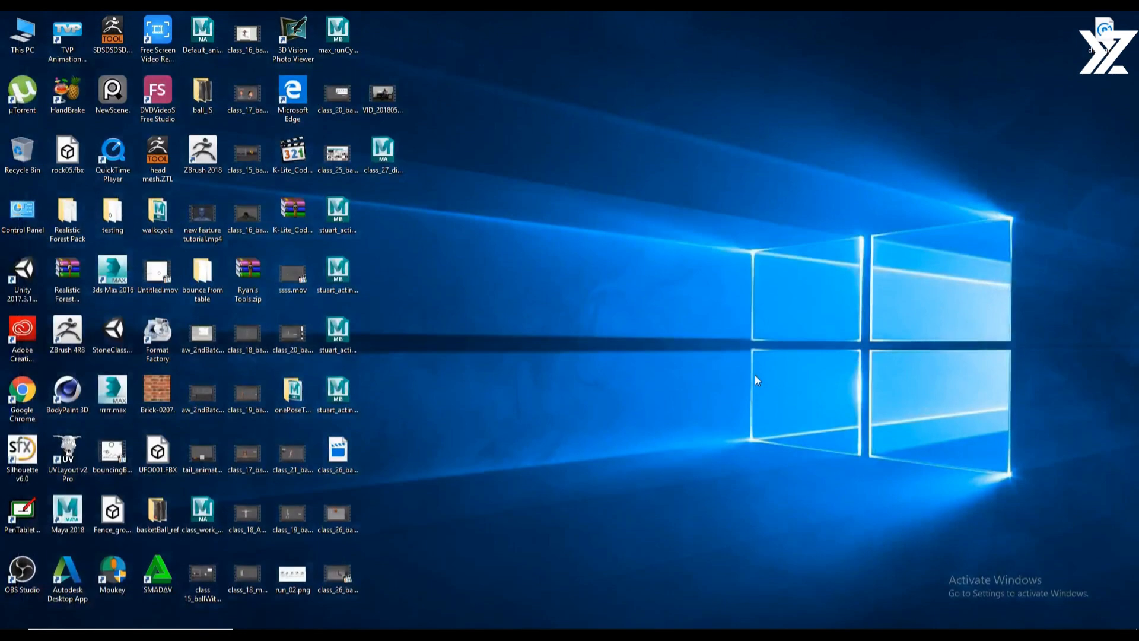
right_click(768, 224)
click(739, 261)
double_click(67, 509)
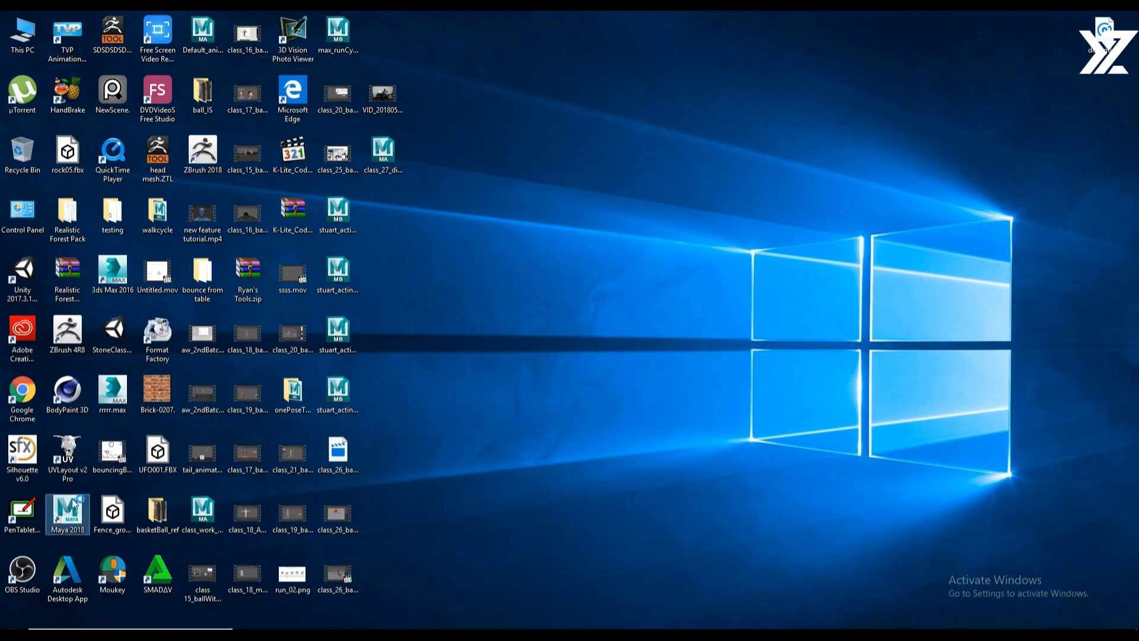
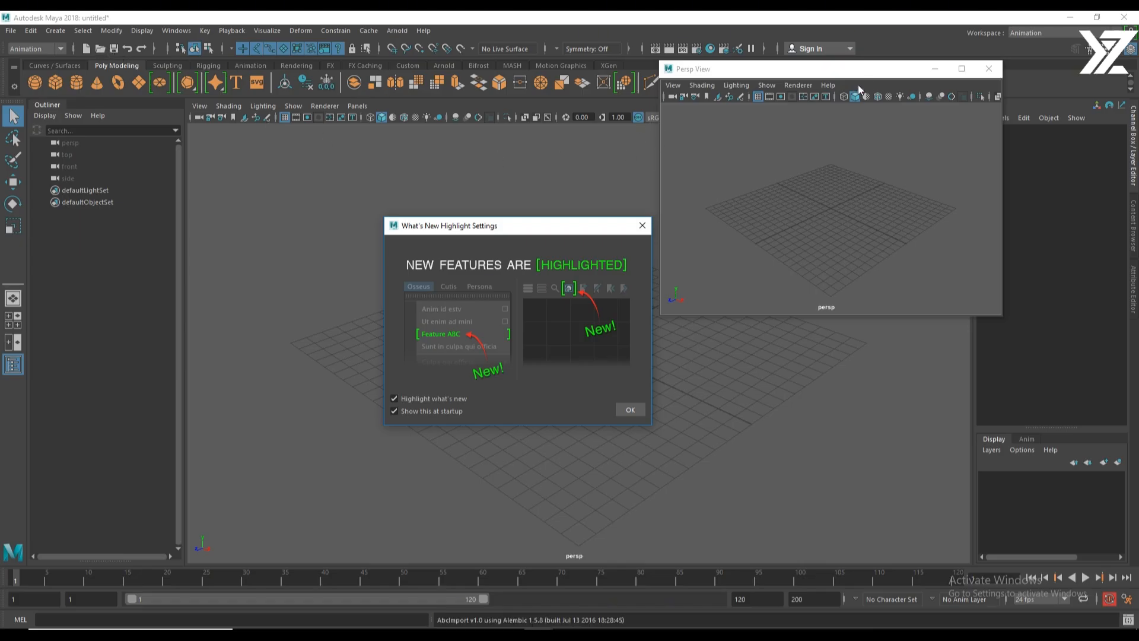
key(Escape)
Open the scene class_27_dialogue_anm.ma from the Desktop folder.
key(ctrl+o)
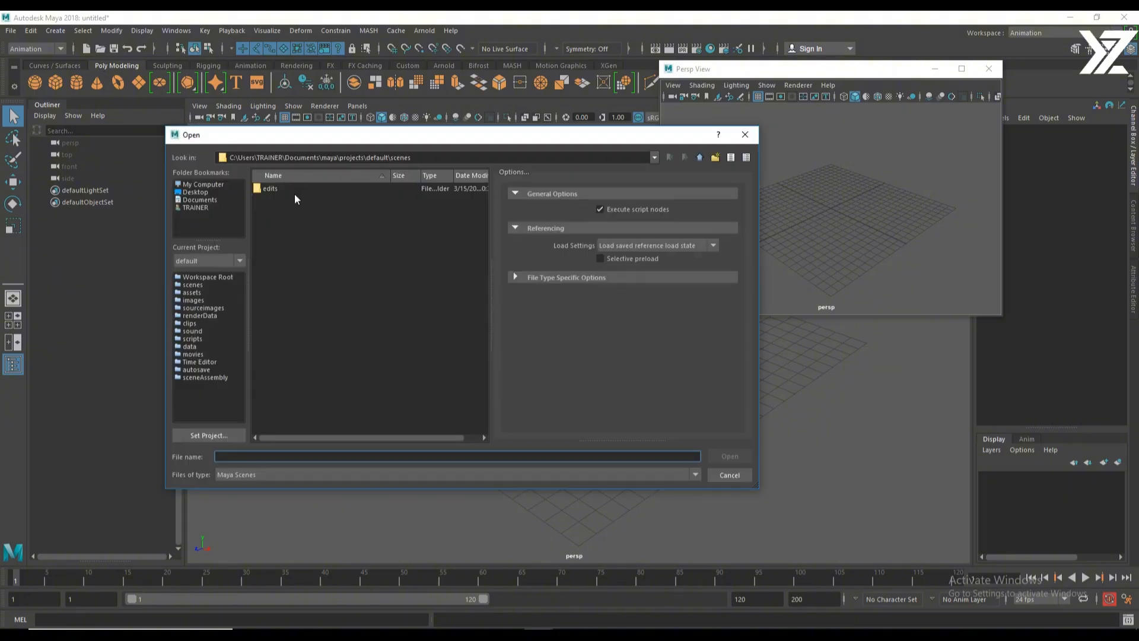
click(202, 191)
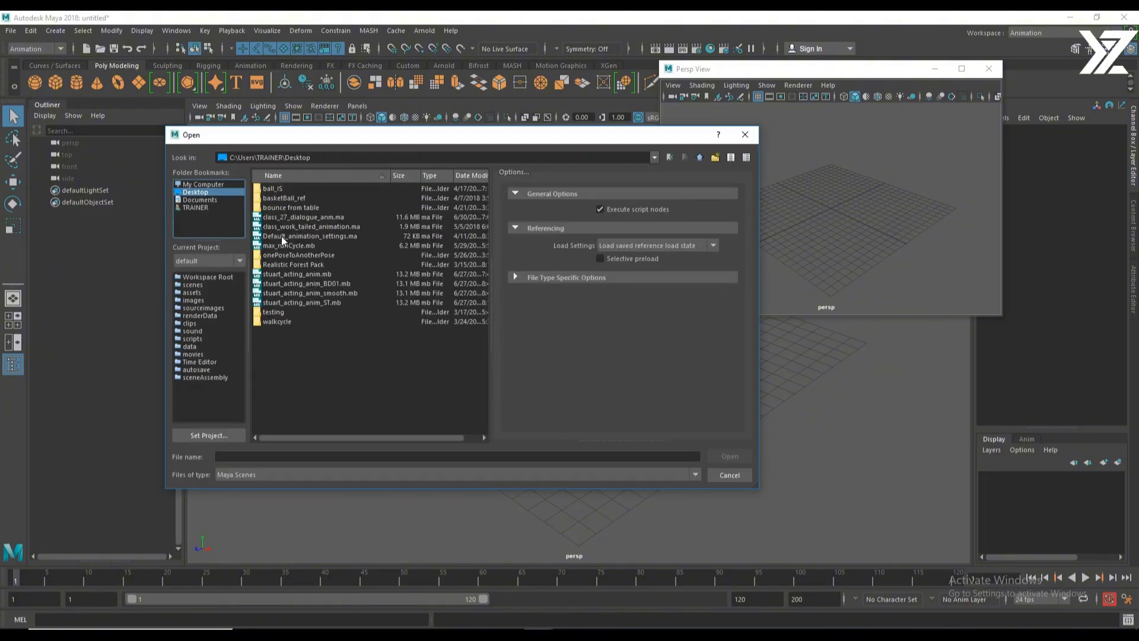
click(287, 218)
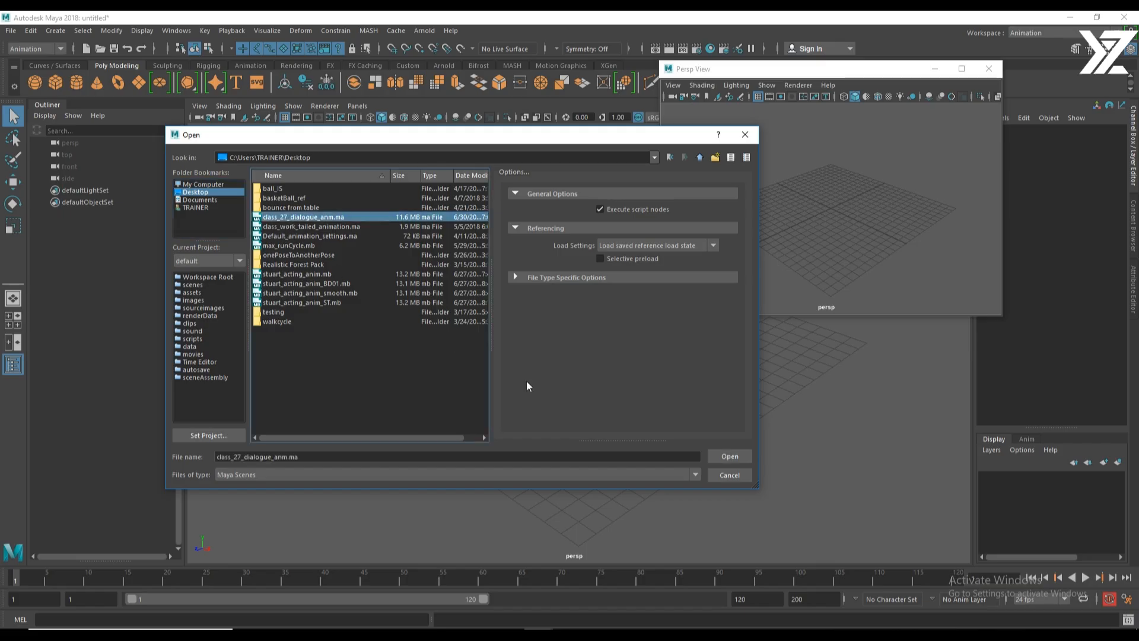
click(729, 456)
click(578, 329)
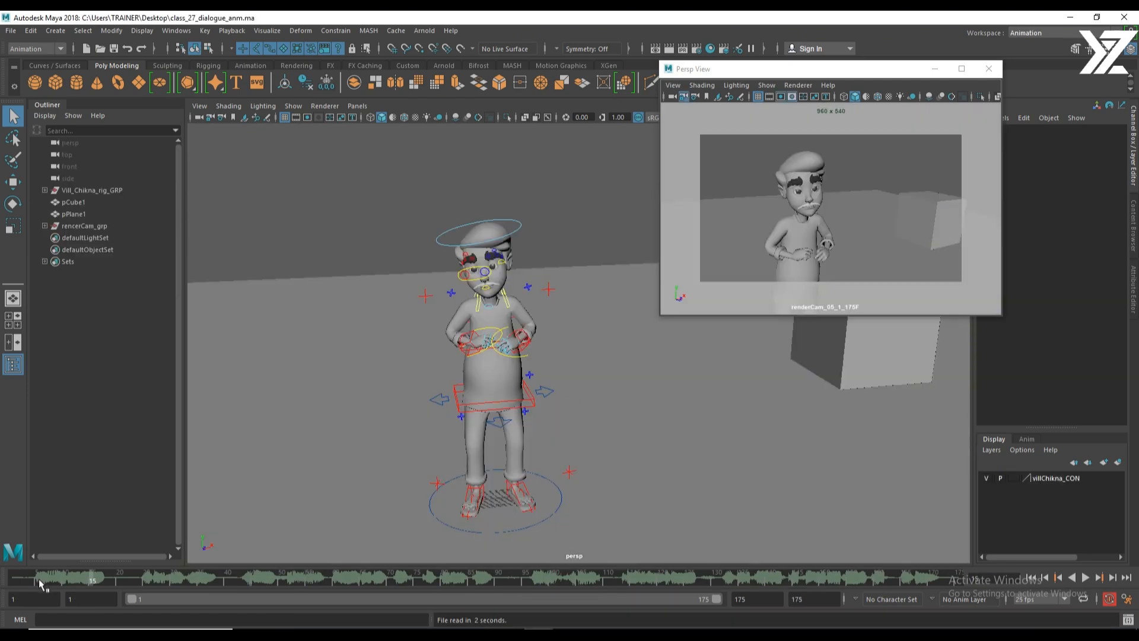
Play the animation from frame 1 against the audio and scrub to frame 15 with all the character's controls selected.
click(16, 581)
key(alt+v)
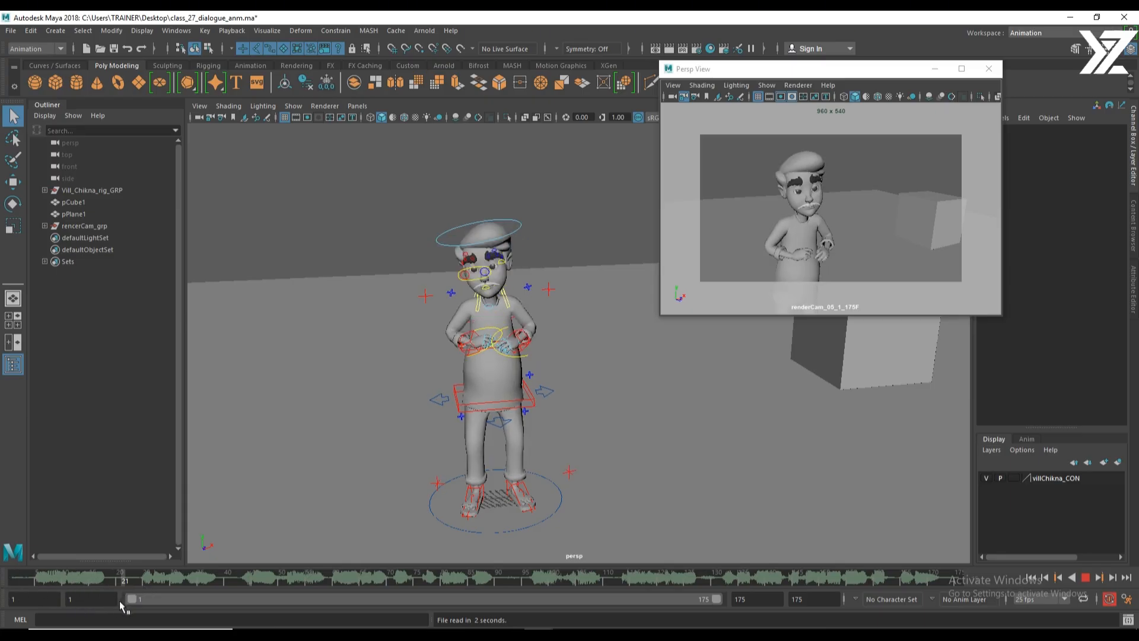
key(alt+v)
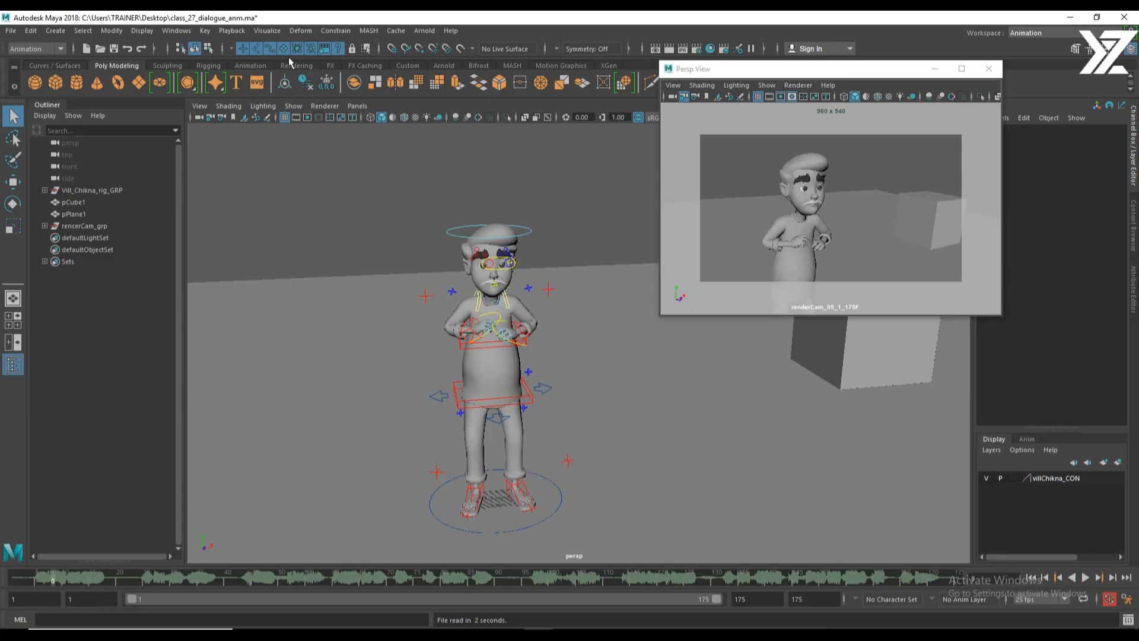
click(293, 108)
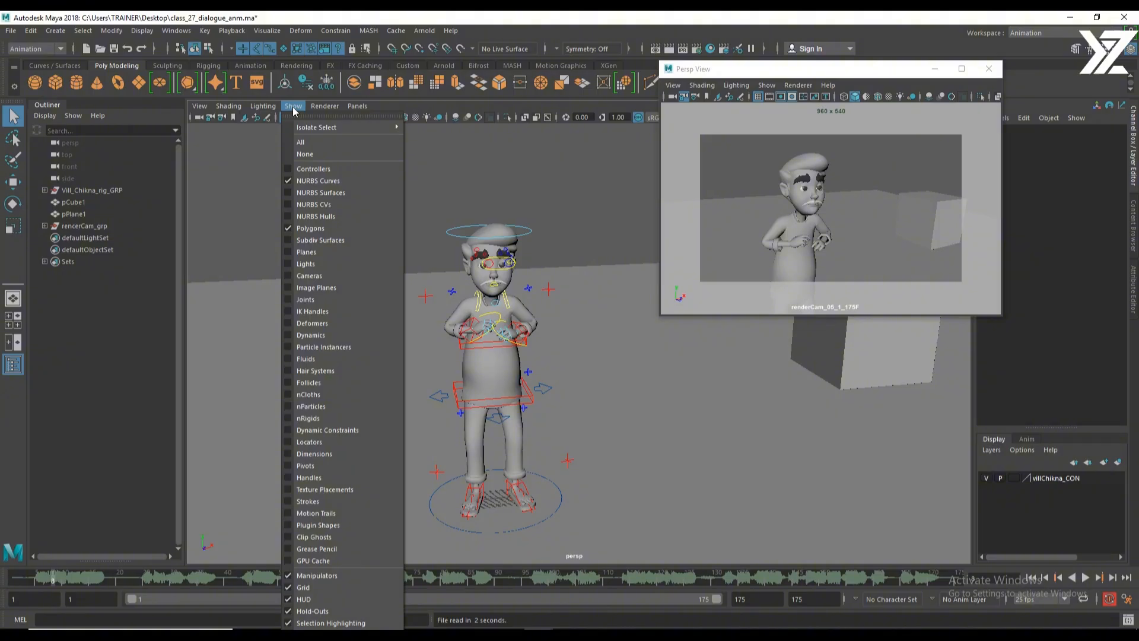
click(440, 247)
drag(361, 178, 631, 557)
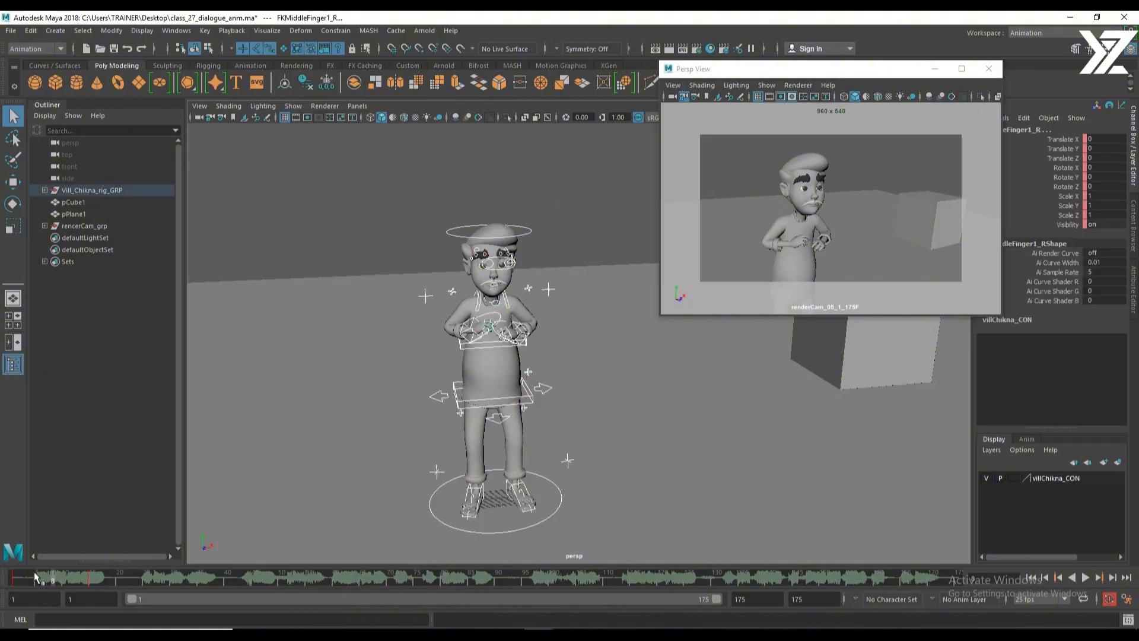
key(alt+v)
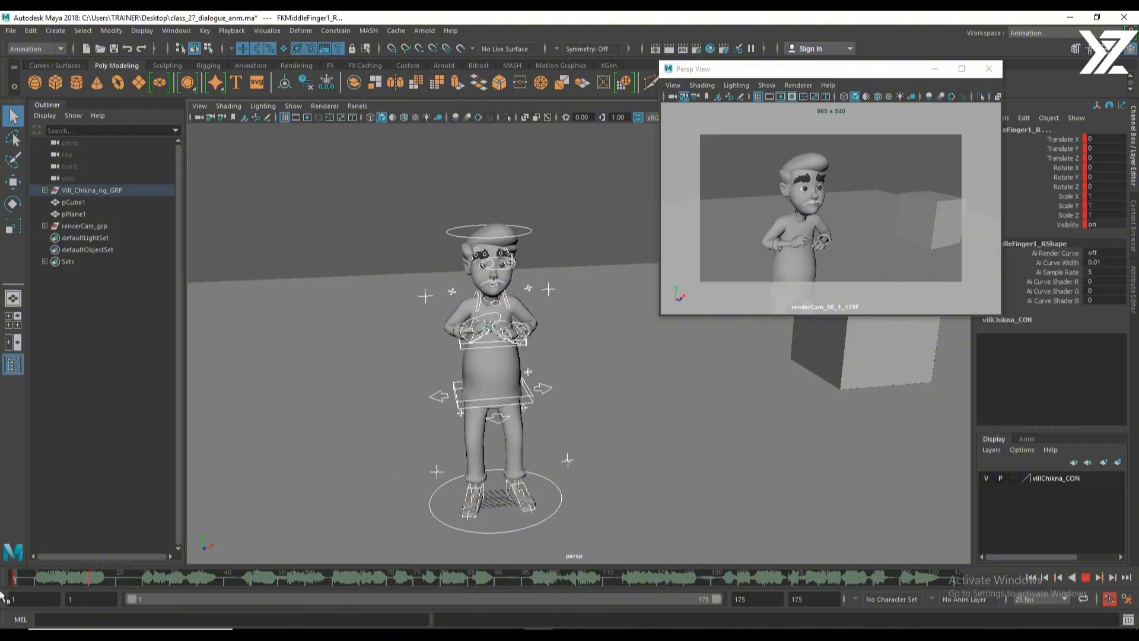
drag(90, 605, 91, 604)
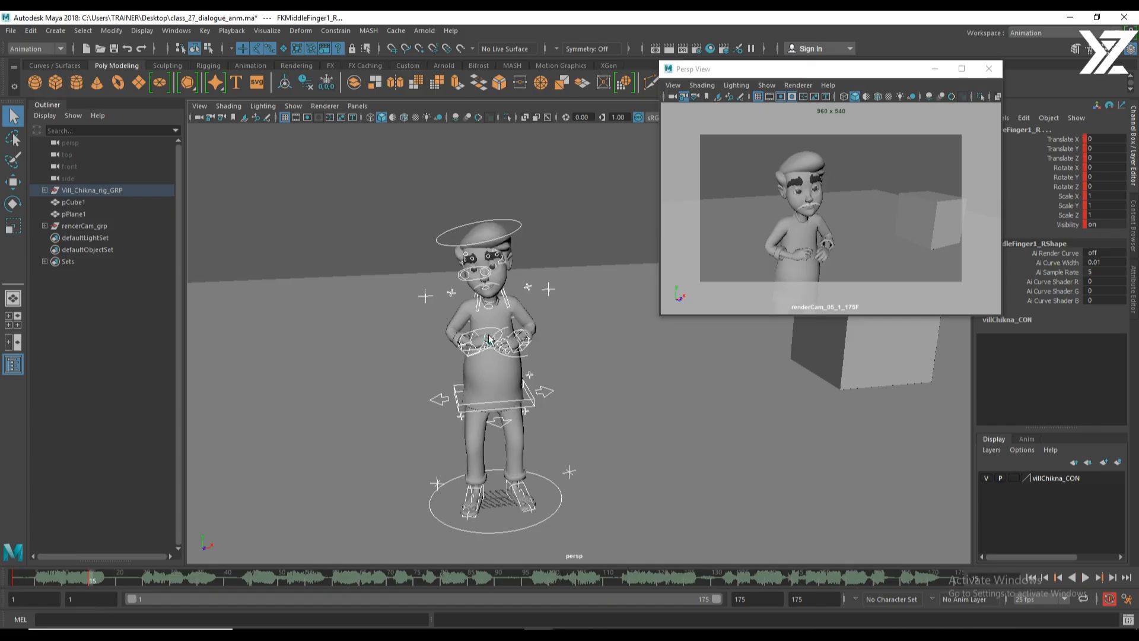
Move the eye control at frame 15 to about X 0.983, Y 1.409, Z -0.272 and key it.
scroll(474, 268, up, 2)
click(450, 256)
alt+drag(452, 258, 515, 272)
key(w)
drag(519, 224, 536, 203)
key(s)
Flip between the keys at frames 1 and 15 and play the section back to check the gaze change.
key(comma)
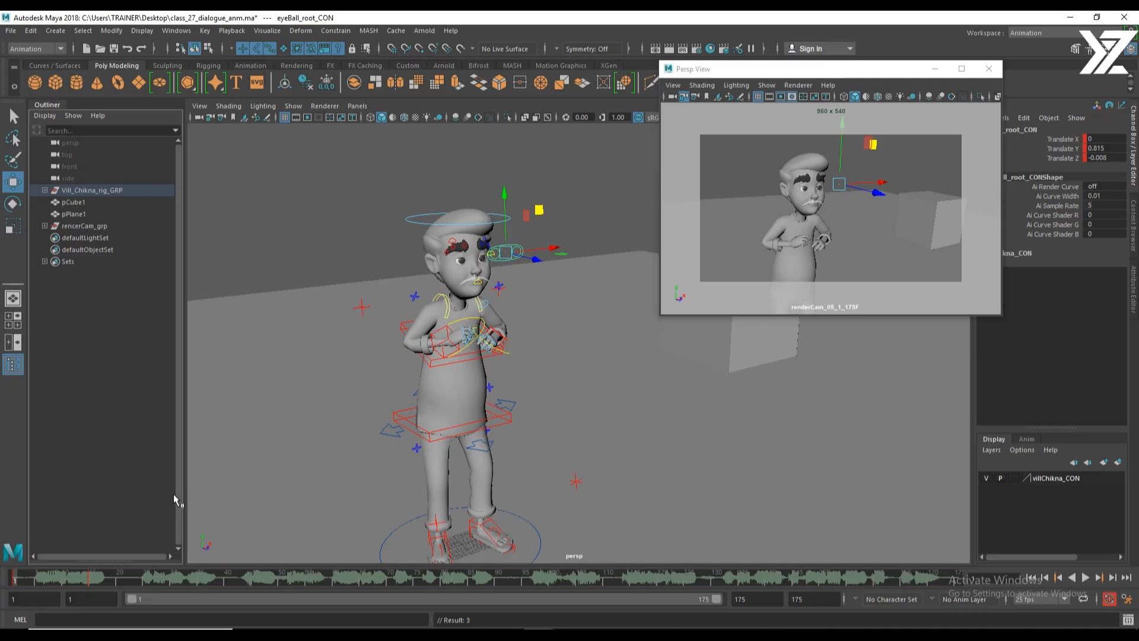
key(period)
key(comma)
key(period)
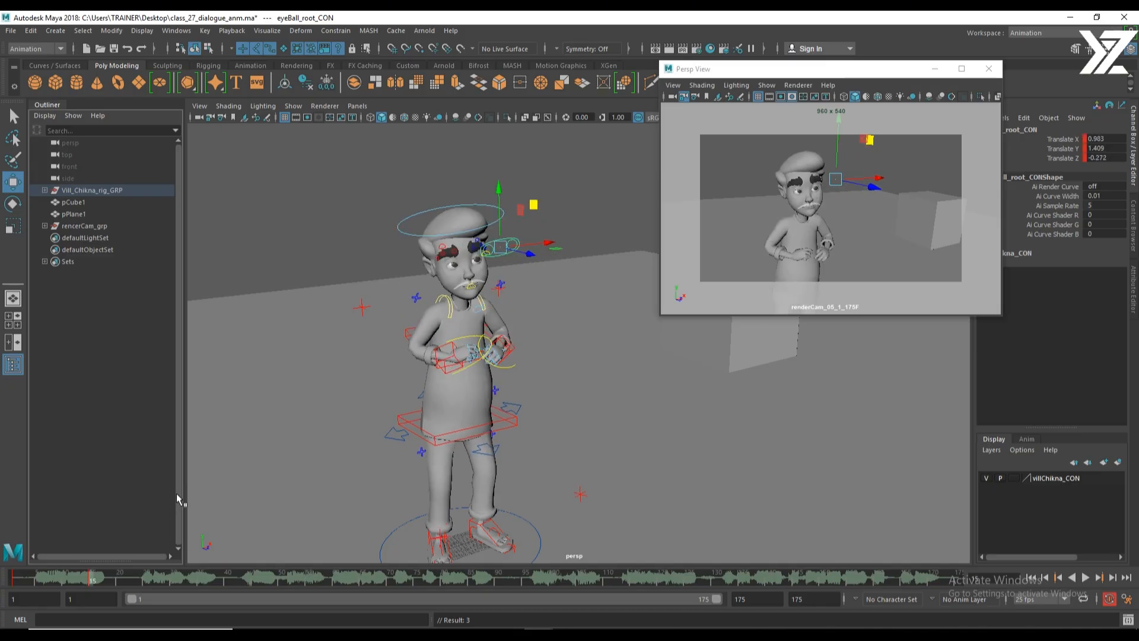
key(comma)
key(period)
drag(99, 575, 1, 583)
key(alt+v)
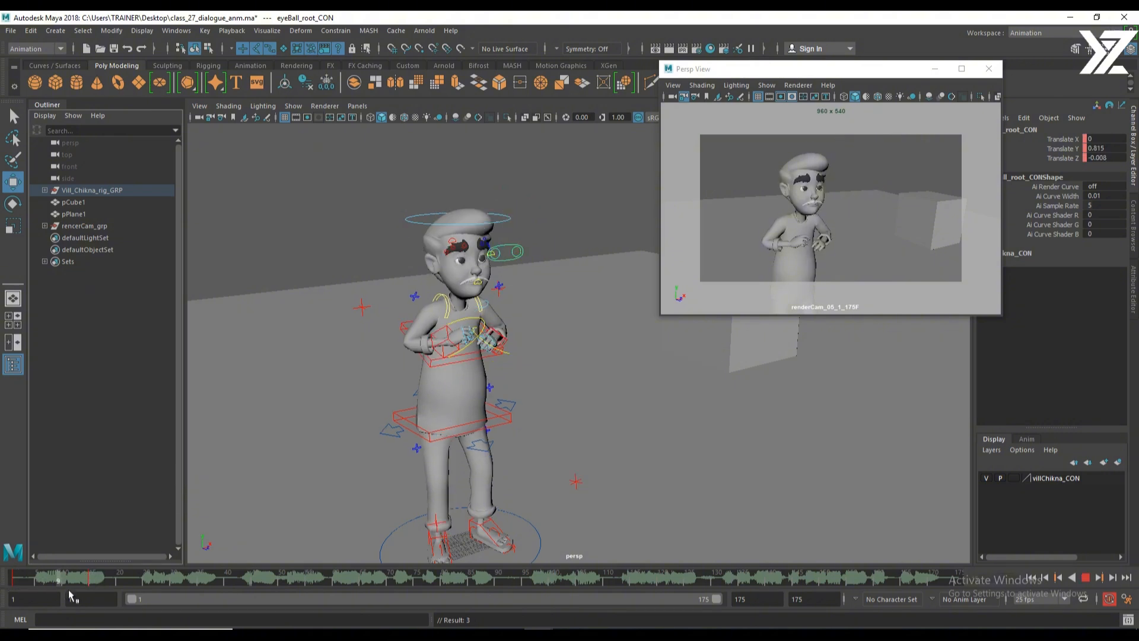
mouse_move(113, 595)
mouse_down()
mouse_move(12, 597)
mouse_move(90, 596)
mouse_up()
Rotate the head control at frame 15 to about X 4.762, Y -10.373, Z -2.219.
click(470, 231)
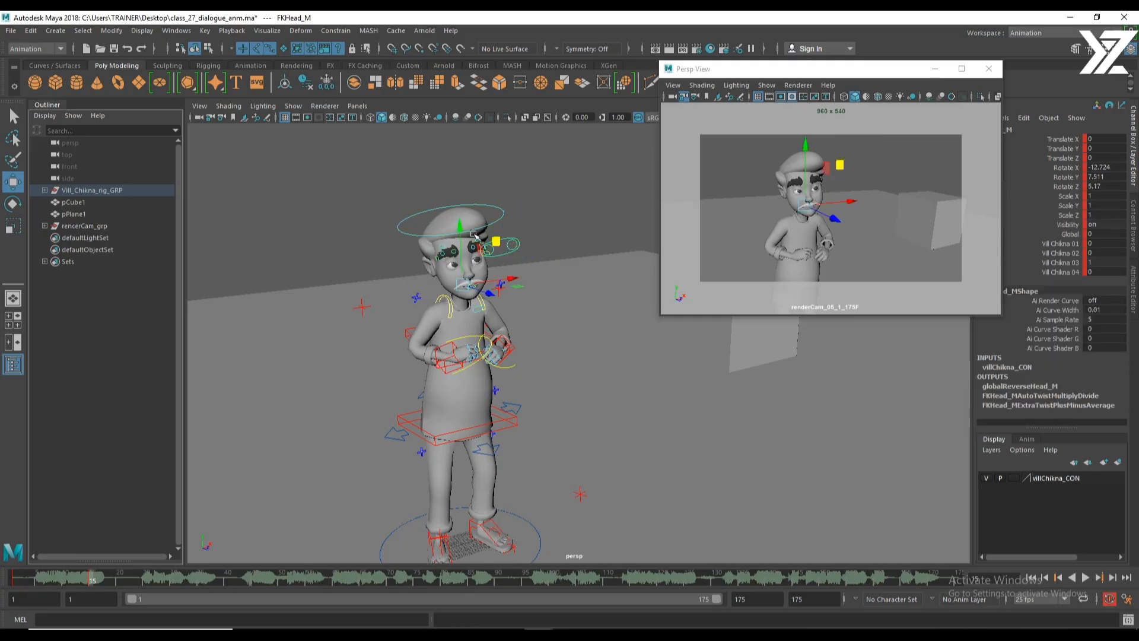
key(e)
drag(471, 263, 470, 256)
key(w)
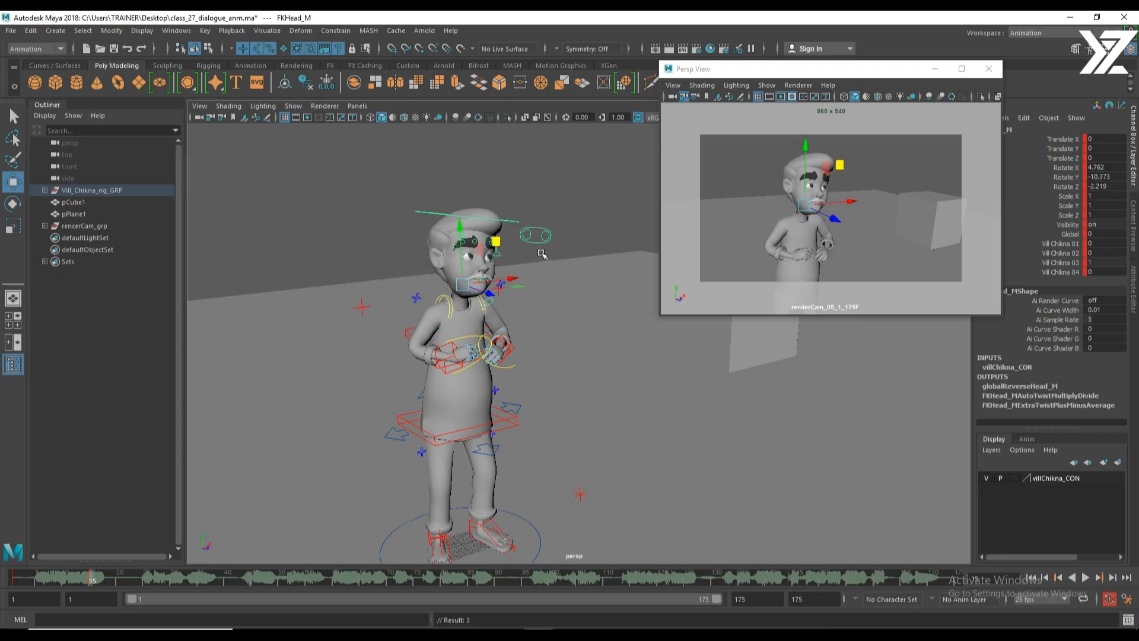
Shift the eye control at frame 15 to about X -0.058, Y 0.717, Z -0.395 to follow the turned head.
click(537, 238)
drag(586, 233, 568, 237)
drag(520, 202, 519, 214)
Flip repeatedly between the poses at frames 1 and 15 to compare the head turn and eye direction.
key(comma)
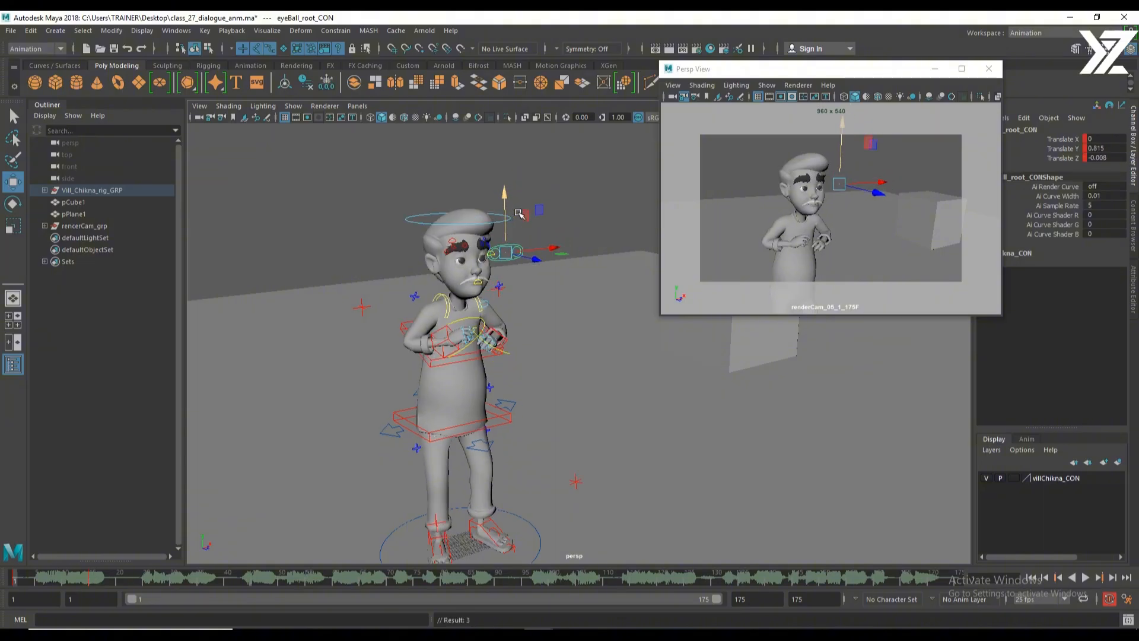
key(period)
key(comma)
key(period)
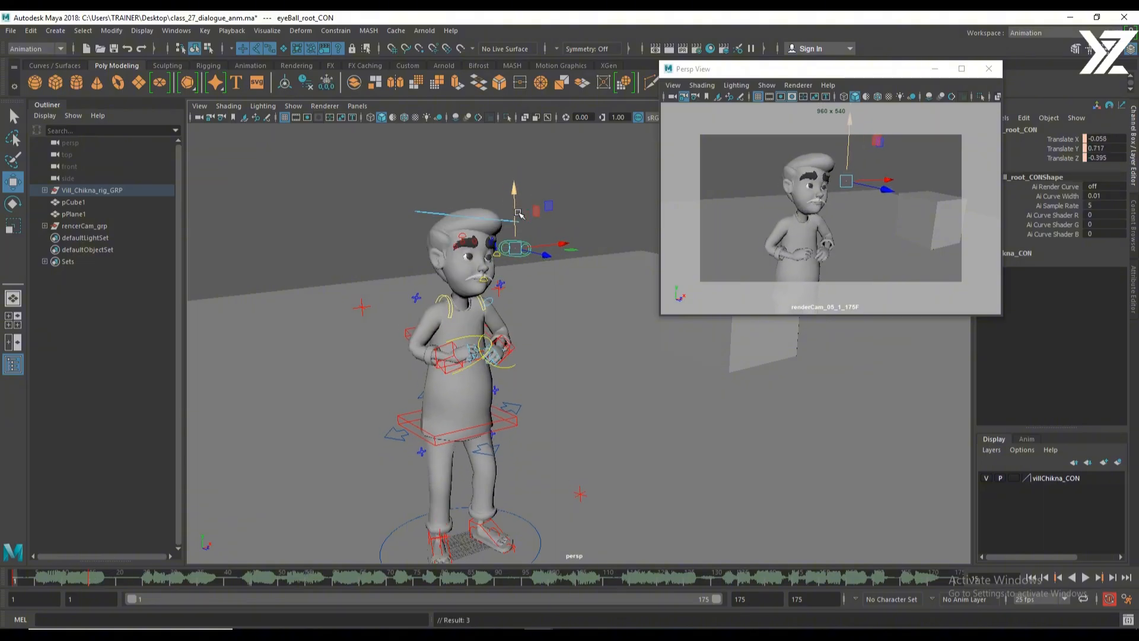
key(comma)
key(period)
key(comma)
key(period)
key(comma)
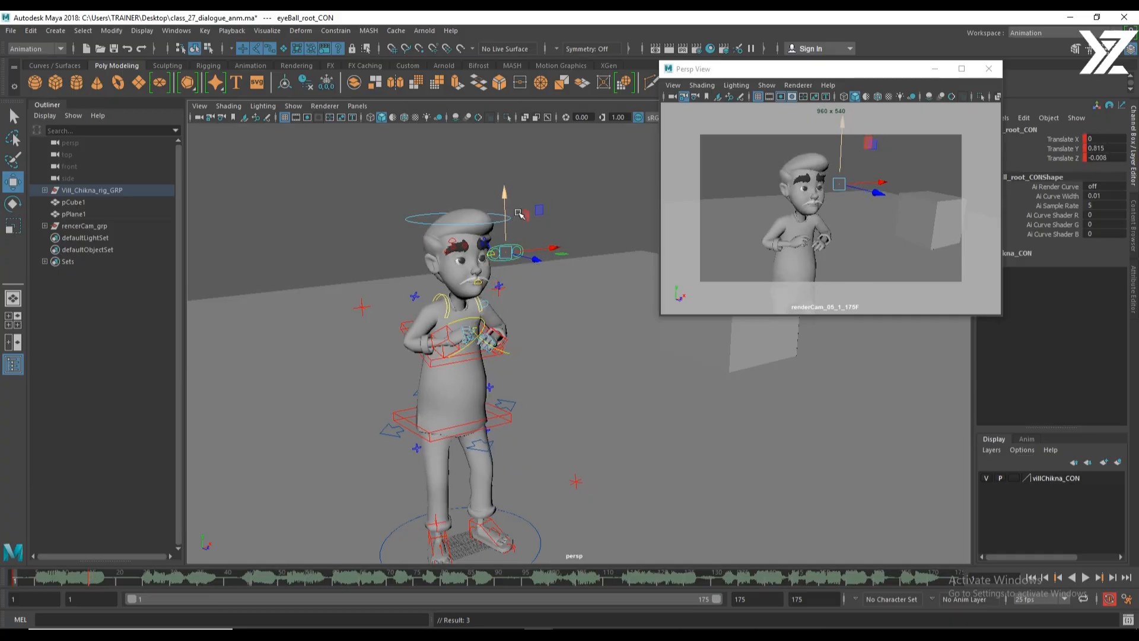
key(period)
key(comma)
key(period)
key(comma)
key(period)
key(comma)
key(period)
key(comma)
key(period)
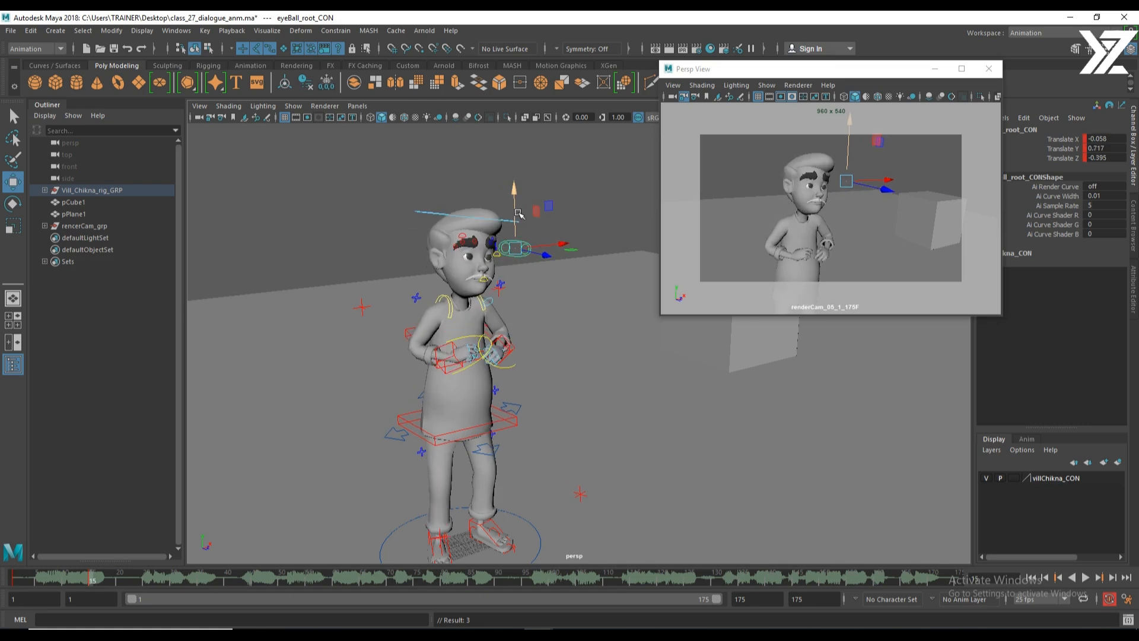
key(comma)
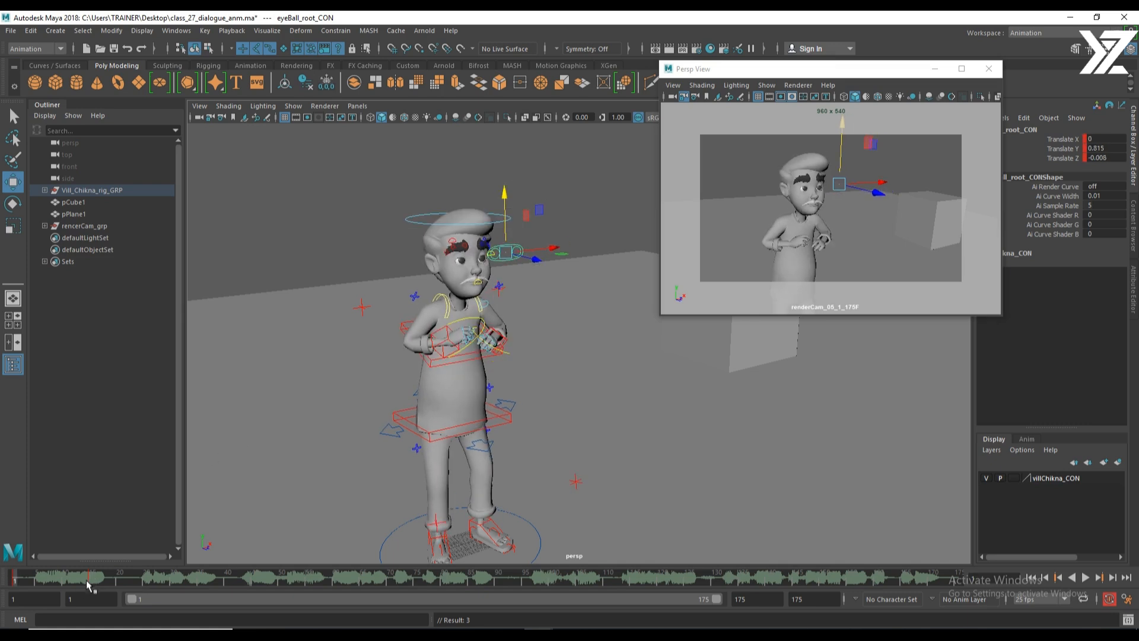
drag(87, 586, 94, 584)
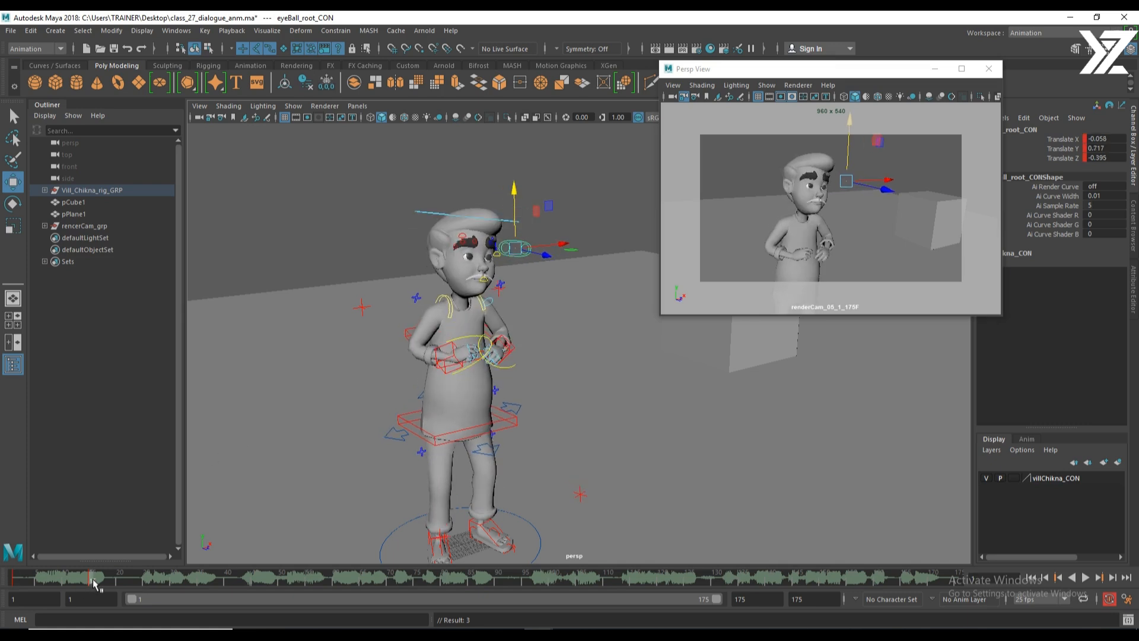
Key all the character's controls at frame 15, play on through the audio, and key them again at frame 35.
scroll(571, 286, down, 3)
drag(385, 197, 627, 565)
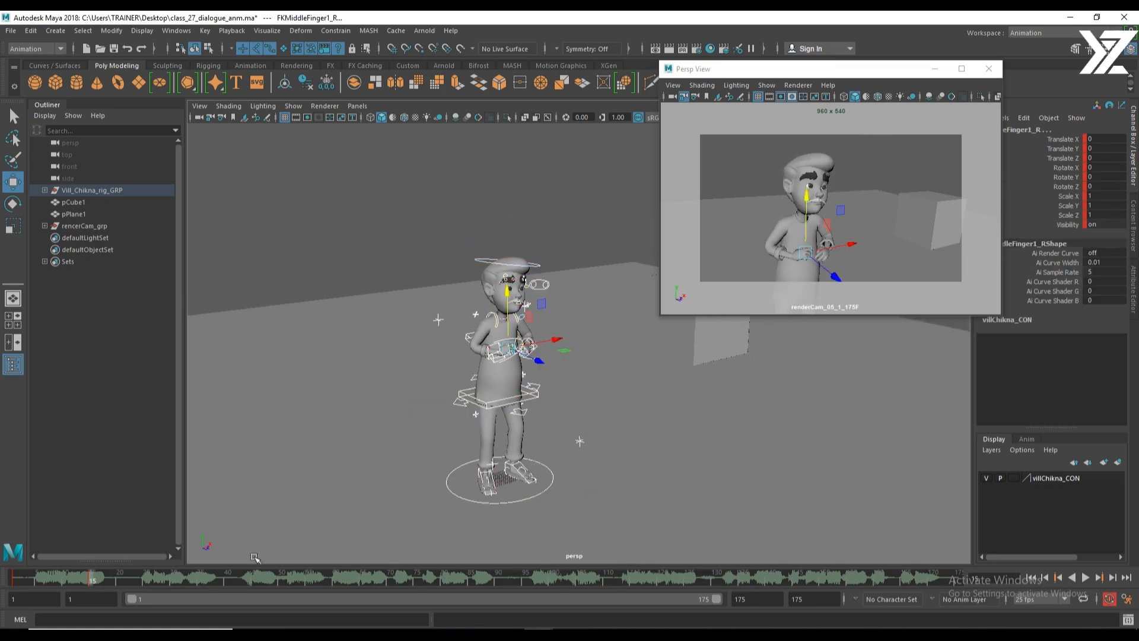
key(alt+v)
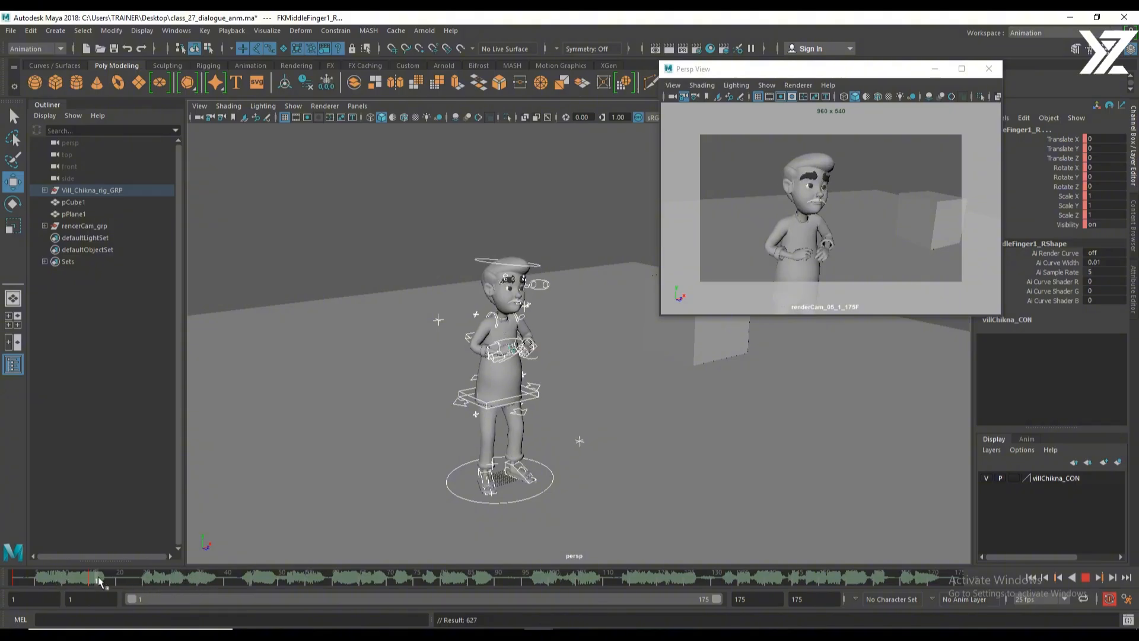
click(201, 576)
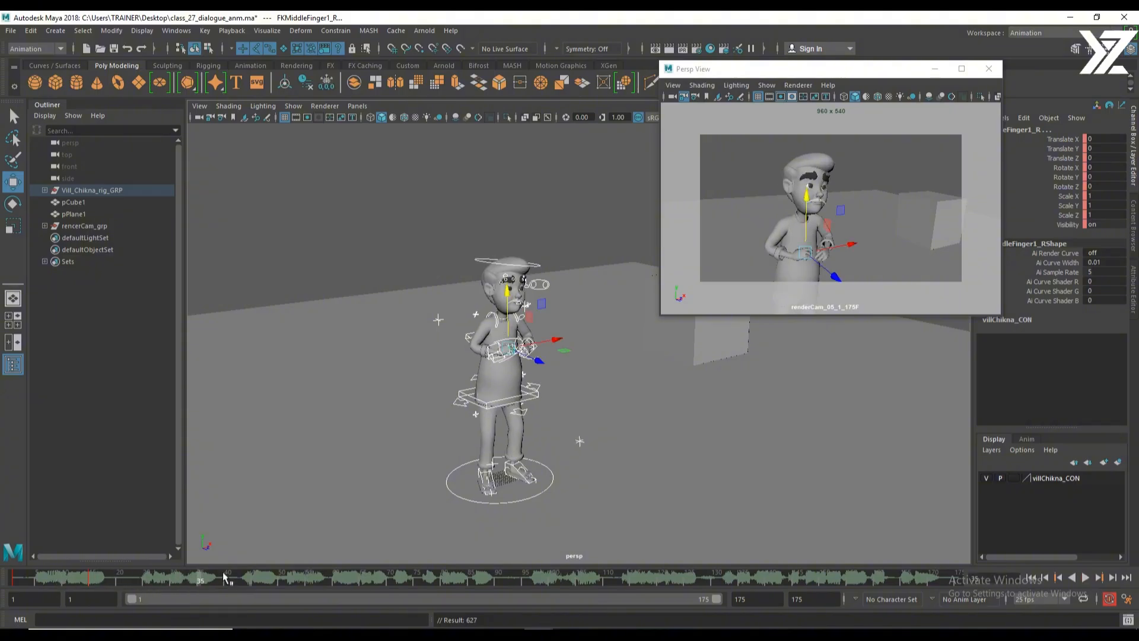
Raise the character's right hand in front of the chest with its IK arm control at frame 35.
scroll(537, 359, up, 5)
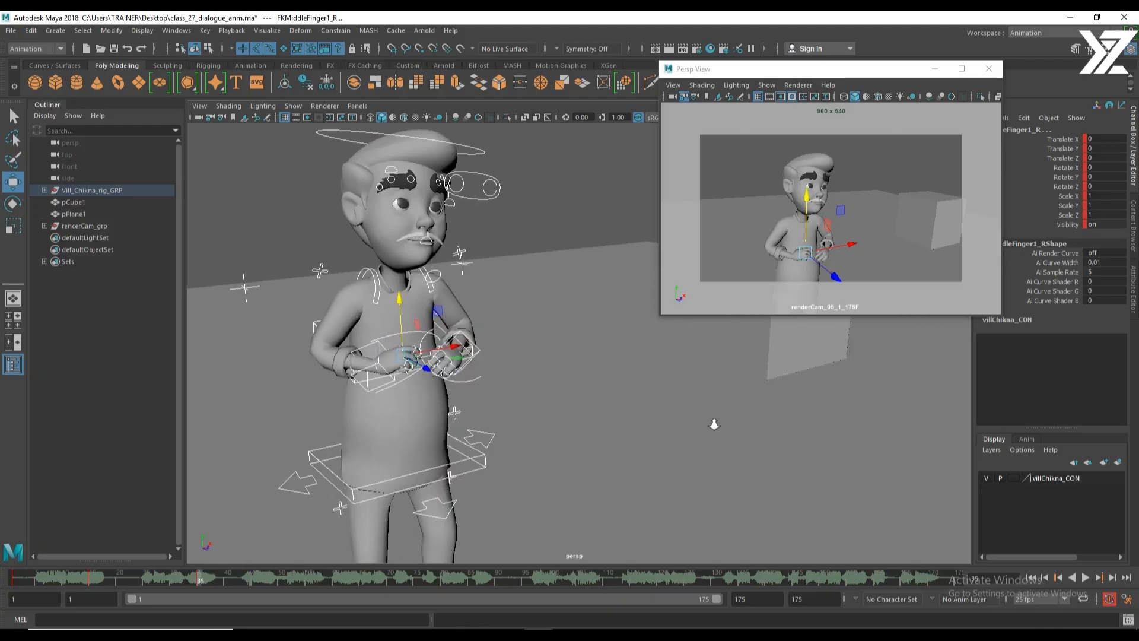
alt+drag(537, 359, 531, 415)
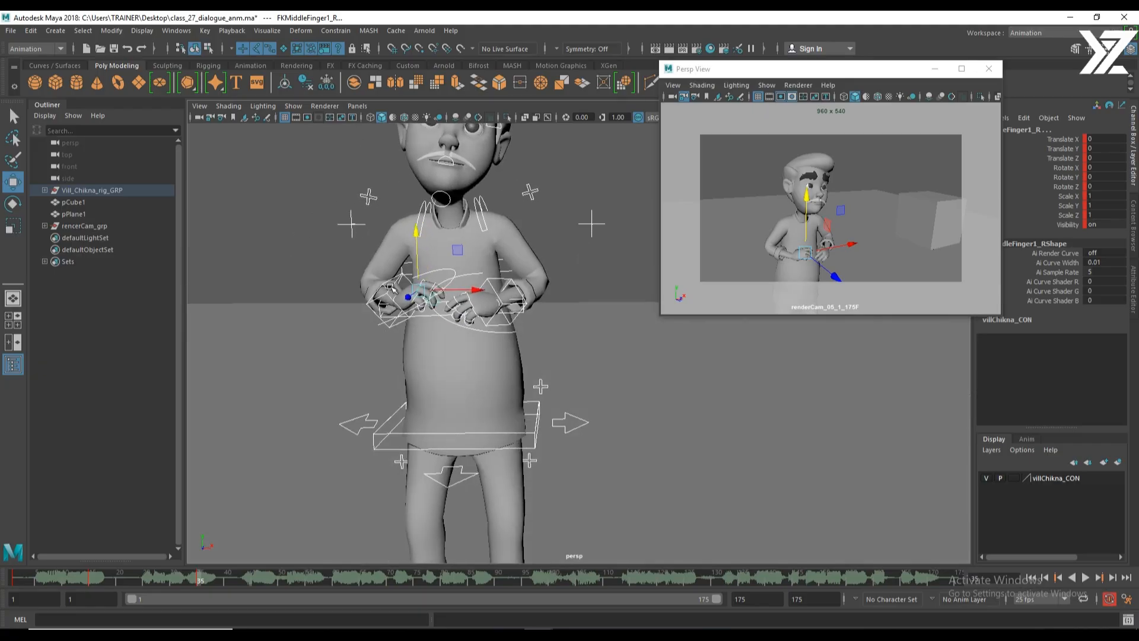
click(391, 287)
alt+drag(391, 288, 549, 419)
drag(438, 442, 460, 421)
key(e)
key(w)
Lower the right elbow's pole control to about X 0.552, Y -1.663, Z 3.011 and key its position.
click(357, 354)
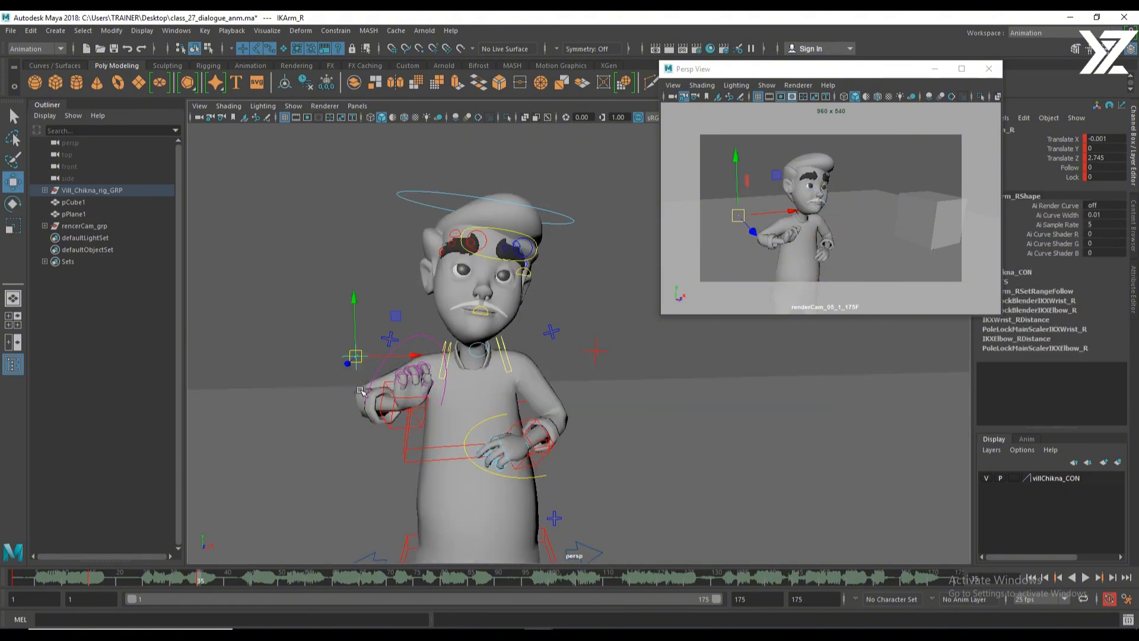
drag(357, 354, 374, 404)
key(shift+w)
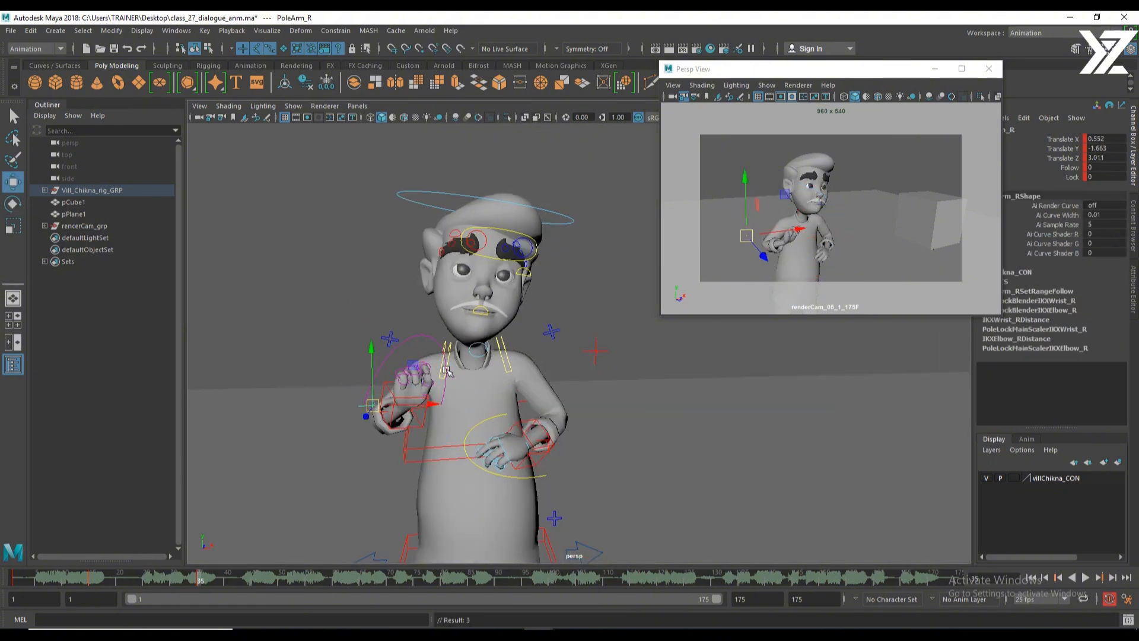
Rotate the right scapula control to about -23 in Y and adjust the raised right hand's rotation.
click(449, 346)
key(e)
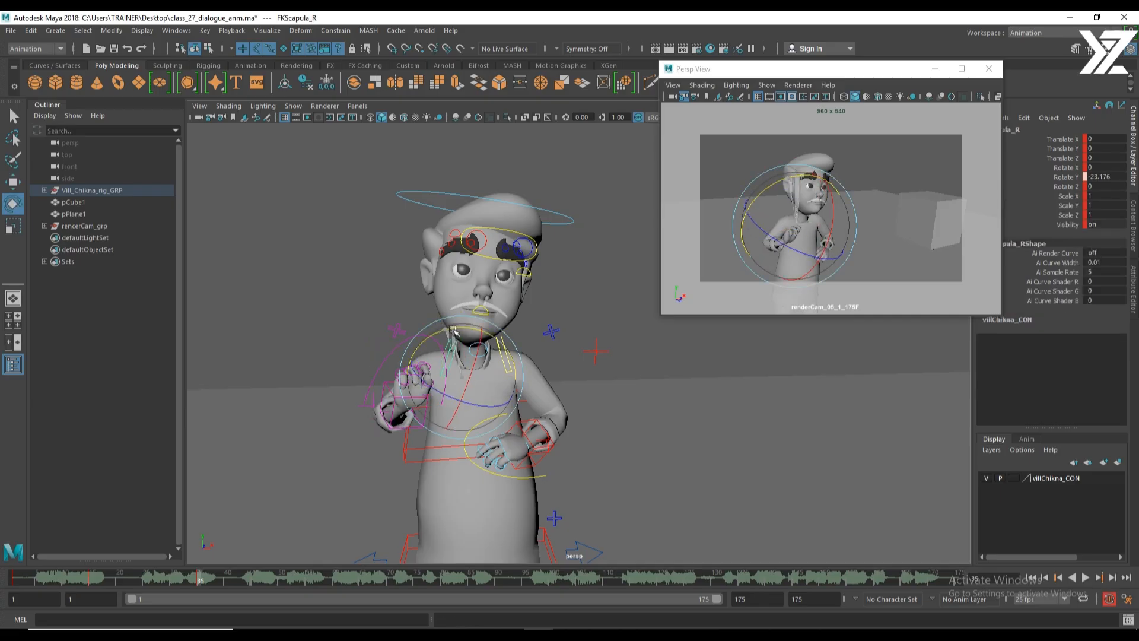
key(w)
click(396, 399)
alt+drag(395, 399, 587, 448)
key(e)
Open the right hand's fingers by setting Index Curl to 0.9, Middle Curl to 1.7, Ring Curl to 1.6 and Thumb Curl to 0.8.
click(541, 347)
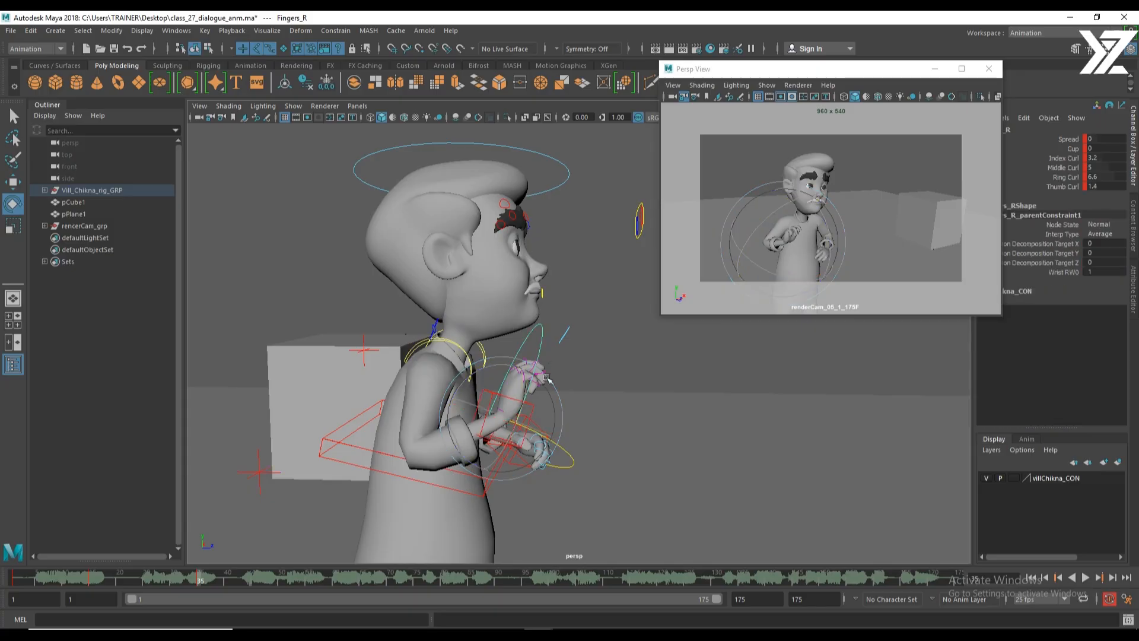
alt+drag(540, 350, 484, 355)
mouse_move(1110, 160)
middle_down()
mouse_move(1080, 160)
mouse_move(1107, 176)
middle_up()
click(1109, 167)
click(1113, 175)
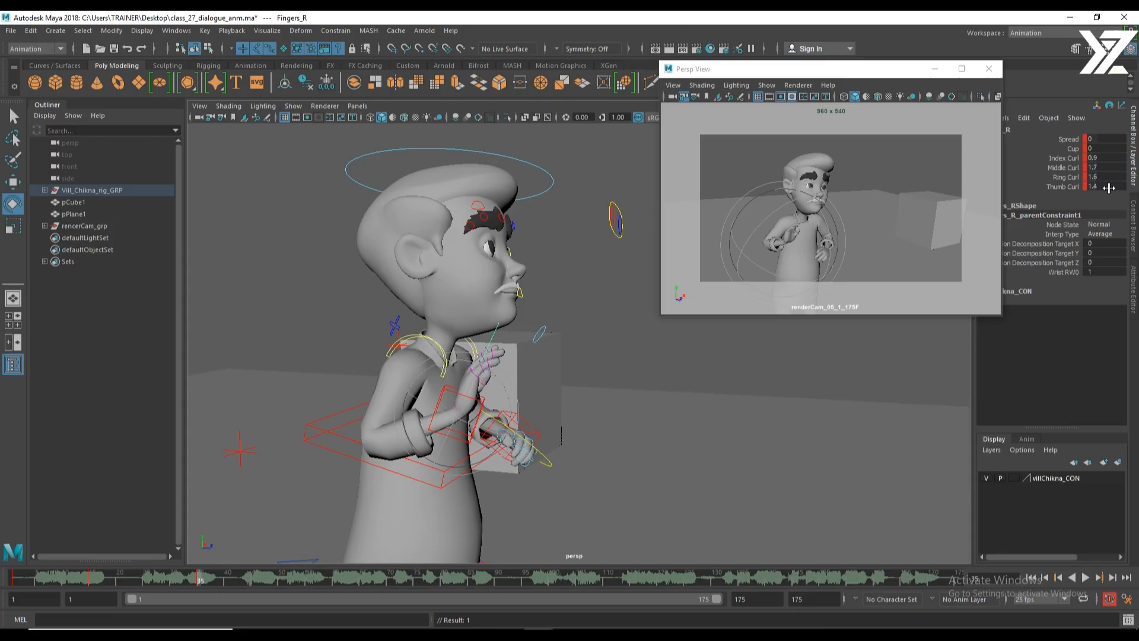
alt+drag(584, 502, 545, 497)
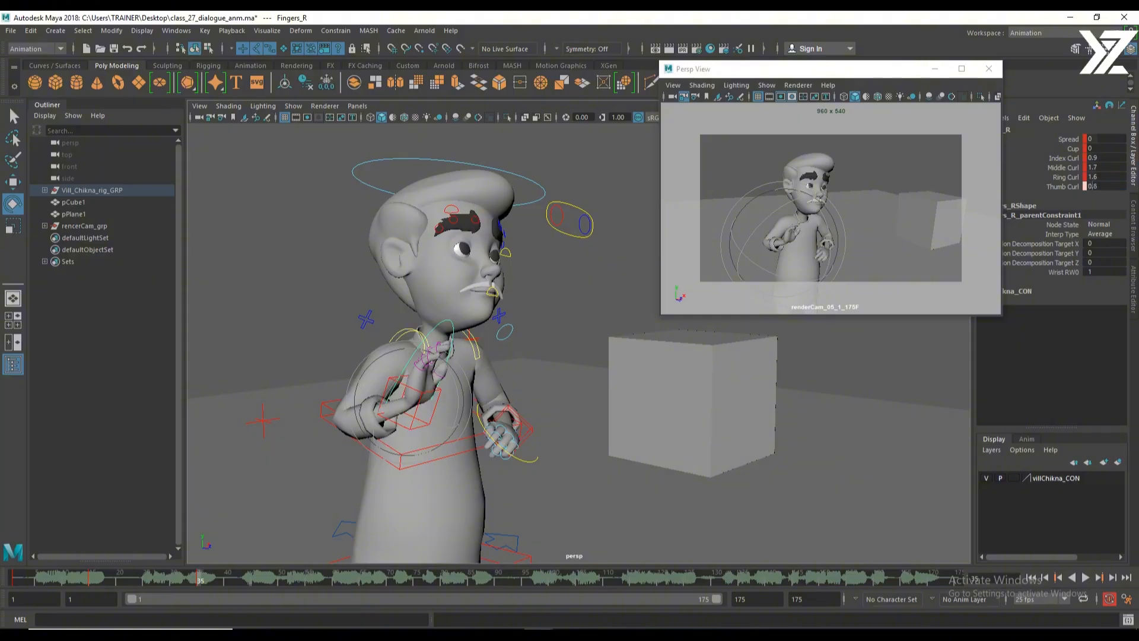
Move the right hand's IK control forward to about X 4.716, Y -0.03, Z 5.289 and key its position.
mouse_move(525, 461)
alt+mouse_down()
mouse_move(397, 461)
mouse_move(542, 450)
alt+mouse_up()
key(w)
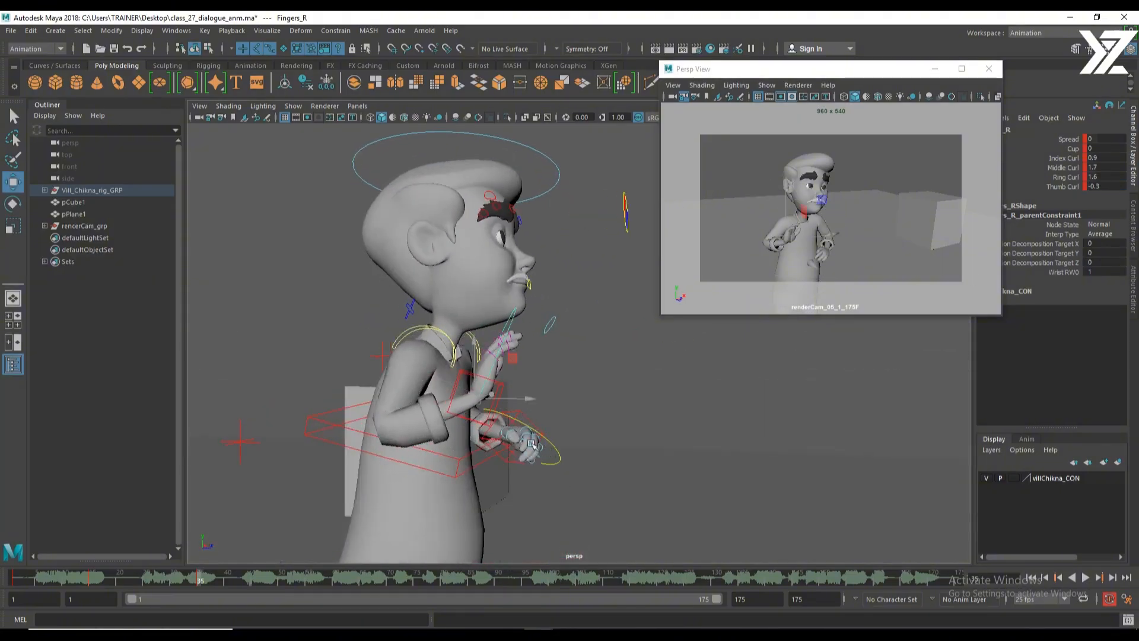
click(462, 380)
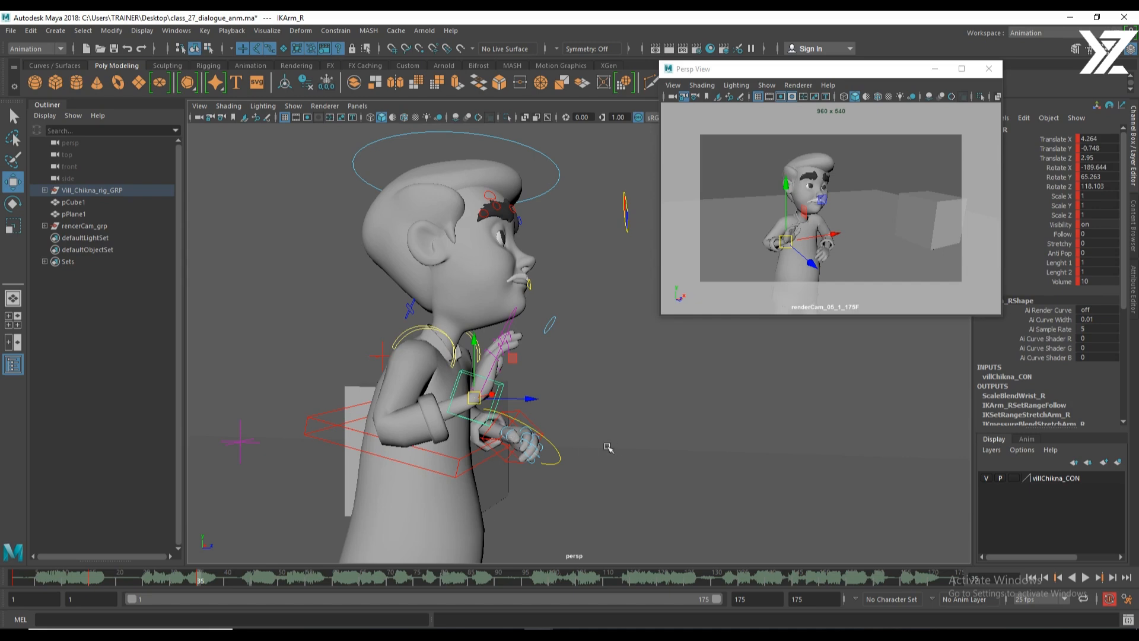
alt+middle_drag(608, 448, 524, 428)
alt+right_drag(524, 428, 470, 424)
alt+middle_drag(471, 425, 497, 390)
alt+drag(498, 389, 527, 414)
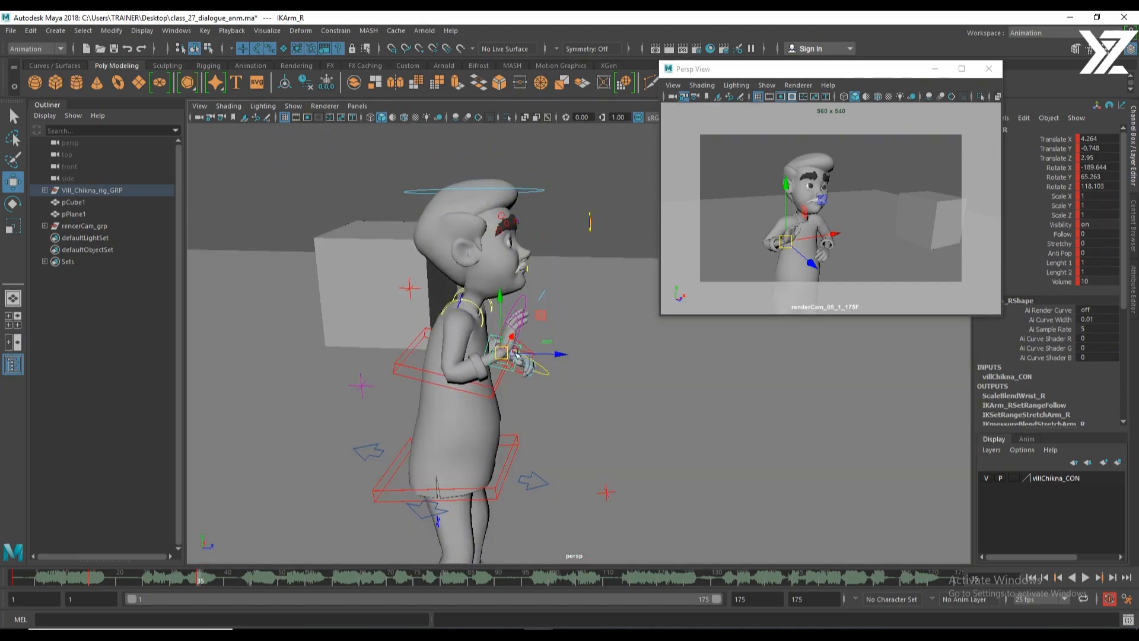
drag(516, 354, 570, 328)
key(shift+w)
Rotate the right hand's IK control to about 135 in Z.
key(e)
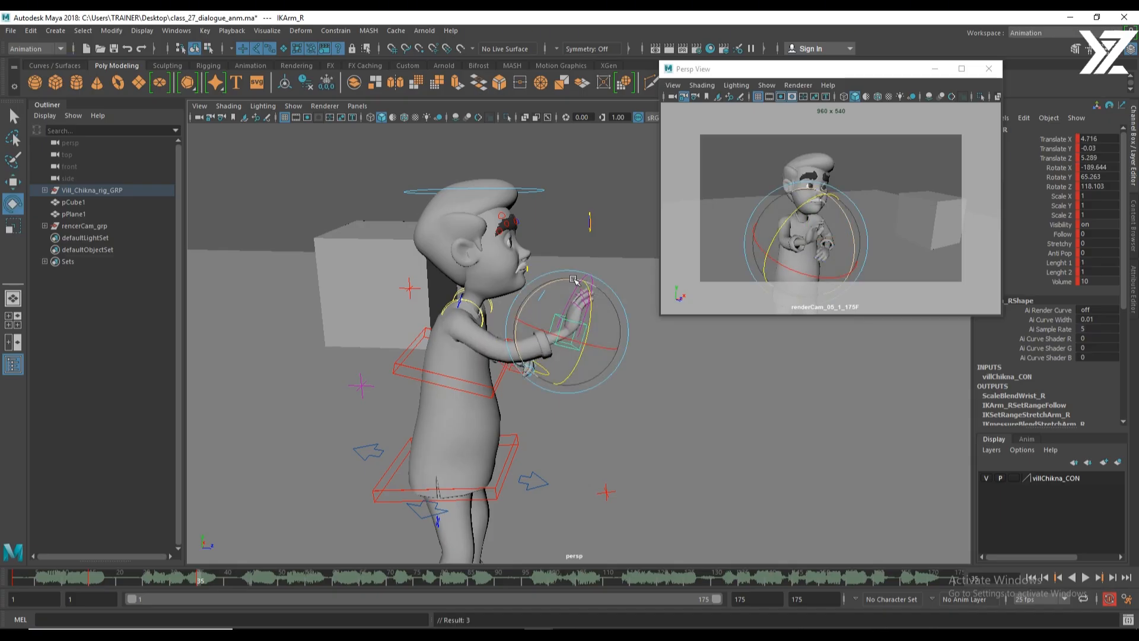
drag(574, 279, 493, 333)
click(843, 277)
key(w)
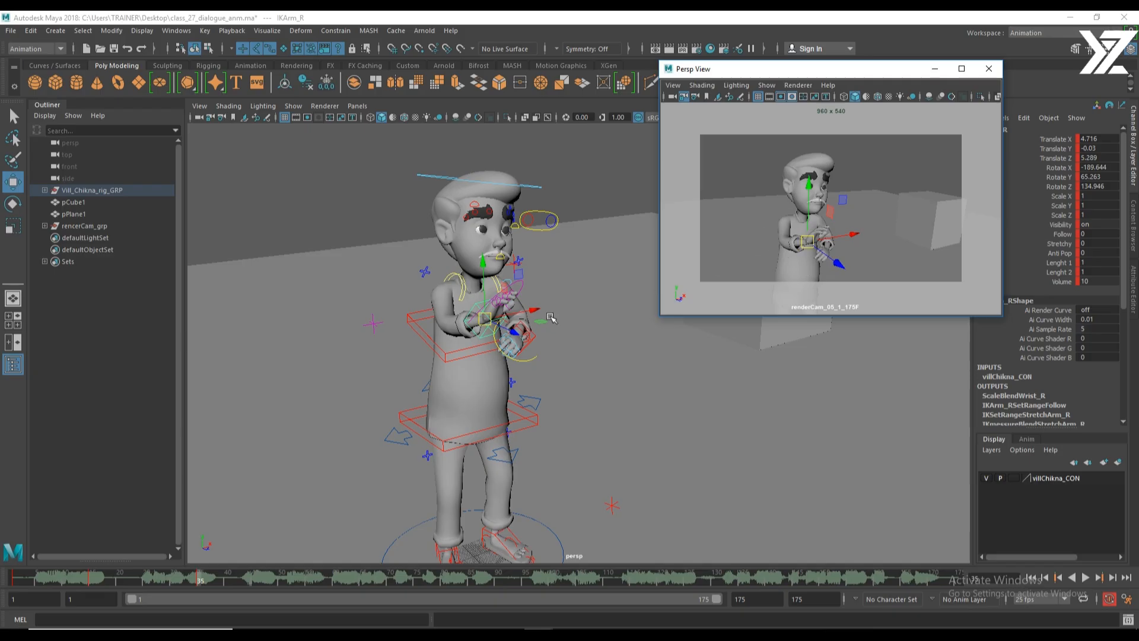
Pull the right hand back beside the body, turn its palm, and shift the right elbow's pole control to about X 2.448.
mouse_move(551, 317)
alt+mouse_down()
mouse_move(557, 335)
mouse_move(543, 340)
mouse_move(499, 305)
mouse_move(474, 306)
mouse_move(544, 328)
alt+mouse_up()
drag(577, 362, 493, 346)
key(e)
drag(445, 302, 481, 347)
key(w)
alt+drag(474, 304, 444, 315)
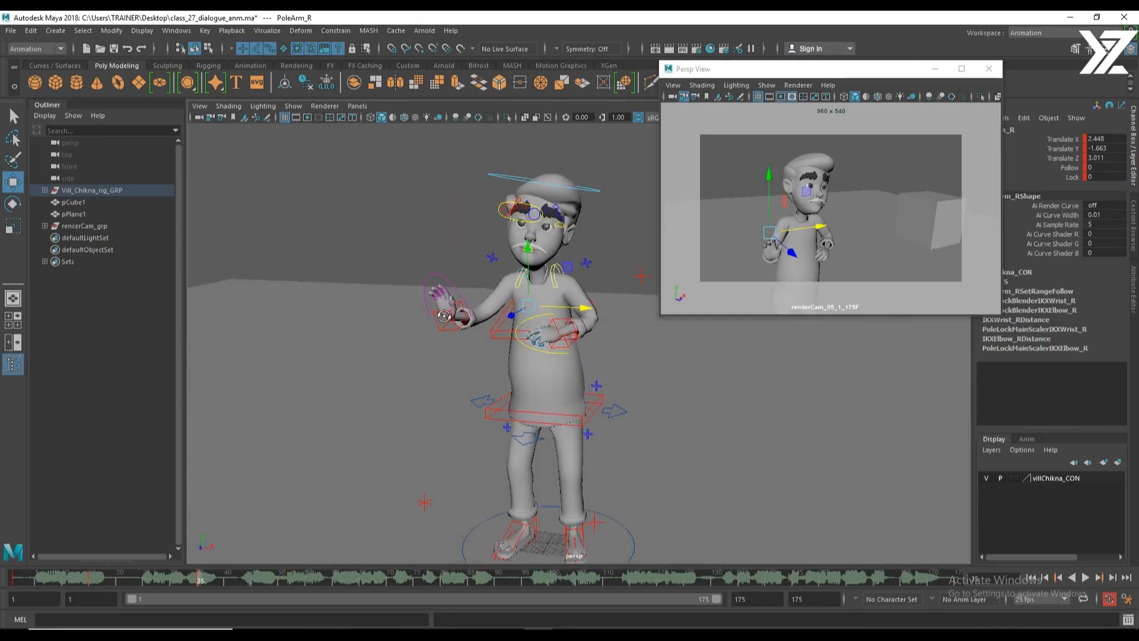
Bring the right hand inward to about X 3.836 and rotate it to about -232, 77, 155.
click(450, 320)
alt+drag(534, 330, 474, 333)
drag(523, 282, 710, 347)
alt+middle_drag(547, 375, 594, 384)
scroll(521, 376, up, 2)
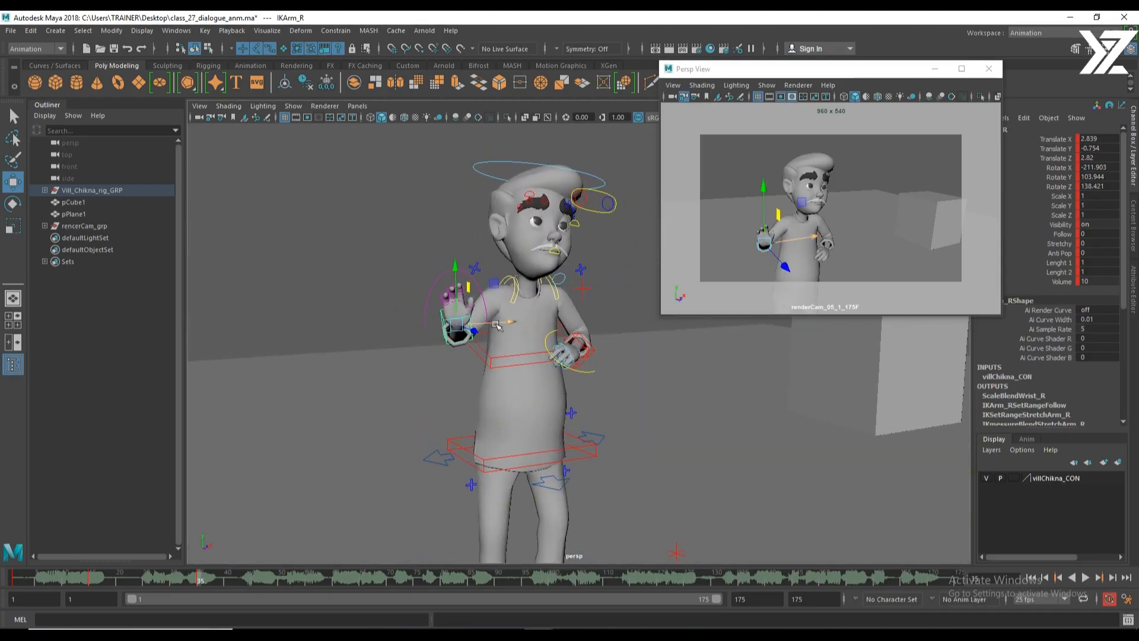
drag(497, 325, 477, 277)
key(e)
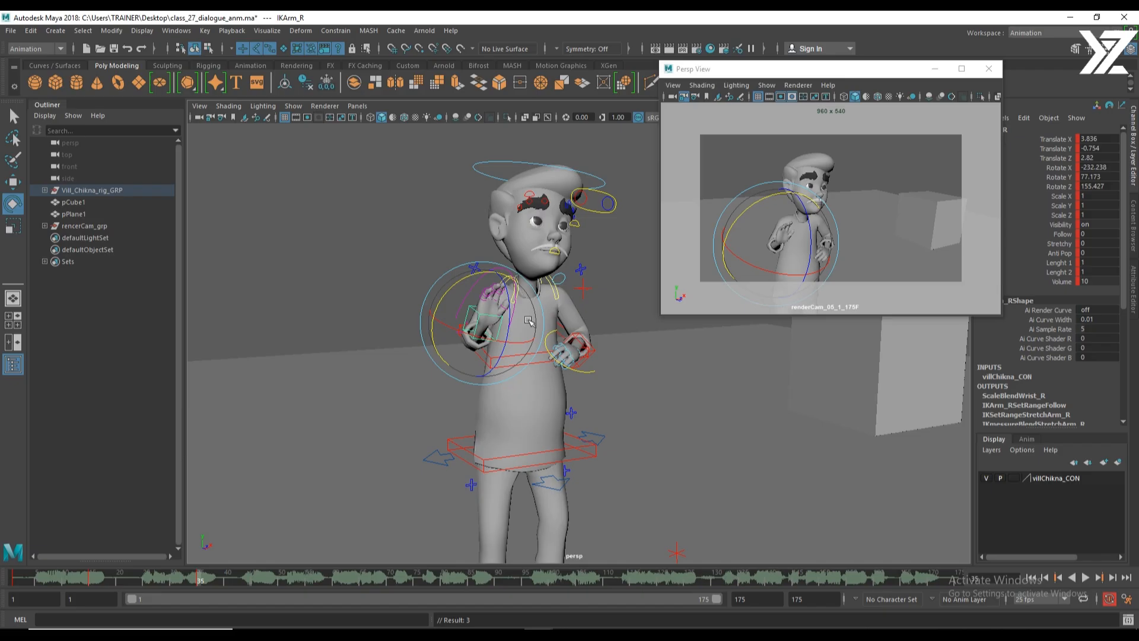
Lower the right hand to about Y -0.982 and move the right elbow's pole control to about X 1.238.
alt+drag(507, 371, 515, 374)
alt+right_drag(515, 373, 543, 356)
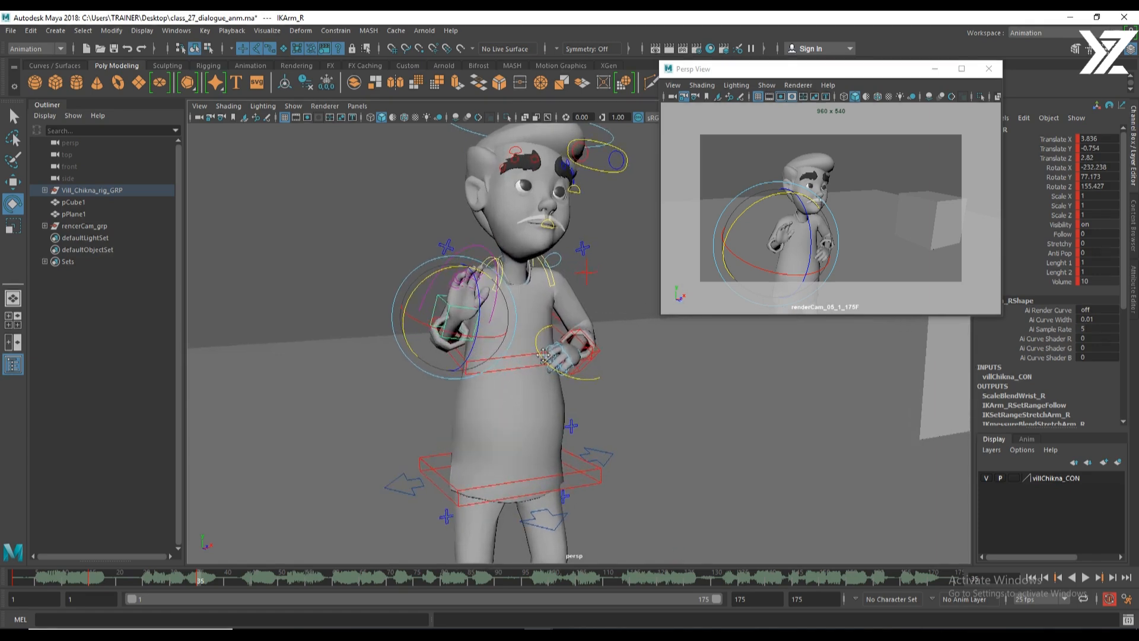
alt+drag(543, 355, 605, 365)
key(w)
drag(469, 315, 400, 356)
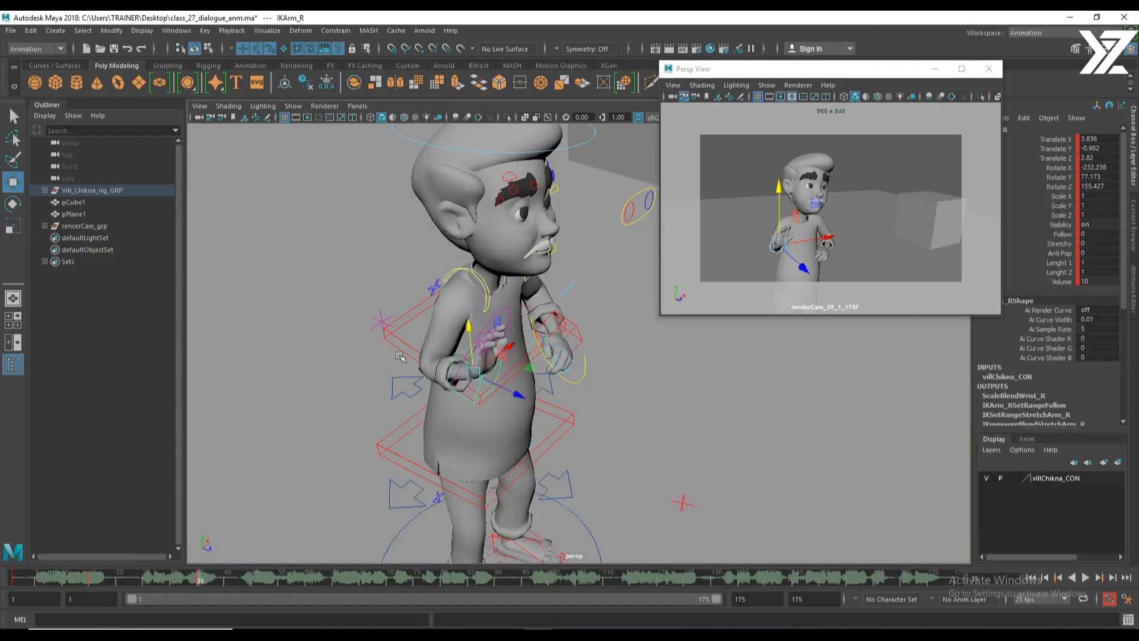
click(380, 314)
drag(380, 314, 543, 334)
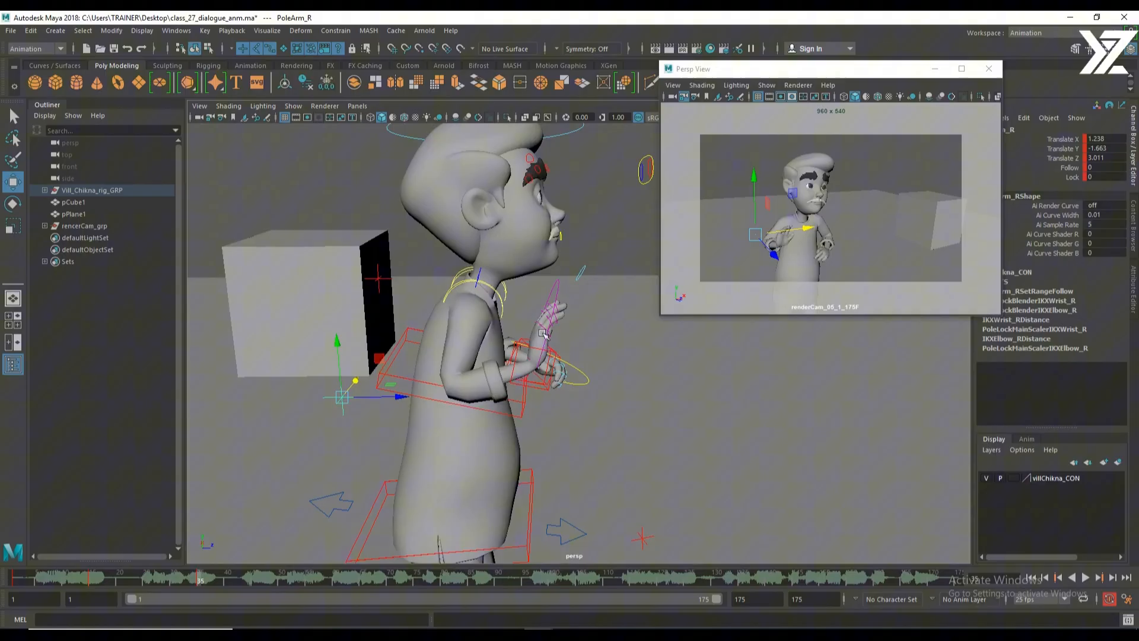
Bend the right wrist forward by rotating its IK control to about 206 in Z.
click(561, 291)
key(e)
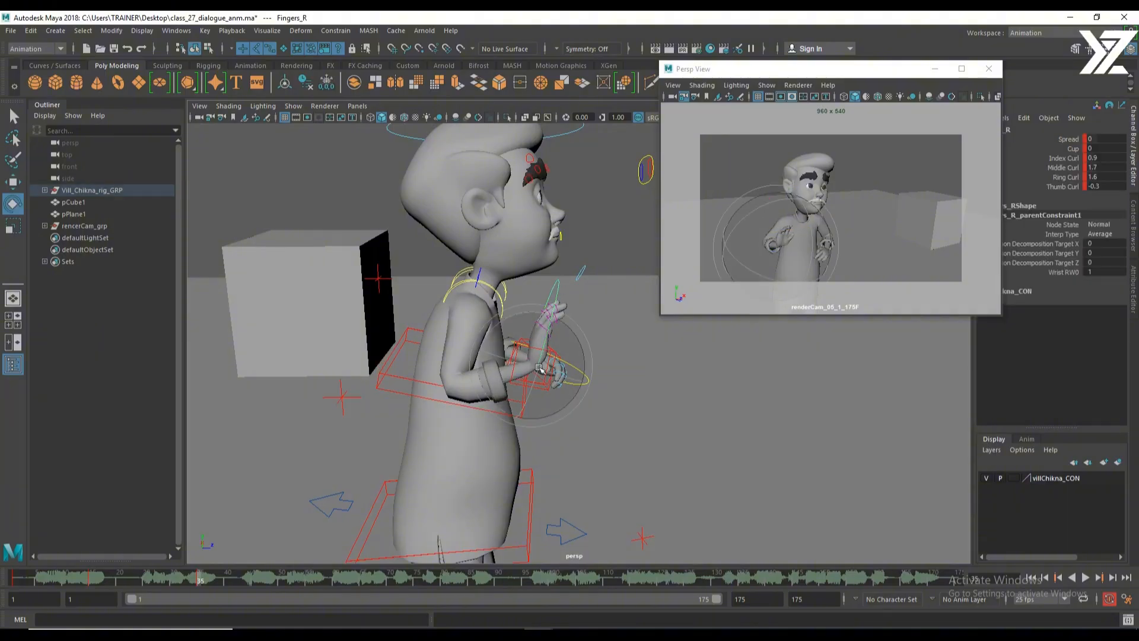
click(553, 315)
drag(554, 315, 584, 351)
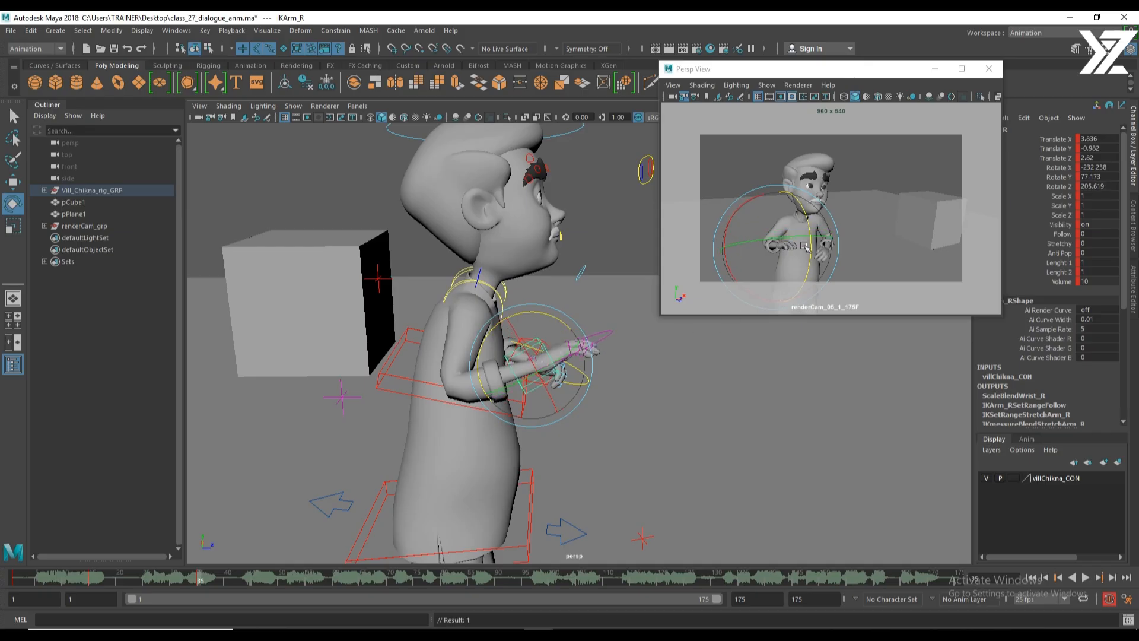
key(w)
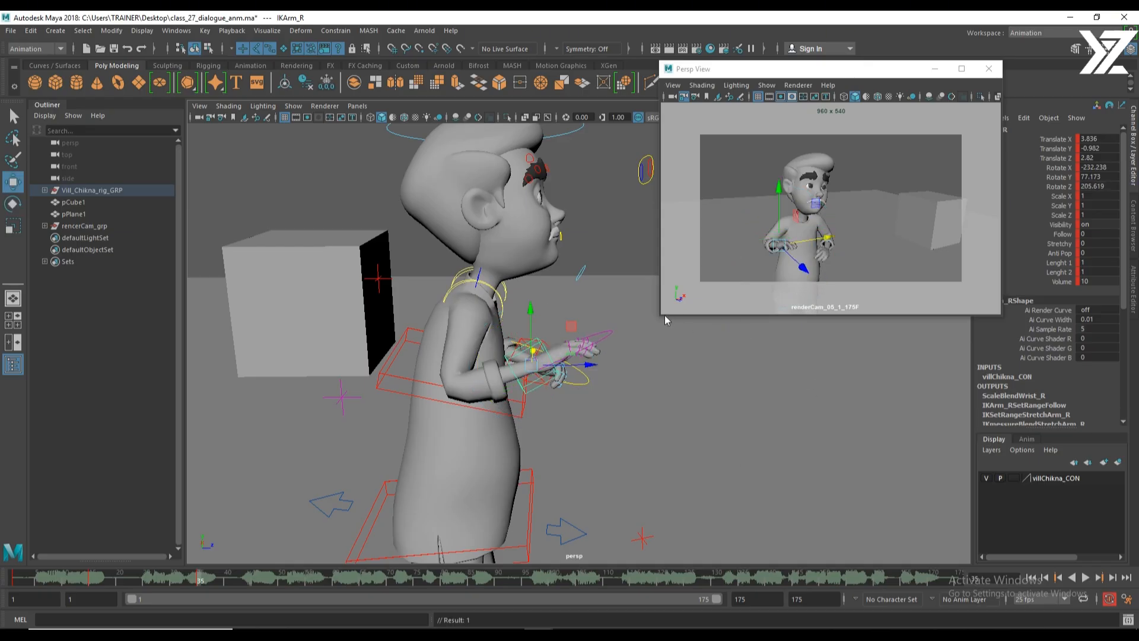
Enlarge the render camera's view window and tilt the right hand partly back upward.
drag(660, 318, 606, 493)
drag(753, 71, 858, 57)
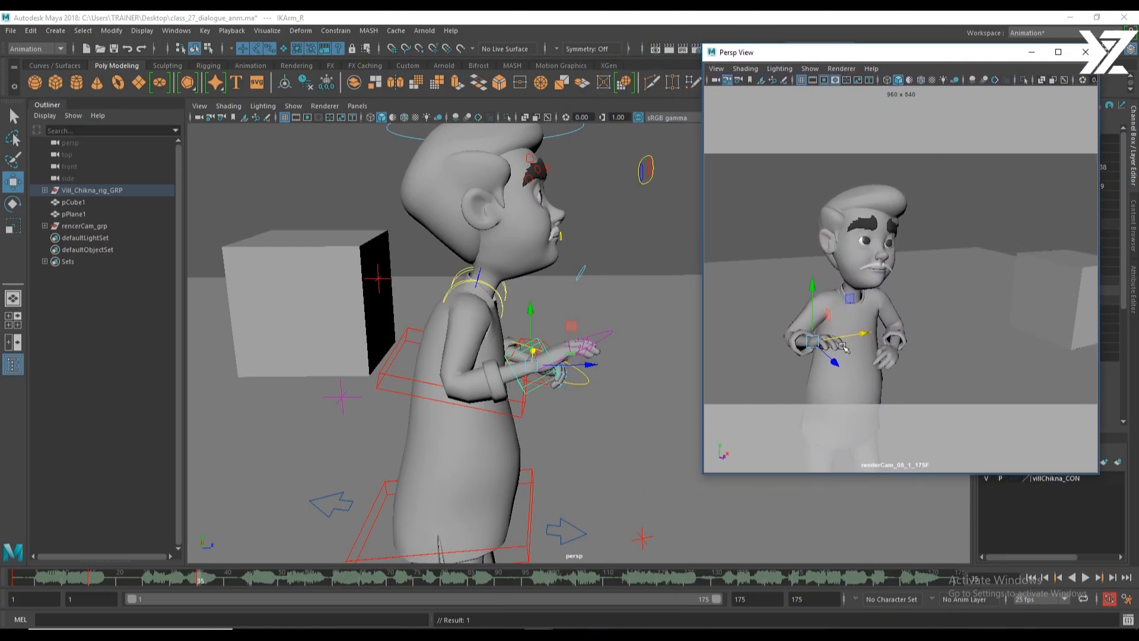
key(e)
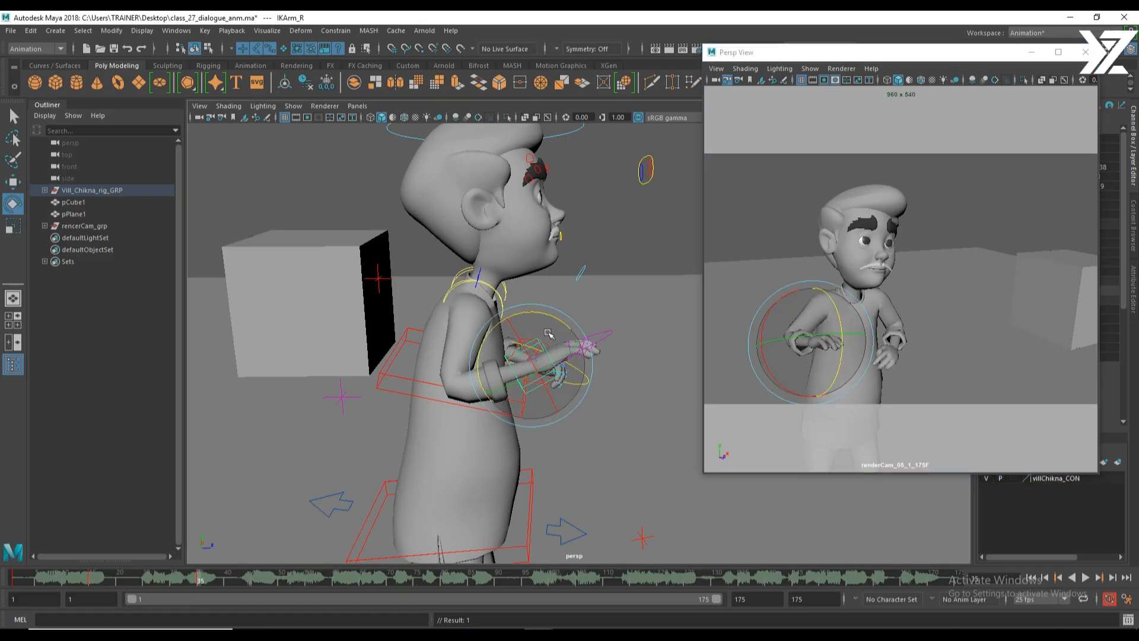
drag(577, 343, 568, 369)
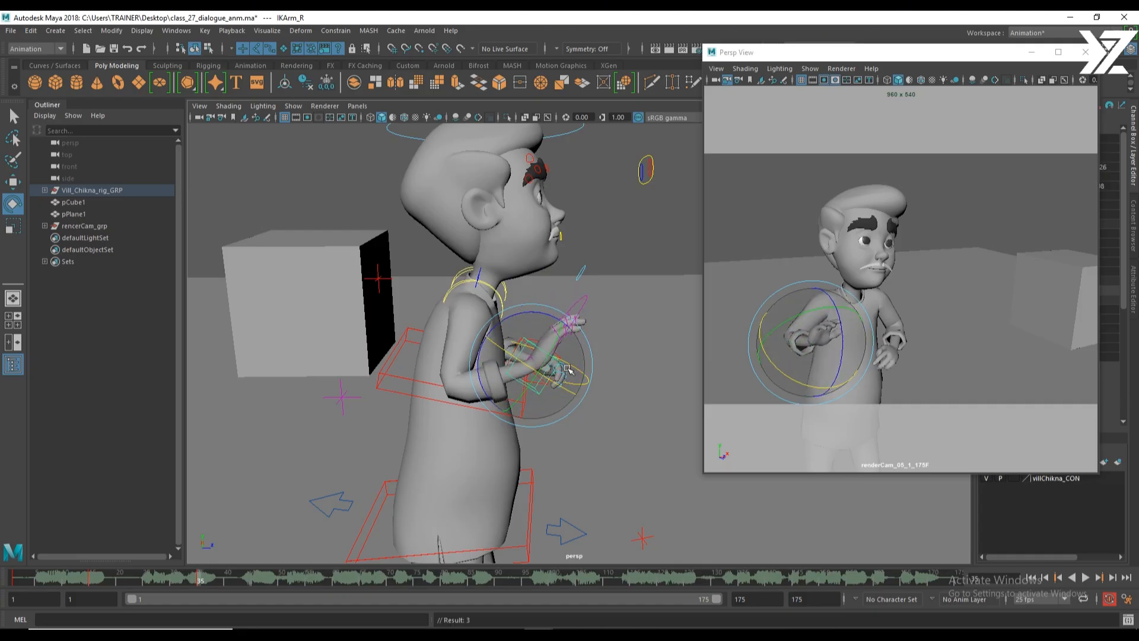
key(w)
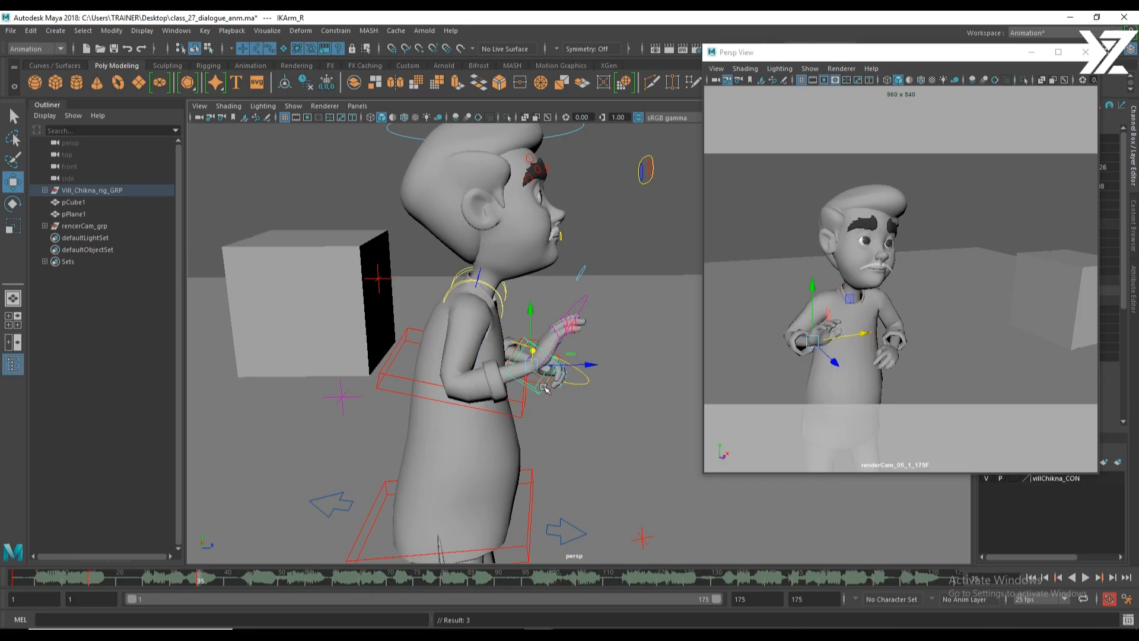
Reposition the left hand beside the torso with its IK arm control and rotate it so the fingers point downward.
alt+drag(560, 373, 482, 356)
click(521, 343)
middle_drag(482, 356, 477, 359)
drag(469, 372, 440, 348)
key(e)
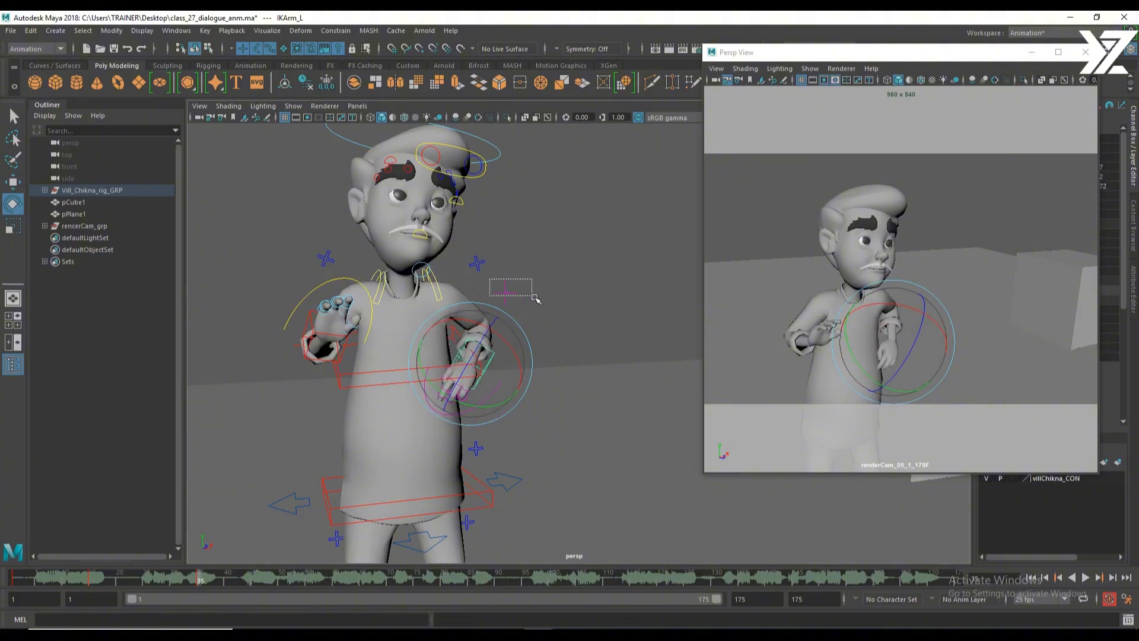
Adjust the left elbow's pole control and rotate the left scapula control slightly.
click(485, 325)
key(w)
drag(491, 322, 493, 320)
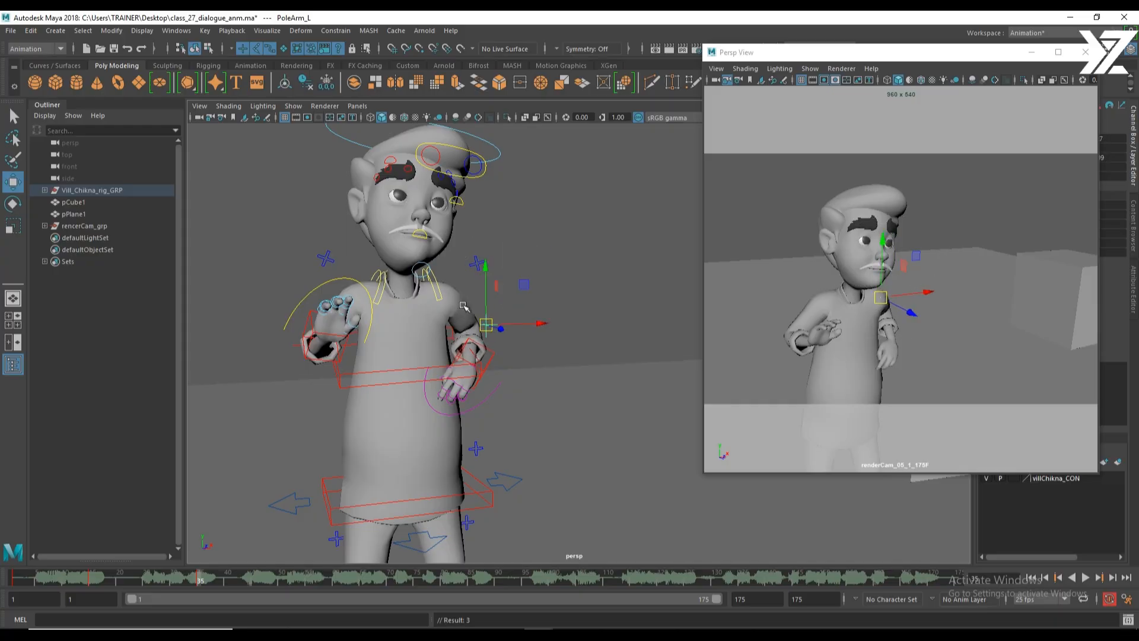
click(442, 294)
key(e)
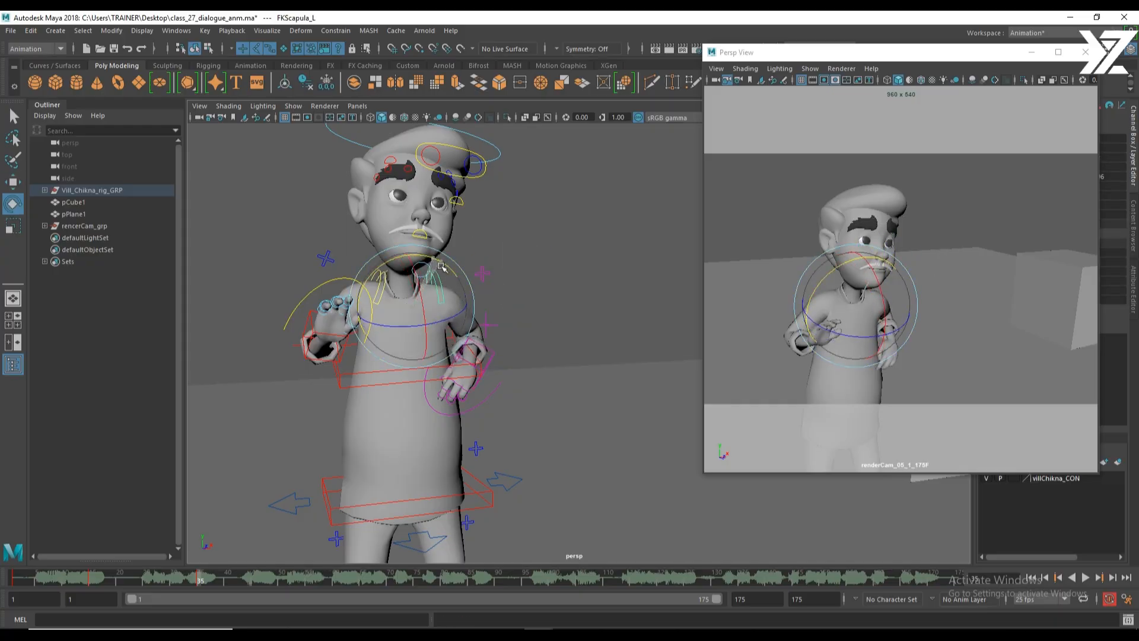
drag(442, 266, 444, 267)
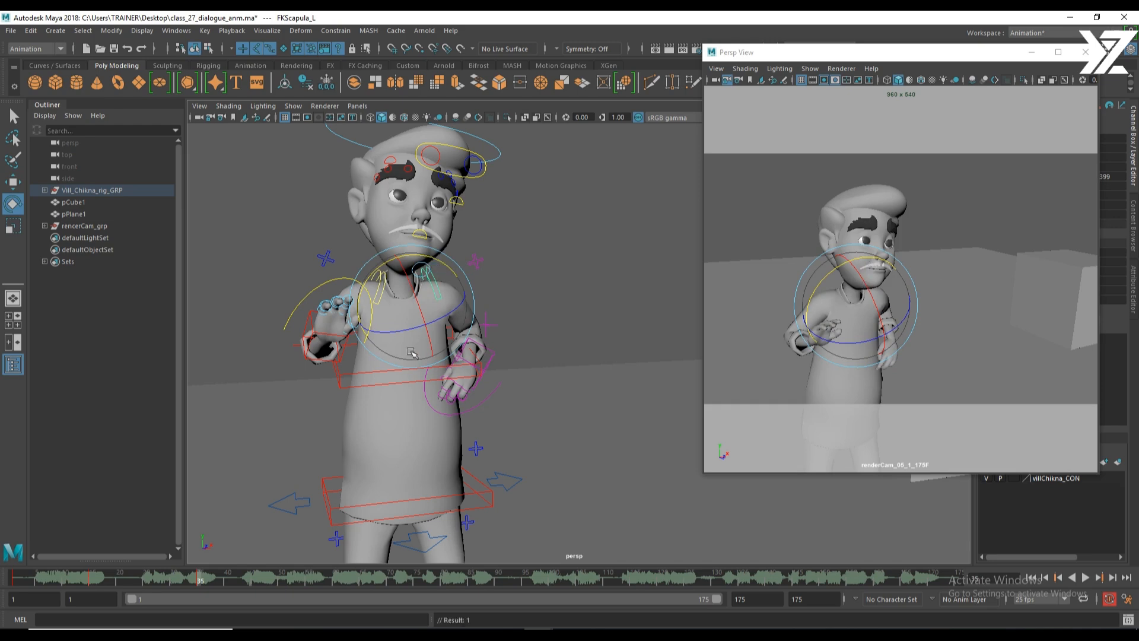
Adjust the chest control and tilt the head downward with the head control.
alt+drag(436, 267, 390, 397)
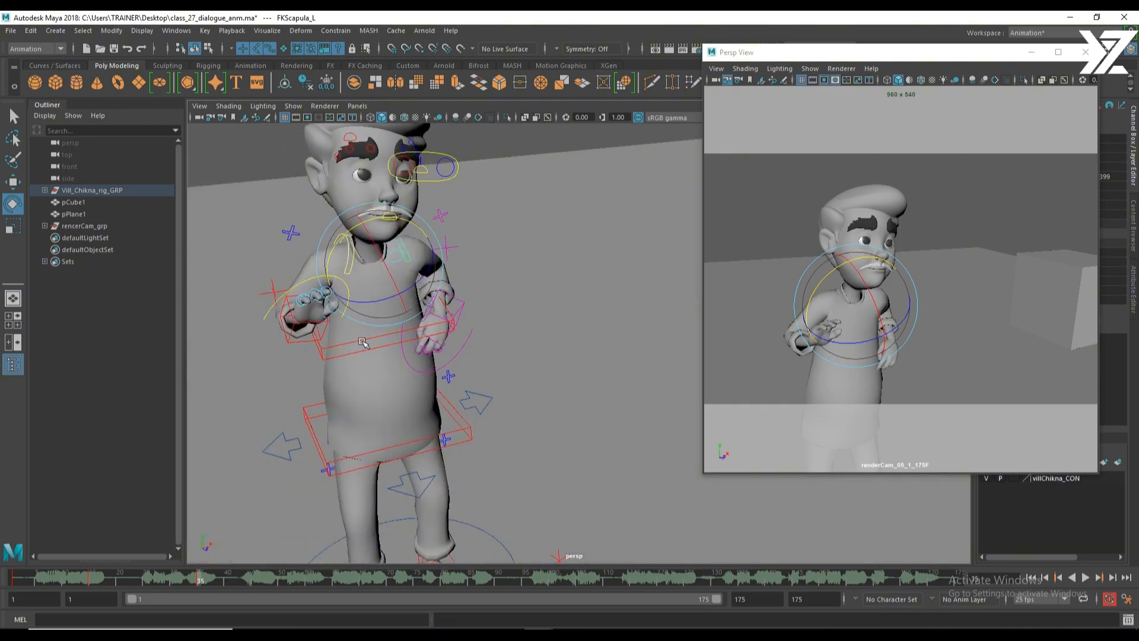
click(363, 343)
drag(368, 341, 398, 313)
alt+right_drag(500, 257, 445, 212)
click(475, 175)
drag(410, 233, 415, 296)
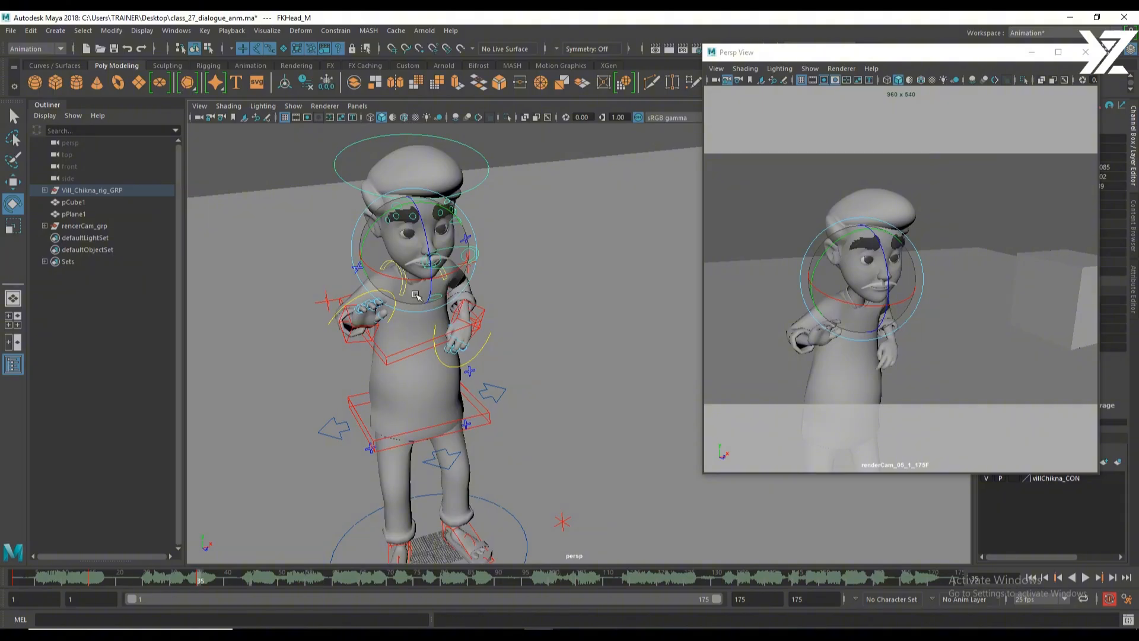
Raise the eye-aim control to lift the character's gaze above the lowered head direction.
key(w)
click(463, 260)
alt+drag(465, 265, 514, 284)
drag(494, 244, 499, 226)
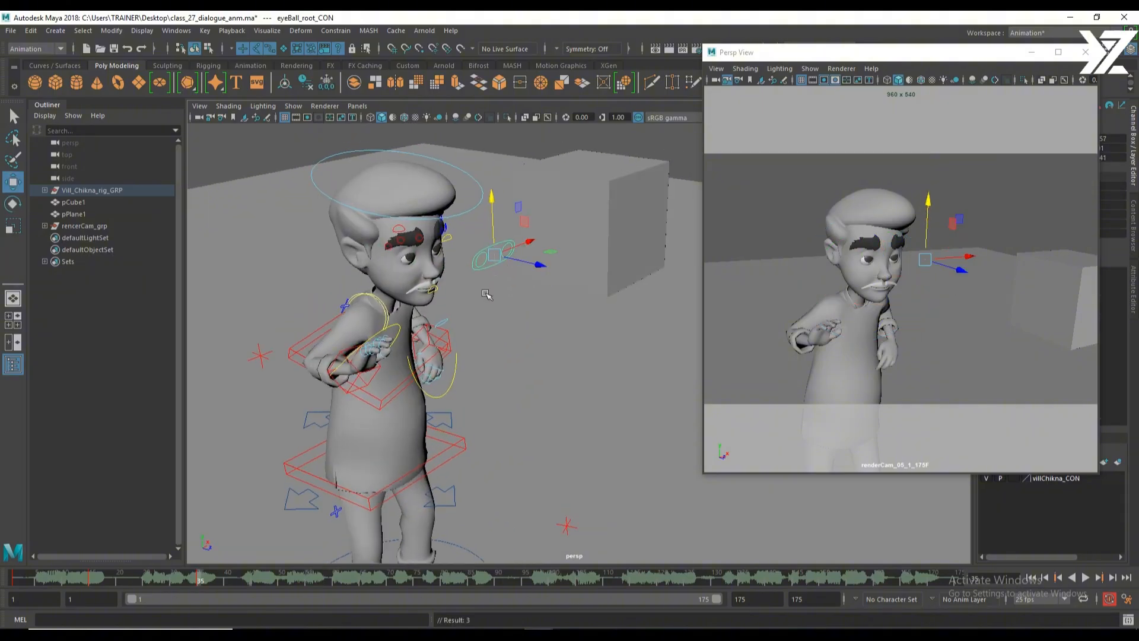
Bring the right hand in front of the chest and select the root and right IK arm controls together.
alt+drag(514, 264, 451, 278)
click(341, 357)
alt+drag(341, 356, 481, 433)
click(492, 428)
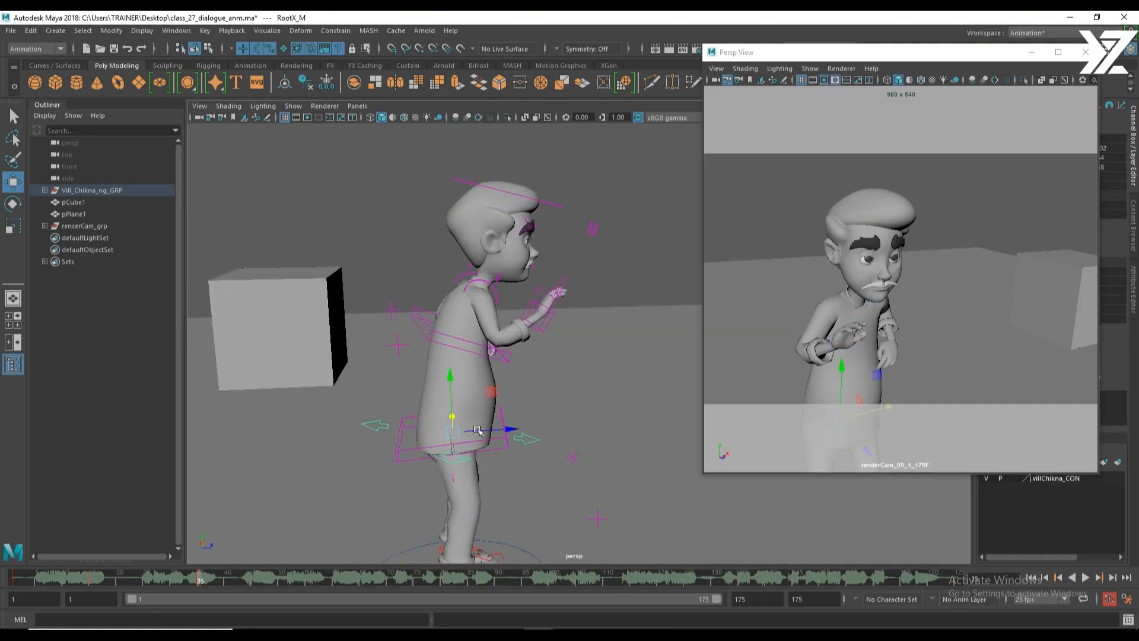
click(546, 325)
alt+drag(546, 325, 487, 332)
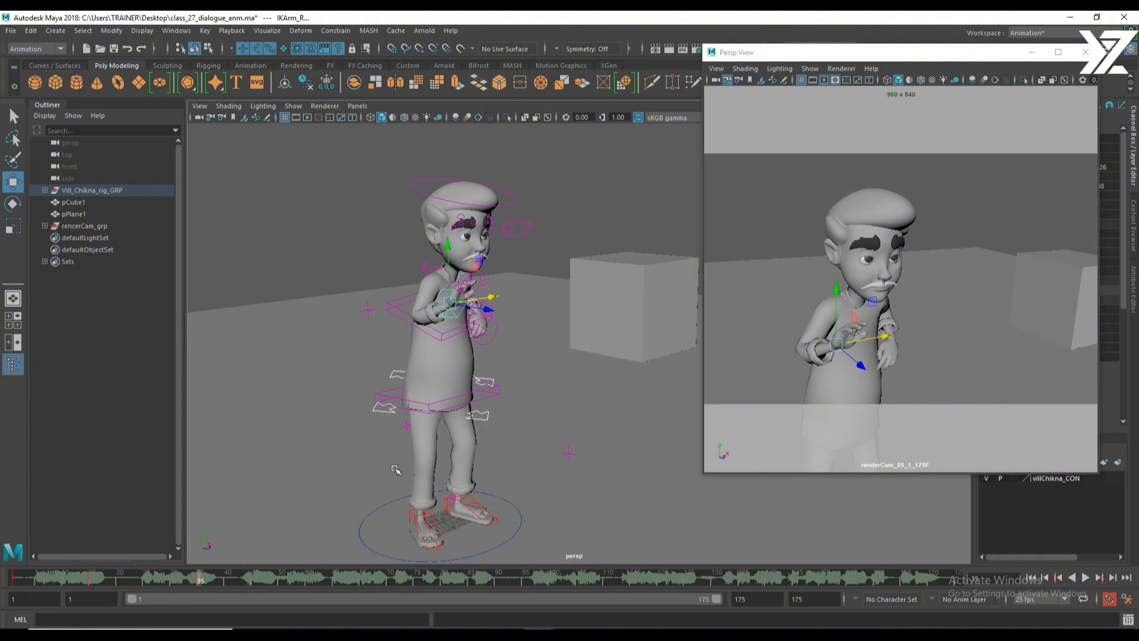
Flip between the keyed poses at frames 15 and 35 to compare the body and hand positions.
key(comma)
key(period)
key(comma)
key(period)
key(comma)
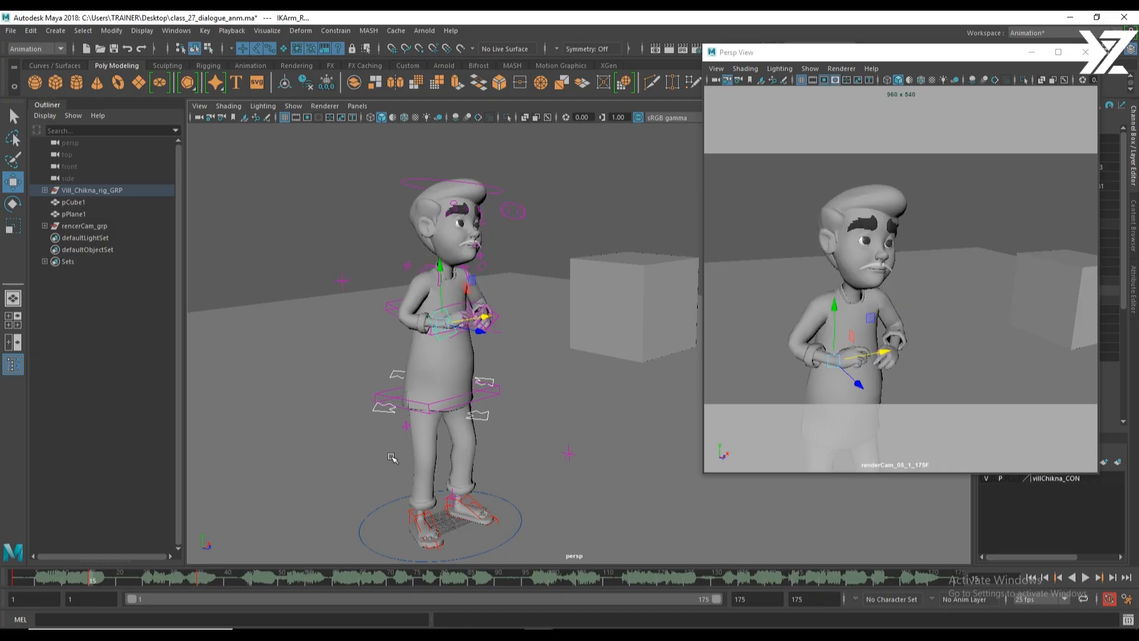
key(period)
key(comma)
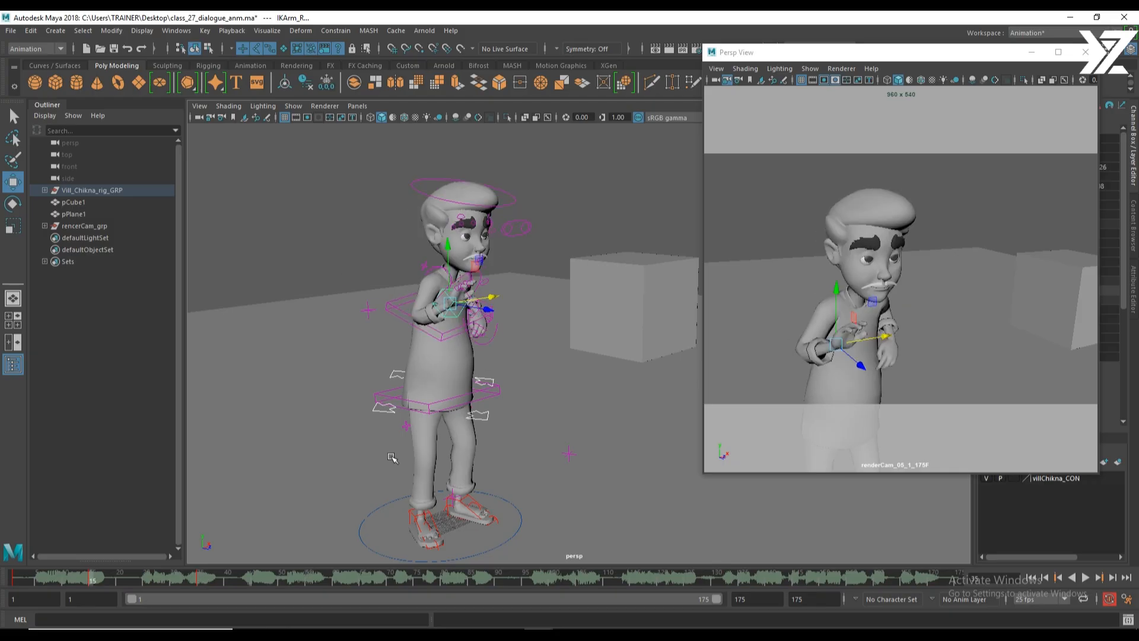
key(period)
key(comma)
key(period)
Shift the root and both hand IK controls together toward the character's right.
alt+drag(346, 372, 434, 391)
alt+drag(518, 443, 538, 346)
click(521, 420)
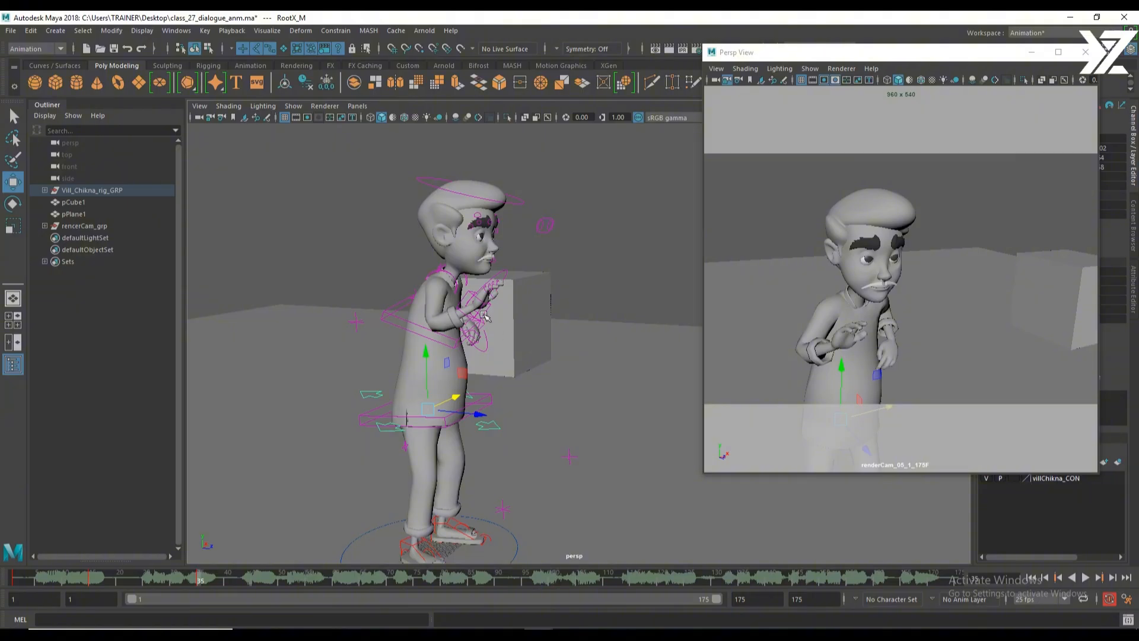
click(486, 316)
alt+drag(485, 316, 467, 383)
click(517, 305)
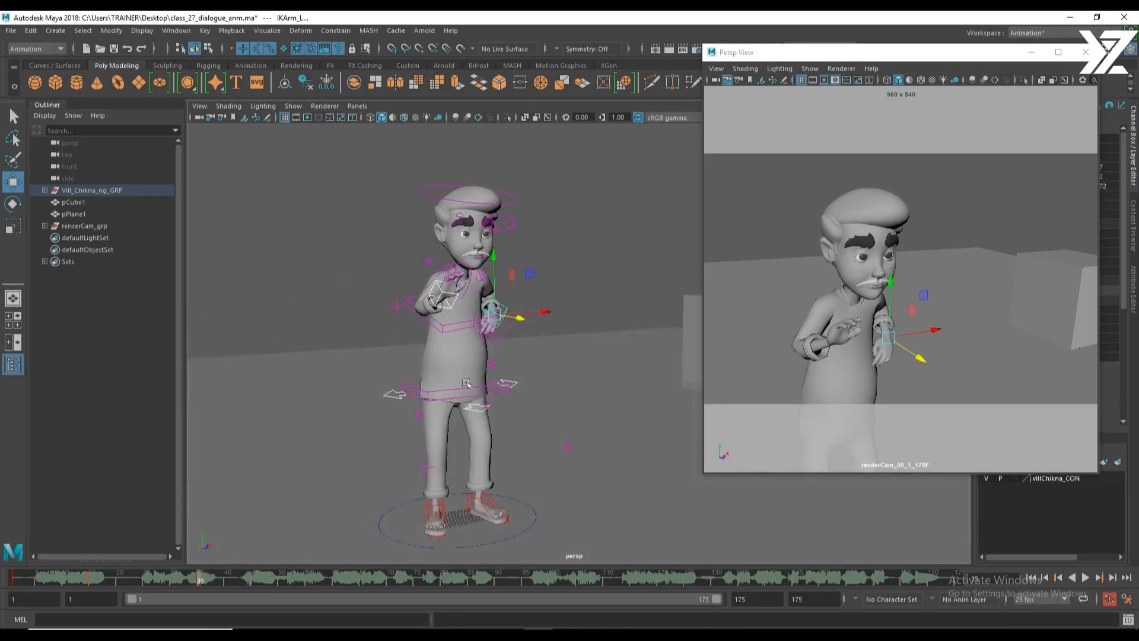
drag(546, 313, 540, 311)
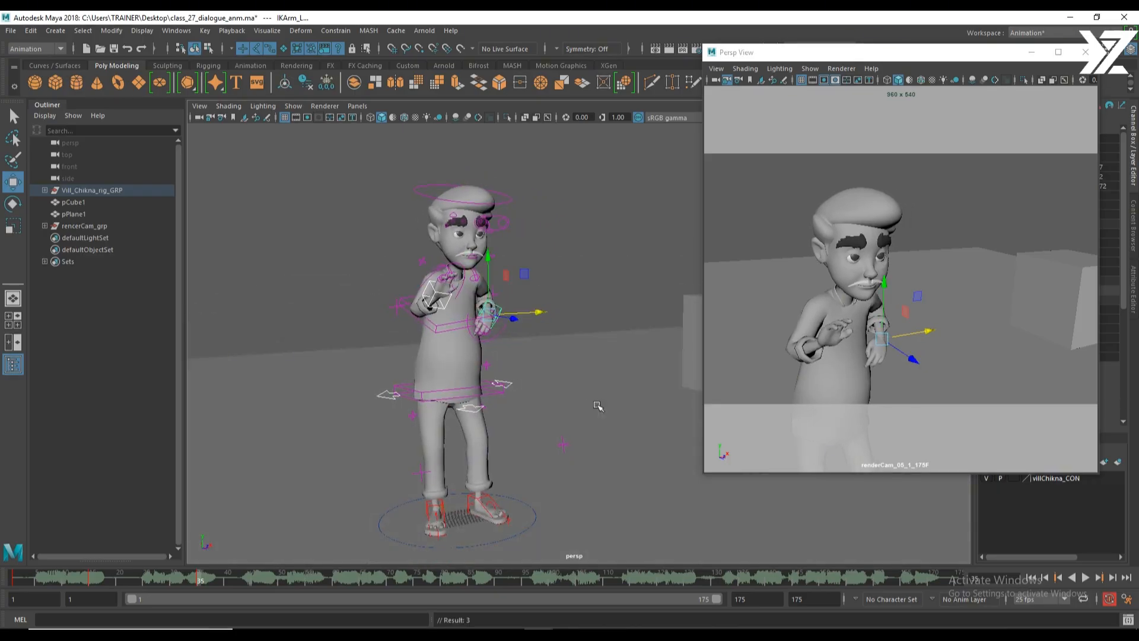
Move the root control alone farther toward the character's right, leaving both hands in place.
alt+drag(597, 404, 437, 384)
alt+right_drag(437, 384, 558, 403)
click(556, 395)
alt+drag(556, 395, 479, 354)
key(e)
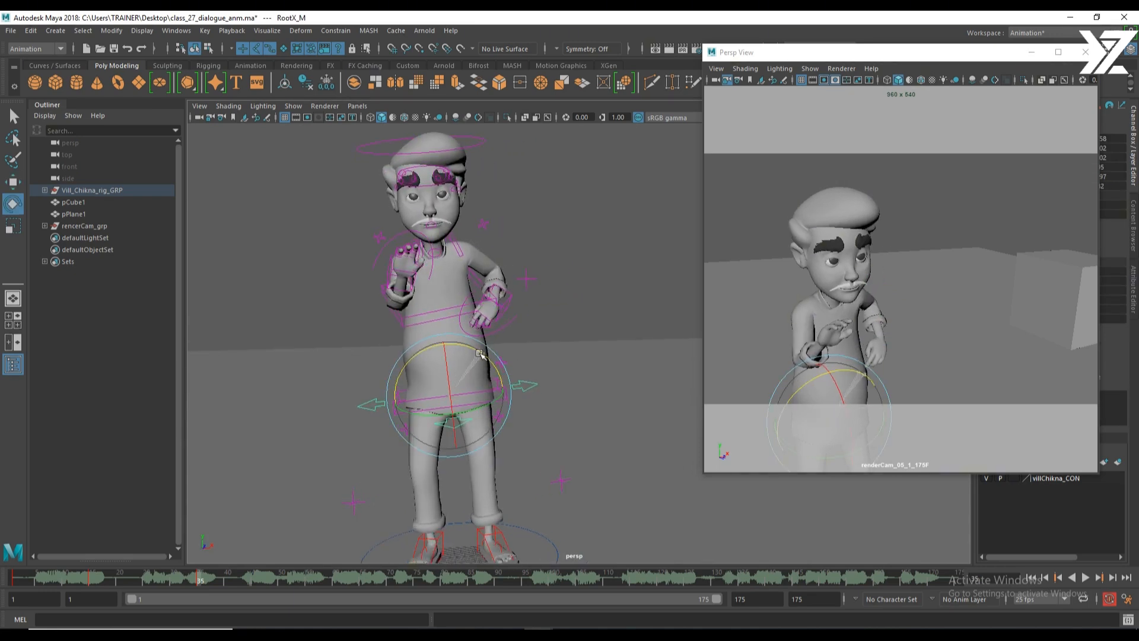
Move the right hand outward from the chest with its IK arm control.
key(w)
click(407, 274)
alt+drag(407, 273, 575, 254)
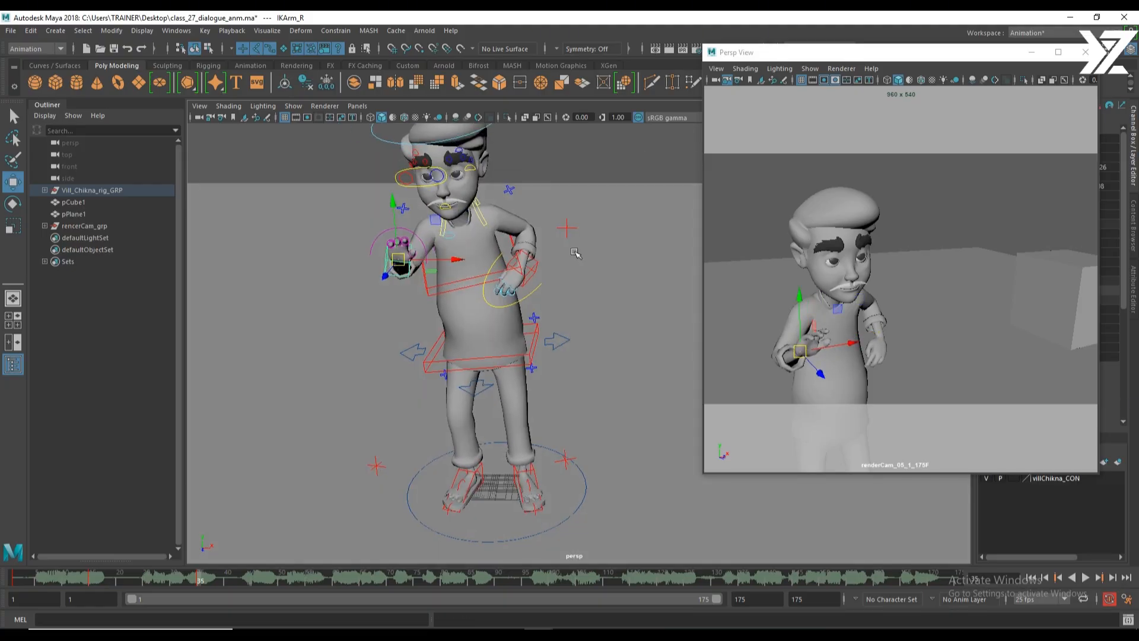
Reposition and rotate the left hand with its IK arm control at frame 35.
click(537, 267)
alt+drag(582, 307, 537, 272)
mouse_move(590, 330)
mouse_down()
mouse_move(601, 362)
mouse_move(604, 343)
mouse_up()
key(e)
key(e)
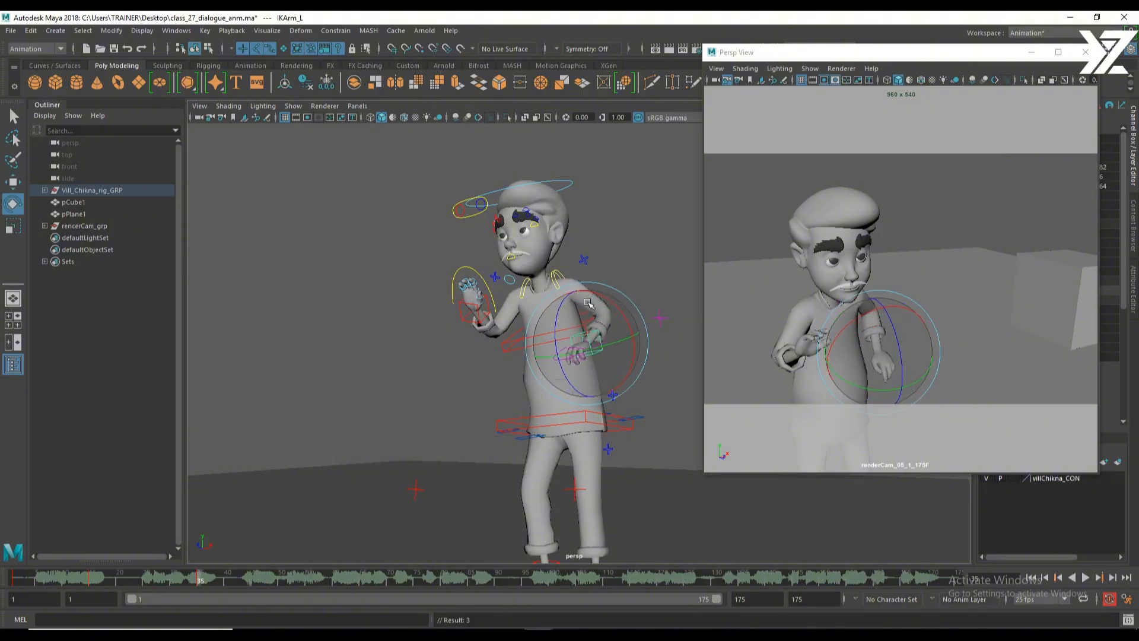
drag(603, 296, 636, 324)
key(w)
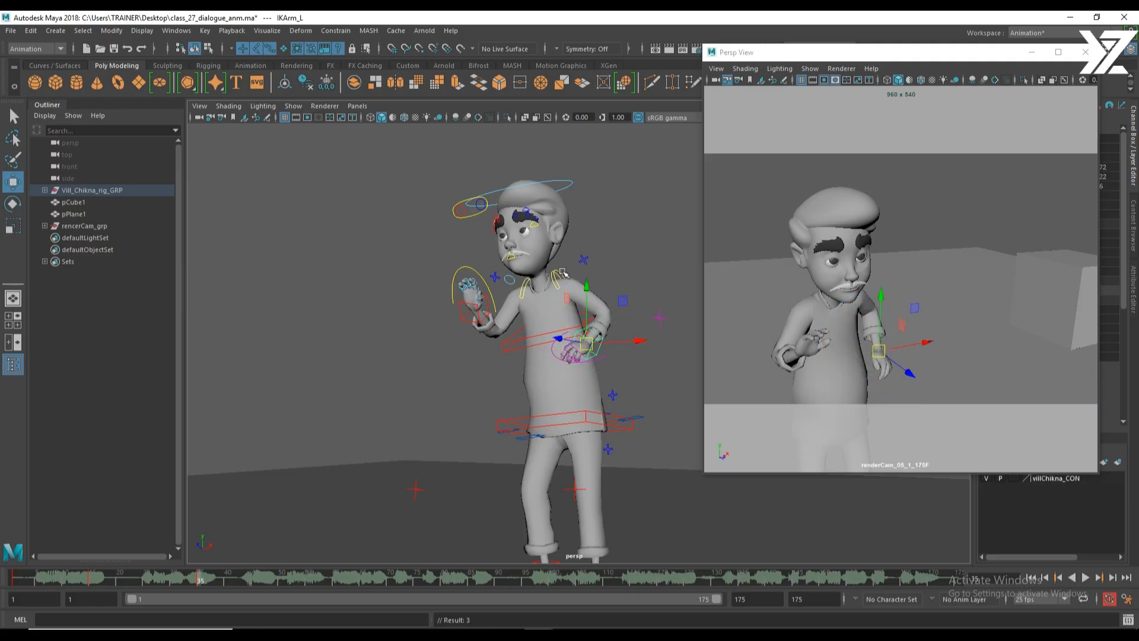
Select the left scapula control, frame the whole character, and play the animation from the start to review the pose timing.
click(559, 273)
key(e)
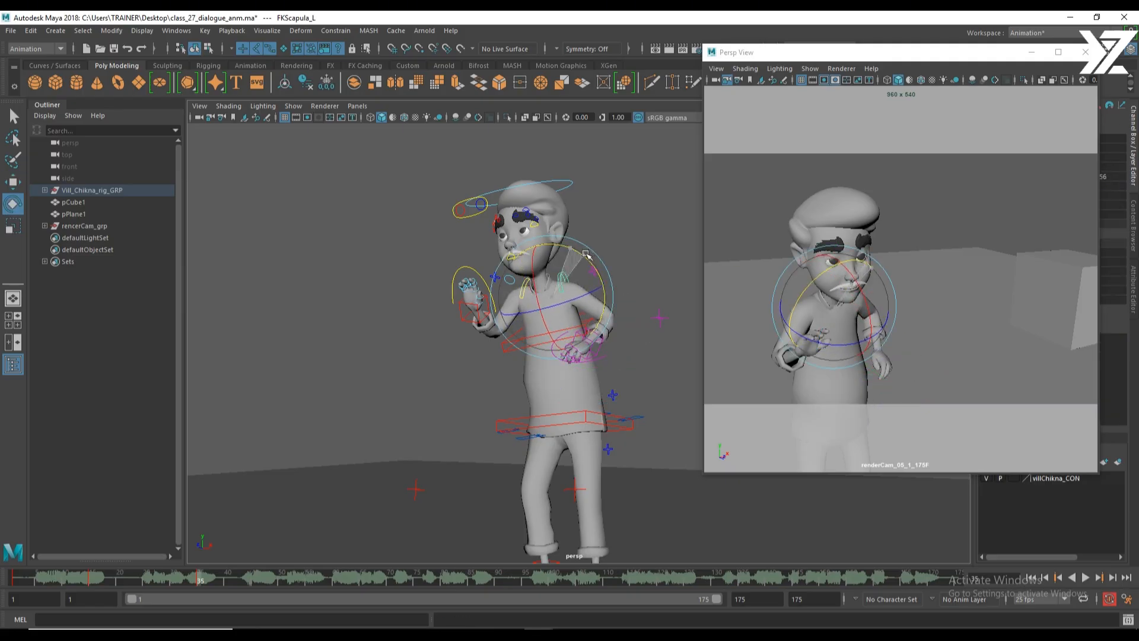
alt+drag(624, 340, 559, 436)
alt+middle_drag(558, 435, 587, 418)
alt+right_drag(587, 418, 511, 435)
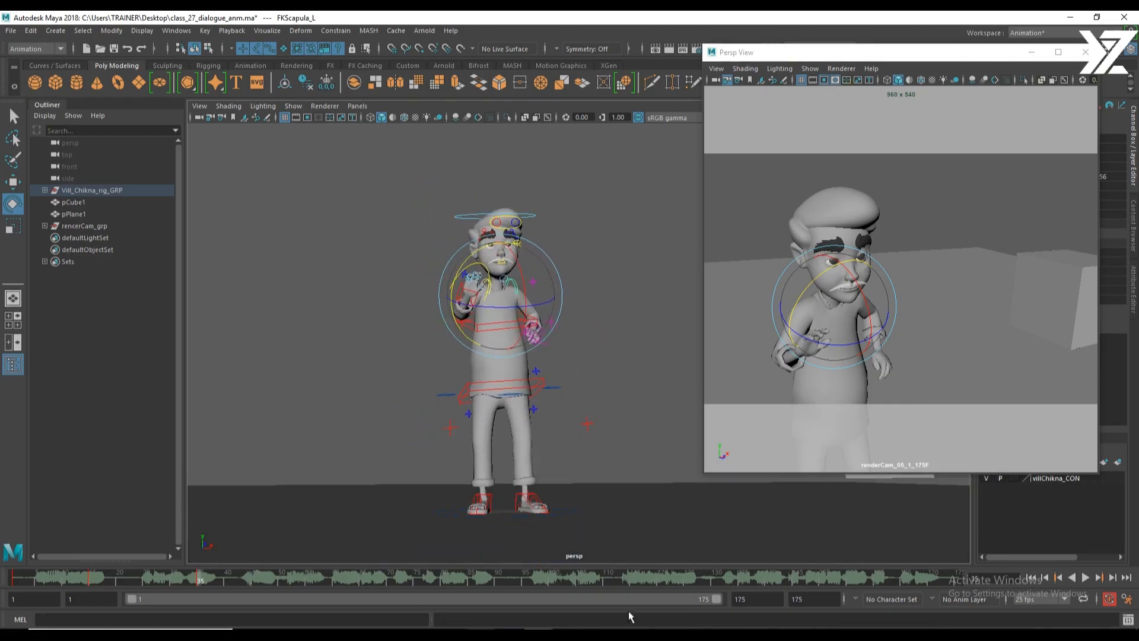
click(1058, 577)
click(1085, 577)
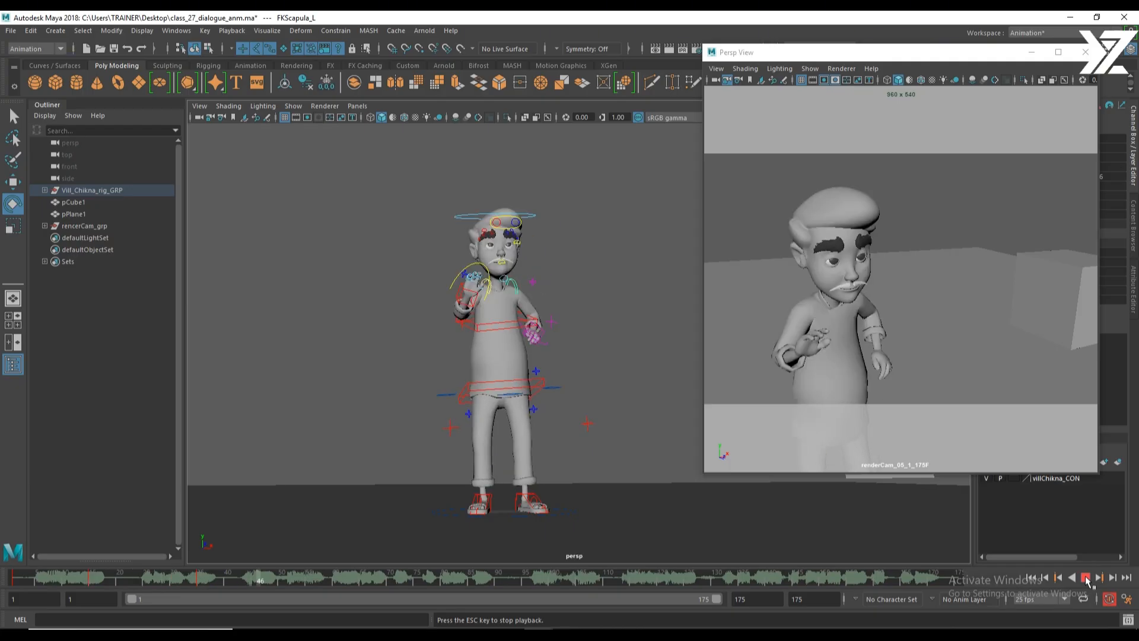
click(1086, 577)
click(17, 576)
key(alt+v)
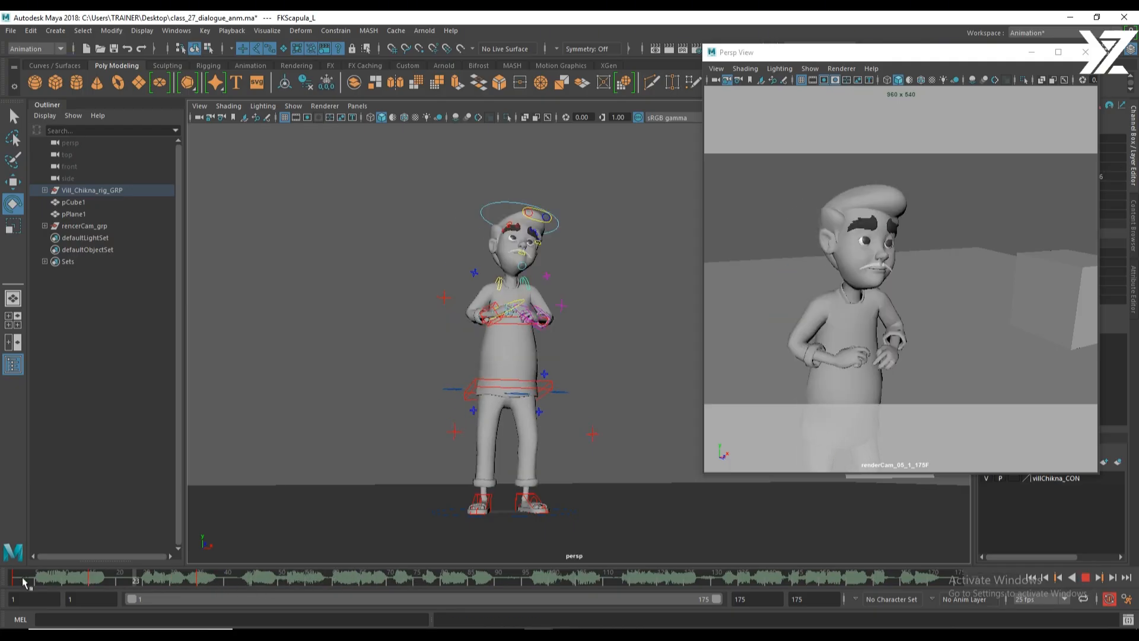
mouse_move(192, 593)
mouse_down()
mouse_move(270, 597)
mouse_move(2, 594)
mouse_up()
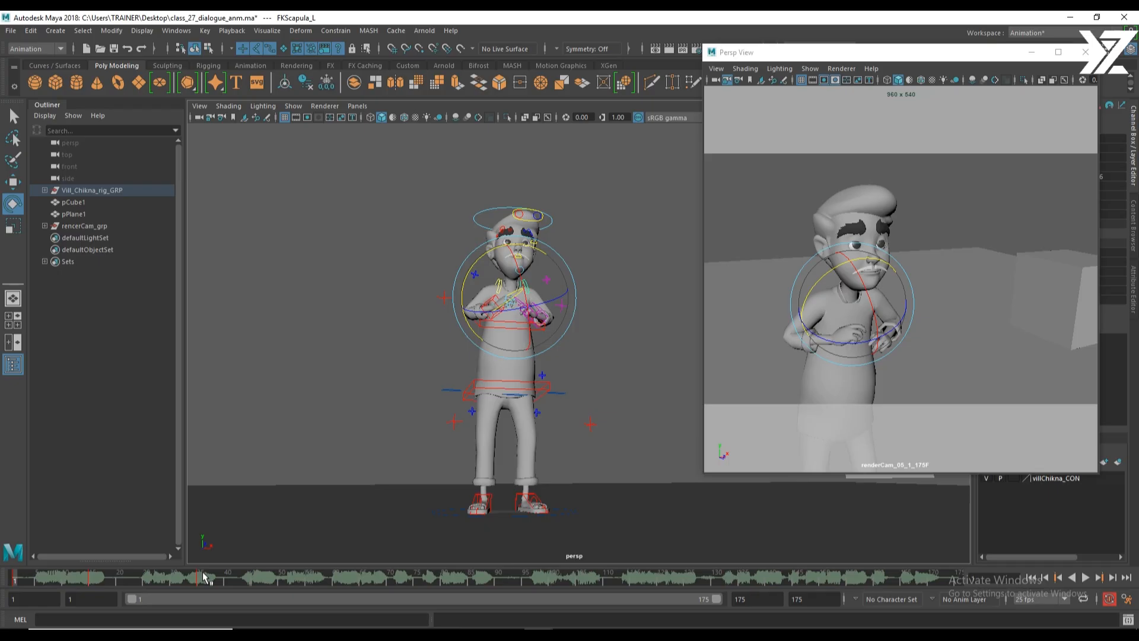
Select all the character's controls and shift their frame 35 keys to about frame 25 and their frame 15 keys to about frame 6.
drag(407, 175, 680, 557)
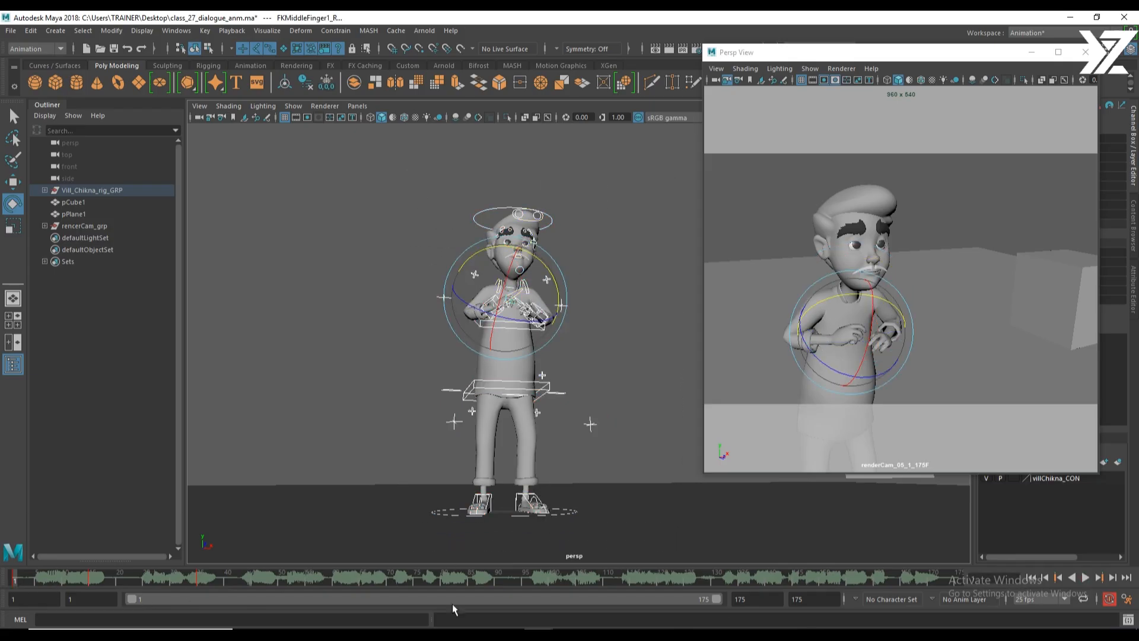
click(1086, 578)
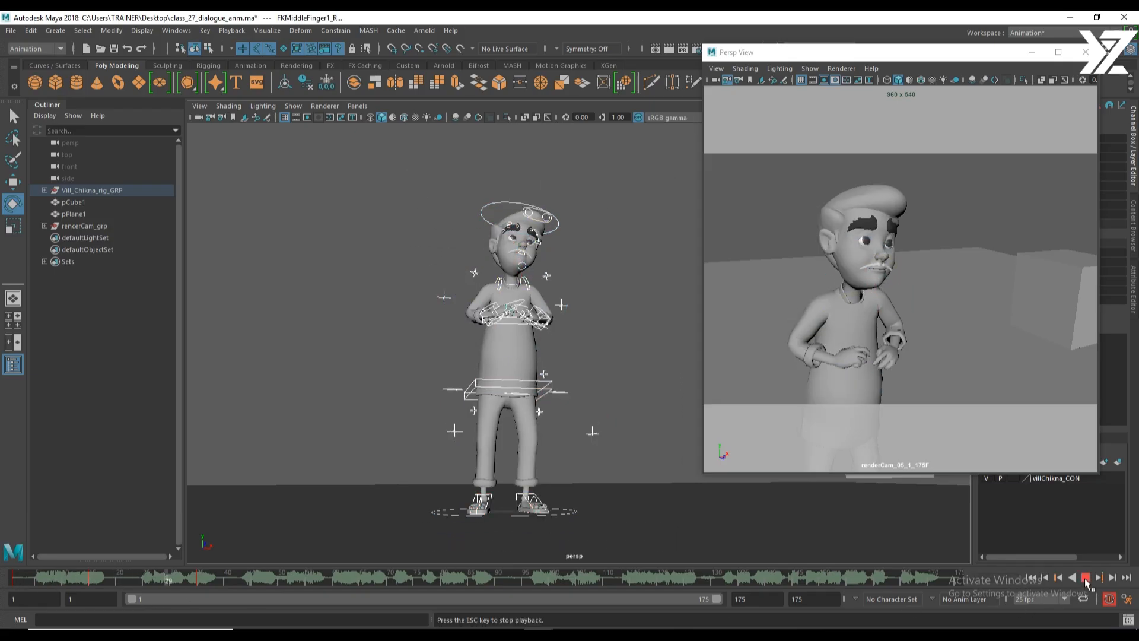
click(1086, 578)
drag(152, 580, 201, 584)
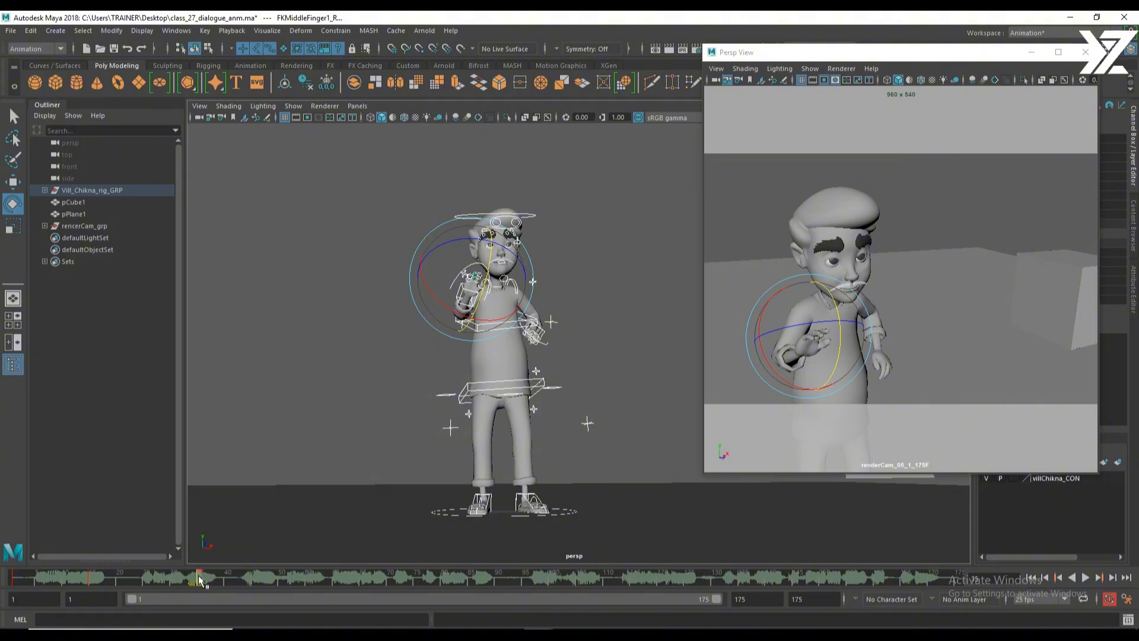
drag(199, 579, 146, 582)
mouse_move(147, 582)
mouse_down()
mouse_move(135, 586)
mouse_move(158, 584)
mouse_move(134, 586)
mouse_move(203, 586)
mouse_move(16, 585)
mouse_move(92, 587)
mouse_up()
middle_drag(86, 583, 42, 582)
Play the retimed poses from the start and scrub through the dialogue audio that follows them.
drag(110, 581, 22, 583)
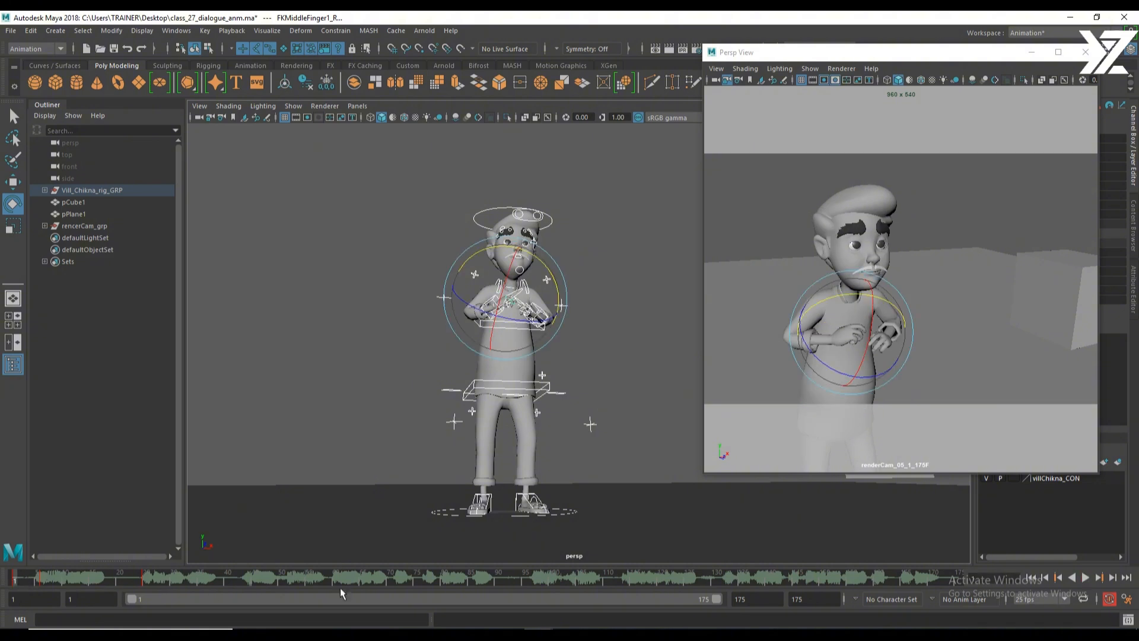
click(1086, 577)
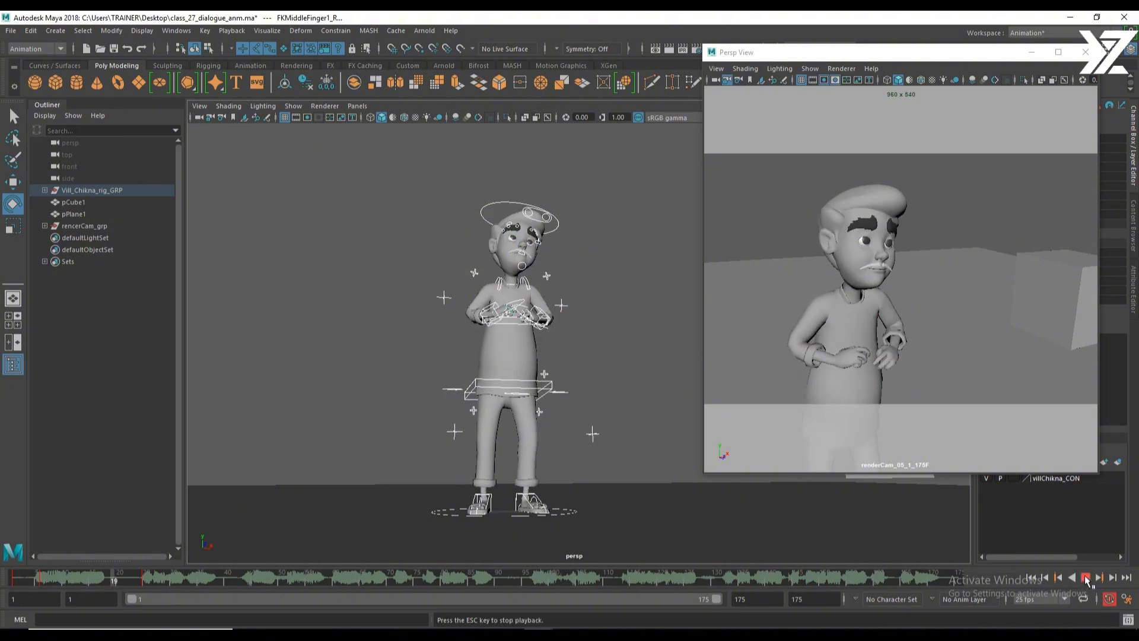
click(1085, 578)
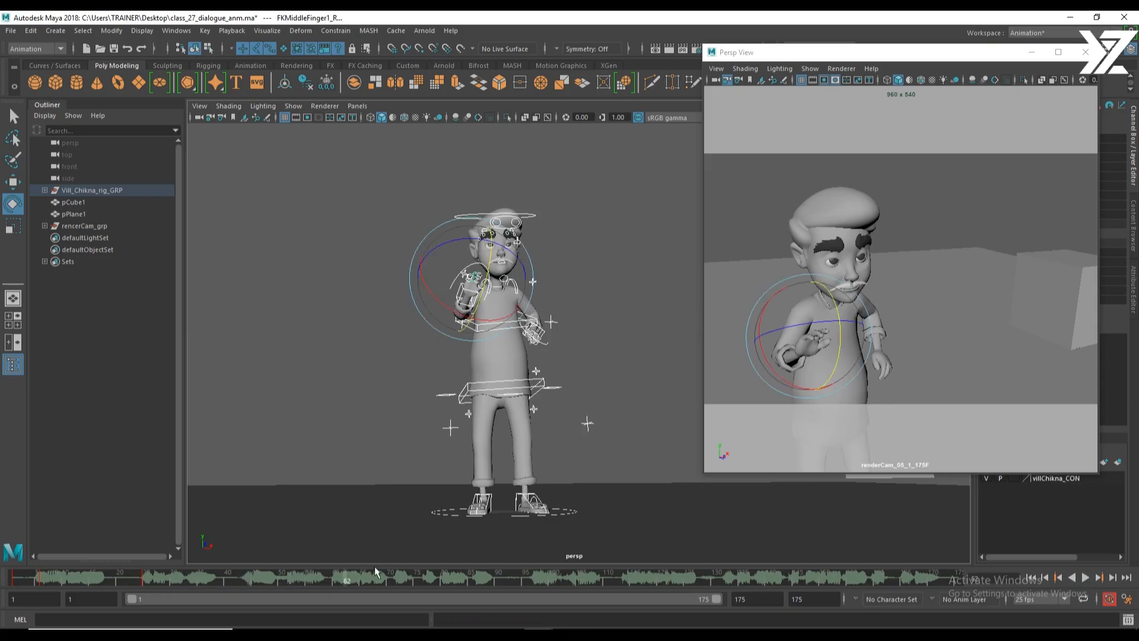
drag(223, 581, 212, 580)
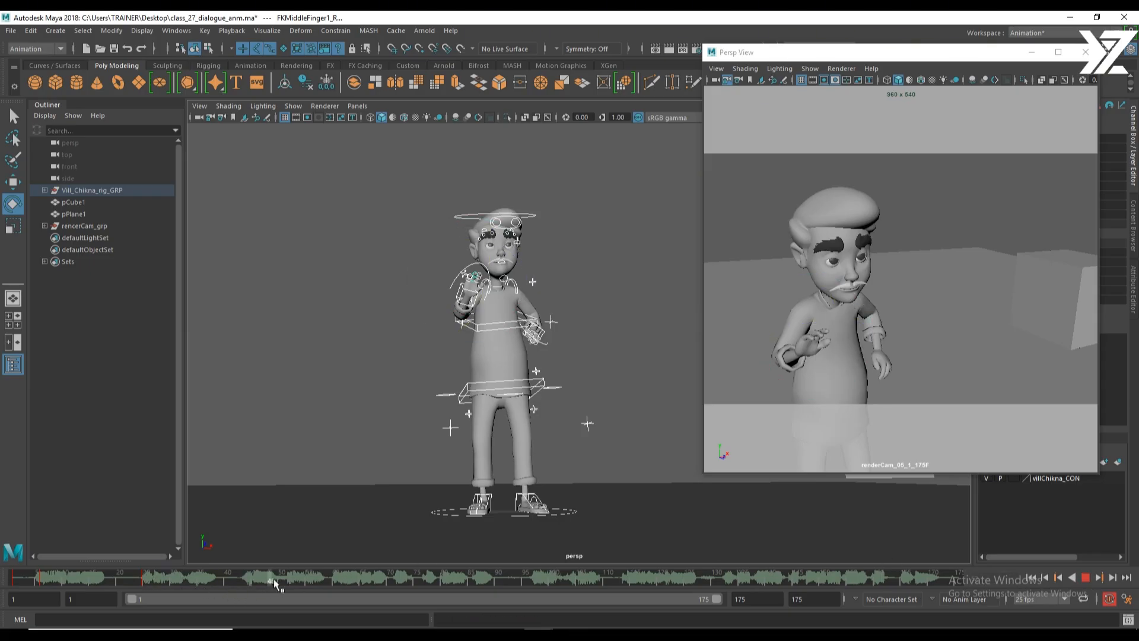
mouse_move(411, 578)
mouse_down()
mouse_move(172, 579)
mouse_move(247, 578)
mouse_move(199, 578)
mouse_move(222, 580)
mouse_up()
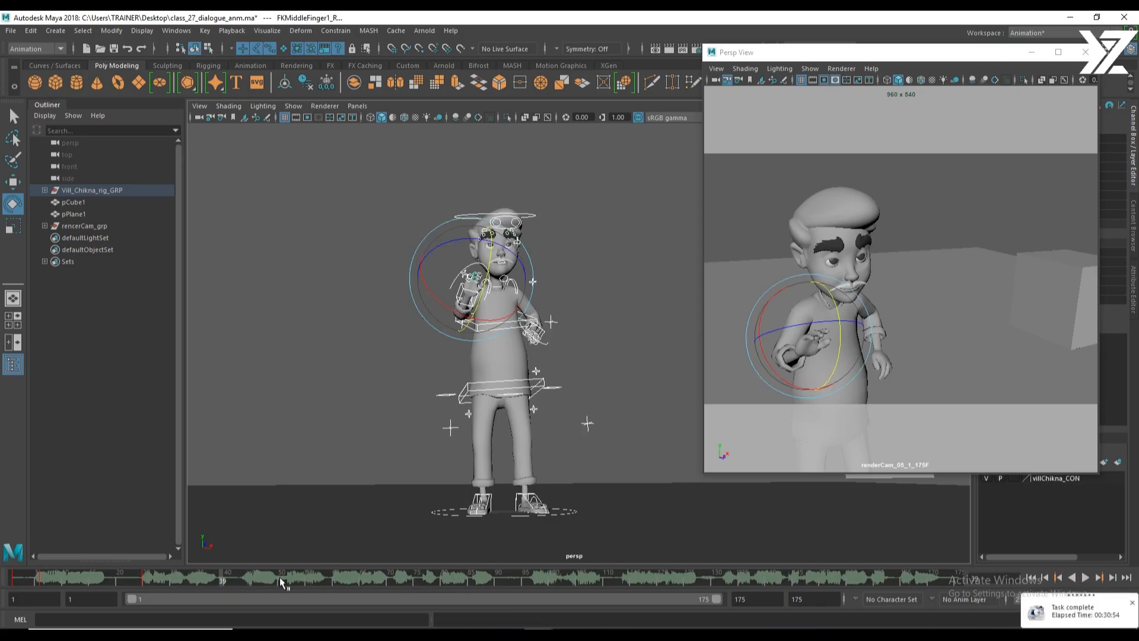
key(alt+Tab)
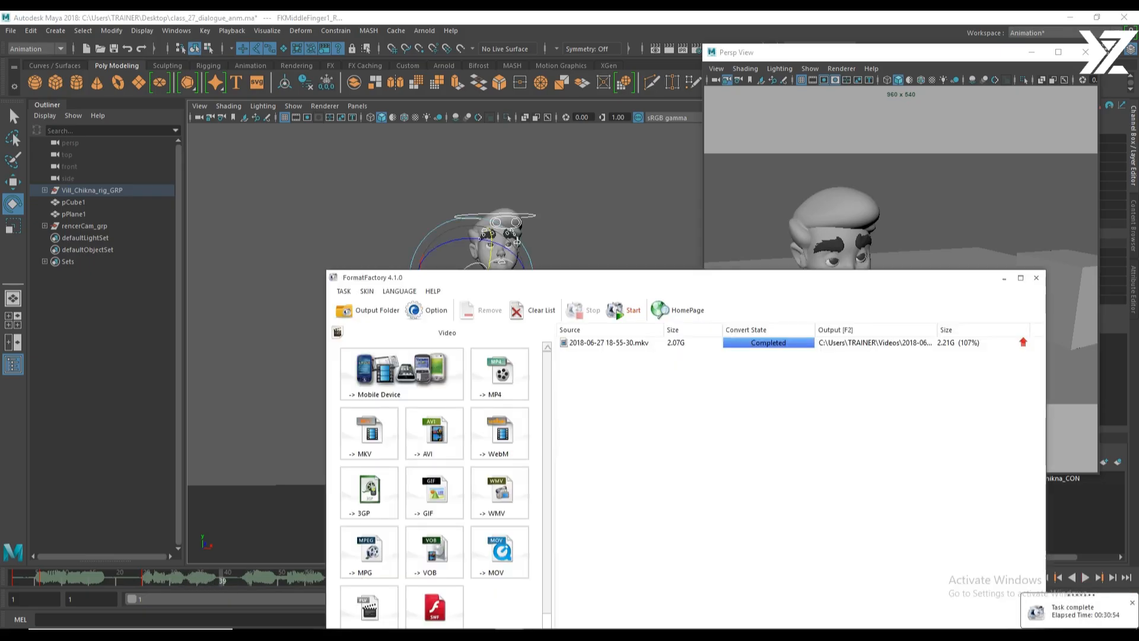
click(646, 344)
right_click(645, 344)
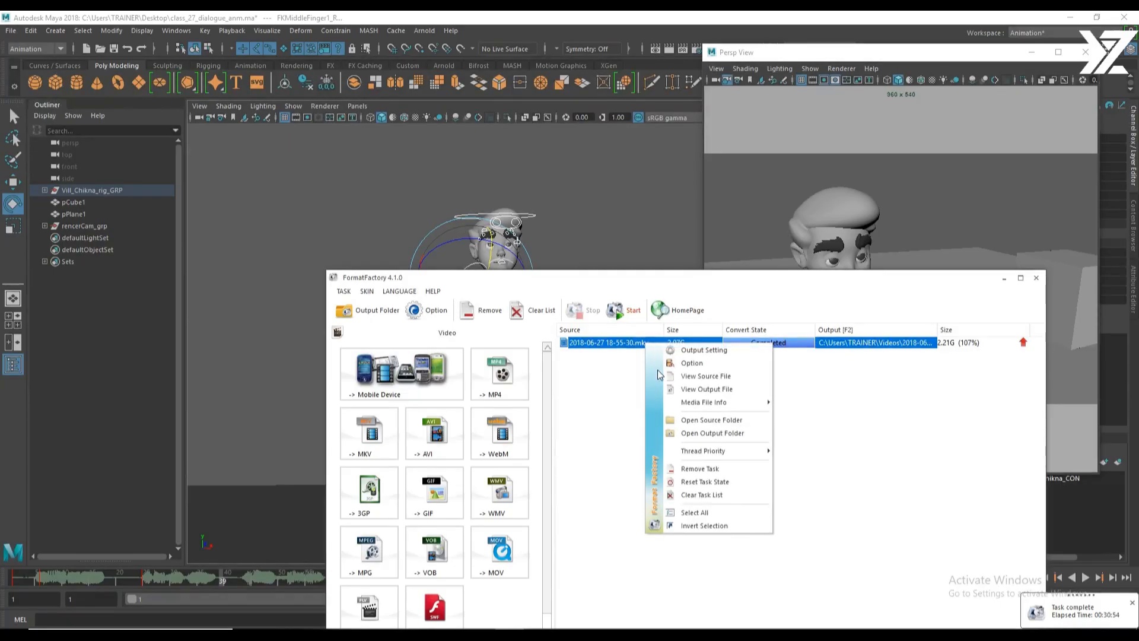
click(738, 421)
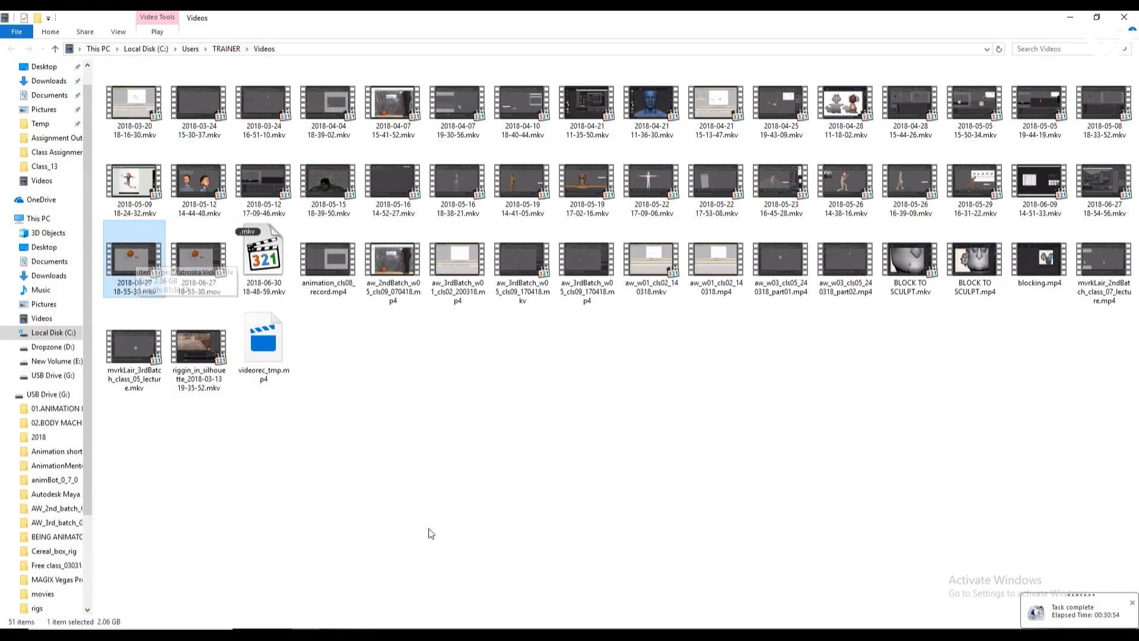
Check the source file against the conversion task, and locate the converted .mov in the task's output folder.
click(515, 634)
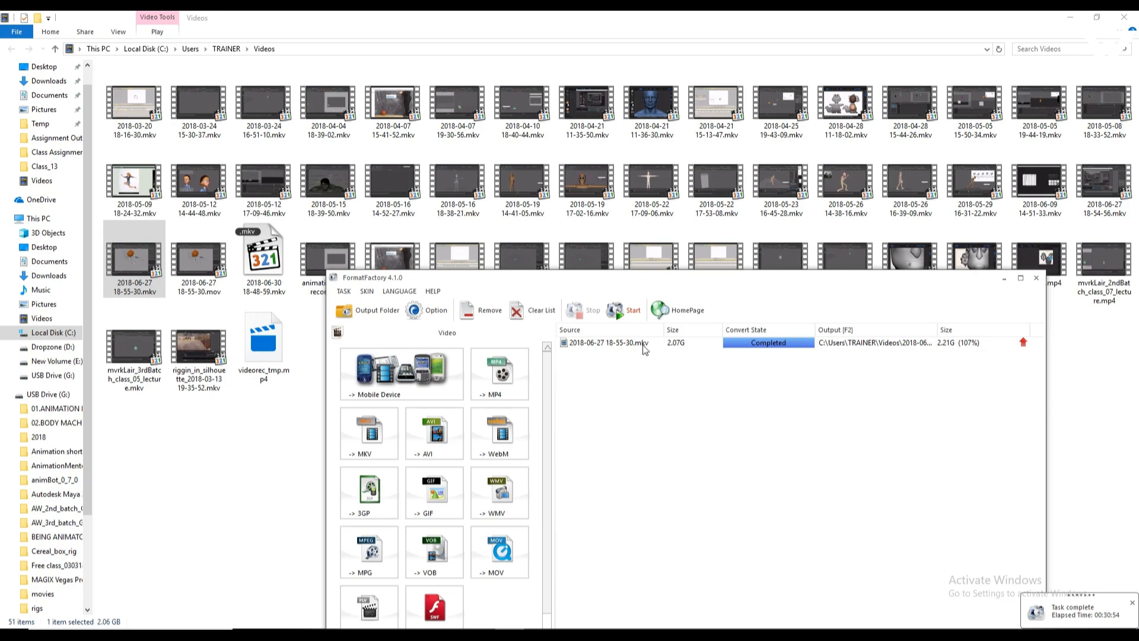
click(136, 279)
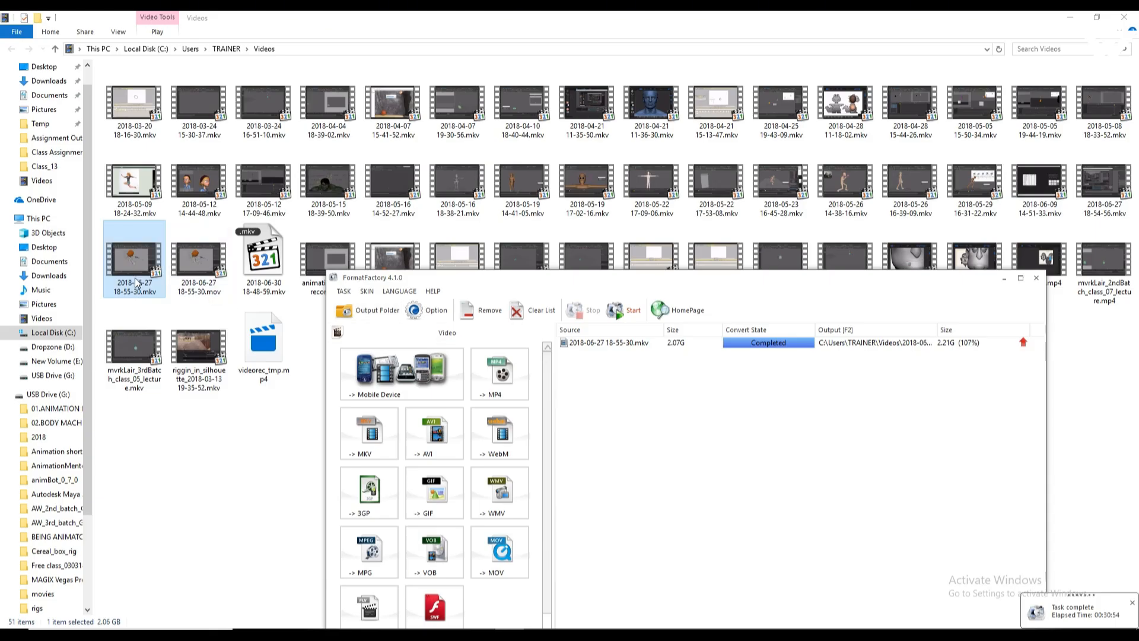
click(721, 407)
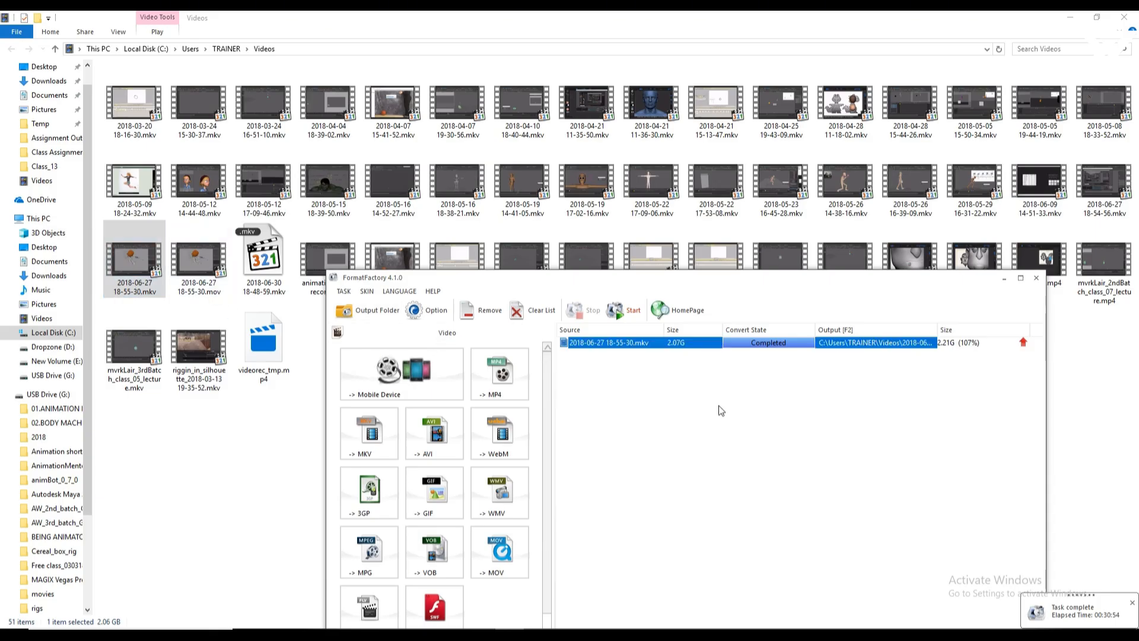
click(140, 266)
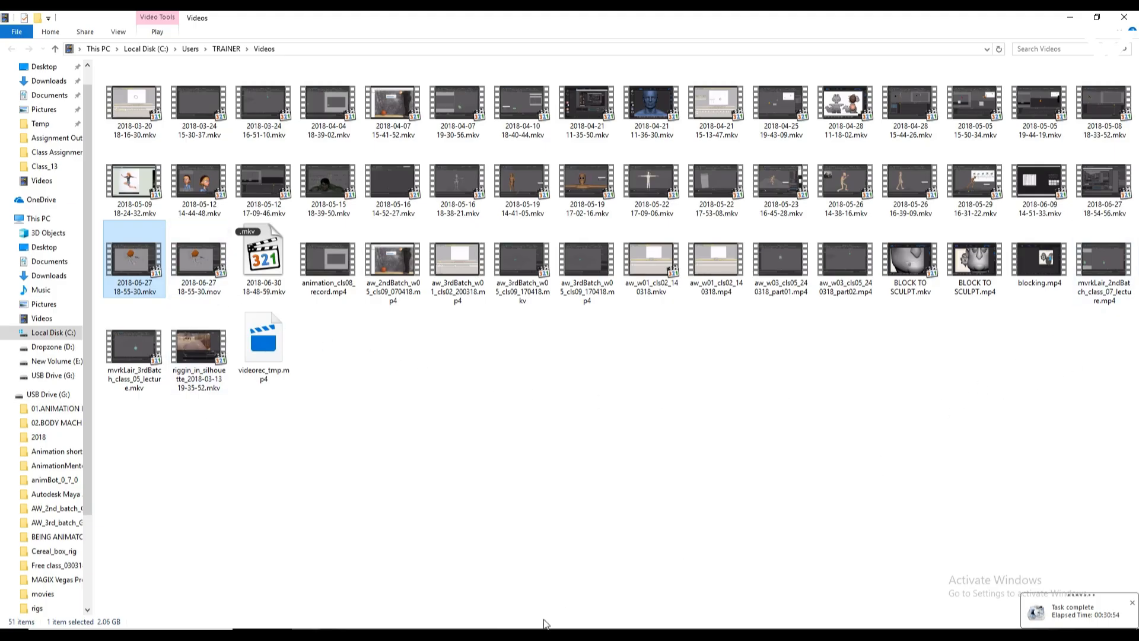
mouse_move(539, 634)
mouse_move(598, 588)
click(480, 634)
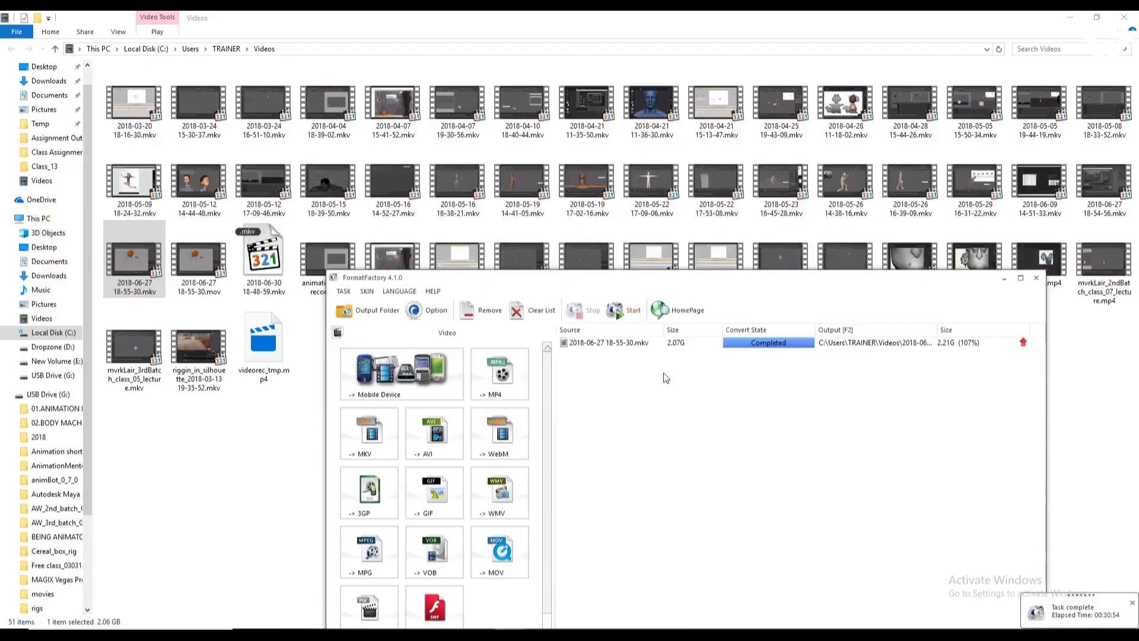
right_click(635, 347)
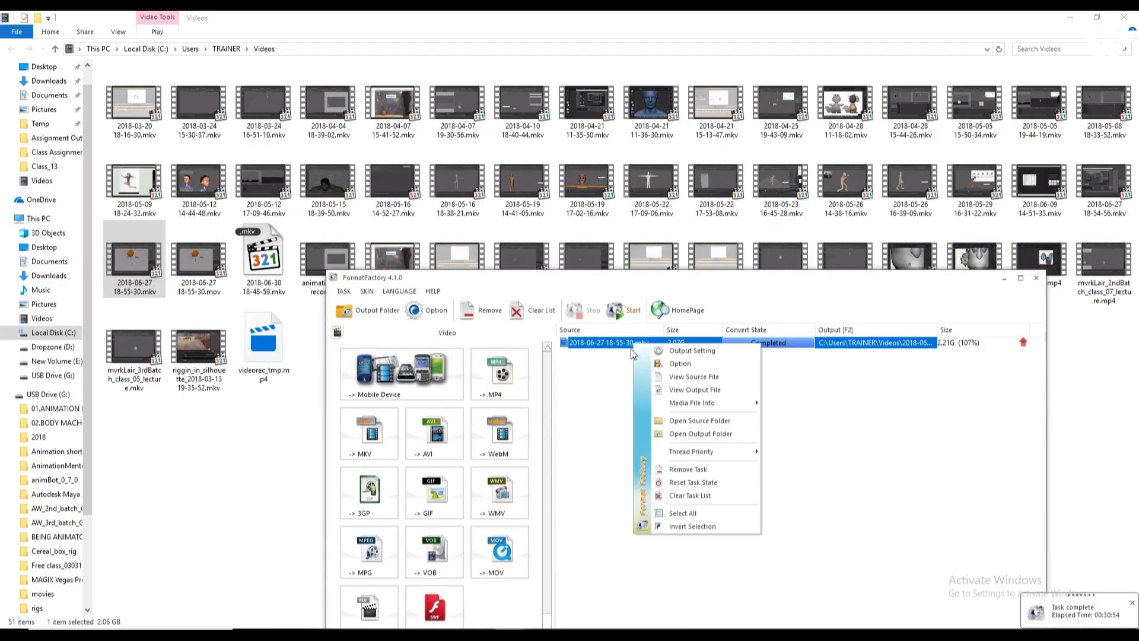
click(718, 435)
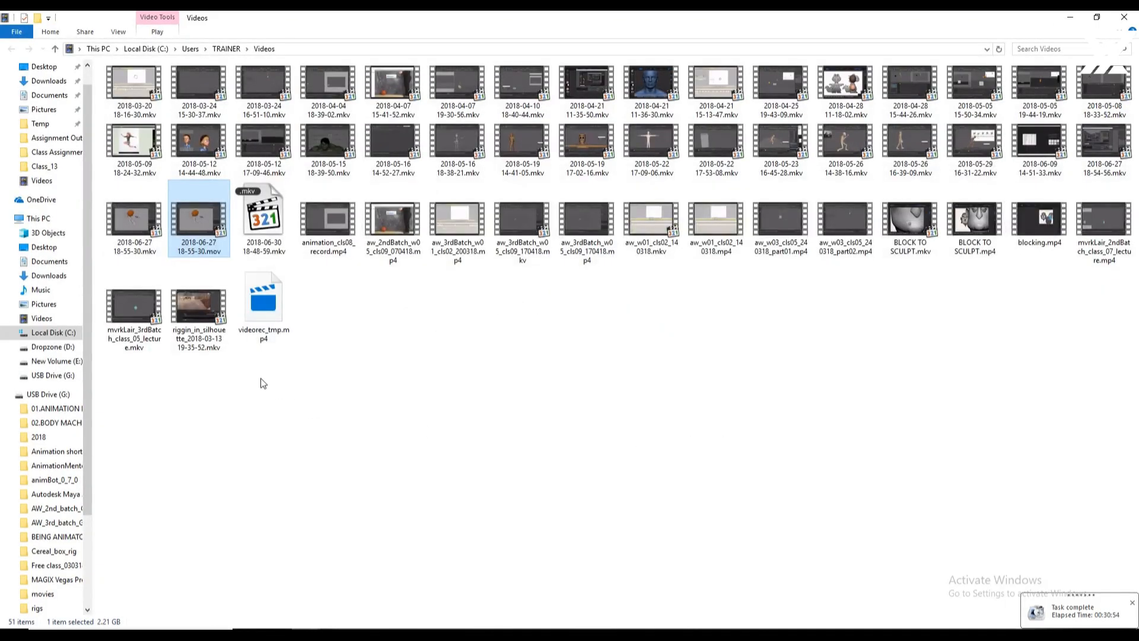
click(216, 439)
click(195, 236)
Clear the completed task from the FormatFactory conversion list.
key(alt+Tab)
click(617, 344)
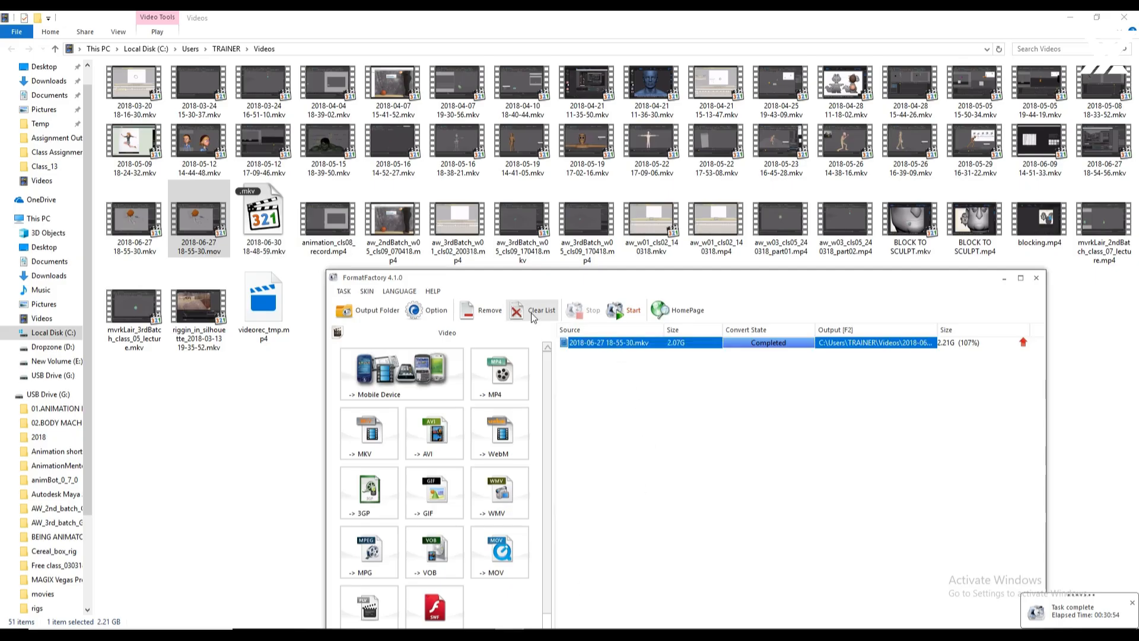
click(532, 313)
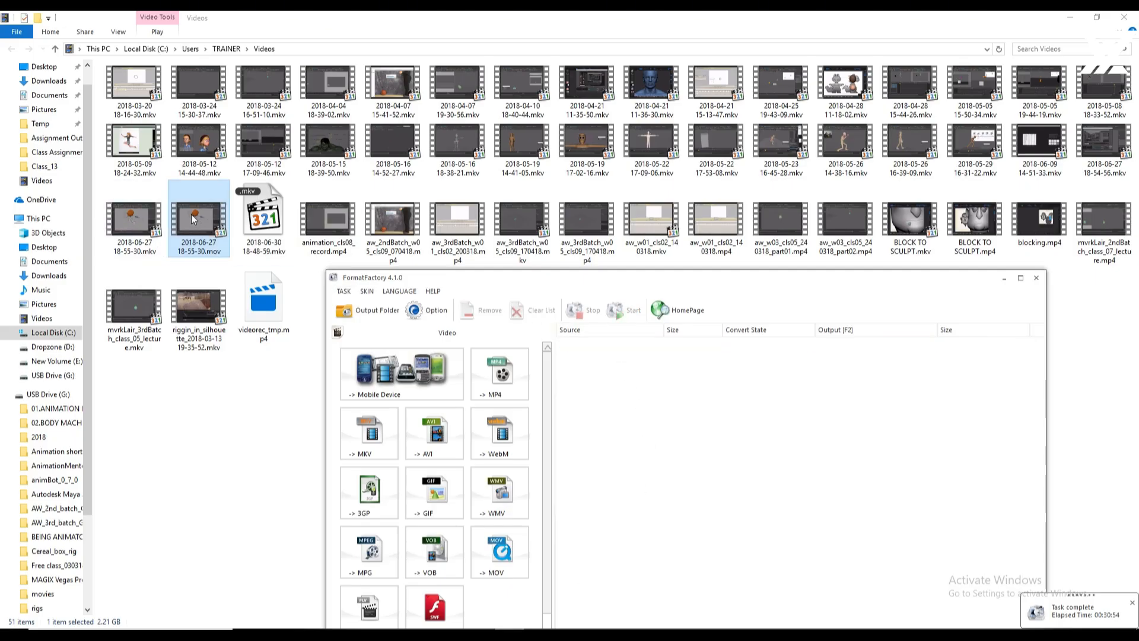
drag(195, 224, 722, 387)
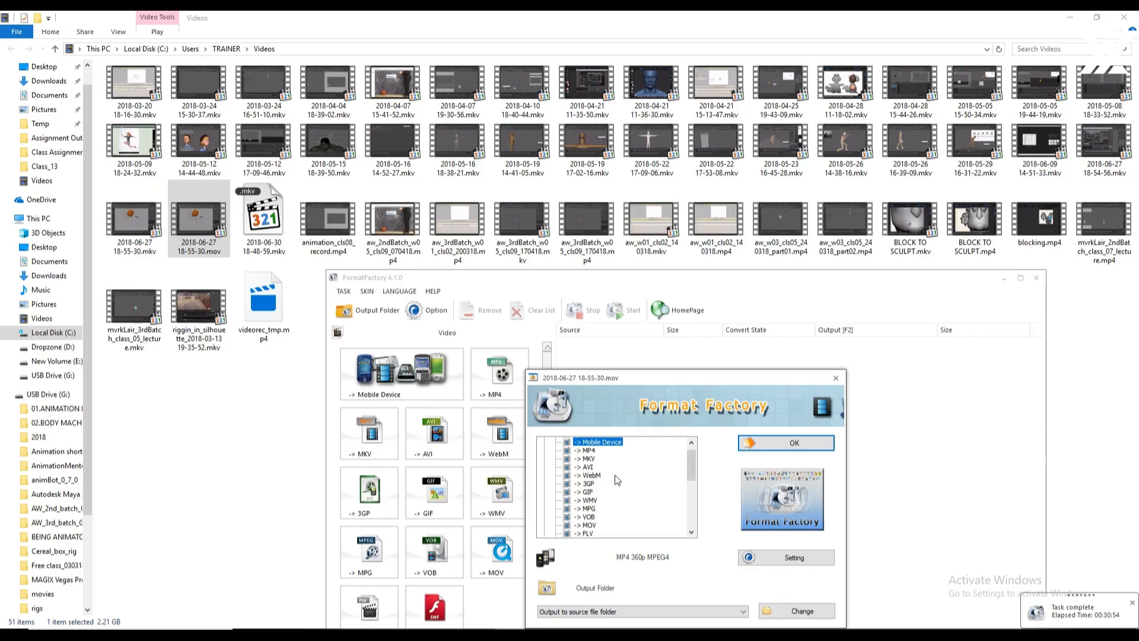
click(590, 459)
scroll(623, 482, down, 2)
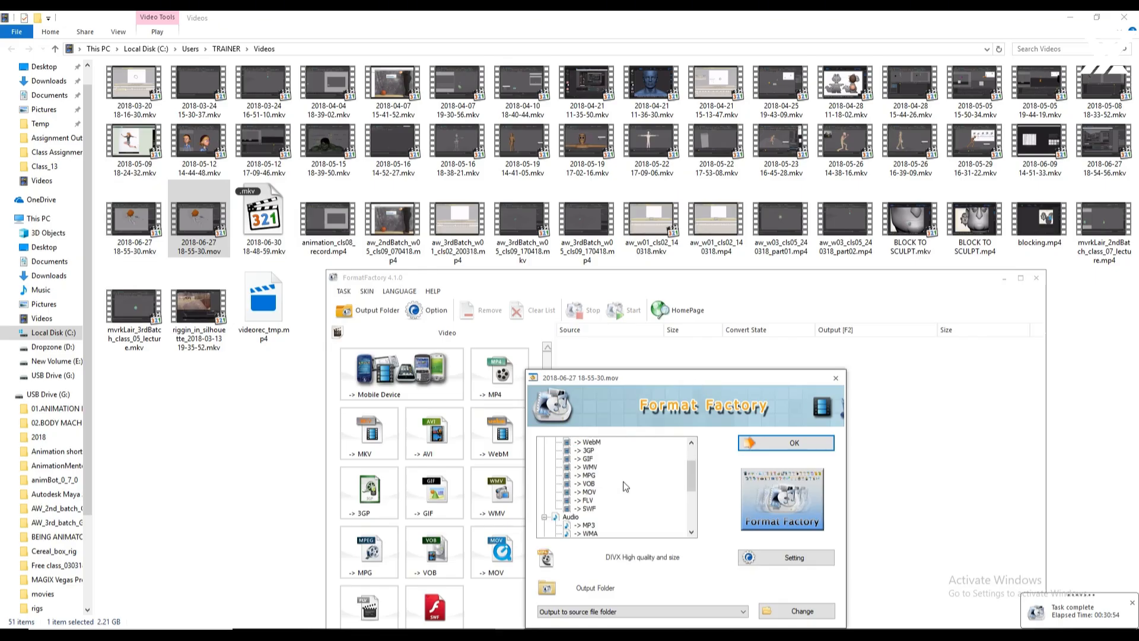
click(793, 557)
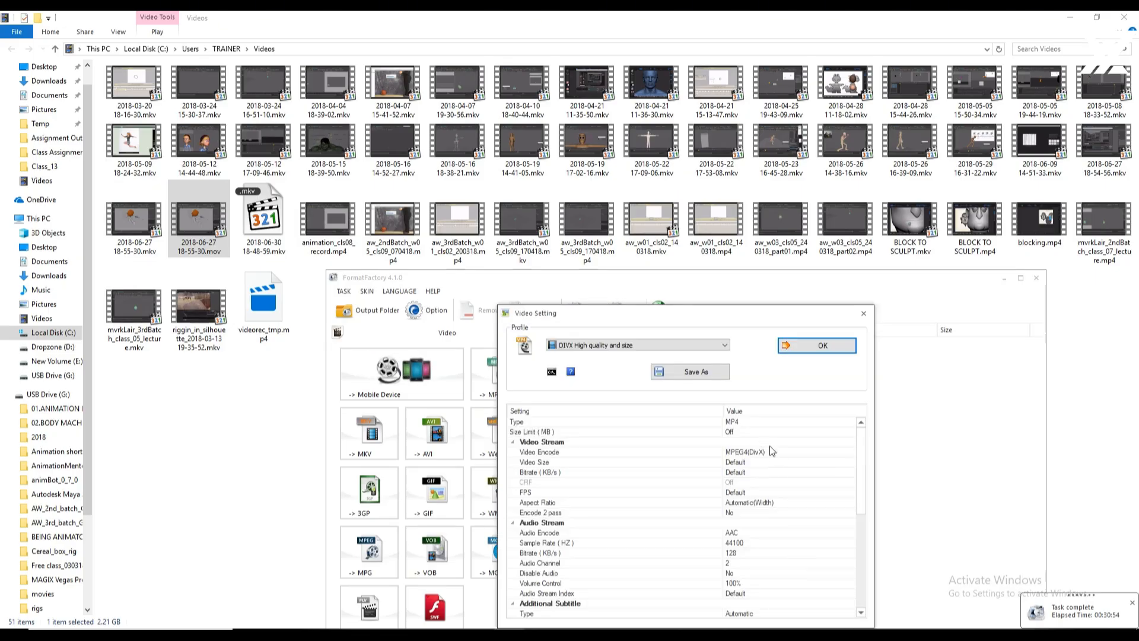
click(814, 347)
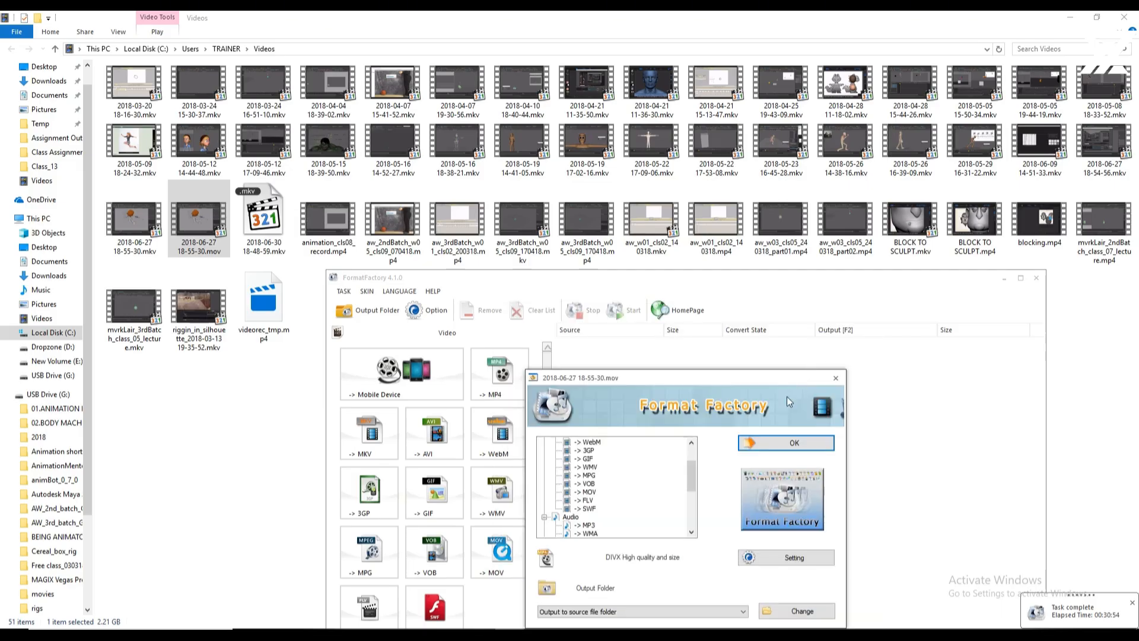
click(780, 448)
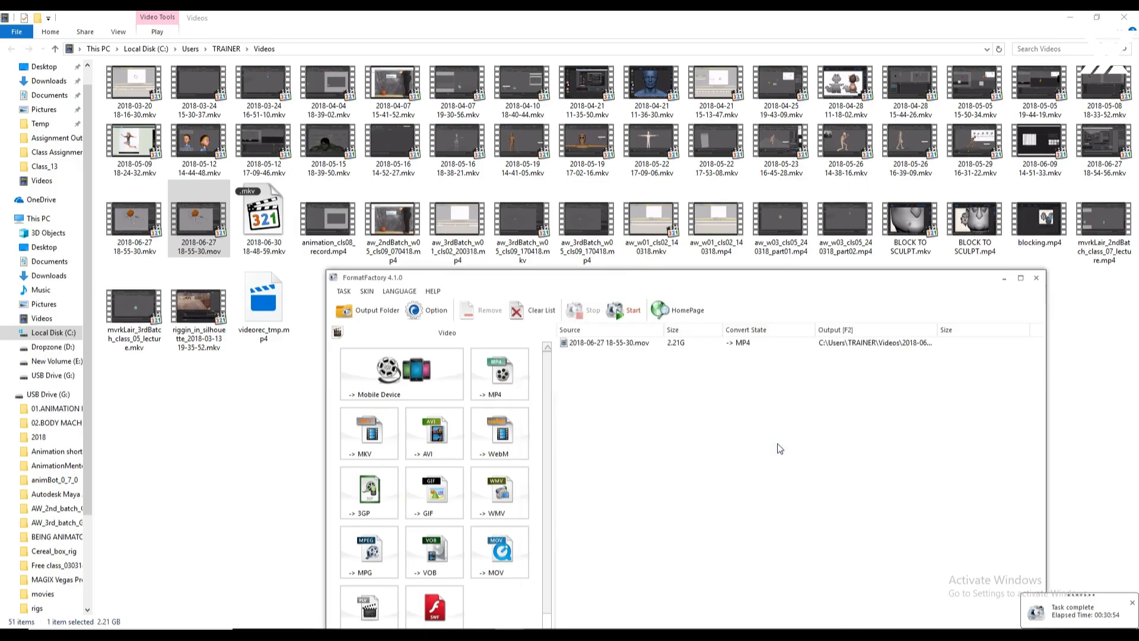
Start the queued MP4 conversion and minimize FormatFactory.
click(631, 314)
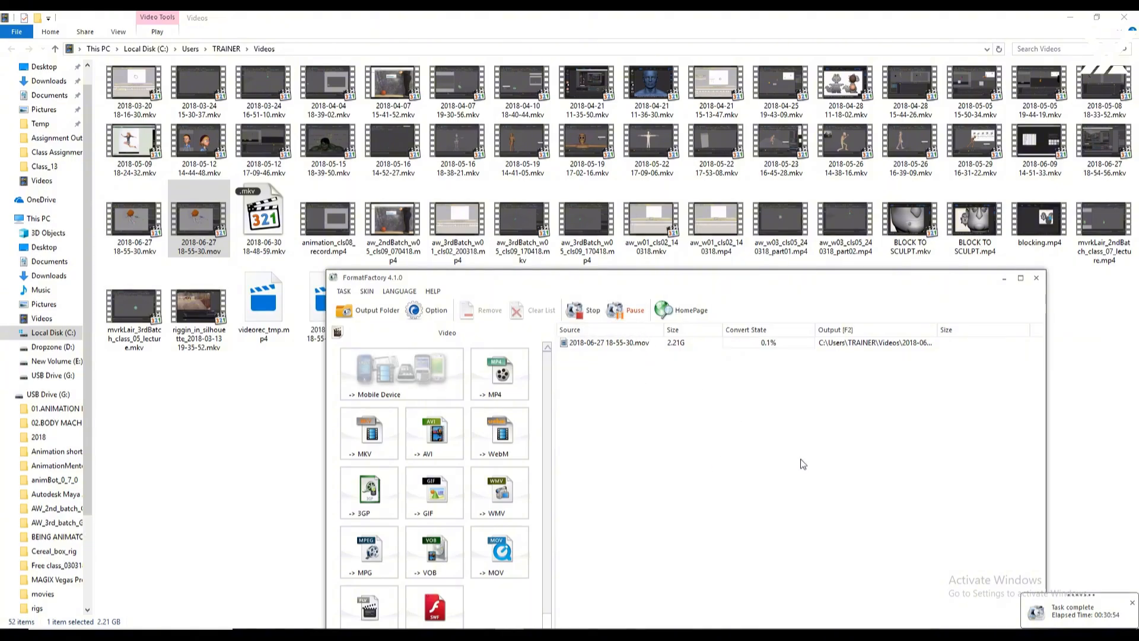
click(1004, 278)
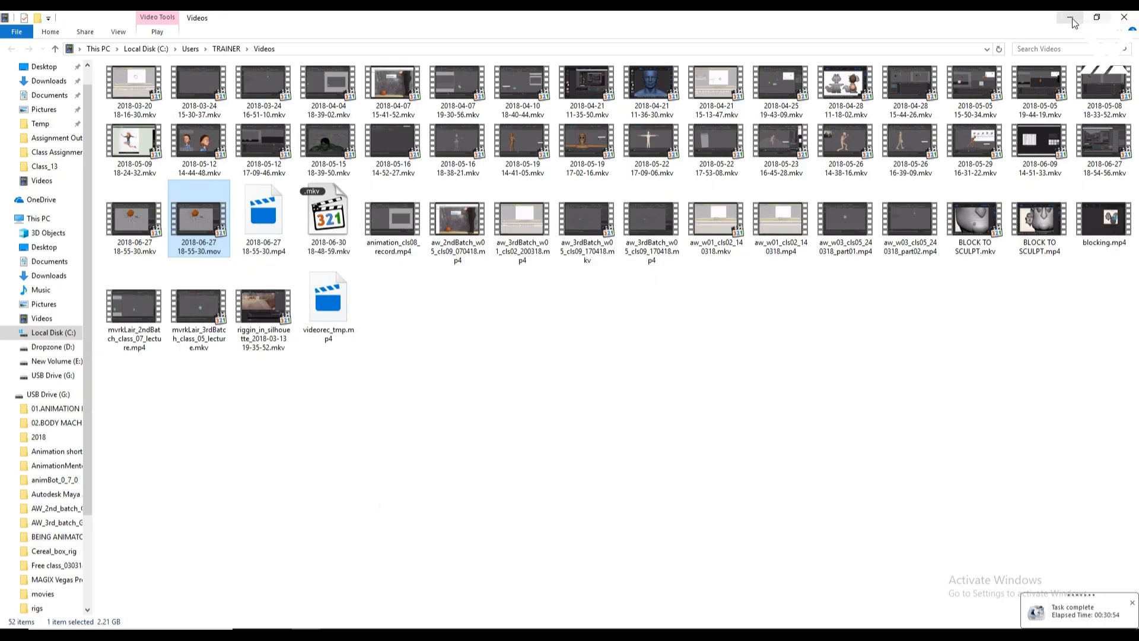
key(Left)
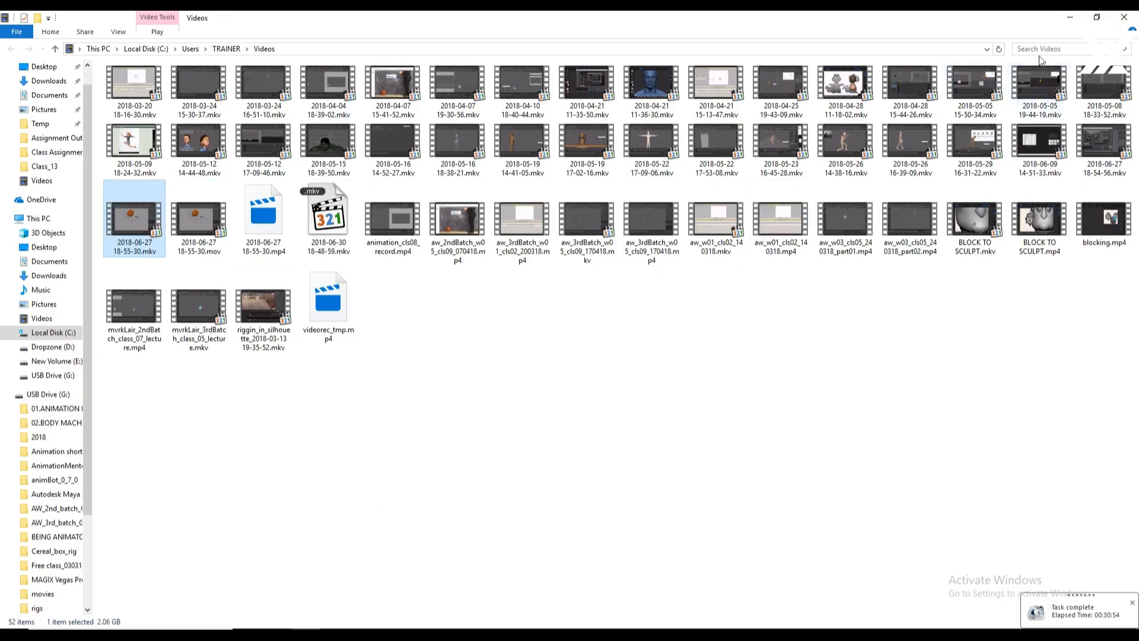
Close the Videos folder window, play the dialogue animation in Maya and stop on frame 45.
click(1124, 16)
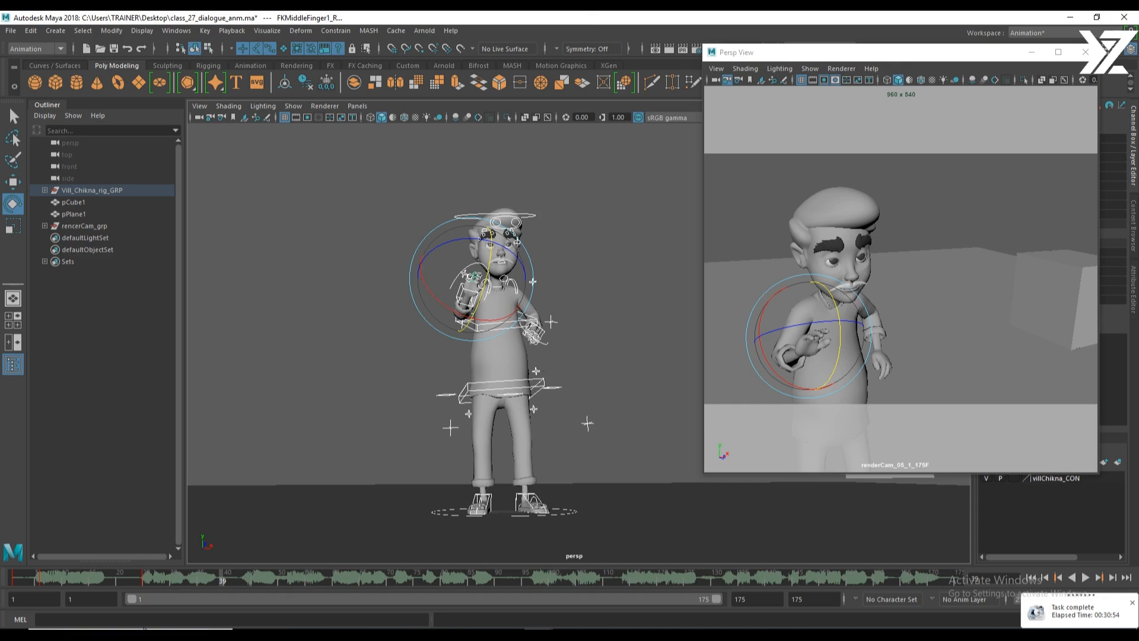
key(alt+v)
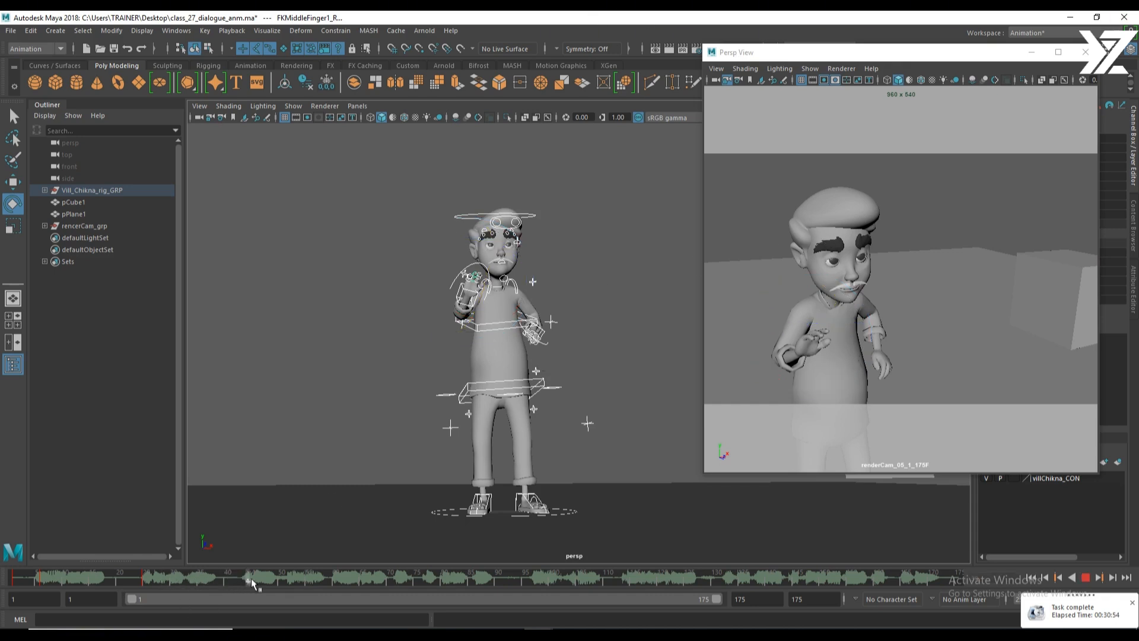
drag(266, 579, 252, 581)
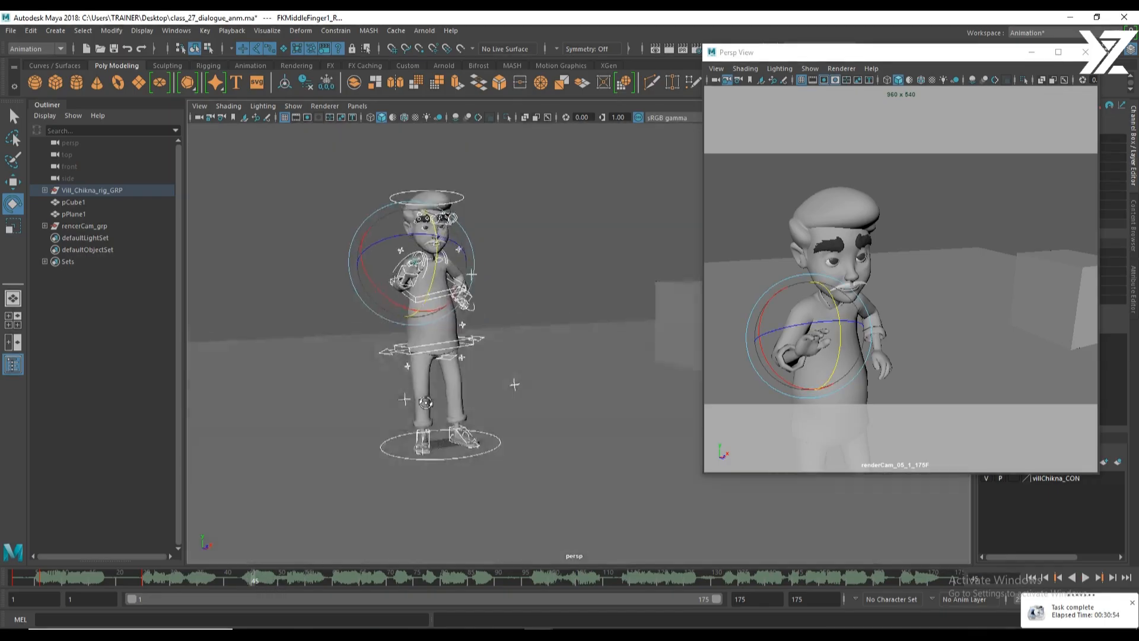
Examine the character's full-body pose at frame 45 from the front and from a slight angle.
alt+drag(523, 396, 536, 407)
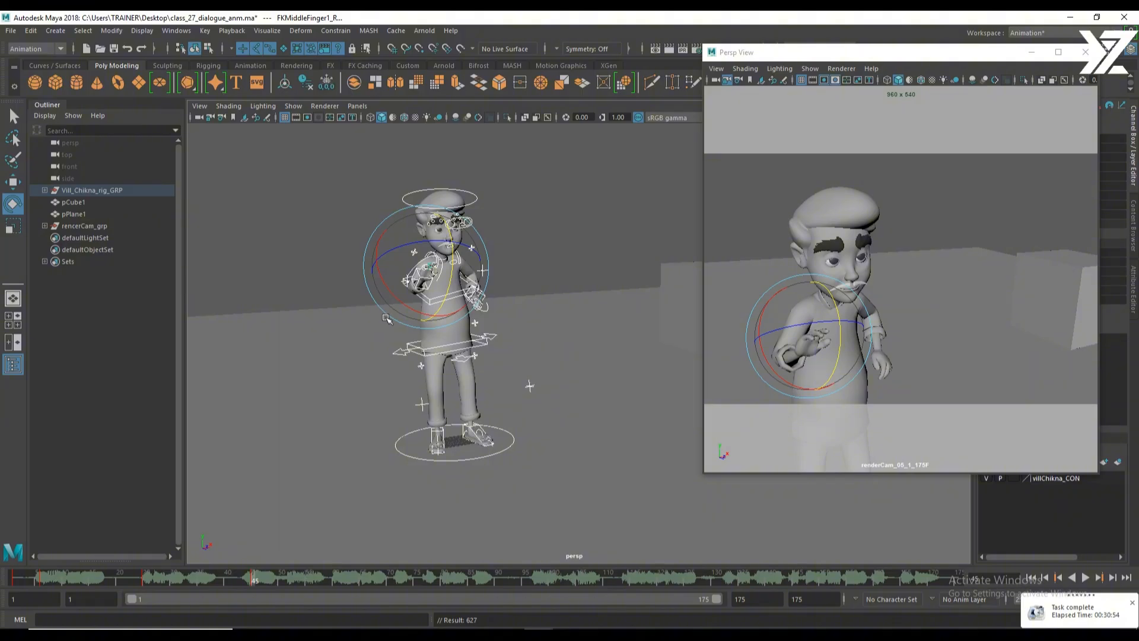
scroll(386, 318, up, 4)
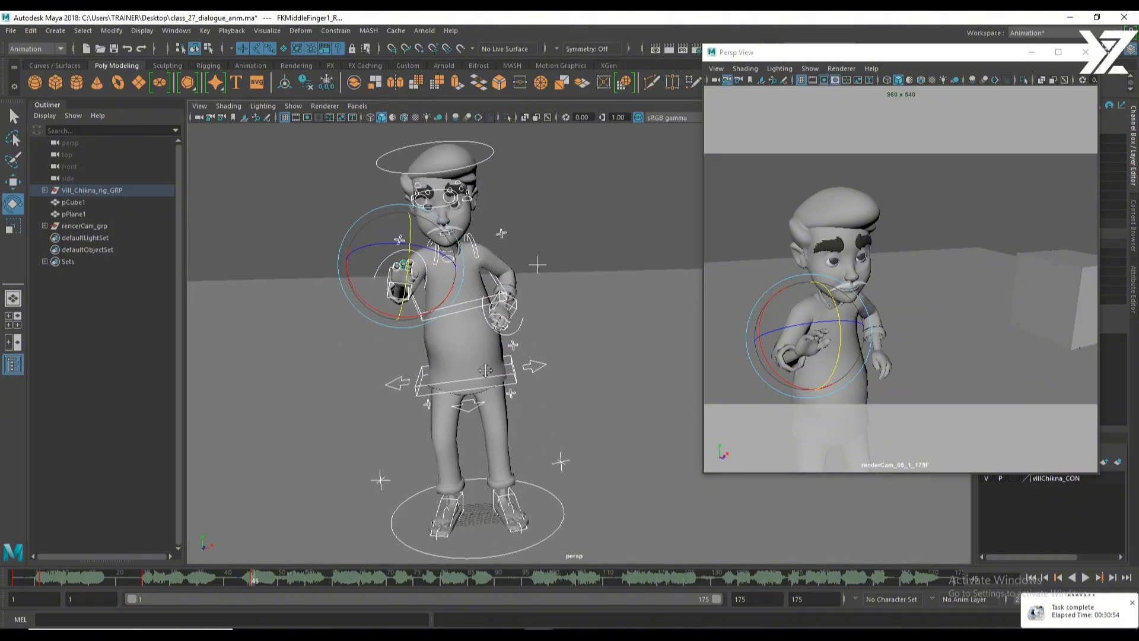
alt+middle_drag(485, 370, 496, 346)
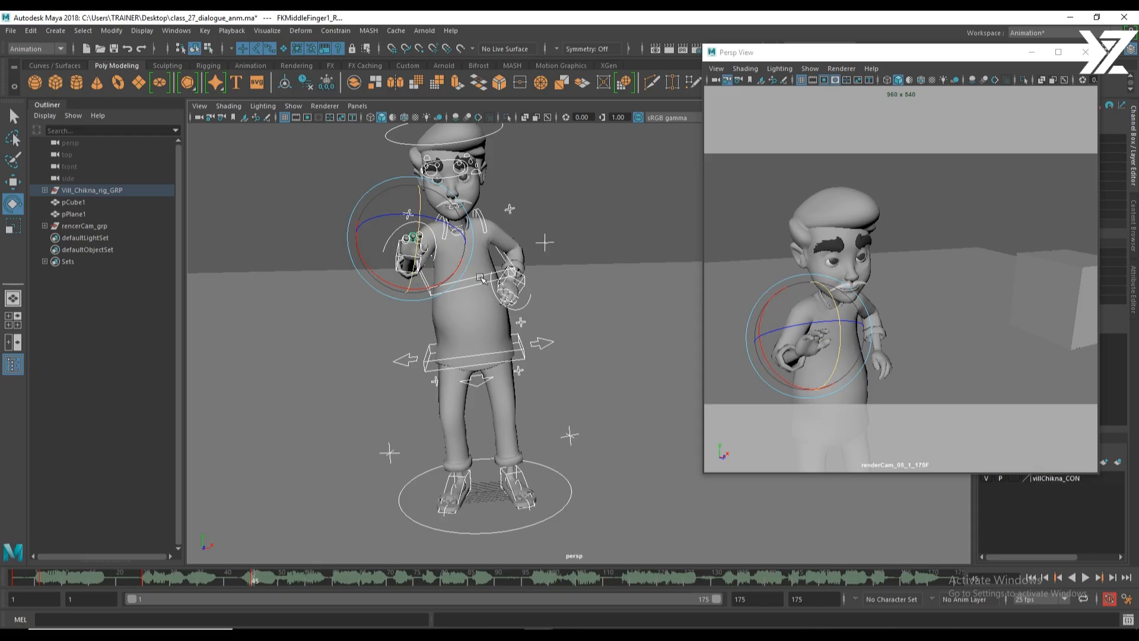
alt+middle_drag(477, 277, 502, 368)
alt+middle_drag(499, 410, 507, 365)
alt+right_drag(507, 365, 454, 360)
alt+middle_drag(454, 361, 437, 389)
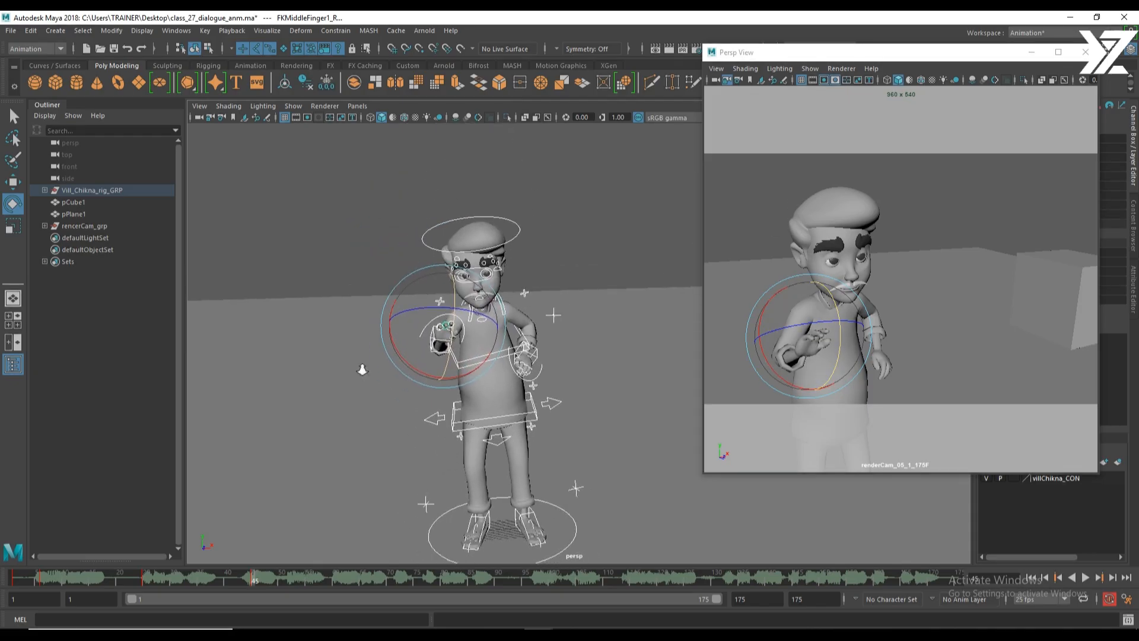
alt+right_drag(361, 368, 465, 391)
alt+middle_drag(464, 391, 511, 396)
key(w)
alt+drag(385, 392, 424, 390)
alt+middle_drag(518, 416, 519, 401)
alt+right_drag(519, 401, 504, 399)
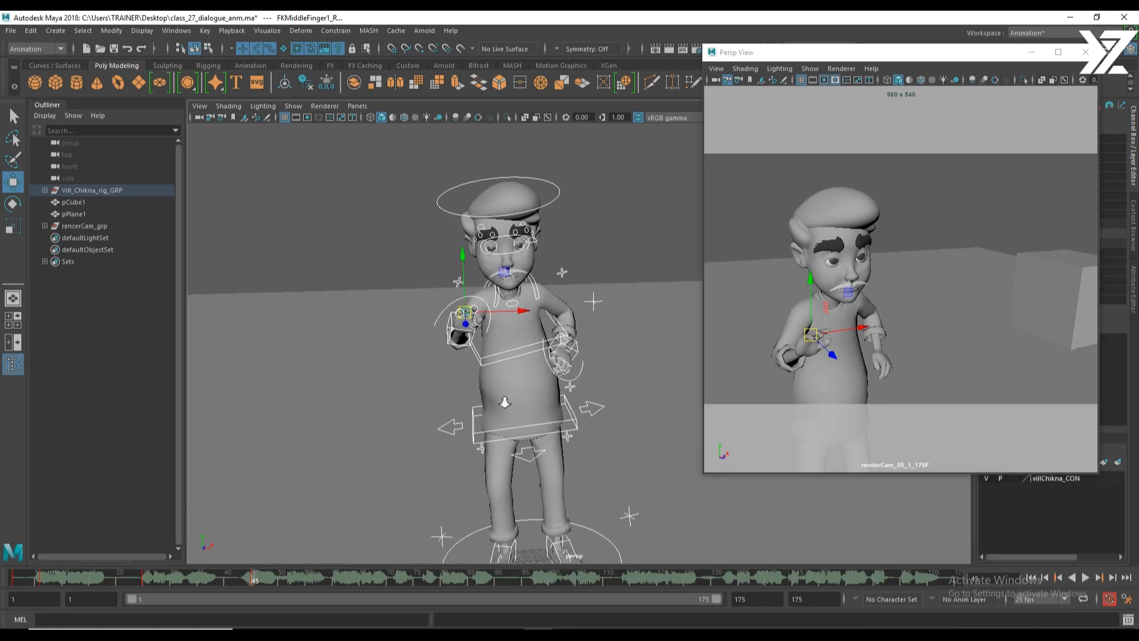
Select the root and both arm IK controls, shift them together along Z, and key them at frame 45.
click(537, 454)
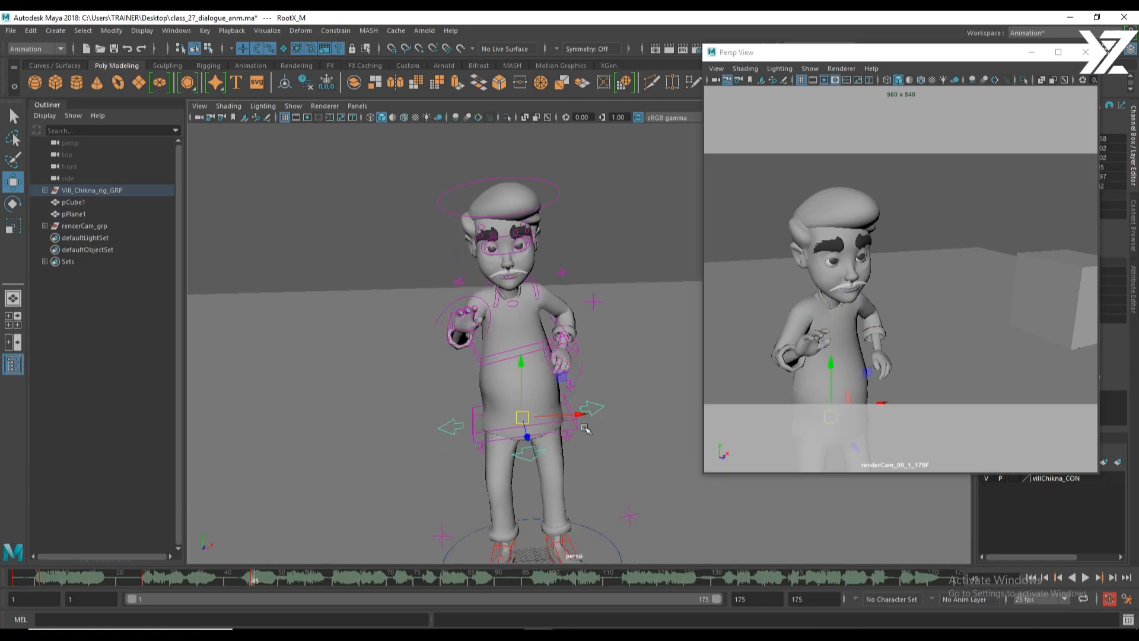
shift+click(574, 347)
shift+click(453, 327)
alt+right_drag(549, 383, 526, 386)
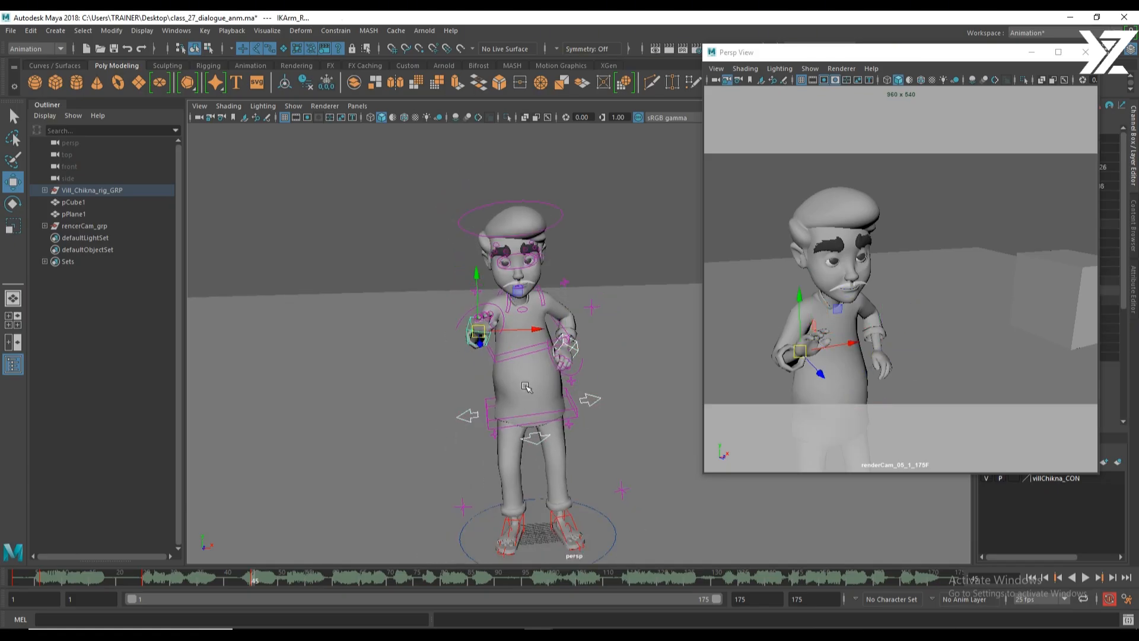
alt+middle_drag(526, 386, 489, 364)
drag(496, 306, 450, 326)
key(s)
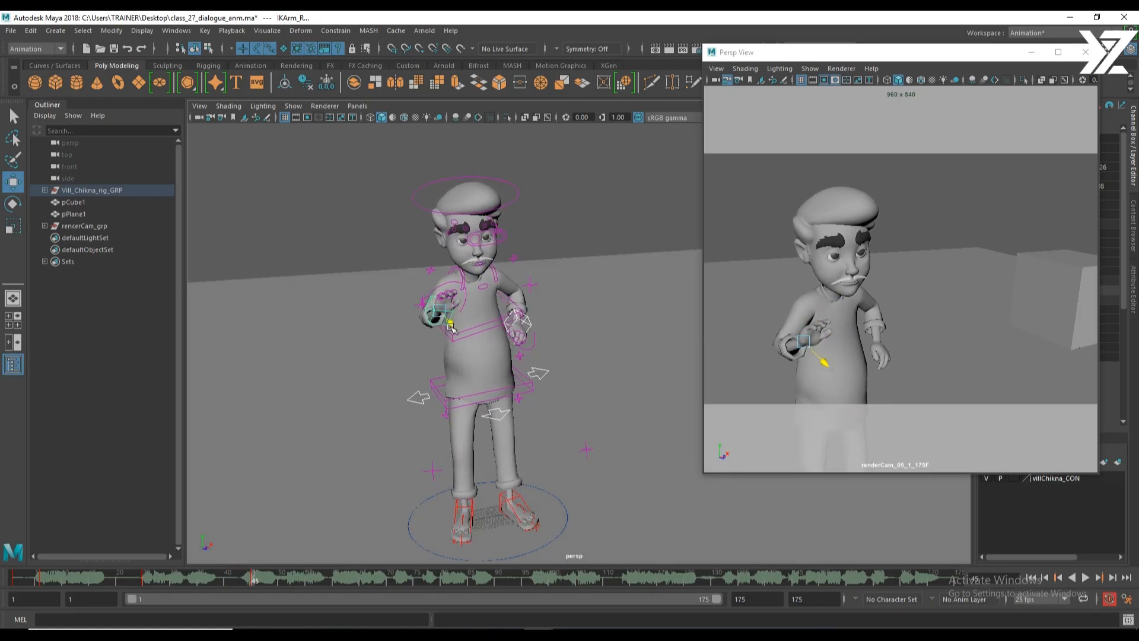
Rotate the root control at frame 45 so the character's body leans back into a more upright stance.
key(e)
click(471, 374)
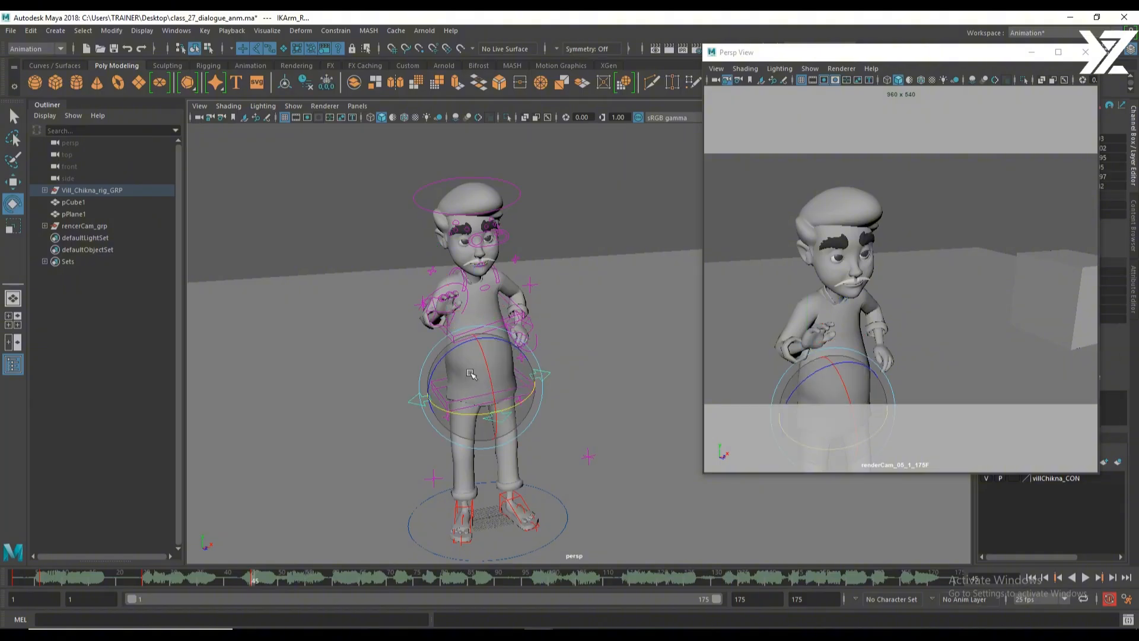
drag(470, 373, 470, 360)
key(w)
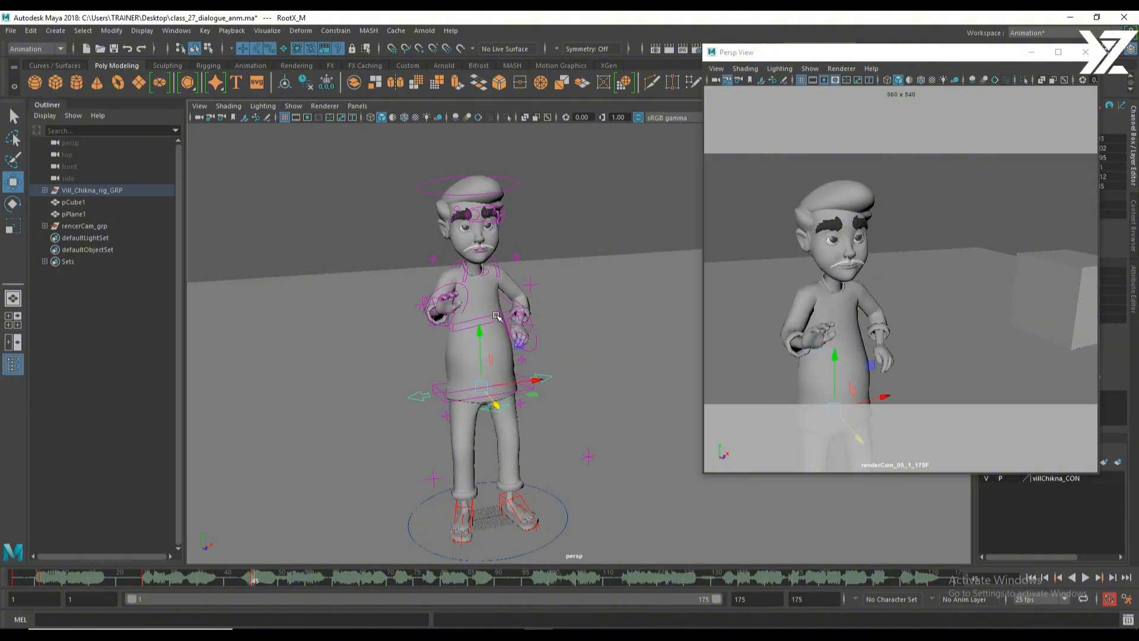
Rotate the upper spine control IKSpine2_M to turn and straighten the chest at frame 45.
click(496, 315)
key(e)
drag(442, 315, 457, 260)
key(w)
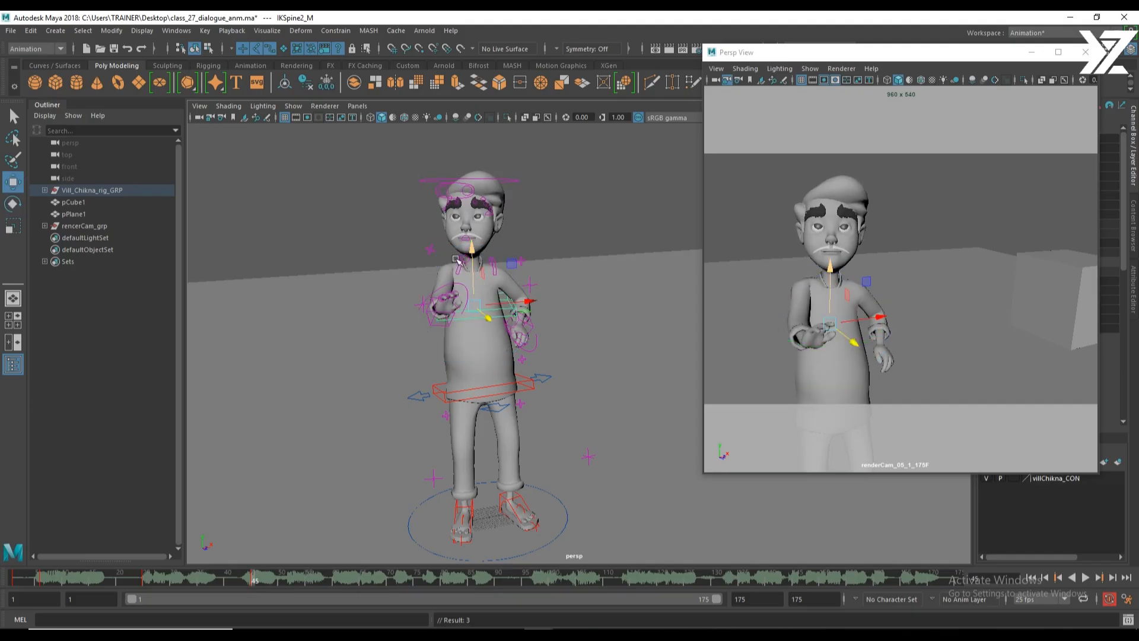
Rotate the neck control FKNeck_M to angle the neck against the new chest pose.
scroll(456, 259, up, 2)
alt+middle_drag(456, 260, 477, 272)
click(489, 247)
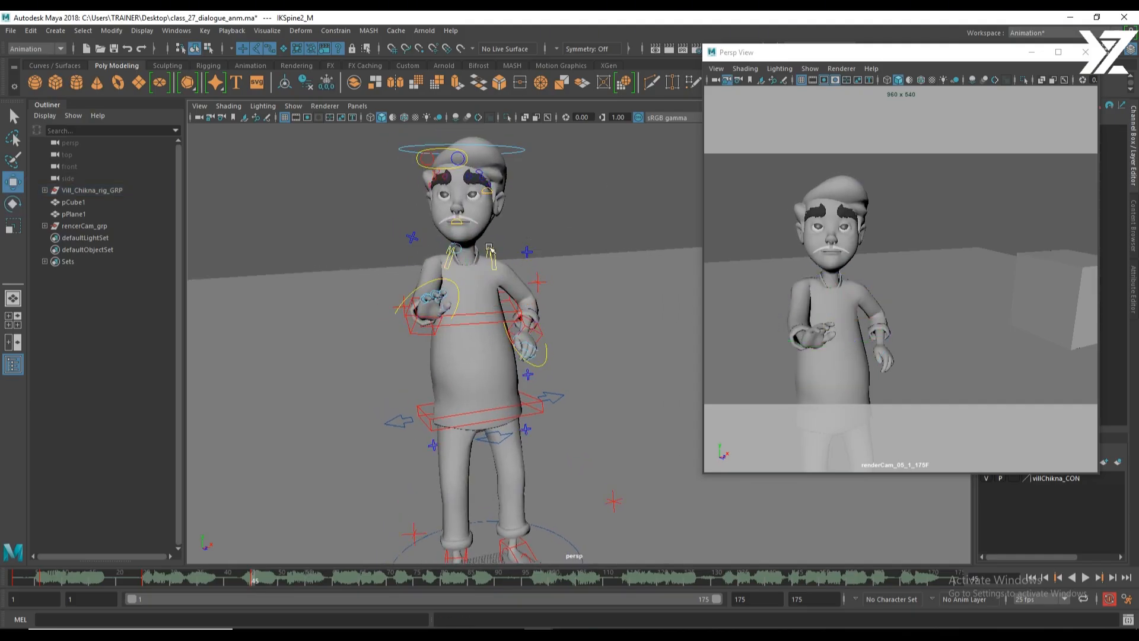
click(490, 249)
key(e)
drag(490, 249, 494, 235)
drag(459, 288, 449, 255)
key(w)
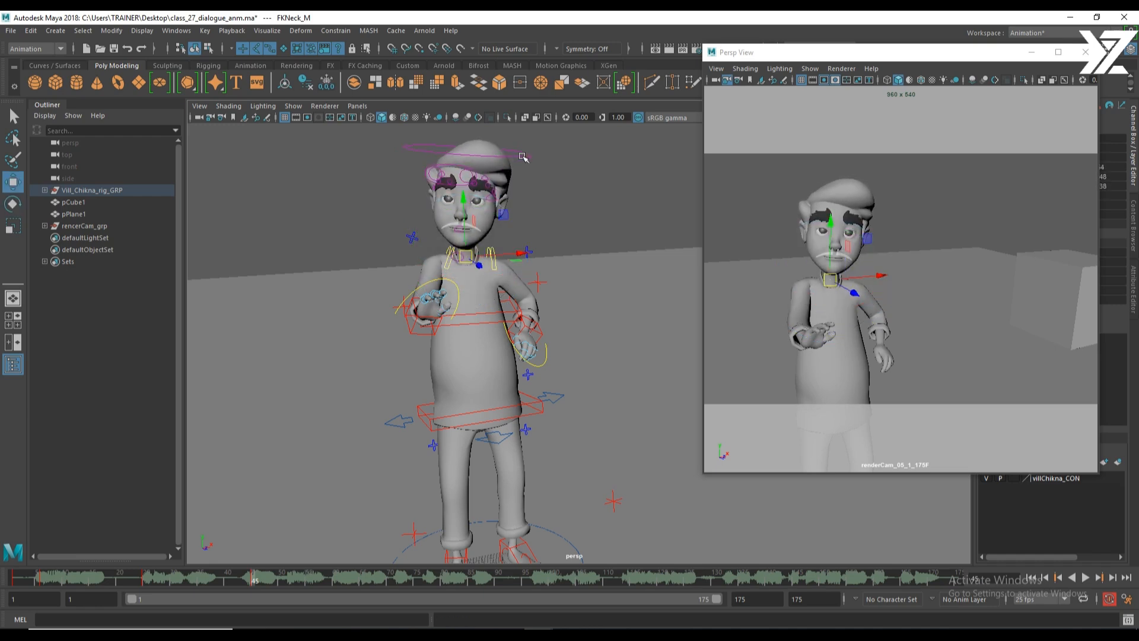
Turn the head with the FKHead_M control and key it at frame 45.
click(523, 157)
key(e)
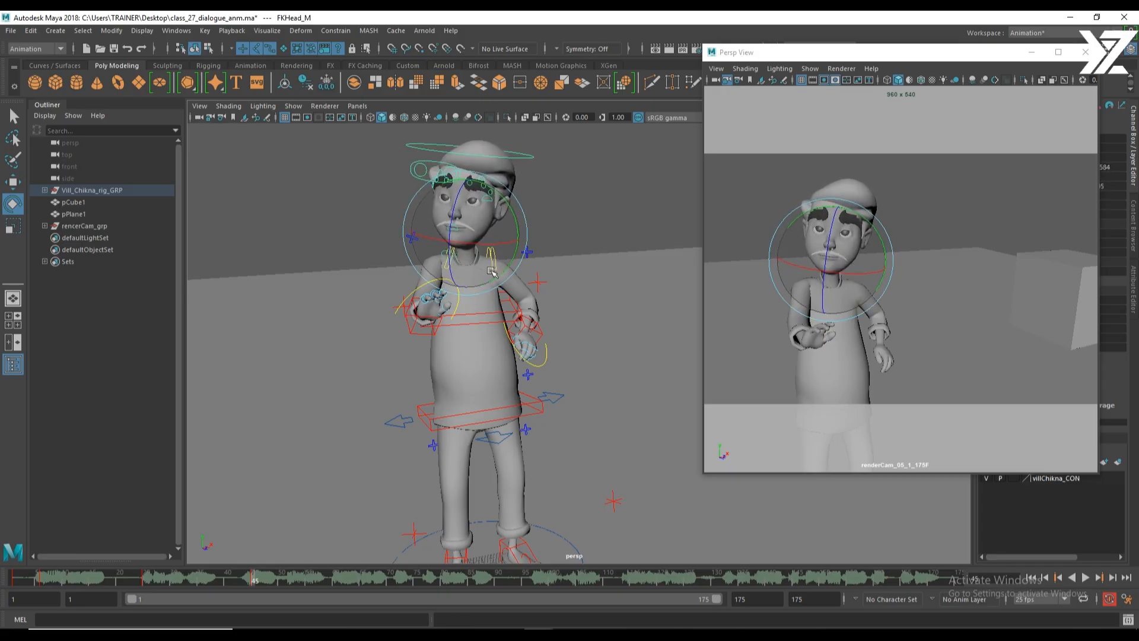
key(s)
Move the eyeball control sideways so the eyes look toward the box, and key it at frame 45.
key(w)
click(438, 165)
alt+drag(441, 169, 657, 249)
key(s)
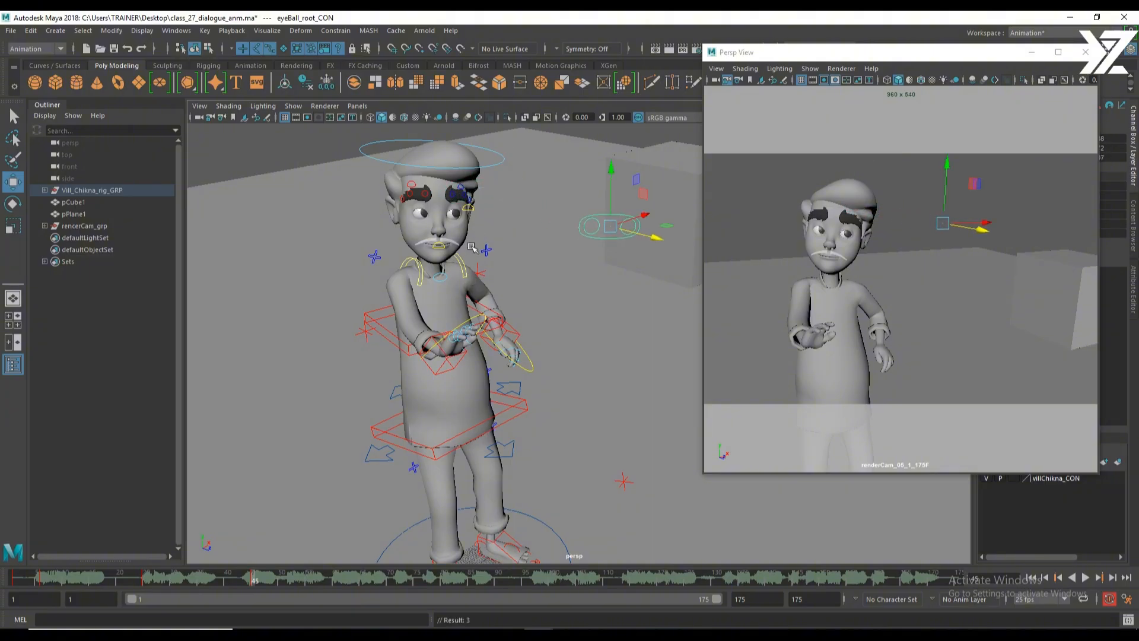
Refine the tilt of the head control with small rotations and key the adjusted pose.
click(484, 169)
key(e)
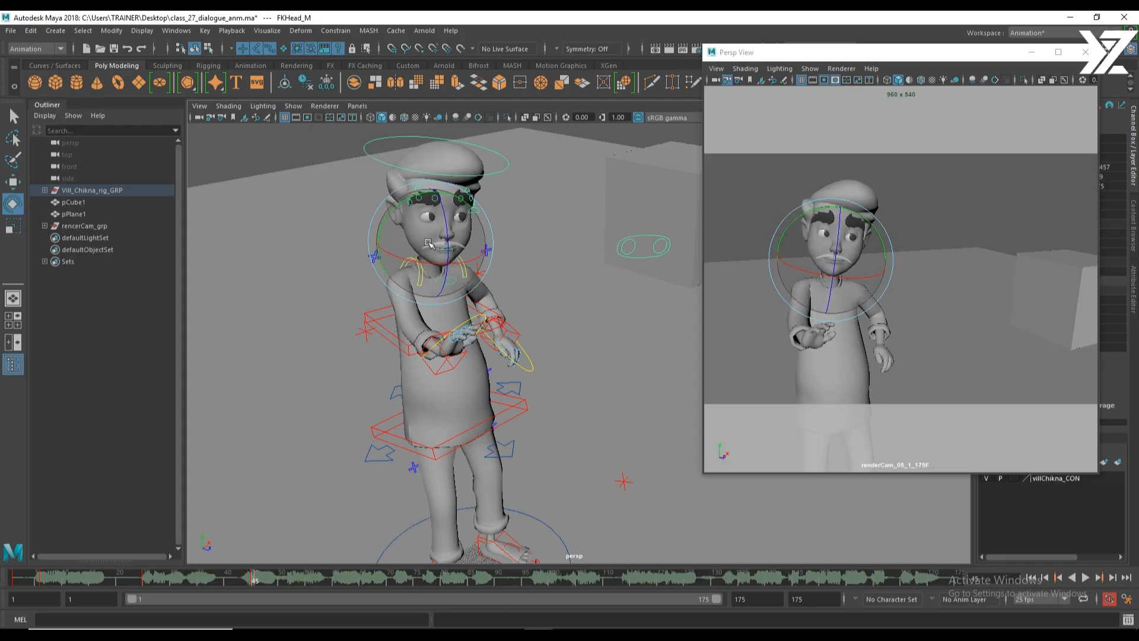
drag(427, 243, 426, 246)
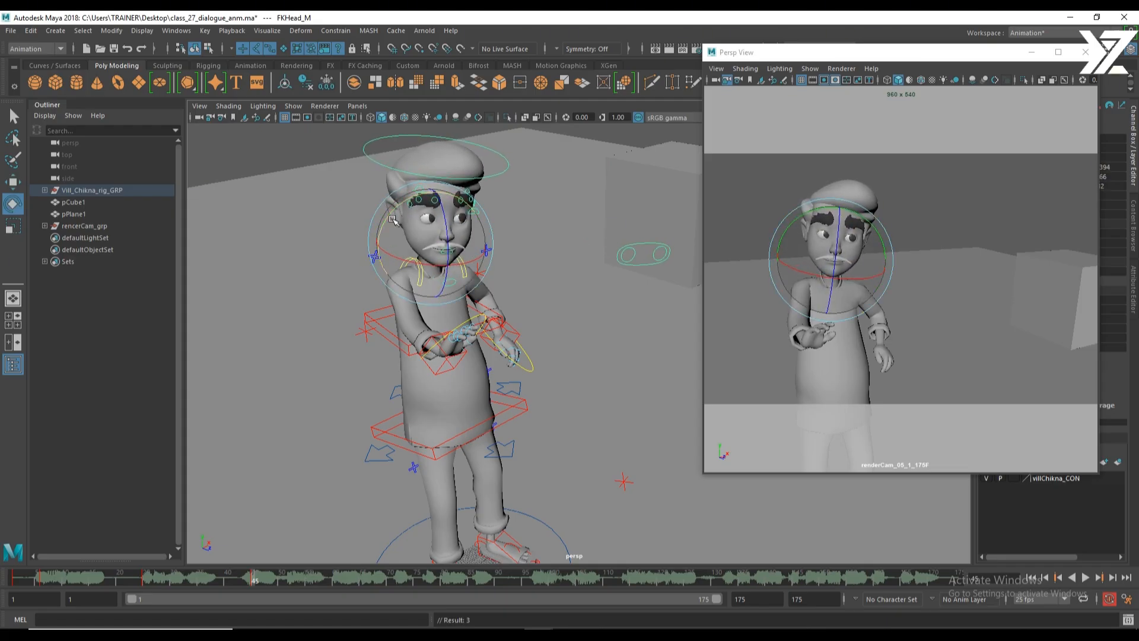
drag(392, 209, 389, 211)
key(s)
key(w)
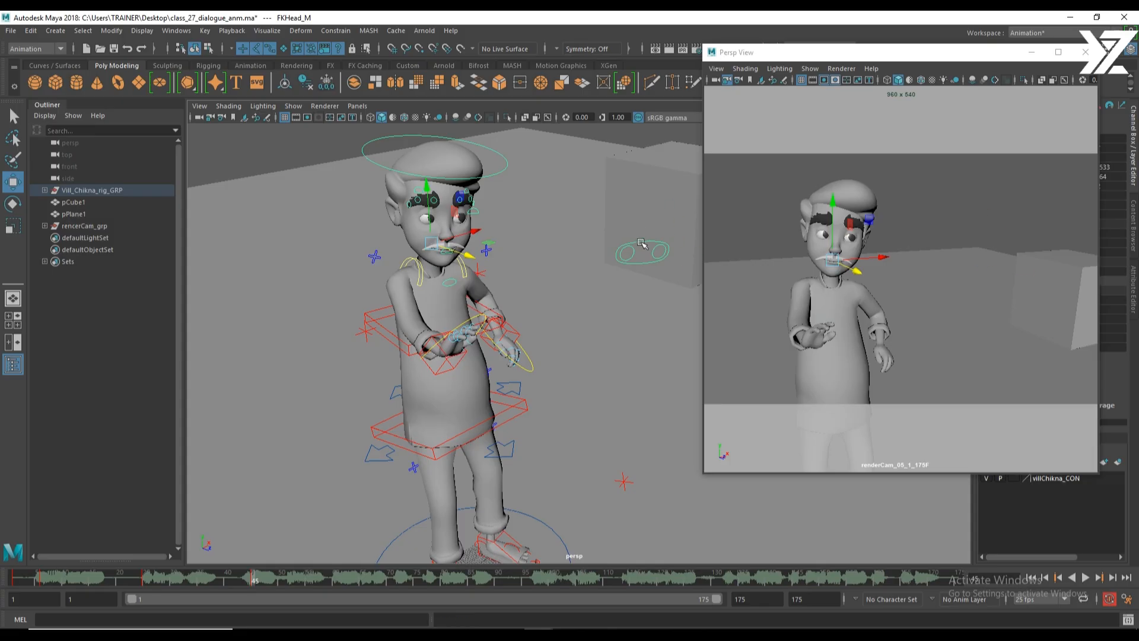
Raise the eyeball control to lift the character's gaze, and key it.
click(641, 241)
drag(644, 216, 650, 192)
key(s)
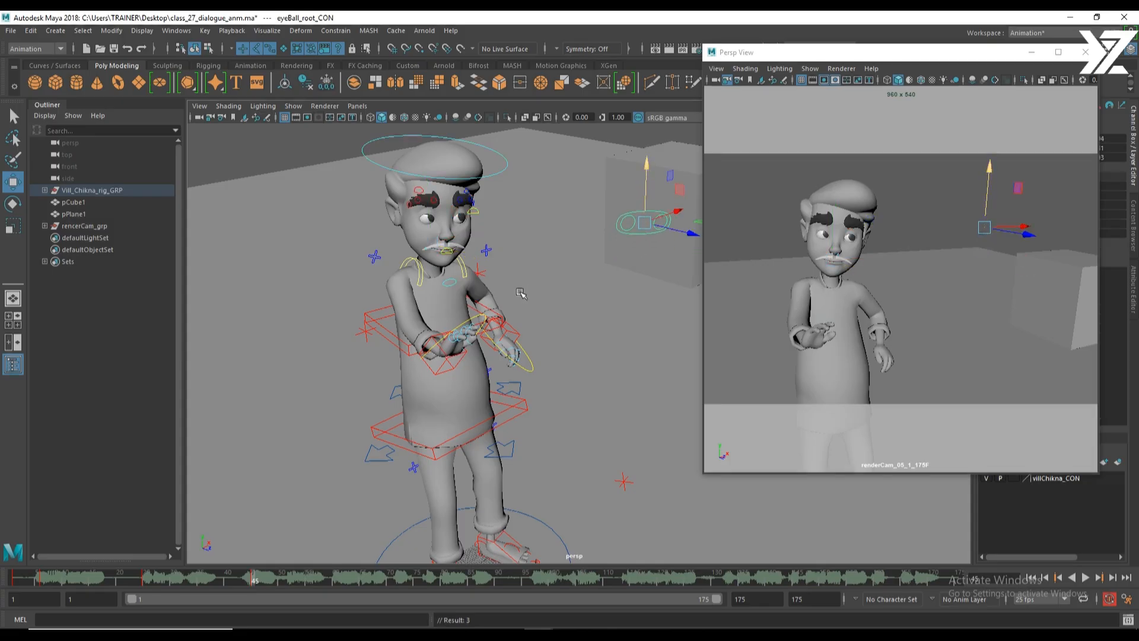
Raise the right arm IK control to bring the hand up beside the head, and start rotating the wrist.
alt+drag(520, 289, 508, 296)
click(443, 360)
alt+drag(445, 361, 305, 274)
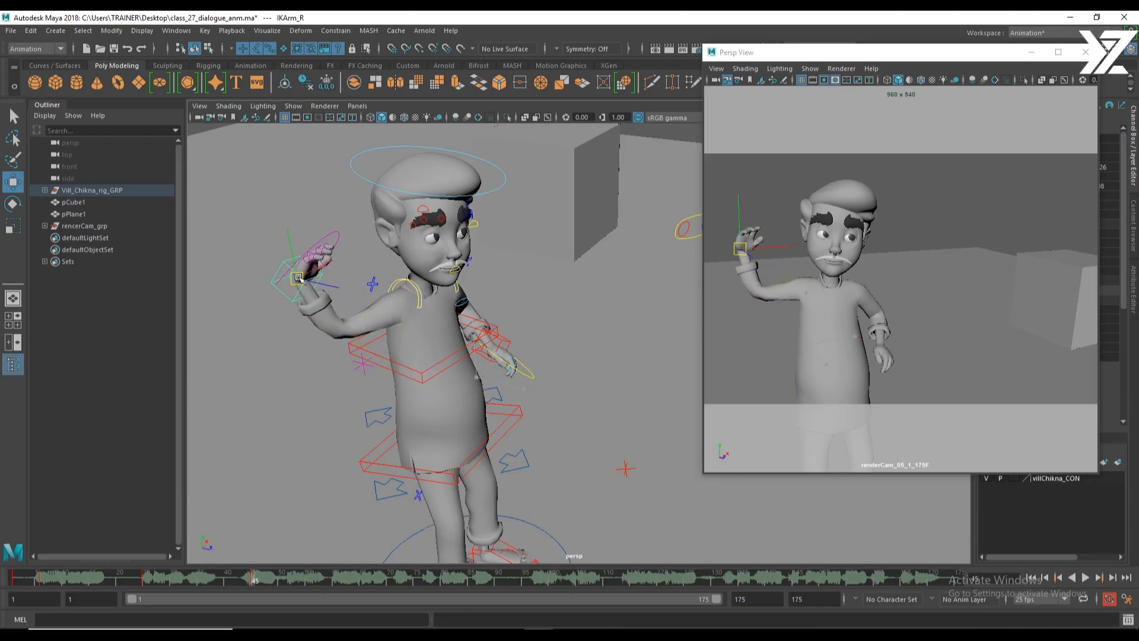
alt+drag(484, 289, 408, 286)
key(e)
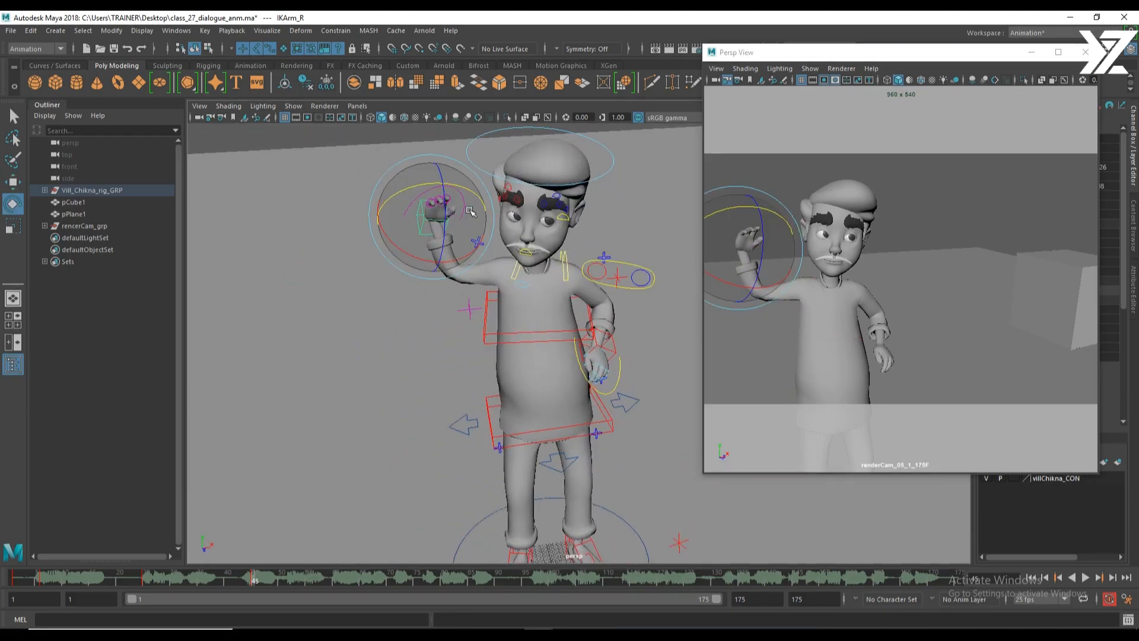
Rotate the raised right hand control at frame 45 so the palm opens outward, and reposition the hand beside the head.
drag(471, 212, 589, 240)
key(w)
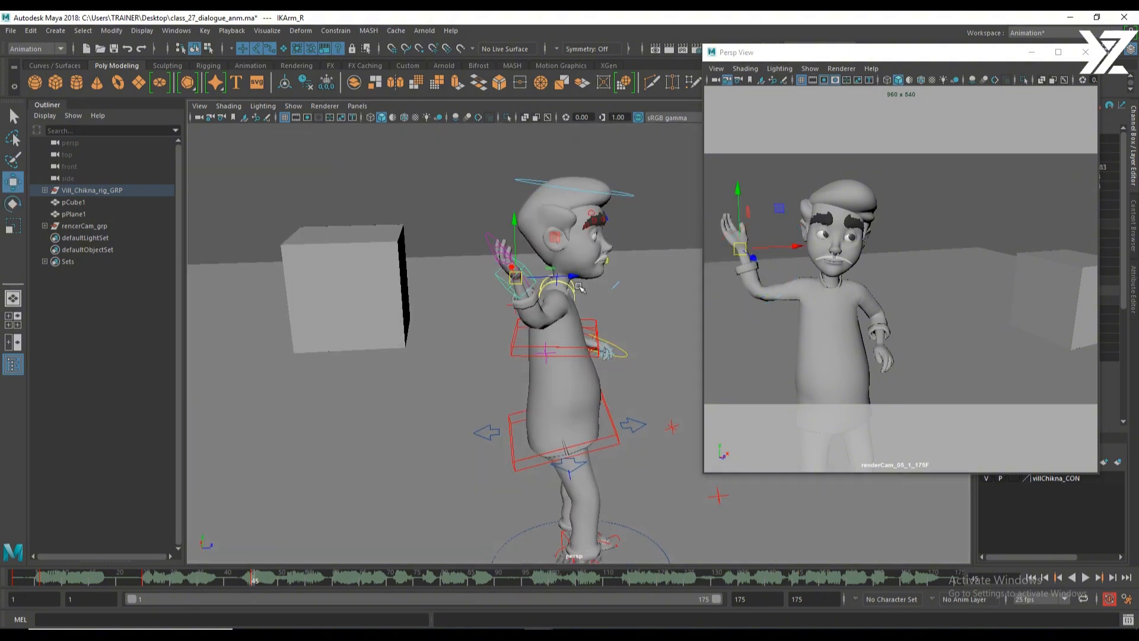
drag(520, 276, 462, 313)
drag(461, 236, 456, 232)
alt+drag(574, 360, 659, 363)
Bring the left hand in front of the belly with the left arm IK control and rotate it to bend the wrist.
click(600, 354)
key(e)
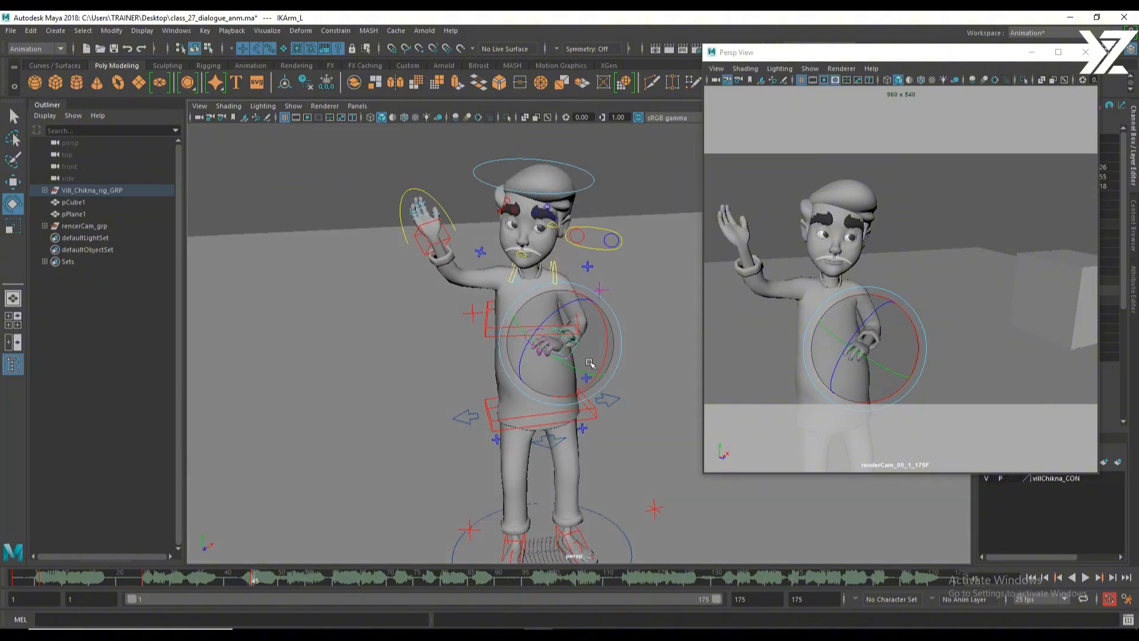
alt+middle_drag(669, 416, 621, 374)
alt+right_drag(621, 374, 421, 201)
Key all of the character's controls at frame 45 and play the animation back from the first frame.
drag(421, 201, 660, 516)
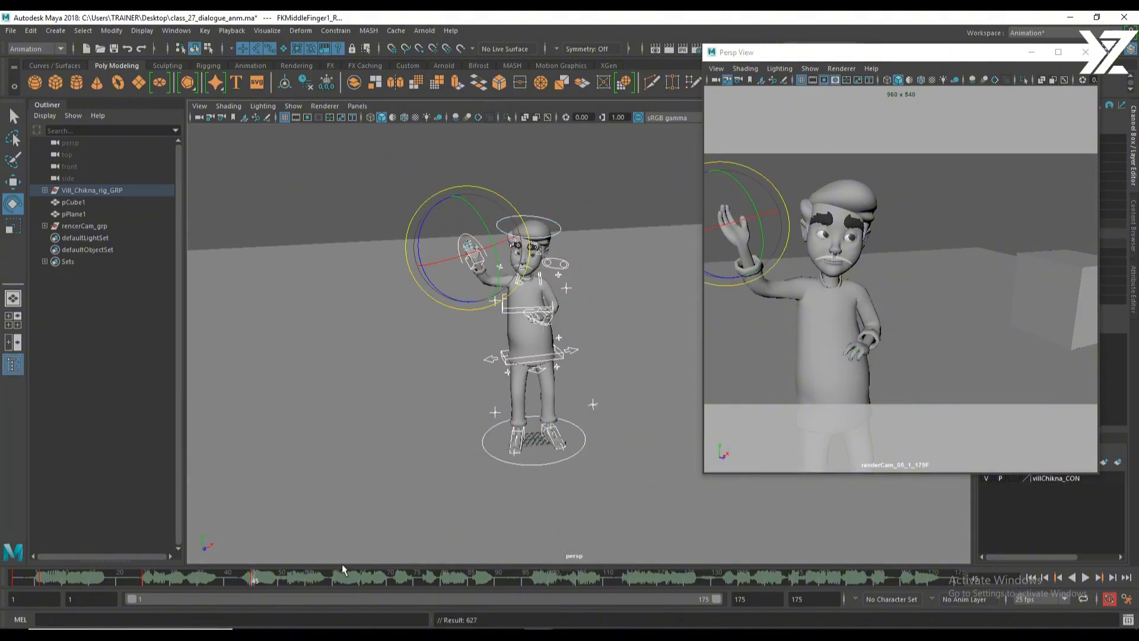
click(1034, 576)
click(1085, 578)
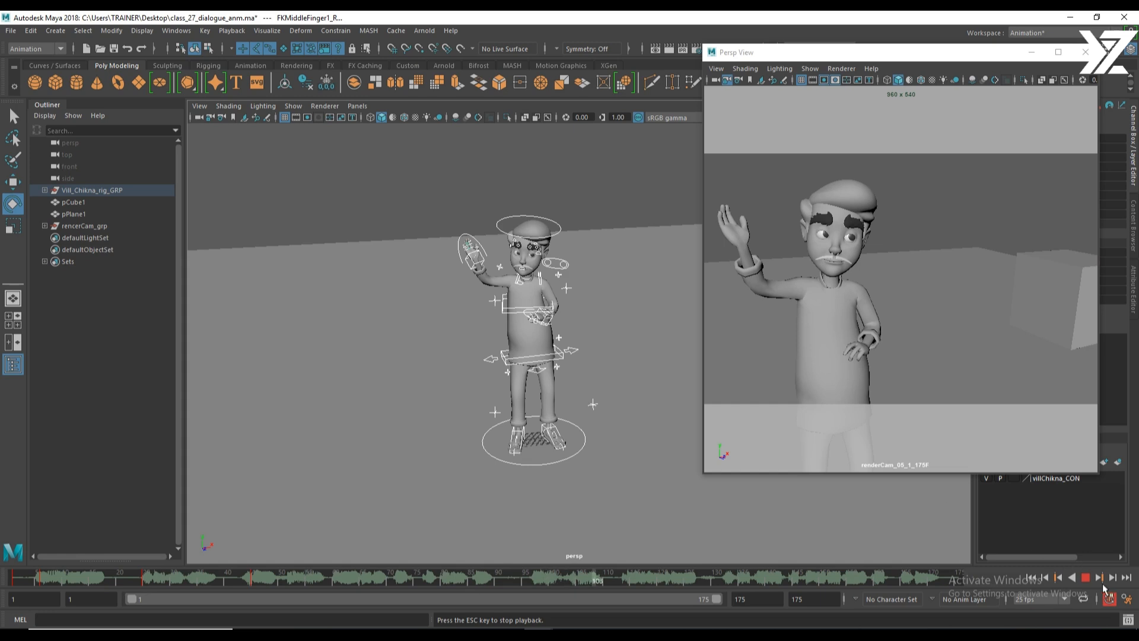
click(1087, 580)
Move to frame 98 and key all of the character's controls there to hold the current pose.
mouse_move(471, 584)
mouse_down()
mouse_move(218, 586)
mouse_move(595, 584)
mouse_move(511, 583)
mouse_move(541, 581)
mouse_up()
scroll(560, 341, down, 3)
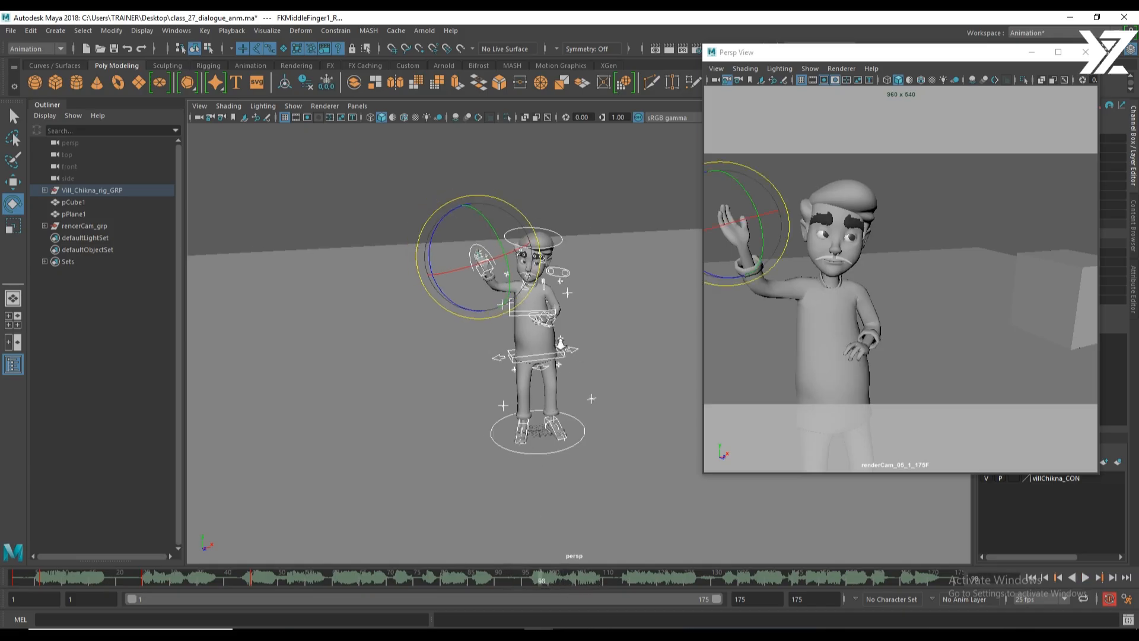
drag(374, 167, 663, 489)
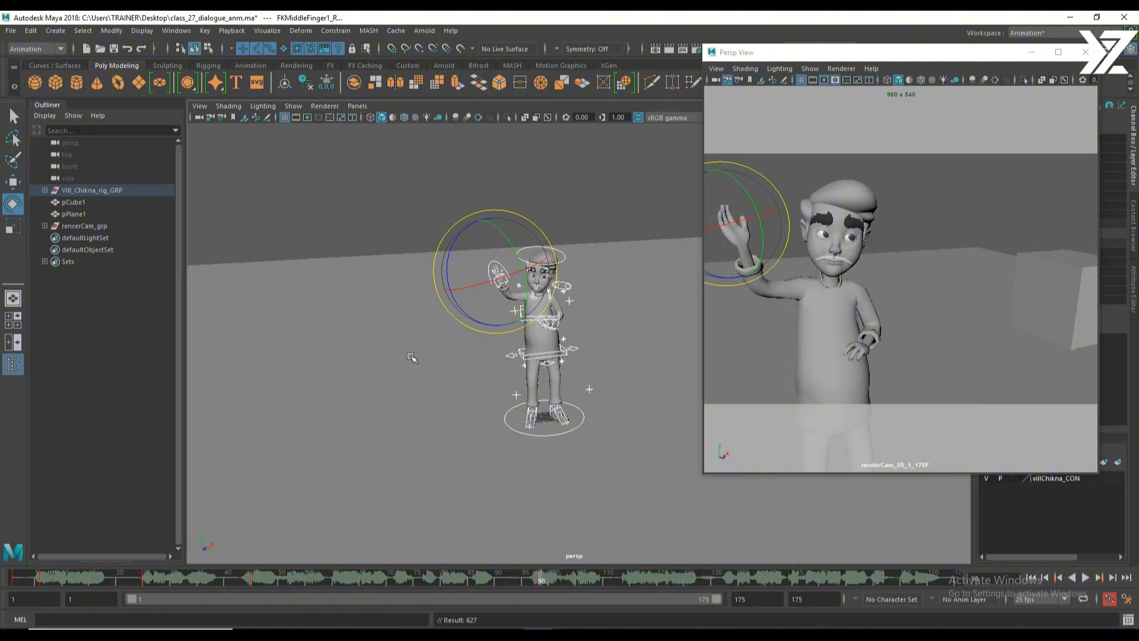
Move the left hand control outward, away from the belly, so the left arm reaches forward.
scroll(412, 357, up, 6)
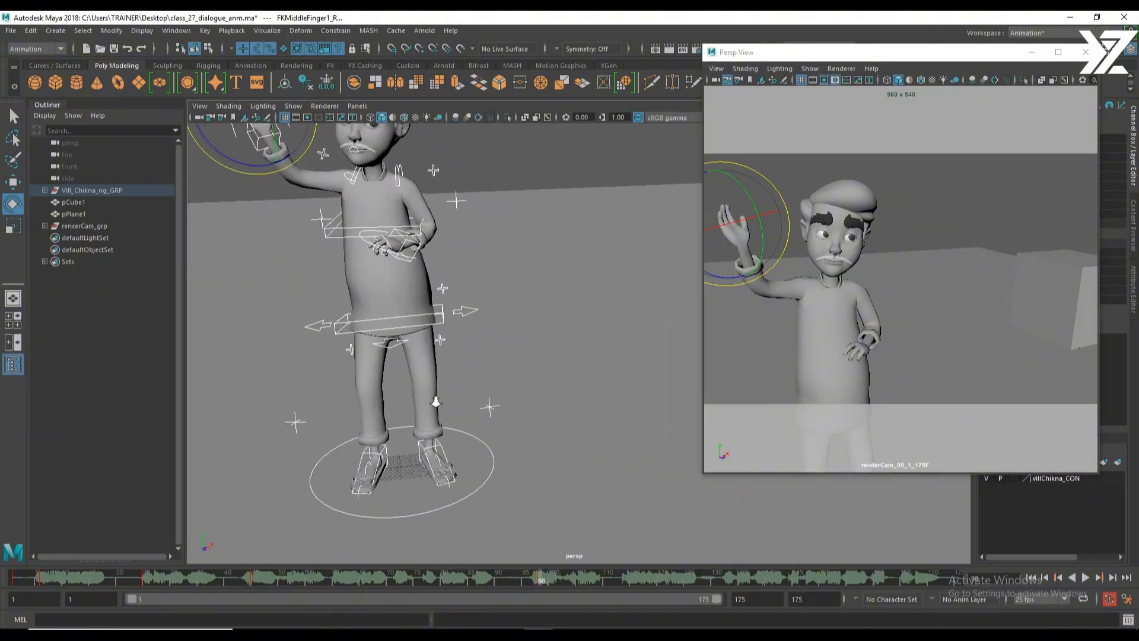
alt+middle_drag(436, 403, 543, 476)
scroll(488, 404, down, 2)
alt+middle_drag(487, 402, 488, 418)
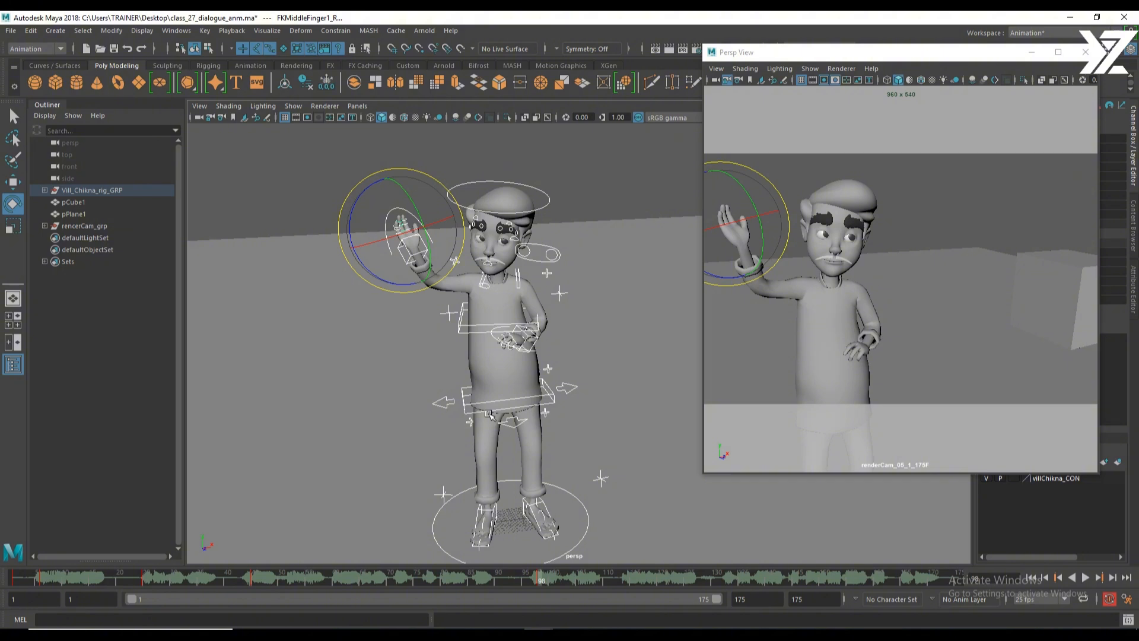
scroll(483, 328, up, 4)
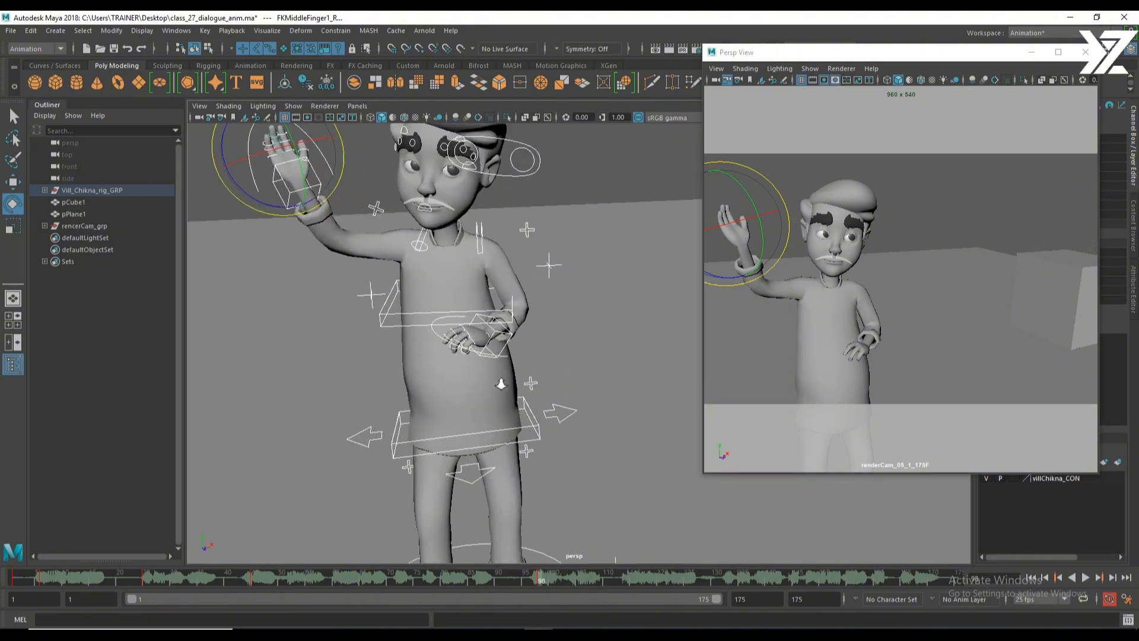
click(521, 381)
alt+drag(521, 381, 474, 266)
key(w)
alt+drag(510, 403, 527, 436)
Shift the root control together with both hand controls sideways to move the character's weight over.
click(598, 430)
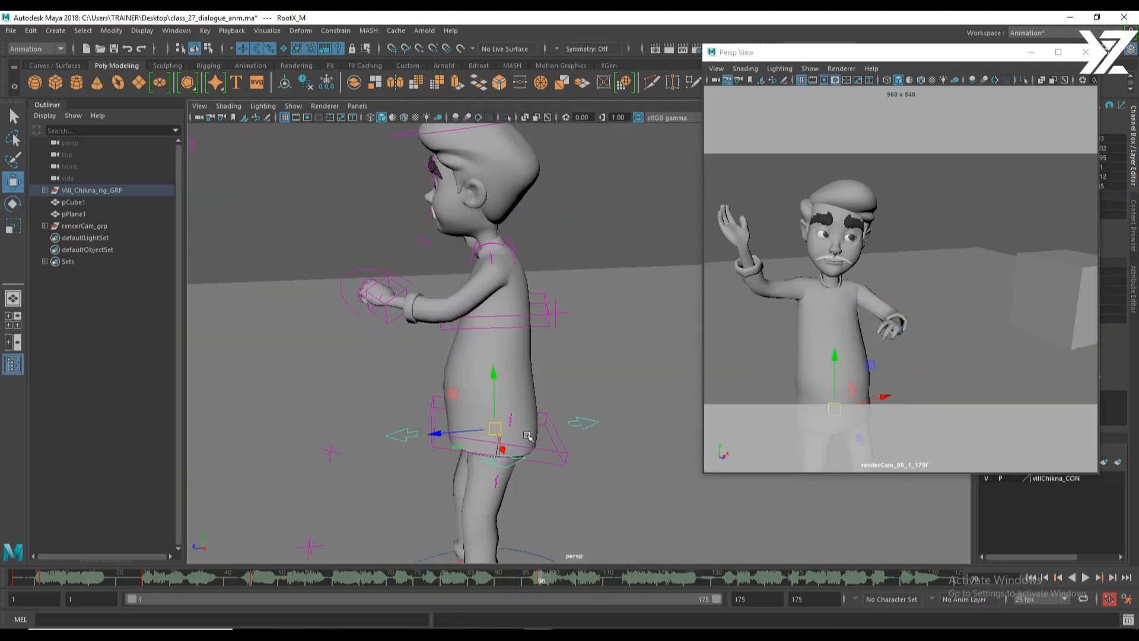
alt+drag(370, 235, 540, 178)
click(438, 185)
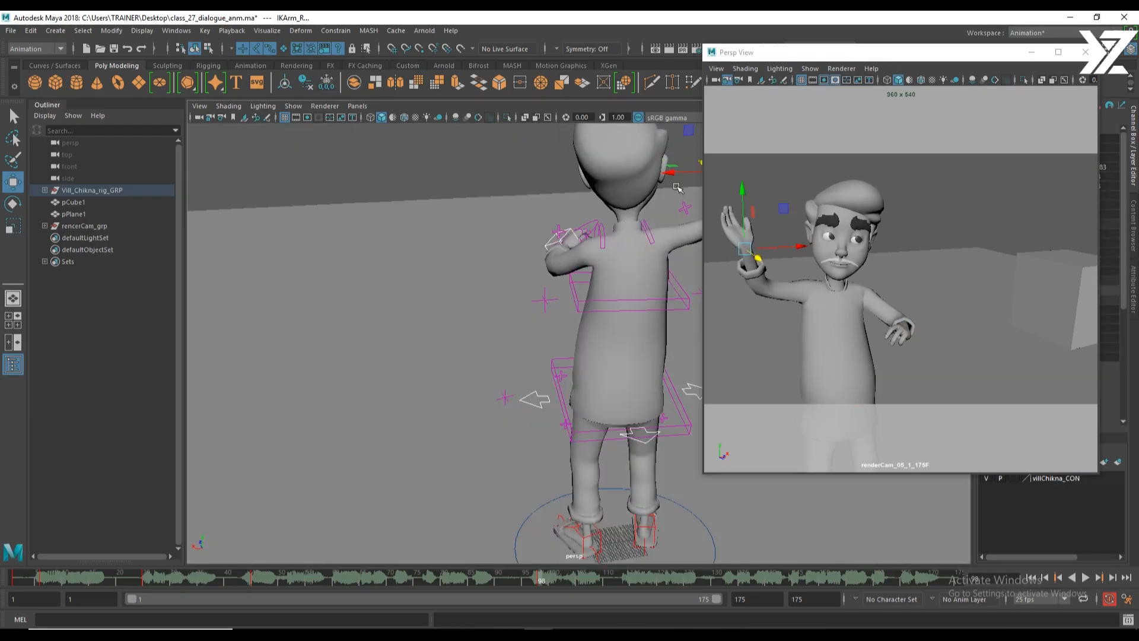
click(670, 173)
drag(670, 173, 668, 175)
alt+drag(452, 292, 542, 334)
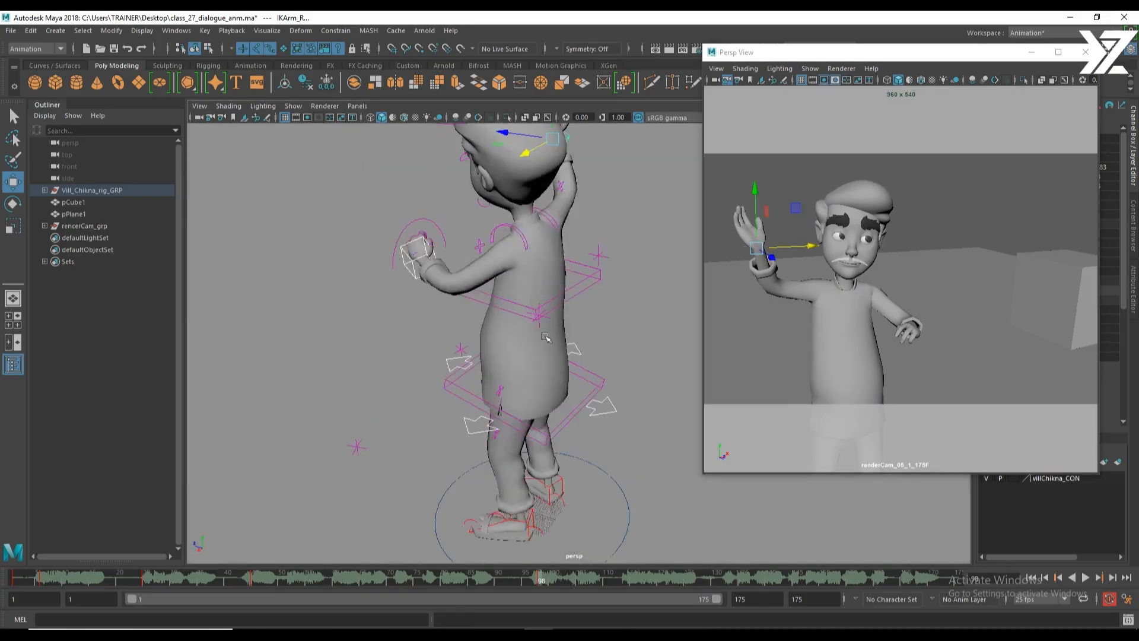
Rotate the root and upper spine controls to twist and tilt the torso.
click(605, 408)
alt+drag(644, 392, 604, 334)
key(e)
click(610, 293)
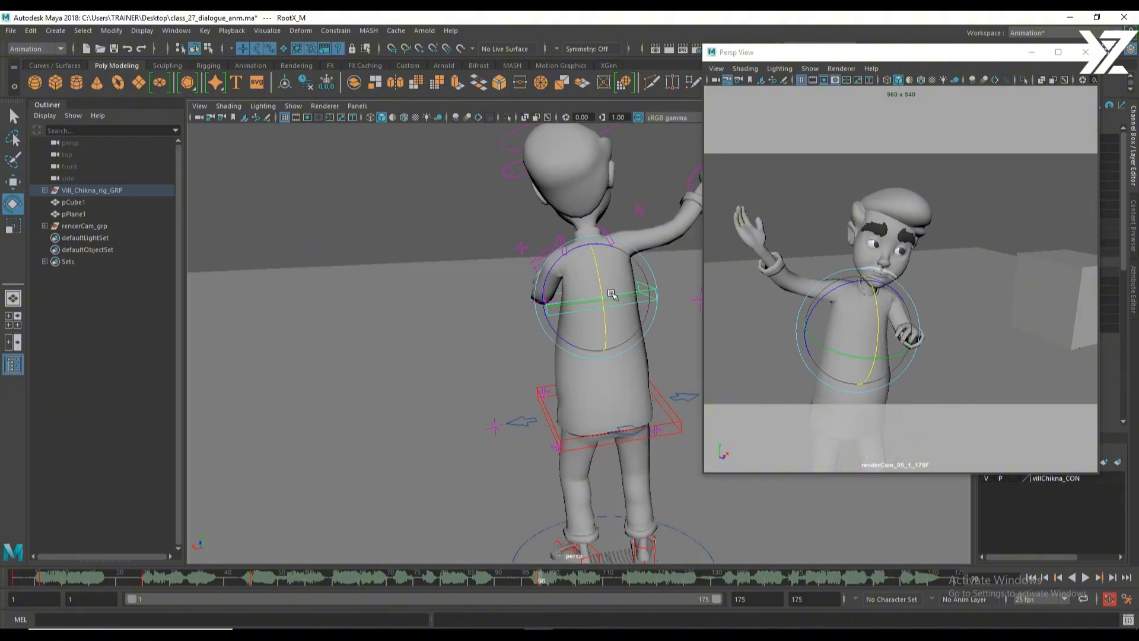
drag(573, 271, 627, 318)
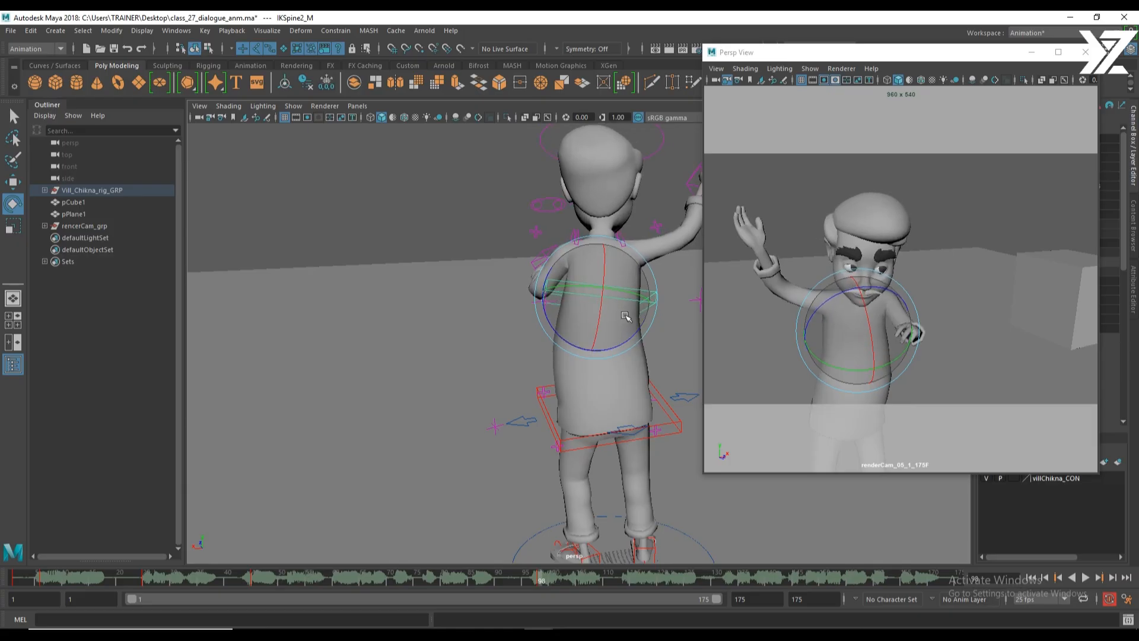
click(660, 395)
drag(627, 359, 648, 371)
key(ctrl+z)
Tilt the upper spine control sideways and rotate the root control to balance the body lean.
click(682, 397)
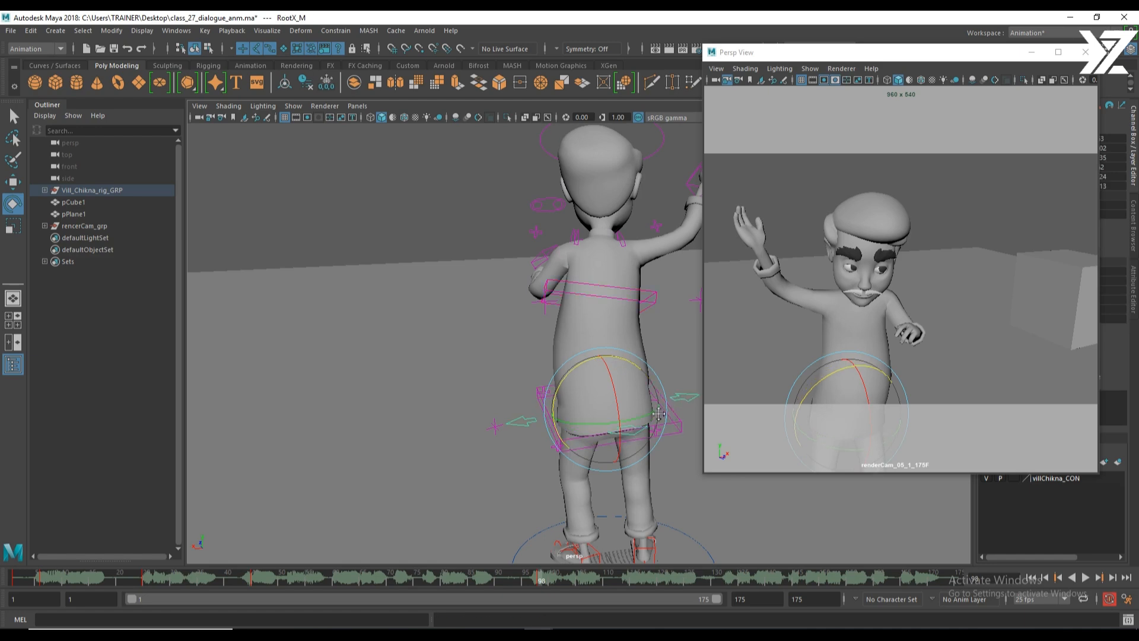
alt+middle_drag(670, 403, 541, 408)
alt+drag(541, 408, 496, 414)
click(523, 308)
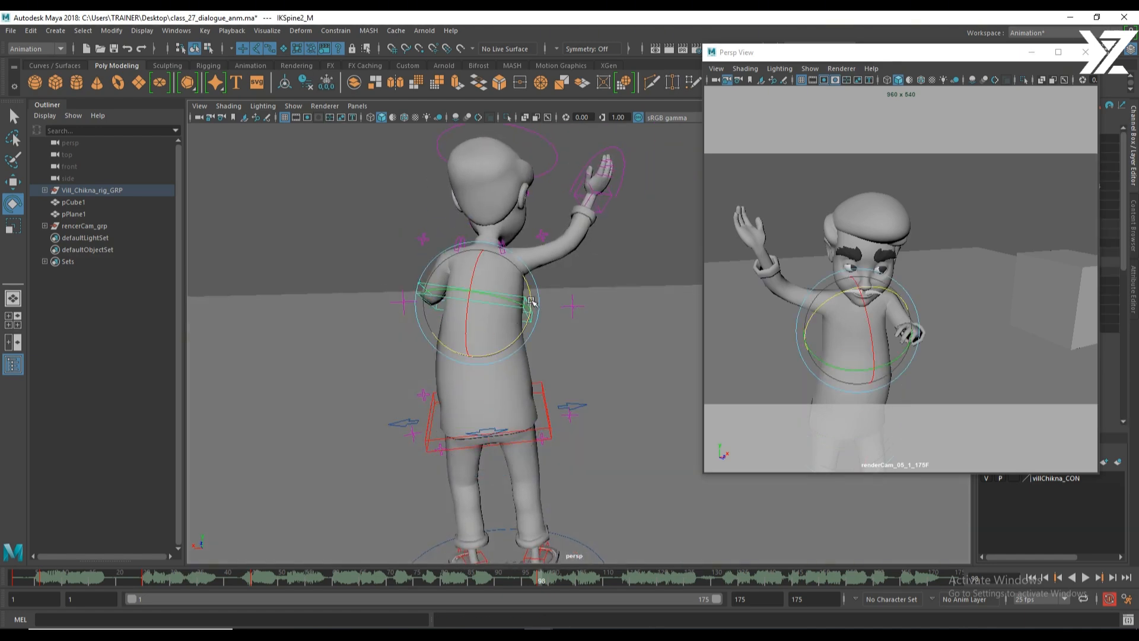
drag(528, 300, 530, 280)
click(575, 406)
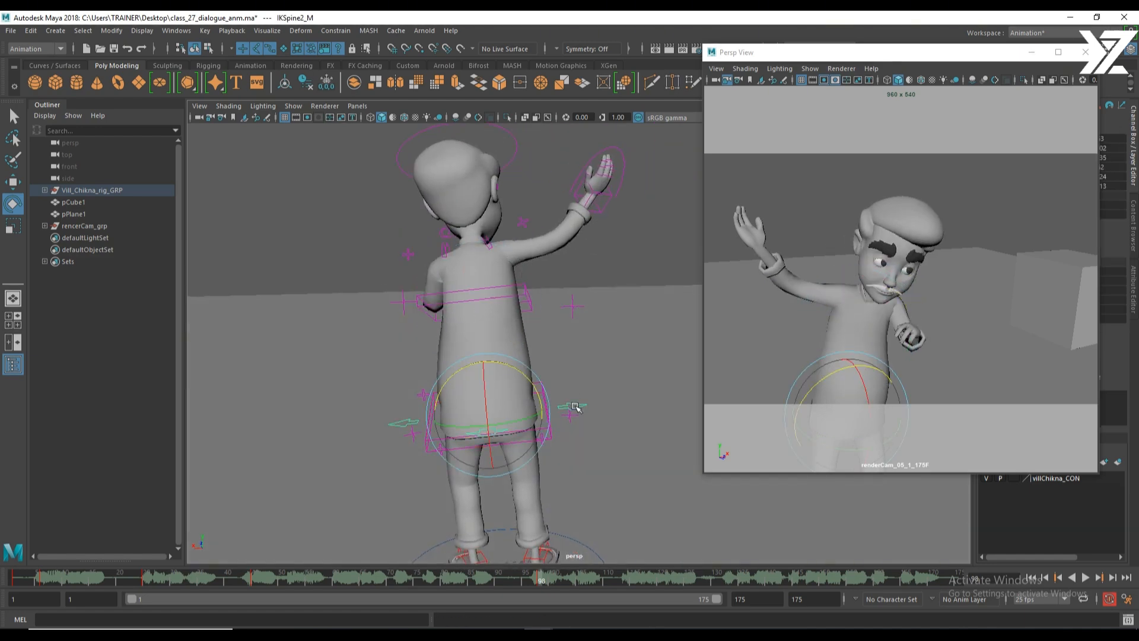
drag(529, 378, 515, 298)
Rotate the head control to straighten the face above the leaning torso, and shift the eye aim control sideways.
alt+drag(422, 317, 615, 299)
click(608, 226)
alt+middle_drag(615, 300, 482, 354)
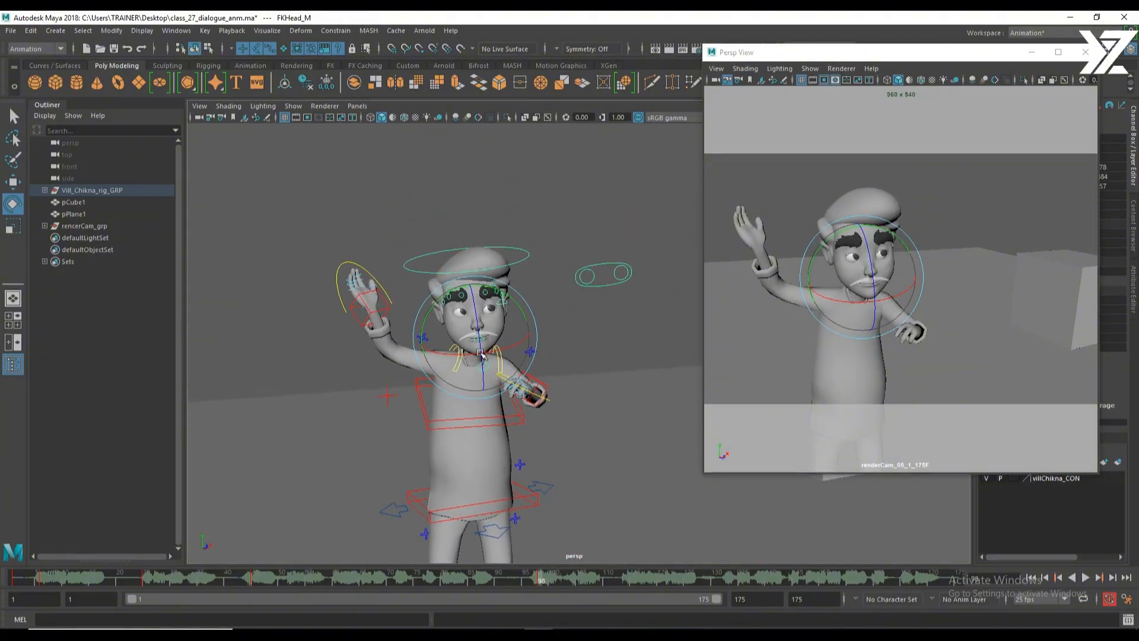
click(595, 269)
key(w)
drag(651, 275, 586, 275)
Rotate the left hand control so the hand points upward beside the shoulder, and adjust the left elbow pole control.
alt+middle_drag(561, 349, 497, 355)
click(536, 347)
alt+drag(536, 347, 570, 338)
alt+right_drag(470, 360, 551, 391)
alt+drag(551, 392, 498, 364)
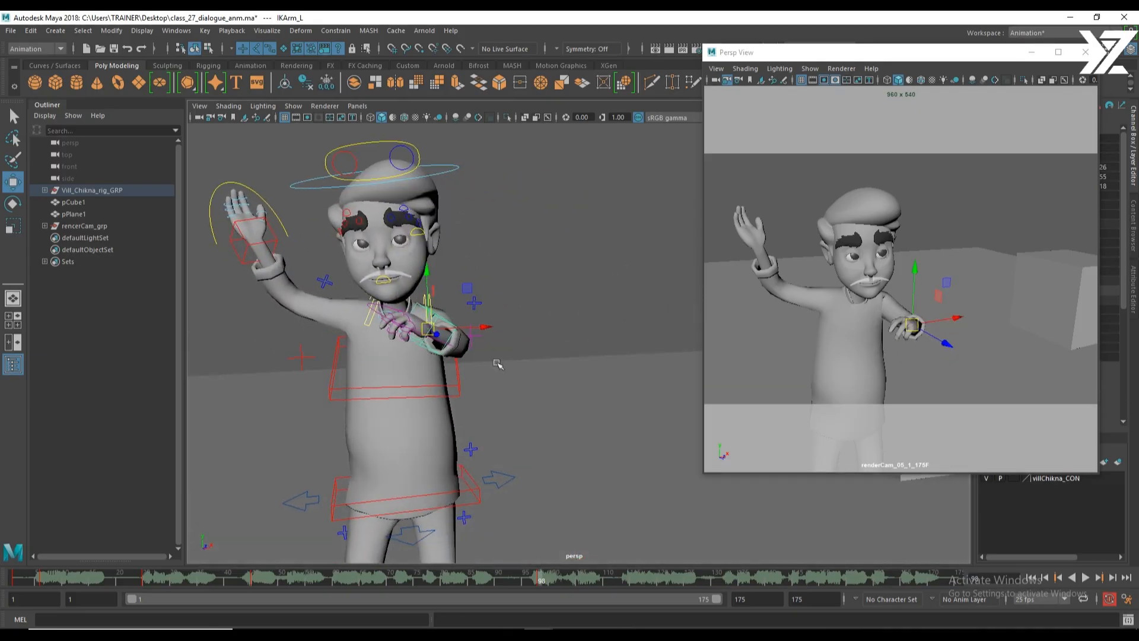
key(e)
drag(454, 327, 462, 287)
drag(455, 365, 521, 338)
key(w)
click(471, 334)
click(472, 335)
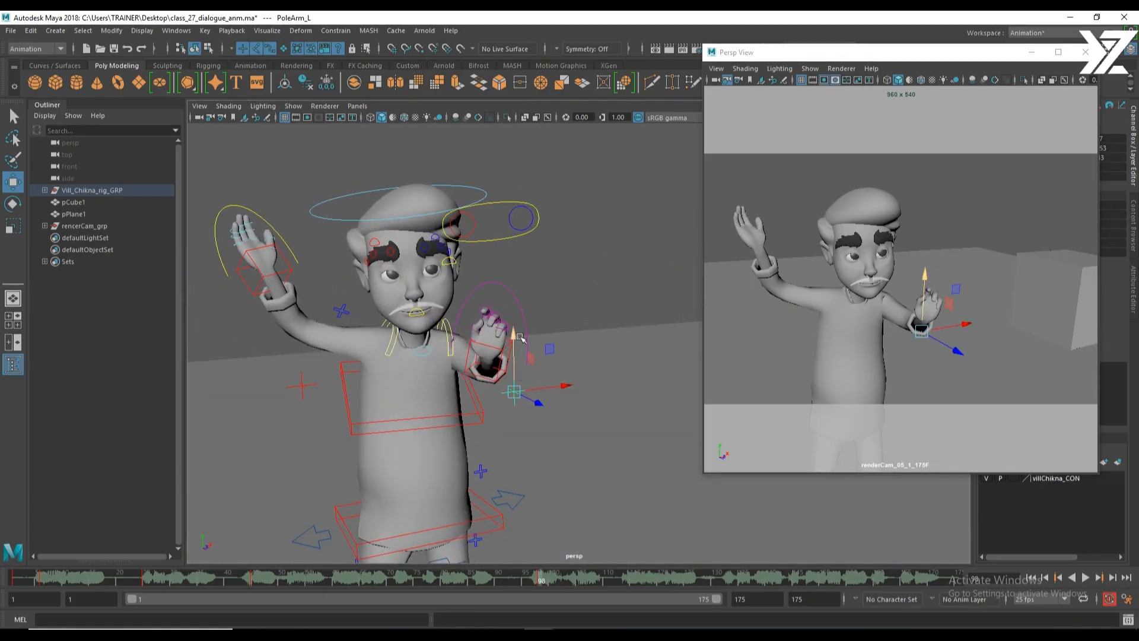
Pose the left fingers with the index raised, using Index Curl 0.1, Middle Curl 6.4 and Ring Curl 8.7.
click(516, 301)
drag(989, 55, 905, 54)
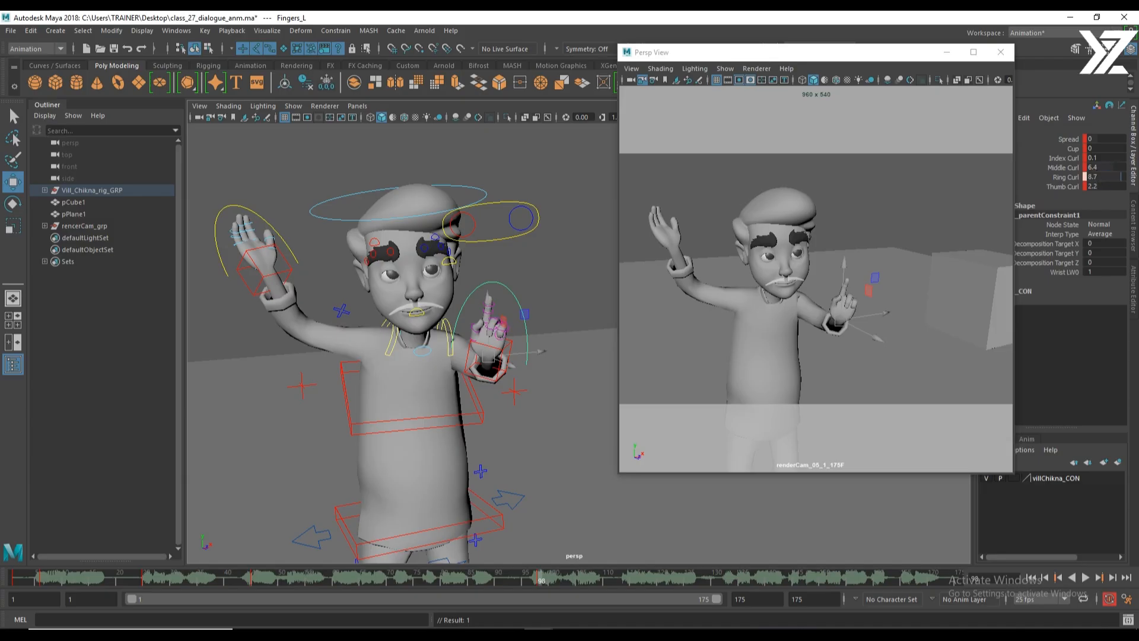
alt+middle_drag(500, 427, 508, 412)
Move the left hand control up and inward beside the face and rotate it to refine the pointing gesture.
click(518, 331)
drag(507, 336, 479, 320)
key(e)
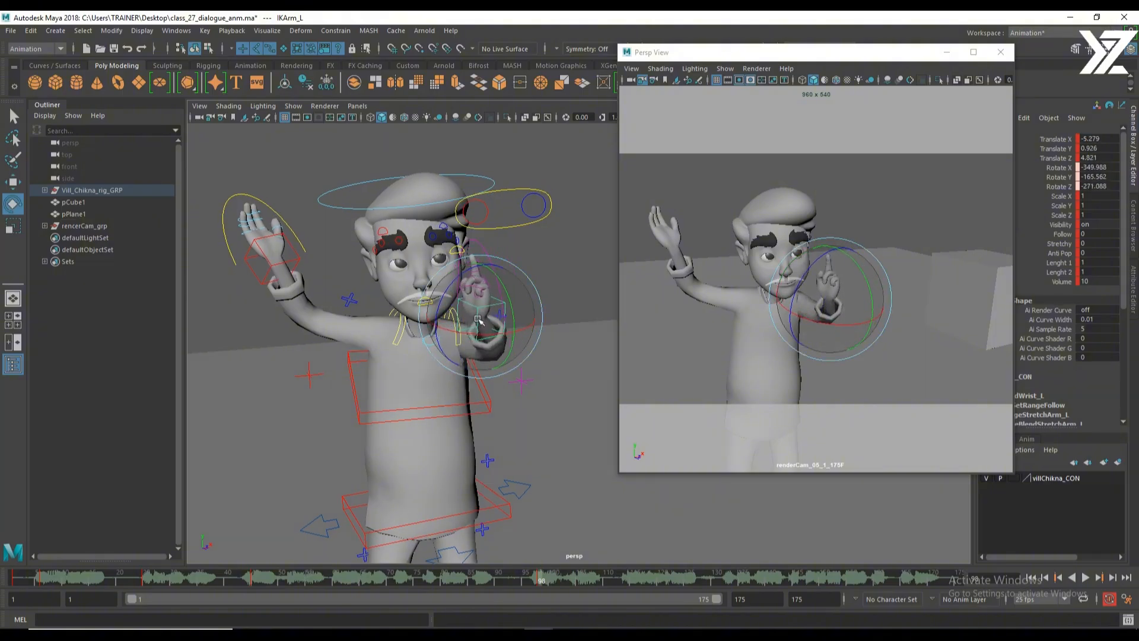
key(w)
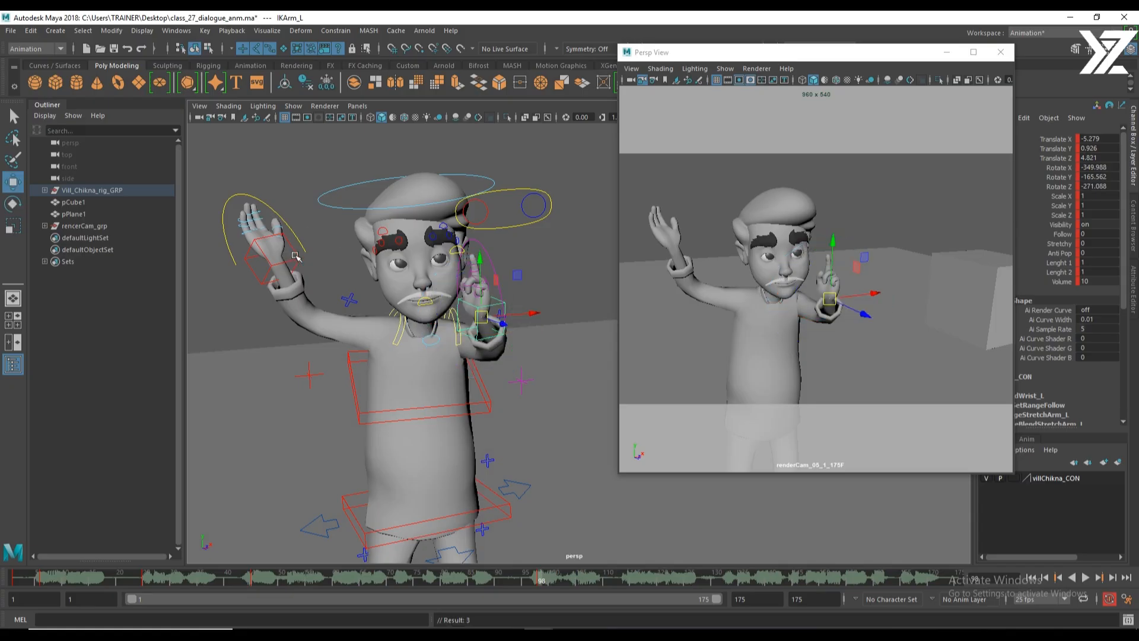
Lower the right hand control and bring it in closer to the chest.
click(294, 257)
alt+drag(295, 256, 432, 376)
drag(395, 266, 448, 327)
alt+drag(504, 330, 418, 345)
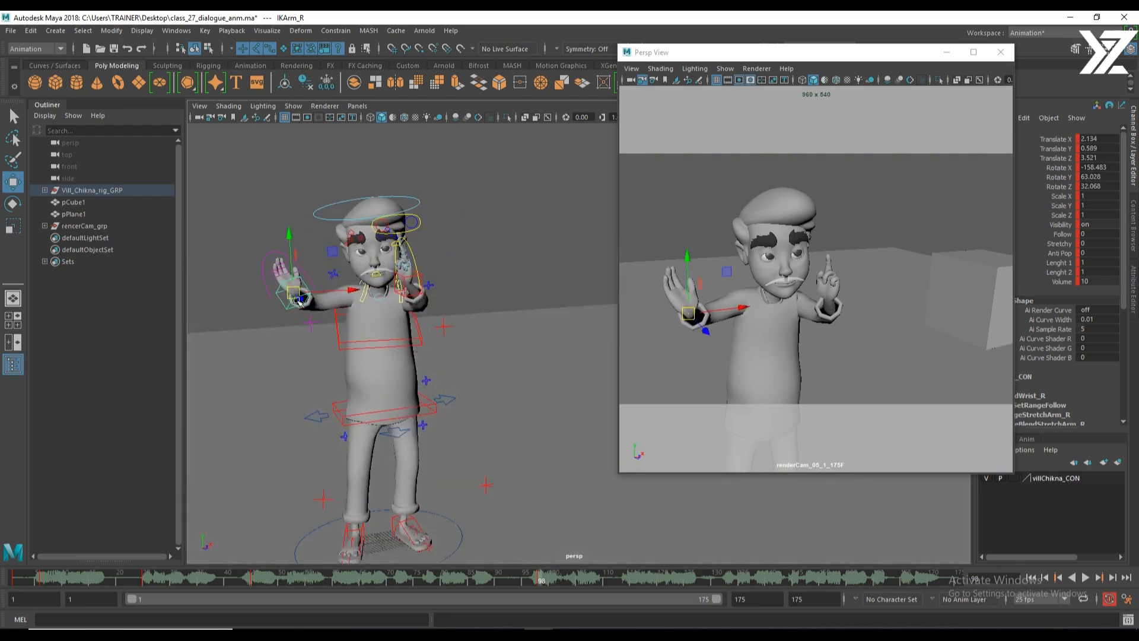
drag(299, 300, 337, 297)
alt+drag(337, 297, 512, 383)
Adjust the right scapula control and rotate the right hand control so the palm turns down in front of the chest.
click(378, 314)
key(e)
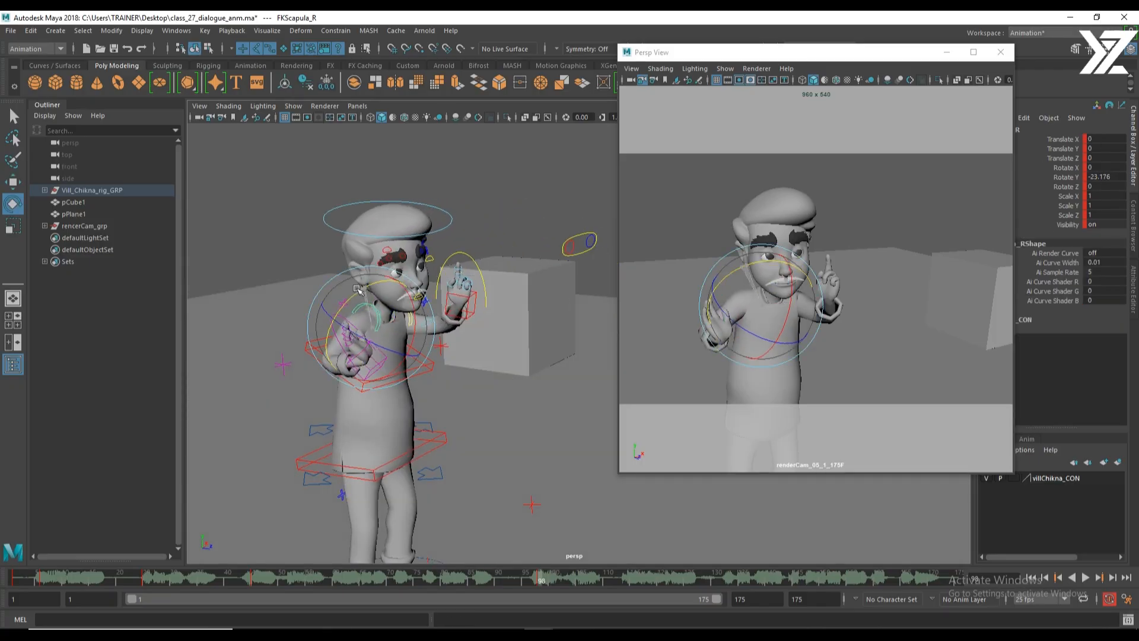
alt+drag(379, 315, 424, 369)
click(424, 366)
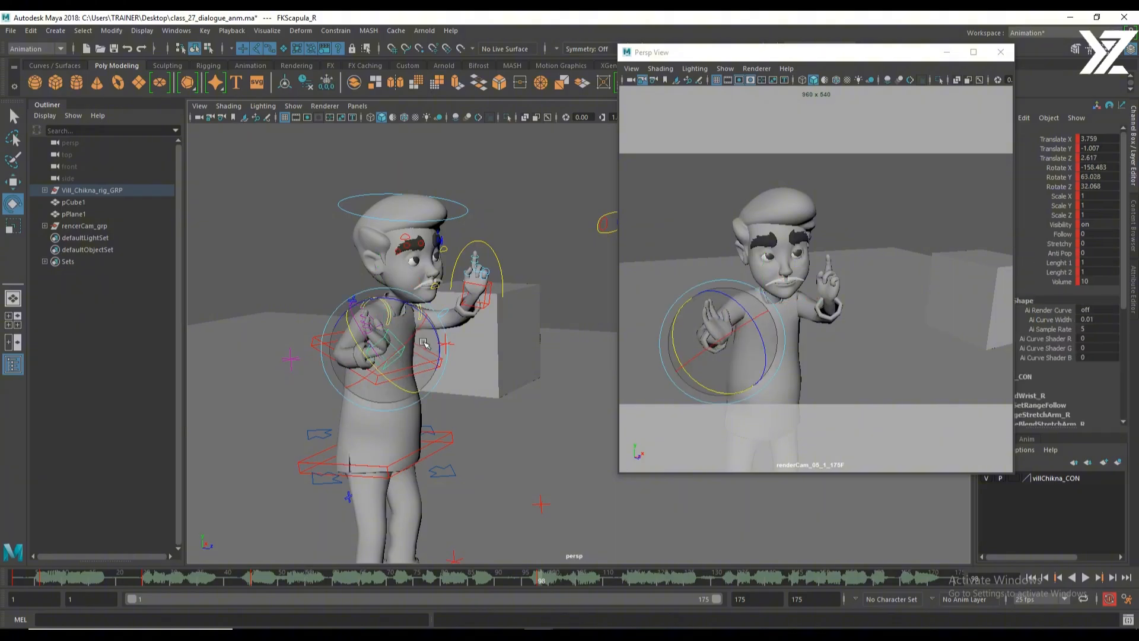
drag(422, 414, 382, 383)
drag(337, 332, 315, 355)
alt+right_drag(315, 354, 343, 369)
alt+middle_drag(344, 370, 482, 406)
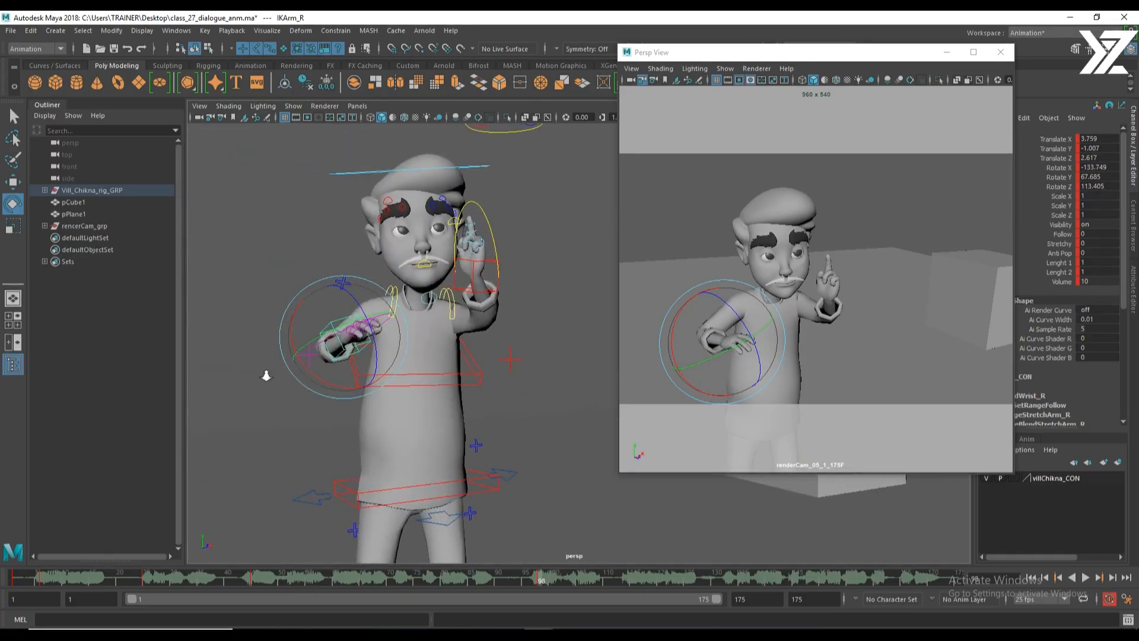
Curl the right fingers with Index Curl 3.4, Middle Curl 5.8, Ring Curl 6.1 and Thumb Curl 1.4.
alt+right_drag(264, 374, 436, 415)
key(w)
click(400, 326)
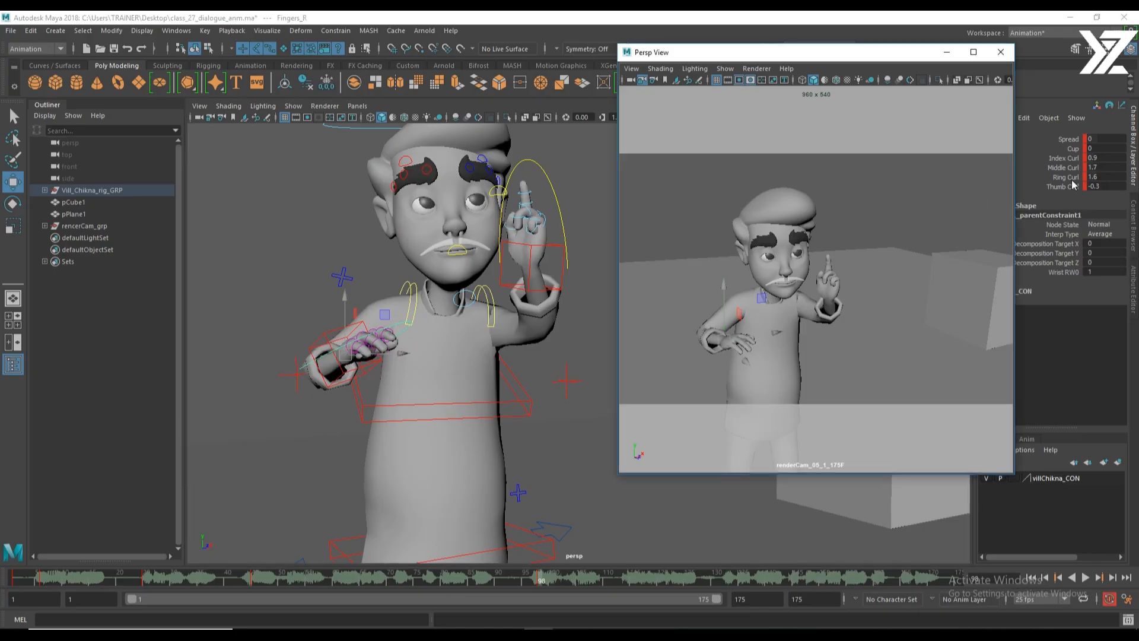
click(1104, 157)
text(2.2)
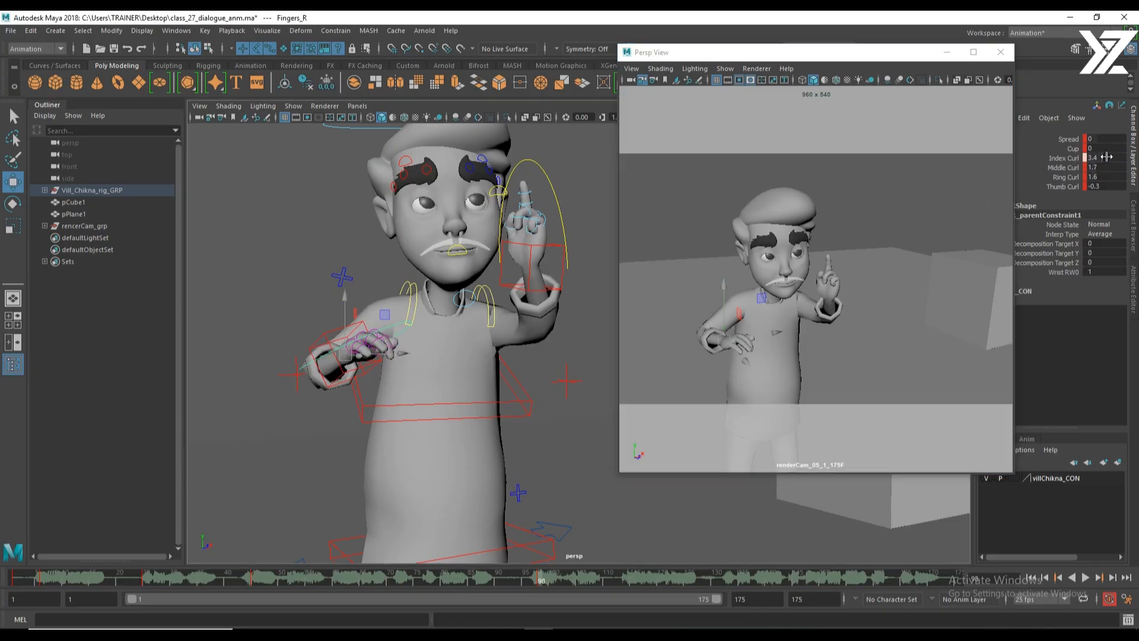
text(5.6)
key(Return)
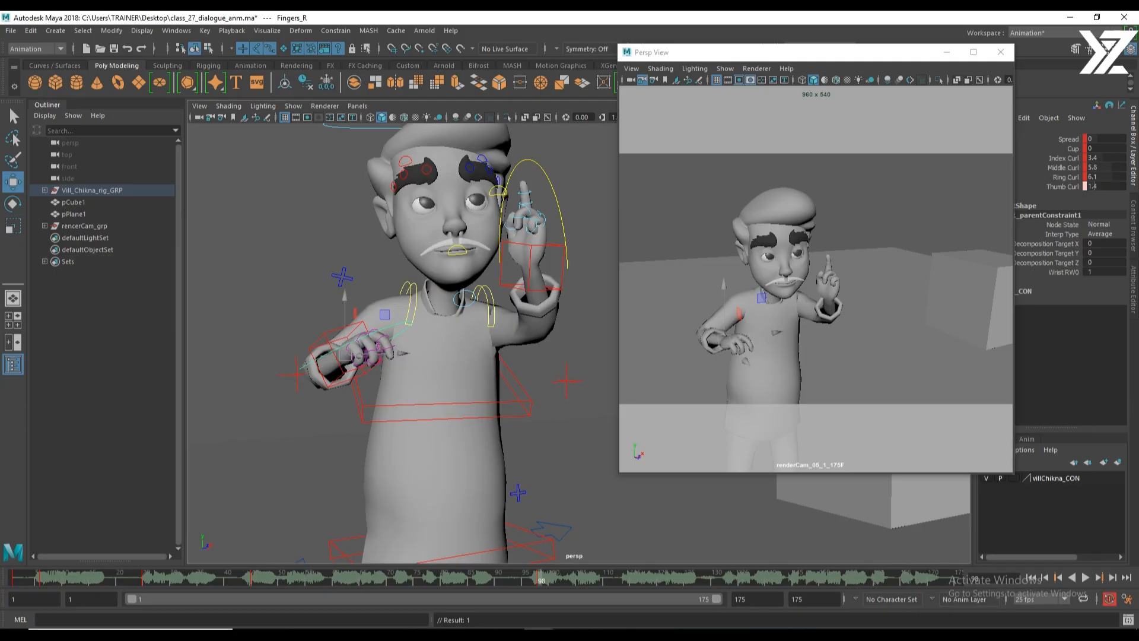
Rotate the right hand control to refine the wrist angle, and move the right elbow pole control to adjust the arm bend.
alt+middle_drag(321, 405, 483, 432)
alt+right_drag(483, 432, 453, 384)
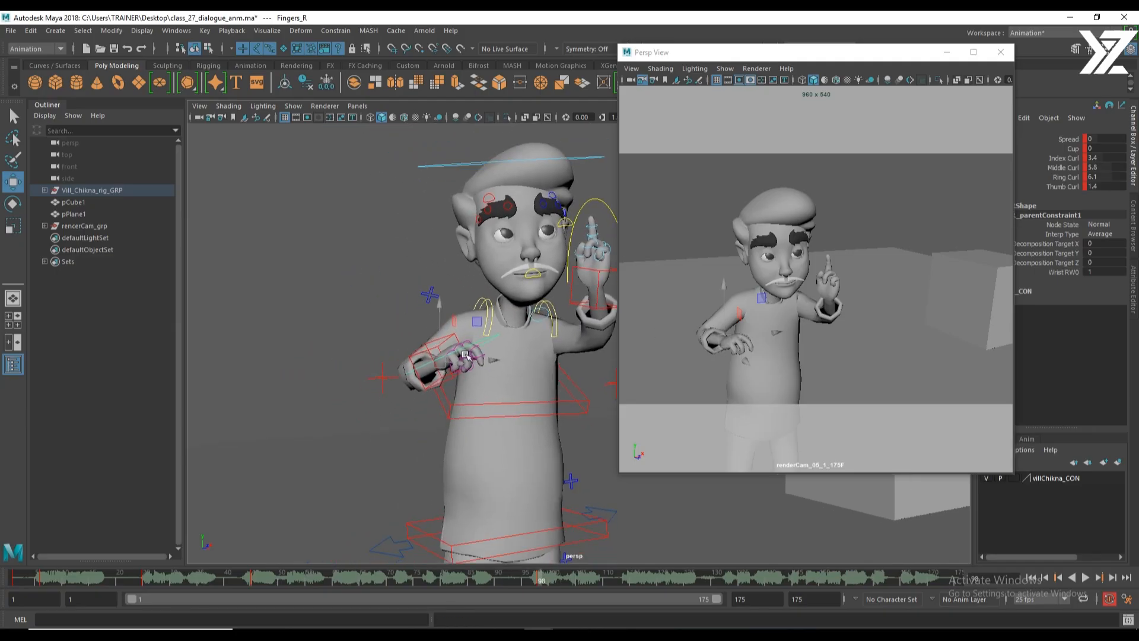
click(427, 343)
key(e)
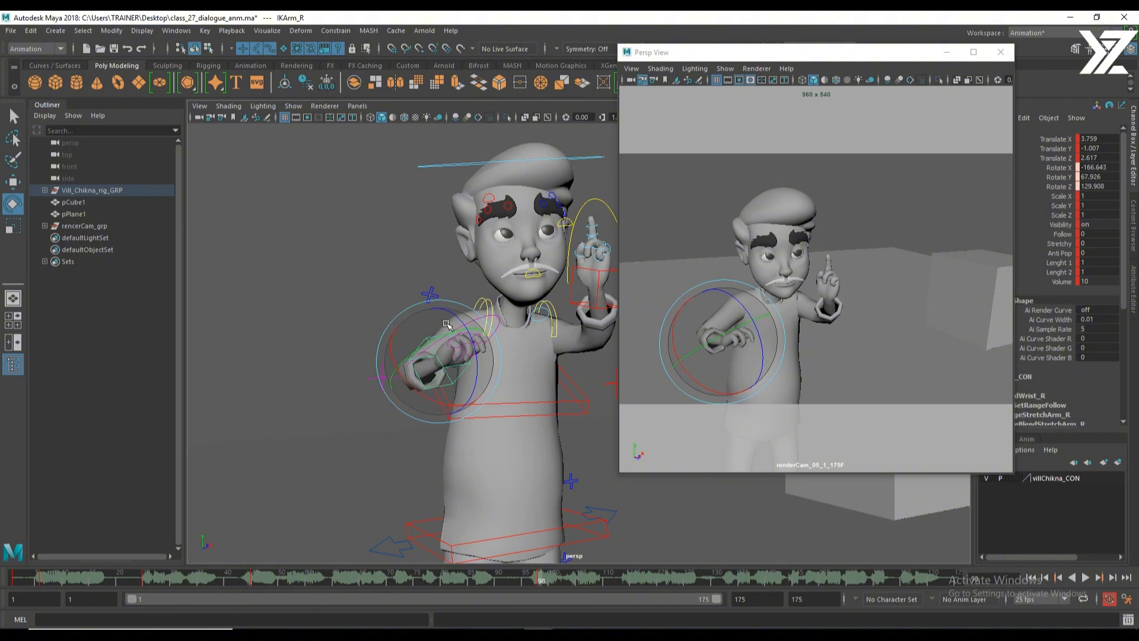
key(w)
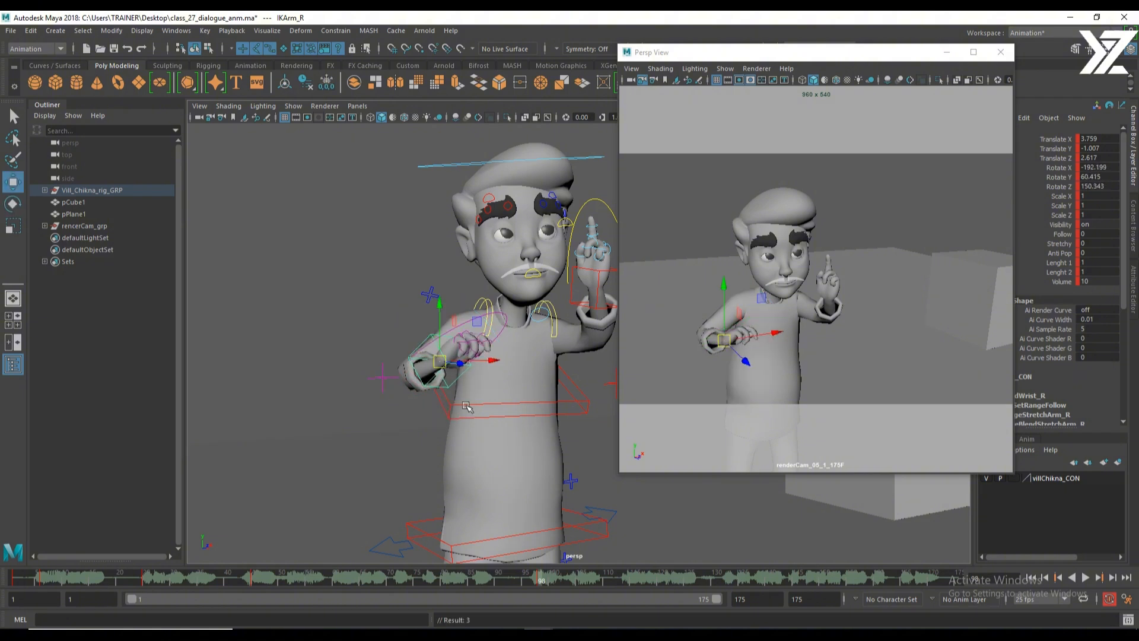
click(383, 380)
drag(415, 377, 470, 415)
Key all of the character's controls at frame 98 and replay the animation from the first frame.
scroll(464, 378, down, 8)
drag(329, 234, 588, 573)
key(s)
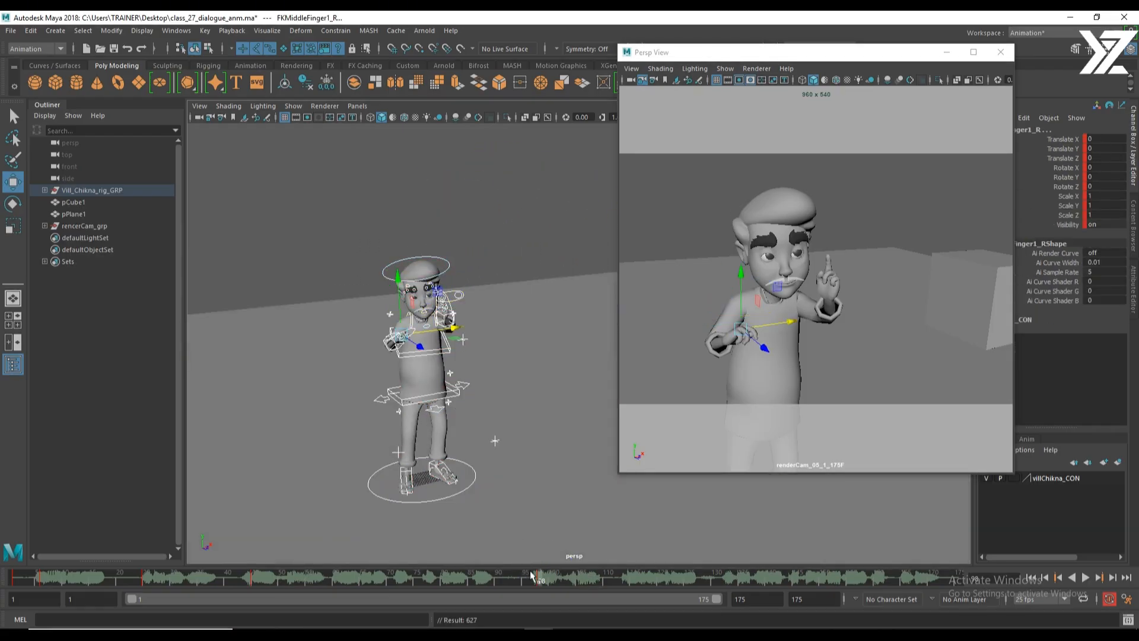
click(1033, 578)
click(1085, 578)
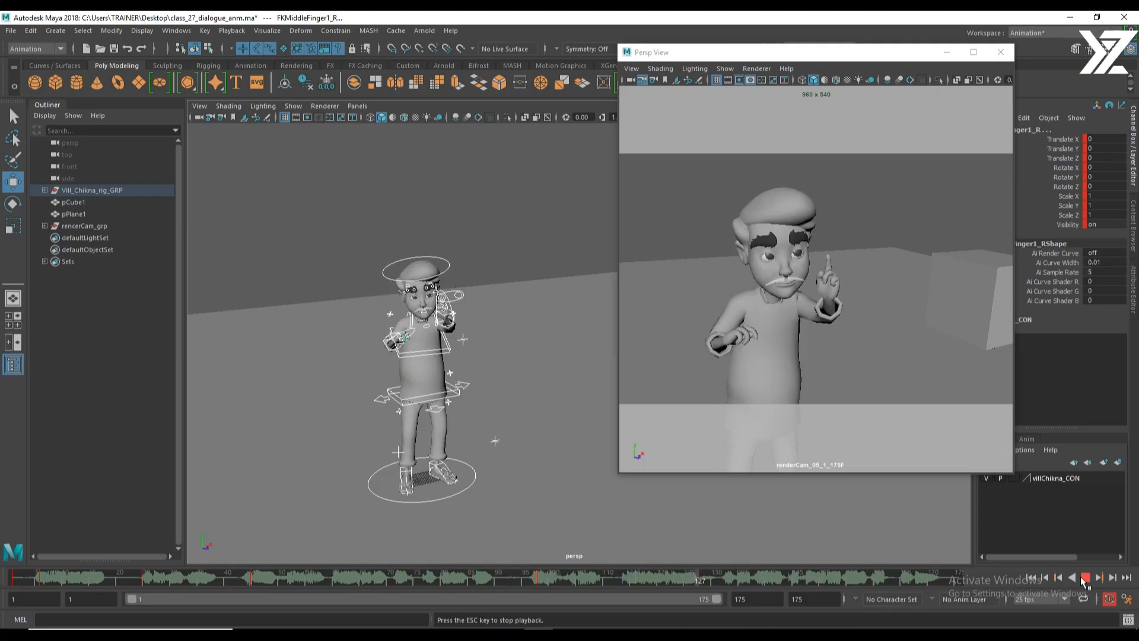
Stop the playback, go to frame 135 and key all of the character's controls there.
click(1086, 578)
click(630, 578)
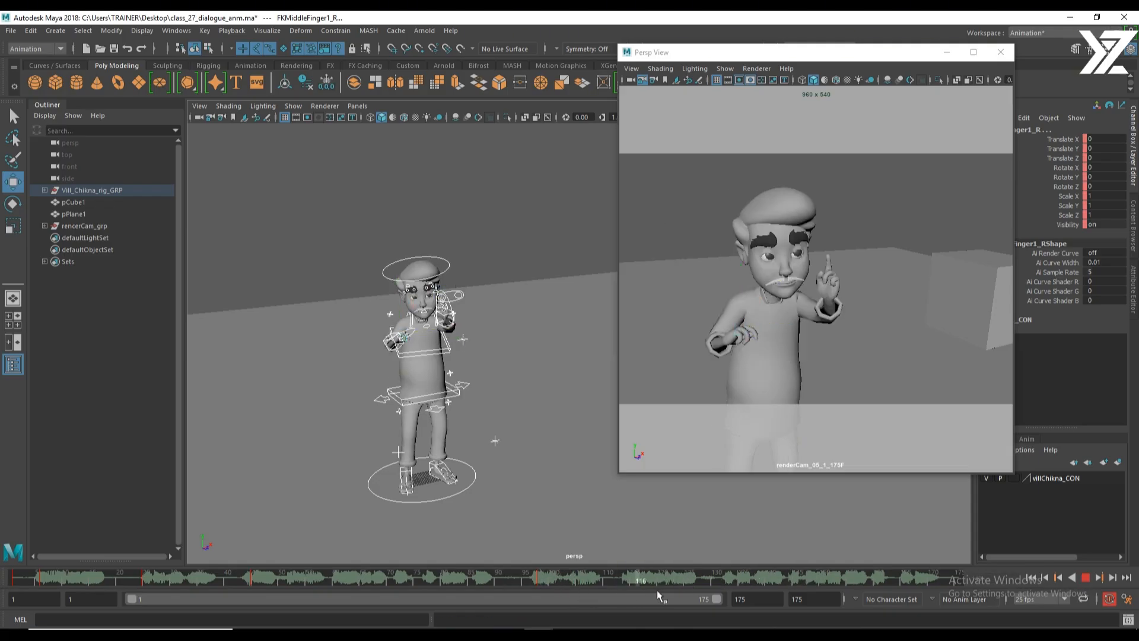
click(741, 578)
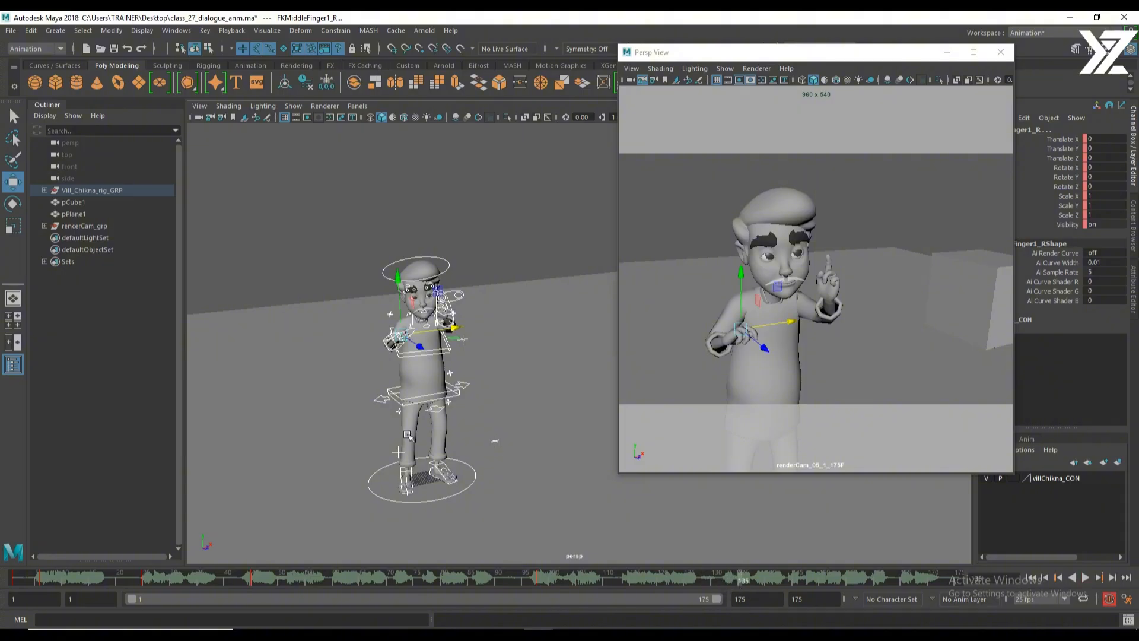
scroll(396, 431, down, 3)
alt+drag(396, 431, 303, 423)
alt+right_drag(302, 423, 464, 445)
alt+drag(463, 445, 428, 411)
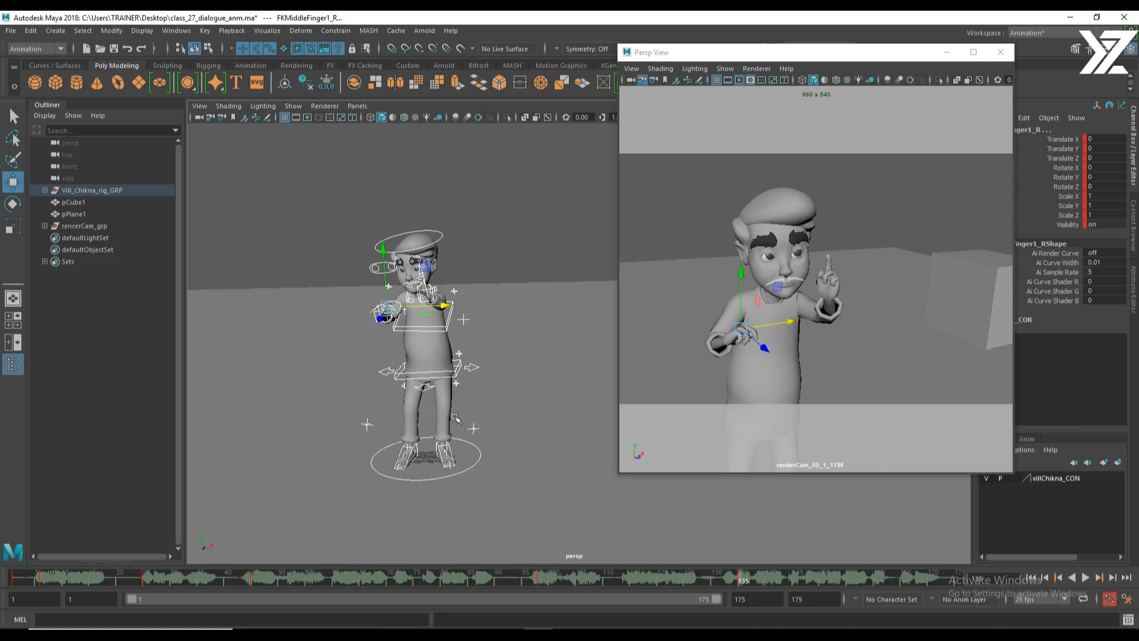
scroll(455, 419, up, 5)
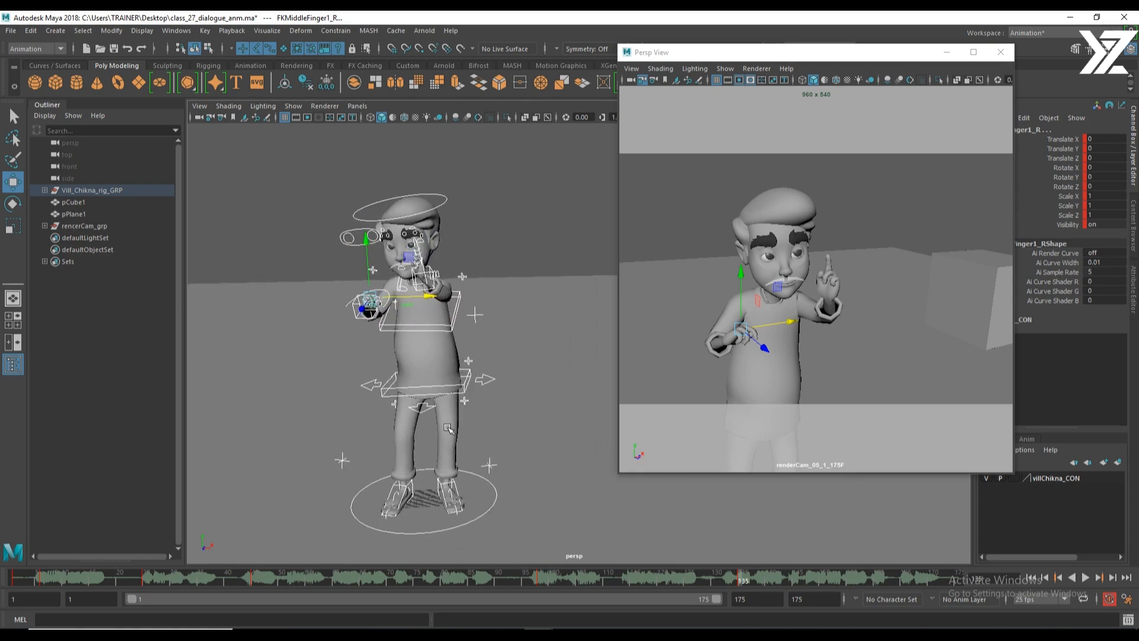
Move the root control sideways to Translate X about -0.25 and rotate it to about -1.5, -5.1, -0.8.
click(485, 383)
alt+middle_drag(409, 415, 430, 423)
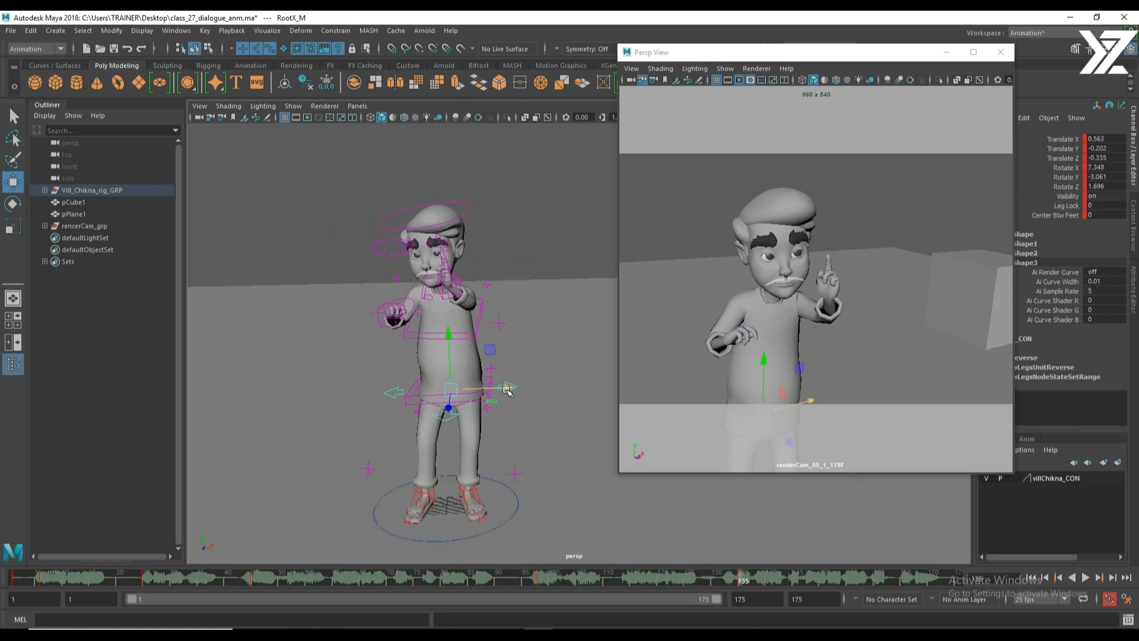
drag(498, 390, 485, 390)
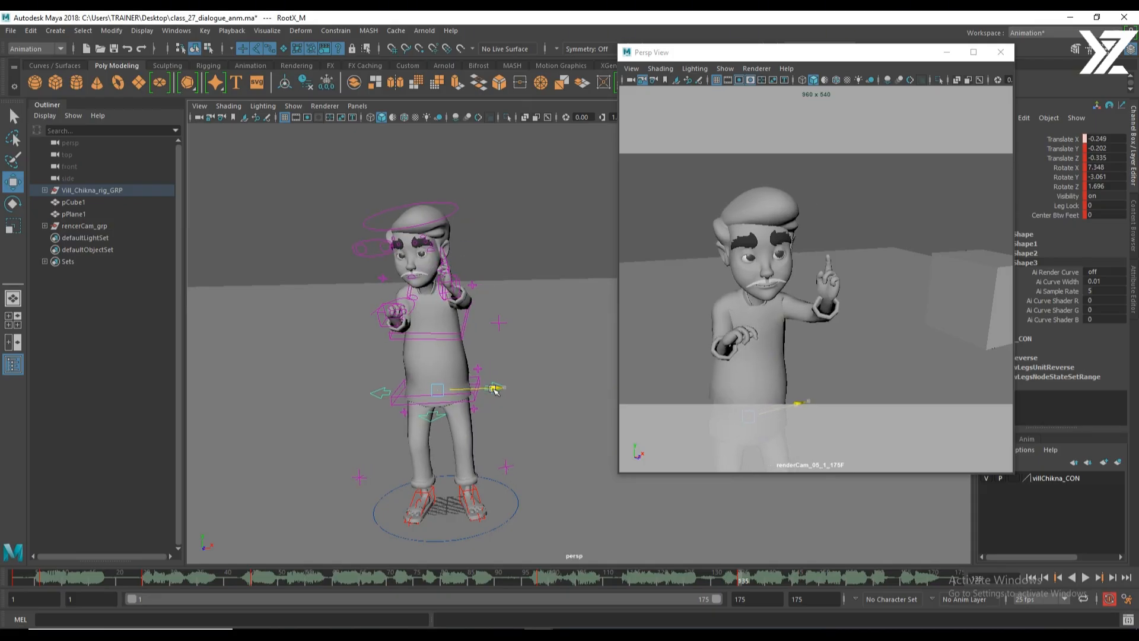
key(e)
mouse_move(406, 360)
mouse_down()
mouse_move(422, 353)
mouse_move(410, 354)
mouse_up()
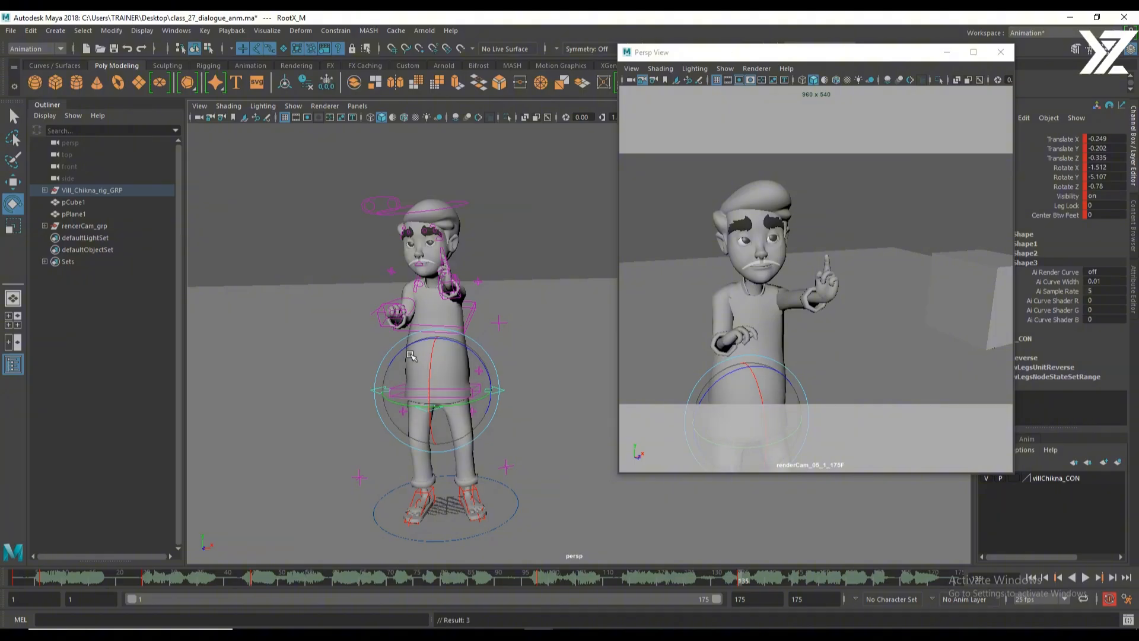
key(w)
Rotate the chest control, and turn the head control toward the character's left to about -9.5, 3.6, 9.4.
click(460, 325)
key(e)
click(455, 331)
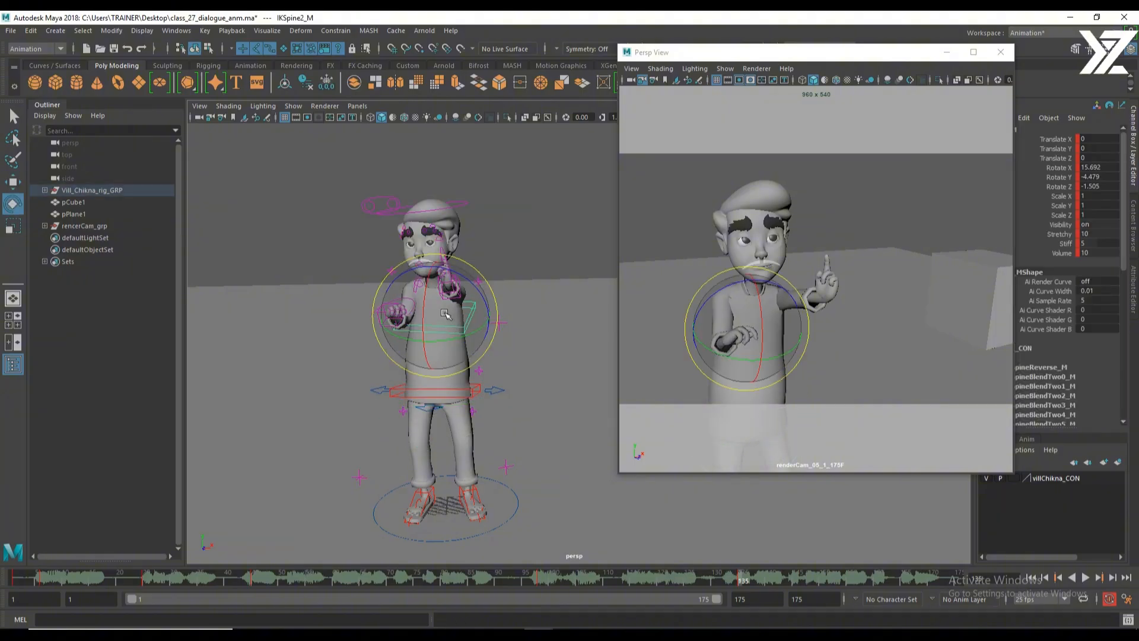
drag(445, 313, 476, 265)
key(w)
click(487, 206)
key(e)
drag(414, 234, 406, 232)
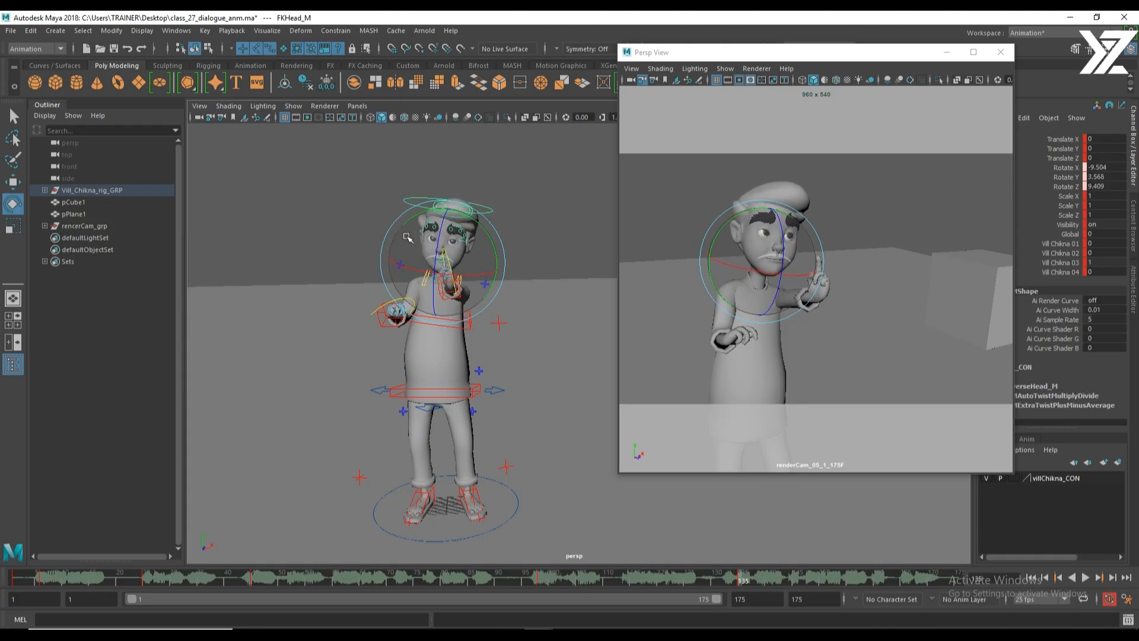
key(w)
Extend the left arm outward by moving the left hand control, and place the left elbow pole control at about -0.37, -1.85, 0.74.
click(456, 203)
alt+drag(460, 206, 417, 362)
click(453, 306)
drag(366, 315, 445, 362)
click(435, 421)
click(441, 427)
alt+middle_drag(446, 416, 541, 408)
alt+drag(442, 454, 442, 400)
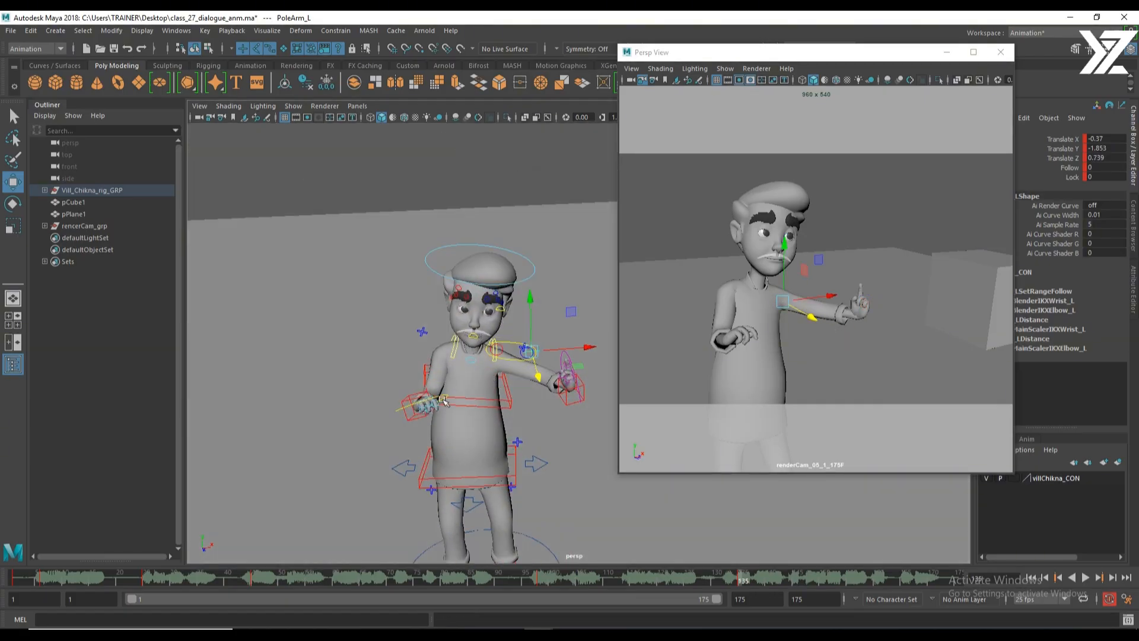
Rotate the left hand control to about -298, -214, -238 so the hand points away from the body.
click(583, 391)
key(e)
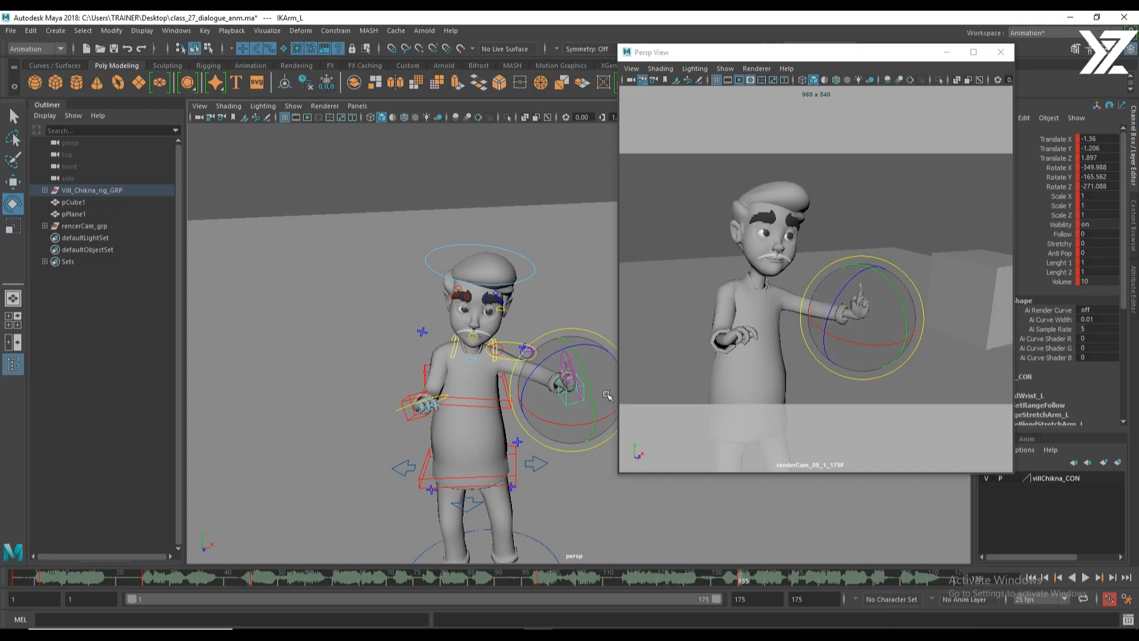
drag(581, 355, 556, 431)
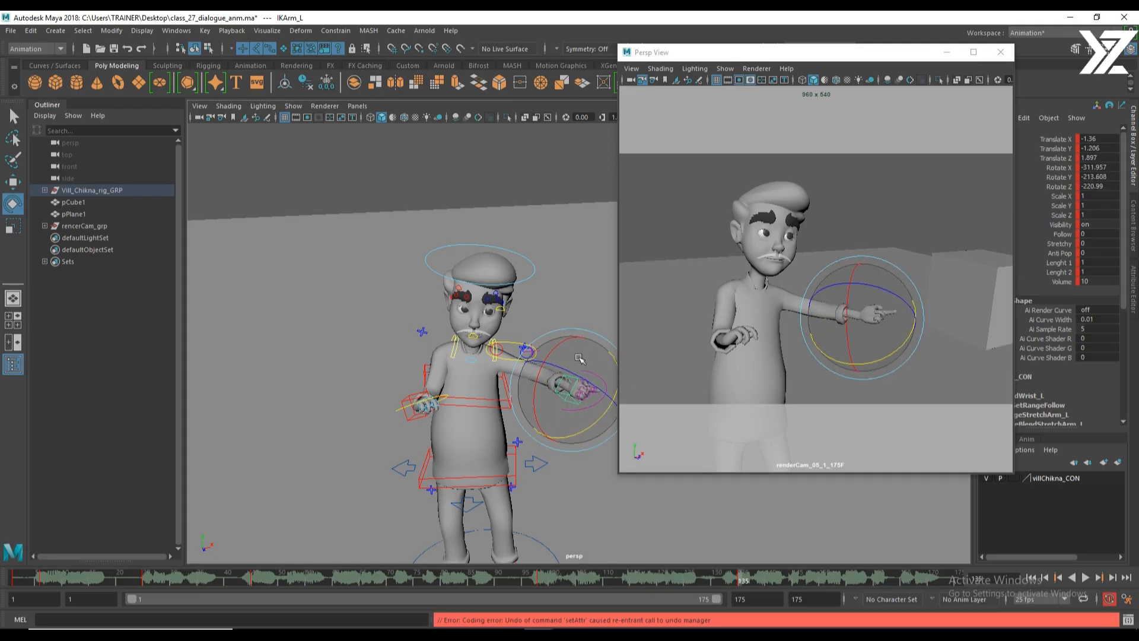
mouse_move(581, 358)
mouse_down()
mouse_move(589, 379)
mouse_move(567, 369)
mouse_up()
Open the left fingers with Middle Curl 1.7, Ring Curl 1.6 and Thumb Curl -0.8.
alt+drag(567, 426, 539, 416)
alt+right_drag(539, 417, 577, 438)
alt+middle_drag(463, 432, 399, 412)
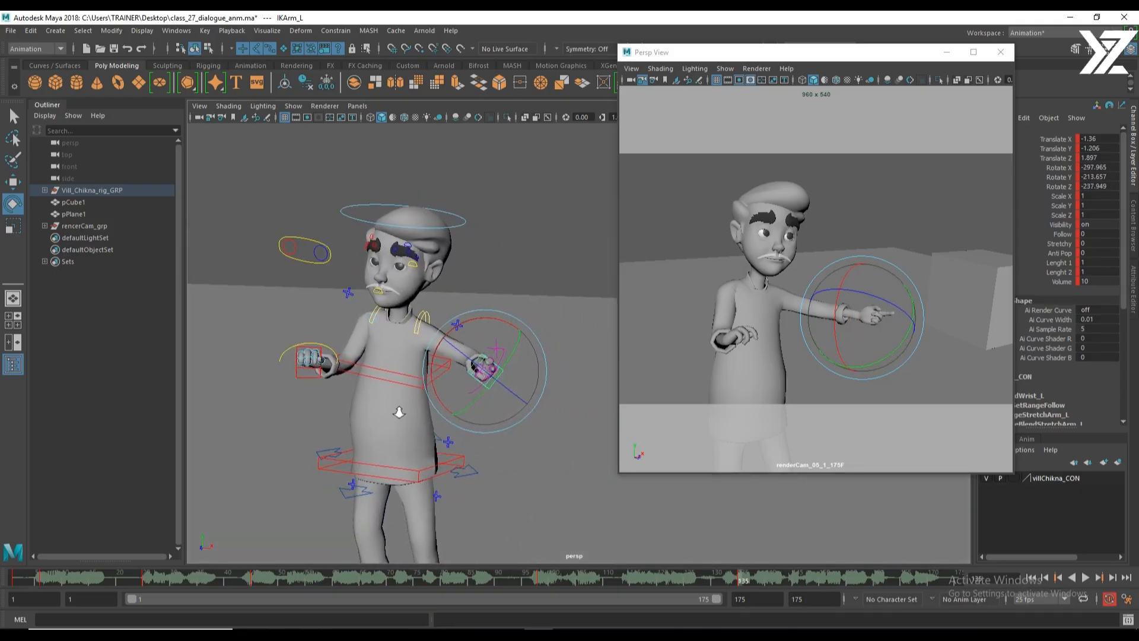
alt+right_drag(399, 412, 439, 429)
alt+drag(410, 433, 468, 446)
key(w)
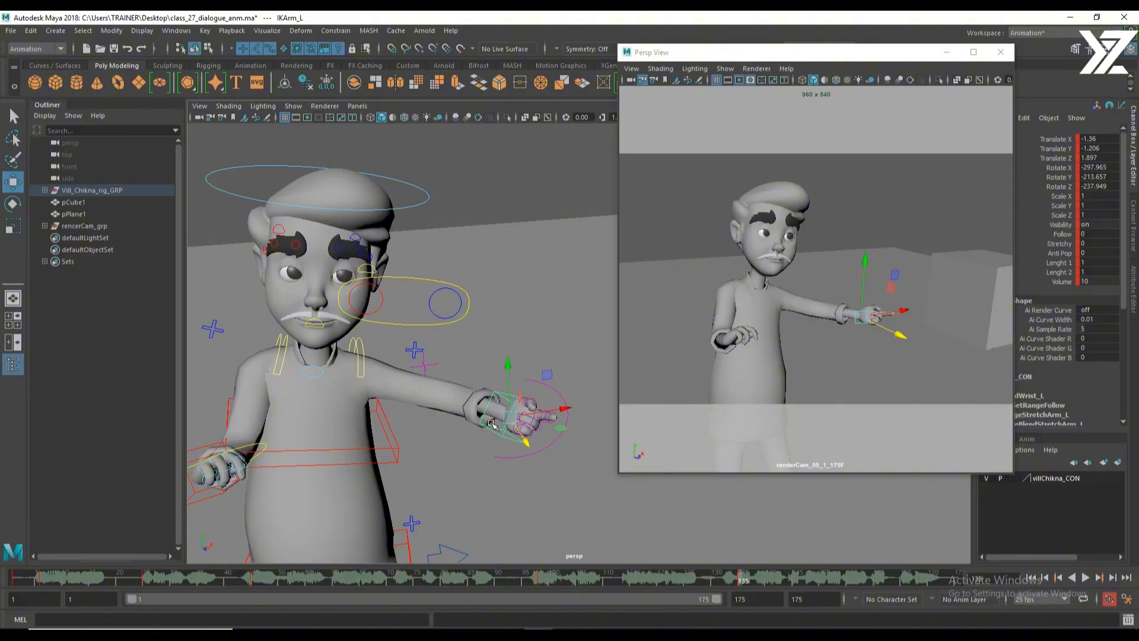
click(559, 394)
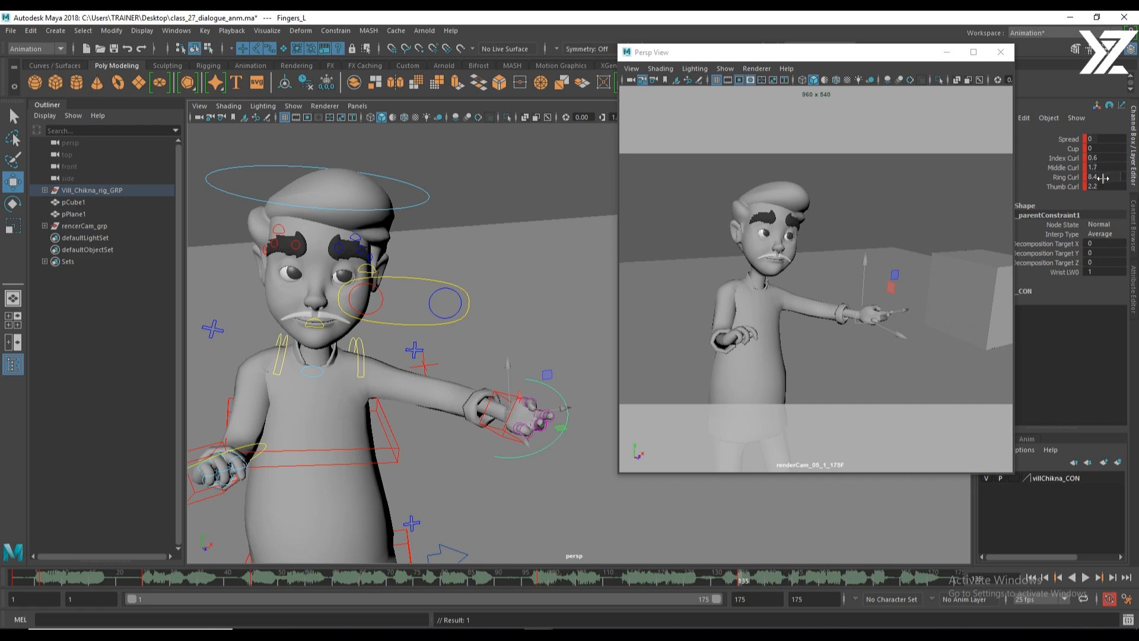
ctrl+drag(1100, 176, 1097, 186)
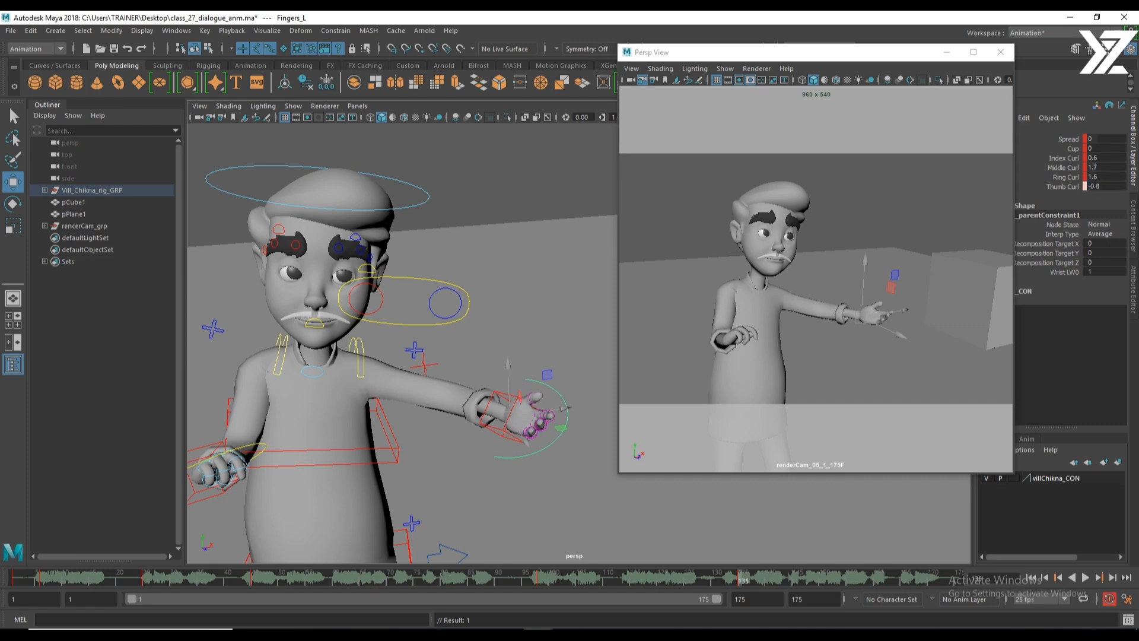
Move the right elbow pole and right hand controls to swing the arm outward, rotating the hand to about -125, -31, 26.
alt+drag(292, 461, 416, 394)
click(362, 429)
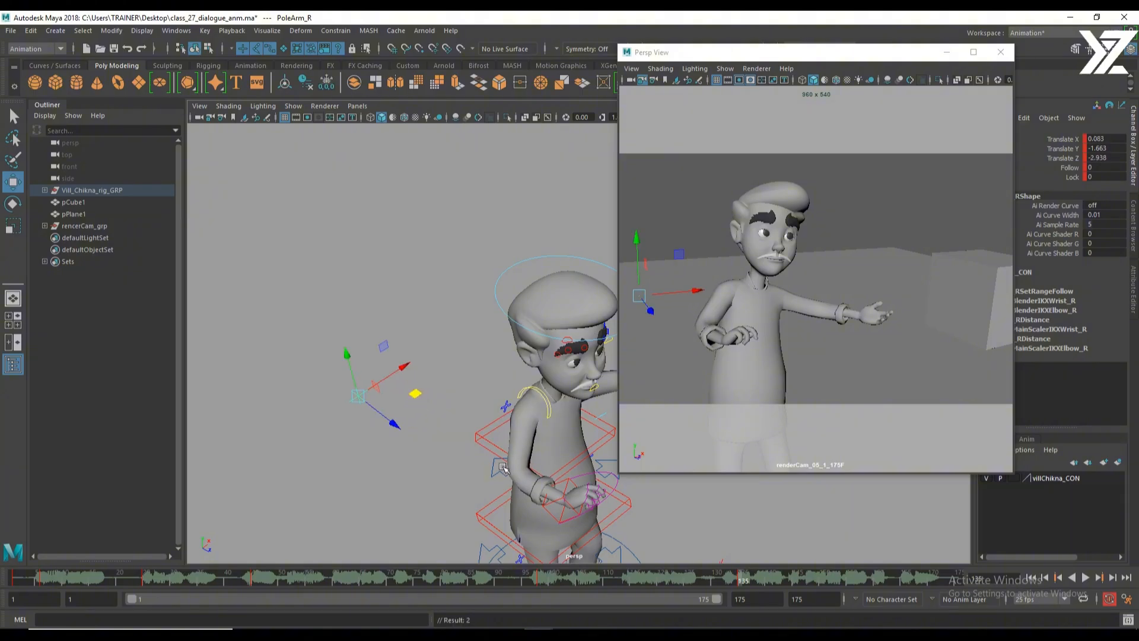
click(570, 497)
alt+drag(571, 497, 389, 398)
key(e)
drag(416, 287, 413, 365)
key(w)
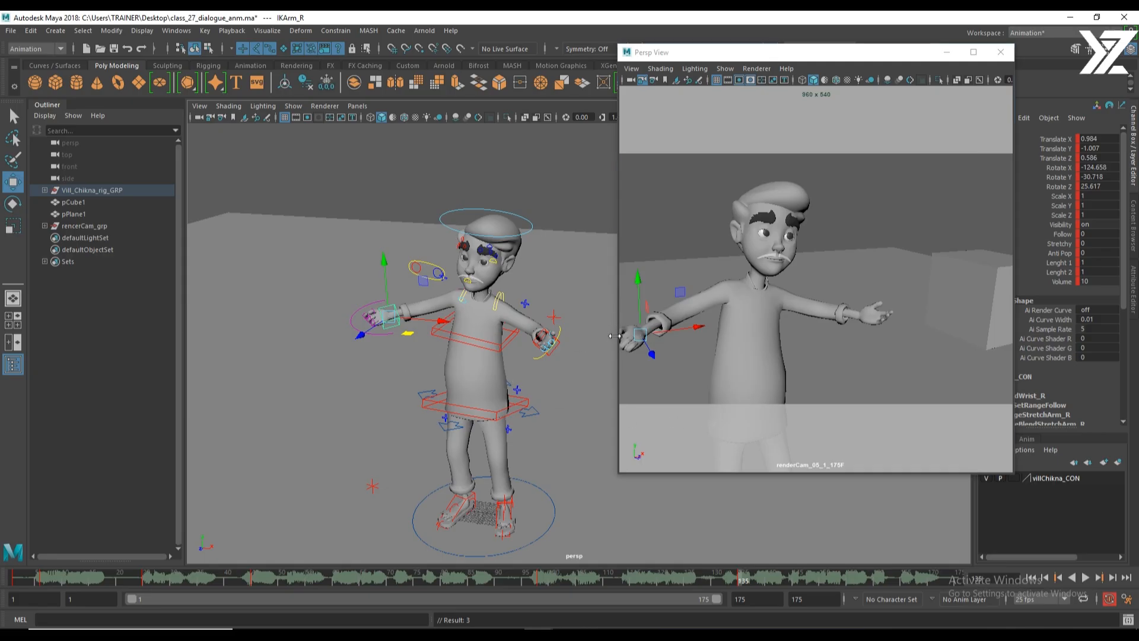
Widen the camera view window to show the full frame, and lower the right elbow pole control.
drag(614, 336, 526, 331)
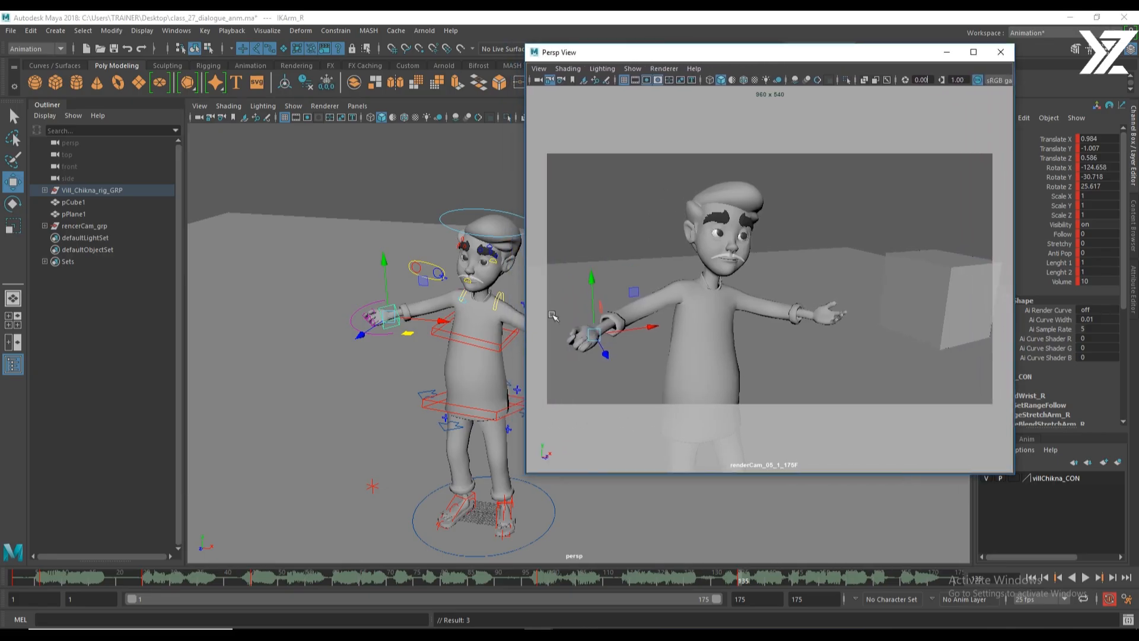
drag(694, 54, 795, 74)
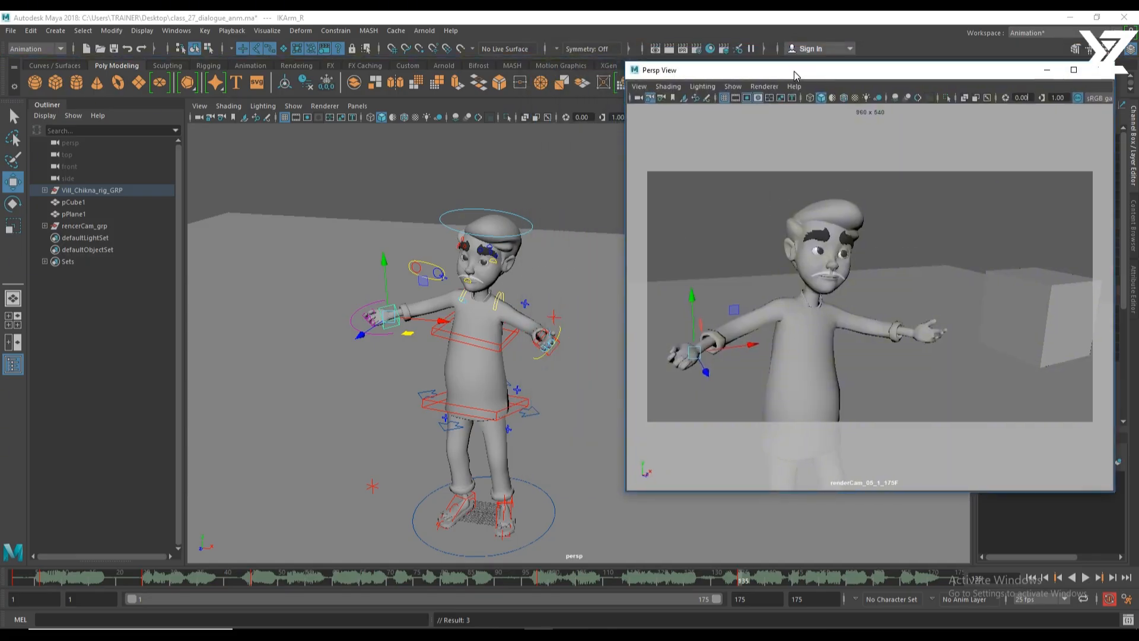
alt+drag(400, 411, 416, 344)
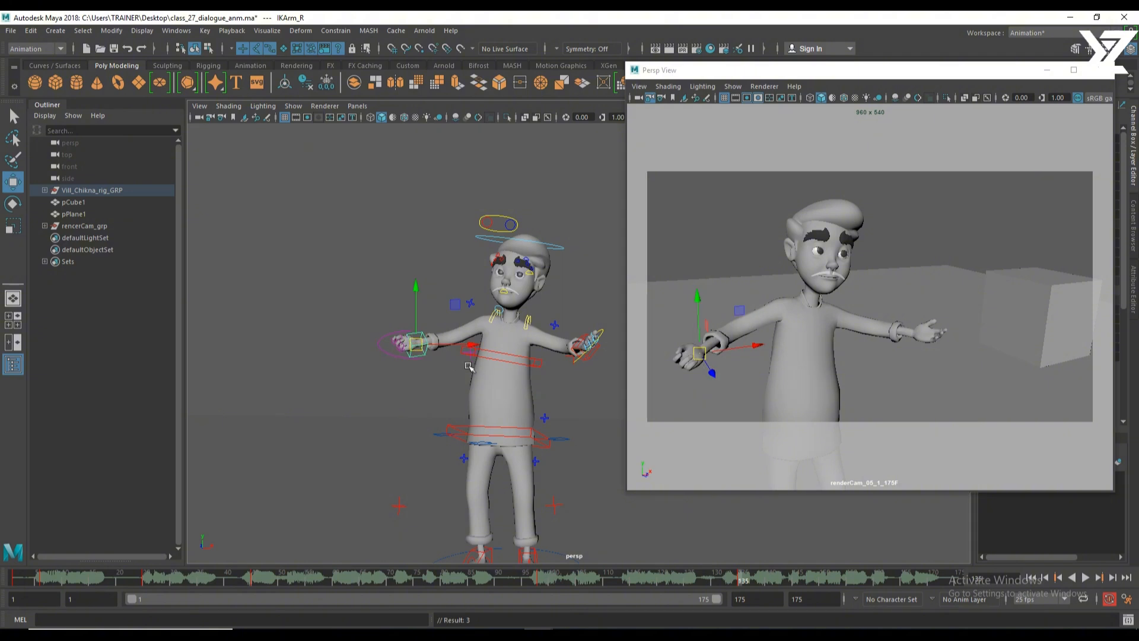
click(469, 353)
alt+drag(457, 375, 466, 383)
drag(456, 331, 456, 366)
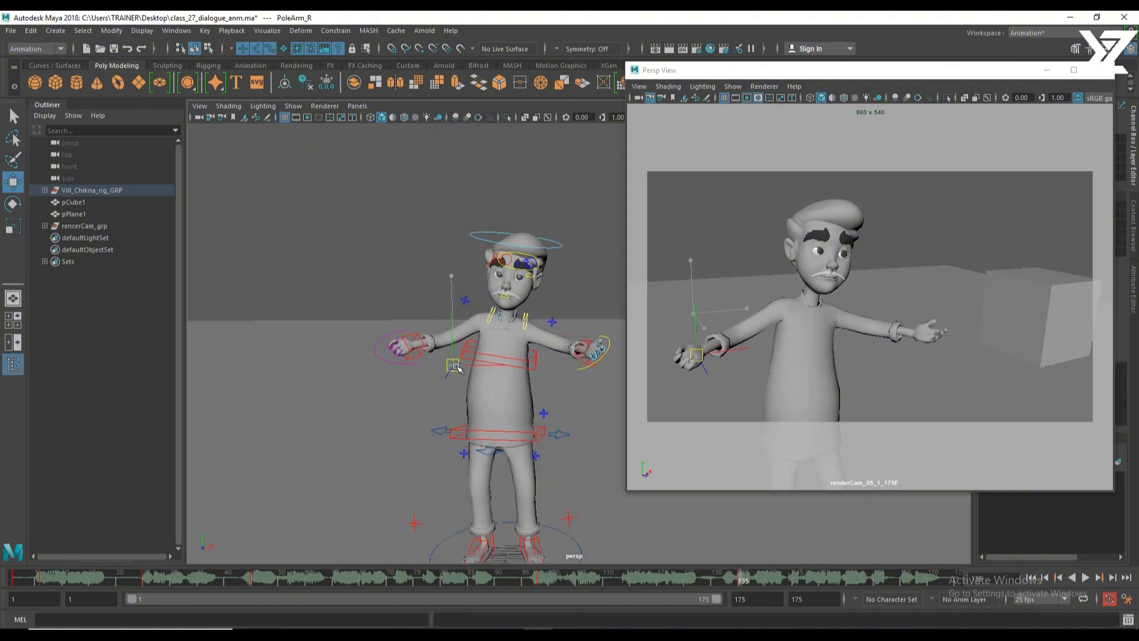
Rotate the right scapula control and turn the right hand control so the palm faces up.
key(e)
click(500, 299)
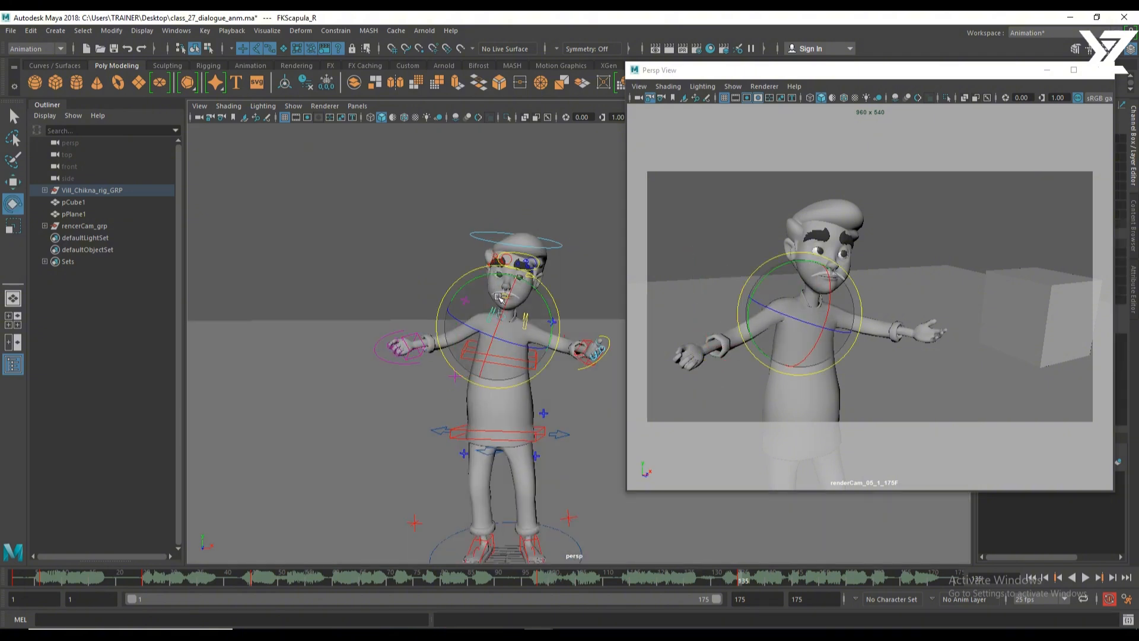
drag(499, 274, 476, 275)
alt+drag(425, 344, 465, 393)
click(417, 355)
key(w)
key(e)
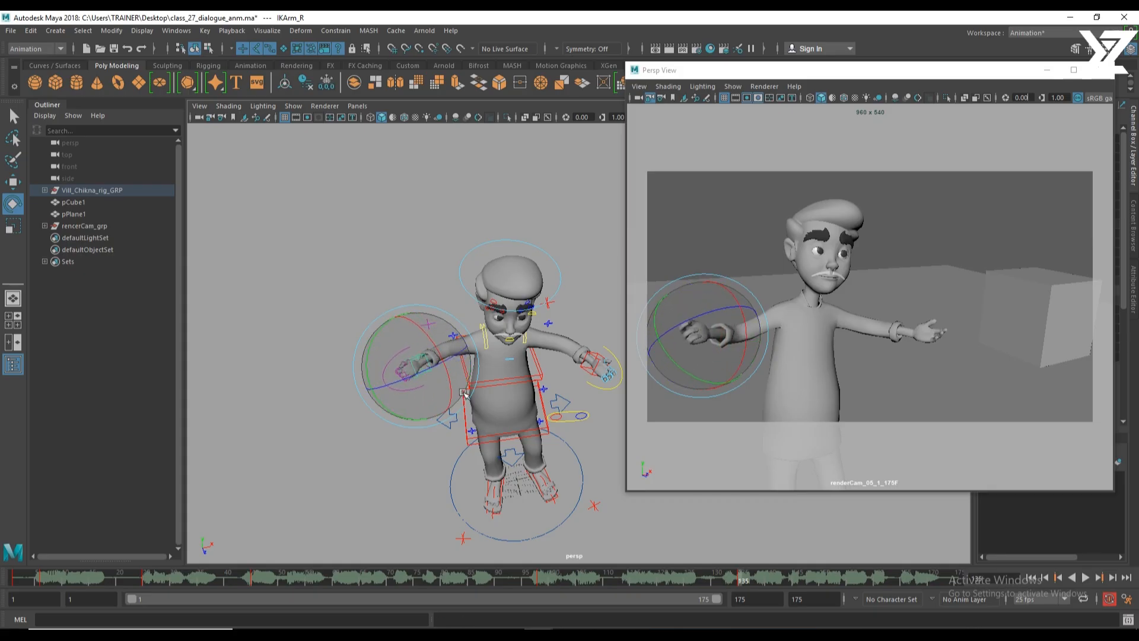
Shrink and relocate the camera view window, and open the right fingers with Index Curl 0.9, Middle Curl 2.2, Ring Curl 2.2 and Thumb Curl -1.6.
click(446, 351)
key(w)
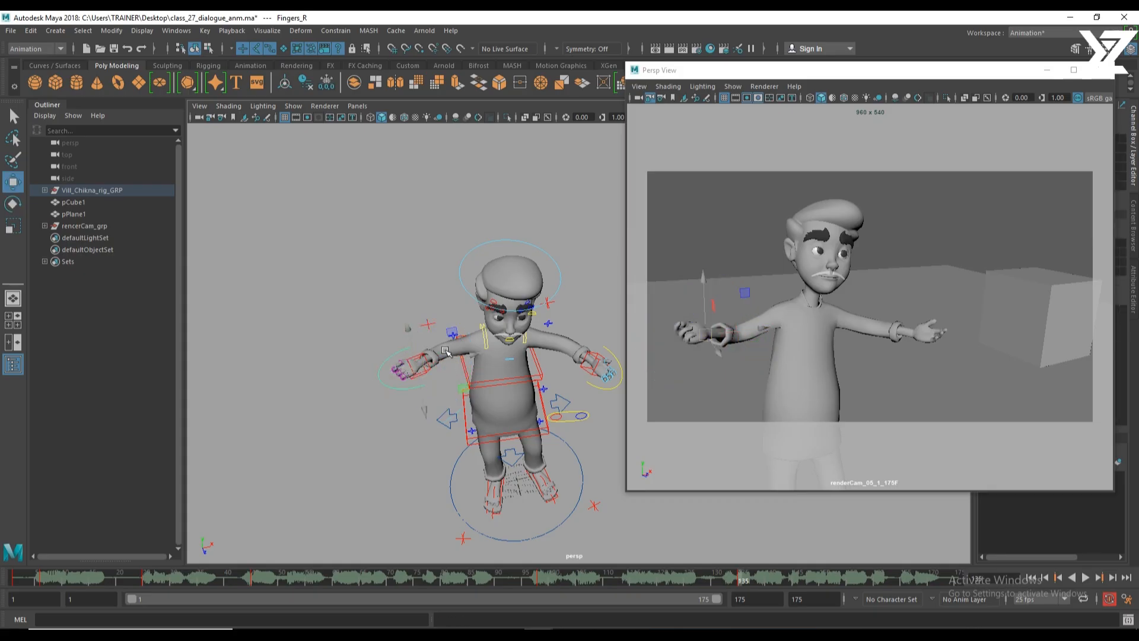
drag(994, 72, 440, 68)
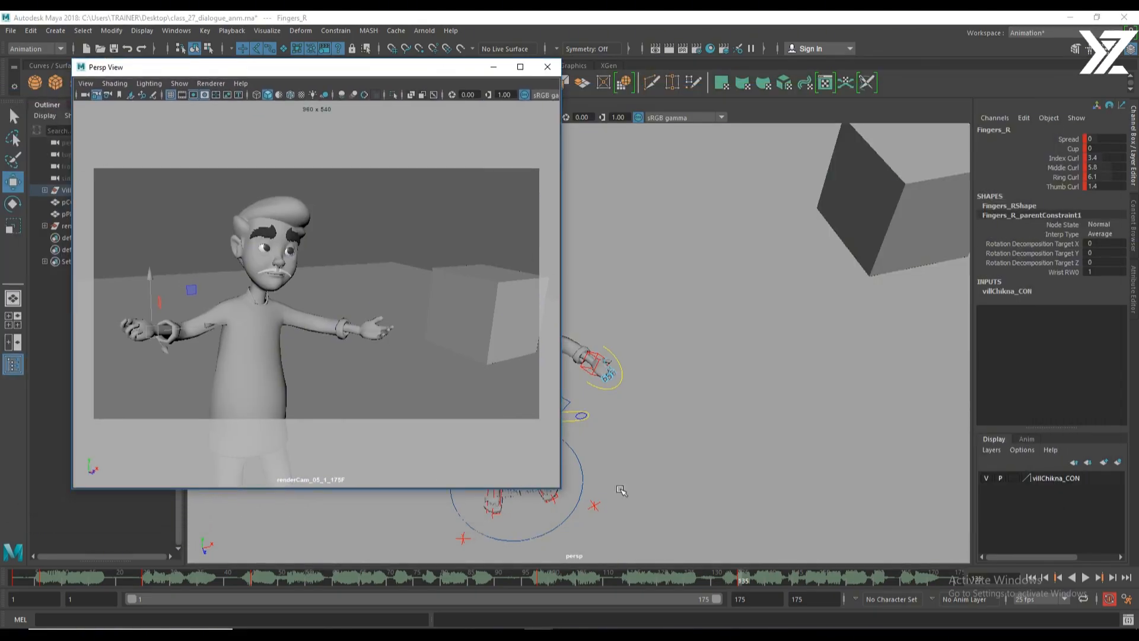
drag(560, 489, 368, 323)
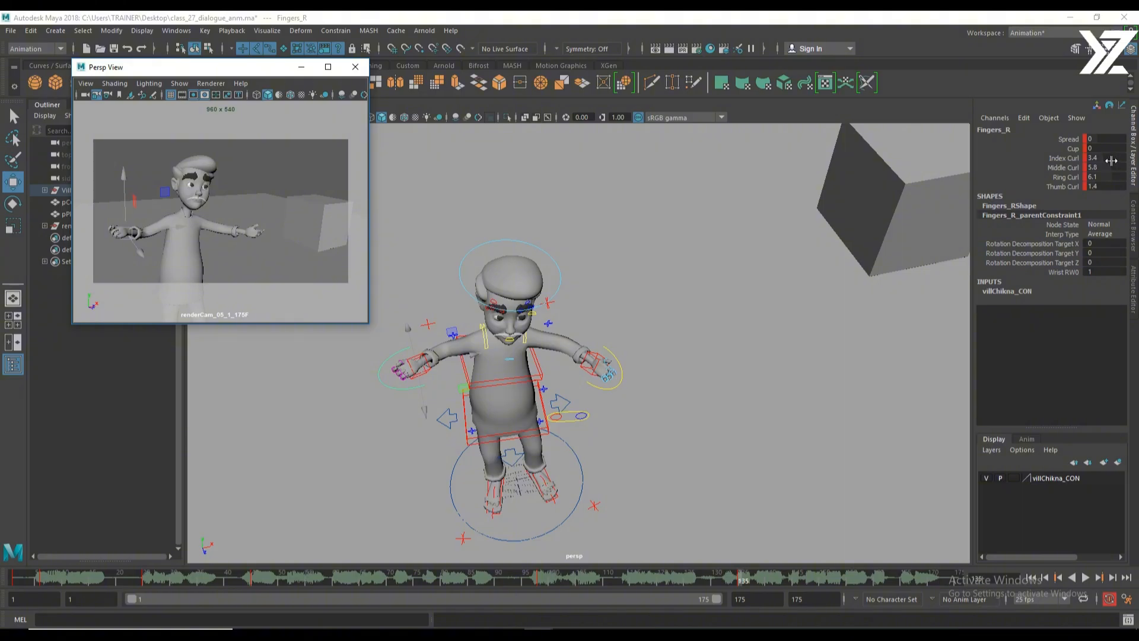
drag(1111, 160, 1096, 185)
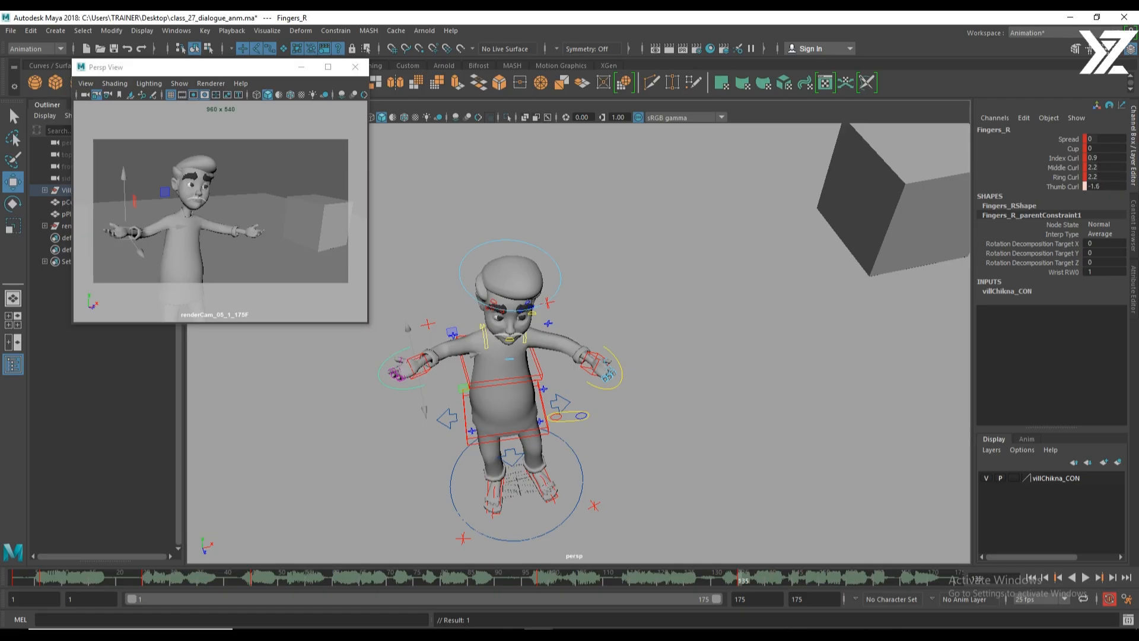
Reposition the right hand control slightly closer to the body.
mouse_move(570, 404)
alt+mouse_down()
mouse_move(636, 368)
mouse_move(409, 378)
mouse_move(475, 381)
mouse_move(574, 355)
mouse_move(566, 404)
alt+mouse_up()
click(510, 346)
drag(506, 378, 603, 371)
click(620, 386)
click(618, 371)
Move the left hand control inward and place the left elbow pole control at about -1.62, -3.39, 1.19.
key(e)
click(675, 357)
key(w)
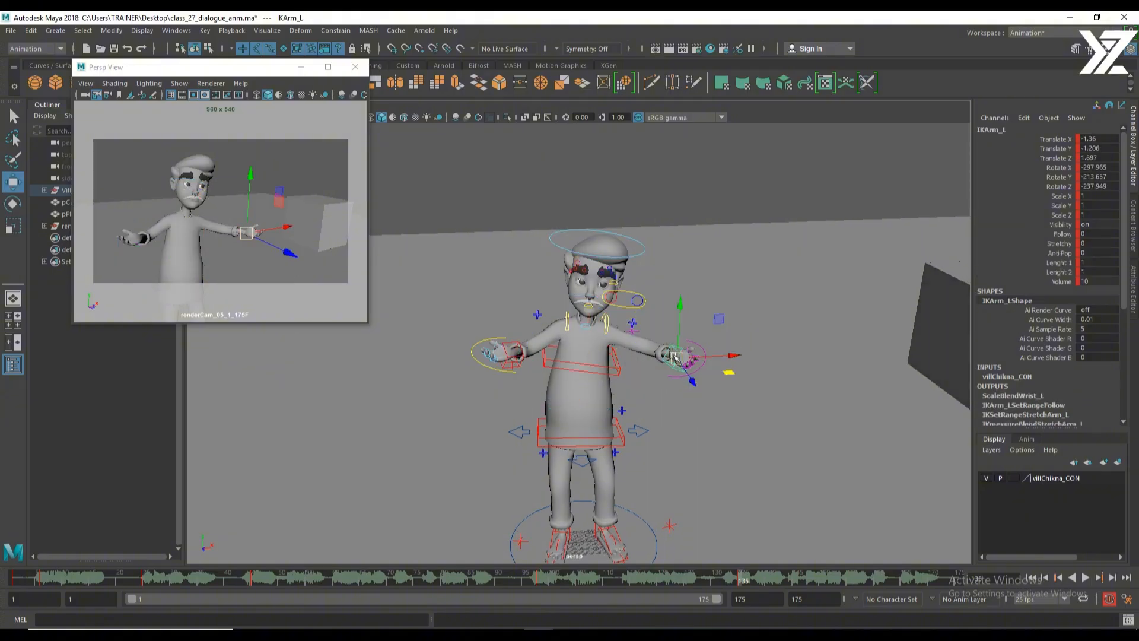
drag(674, 357, 615, 361)
click(633, 331)
key(s)
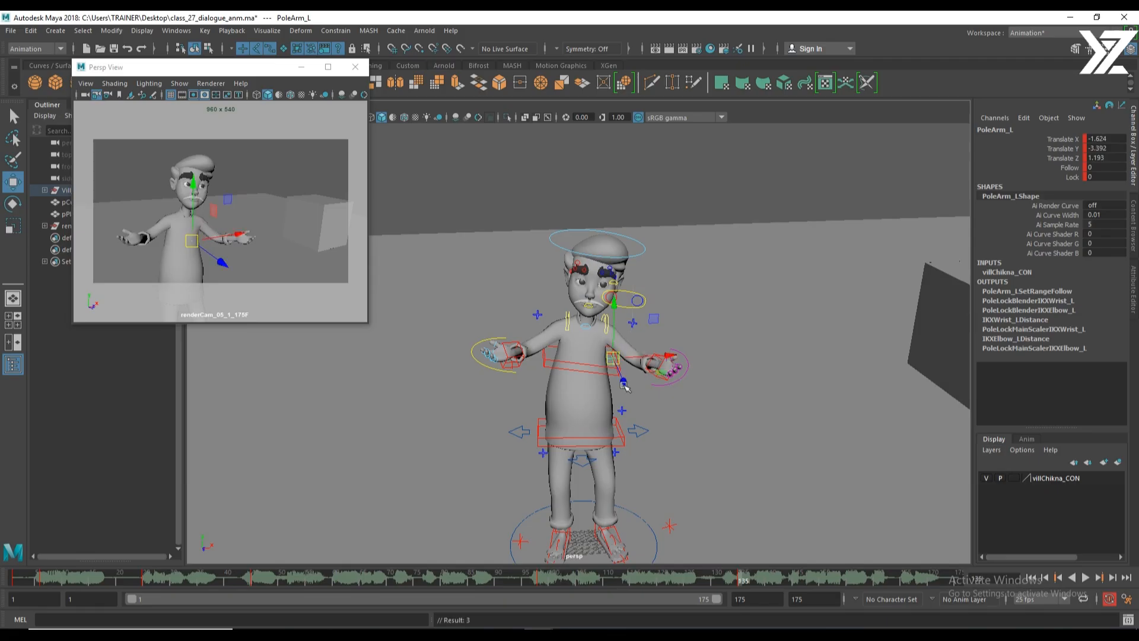
Replay the animation from the first frame with all character controls selected, and move the camera view window beside the character.
alt+drag(648, 419, 696, 408)
scroll(705, 429, up, 3)
scroll(794, 444, down, 2)
scroll(796, 432, down, 4)
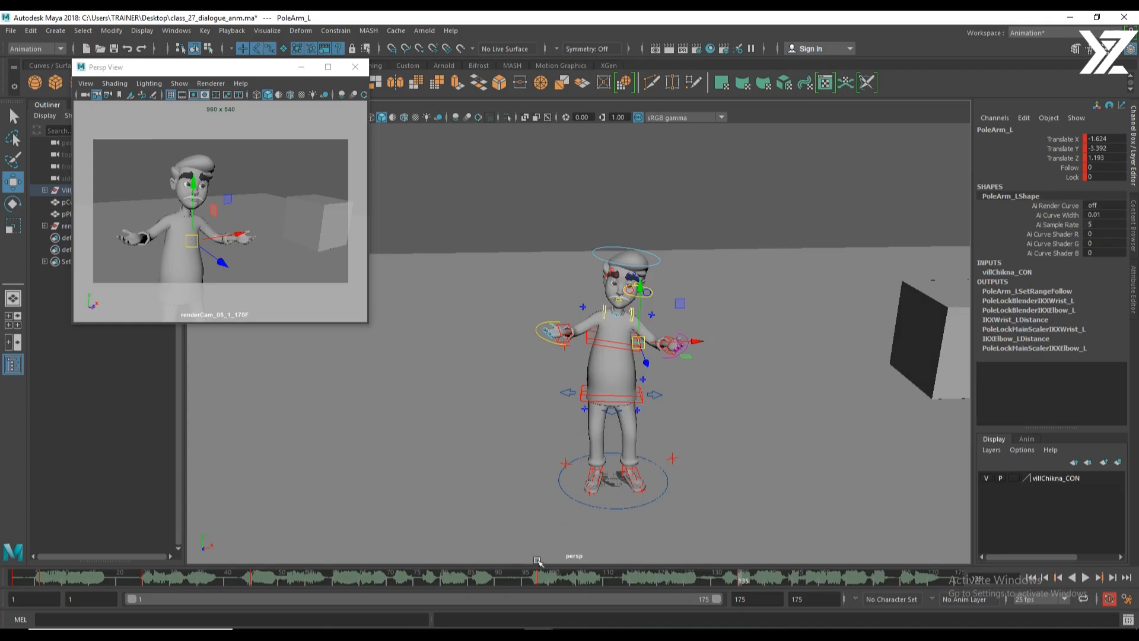
drag(505, 218, 842, 541)
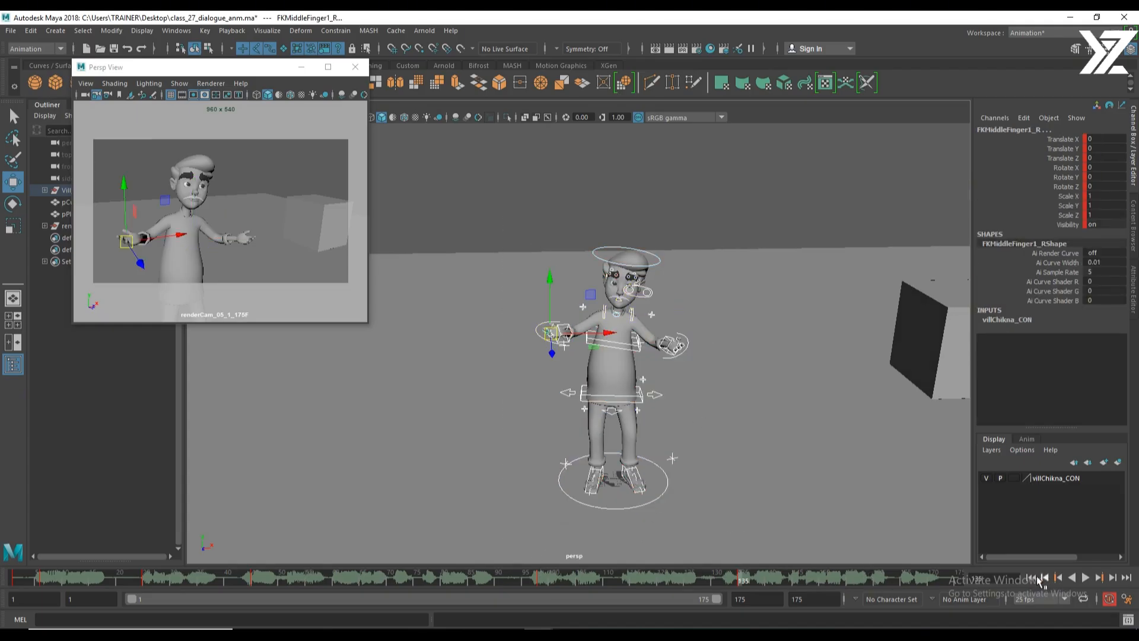
click(1032, 578)
click(1086, 577)
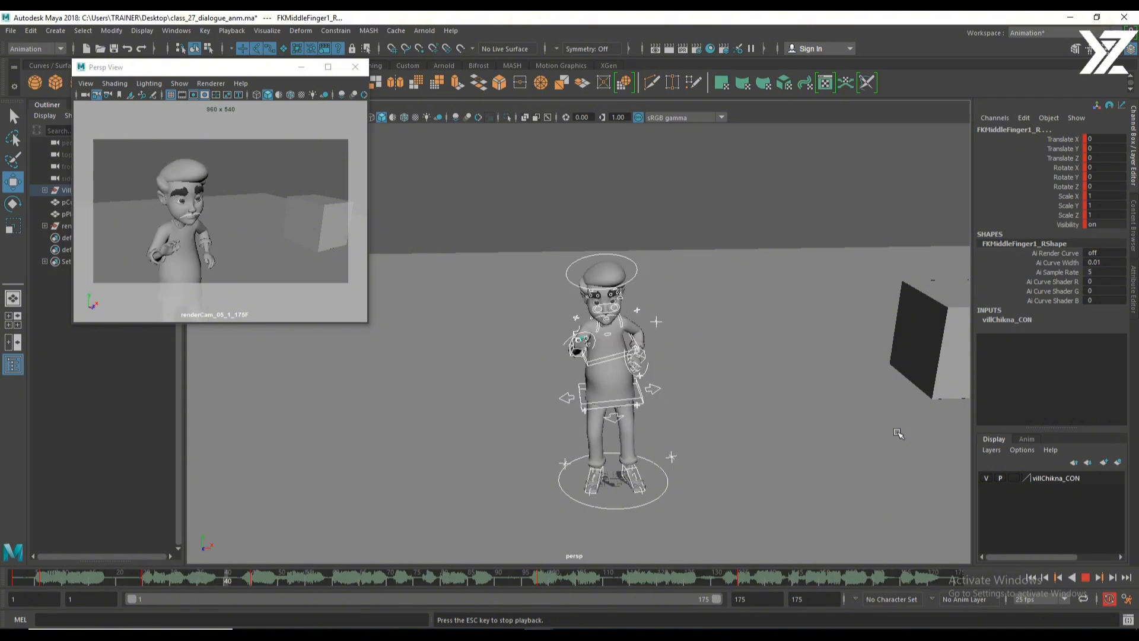
click(1084, 577)
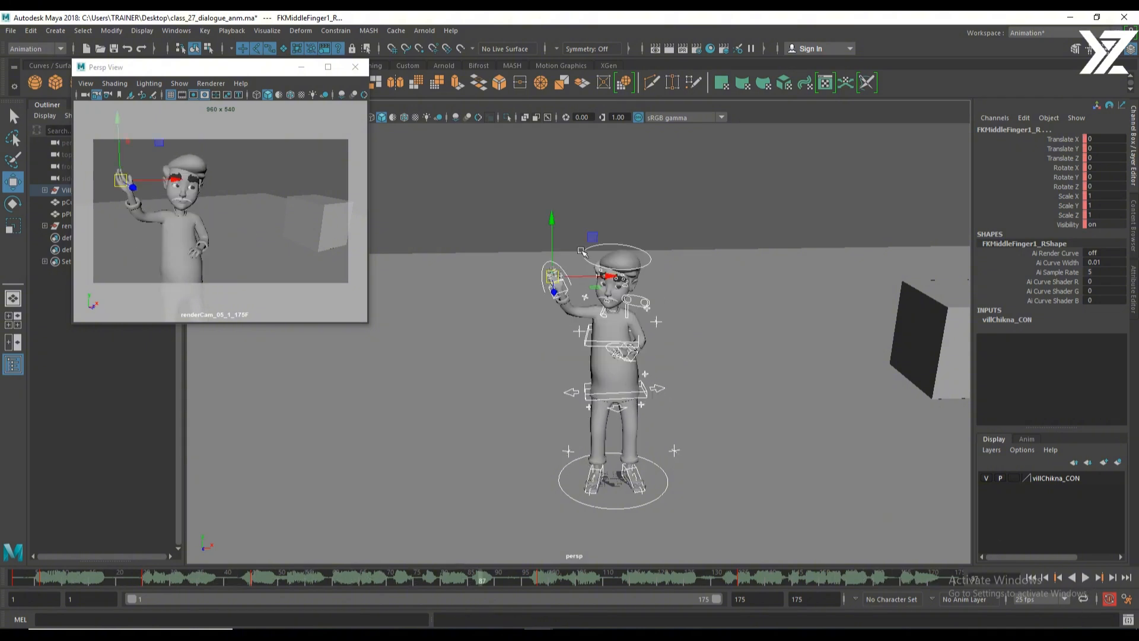
drag(235, 72, 349, 138)
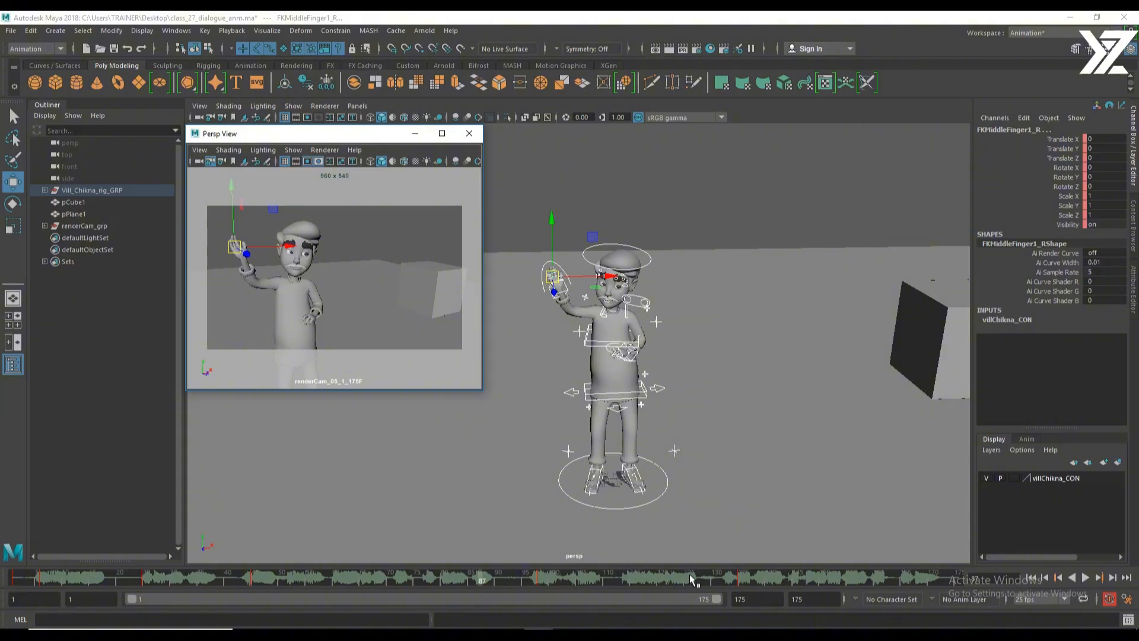
Save the scene, and save a copy of it as class_27_dialogue_anm_ST.ma.
click(417, 579)
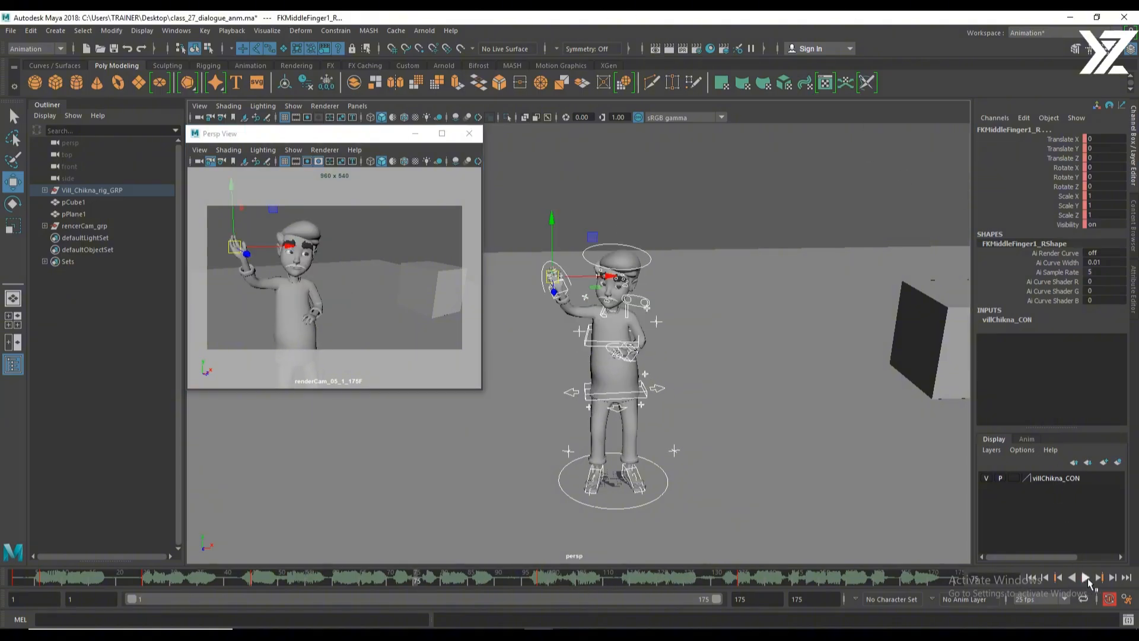
key(ctrl+s)
click(11, 31)
click(42, 91)
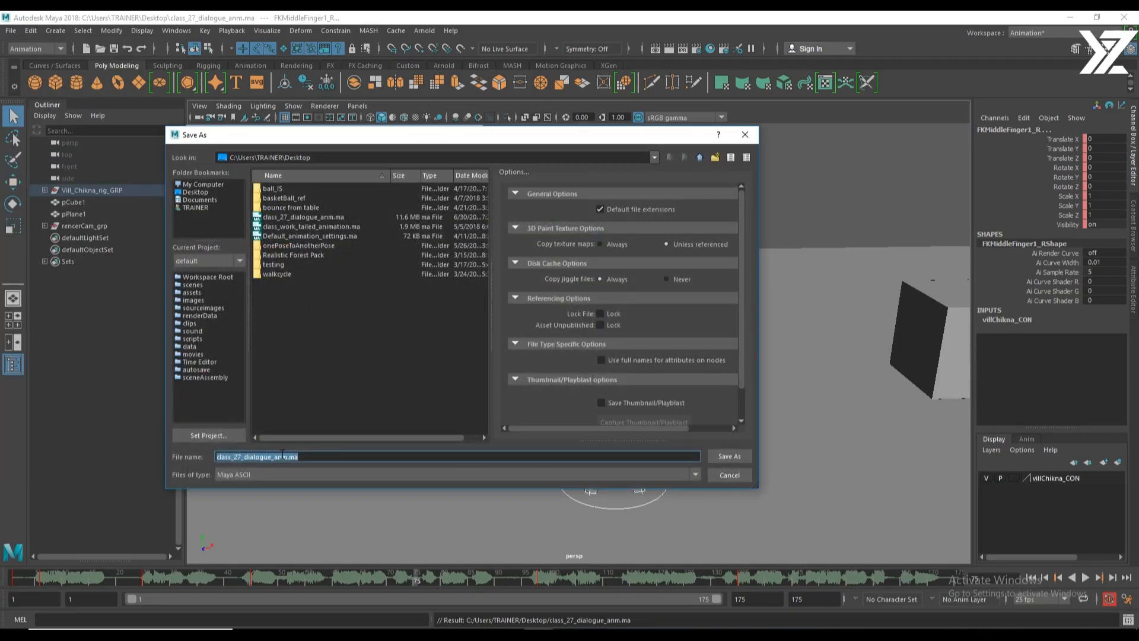
click(287, 456)
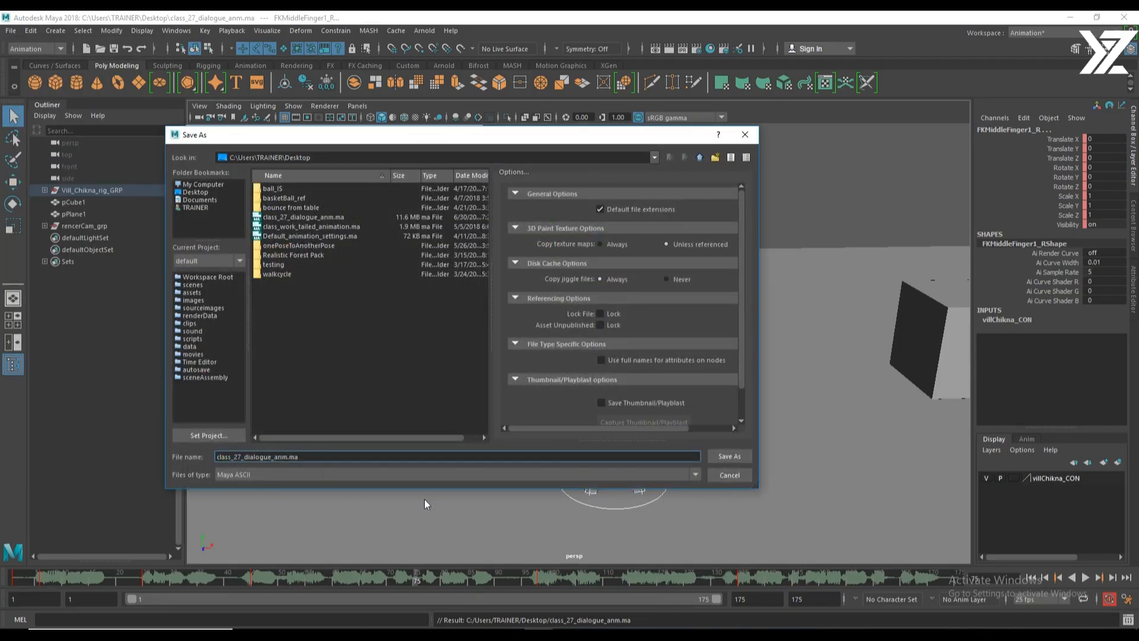
text(_)
text(S1)
key(Return)
Save another version as class_27_dialogue_anm_BD01.ma and shift the camera view window farther from the character.
drag(373, 134, 331, 145)
click(14, 32)
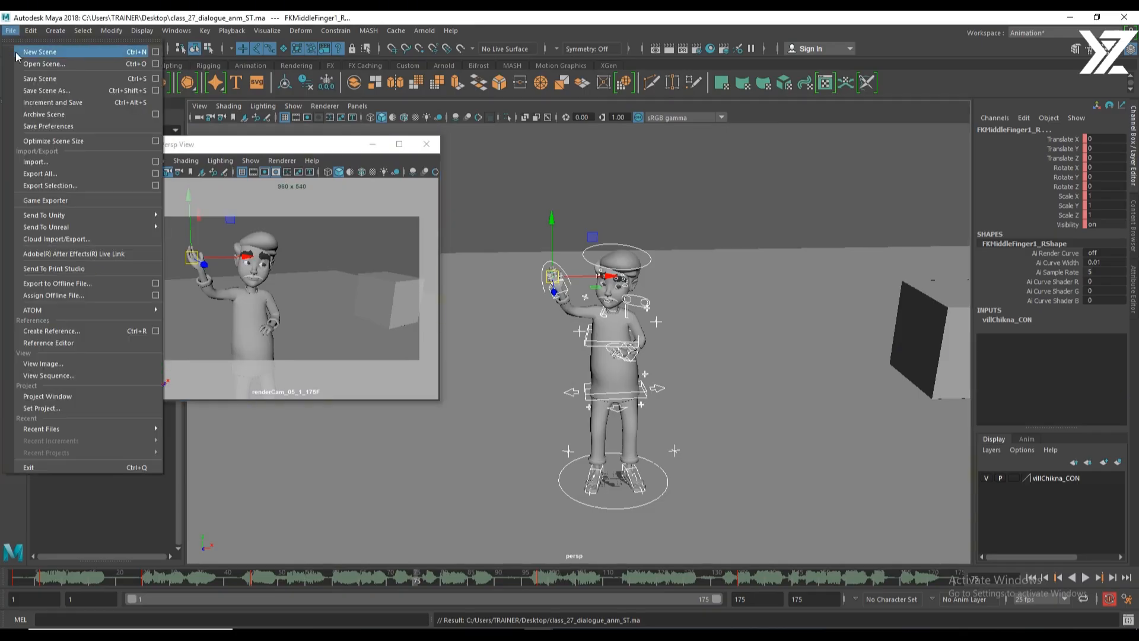
click(45, 91)
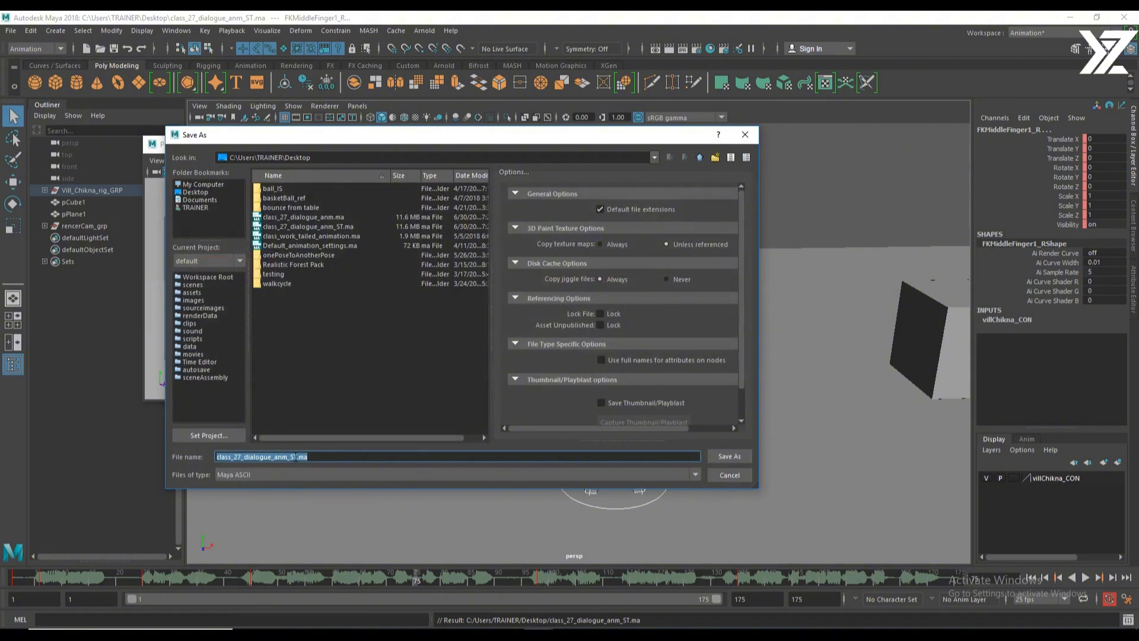
drag(298, 457, 293, 457)
click(720, 458)
key(w)
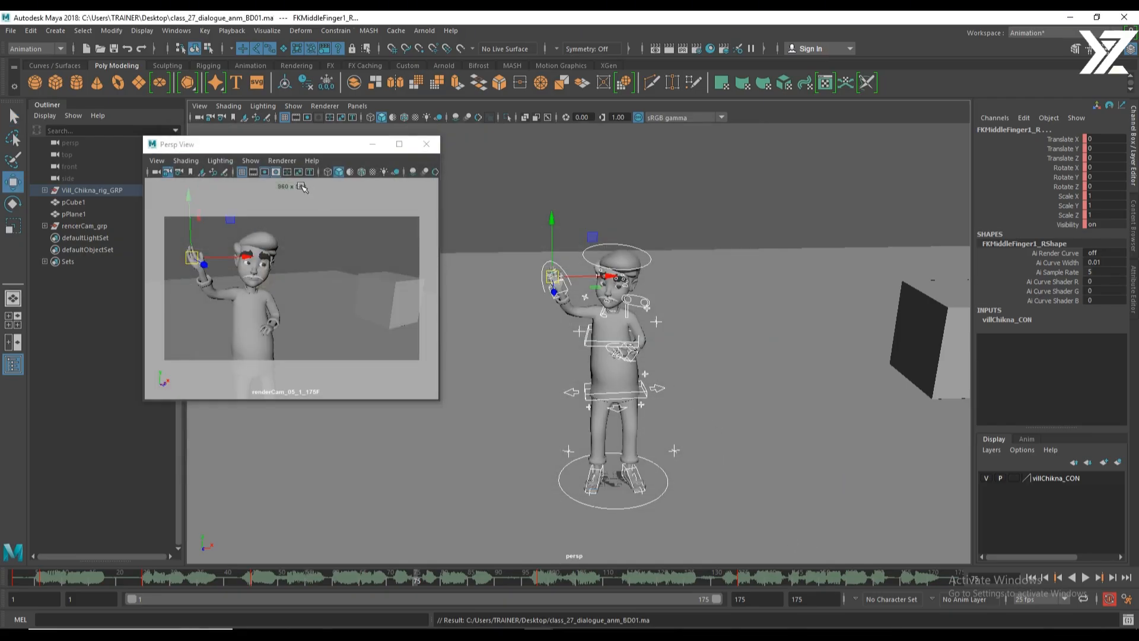
mouse_move(307, 148)
mouse_down()
mouse_move(271, 147)
mouse_move(303, 152)
mouse_up()
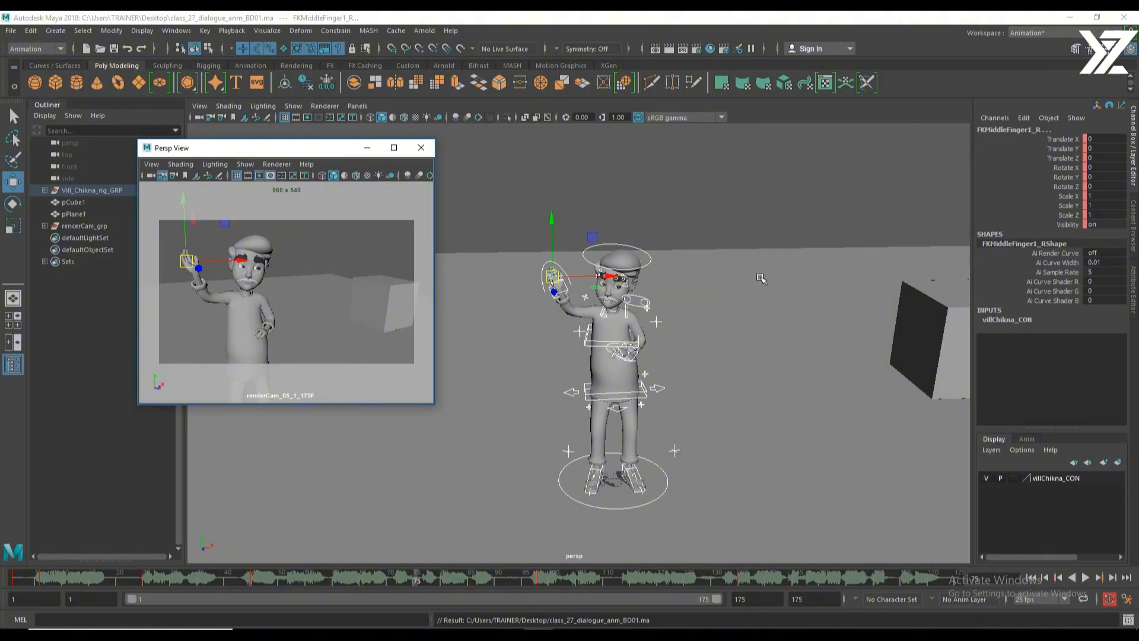
drag(338, 152, 319, 146)
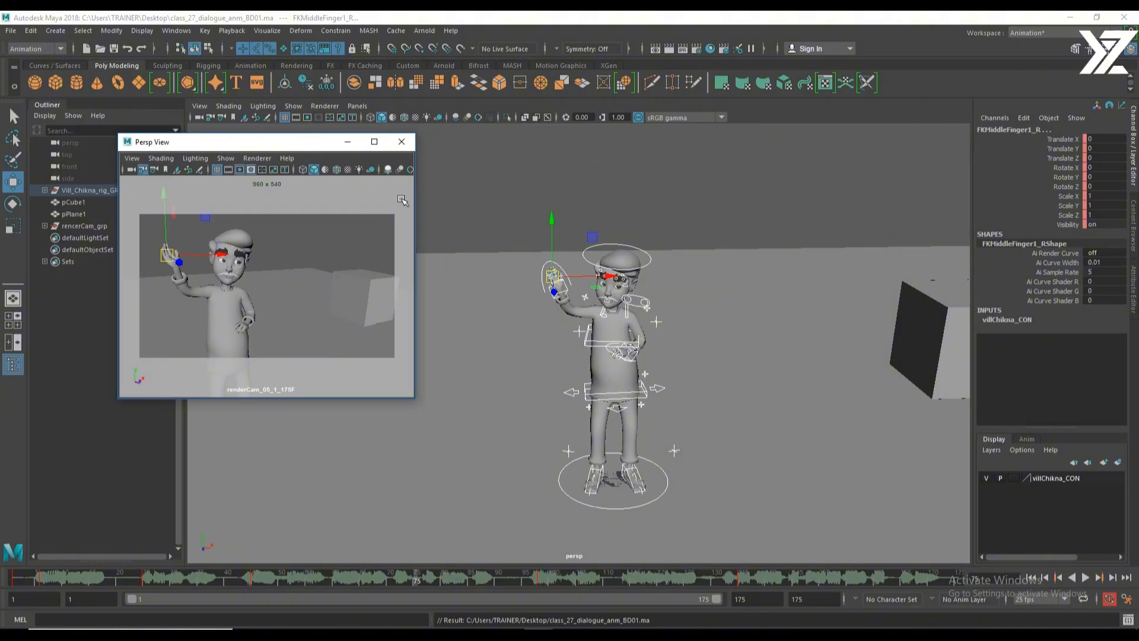
Switch the default out tangent to a non-stepped type in the animation preferences and save them.
click(1126, 599)
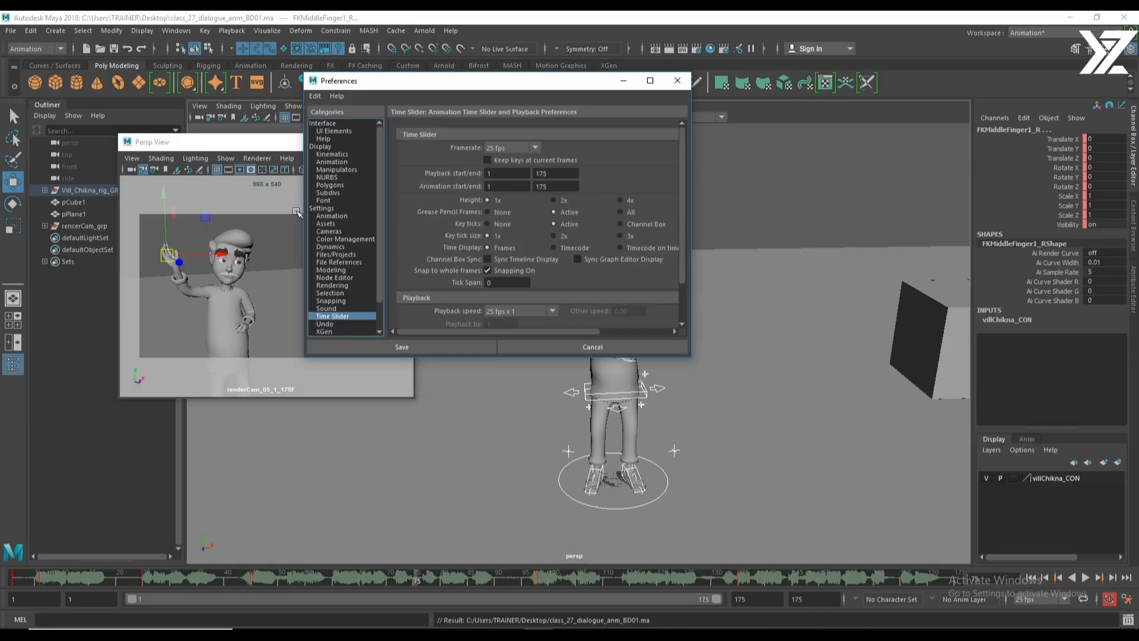
click(332, 216)
click(514, 301)
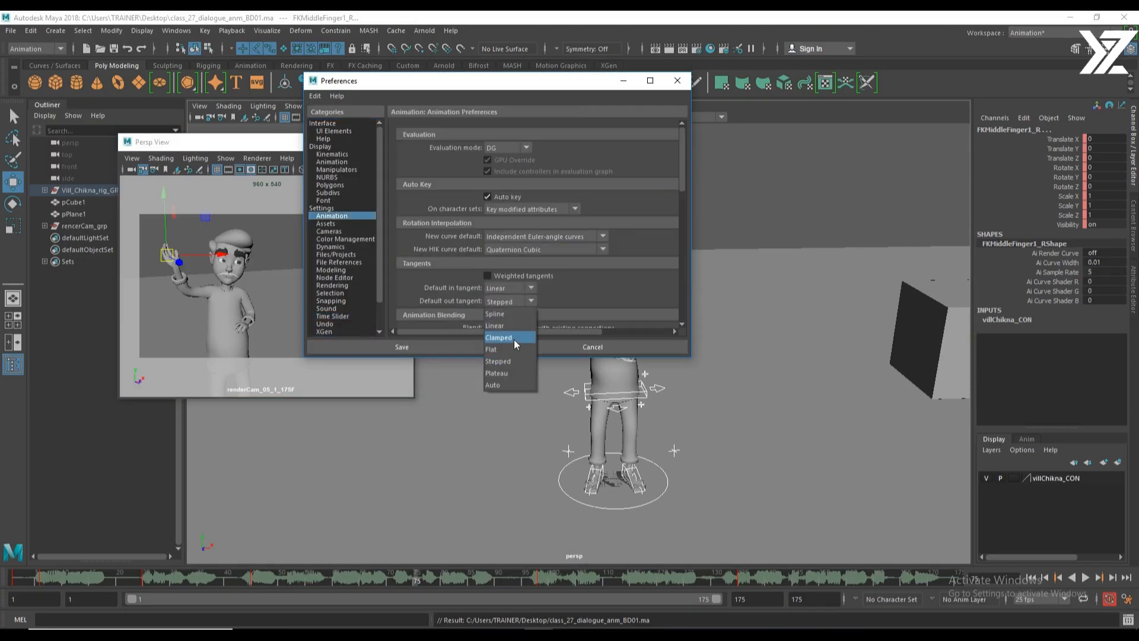
click(514, 347)
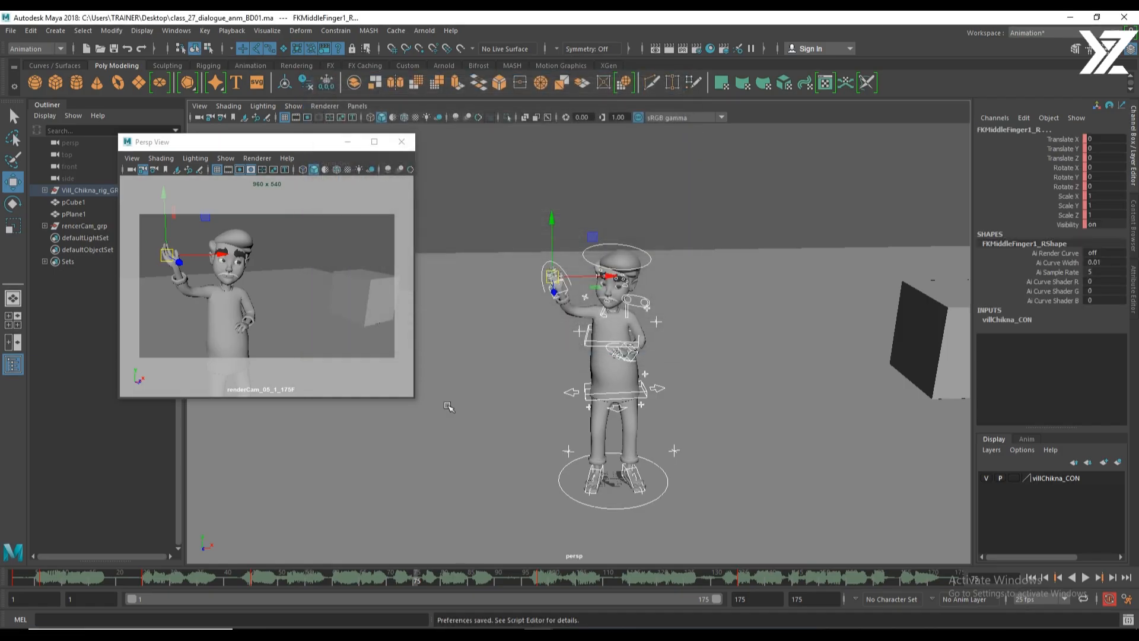
Select all character controls, convert every key on the timeline to linear tangents, and play the animation.
drag(514, 208, 715, 438)
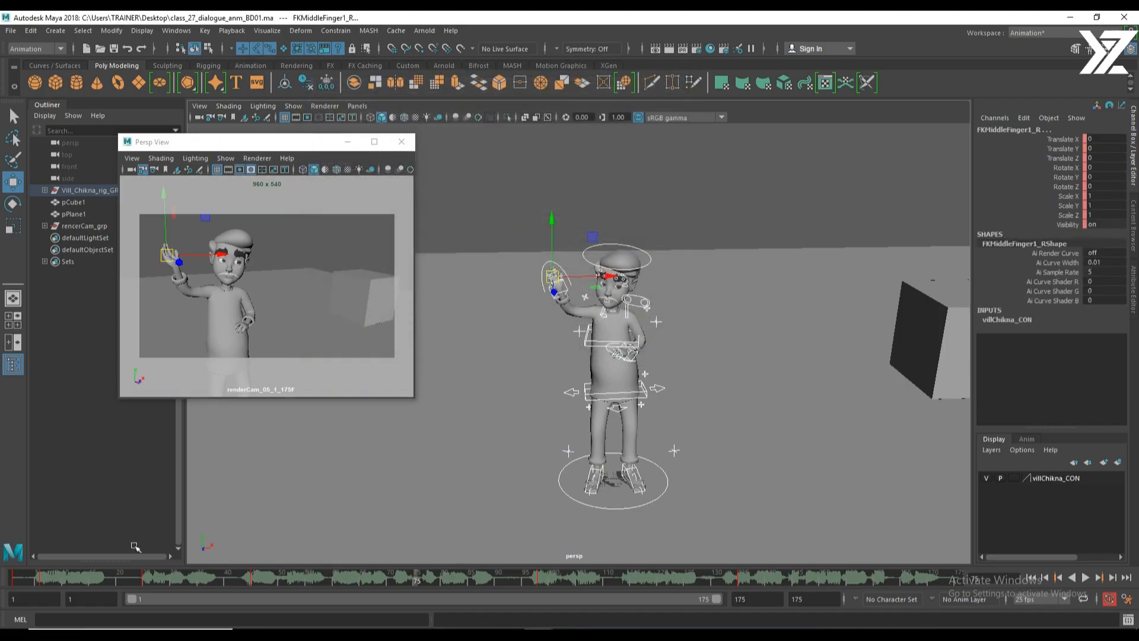
double_click(18, 581)
right_click(54, 580)
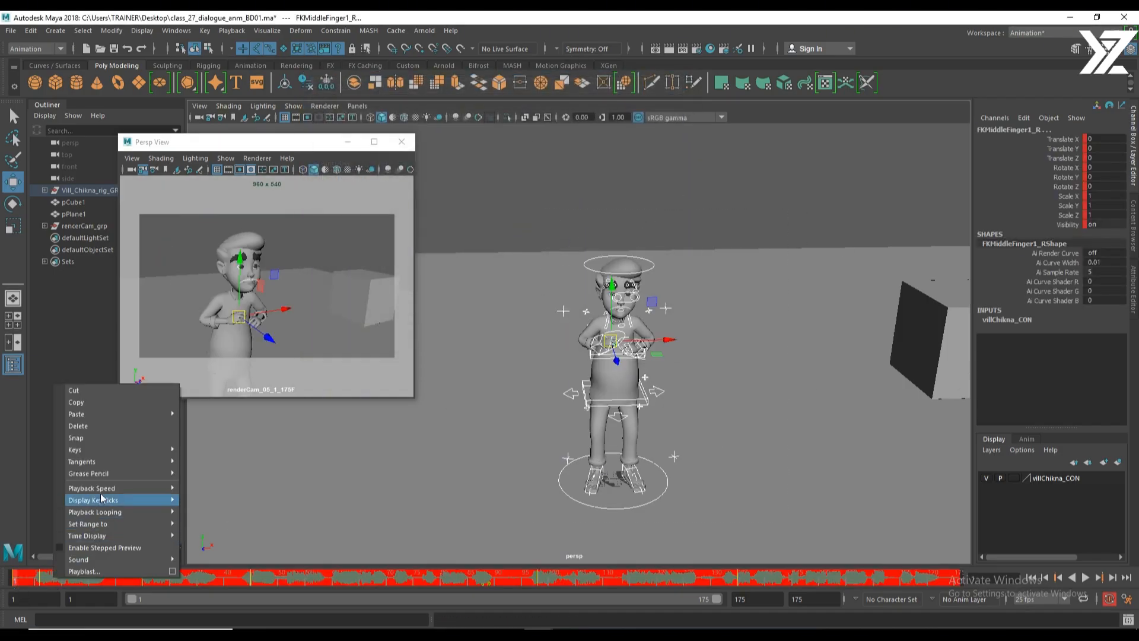
mouse_move(102, 463)
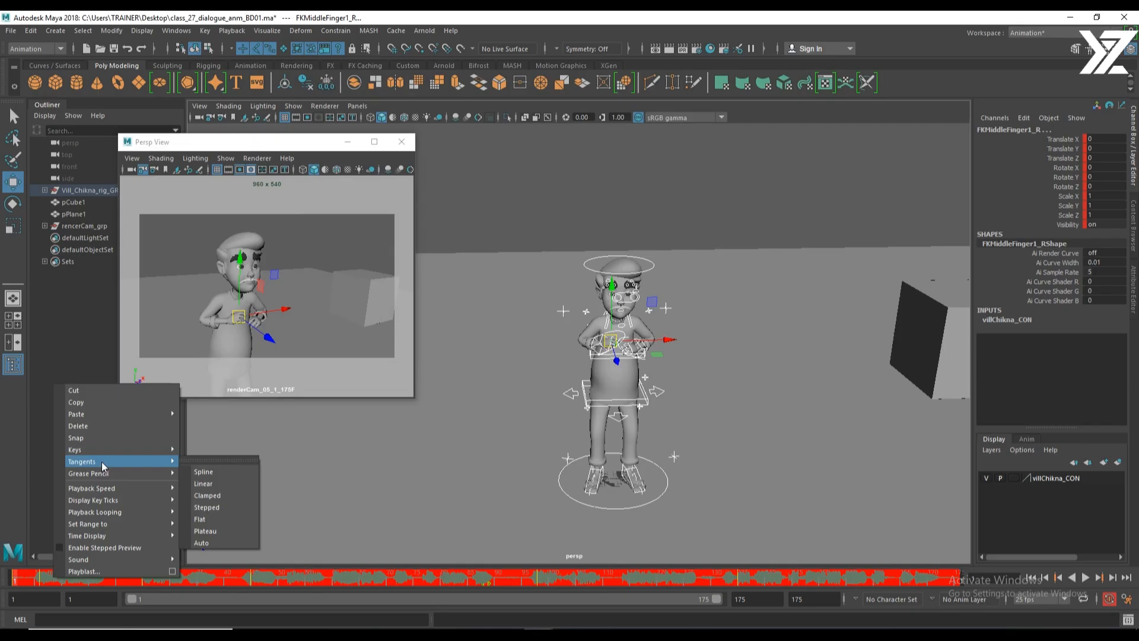
click(231, 483)
key(alt+v)
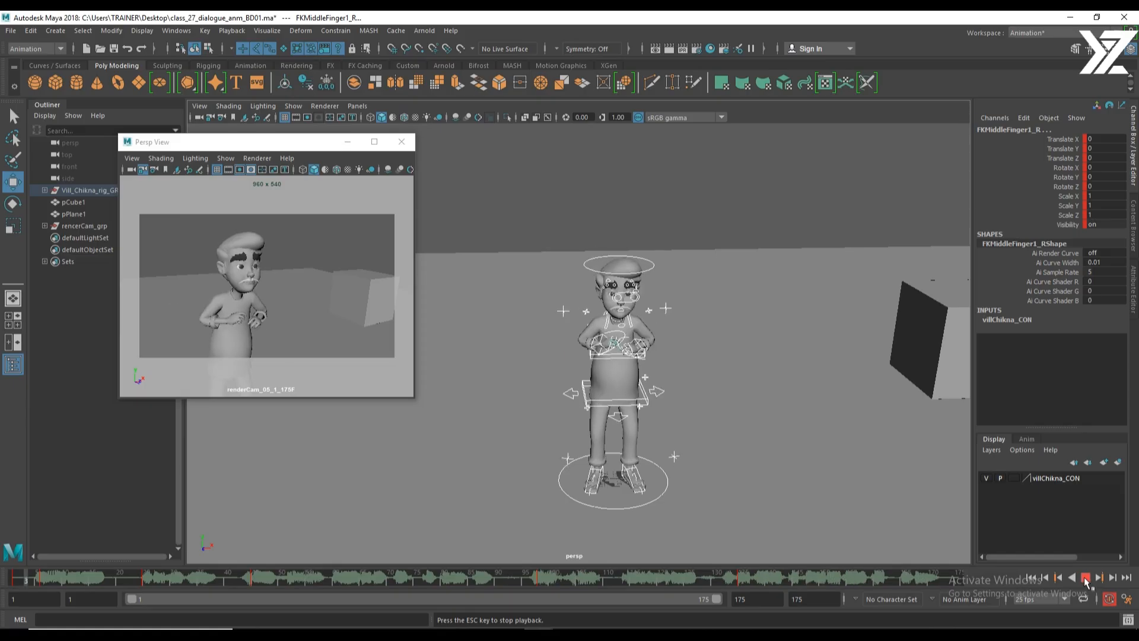
click(1085, 578)
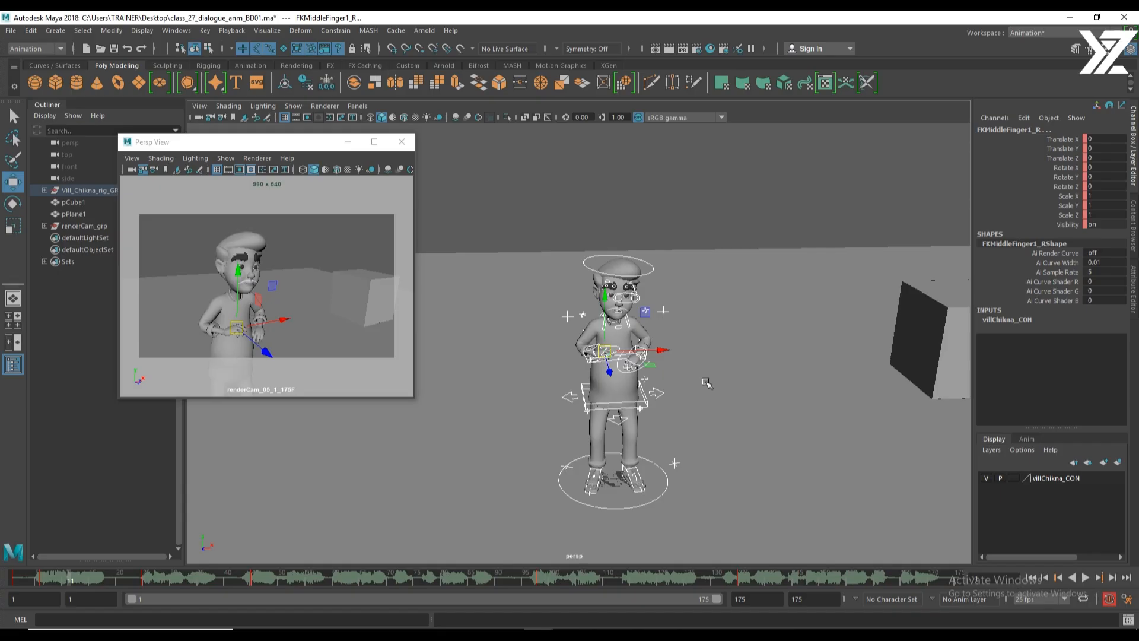
Move the camera view window farther aside and replay the opening poses from frame 1.
drag(237, 142, 212, 132)
click(10, 579)
key(alt+v)
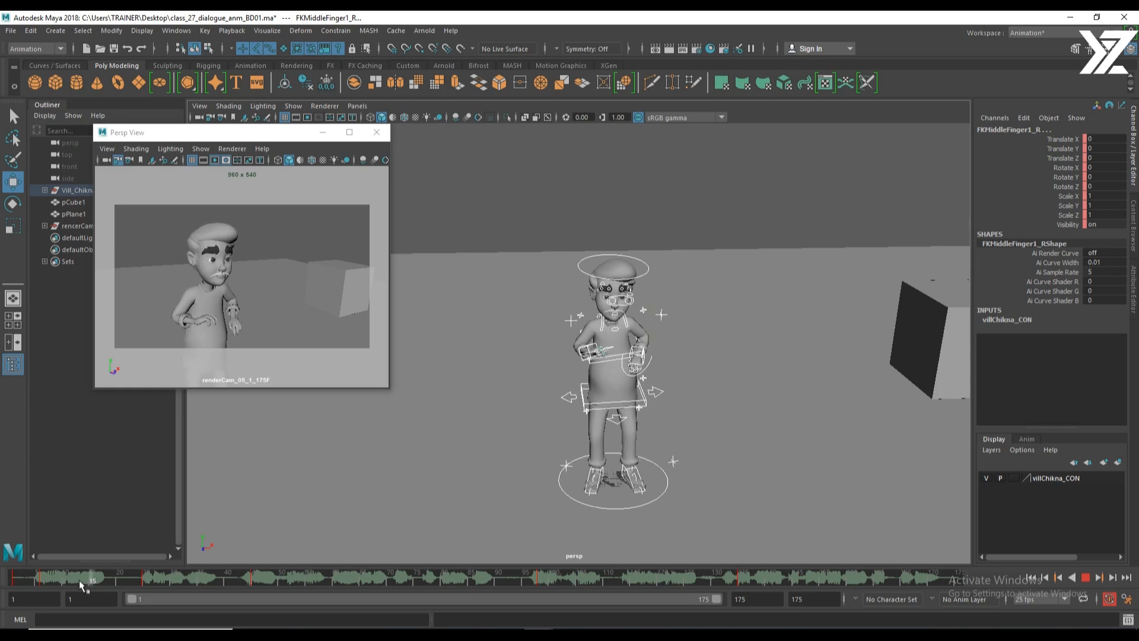
key(Escape)
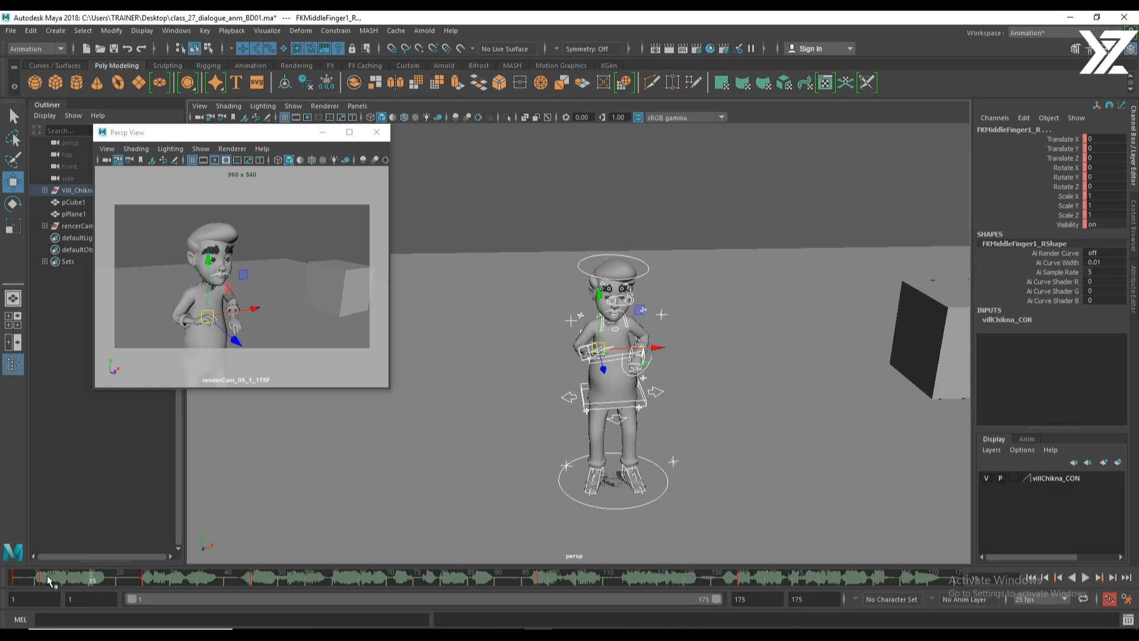
Retime the second pose by moving its keys to about frame 15.
shift+click(41, 578)
key(alt+v)
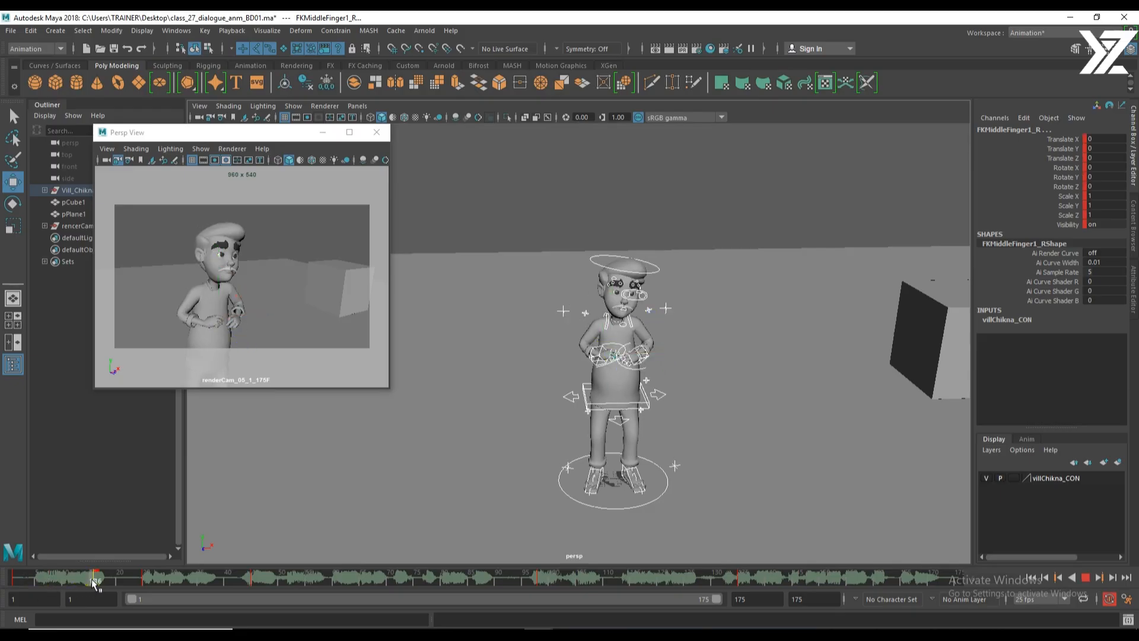
key(Escape)
key(alt+shift+v)
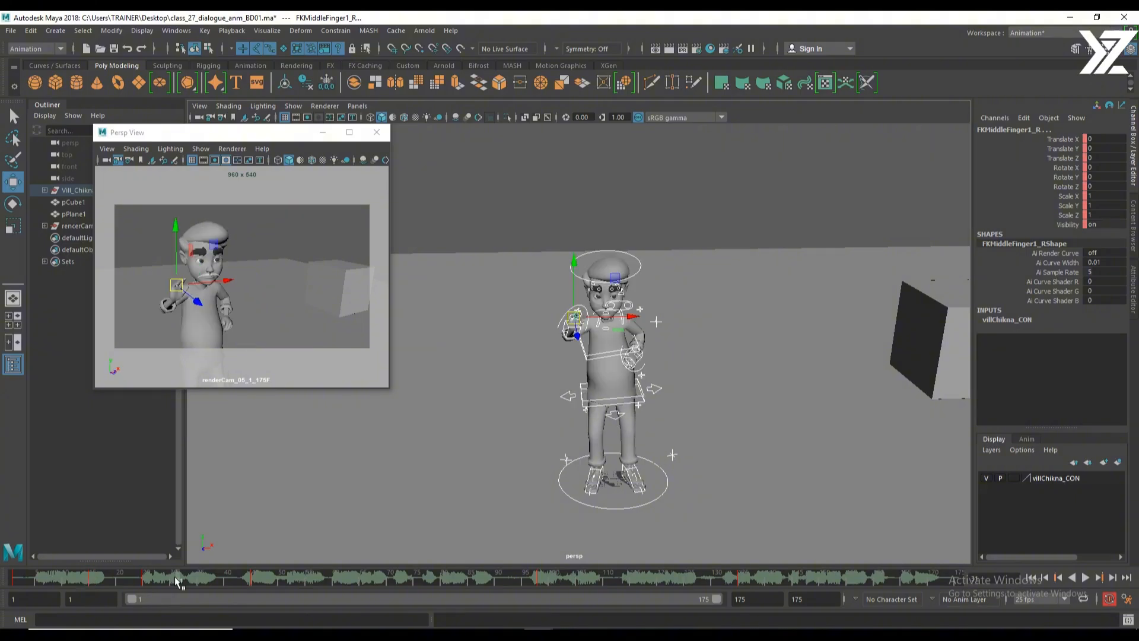
Scrub and replay the opening from frame 1 to check the timing of the second pose against the audio.
click(92, 578)
click(15, 578)
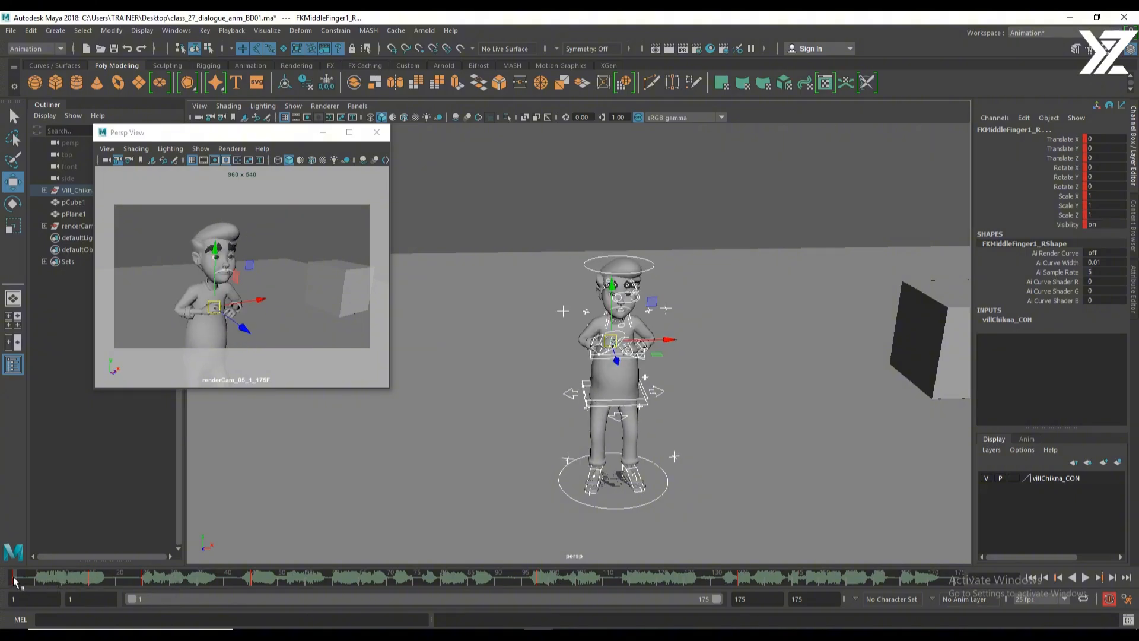
drag(16, 577, 45, 579)
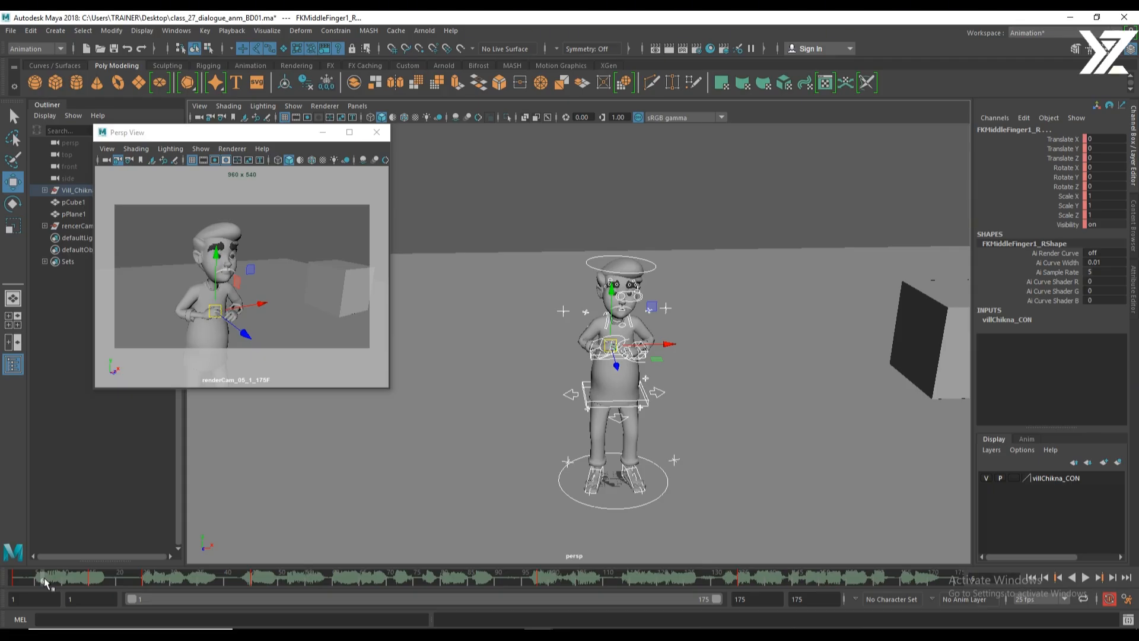
click(13, 578)
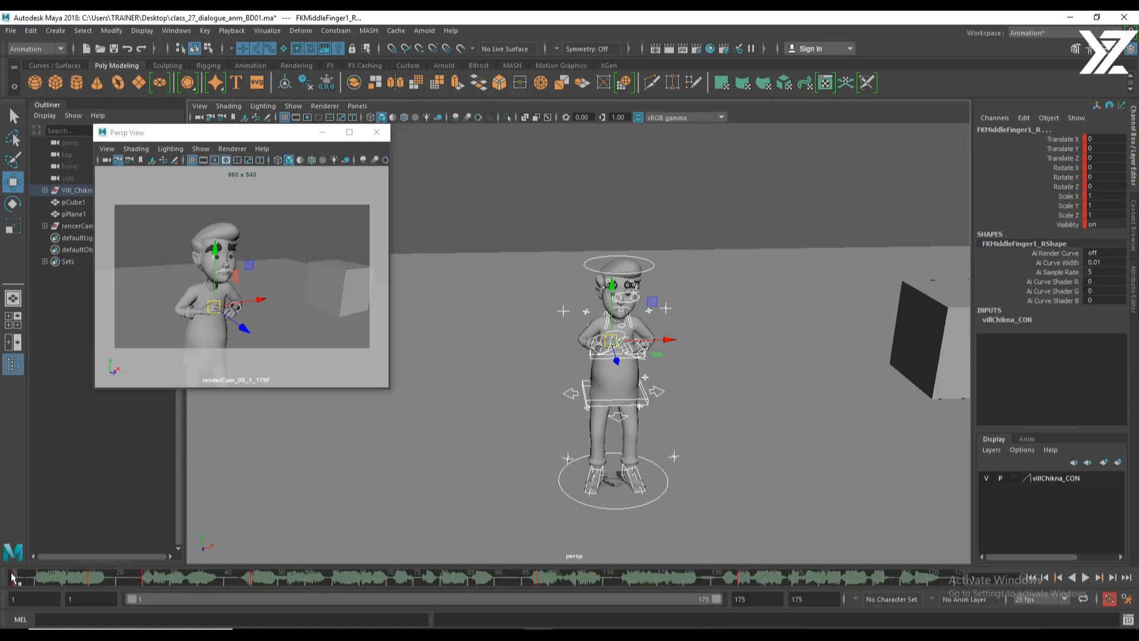
key(alt+v)
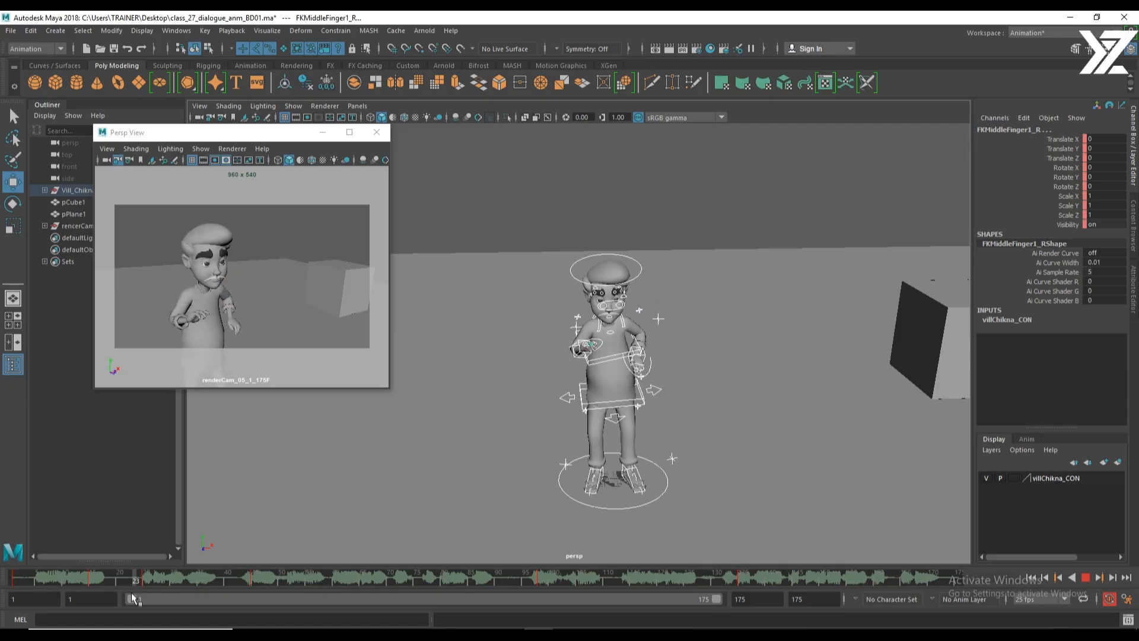
mouse_move(24, 589)
mouse_down()
mouse_move(94, 589)
mouse_move(7, 590)
mouse_up()
key(Escape)
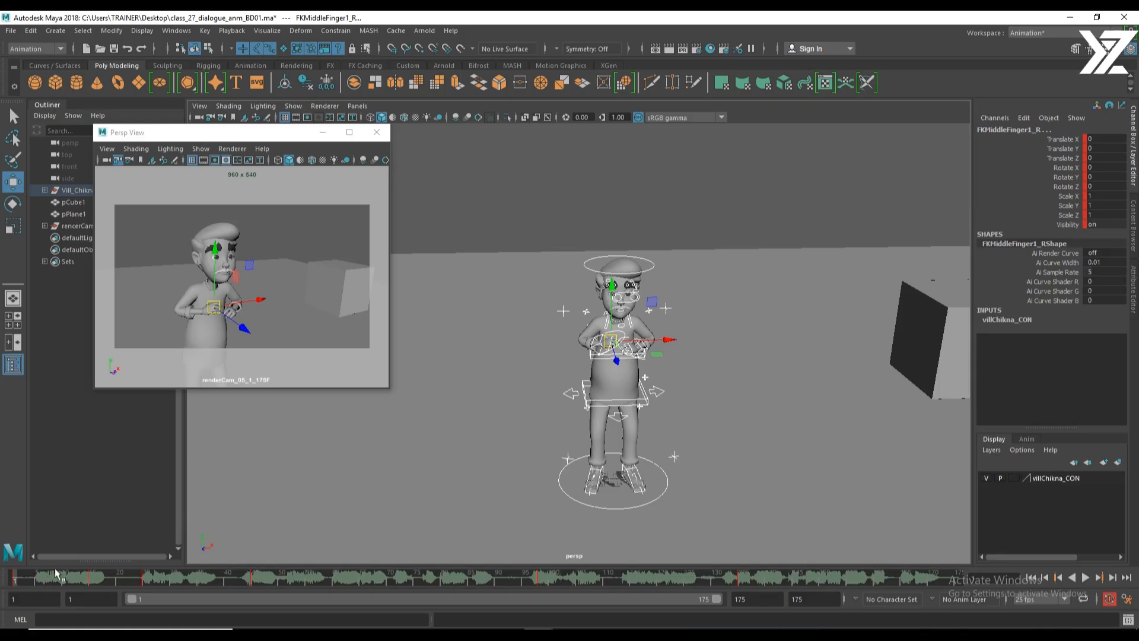
Retime the third pose by moving its keys from frame 25 to frame 35.
key(alt+v)
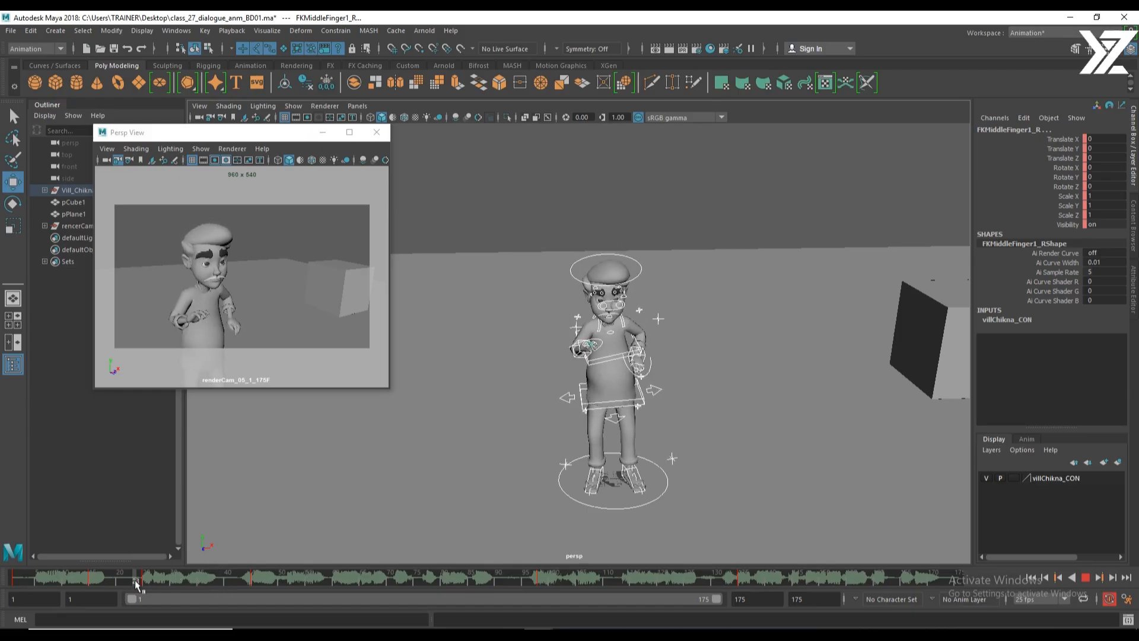
click(144, 579)
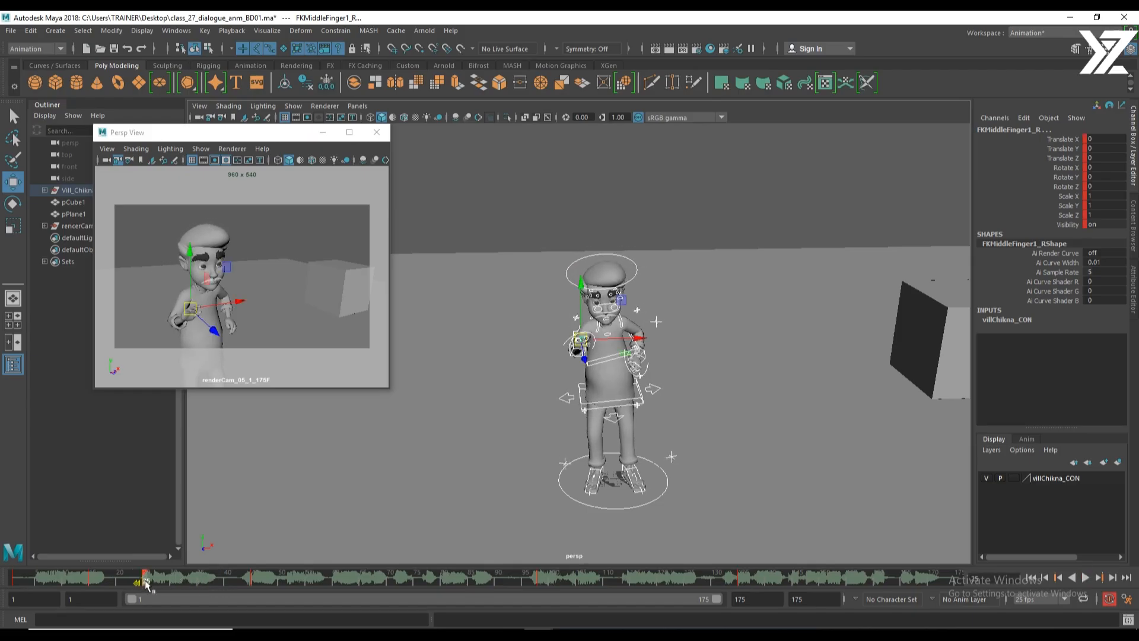
key(alt+v)
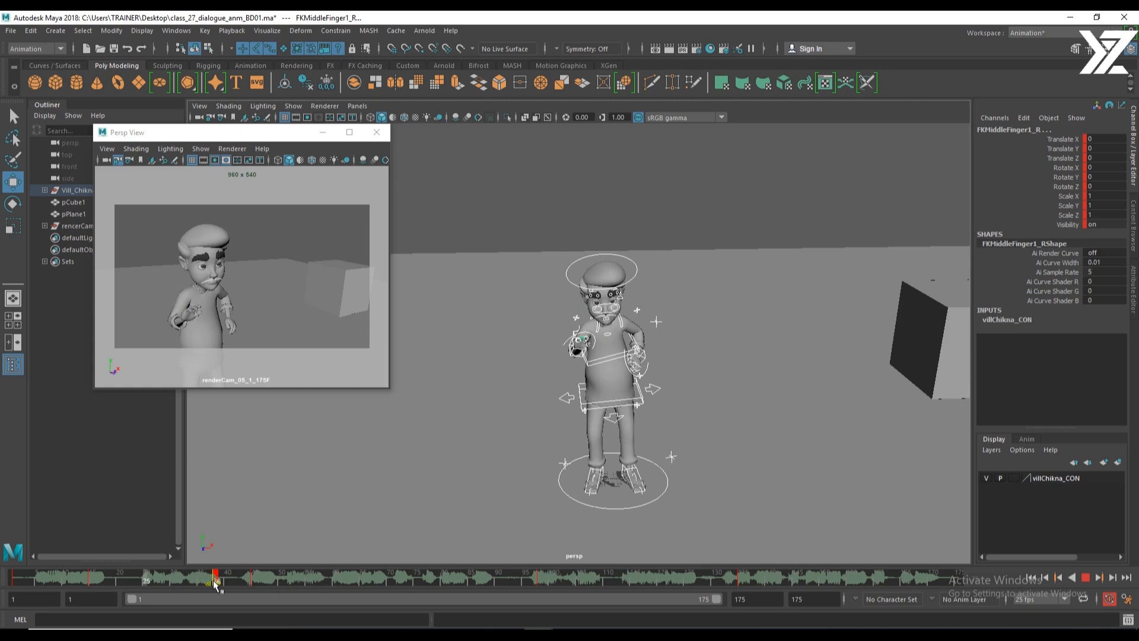
click(200, 580)
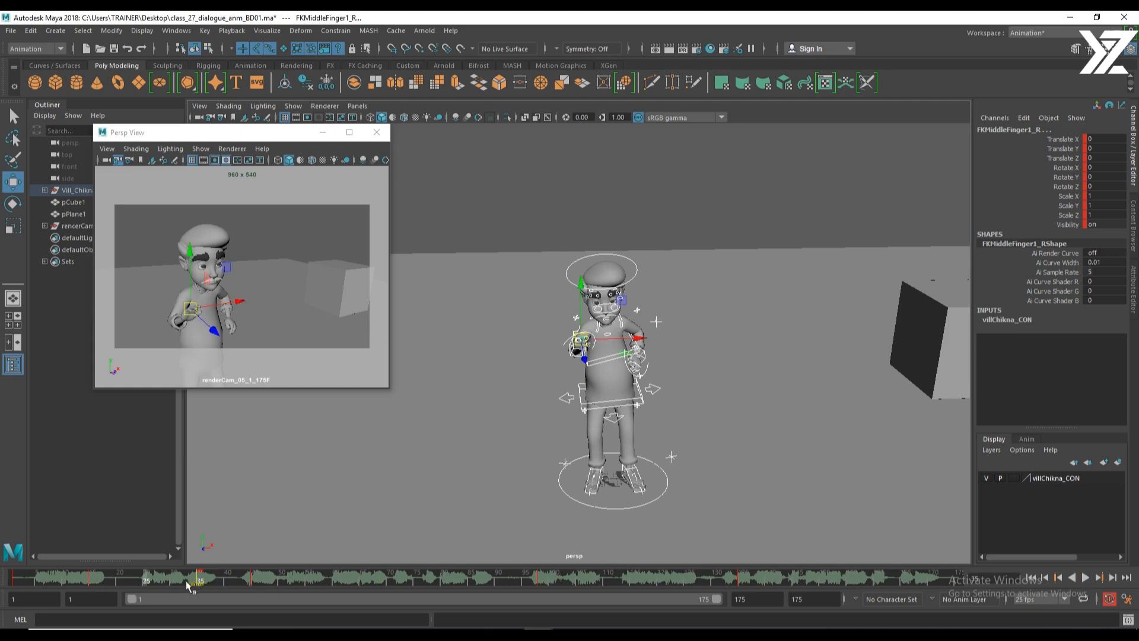
key(alt+v)
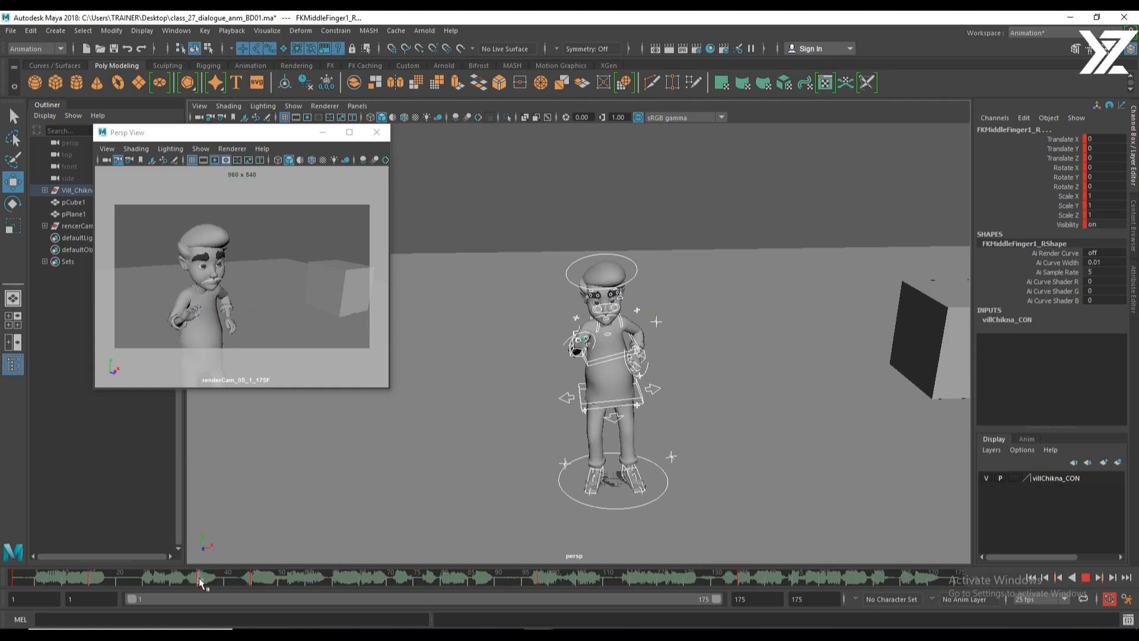
click(200, 579)
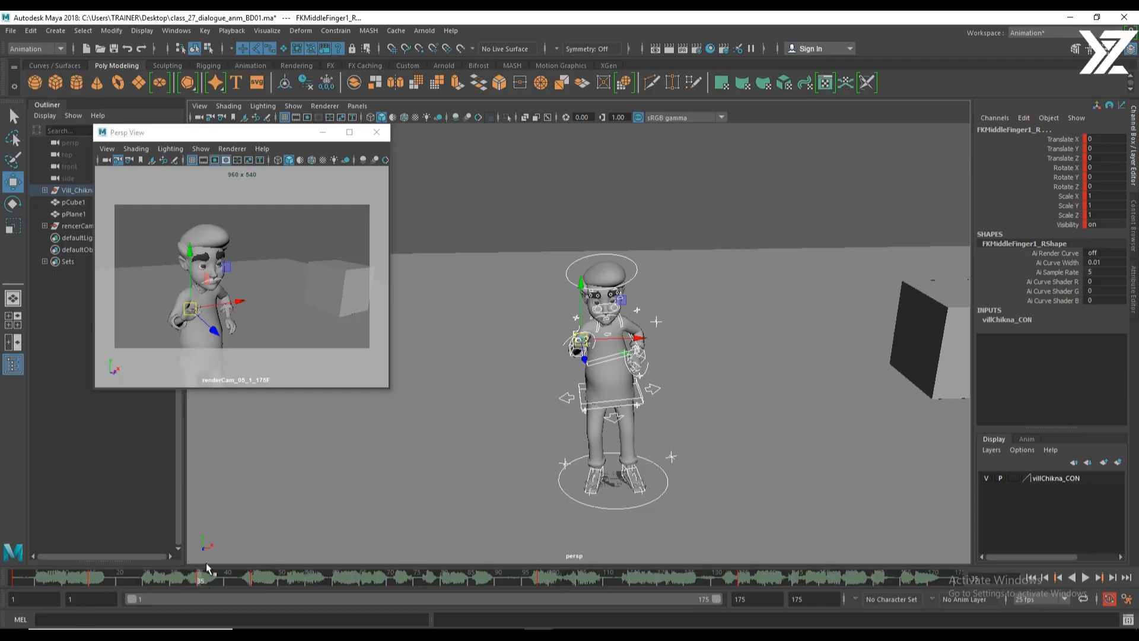
Hold the frame 15 pose by keying it again on all controls at about frame 24.
click(95, 580)
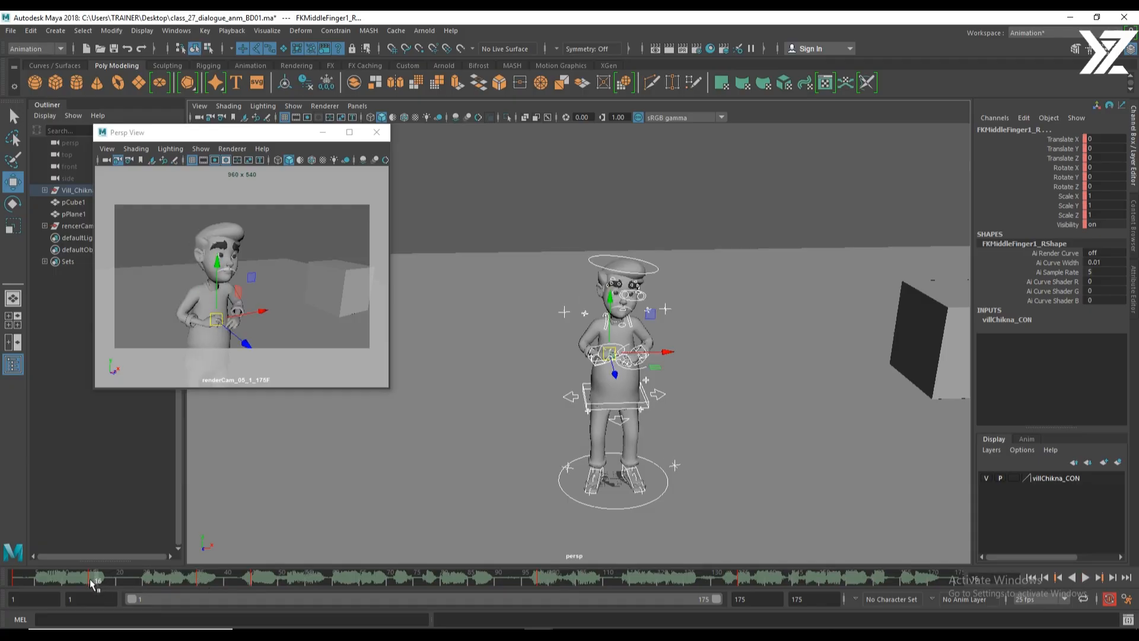
click(90, 580)
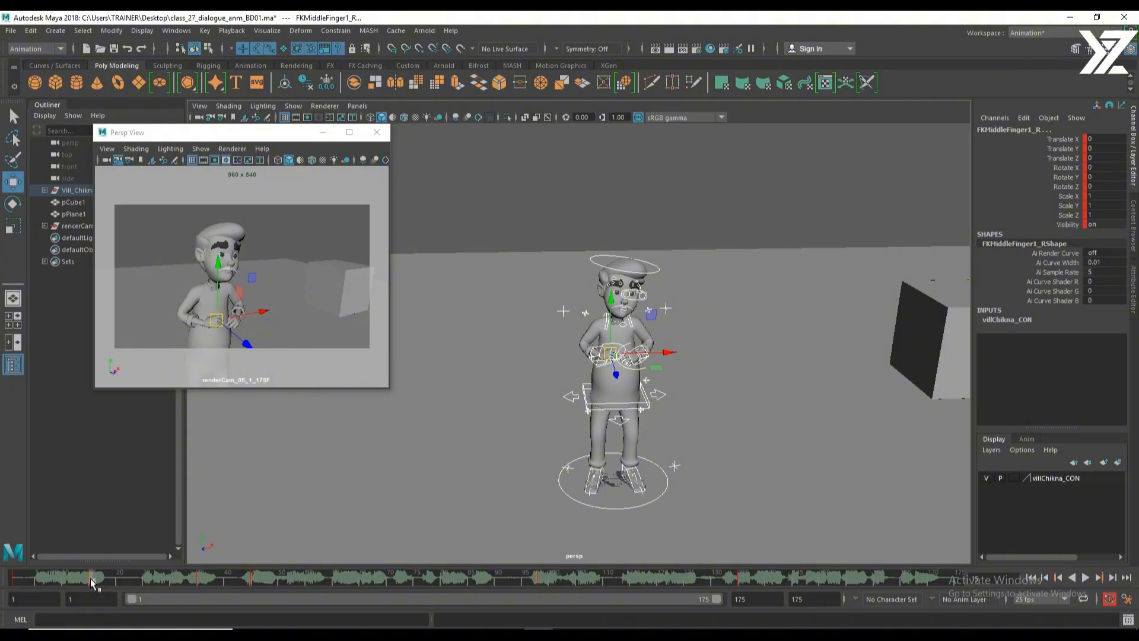
key(alt+v)
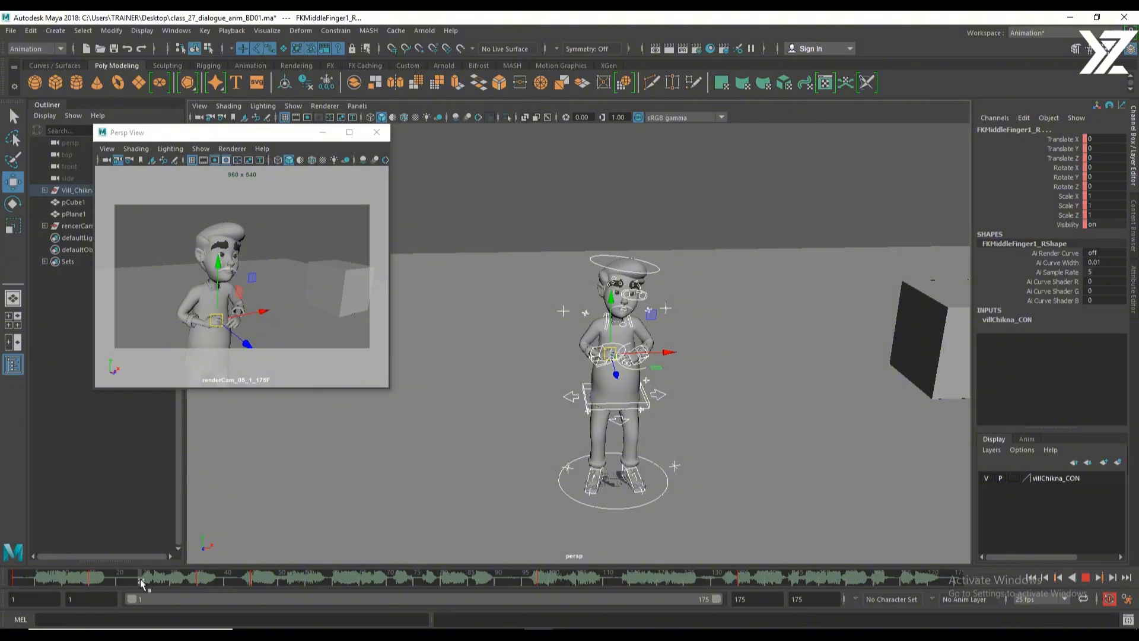
key(alt+v)
key(s)
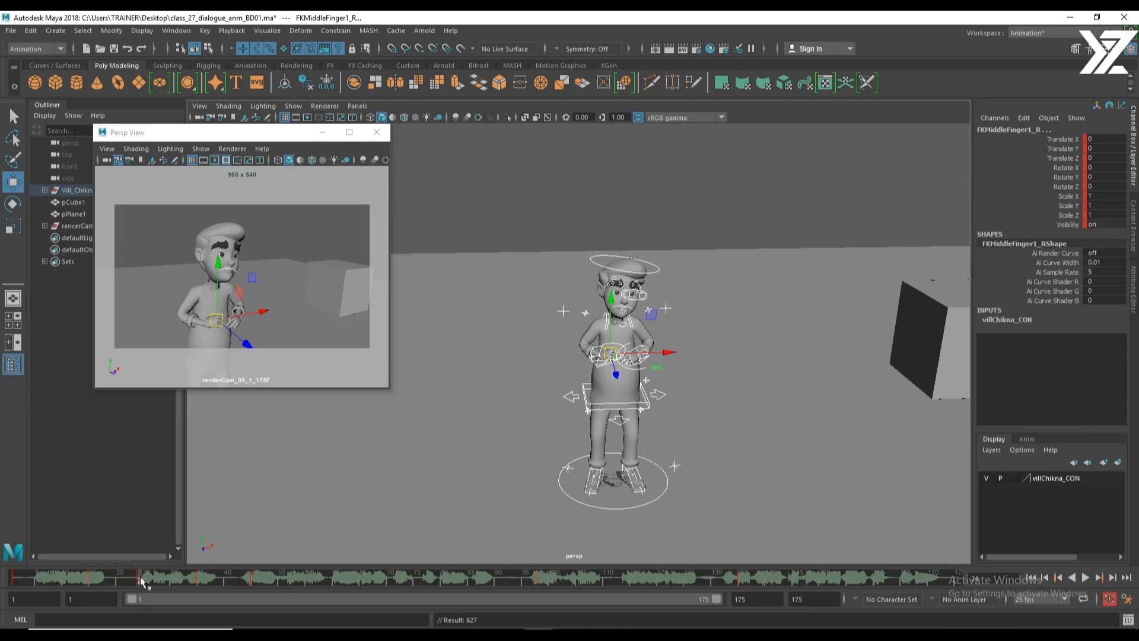
Replay the opening from frame 1 and scrub across the third and fourth poses to check their timing against the audio.
key(alt+v)
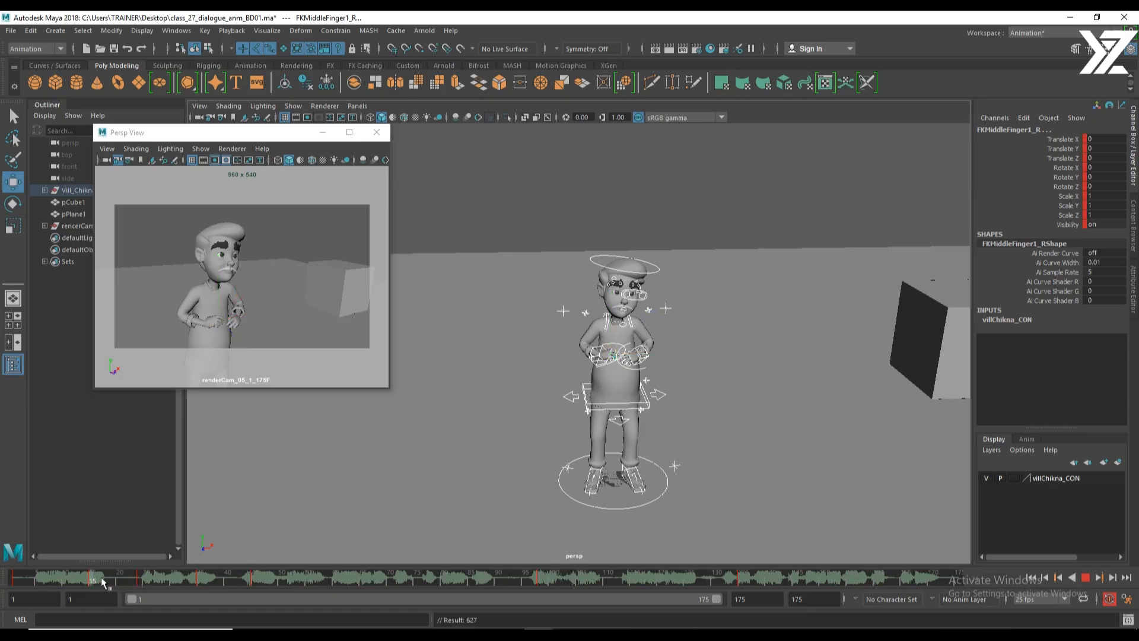
key(alt+v)
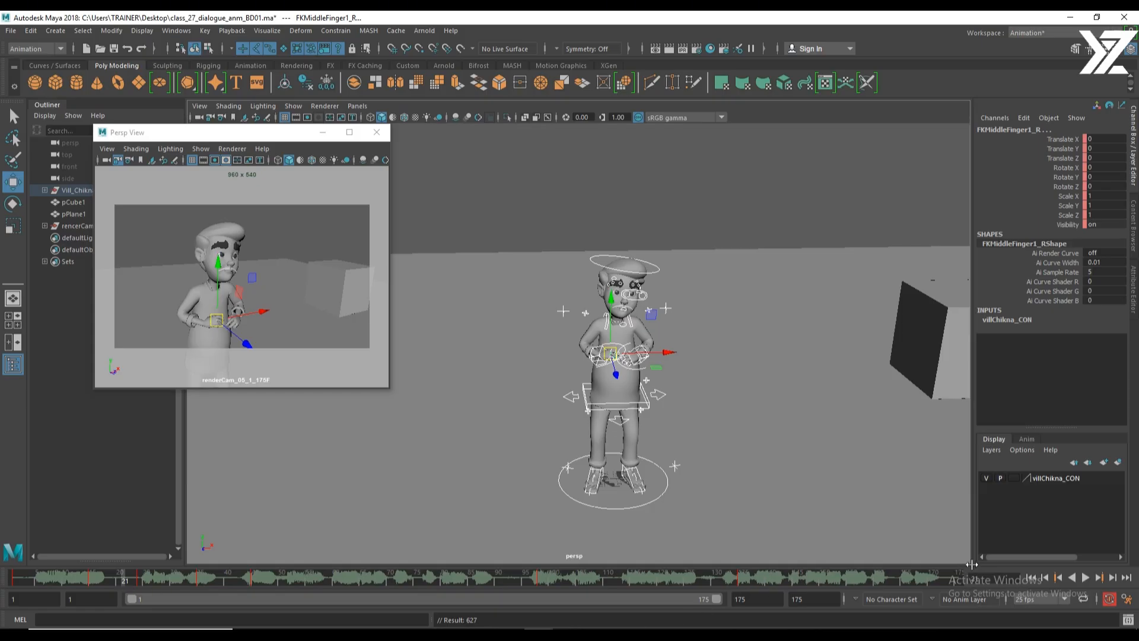
click(1031, 577)
click(1085, 577)
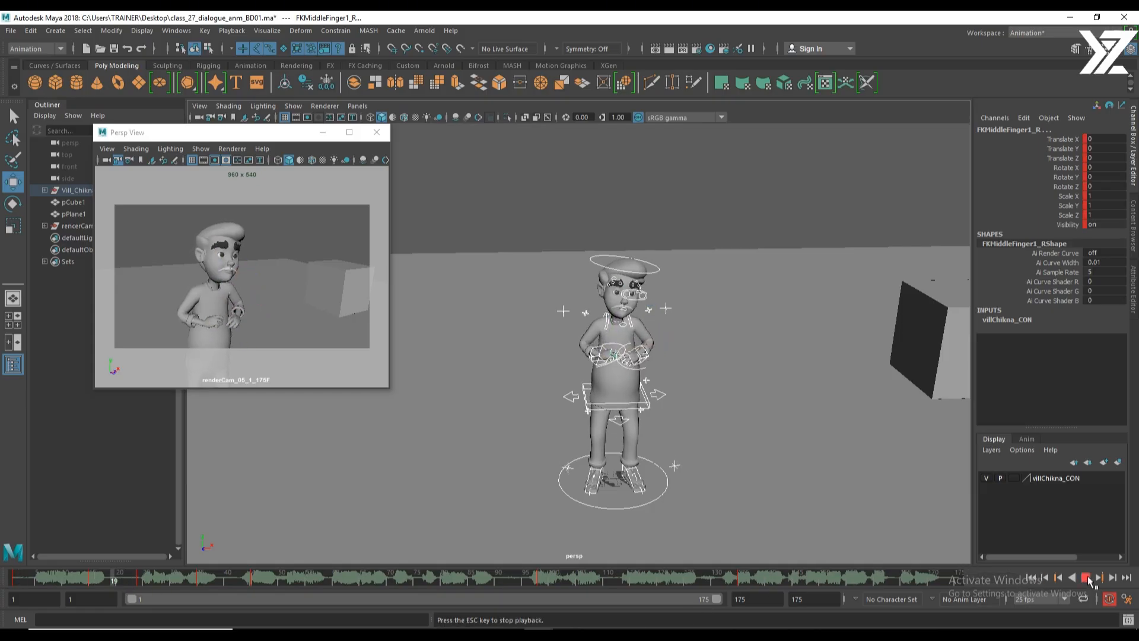
key(Escape)
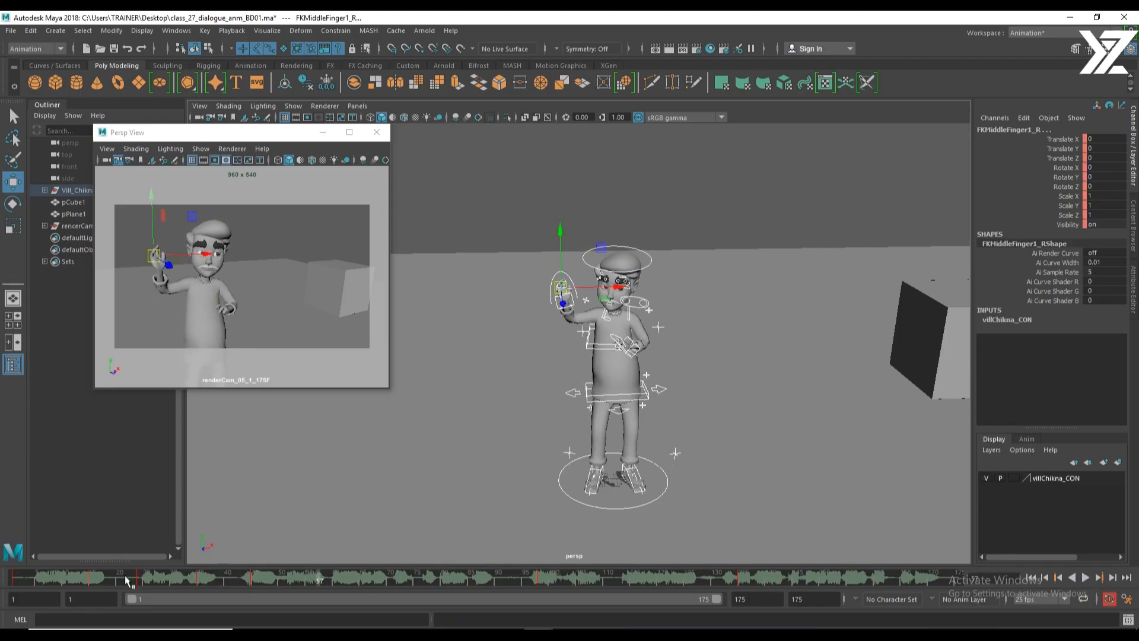
drag(127, 580, 200, 580)
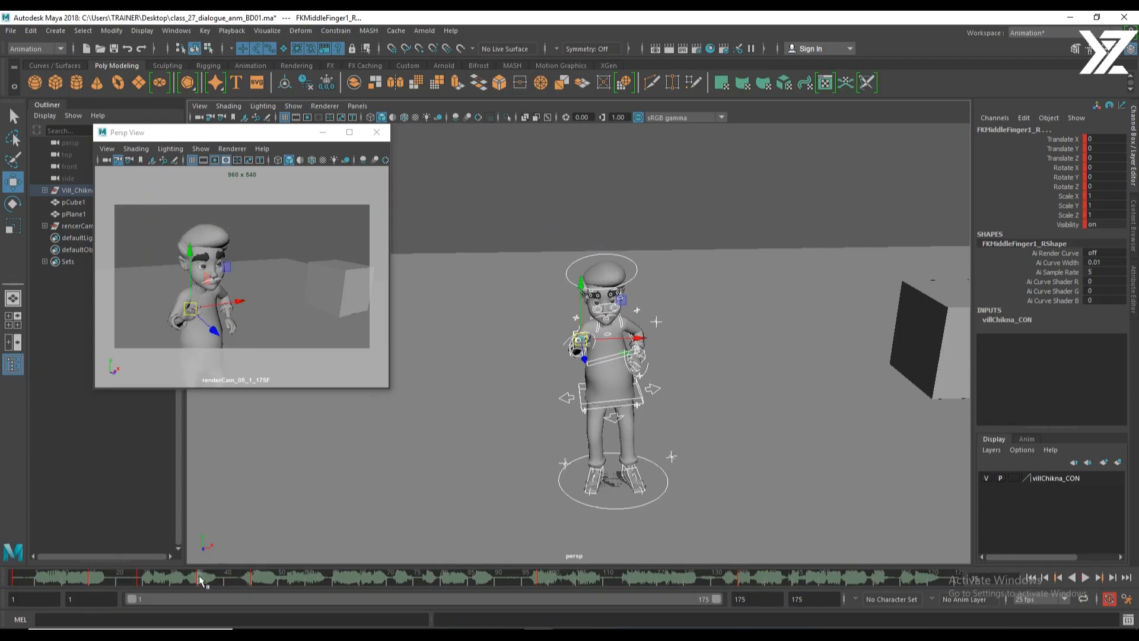
click(254, 580)
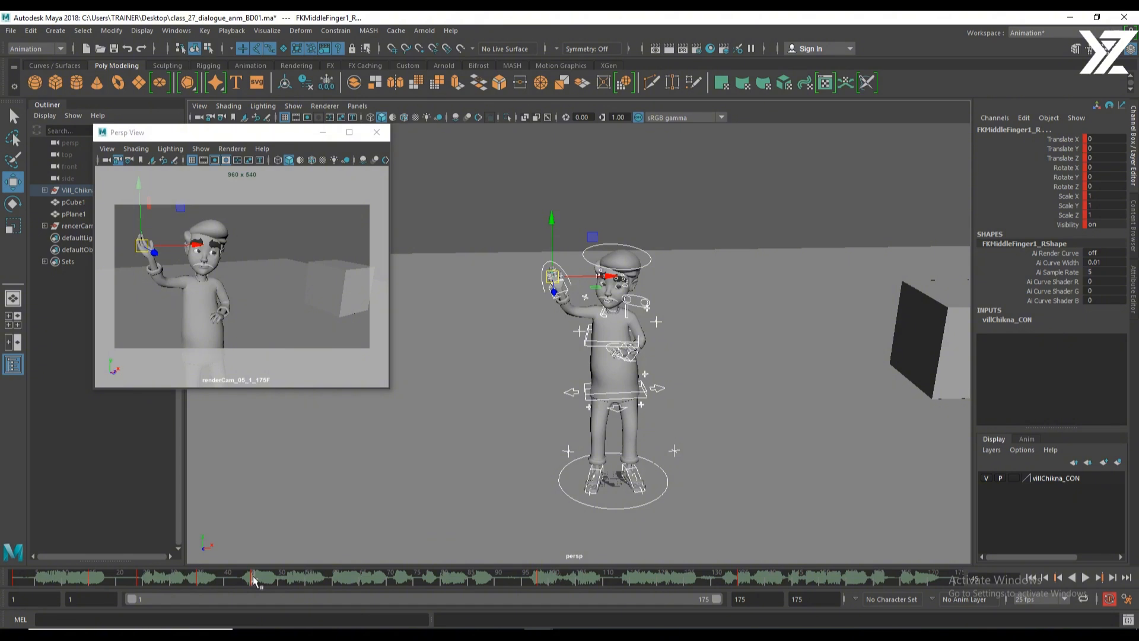
key(alt+v)
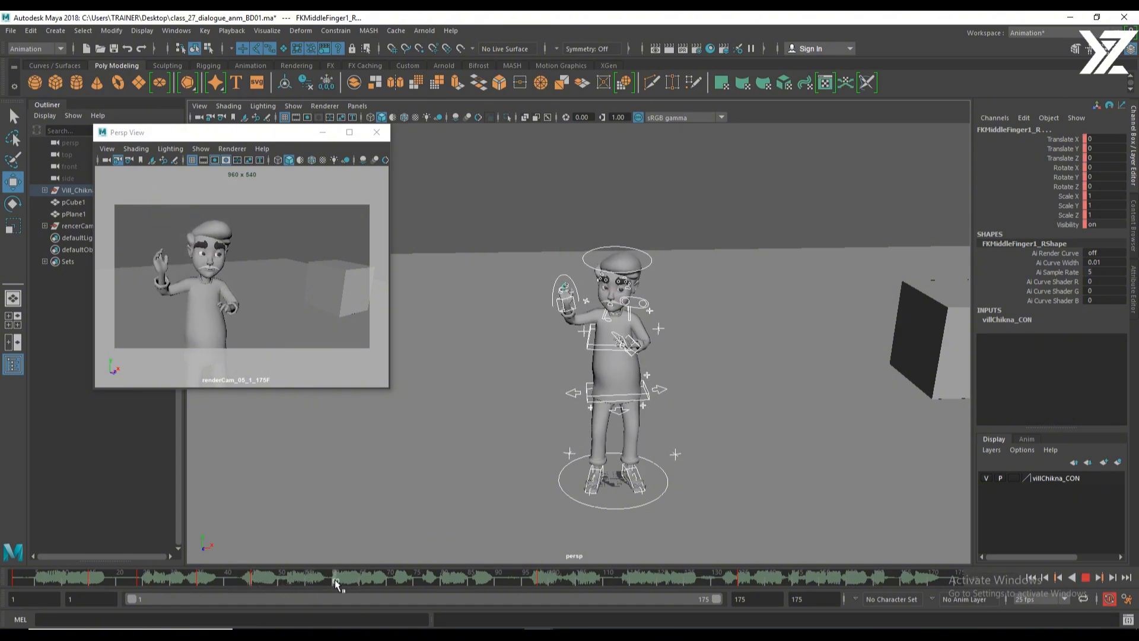
Retime the fourth pose to about frame 60 and hold the third pose by keying it again at about frame 50.
mouse_move(336, 584)
mouse_down()
mouse_move(214, 579)
mouse_move(498, 575)
mouse_move(191, 578)
mouse_move(336, 579)
mouse_up()
mouse_move(259, 580)
mouse_down()
mouse_move(337, 582)
mouse_move(241, 580)
mouse_up()
click(199, 580)
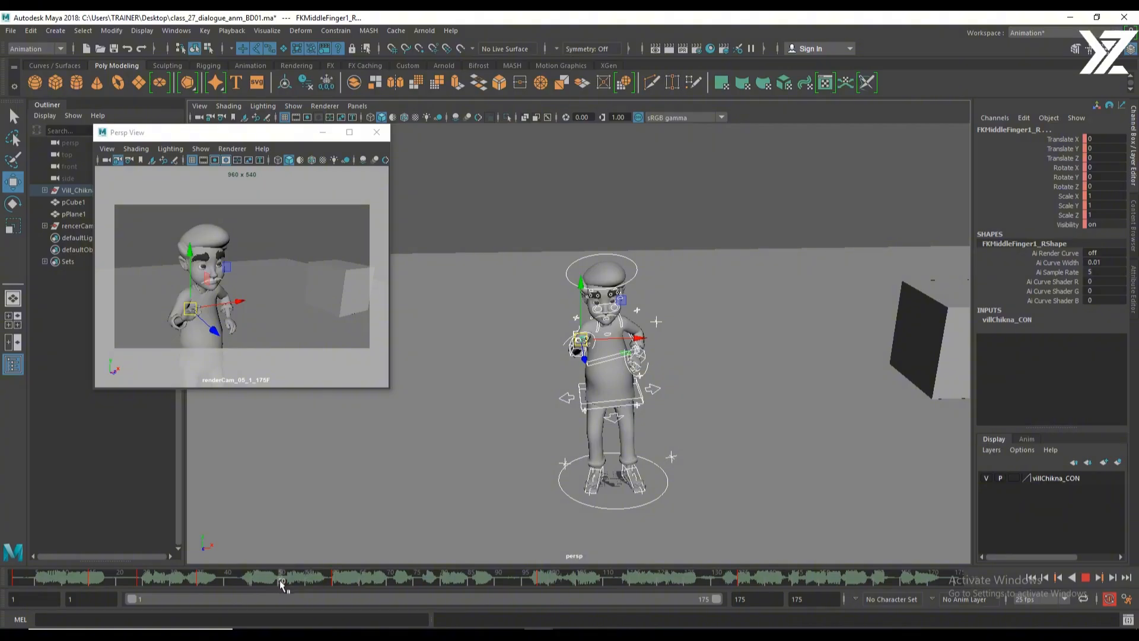
click(178, 578)
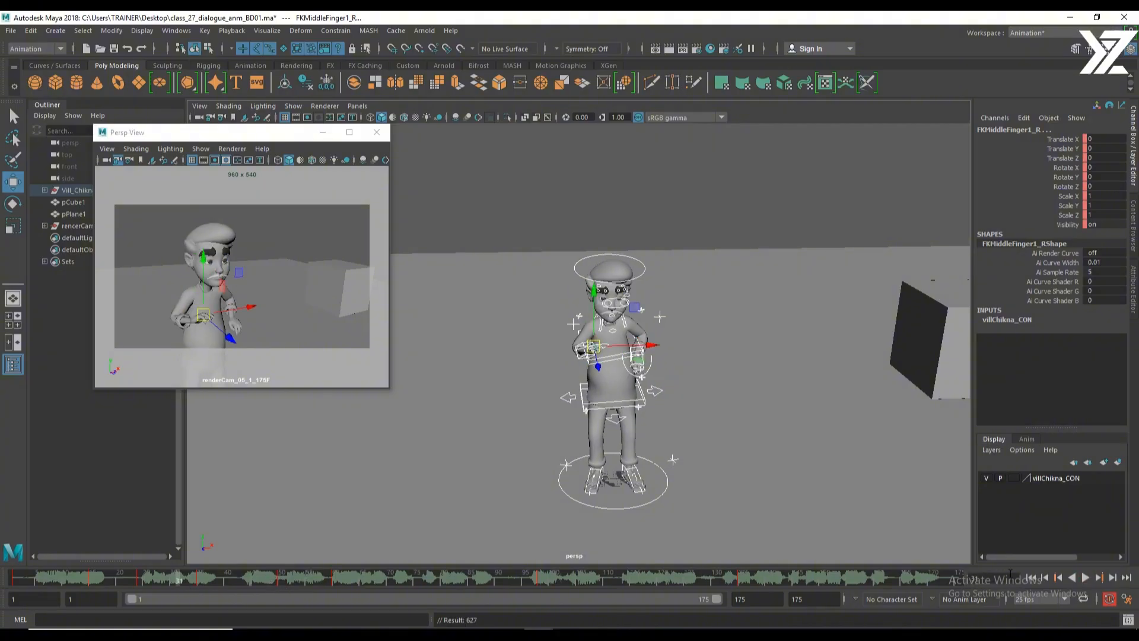
click(1072, 577)
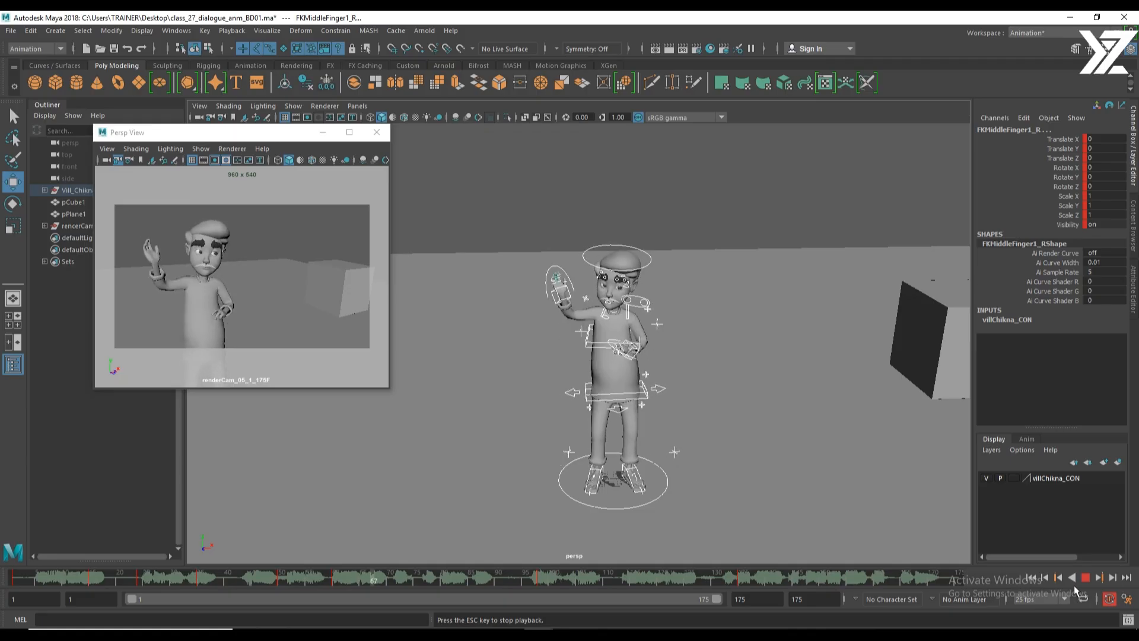
click(1085, 580)
click(280, 574)
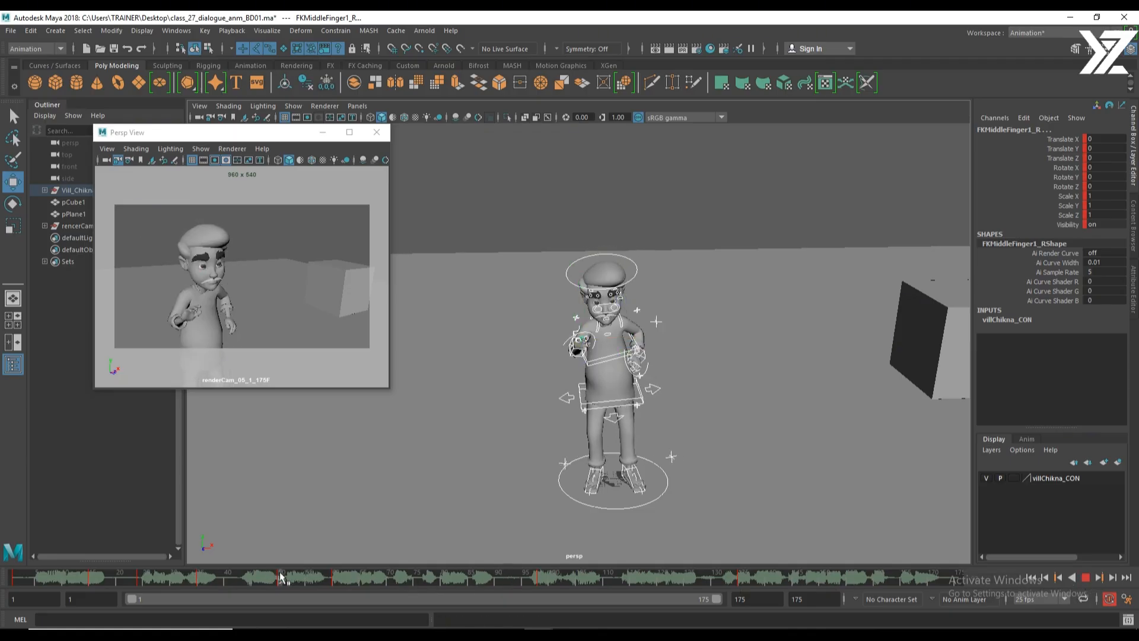
mouse_move(280, 576)
mouse_down()
mouse_move(335, 578)
mouse_move(284, 576)
mouse_up()
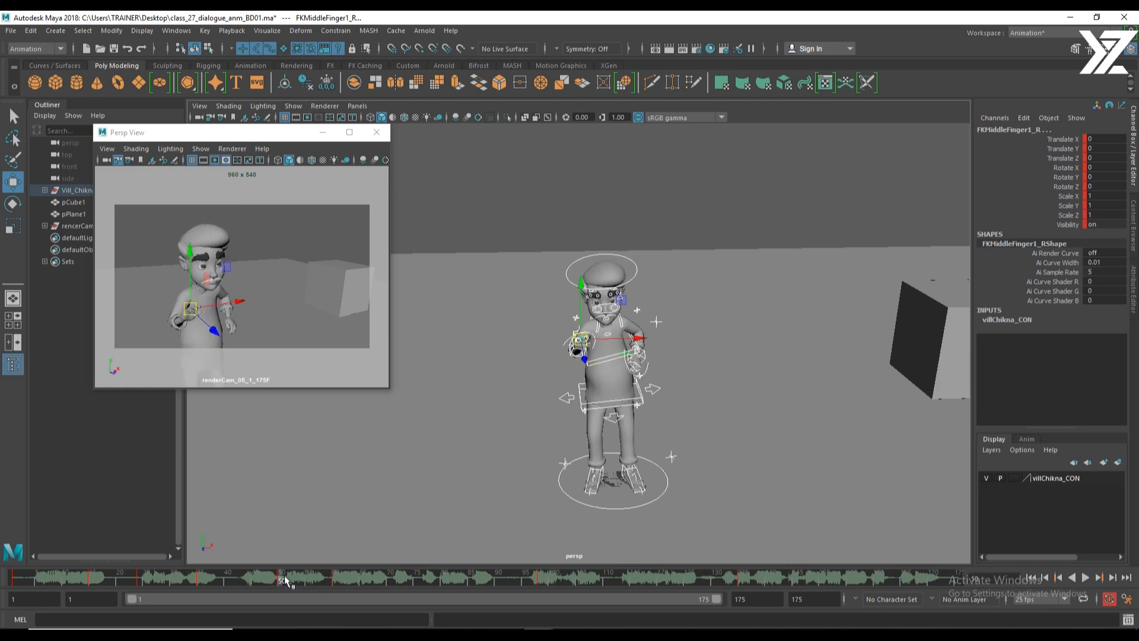
Retime the fourth pose by moving its keys from about frame 60 to frame 65.
click(334, 580)
key(alt+v)
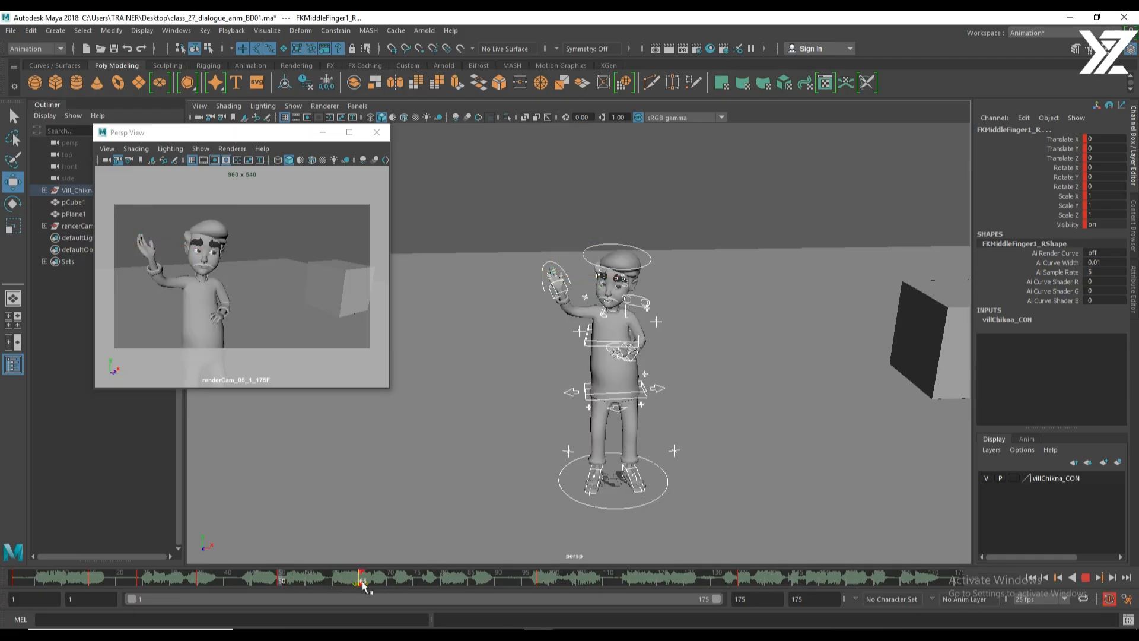
click(330, 580)
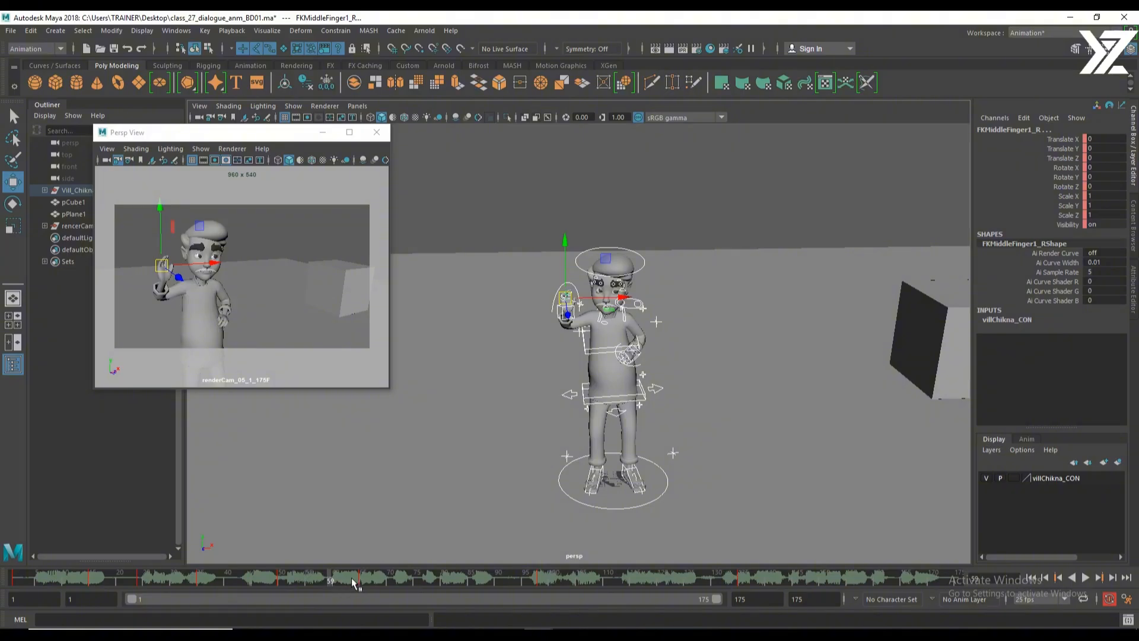
Replay the fourth pose section against the audio and retime the fifth pose to about frame 105.
click(237, 580)
key(alt+v)
drag(267, 579, 584, 579)
click(531, 579)
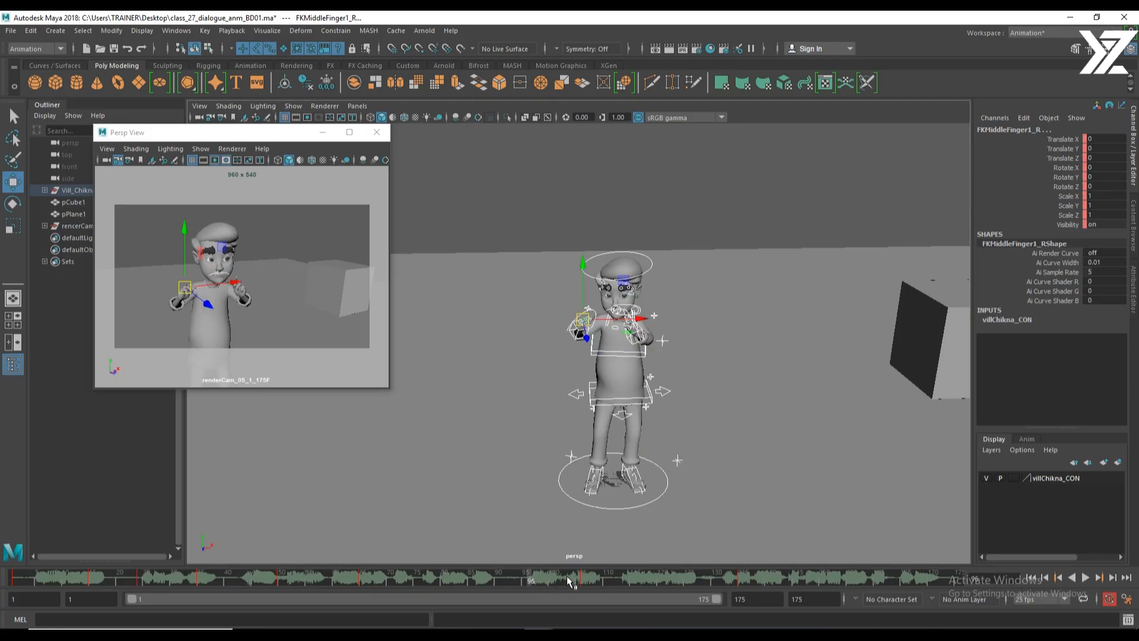
Hold the fourth pose by keying the frame 65 pose again at about frame 95, and replay the transition into the fifth pose.
click(363, 581)
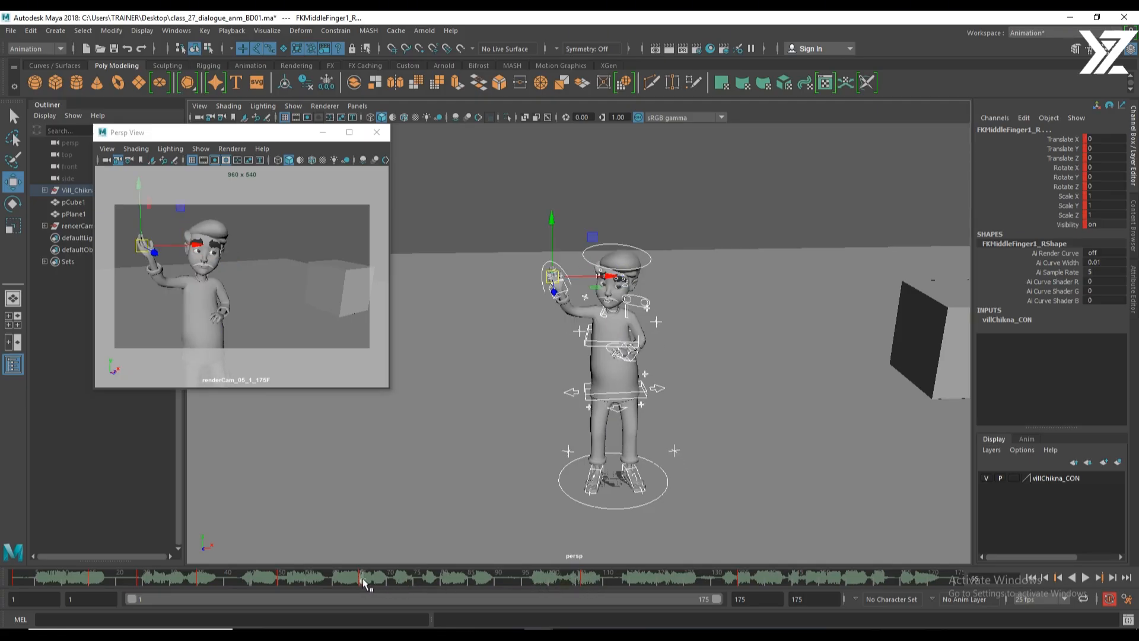
drag(534, 580, 532, 589)
key(s)
key(alt+v)
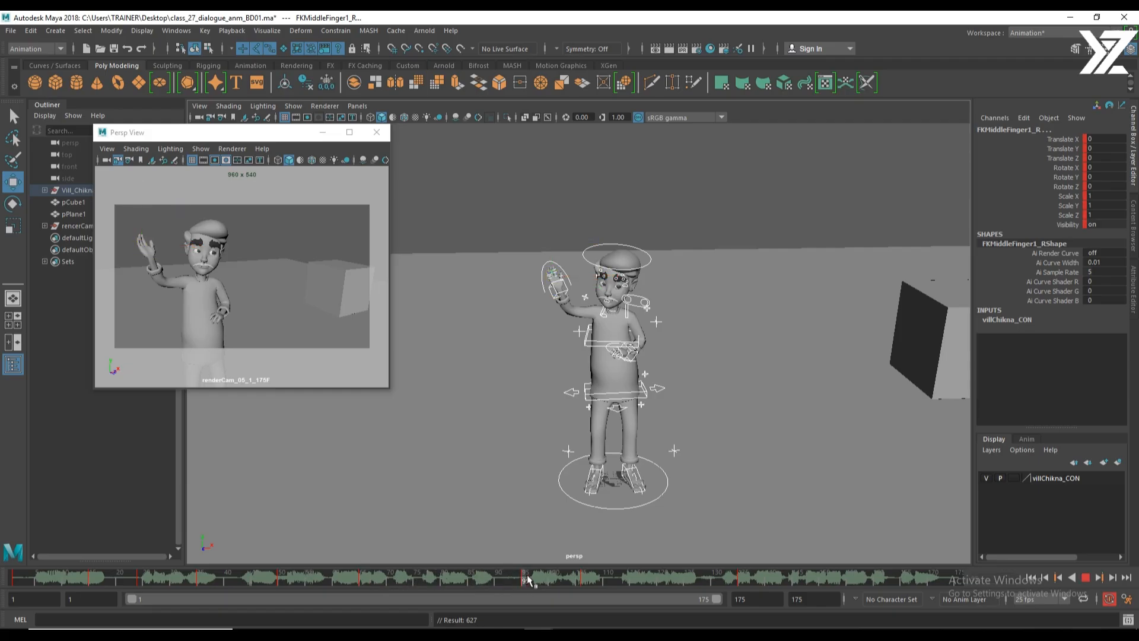
drag(596, 584, 522, 582)
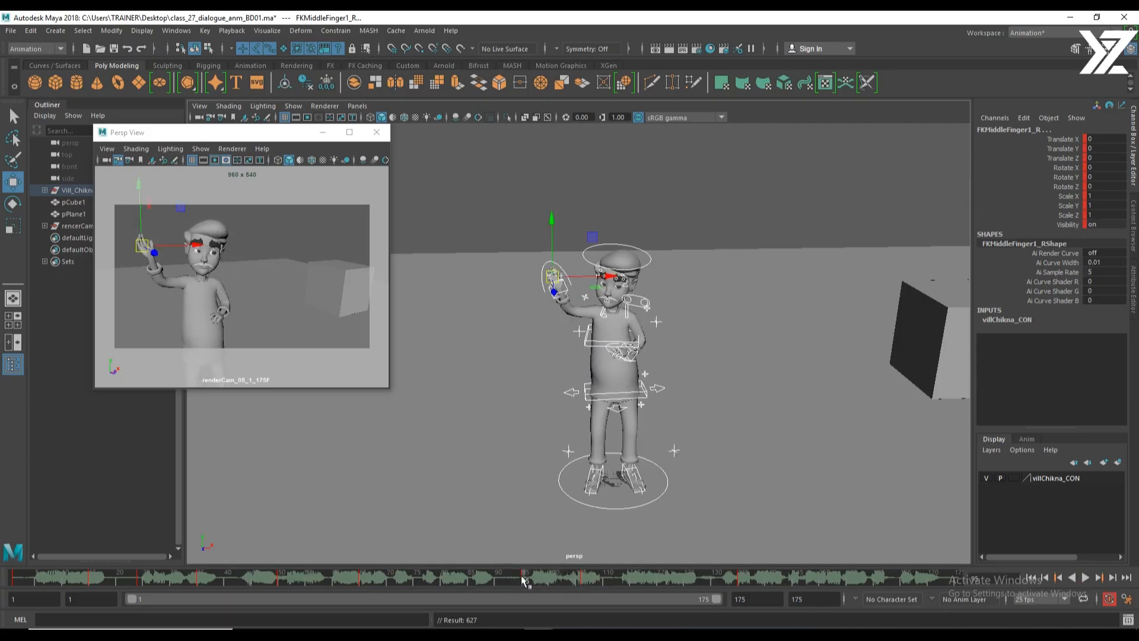
Move the fourth pose's hold key to about frame 90 to lengthen the transition into the fifth pose.
click(583, 580)
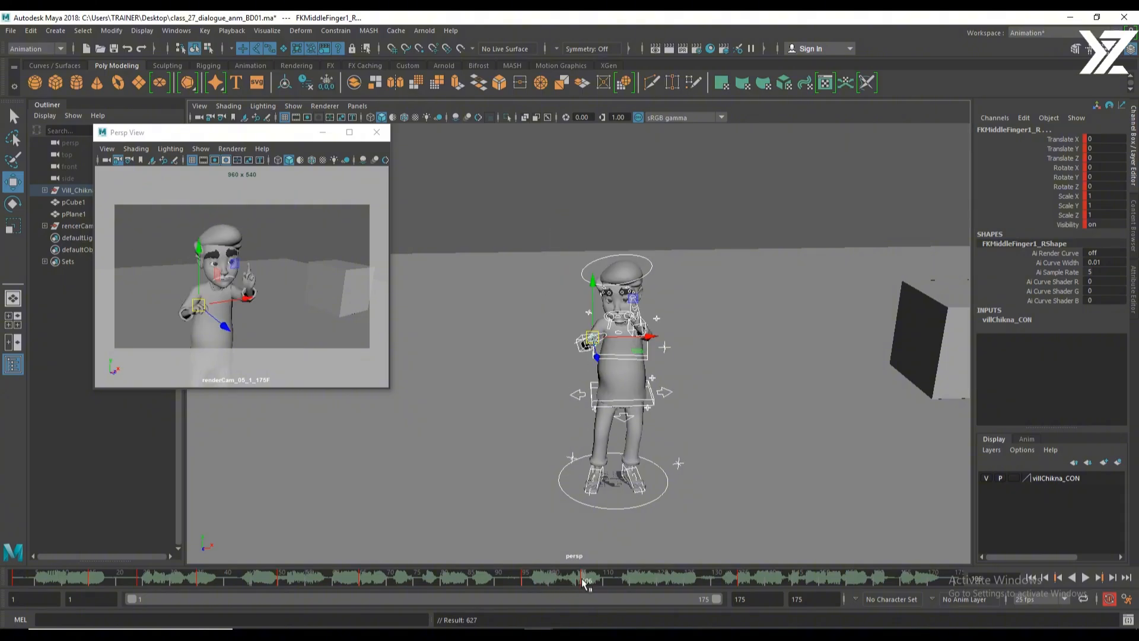
click(524, 583)
drag(524, 582, 501, 582)
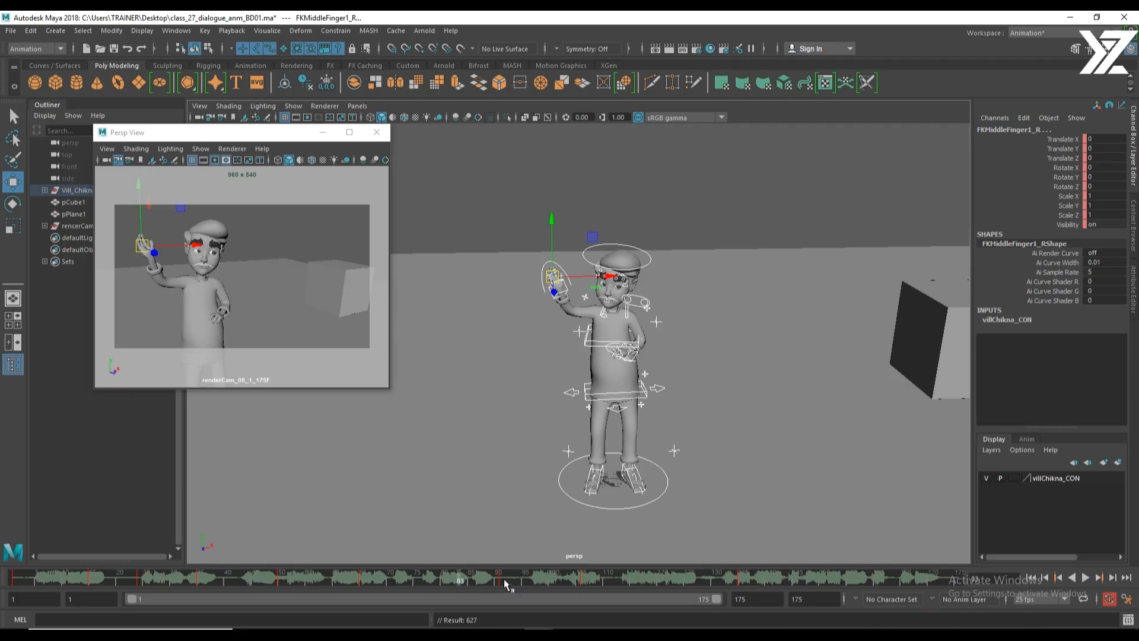
Check the audio around the last pose and retime that pose by moving its keys from about frame 135 to frame 150.
drag(504, 580, 665, 577)
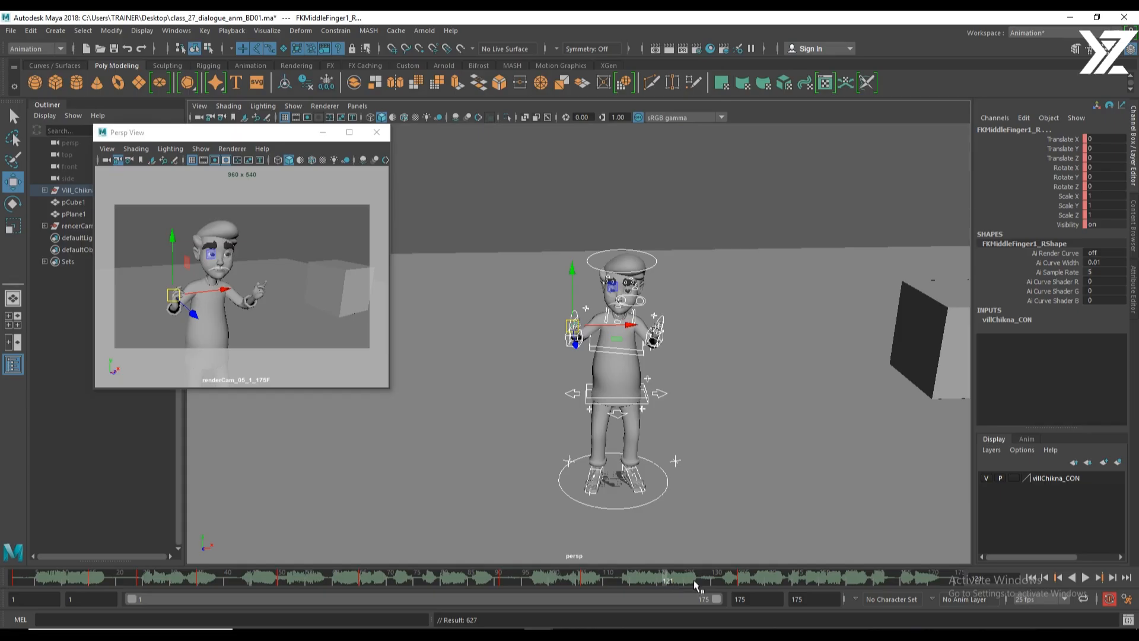
click(742, 579)
key(alt+v)
drag(754, 583, 812, 582)
click(745, 580)
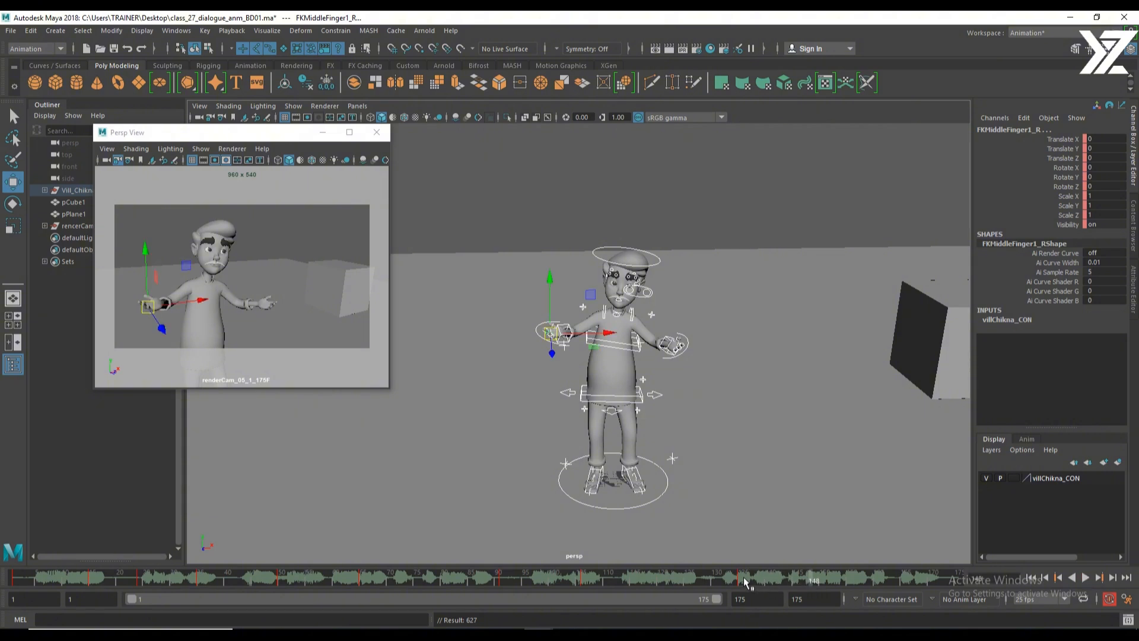
click(703, 581)
click(741, 581)
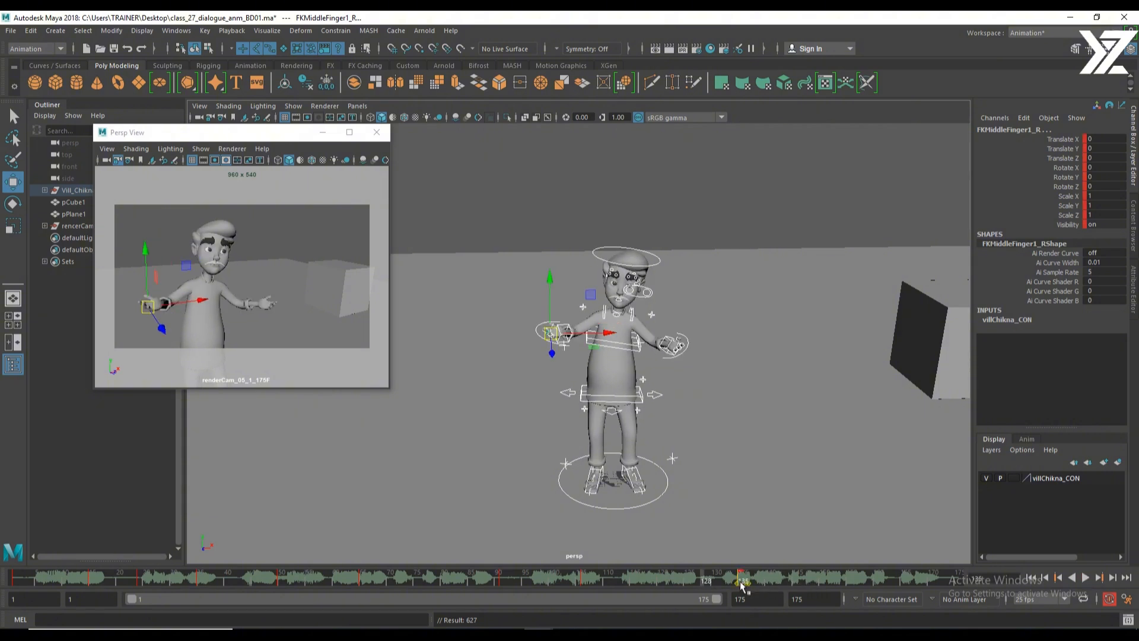
key(alt+v)
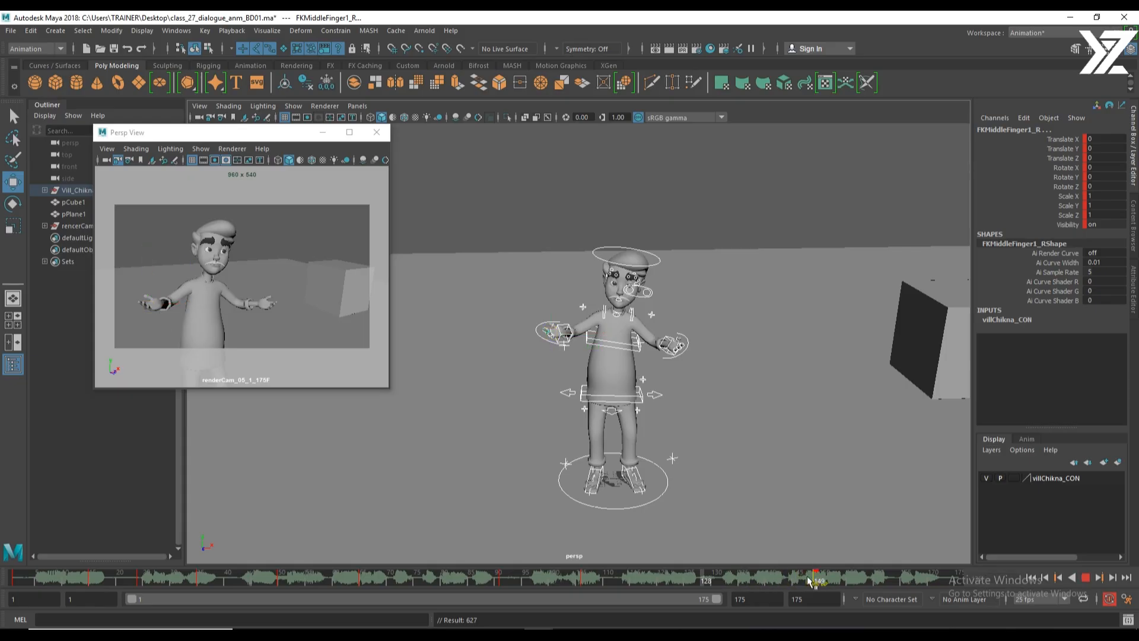
drag(820, 580, 819, 579)
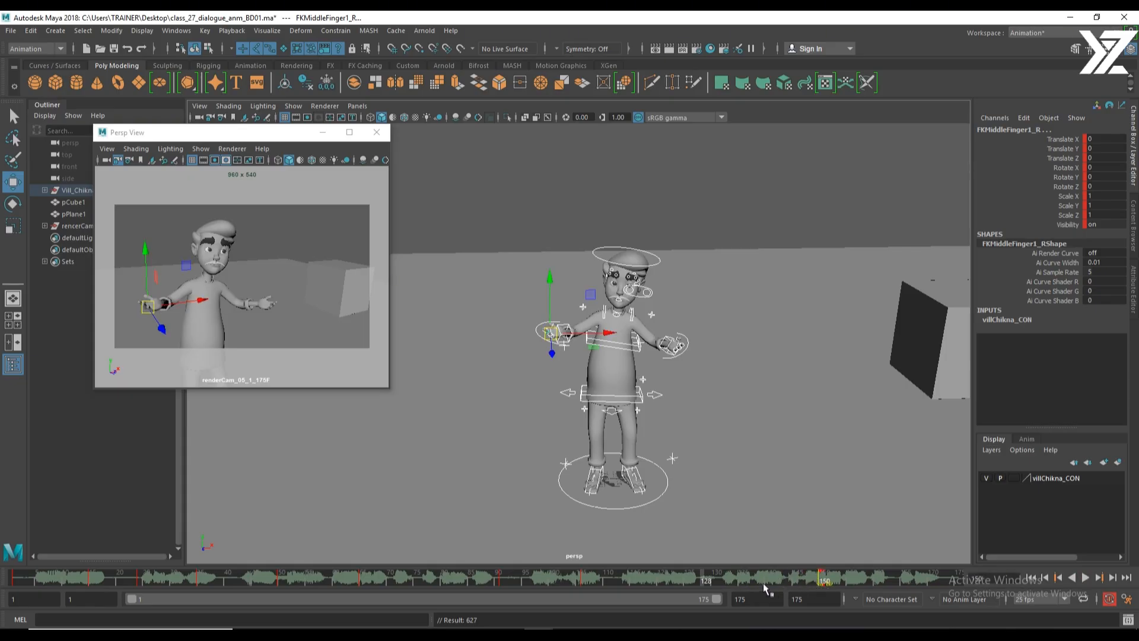
Hold the fifth pose by keying the frame 105 pose again at about frame 130, and replay the held section.
click(713, 582)
click(582, 577)
key(alt+v)
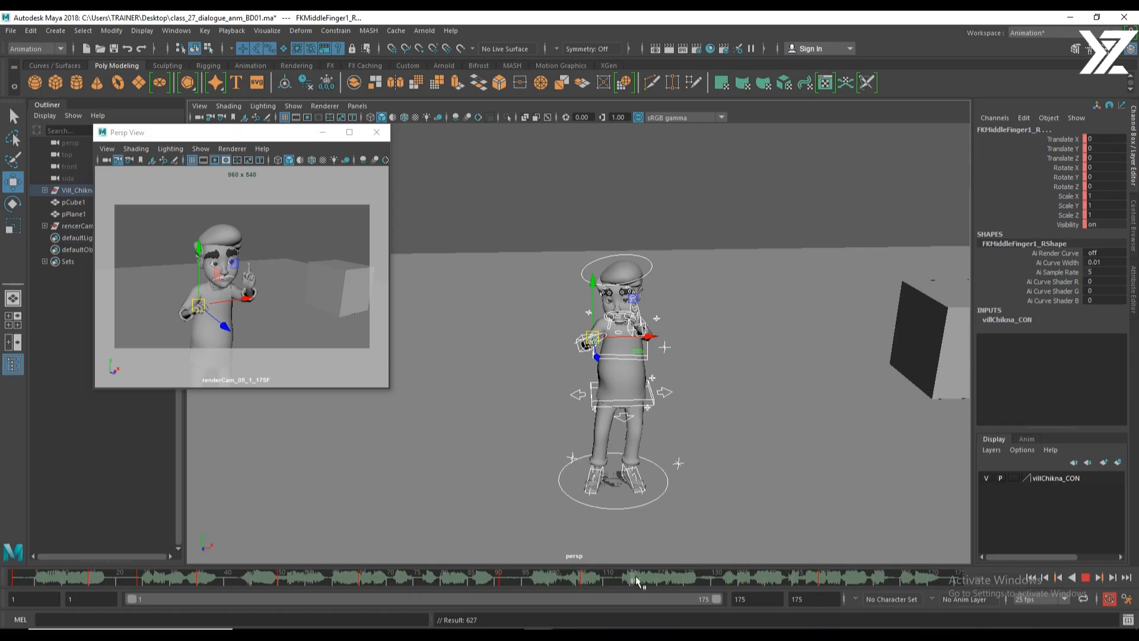
click(720, 582)
drag(667, 582, 697, 581)
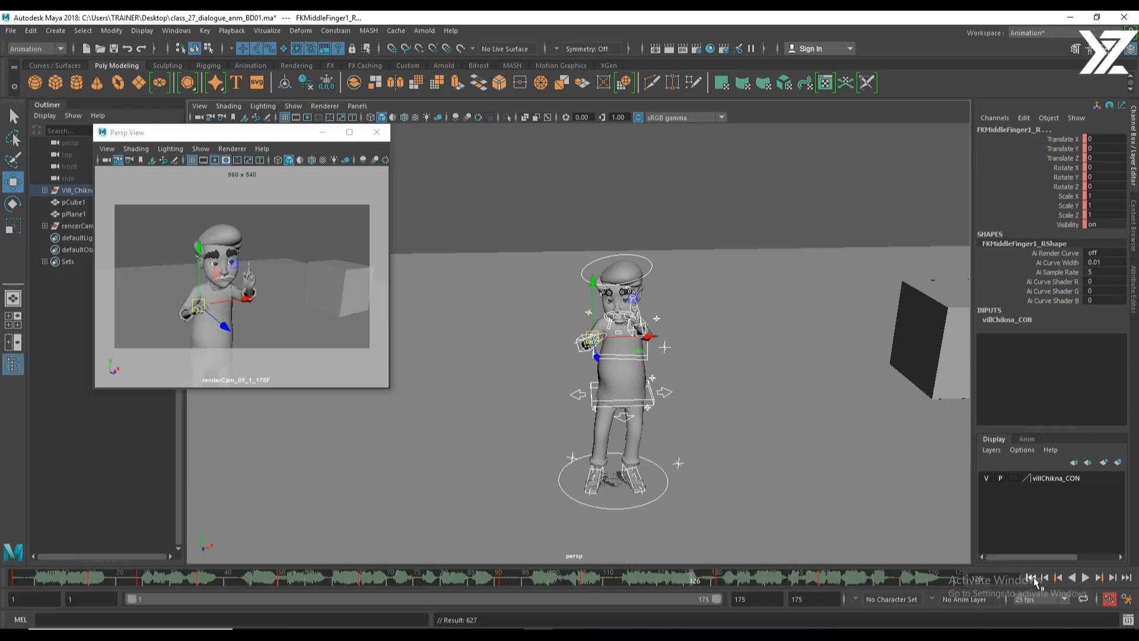
Play the animation from frame 1 and again from about frame 93 to check all retimed poses and holds against the audio.
click(1031, 578)
click(1086, 578)
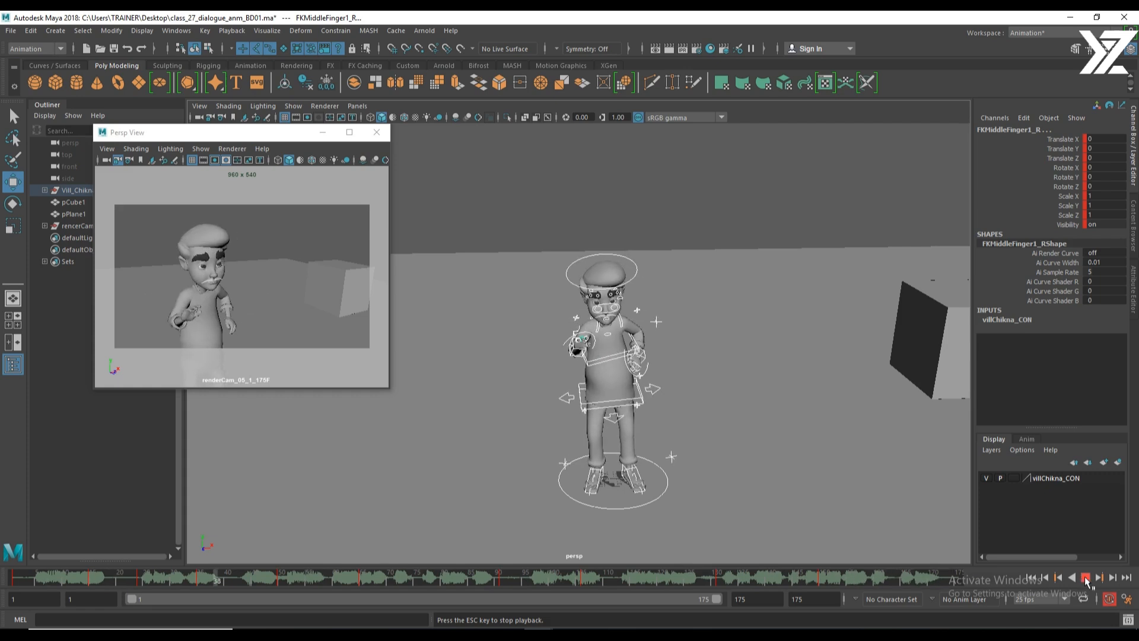
click(1087, 580)
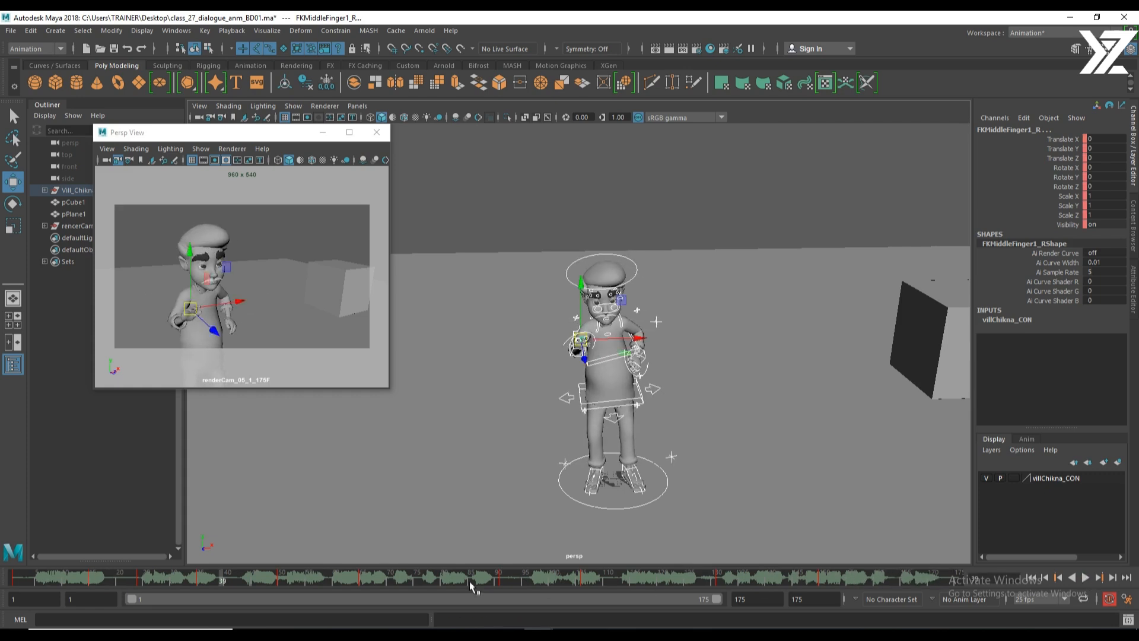
click(517, 580)
key(alt+v)
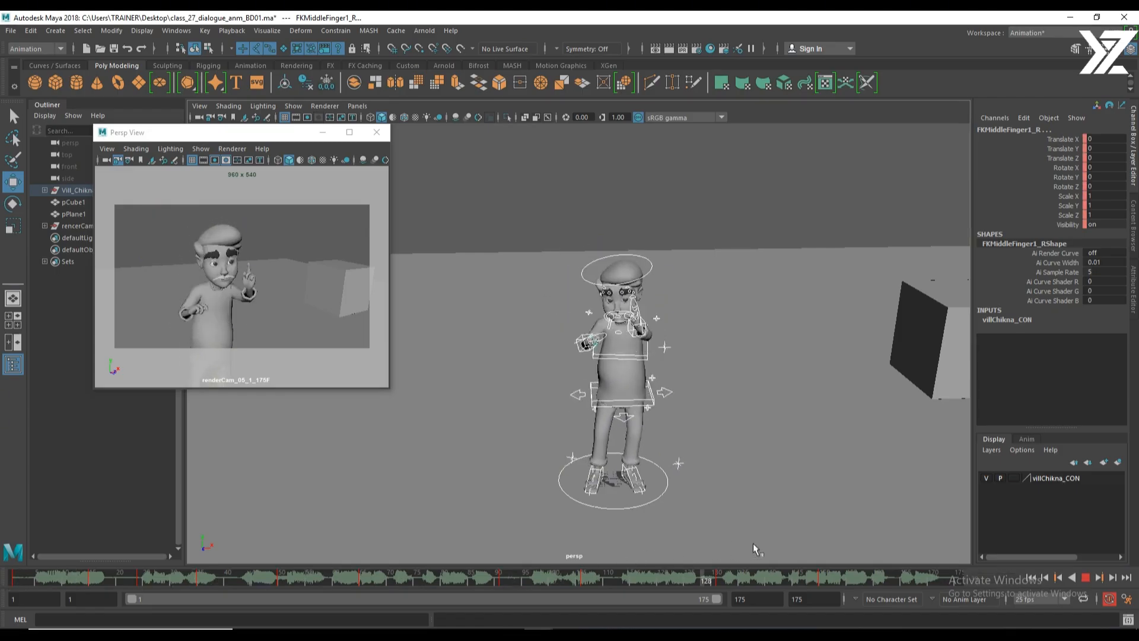
Examine the opening transition by scrubbing, replaying and stepping back and forth between the keyed poses at frames 1 and 15.
click(39, 583)
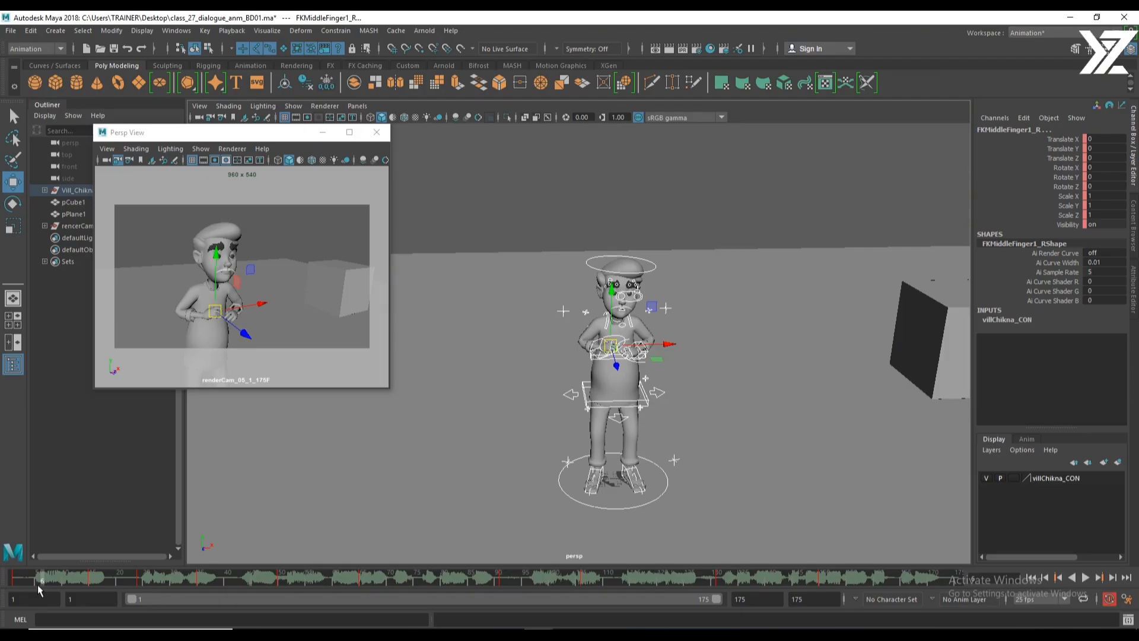
key(alt+v)
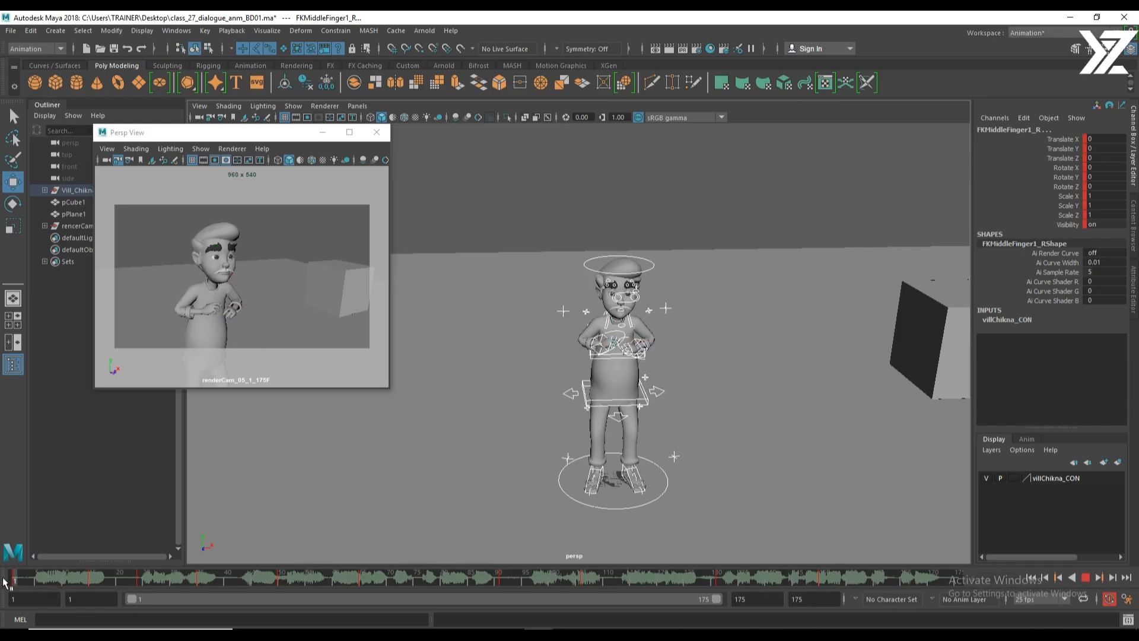
click(52, 576)
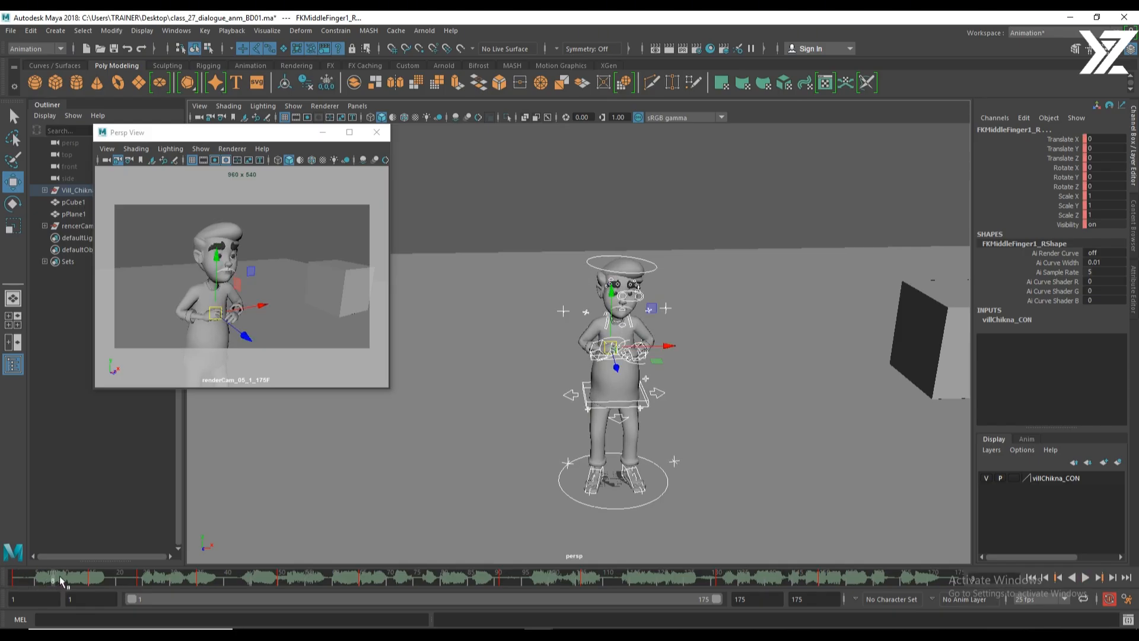
drag(61, 580, 2, 580)
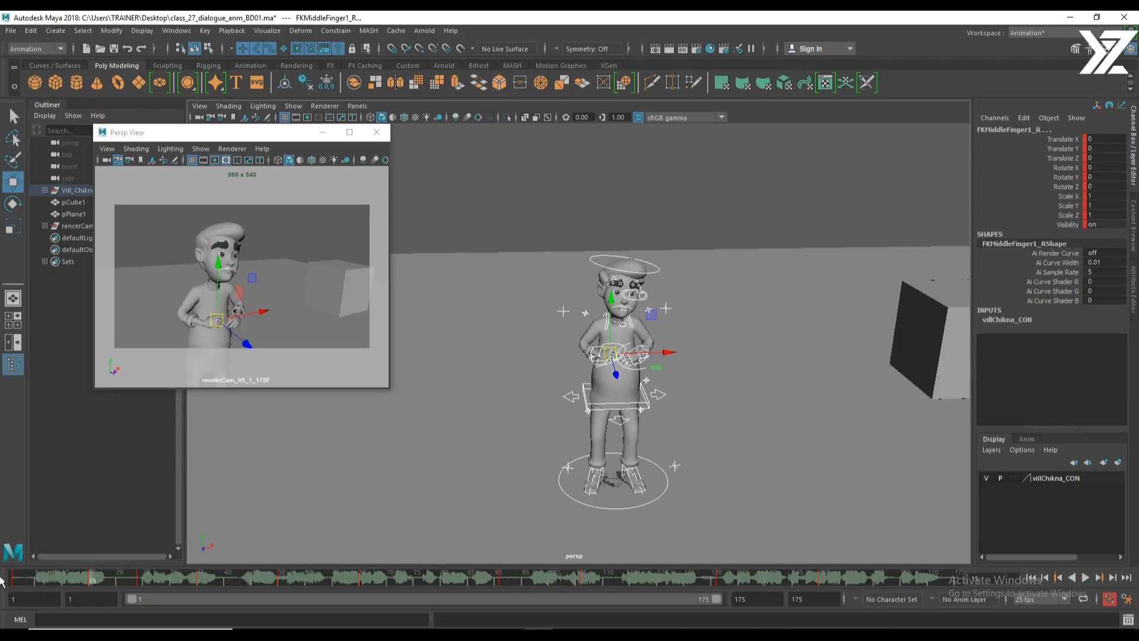
key(period)
key(comma)
key(period)
key(comma)
key(period)
key(comma)
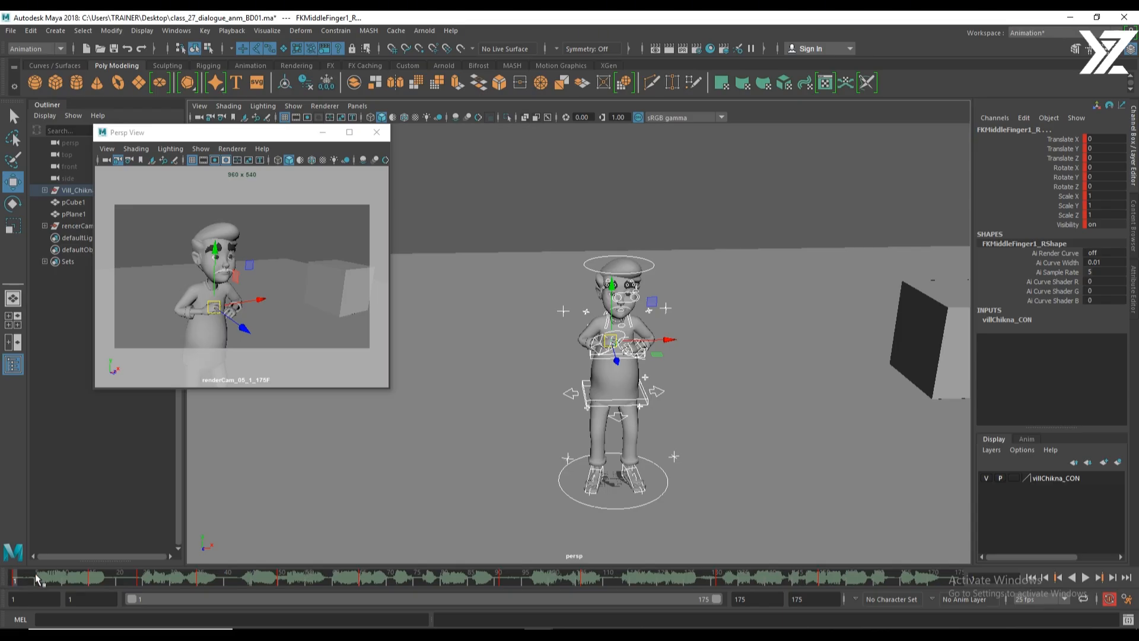
Key all of the character's controls at about frame 8, between the poses at frames 1 and 15, and scrub through the transition.
key(period)
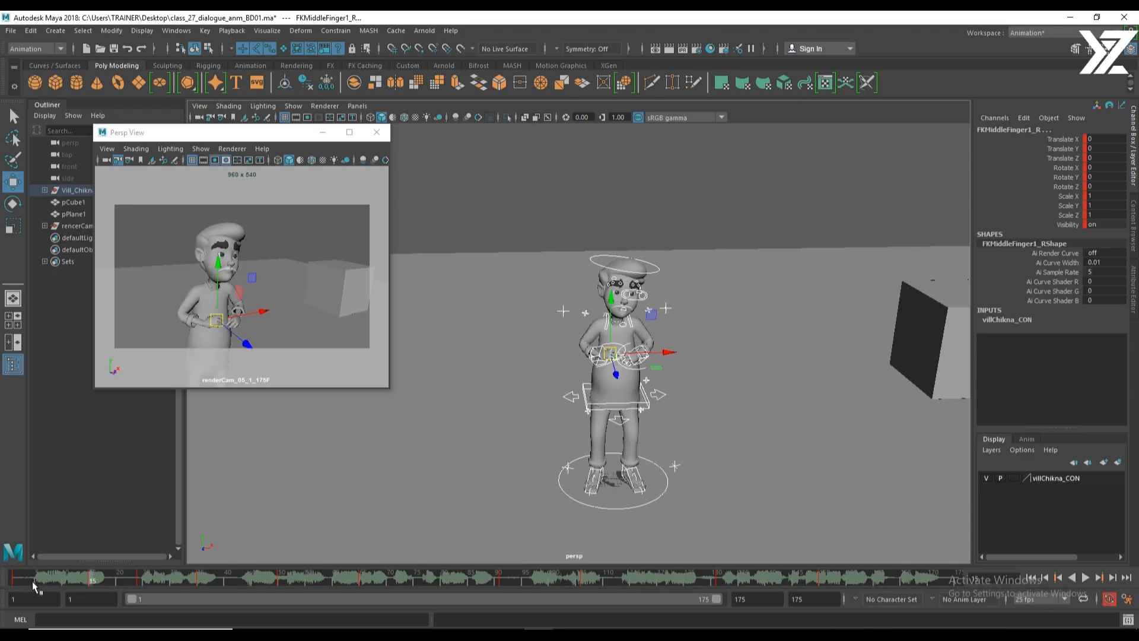
key(comma)
key(period)
key(comma)
click(53, 581)
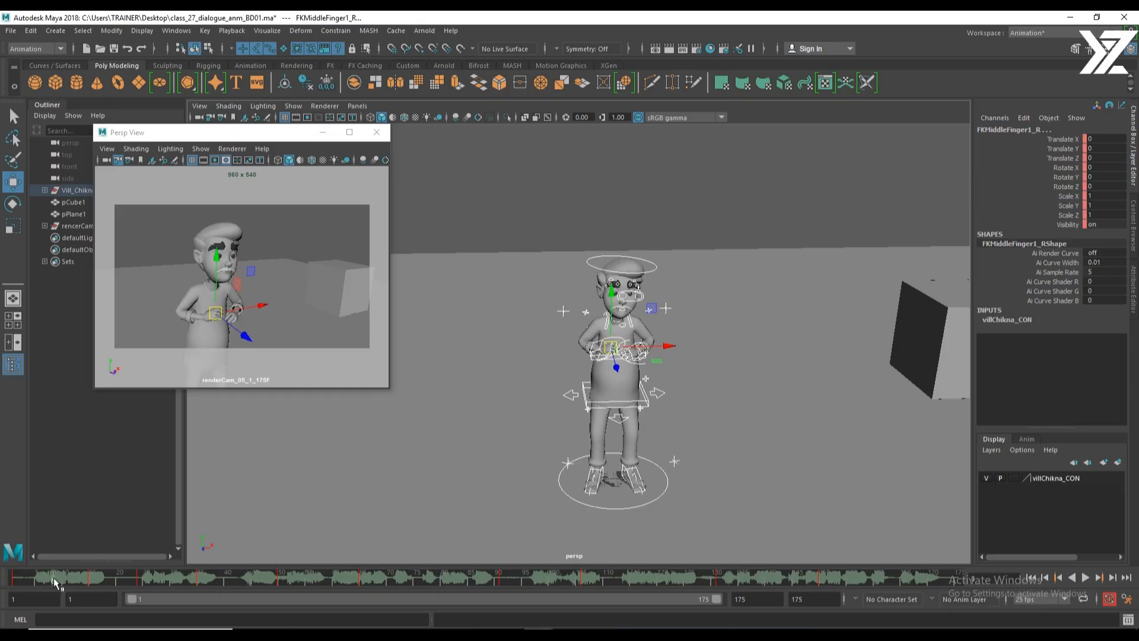
drag(499, 210, 773, 541)
scroll(766, 522, up, 10)
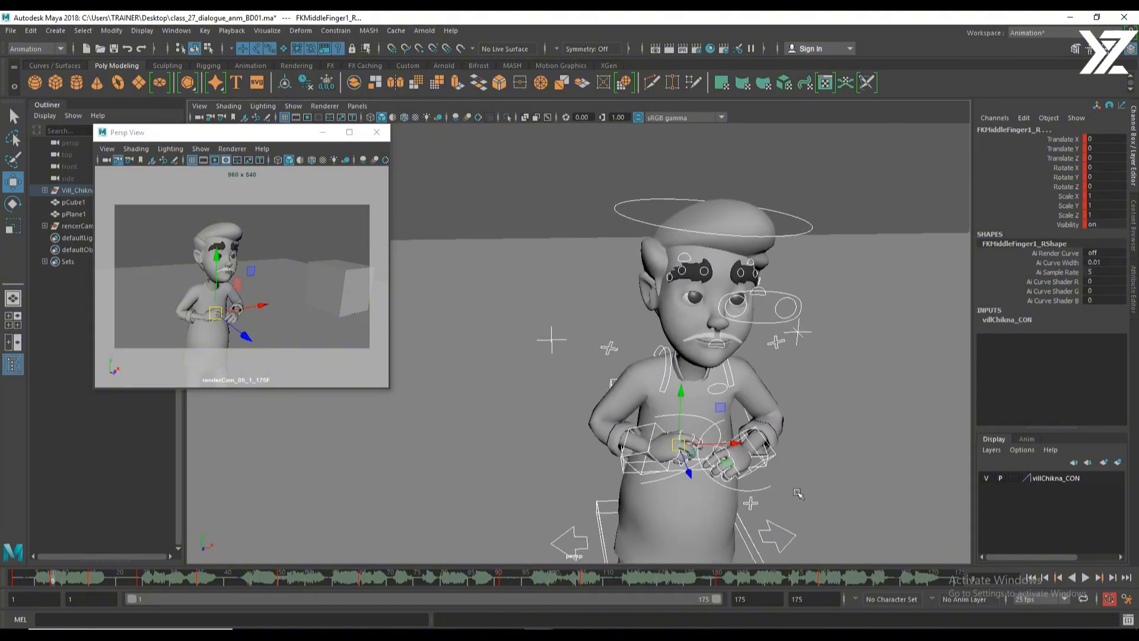
scroll(798, 494, down, 8)
alt+drag(617, 424, 715, 449)
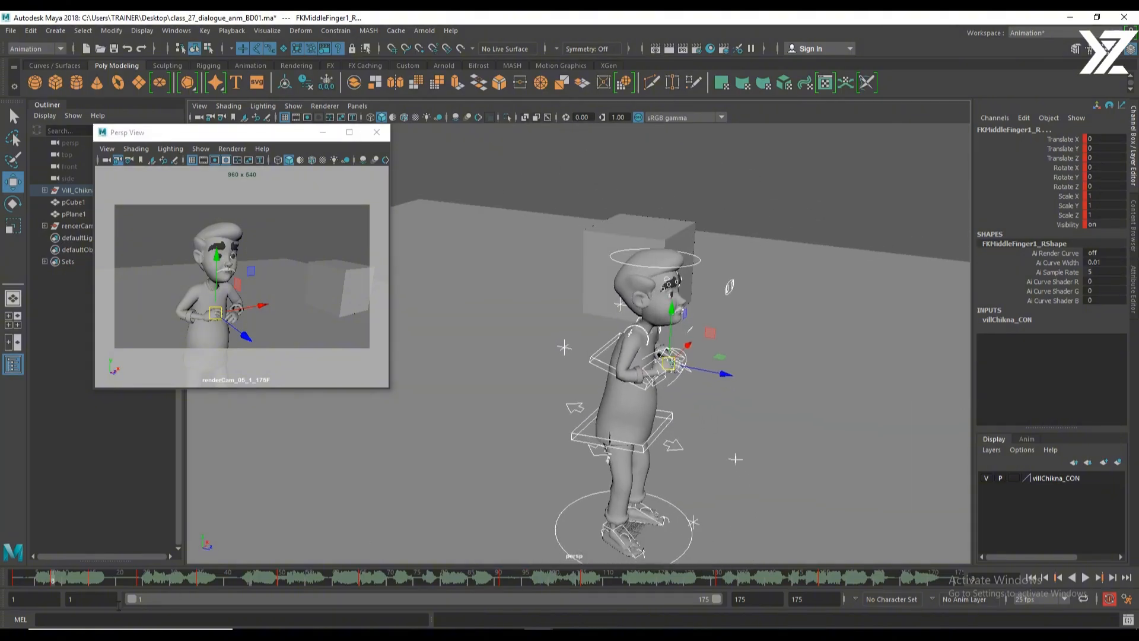
drag(52, 582, 82, 580)
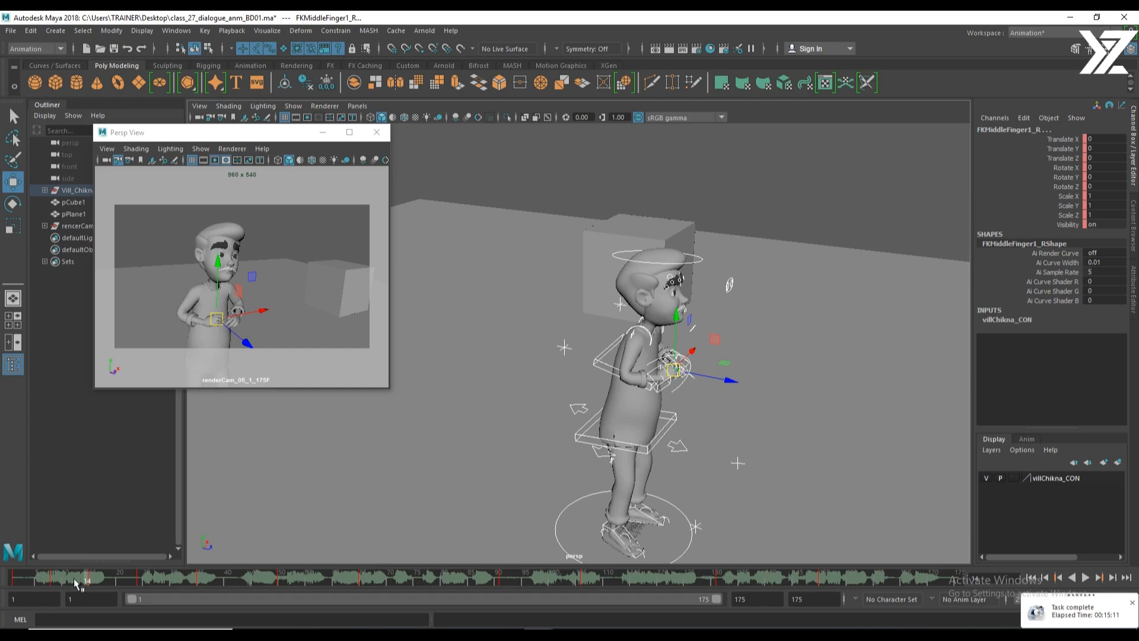
click(482, 635)
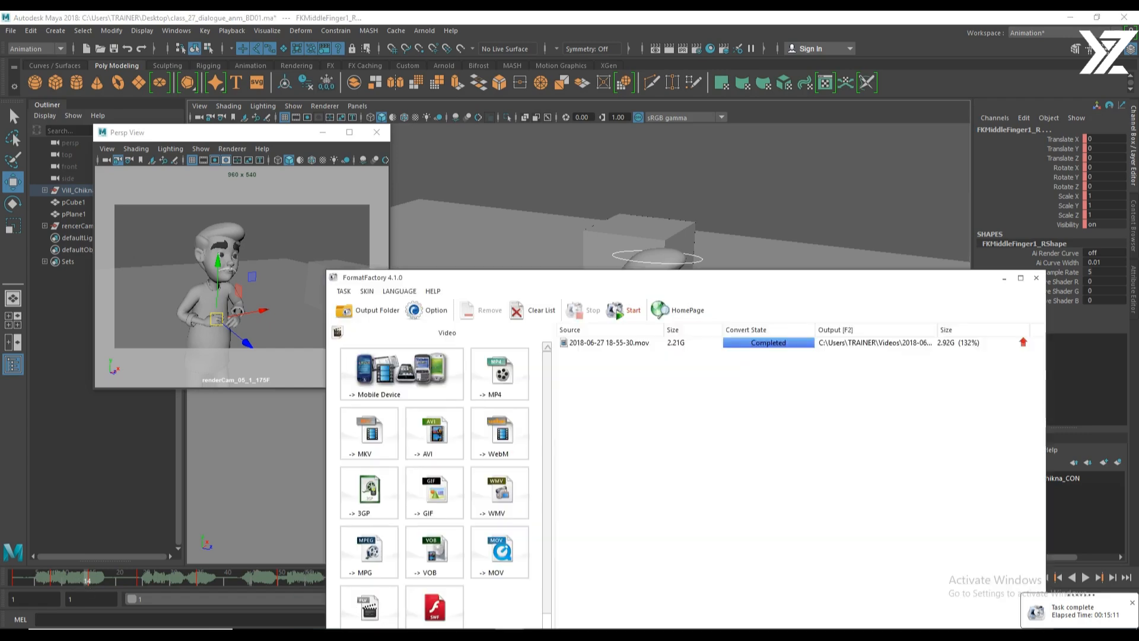
click(634, 343)
right_click(634, 345)
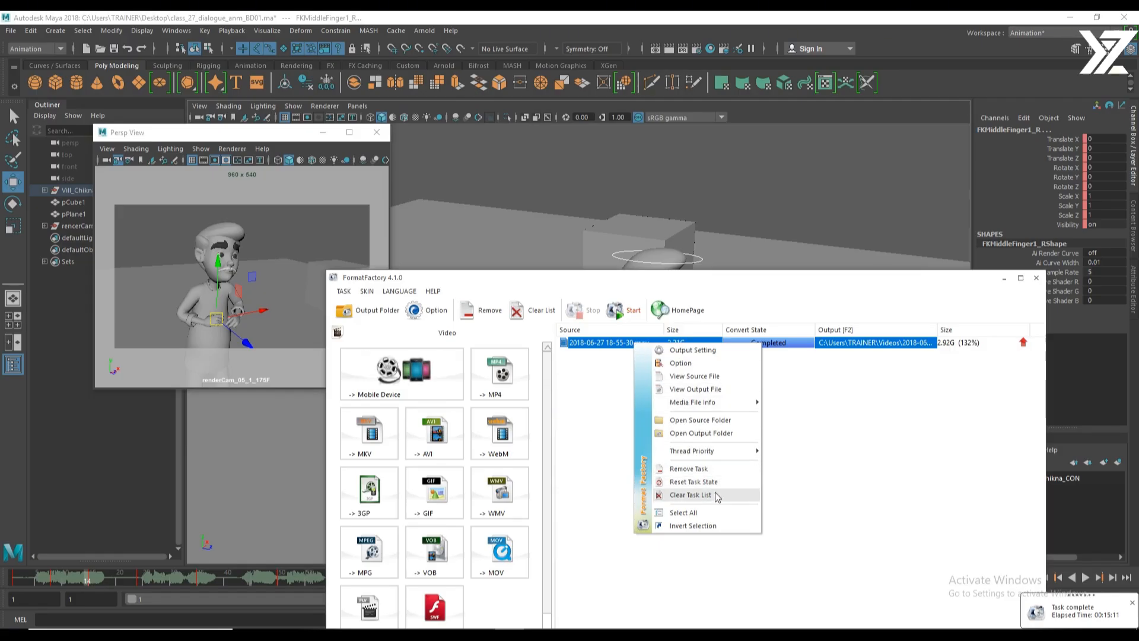
click(717, 432)
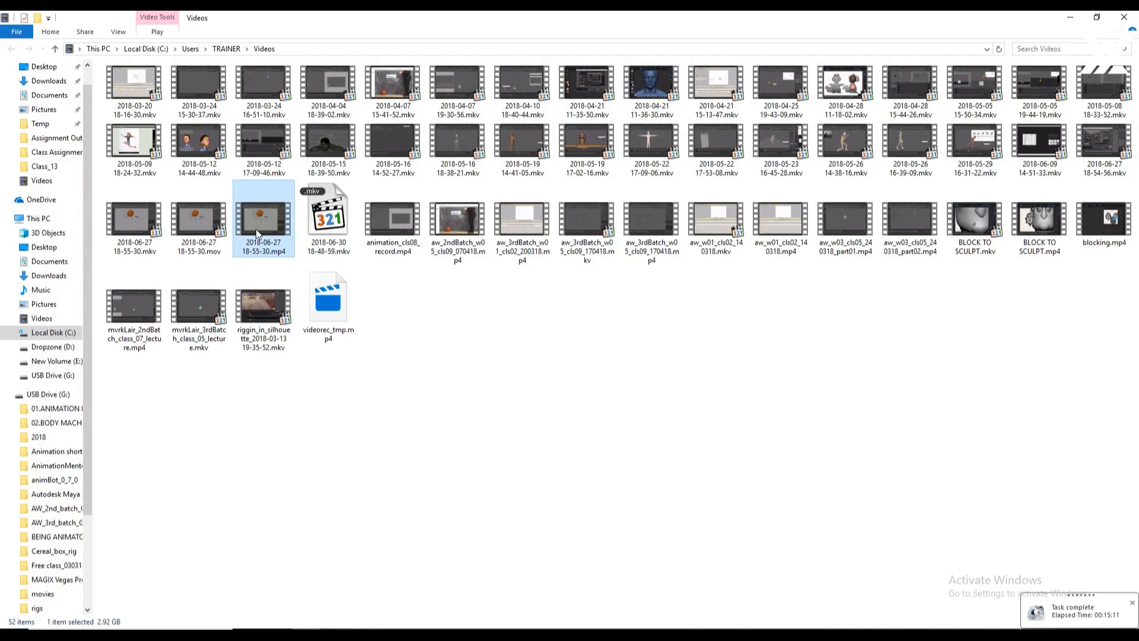
click(126, 224)
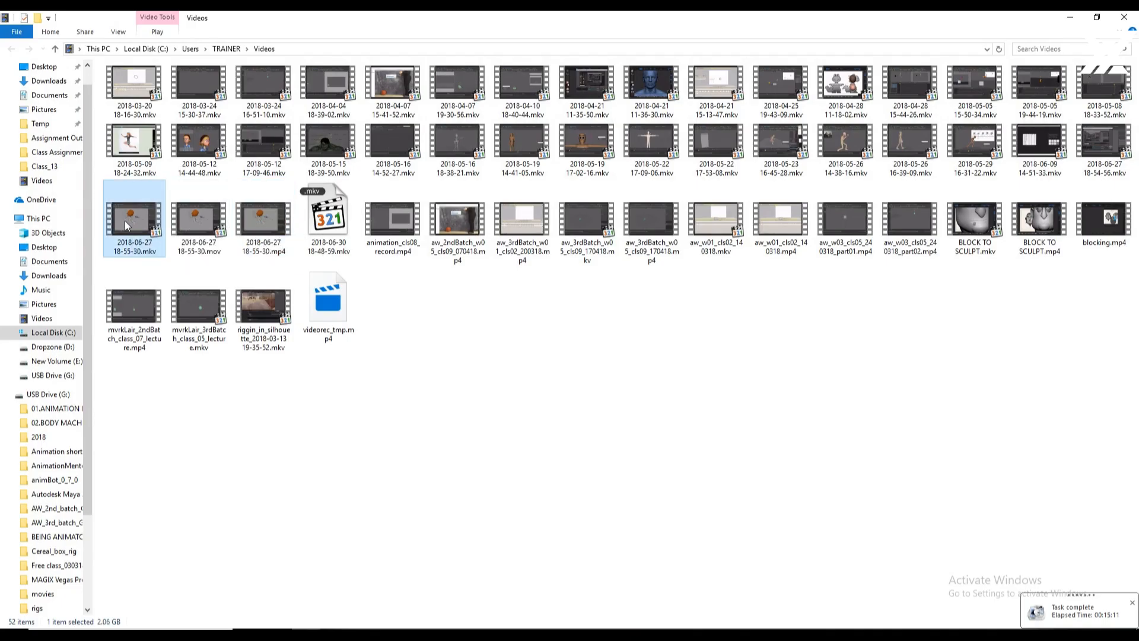
click(202, 227)
click(255, 221)
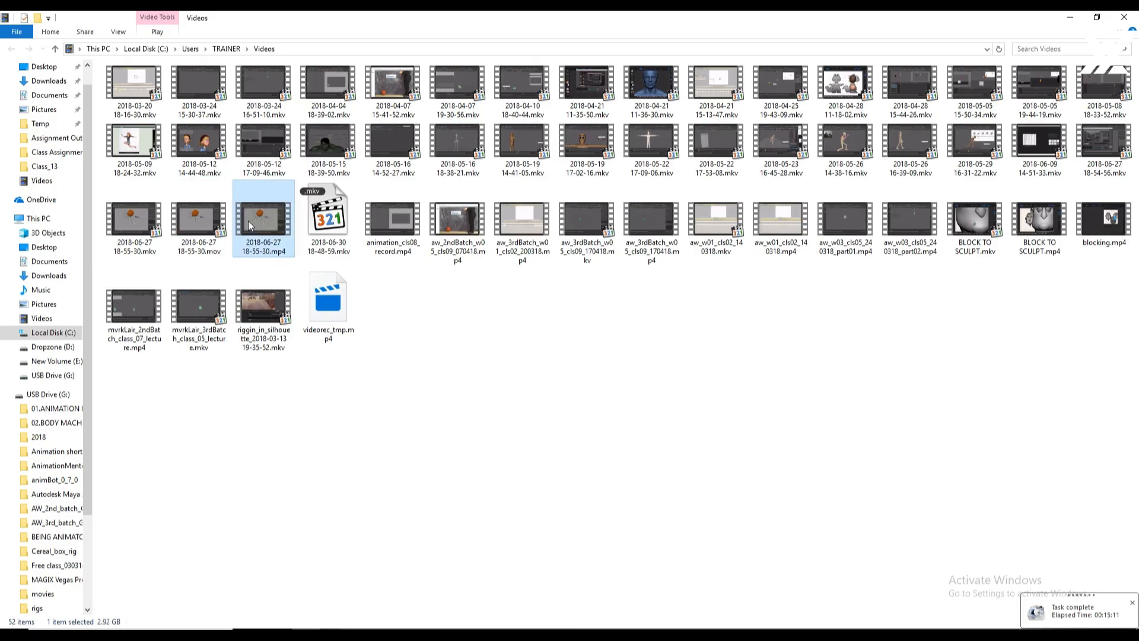
click(189, 228)
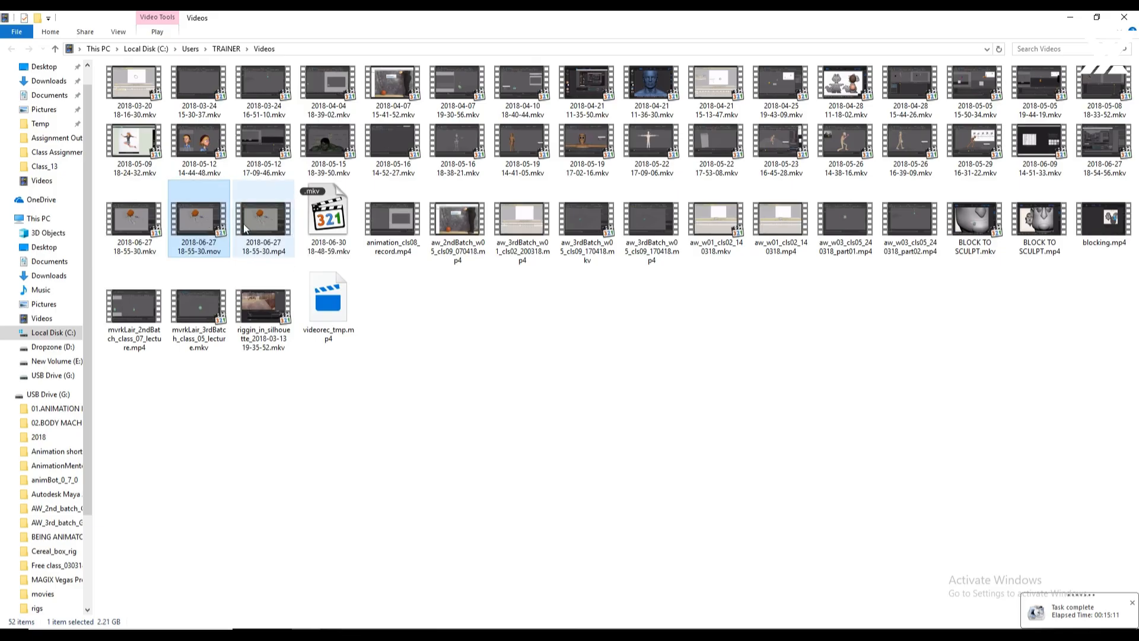
click(413, 335)
click(258, 229)
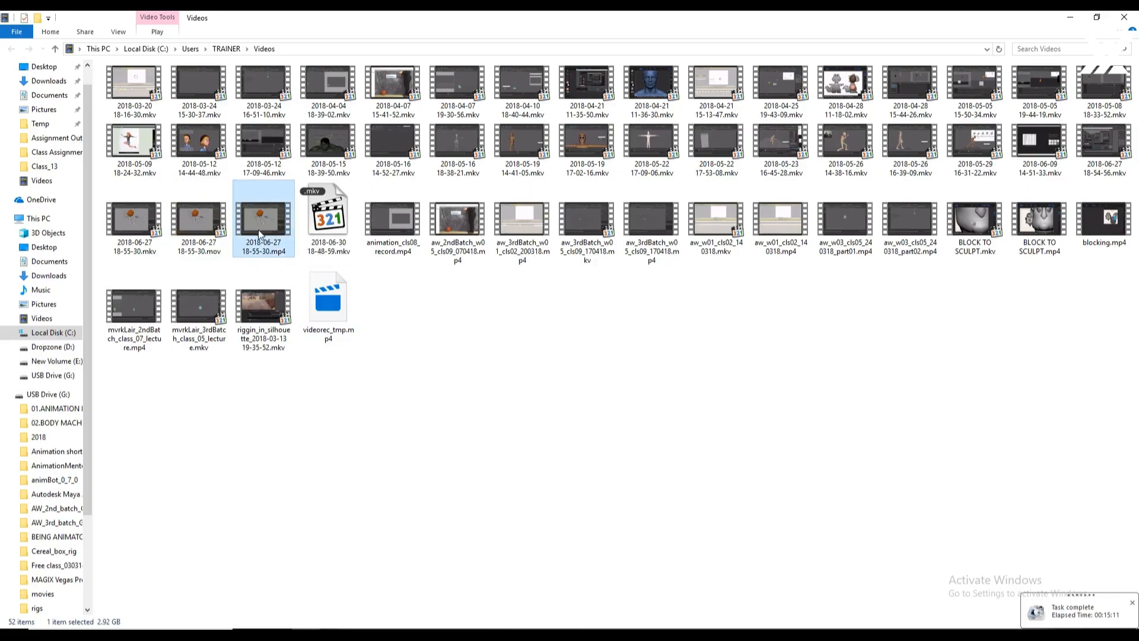
ctrl+click(208, 234)
key(Delete)
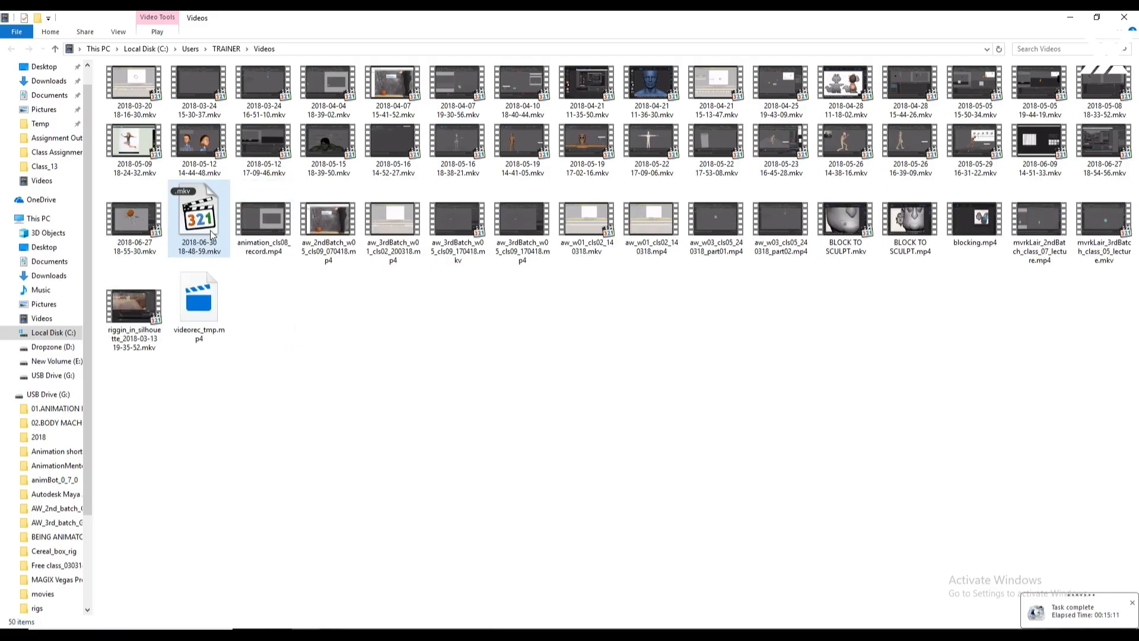
click(147, 245)
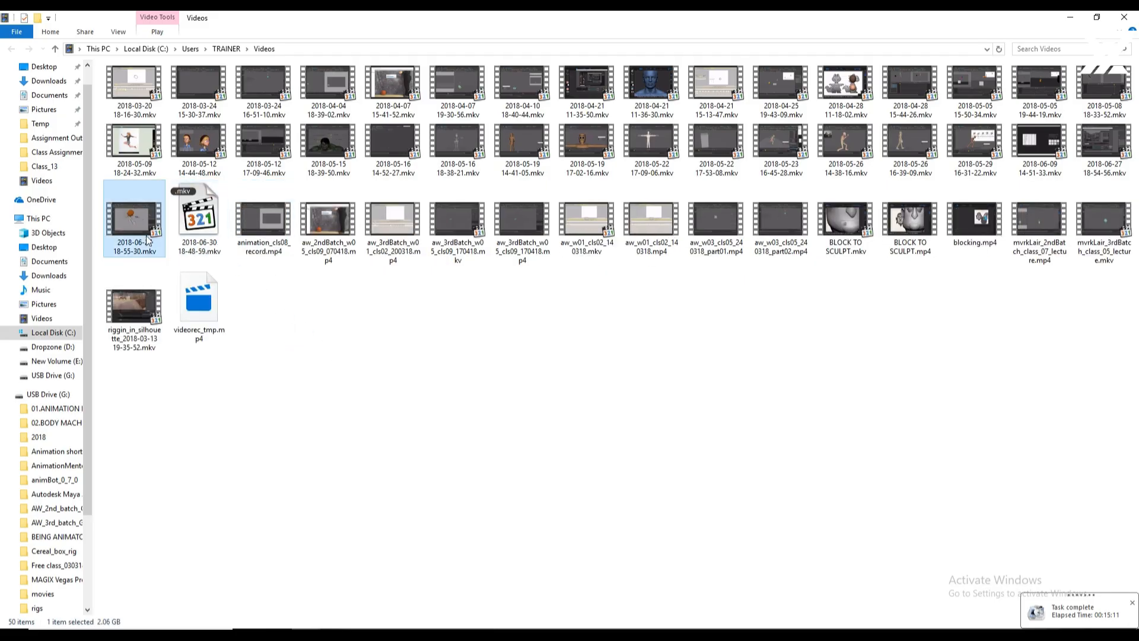
Minimize the Videos folder, close FormatFactory and return to Maya, shifting the floating camera view slightly aside.
click(1069, 23)
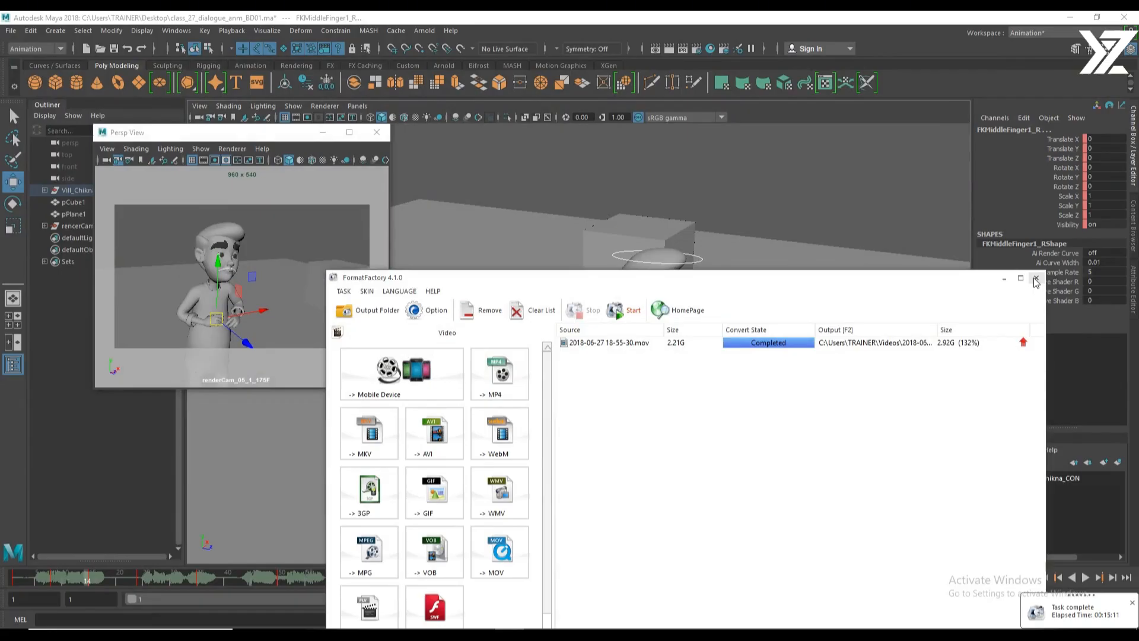
drag(990, 282, 888, 175)
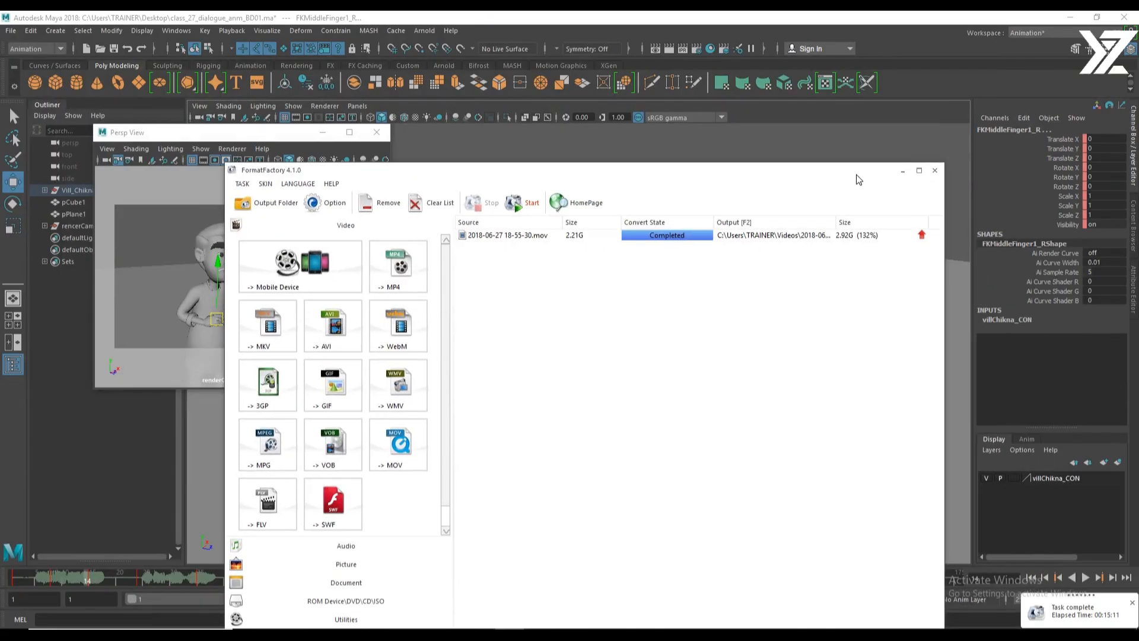
click(935, 172)
drag(259, 135, 250, 140)
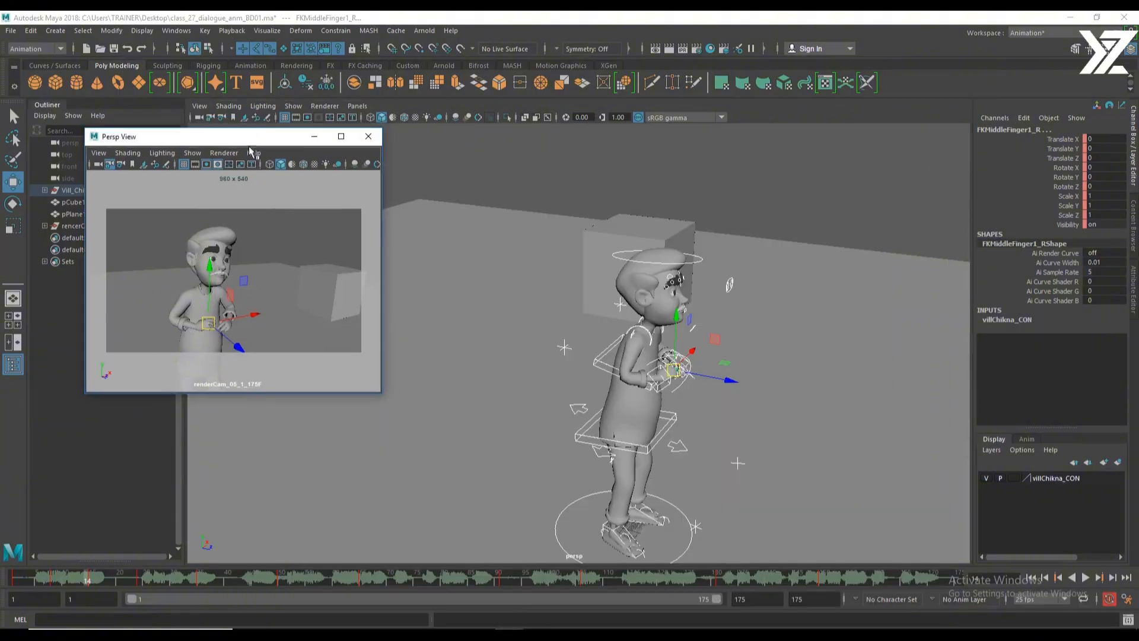
At the breakdown key near frame 8, tilt the head control FKHead_M forward to a Rotate Z of 17.407.
alt+right_drag(591, 379, 571, 380)
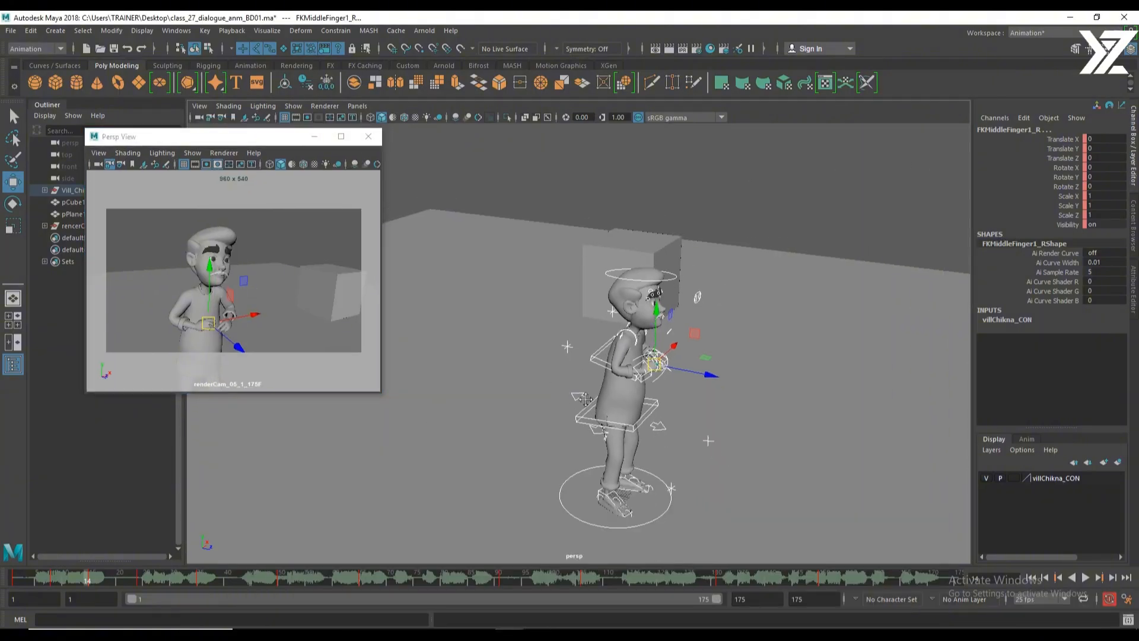
alt+drag(688, 375, 619, 366)
drag(483, 179, 788, 514)
click(53, 577)
key(alt+v)
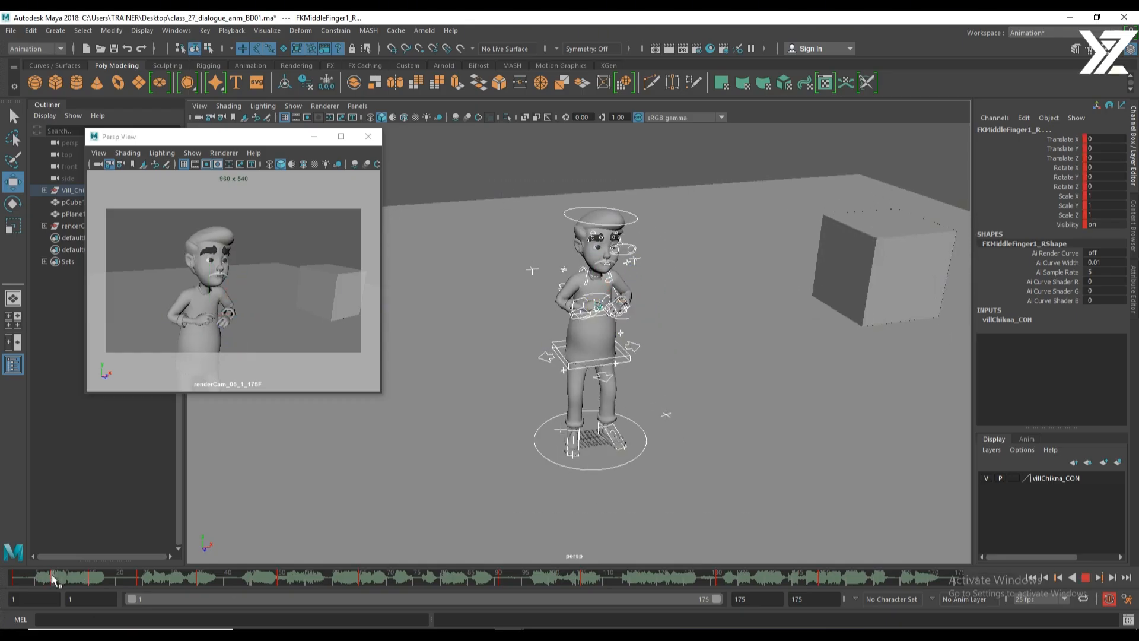
alt+right_drag(511, 412, 615, 421)
alt+drag(534, 309, 660, 227)
key(e)
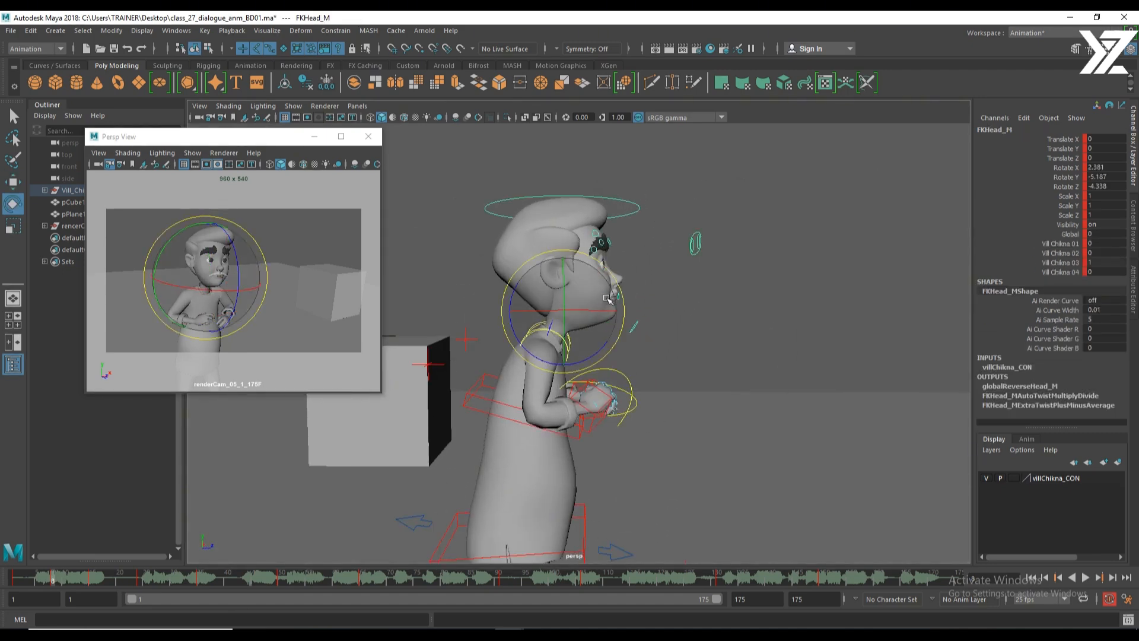
drag(588, 359, 567, 367)
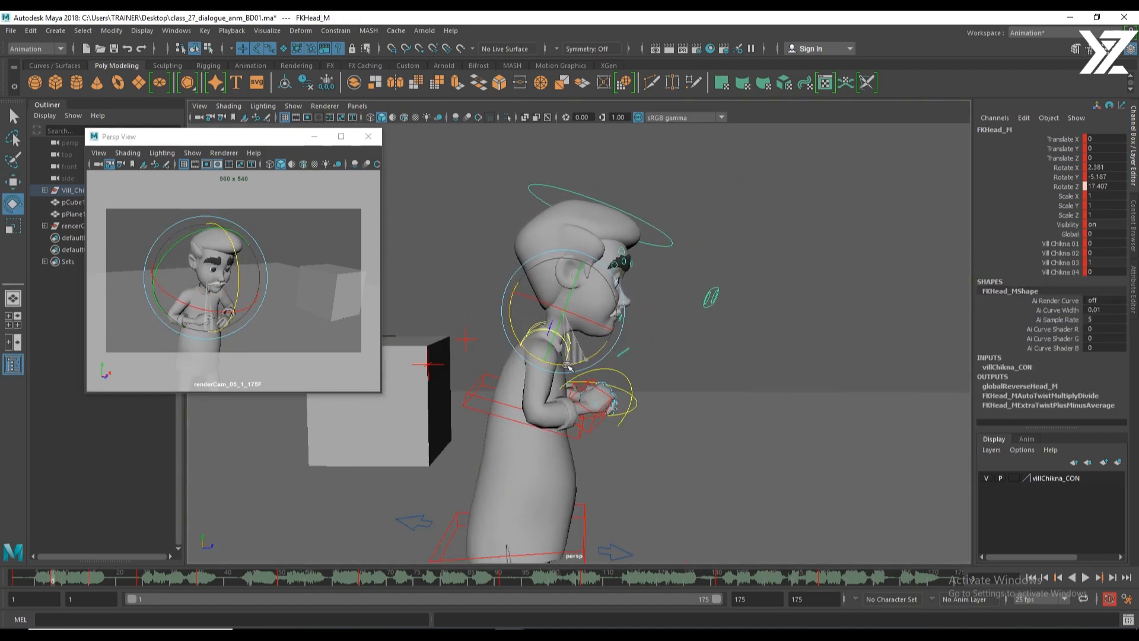
Bend the spine control IKSpine2_M forward to a Rotate X of about 14.8, and replay the opening transition.
click(501, 408)
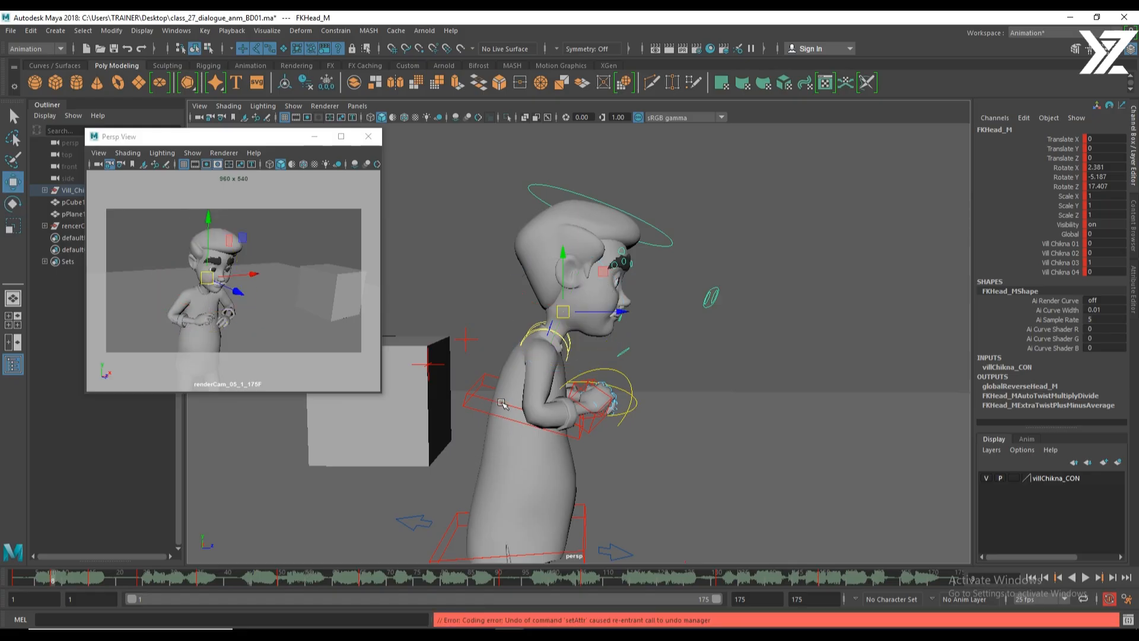
drag(555, 402, 559, 376)
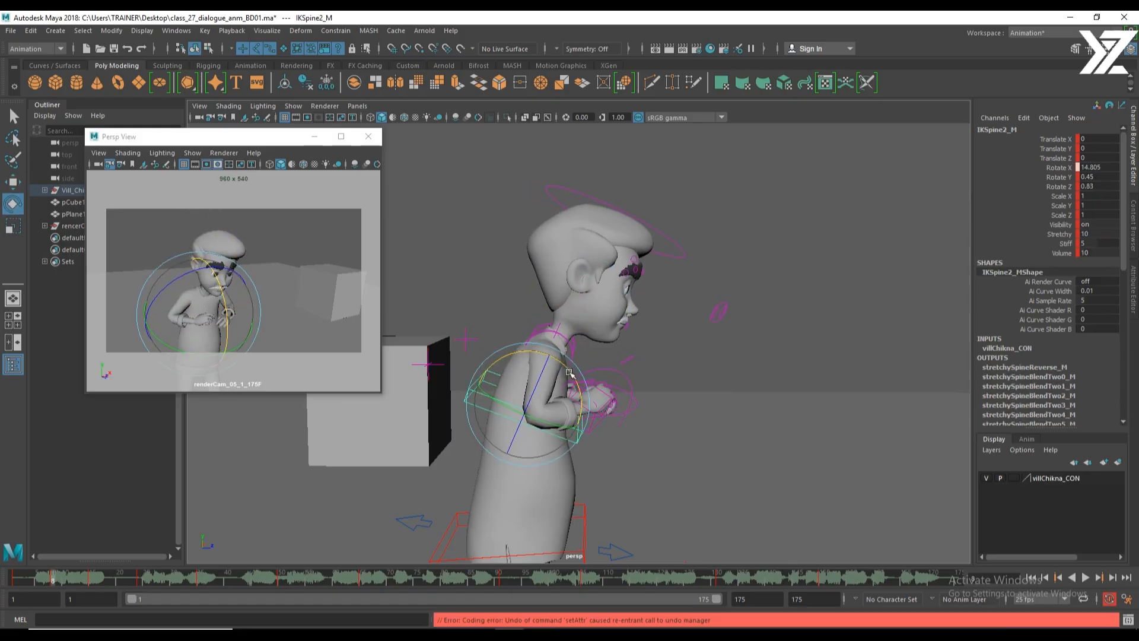
key(alt+v)
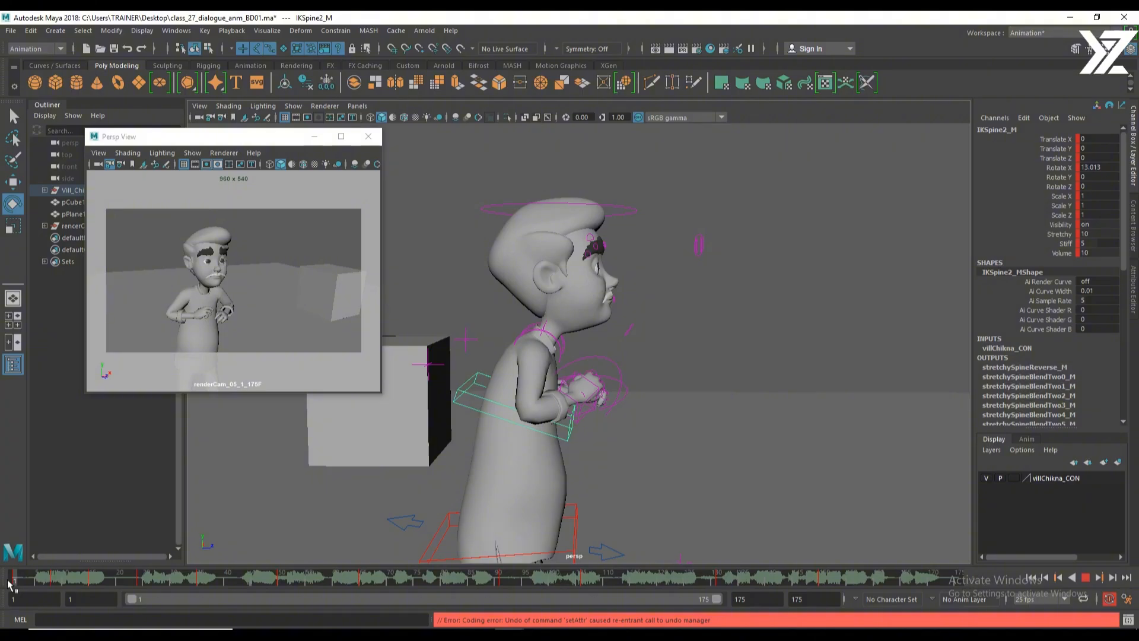
key(alt+v)
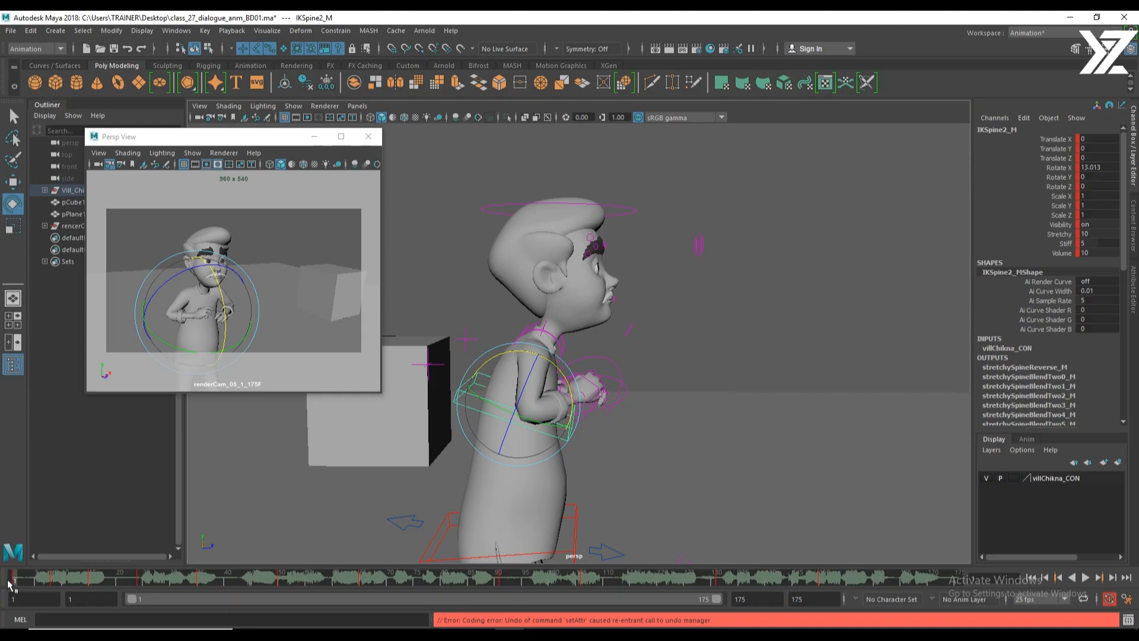
key(alt+v)
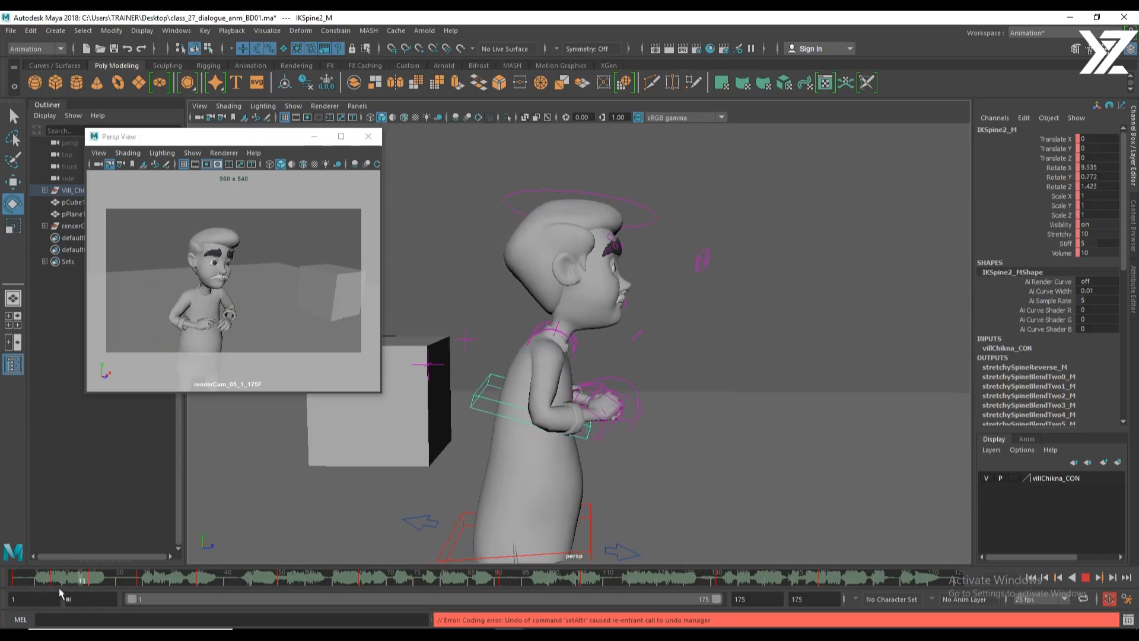
Return to about frame 8 and ease the head tilt on FKHead_M to a Rotate Z of 9.923.
drag(47, 587, 54, 586)
click(680, 259)
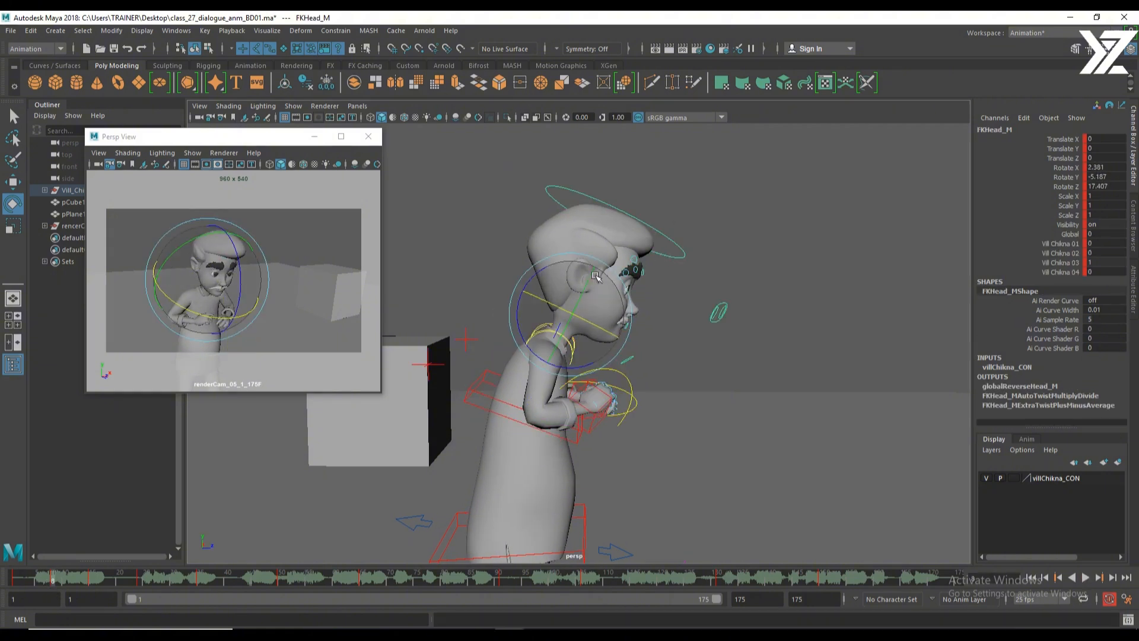
drag(522, 299, 532, 278)
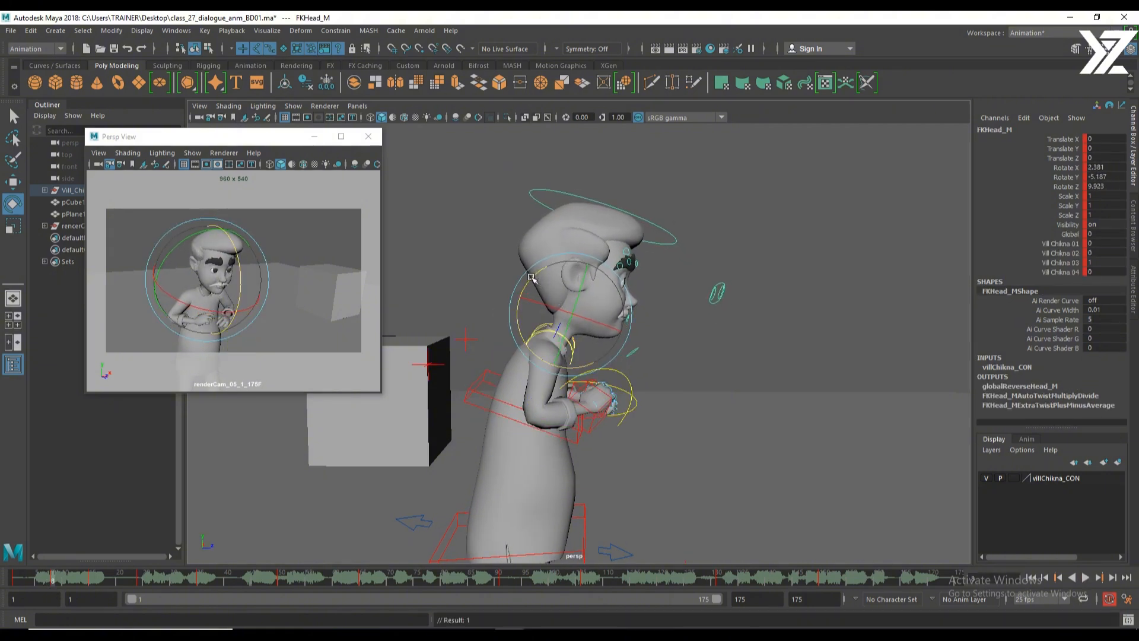
Step back and forth between the keys at frames 1, 8 and 15 to examine how the head and body move through the breakdown.
key(comma)
key(period)
key(period)
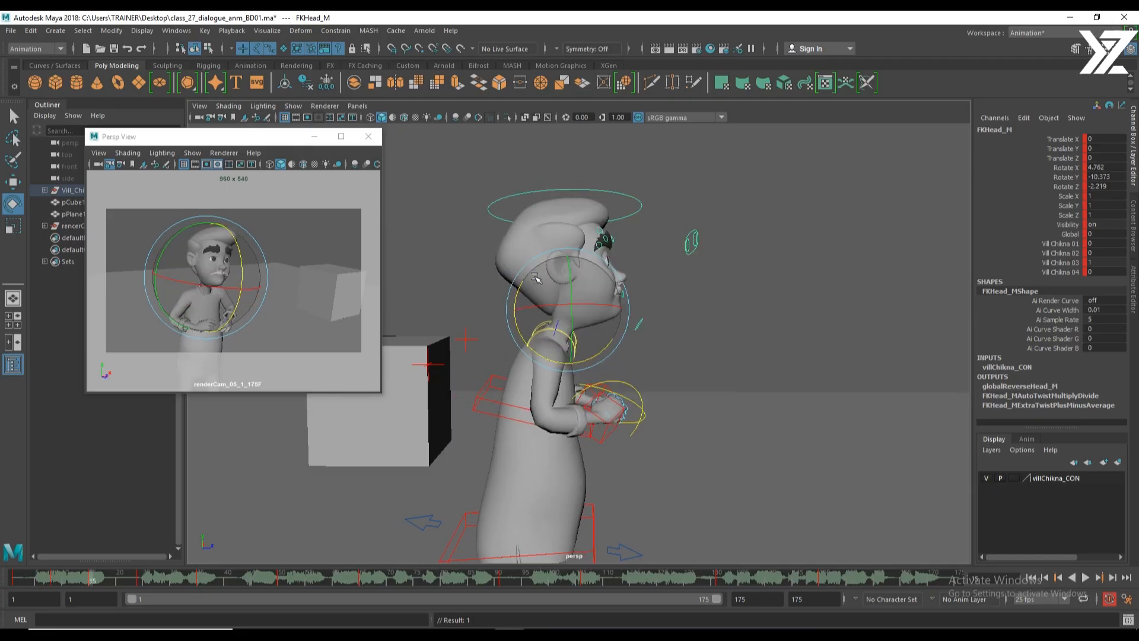
key(comma)
key(comma)
key(period)
key(period)
key(comma)
key(period)
key(comma)
key(comma)
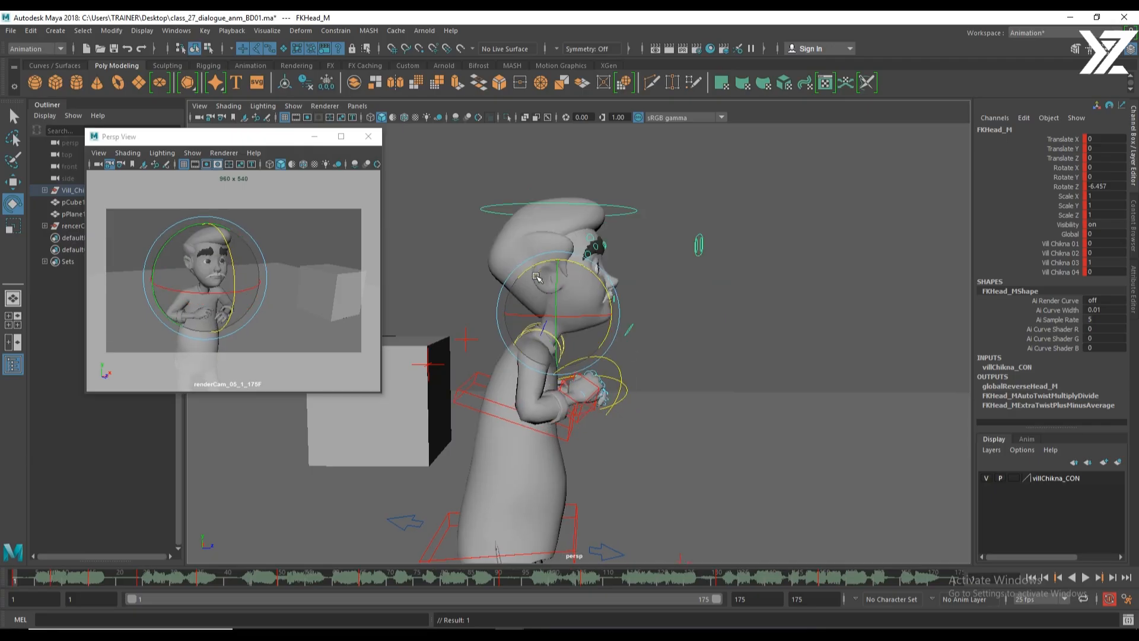
key(period)
key(period)
key(comma)
key(comma)
key(period)
key(period)
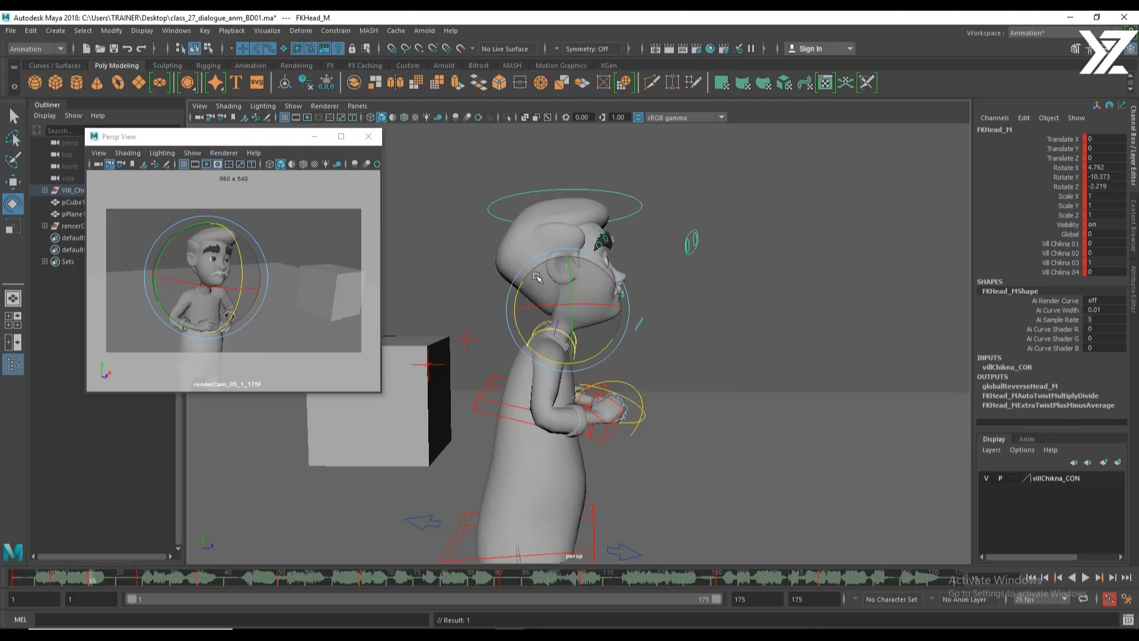
key(comma)
key(comma)
key(period)
key(comma)
key(period)
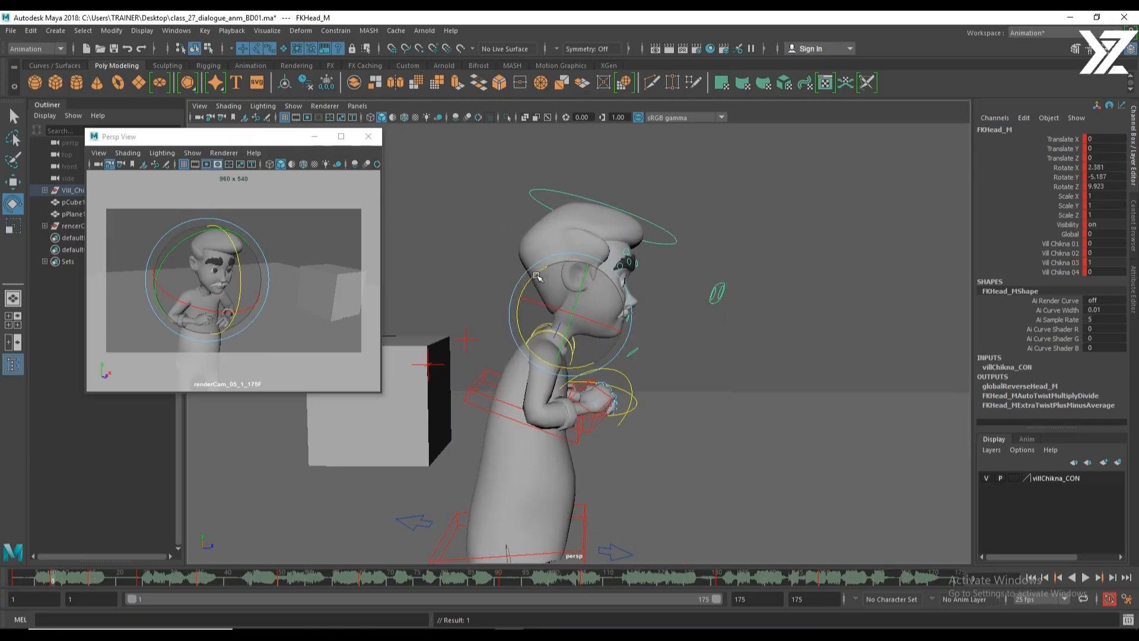
key(comma)
key(period)
key(comma)
key(period)
key(period)
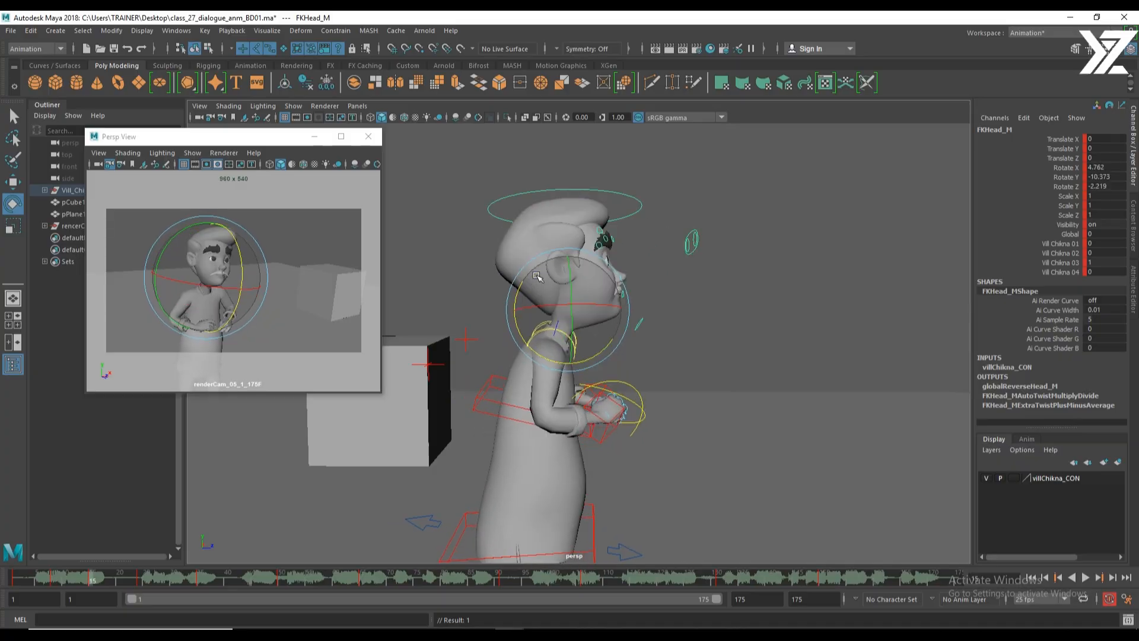
key(comma)
key(comma)
key(period)
key(period)
key(period)
key(comma)
key(comma)
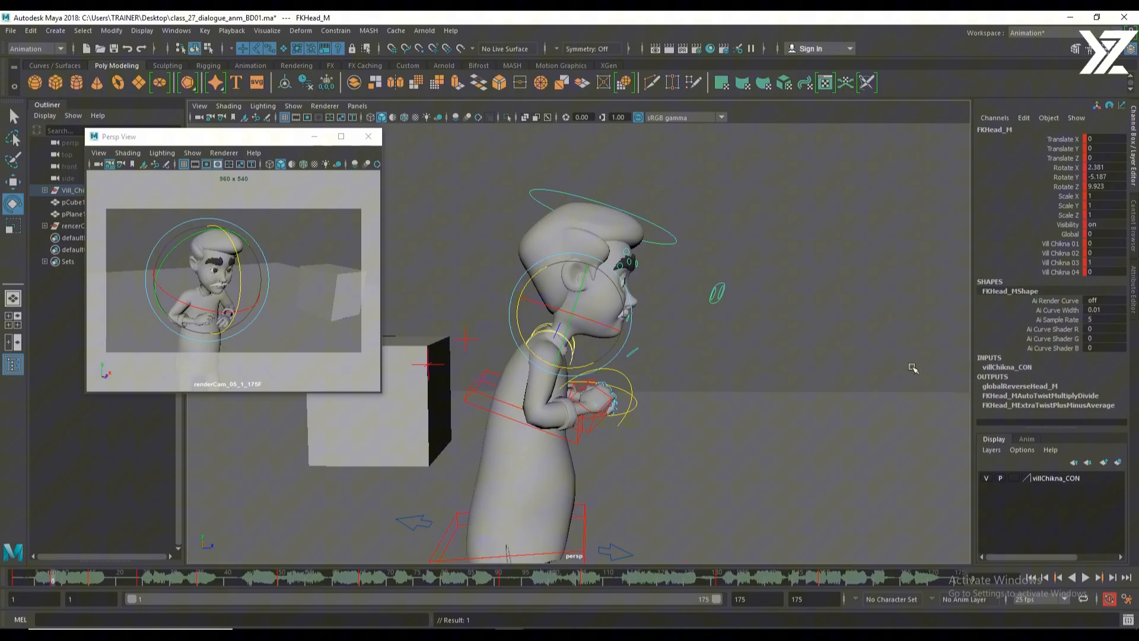
At the frame 8 breakdown, select the left arm control IKArm_L and nudge its position slightly.
click(620, 550)
alt+drag(620, 550, 586, 451)
click(557, 416)
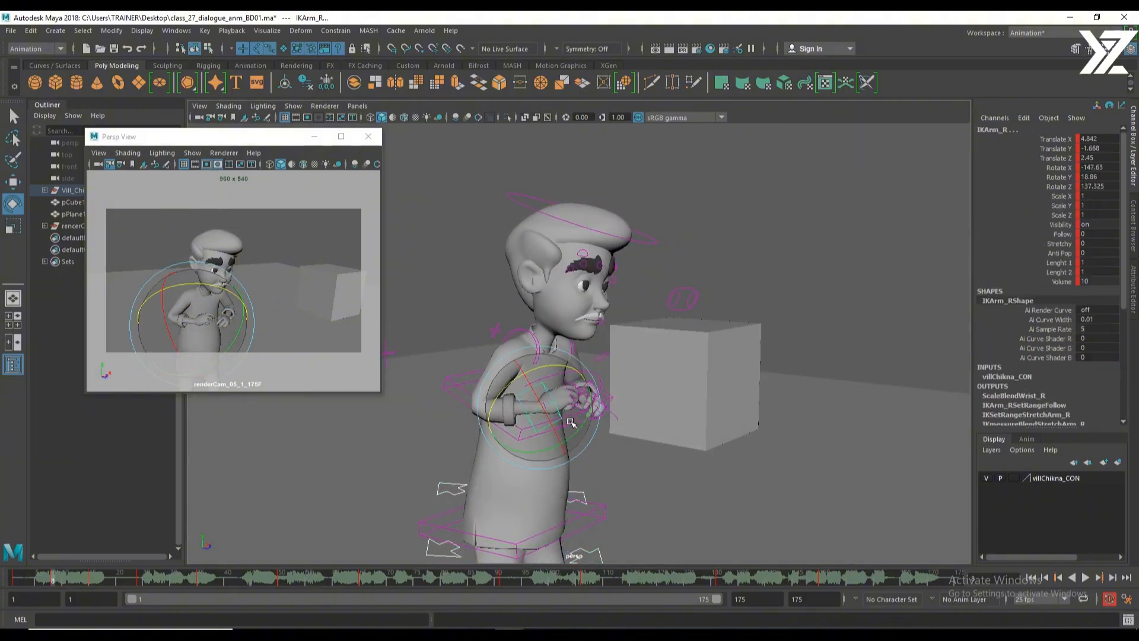
alt+drag(706, 418, 661, 445)
click(605, 412)
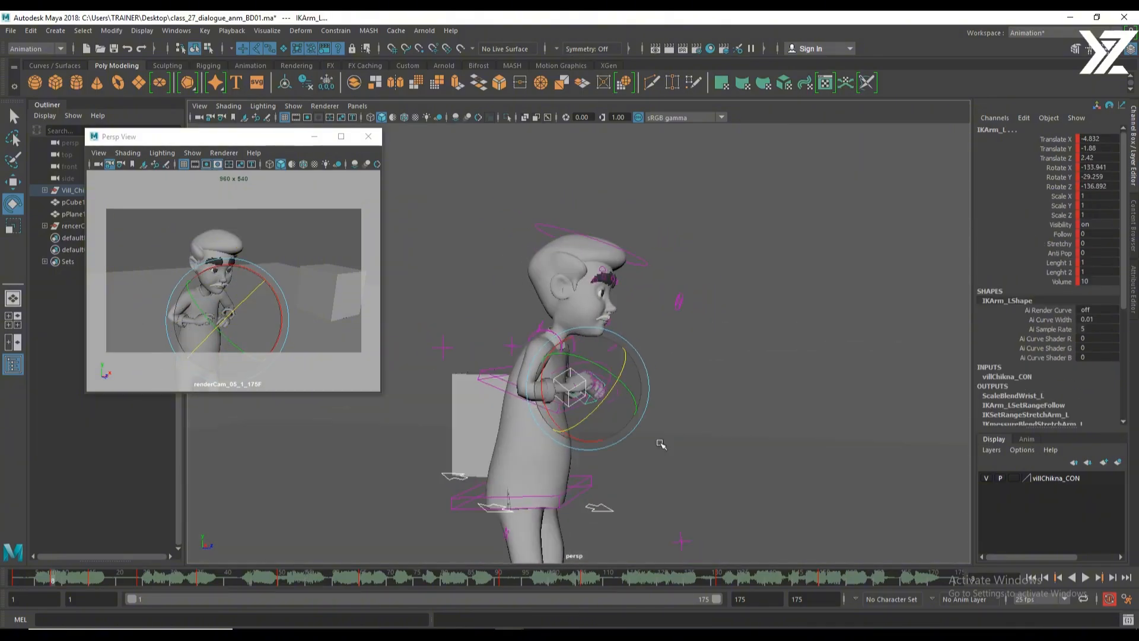
key(w)
drag(591, 352, 589, 354)
Replay the opening from frame 1, and the hand-raising transition between frames 24 and 35, to review the motion.
drag(49, 581, 7, 586)
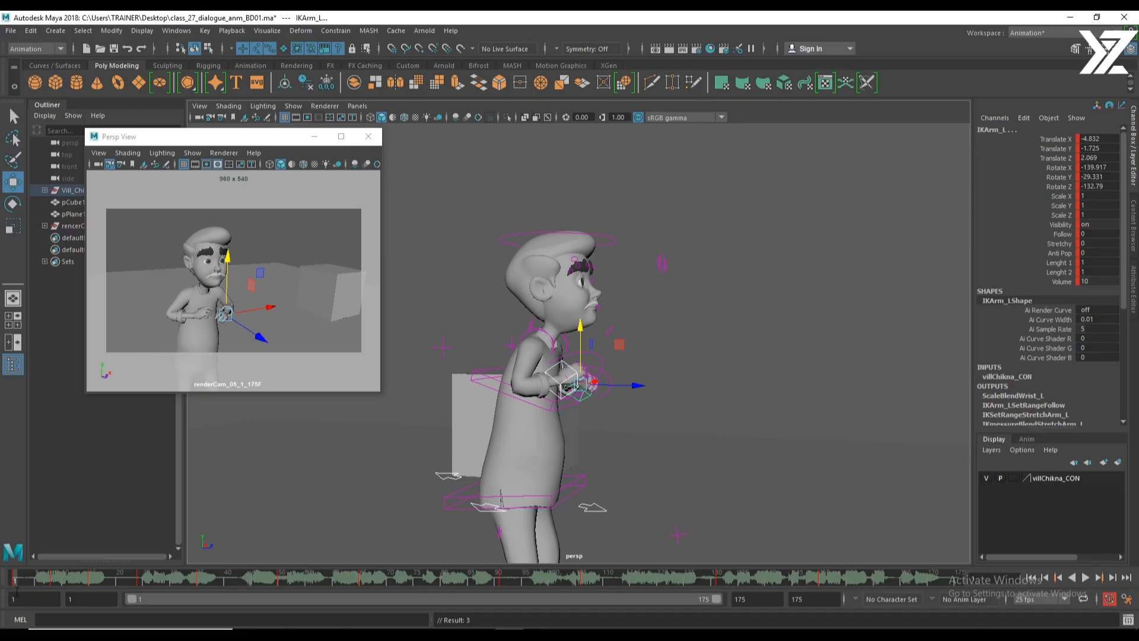
click(1086, 577)
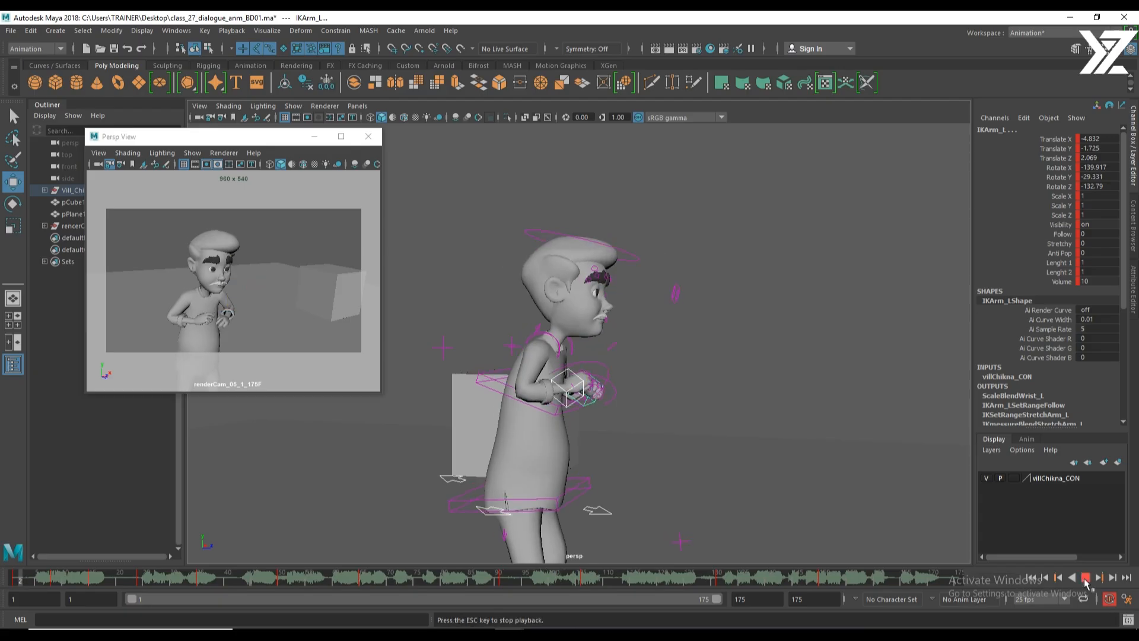
key(Escape)
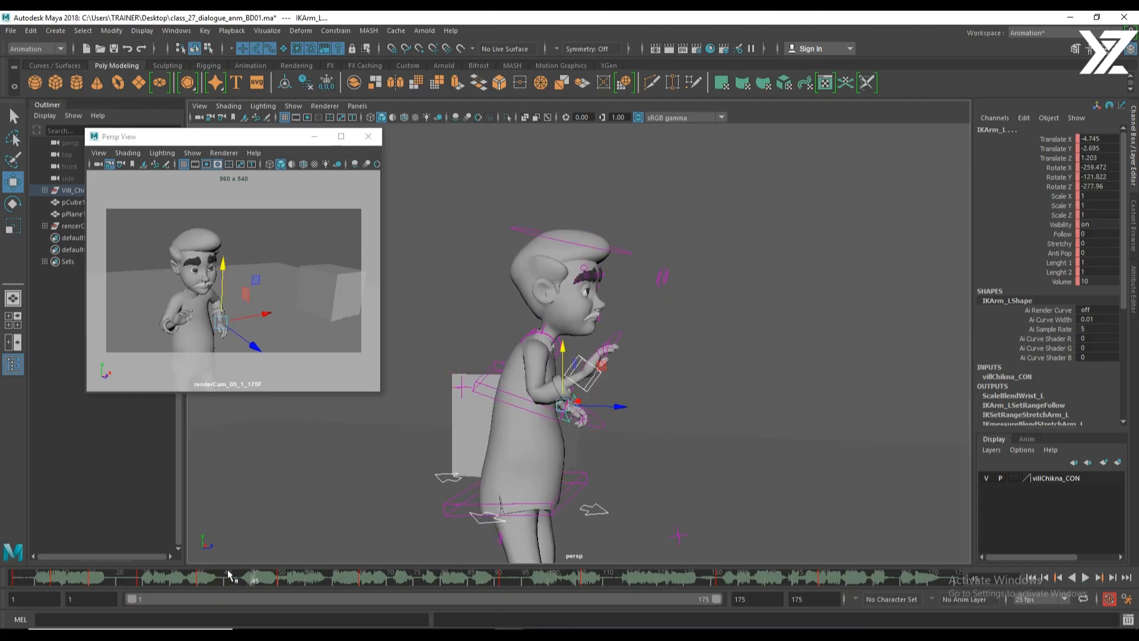
key(alt+v)
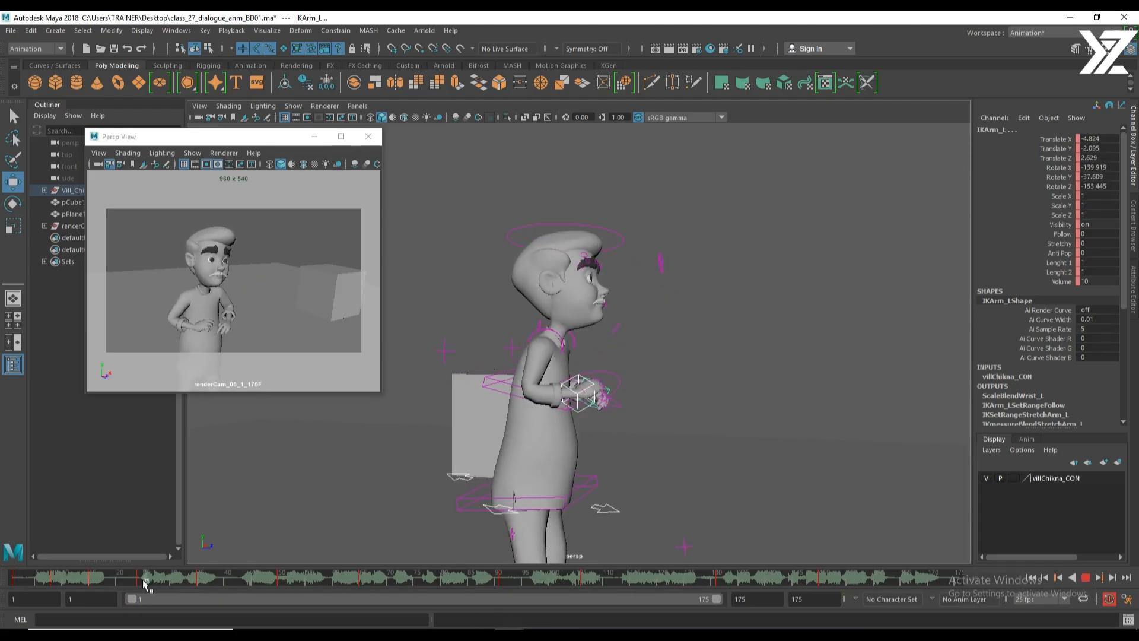
click(197, 581)
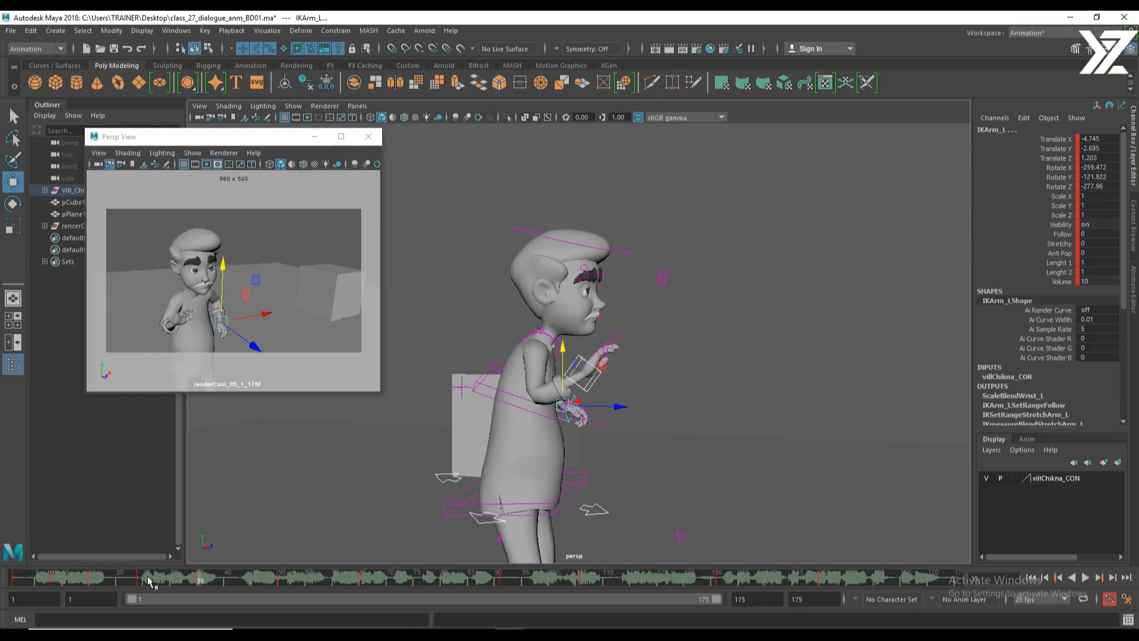
click(141, 580)
click(1085, 579)
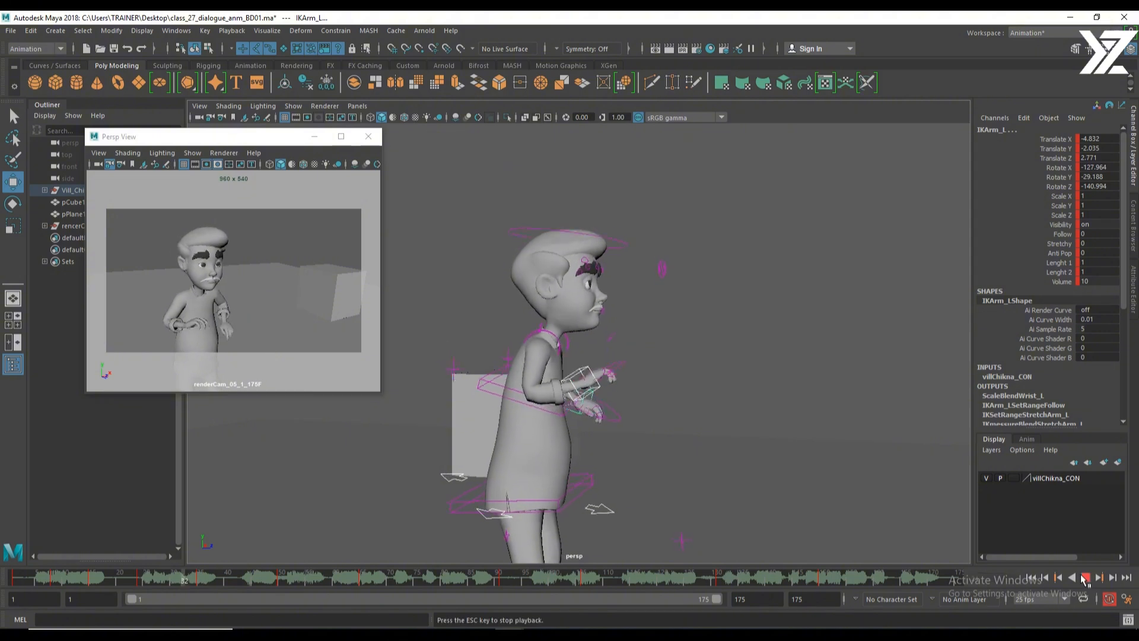
click(1084, 578)
Go to frame 30, select all of the character's controls, and key the in-between pose as a breakdown.
drag(175, 581, 172, 582)
scroll(580, 363, down, 7)
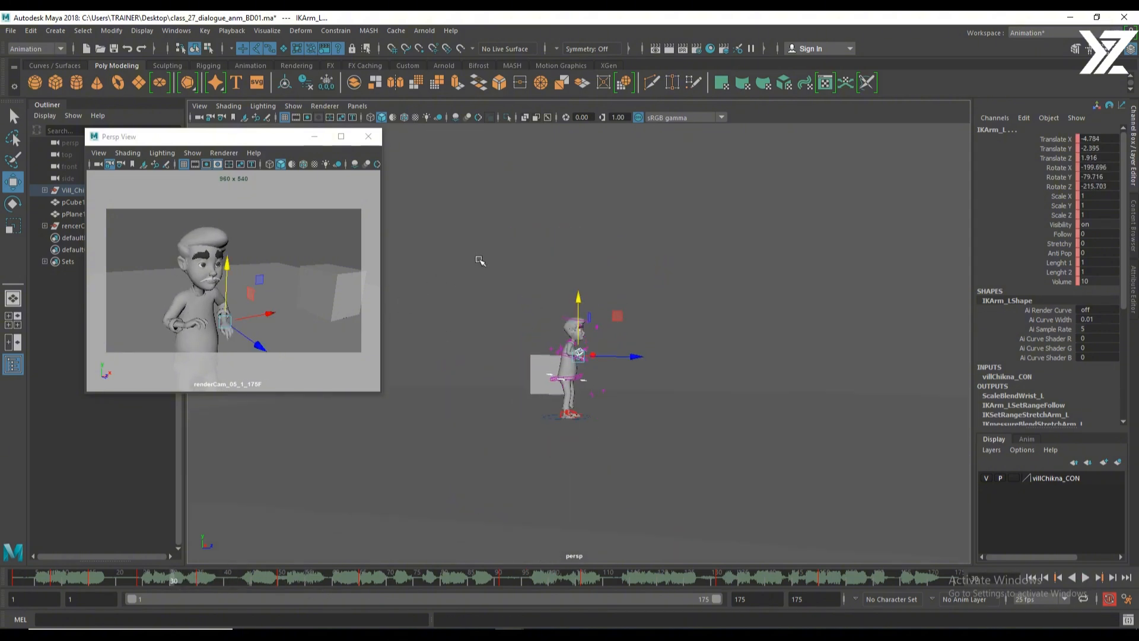
drag(478, 259, 770, 530)
key(s)
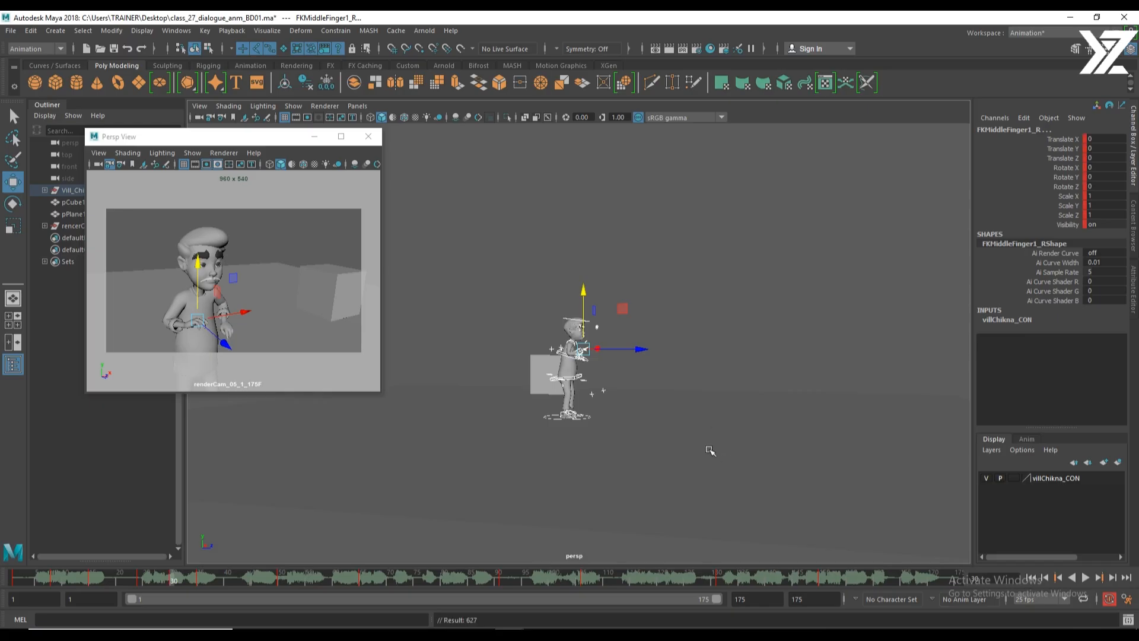
Examine the character's full body from the front, comparing the pose at frame 23 with the breakdown at frame 30.
alt+drag(685, 419, 586, 422)
alt+right_drag(586, 423, 819, 496)
alt+middle_drag(475, 458, 583, 396)
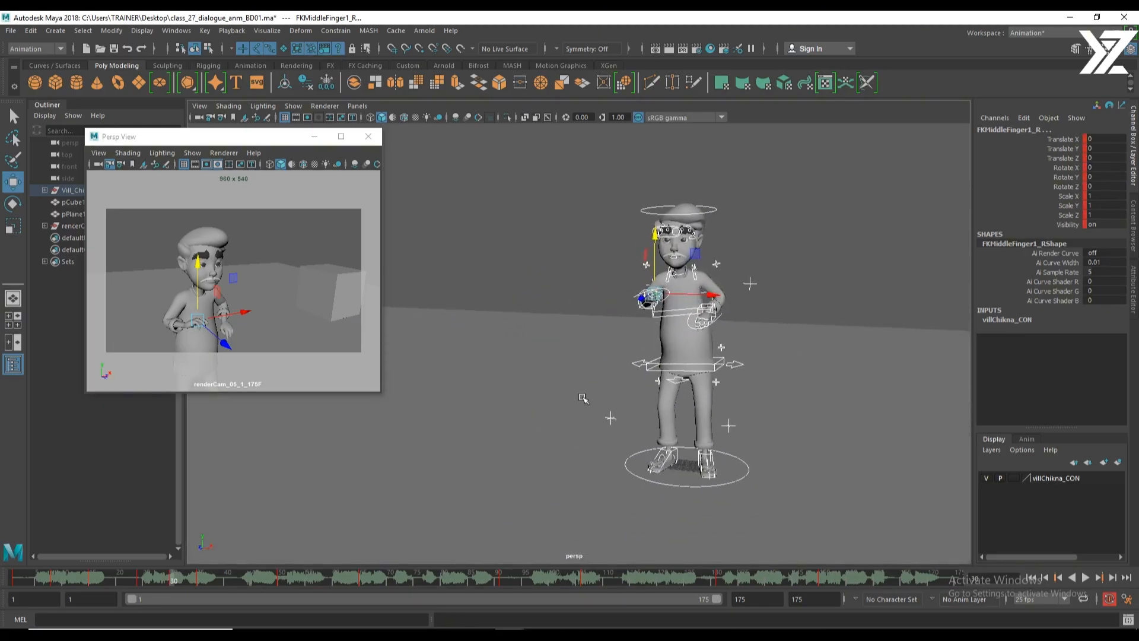
alt+right_drag(583, 397, 786, 421)
alt+middle_drag(786, 421, 656, 433)
alt+drag(656, 432, 672, 431)
alt+middle_drag(672, 432, 641, 443)
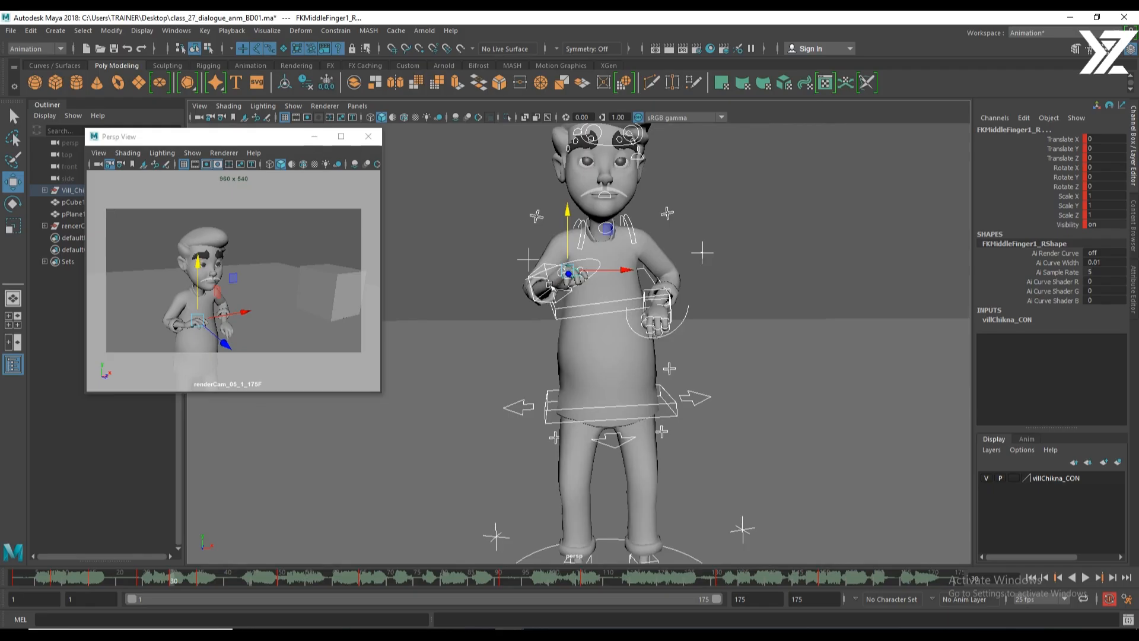
alt+right_drag(794, 389, 664, 359)
alt+middle_drag(664, 359, 699, 396)
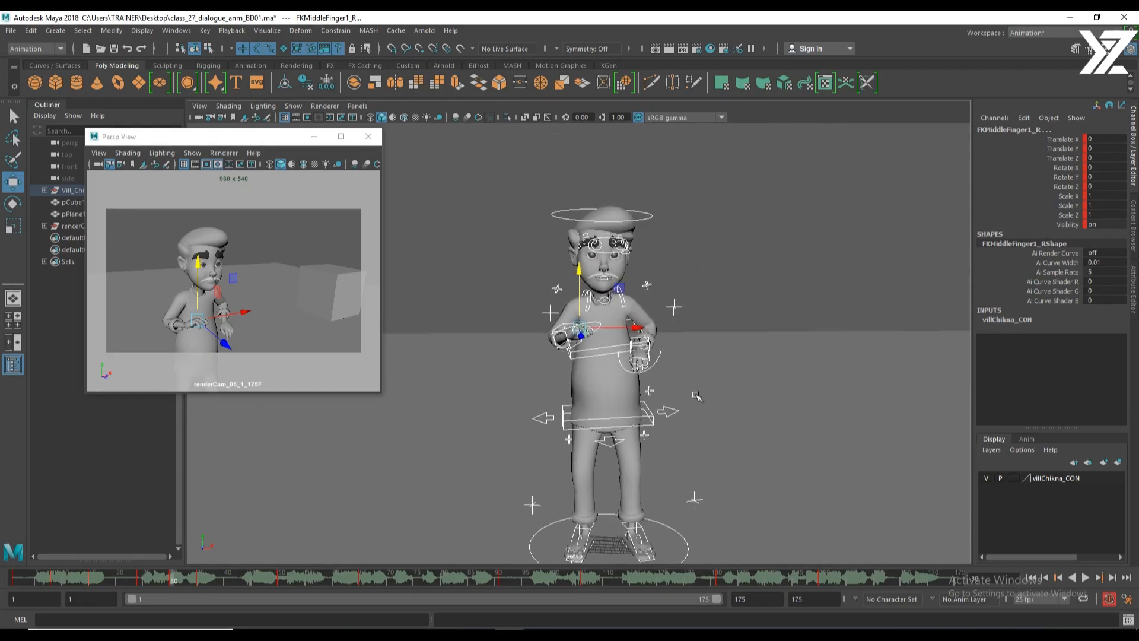
alt+drag(699, 397, 685, 380)
mouse_move(141, 582)
mouse_down()
mouse_move(205, 580)
mouse_move(136, 587)
mouse_up()
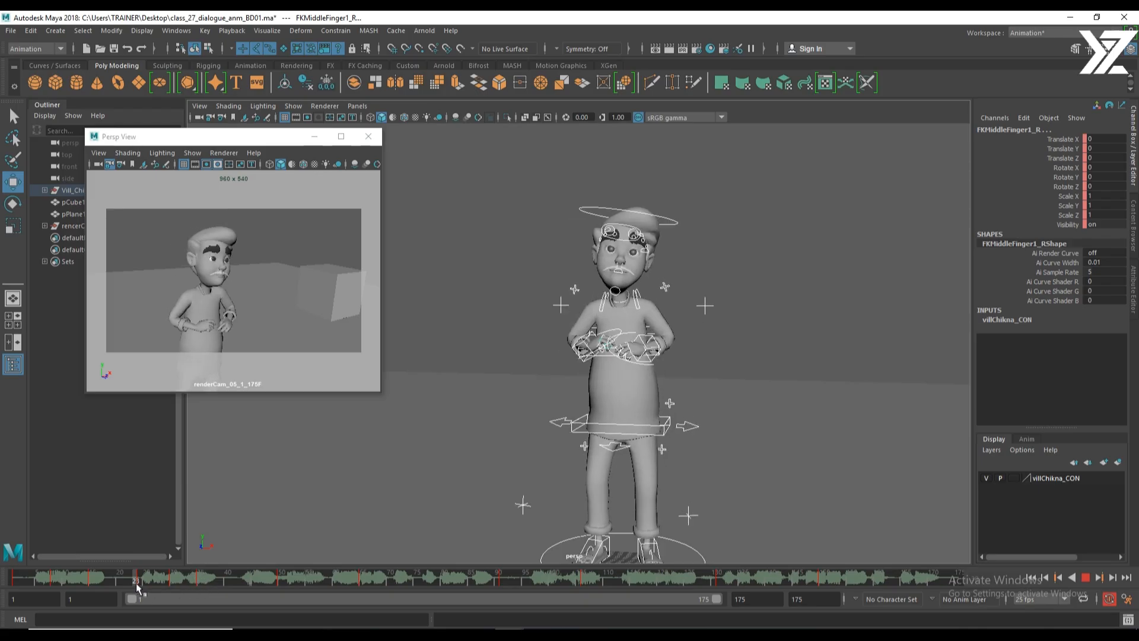
drag(136, 588, 137, 588)
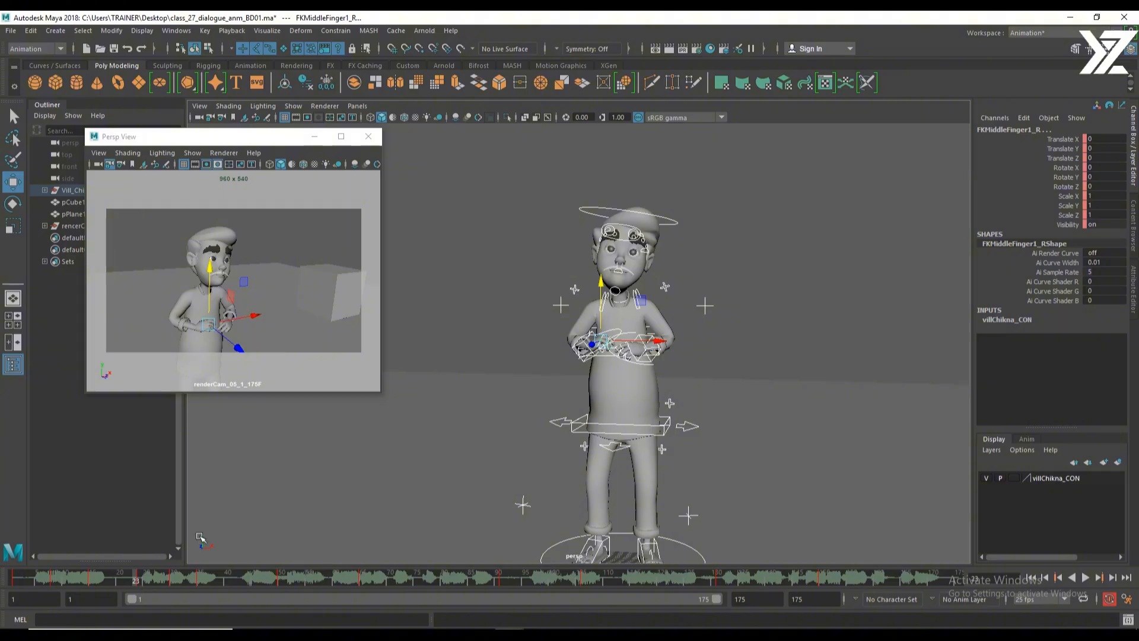
click(173, 580)
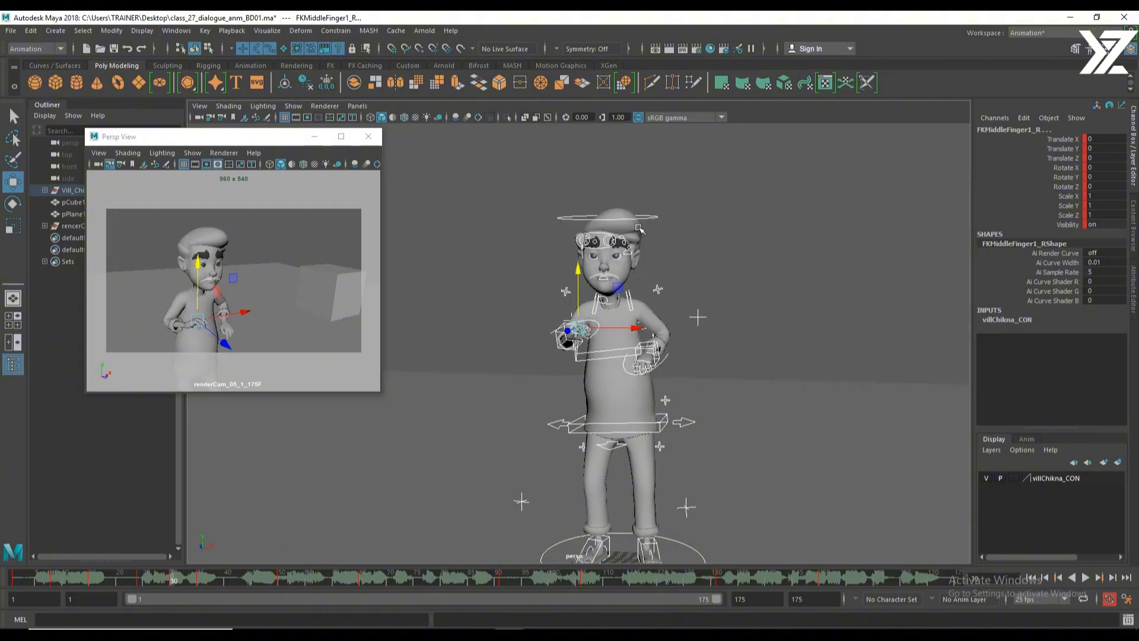
Select the neck control FKNeck_M and replay the transition, comparing the head poses at frames 30 and 35.
click(617, 285)
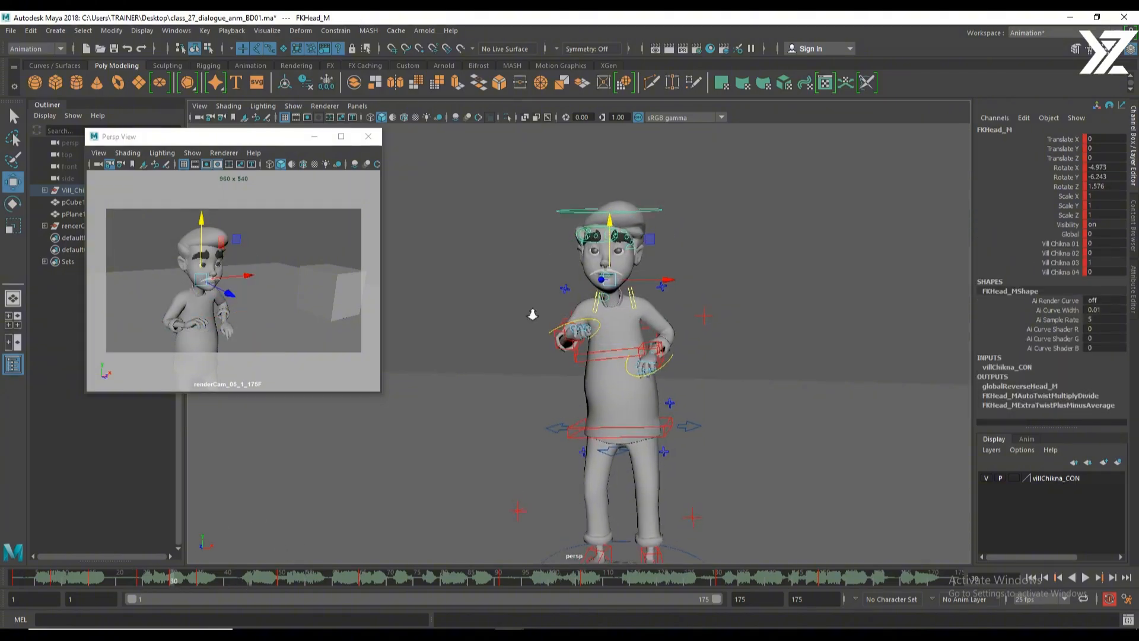
scroll(591, 311, up, 3)
click(624, 299)
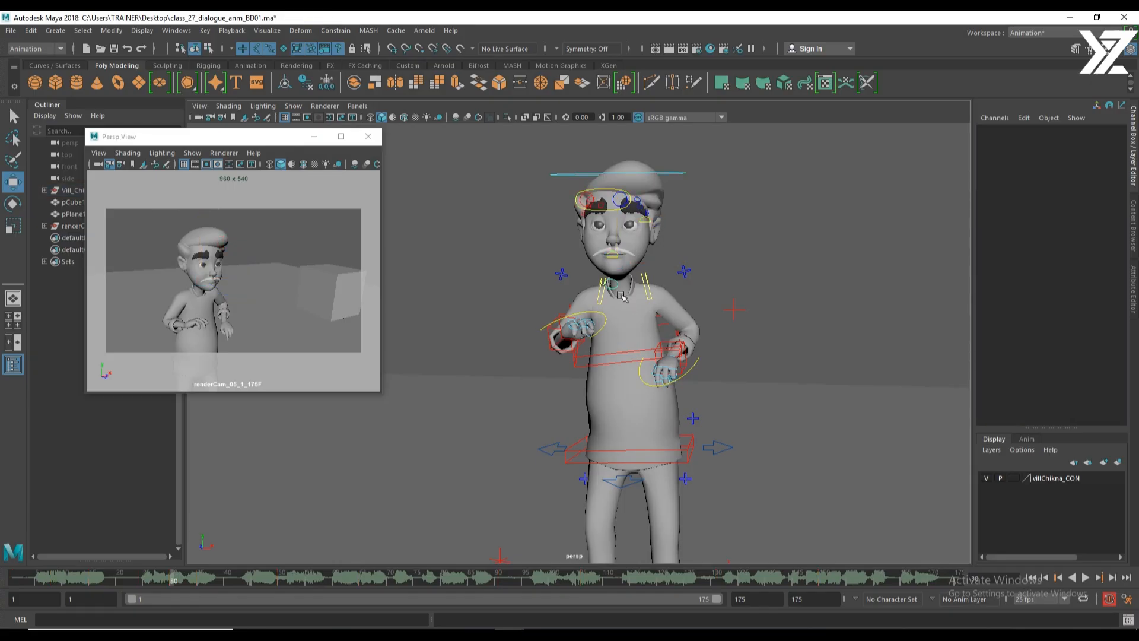
click(621, 291)
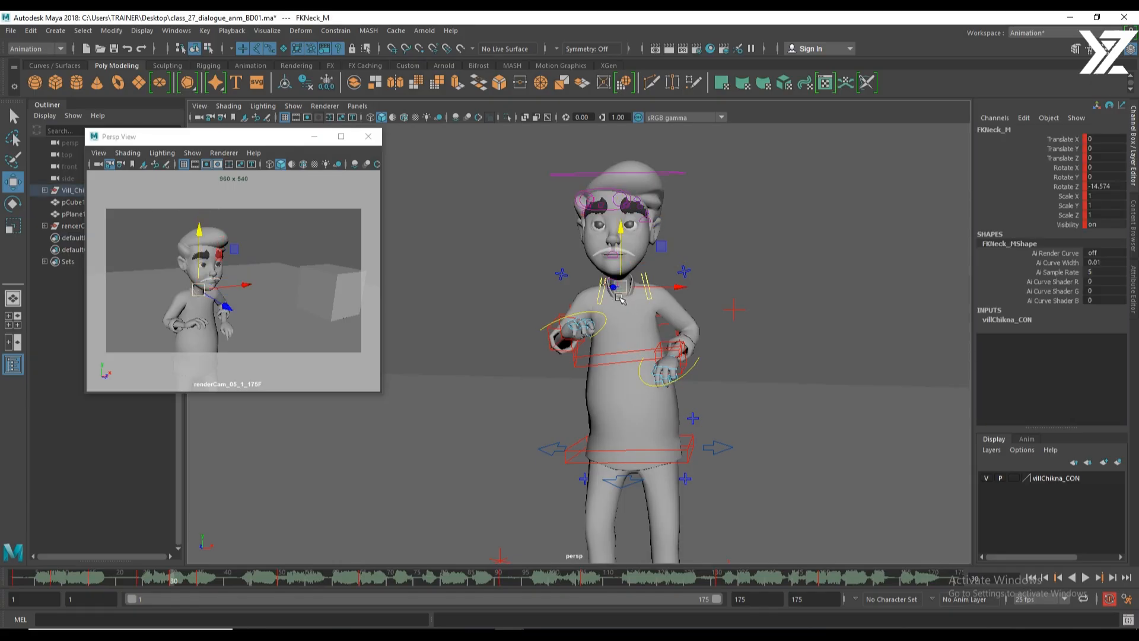
mouse_move(626, 328)
alt+middle_down()
mouse_move(628, 347)
mouse_move(633, 322)
alt+middle_up()
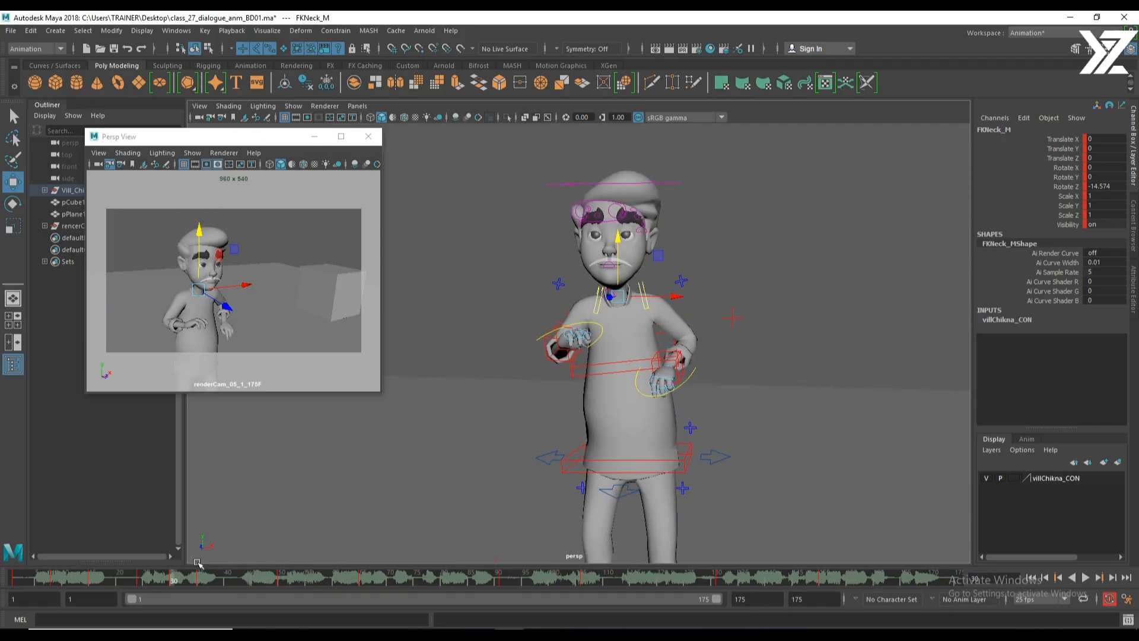
key(alt+v)
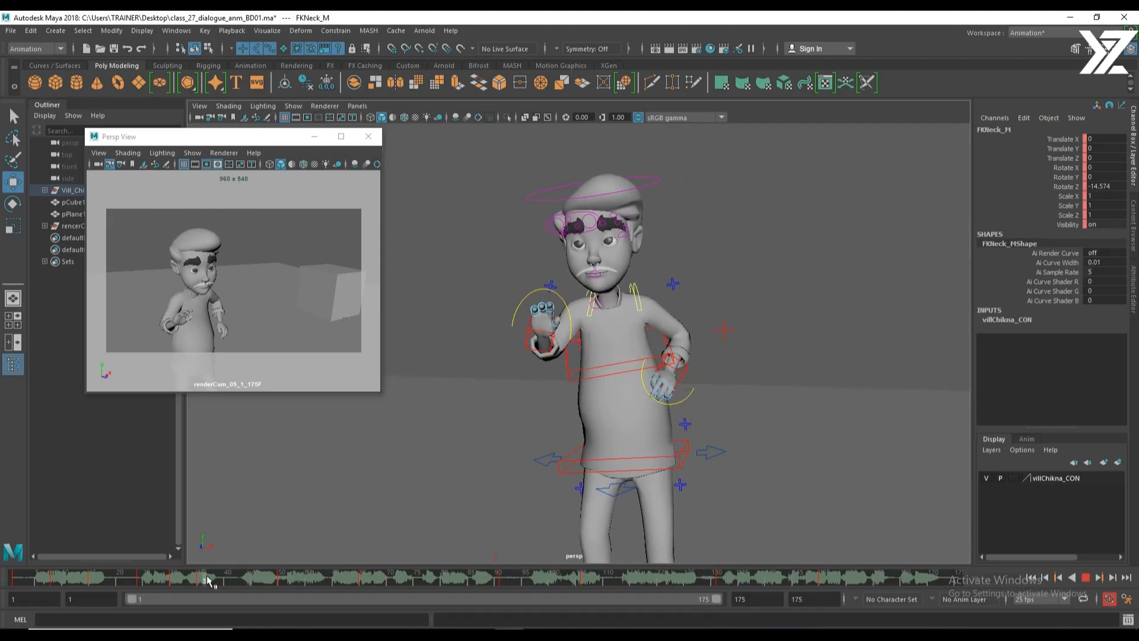
click(202, 579)
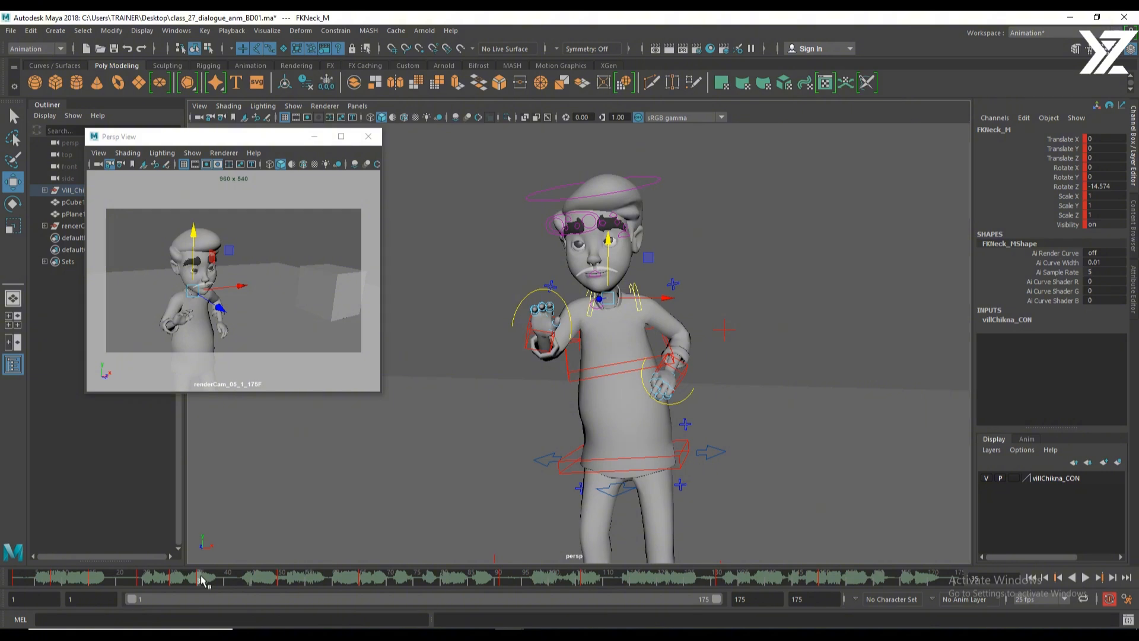
click(174, 583)
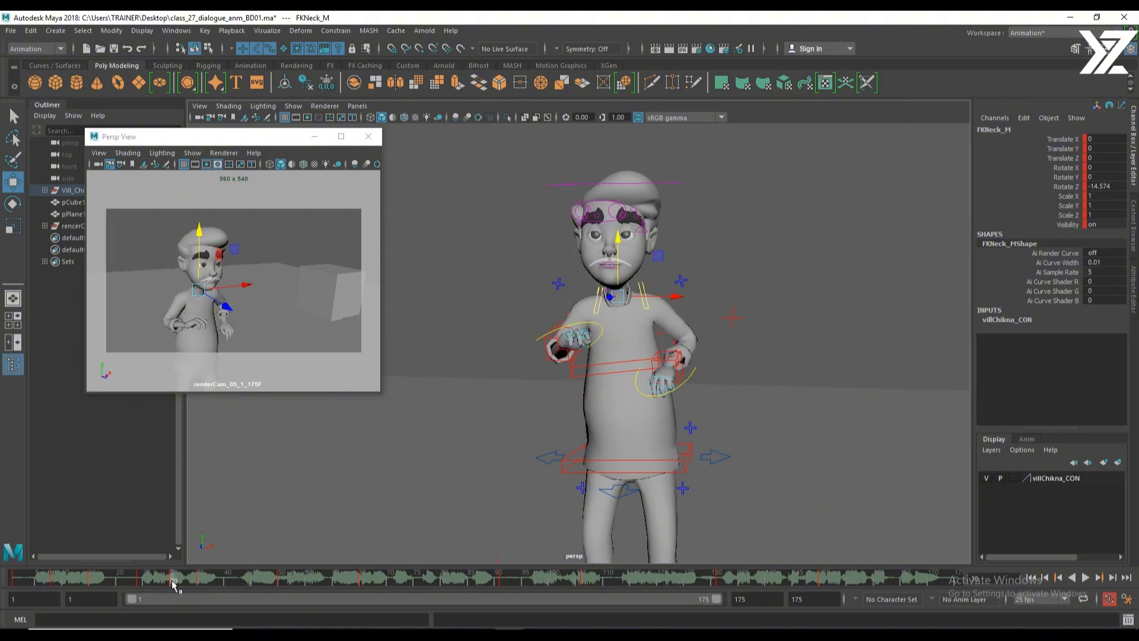
key(alt+v)
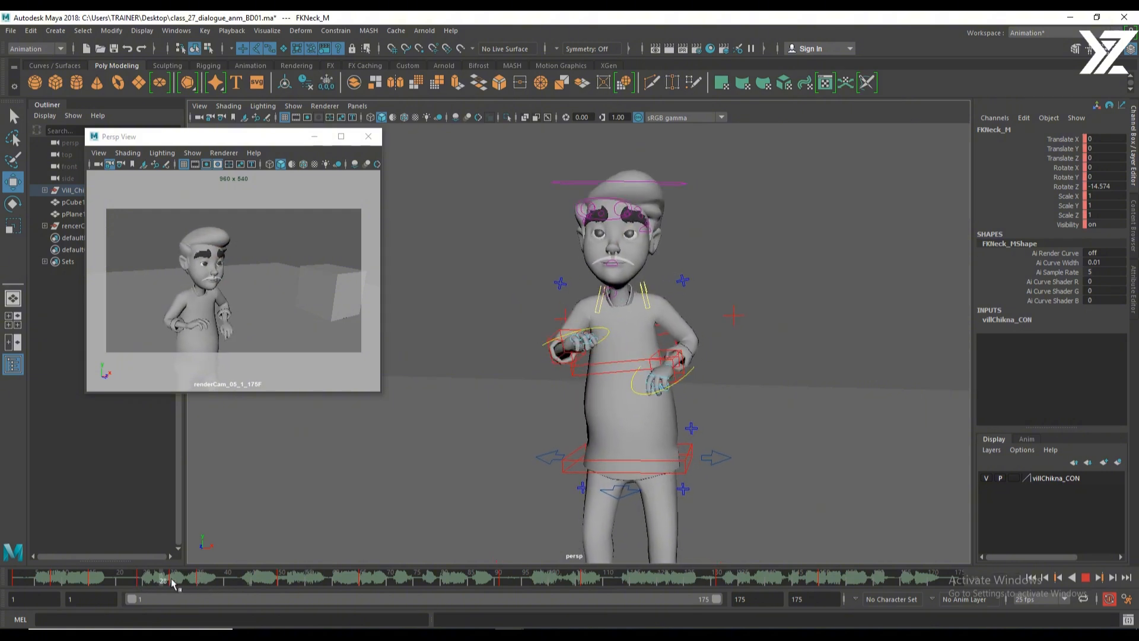
key(alt+v)
At frame 30, tilt the head control FKHead_M forward to a Rotate Z of 8, key it, and replay the transition.
key(e)
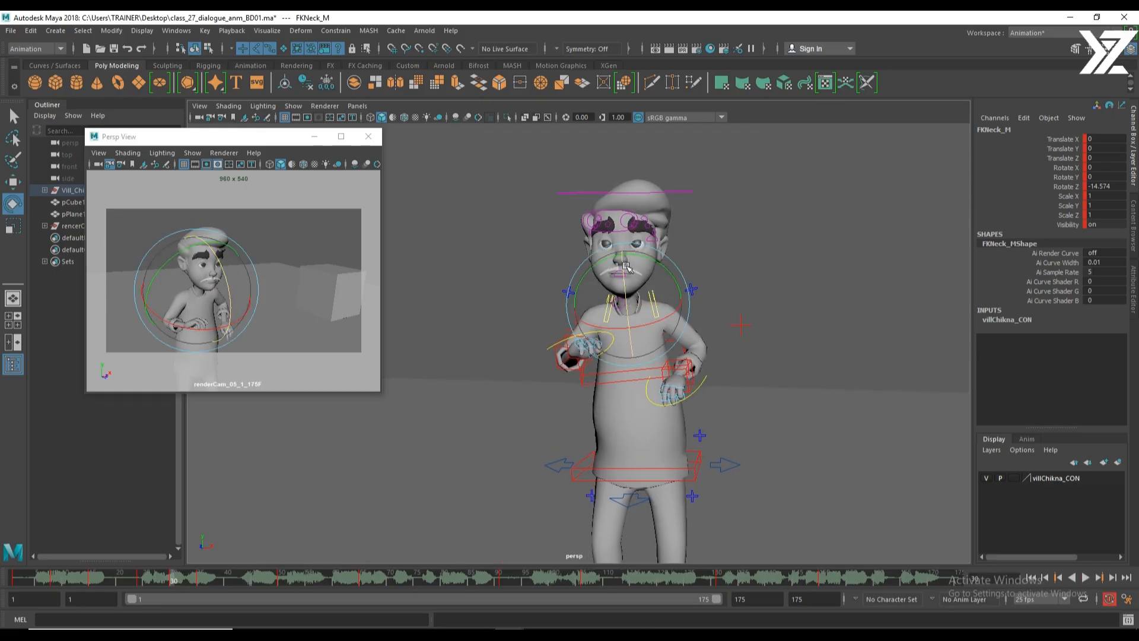
click(657, 213)
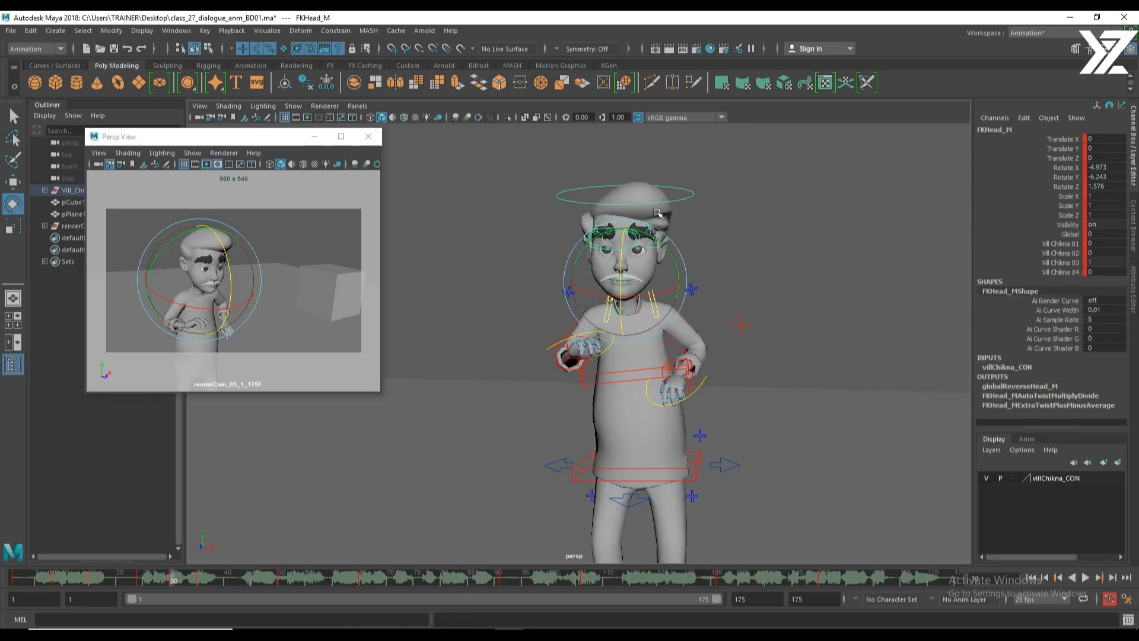
drag(621, 244, 621, 259)
key(s)
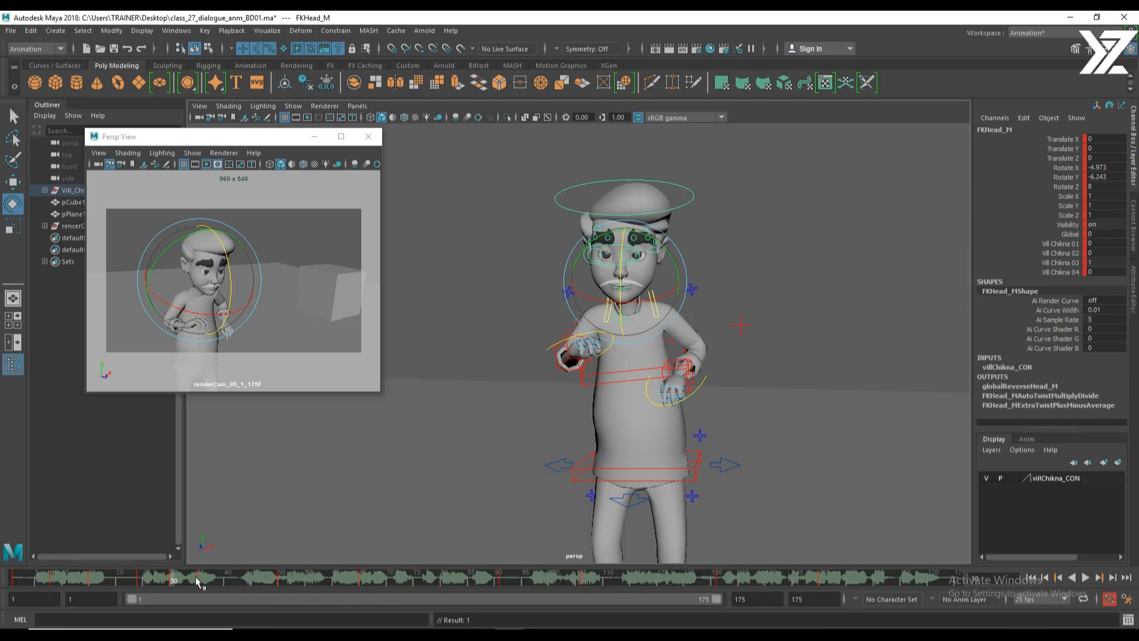
click(141, 579)
key(alt+v)
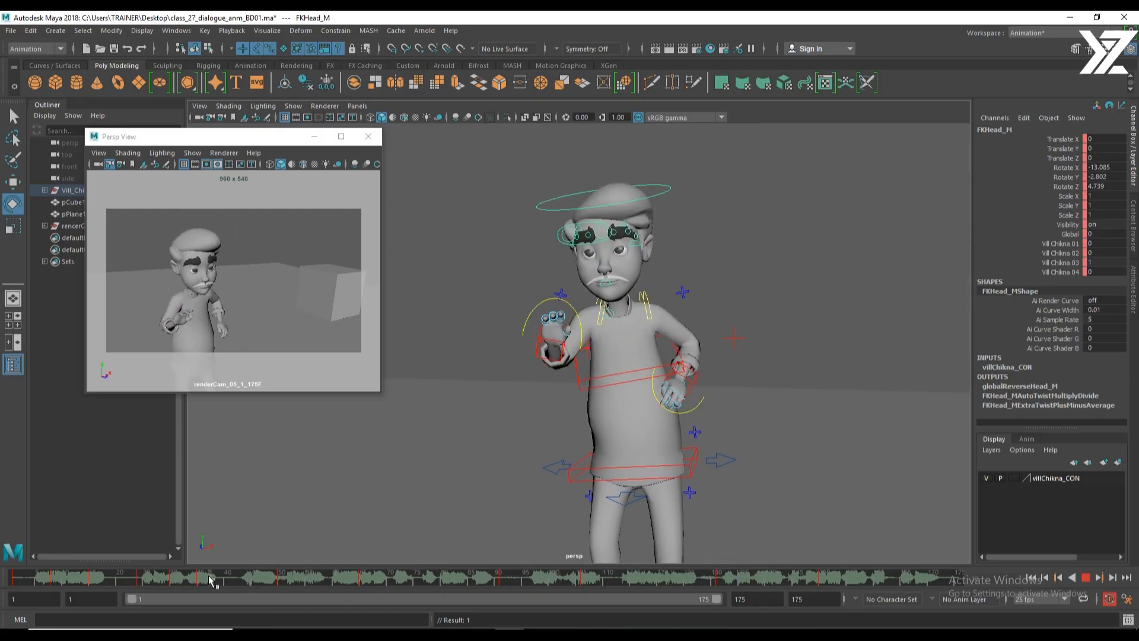
Return to frame 30 and rotate FKHead_M further down to Rotate X -5.67, Rotate Y -3.885 and Rotate Z 16.386.
mouse_move(128, 583)
mouse_down()
mouse_move(206, 577)
mouse_move(151, 578)
mouse_move(189, 577)
mouse_move(174, 579)
mouse_up()
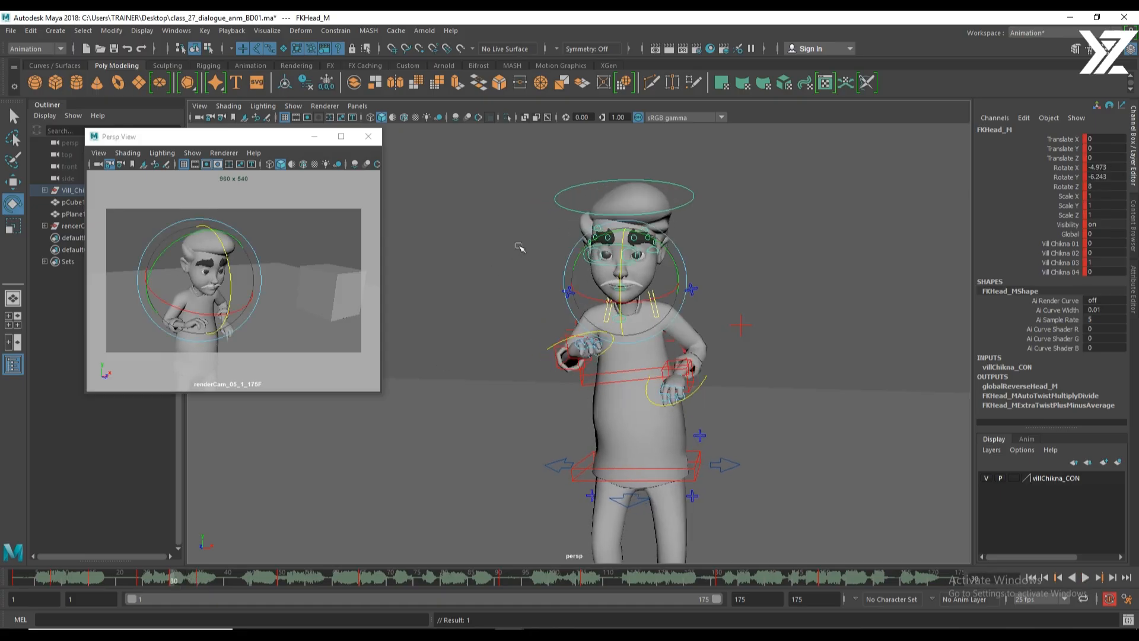
drag(620, 269, 585, 245)
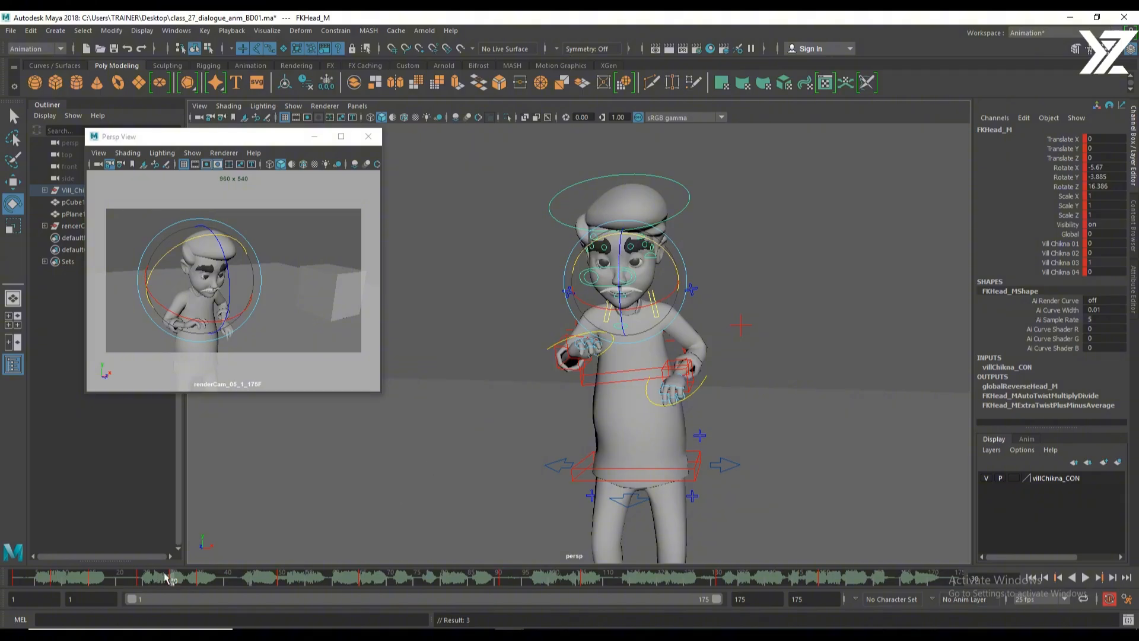
mouse_move(167, 575)
mouse_down()
mouse_move(135, 573)
mouse_move(220, 577)
mouse_move(172, 576)
mouse_up()
Select the right arm control IKArm_R and step between the keys at frames 24, 30 and 35 to examine the hand's path.
key(w)
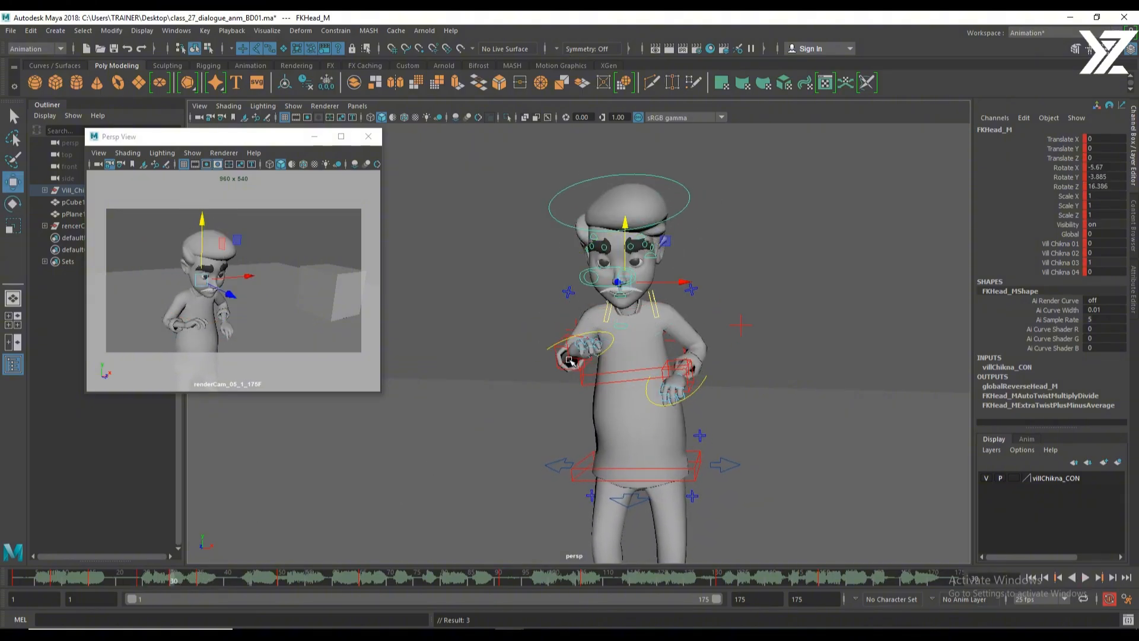
click(568, 355)
alt+drag(595, 405, 600, 385)
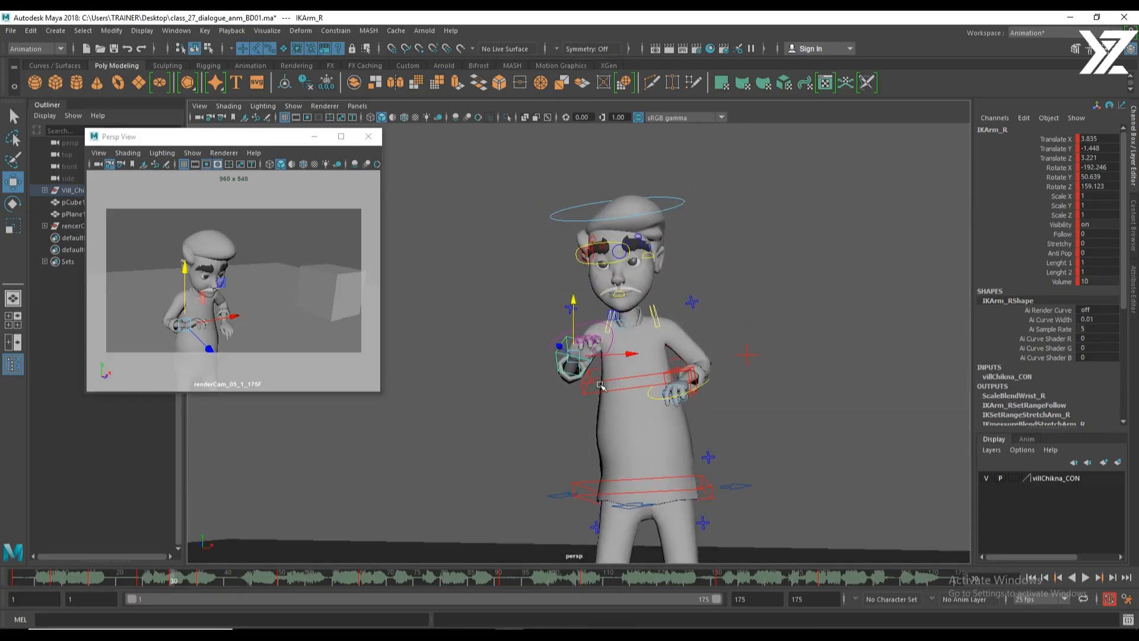
key(comma)
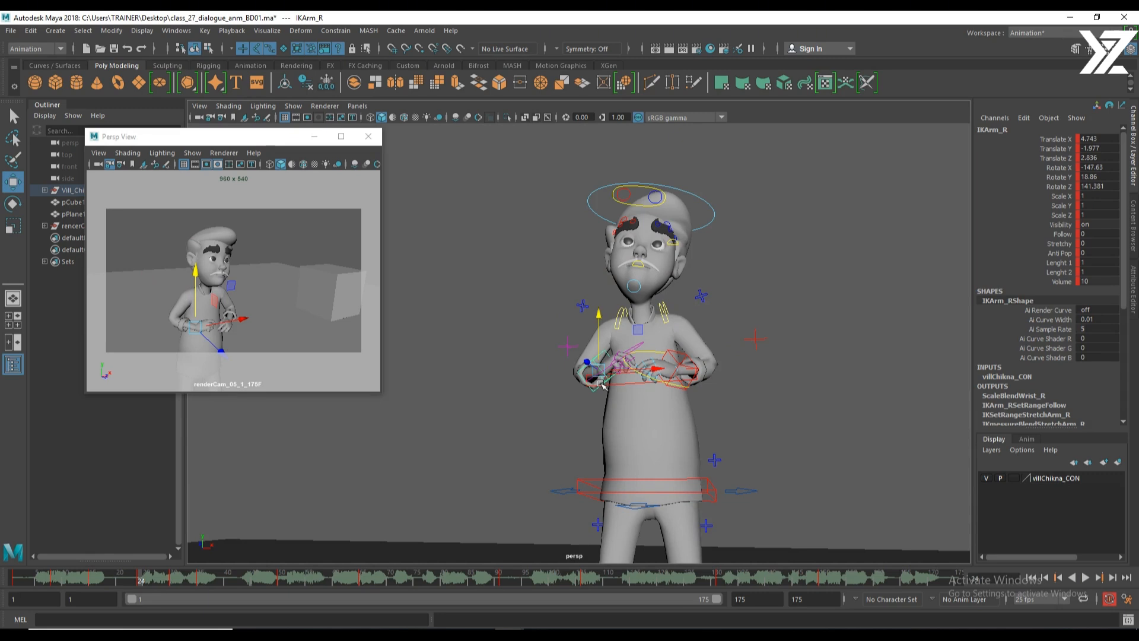
key(period)
key(period)
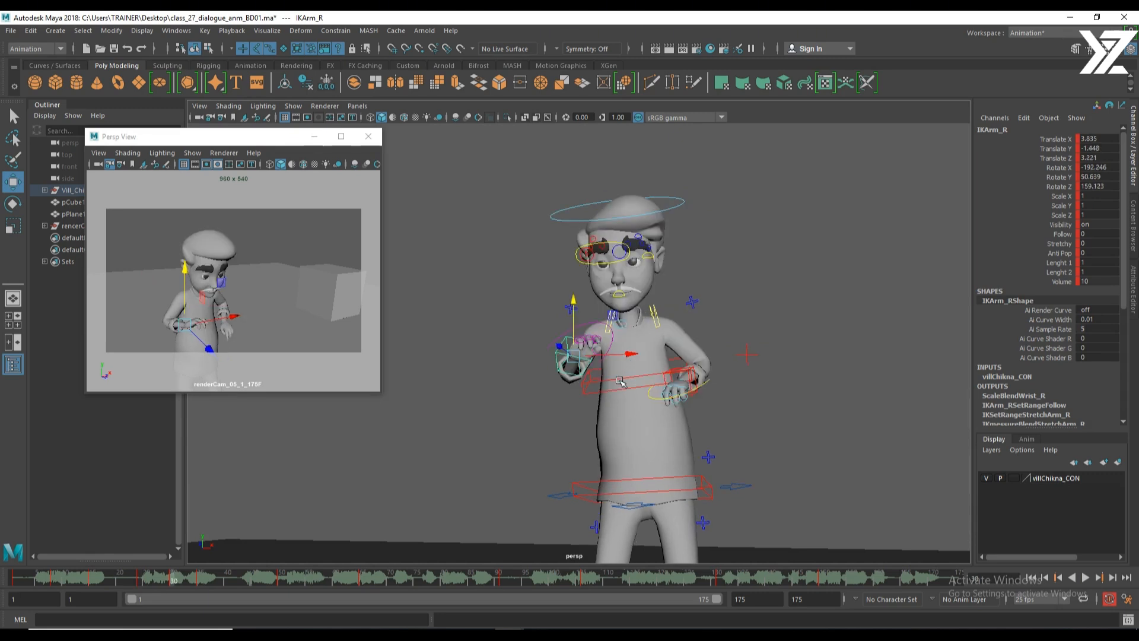
key(comma)
key(comma)
key(period)
key(period)
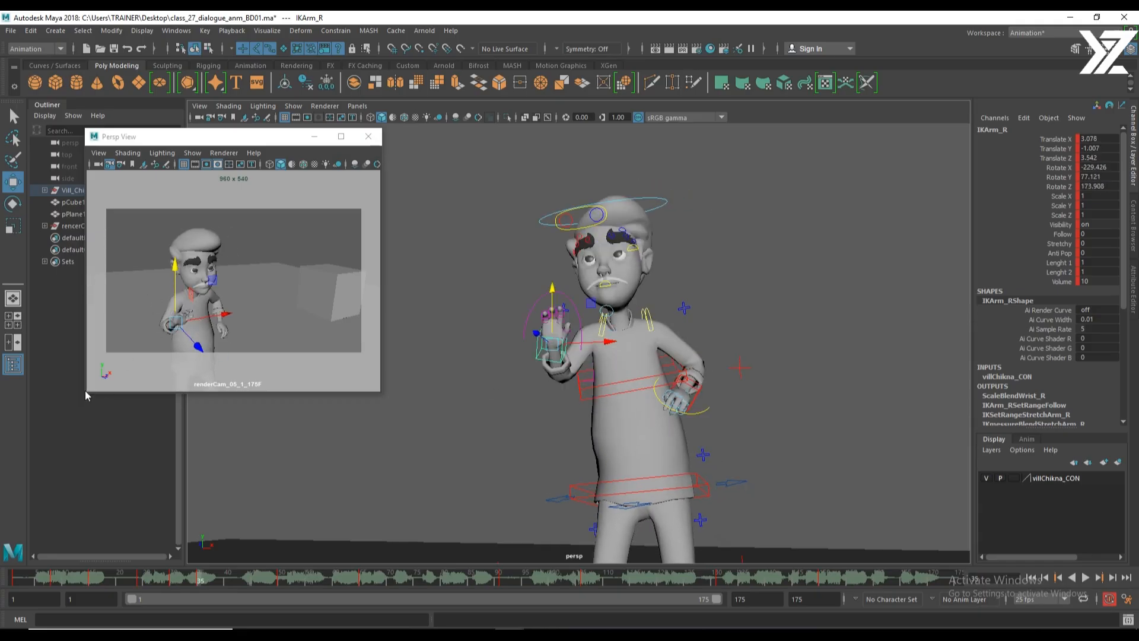
Enlarge the floating render camera view and step between the keys at frames 24, 30 and 35 to examine the right hand's arc.
drag(84, 391, 9, 540)
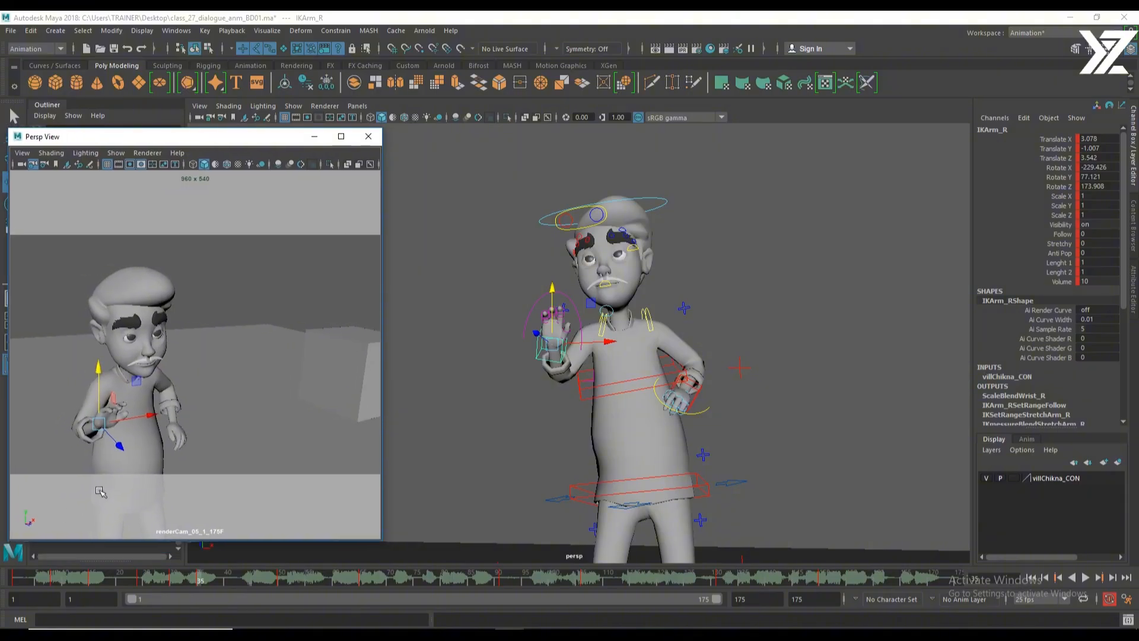
key(comma)
key(comma)
key(period)
key(period)
key(comma)
key(comma)
key(period)
key(period)
key(comma)
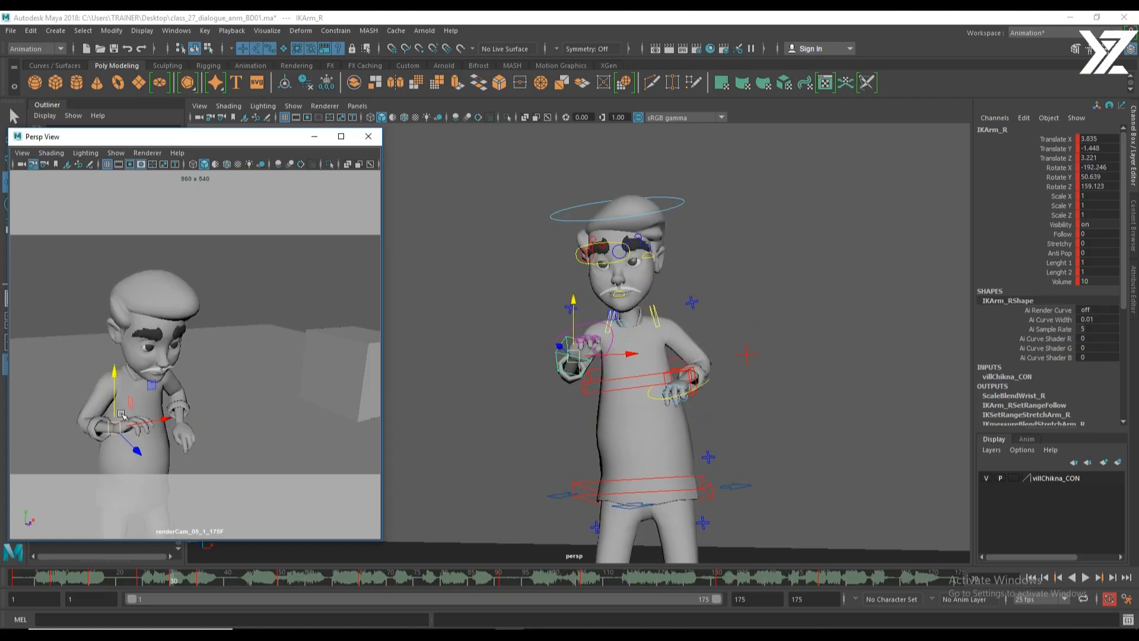
At frame 30, lower the right arm control IKArm_R to Translate Y -1.965 and review the hand's path through the neighbouring keys.
drag(113, 387, 113, 388)
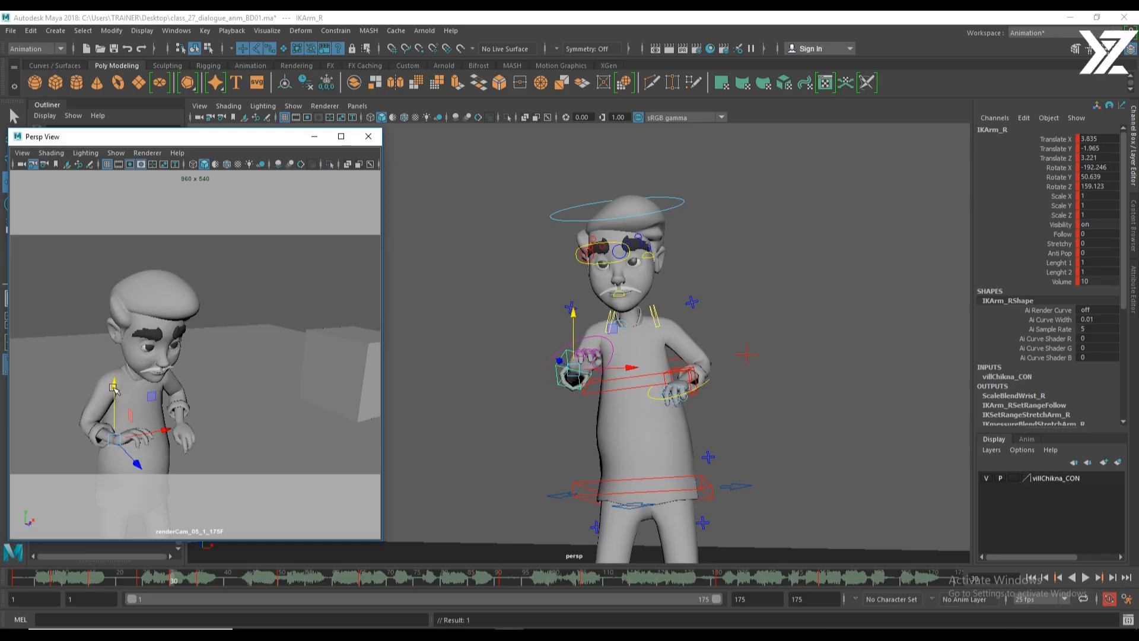
key(comma)
key(period)
key(period)
key(comma)
key(comma)
key(period)
key(comma)
key(period)
key(period)
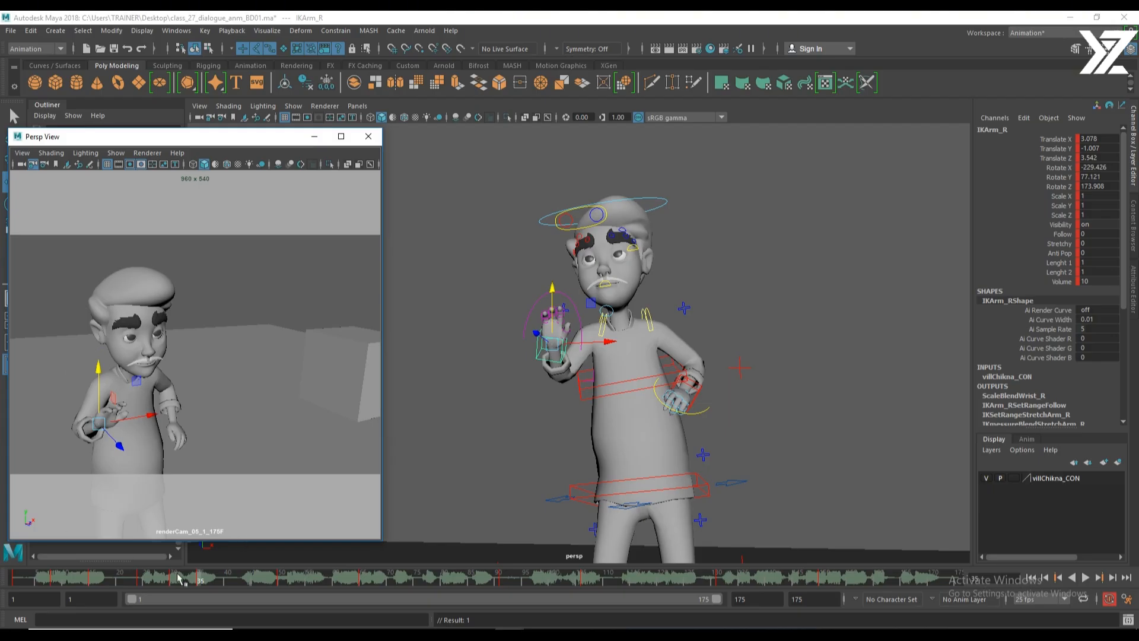
click(147, 579)
mouse_move(152, 581)
mouse_down()
mouse_move(202, 581)
mouse_move(114, 580)
mouse_move(204, 581)
mouse_move(126, 585)
mouse_move(174, 582)
mouse_up()
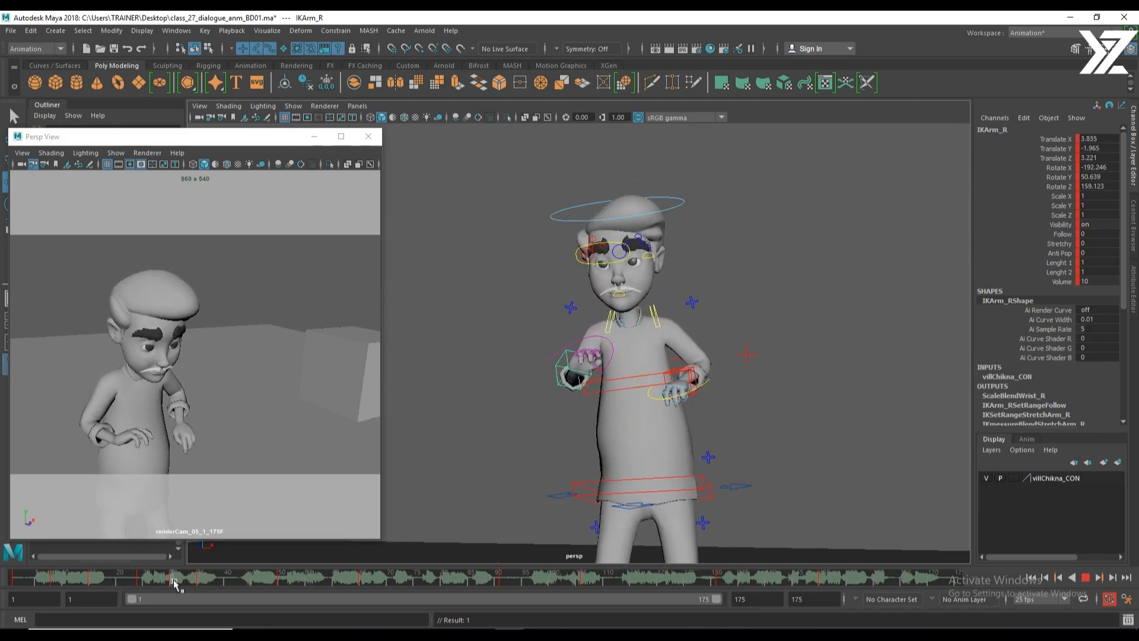
At frame 30, lower IKArm_R to Translate Y -2.251, rotate it to -161.652, 45.621, 183.333, key the rotation and scrub the transition.
drag(573, 375, 571, 418)
key(e)
key(shift+e)
mouse_move(178, 580)
mouse_down()
mouse_move(146, 581)
mouse_move(203, 586)
mouse_move(140, 588)
mouse_move(174, 589)
mouse_up()
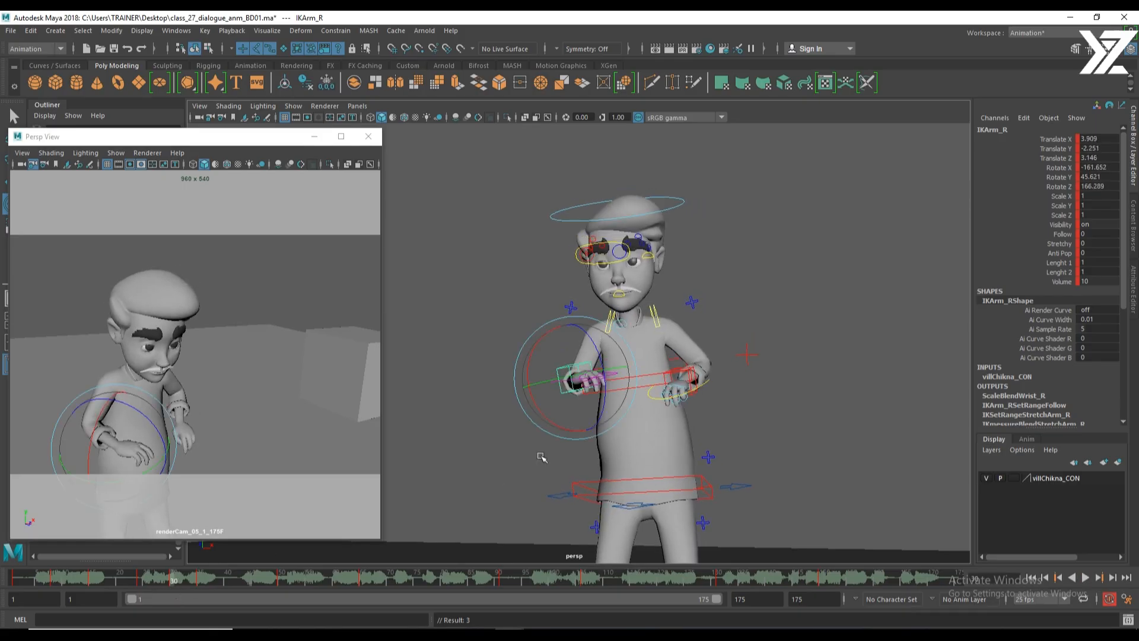
drag(610, 402, 603, 412)
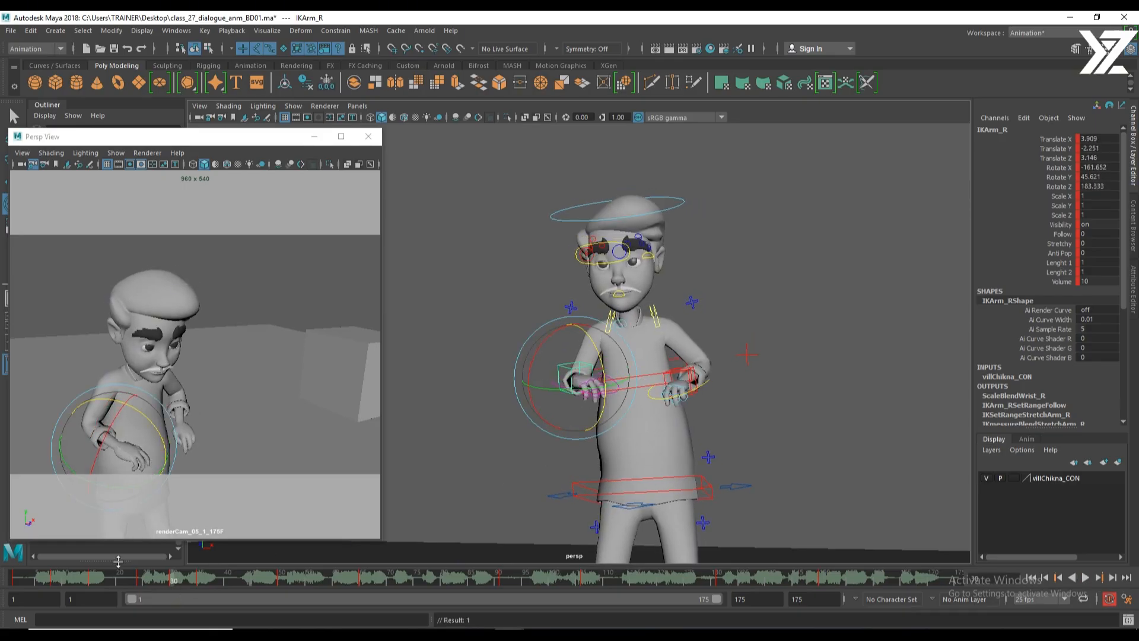
mouse_move(161, 580)
mouse_down()
mouse_move(141, 582)
mouse_move(205, 580)
mouse_move(130, 582)
mouse_move(213, 581)
mouse_move(159, 584)
mouse_move(174, 586)
mouse_up()
Select the left arm control IKArm_L, adjust its wrist rotation at frame 30 and scrub the transition to frame 35.
click(690, 379)
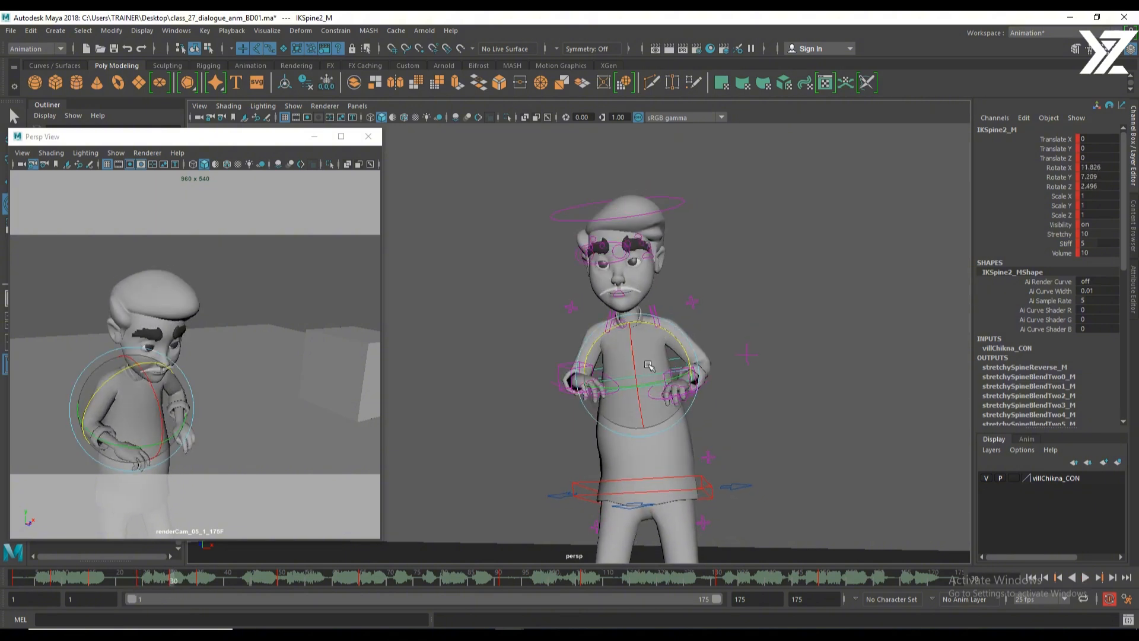
click(729, 385)
click(695, 375)
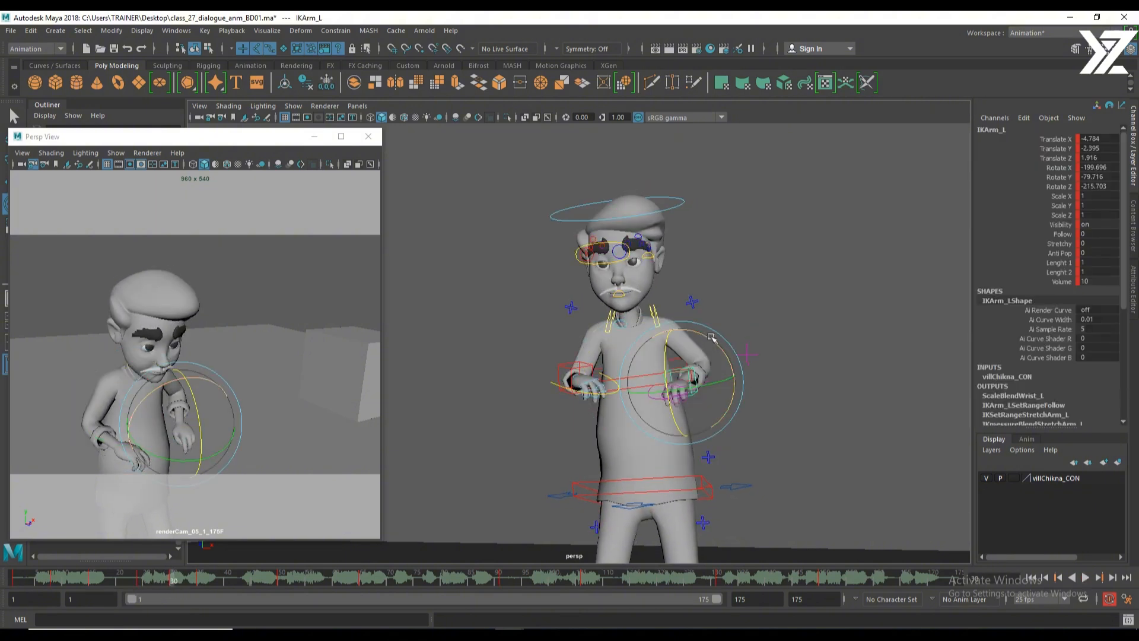
drag(717, 396, 678, 390)
drag(143, 582, 202, 586)
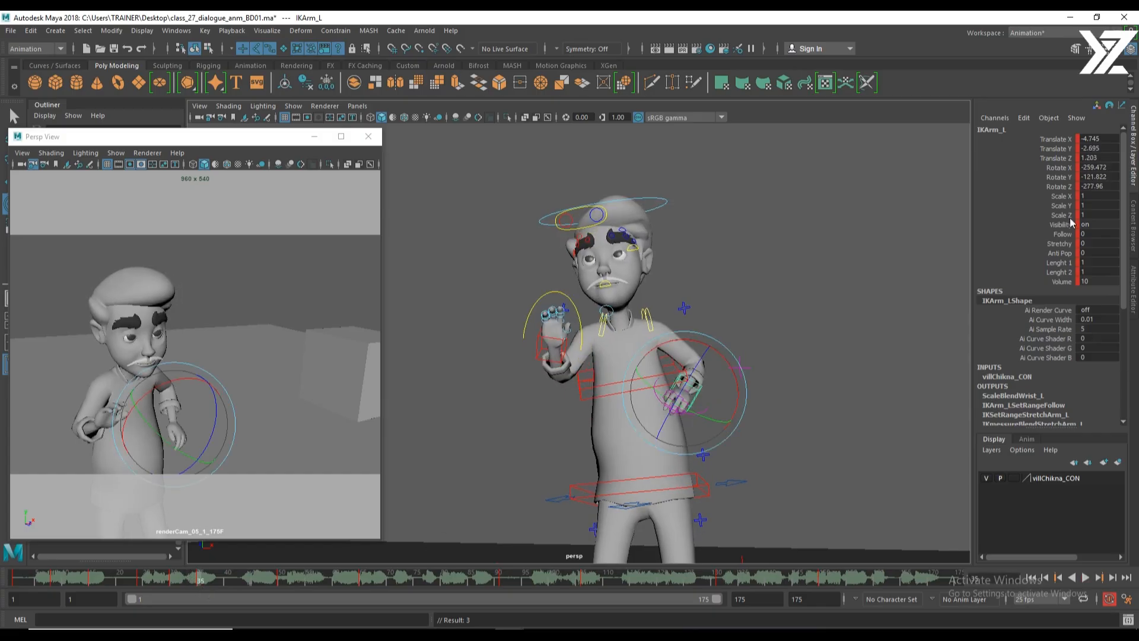
Copy IKArm_L's rotation from frame 24 to frames 30 and 35, hold the frame 35 arm pose at frame 50, and replay.
click(143, 581)
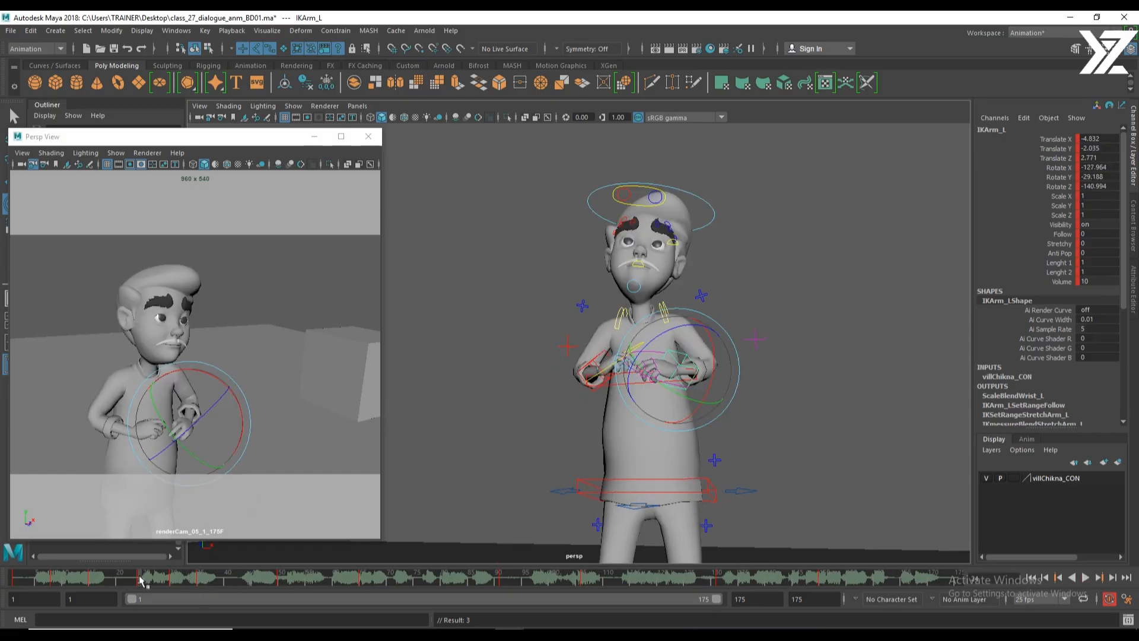
mouse_move(140, 577)
mouse_down()
mouse_move(152, 579)
mouse_move(140, 580)
mouse_up()
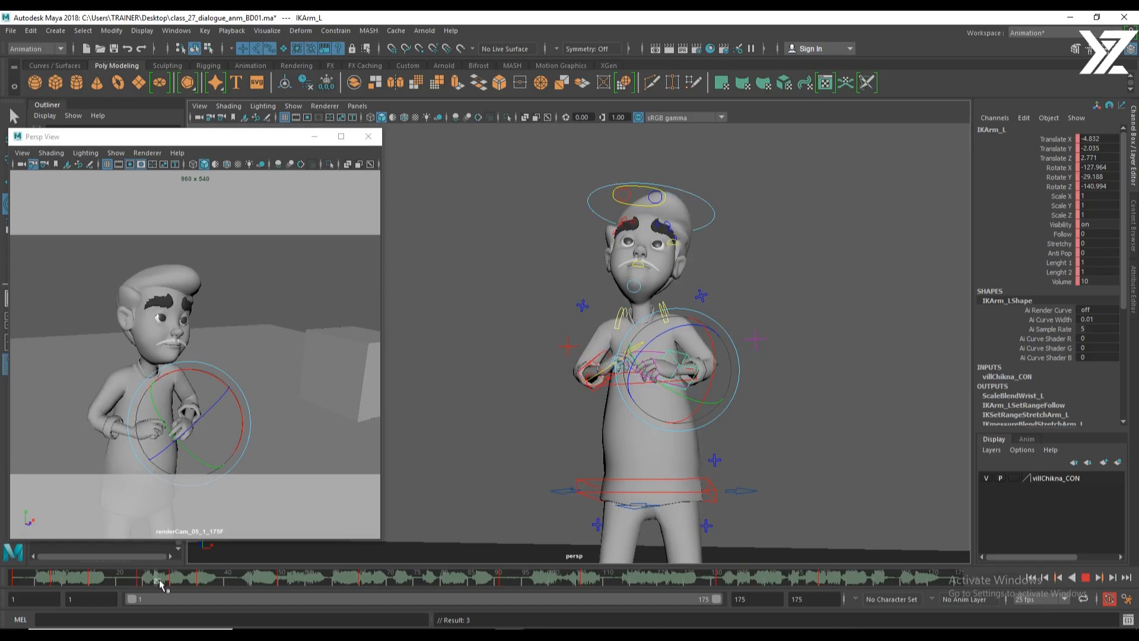
click(173, 578)
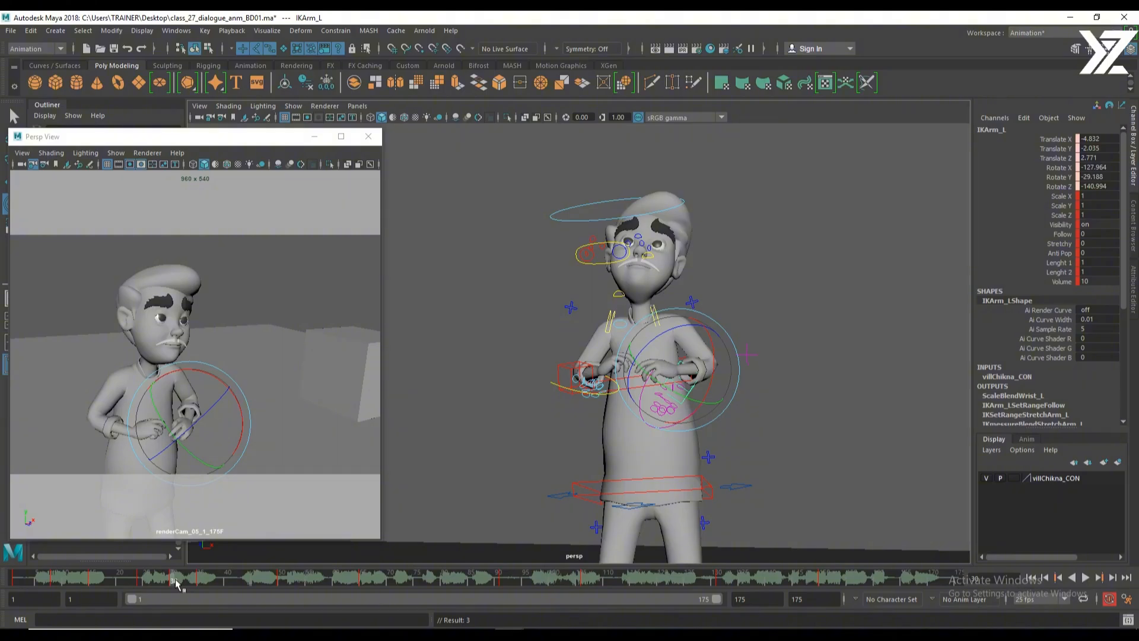
click(200, 580)
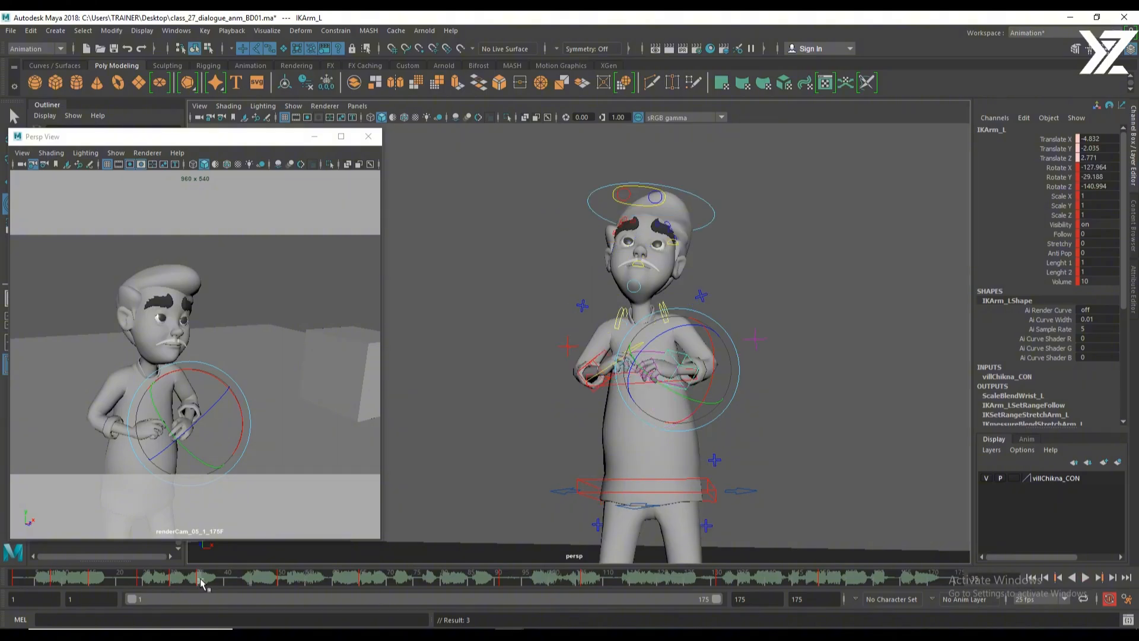
key(alt+v)
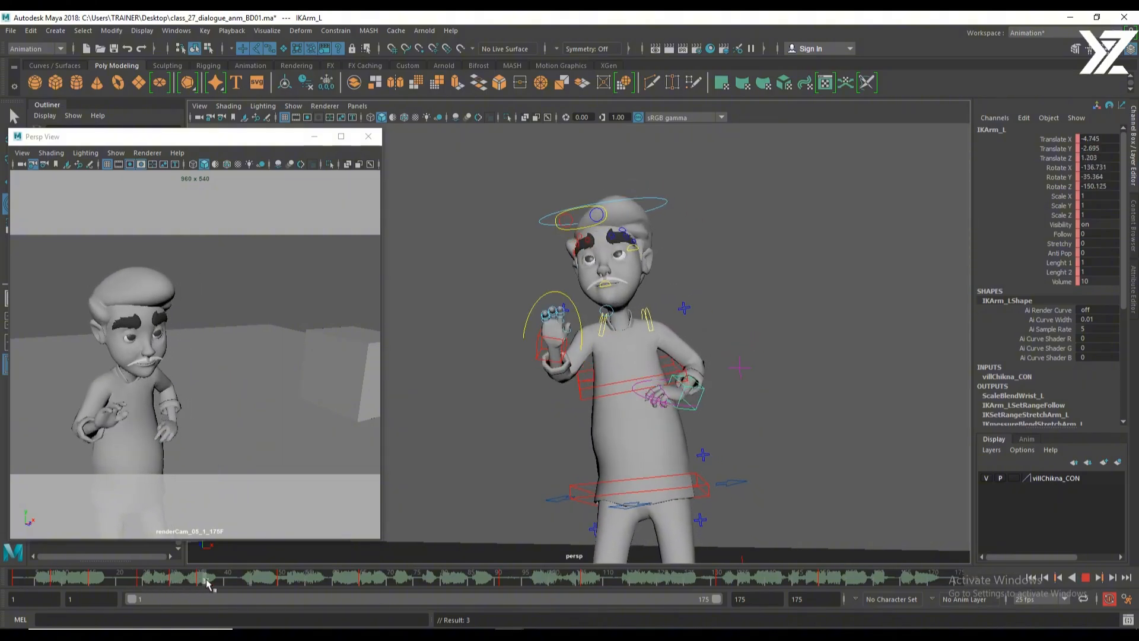
drag(206, 579, 199, 580)
click(261, 578)
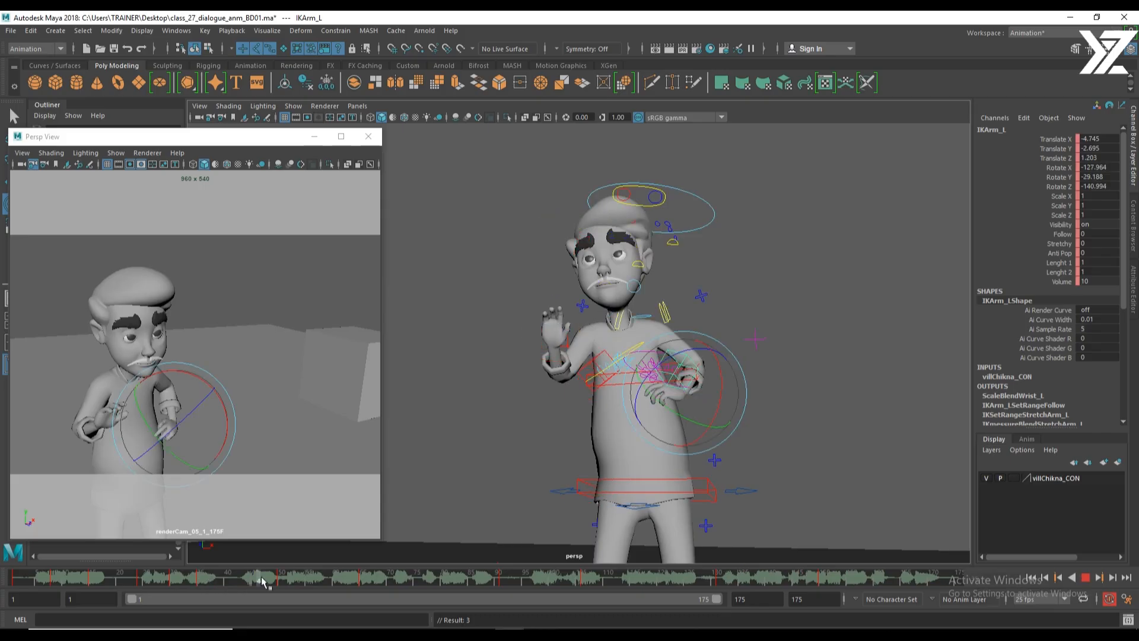
click(281, 579)
click(148, 579)
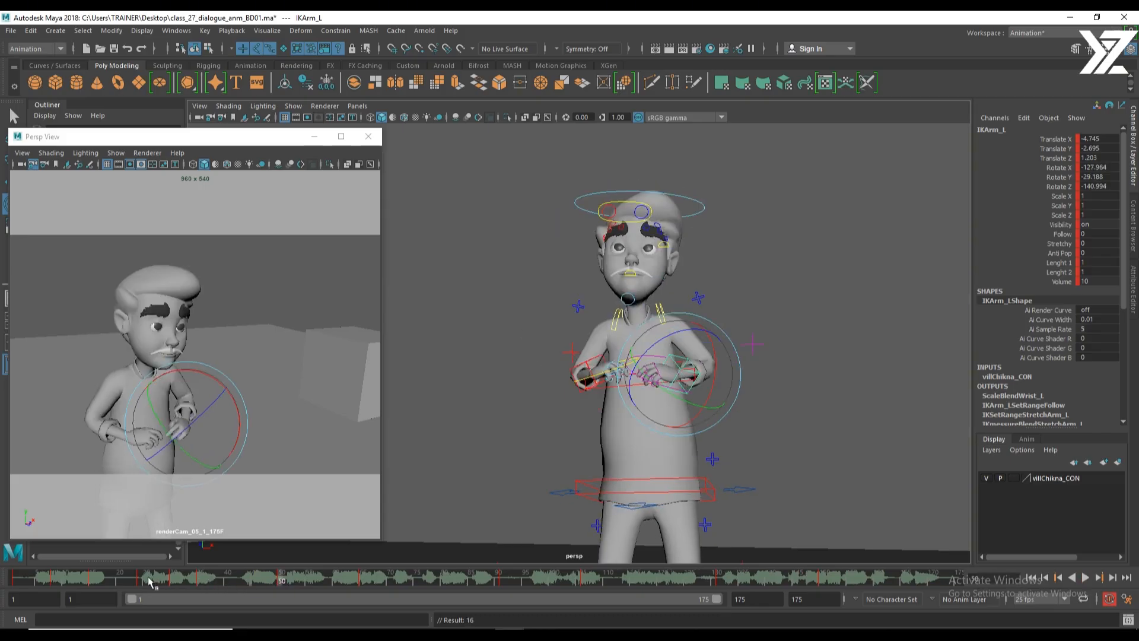
key(alt+v)
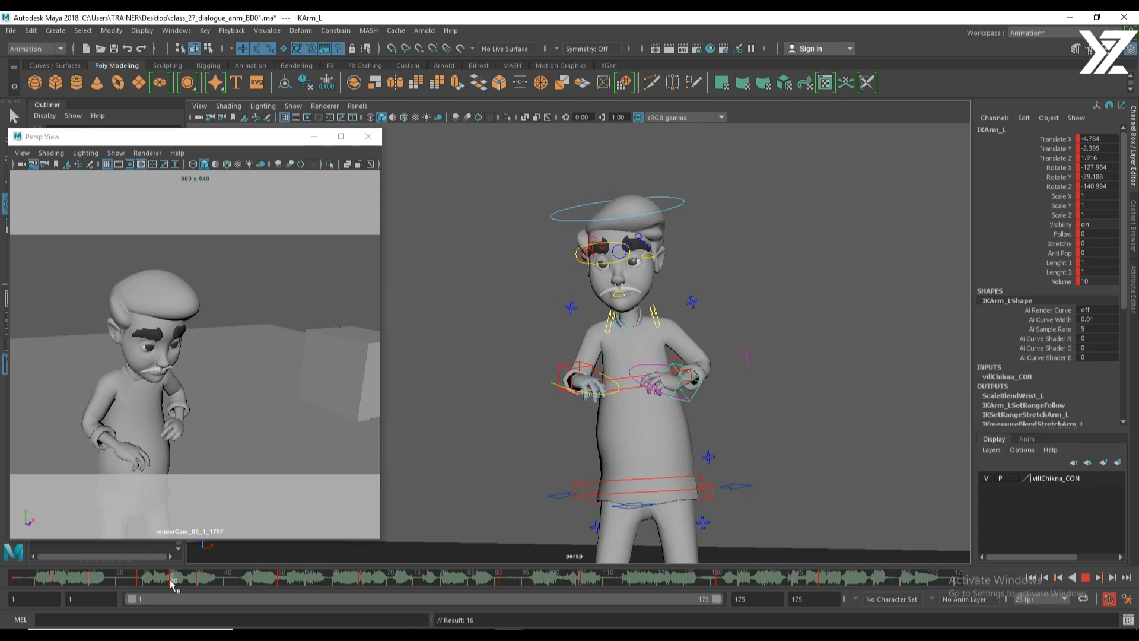
At frame 30, rotate IKArm_L to Rotate X -100.772, Y -39.826 and Z -124.753, and replay the transition.
click(173, 580)
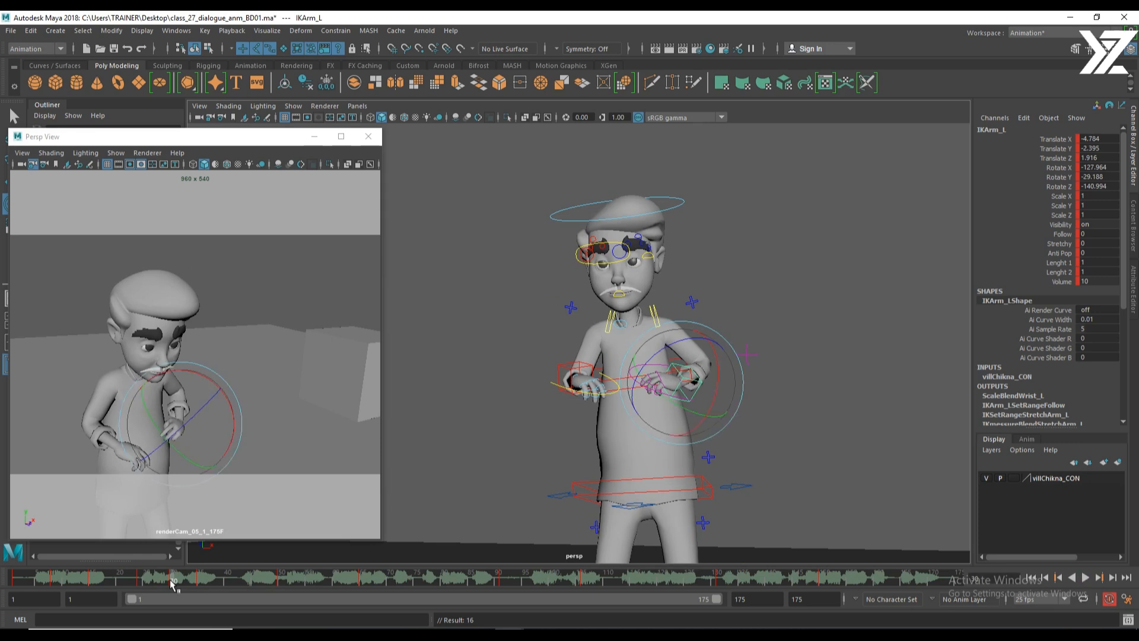
click(217, 461)
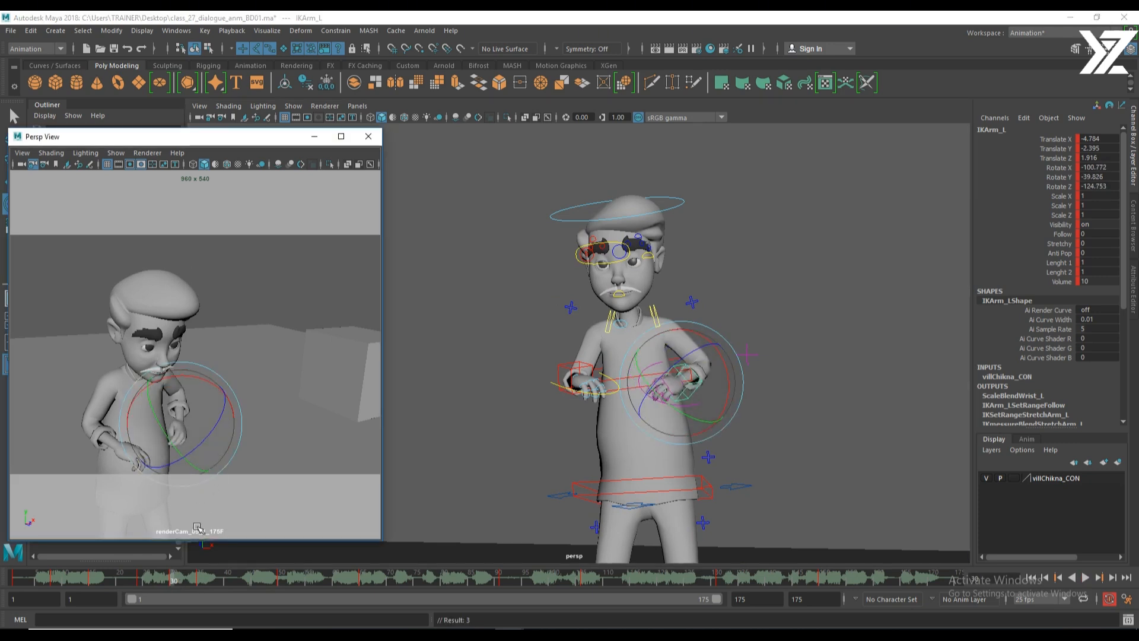
click(174, 580)
key(alt+v)
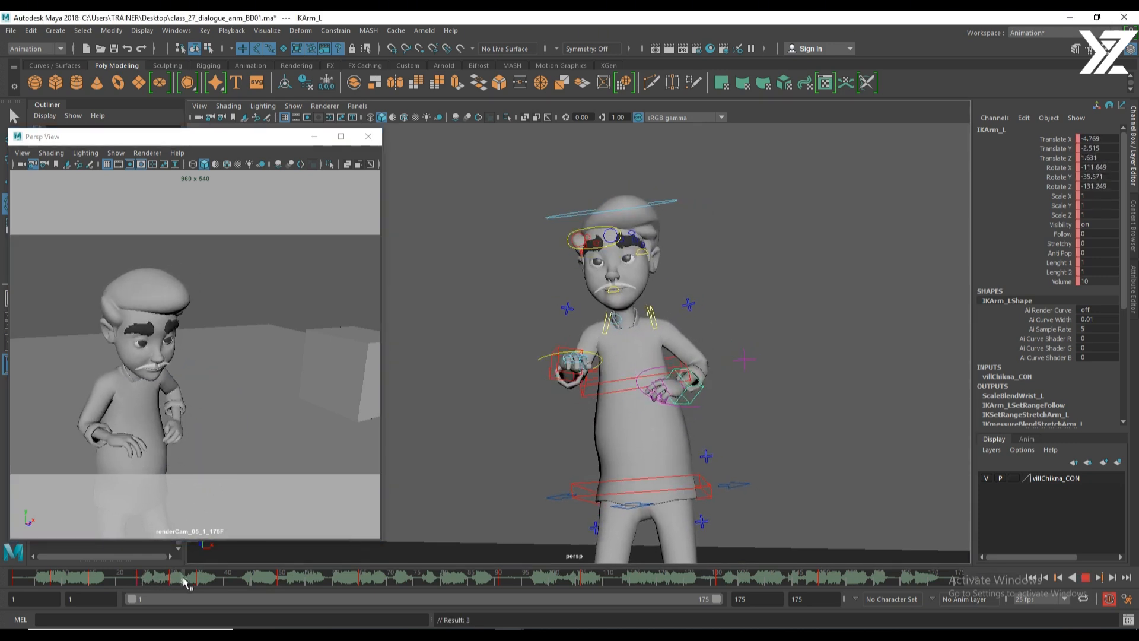
At frame 35, rotate IKArm_L to -145.724, -66.306, -165.266, copy that arm pose to frame 50, and scrub back to frame 30.
click(199, 580)
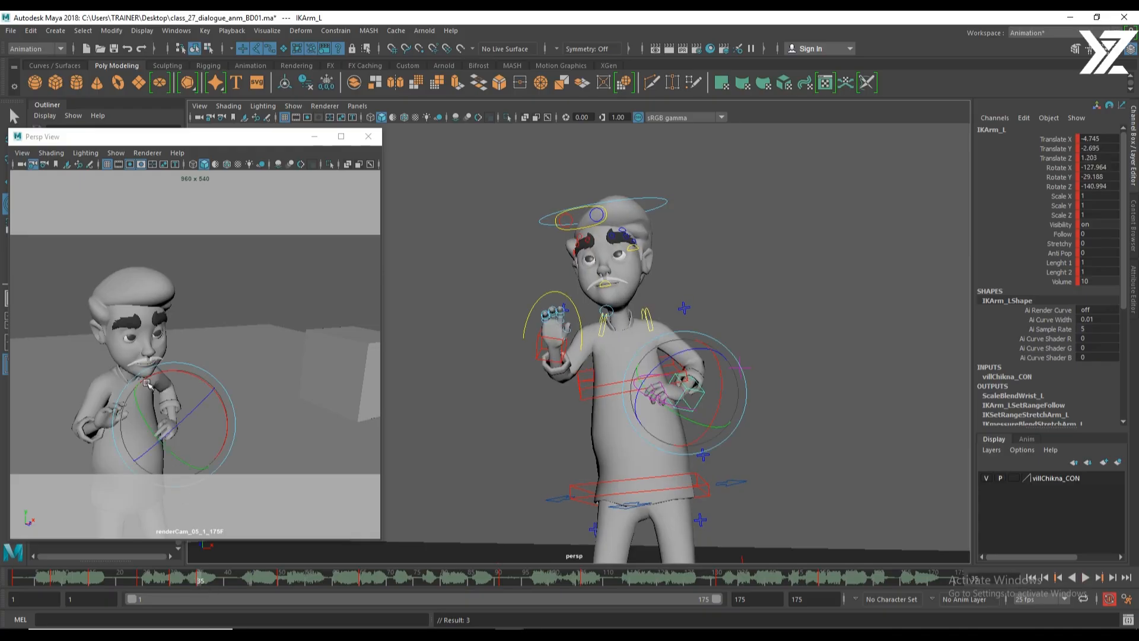
drag(147, 383, 146, 430)
click(174, 580)
key(alt+v)
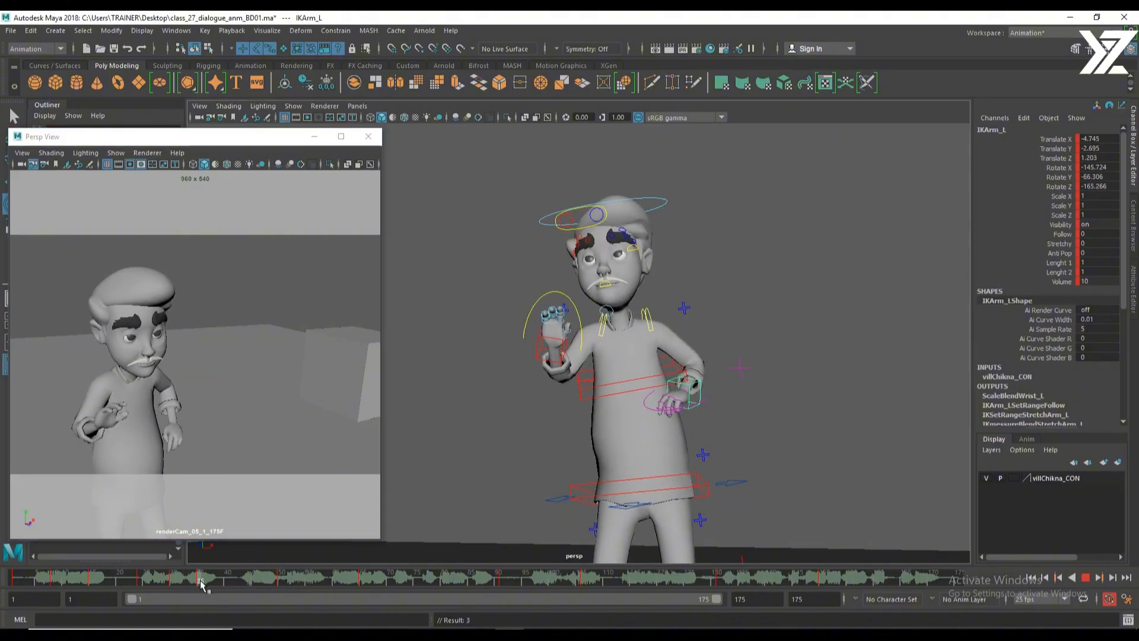
key(alt+v)
key(alt+v)
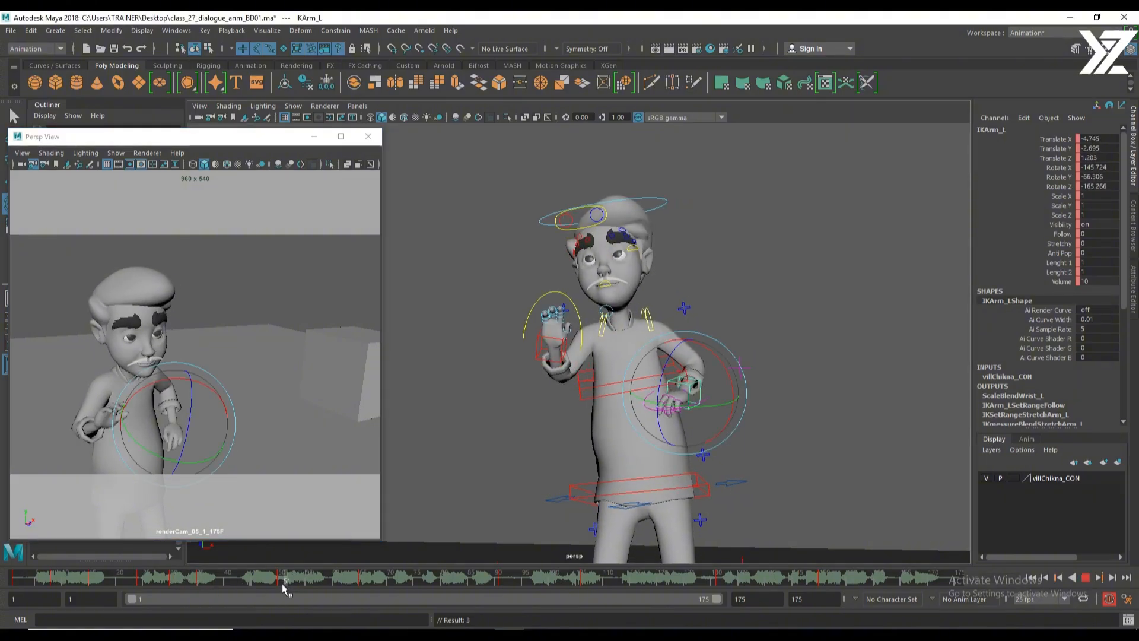
mouse_move(280, 583)
mouse_down()
mouse_move(140, 577)
mouse_move(218, 585)
mouse_move(124, 587)
mouse_move(211, 587)
mouse_move(171, 587)
mouse_up()
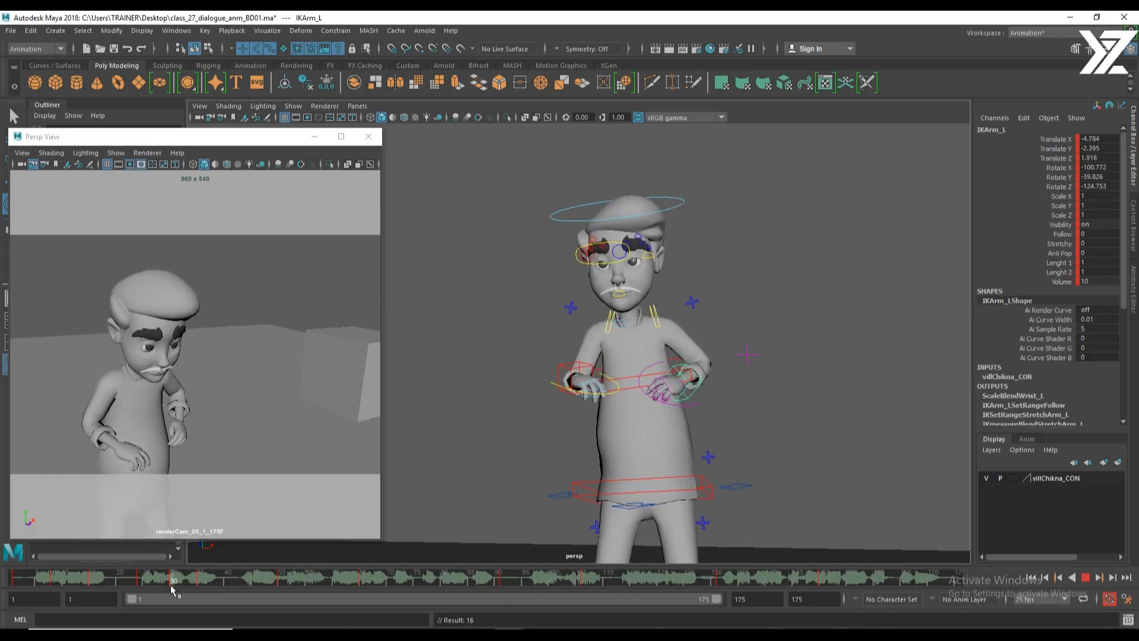
Select the spine control IKSpine2_M and scrub from frame 30 to frame 57 in a side view to examine the torso's lean.
key(e)
alt+drag(598, 390, 558, 351)
click(486, 359)
drag(166, 585, 218, 583)
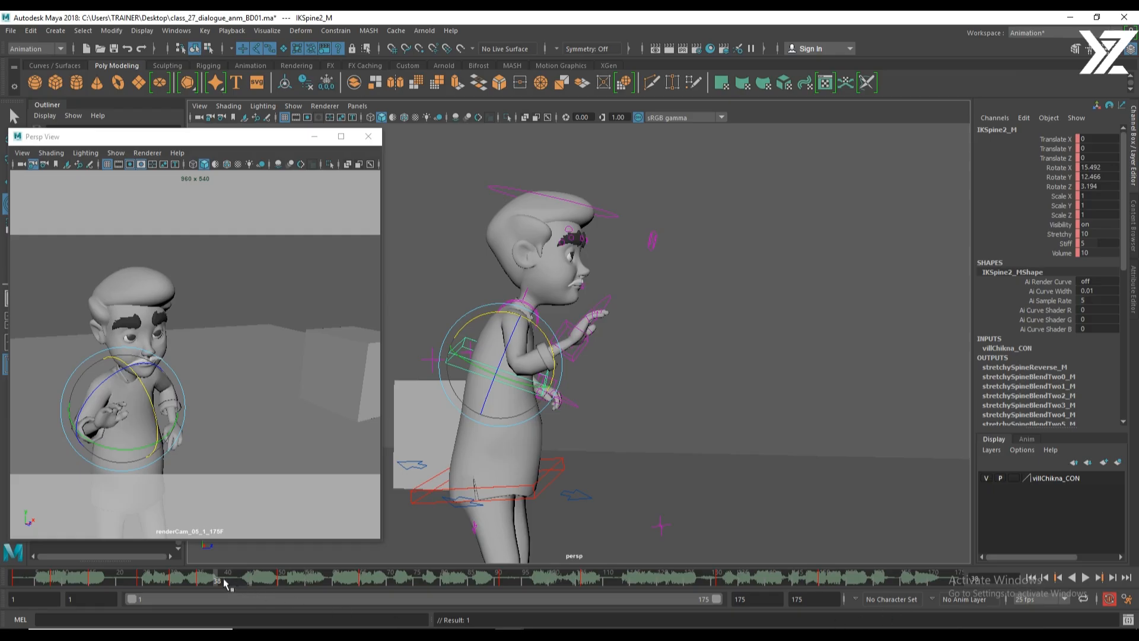
drag(224, 578, 318, 581)
key(e)
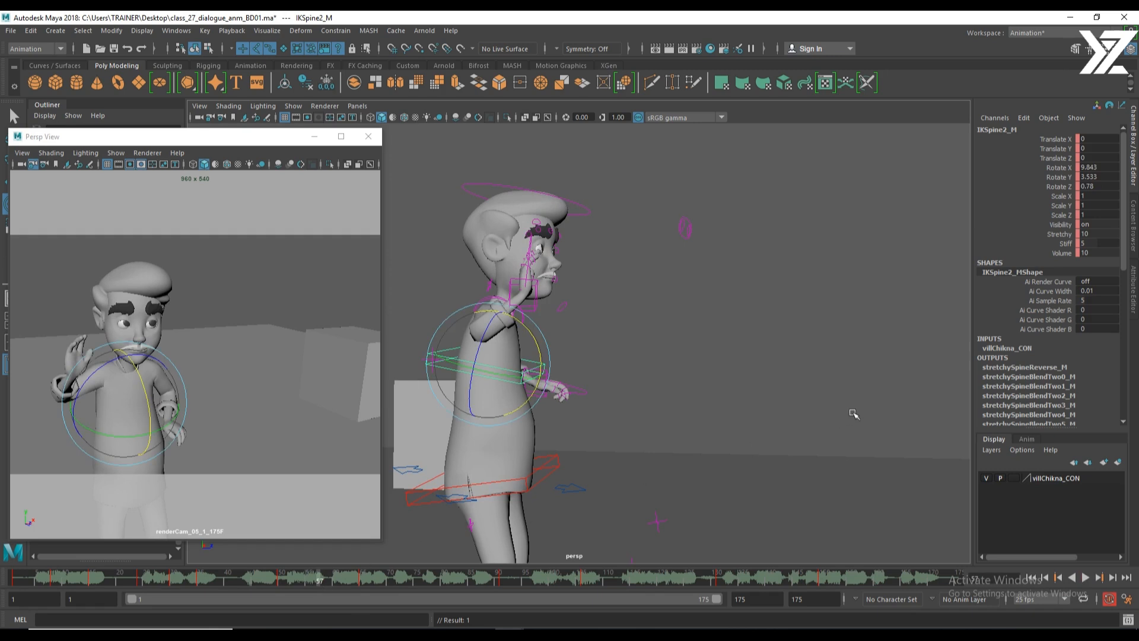
Select all of the character's controls and key a full-body breakdown pose at frame 57.
alt+right_drag(853, 413, 595, 414)
alt+drag(595, 415, 475, 418)
drag(482, 197, 854, 551)
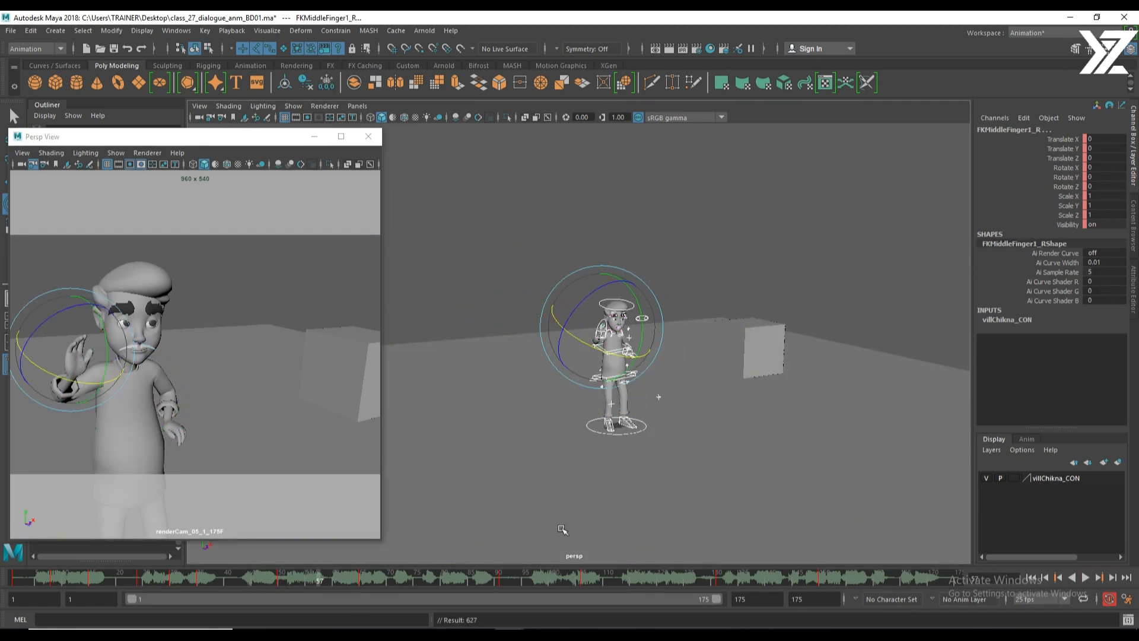
key(s)
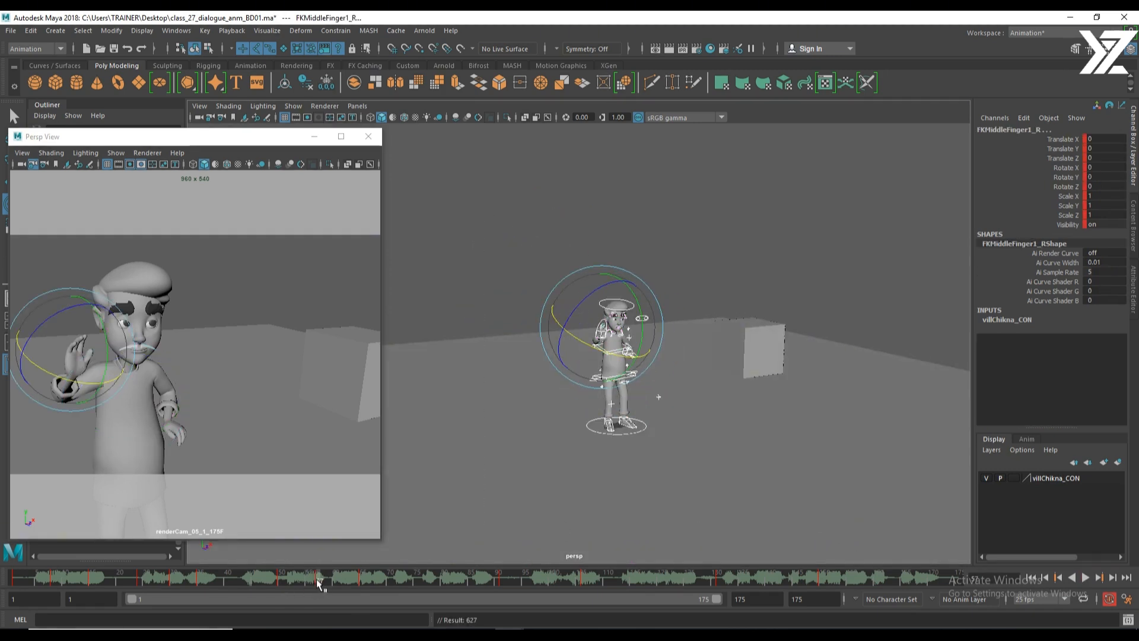
key(ctrl+z)
key(alt+v)
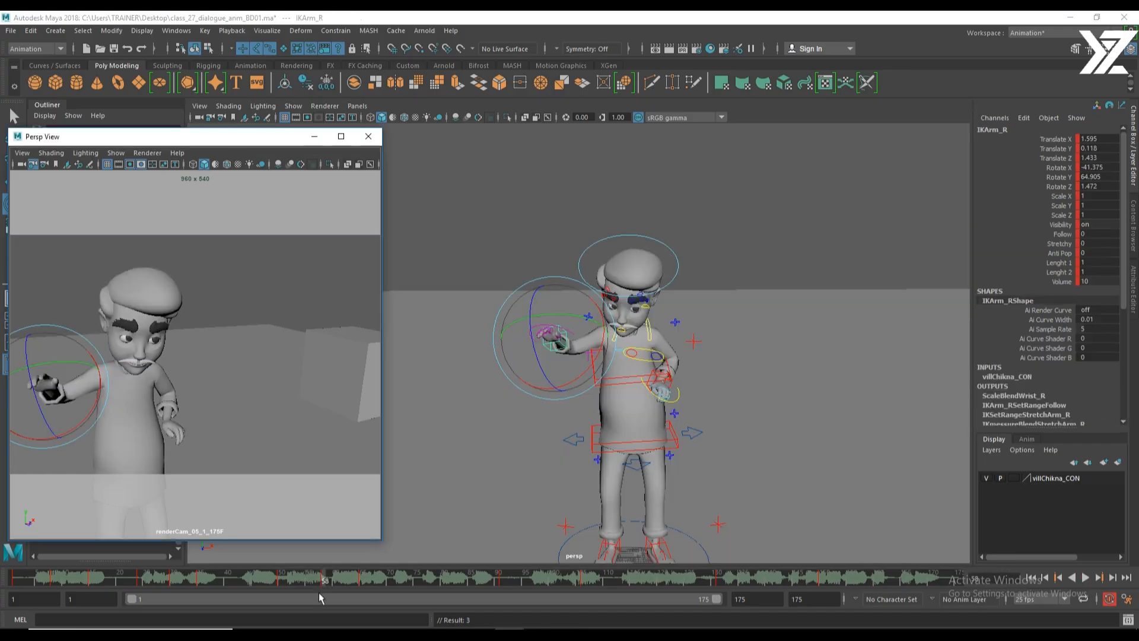
At frame 58, rotate the right arm control IKArm_R to Rotate X -88.98, Y 64.357 and Z 62.588, and replay the transition.
drag(264, 582, 322, 599)
click(83, 410)
drag(85, 411, 44, 411)
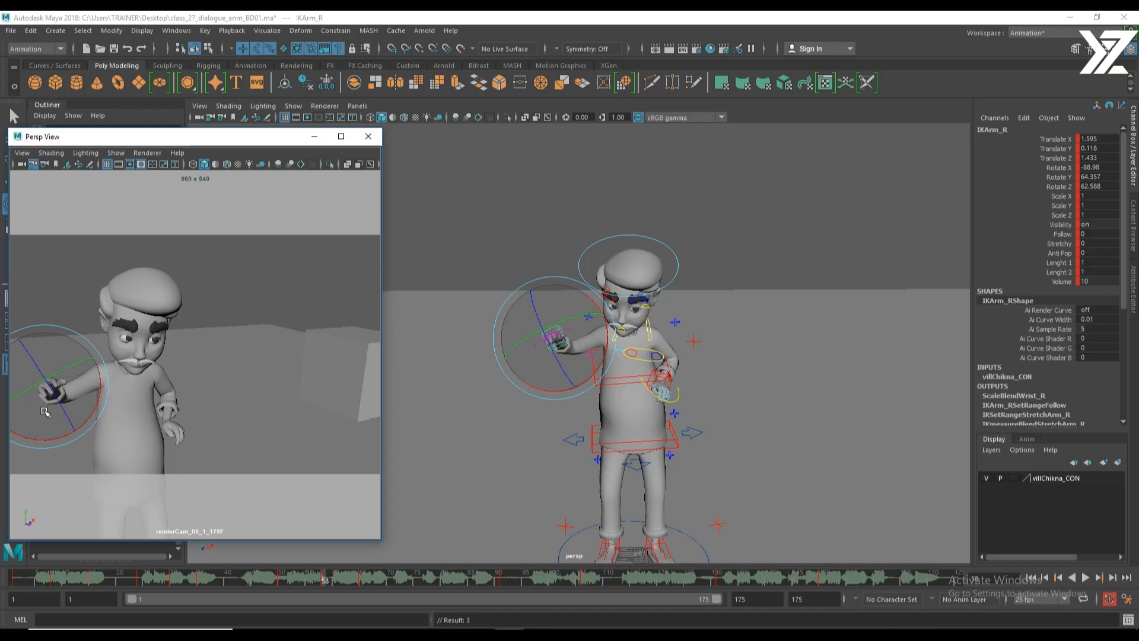
click(252, 576)
key(alt+v)
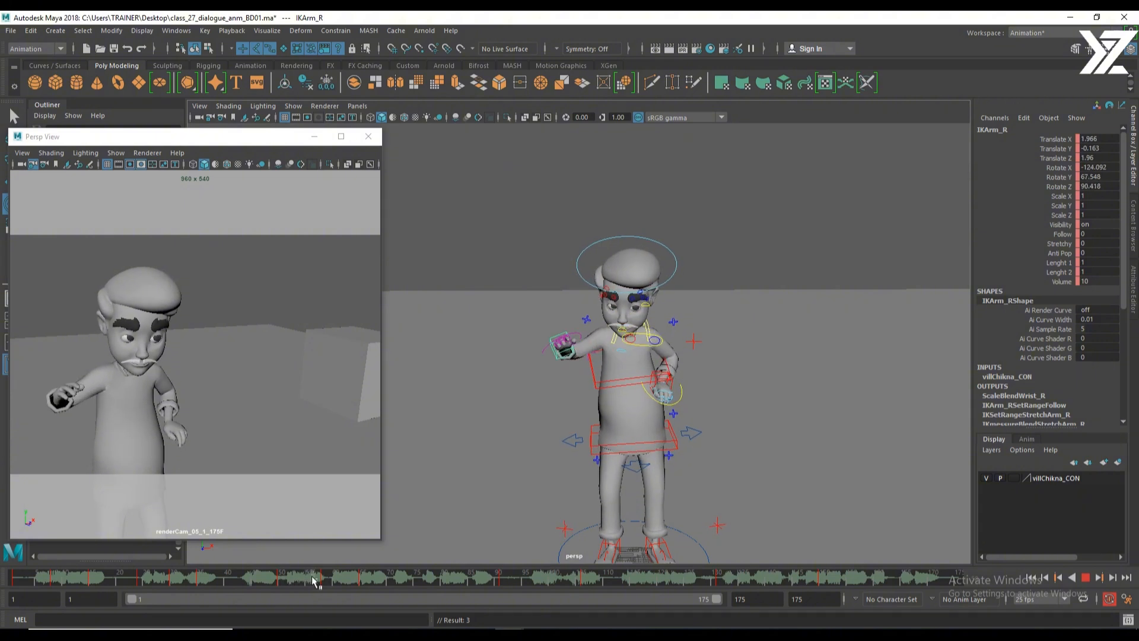
click(325, 578)
At frame 58, bend the spine control IKSpine2_M to Rotate X 23.285, Y -13.603 and Z 11.401, and scrub the transition.
click(626, 394)
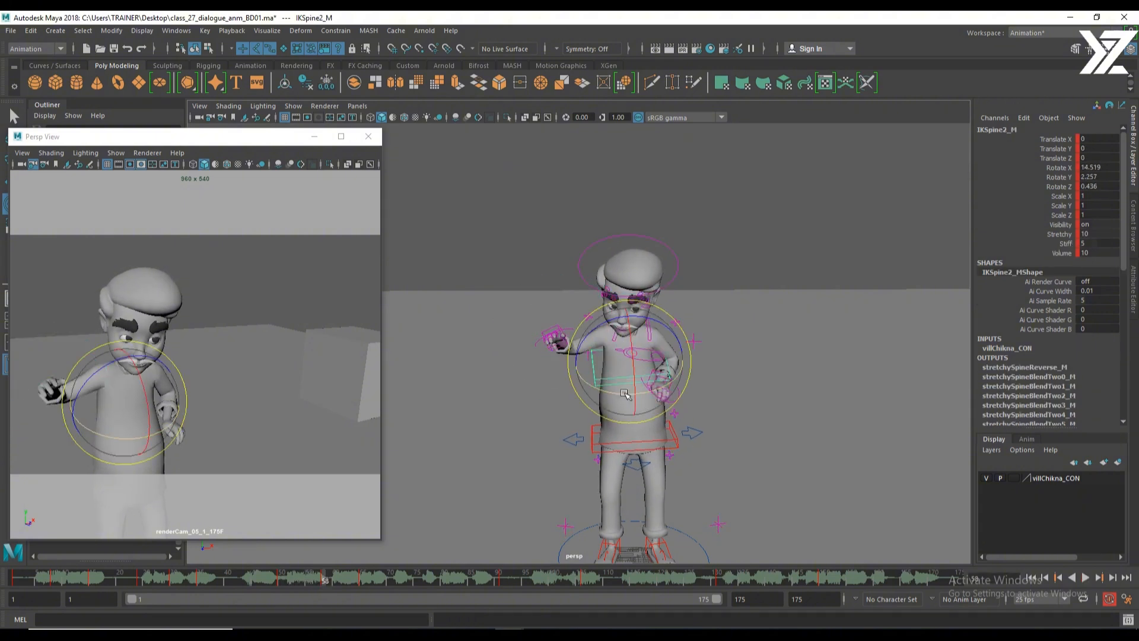
drag(626, 394, 651, 382)
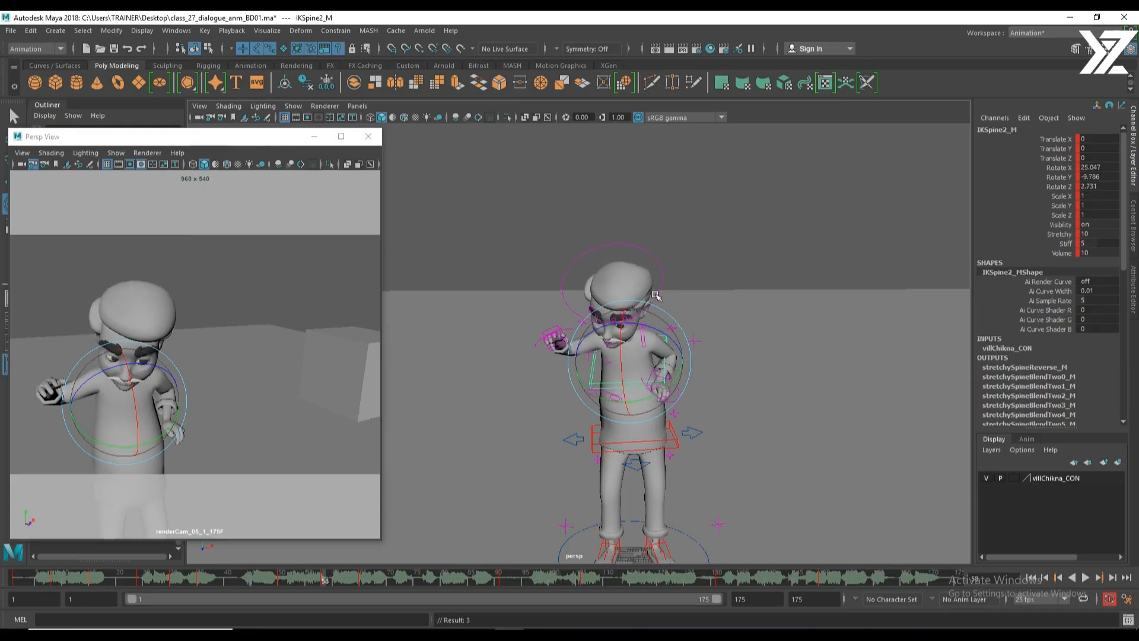
click(635, 317)
drag(627, 320, 611, 328)
mouse_move(282, 579)
mouse_down()
mouse_move(369, 584)
mouse_move(276, 585)
mouse_move(325, 586)
mouse_up()
click(666, 340)
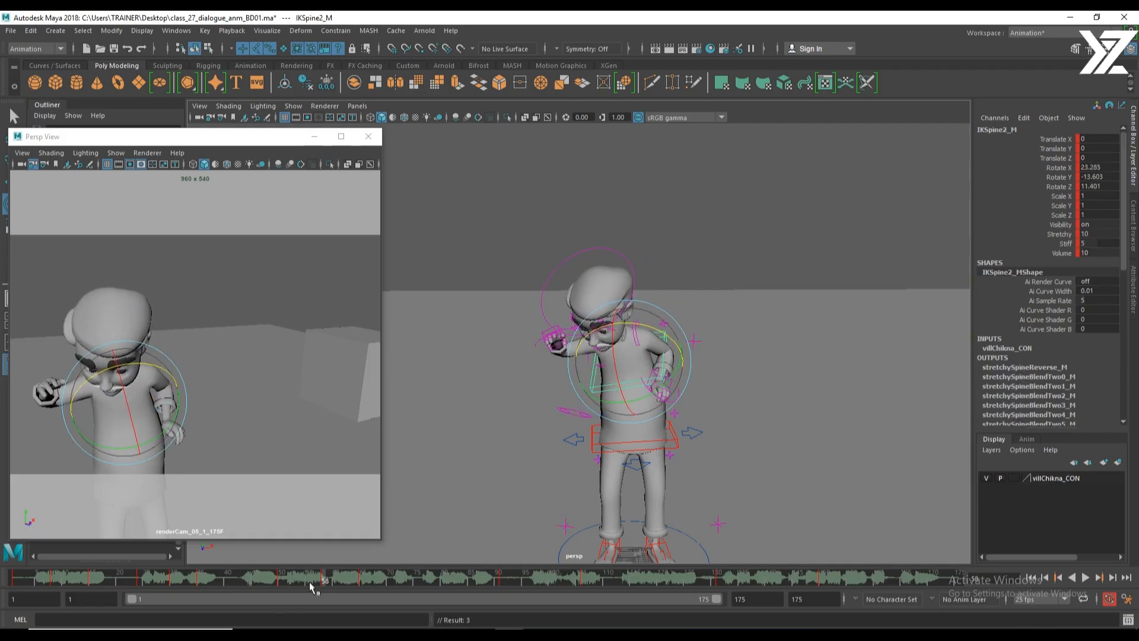
At frame 58, rotate the left arm control IKArm_L to Rotate X -300.026, Y -122.575 and Z -341.503, and replay the transition.
mouse_move(309, 582)
mouse_down()
mouse_move(298, 581)
mouse_move(368, 584)
mouse_move(277, 589)
mouse_move(389, 588)
mouse_move(245, 586)
mouse_move(368, 587)
mouse_move(325, 589)
mouse_up()
click(684, 385)
click(675, 384)
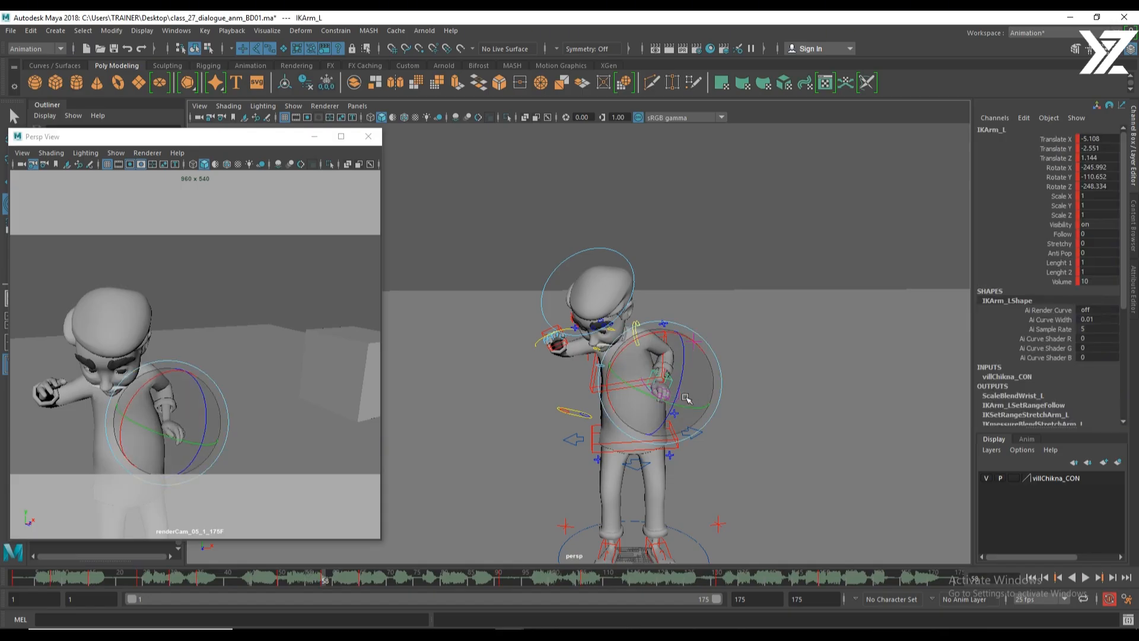
key(alt+v)
drag(344, 584, 380, 582)
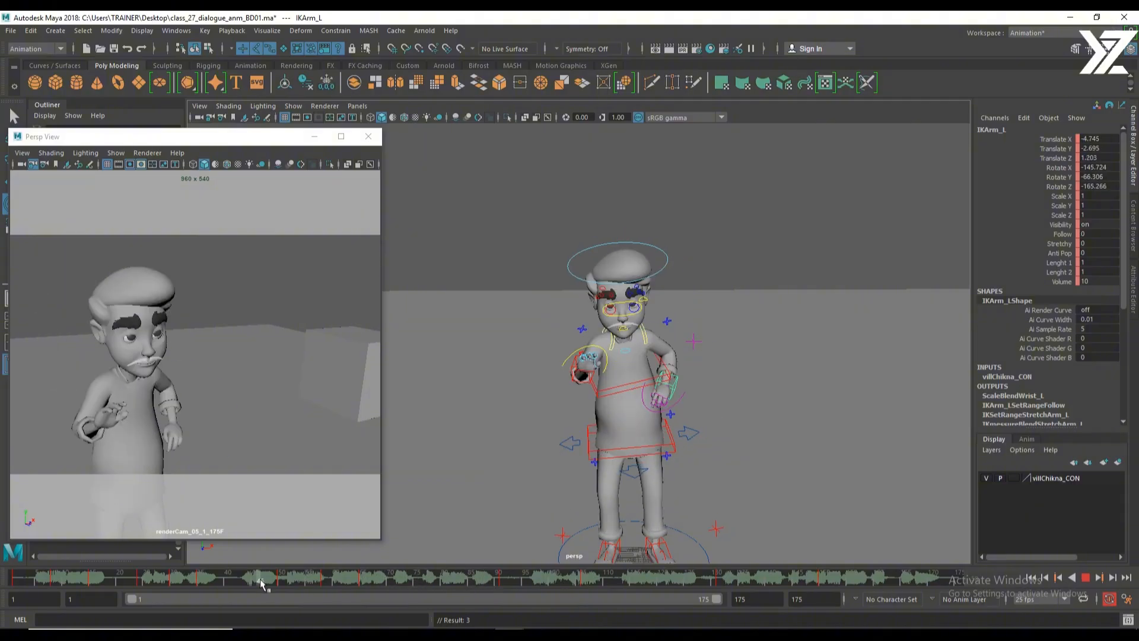
click(1085, 577)
click(1086, 577)
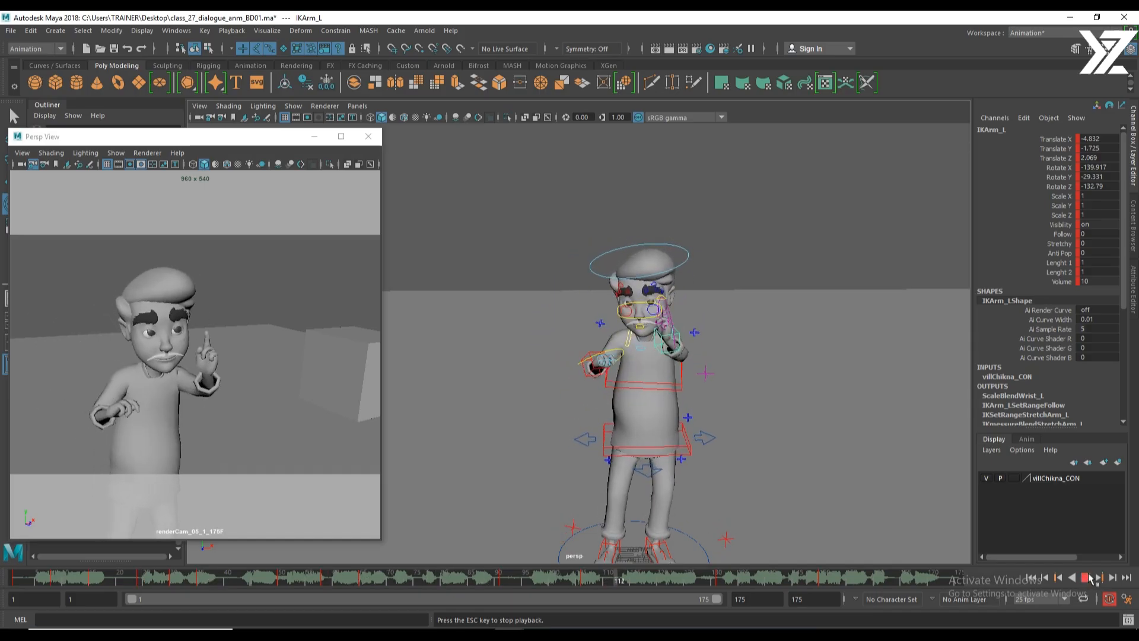
click(1085, 577)
click(308, 578)
key(alt+v)
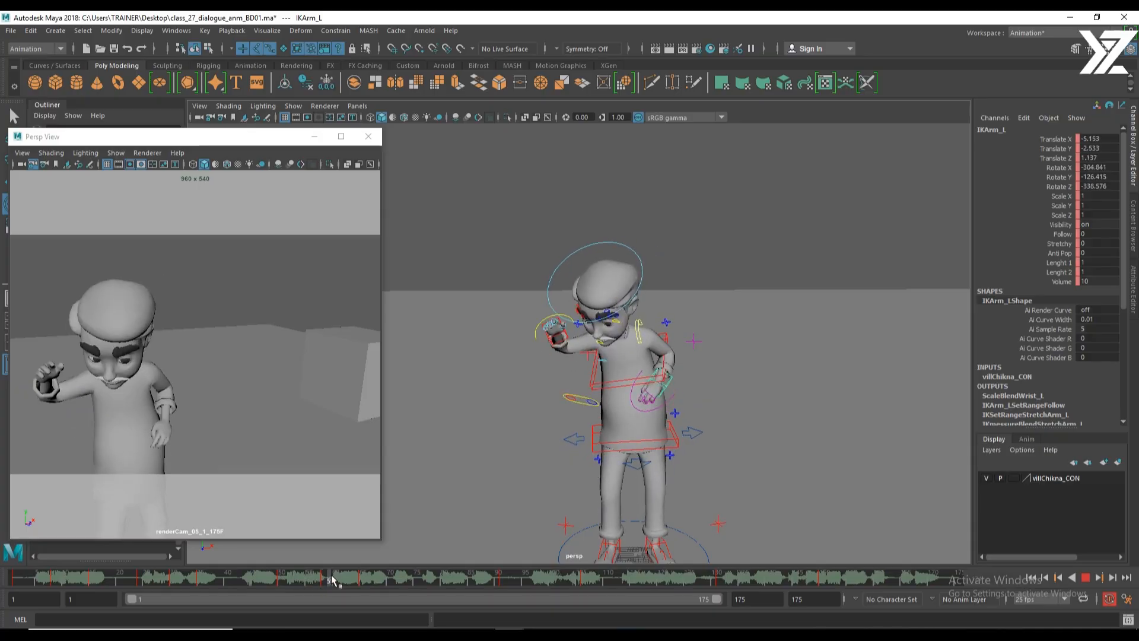
key(Escape)
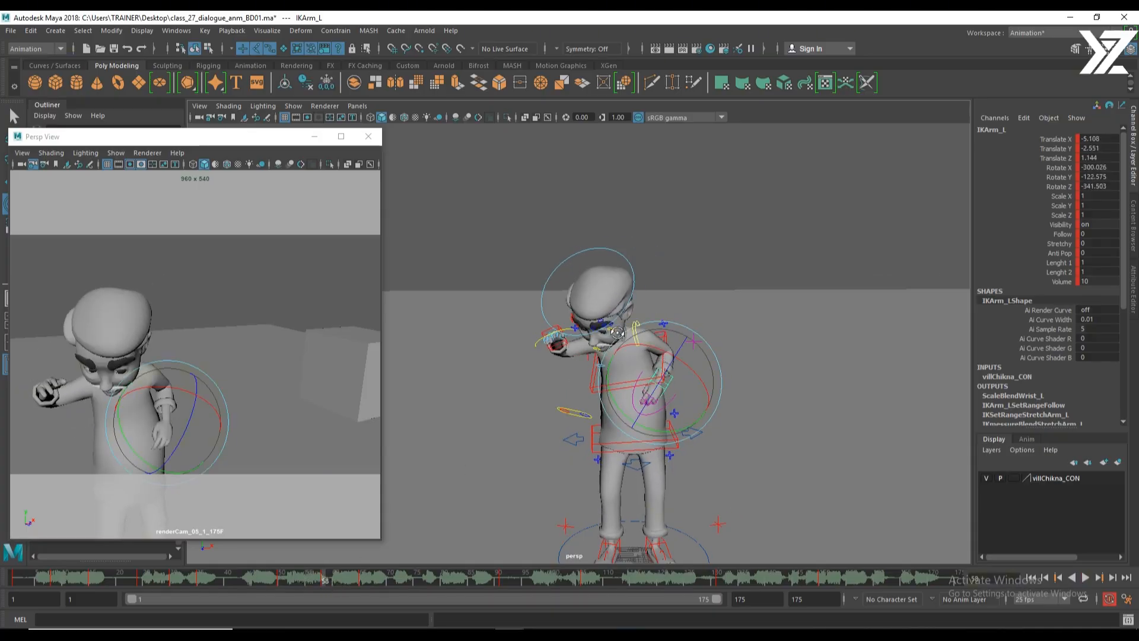
At frame 58, straighten the spine control IKSpine2_M, rotate the head control FKHead_M to X -20.072, Y 9.033 and Z 18.914, and scrub the result.
scroll(617, 332, up, 6)
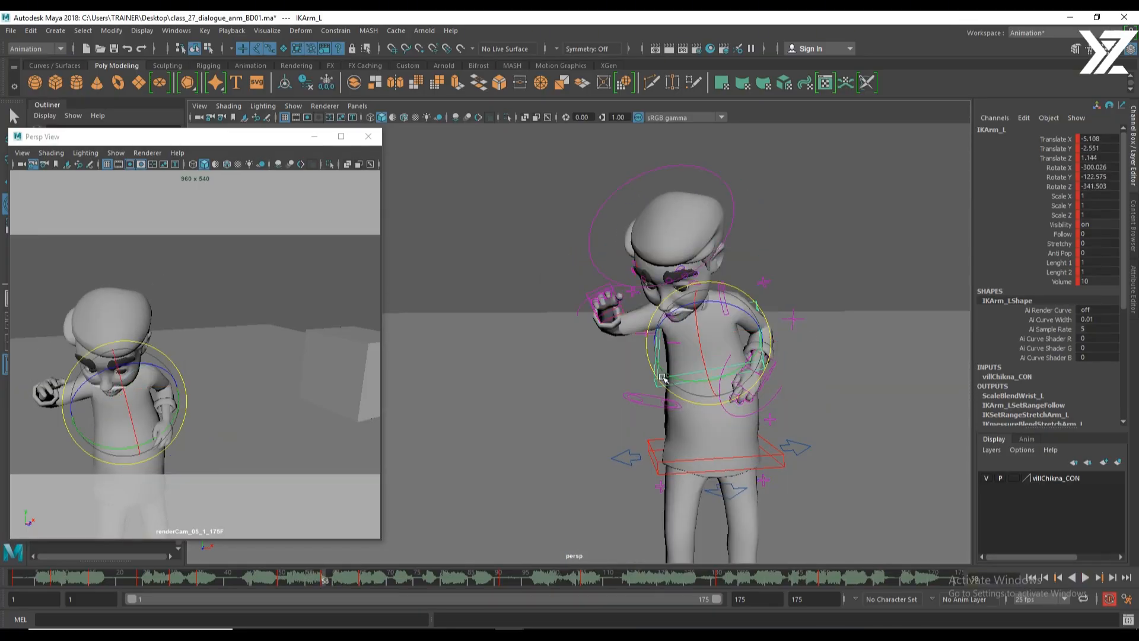
drag(663, 379, 689, 331)
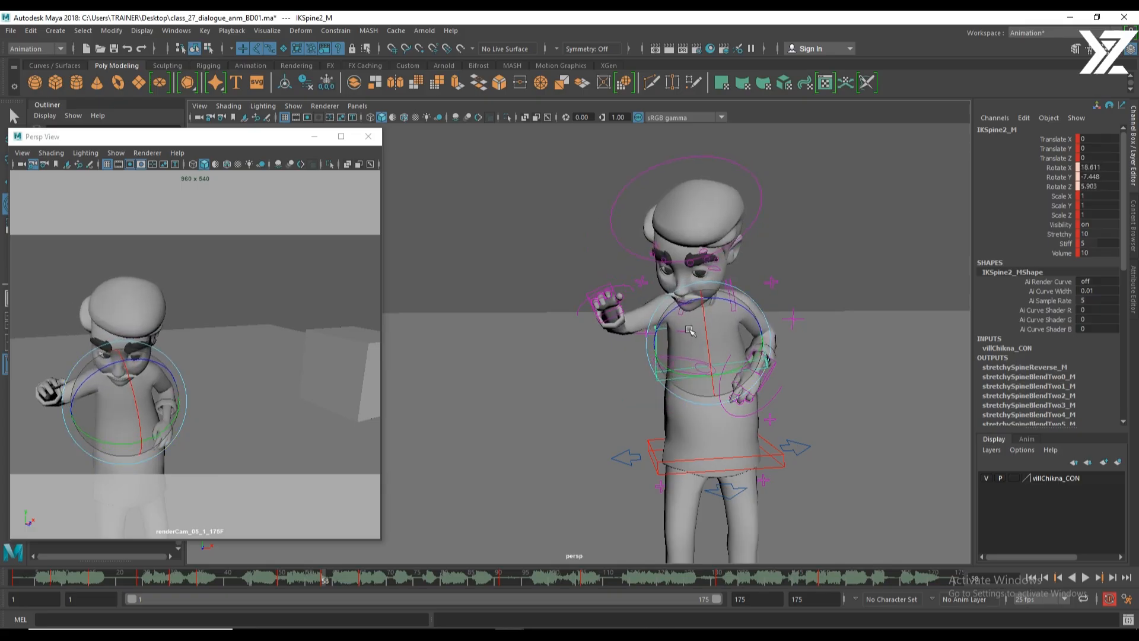
click(748, 234)
drag(719, 279, 719, 236)
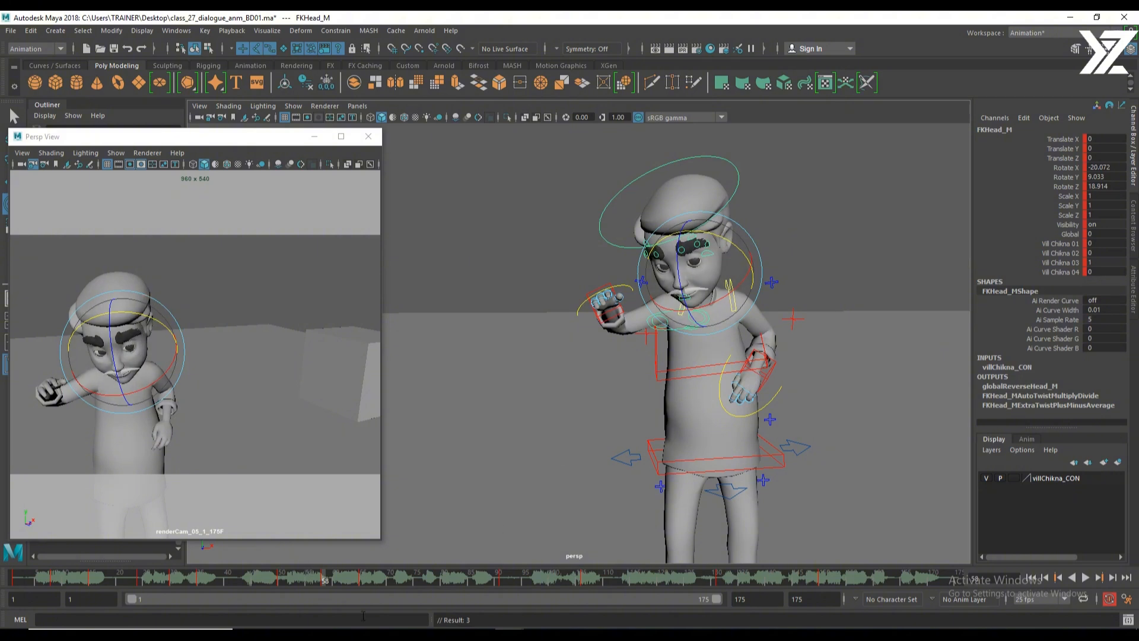
drag(324, 585, 426, 583)
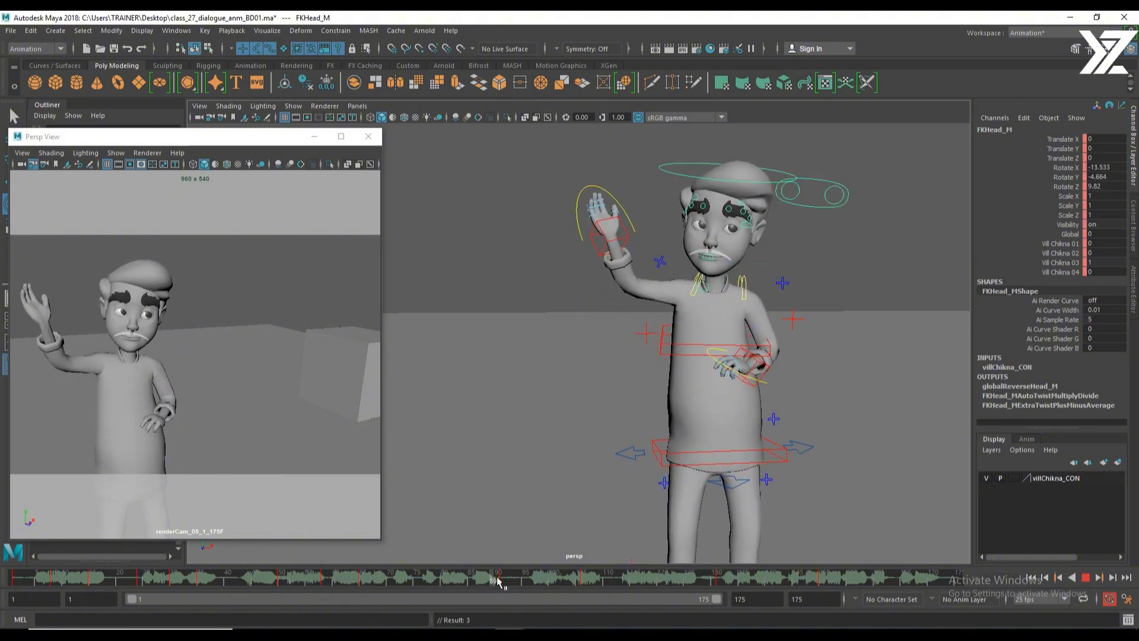
Select all of the character's controls and key a full-body breakdown pose at frame 99.
drag(498, 580, 546, 580)
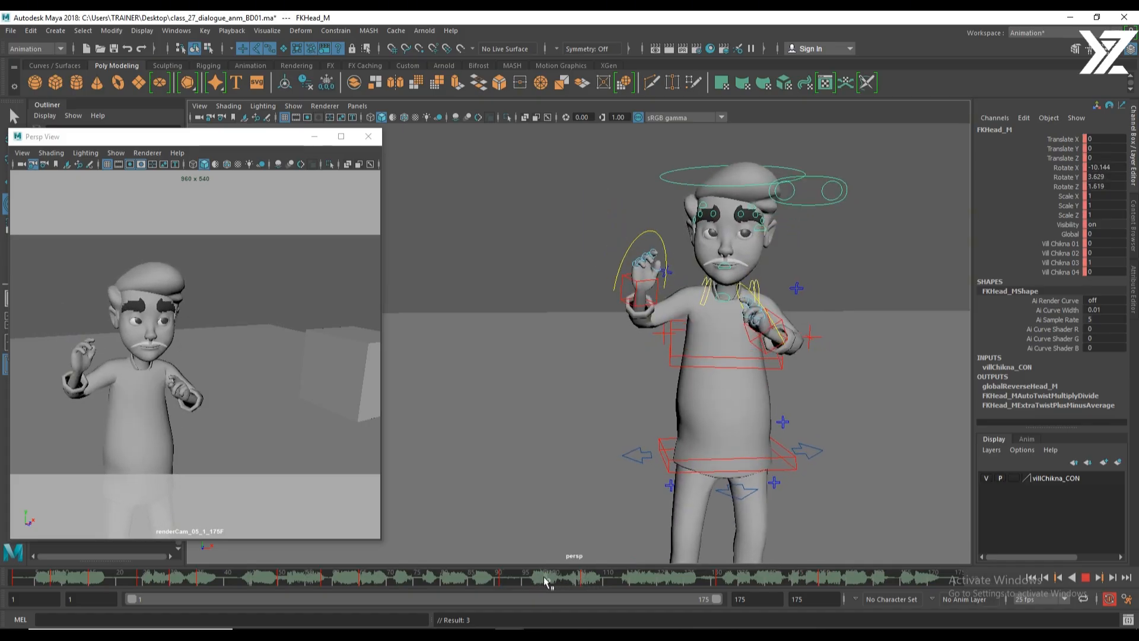
scroll(508, 310, down, 5)
key(e)
drag(516, 223, 605, 323)
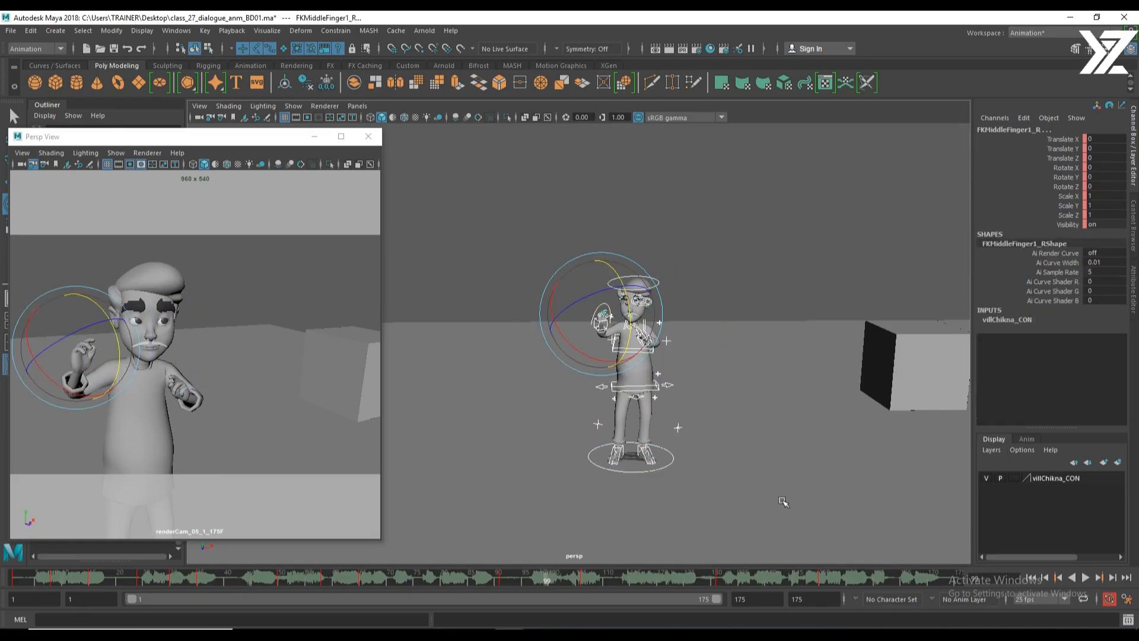
scroll(546, 403, up, 5)
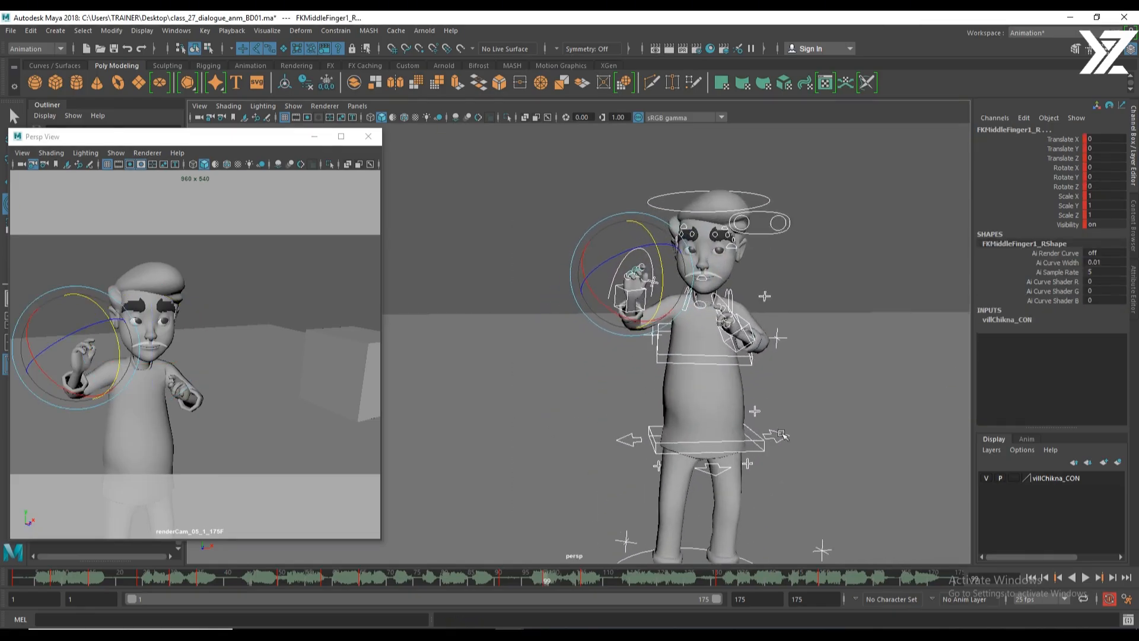
Select the left arm control IKArm_L and compare its poses at frames 91 and 99 while replaying the transition.
scroll(536, 372, up, 3)
mouse_move(717, 404)
alt+middle_down()
mouse_move(697, 429)
mouse_move(716, 409)
alt+middle_up()
click(694, 359)
scroll(778, 432, down, 2)
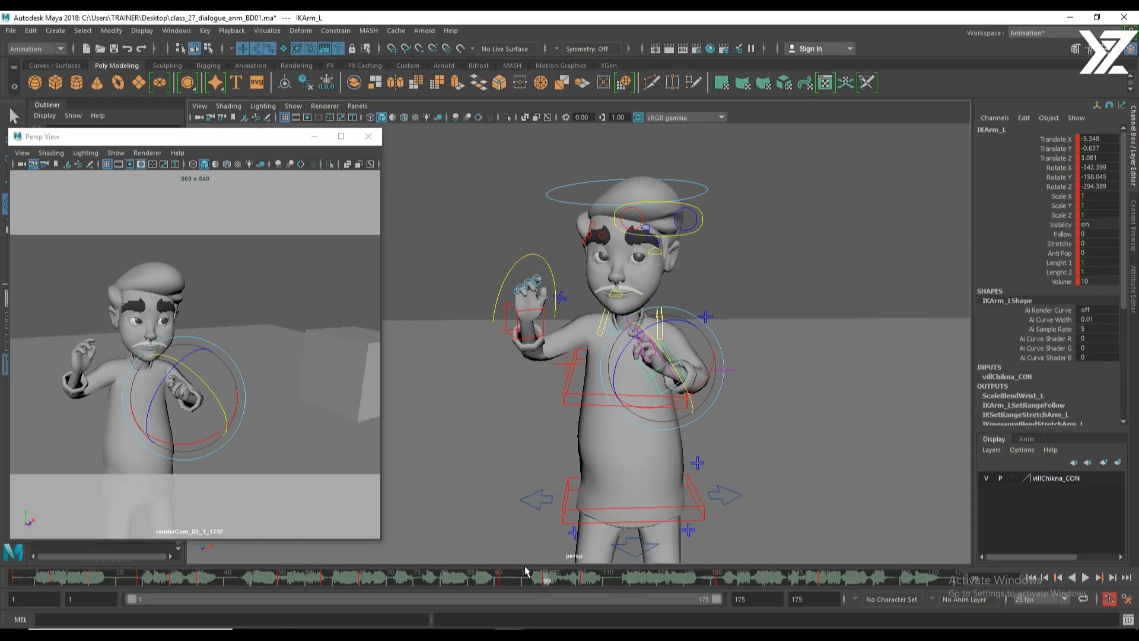
key(comma)
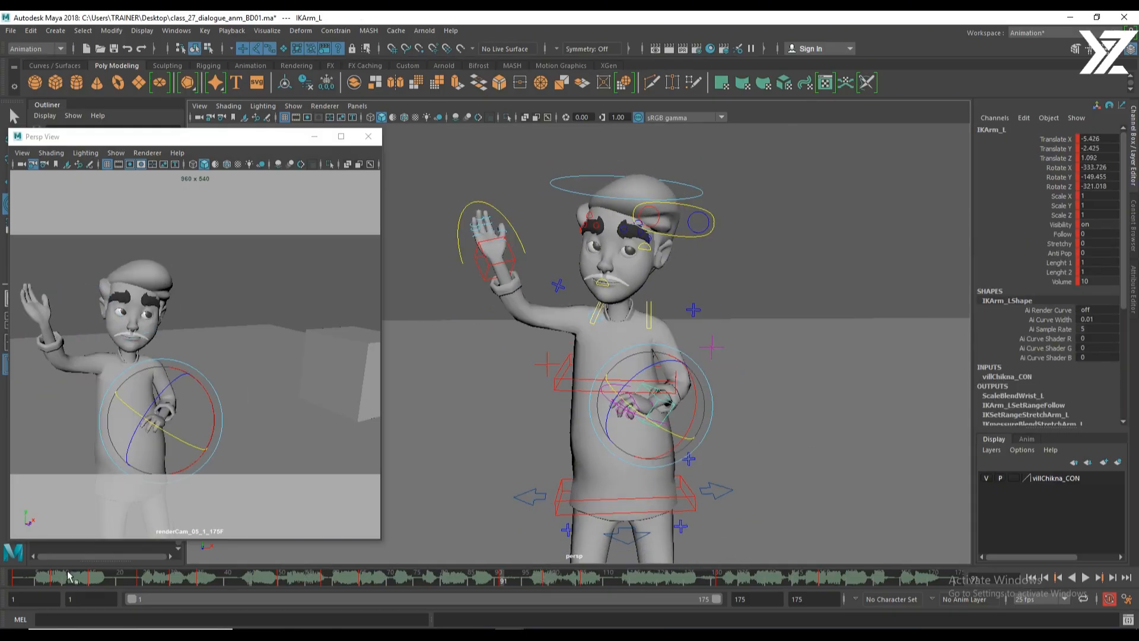
key(alt+v)
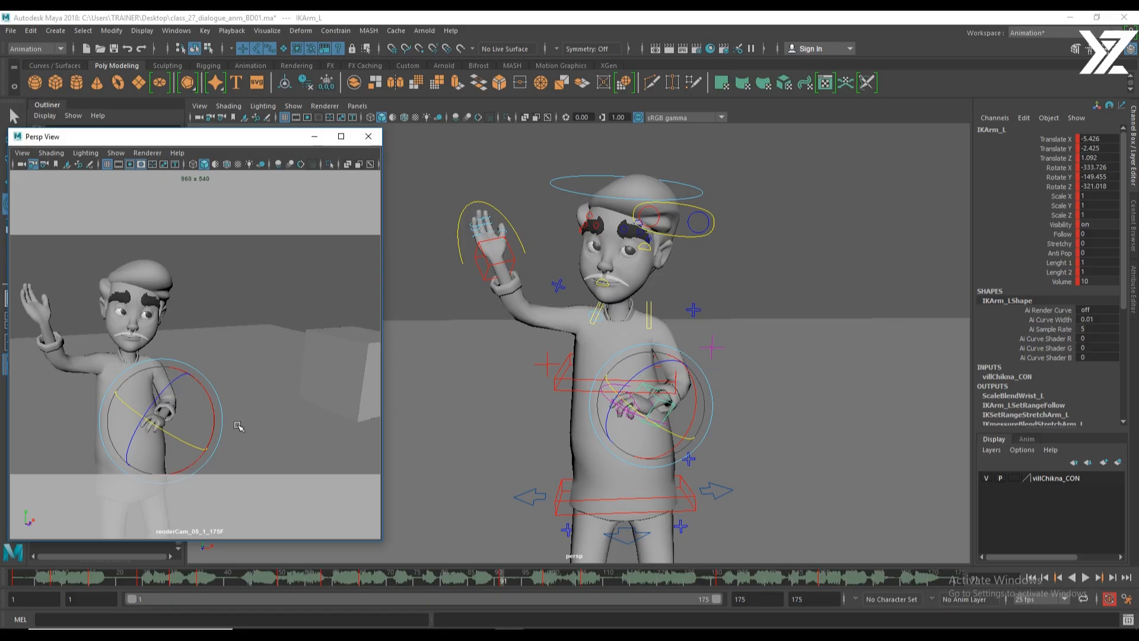
click(546, 579)
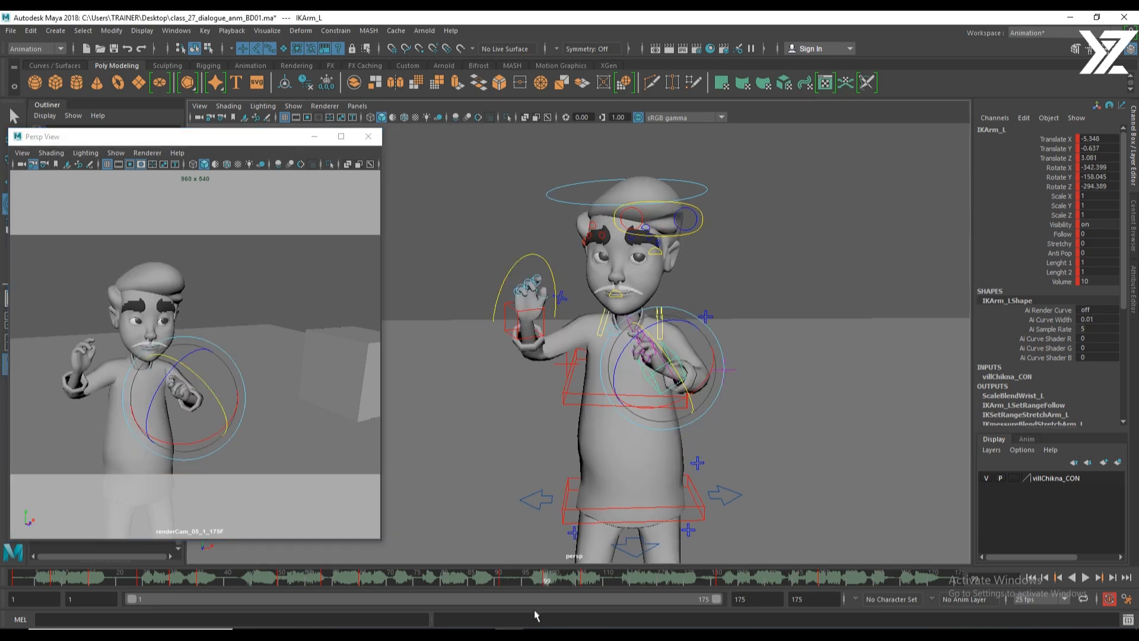
Copy the left arm control IKArm_L's pose from frame 106 to frame 99, key it, and replay from a side view.
alt+right_drag(663, 423, 695, 433)
alt+drag(741, 434, 654, 438)
key(w)
click(584, 581)
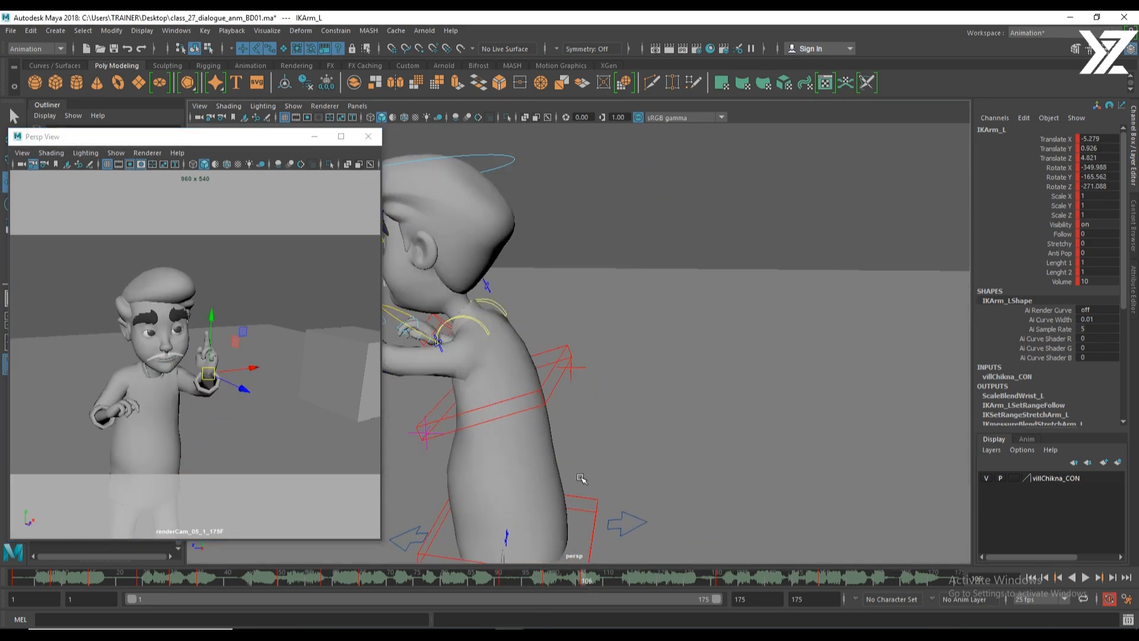
alt+middle_drag(581, 478, 771, 469)
middle_drag(583, 582, 546, 580)
key(s)
key(alt+v)
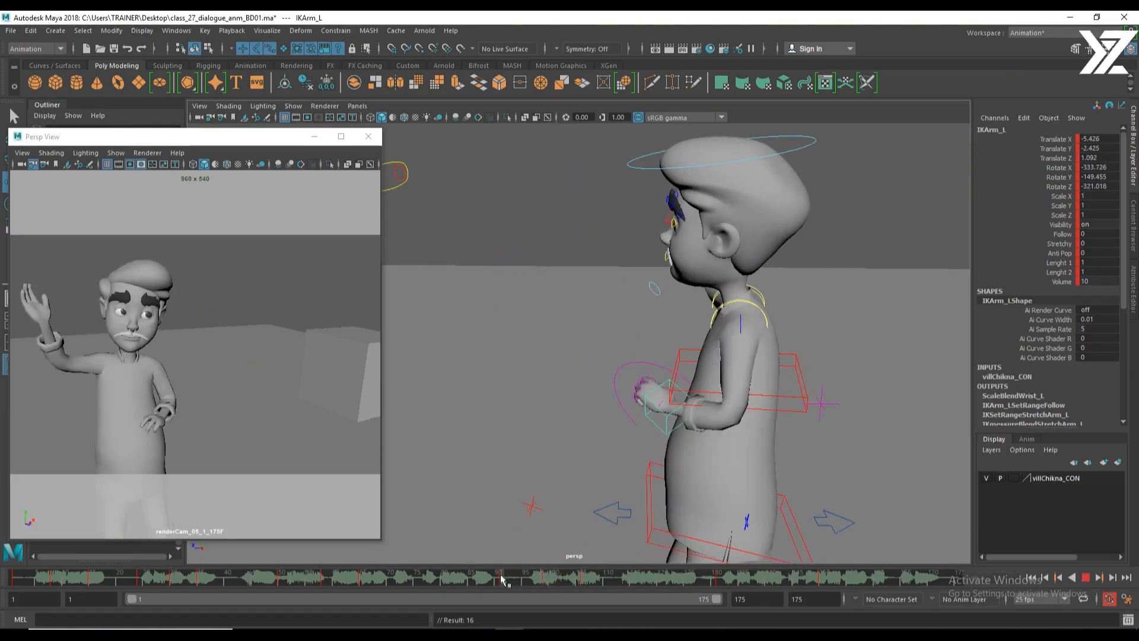
key(Escape)
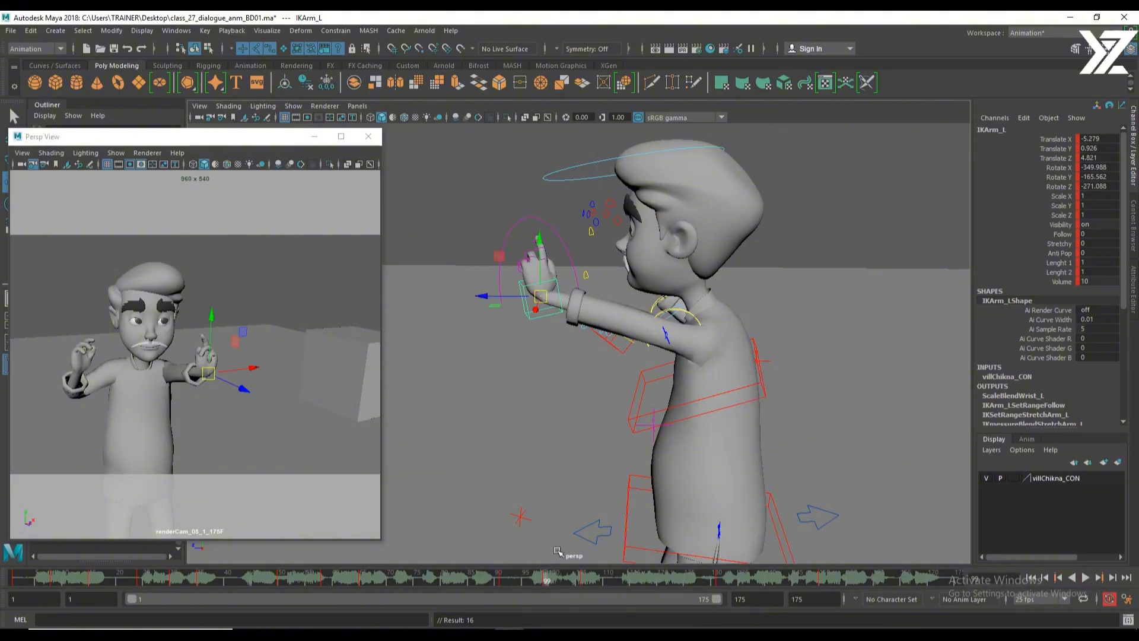
At frame 99, set IKArm_L to Translate -5.434, 1.727, 3.332 and Rotate -367.71, -163.274, -282.066, and scrub the hand's path between frames 91 and 106.
alt+middle_drag(615, 361, 656, 394)
alt+drag(656, 394, 668, 392)
drag(587, 321, 622, 255)
key(r)
key(e)
key(shift+e)
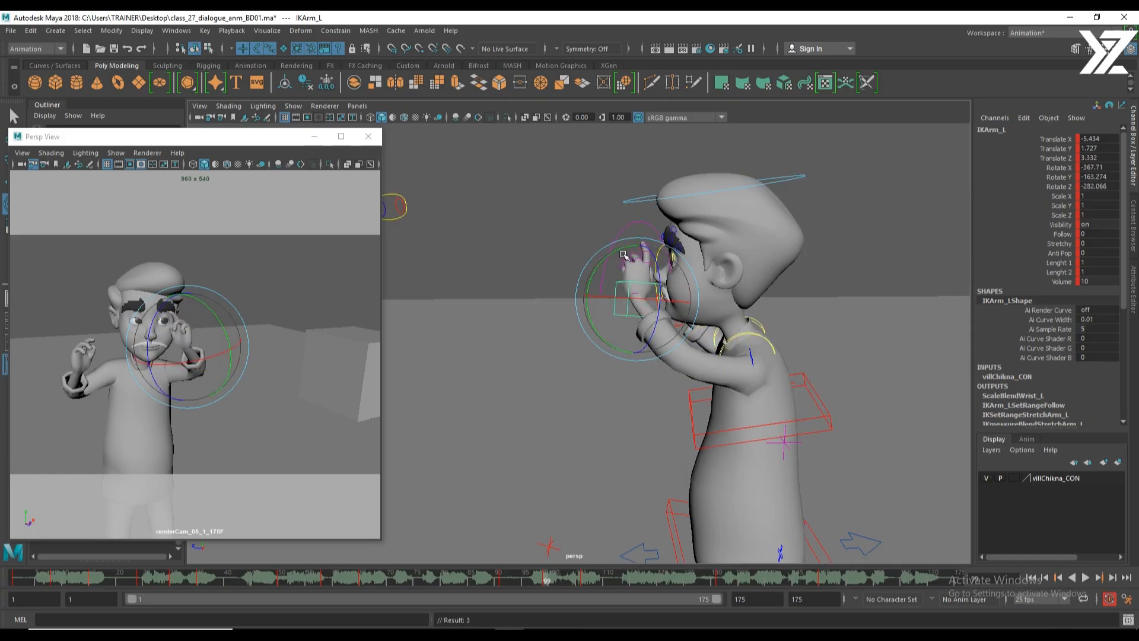
drag(526, 583, 503, 585)
key(alt+v)
drag(581, 582, 570, 604)
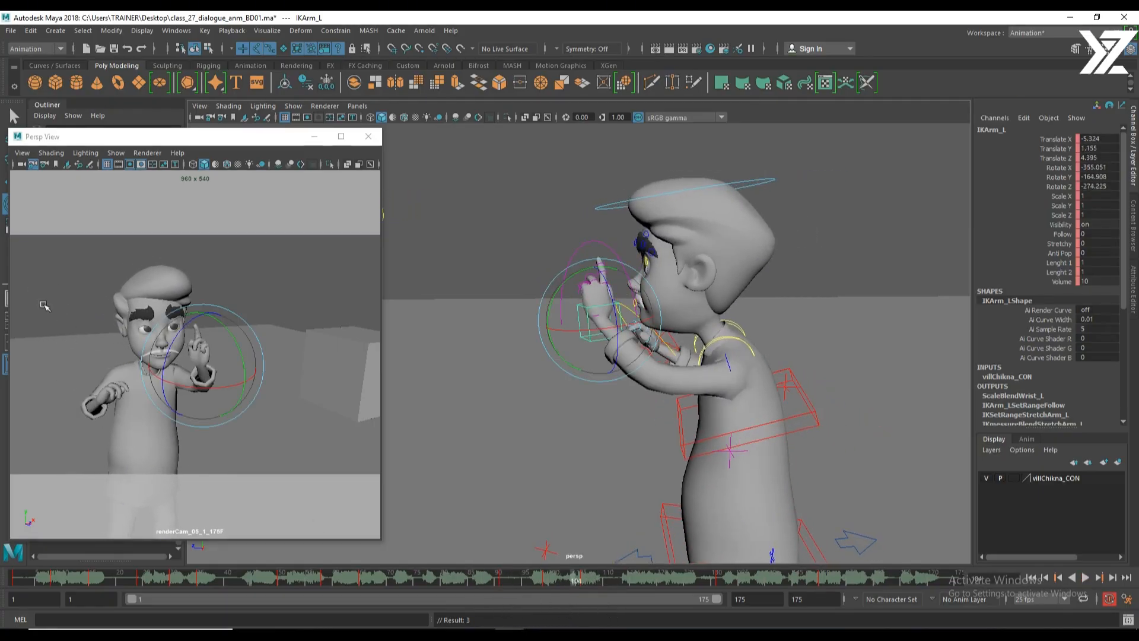
drag(486, 584, 546, 586)
At frame 99, lower the right arm control IKArm_R to Translate 1.885, -0.484, 1.167 and rotate it to -134.883, 50.331, 28.569.
key(e)
alt+drag(595, 344, 656, 337)
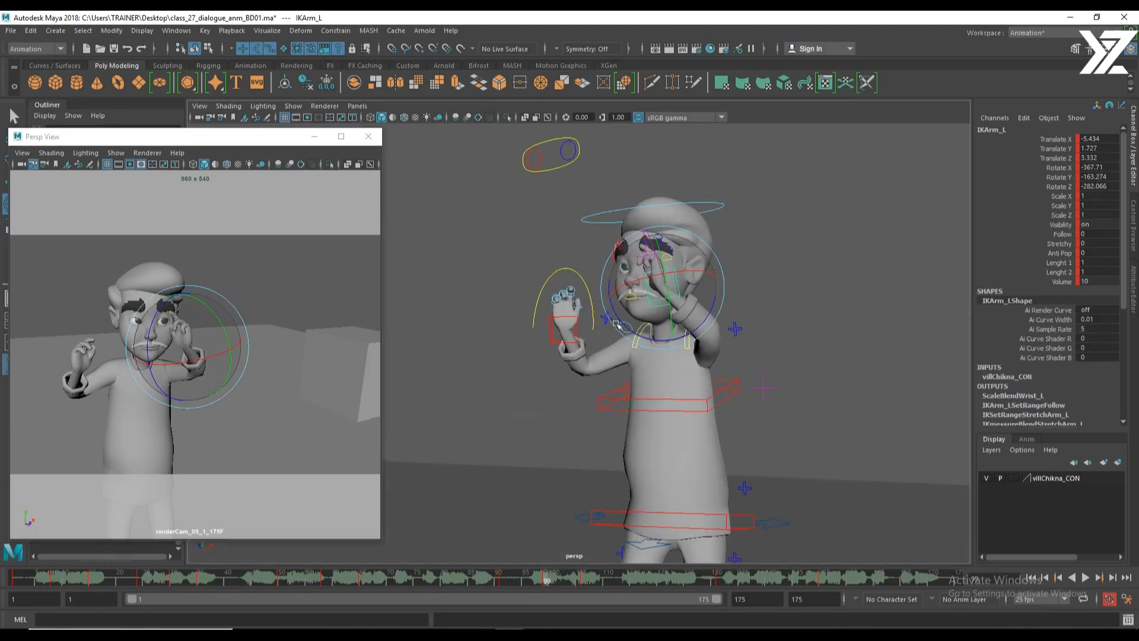
key(w)
click(569, 340)
alt+drag(570, 340, 608, 380)
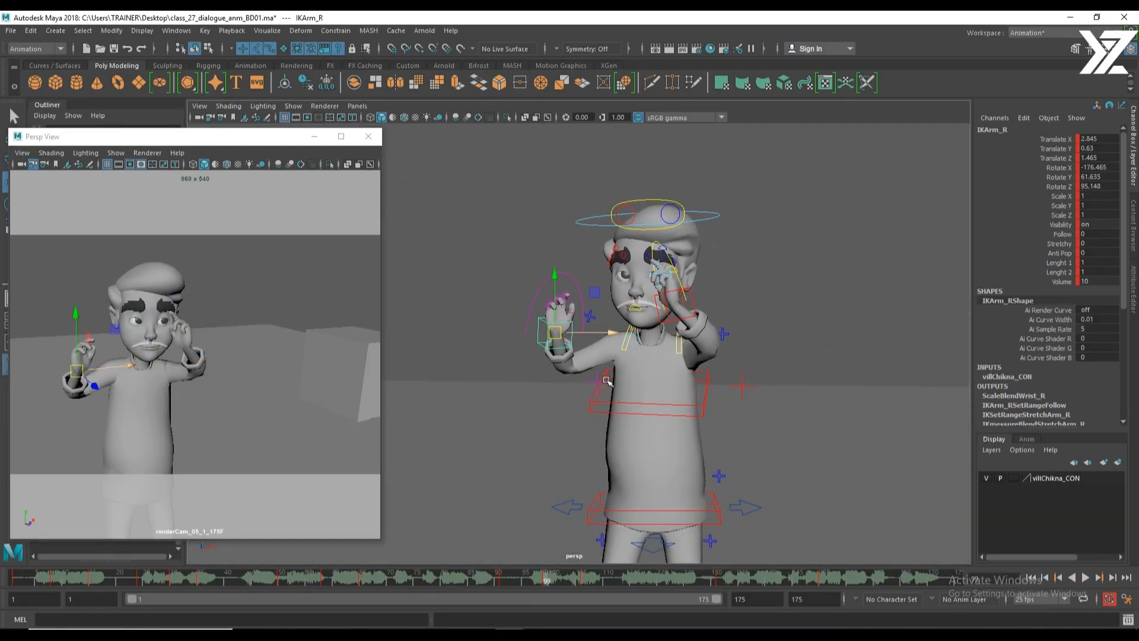
key(comma)
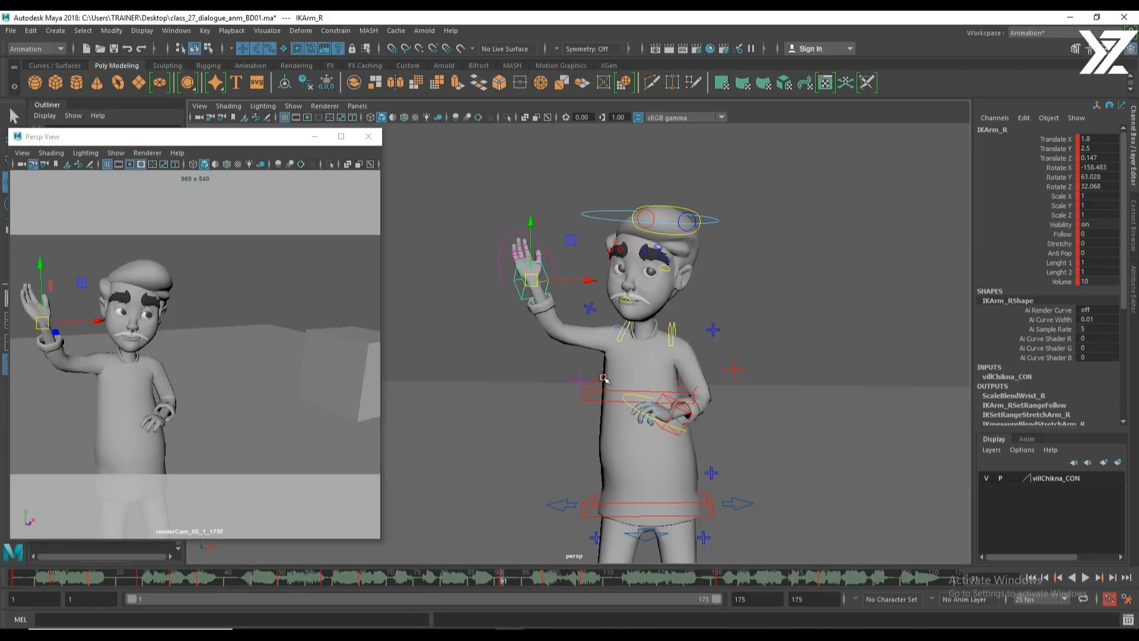
key(period)
key(period)
key(period)
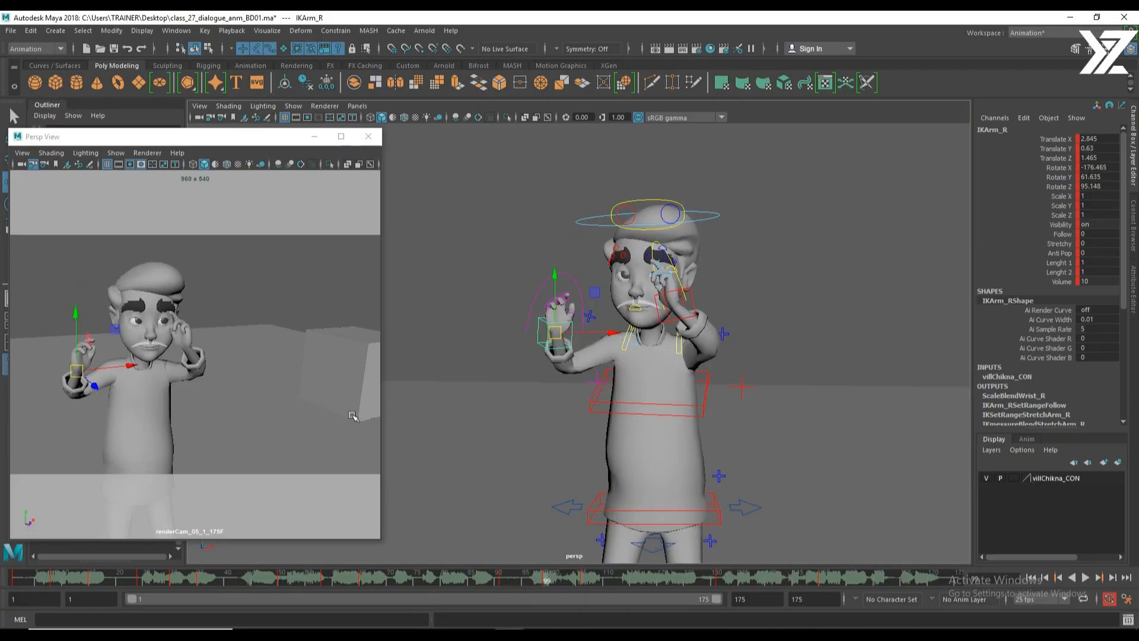
drag(76, 371, 79, 416)
key(e)
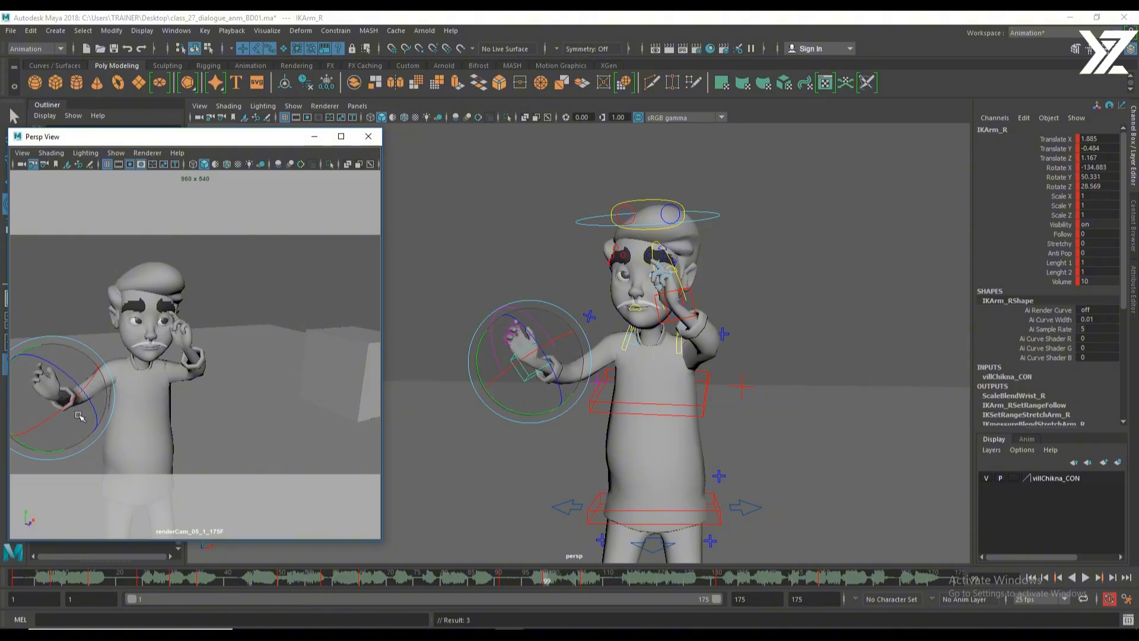
Flip between the frame 91 and frame 99 poses and replay the transition to examine the right arm's movement.
key(comma)
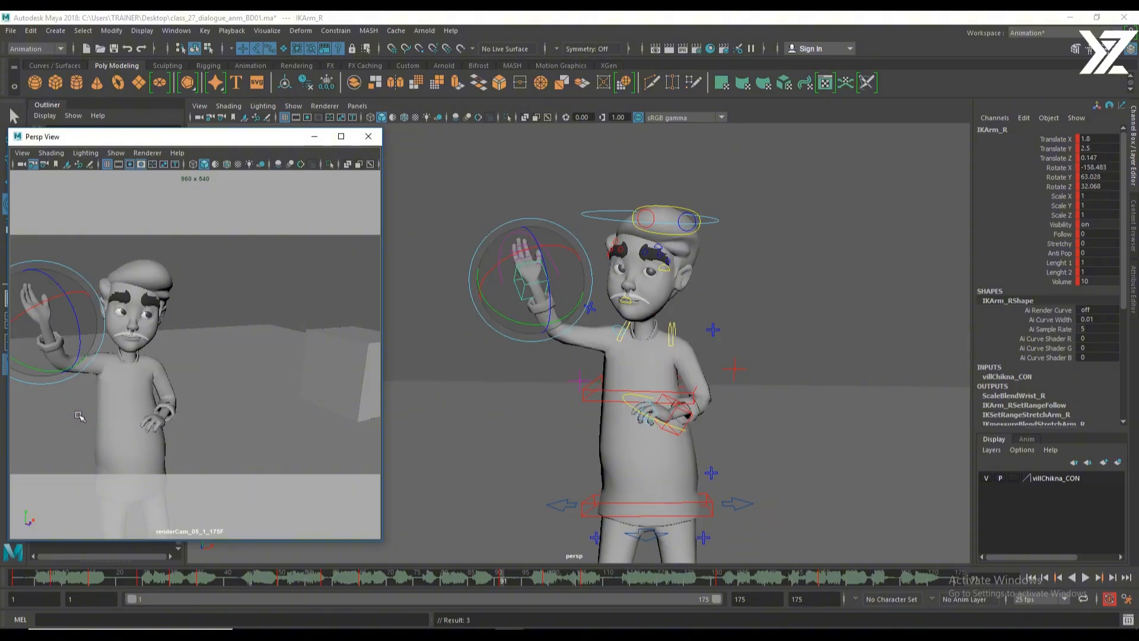
key(period)
key(period)
key(comma)
key(comma)
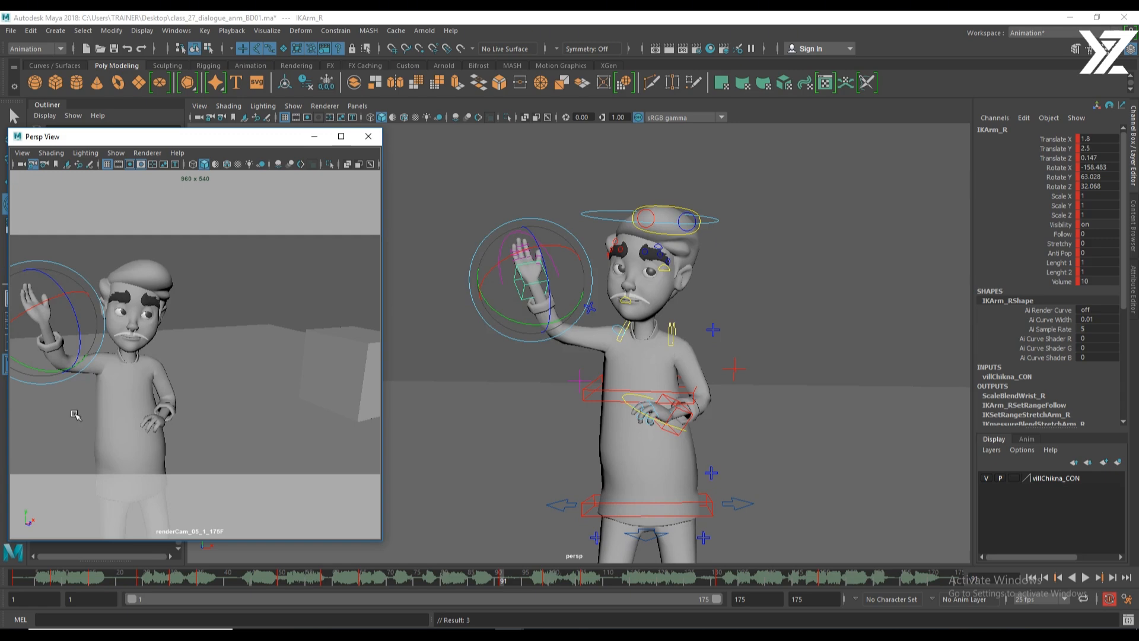
key(alt+v)
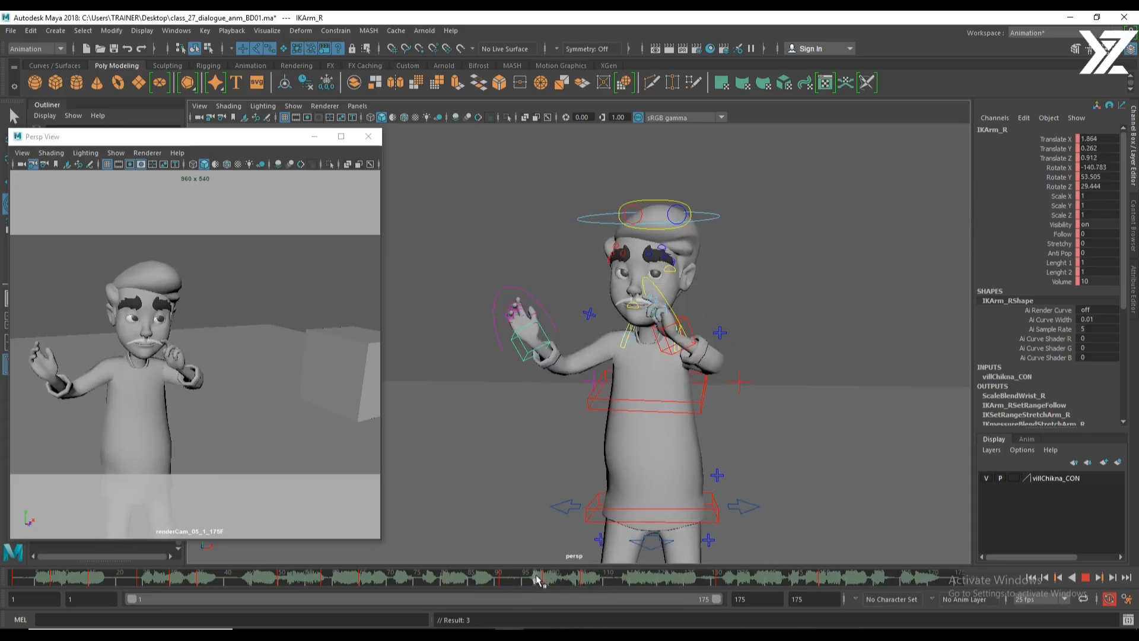
key(alt+v)
At frame 99, lean the spine control IKSpine2_M back to about Rotate X 4.513 and tilt the head control FKHead_M to about Rotate Z -5.544.
alt+drag(655, 334, 653, 392)
click(649, 403)
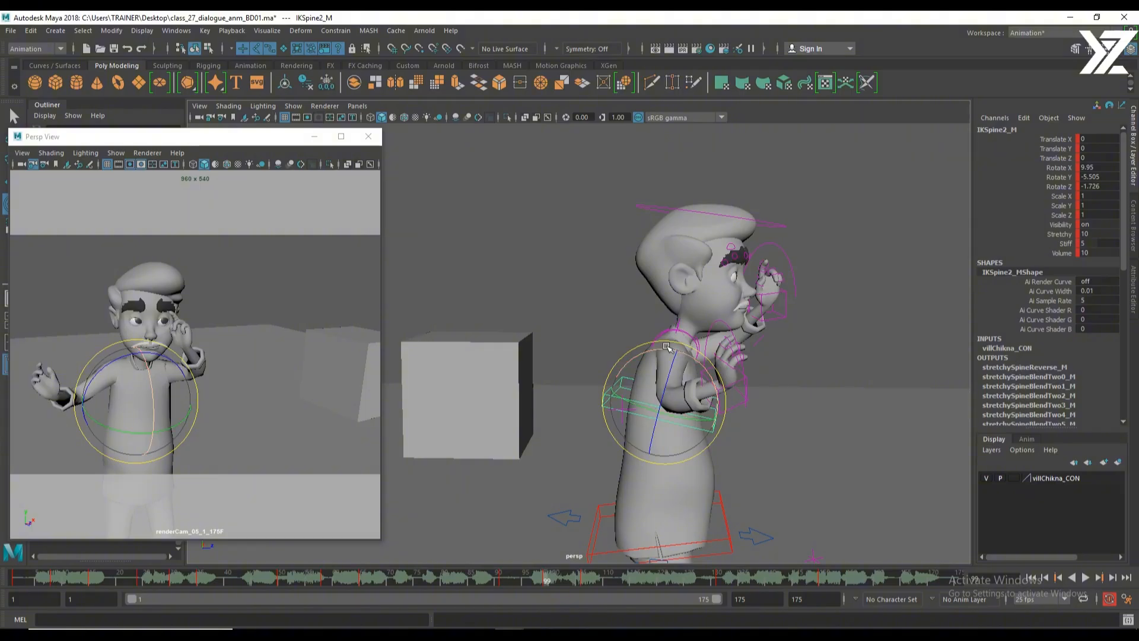
drag(654, 348, 655, 351)
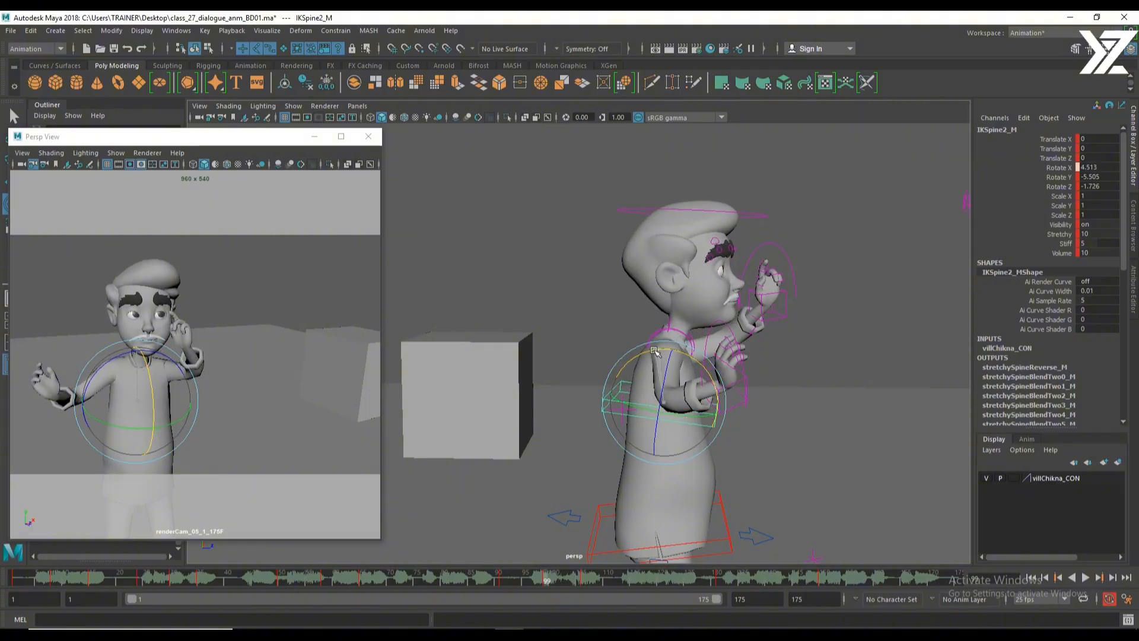
click(738, 212)
drag(703, 252, 695, 259)
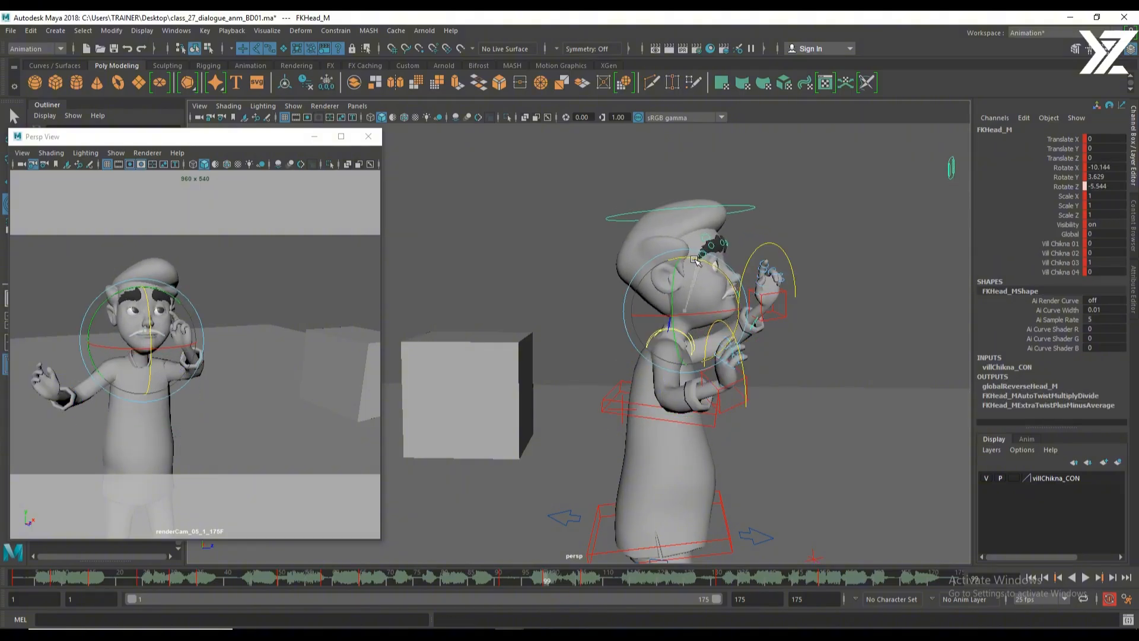
At frame 99, move the eye control eyeBall_root_CON to Translate 2.068, 0.929, 4.192, key it, and play back from frame 91.
click(952, 179)
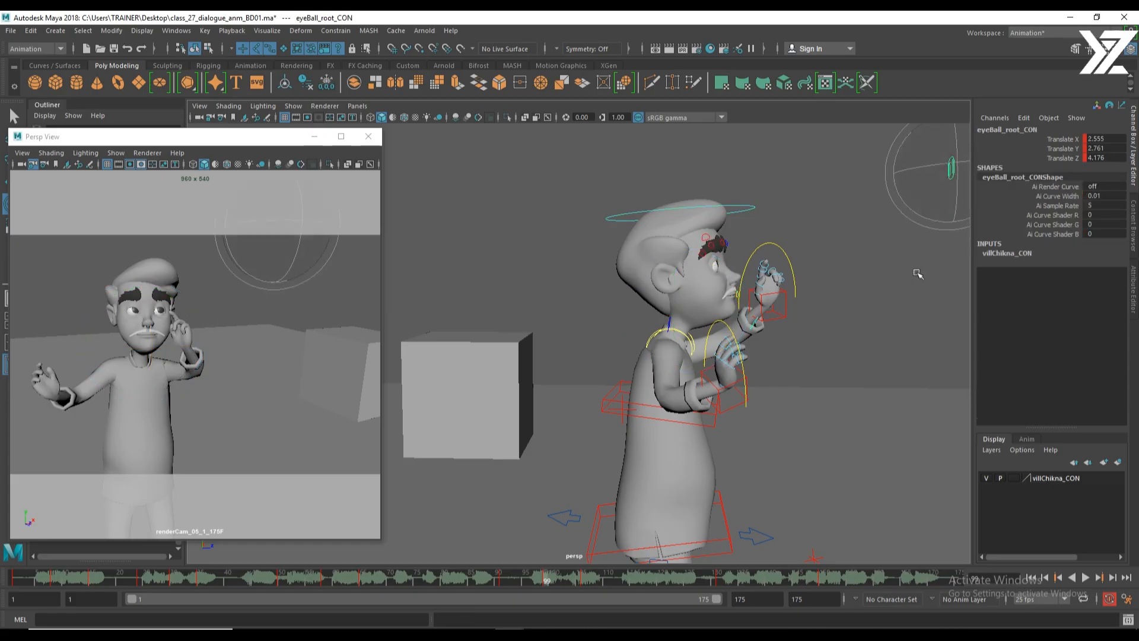
alt+middle_drag(918, 273, 768, 315)
key(w)
drag(804, 173, 788, 277)
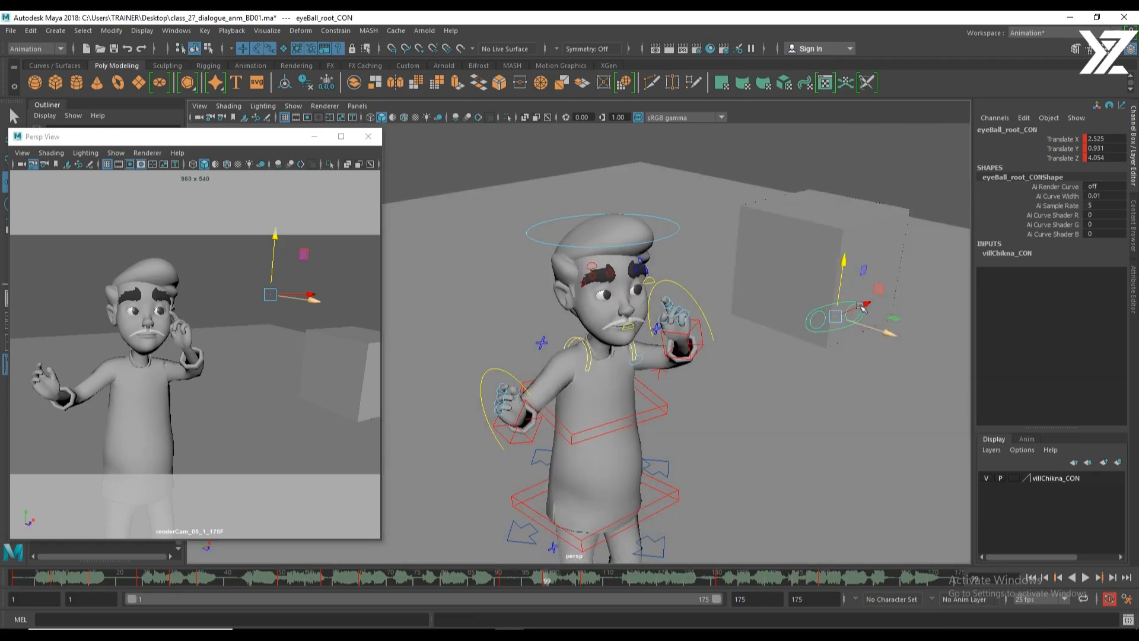
mouse_move(862, 304)
mouse_down()
mouse_move(846, 308)
mouse_move(858, 307)
mouse_up()
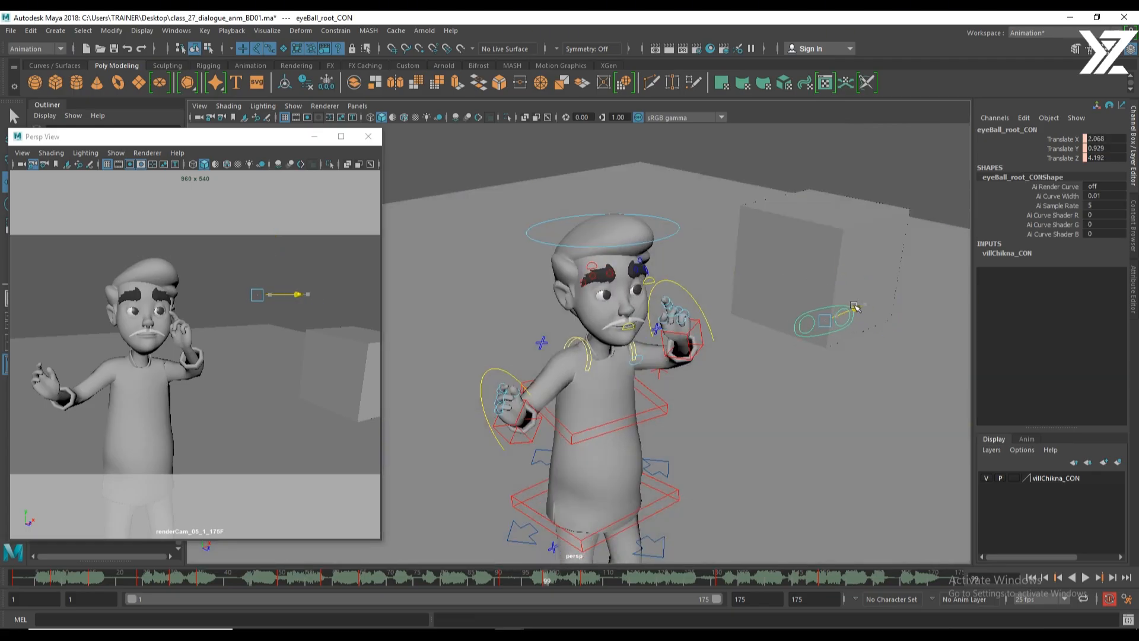
key(s)
click(501, 579)
key(alt+v)
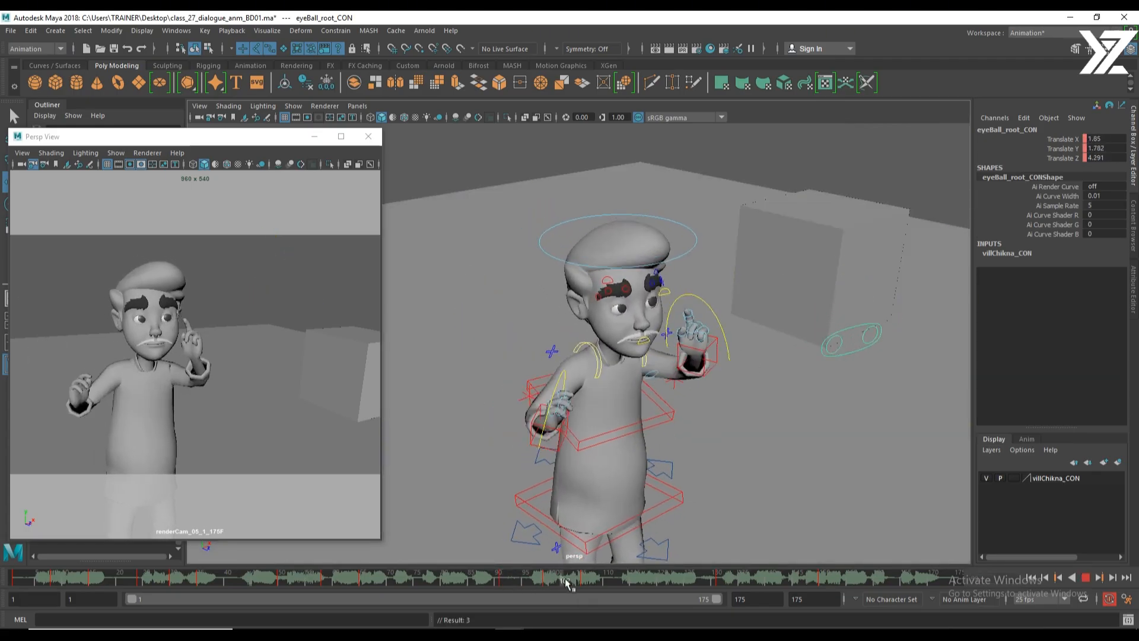
Scrub ahead to frame 141 and key all of the character's controls there as a breakdown.
mouse_move(609, 580)
mouse_down()
mouse_move(483, 581)
mouse_move(612, 584)
mouse_up()
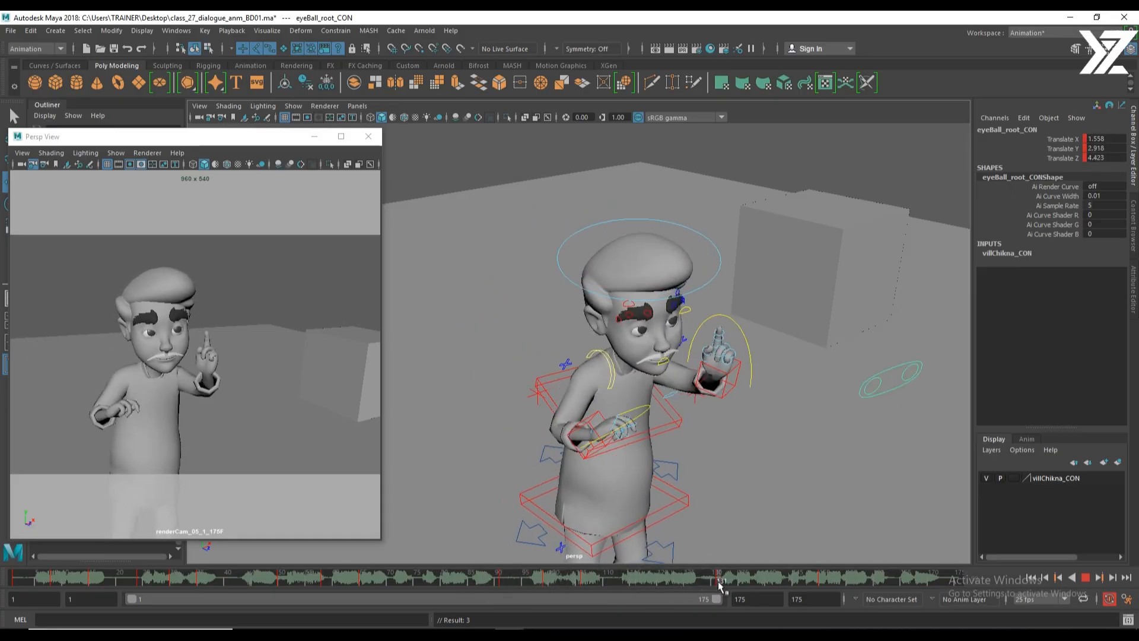
drag(720, 586, 773, 587)
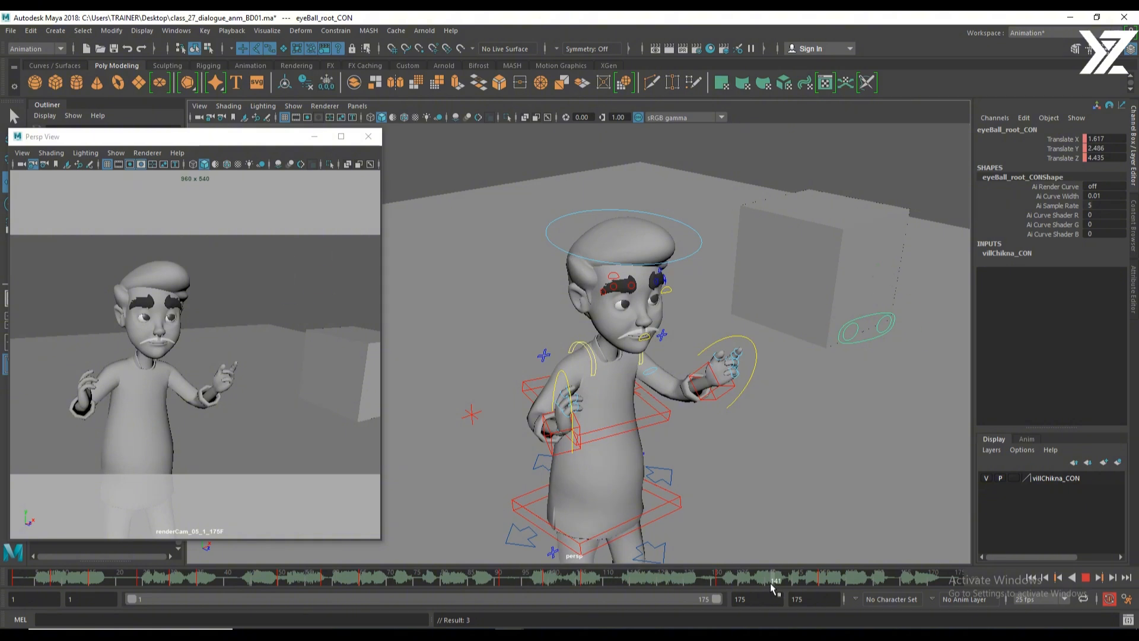
scroll(546, 306, down, 5)
drag(470, 230, 796, 565)
alt+drag(646, 444, 739, 462)
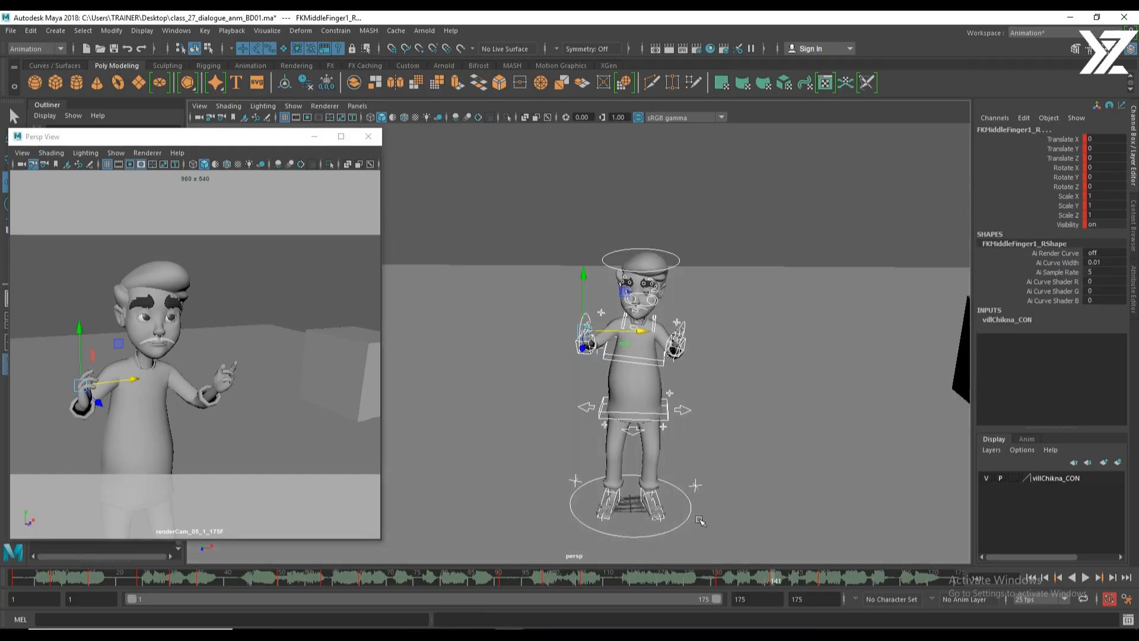
At frame 141, bend the spine control IKSpine2_M forward to Rotate 19.832, 7.964, -1.24.
click(641, 358)
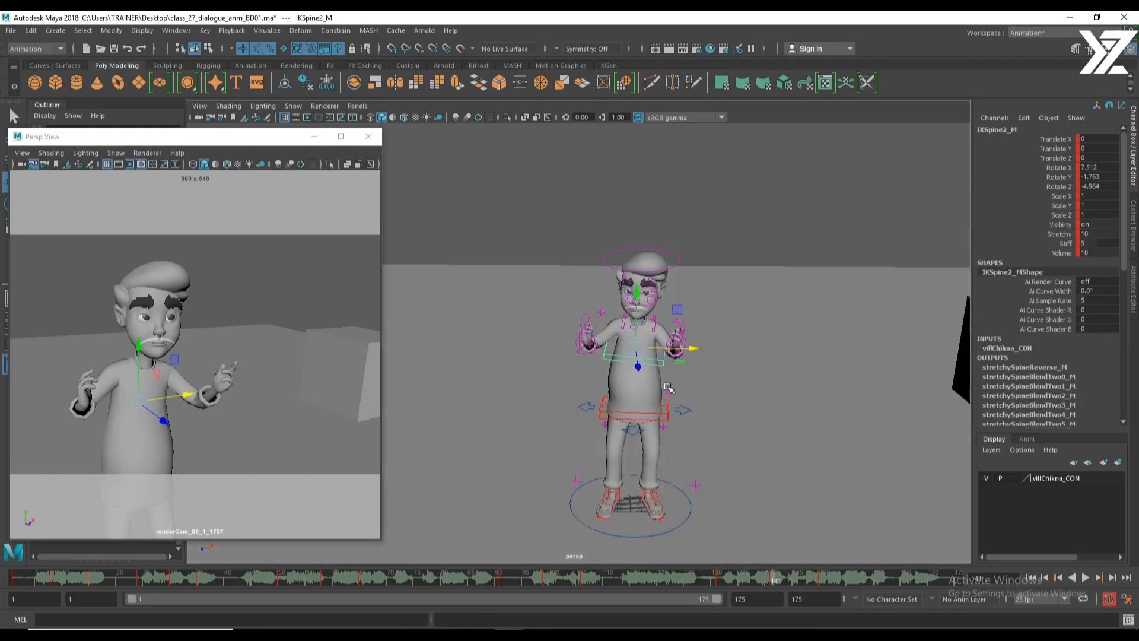
alt+drag(640, 360, 608, 381)
alt+right_drag(608, 381, 638, 325)
alt+middle_drag(638, 325, 617, 319)
key(e)
mouse_move(617, 319)
mouse_down()
mouse_move(609, 330)
mouse_move(617, 324)
mouse_up()
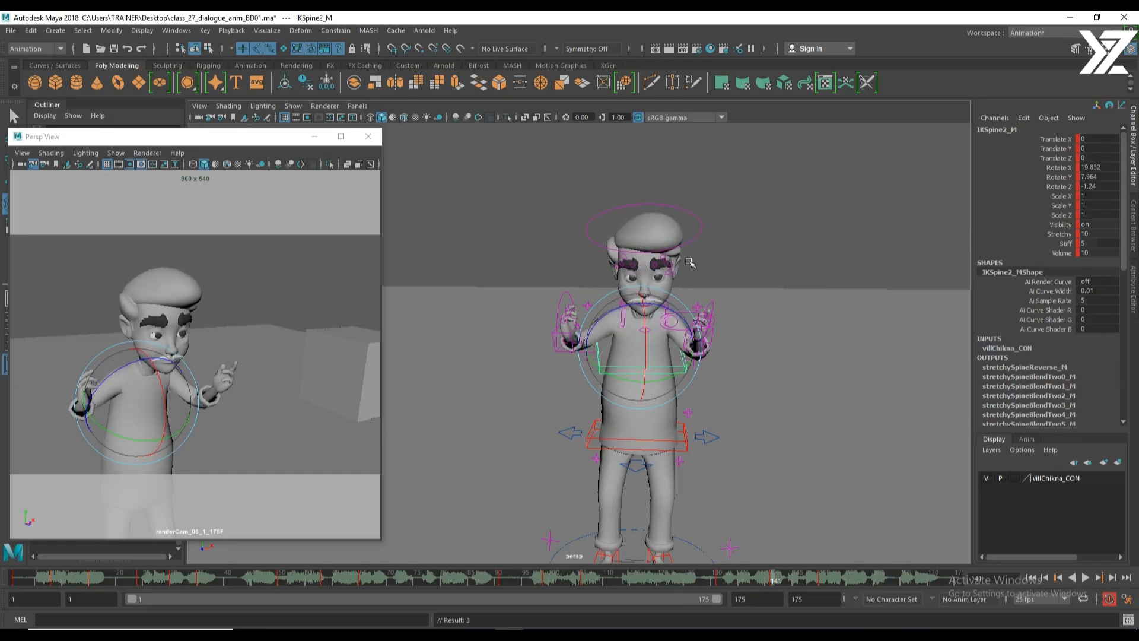
At frame 141, rotate the head control FKHead_M to -10.479, 4.721, 12.755.
click(693, 241)
drag(664, 275, 620, 280)
key(w)
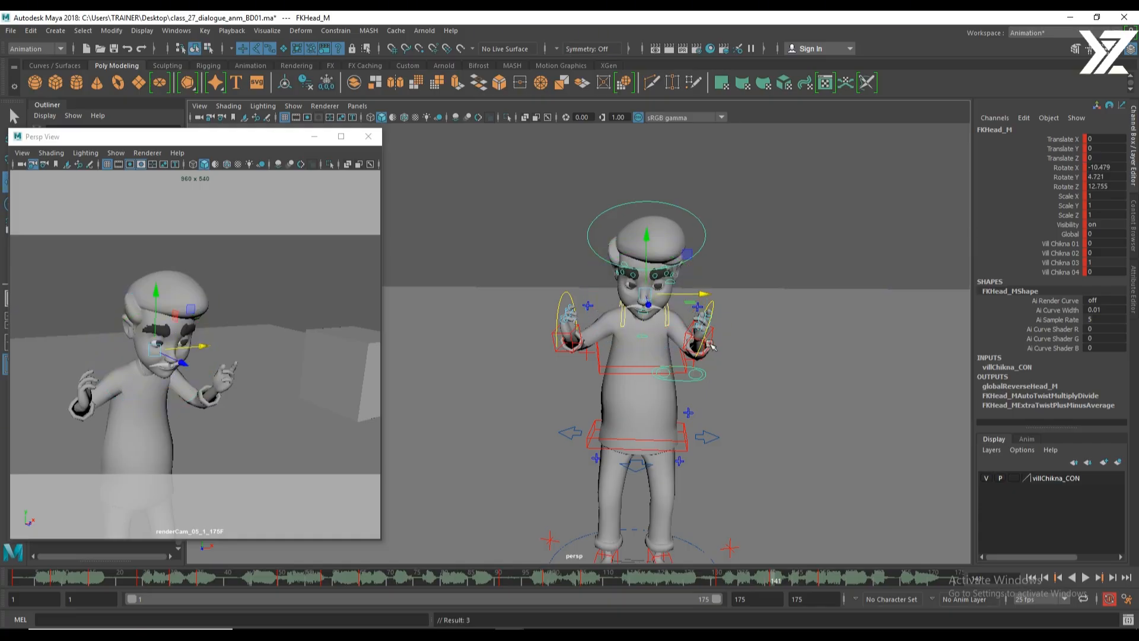
Compare the neighbouring key poses and set IKArm_L at frame 141 to Translate -3.036, 0.578, 3.452 and Rotate -324.138, -183.603, -277.598.
click(710, 345)
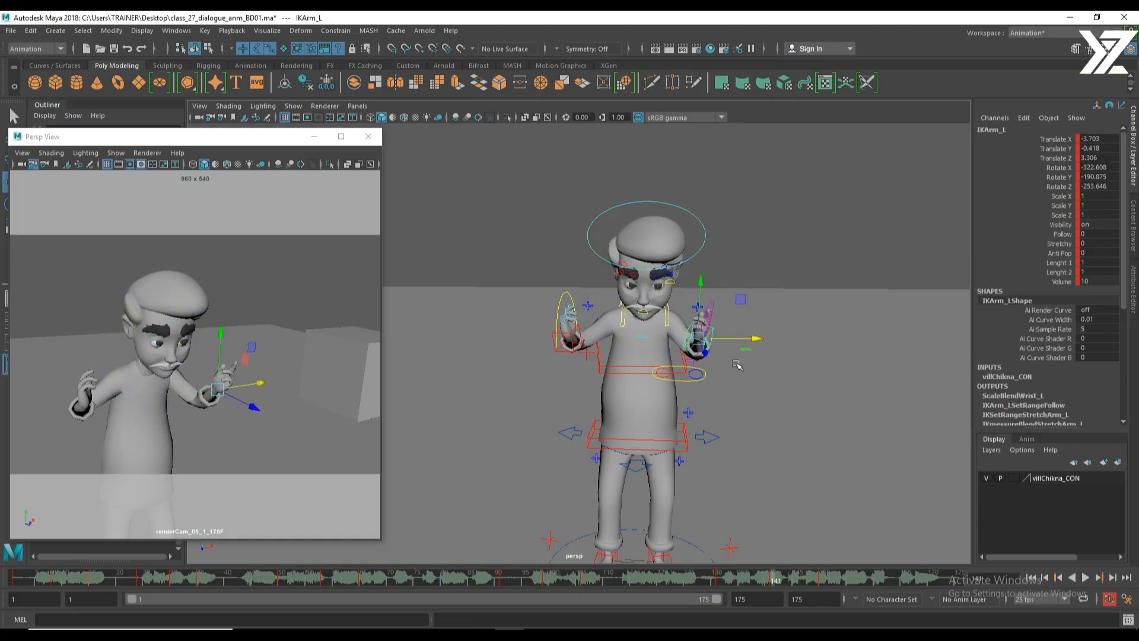
key(comma)
key(period)
key(period)
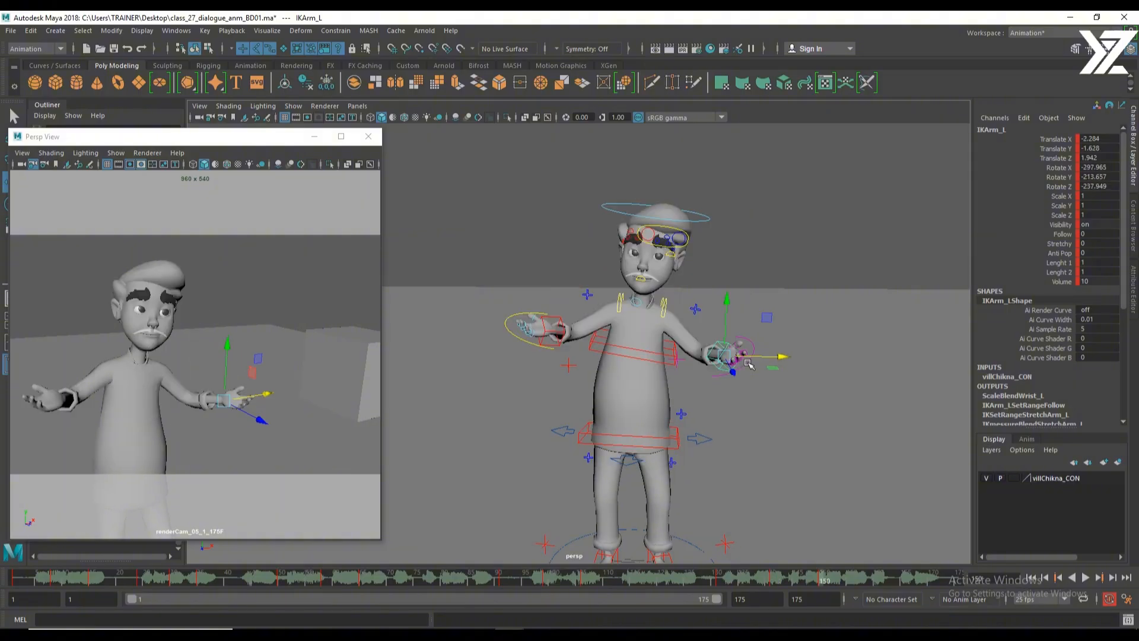
key(comma)
key(comma)
key(period)
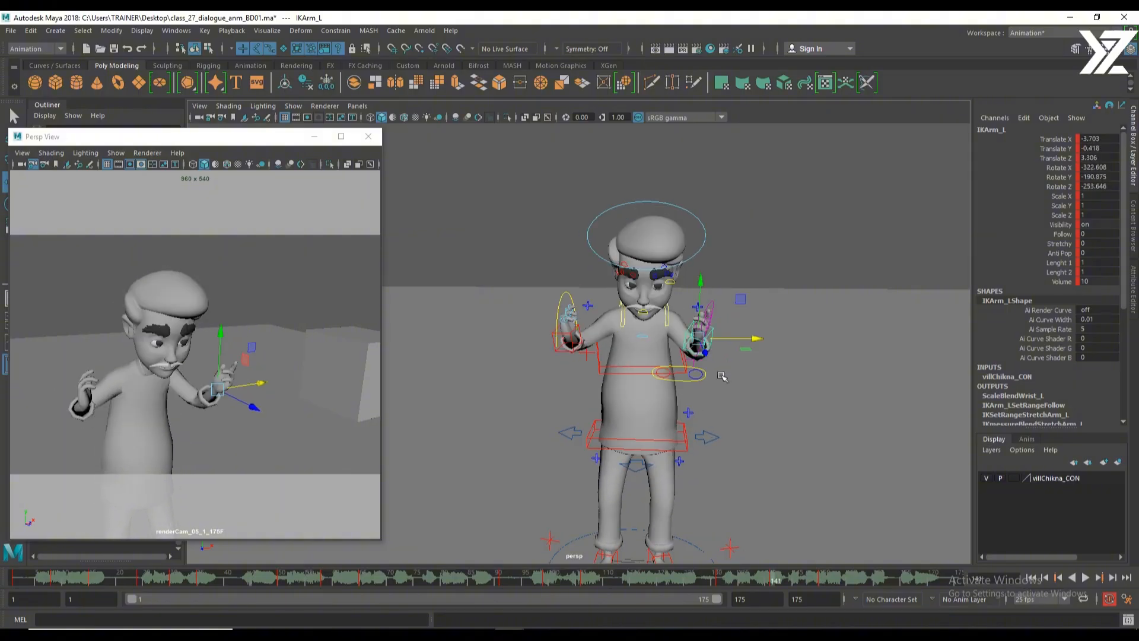
mouse_move(231, 400)
mouse_down()
mouse_move(230, 348)
mouse_move(241, 389)
mouse_up()
key(e)
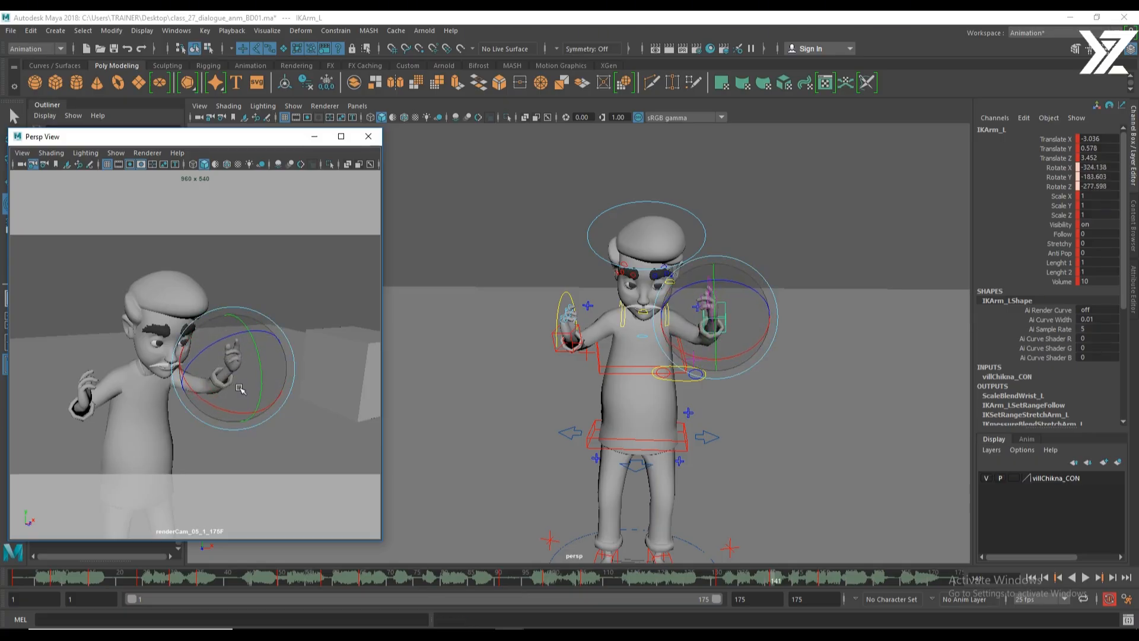
At frame 141, raise the right arm control IKArm_R to Translate 2.743, 0.413, 1.79 and rotate it to -160.794, 40.091, 134.527.
key(comma)
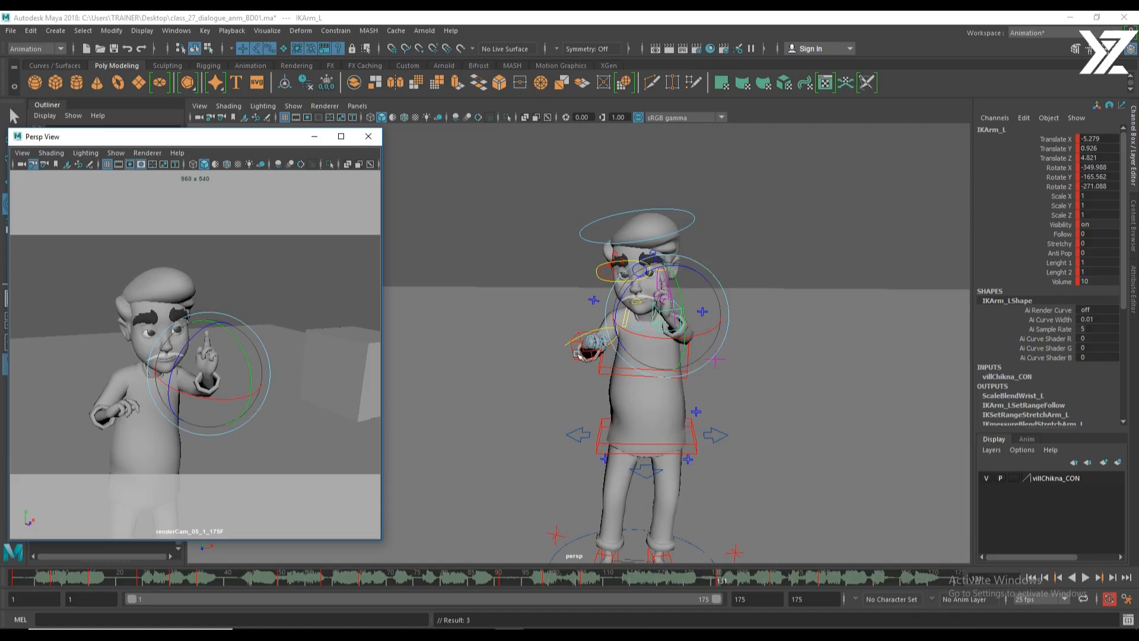
click(581, 353)
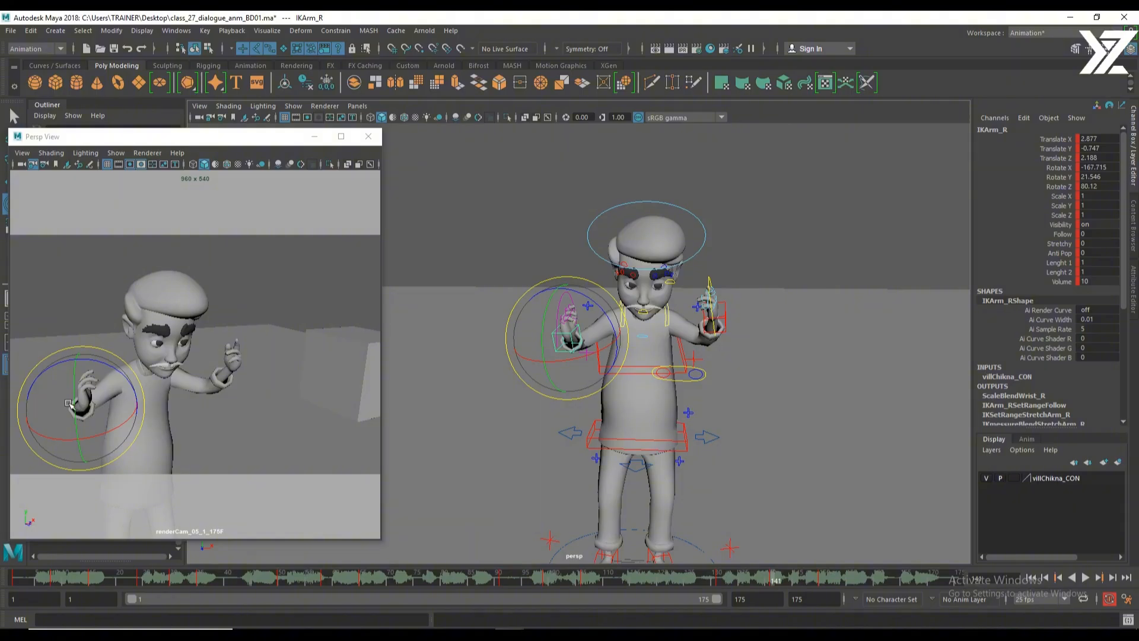
key(w)
drag(71, 405, 127, 366)
key(e)
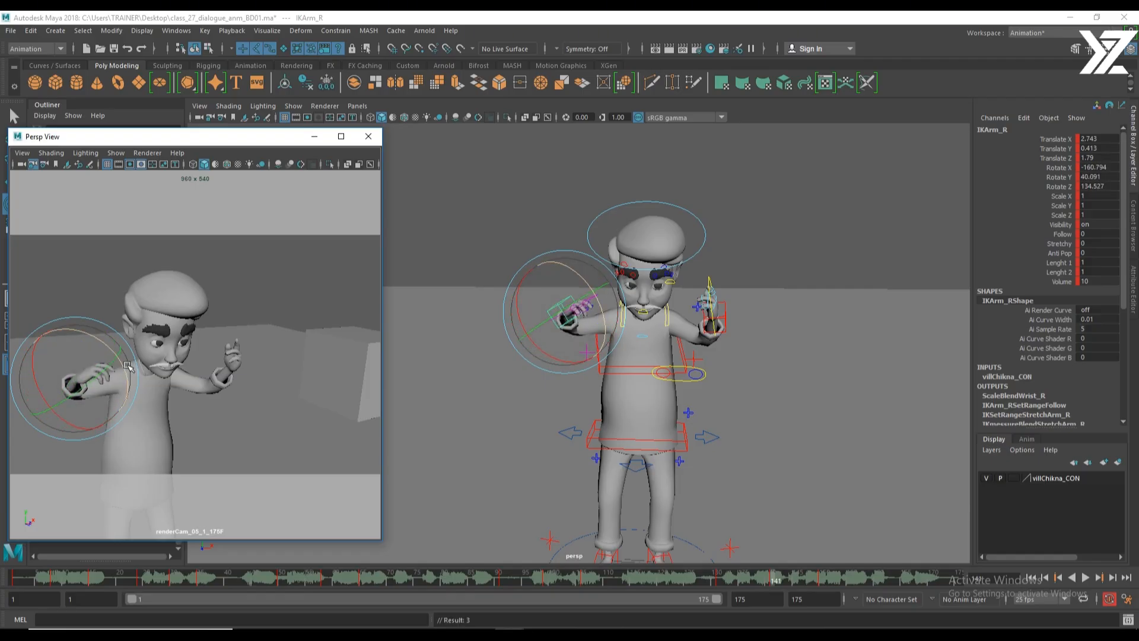
Flip between the frame 131, 141 and 150 poses and play the transition to examine how the arms move.
key(comma)
key(period)
key(period)
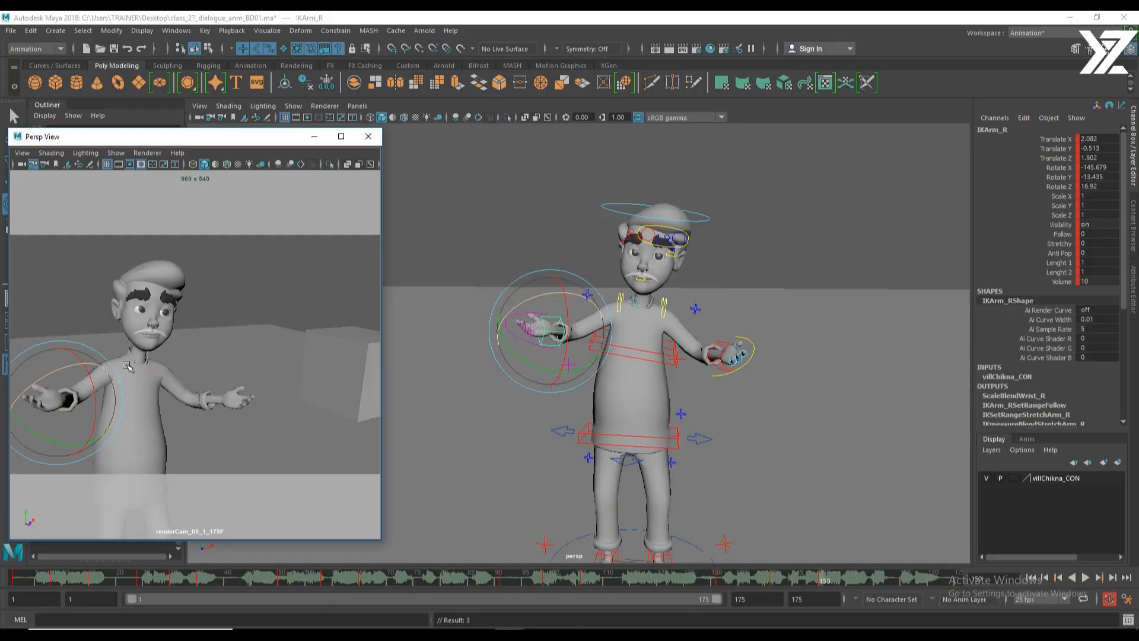
key(comma)
key(comma)
key(period)
key(period)
key(comma)
key(period)
key(comma)
key(comma)
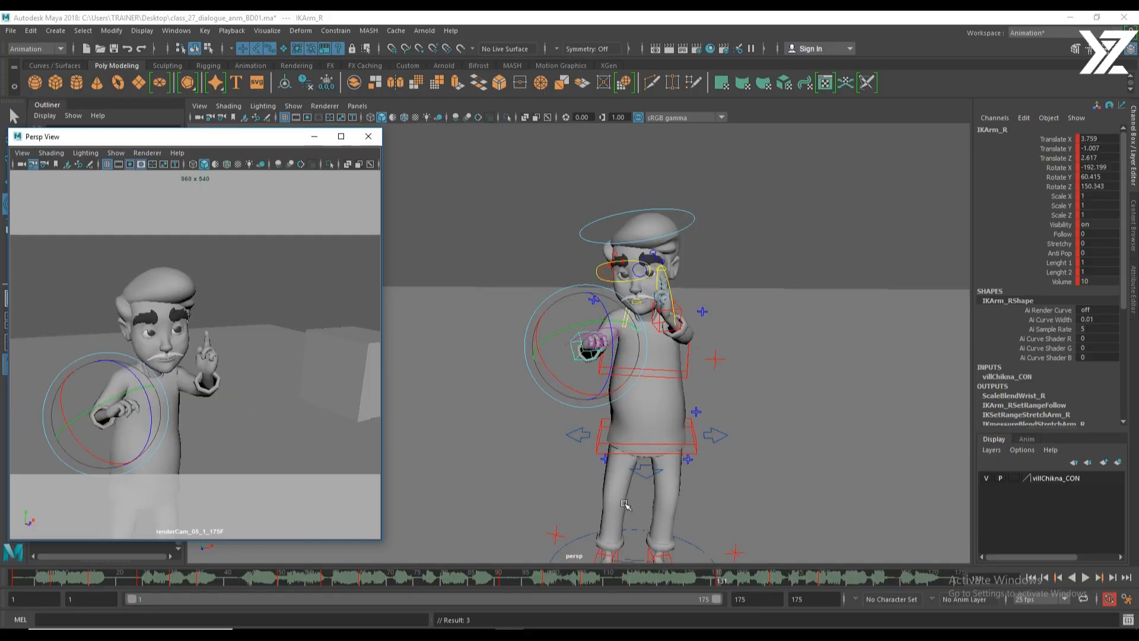
key(comma)
click(1085, 577)
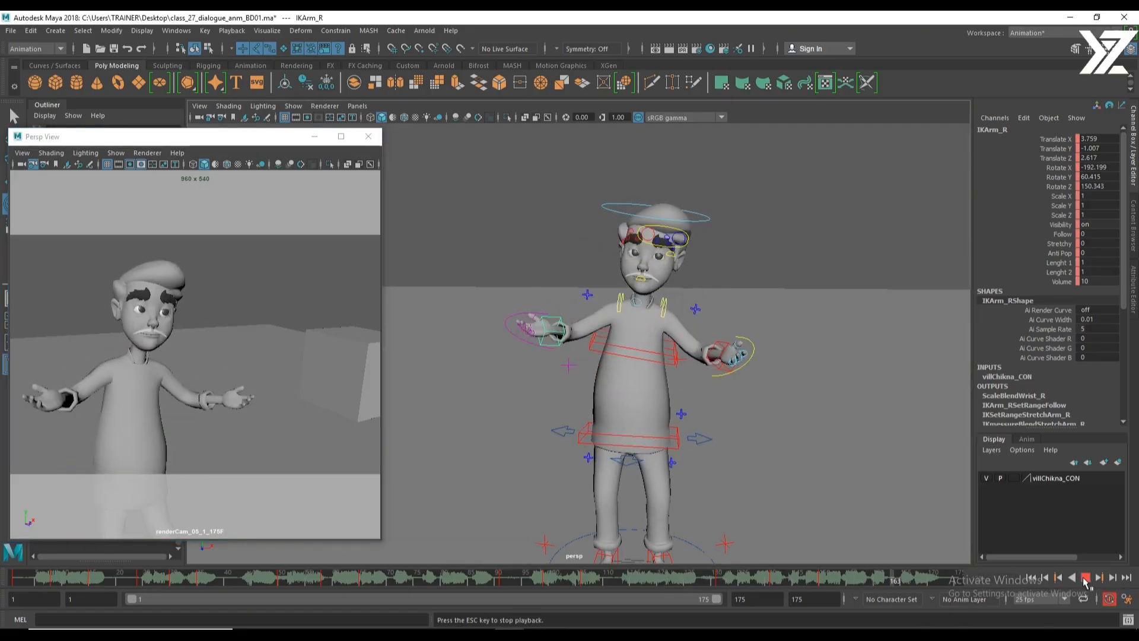
click(1085, 579)
At frame 141, lower the right elbow control PoleArm_R to Translate 1.878, -6.605, 0.225 and scrub to check the elbow.
drag(730, 581, 775, 583)
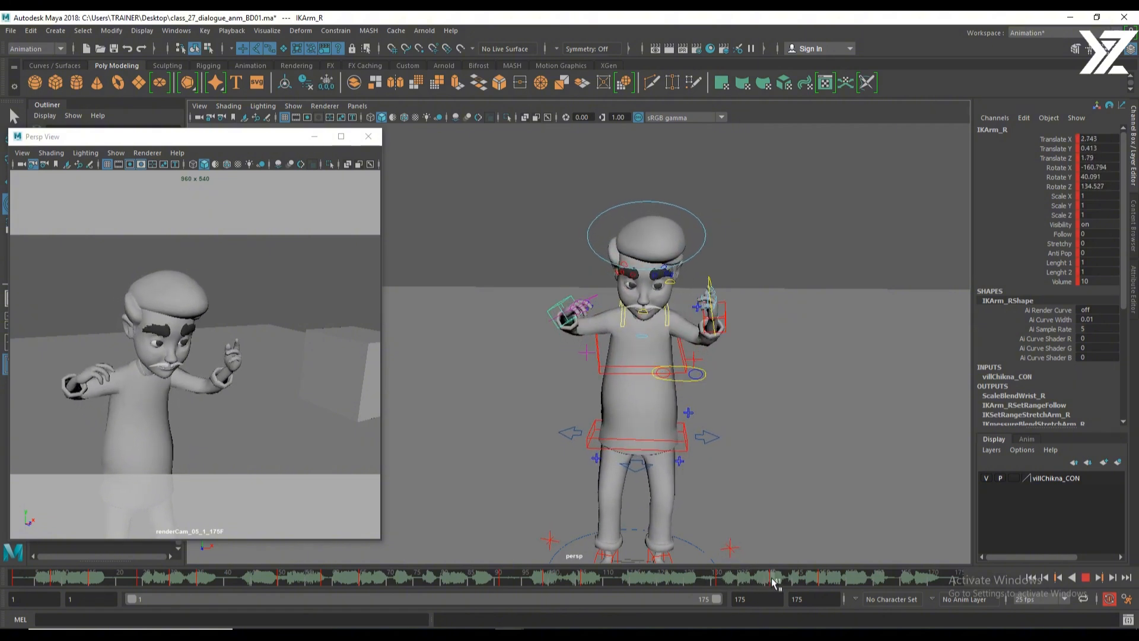
click(587, 369)
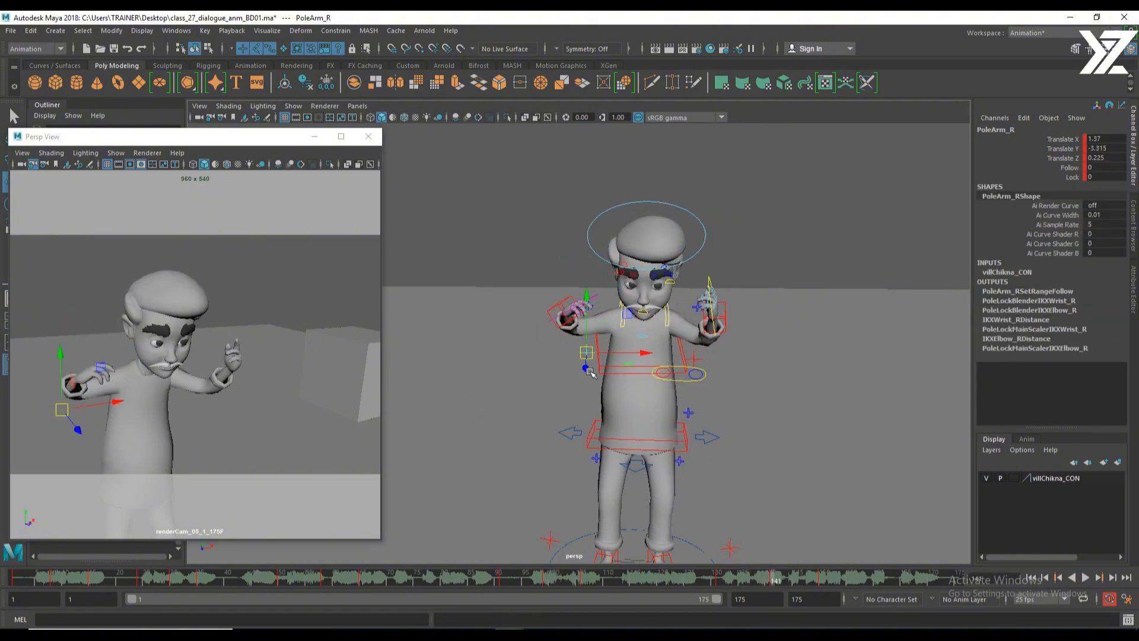
drag(590, 370, 647, 410)
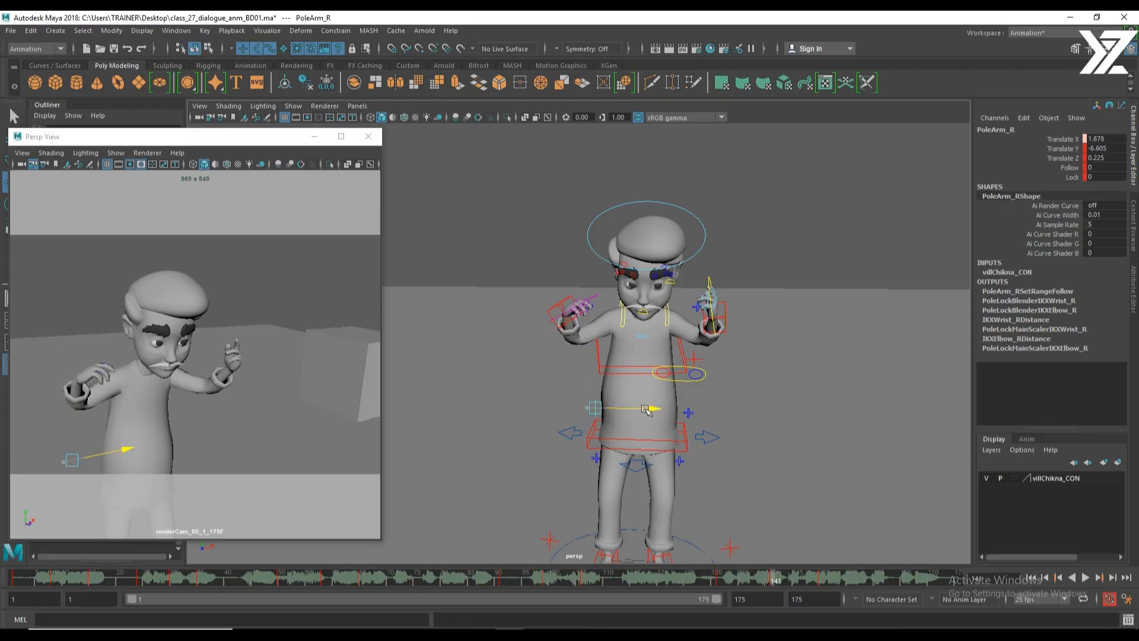
mouse_move(767, 576)
mouse_down()
mouse_move(720, 582)
mouse_move(791, 583)
mouse_move(776, 581)
mouse_up()
At frame 141, nudge the right arm control IKArm_R outward from the body and key it.
click(564, 324)
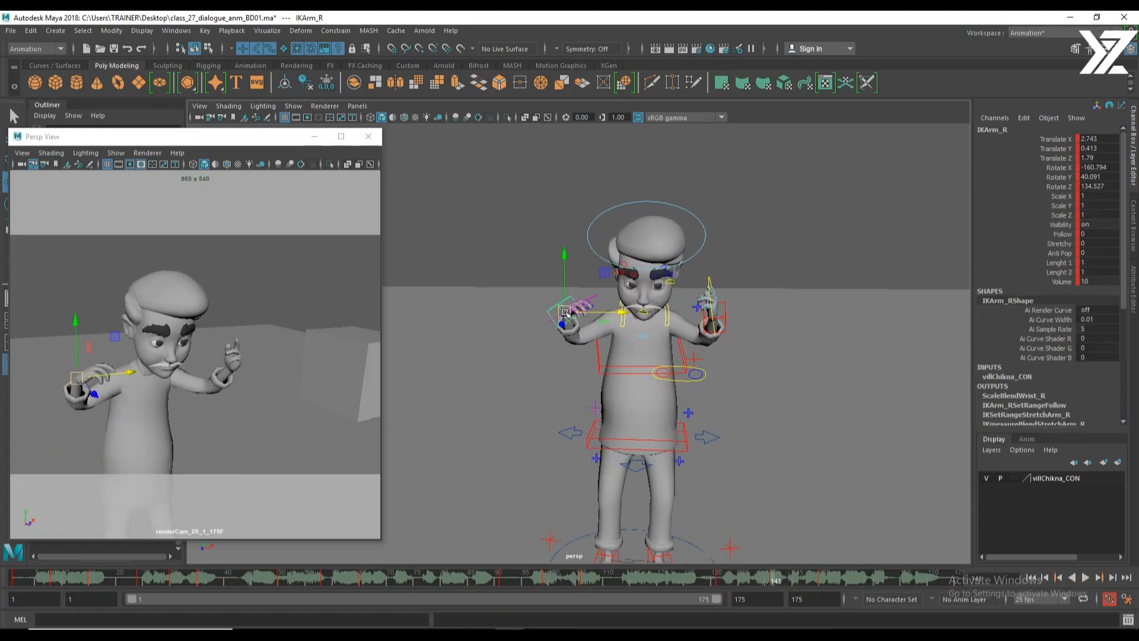
mouse_move(563, 323)
mouse_down()
mouse_move(569, 292)
mouse_move(541, 327)
mouse_move(544, 319)
mouse_up()
key(e)
key(s)
Scrub from frame 131 to 161, select all the controls, and play the whole animation from the start to review it.
click(716, 581)
drag(716, 583, 846, 585)
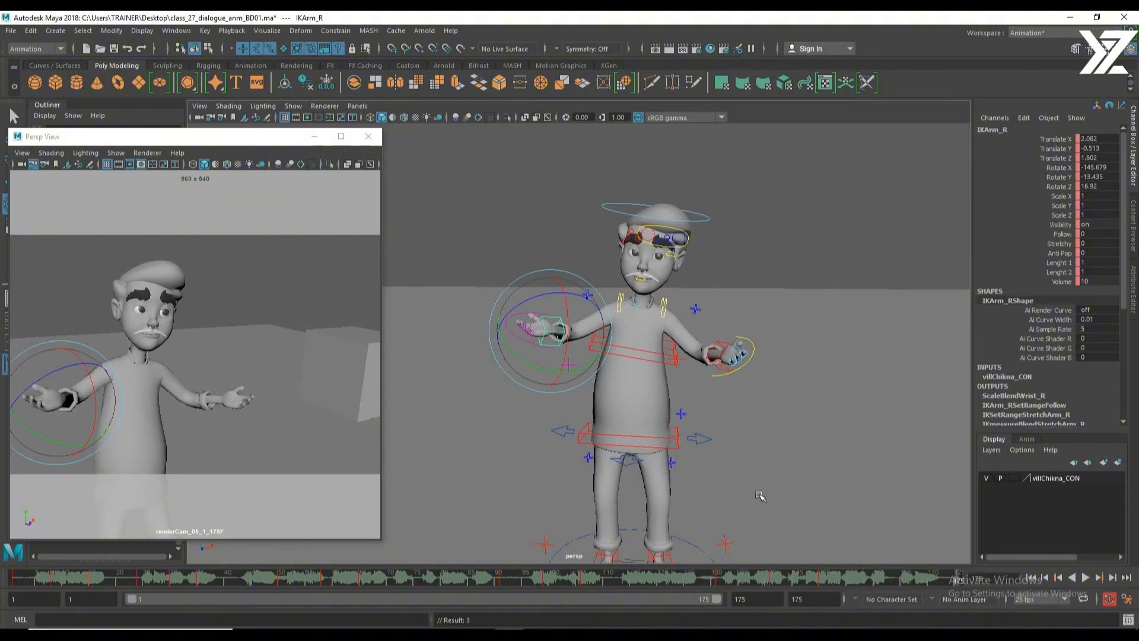
drag(720, 577, 881, 577)
scroll(792, 429, down, 4)
drag(479, 244, 806, 522)
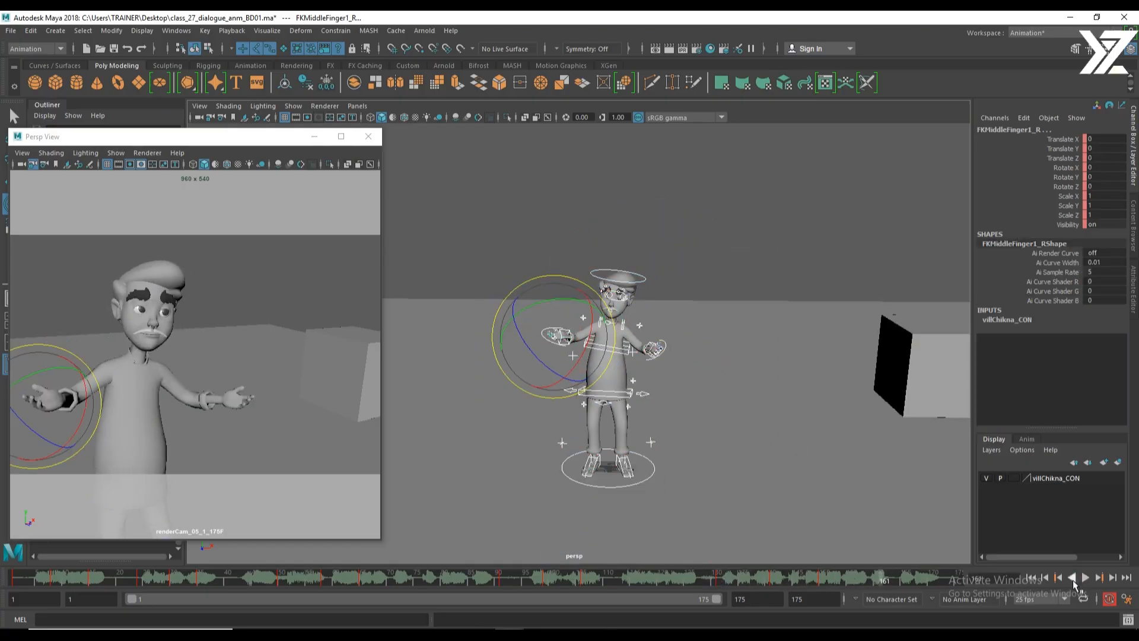
click(1035, 578)
click(1086, 578)
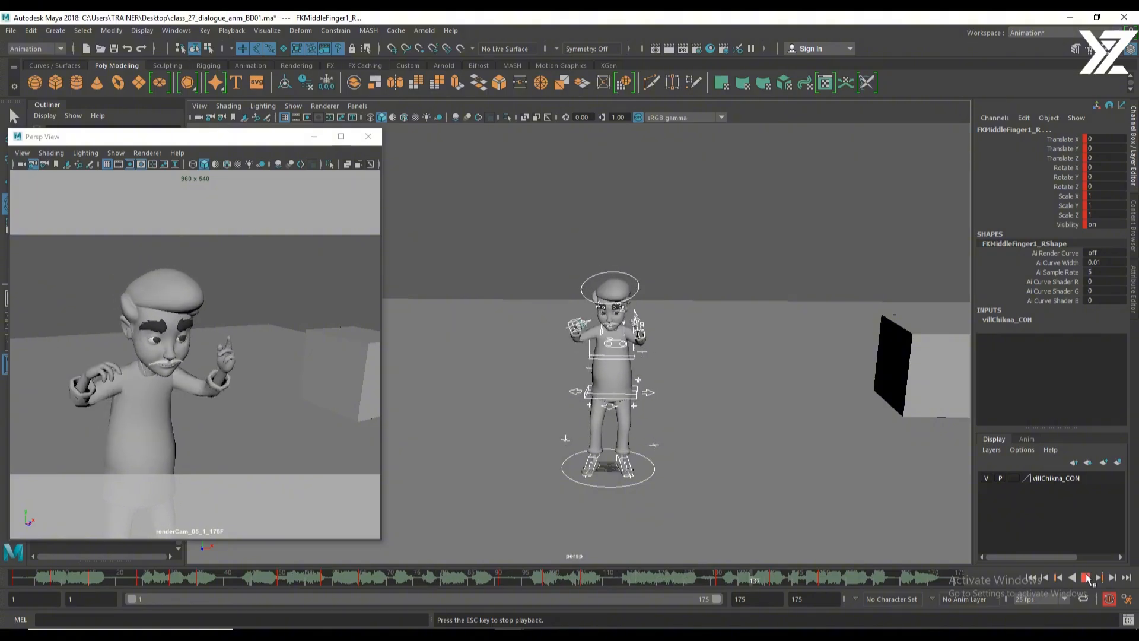
click(1087, 578)
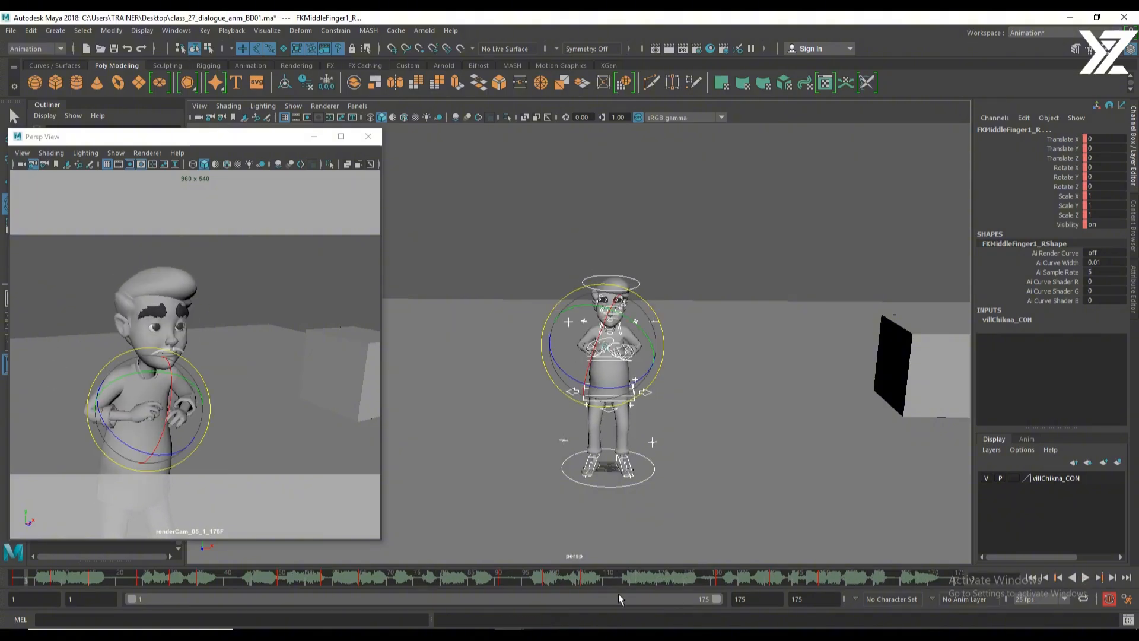
Clear the selection, save the scene, and save an incremented version as class_27_dialogue_anm_BD02.ma.
click(493, 247)
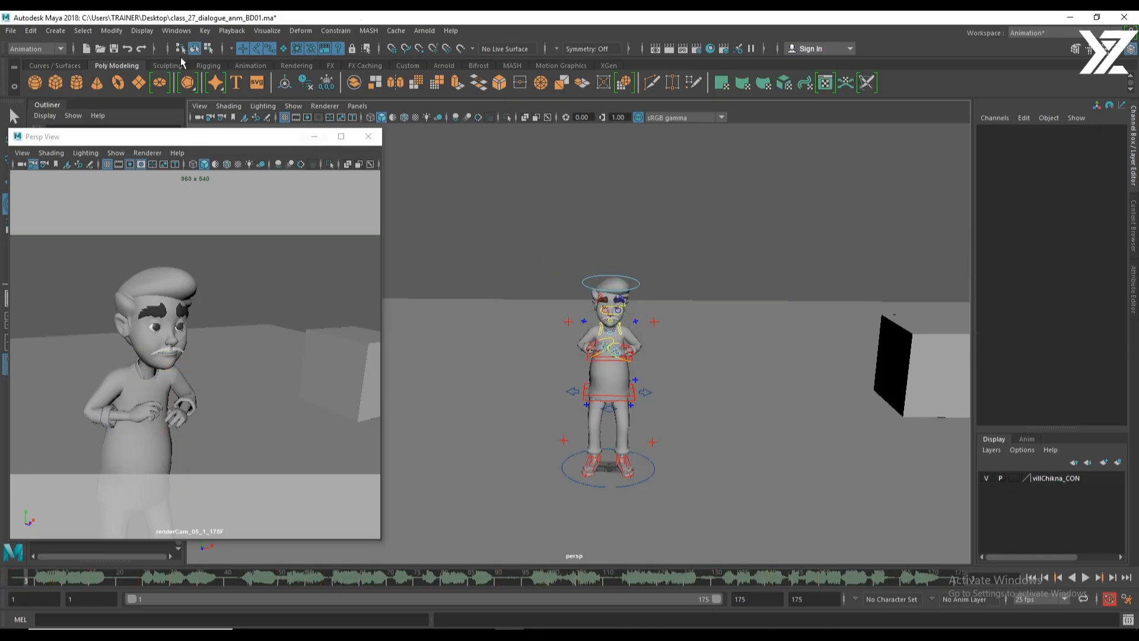
click(112, 49)
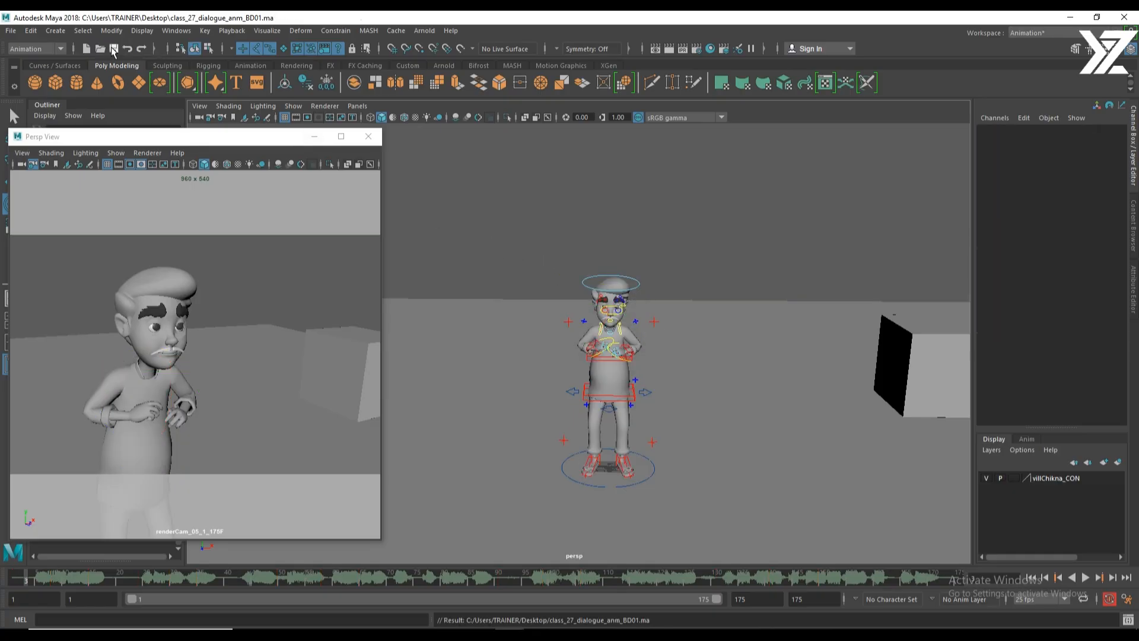
click(11, 30)
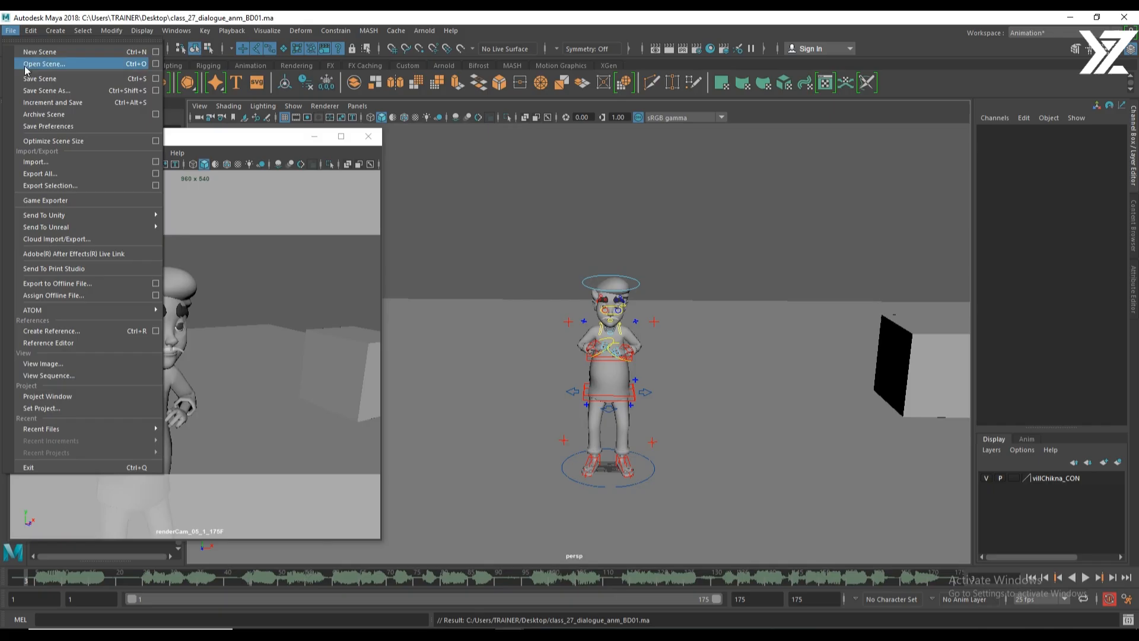
click(51, 102)
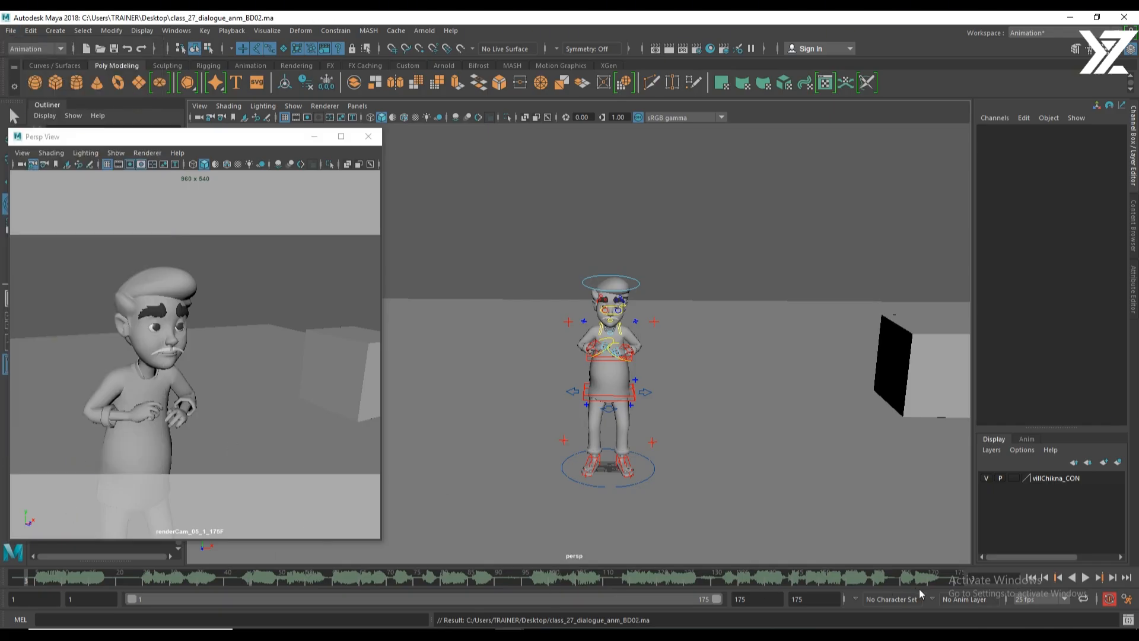
Play the animation briefly and select all of the character's controls.
key(alt+v)
key(alt+v)
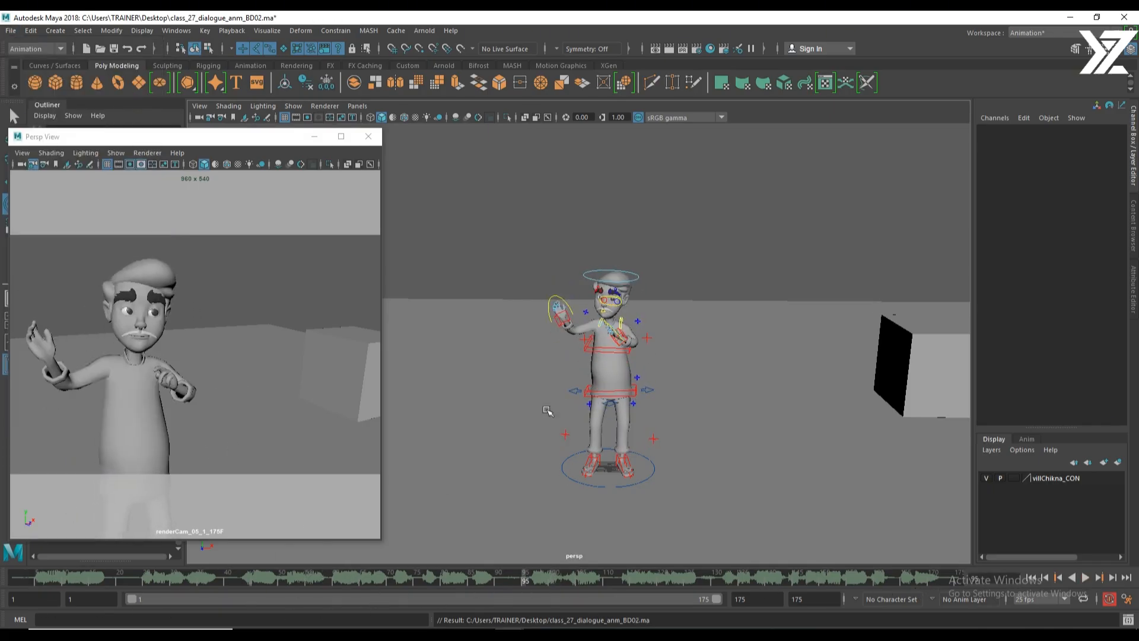
drag(480, 239, 786, 541)
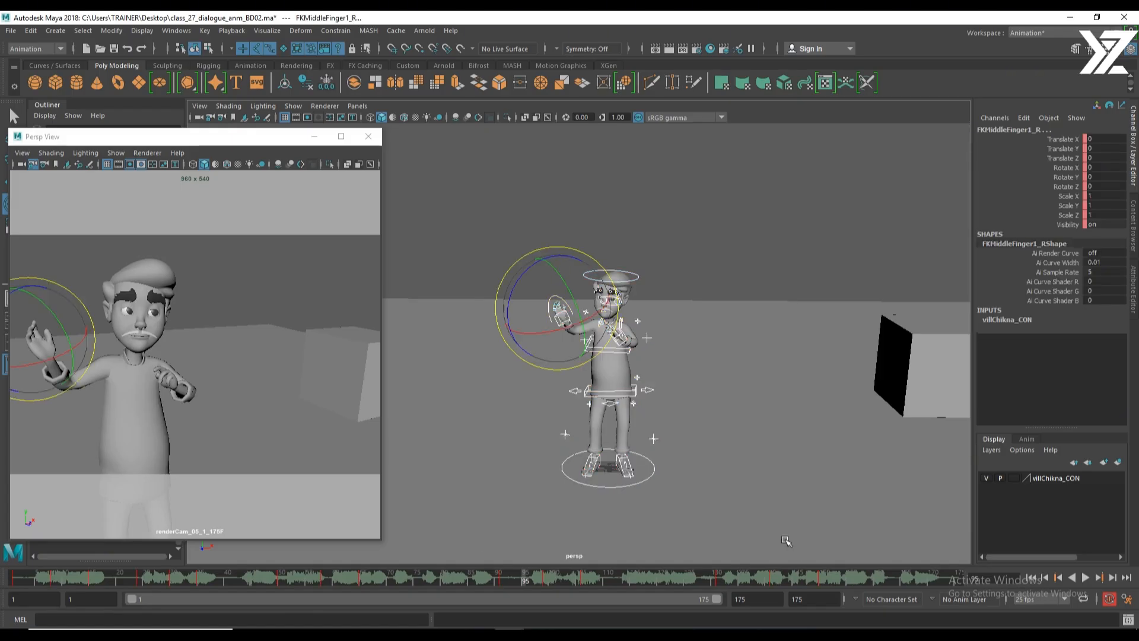
Play and scrub between frames 24 and 35 to examine the transition between the two poses.
click(145, 582)
key(alt+v)
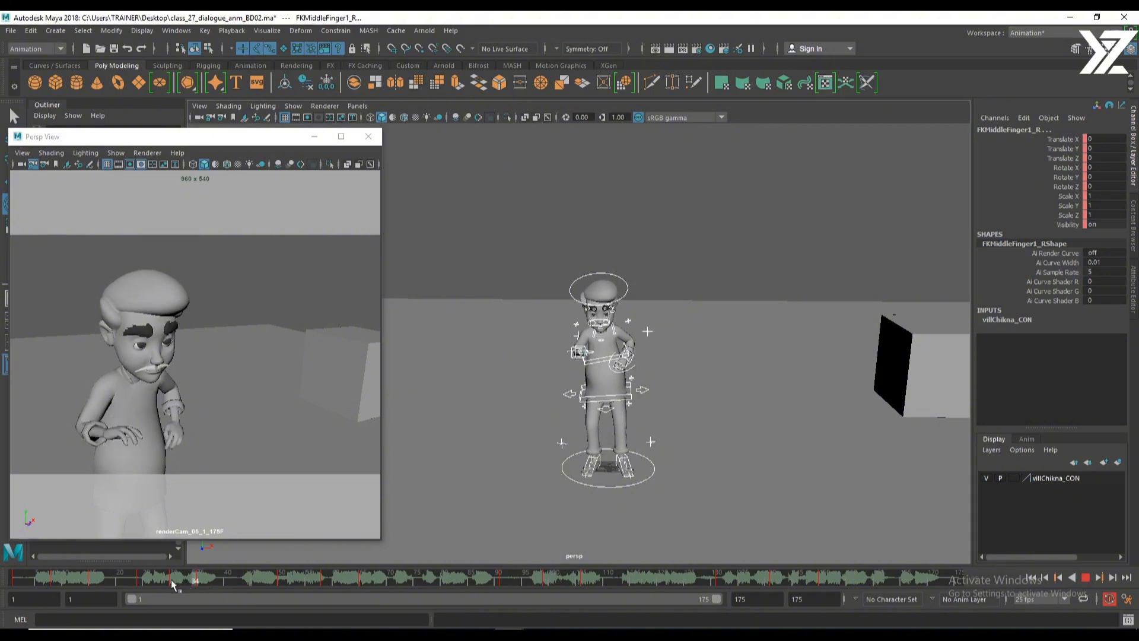
click(198, 578)
key(e)
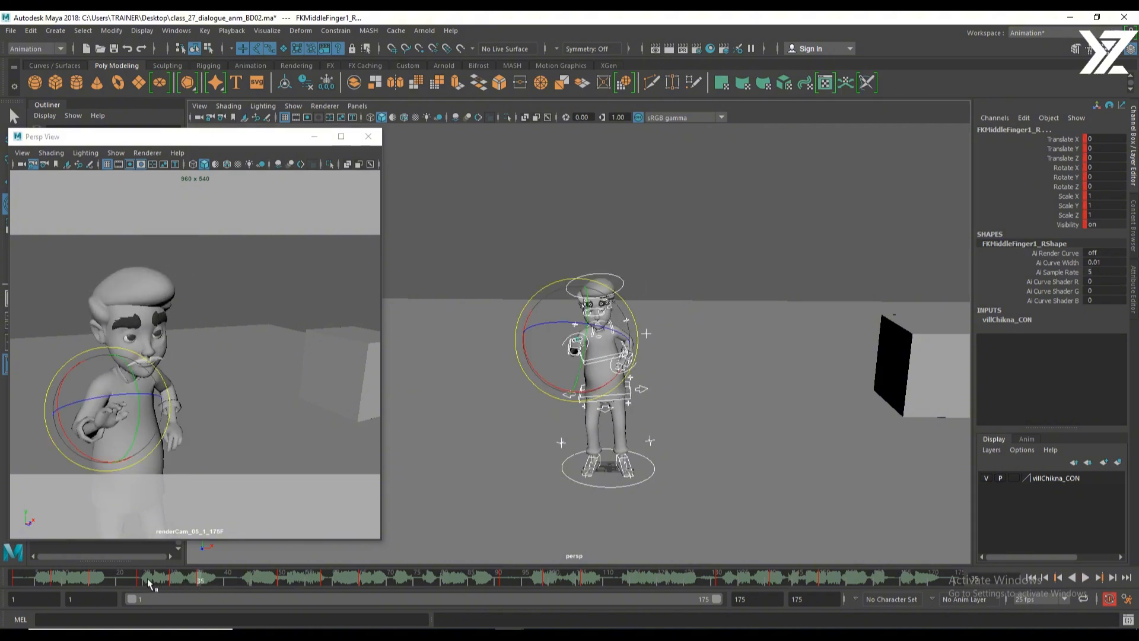
drag(147, 578, 198, 578)
click(145, 579)
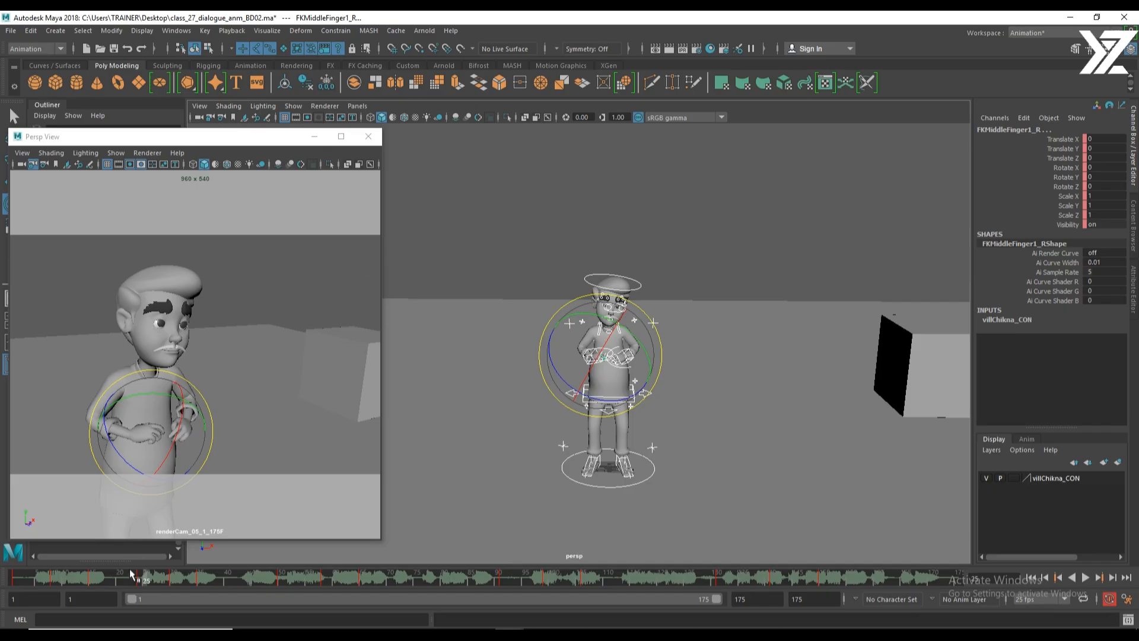
drag(146, 579, 140, 585)
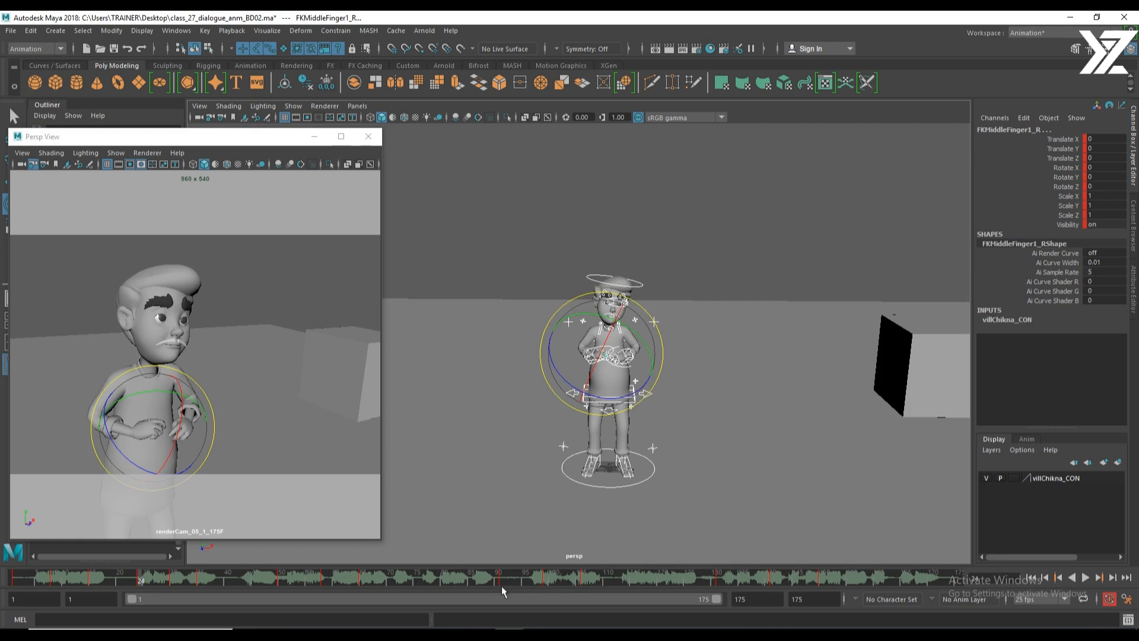
click(200, 582)
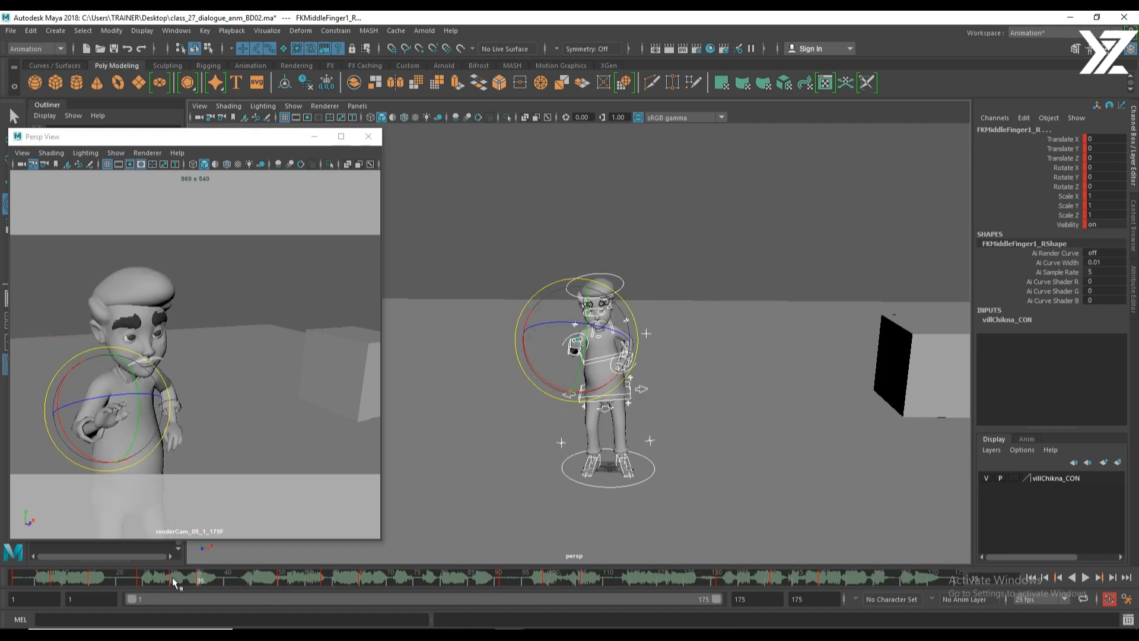
click(142, 582)
click(201, 580)
Play the opening frames and scrub up to frame 35 to examine the timing of the first movement.
alt+middle_drag(671, 462, 715, 445)
alt+right_drag(714, 445, 811, 443)
alt+middle_drag(811, 442, 738, 404)
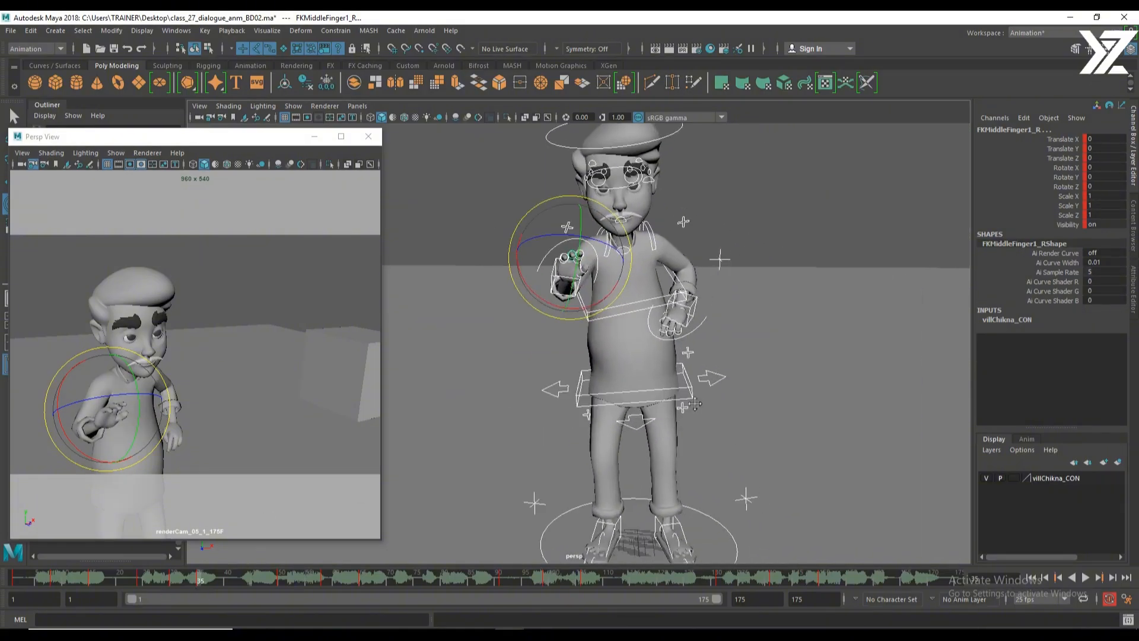
alt+right_drag(737, 404, 644, 402)
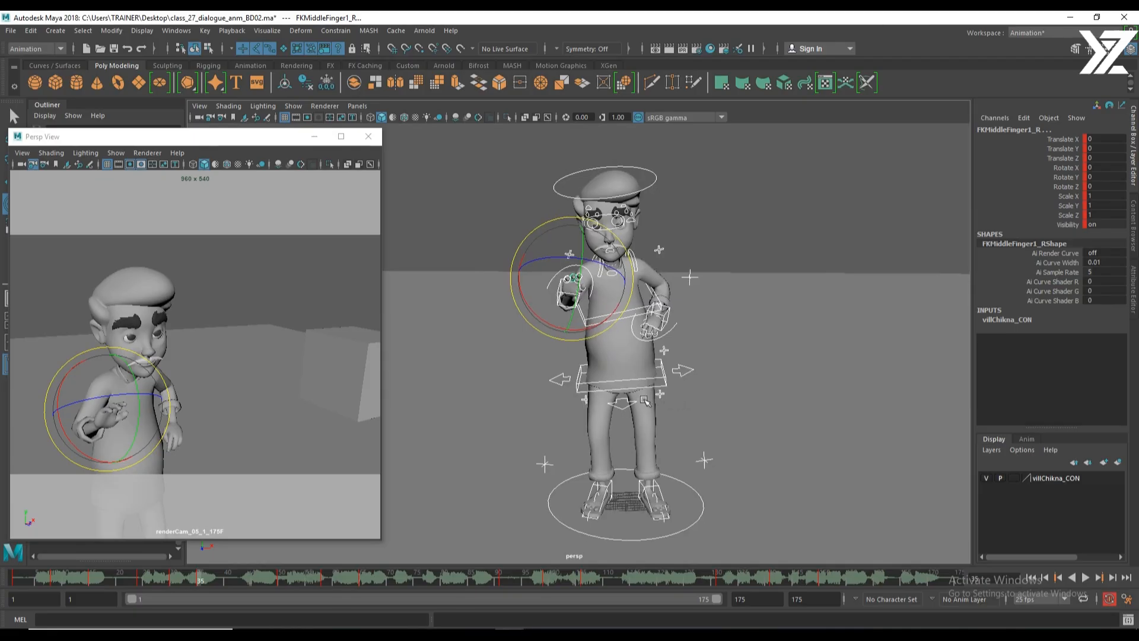
click(14, 581)
key(alt+v)
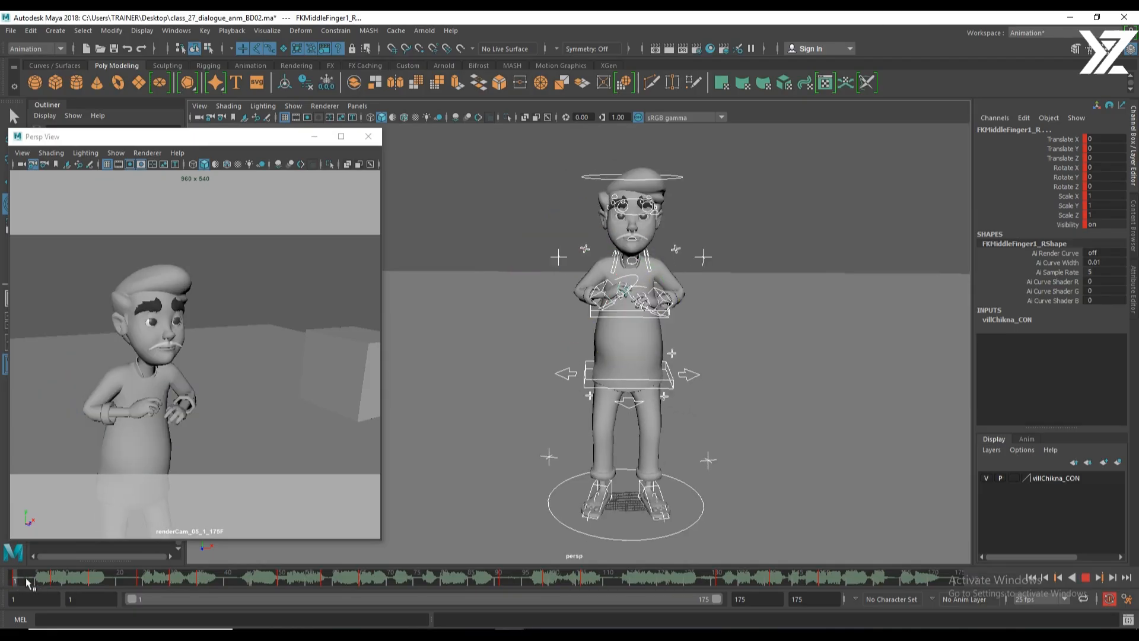
mouse_move(26, 579)
mouse_down()
mouse_move(75, 581)
mouse_move(14, 578)
mouse_up()
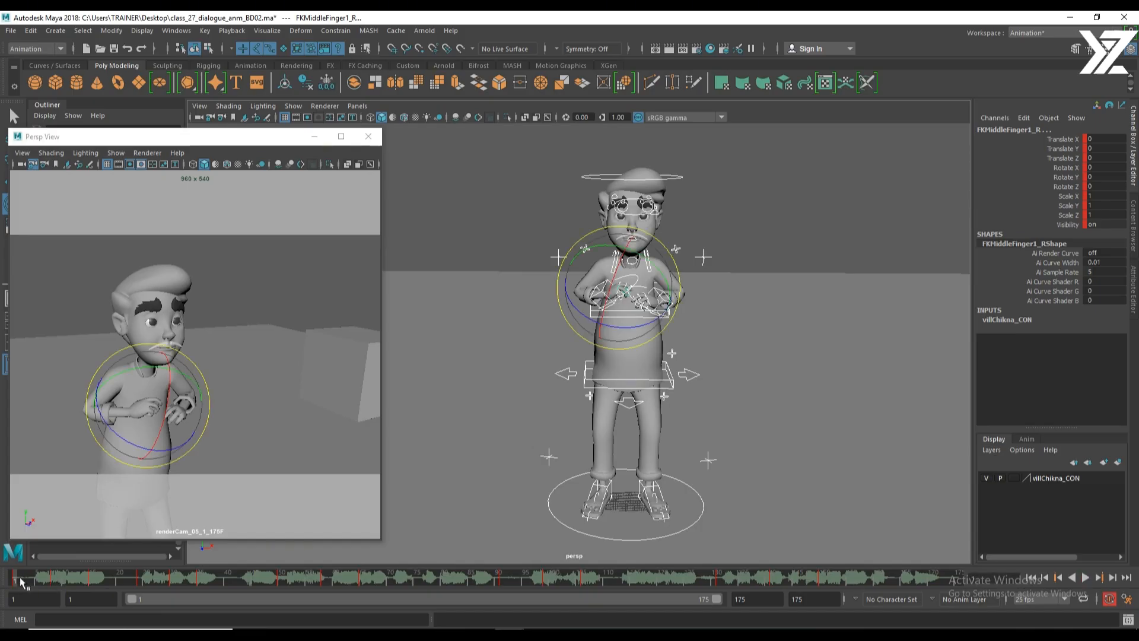
click(149, 583)
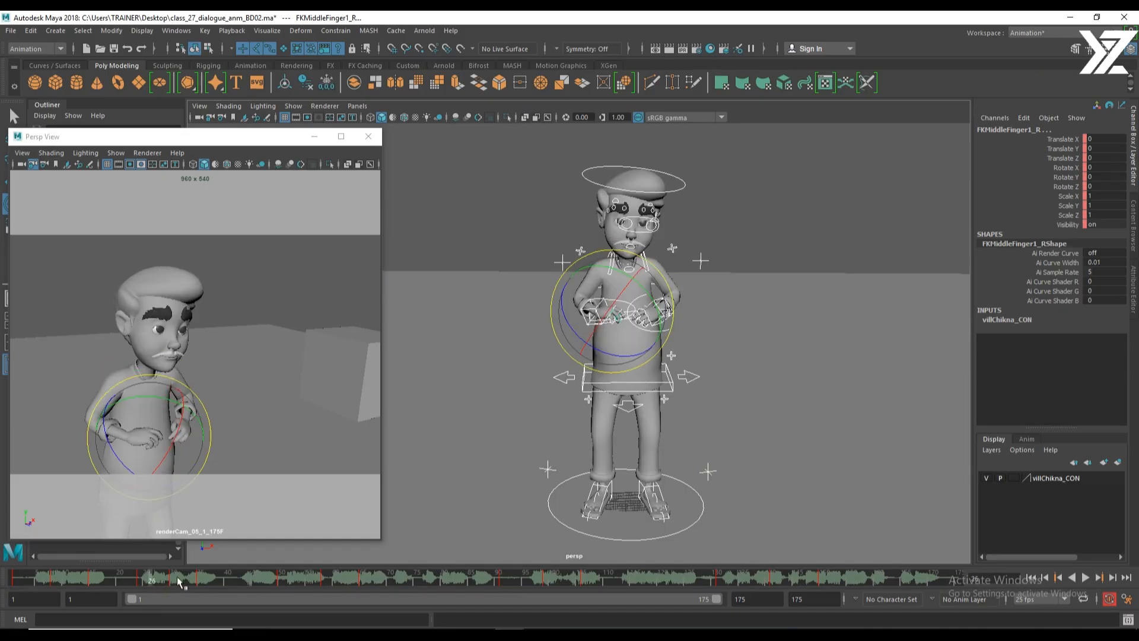
drag(181, 581, 204, 581)
Scrub through the keyed poses from about frame 66 to the end of the shot to examine their timing.
click(383, 583)
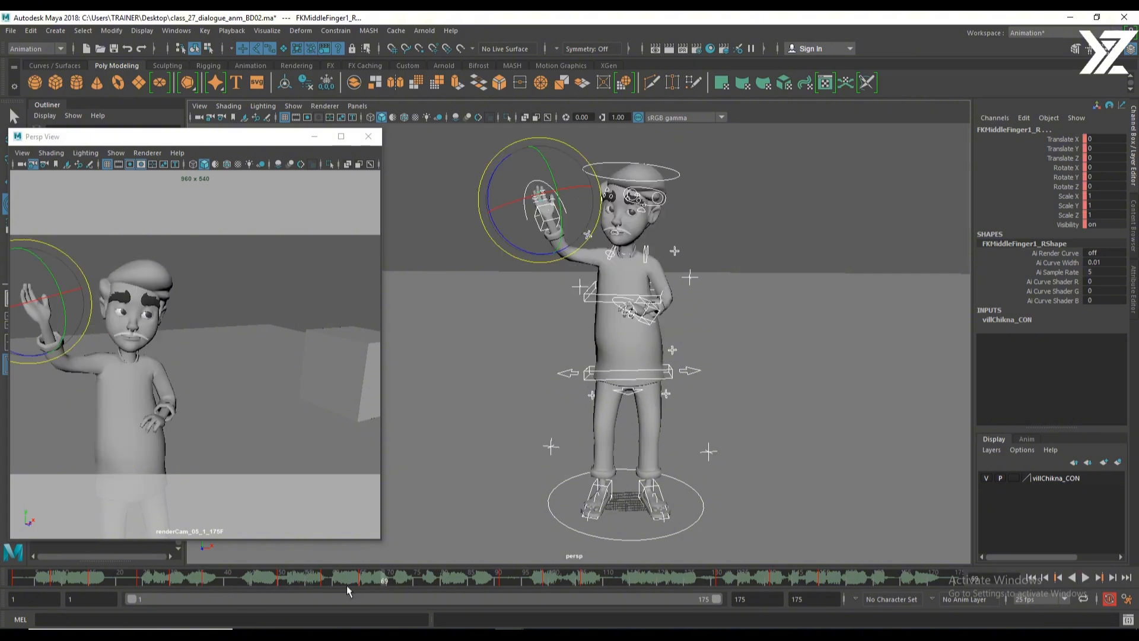
drag(363, 580, 411, 582)
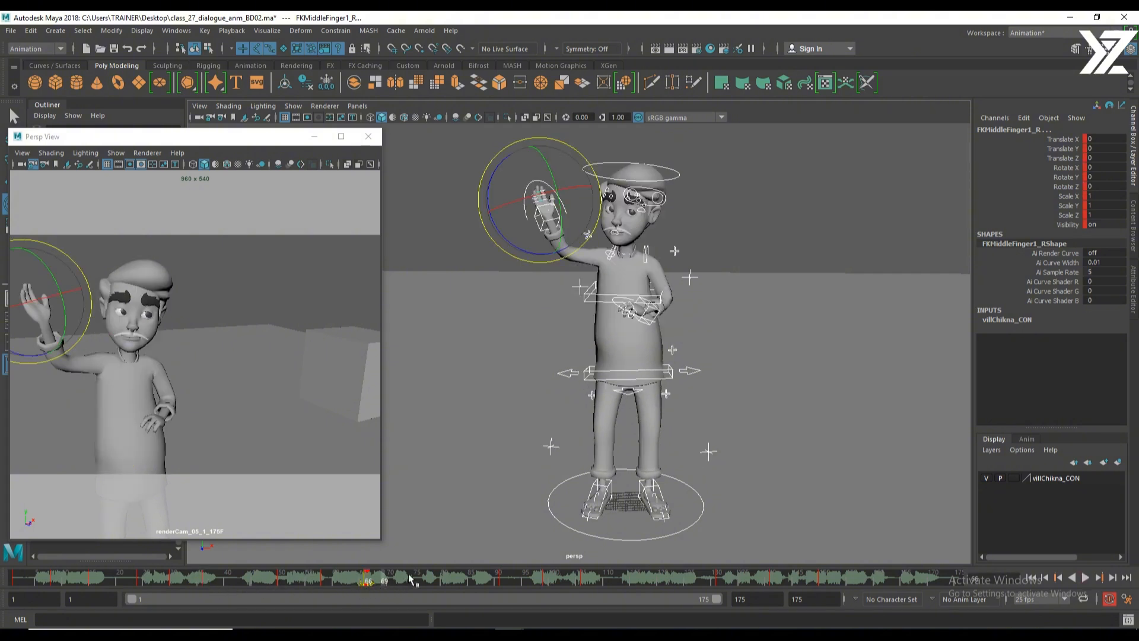
click(590, 582)
click(591, 582)
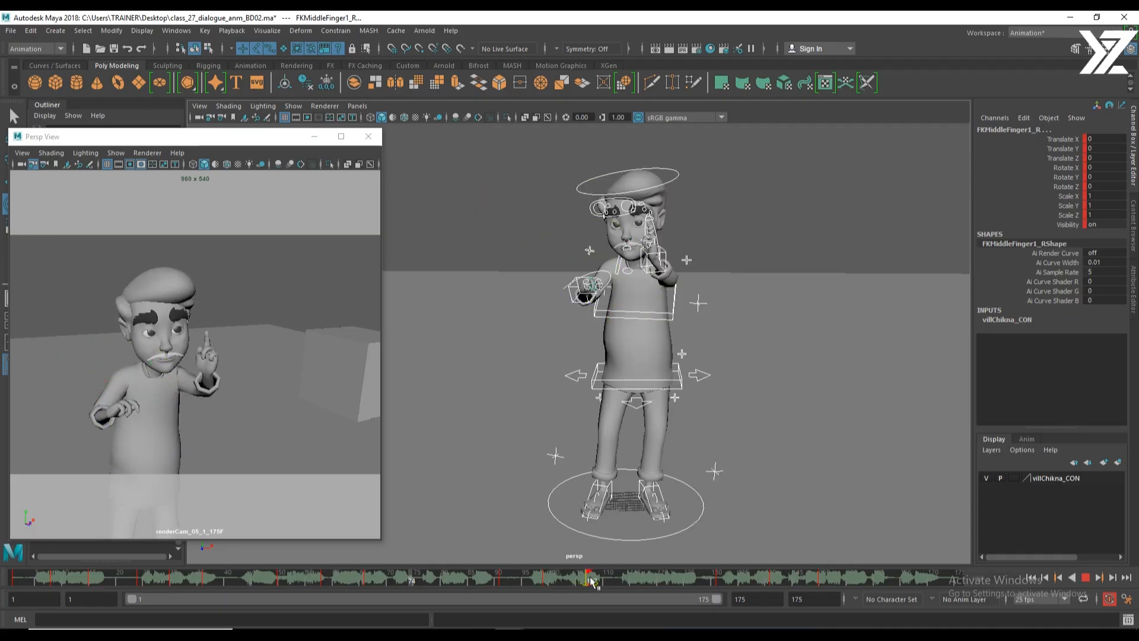
click(823, 580)
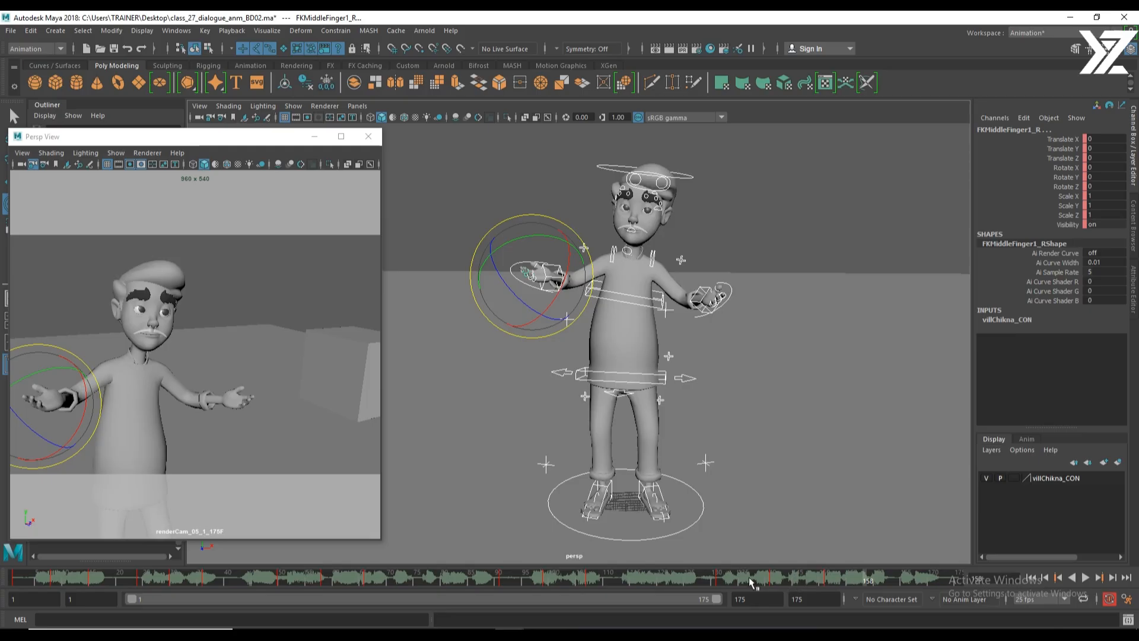
click(721, 582)
click(817, 578)
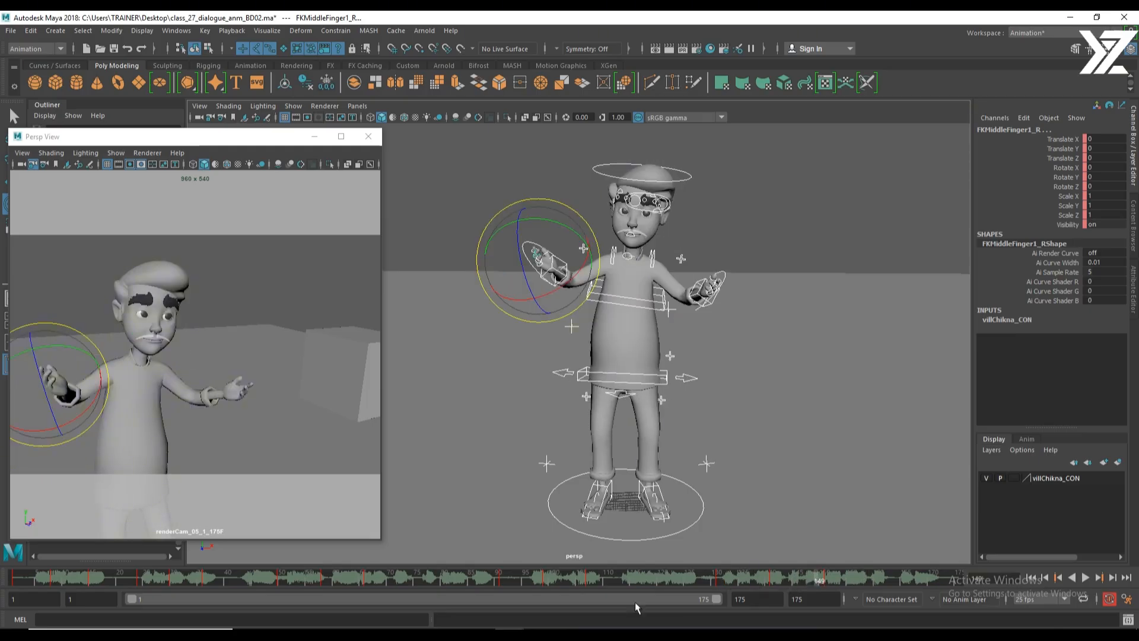
Copy the in-between pose from about frame 2 to frame 5 and key it on all selected controls.
key(alt+v)
click(15, 576)
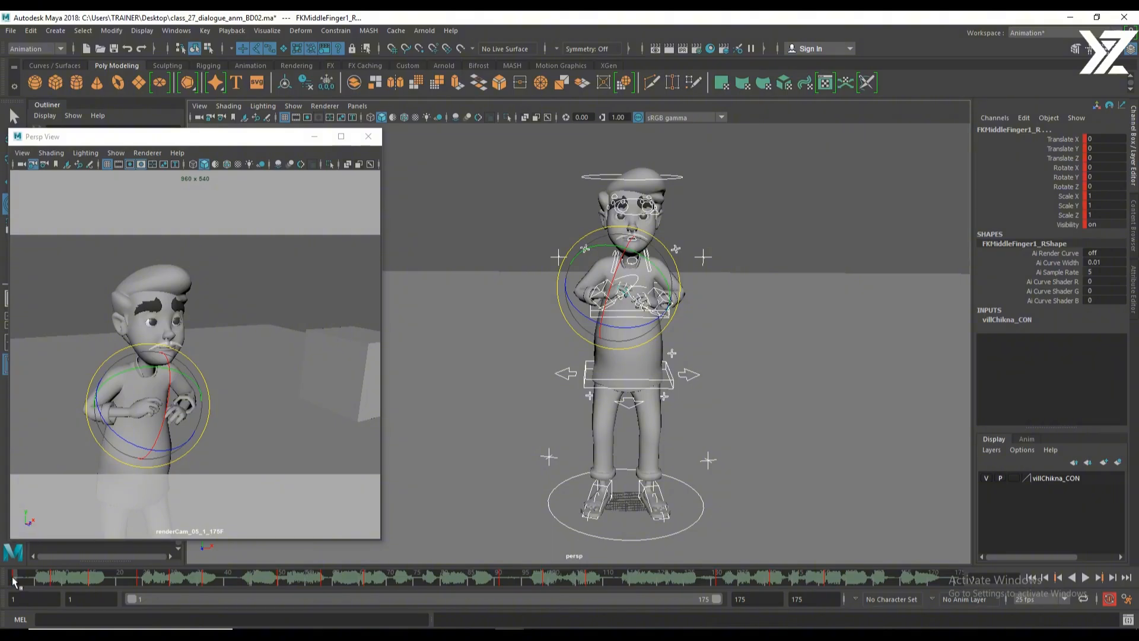
key(alt+v)
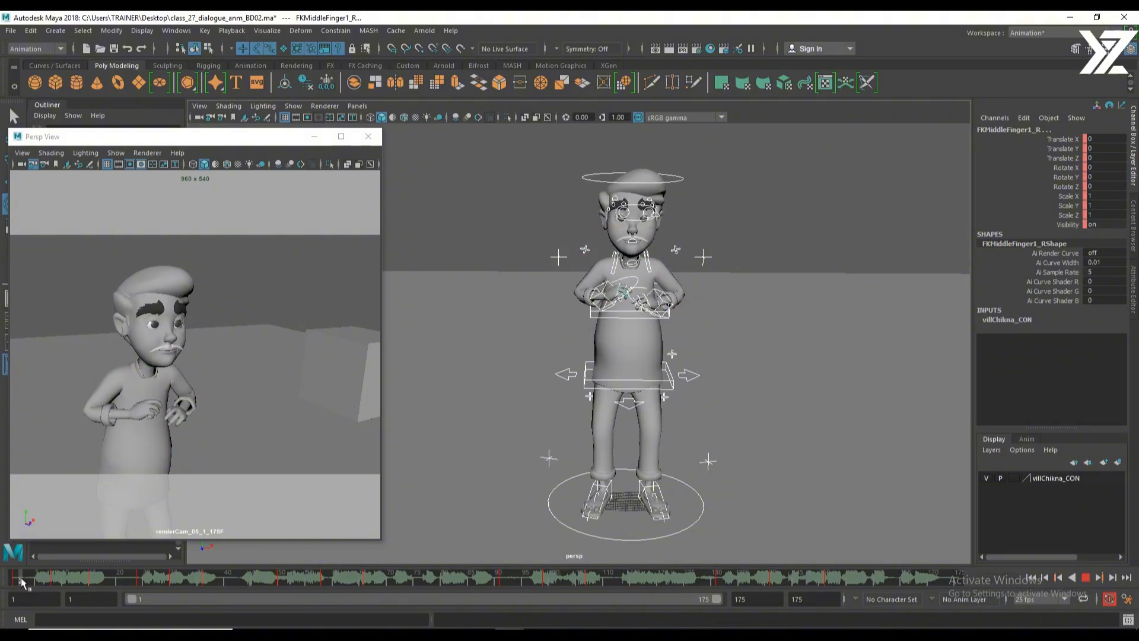
click(22, 581)
key(alt+v)
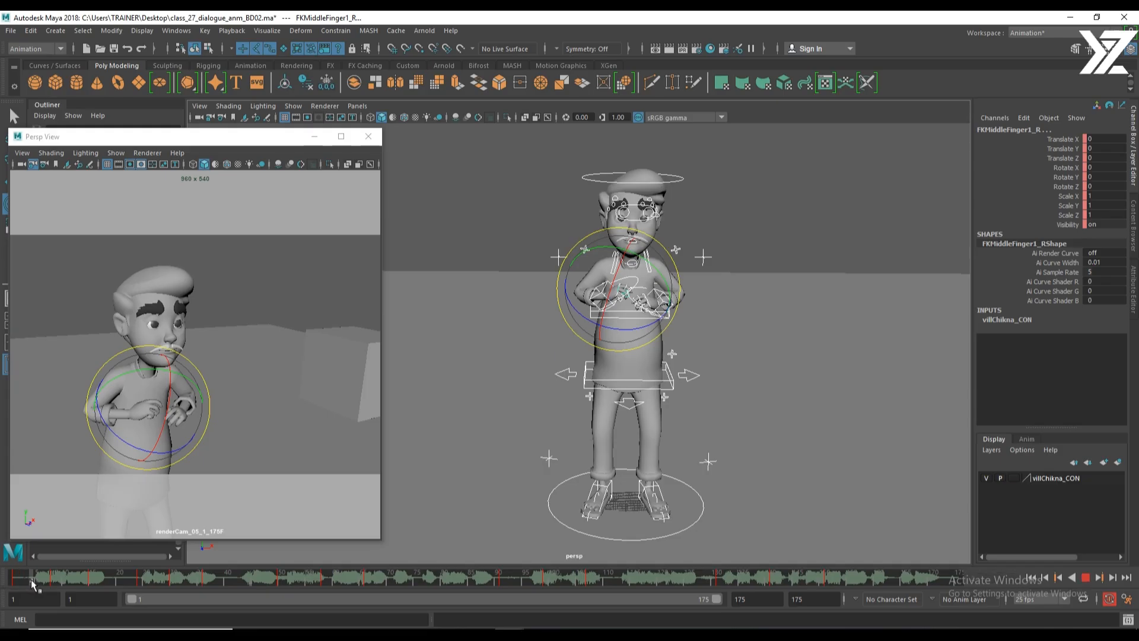
key(alt+v)
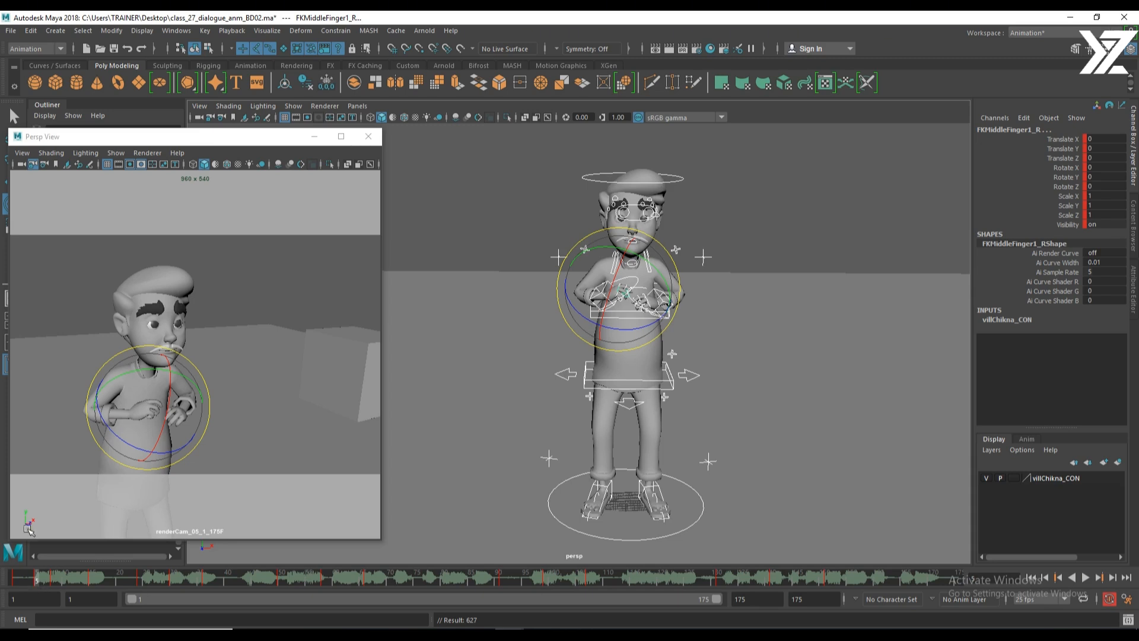
Replay the opening frames, copy the pose from about frame 13 to frame 11, and key it on all selected controls.
click(16, 578)
key(alt+v)
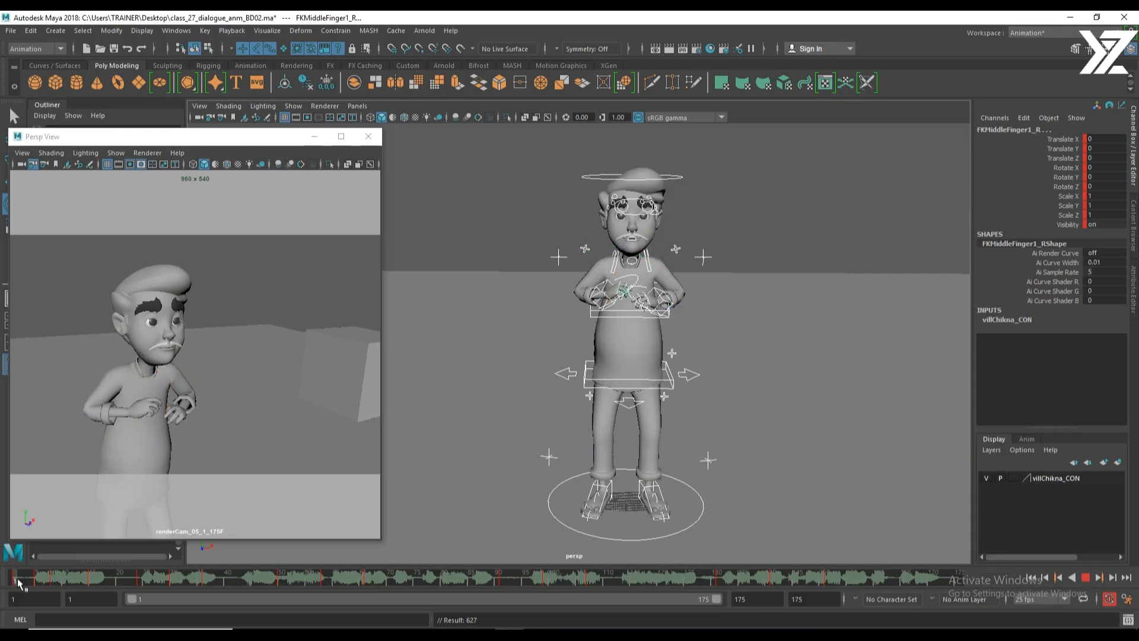
key(alt+v)
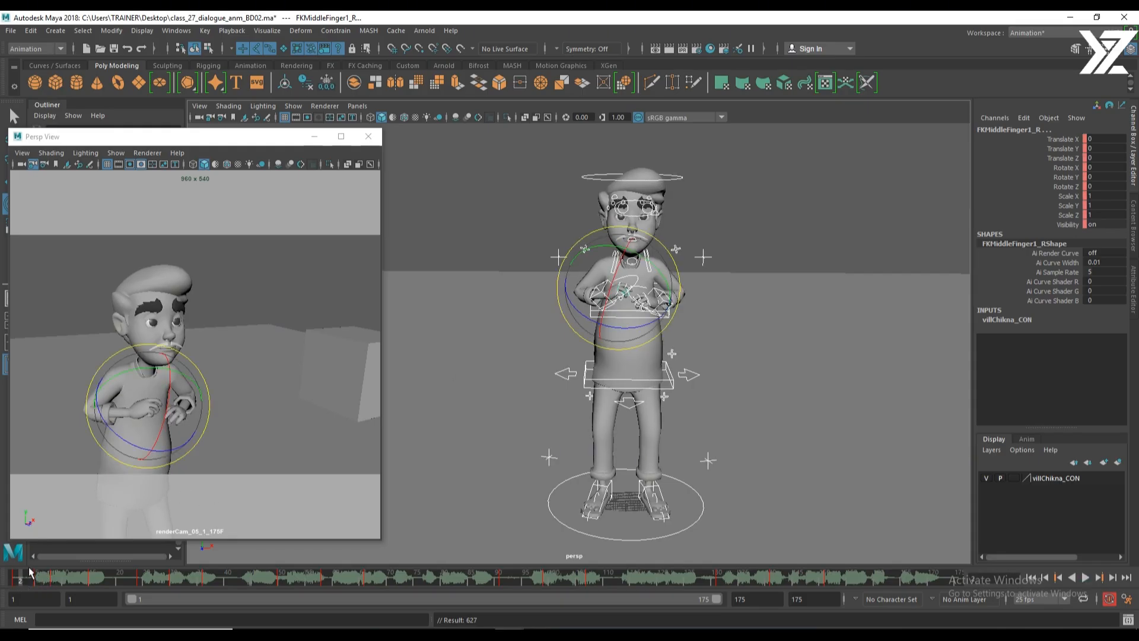
key(alt+v)
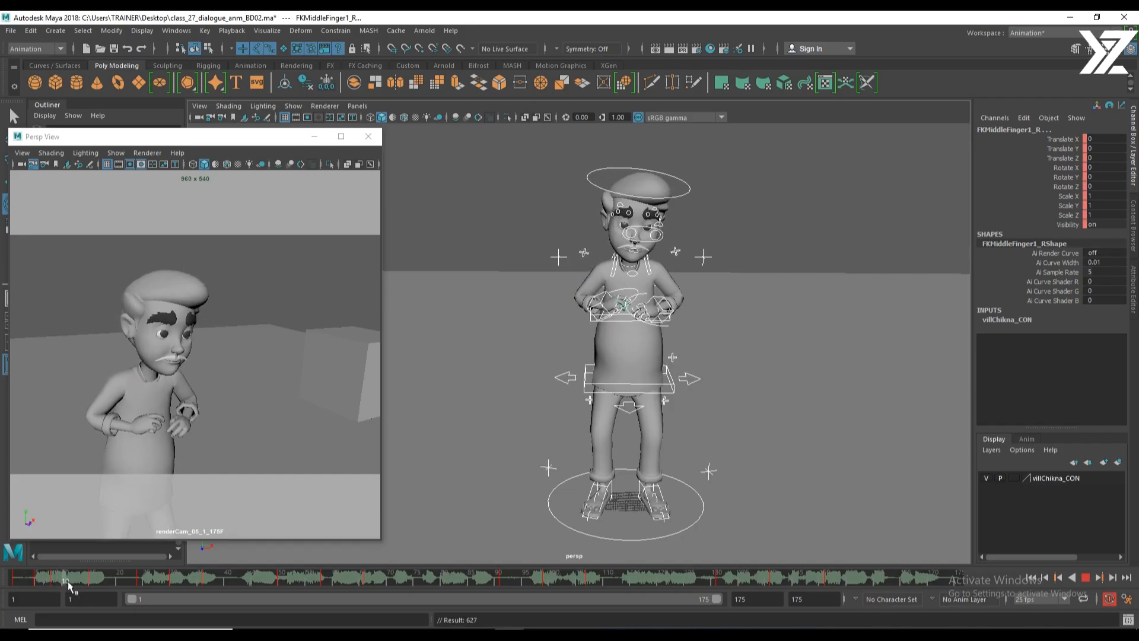
click(91, 581)
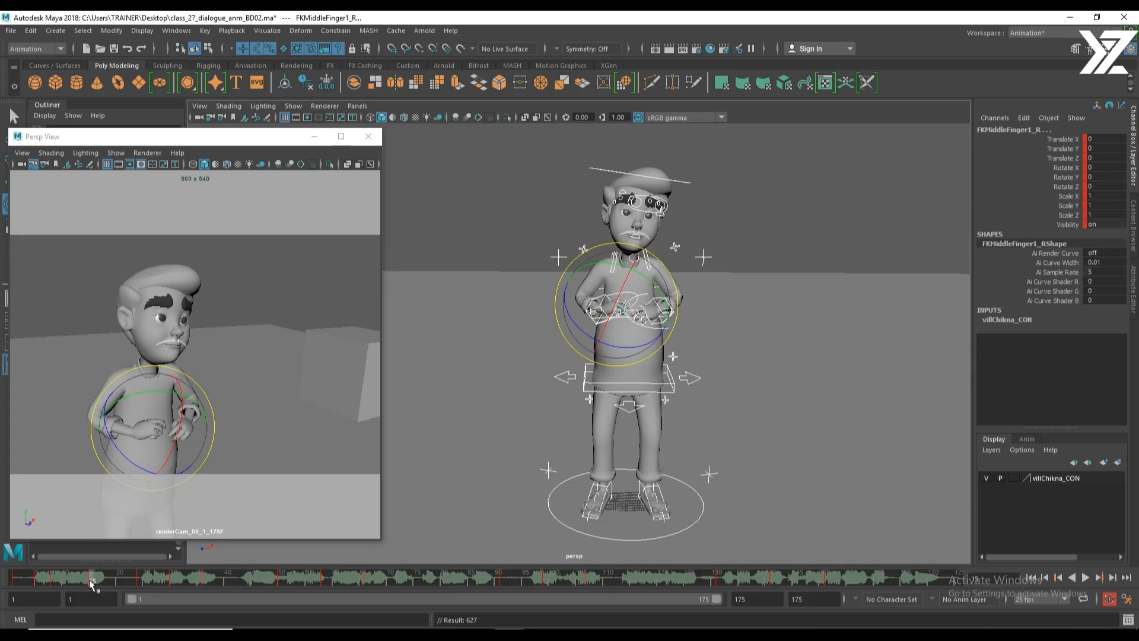
key(alt+v)
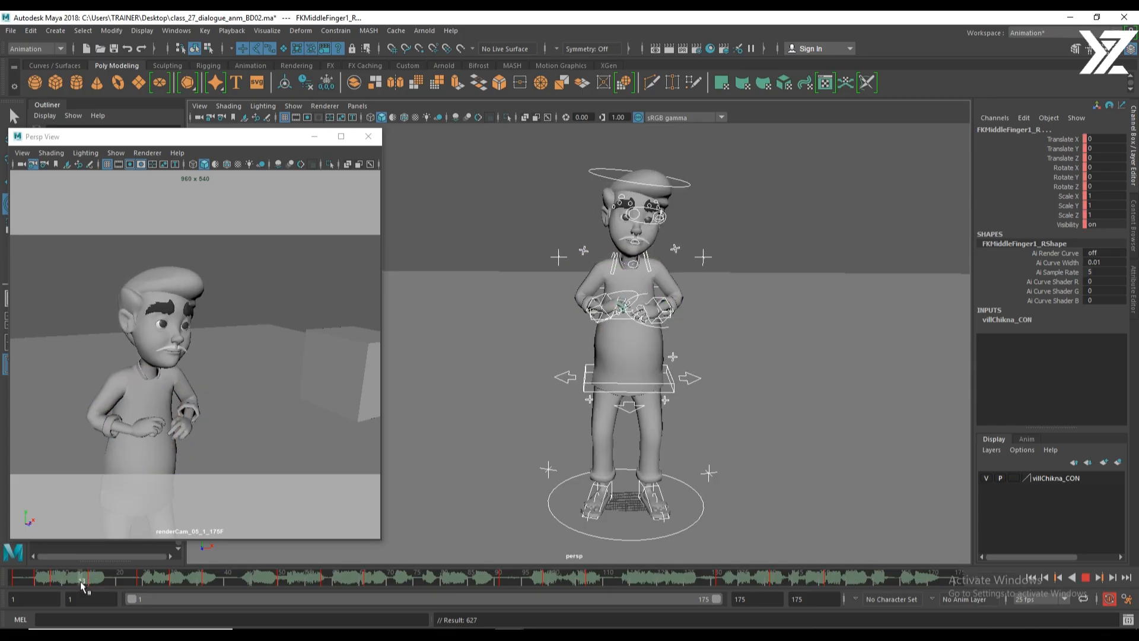
key(alt+v)
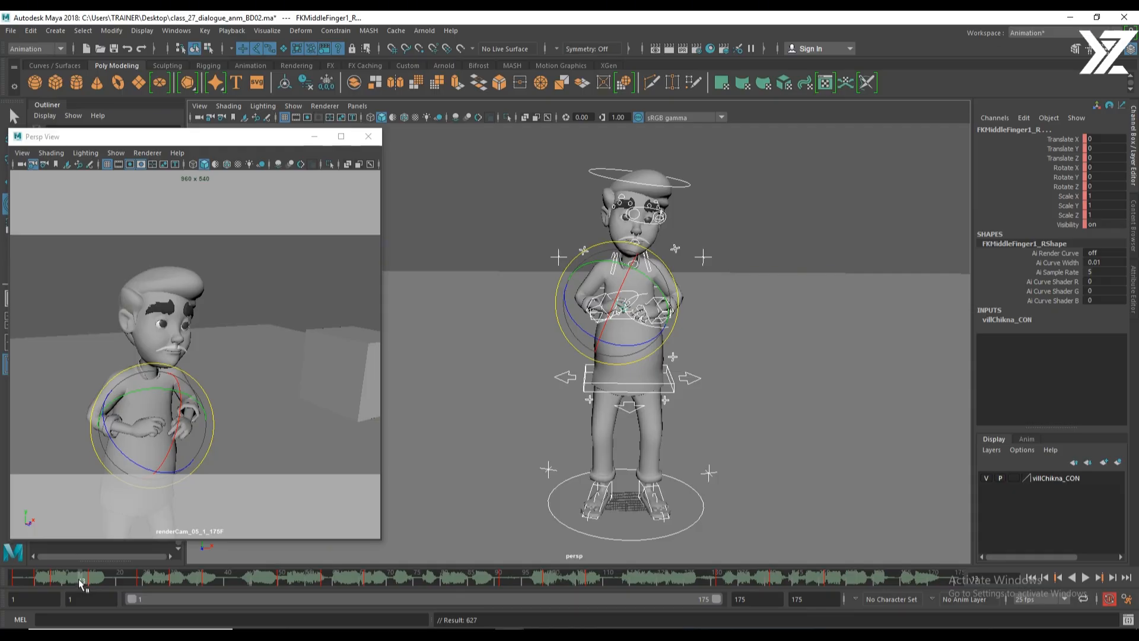
key(alt+v)
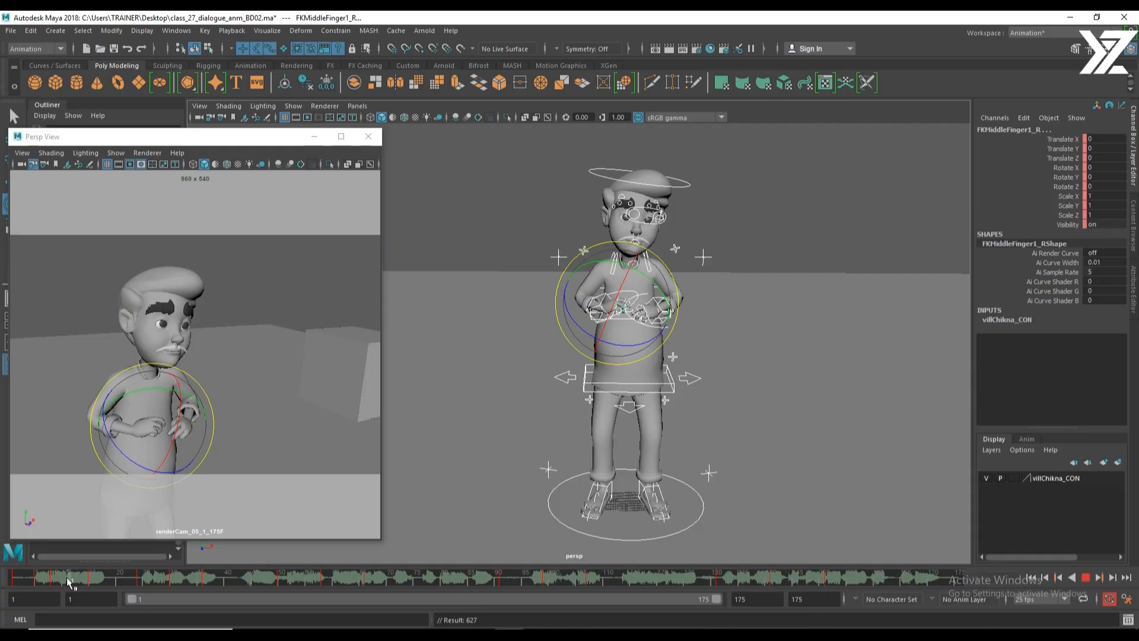
key(alt+v)
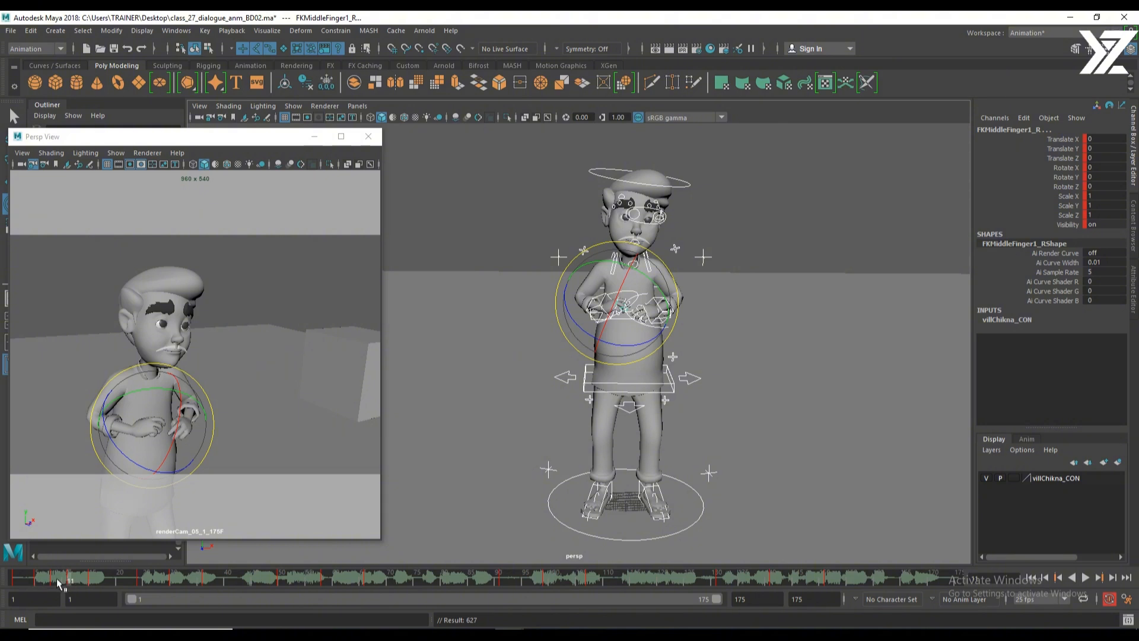
Scrub and play through the opening poses to examine their timing against the dialogue audio.
key(alt+v)
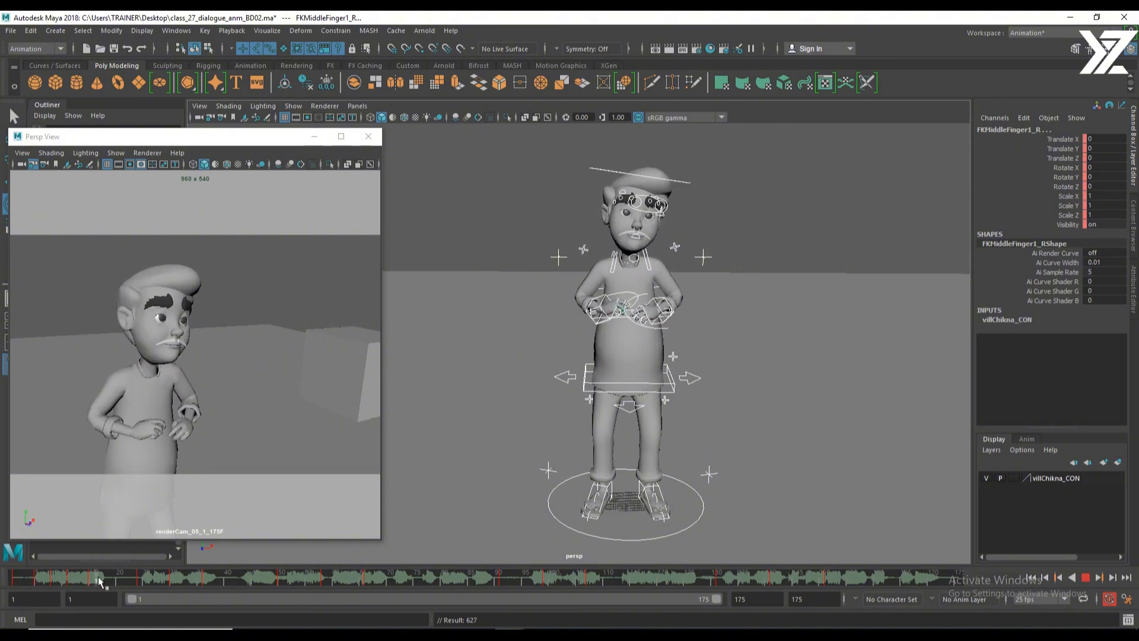
click(7, 580)
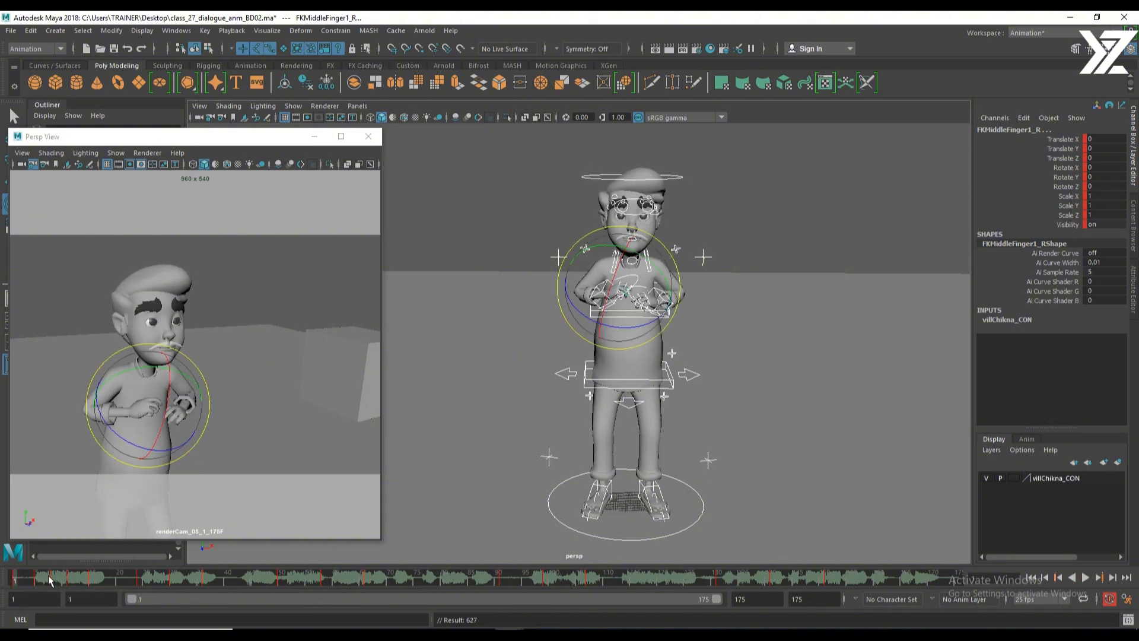
mouse_move(54, 581)
mouse_down()
mouse_move(90, 581)
mouse_move(62, 583)
mouse_up()
click(1085, 578)
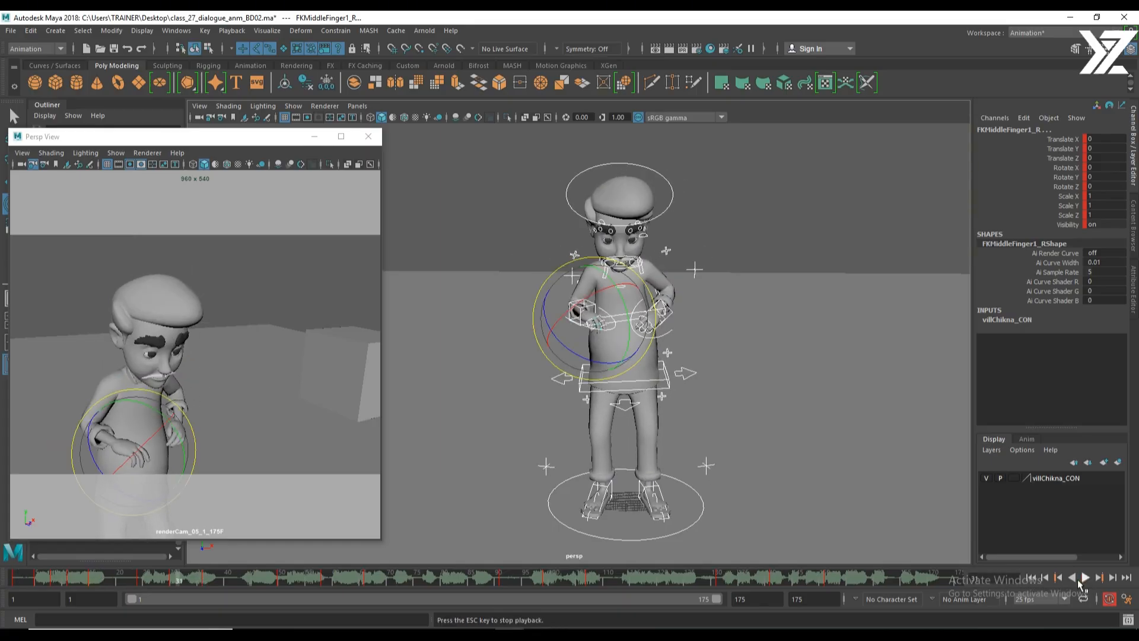
click(1085, 578)
drag(44, 584, 26, 582)
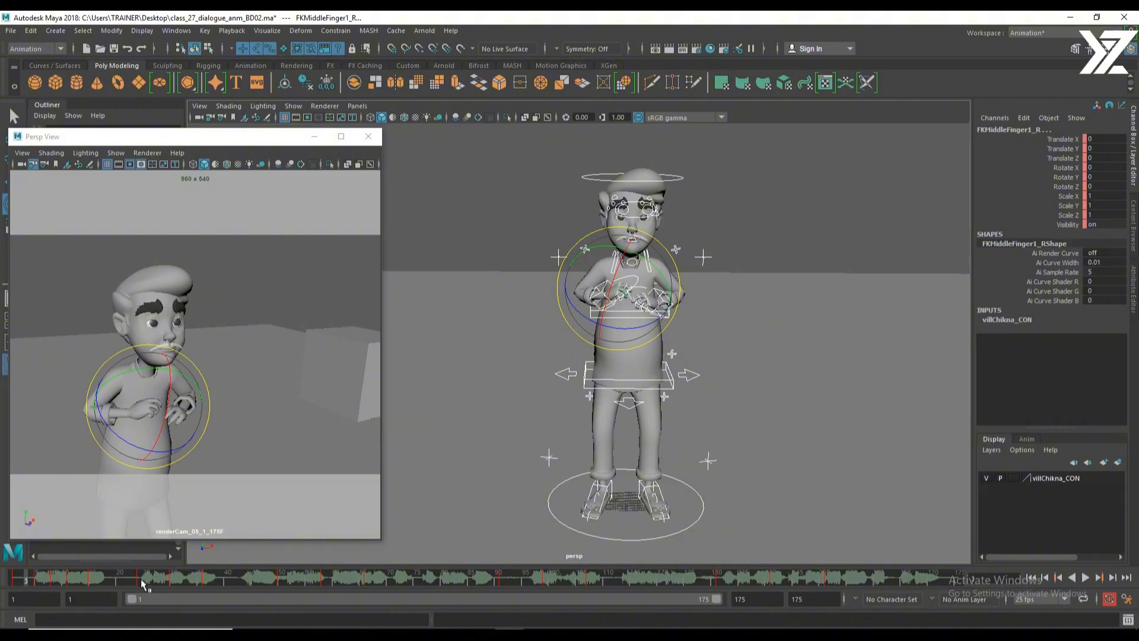
mouse_move(143, 584)
mouse_down()
mouse_move(208, 588)
mouse_move(138, 581)
mouse_move(205, 583)
mouse_move(187, 586)
mouse_up()
key(alt+v)
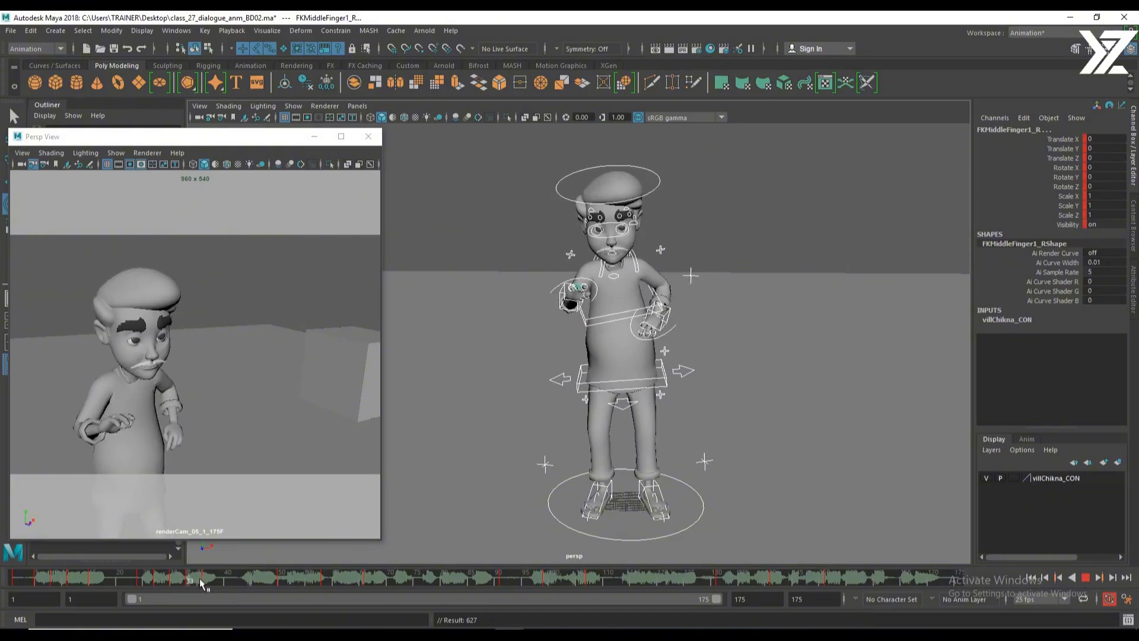
Carry the character's anticipation pose forward to frame 55 and key the selected controls there.
mouse_move(256, 584)
mouse_down()
mouse_move(366, 581)
mouse_move(280, 582)
mouse_move(291, 583)
mouse_up()
key(e)
middle_drag(289, 581, 308, 581)
key(s)
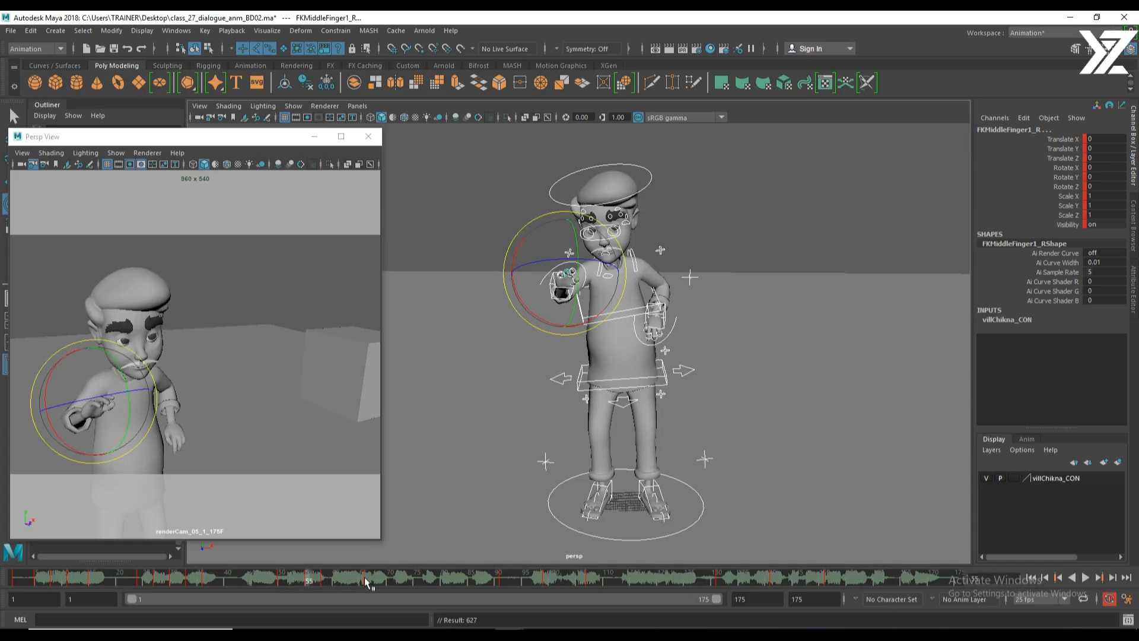
Play and scrub from the anticipation pose into the raised-hand gesture to check its timing against the audio.
drag(366, 583, 277, 583)
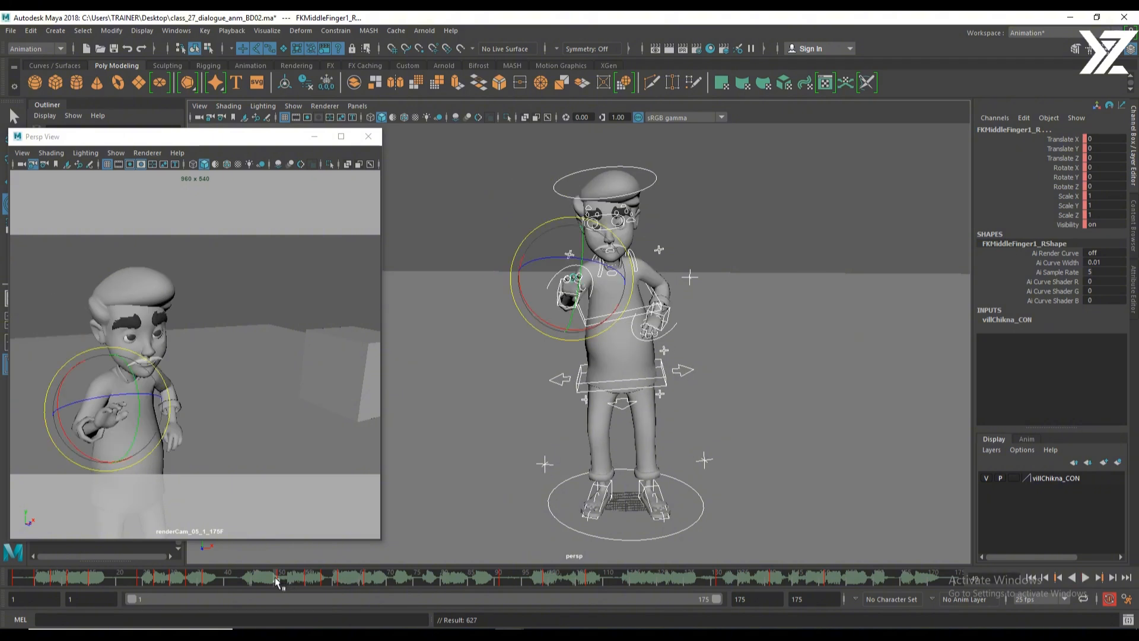
click(1085, 578)
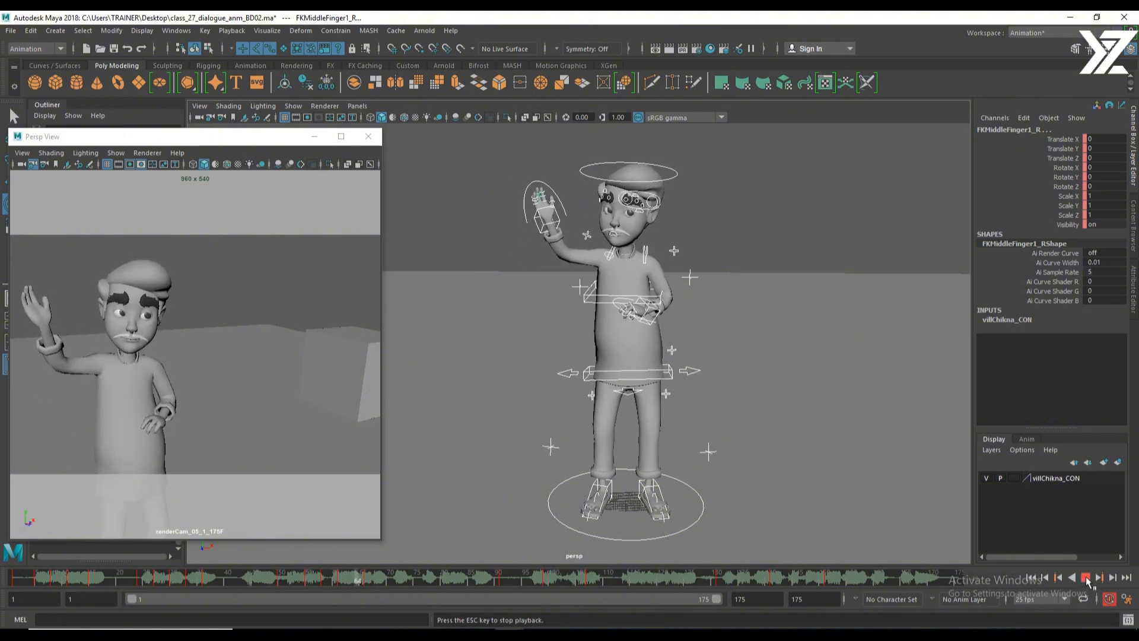
click(1086, 578)
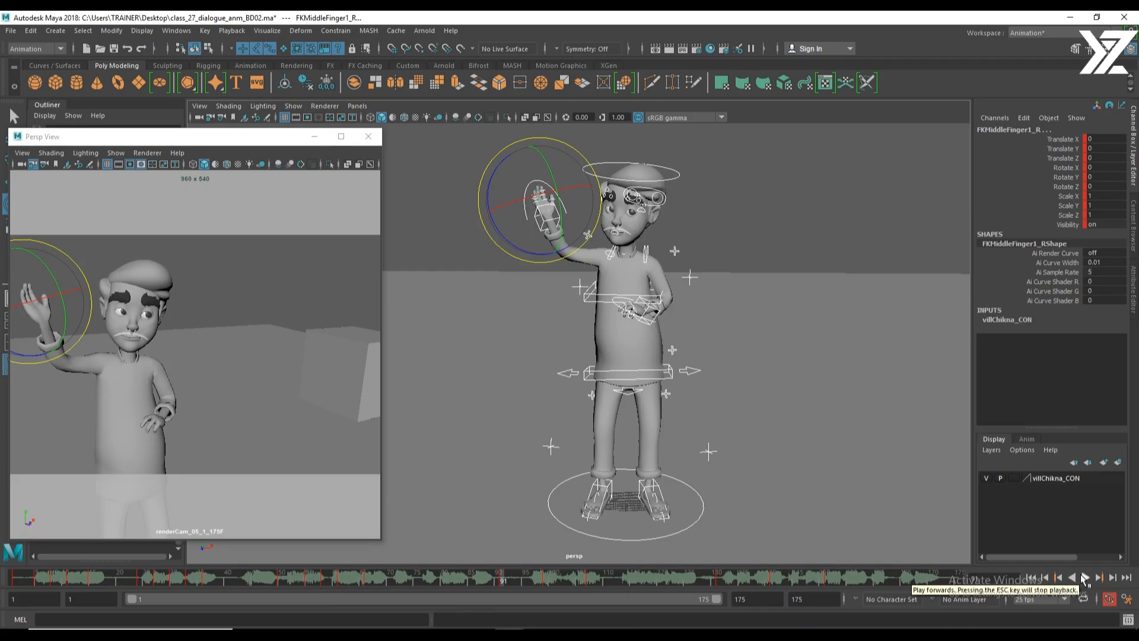
click(278, 579)
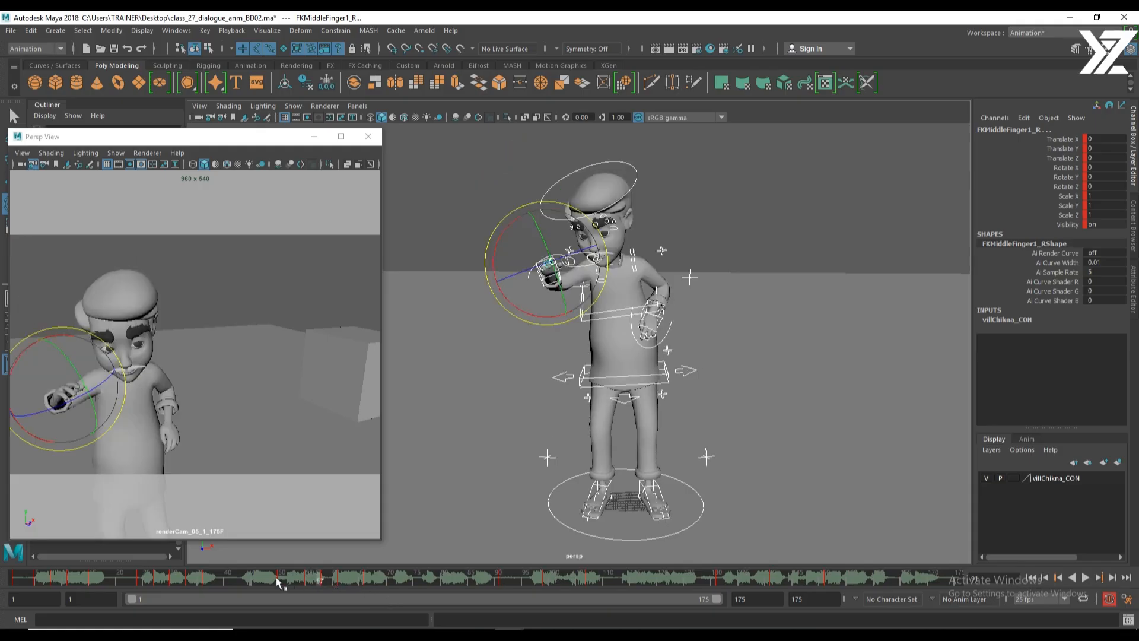
key(alt+v)
drag(319, 578, 512, 589)
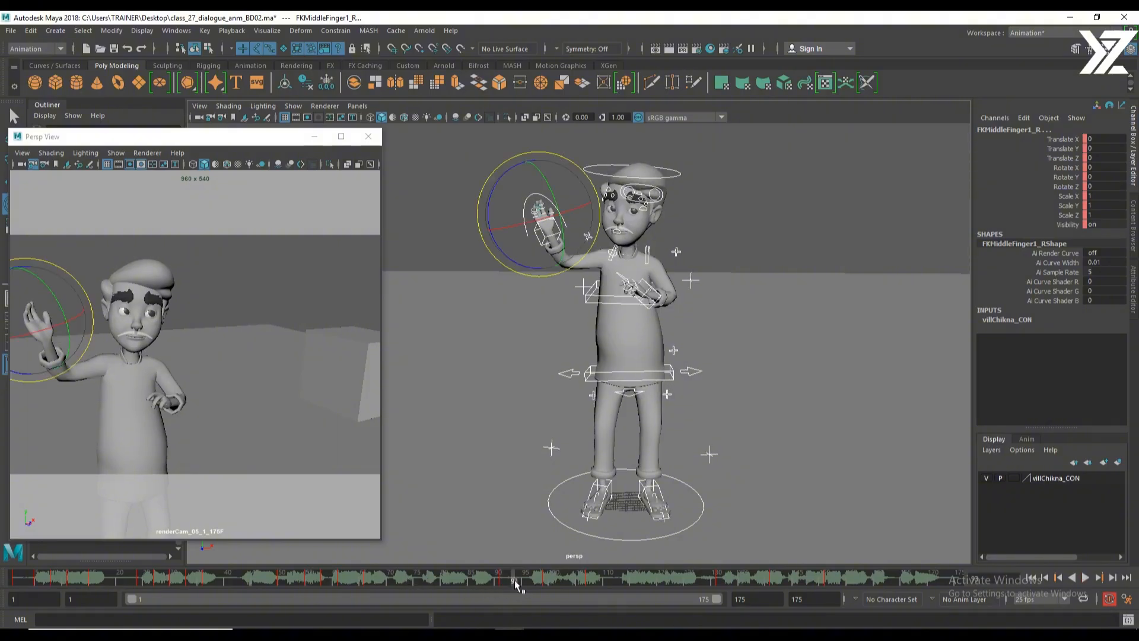
key(alt+v)
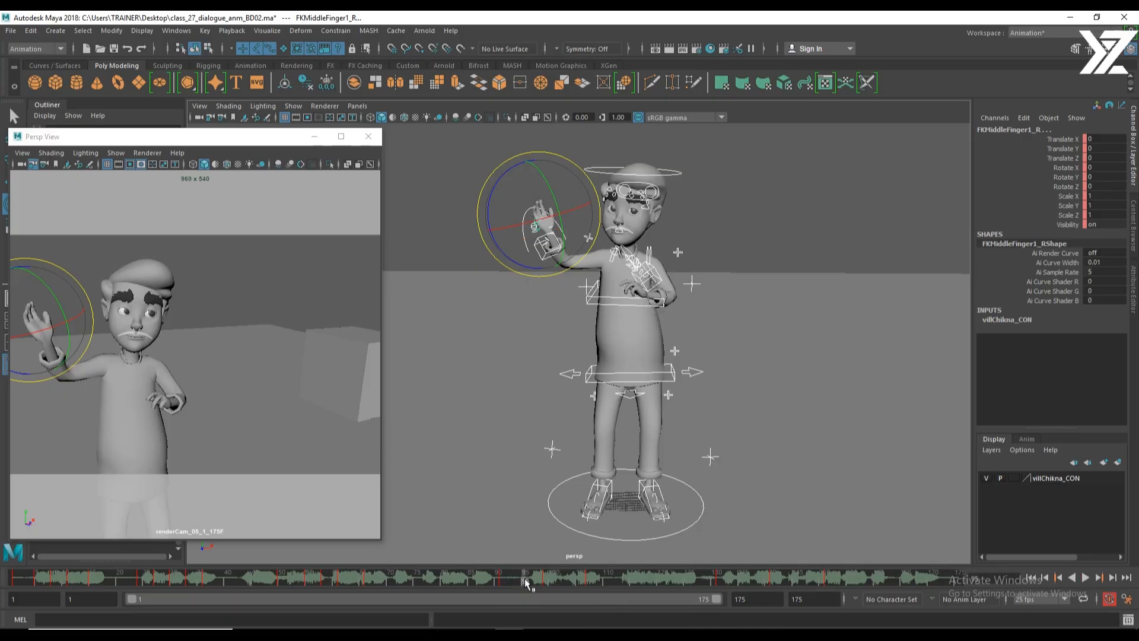
Carry the raised-finger pose forward to frame 135 and key the selected controls to hold it.
click(525, 582)
drag(590, 578, 580, 583)
key(alt+v)
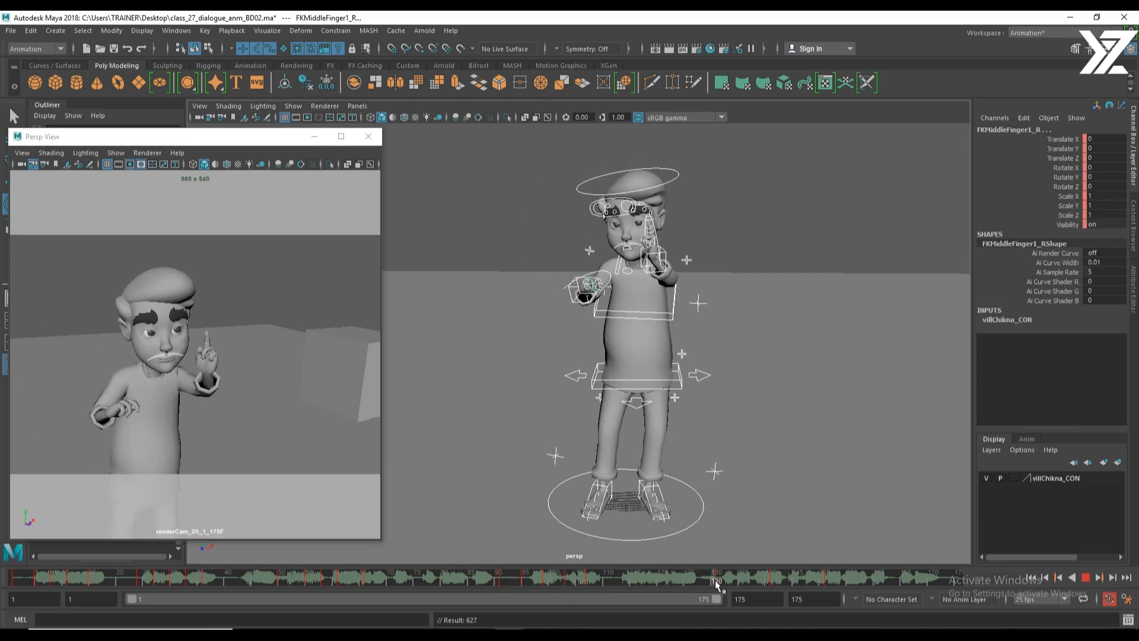
key(alt+v)
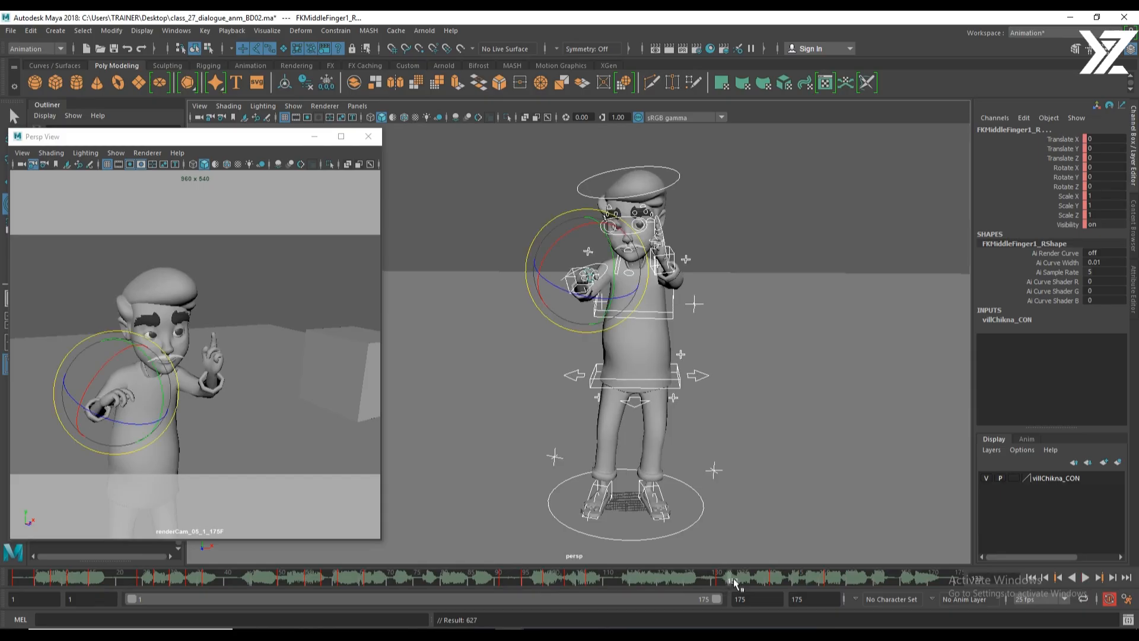
key(alt+v)
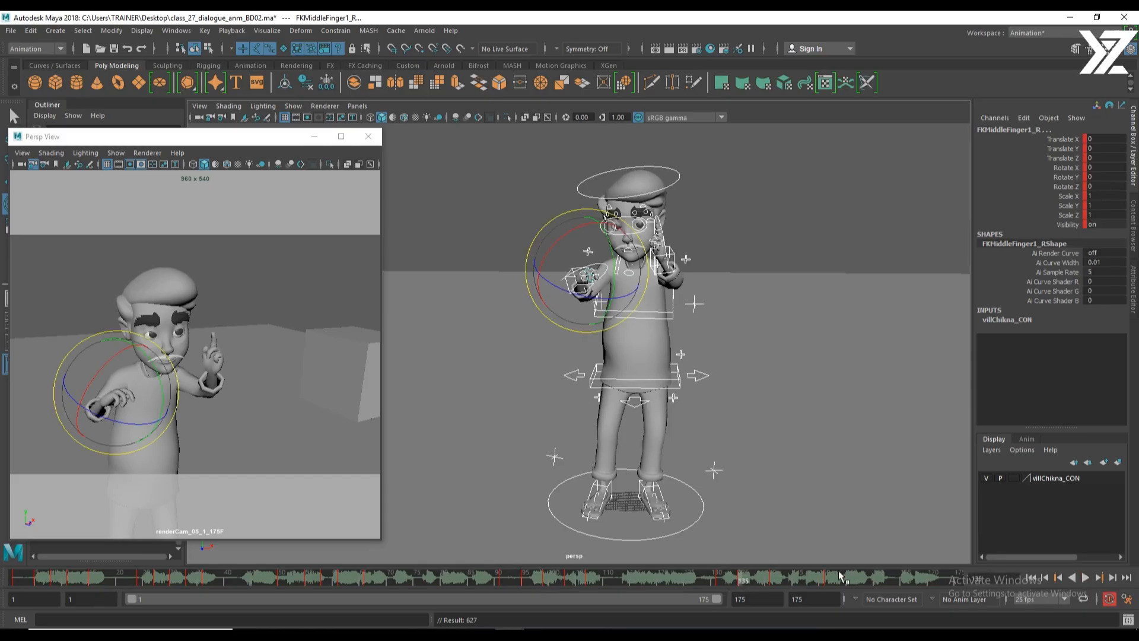
Scrub through the closing open-arms pose and play the shot from the beginning to review the blocking.
click(826, 576)
drag(824, 579, 951, 578)
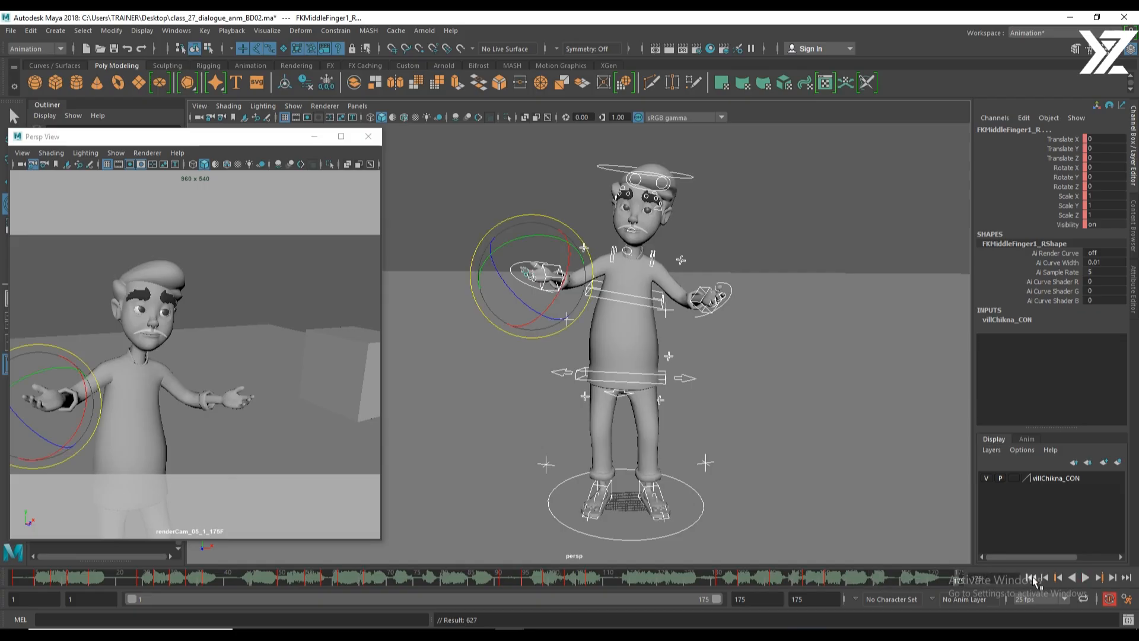
click(1086, 578)
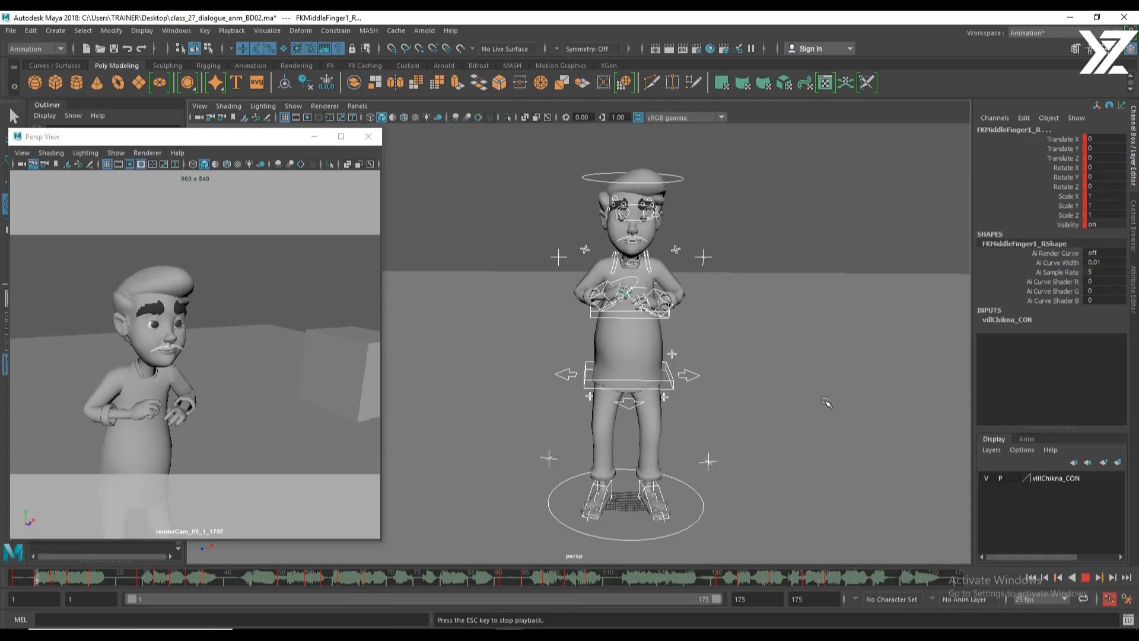
click(1087, 578)
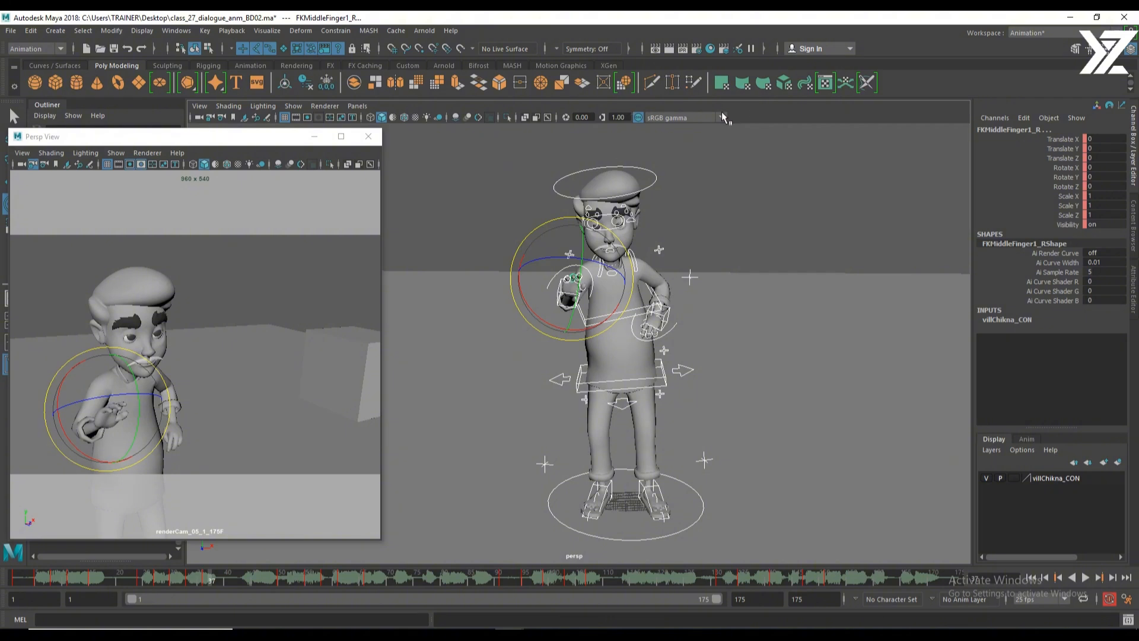
Minimize the floating render camera view and save the scene.
scroll(727, 404, down, 5)
drag(255, 141, 309, 141)
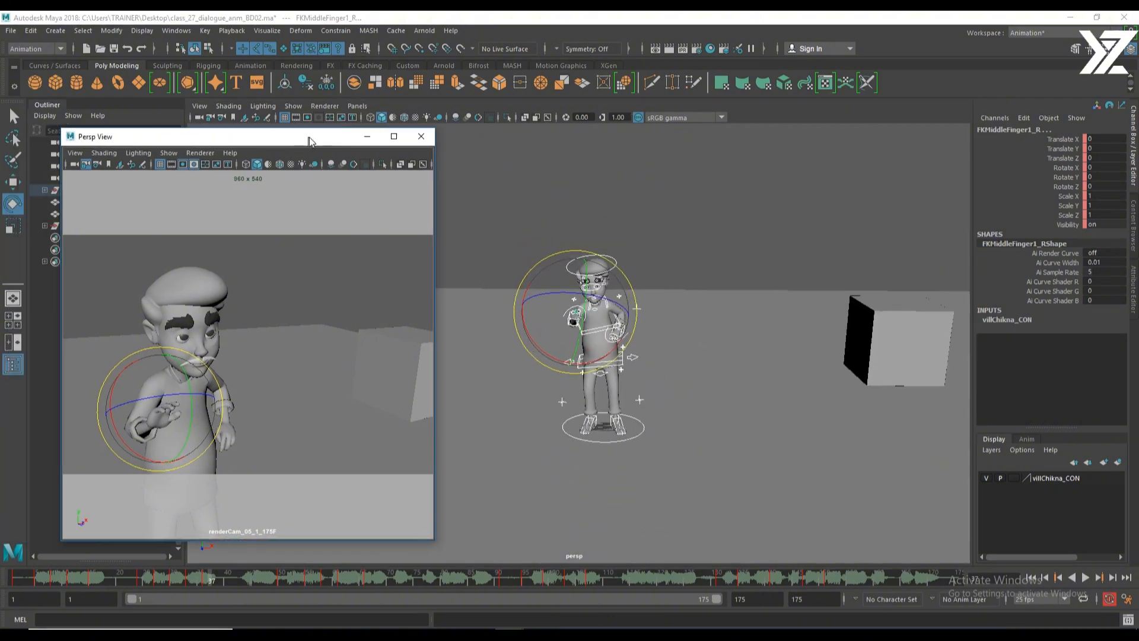
click(367, 137)
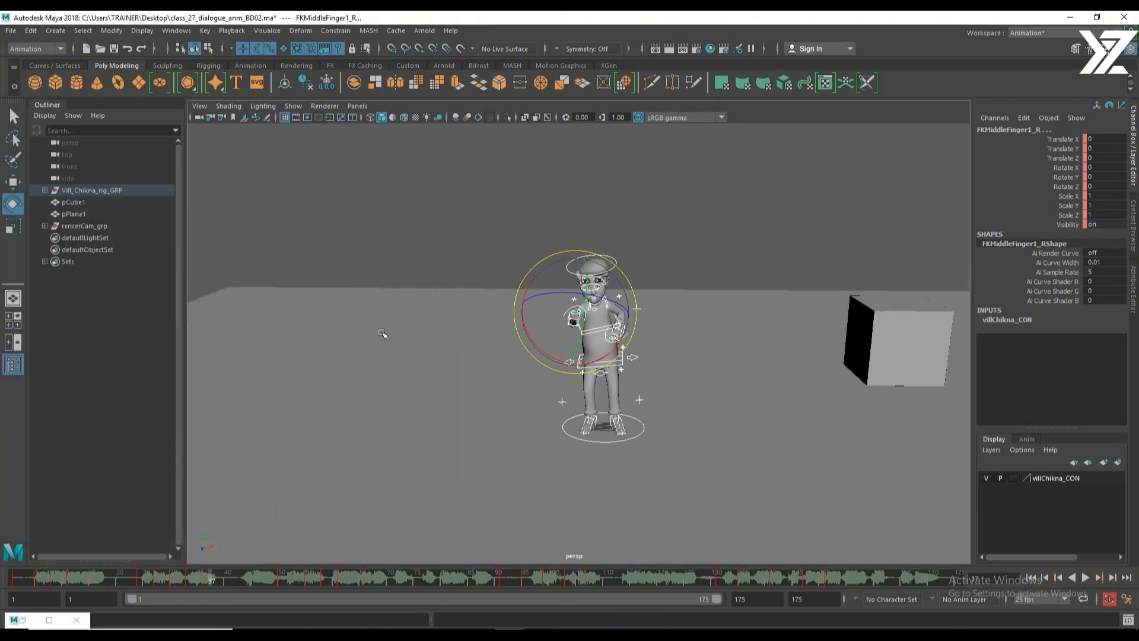
click(114, 50)
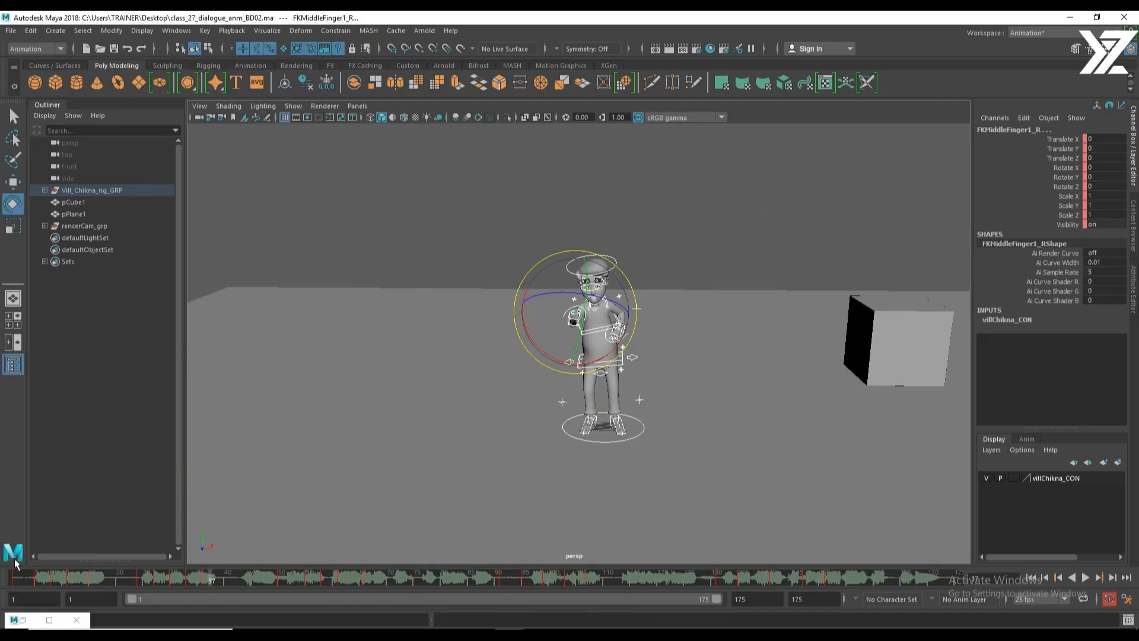
Select the whole frame range on the timeline and set its keys to Auto tangents.
double_click(15, 577)
right_click(16, 577)
mouse_move(61, 466)
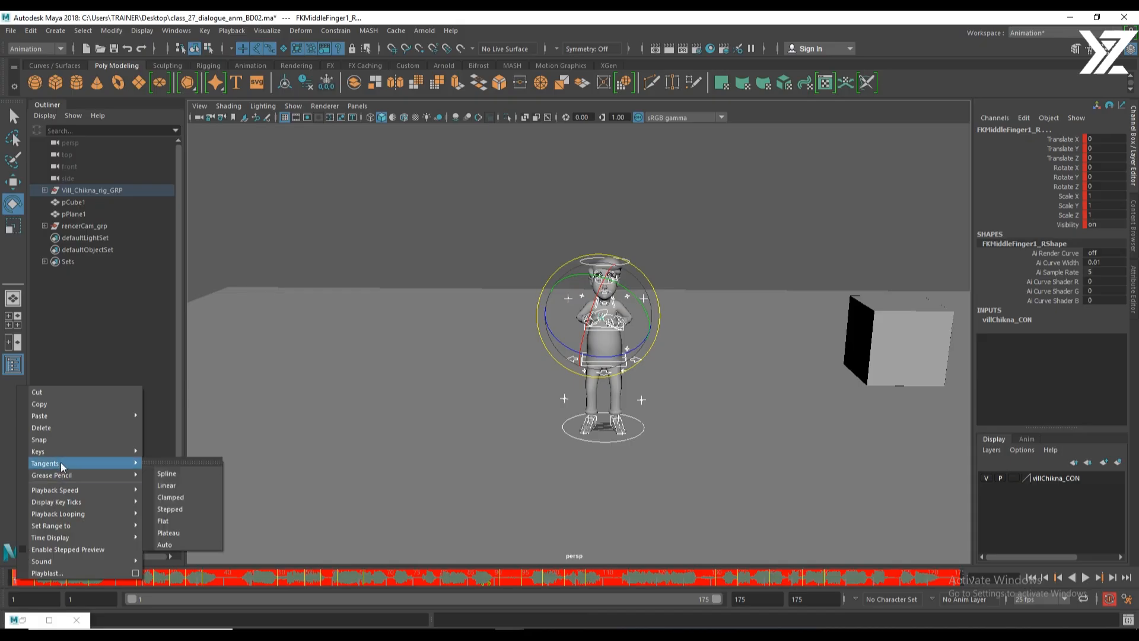
click(178, 544)
Set both the default in tangent and default out tangent to Auto in the animation preferences and save them.
click(1126, 598)
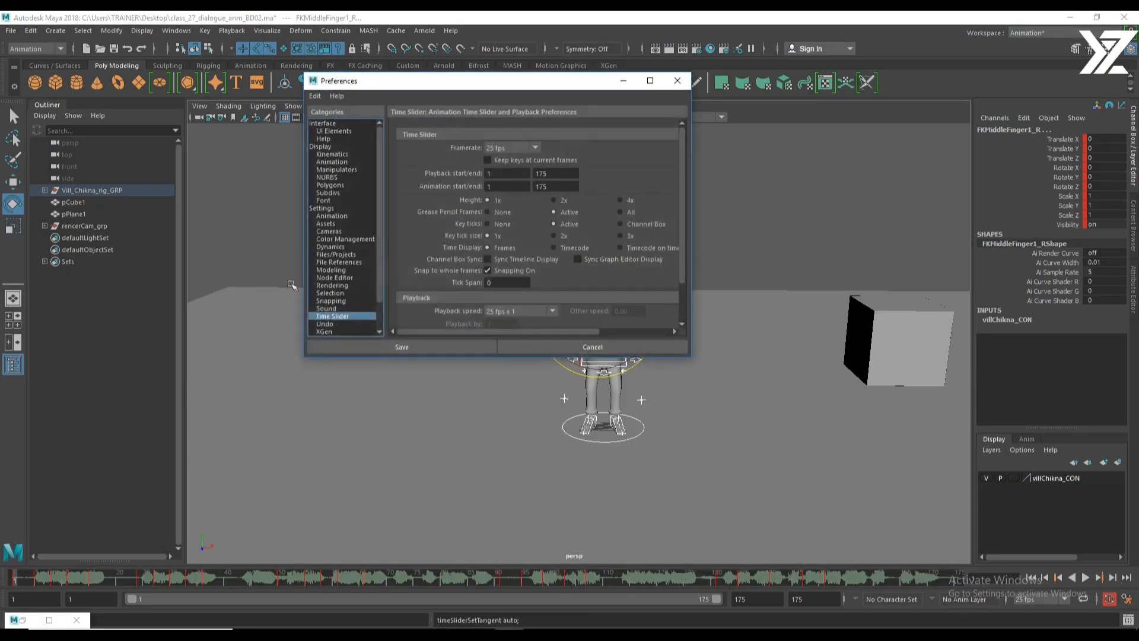
click(337, 217)
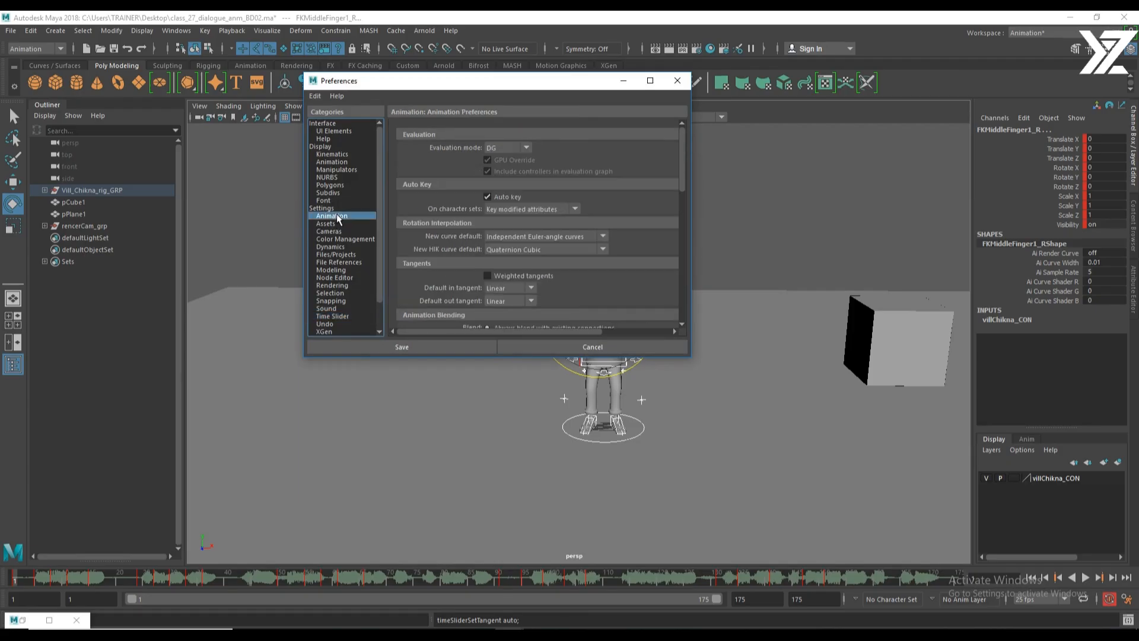
click(511, 299)
click(515, 293)
click(514, 289)
click(514, 290)
click(512, 291)
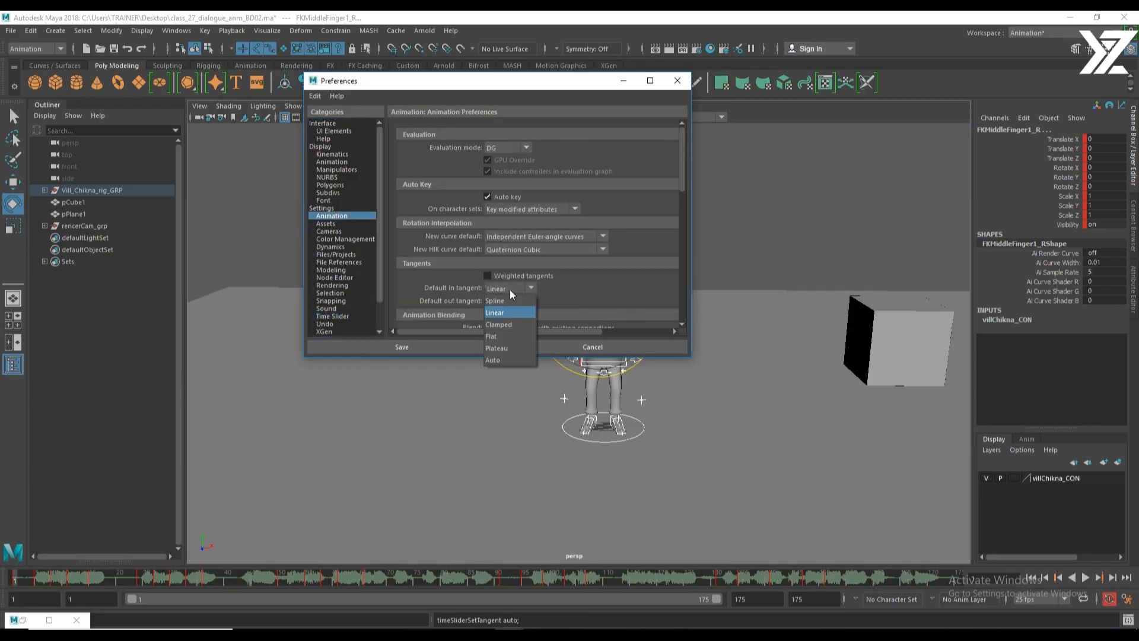
click(502, 361)
click(521, 300)
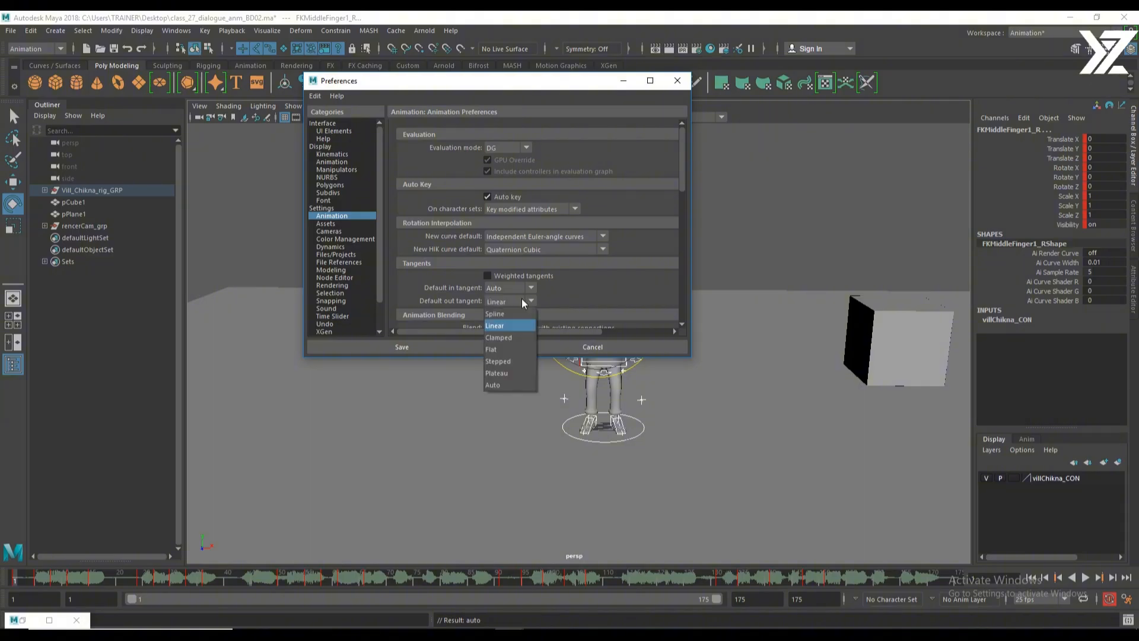
click(514, 384)
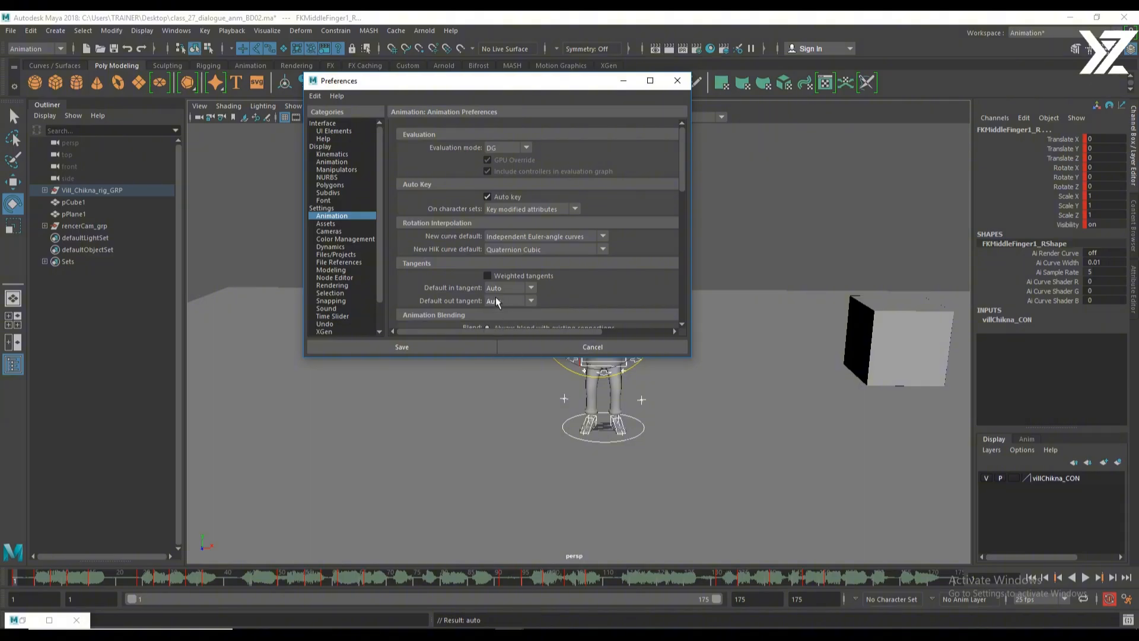
click(432, 344)
Restore the floating camera view and play the shot from the first frame to review the motion with Auto tangents.
drag(47, 576, 8, 583)
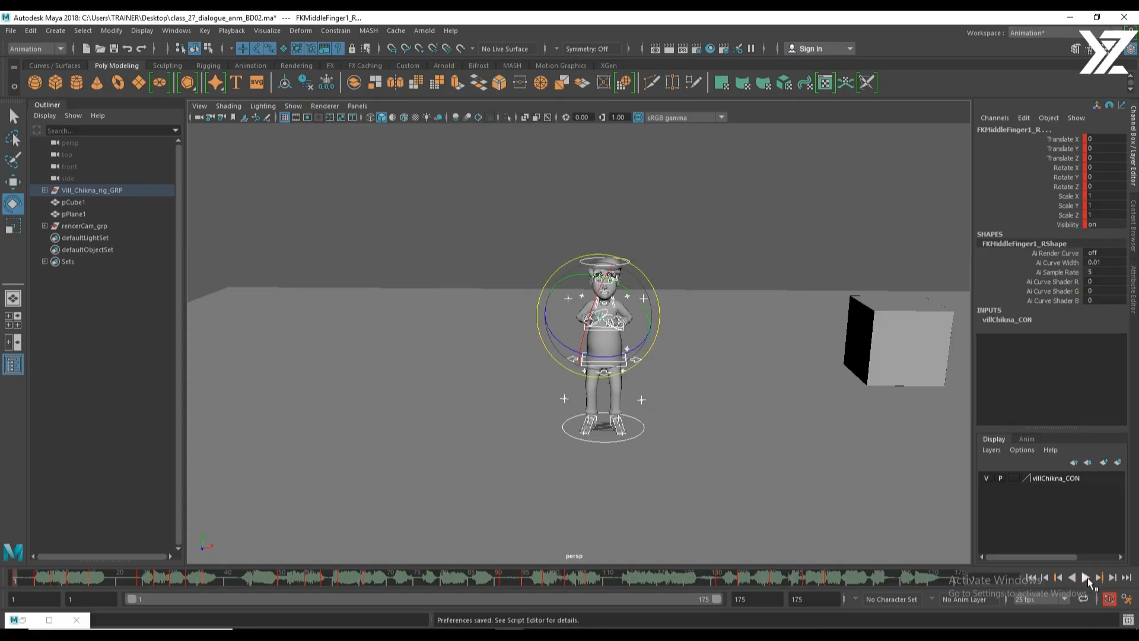
click(49, 620)
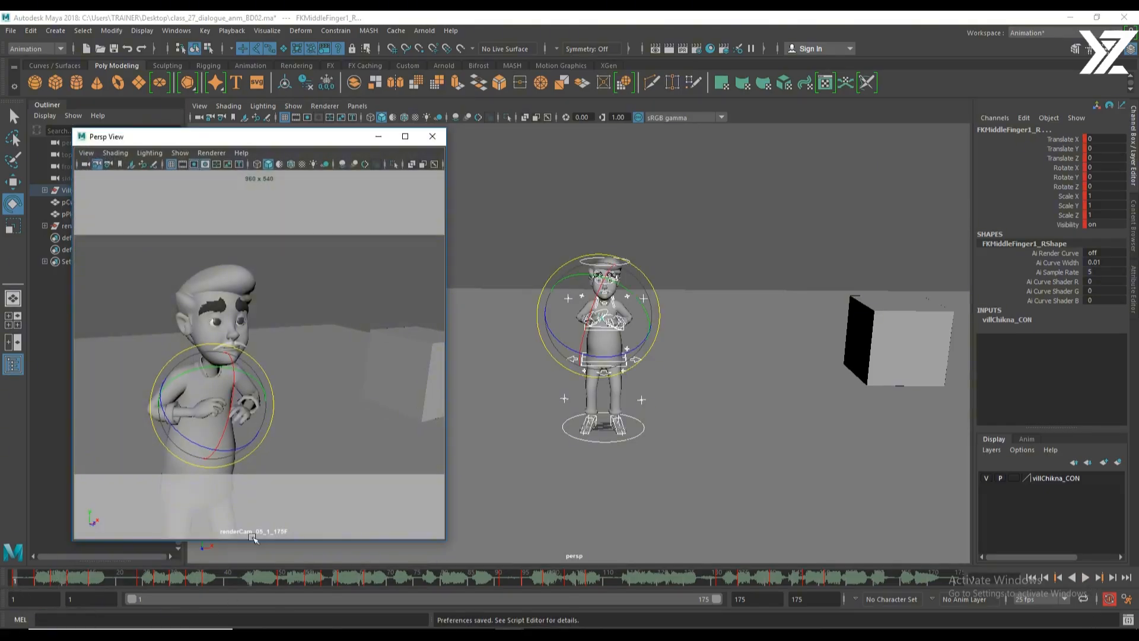
click(1084, 578)
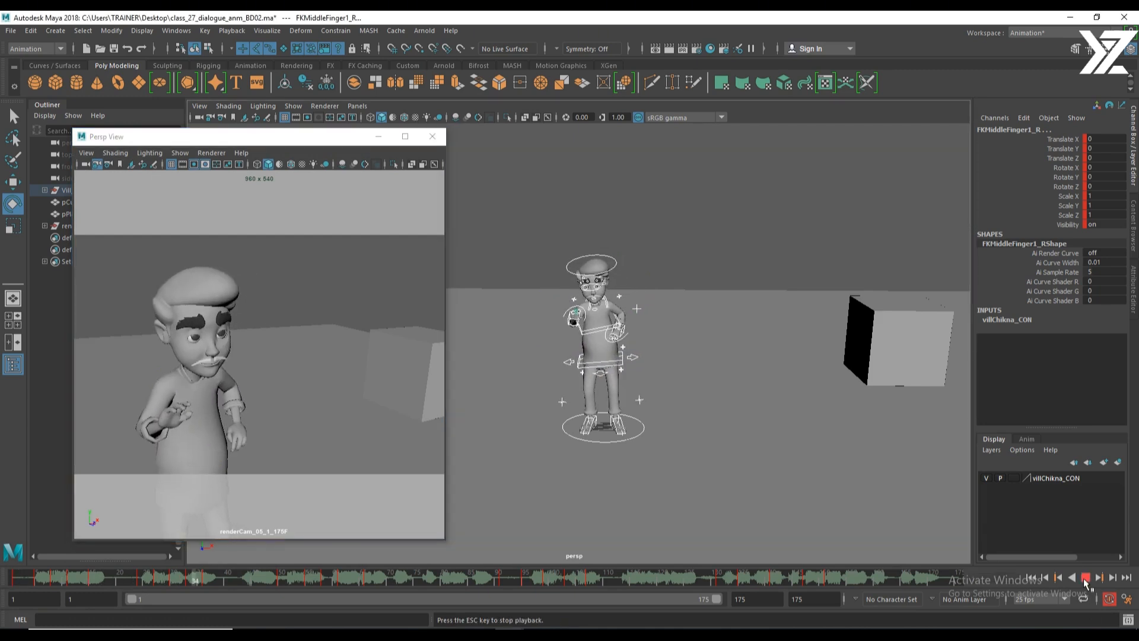
click(1084, 578)
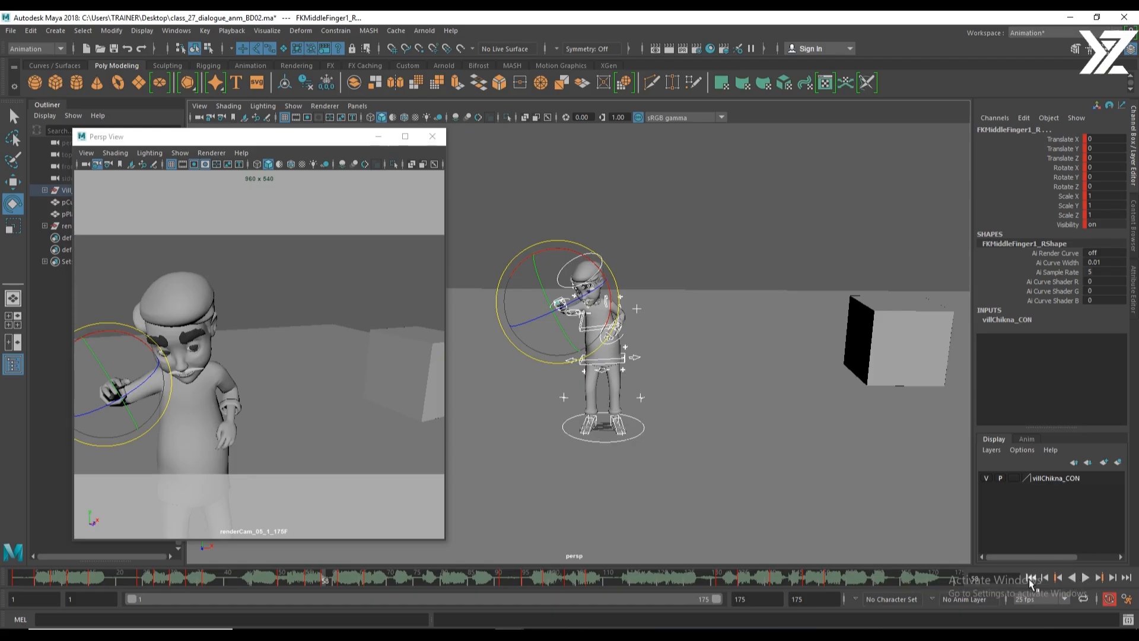
click(1031, 579)
click(1086, 578)
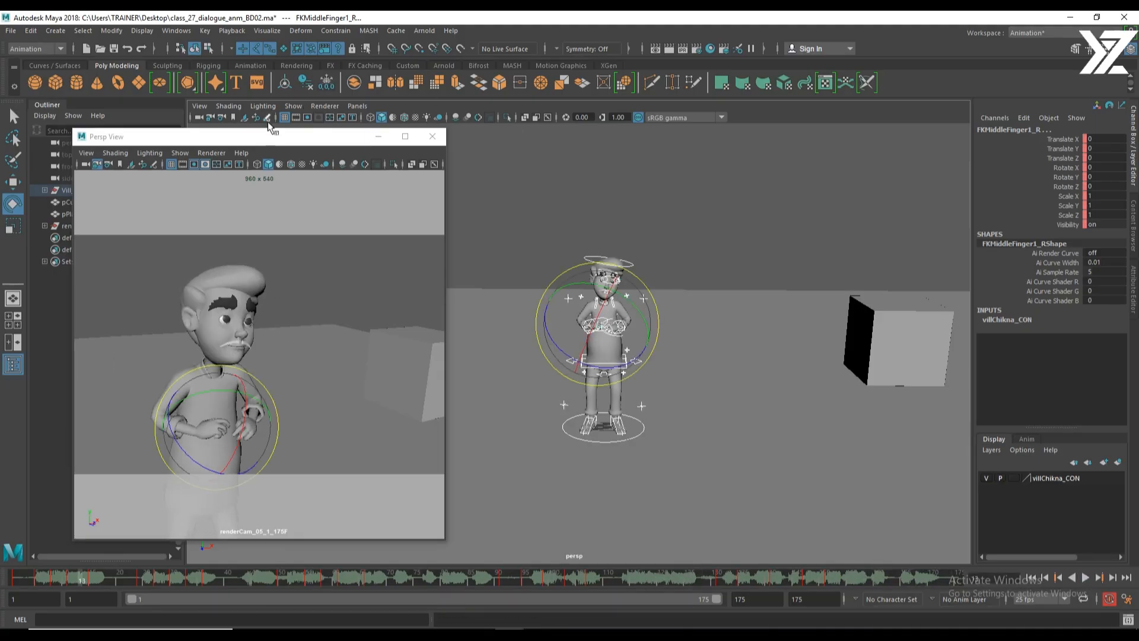
Reposition the floating camera view and frame the character's face and shoulders in the perspective view.
drag(260, 140, 217, 78)
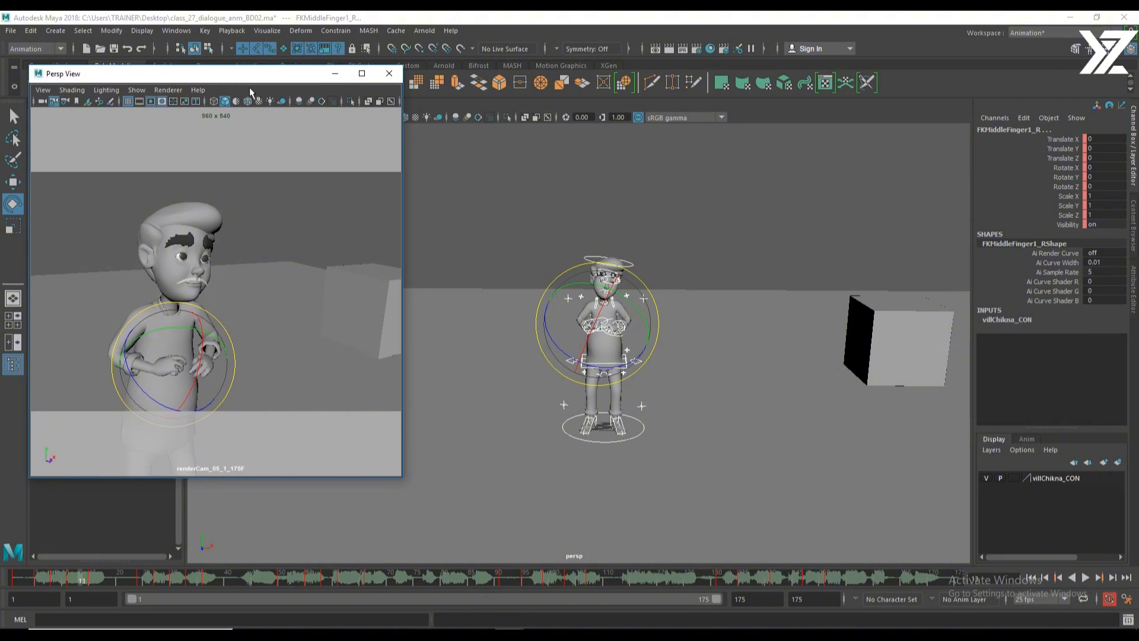
drag(237, 73, 271, 151)
scroll(853, 419, up, 5)
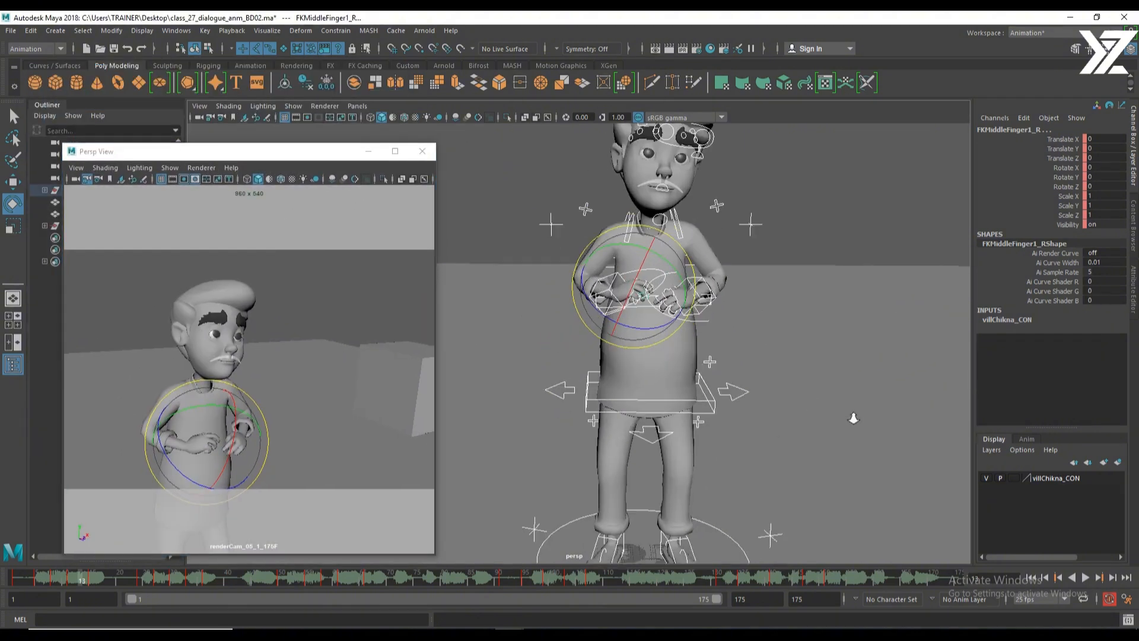
alt+middle_drag(714, 286, 727, 418)
scroll(752, 407, up, 5)
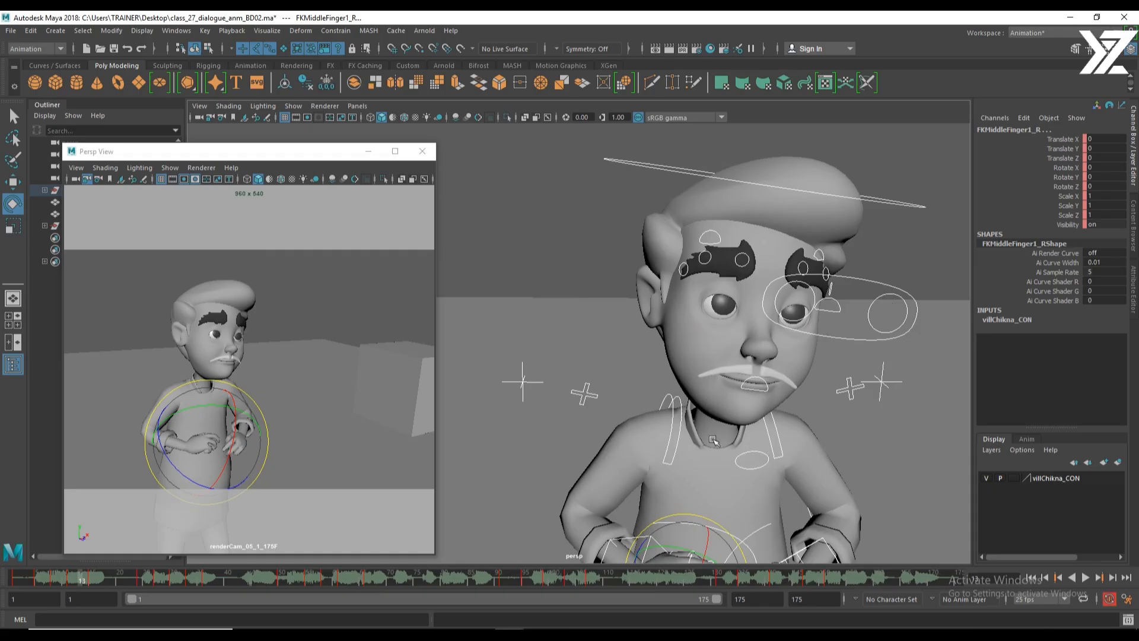
Delete the static channels on the selected rig control.
alt+right_drag(882, 465, 544, 424)
alt+middle_drag(639, 491, 702, 462)
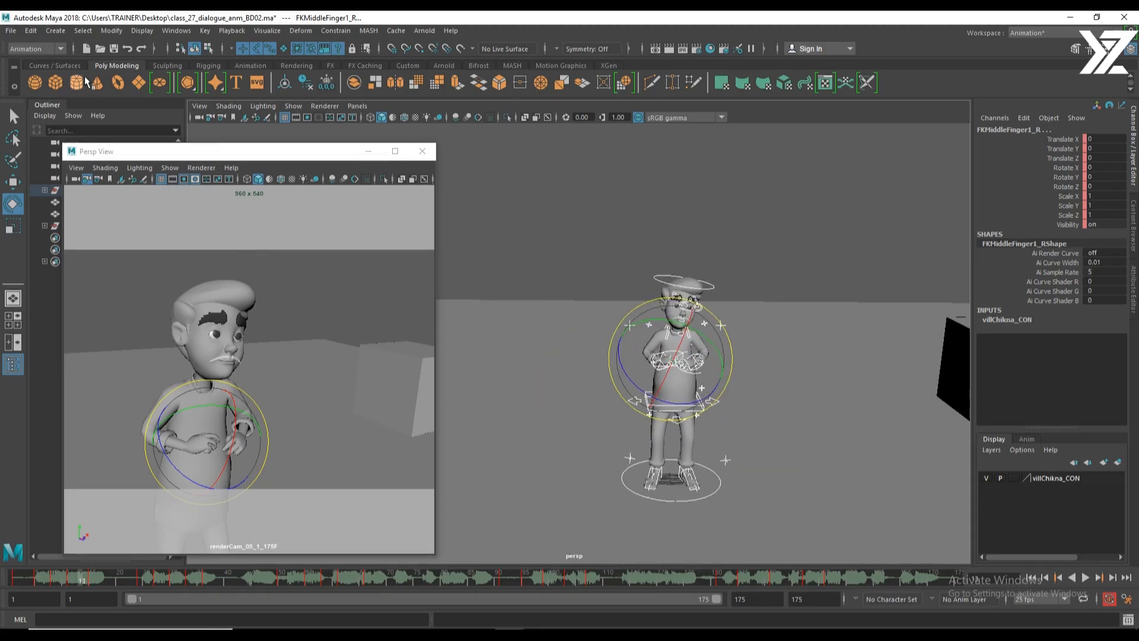
click(30, 30)
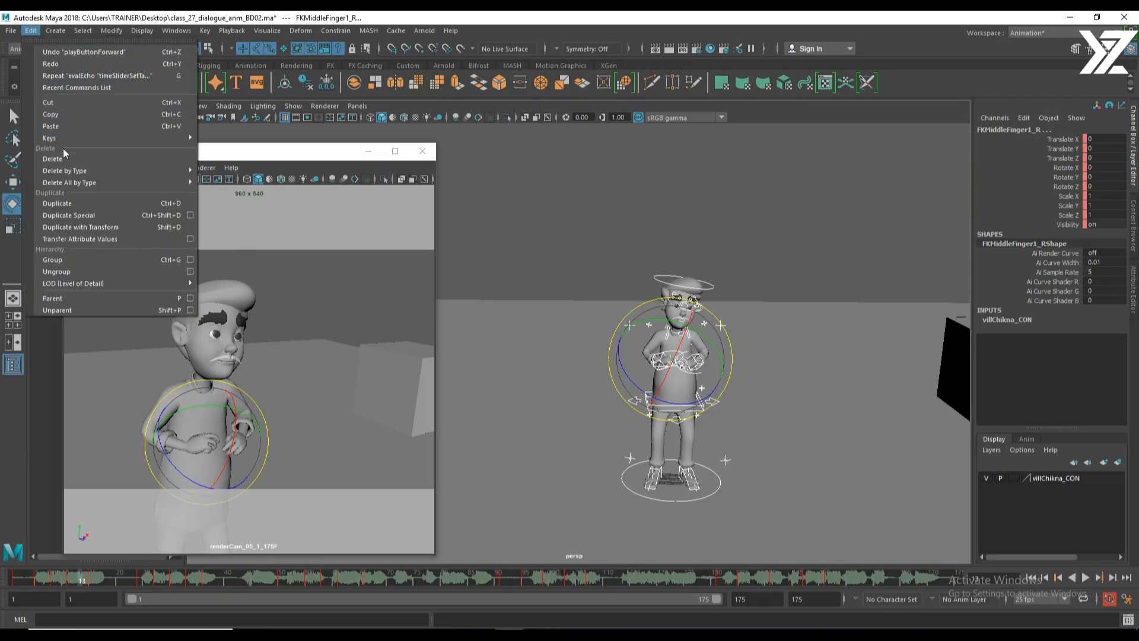
mouse_move(112, 182)
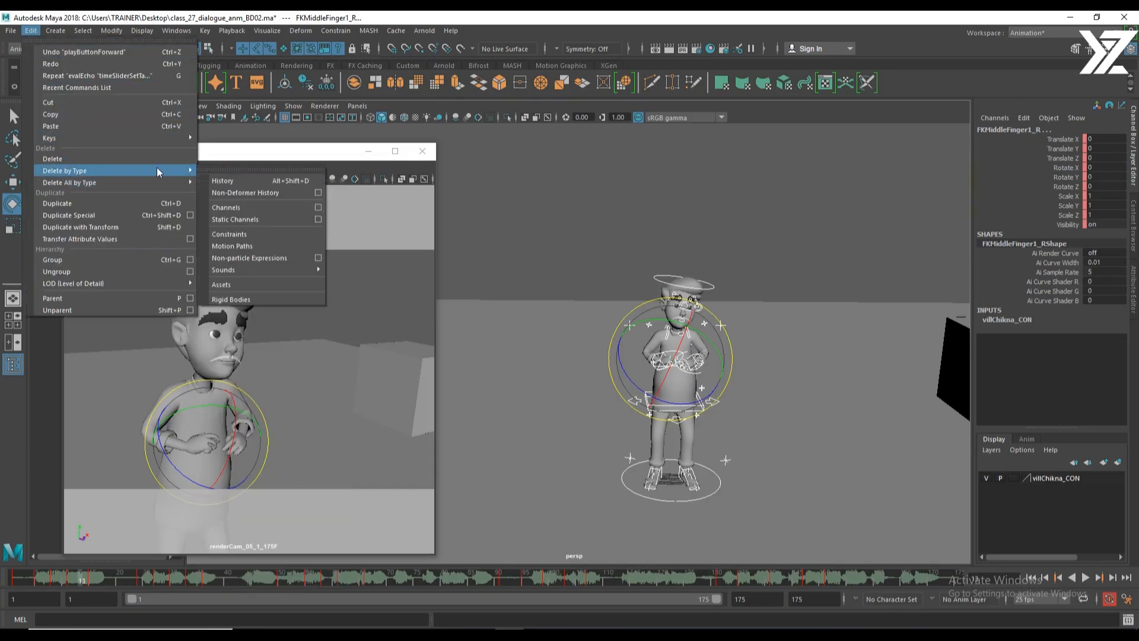
click(246, 222)
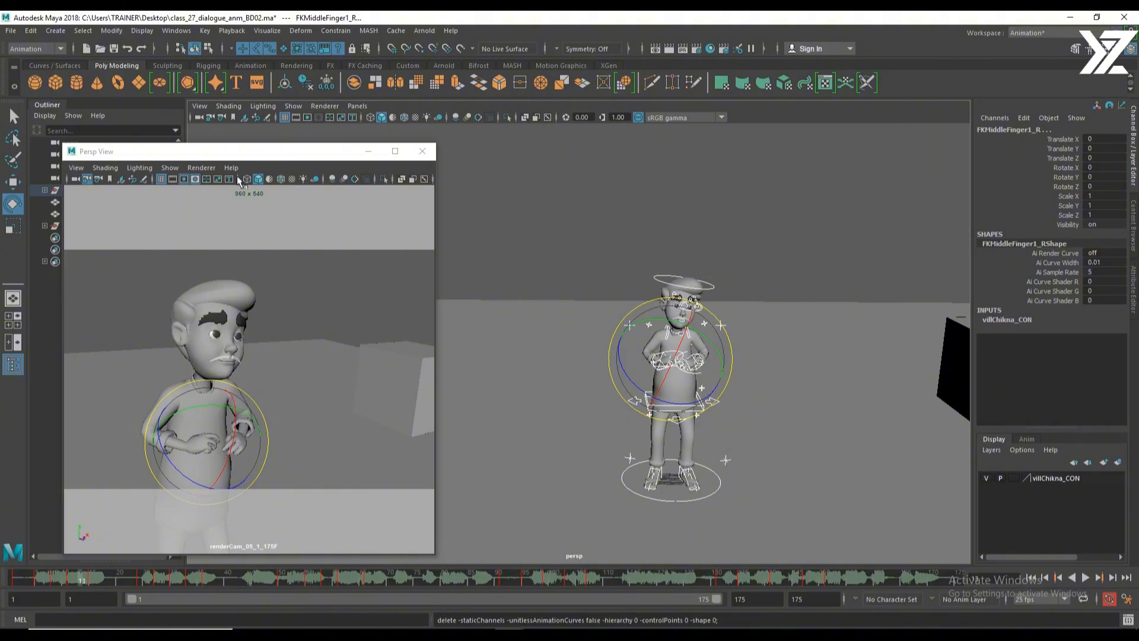
Reposition the floating camera view, play the shot to check the motion, and examine the open-arms pose closely.
drag(247, 154, 309, 156)
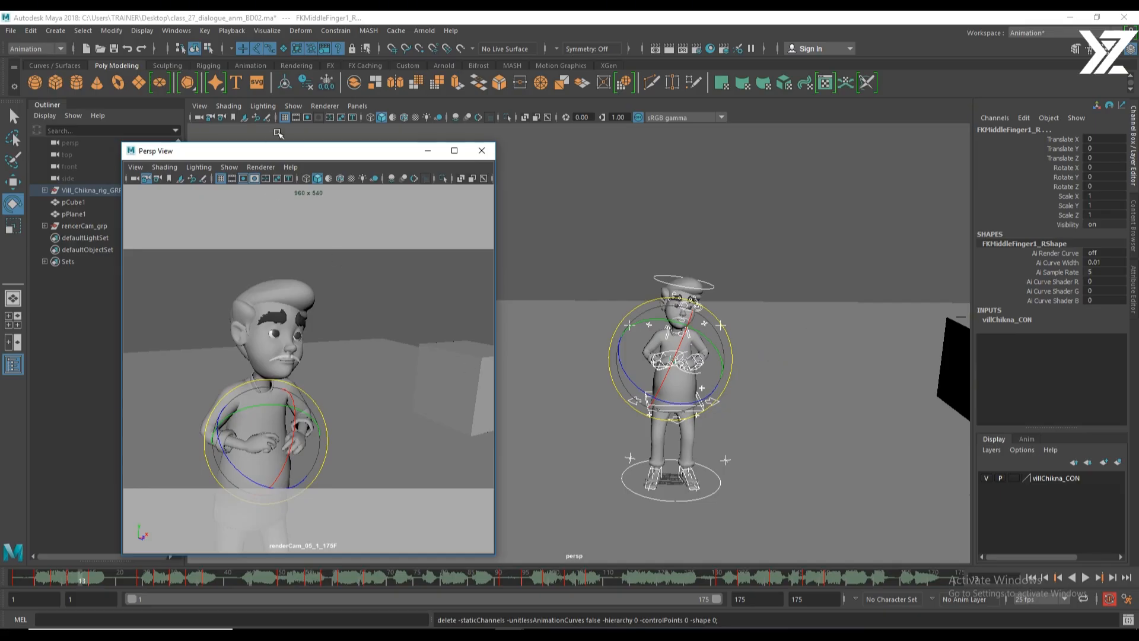
drag(319, 153, 297, 148)
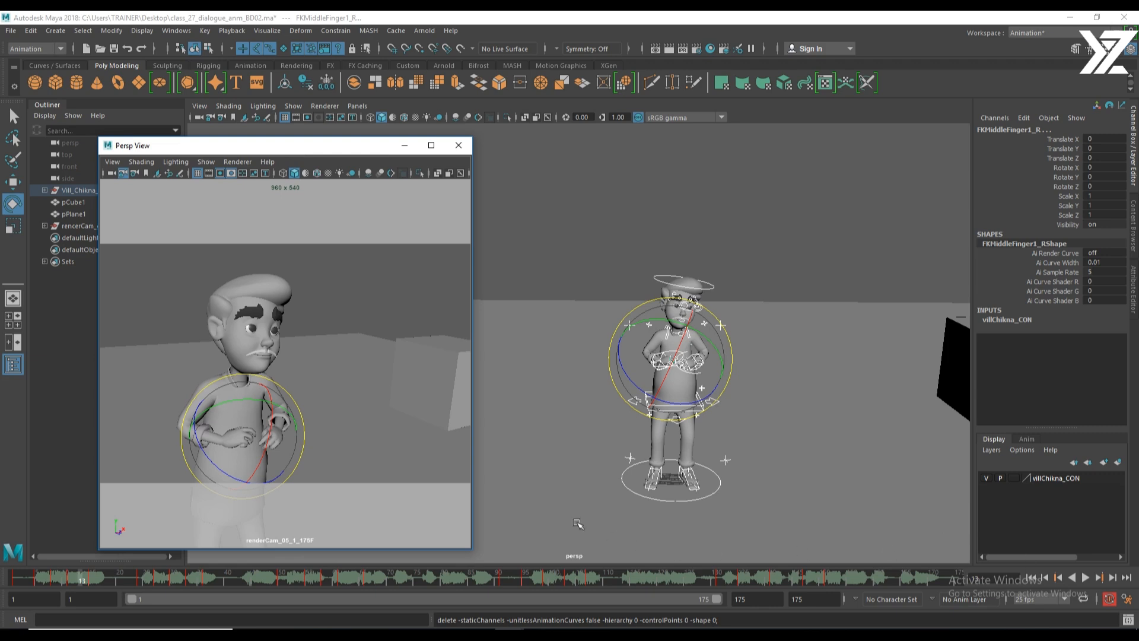
key(alt+v)
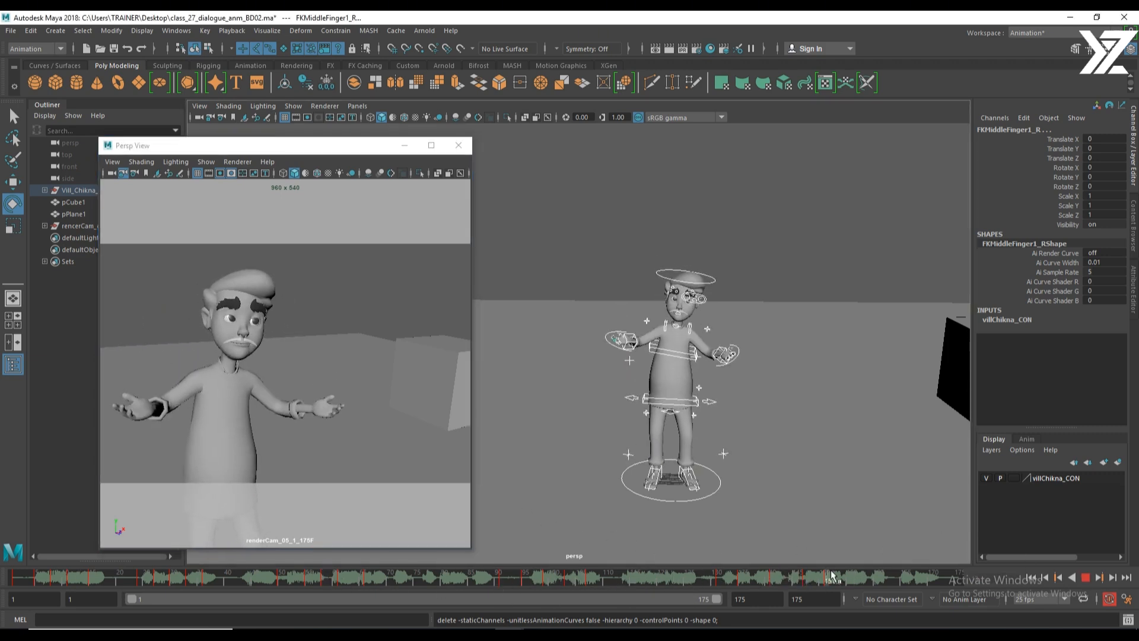
key(alt+v)
scroll(608, 405, up, 5)
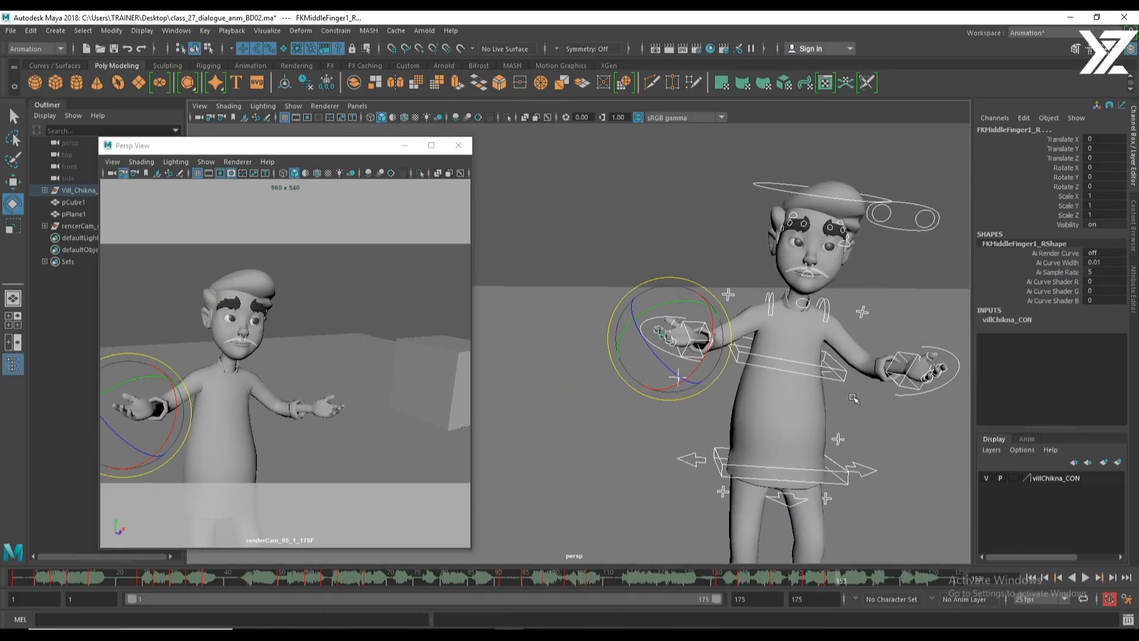
scroll(607, 405, up, 6)
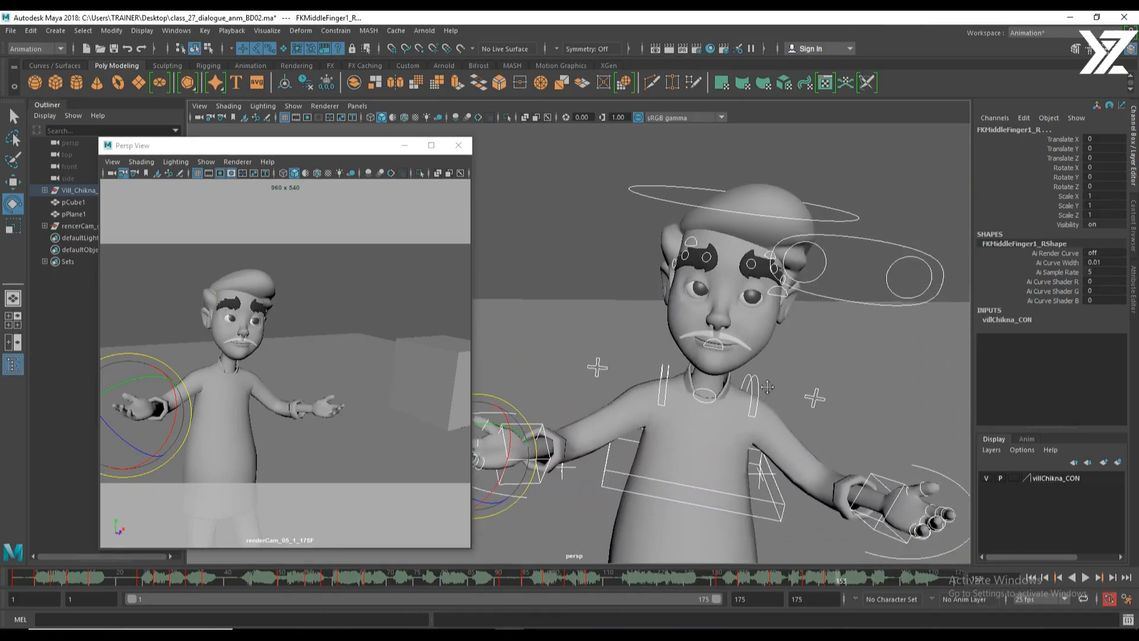
scroll(764, 424, down, 6)
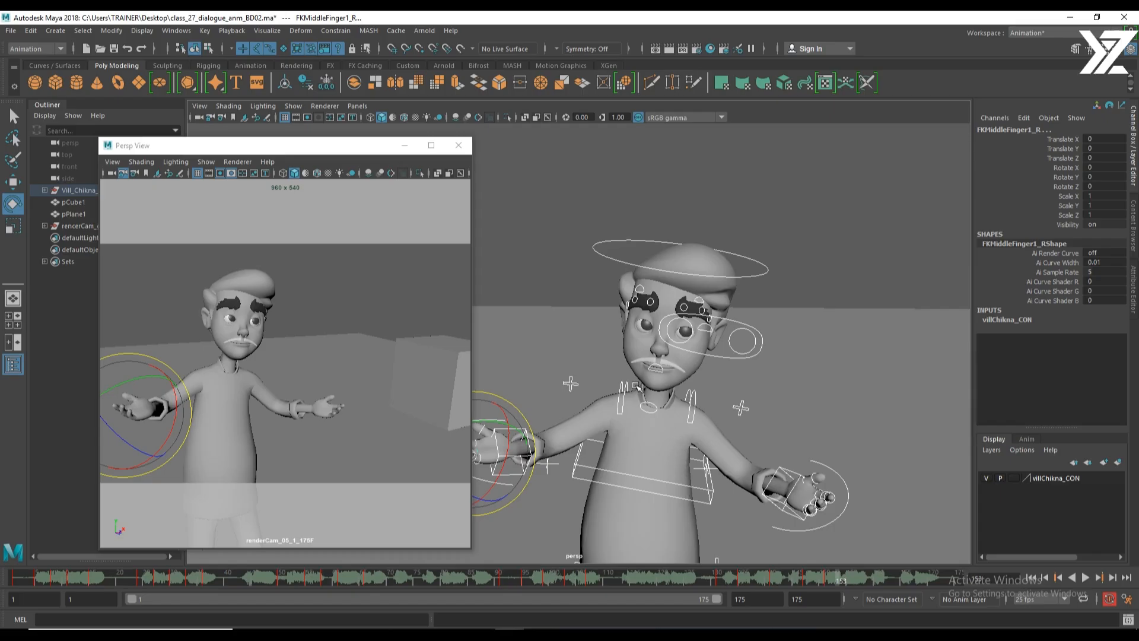
Select the jaw control and play the shot from its start, with the floating camera view moved clear of the character.
click(651, 404)
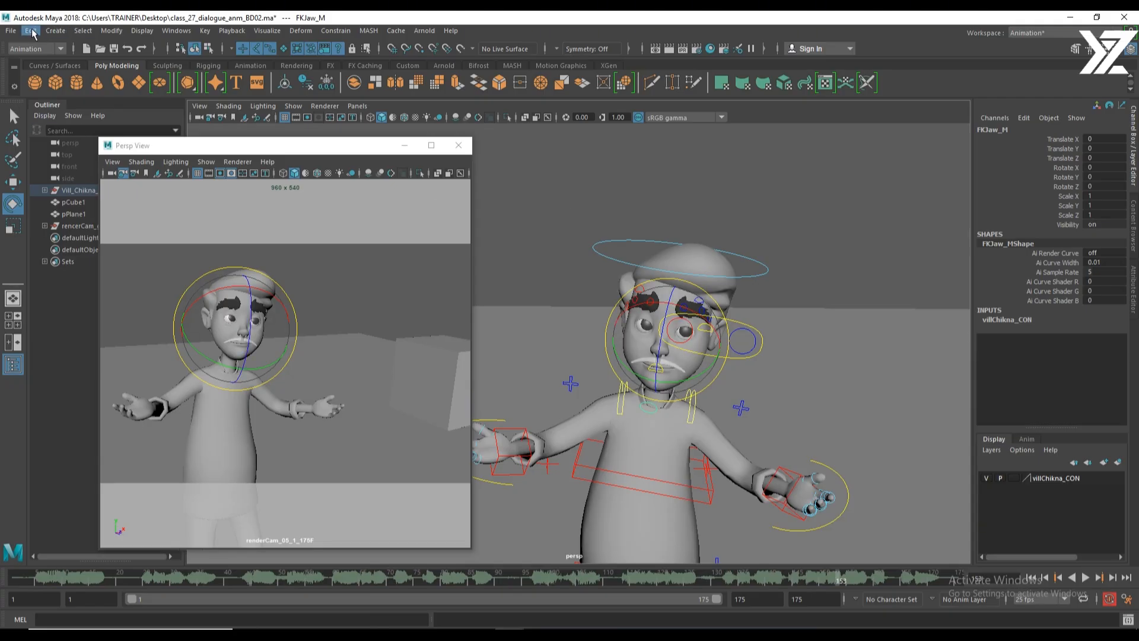
drag(197, 148, 140, 127)
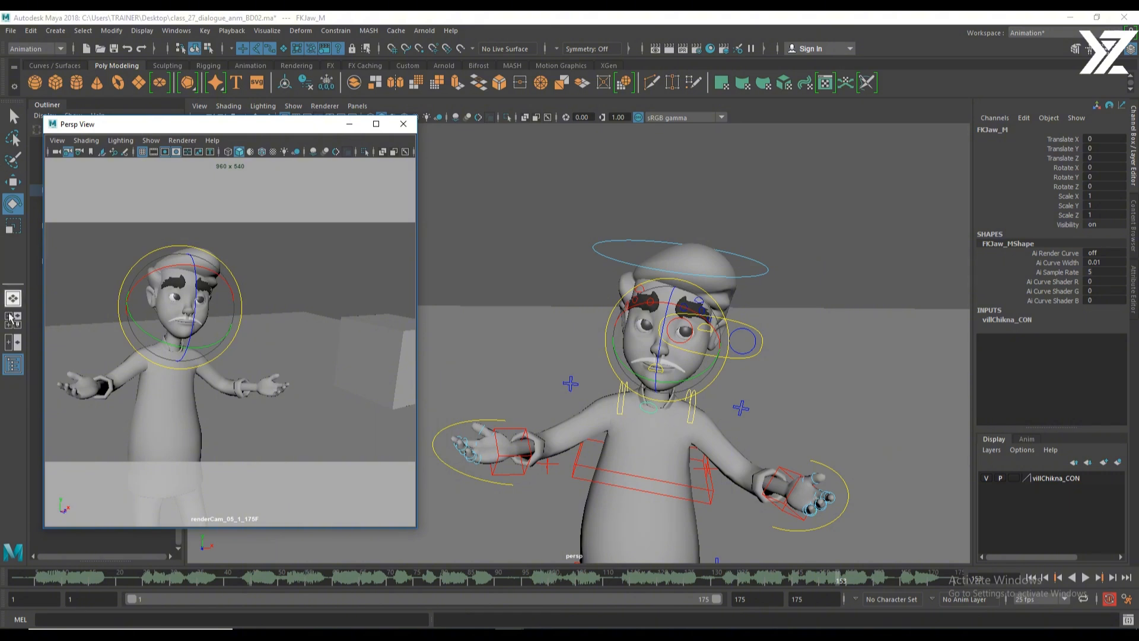
click(25, 577)
key(alt+v)
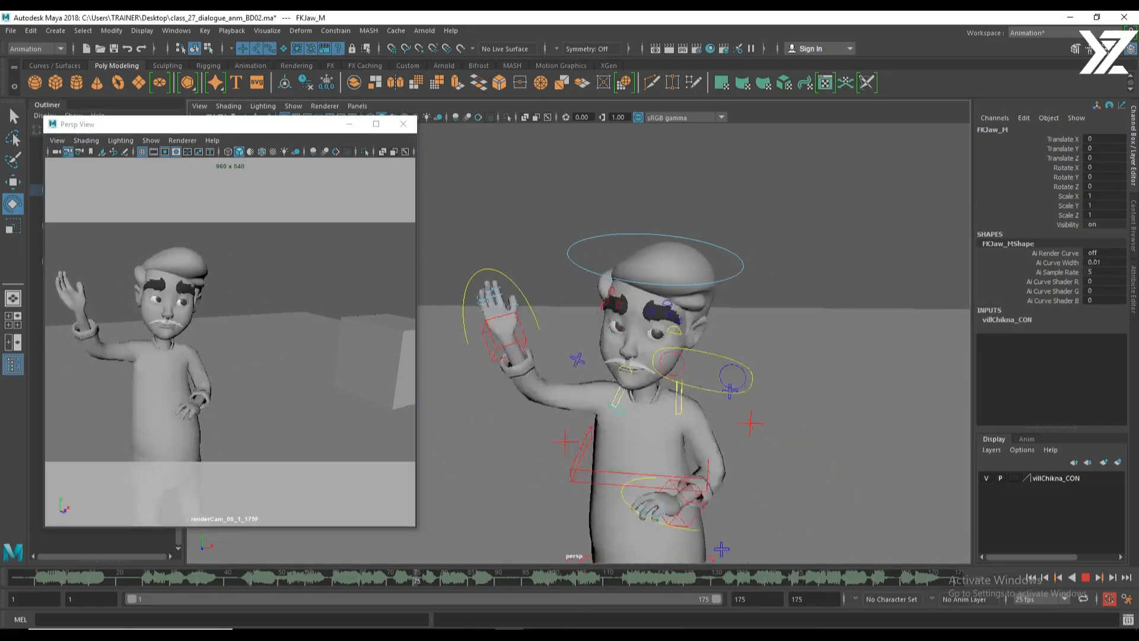
key(alt+v)
alt+middle_drag(703, 495, 695, 426)
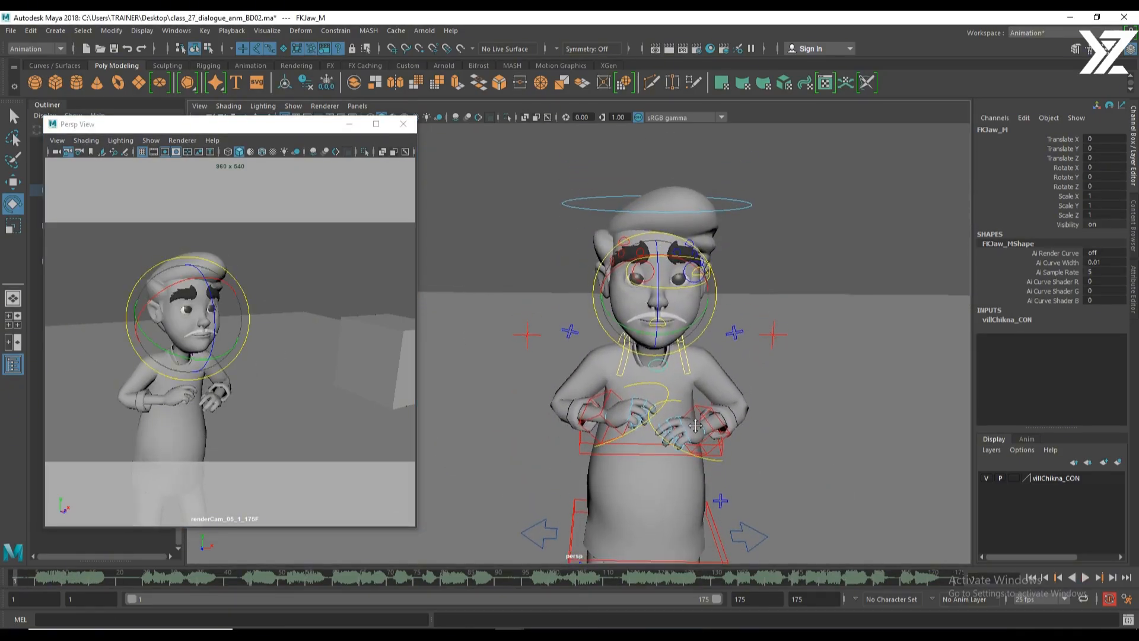
Enlarge the character's face in the floating render camera view with 2D Pan/Zoom, and toggle the effect off and on again.
drag(204, 130, 225, 119)
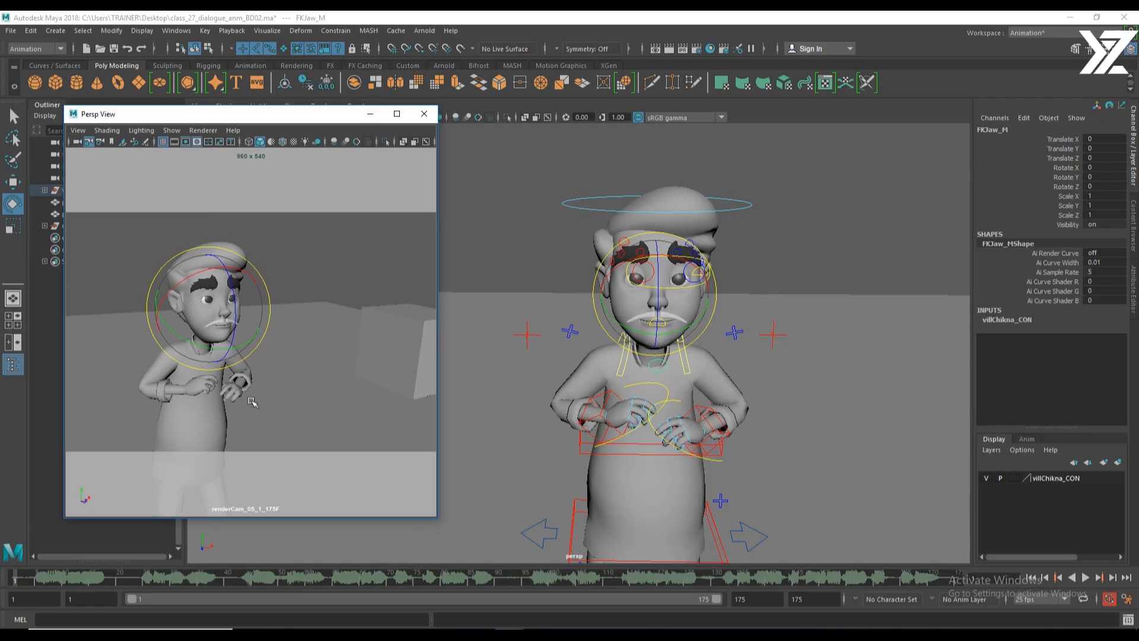
click(292, 270)
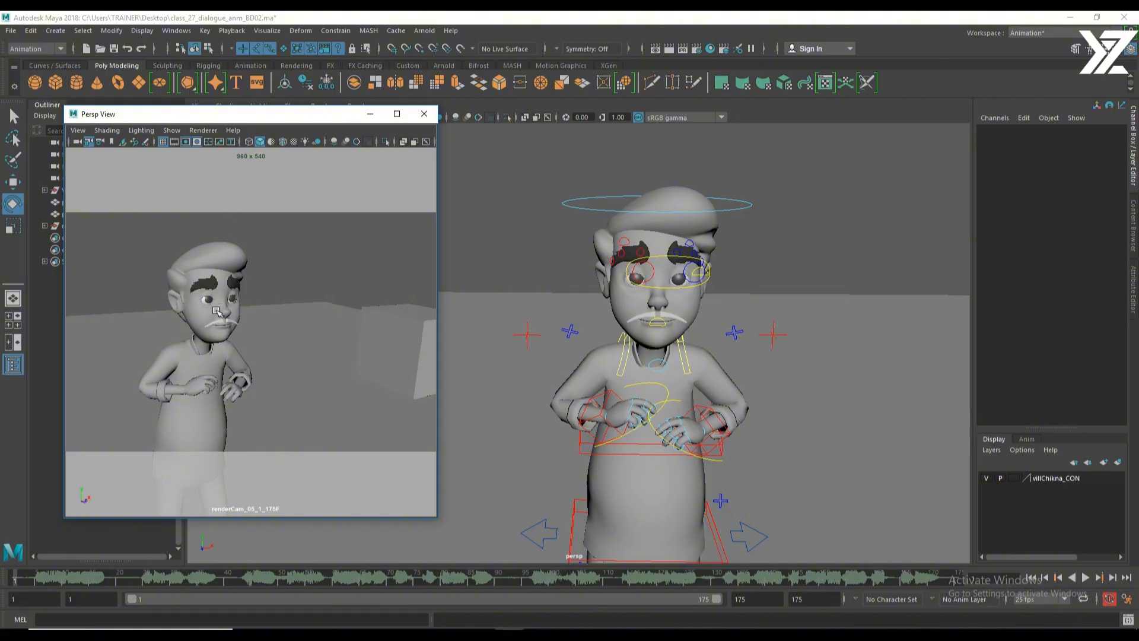
right_drag(202, 312, 630, 312)
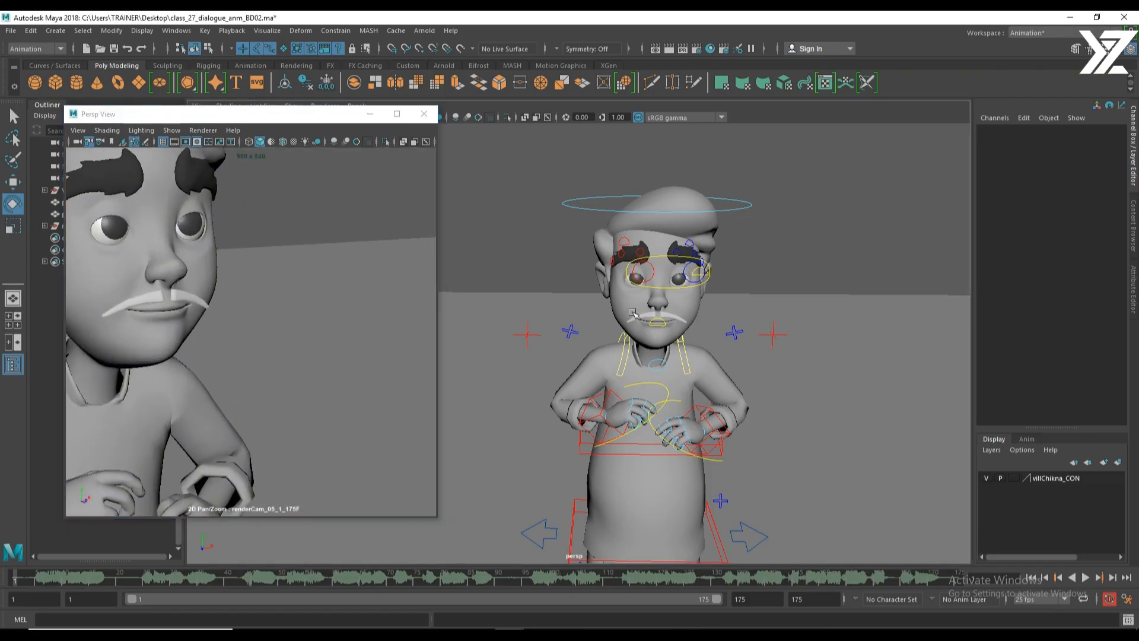
right_drag(167, 274, 229, 279)
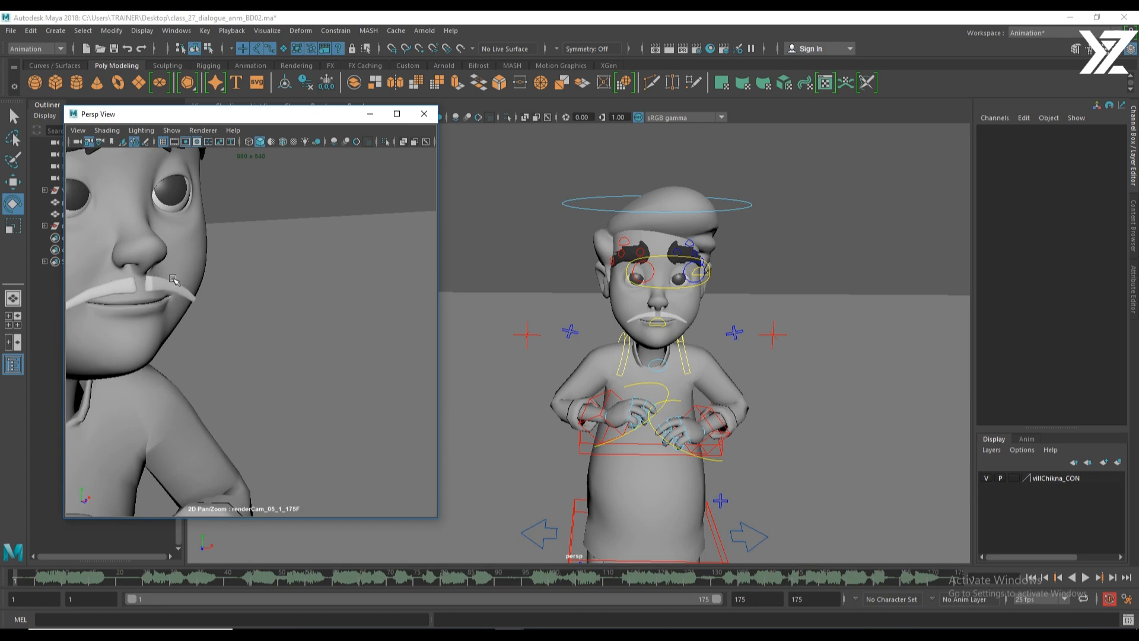
middle_drag(135, 275, 274, 321)
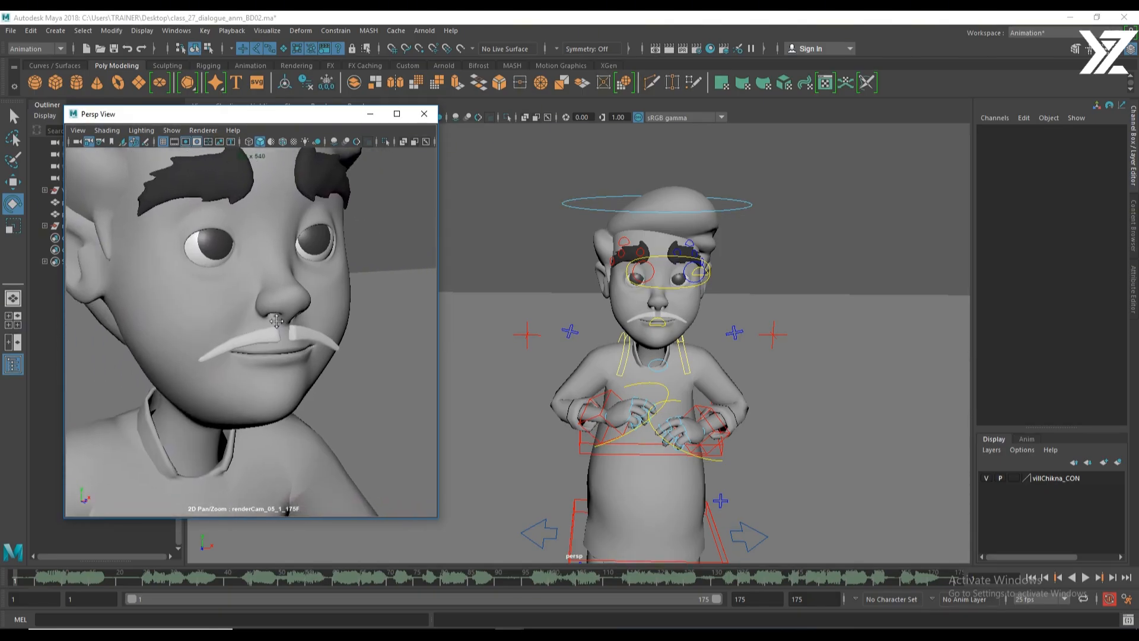
right_drag(273, 321, 322, 329)
middle_drag(317, 321, 313, 327)
right_drag(313, 328, 172, 331)
middle_drag(253, 371, 253, 354)
right_drag(252, 354, 257, 352)
middle_drag(257, 353, 268, 354)
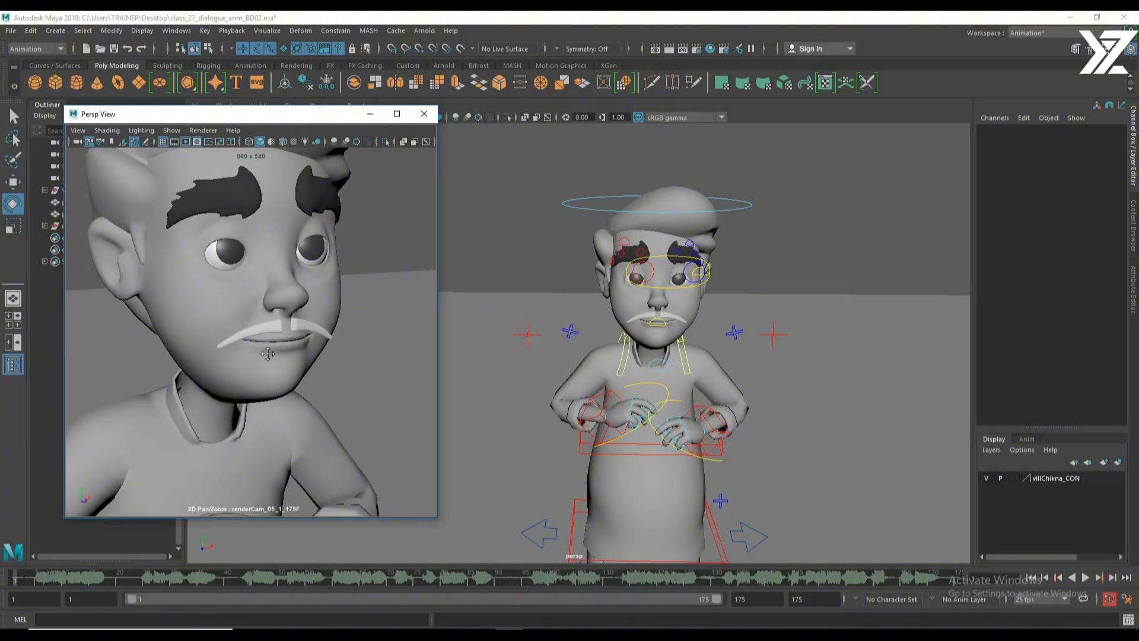
key(backslash)
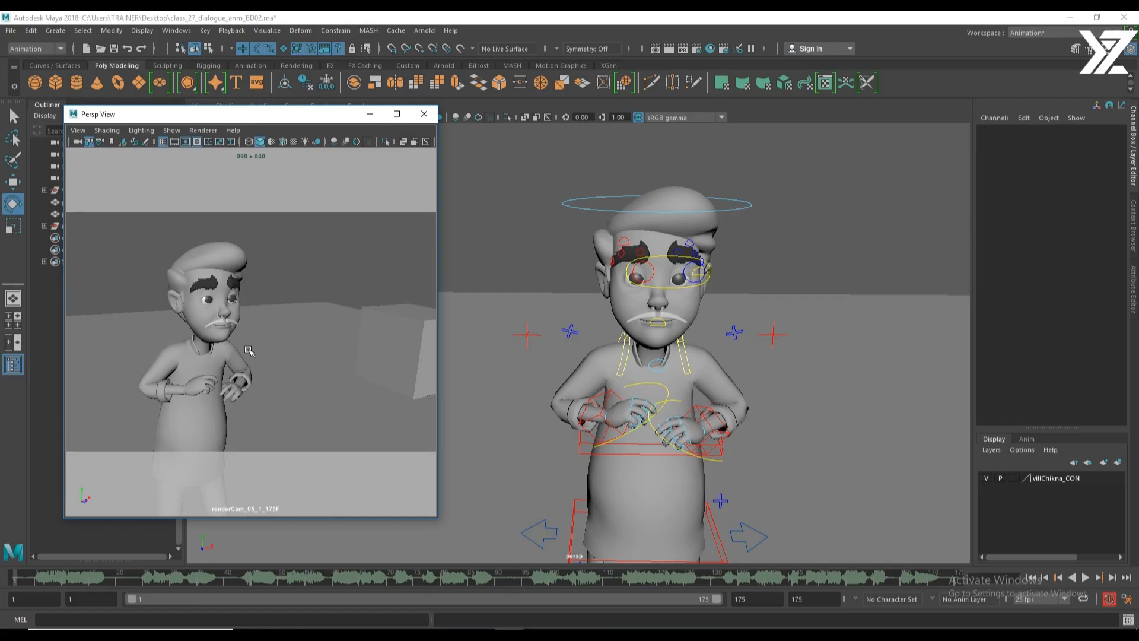
key(backslash)
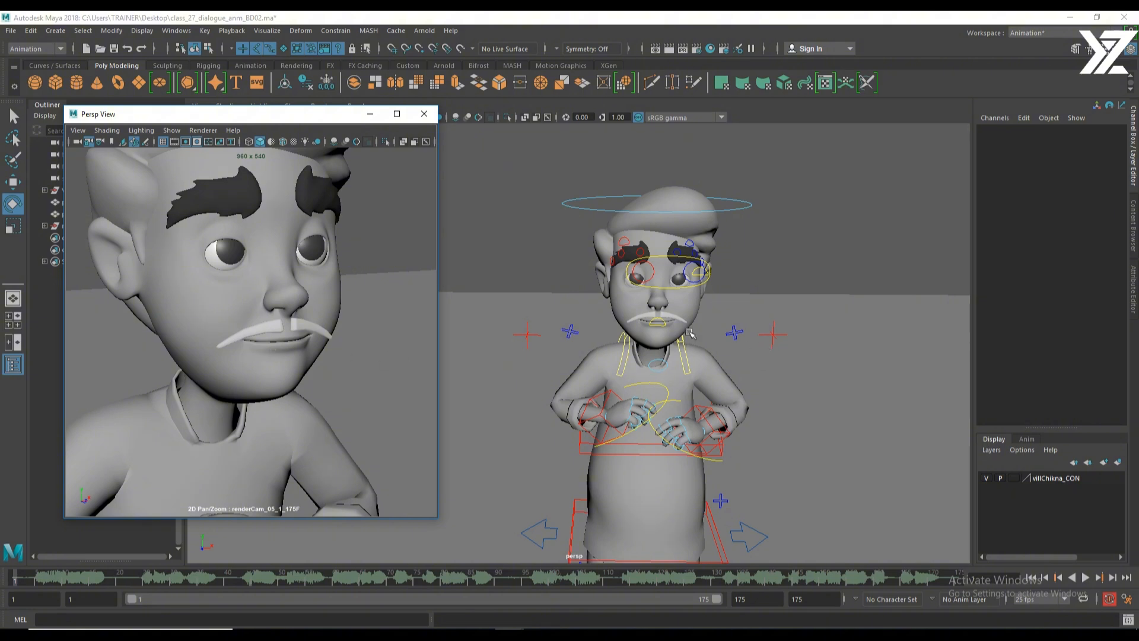
Select the jaw control, frame the face closely in the perspective view, and key the closed jaw at frame 1.
click(658, 365)
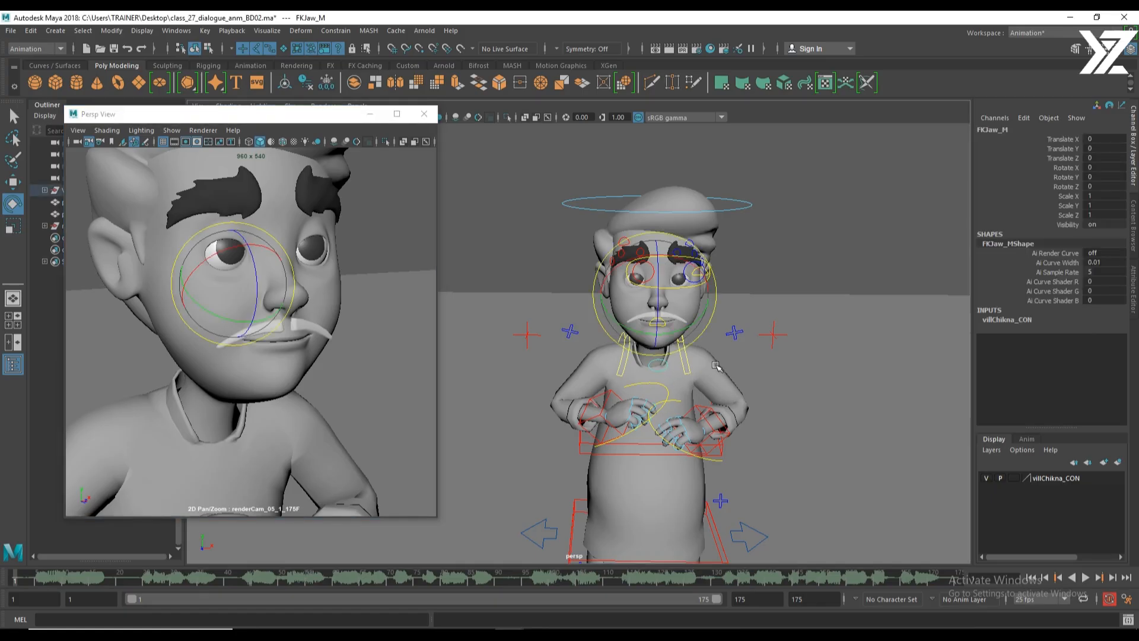
mouse_move(722, 373)
alt+mouse_down()
mouse_move(737, 362)
mouse_move(706, 363)
alt+mouse_up()
alt+right_drag(604, 368, 741, 359)
alt+drag(742, 359, 703, 371)
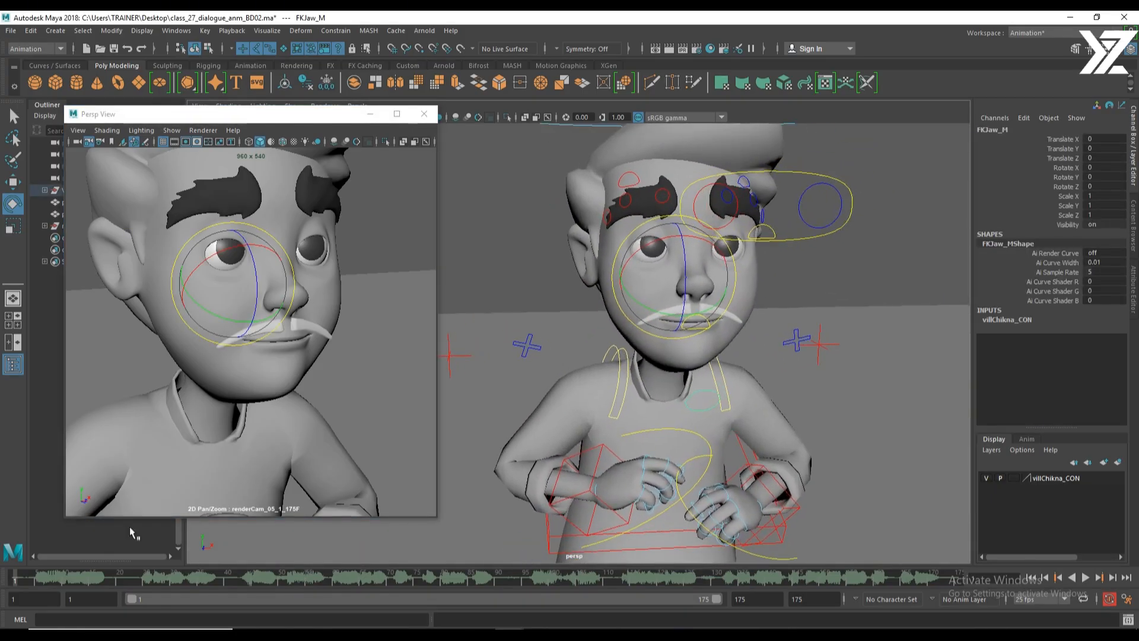
key(s)
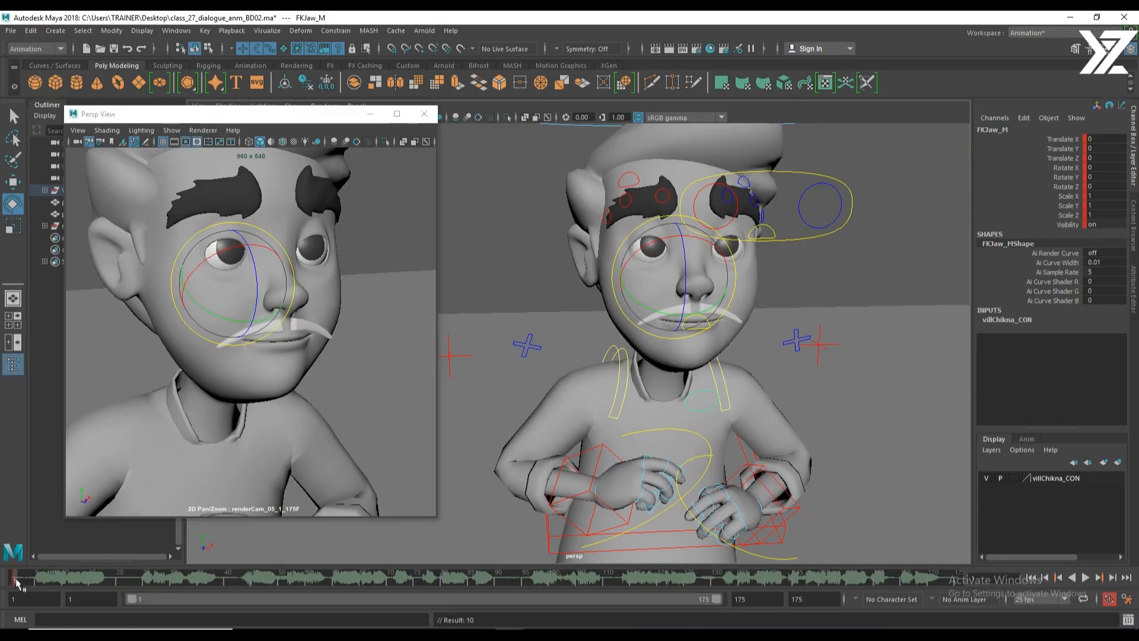
Listen to the opening dialogue, then rotate the jaw control open around Z at frame 10 and key it.
key(alt+v)
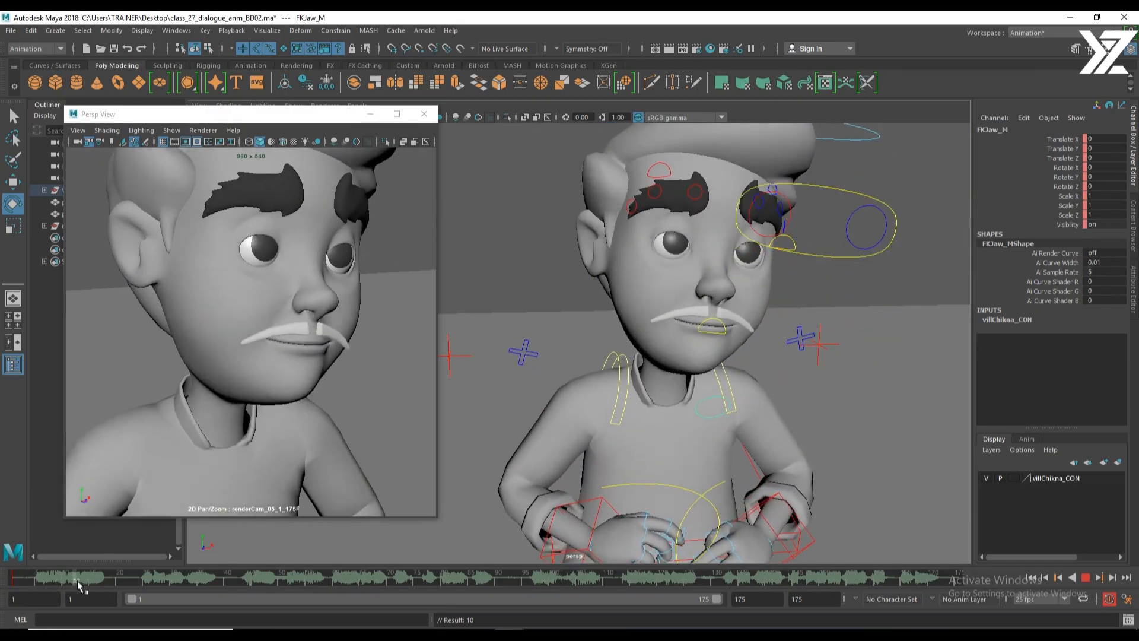
drag(36, 582, 63, 581)
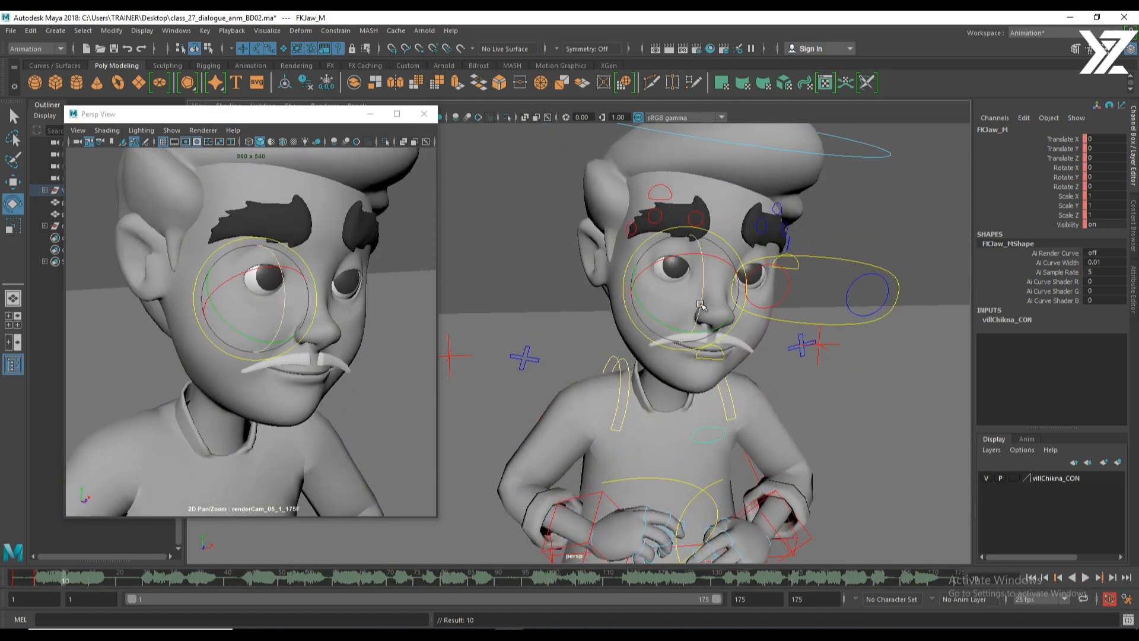
drag(702, 307, 704, 311)
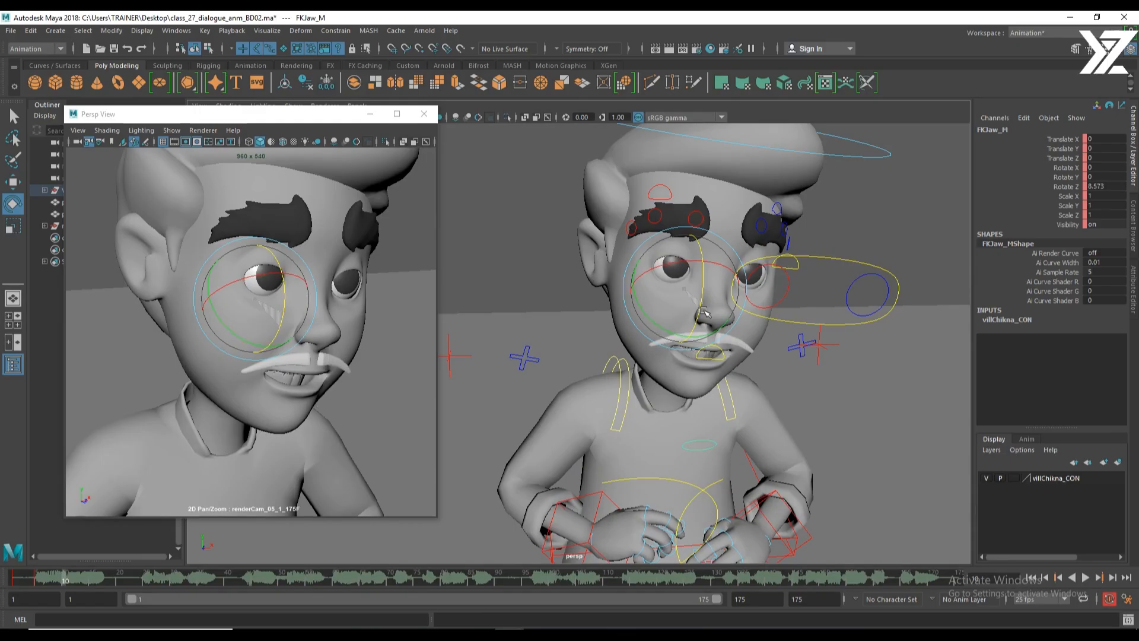
key(s)
mouse_move(702, 303)
mouse_down()
mouse_move(710, 291)
mouse_move(698, 298)
mouse_up()
Rotate the jaw nearly closed to a Rotate Z of 3.459 near frame 15 and replay the opening dialogue.
drag(47, 587, 88, 582)
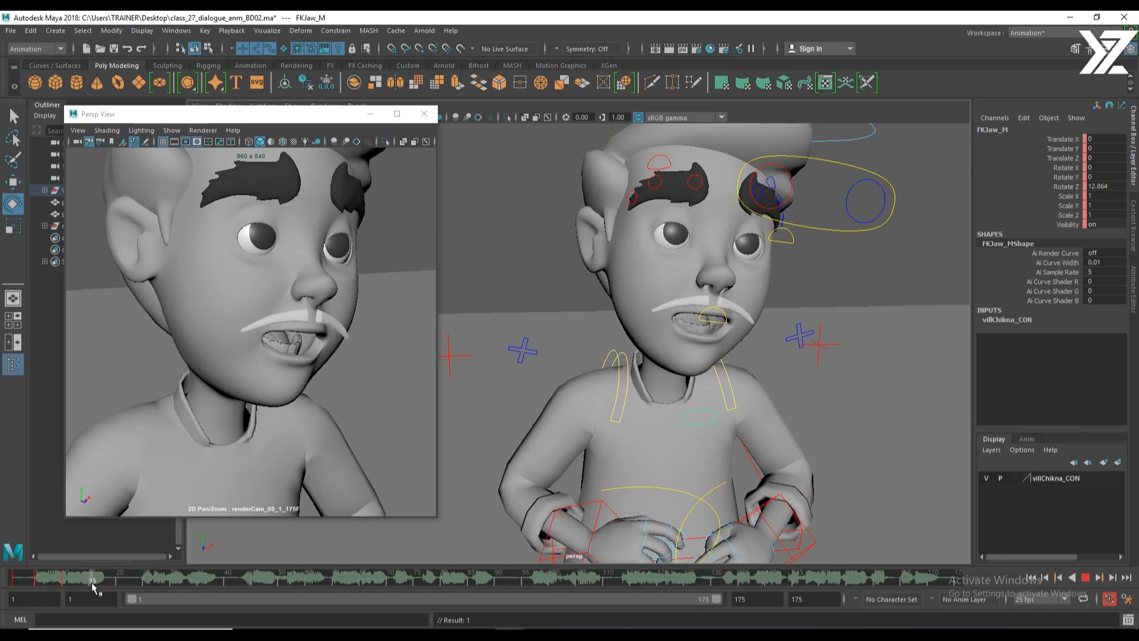
drag(706, 296, 706, 271)
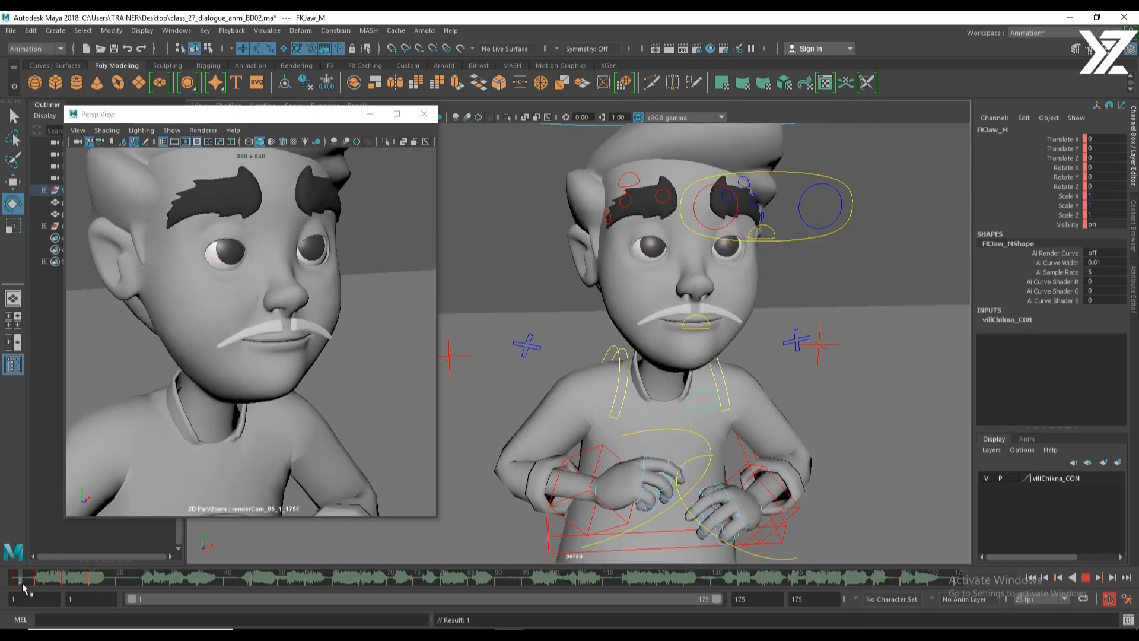
key(alt+v)
drag(80, 588, 112, 581)
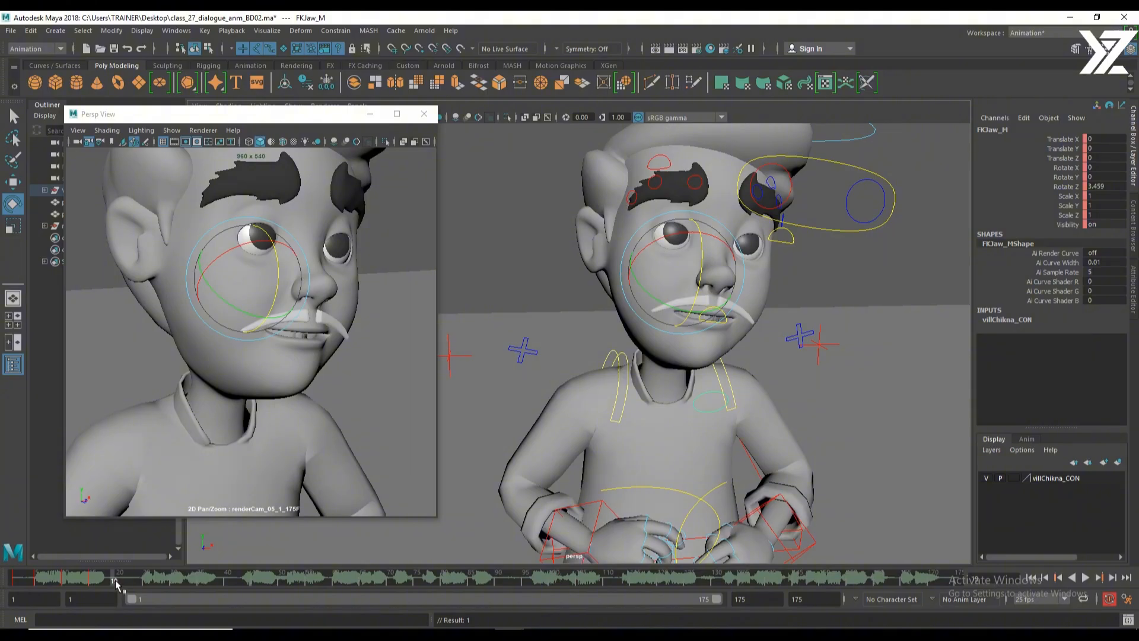
key(alt+v)
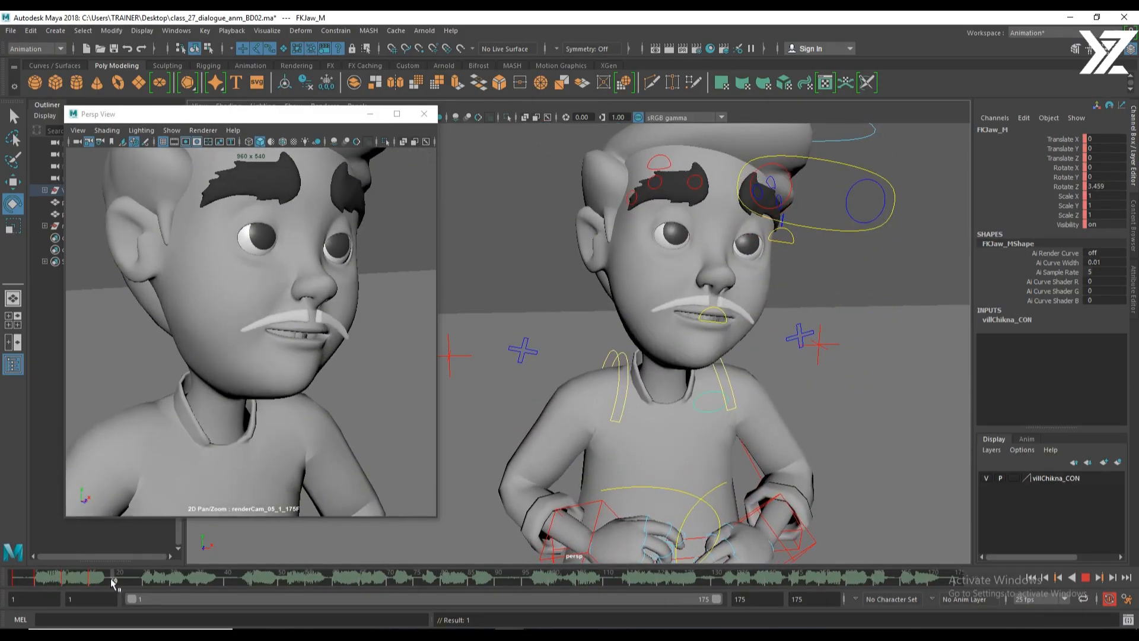
Key the jaw at frame 20 with Rotate Z at 0.908 and play the following dialogue.
mouse_move(113, 583)
mouse_down()
mouse_move(30, 589)
mouse_move(161, 588)
mouse_move(91, 588)
mouse_move(125, 591)
mouse_up()
key(s)
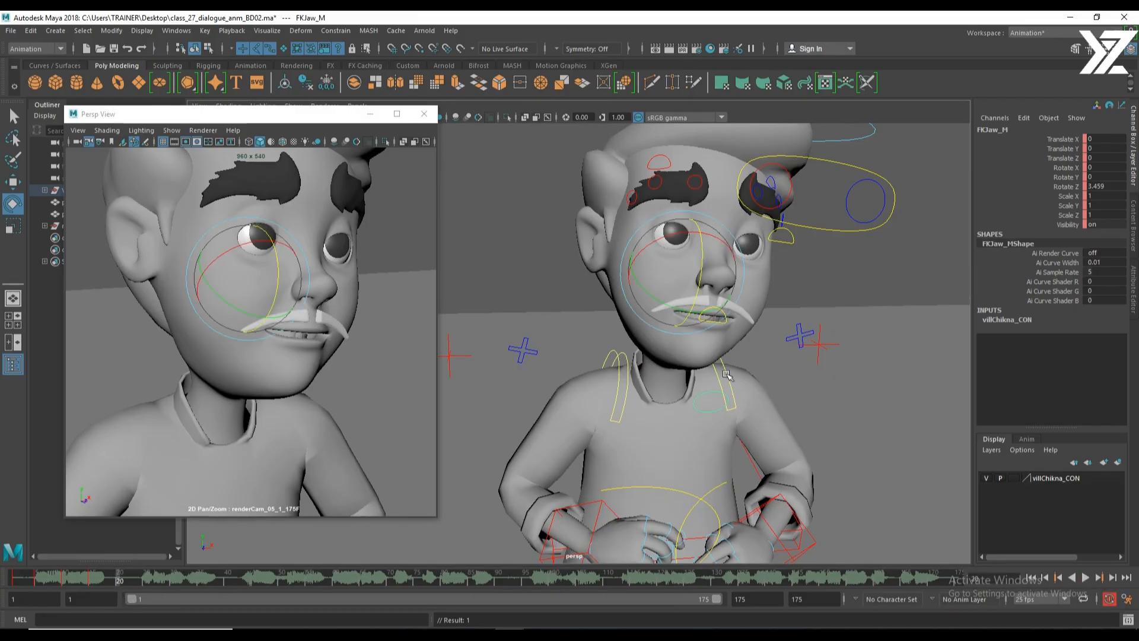
drag(700, 265, 707, 265)
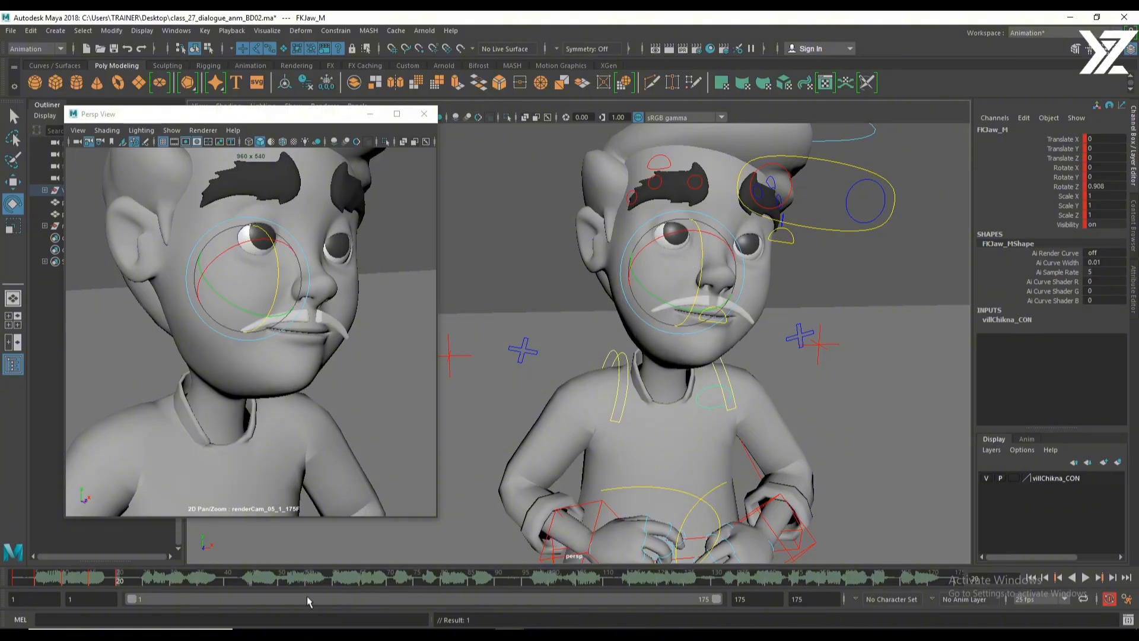
key(alt+v)
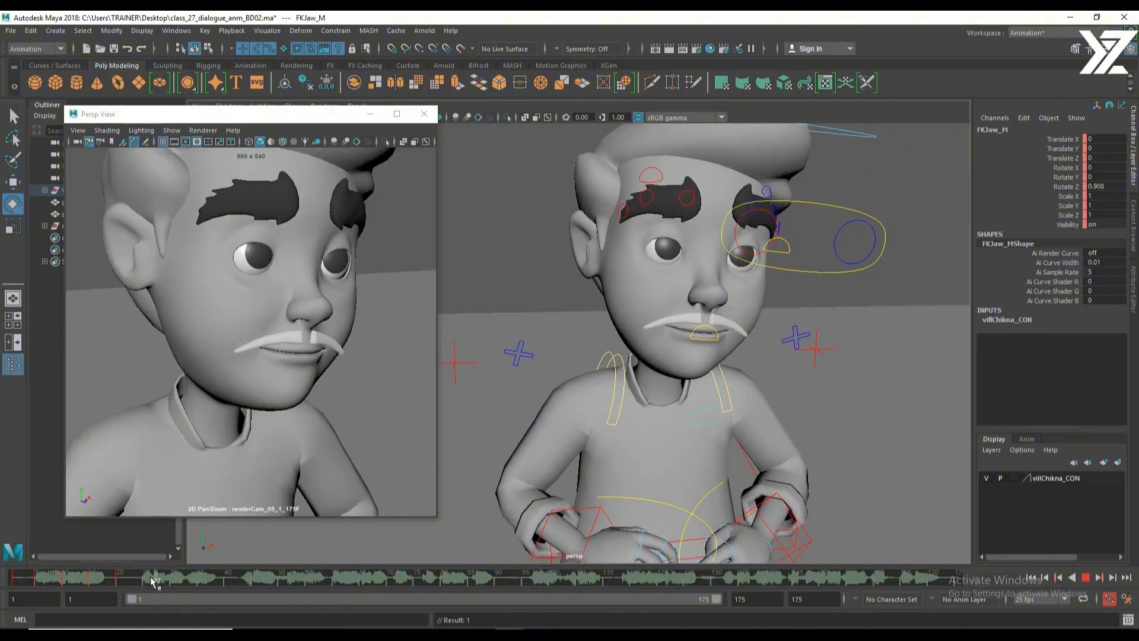
Listen to the dialogue starting at frame 25 and key the jaw there slightly open with Rotate Z at 3.334.
mouse_move(144, 579)
mouse_down()
mouse_move(124, 583)
mouse_move(159, 582)
mouse_move(114, 586)
mouse_move(145, 585)
mouse_up()
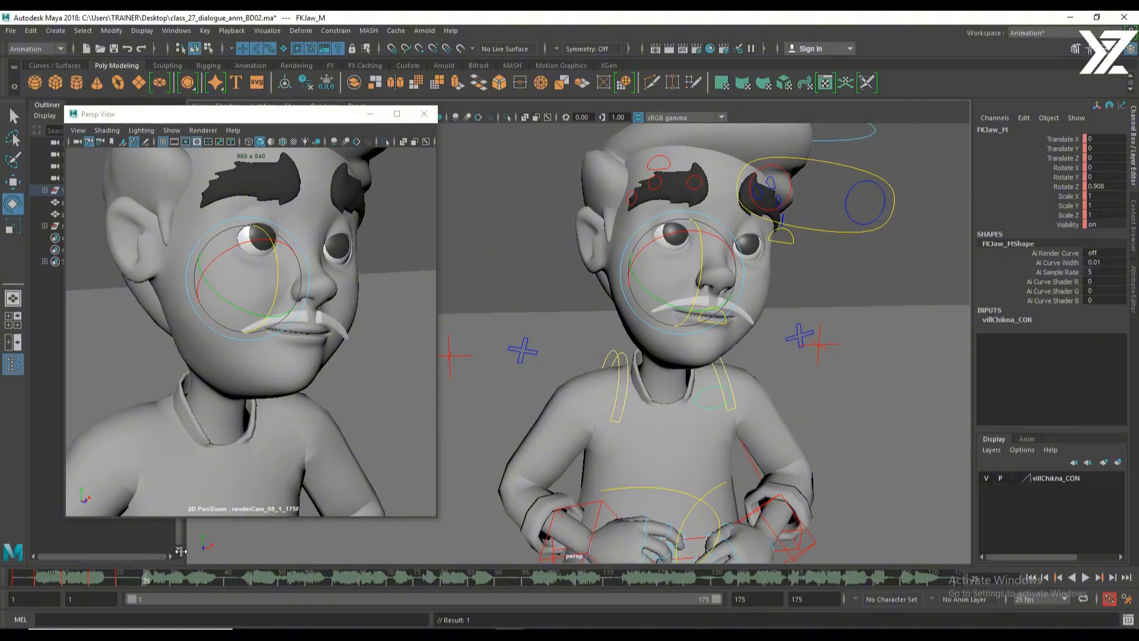
mouse_move(141, 574)
mouse_down()
mouse_move(111, 578)
mouse_move(146, 586)
mouse_up()
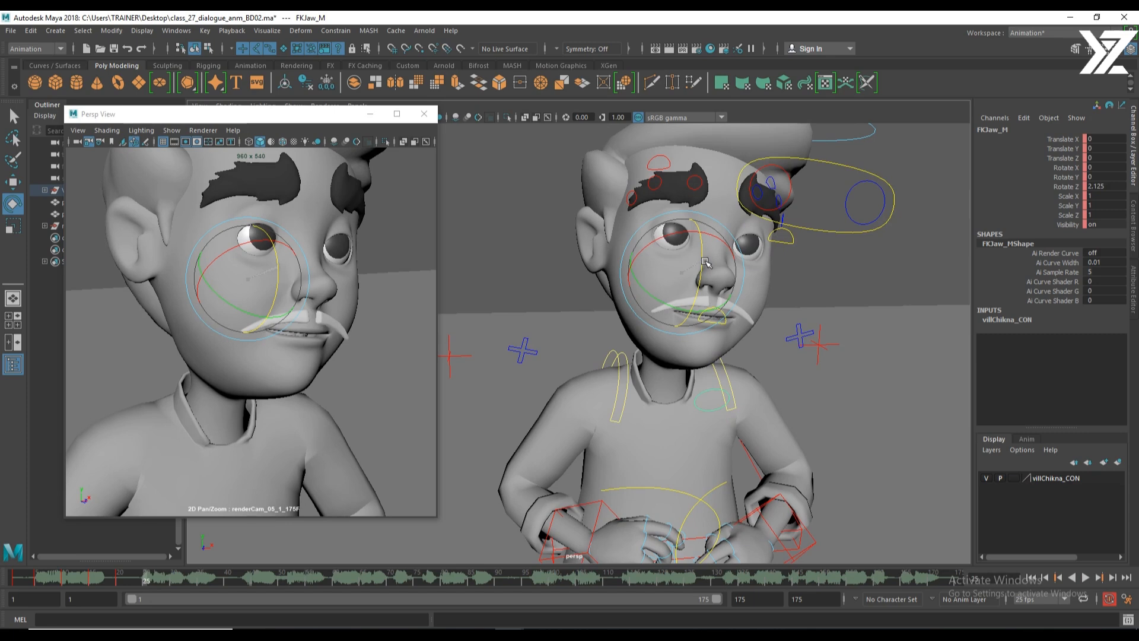
drag(705, 262, 706, 266)
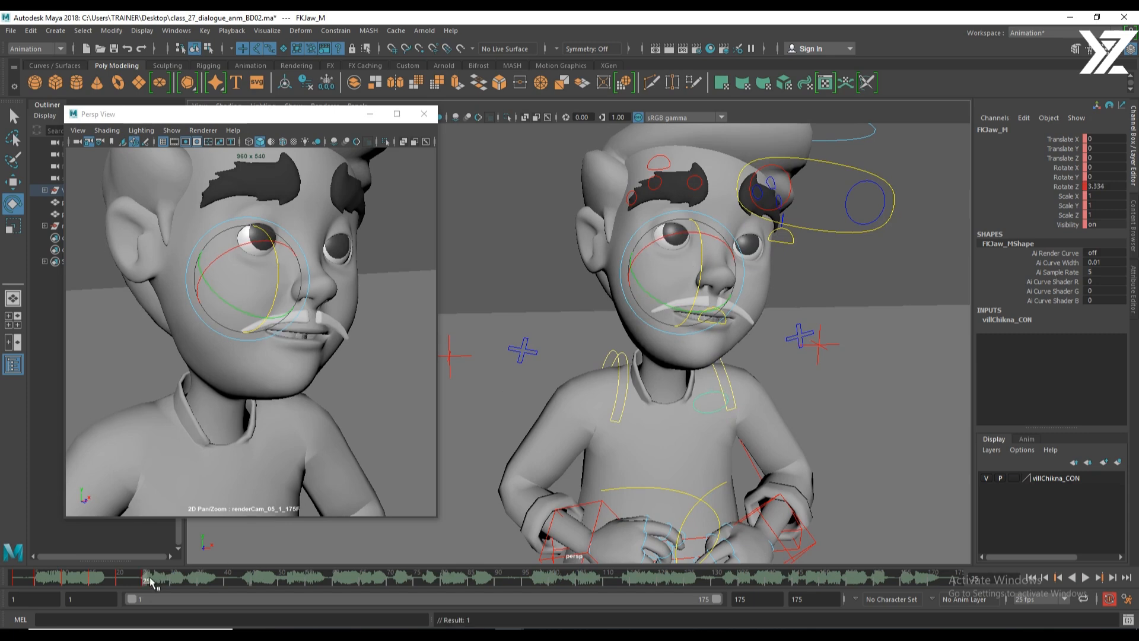
Key the jaw wide open at frame 35 with Rotate Z at 12.427, and partly closed at 5.472 just before frame 40.
drag(151, 582, 201, 587)
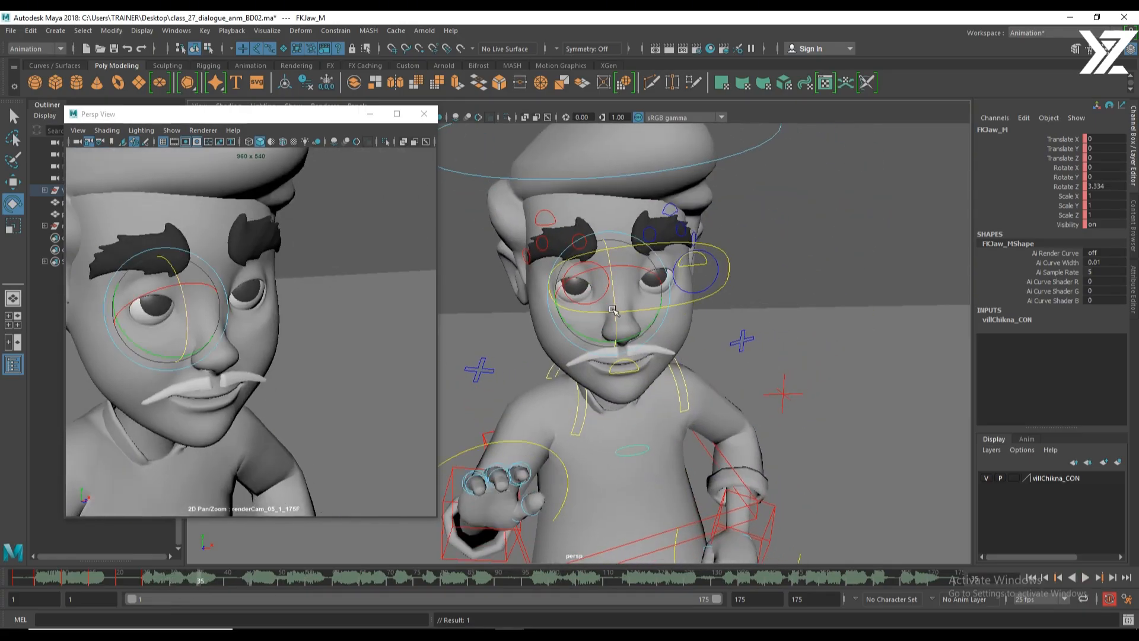
drag(613, 307, 614, 319)
key(s)
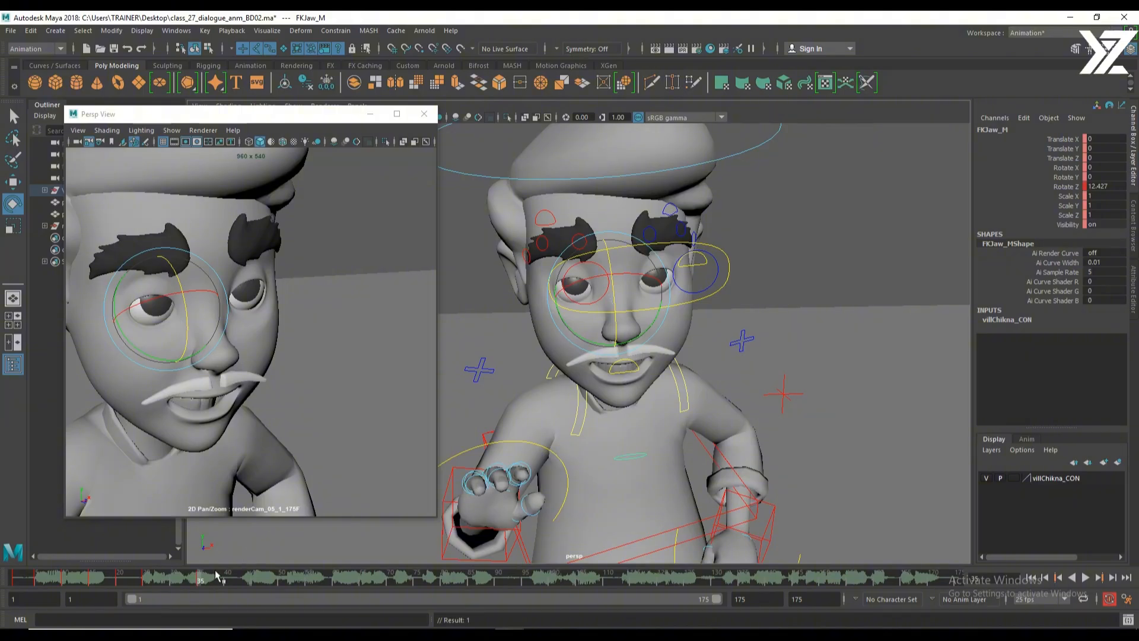
key(alt+v)
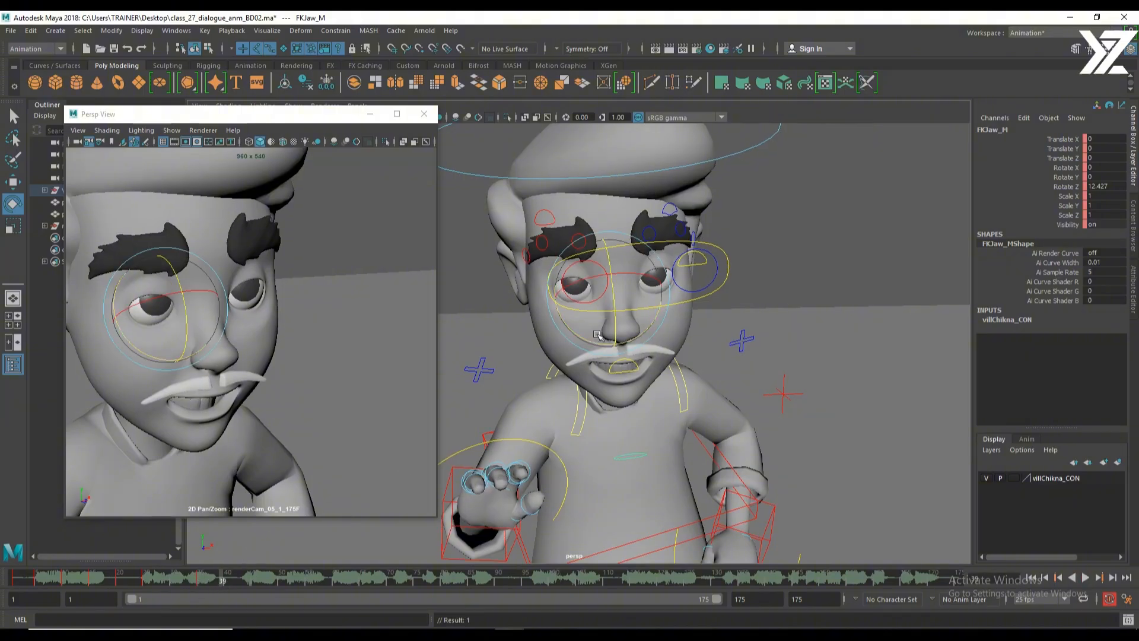
key(alt+v)
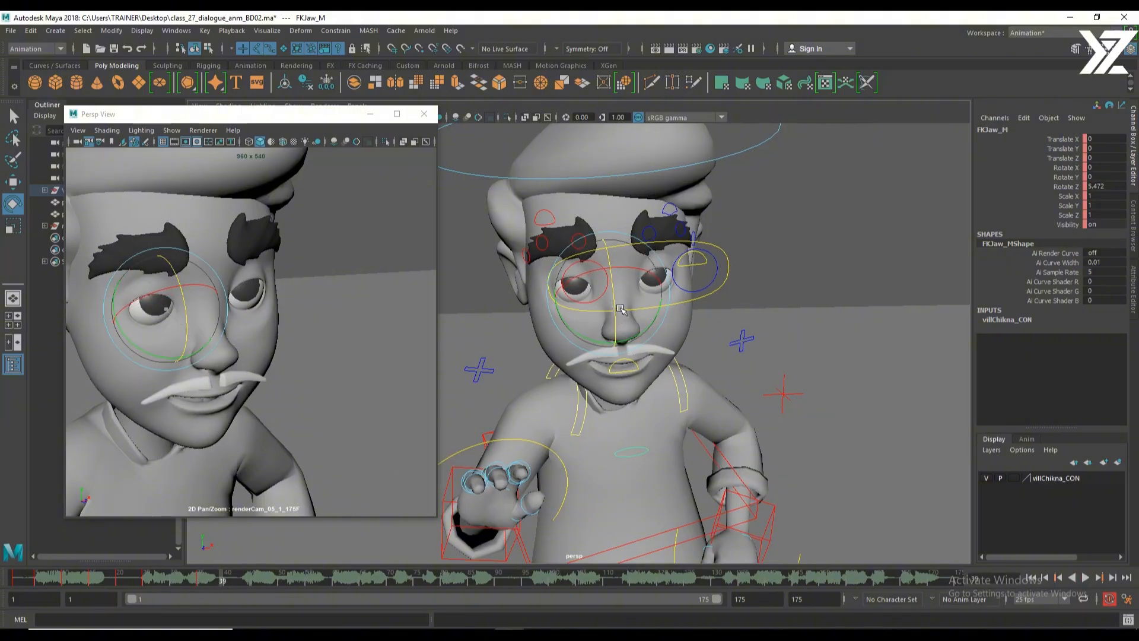
key(s)
Replay the dialogue around frame 30 against the new jaw motion and key the jaw there.
click(182, 580)
key(alt+v)
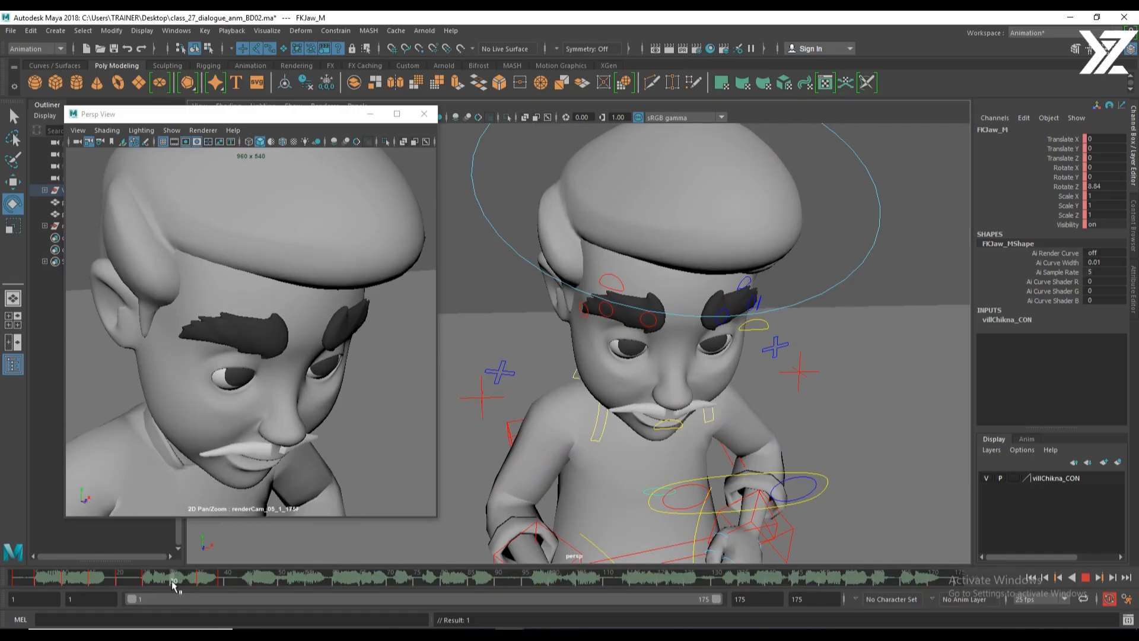
drag(172, 581, 172, 581)
alt+drag(692, 396, 675, 321)
key(s)
Key the jaw at frame 43 with Rotate Z at 5.472, and open it to 9.176 at frame 47.
drag(161, 576, 235, 590)
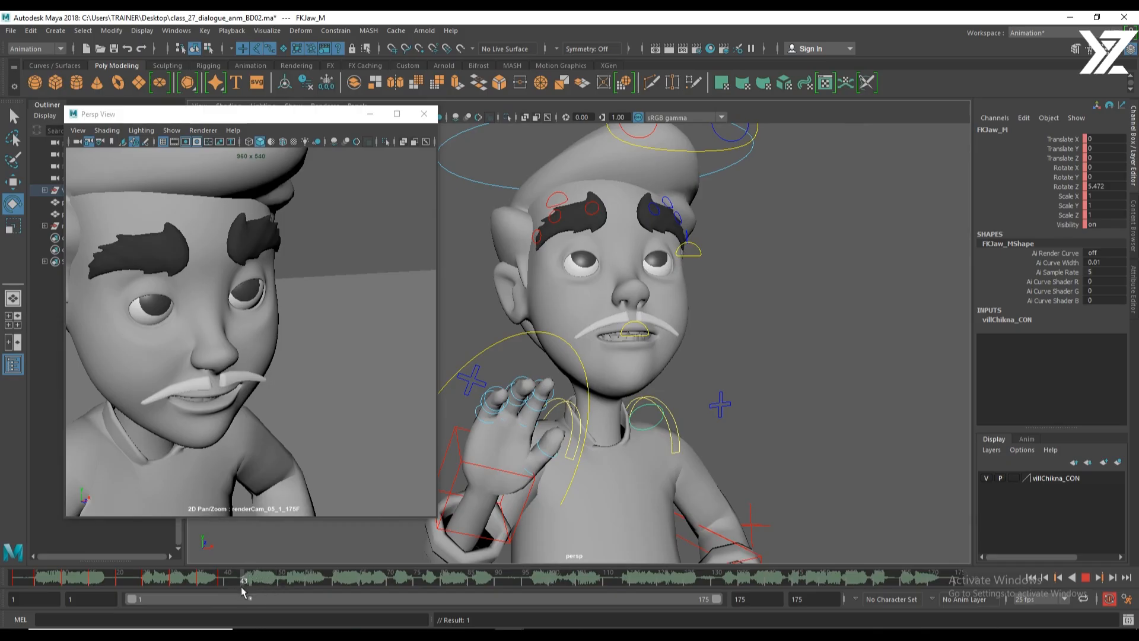
key(s)
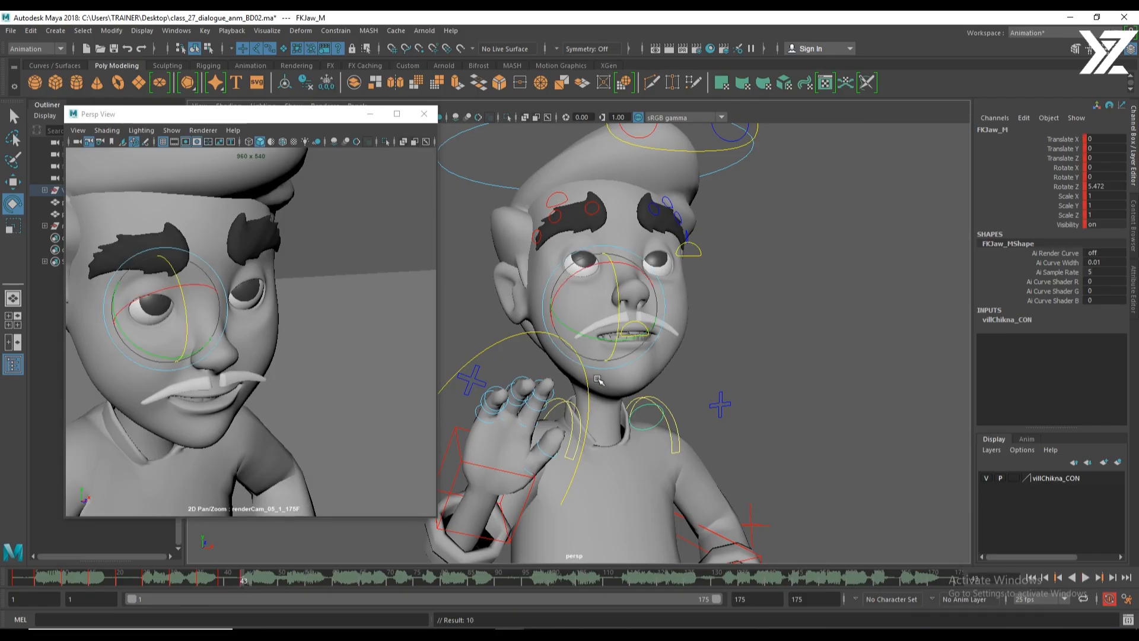
click(263, 581)
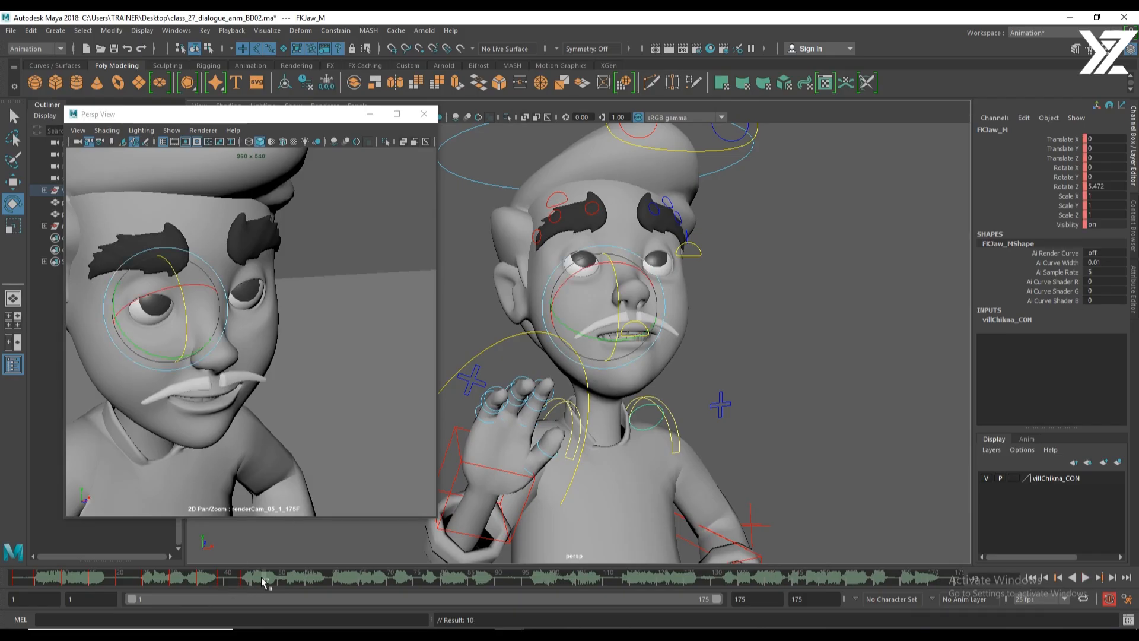
drag(618, 287, 619, 295)
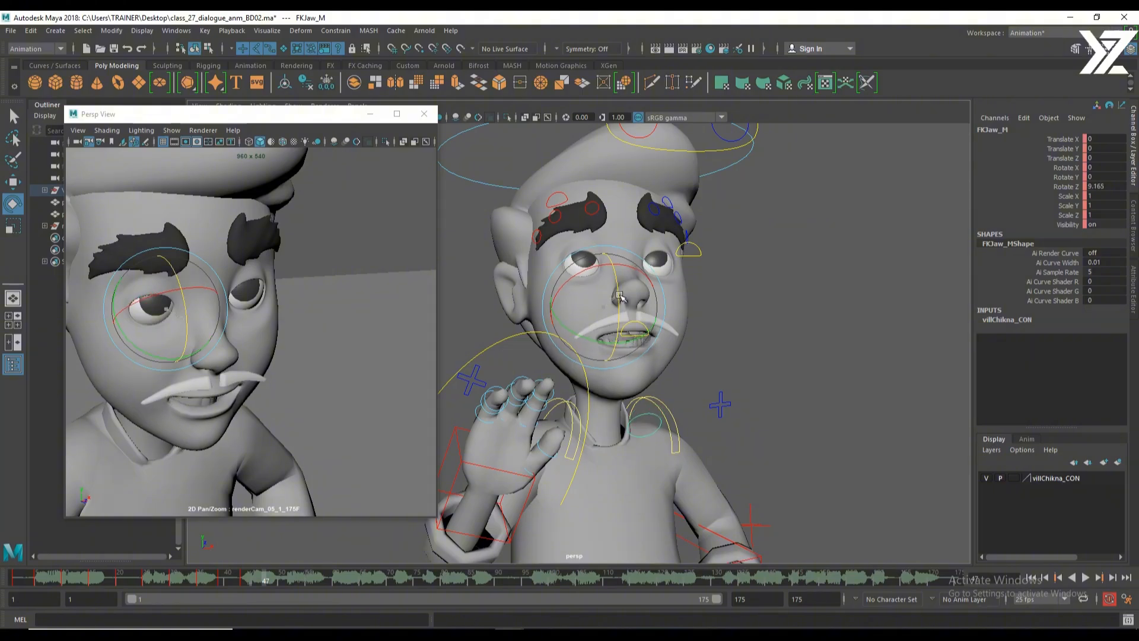
key(s)
Close the jaw to a Rotate Z of 2.005 at frame 50 and scrub frames 47 to 51 against the audio.
click(279, 577)
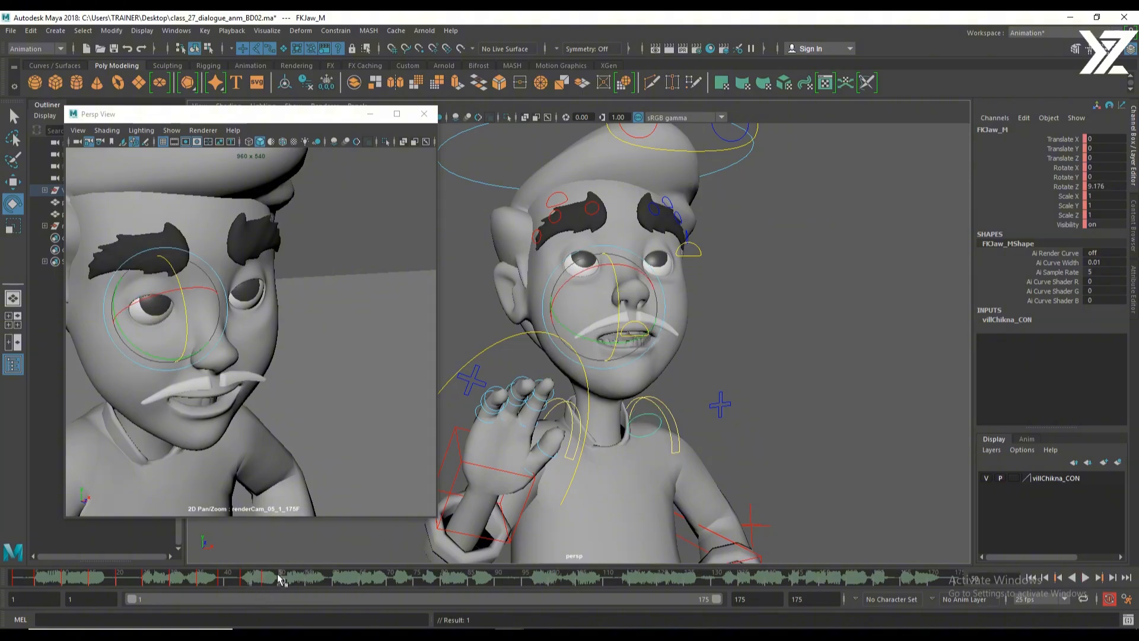
drag(617, 315, 619, 307)
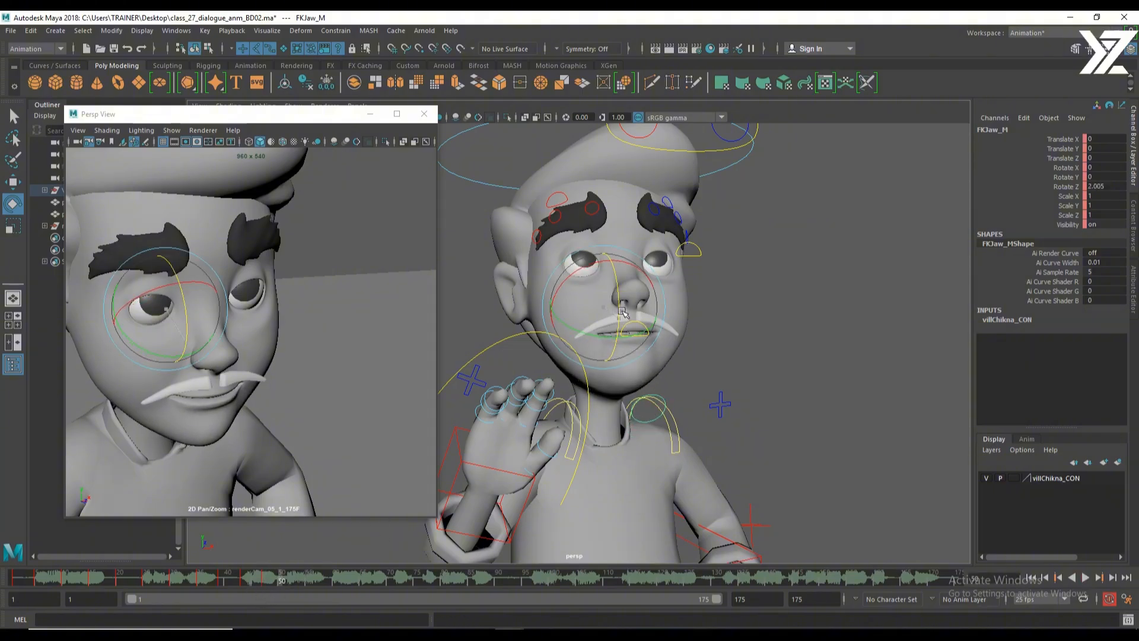
drag(261, 583, 287, 587)
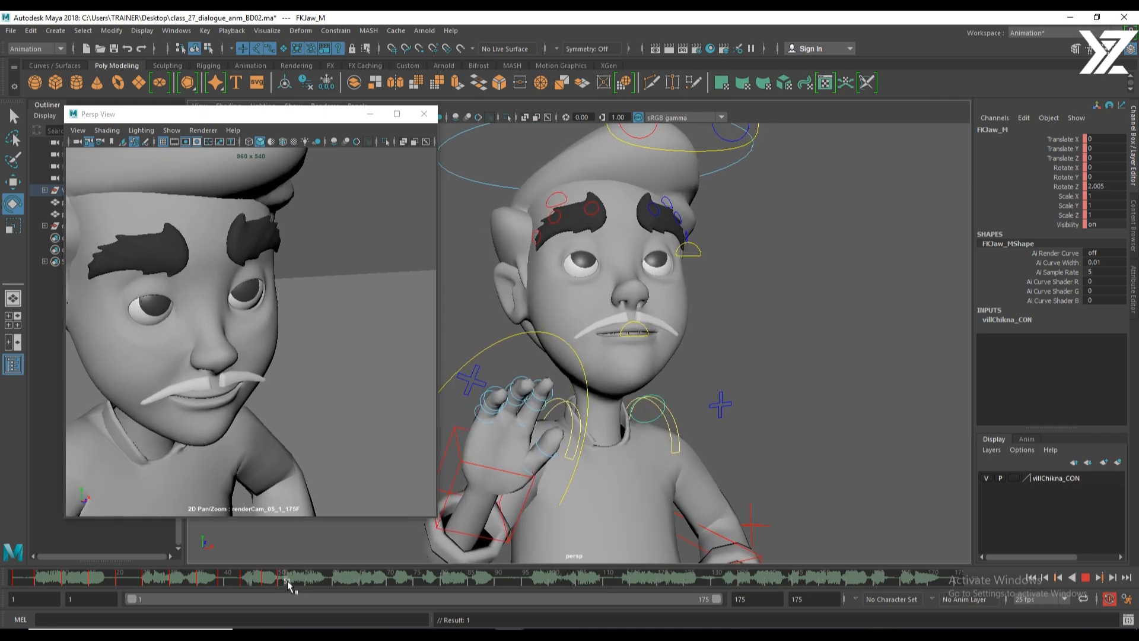
drag(287, 580, 264, 589)
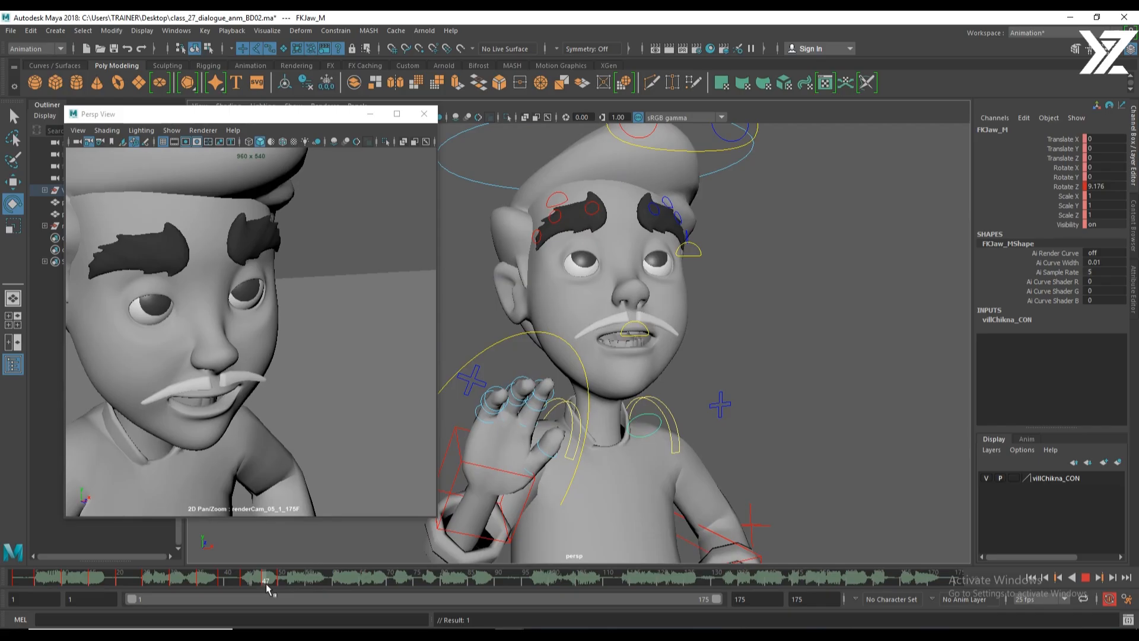
key(alt+period)
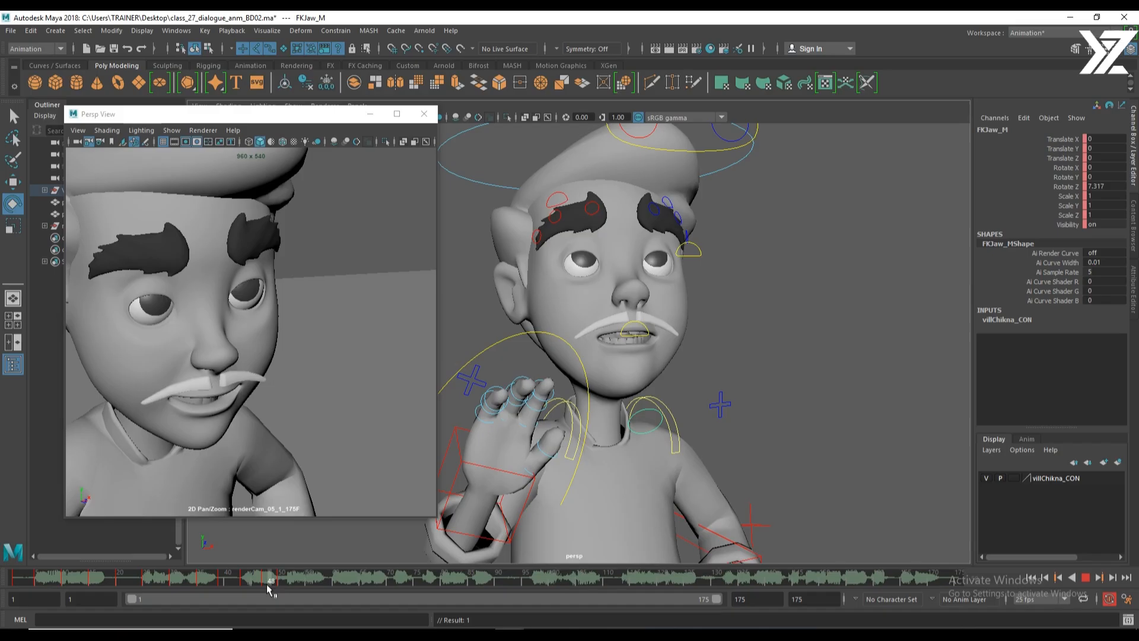
Open the jaw to a Rotate Z of 6.379 at frame 55 and close it to 3.249 near frame 58.
drag(266, 584, 307, 583)
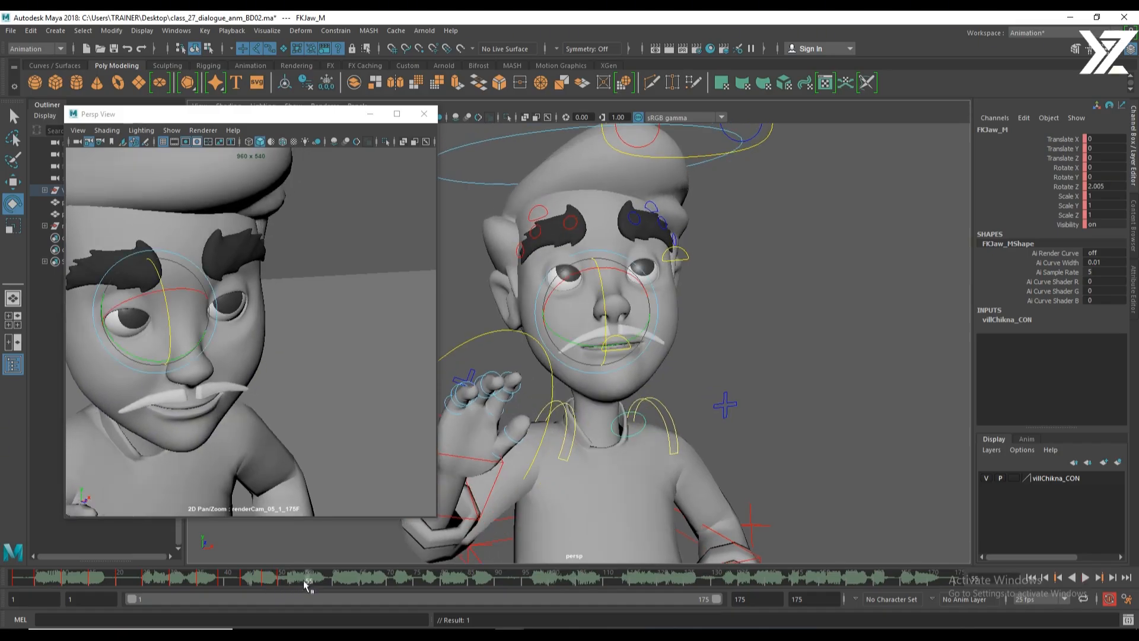
click(171, 313)
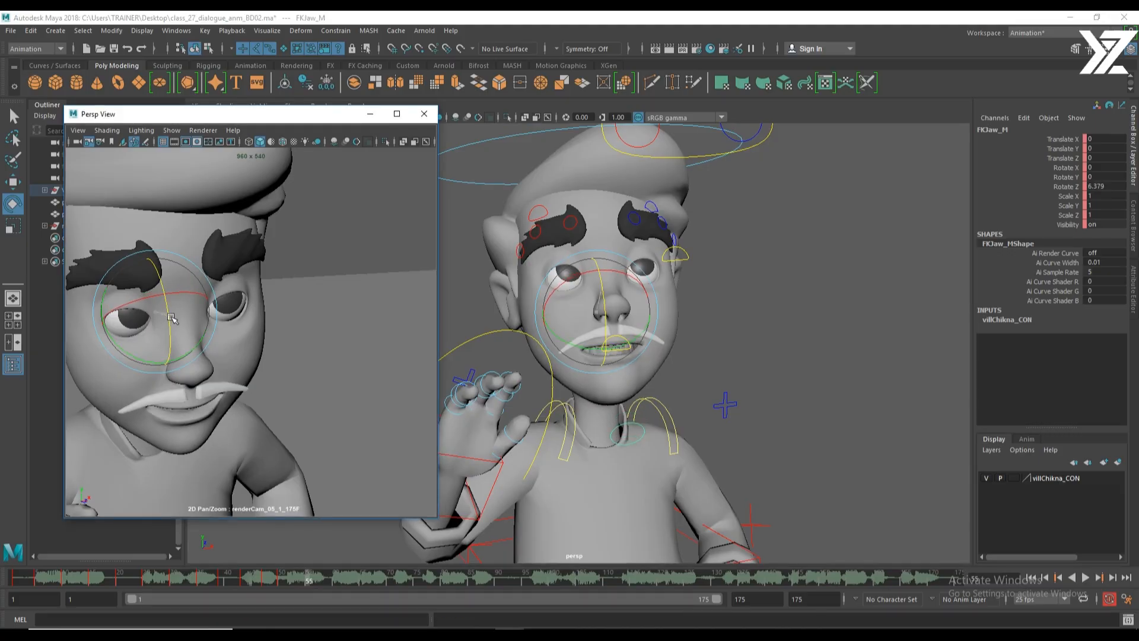
drag(289, 578, 326, 580)
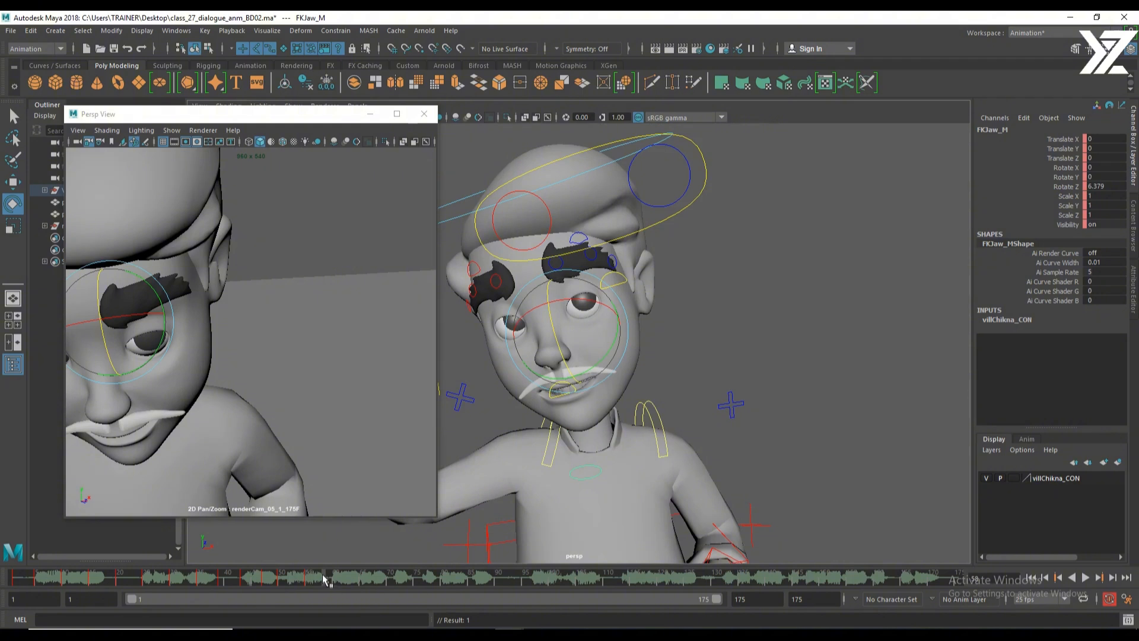
drag(112, 359, 112, 371)
Replay the dialogue leading up to frame 60 and shut the jaw there with Rotate Z at -1.787.
drag(288, 579, 341, 587)
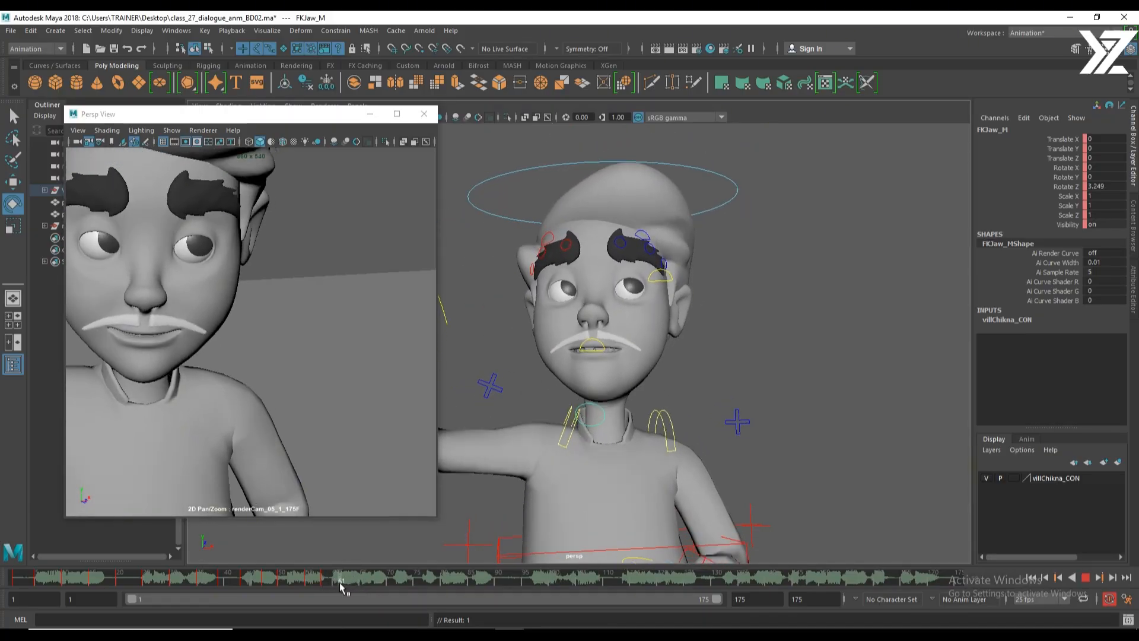
mouse_move(324, 585)
mouse_down()
mouse_move(344, 587)
mouse_move(327, 583)
mouse_up()
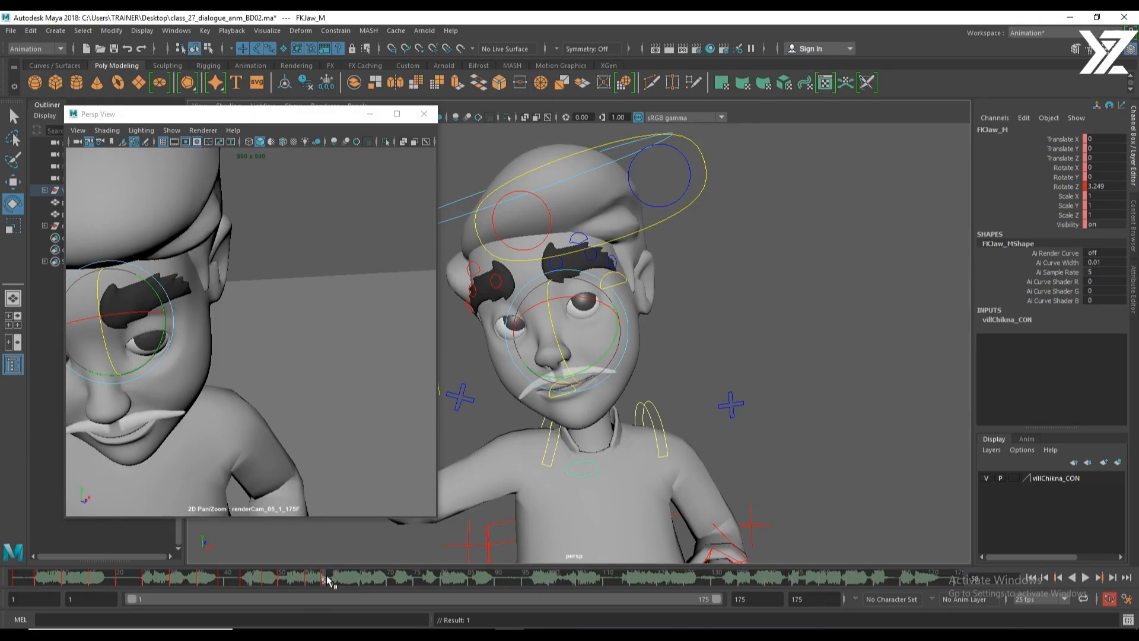
drag(328, 579, 333, 580)
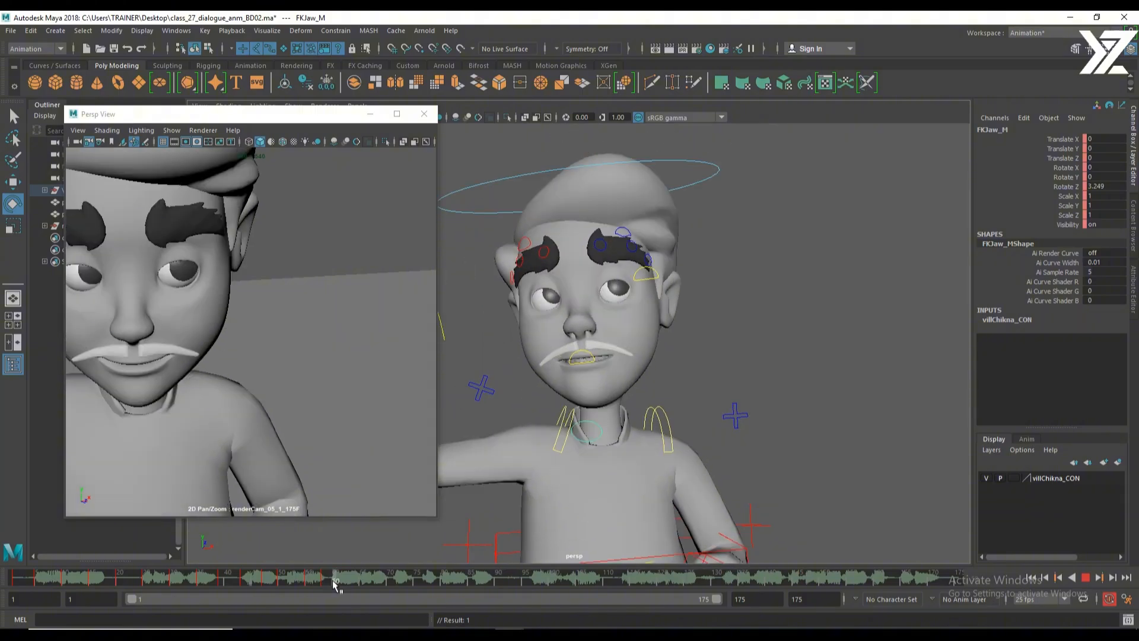
drag(586, 332, 590, 327)
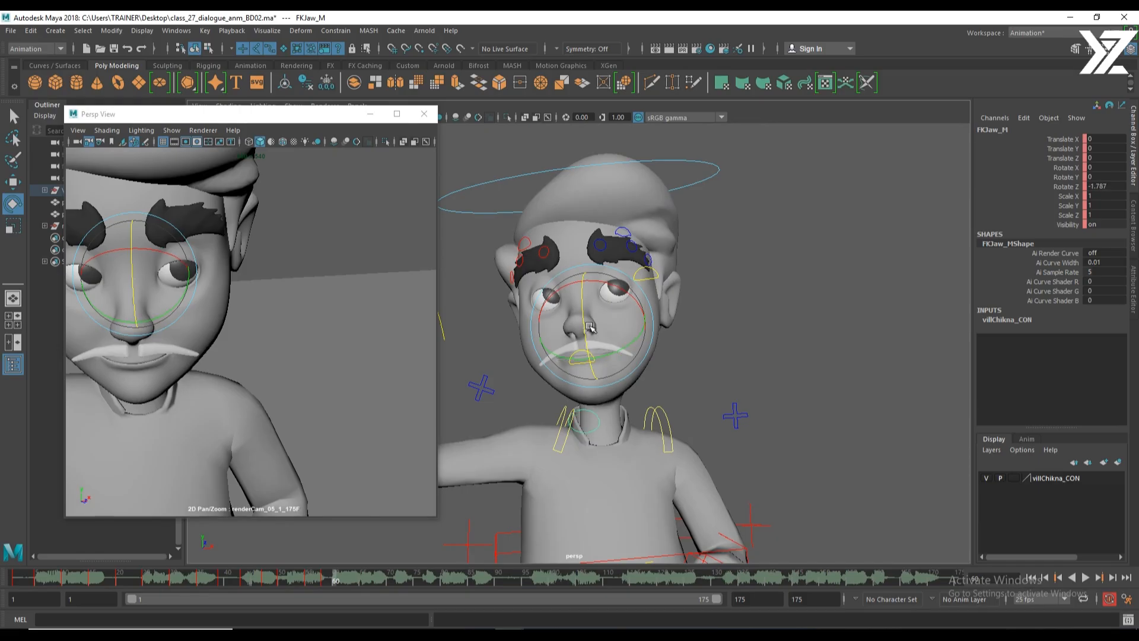
Play on to frame 63 and key the jaw open there with Rotate Z at 10.078.
key(alt+v)
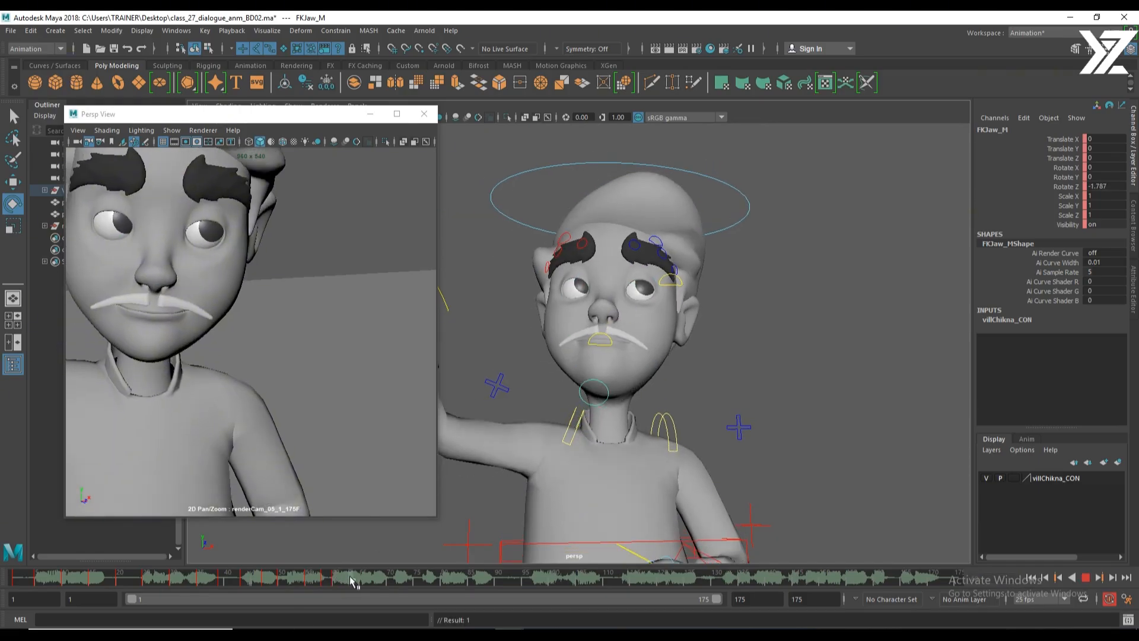
key(alt+v)
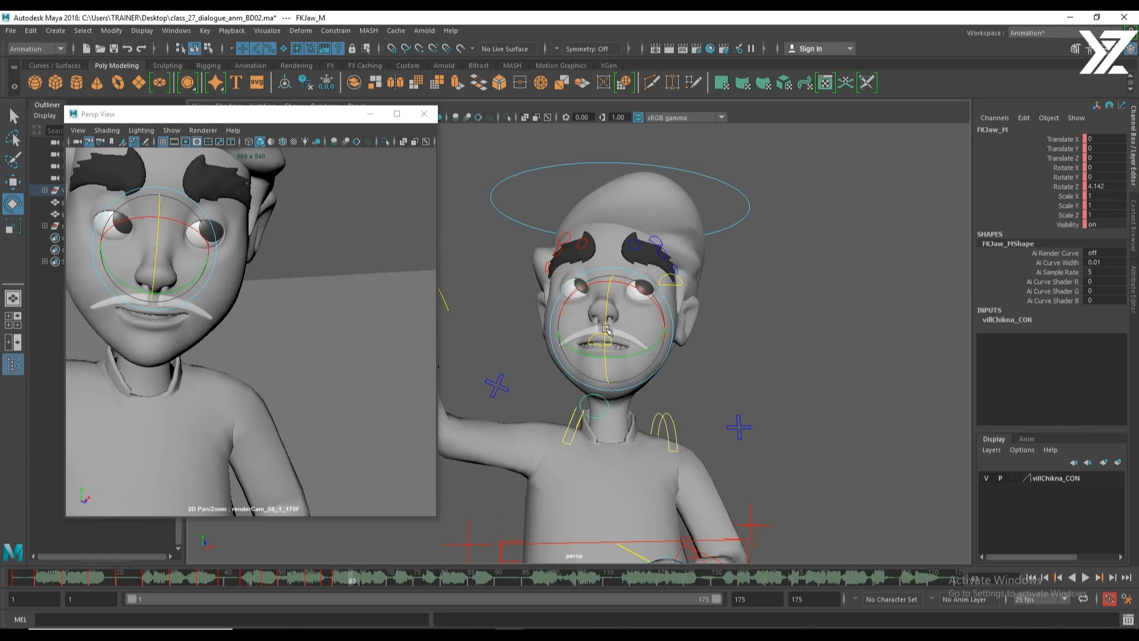
drag(606, 330, 606, 335)
key(s)
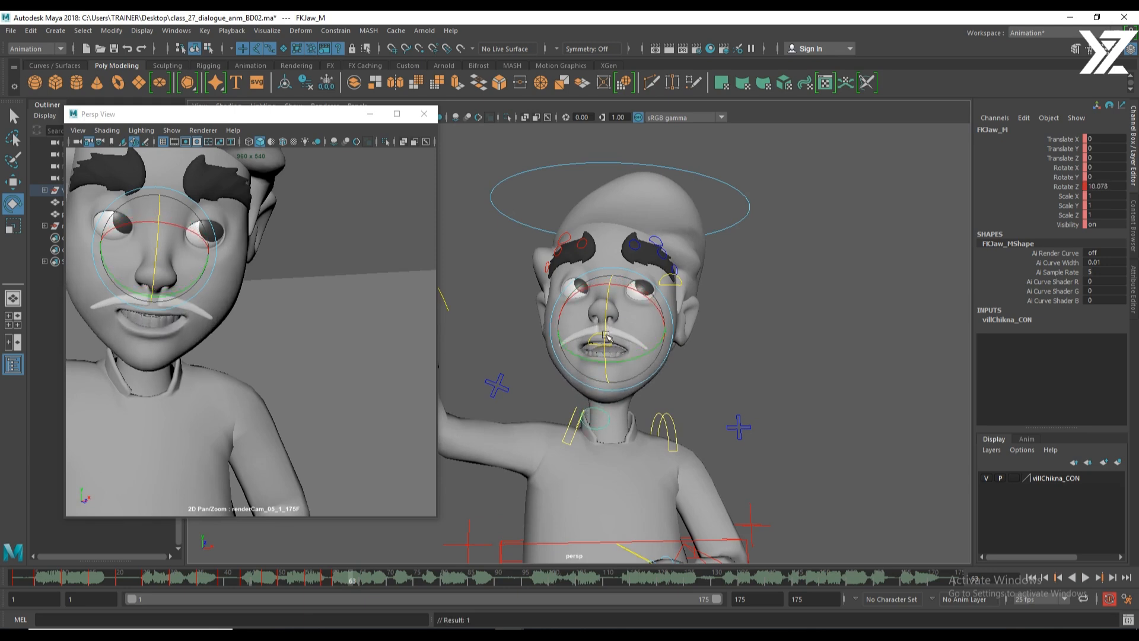
Listen to the dialogue after frame 60 and key the jaw partly closed at frame 67 with Rotate Z at 4.25.
key(alt+v)
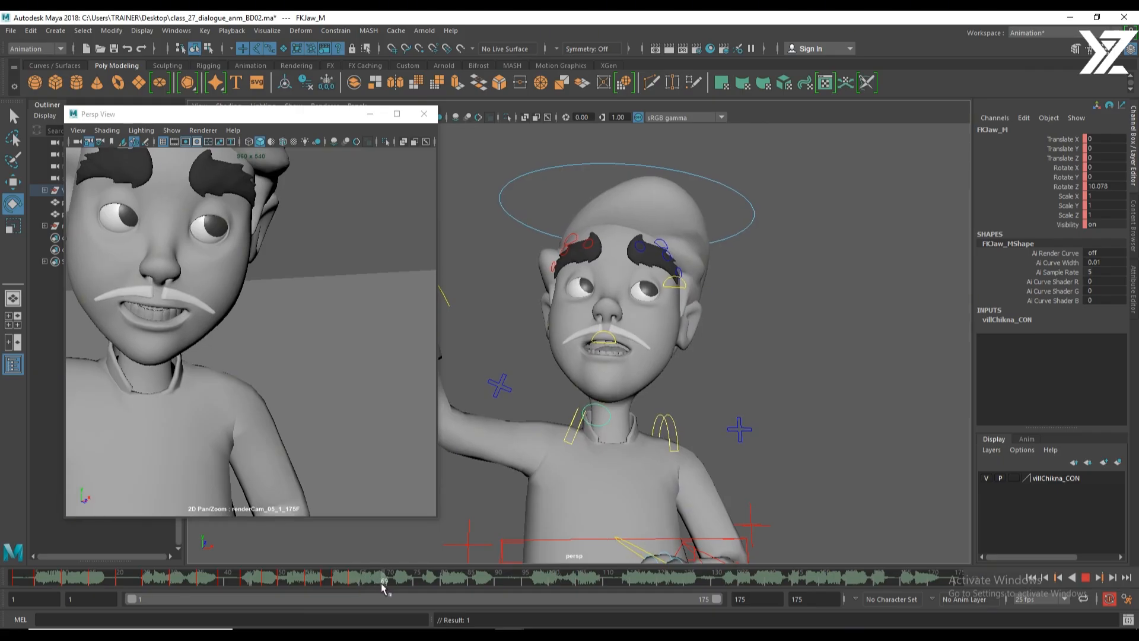
drag(386, 586, 340, 585)
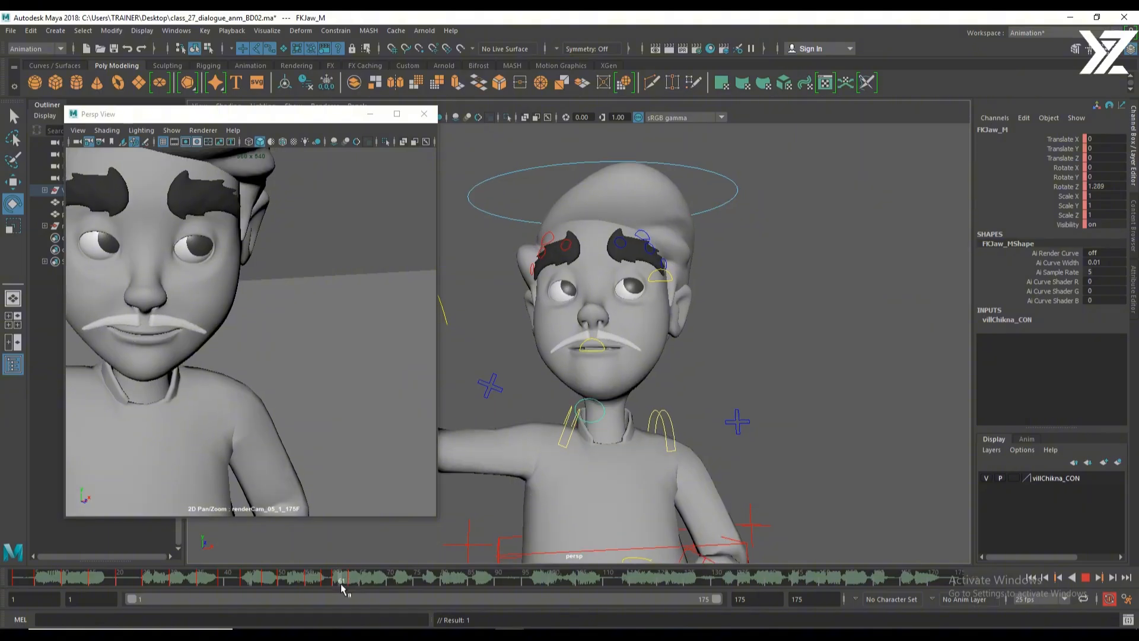
drag(341, 584, 345, 585)
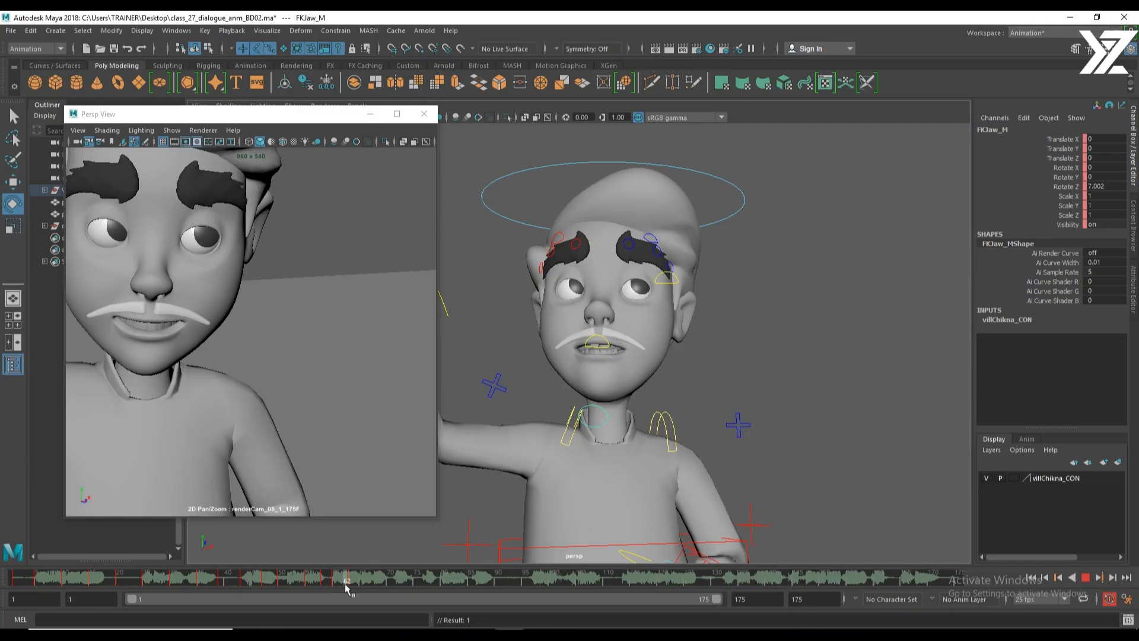
drag(344, 583, 375, 583)
drag(612, 307, 613, 301)
key(s)
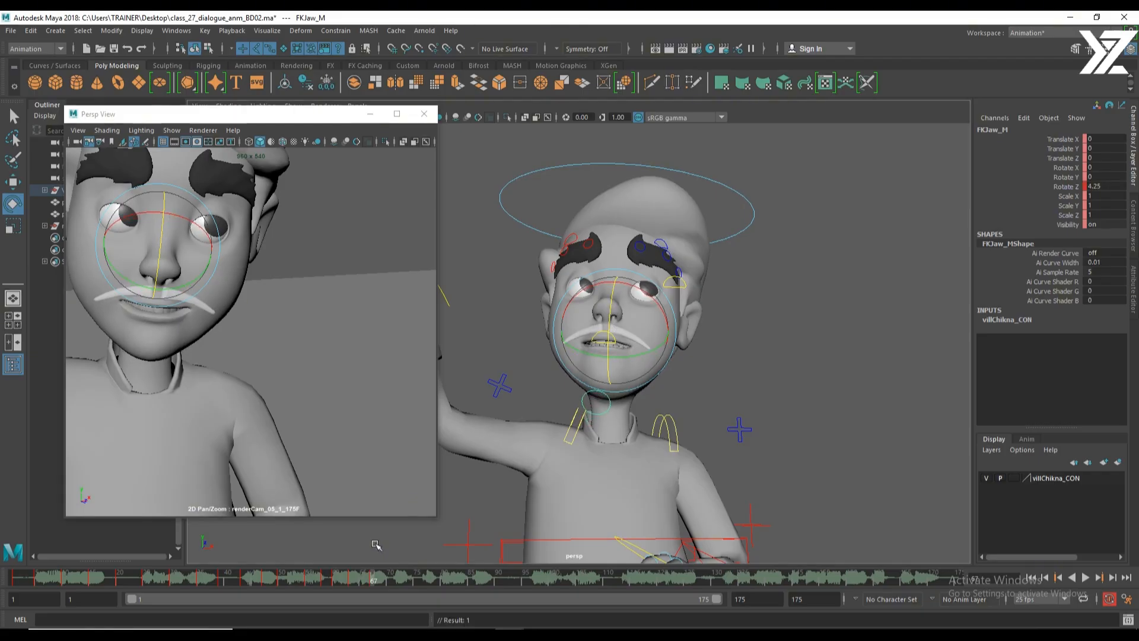
Replay the dialogue around frame 67 and shut the jaw at frame 70 with Rotate Z at -0.259.
click(347, 578)
drag(347, 577, 307, 586)
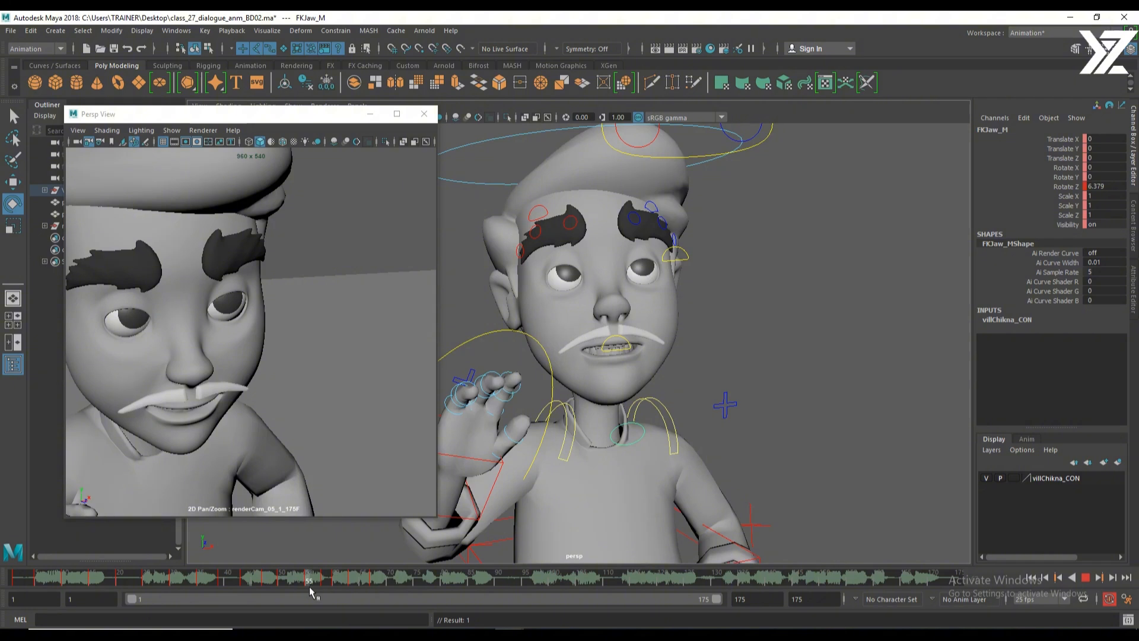
drag(310, 586, 393, 589)
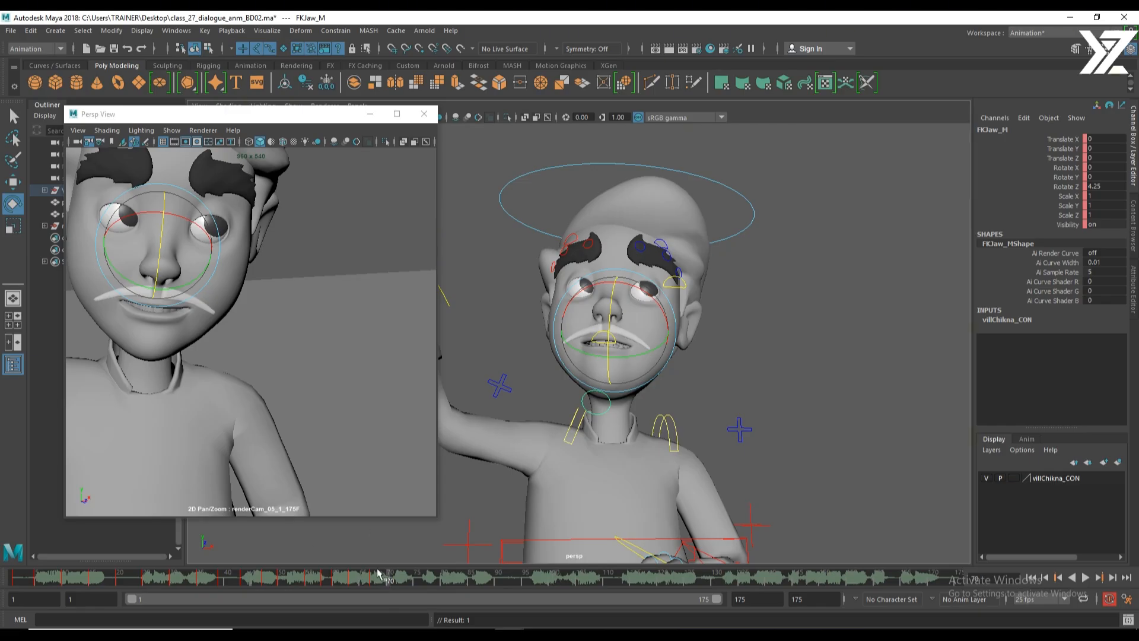
key(alt+v)
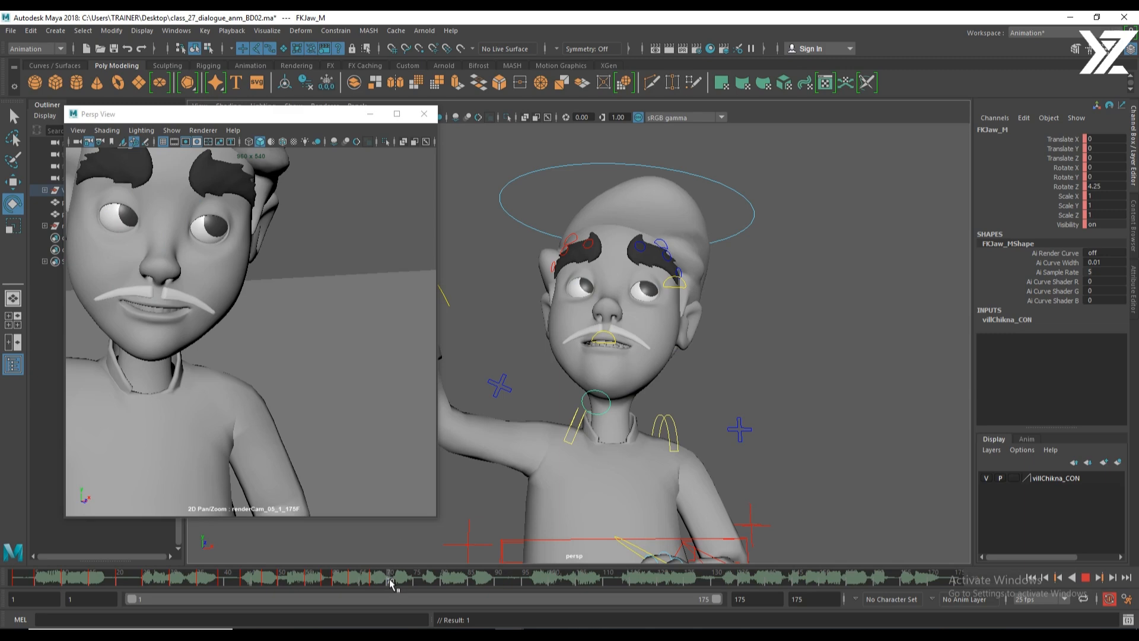
key(alt+v)
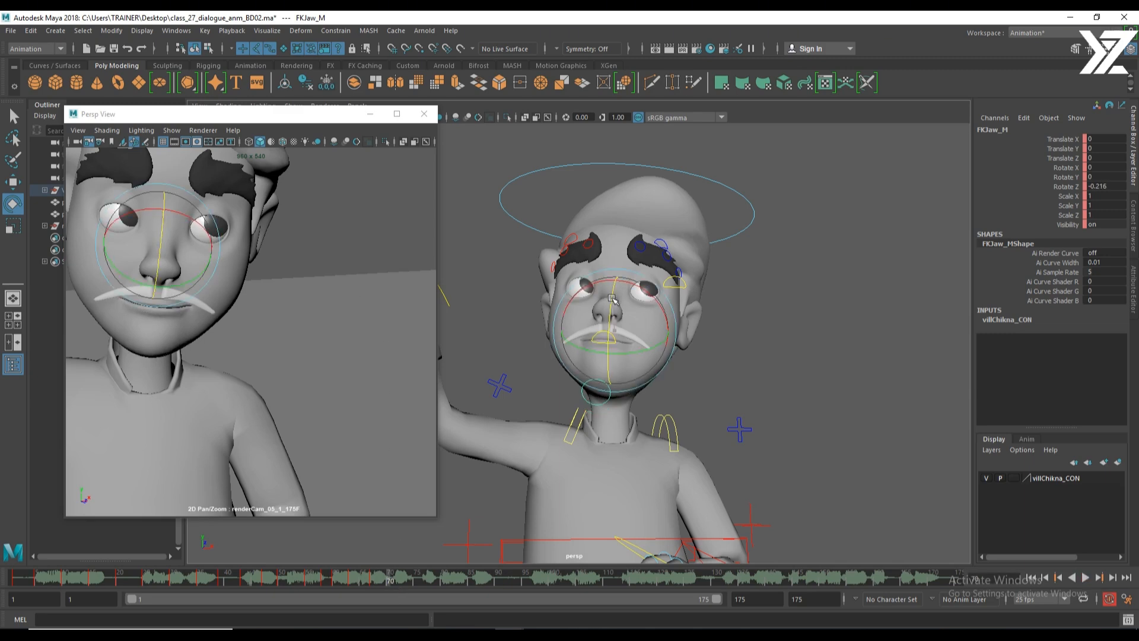
Listen on and key the jaw open near frame 73 with Rotate Z at 3.844 and at frame 77 with 3.253.
key(alt+v)
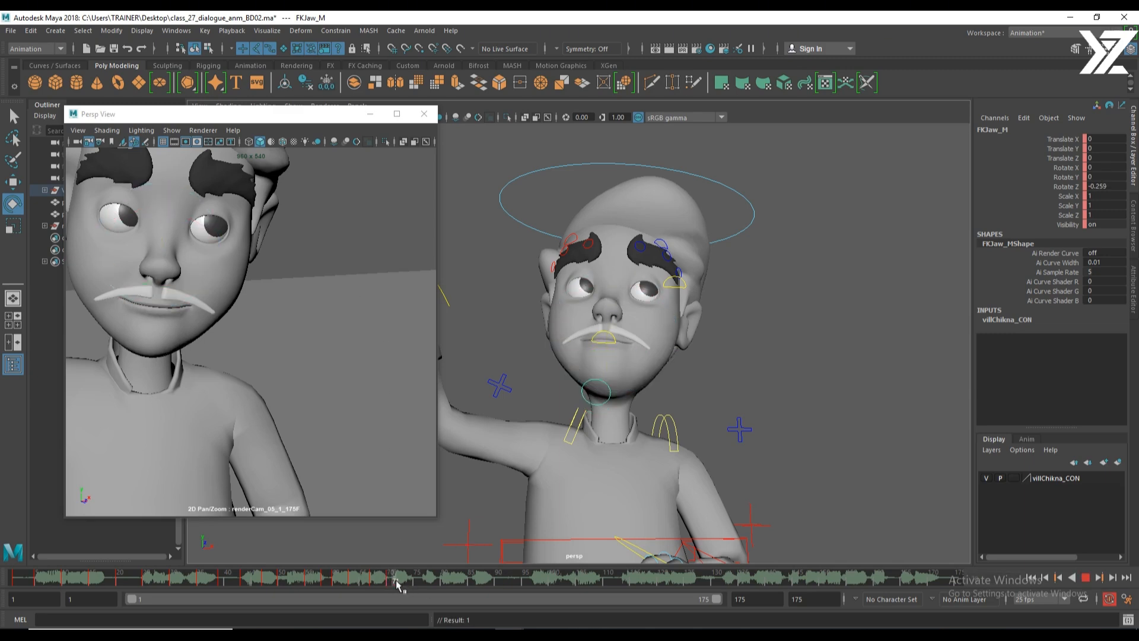
drag(609, 328, 612, 333)
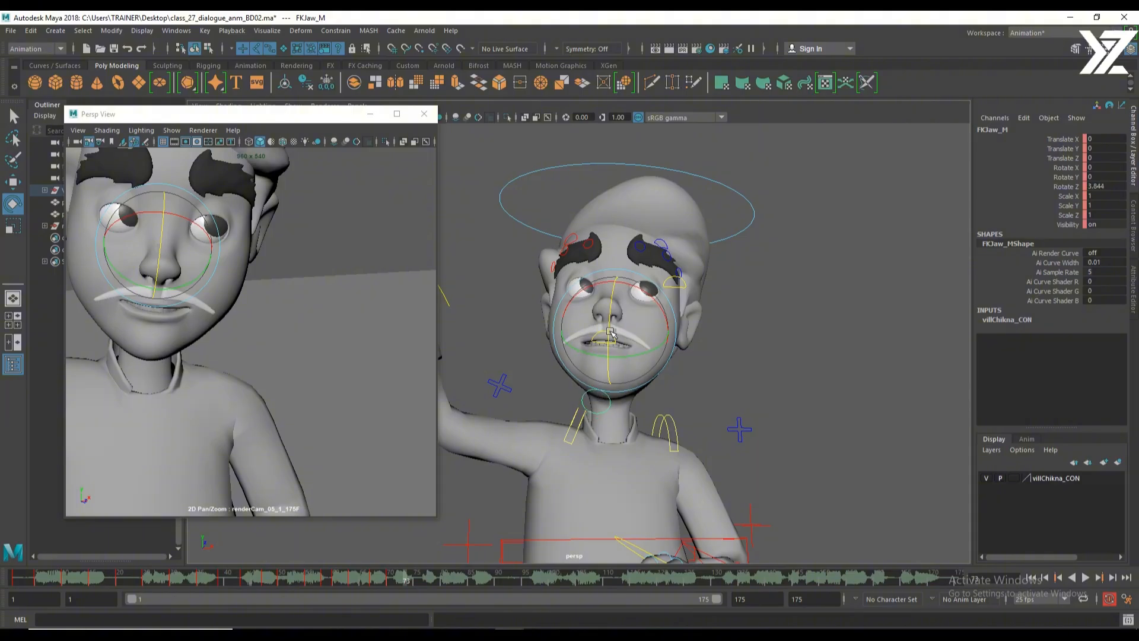
key(s)
key(alt+v)
mouse_move(407, 585)
mouse_down()
mouse_move(490, 586)
mouse_move(407, 586)
mouse_move(429, 586)
mouse_up()
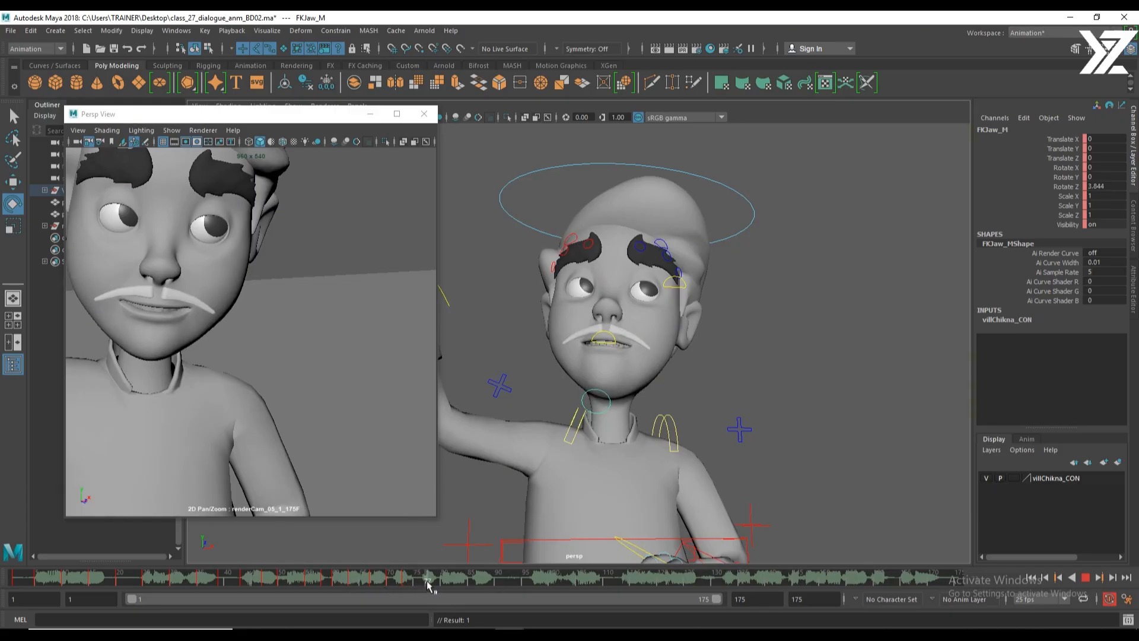
drag(609, 333, 609, 330)
key(alt+v)
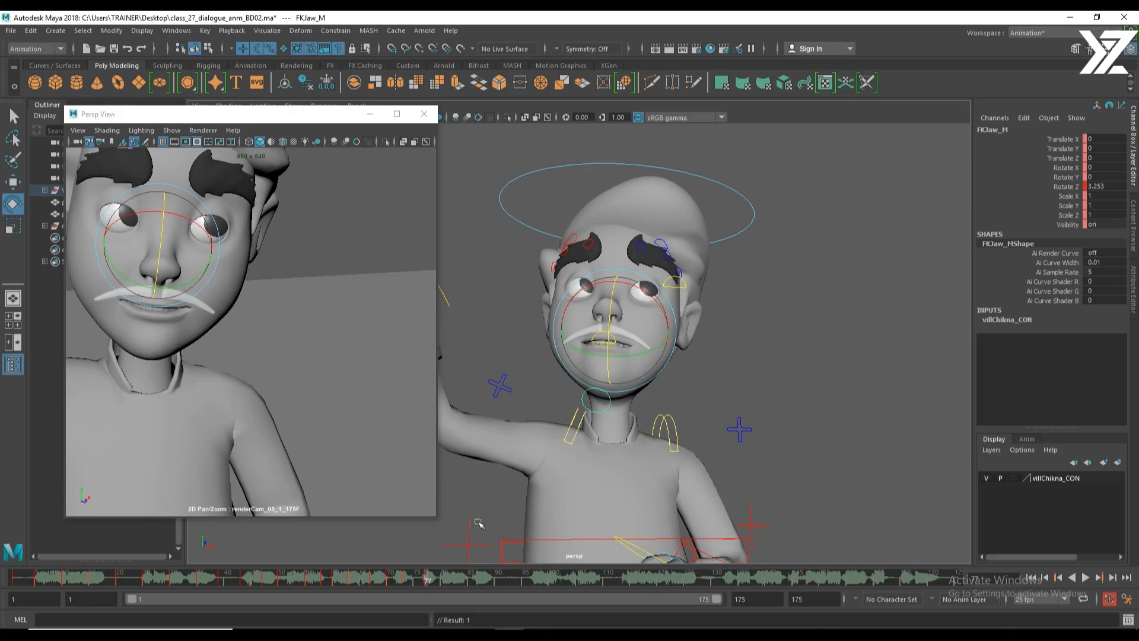
Follow the audio and key the jaw at frame 82 with Rotate Z at 5.09 and at frame 87 with 3.03.
key(alt+v)
mouse_move(419, 578)
mouse_down()
mouse_move(392, 579)
mouse_move(453, 579)
mouse_up()
drag(612, 307, 613, 310)
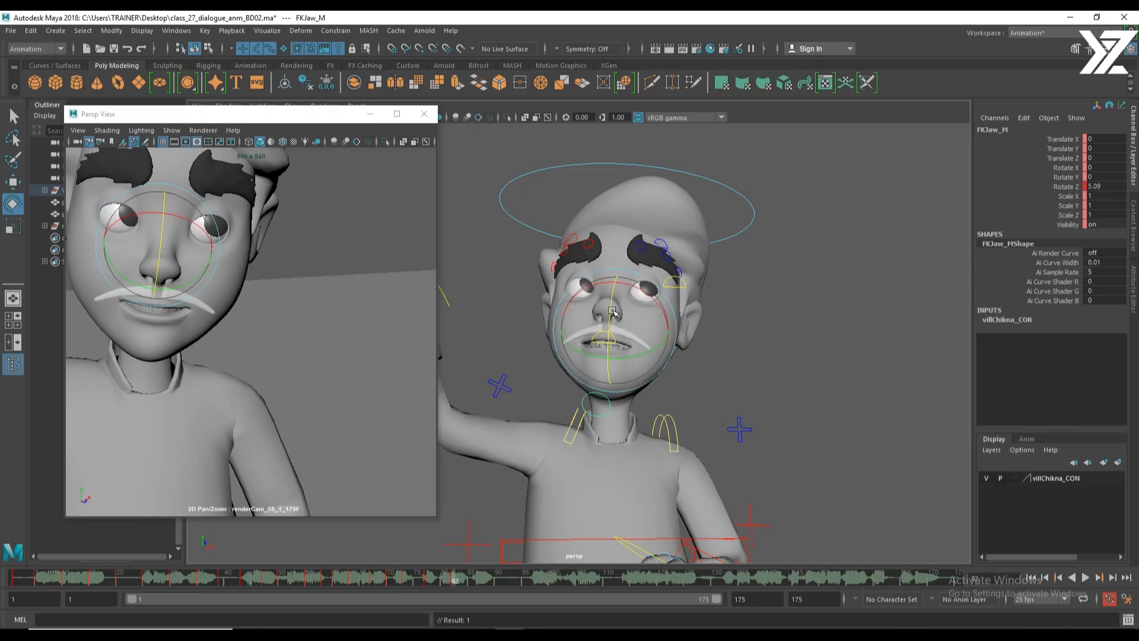
drag(459, 585, 482, 583)
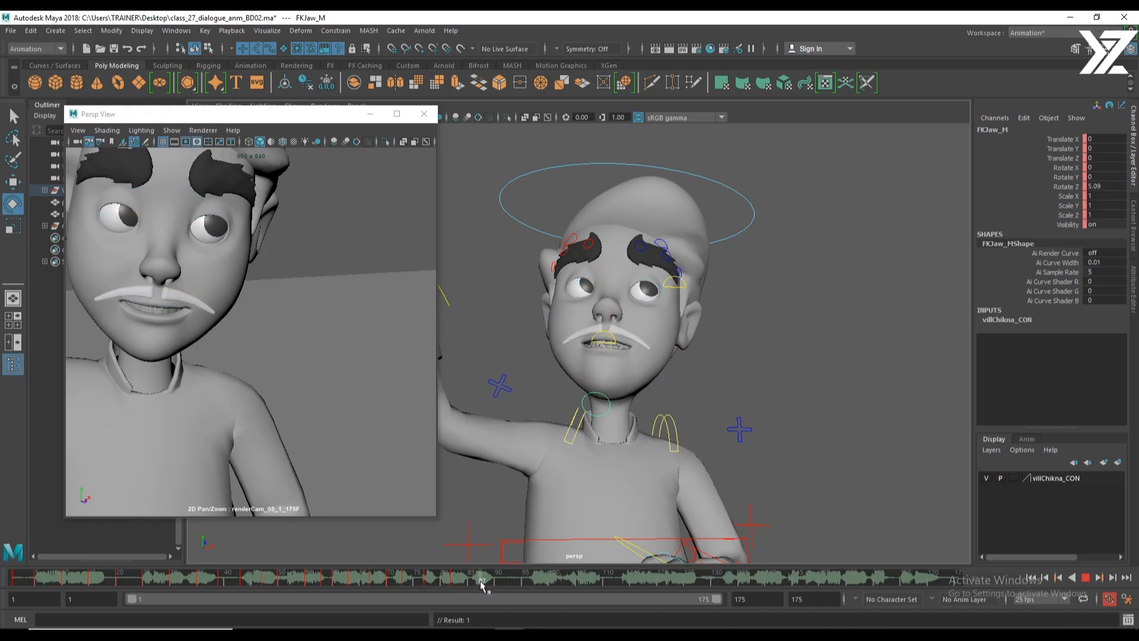
drag(612, 306, 612, 309)
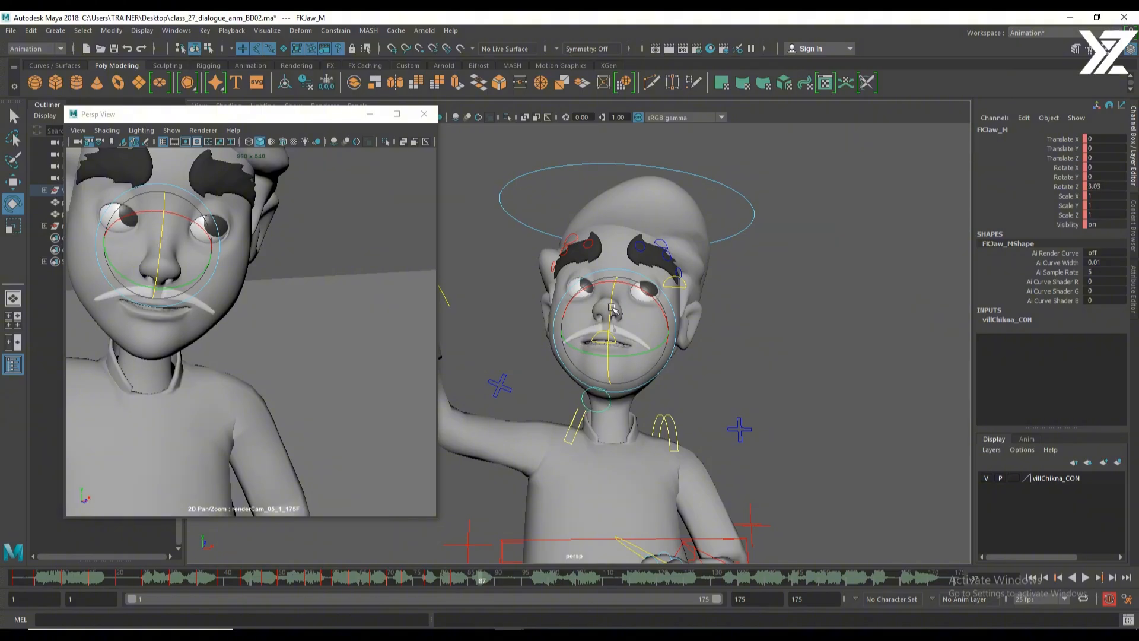
key(s)
Nearly close the jaw at frame 92 with Rotate Z at 1.201 and open it wide at frame 99 with 10.56.
drag(478, 584, 509, 586)
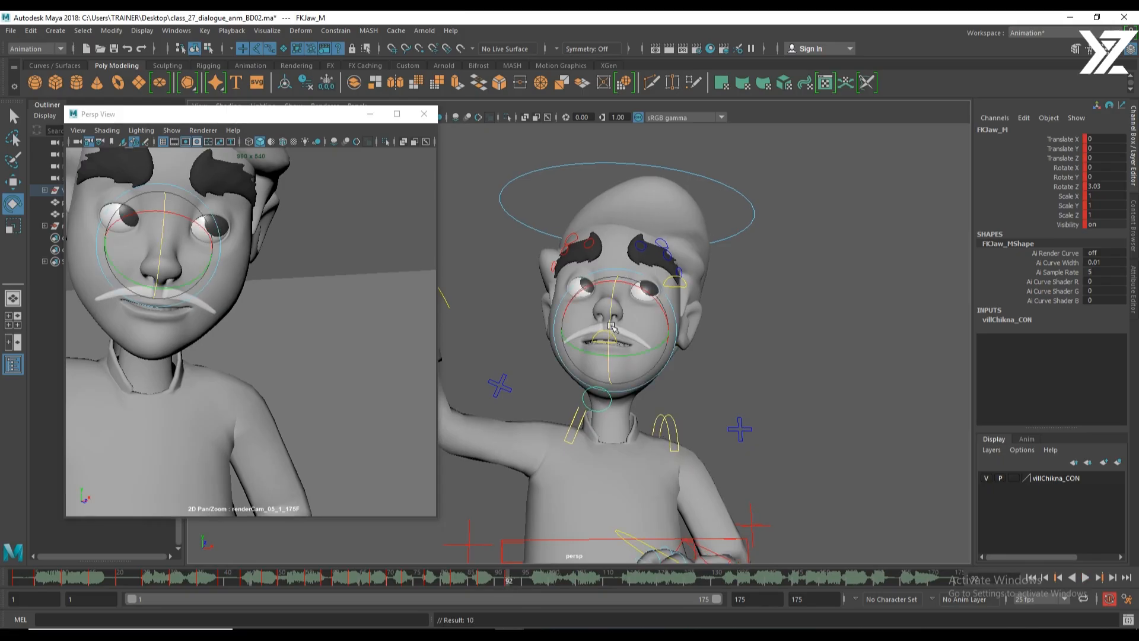
drag(611, 325, 611, 320)
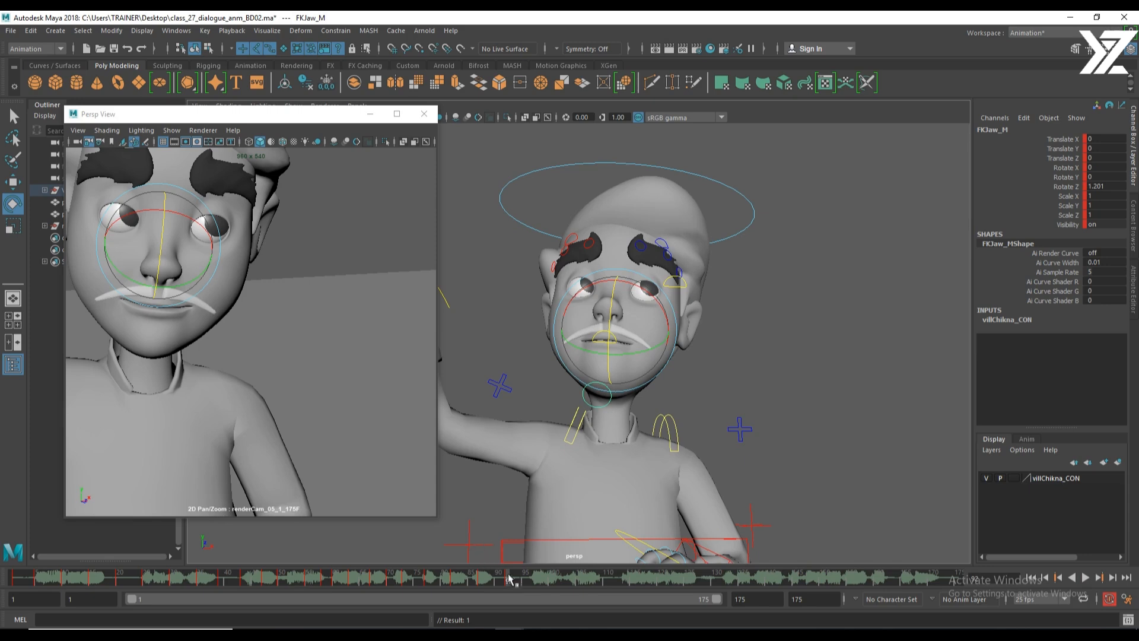
drag(509, 576, 535, 576)
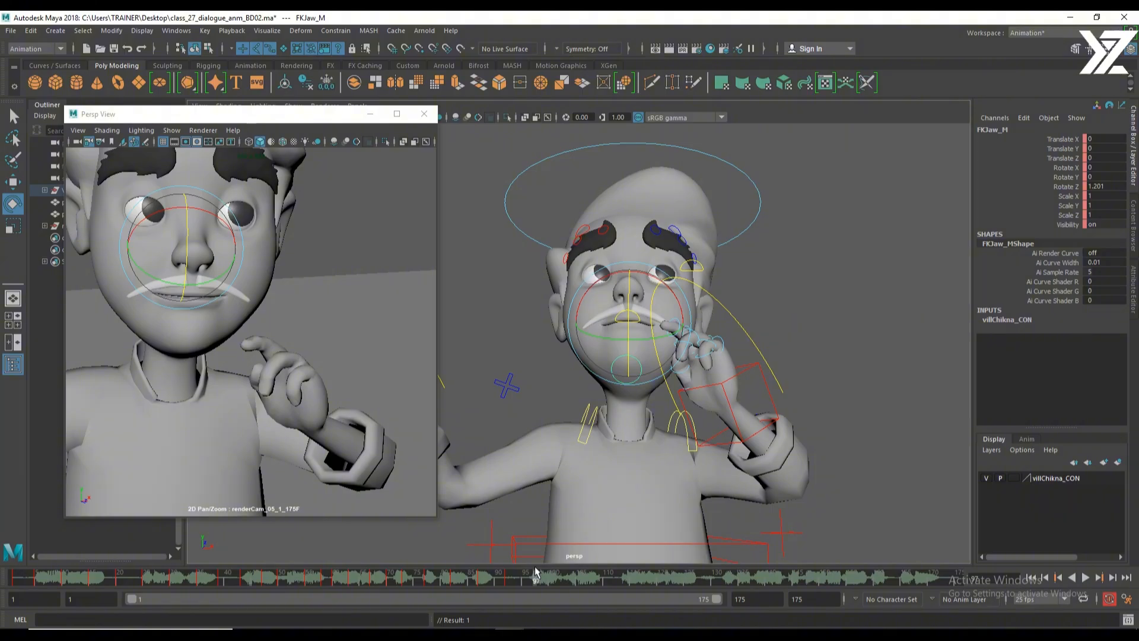
mouse_move(551, 575)
mouse_down()
mouse_move(516, 579)
mouse_move(547, 580)
mouse_up()
key(alt+v)
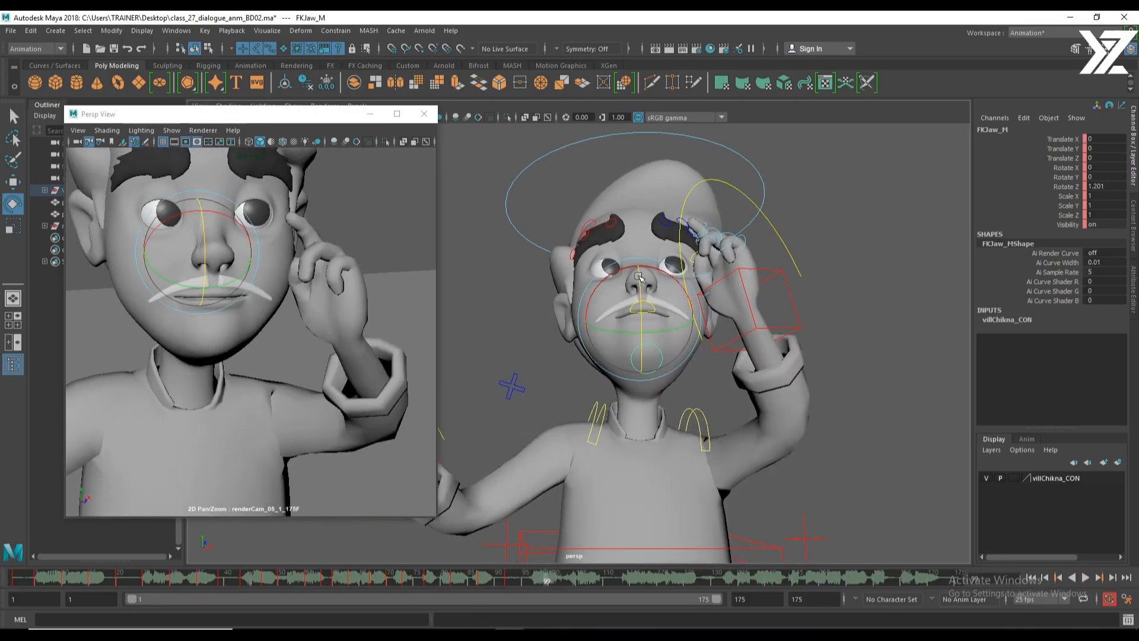
drag(639, 274, 639, 282)
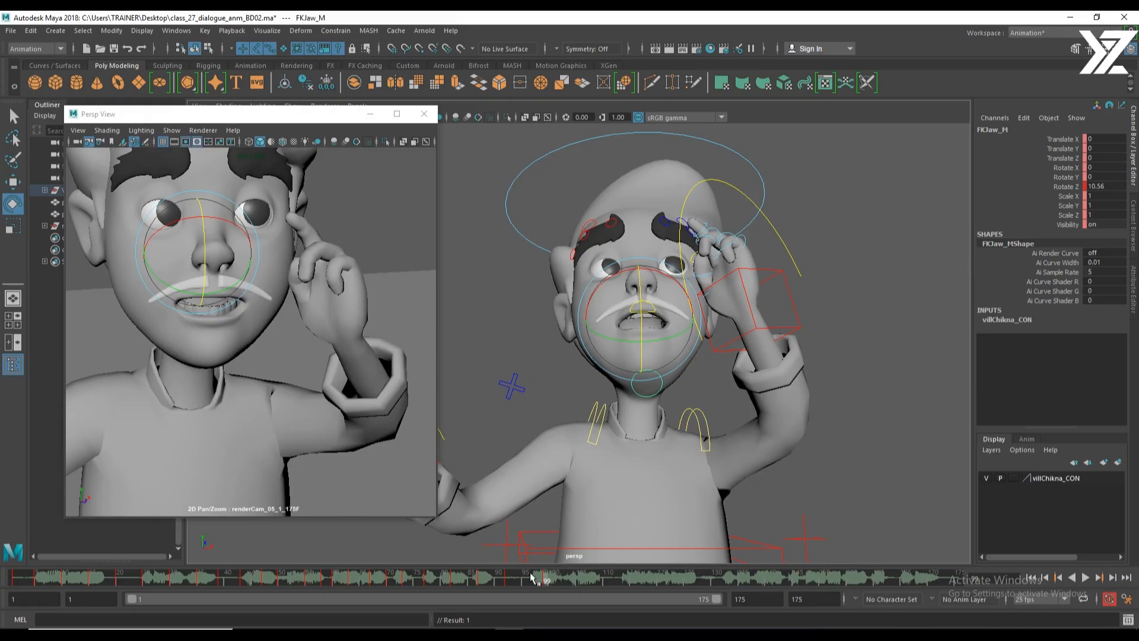
Copy the jaw's nearly closed pose from frame 92 to frame 95 and key it there as a hold.
drag(537, 581, 510, 582)
middle_drag(509, 582, 524, 582)
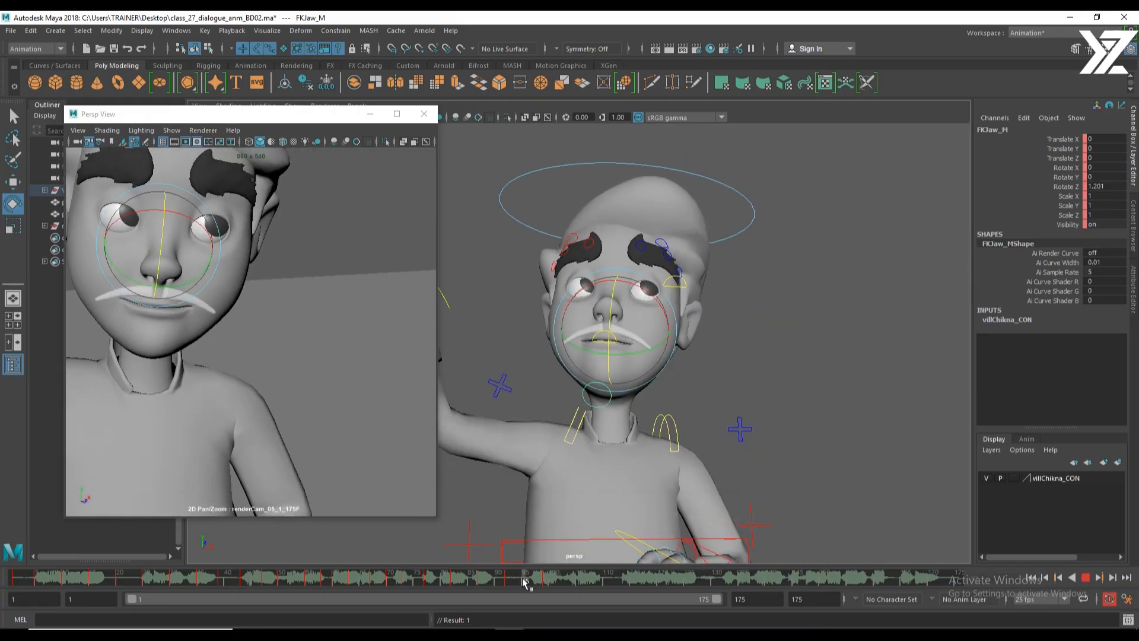
key(s)
Set the jaw's Rotate Z to 7.038 at frame 102, then open it to 15.639 near frame 105 to match the dialogue.
drag(510, 582, 562, 583)
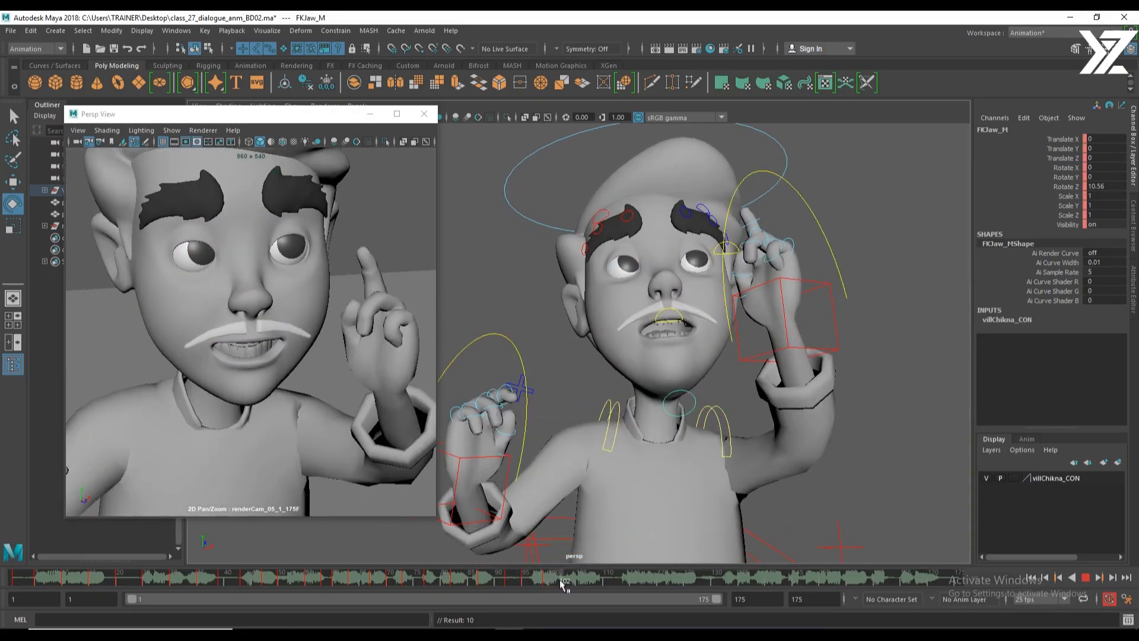
drag(665, 332, 665, 325)
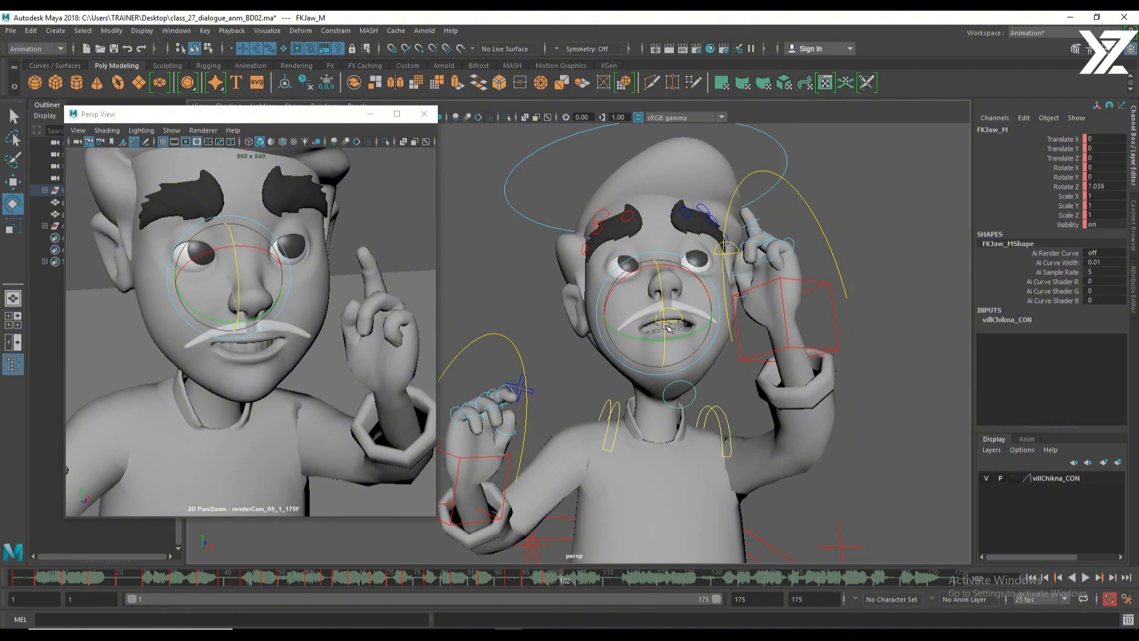
click(541, 583)
drag(542, 584, 586, 584)
middle_drag(678, 303, 680, 308)
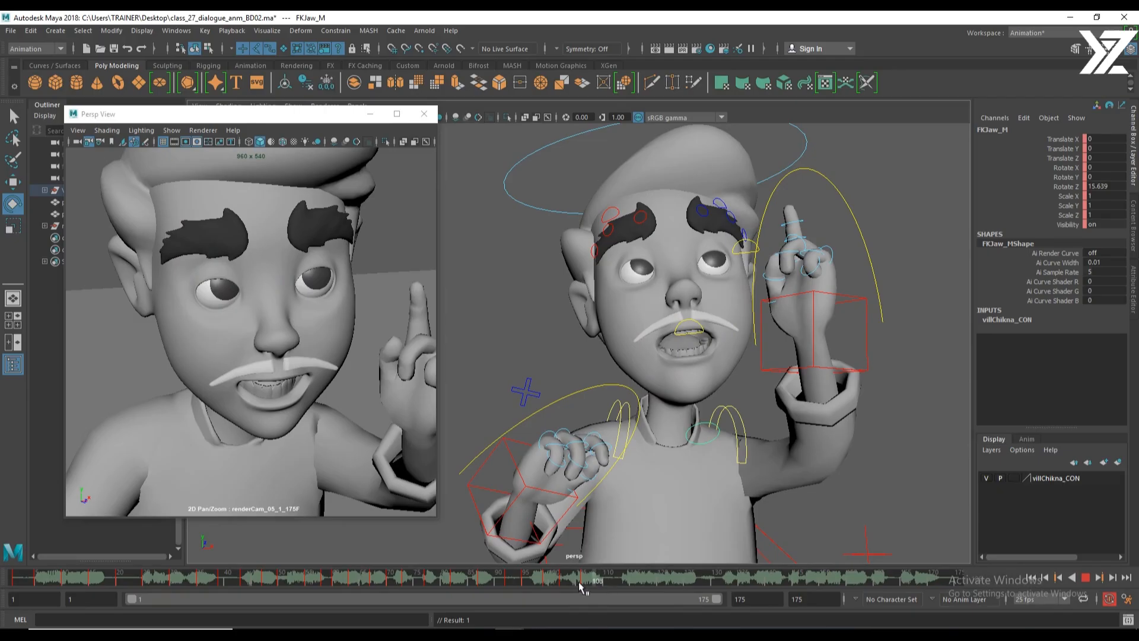
Play on to frame 110 and key the jaw partly closed there with Rotate Z at 10.031.
key(alt+v)
drag(601, 582, 605, 583)
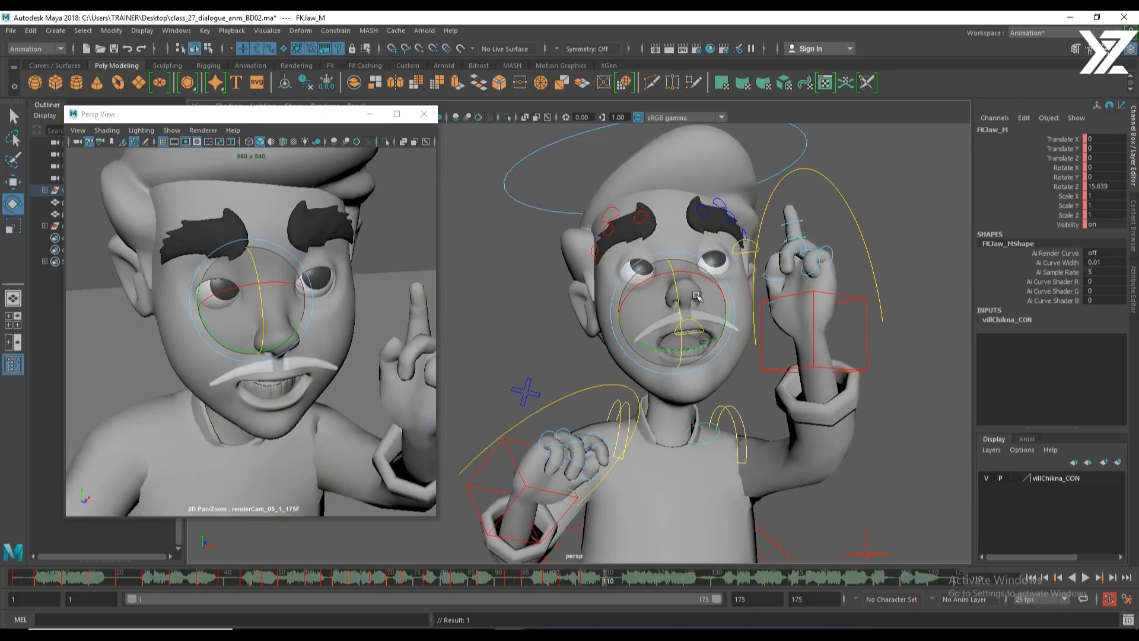
middle_drag(678, 296, 677, 292)
key(s)
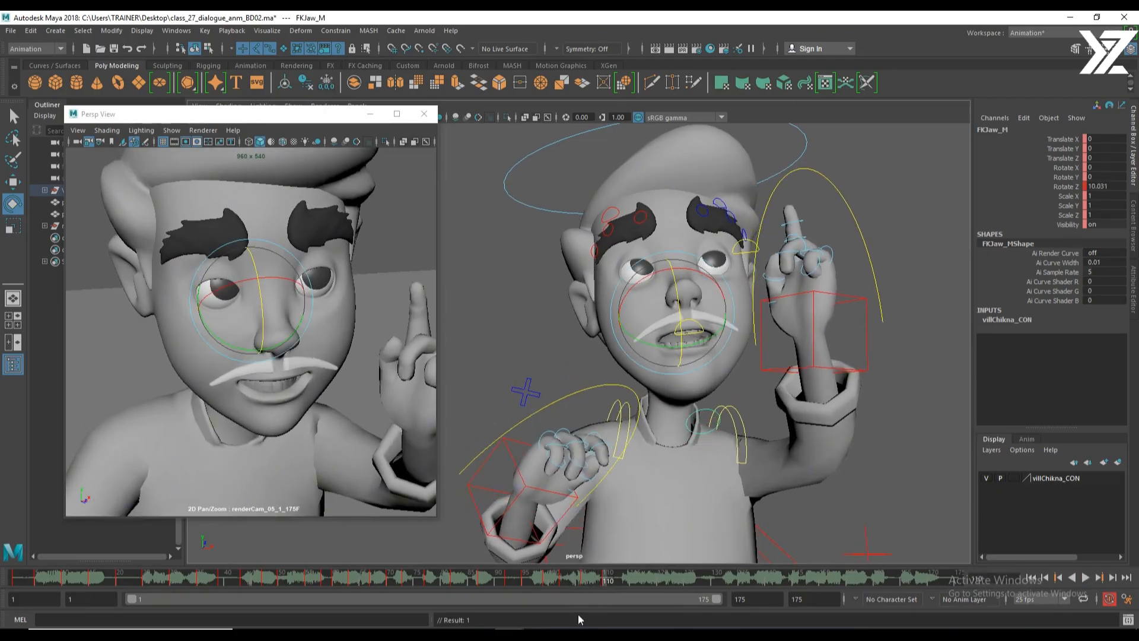
Listen on to frame 115 and key the jaw slightly less open there than at frame 110.
key(alt+v)
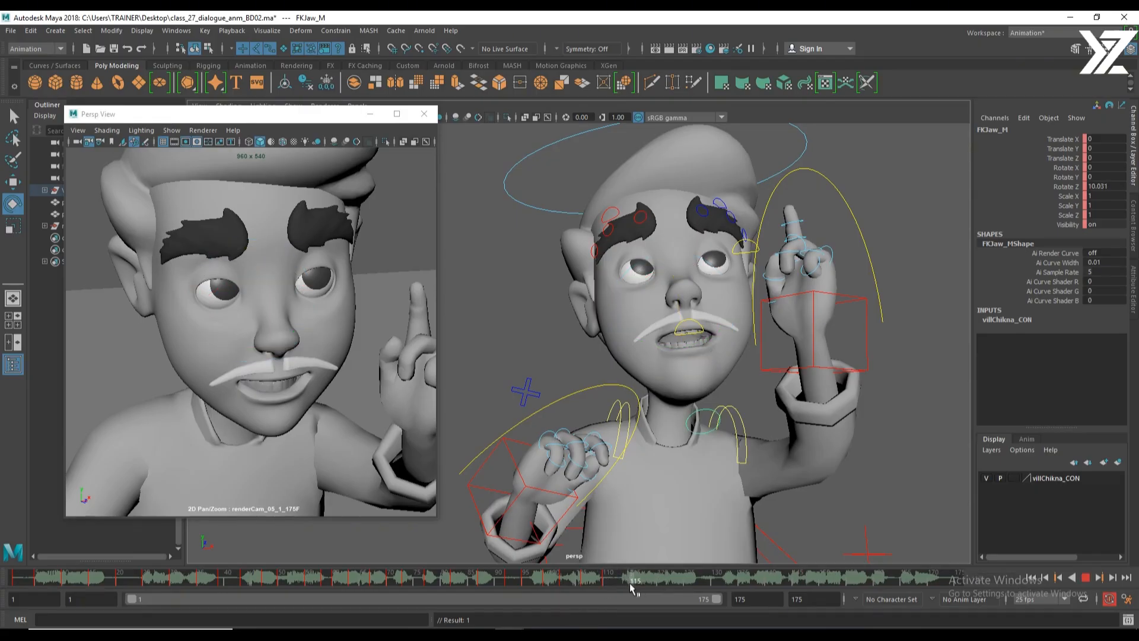
drag(630, 584, 630, 584)
drag(680, 301, 678, 291)
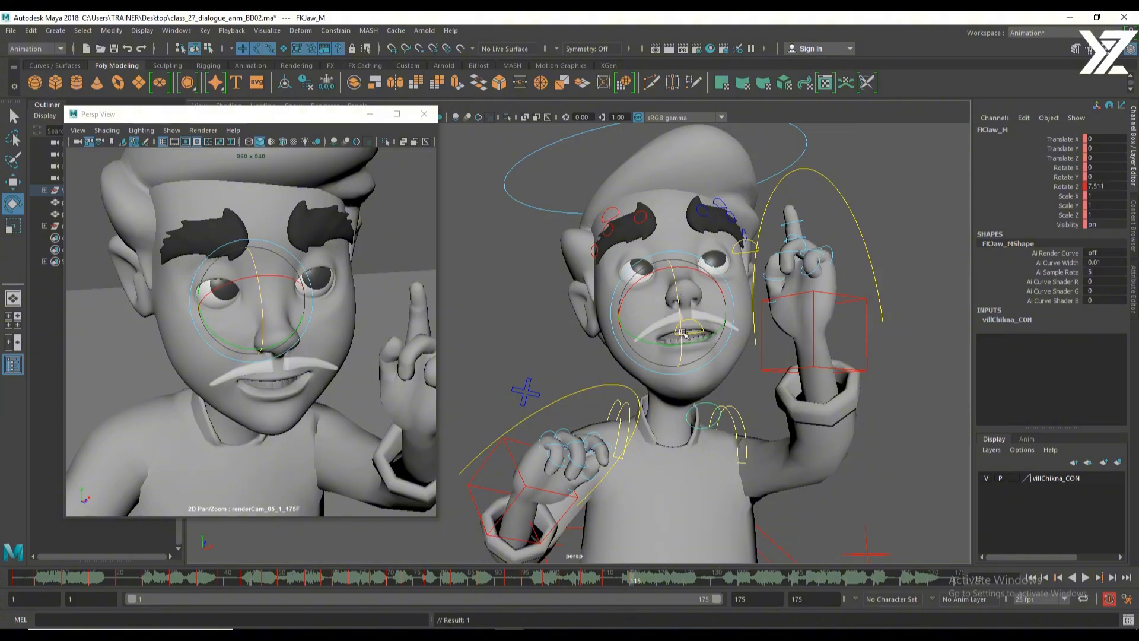
drag(680, 314, 681, 317)
key(alt+v)
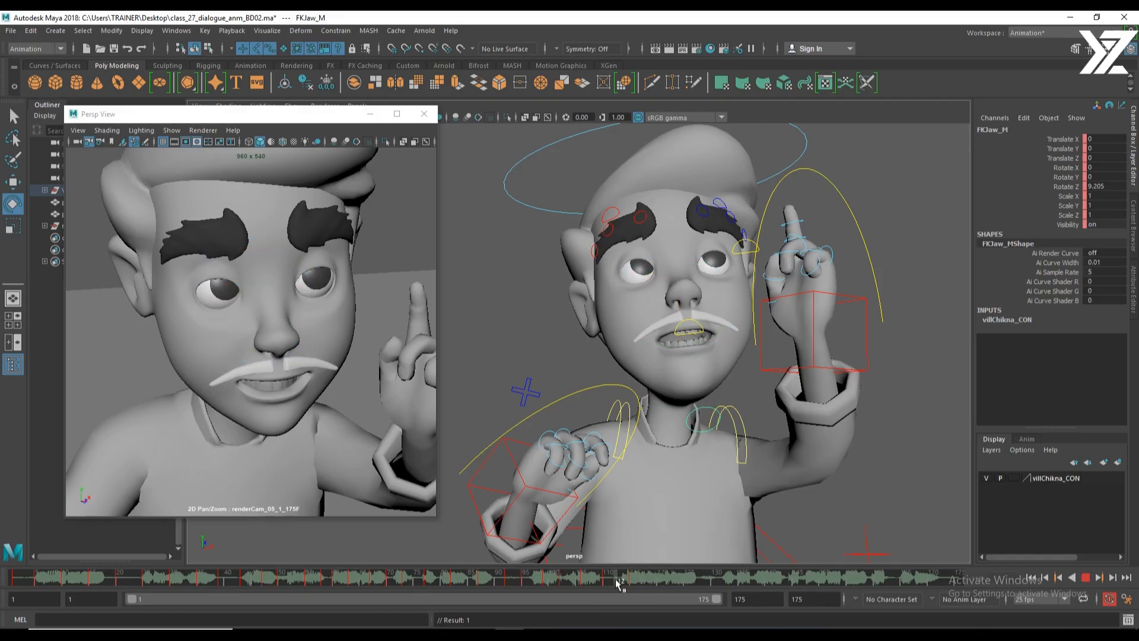
Ease the jaw closed with the audio, setting Rotate Z to 6.155 at frame 120 and 3.189 at frame 125.
drag(625, 580, 660, 578)
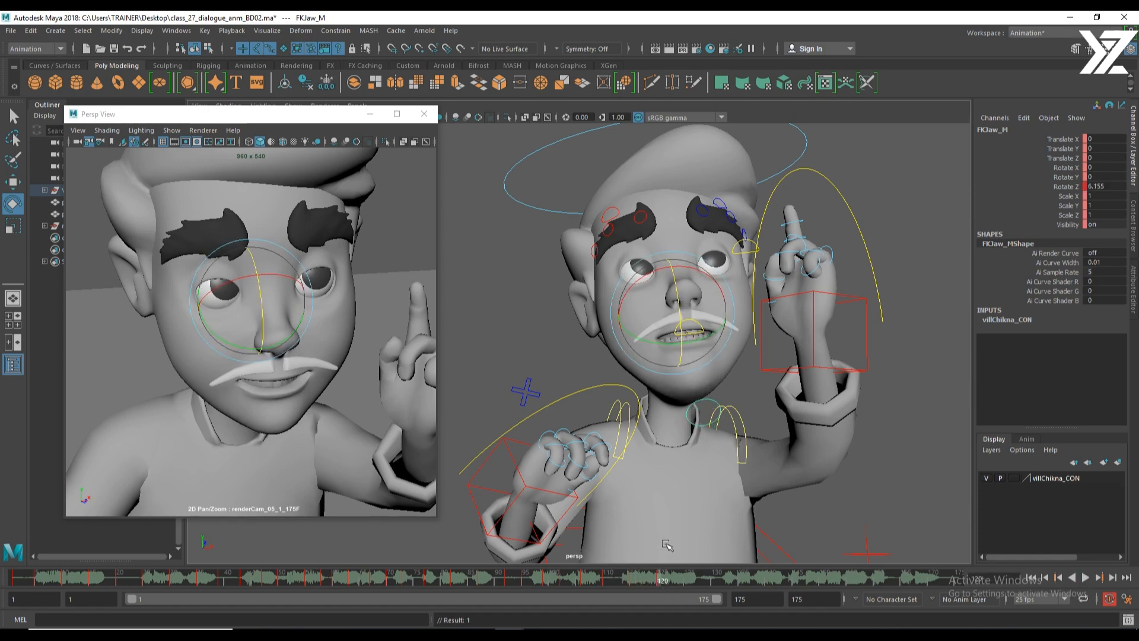
key(alt+v)
key(alt+v)
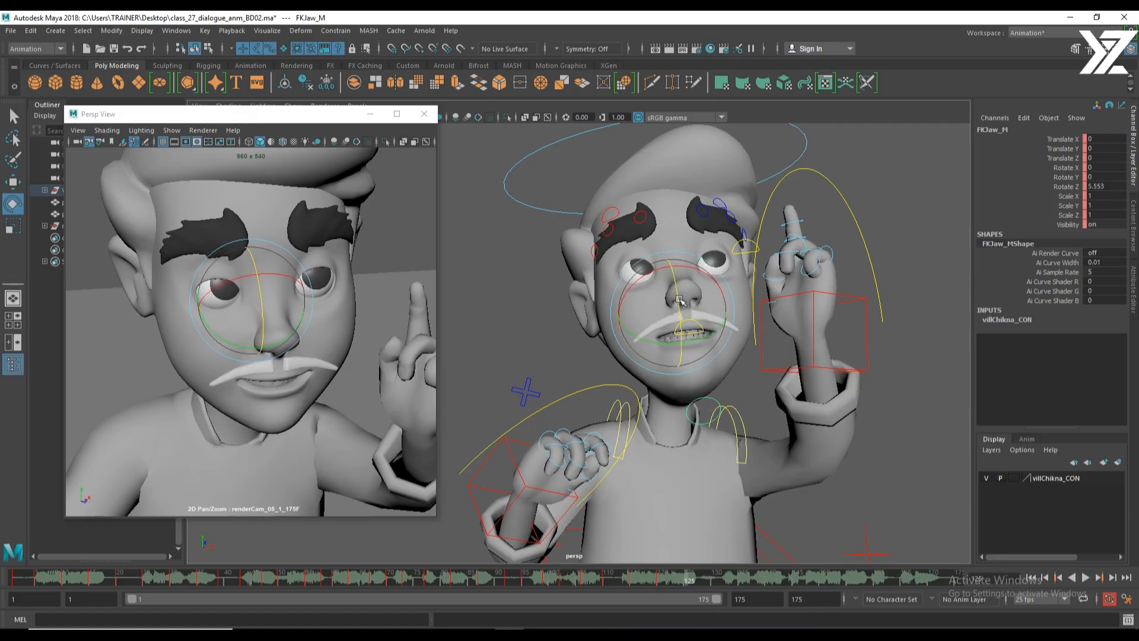
key(alt+v)
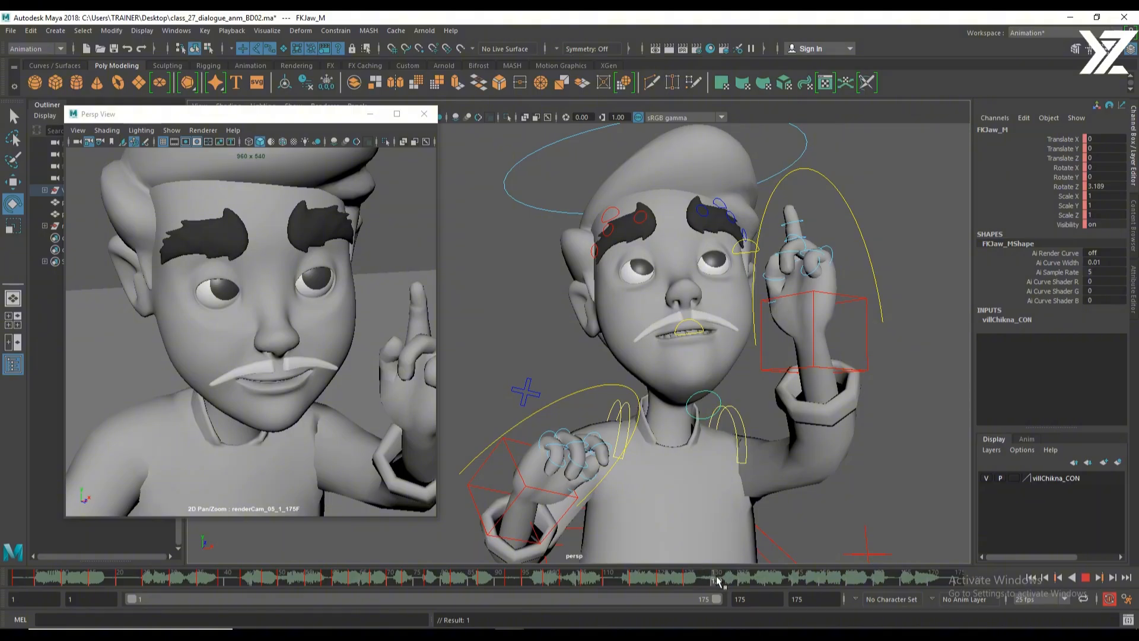
Reopen the jaw at frame 130 with Rotate Z at 5.806 and widen it at frame 133 to 7.881.
mouse_move(706, 580)
mouse_down()
mouse_move(728, 582)
mouse_move(703, 581)
mouse_move(714, 586)
mouse_up()
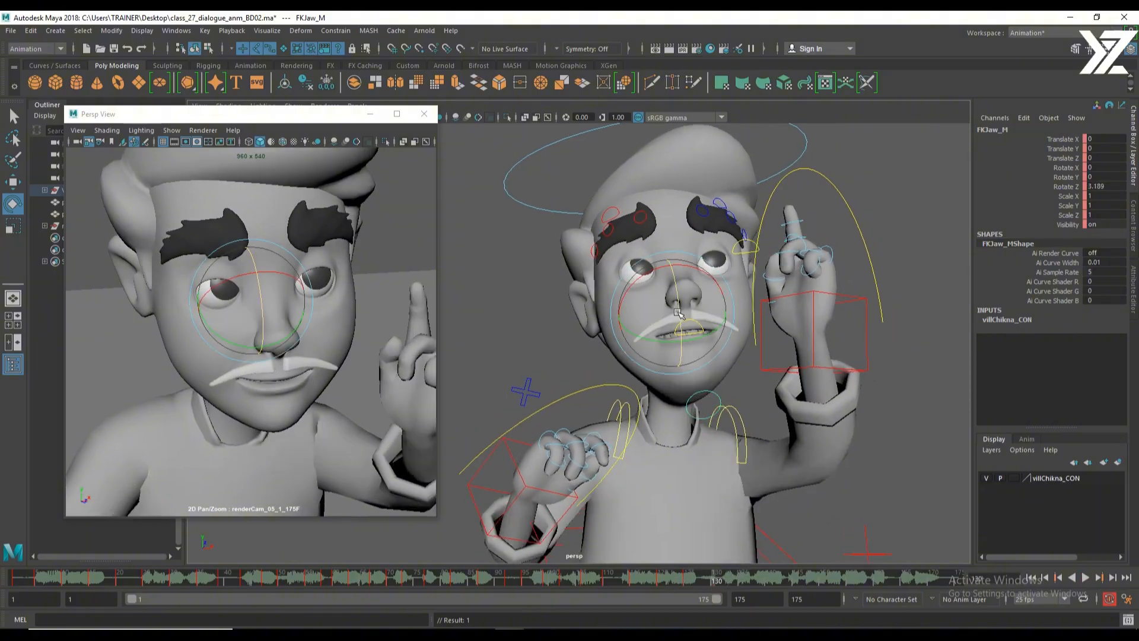
drag(680, 312, 681, 311)
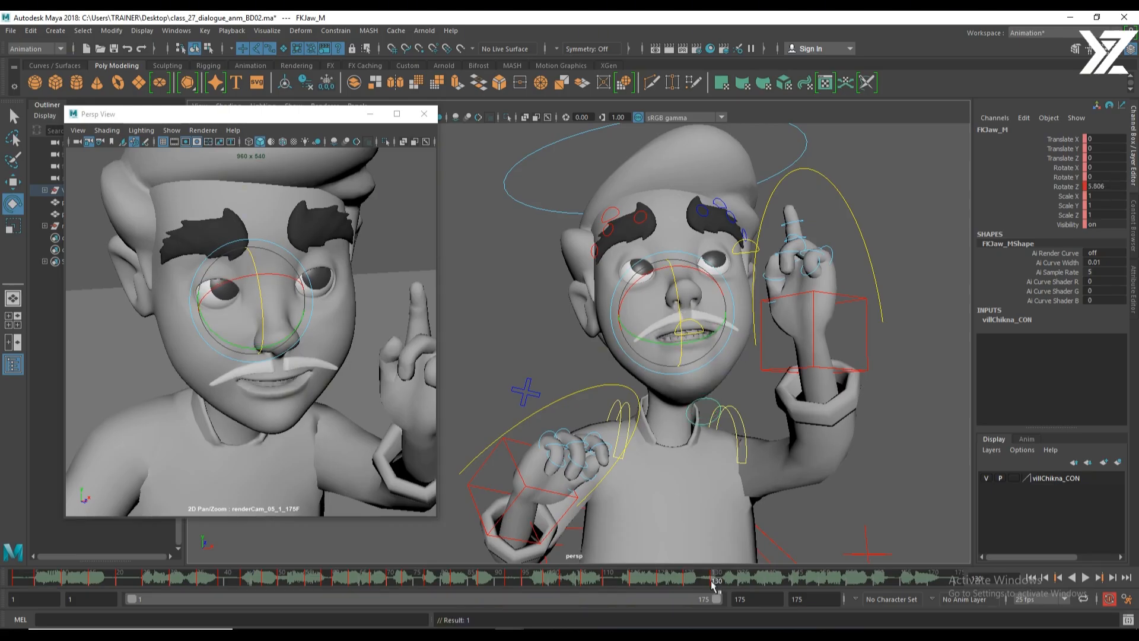
key(alt+v)
click(731, 578)
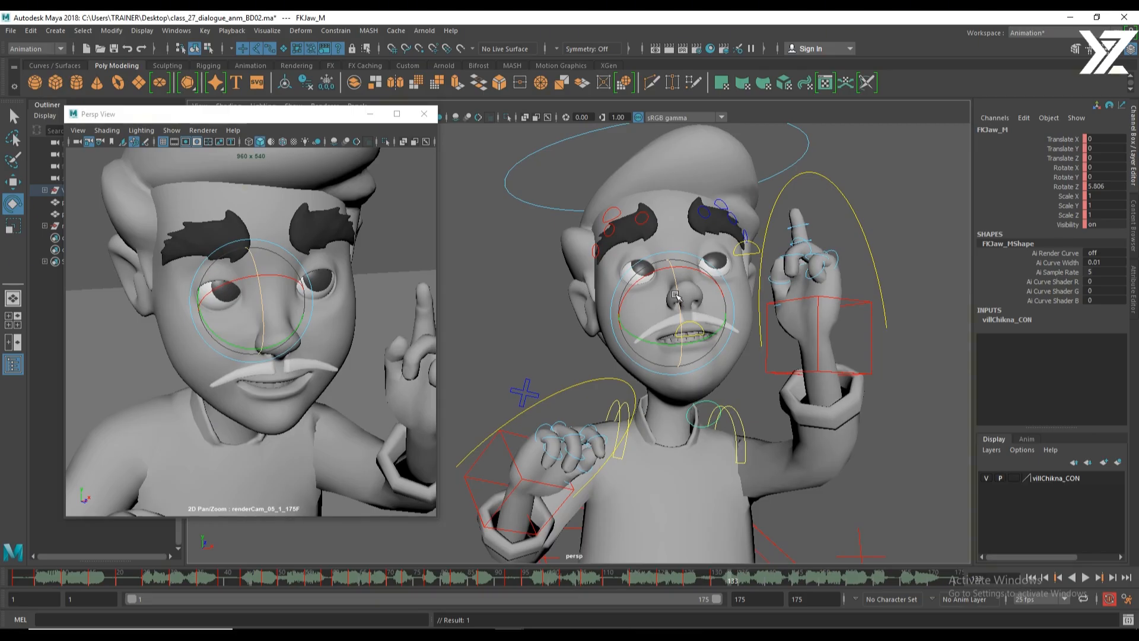
key(alt+v)
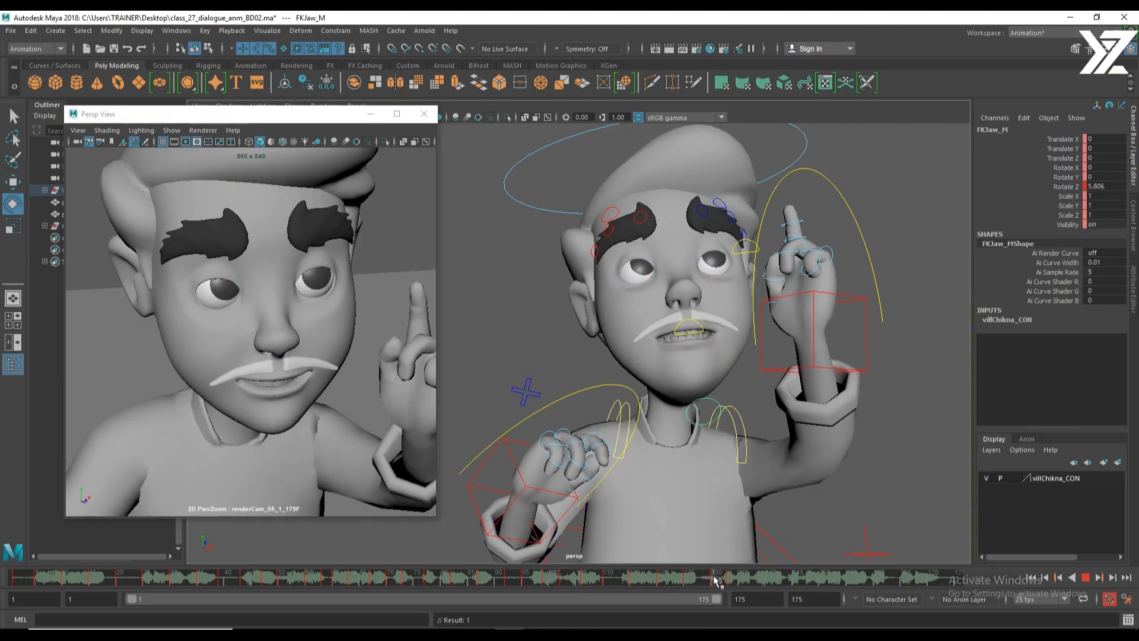
Shut the jaw at frame 137 with Rotate Z at -0.292 and open it wide near frame 141 with 13.461.
drag(717, 577, 749, 579)
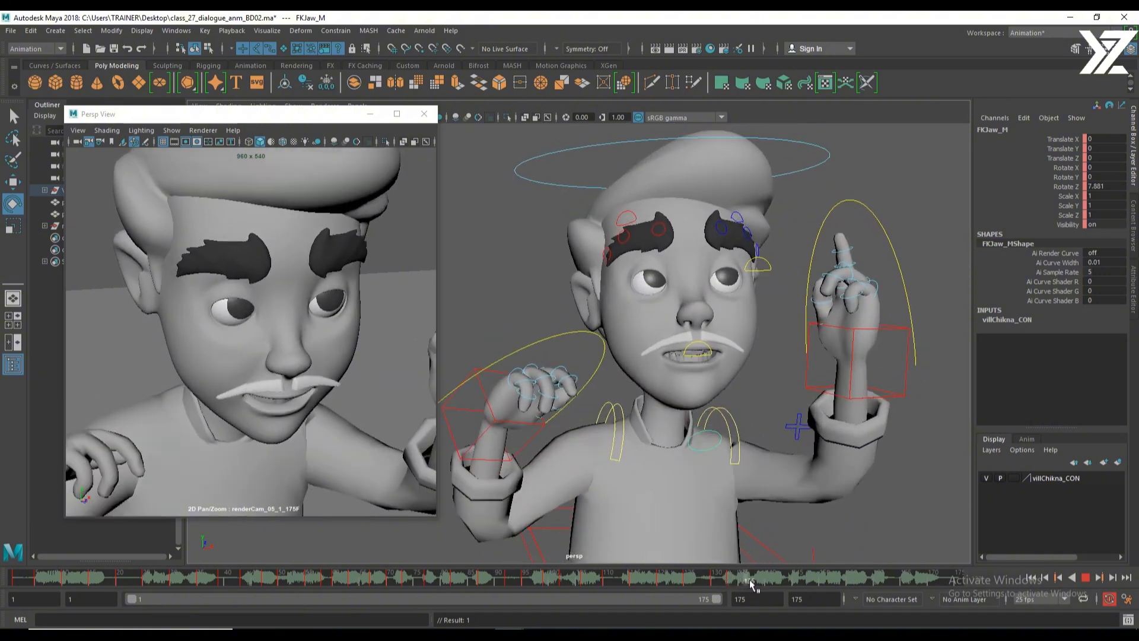
drag(686, 317, 693, 307)
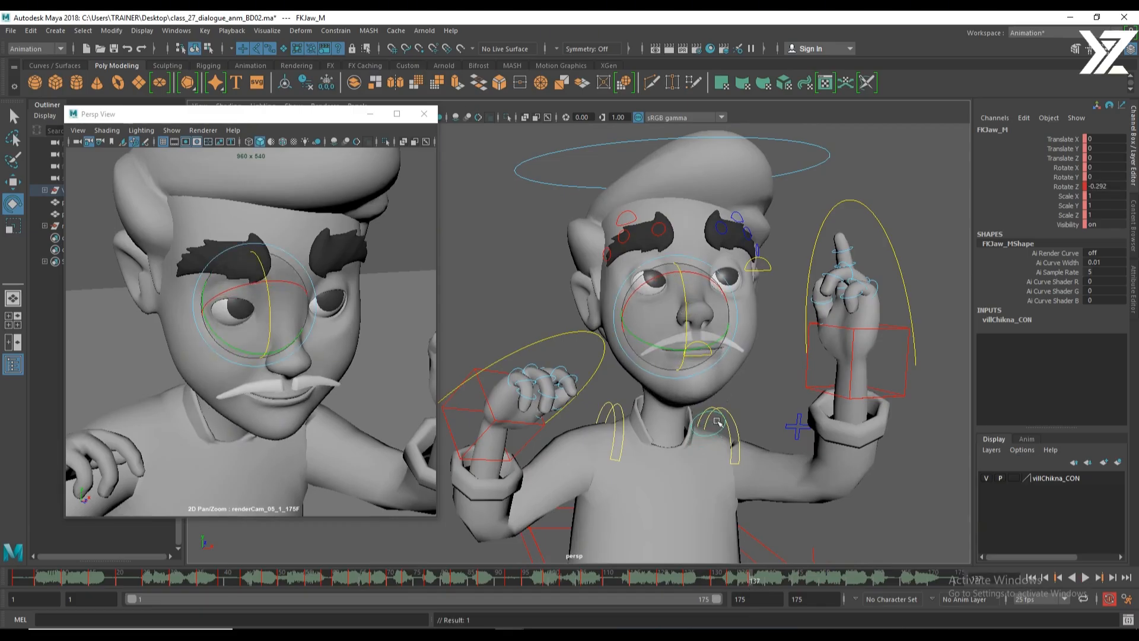
drag(731, 584, 770, 583)
key(alt+v)
drag(692, 328, 706, 437)
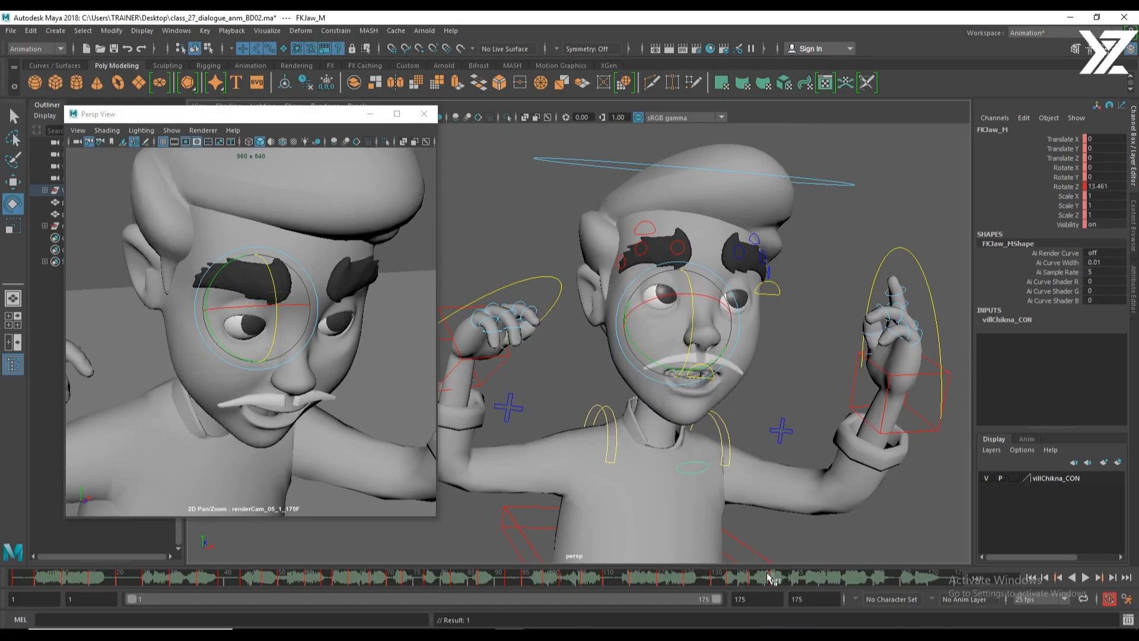
Narrow the jaw opening to Rotate Z 5.679 at frame 144 and key 5.39 near frame 149.
drag(770, 579, 789, 577)
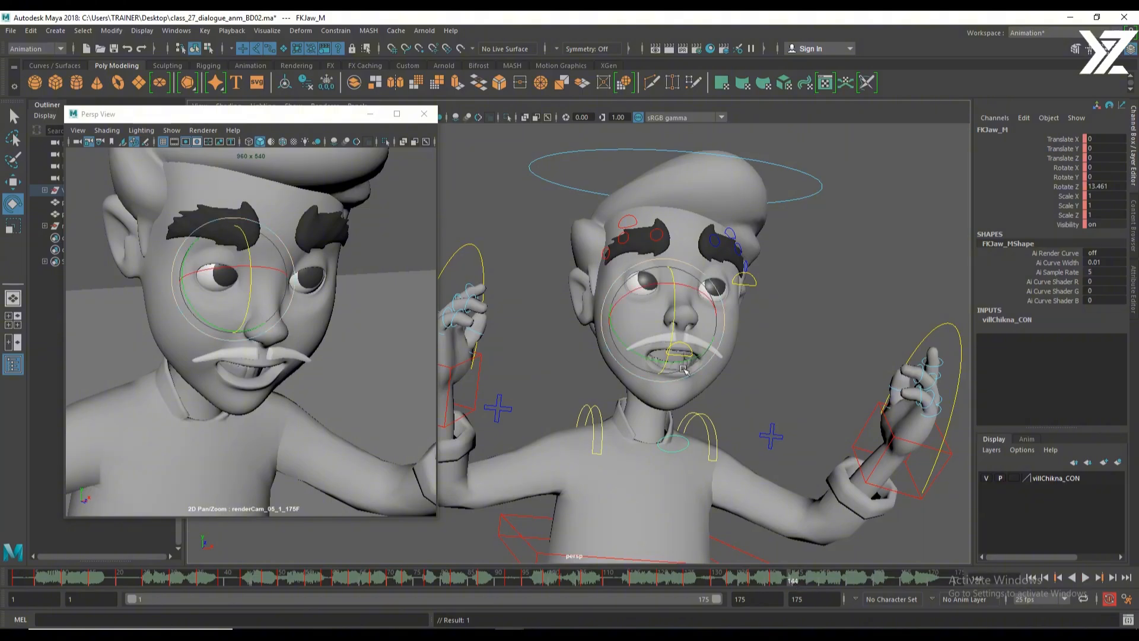
drag(675, 326, 678, 315)
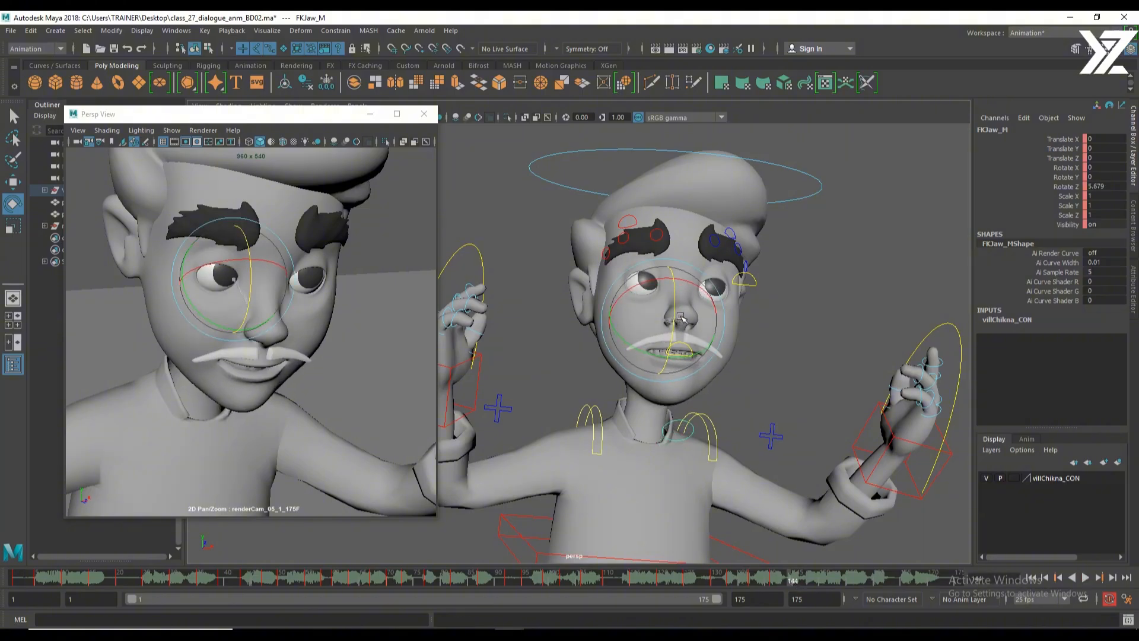
drag(788, 576, 813, 578)
drag(658, 318, 659, 316)
key(s)
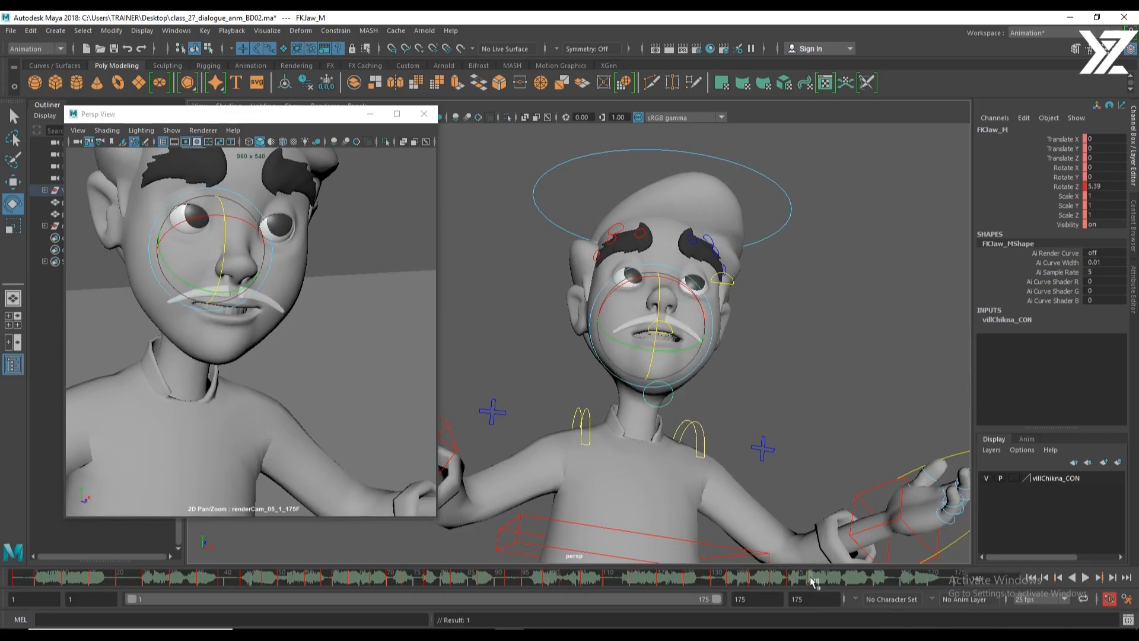
Key the jaw's Rotate Z at 4.731 near frame 156 and open it to 9.908 at frame 160.
drag(812, 580, 854, 580)
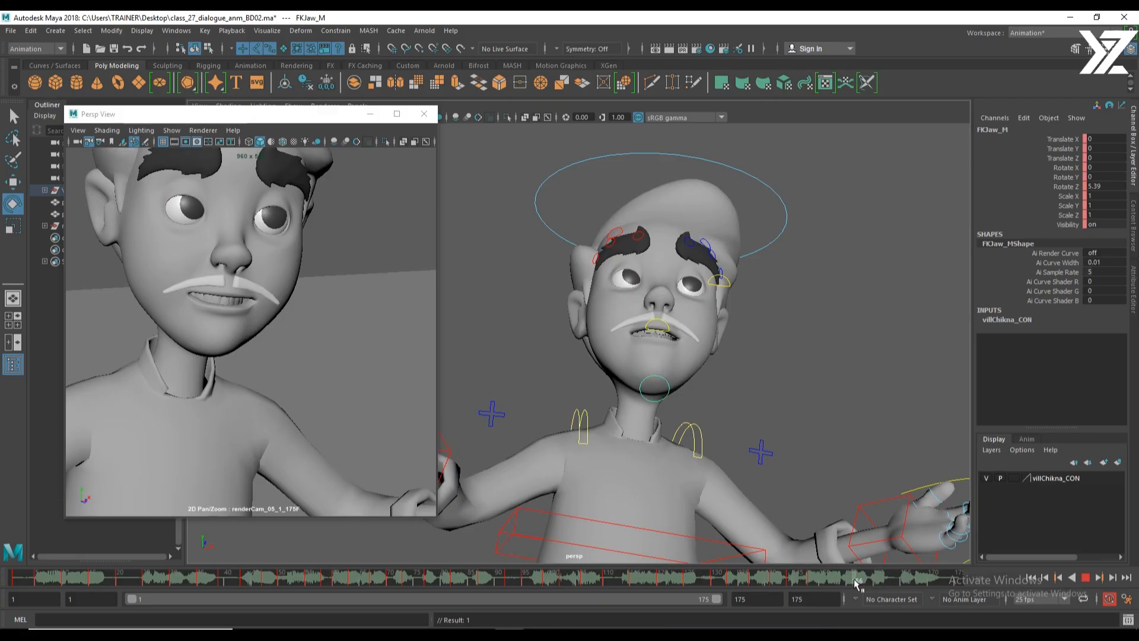
drag(657, 328, 660, 325)
key(s)
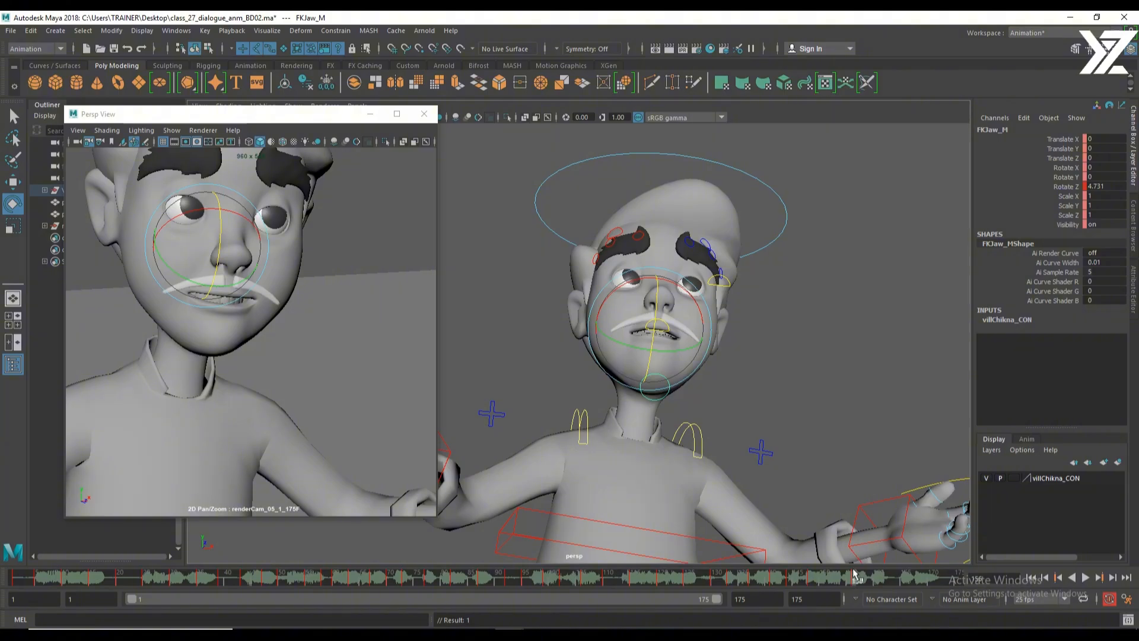
drag(857, 579, 878, 581)
drag(654, 306, 656, 309)
key(s)
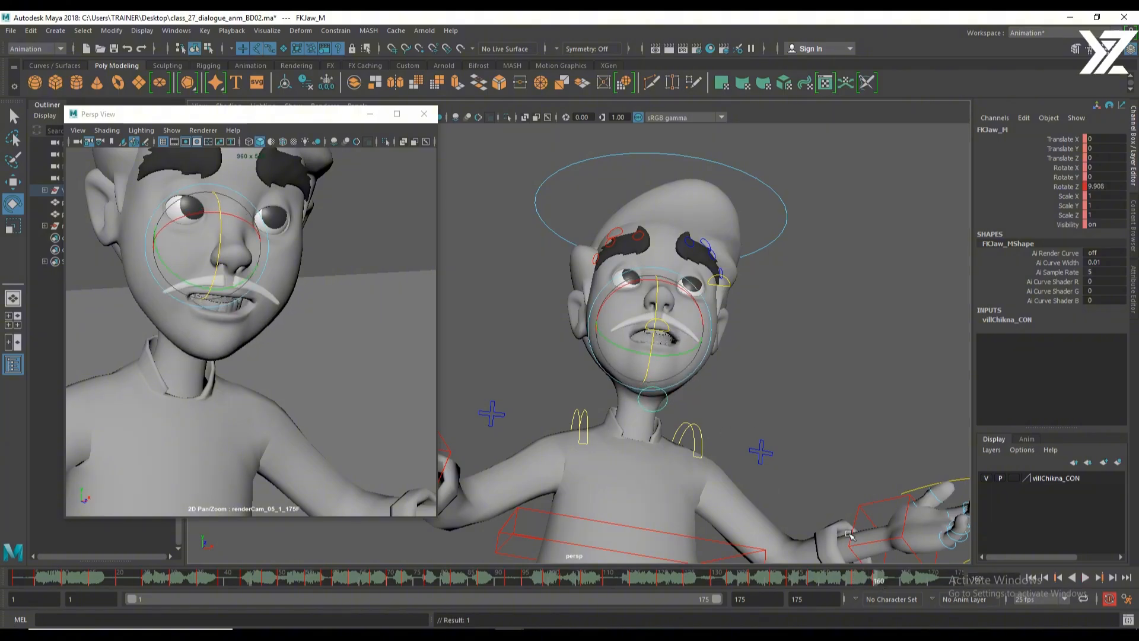
Key the jaw nearly closed with Rotate Z 4.169 near frame 165, and scrub on to the end of the shot.
drag(882, 581, 903, 585)
drag(658, 314, 662, 321)
key(s)
drag(906, 583, 964, 582)
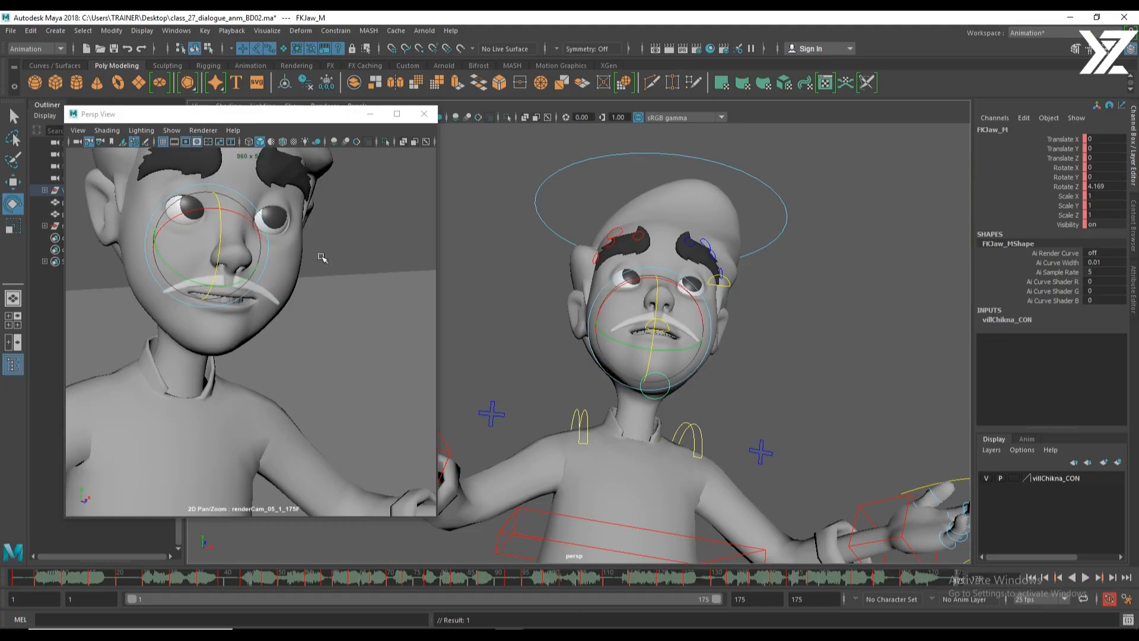
Reset the render camera's 2D zoom to the full framing and play back the shot to review the jaw timing.
click(304, 118)
key(backslash)
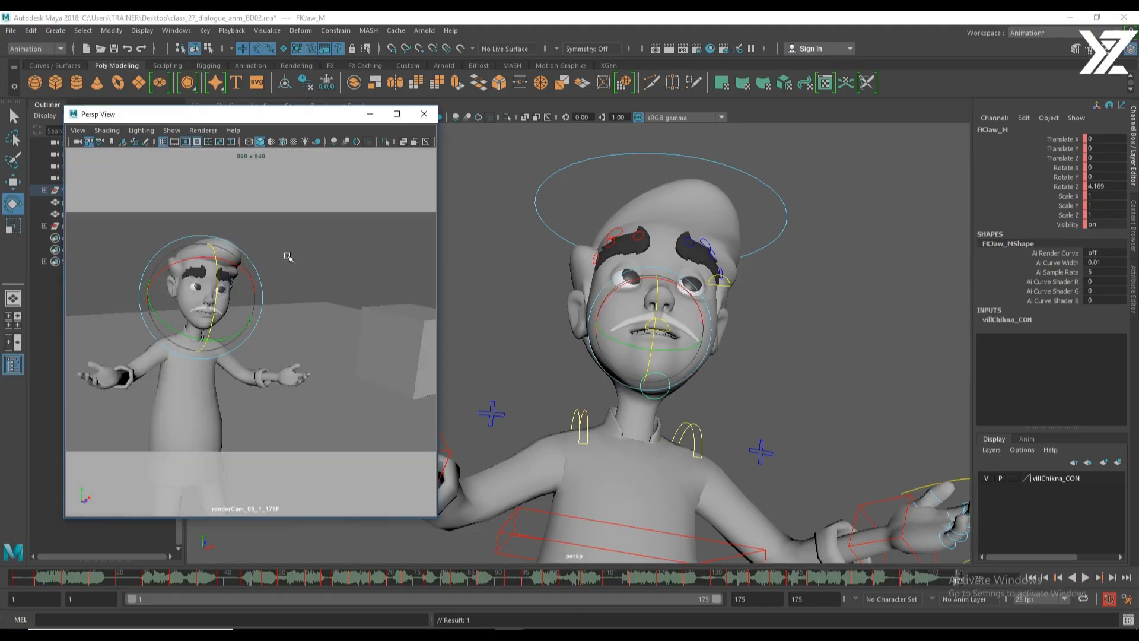
click(1086, 578)
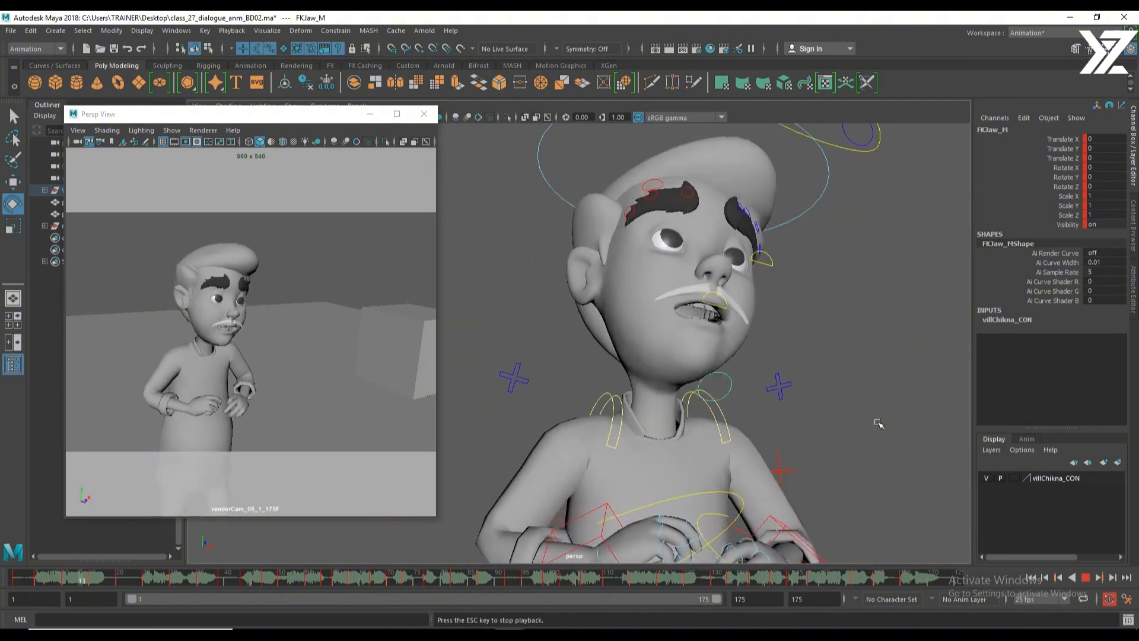
key(Escape)
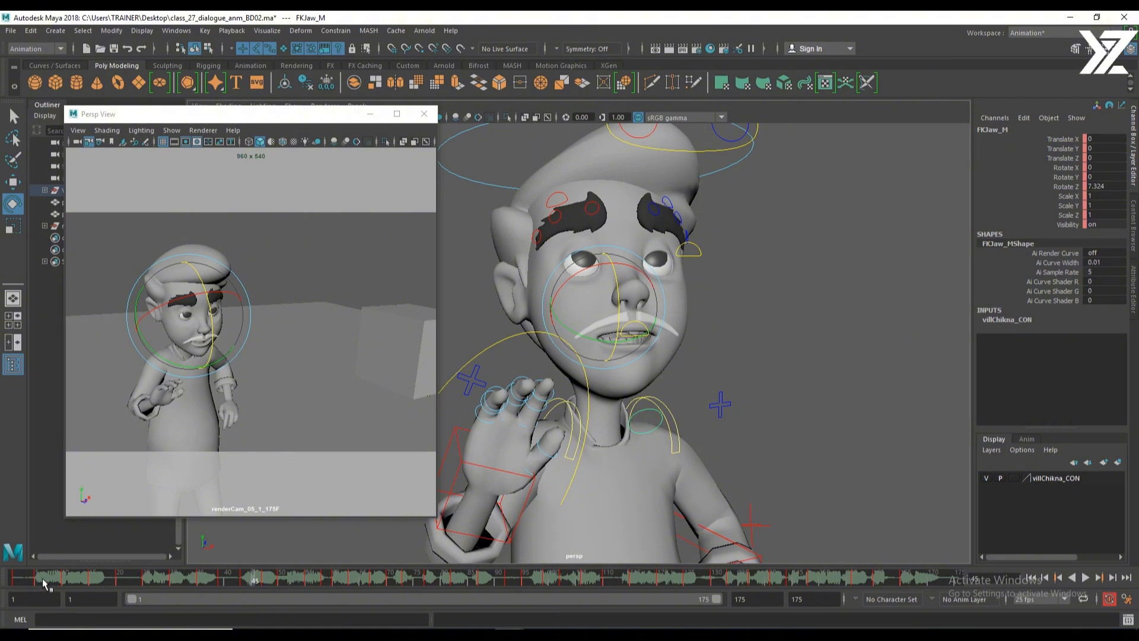
On frame 1, test a sideways move of the mouth control, undo it, and key the control at its zero pose.
drag(42, 585, 15, 581)
click(710, 313)
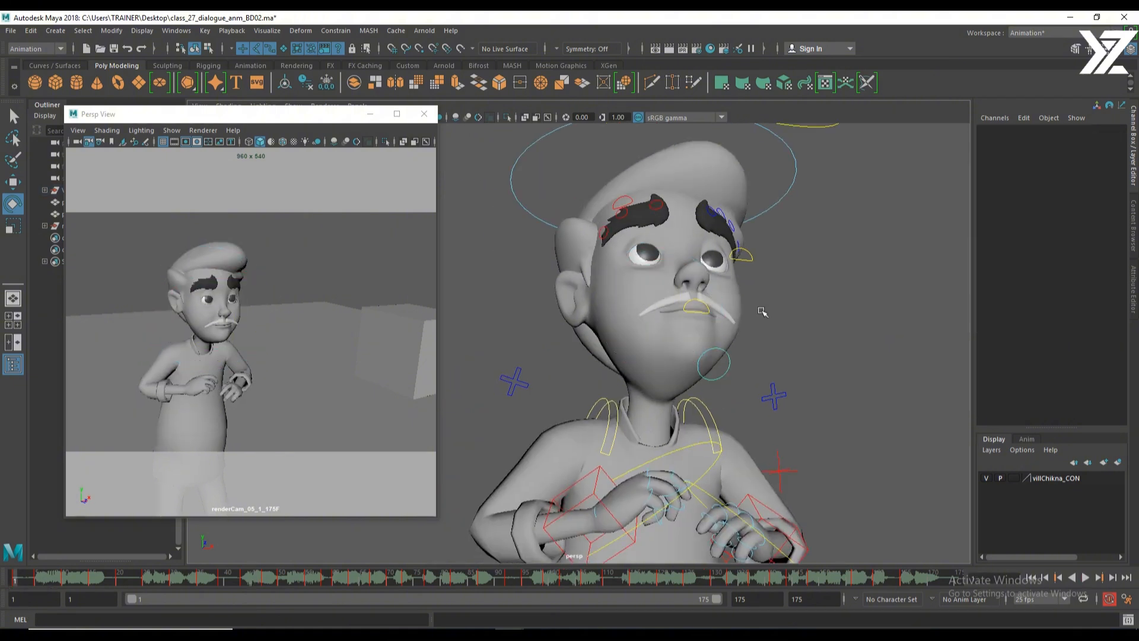
click(710, 313)
key(w)
drag(742, 315, 718, 324)
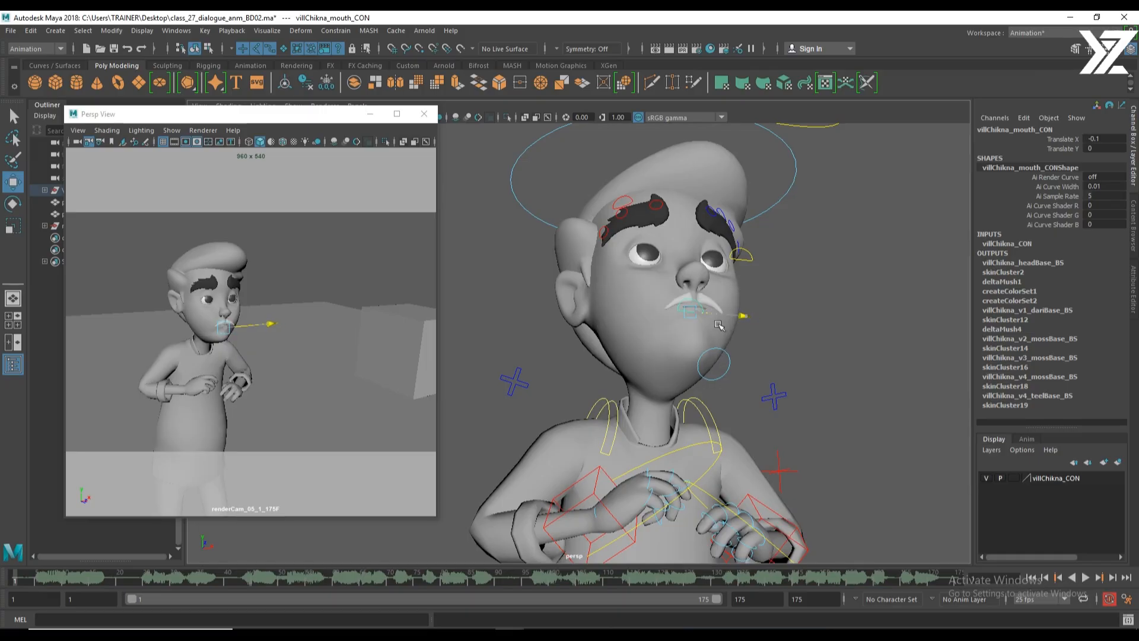
key(ctrl+z)
key(ctrl+z)
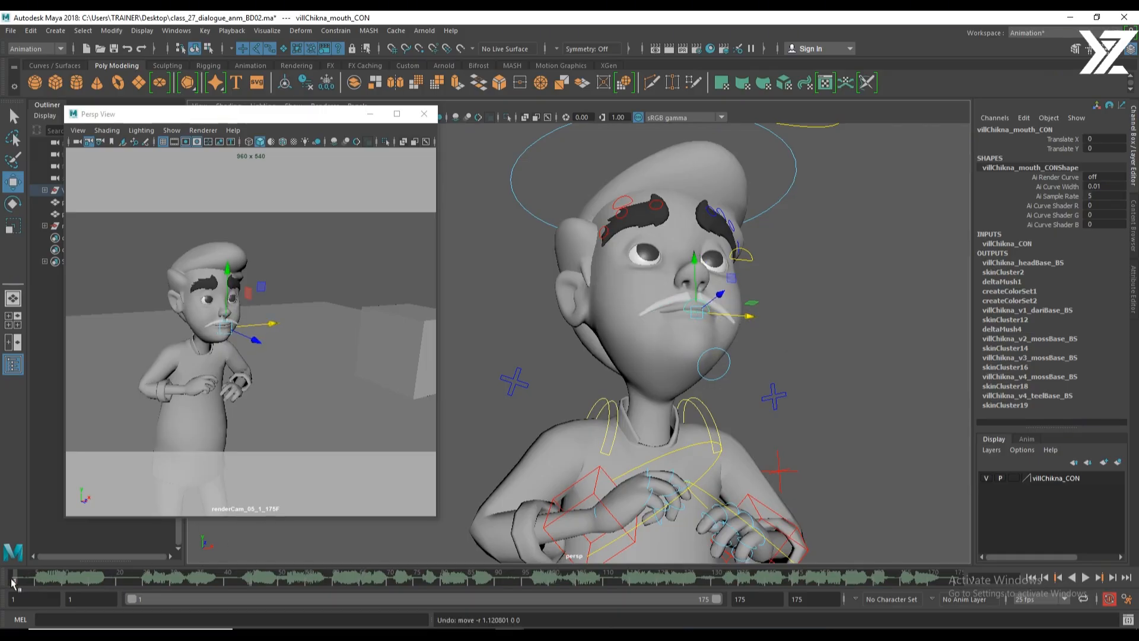
key(s)
key(backslash)
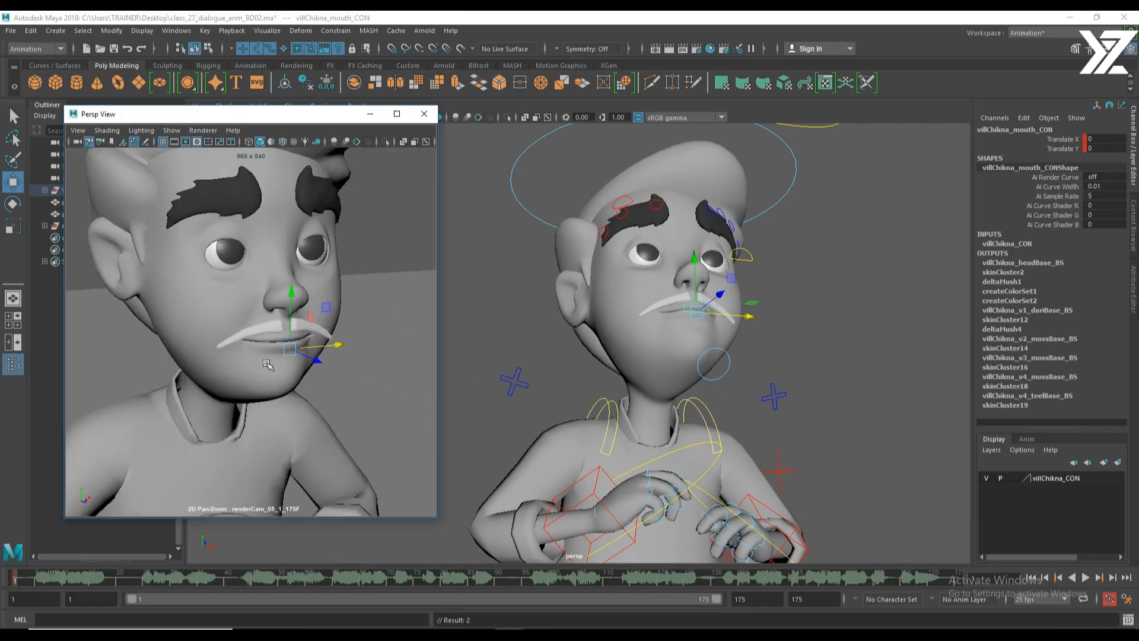
key(alt+v)
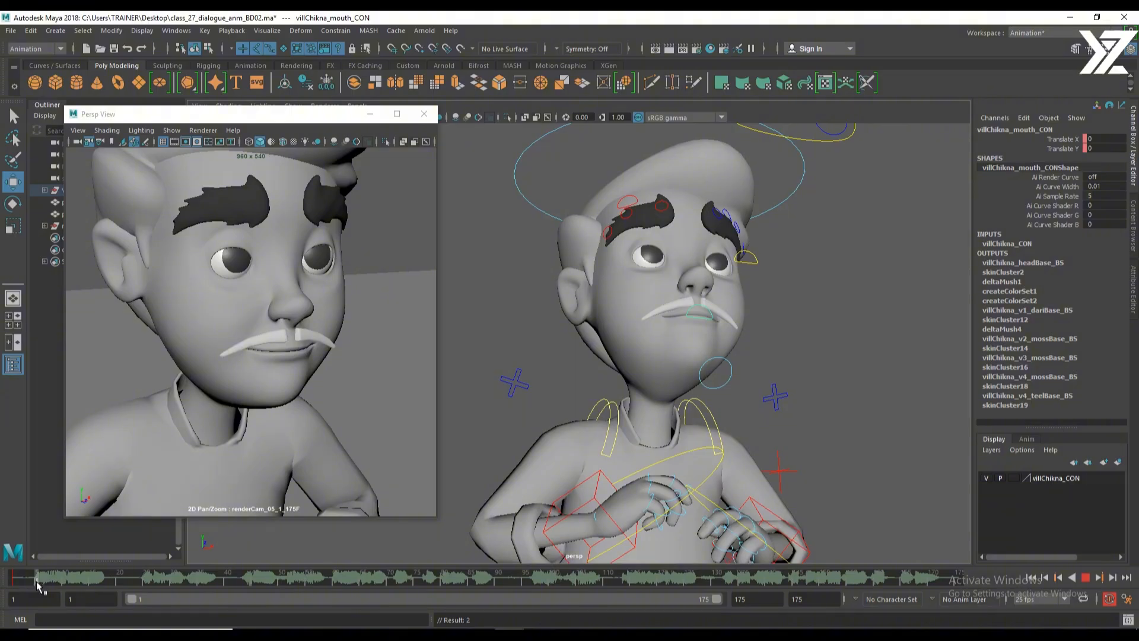
drag(37, 584, 13, 582)
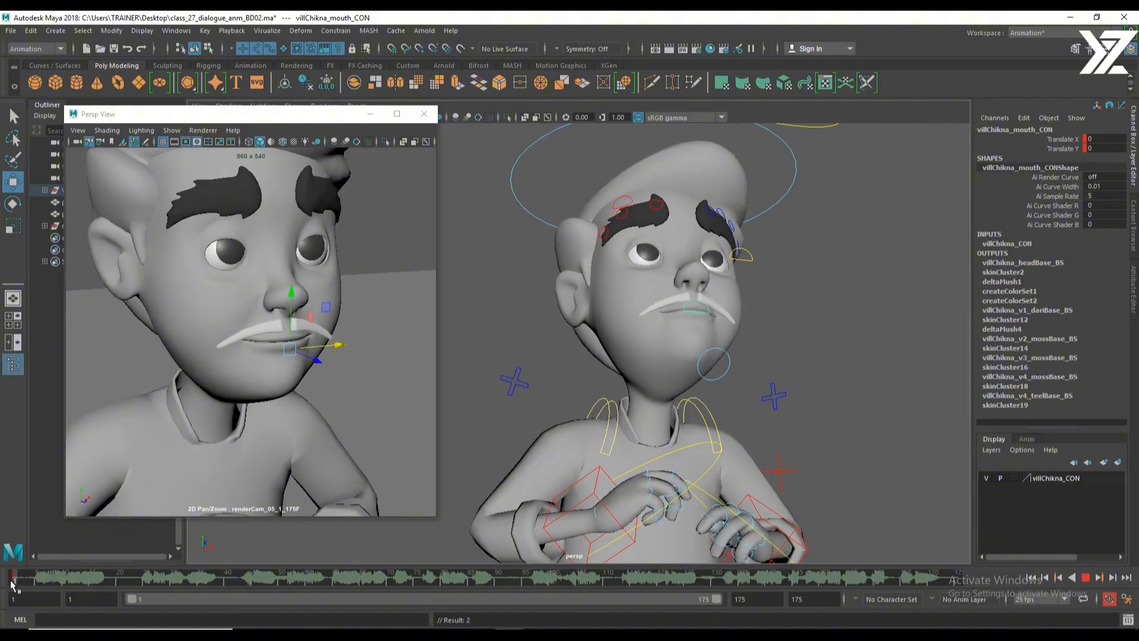
Select the jaw and mouth controls together and key both on each existing jaw key along the timeline.
click(714, 349)
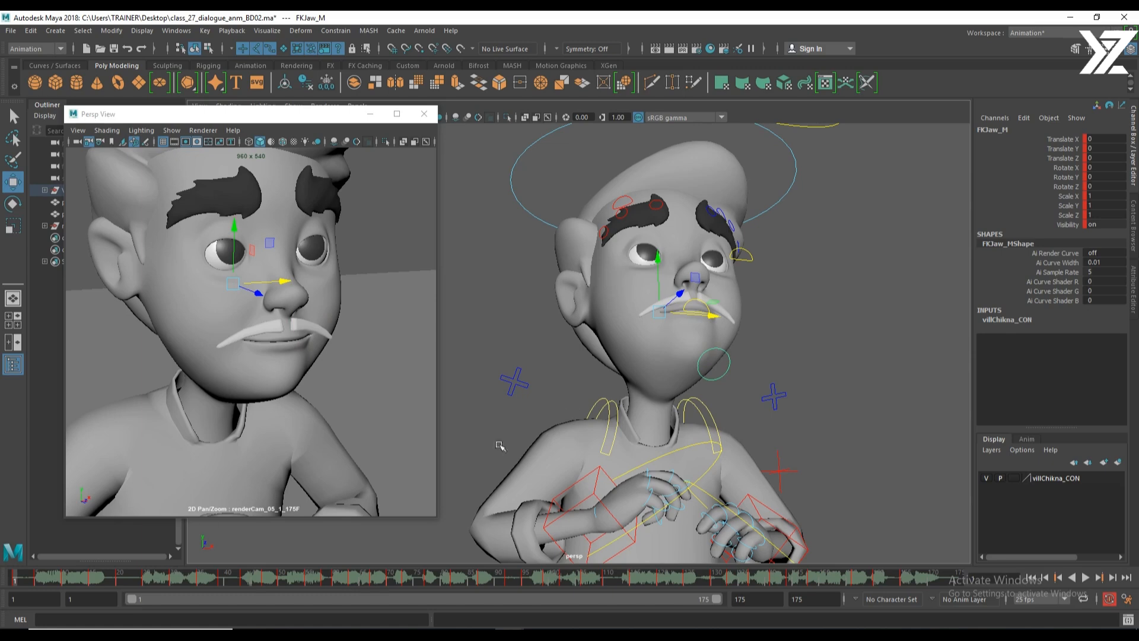
click(694, 302)
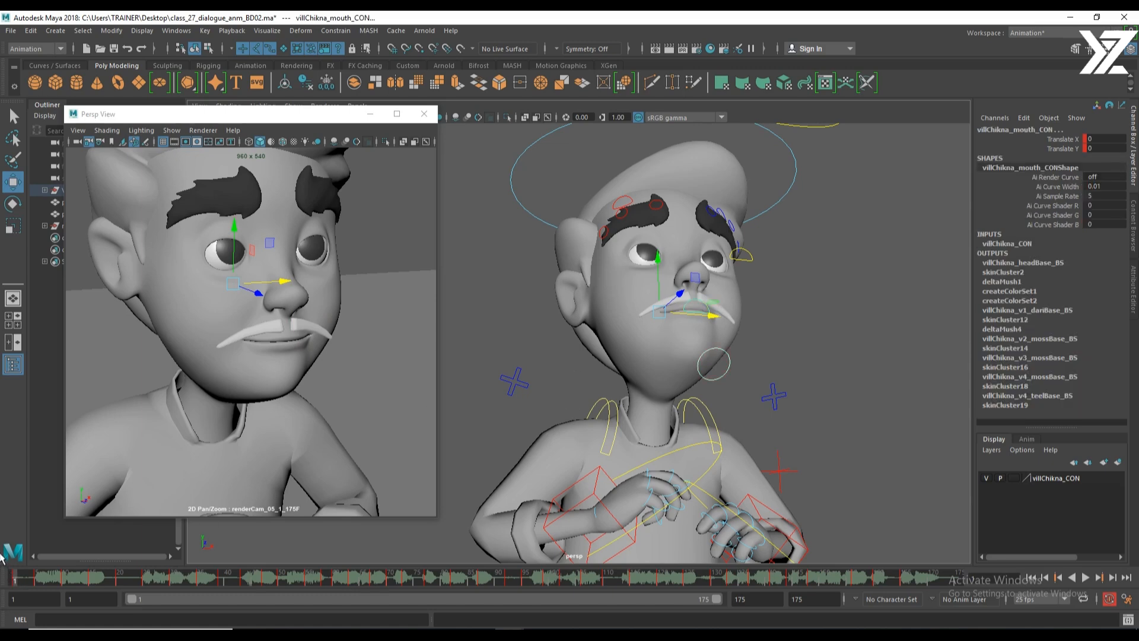
key(period)
key(period)
key(period)
key(period)
key(period)
key(period)
key(period)
key(period)
key(period)
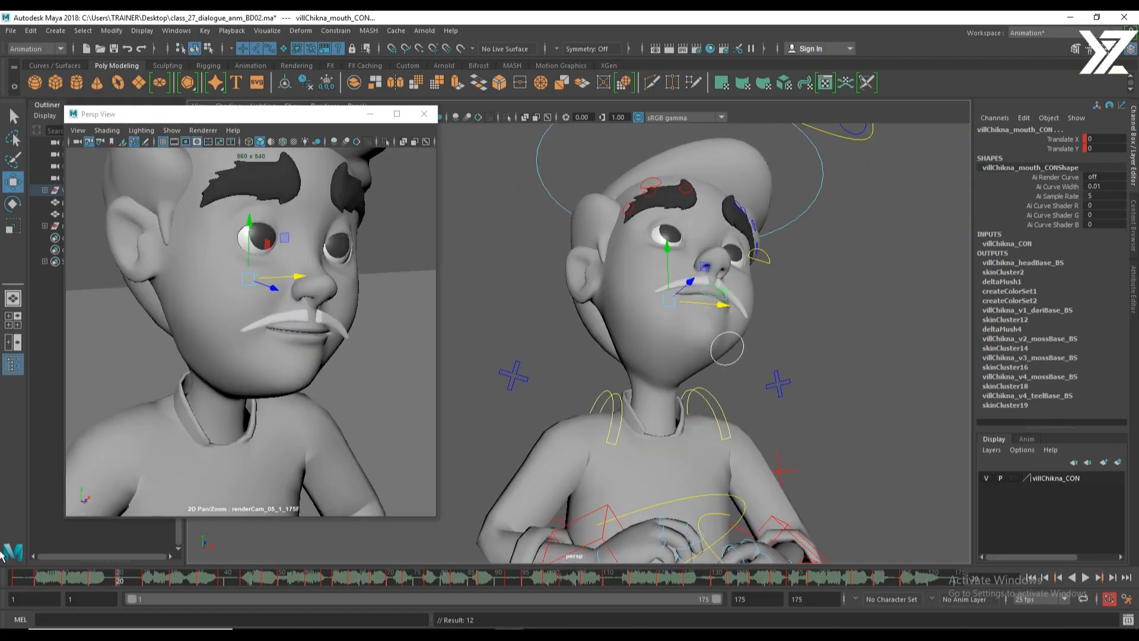
key(period)
key(period)
key(period)
key(period)
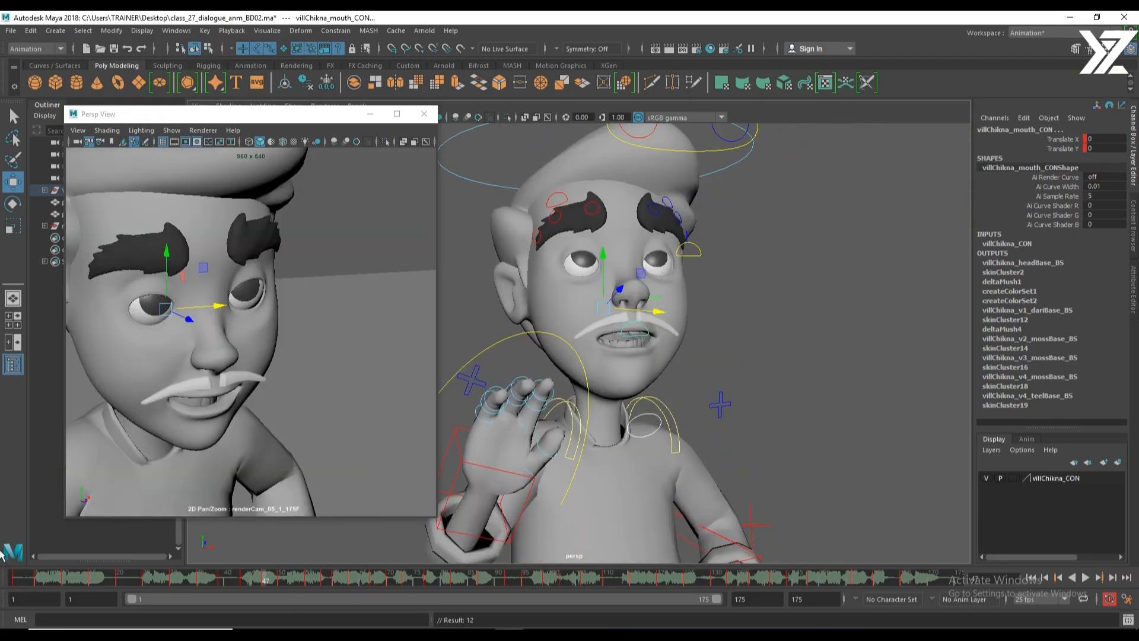
key(period)
key(period)
key(period)
key(period)
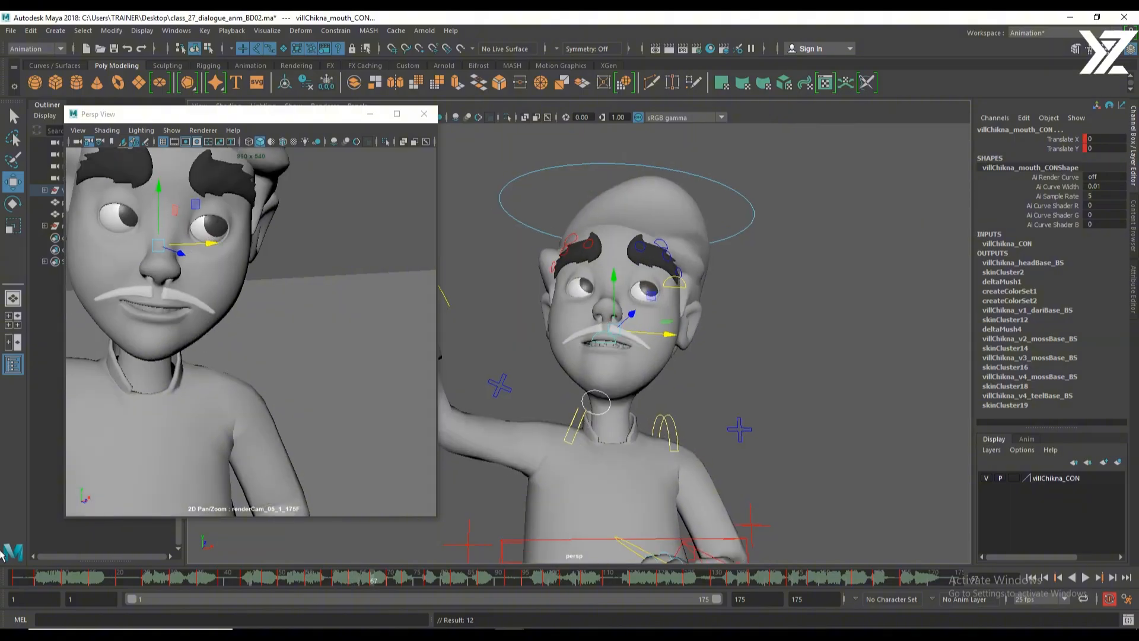
key(period)
key(period)
key(period)
key(period)
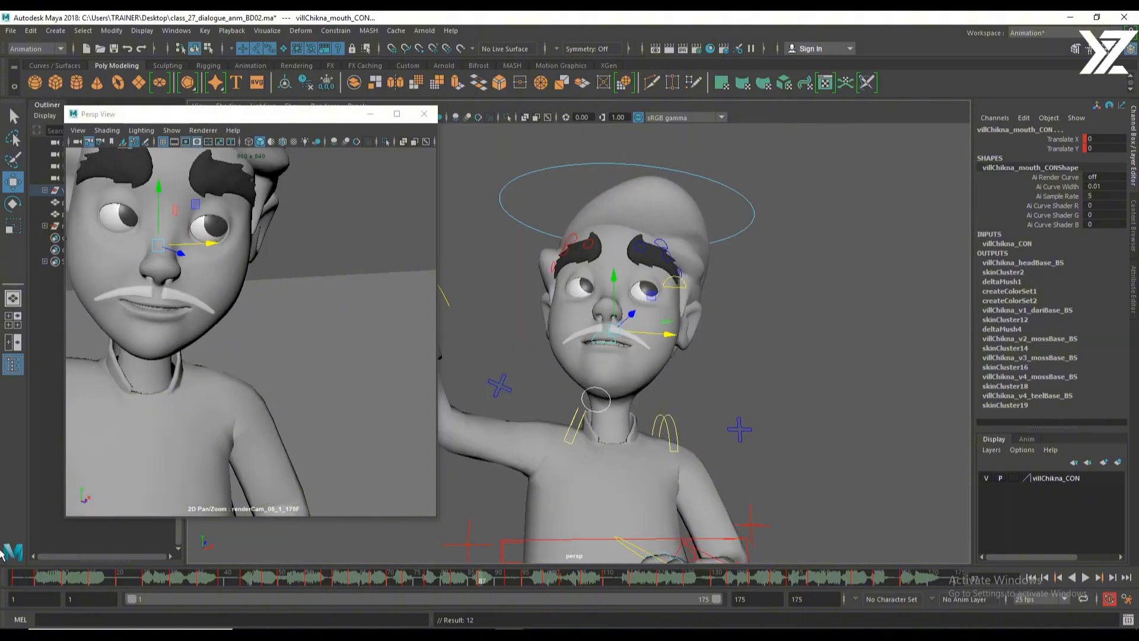
key(period)
key(period)
key(period)
key(period)
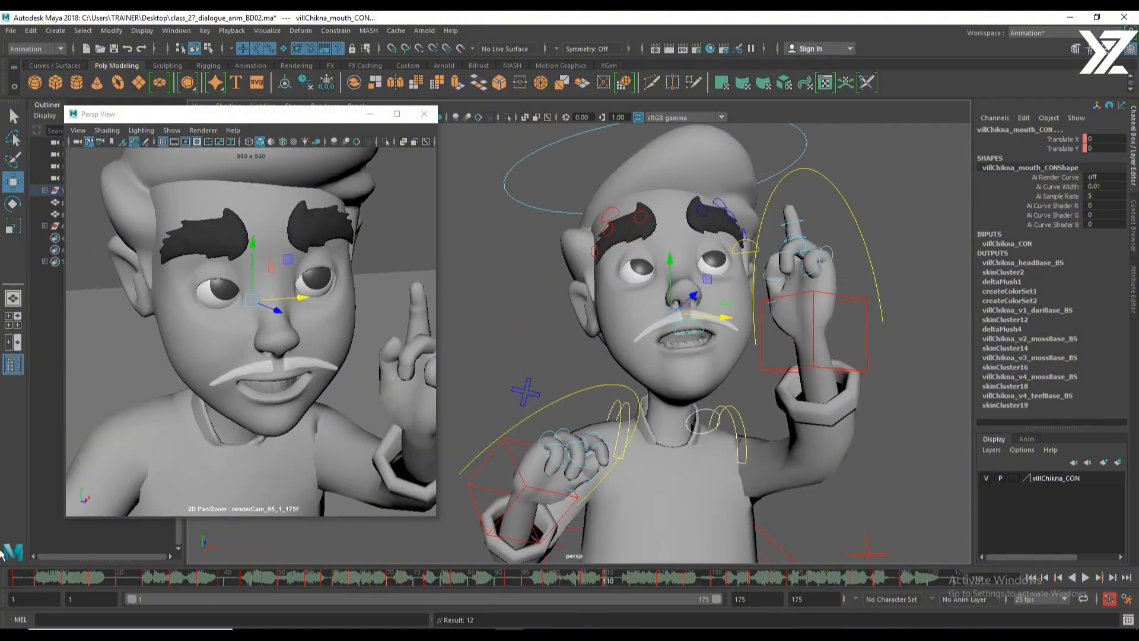
key(period)
key(period)
key(period)
key(period)
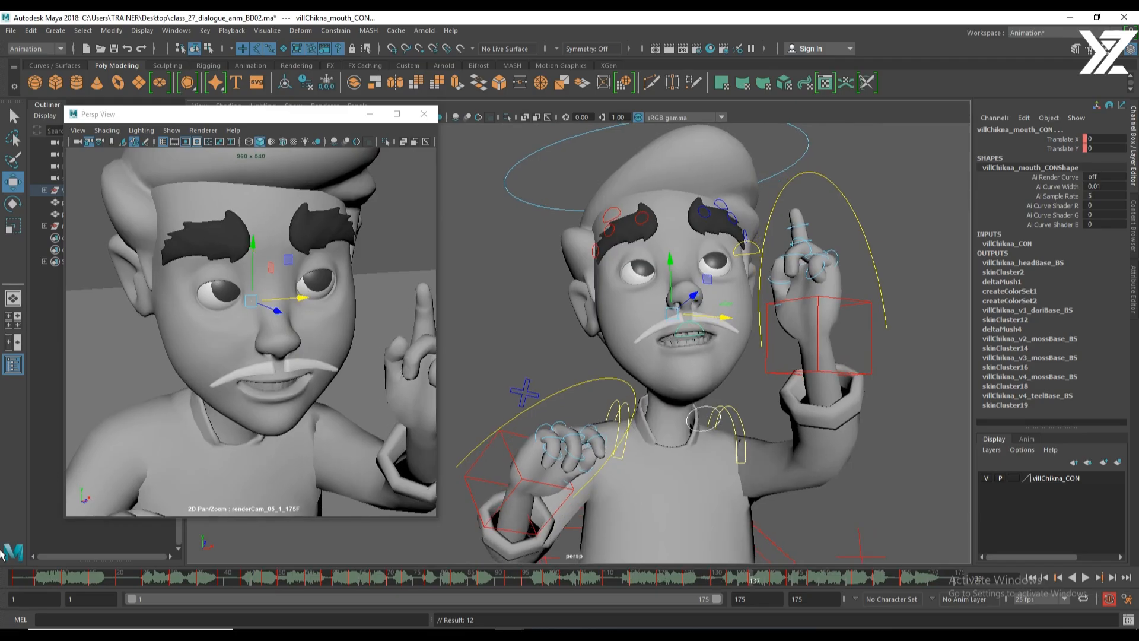
key(period)
key(period)
key(period)
key(period)
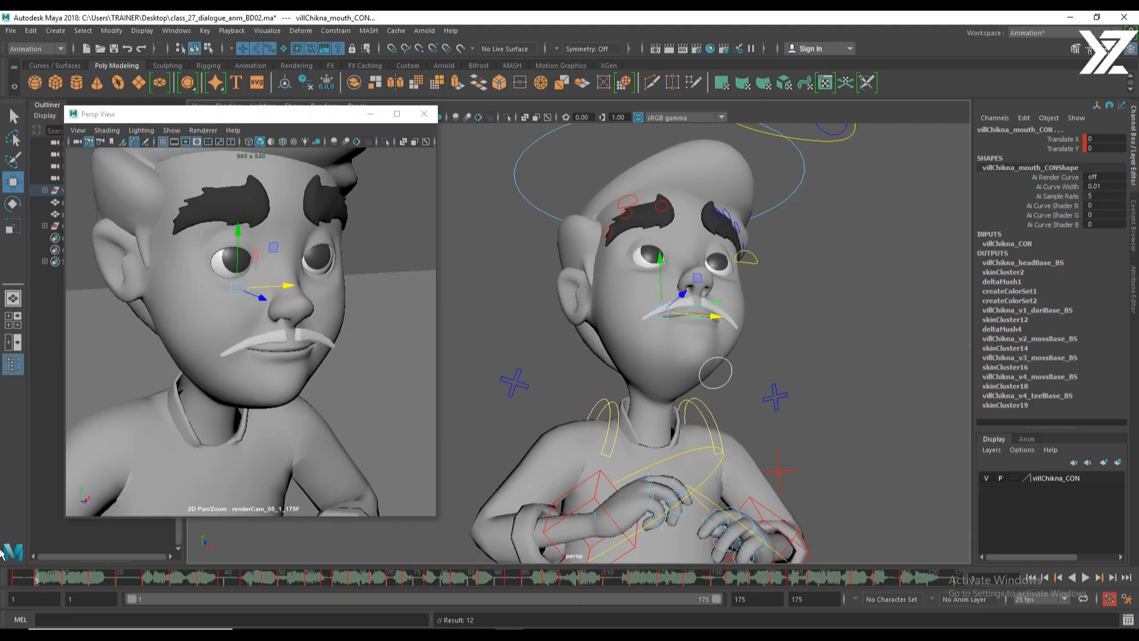
Select only the mouth control, listen to the audio around frame 5, and narrow the mouth there along Translate X.
click(796, 292)
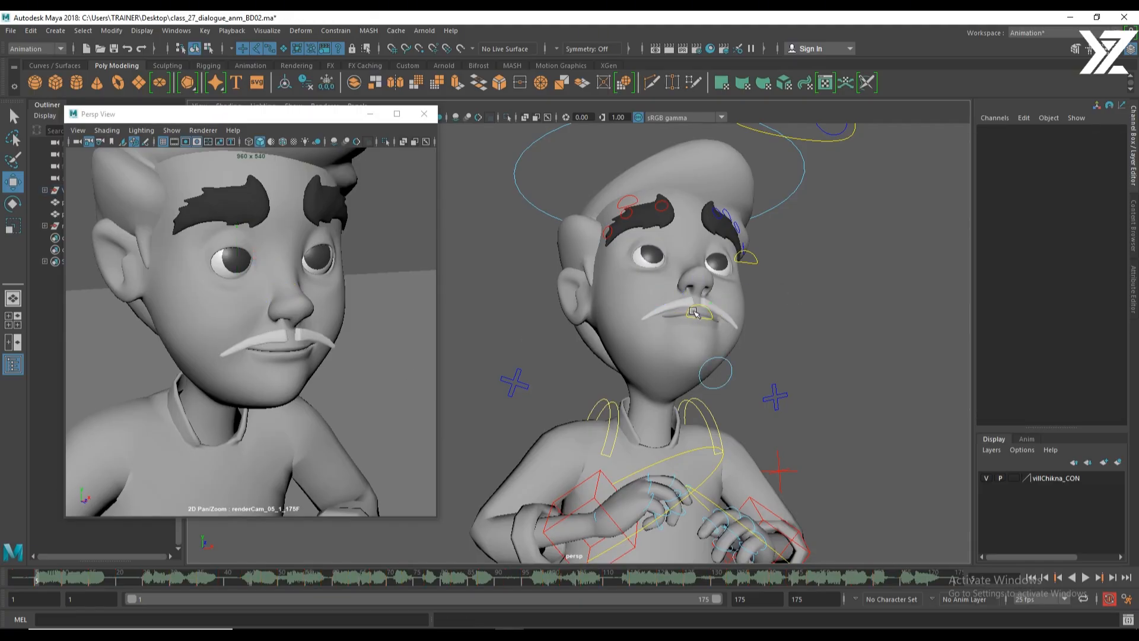
click(693, 307)
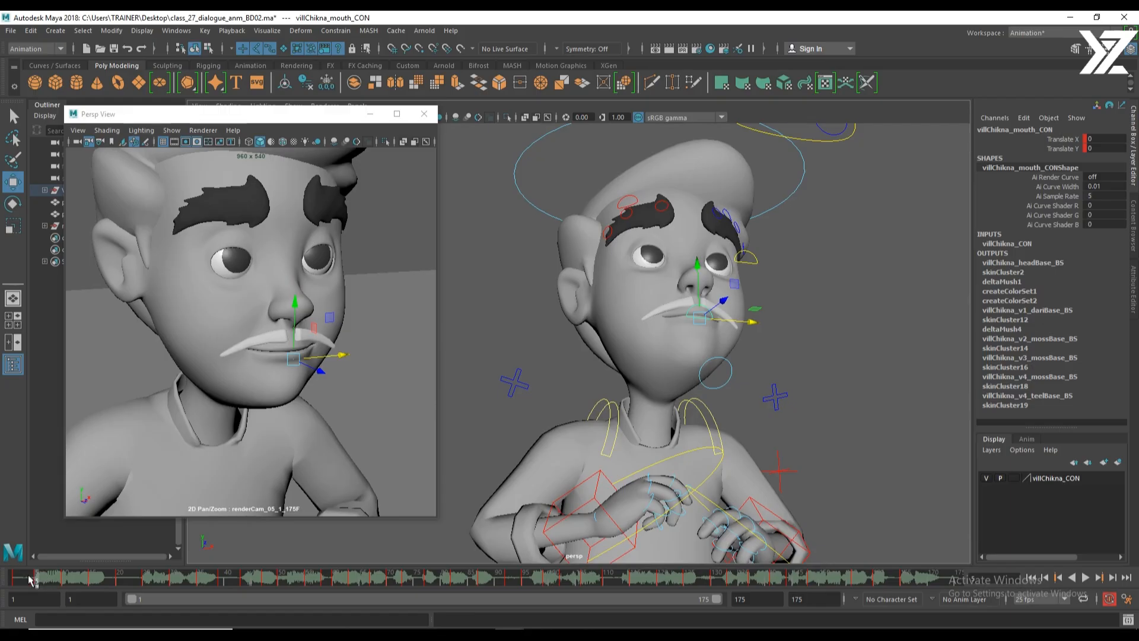
key(alt+v)
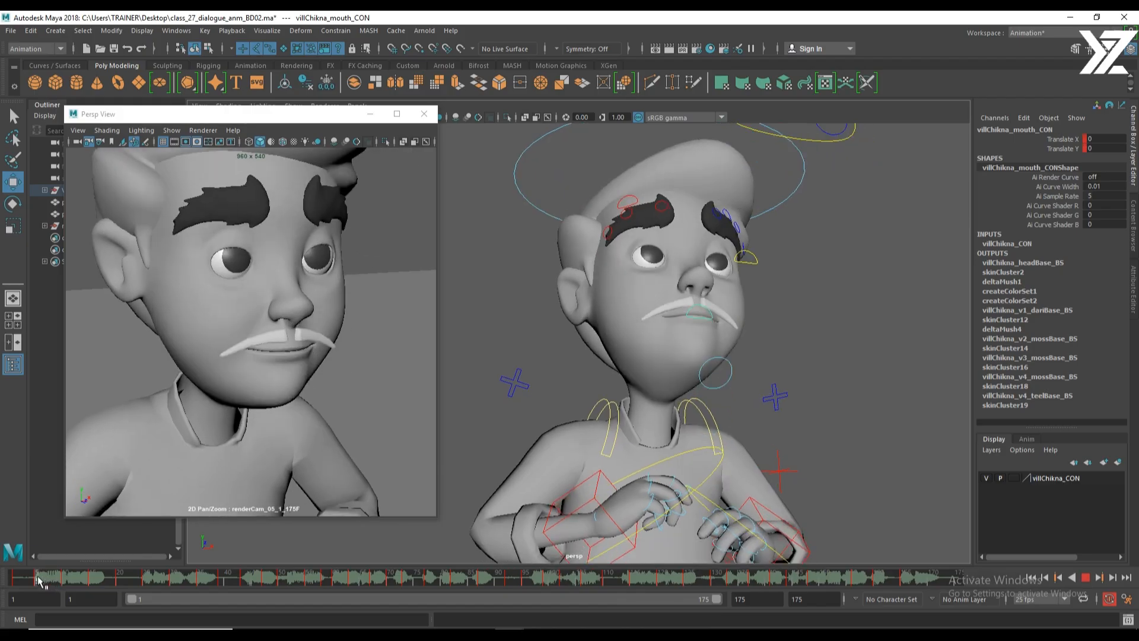
drag(38, 577, 39, 578)
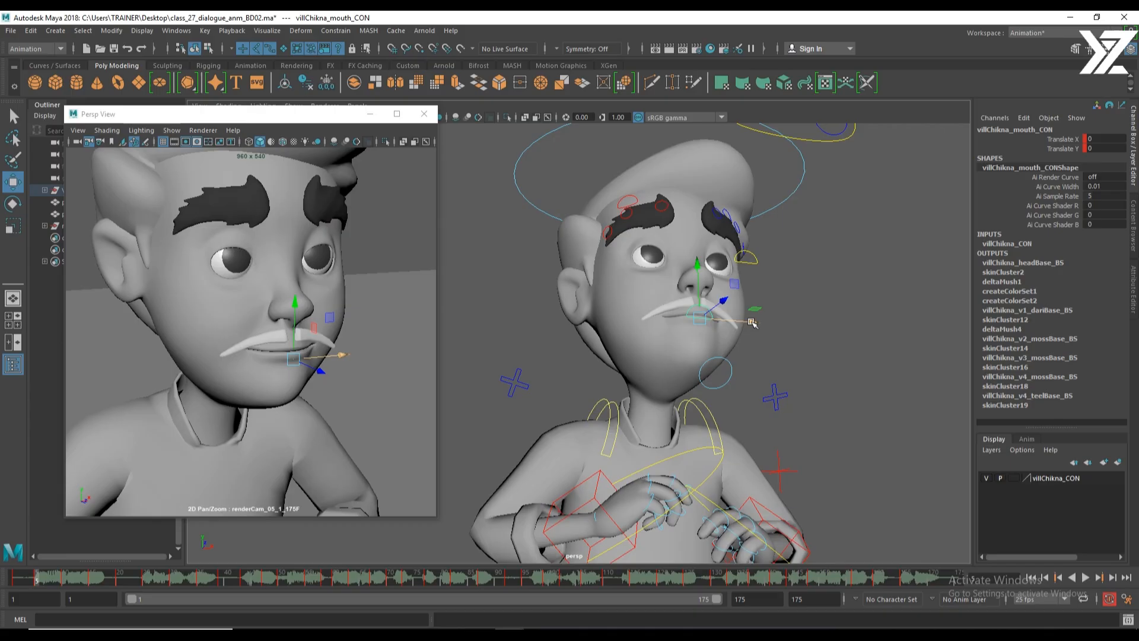
drag(760, 323, 748, 324)
Listen on to frame 15 and key a wider mouth there with Translate X 0.049 and Translate Y 0.007.
key(alt+v)
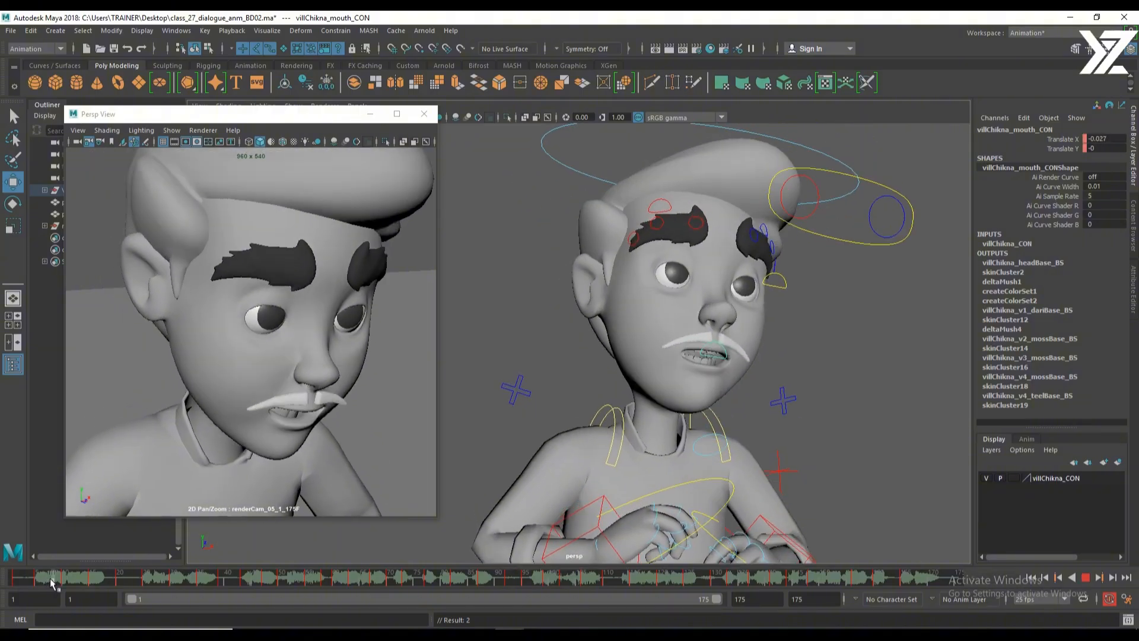
click(92, 583)
drag(768, 301, 770, 302)
key(ctrl+z)
key(s)
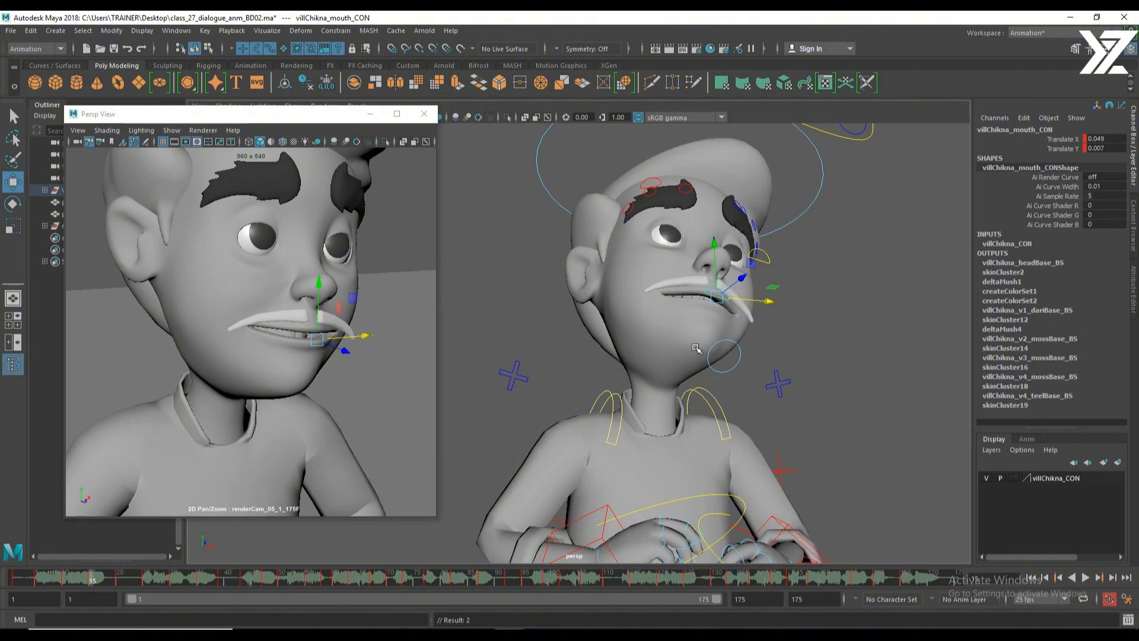
Listen on to frame 25 and key a narrow mouth there with Translate X -0.095 and Translate Y -0.014.
key(alt+v)
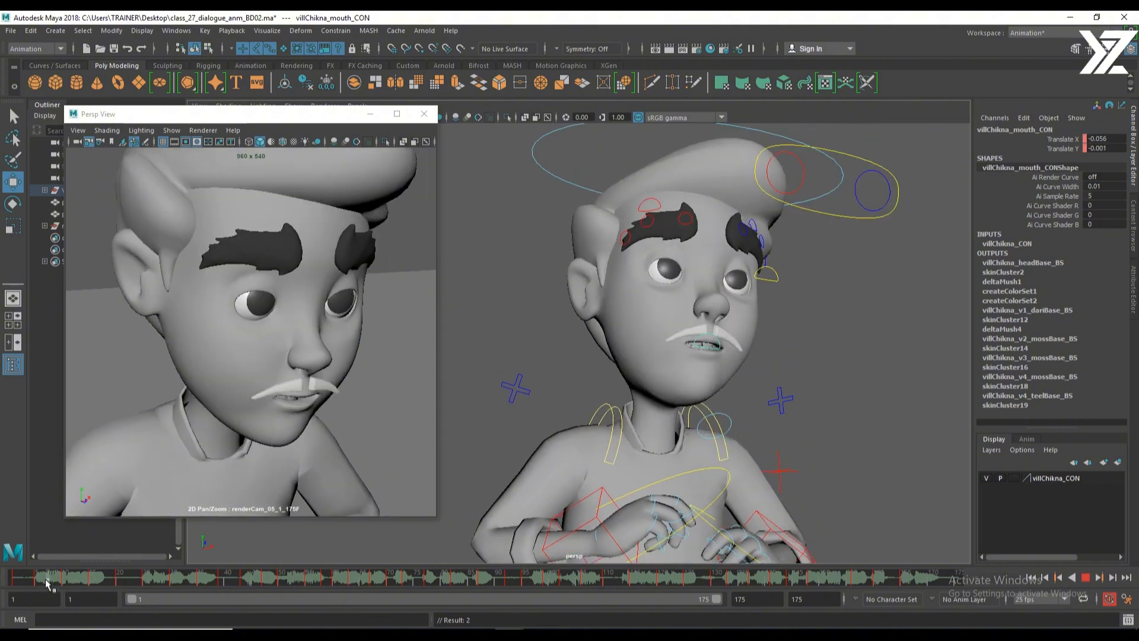
drag(84, 581, 145, 582)
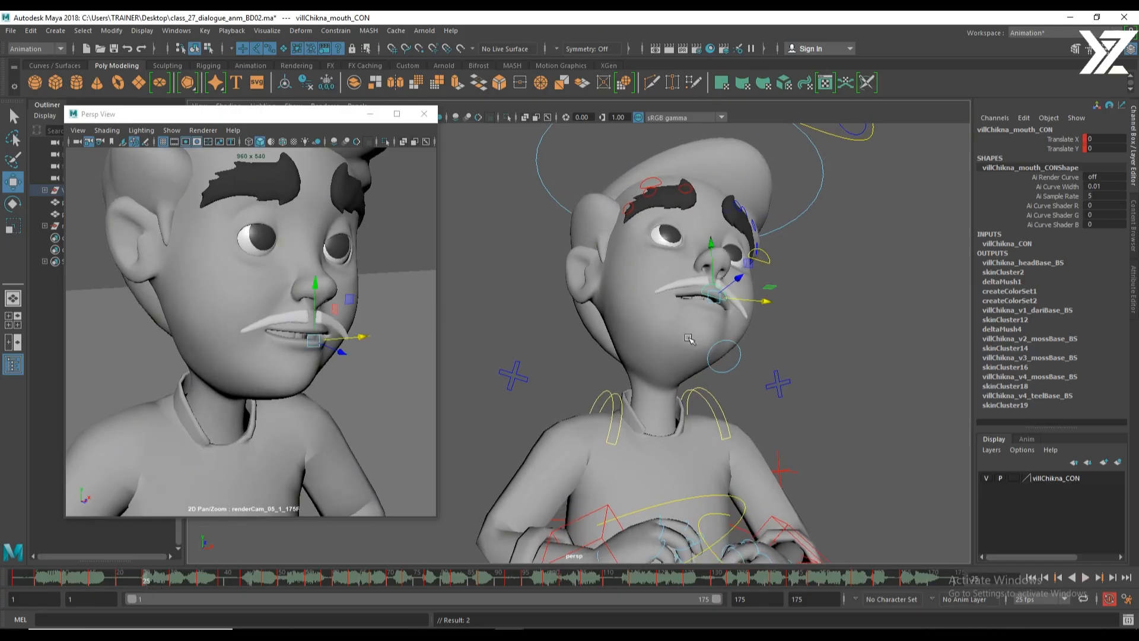
drag(761, 304, 760, 303)
key(s)
key(alt+v)
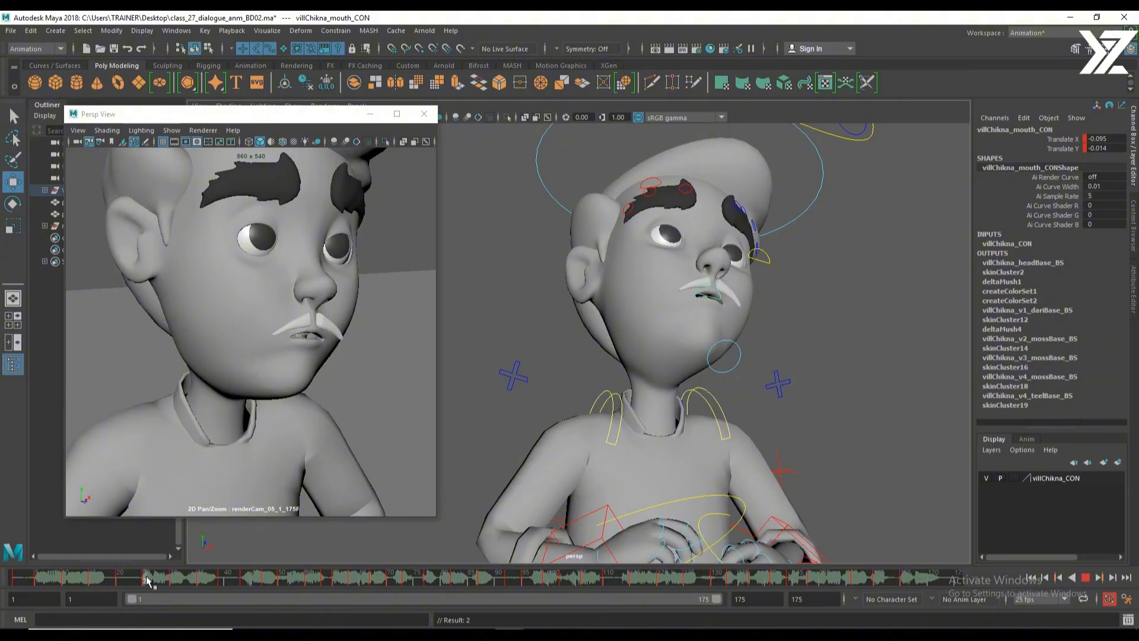
click(147, 579)
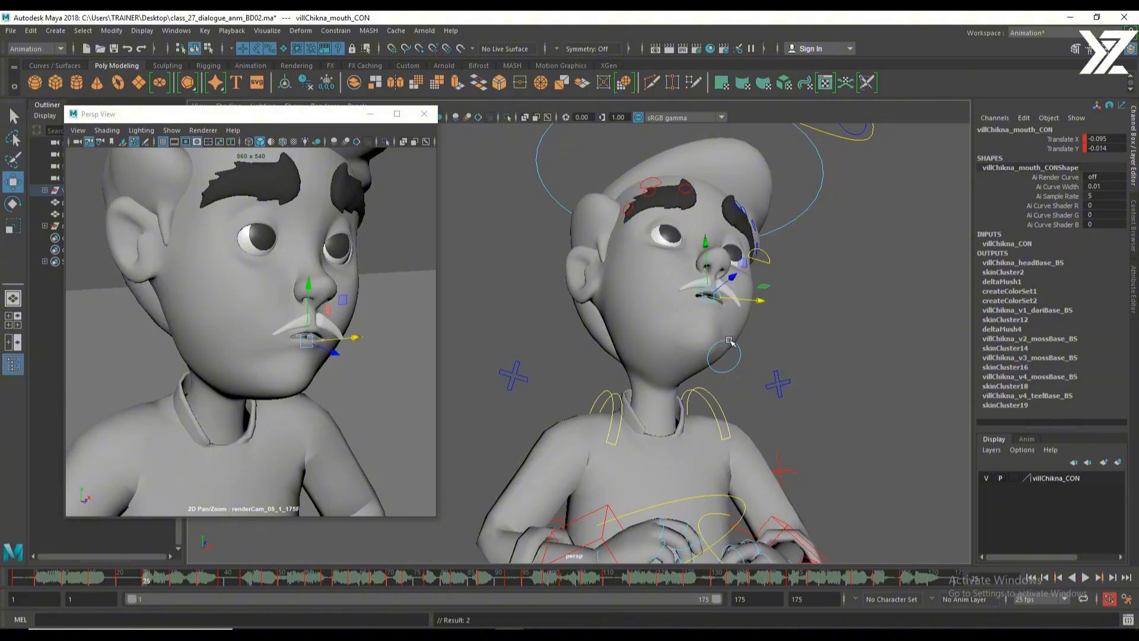
Select the jaw control at frame 25 and key it open with Rotate Z at about 7.569.
click(713, 366)
key(e)
drag(702, 295, 692, 287)
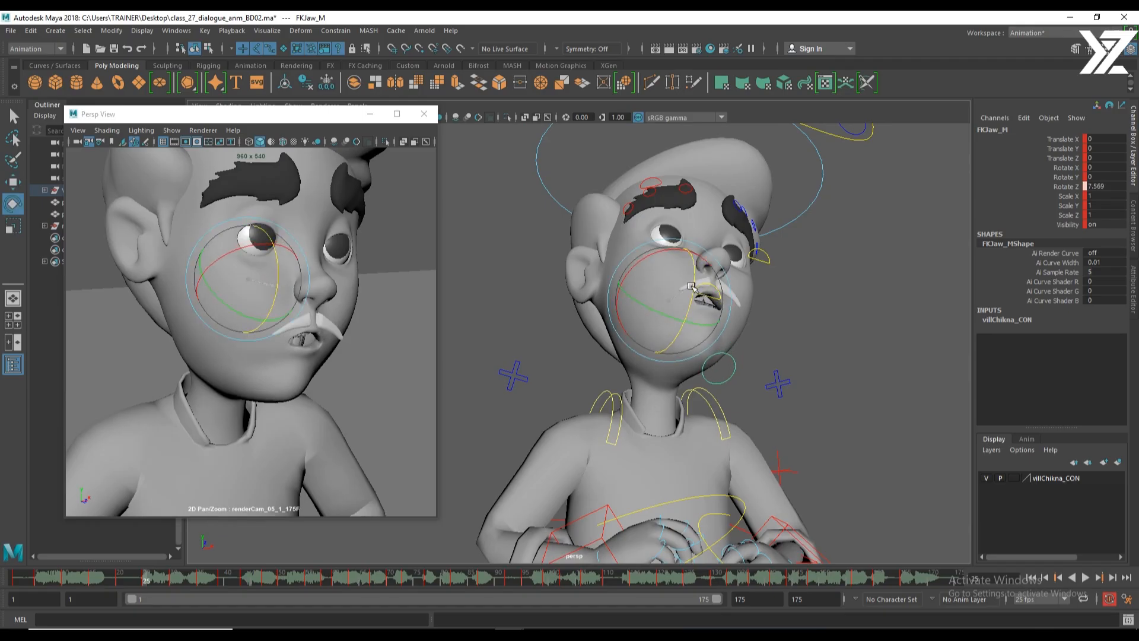
key(s)
Listen on from frame 20 to frame 50 and key a wider mouth there with Translate X 0.036 and Translate Y -0.004.
click(120, 580)
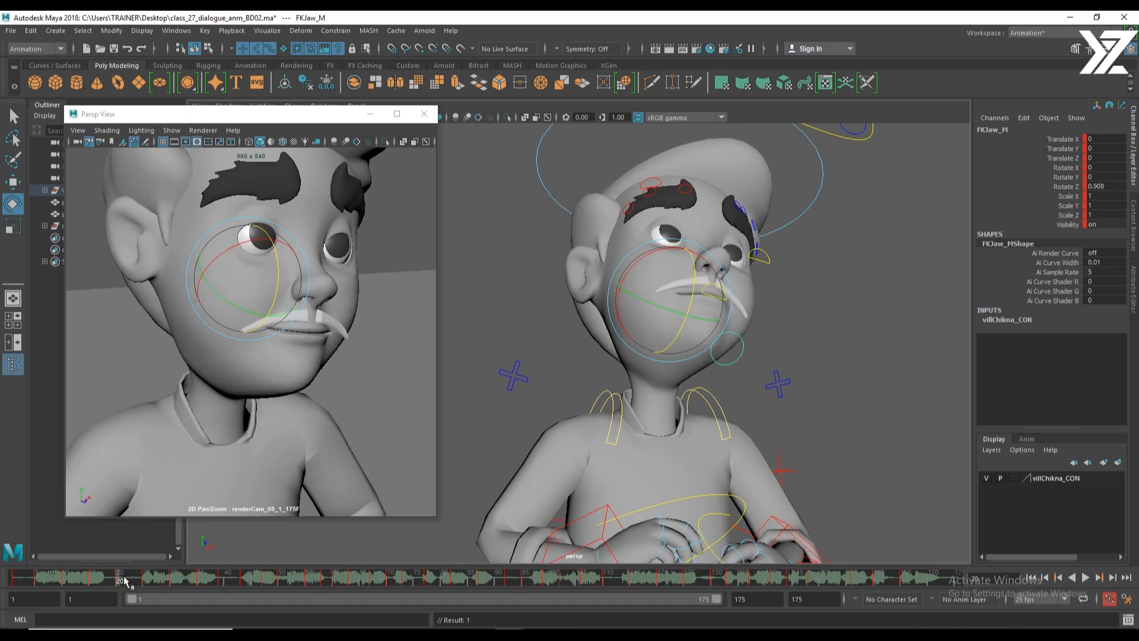
drag(124, 577, 281, 587)
click(721, 359)
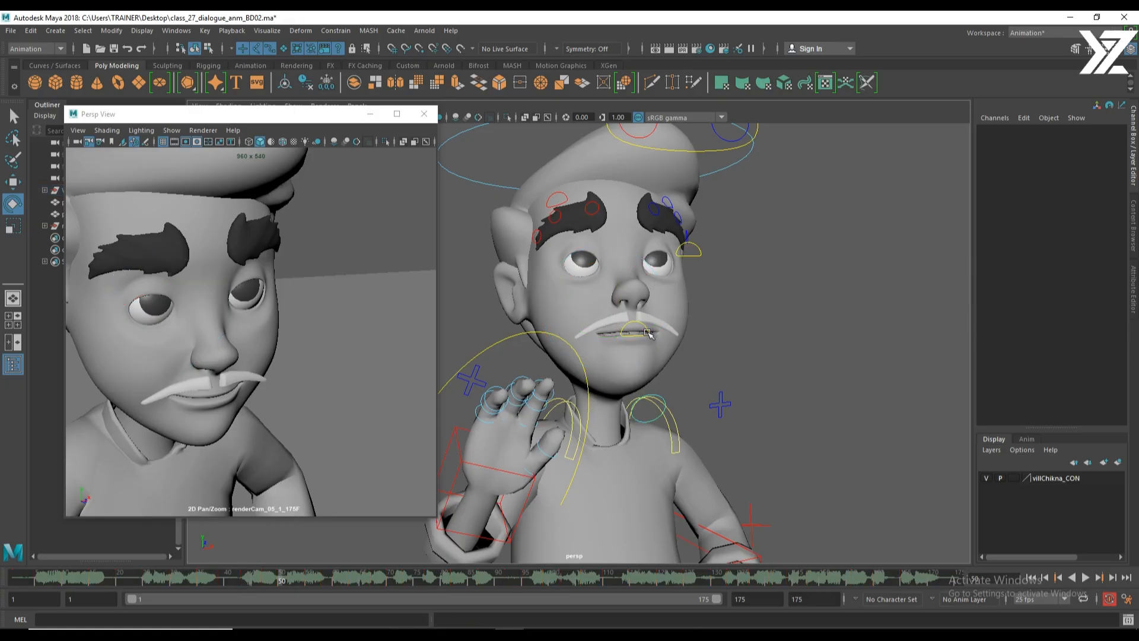
click(648, 334)
key(w)
drag(688, 339, 686, 340)
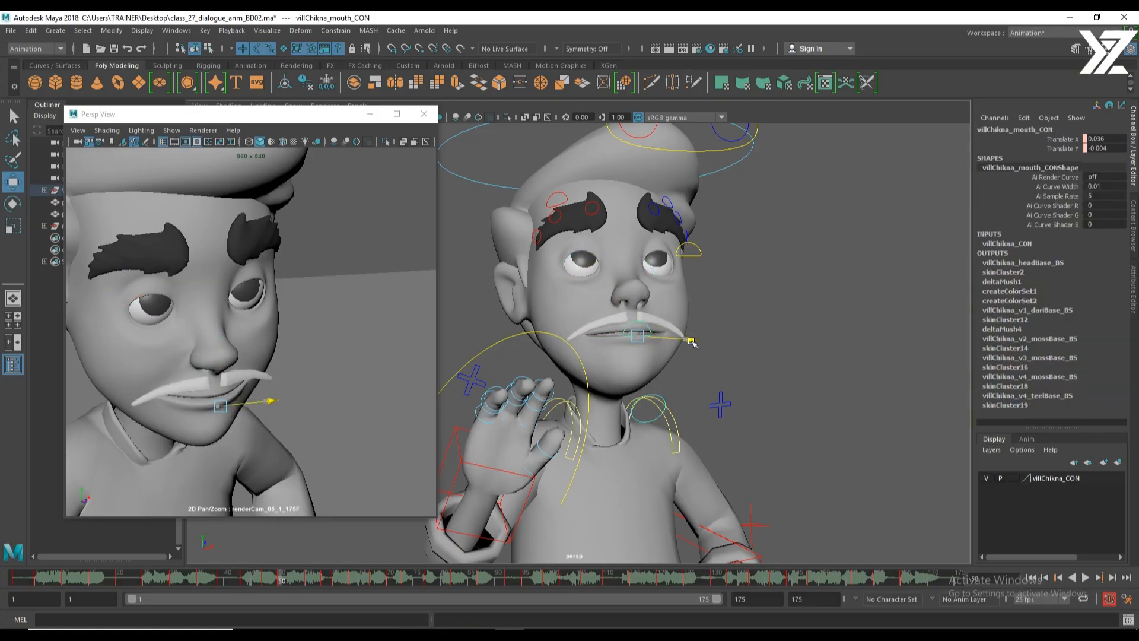
key(s)
Listen on to frame 55 and narrow the mouth control there to Translate X -0.1, keeping Translate Y at 0.
key(alt+v)
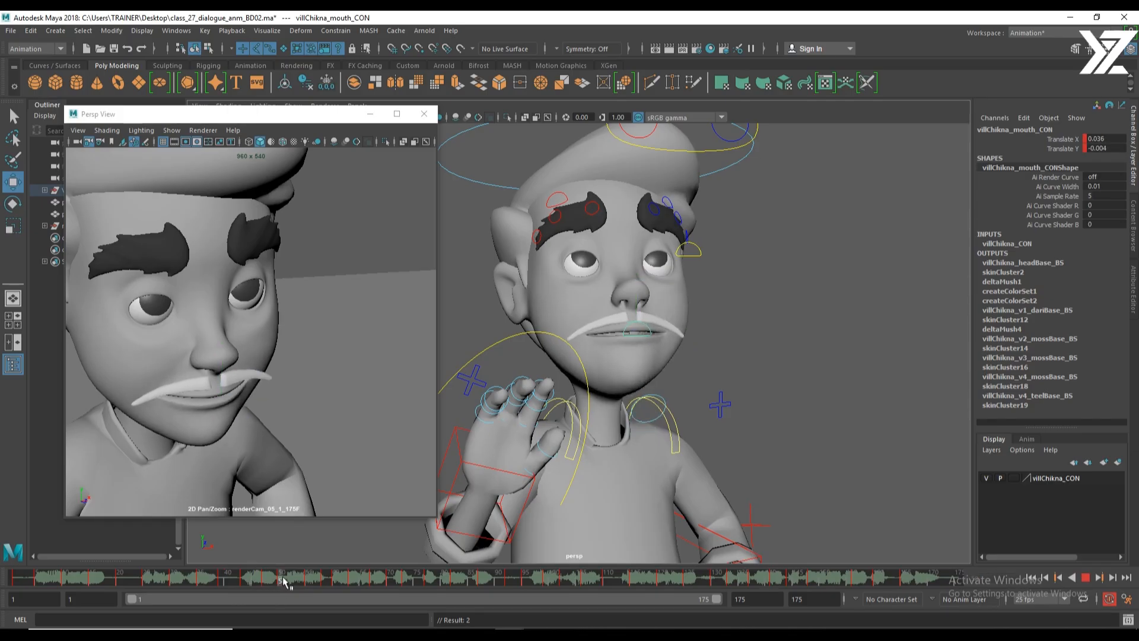
key(alt+v)
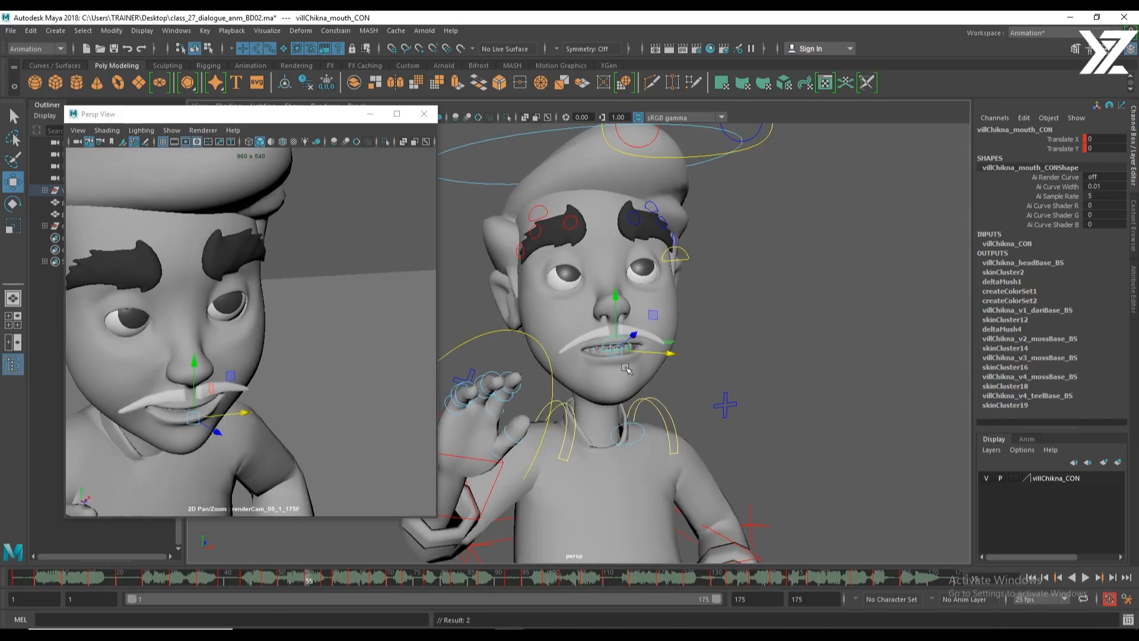
drag(672, 355, 659, 356)
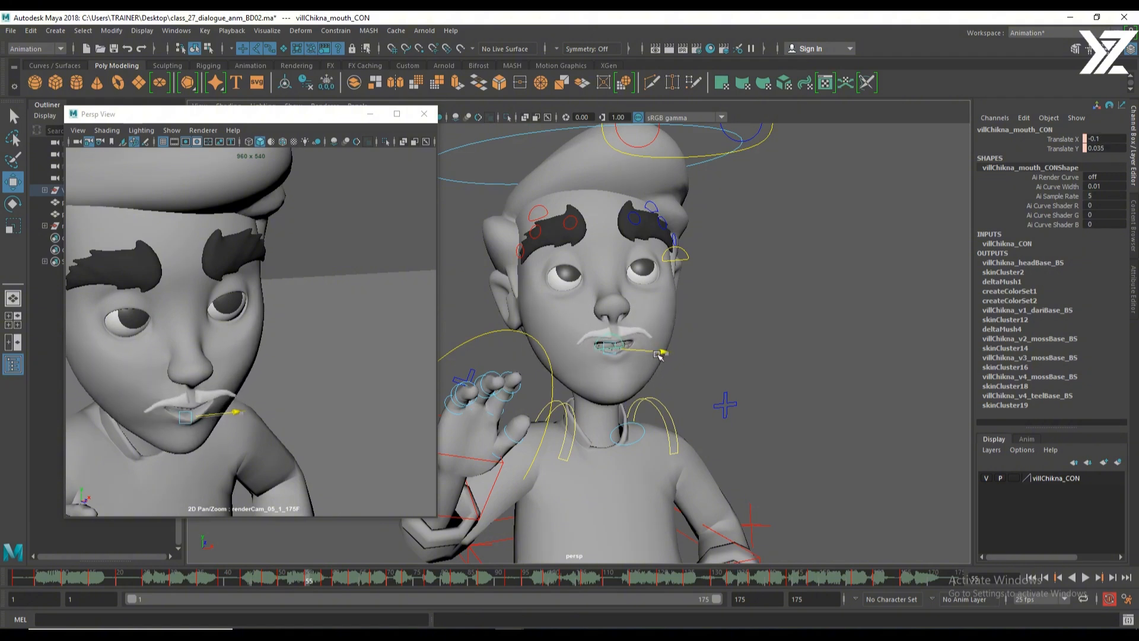
key(ctrl+z)
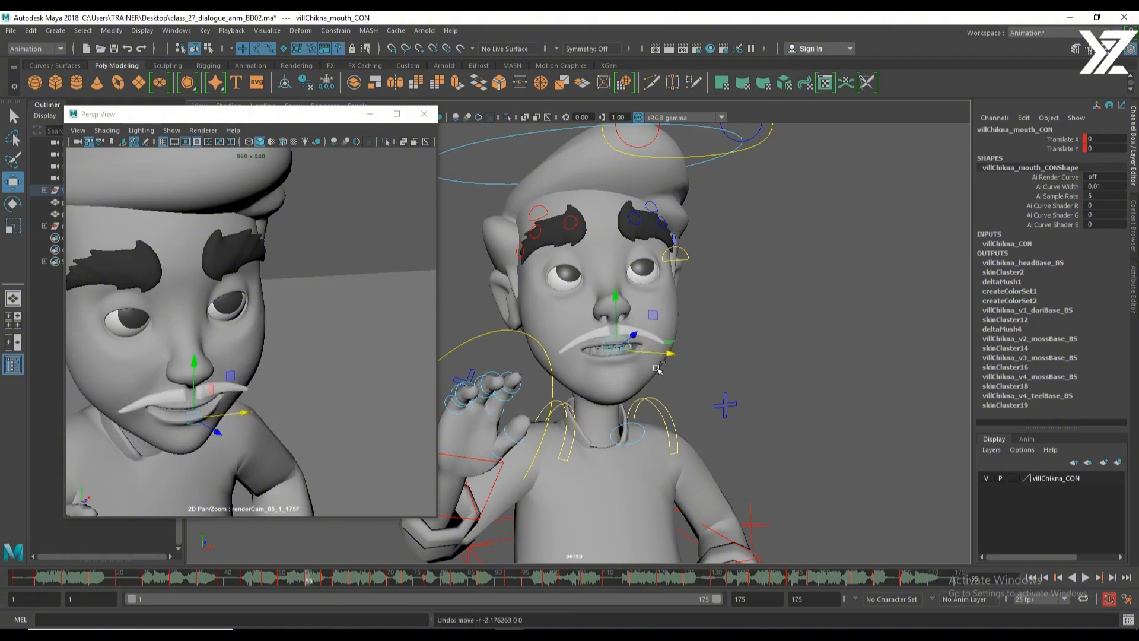
key(w)
drag(618, 356, 571, 335)
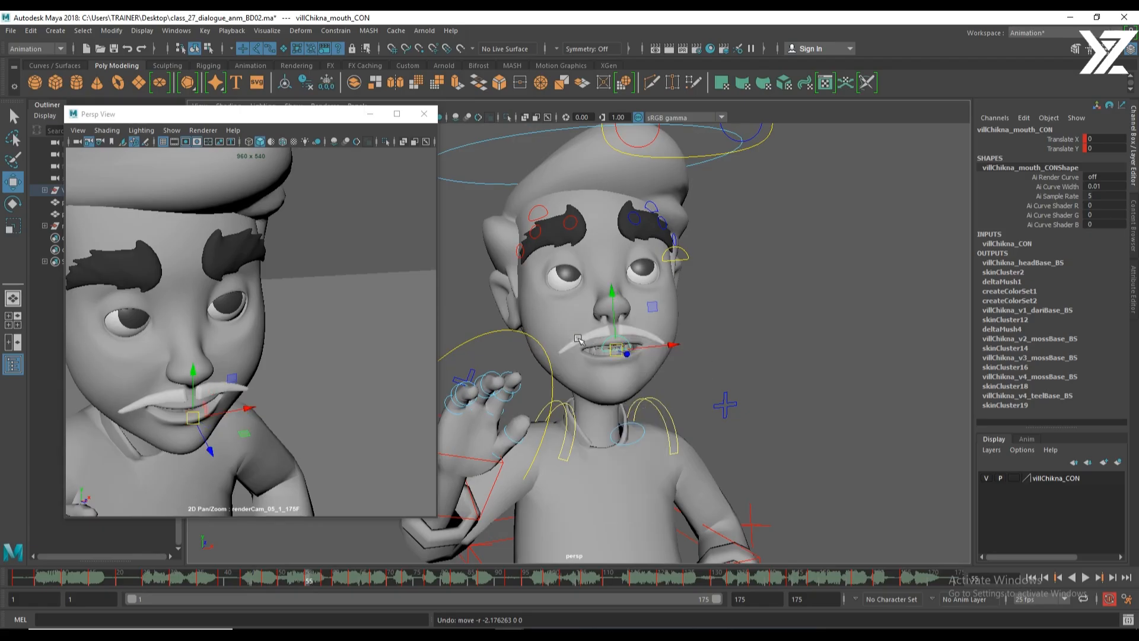
drag(676, 342, 663, 342)
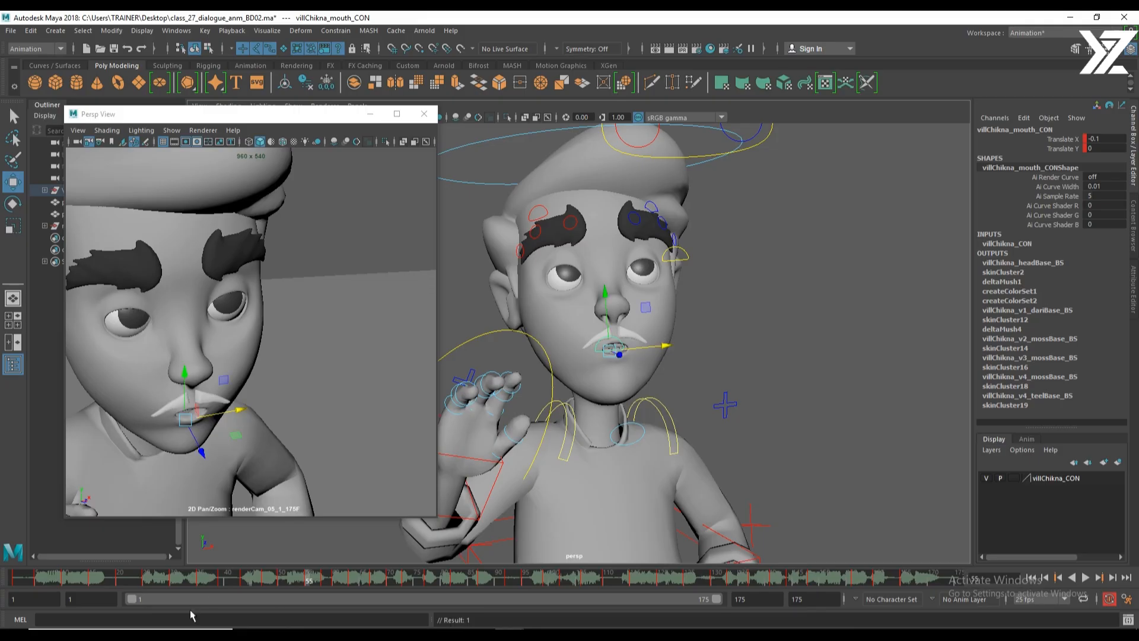
mouse_move(294, 578)
mouse_down()
mouse_move(281, 578)
mouse_move(309, 582)
mouse_up()
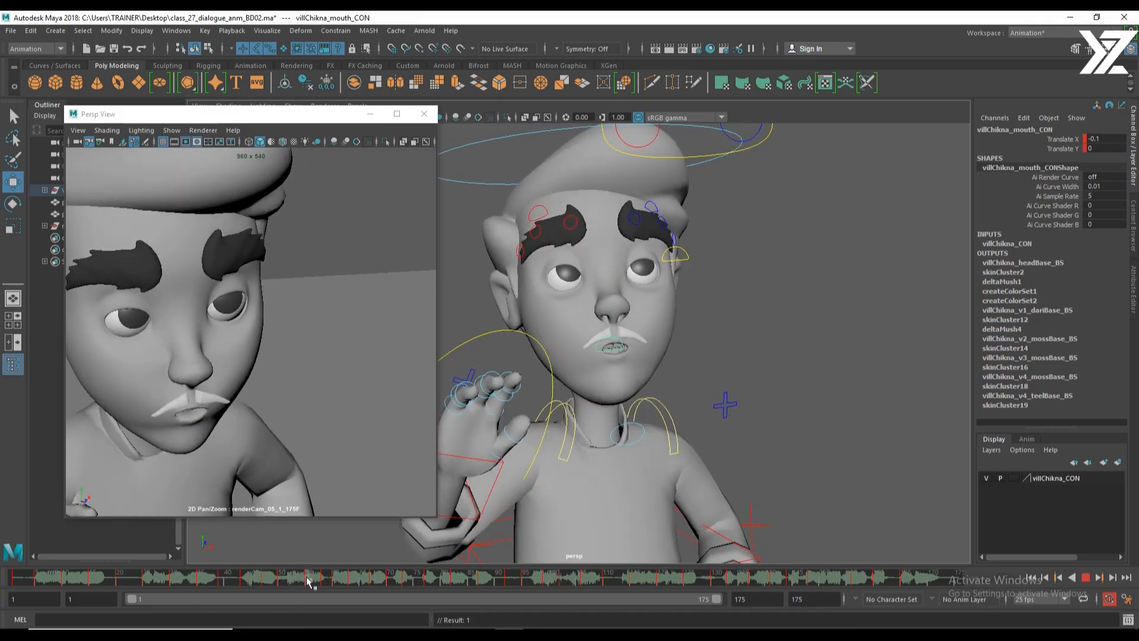
Open the jaw at frame 55 to Rotate Z 10.377 and ease the mouth control to about Translate X -0.082.
click(609, 341)
key(e)
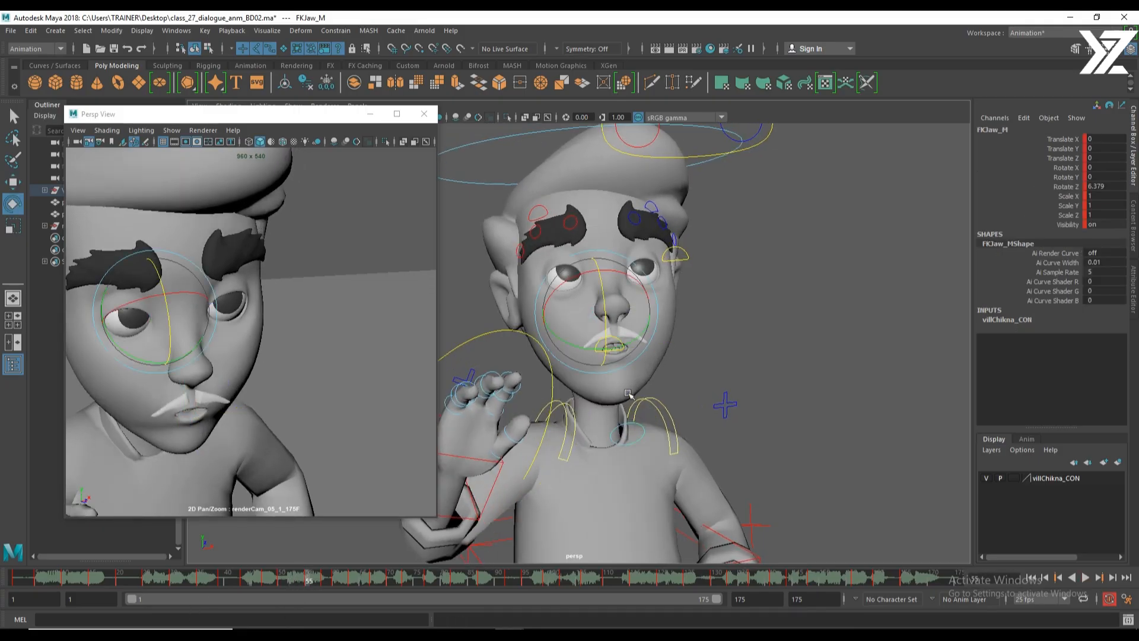
drag(609, 337, 609, 339)
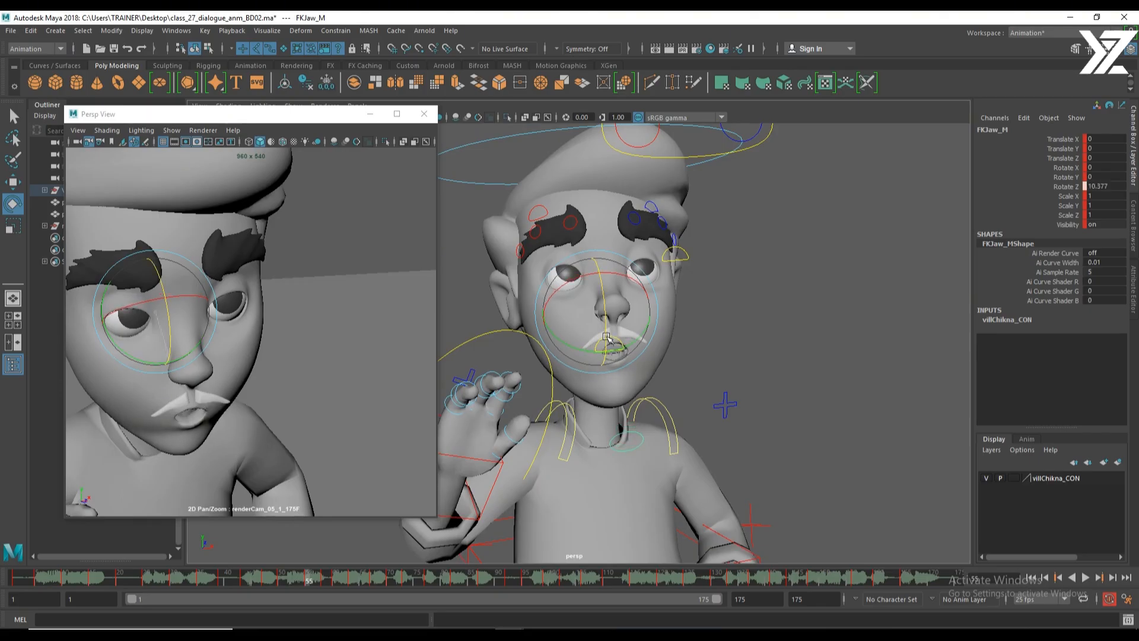
key(w)
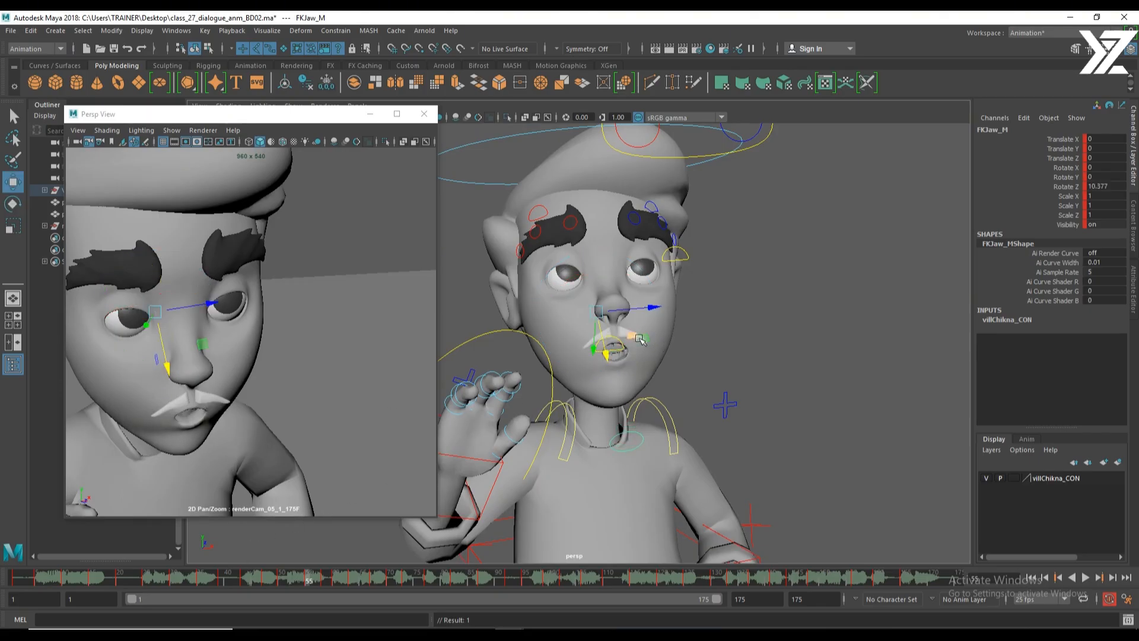
click(638, 352)
click(624, 350)
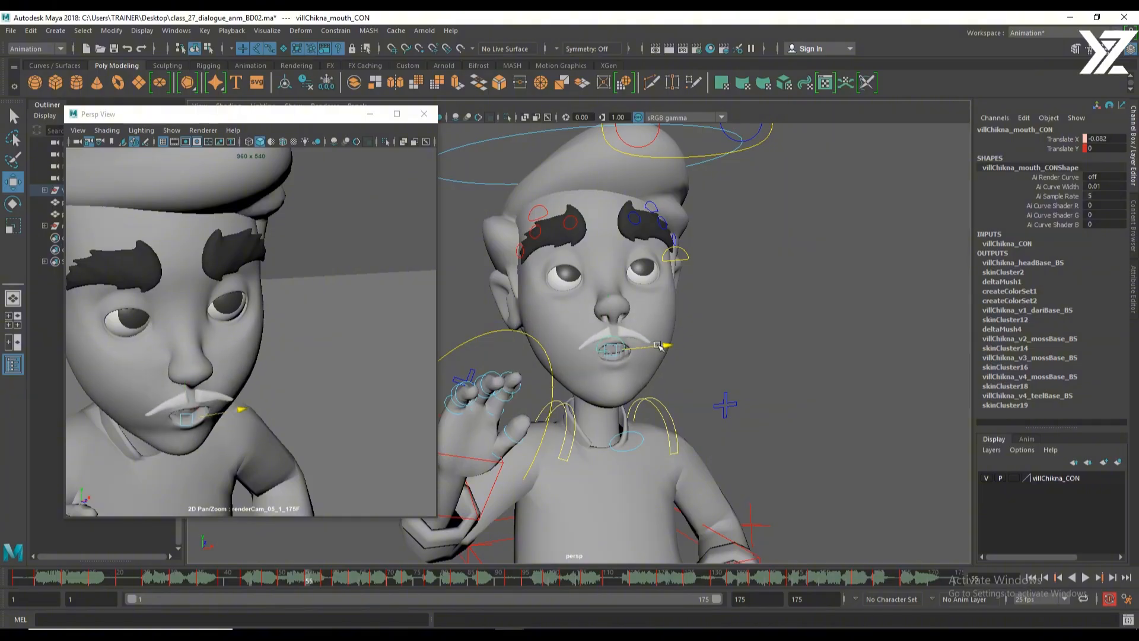
Listen on to frame 58 and narrow the mouth there to about Translate X -0.095.
key(alt+v)
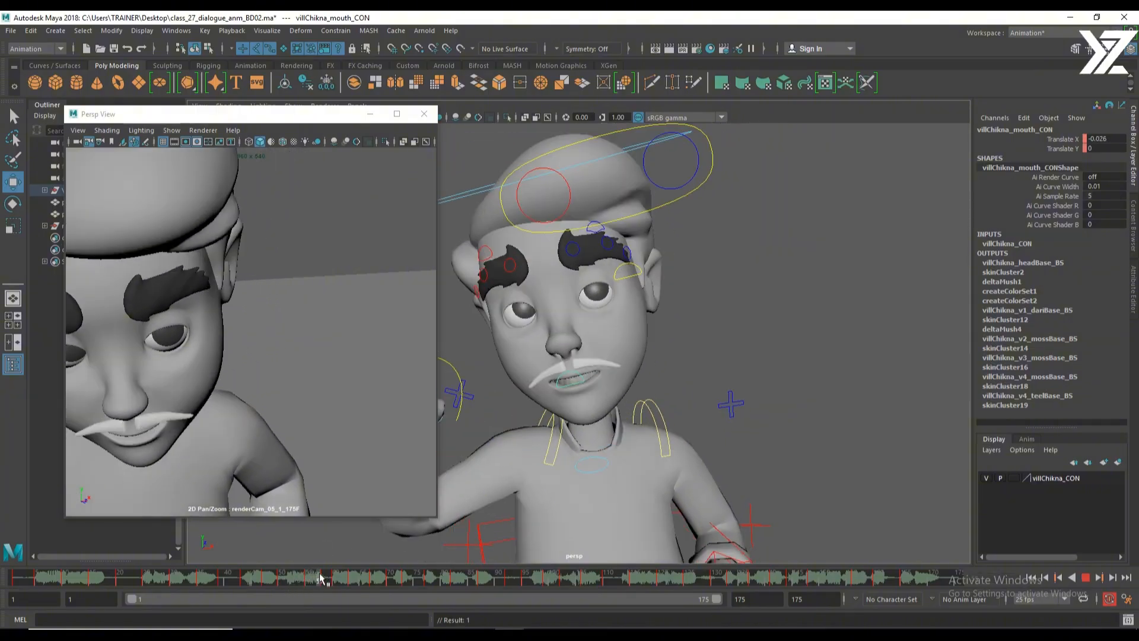
mouse_move(322, 574)
mouse_down()
mouse_move(308, 576)
mouse_move(325, 578)
mouse_up()
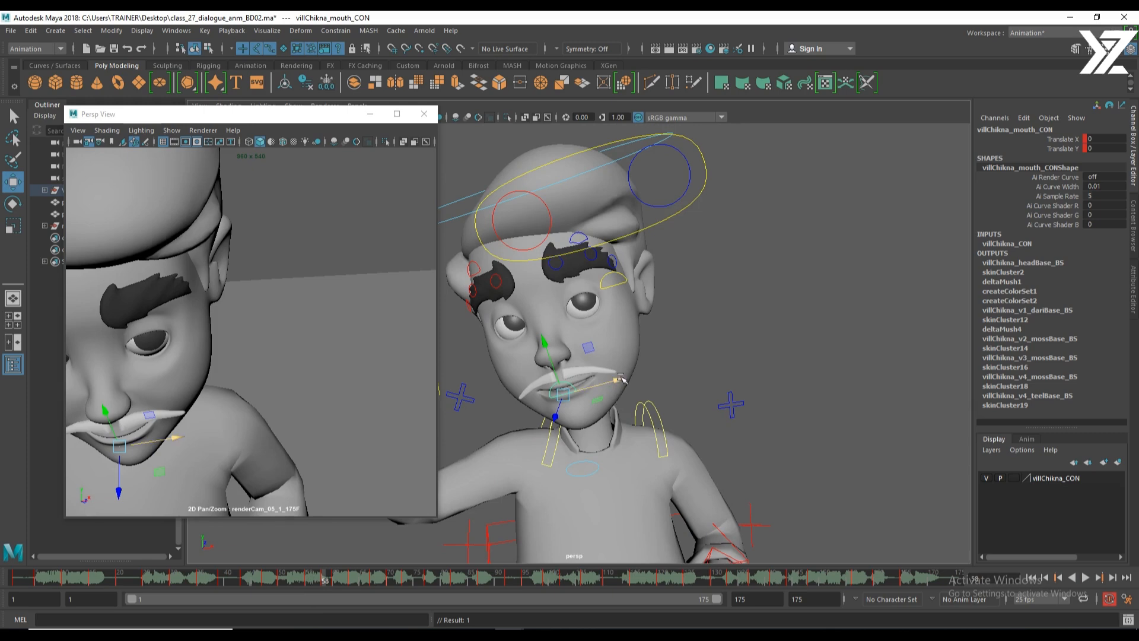
drag(620, 378, 614, 380)
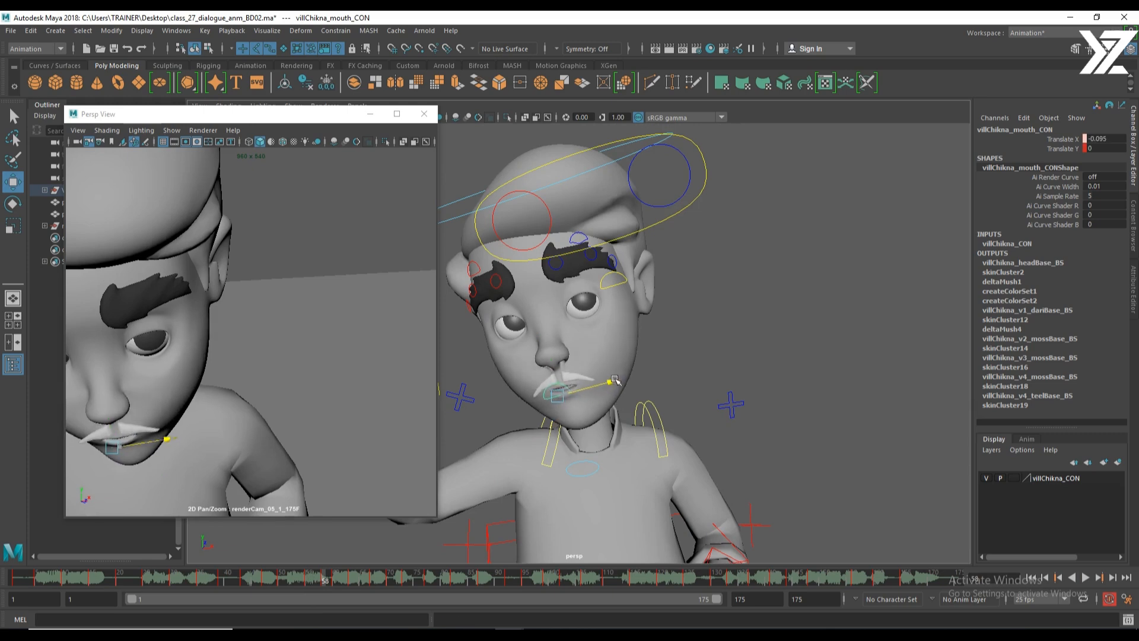
Listen on to frame 67 and key a slightly wider mouth there with Translate X at about 0.02.
key(alt+v)
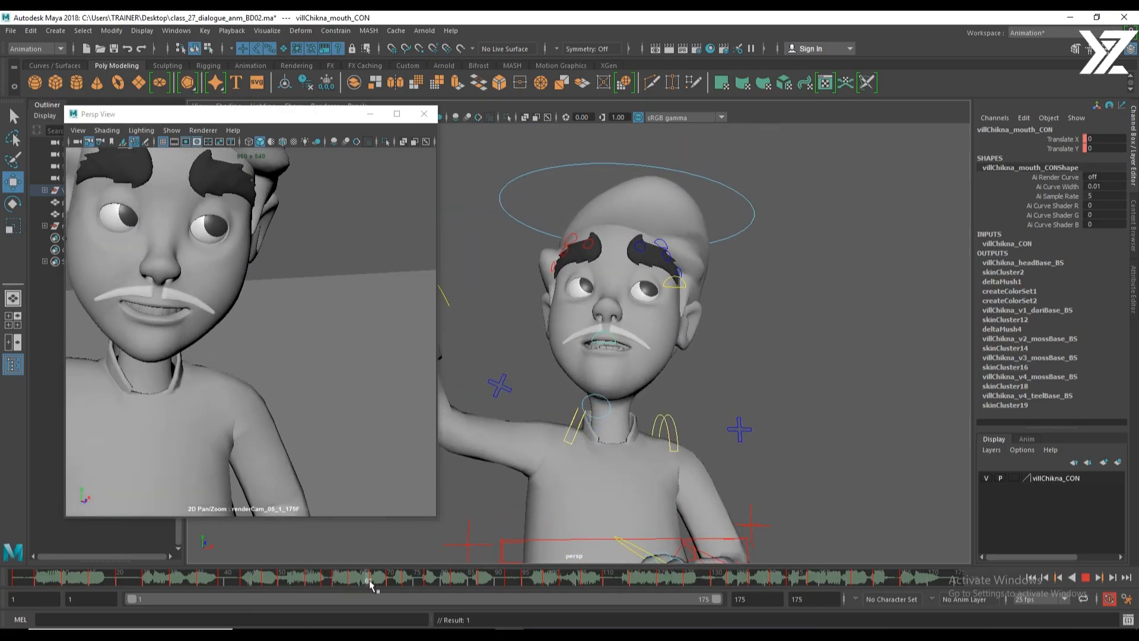
key(alt+v)
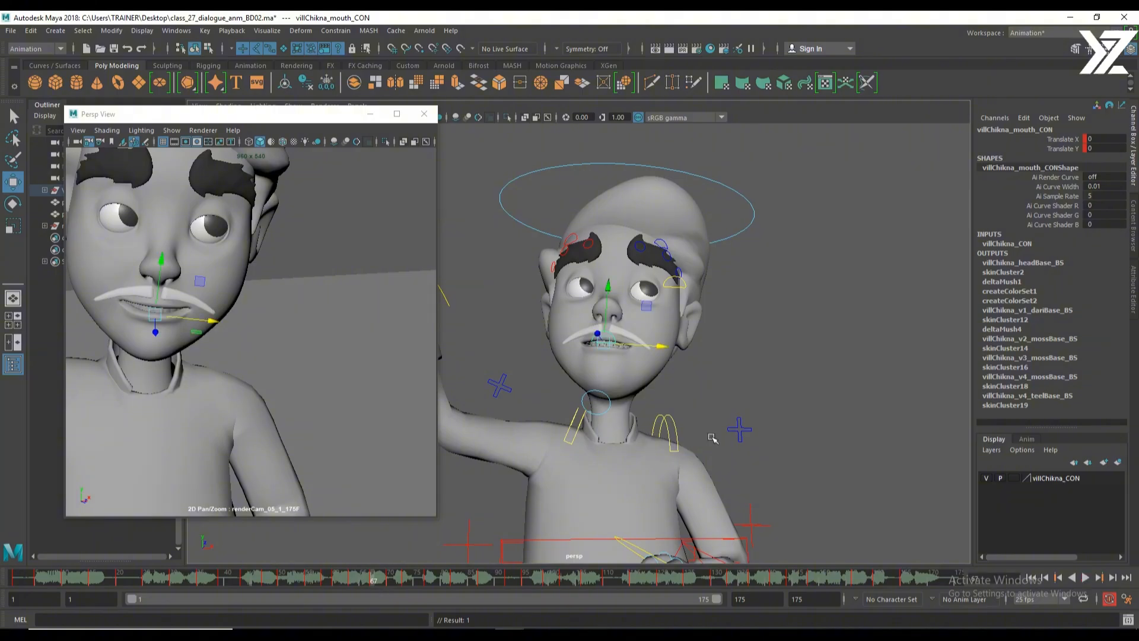
drag(663, 347, 666, 347)
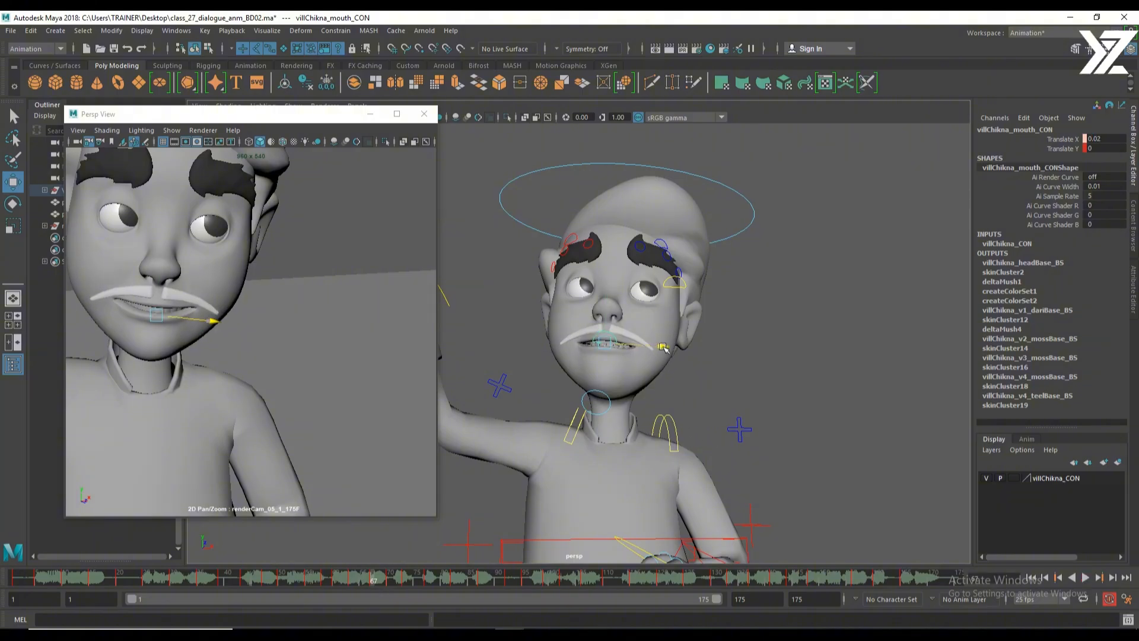
key(s)
Listen on to frame 70 and key a narrow mouth there with Translate X at about -0.091.
key(alt+v)
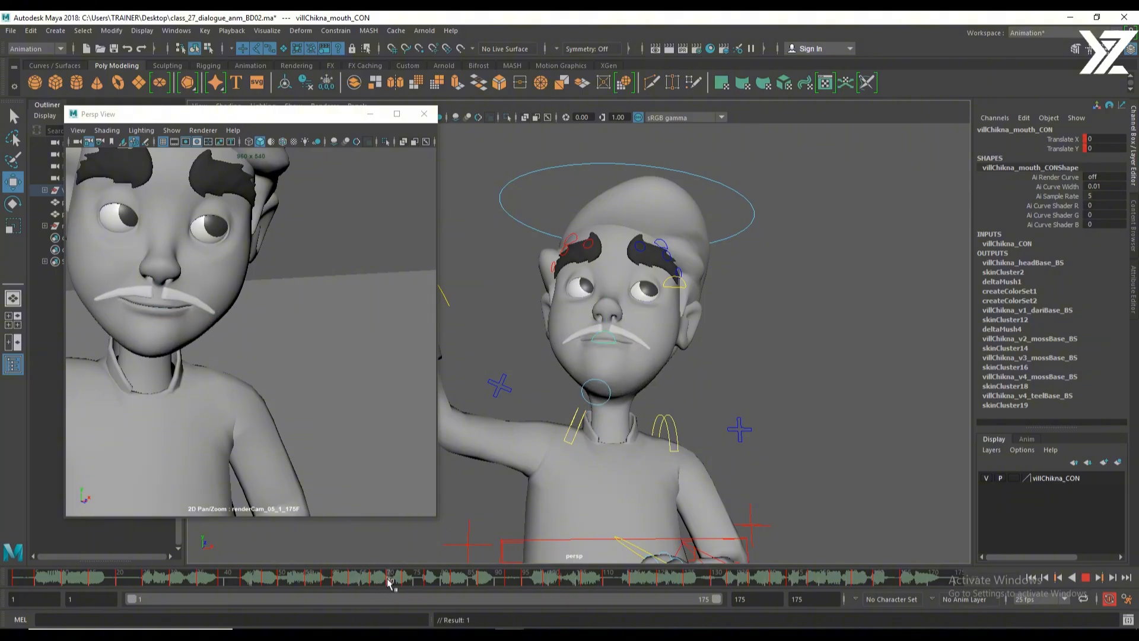
key(alt+v)
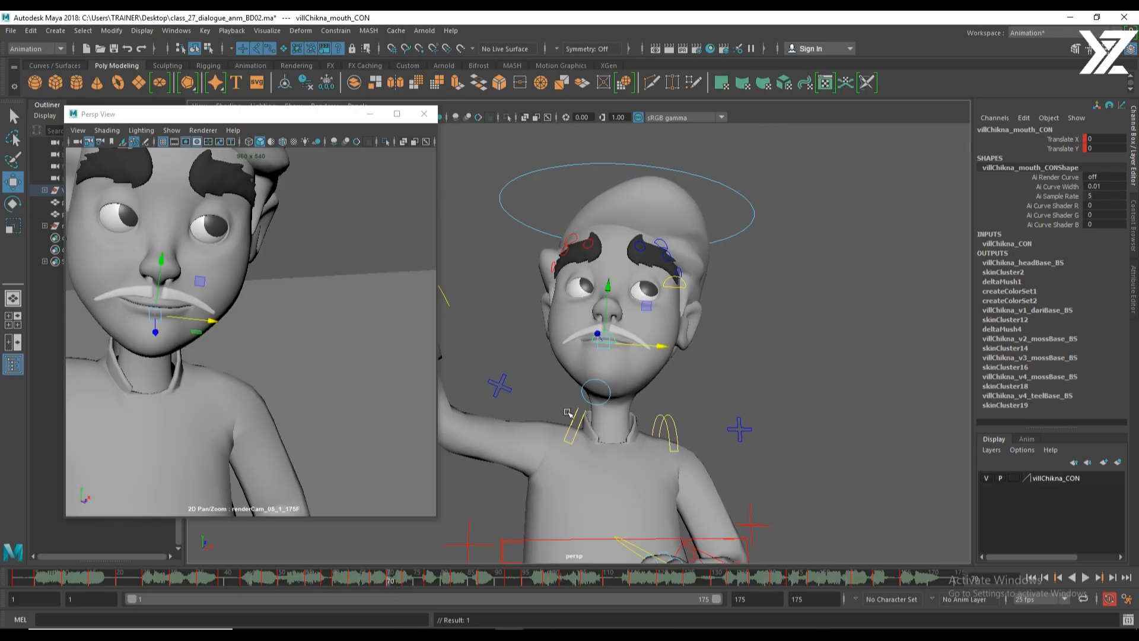
drag(668, 346, 662, 347)
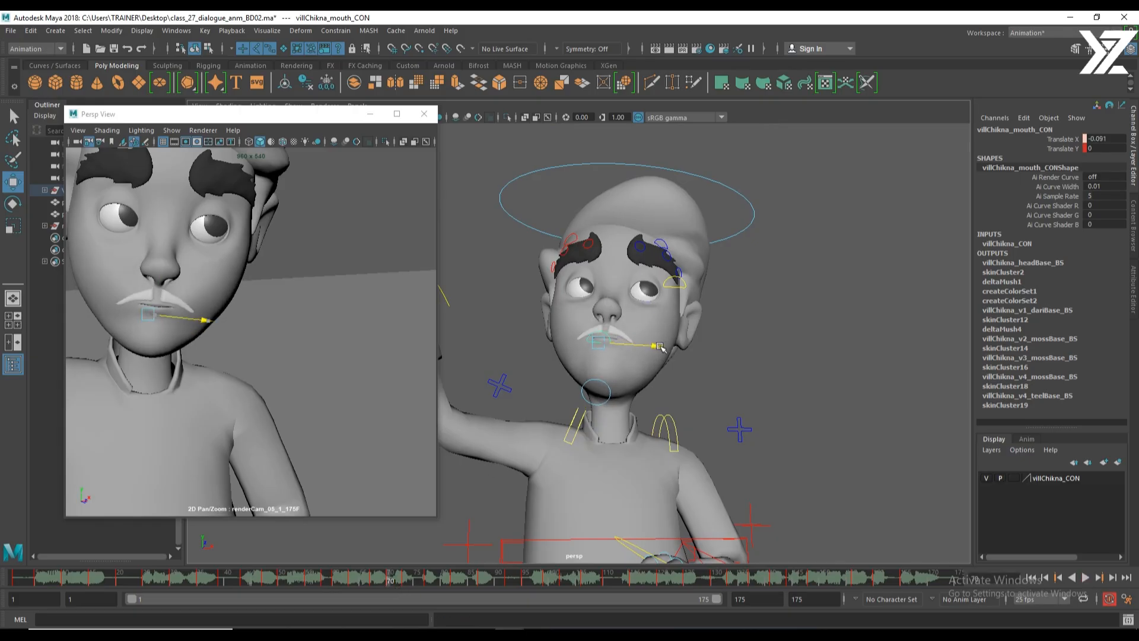
key(s)
Listen on to frame 87 and key a wide mouth there with Translate X 0.041.
key(alt+v)
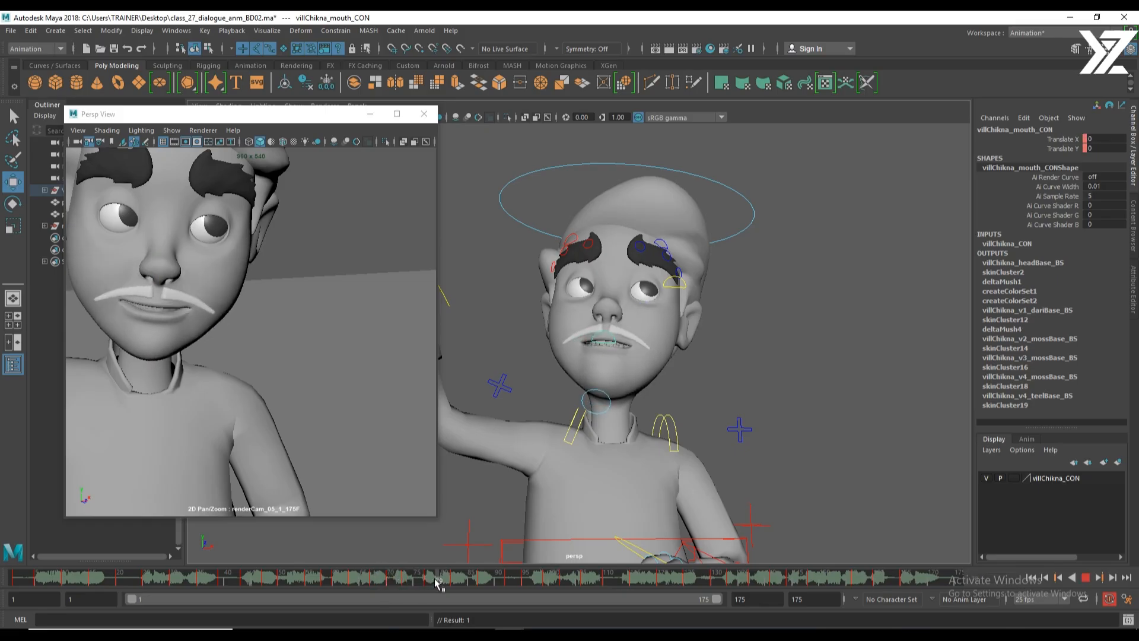
click(482, 585)
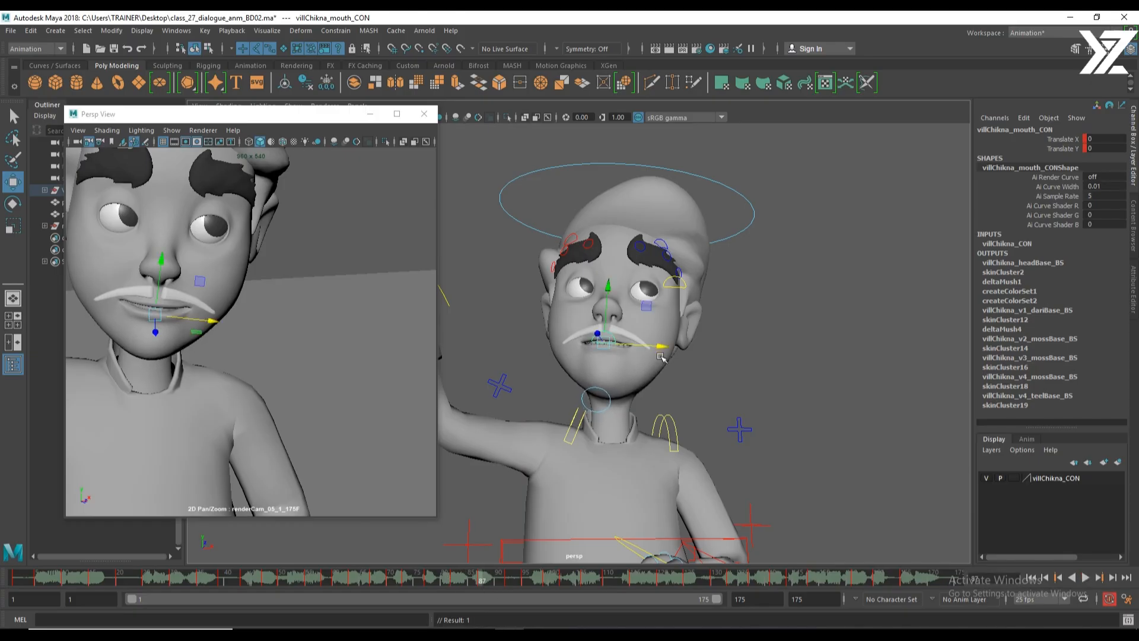
drag(658, 346, 663, 349)
key(s)
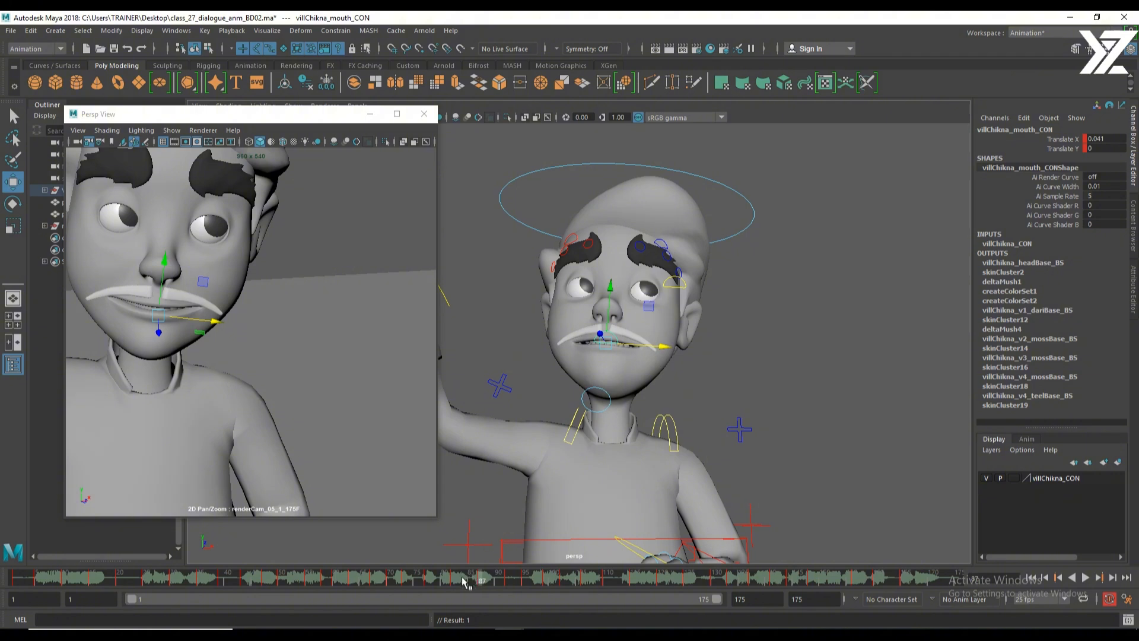
Listen on to just before frame 100, adjust the mouth's width along Translate X to match the sound, and key it.
drag(464, 583, 546, 583)
drag(701, 312, 705, 313)
drag(707, 312, 685, 315)
key(s)
Listen to the audio around frame 105 and widen the mouth a few frames earlier along Translate X.
drag(549, 584, 564, 585)
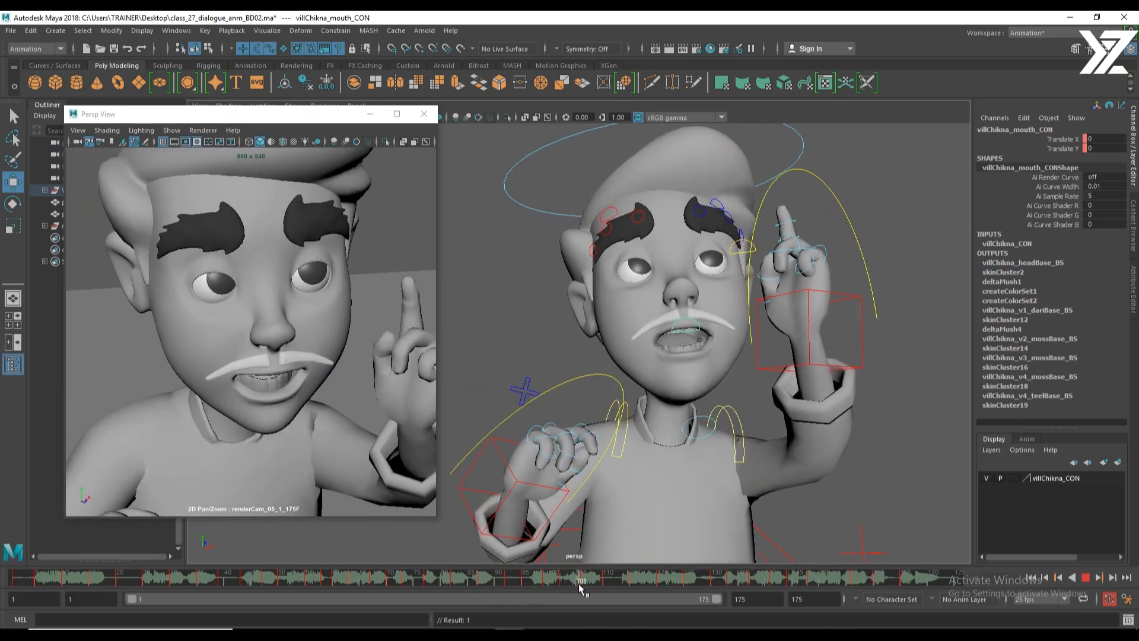
click(562, 582)
drag(722, 321, 730, 320)
Listen on to frame 115, key a narrow mouth there with Translate X -0.086, and check it against the audio.
drag(563, 577, 634, 582)
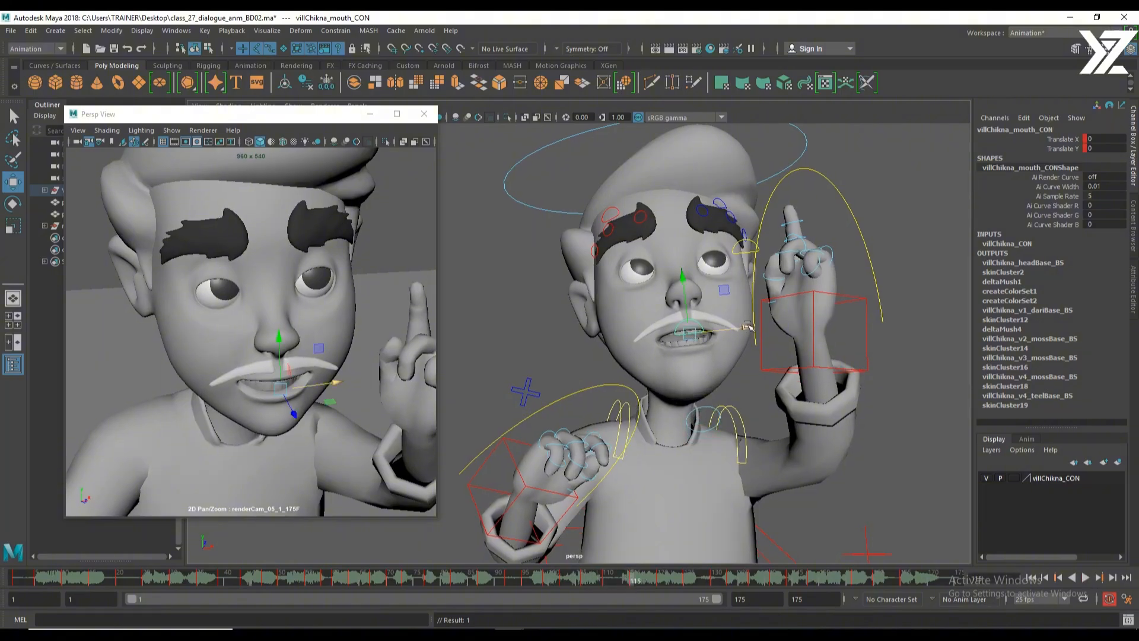
drag(748, 327, 742, 368)
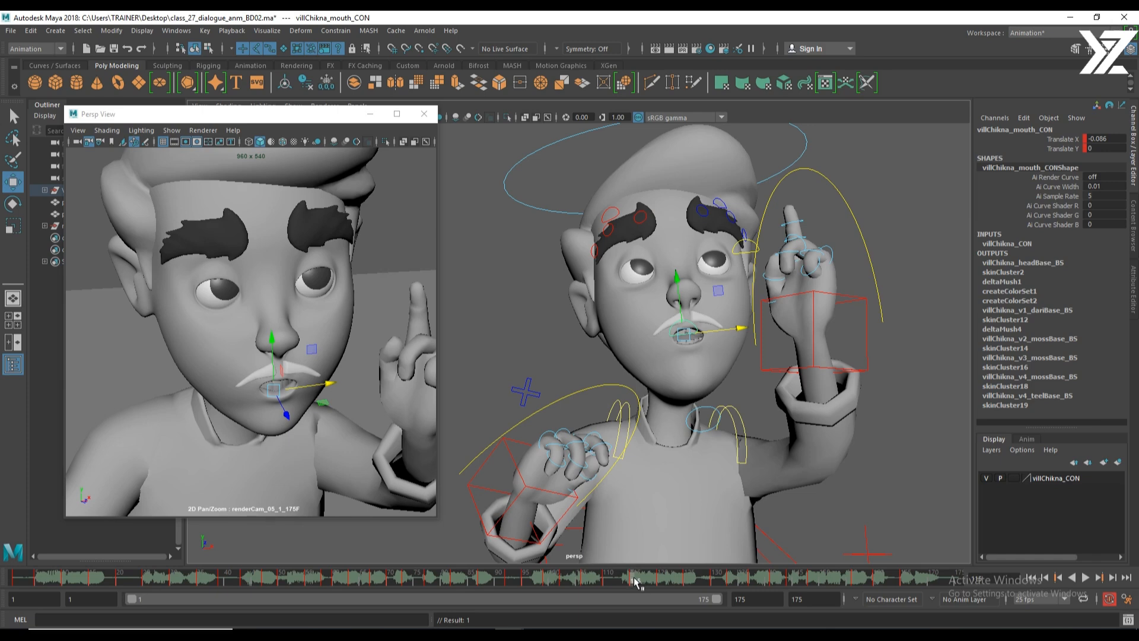
drag(636, 582, 639, 584)
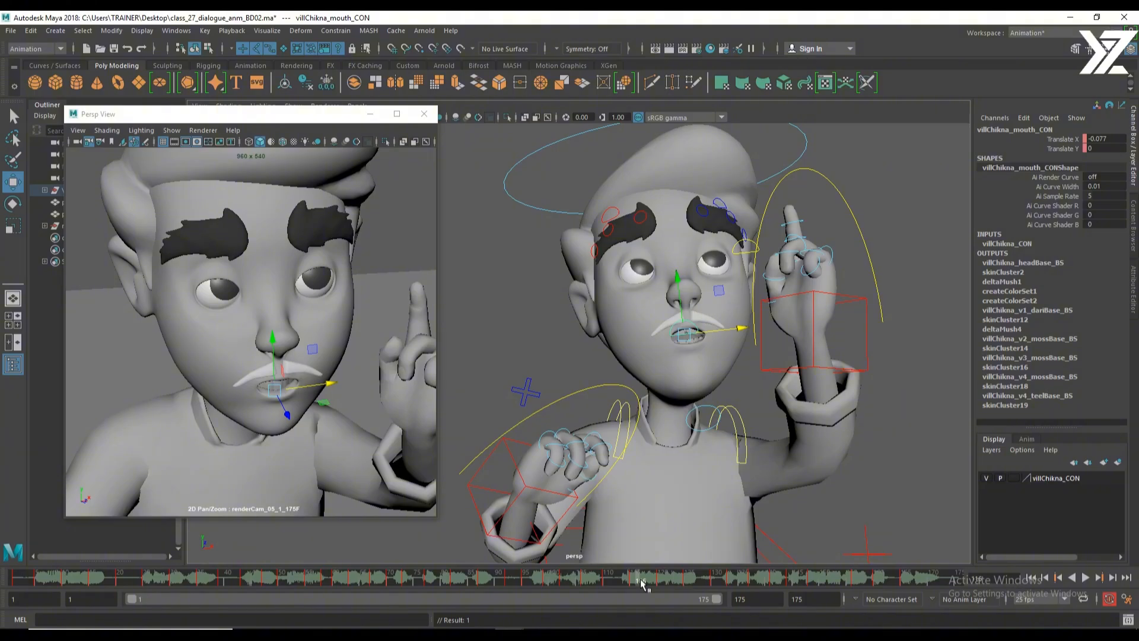
Listen on to frame 133 and key a narrow mouth there with Translate X at about -0.084.
drag(632, 581, 729, 582)
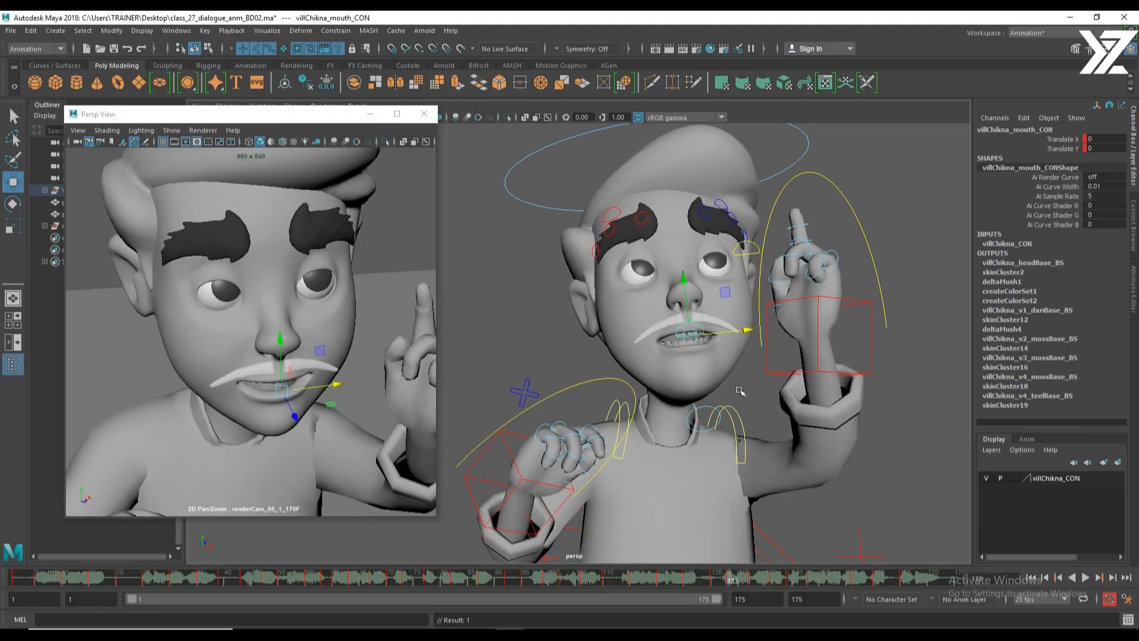
drag(750, 334, 743, 334)
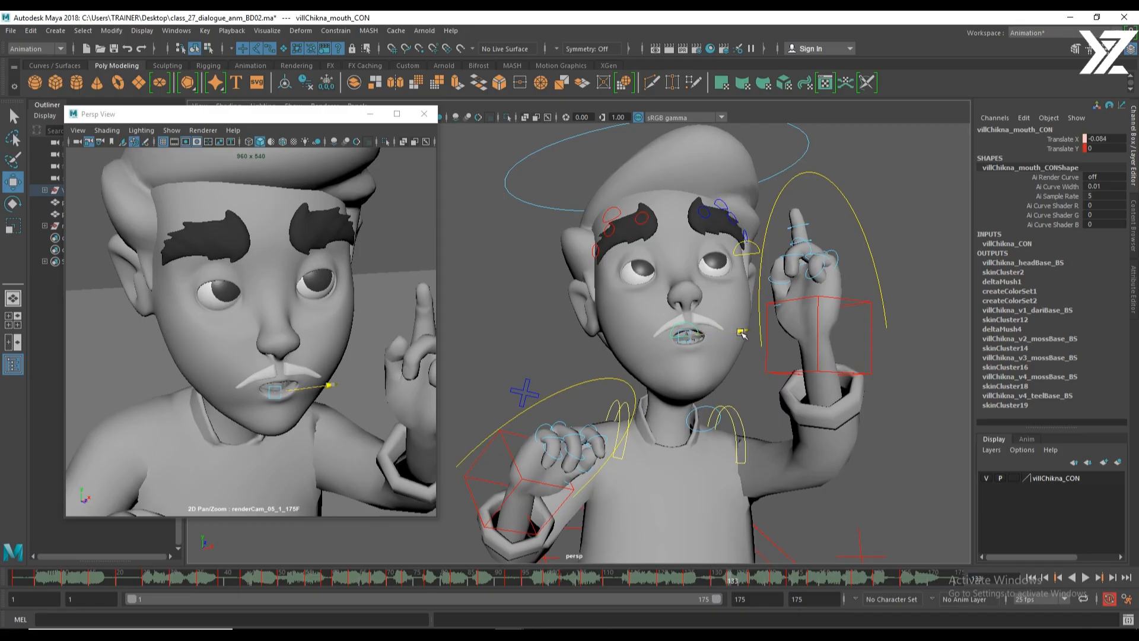
key(s)
Narrow the mouth at frame 137 to about Translate X -0.053 and listen to the audio that follows.
drag(735, 582, 751, 581)
drag(754, 356, 747, 356)
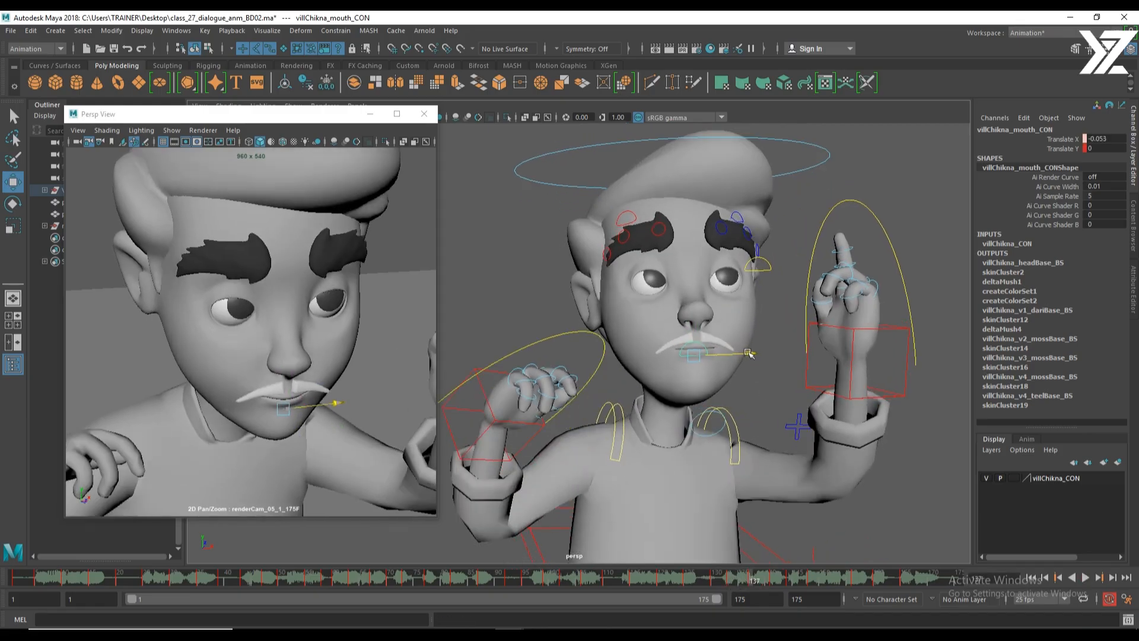
key(alt+v)
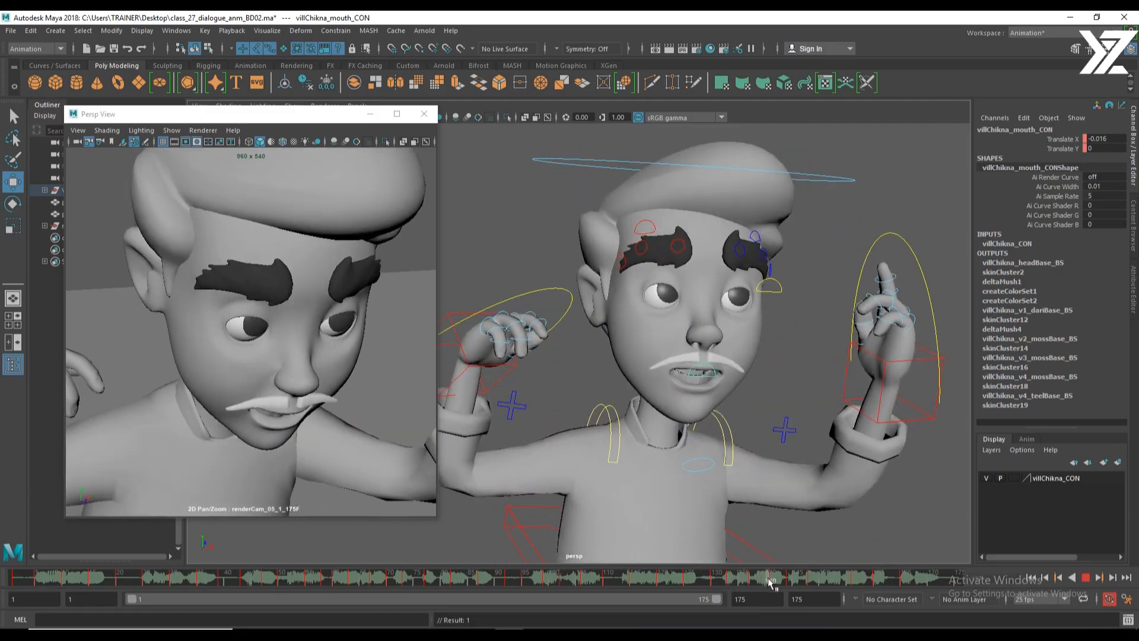
Key a wide mouth at frame 144 with Translate X 0.048.
click(789, 585)
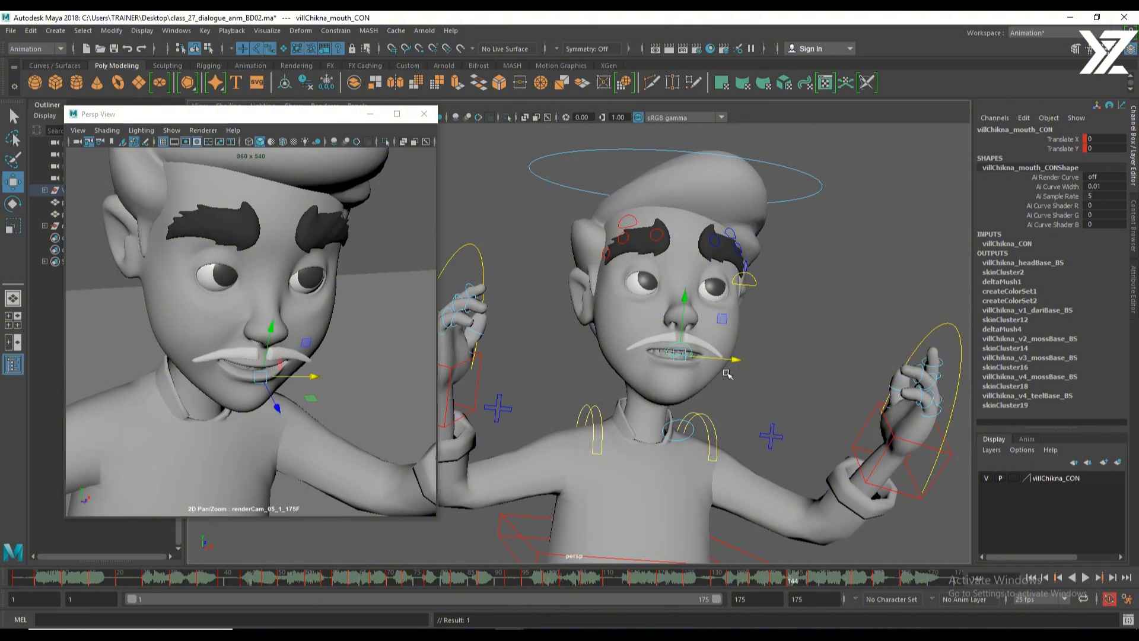
drag(733, 360, 739, 360)
key(s)
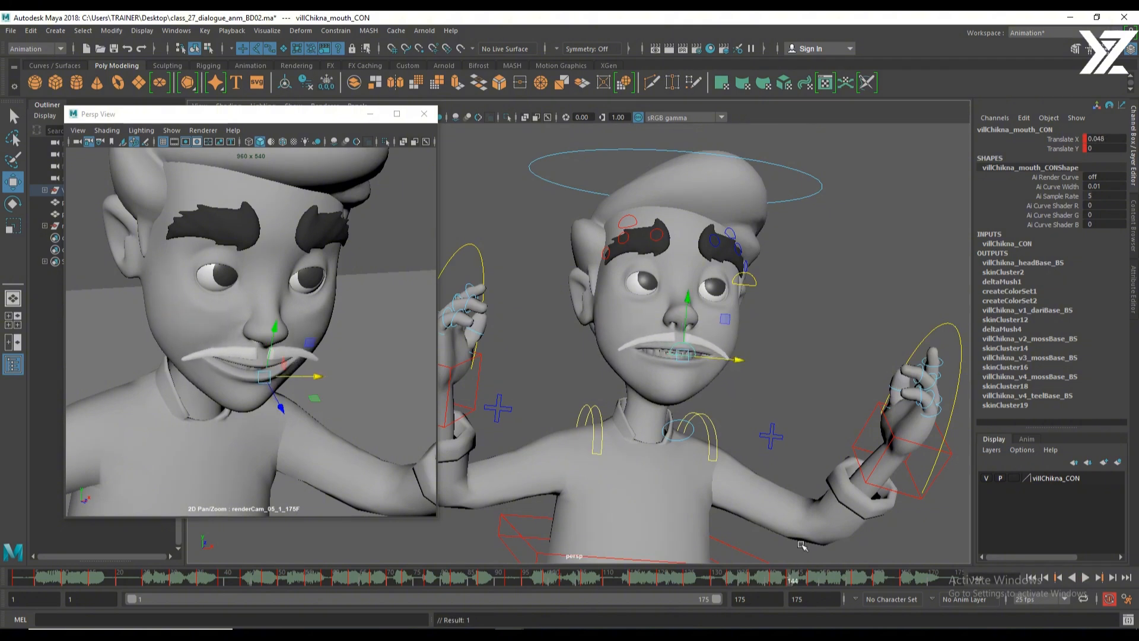
Listen on to frame 151 and key a narrow mouth there with Translate X -0.1.
drag(791, 578, 828, 578)
drag(712, 338, 708, 337)
key(s)
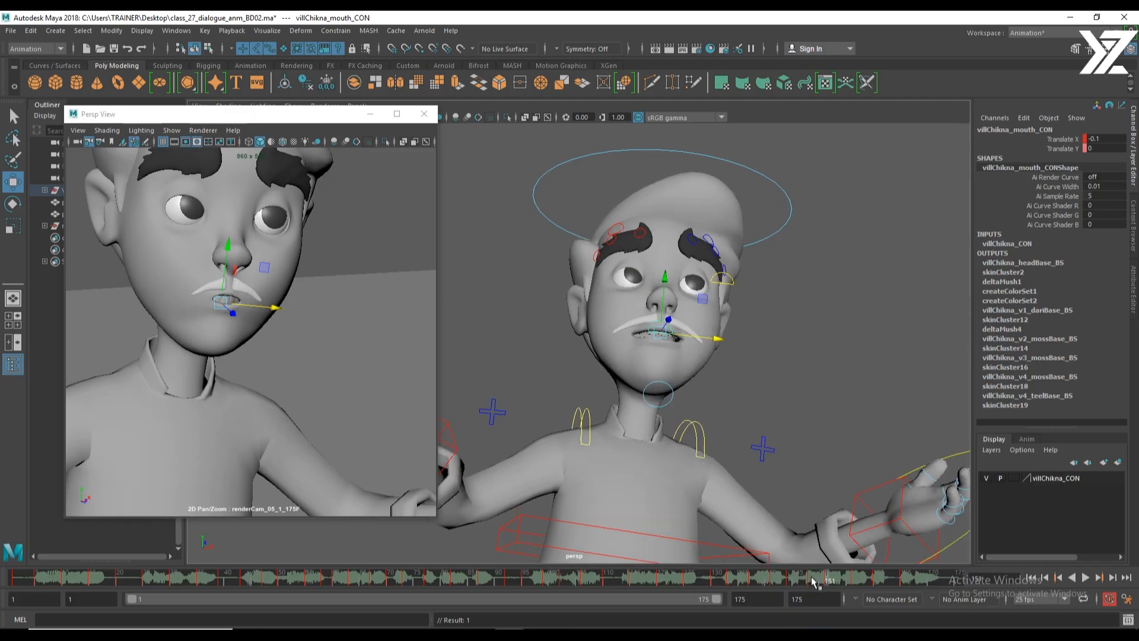
Listen on to frame 156 and key a slightly wide mouth there with Translate X 0.04.
key(alt+v)
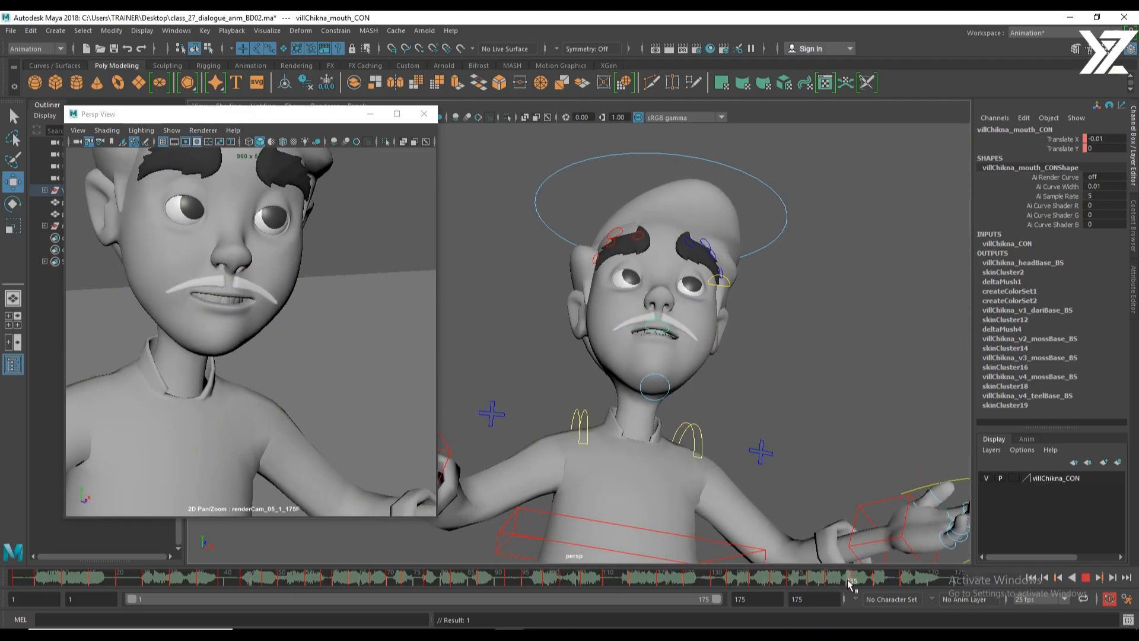
key(alt+v)
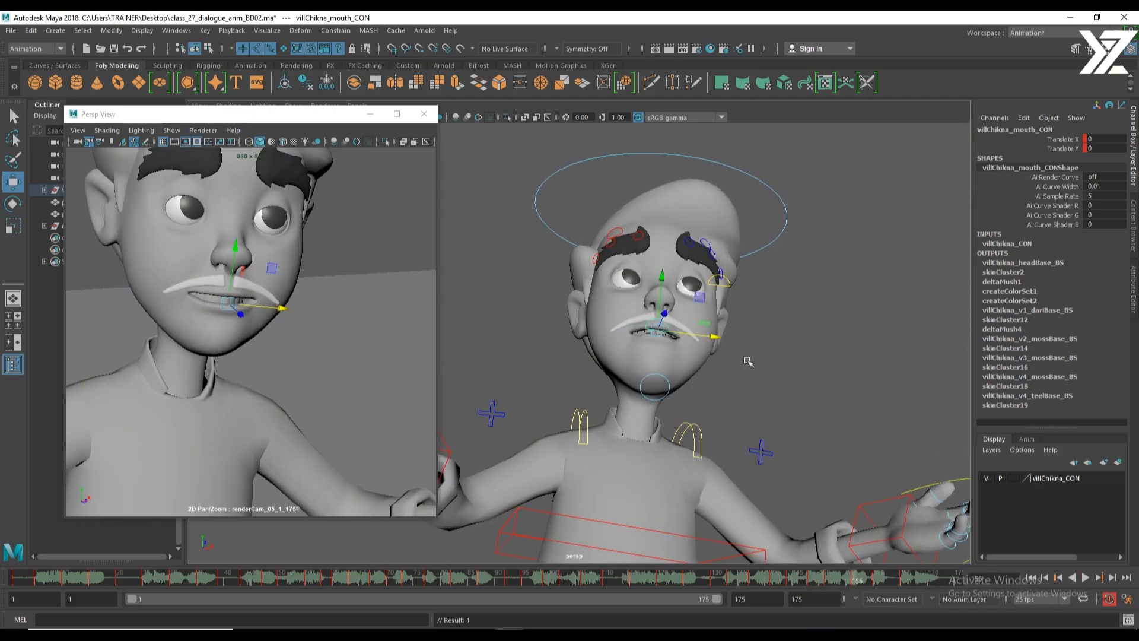
drag(712, 338, 716, 339)
key(s)
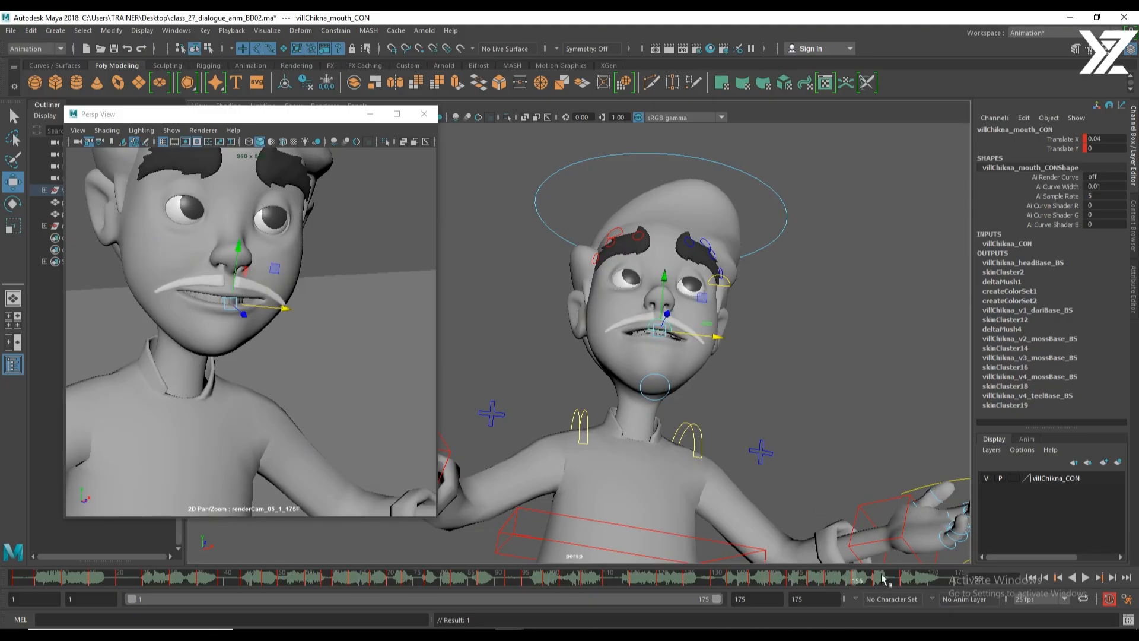
Listen on to frame 169 and key a wide mouth there with Translate X 0.061.
key(alt+v)
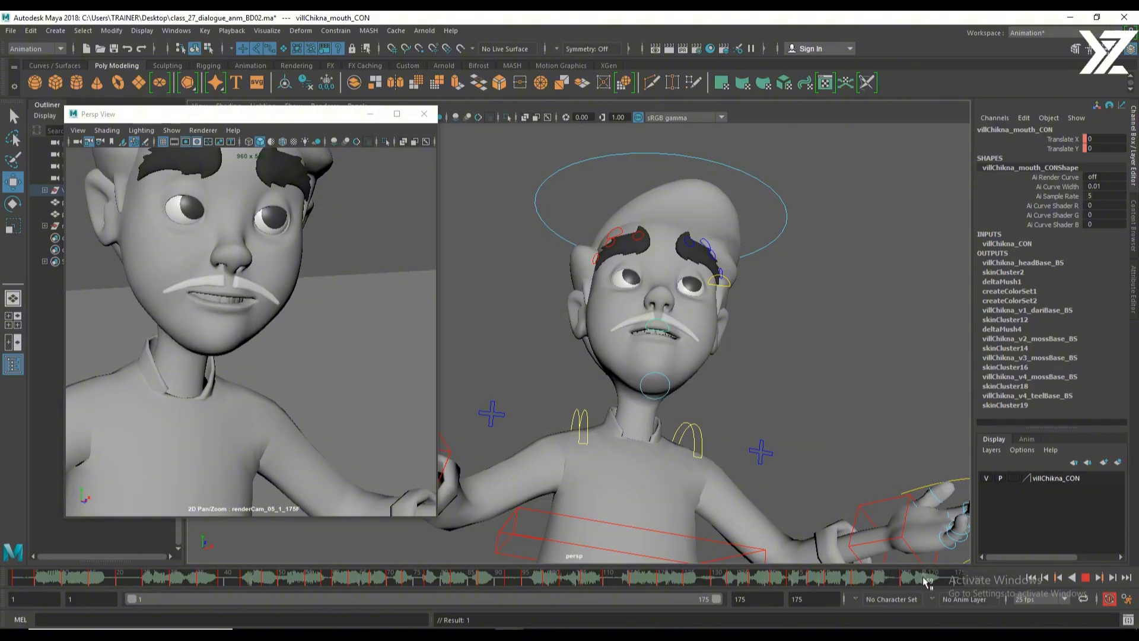
key(alt+v)
drag(691, 333, 714, 337)
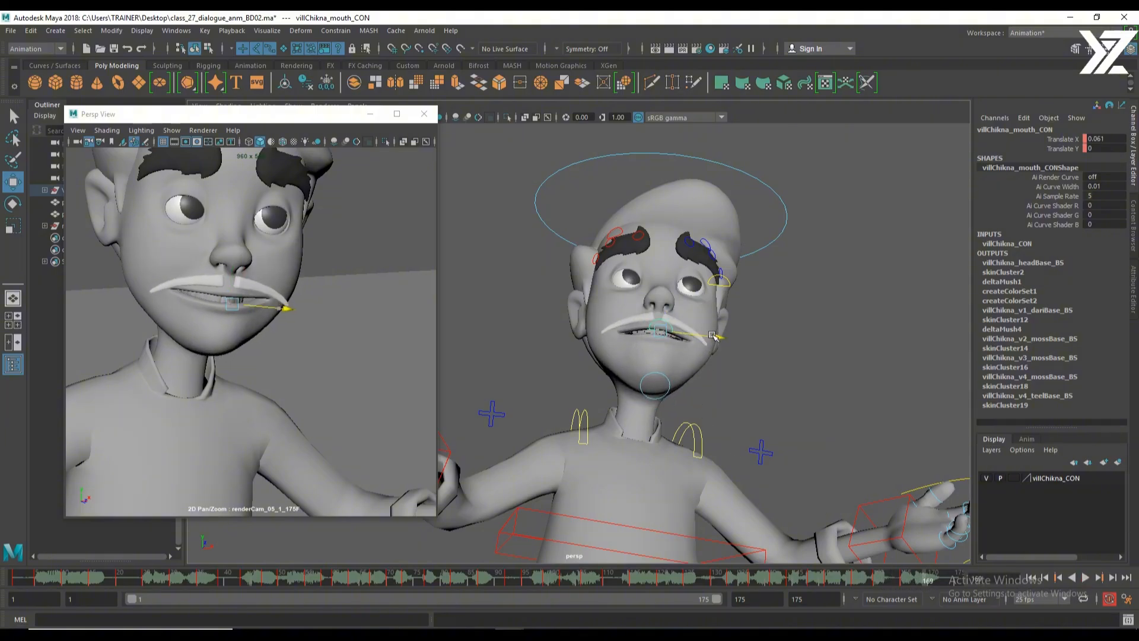
key(s)
Listen on towards the end of the shot and narrow the mouth there to Translate X -0.031.
key(alt+v)
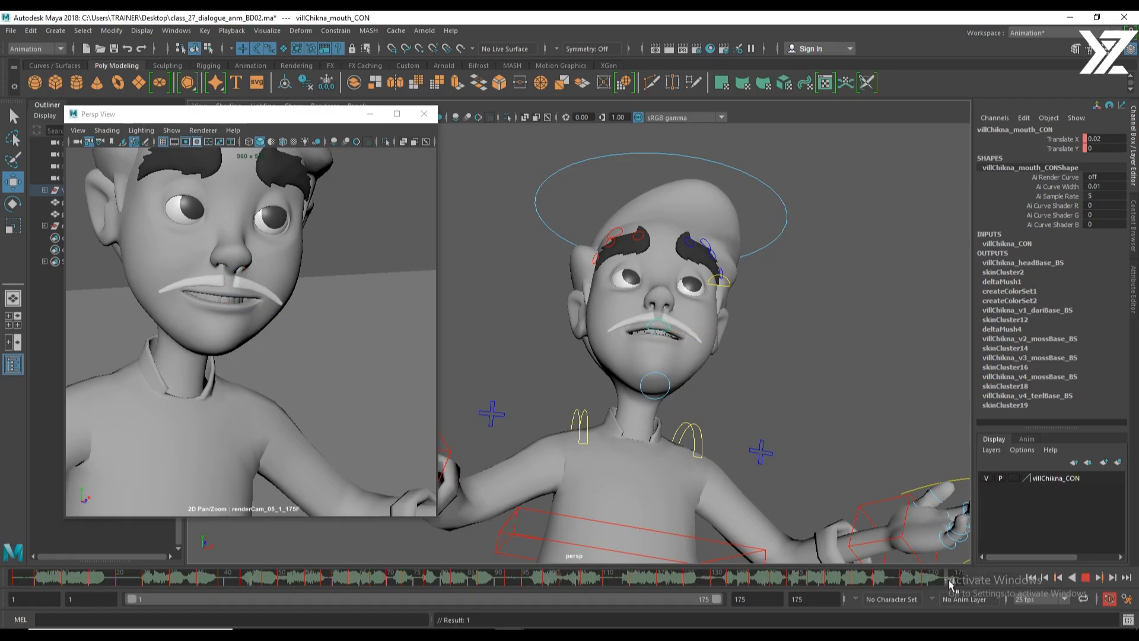
key(alt+v)
drag(723, 341, 718, 339)
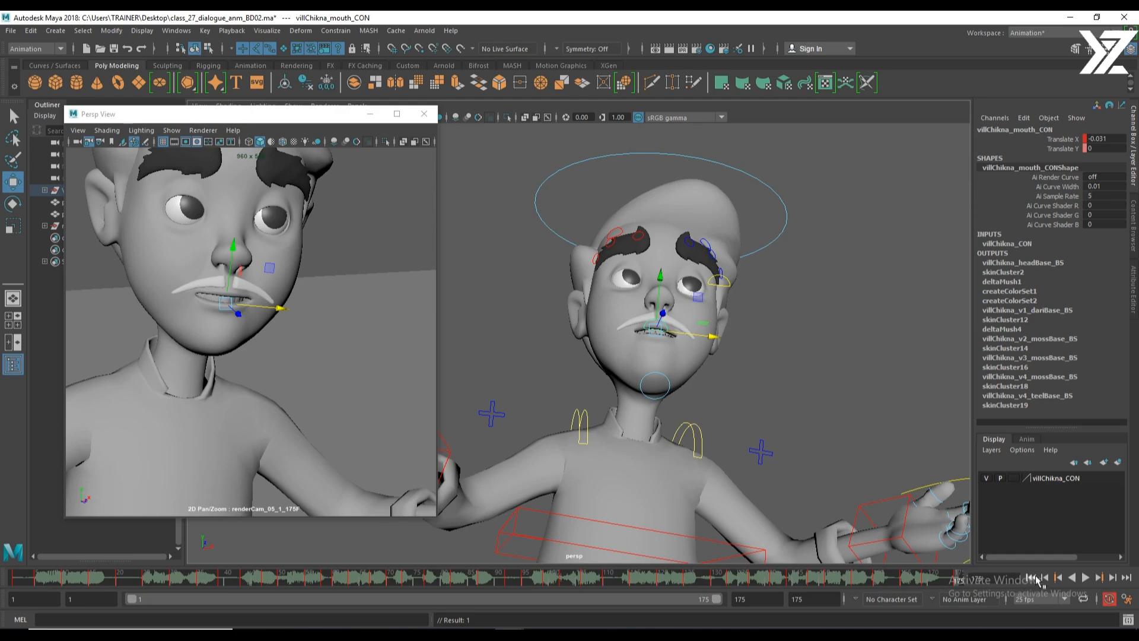
Play the whole shot back with 2D pan/zoom off in the camera view and examine the lip sync at full framing.
key(alt+v)
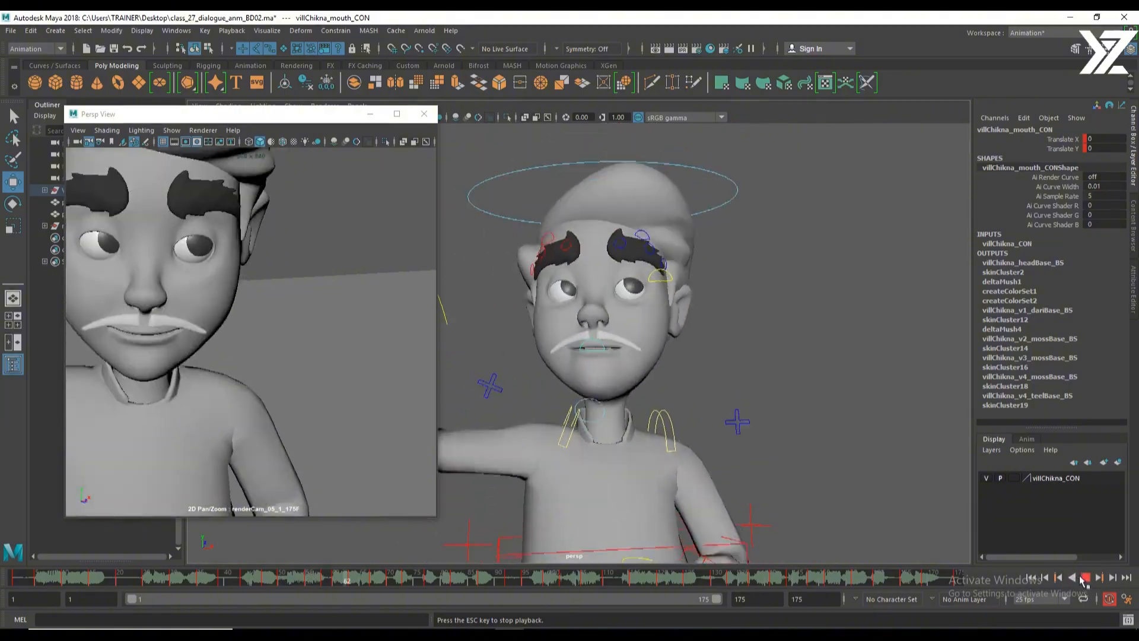
click(280, 116)
key(backslash)
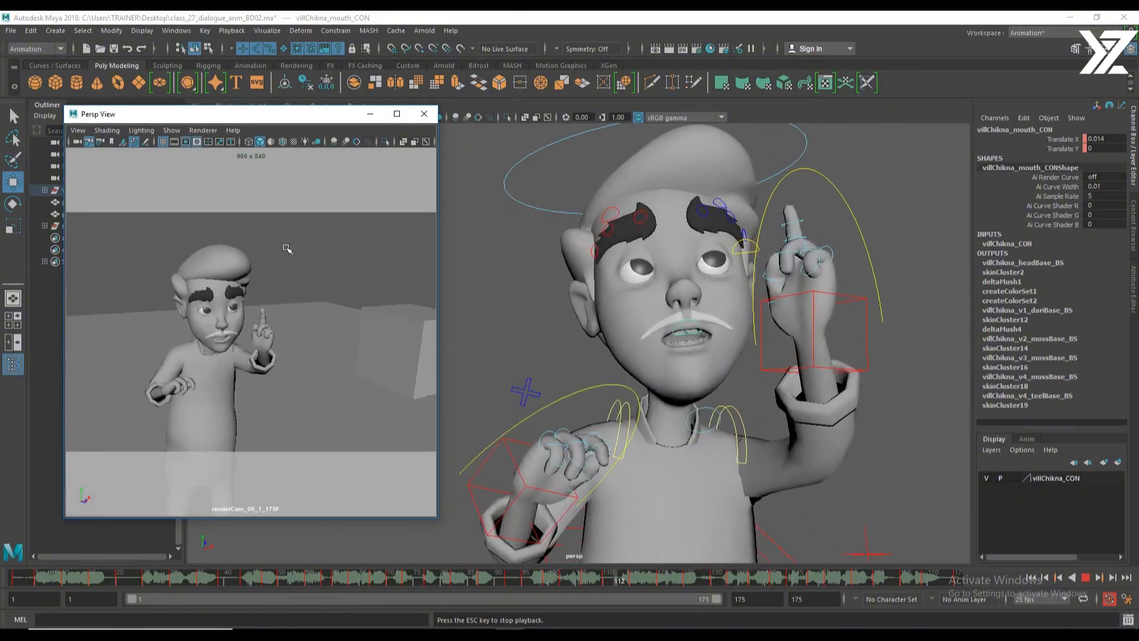
alt+right_drag(784, 399, 567, 374)
alt+drag(647, 386, 626, 466)
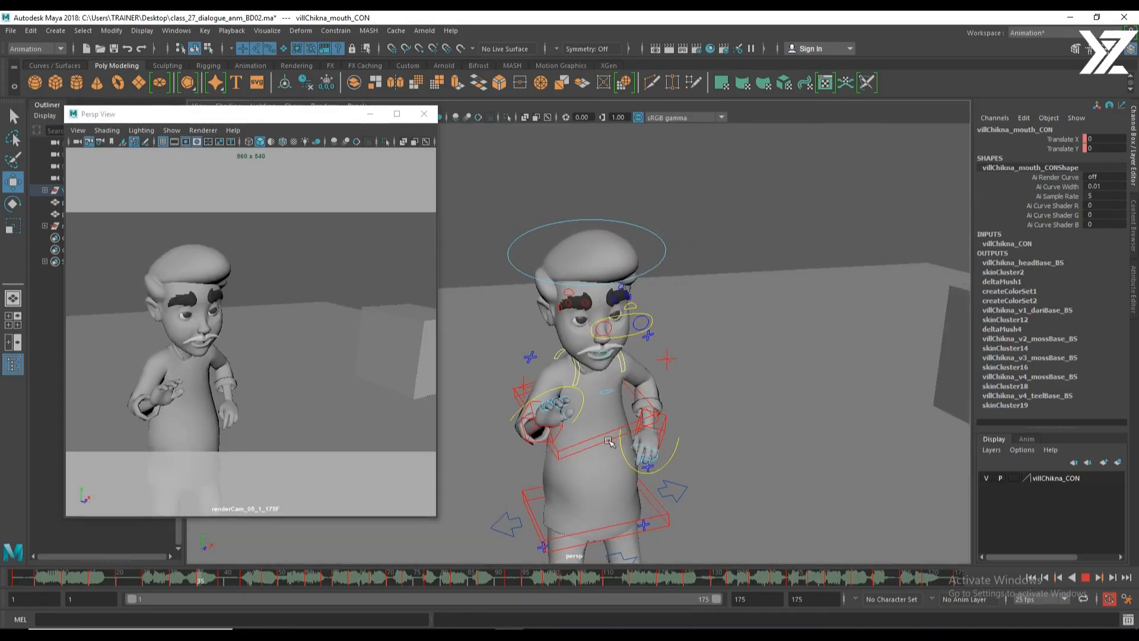
alt+right_drag(626, 466, 676, 445)
alt+drag(757, 465, 765, 442)
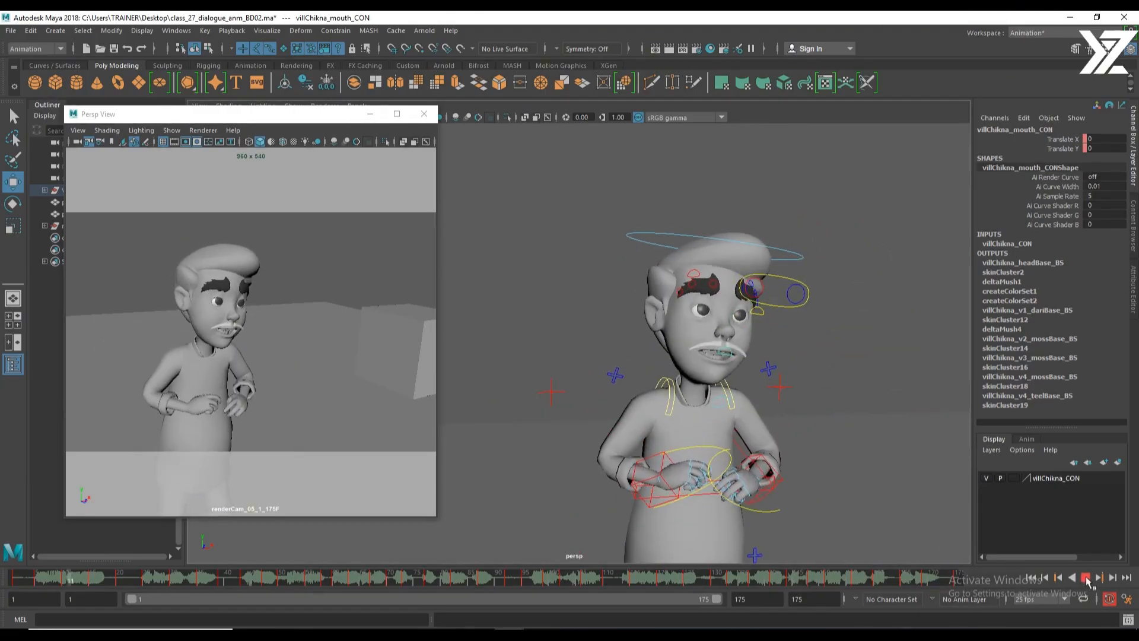
click(1086, 580)
alt+right_drag(706, 428, 786, 407)
alt+middle_drag(786, 407, 589, 456)
alt+right_drag(589, 456, 636, 295)
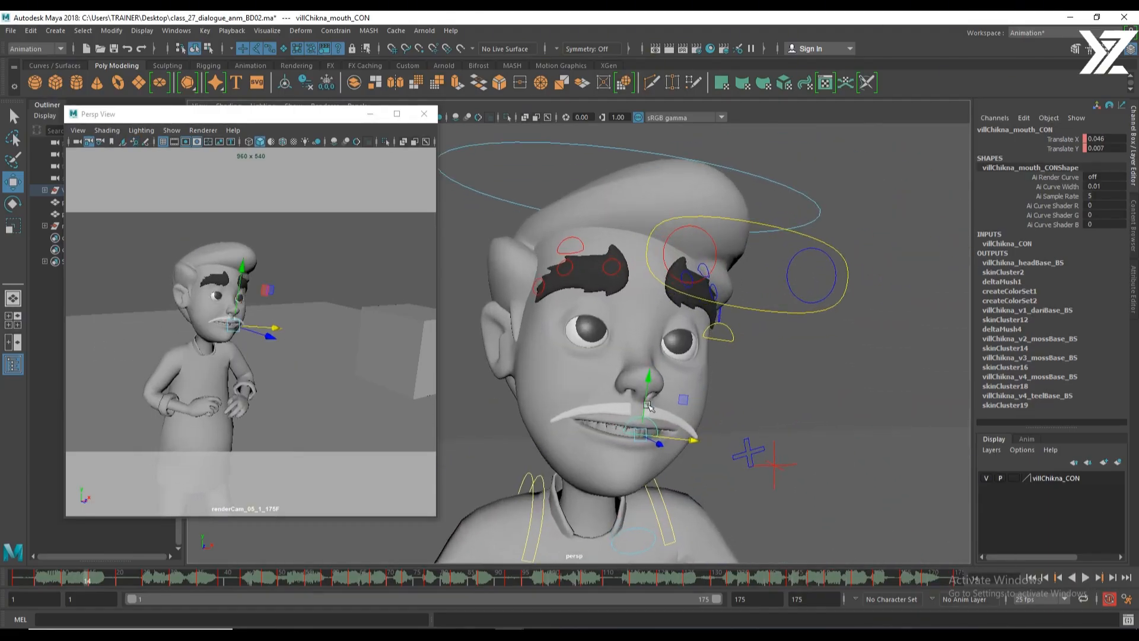
alt+middle_drag(636, 296, 679, 311)
click(612, 259)
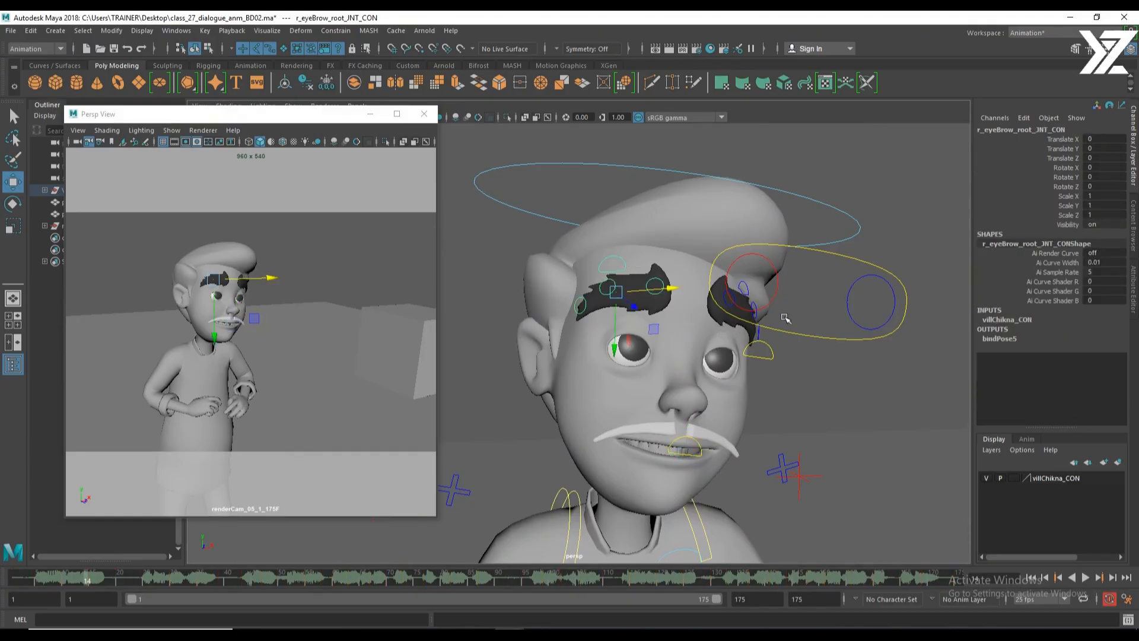
alt+drag(785, 319, 731, 319)
shift+click(726, 307)
alt+right_drag(796, 407, 668, 409)
alt+drag(667, 408, 772, 394)
alt+drag(740, 301, 604, 347)
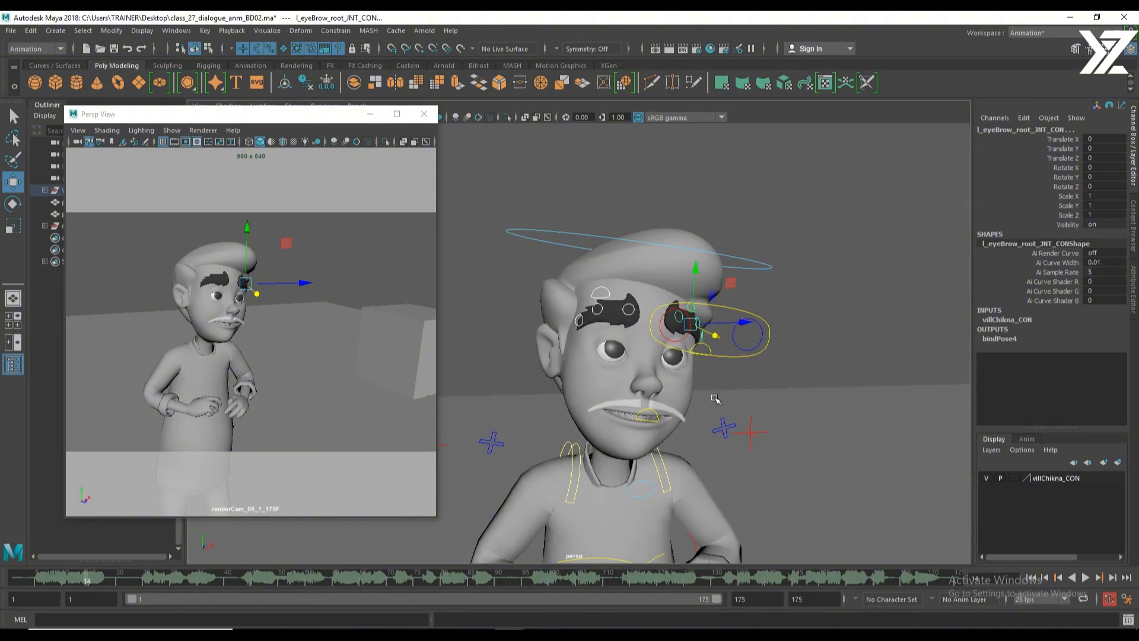
alt+right_drag(682, 379, 718, 363)
alt+drag(717, 364, 786, 342)
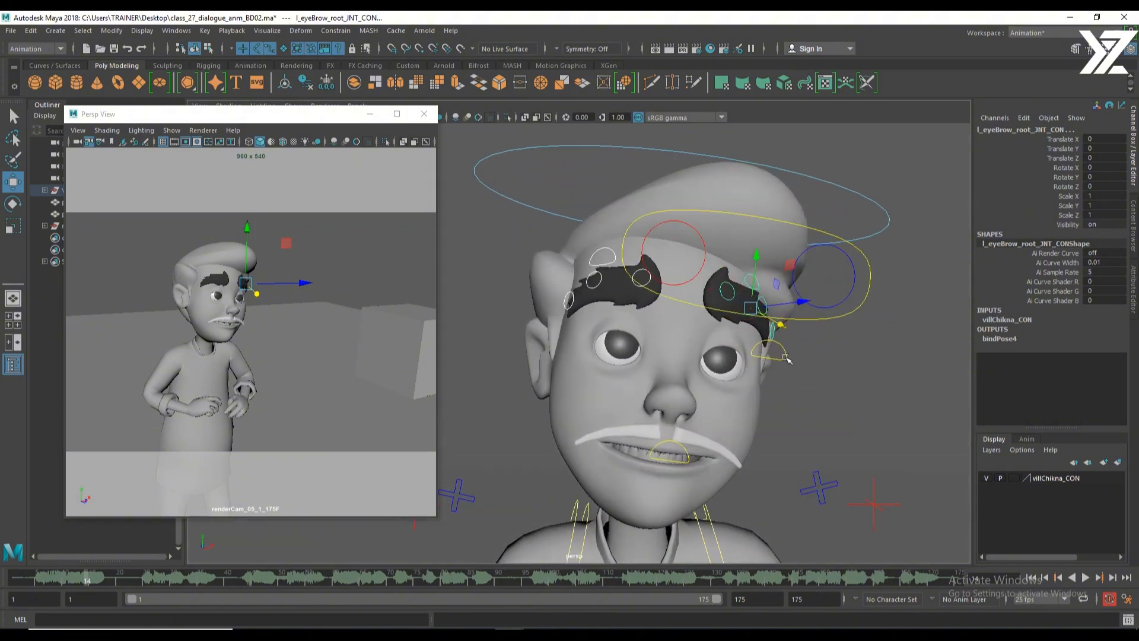
Select the eye blink control and key the eyes open around frame 8.
click(782, 355)
alt+right_drag(818, 393, 774, 391)
alt+drag(774, 391, 816, 389)
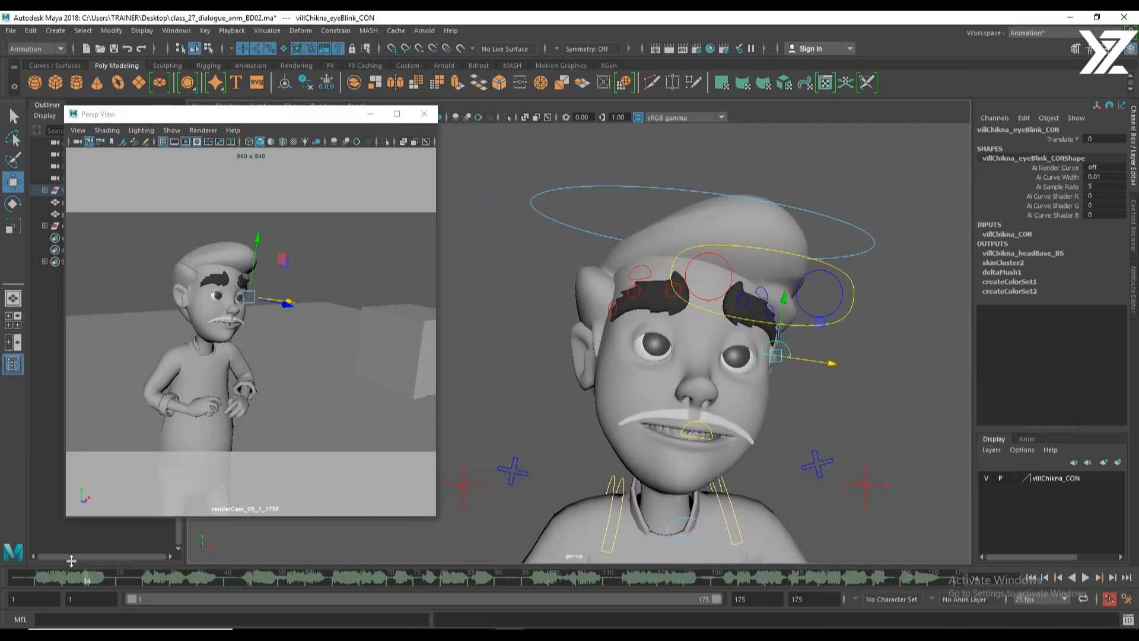
mouse_move(59, 577)
mouse_down()
mouse_move(16, 586)
mouse_move(55, 584)
mouse_up()
key(s)
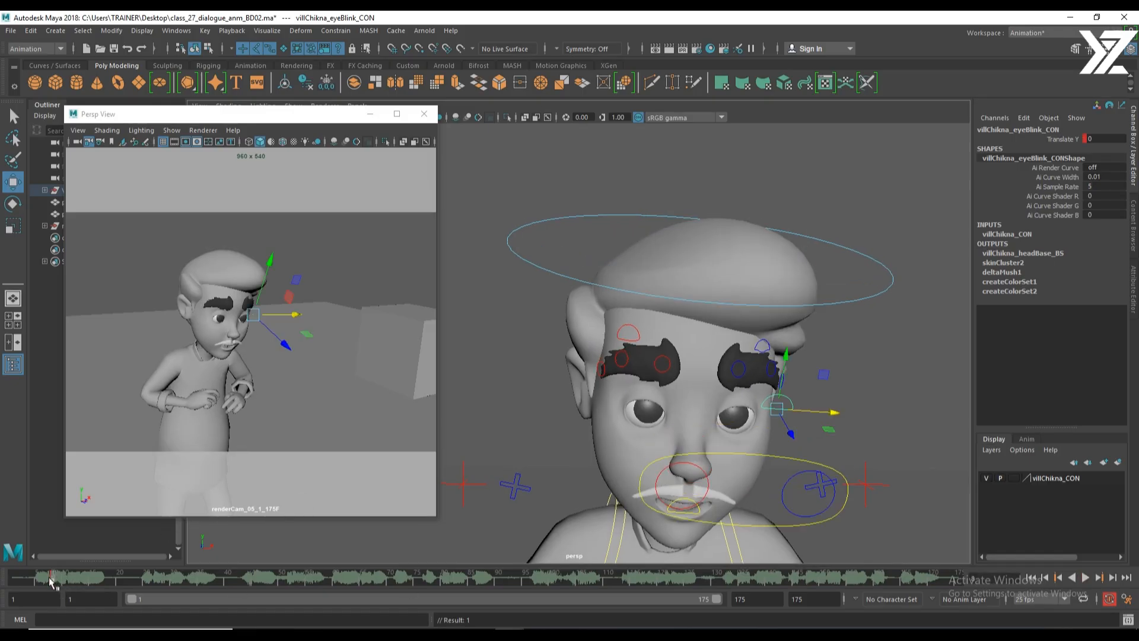
Listen to the opening of the audio and key the eye blink control open at frame 1 and around frame 3.
click(11, 580)
key(alt+v)
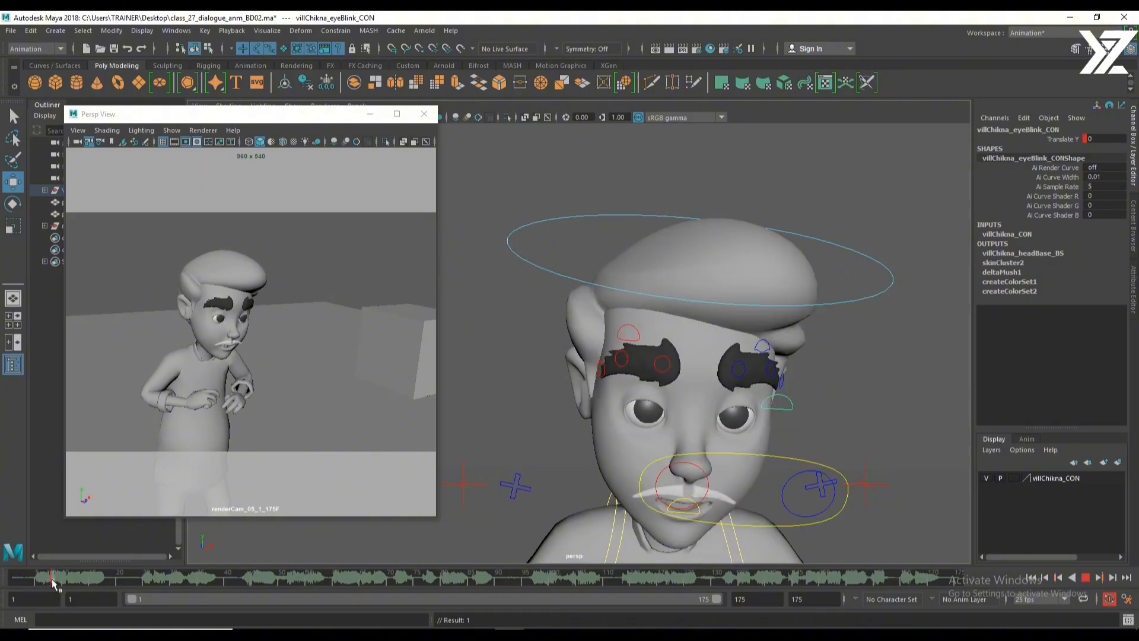
click(51, 578)
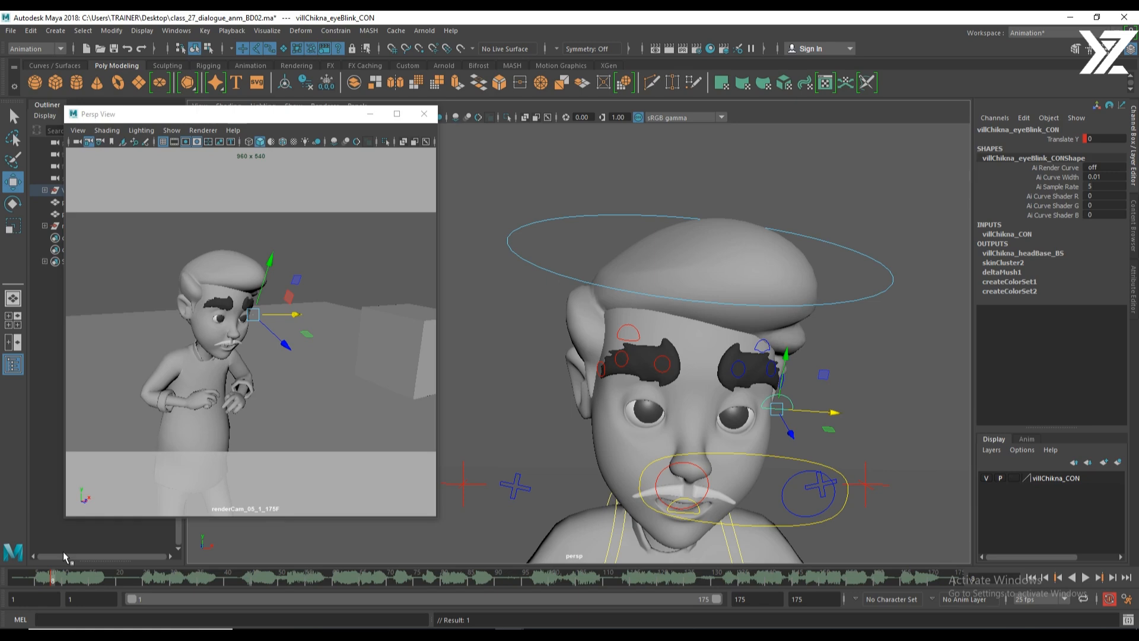
key(alt+v)
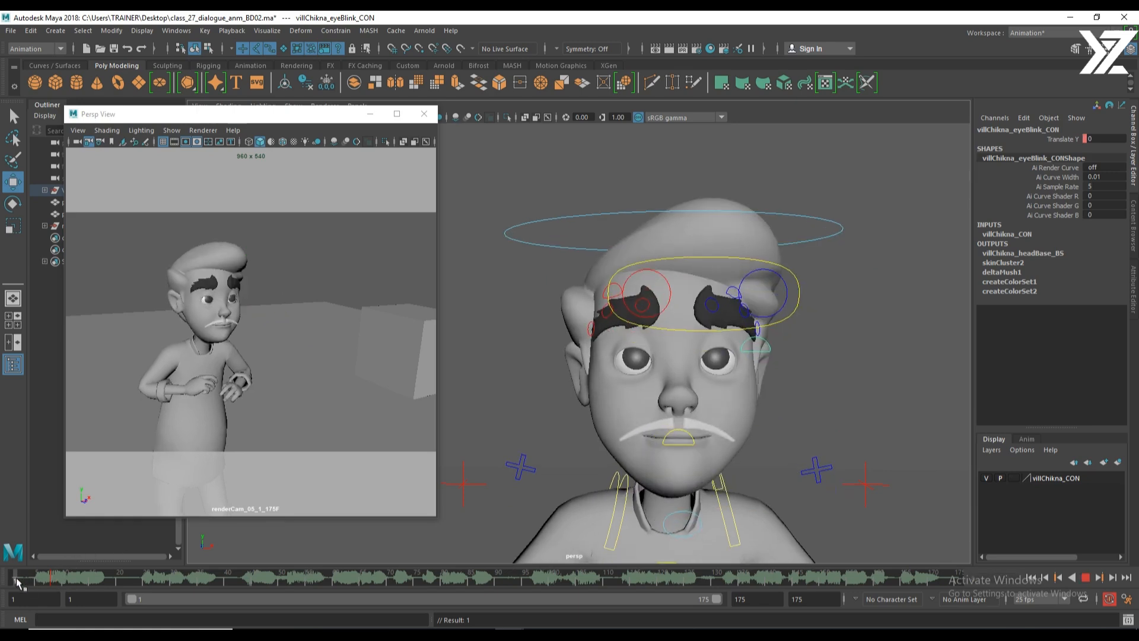
drag(16, 580, 26, 584)
key(alt+v)
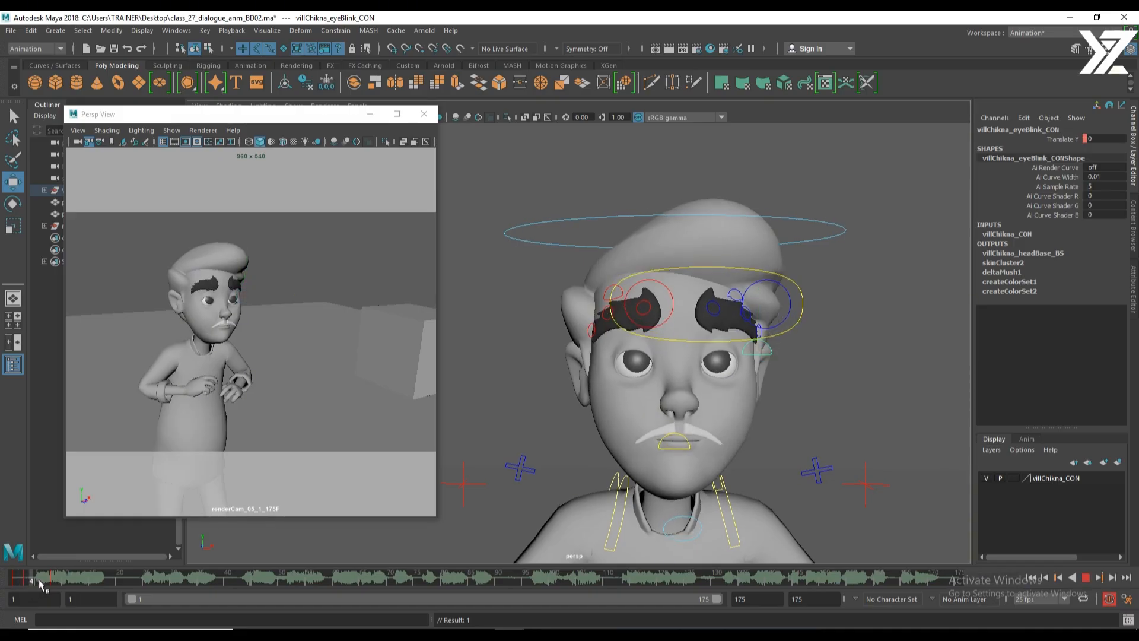
Listen past the head dip to frame 14 and key the eye blink control open there.
click(56, 580)
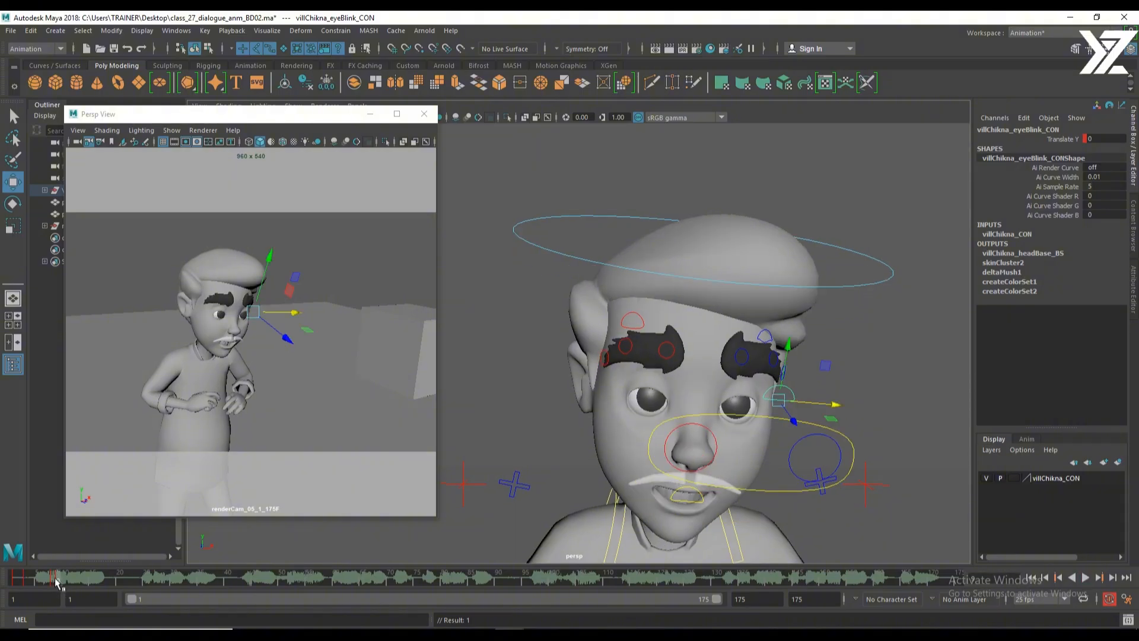
key(alt+v)
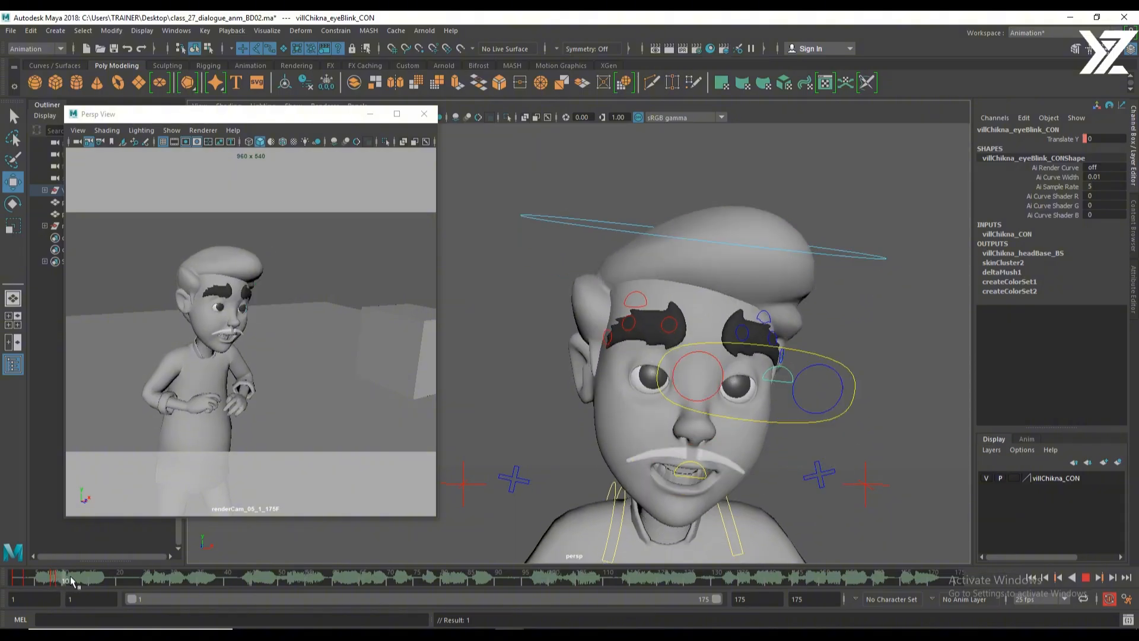
click(82, 580)
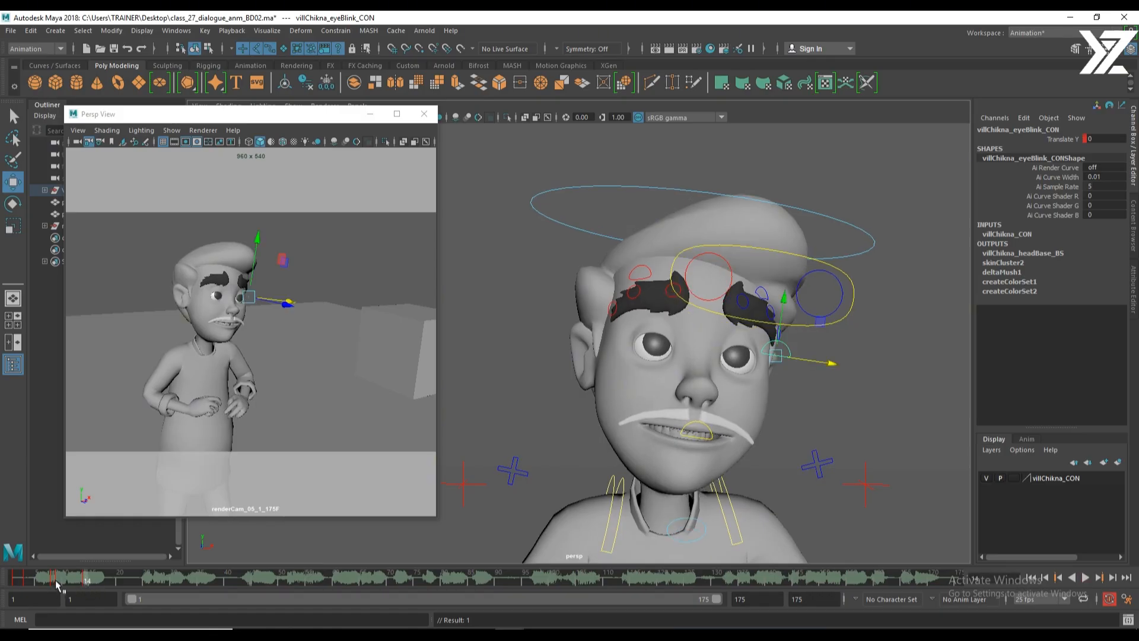
Close the eyes around frame 8 with the blink control's Translate Y at -0.25, key it, and scrub through the blink to check it.
click(56, 579)
click(87, 580)
click(53, 579)
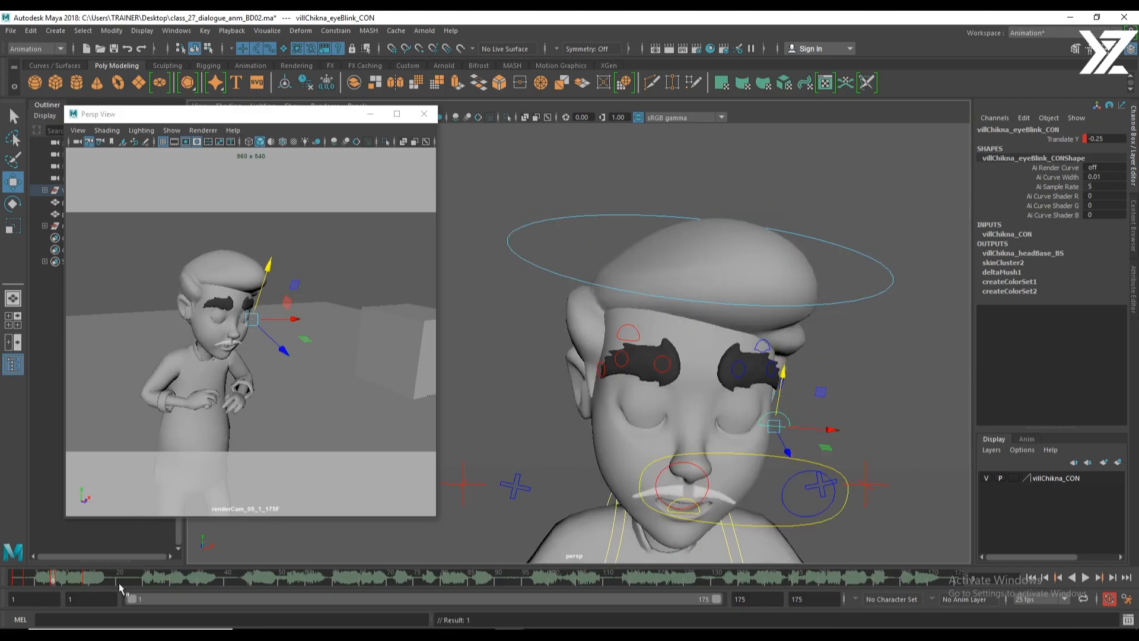
click(60, 581)
drag(788, 344, 786, 372)
key(s)
drag(42, 581, 88, 577)
click(120, 579)
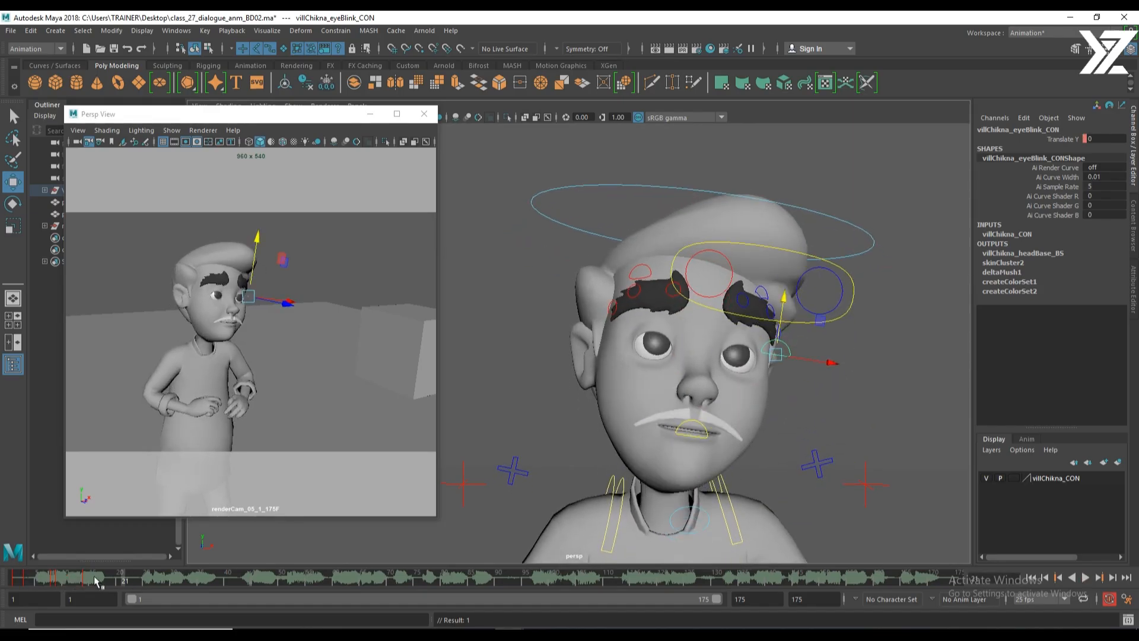
drag(14, 581, 28, 581)
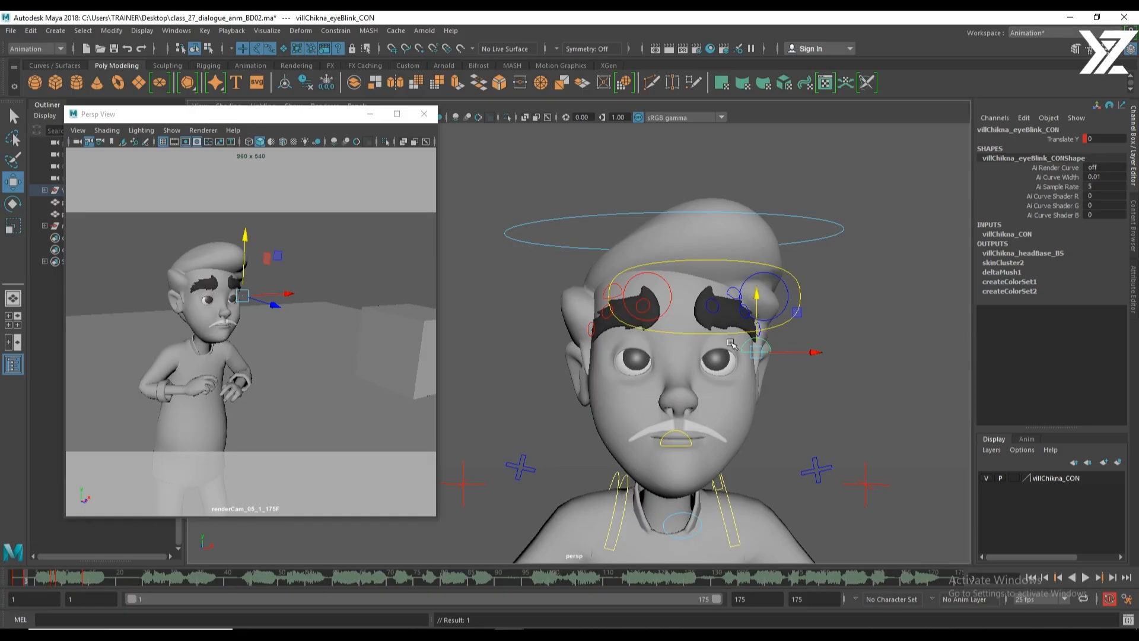
Select the right and left eyebrow root controls together with the eye blink control.
alt+drag(779, 385, 816, 409)
alt+middle_drag(717, 385, 712, 417)
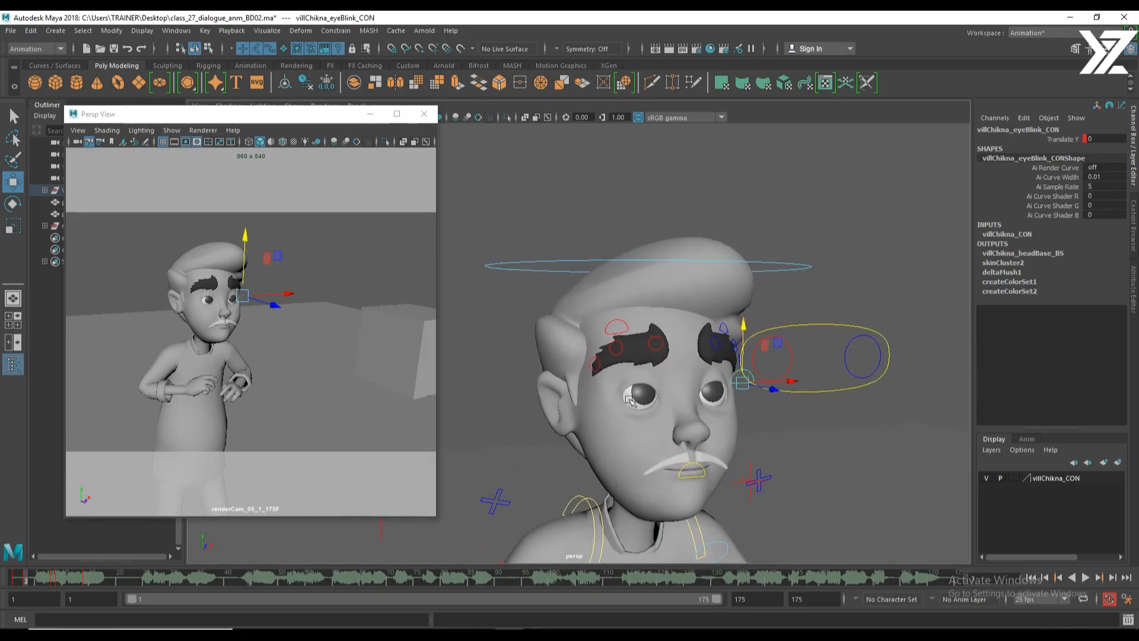
scroll(652, 339, up, 2)
click(645, 337)
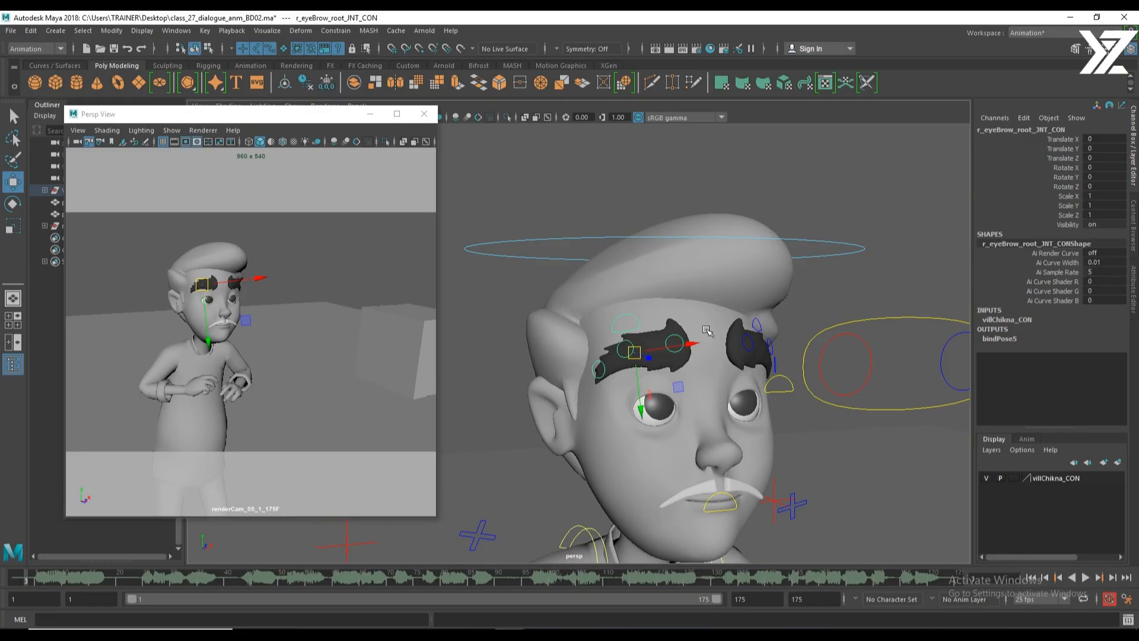
click(759, 323)
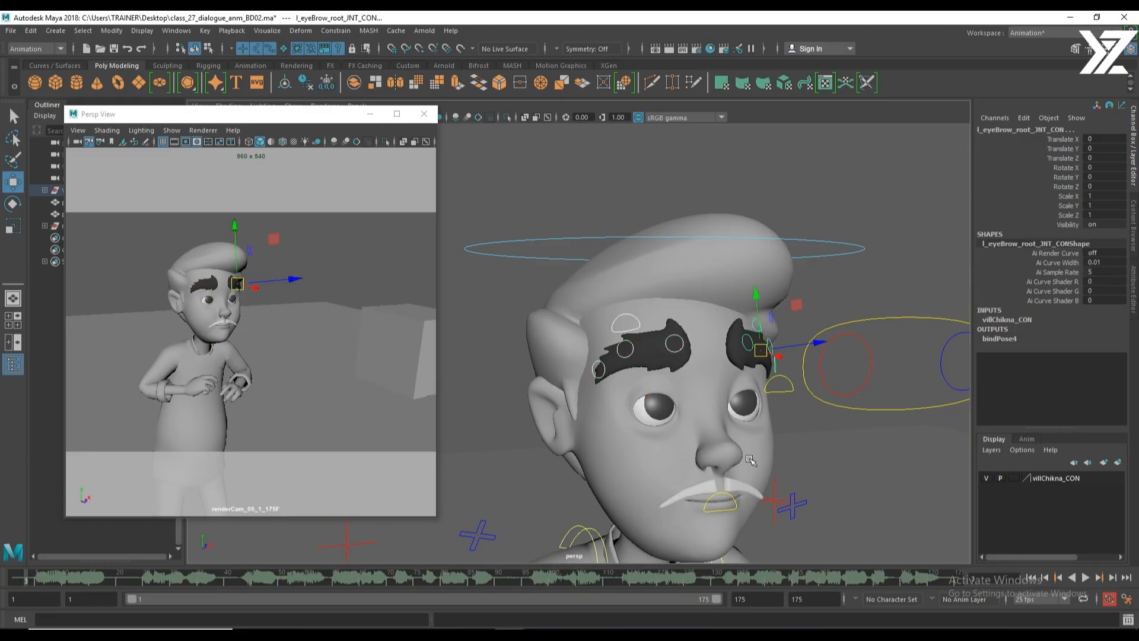
click(781, 391)
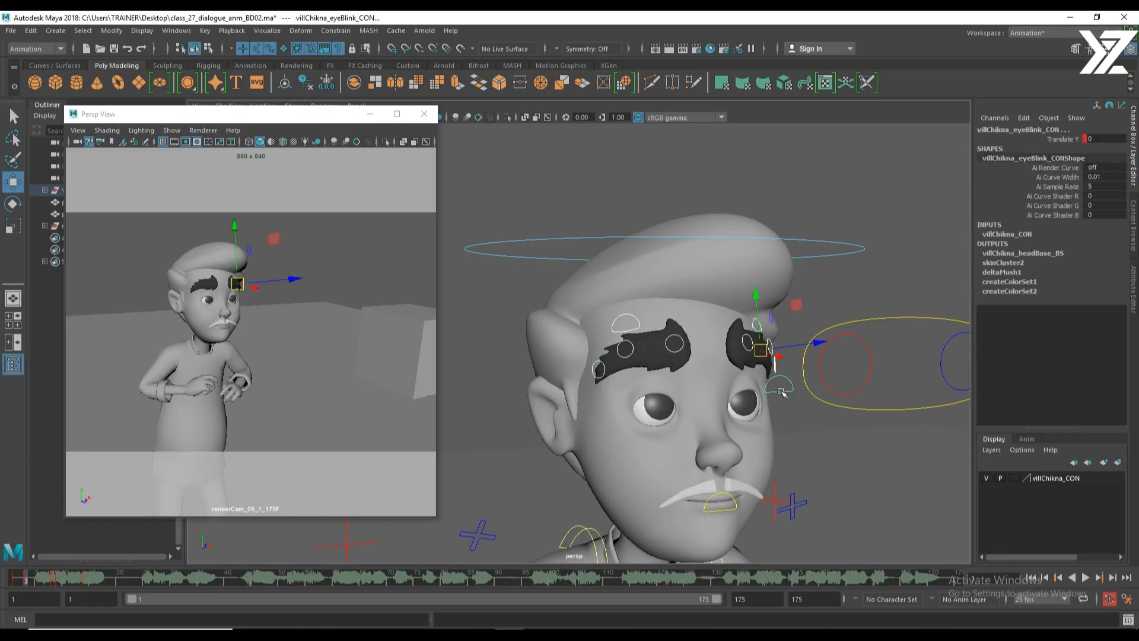
Key both eyebrow root controls and the eye blink control at frame 1, around frame 3 and at frame 14.
click(15, 582)
click(25, 583)
drag(48, 578, 55, 578)
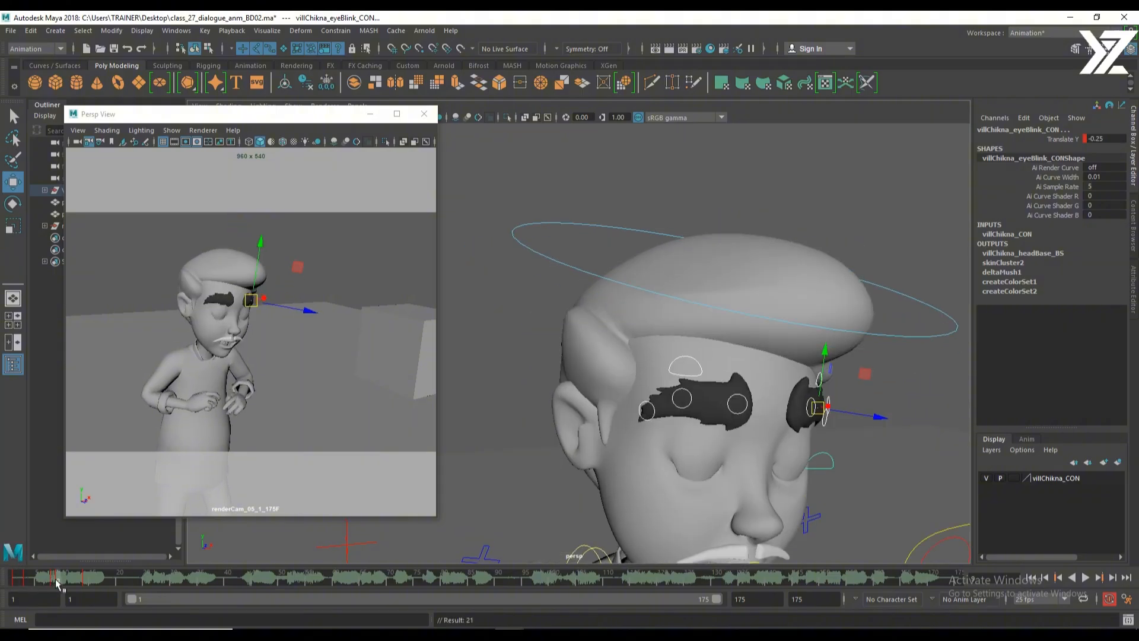
click(85, 578)
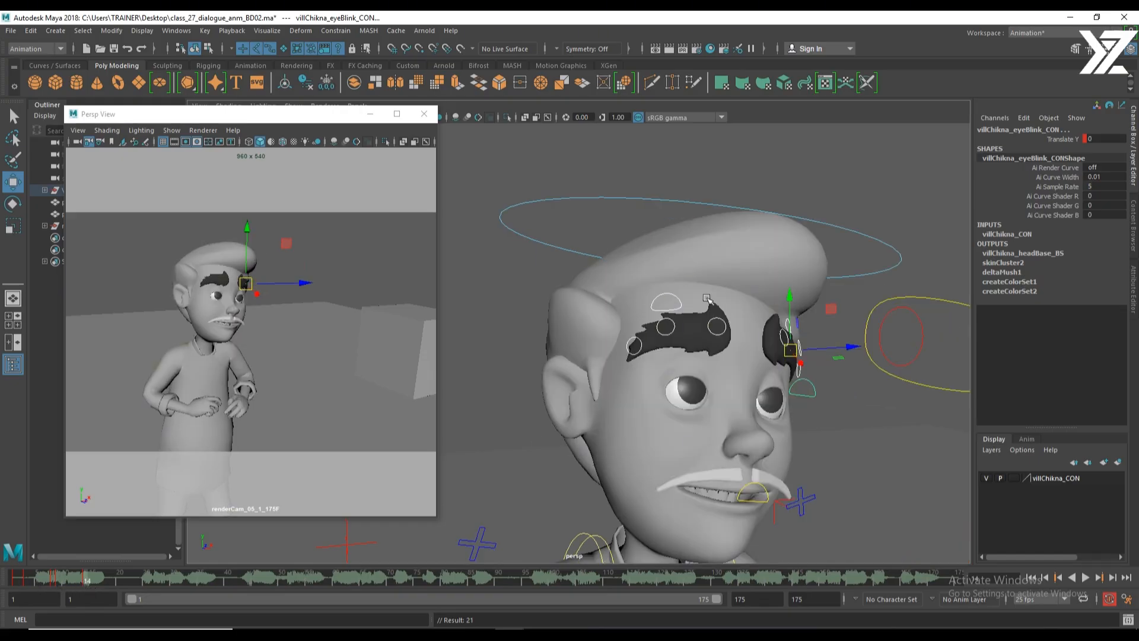
Lower the eyebrows around frame 8, with the left root's Translate Y at about -0.052 and the right's at 0.07, and scrub through the blink.
click(671, 300)
alt+drag(723, 370, 706, 373)
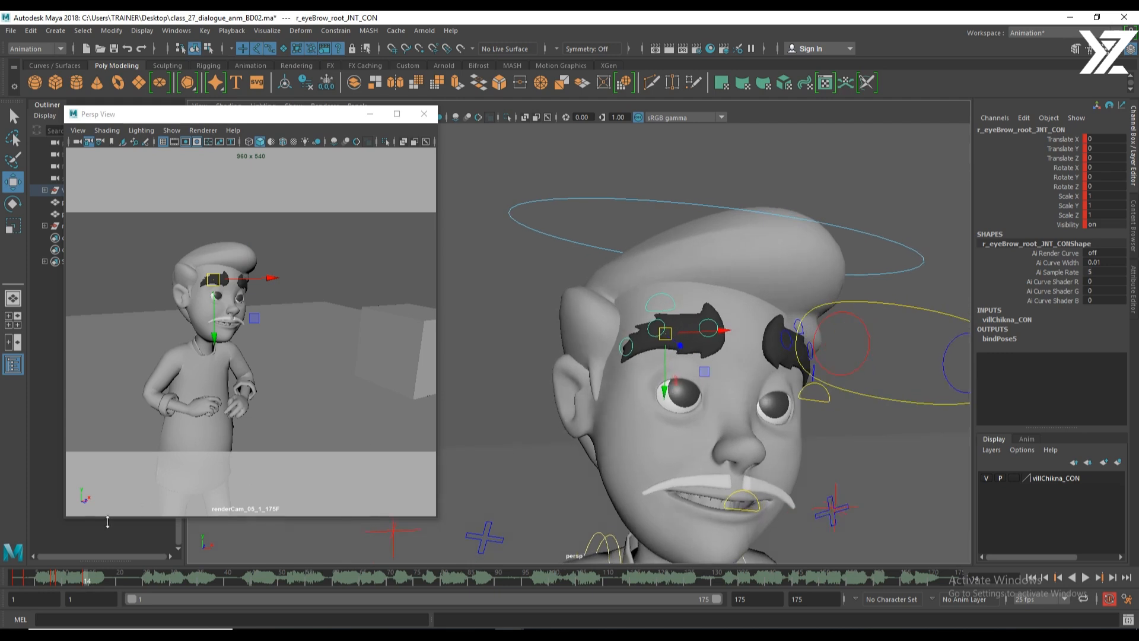
click(50, 575)
alt+drag(712, 415, 684, 455)
click(824, 381)
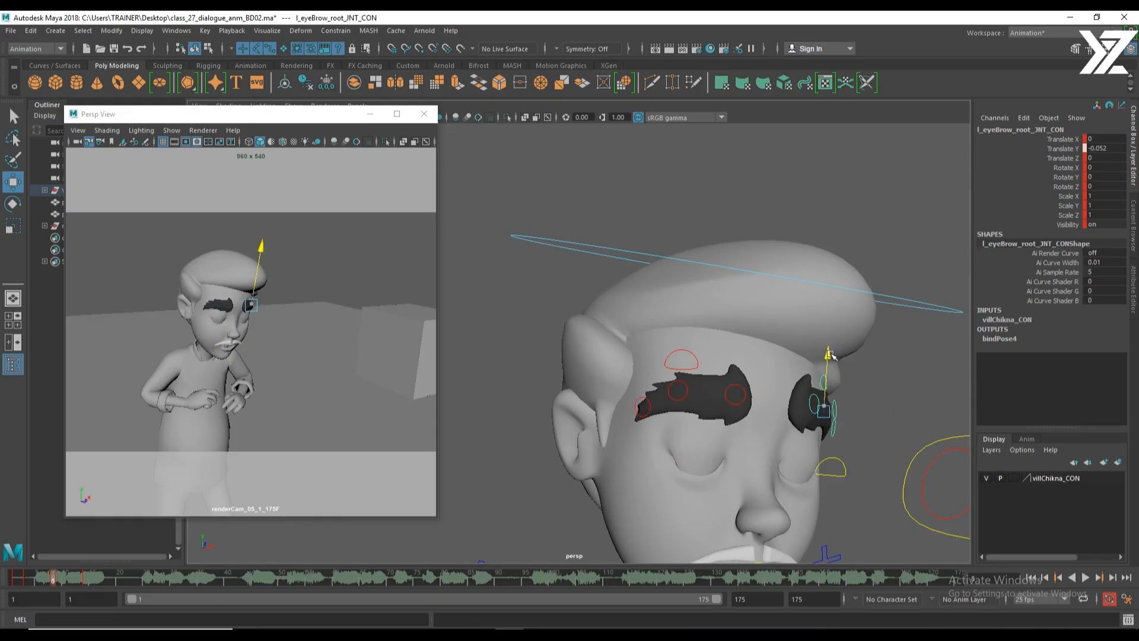
click(682, 358)
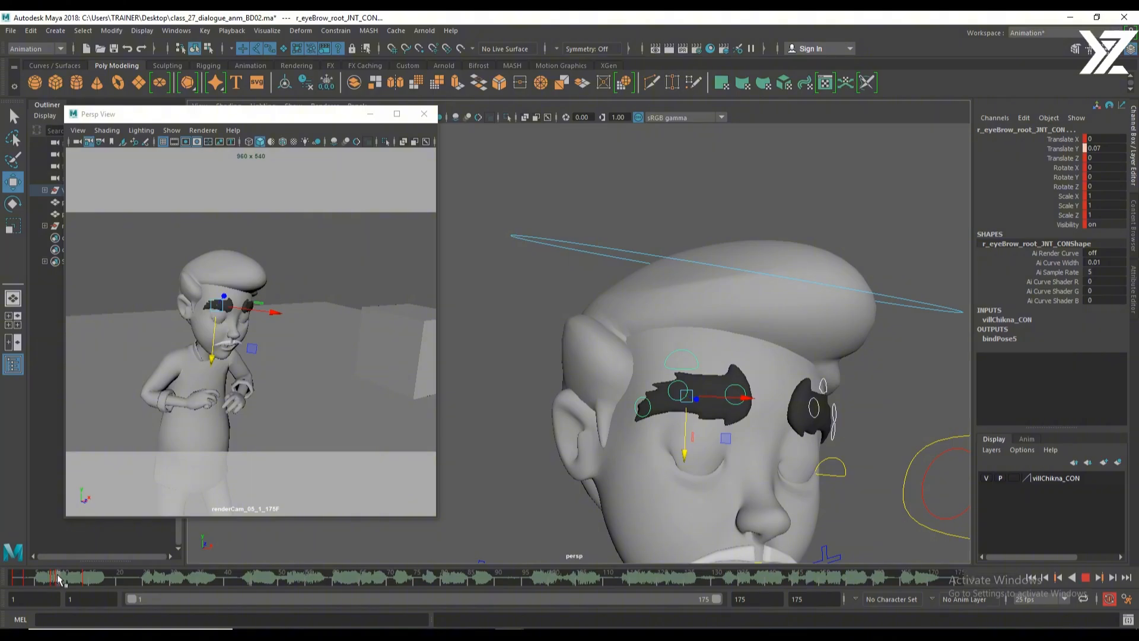
mouse_move(27, 582)
mouse_down()
mouse_move(85, 588)
mouse_move(29, 595)
mouse_move(83, 597)
mouse_move(36, 603)
mouse_up()
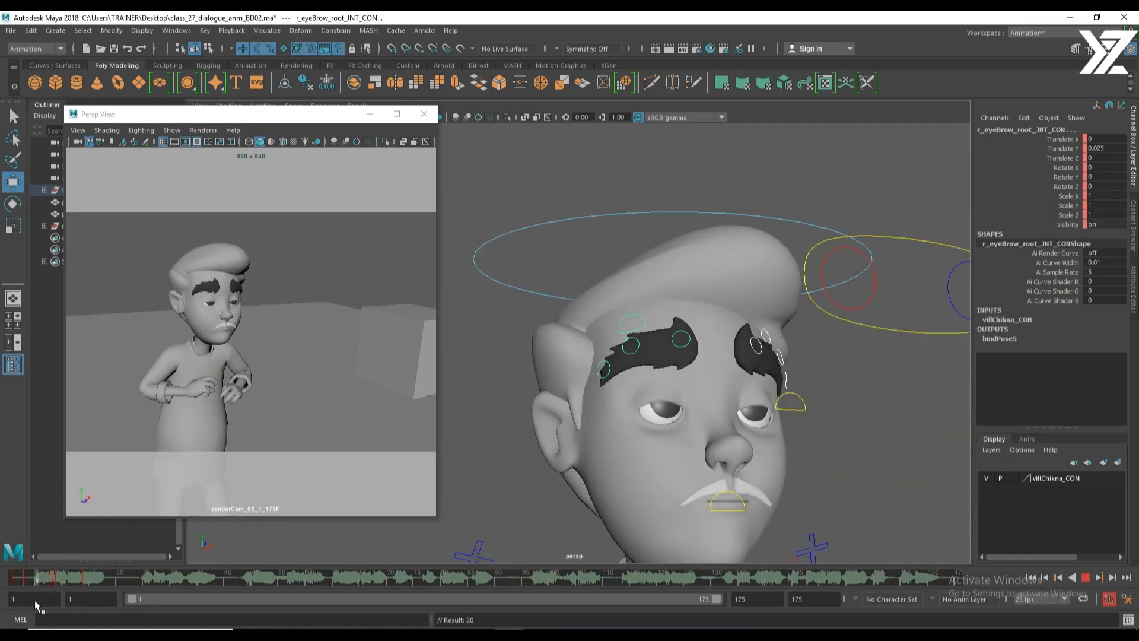
Select both eyebrow root controls and the eye blink control and copy their keys from frame 3 to frame 14.
click(766, 330)
shift+click(641, 317)
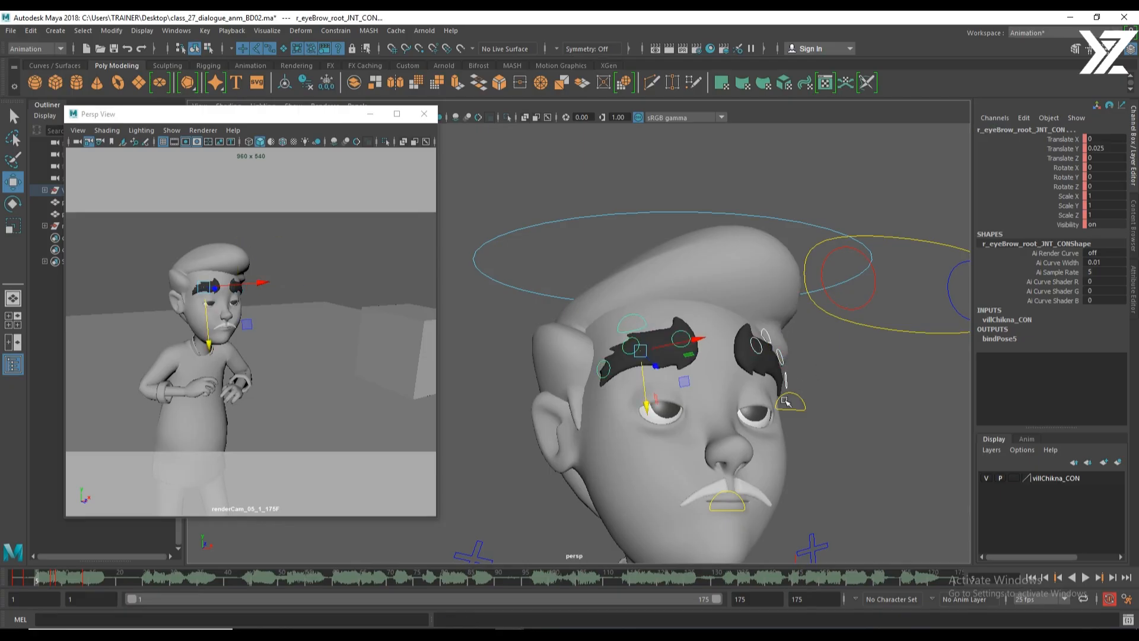
shift+click(800, 395)
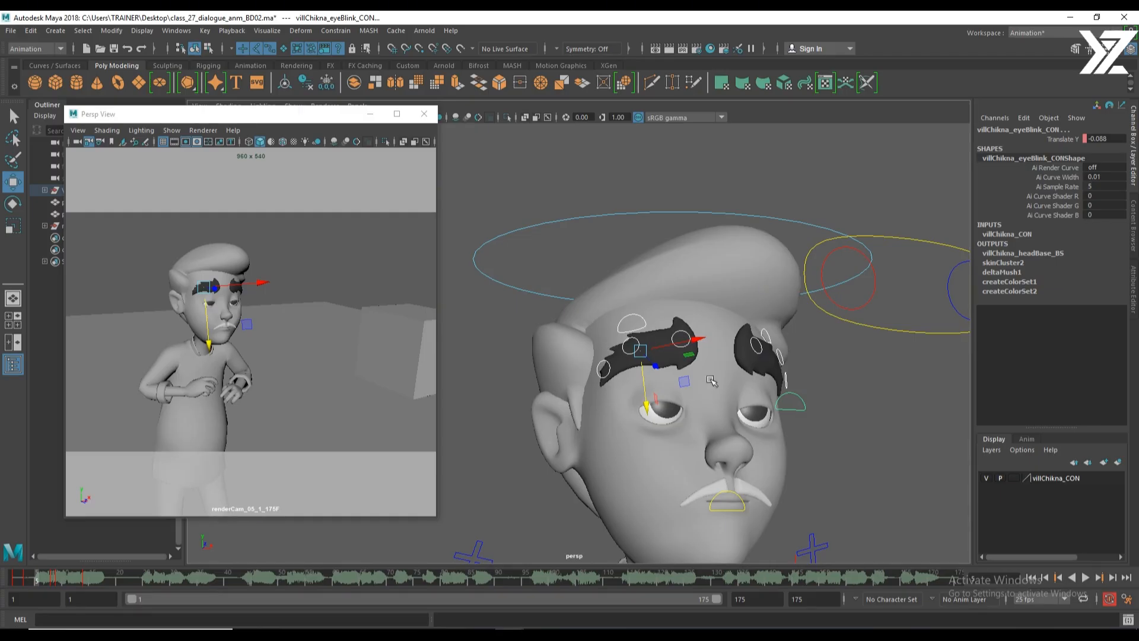
shift+drag(28, 582, 81, 581)
right_click(80, 579)
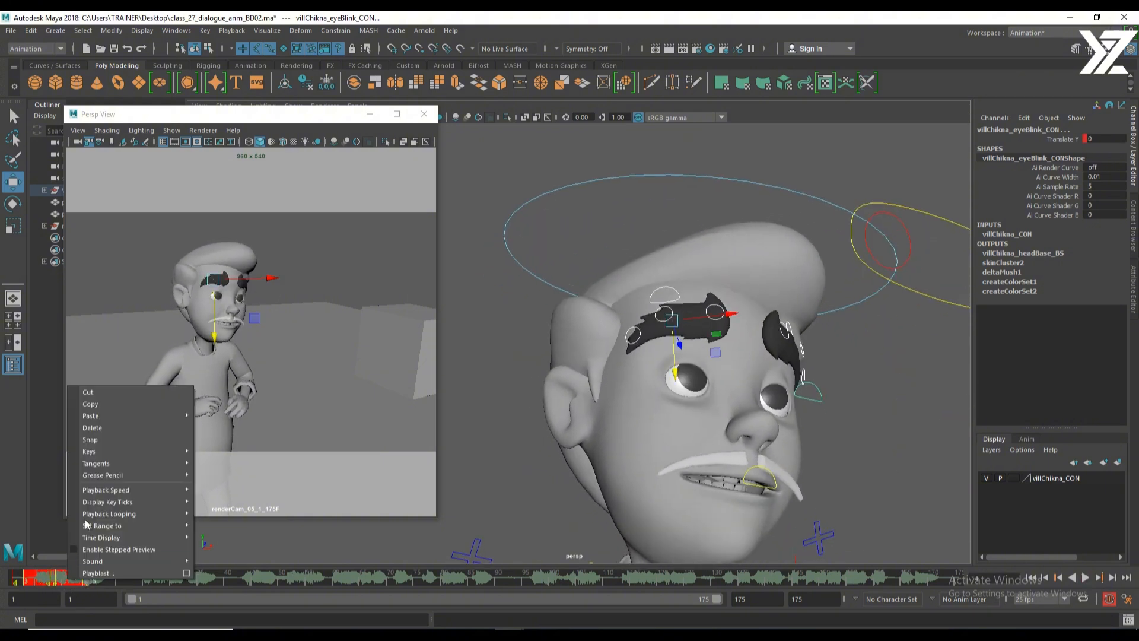
click(98, 404)
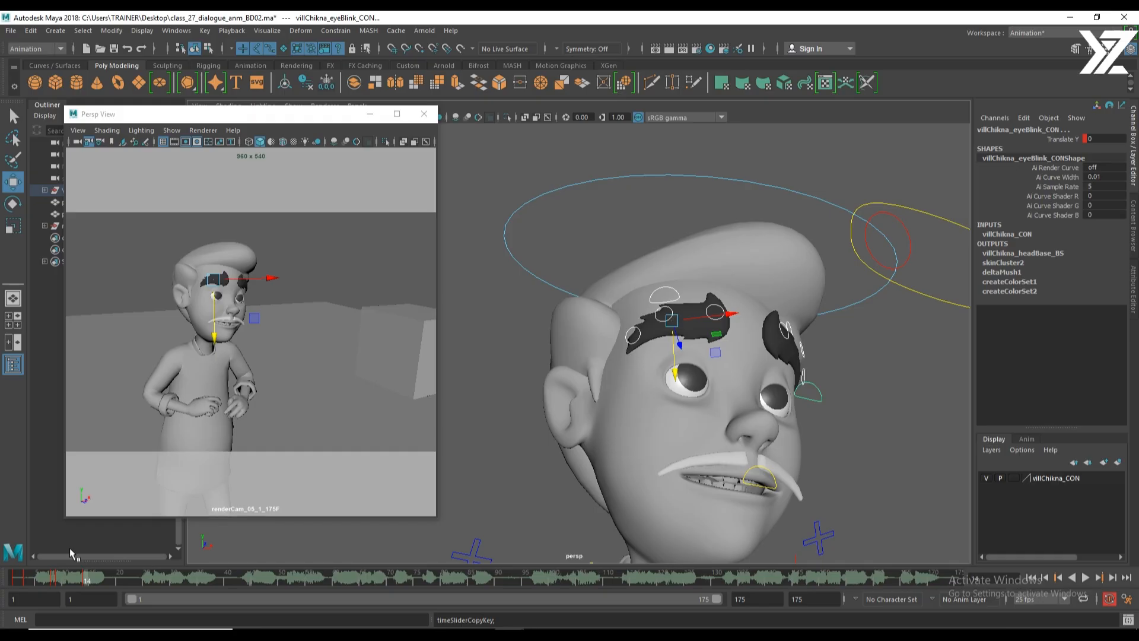
Listen for the next blink moment and paste the copied blink and eyebrow keys at frame 24.
key(alt+v)
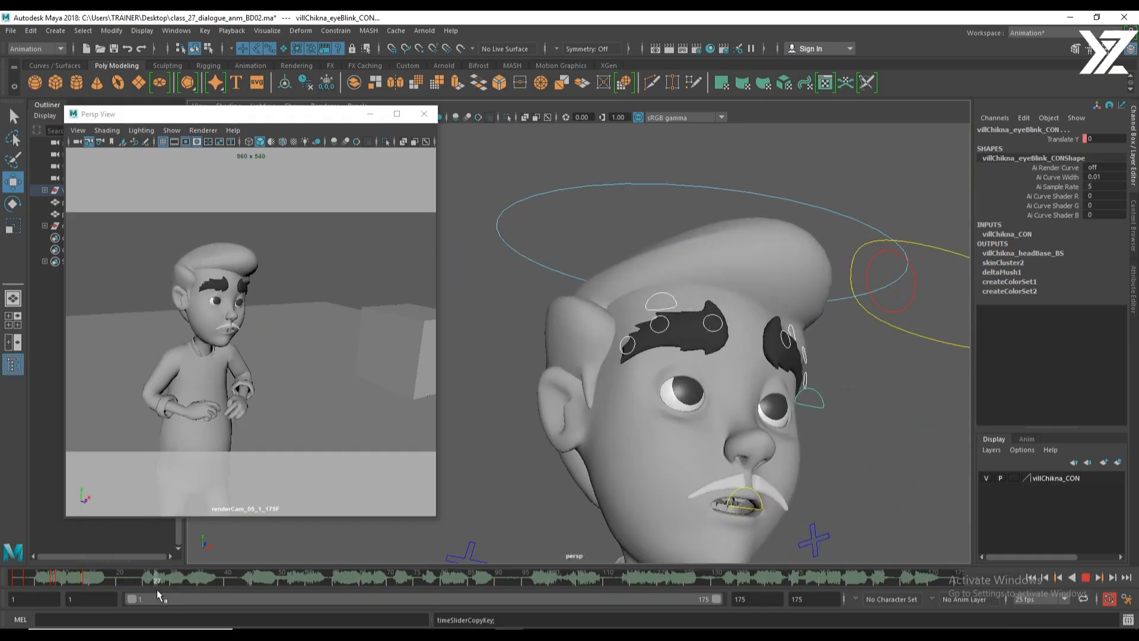
drag(168, 589, 140, 590)
right_click(140, 590)
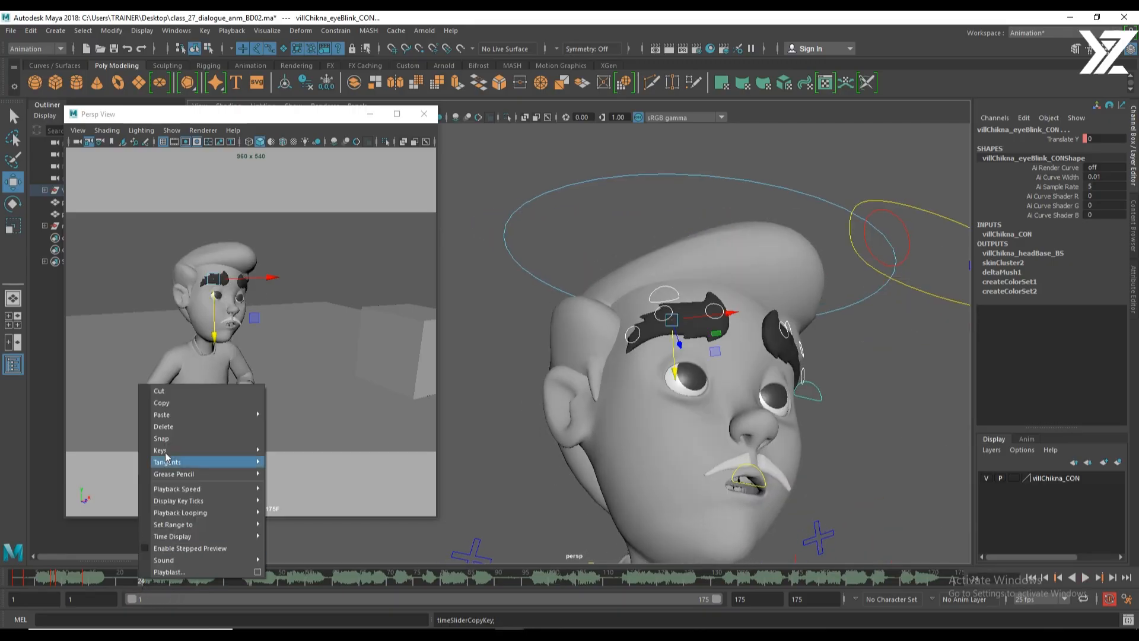
mouse_move(189, 415)
click(274, 414)
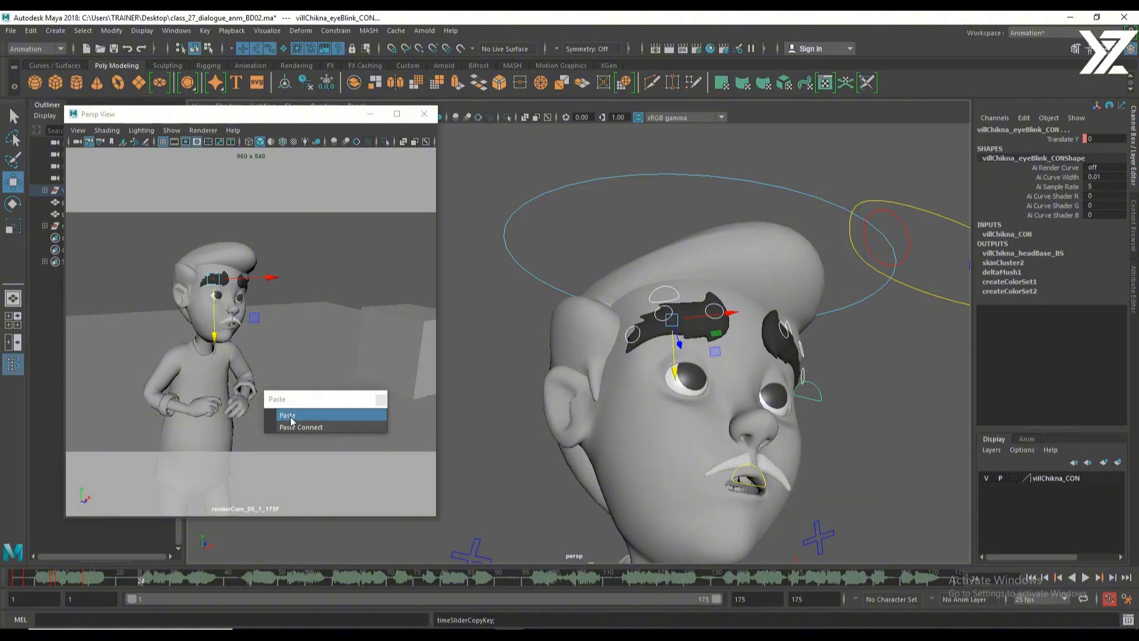
click(295, 414)
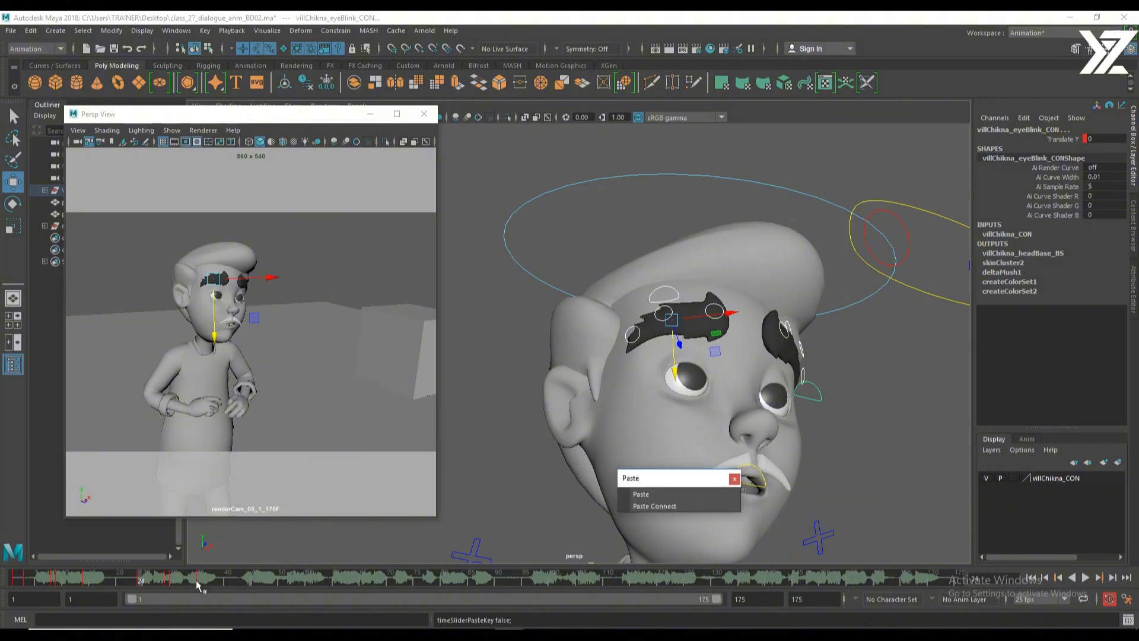
Paste the copied blink and eyebrow keys at further points along the timeline, up to around frame 161.
click(141, 581)
key(alt+v)
mouse_move(141, 582)
mouse_down()
mouse_move(783, 586)
mouse_move(746, 592)
mouse_move(864, 574)
mouse_move(974, 578)
mouse_move(815, 580)
mouse_move(884, 579)
mouse_up()
click(640, 495)
click(642, 495)
click(669, 499)
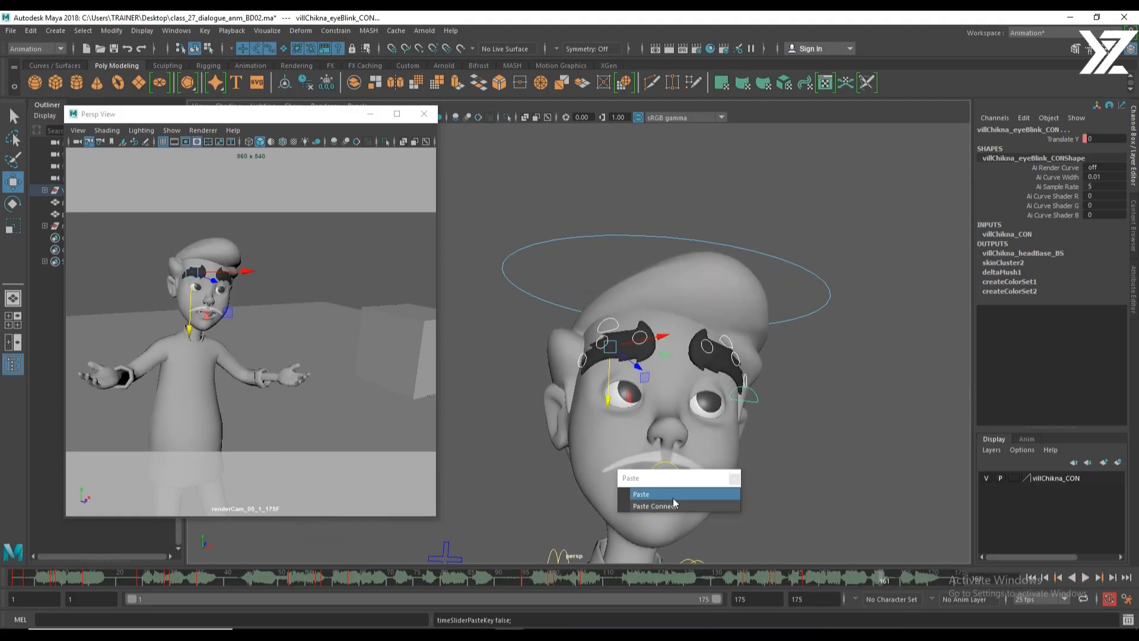
Play back the shot to review how the pasted blinks fit the dialogue.
key(alt+v)
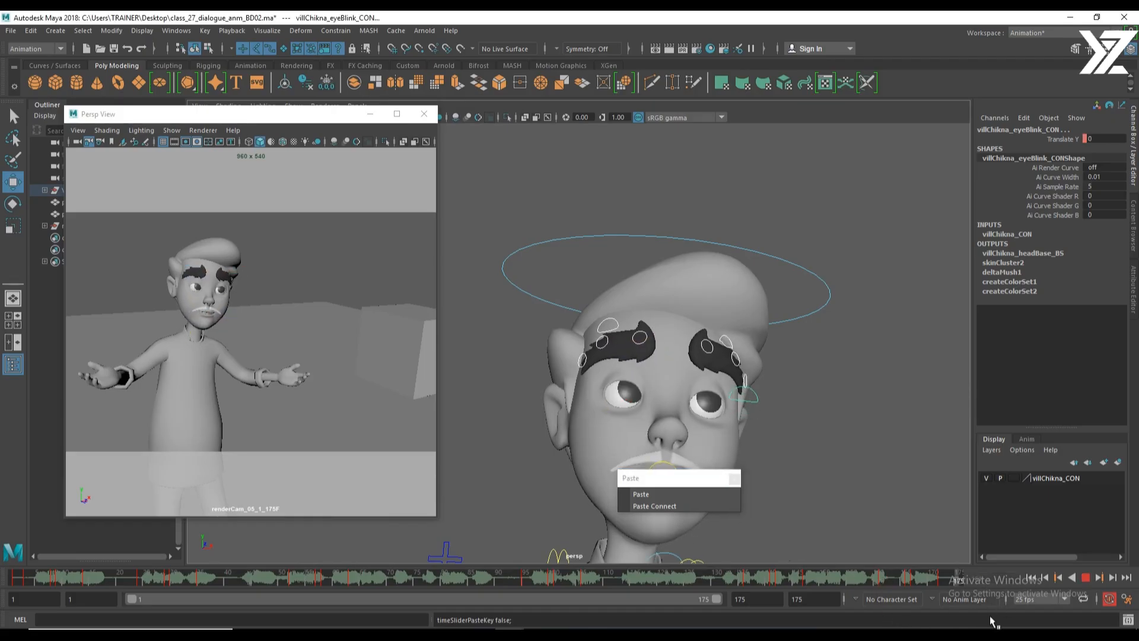
click(1059, 578)
click(1085, 577)
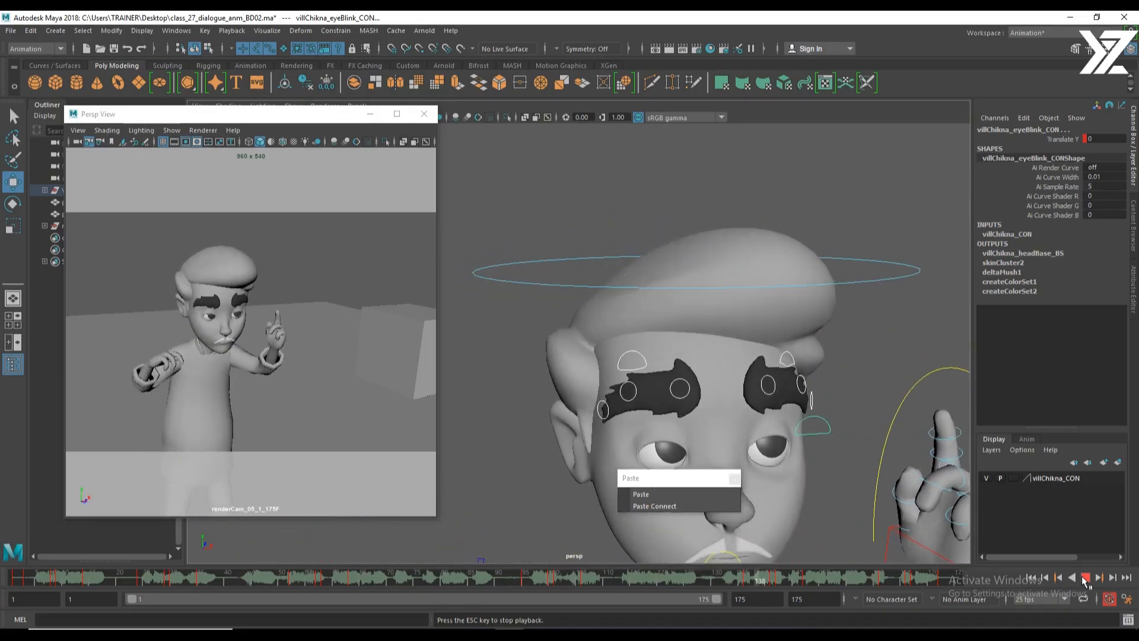
click(1085, 577)
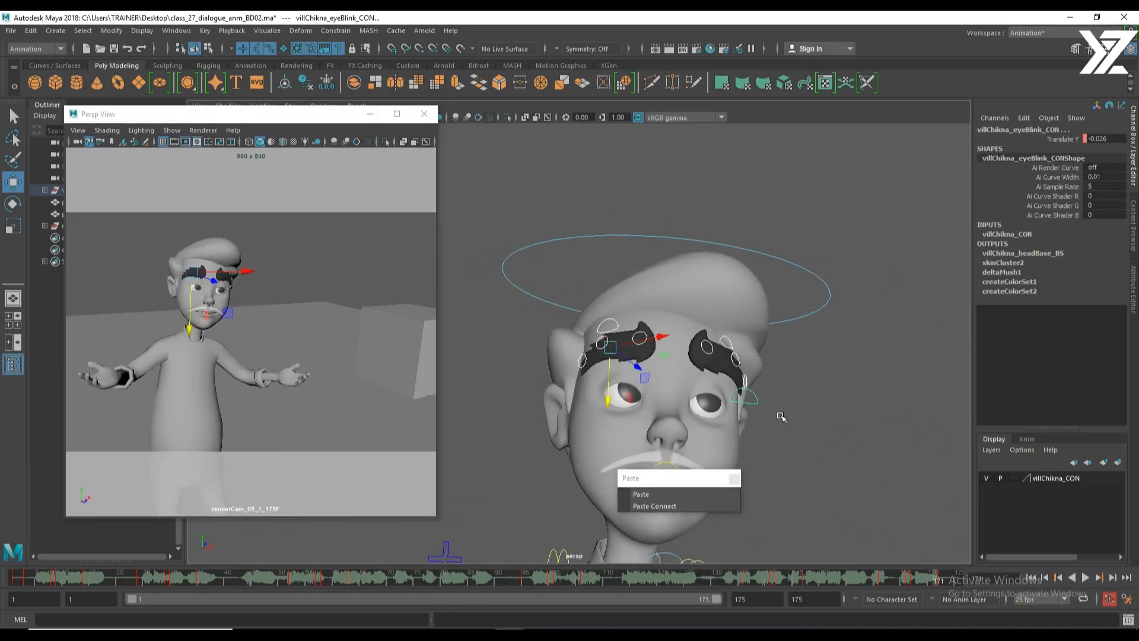
click(378, 583)
key(alt+v)
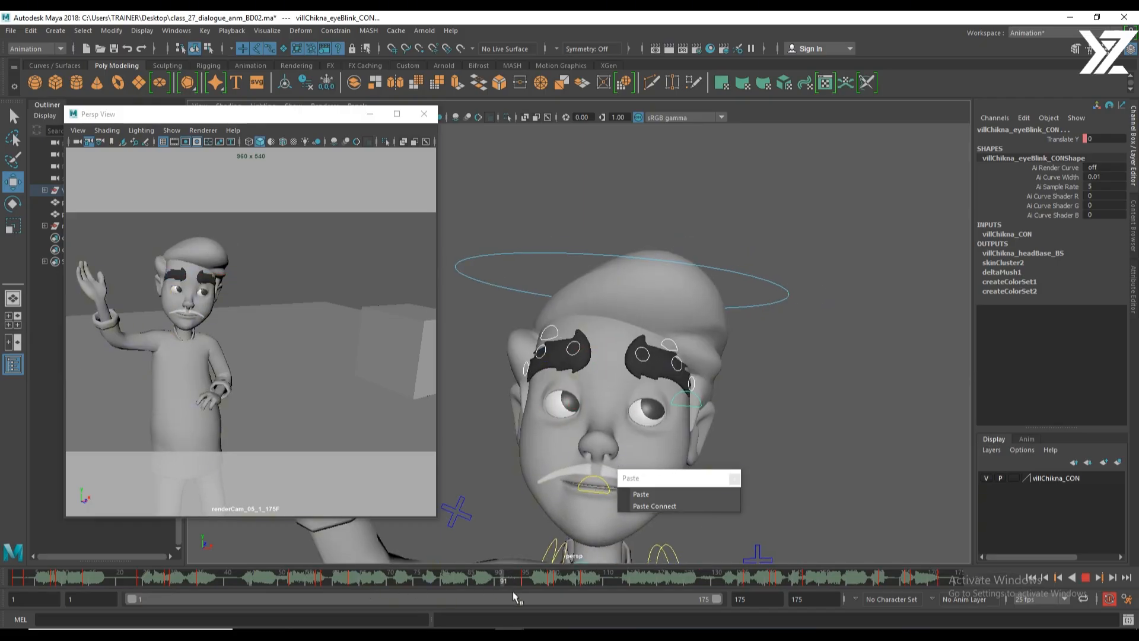
Raise and tilt the right eyebrow root control at frame 106, with Translate Y about -0.255 and Rotate Z about -15.466.
mouse_move(587, 593)
mouse_down()
mouse_move(598, 592)
mouse_move(576, 592)
mouse_move(586, 592)
mouse_up()
alt+drag(725, 347, 641, 319)
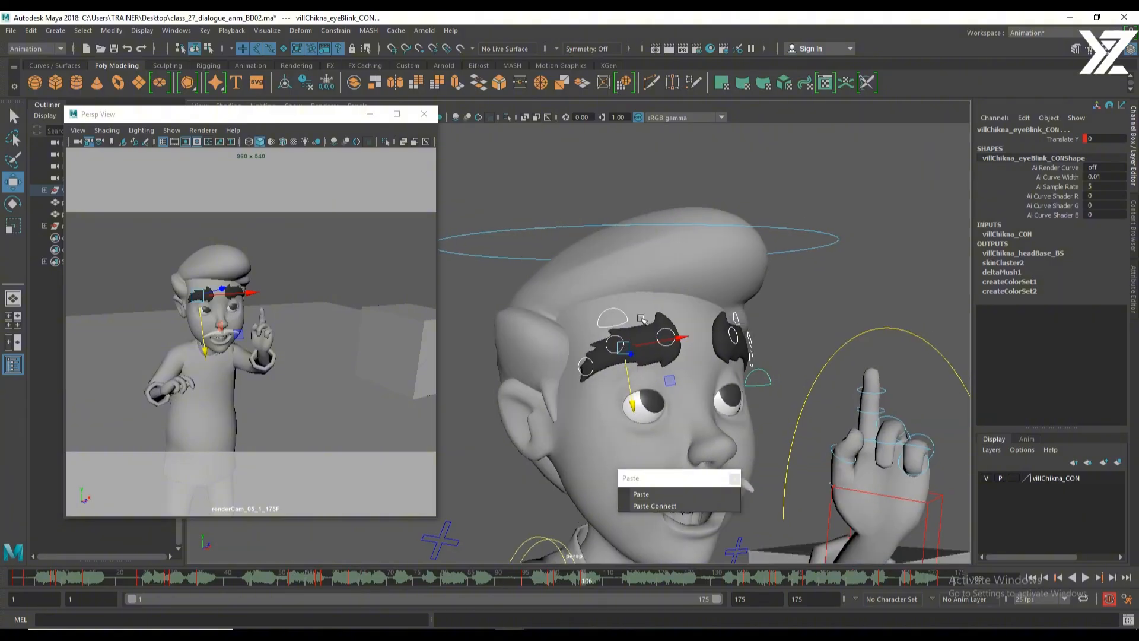
click(624, 317)
drag(632, 406, 634, 383)
key(e)
drag(652, 323, 672, 331)
key(w)
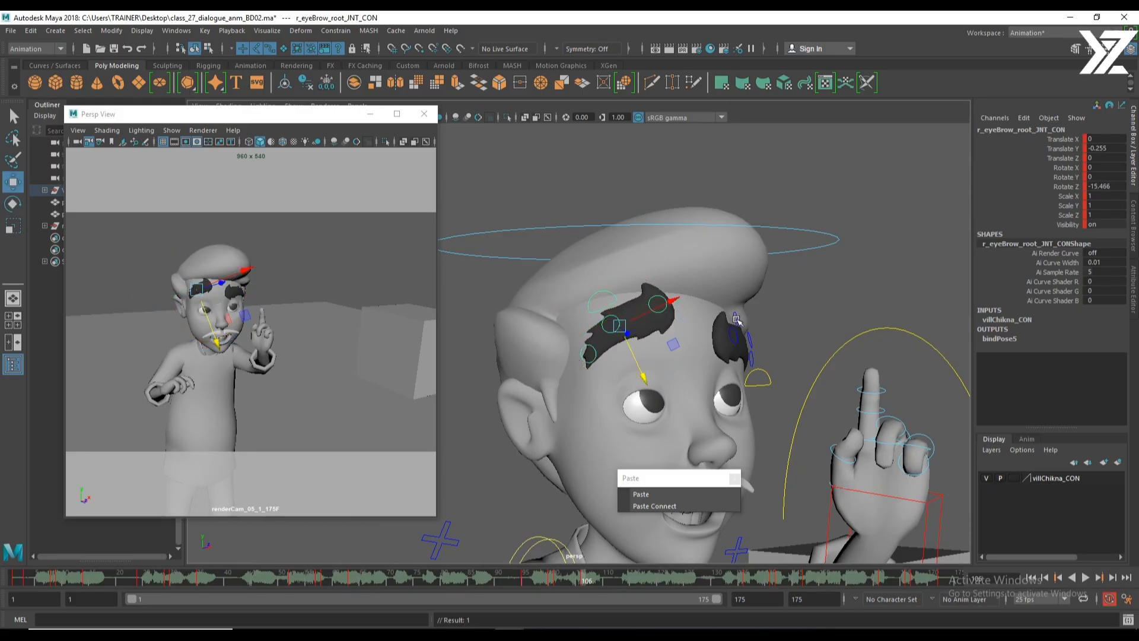
Raise and tilt the left eyebrow root control at frame 106, with Translate Y about 0.167 and Rotate Z about -12.879.
click(737, 322)
mouse_move(737, 314)
mouse_down()
mouse_move(737, 297)
mouse_move(730, 331)
mouse_up()
key(e)
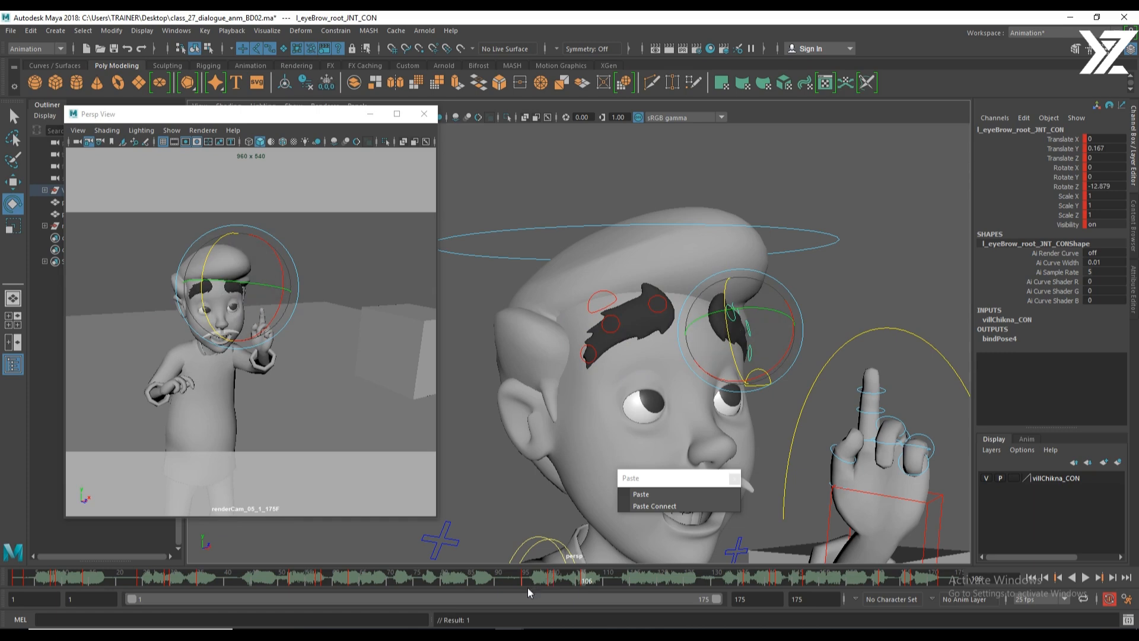
drag(528, 588, 586, 582)
Select both eyebrow root controls, key the raised pose from frame 106 at about frame 136, and listen to the following audio.
key(w)
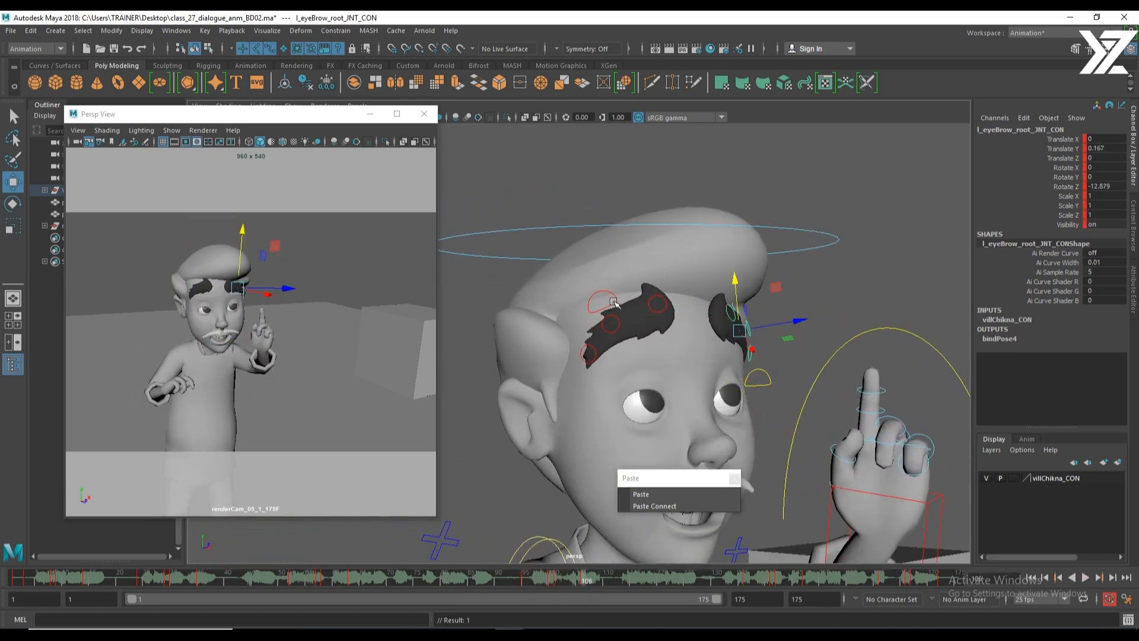
shift+click(614, 303)
drag(586, 587, 619, 586)
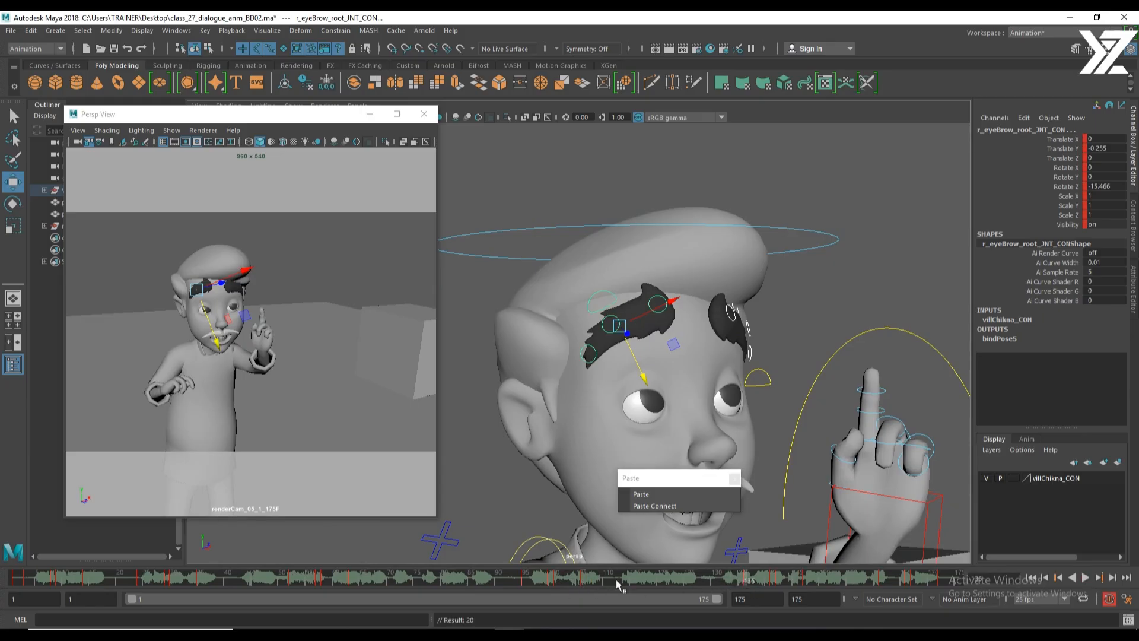
click(588, 584)
key(alt+v)
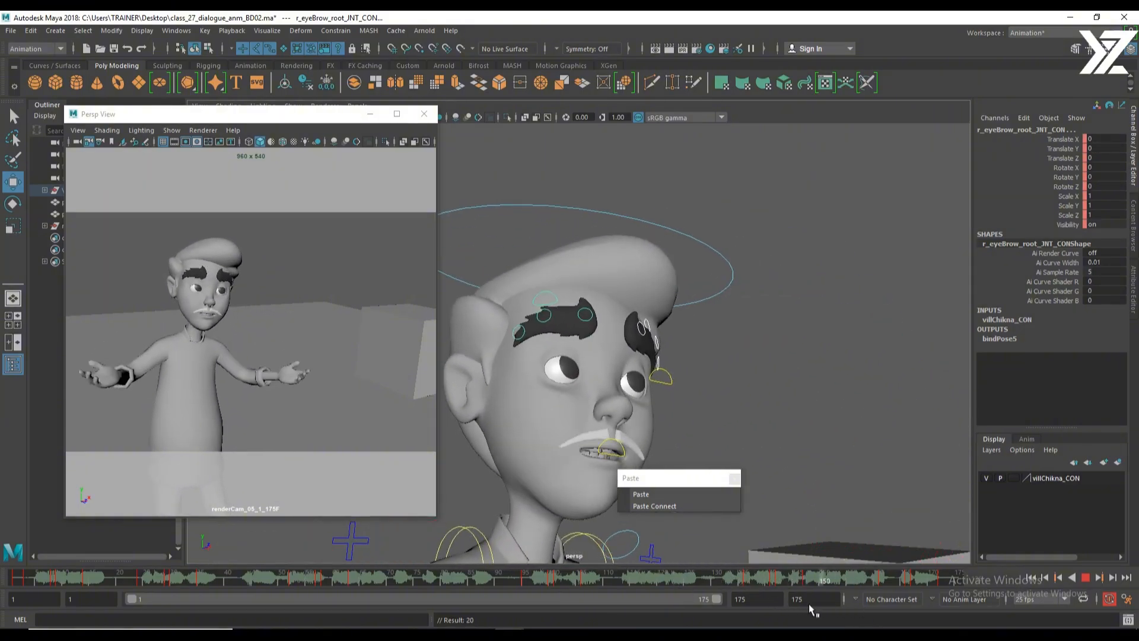
key(alt+v)
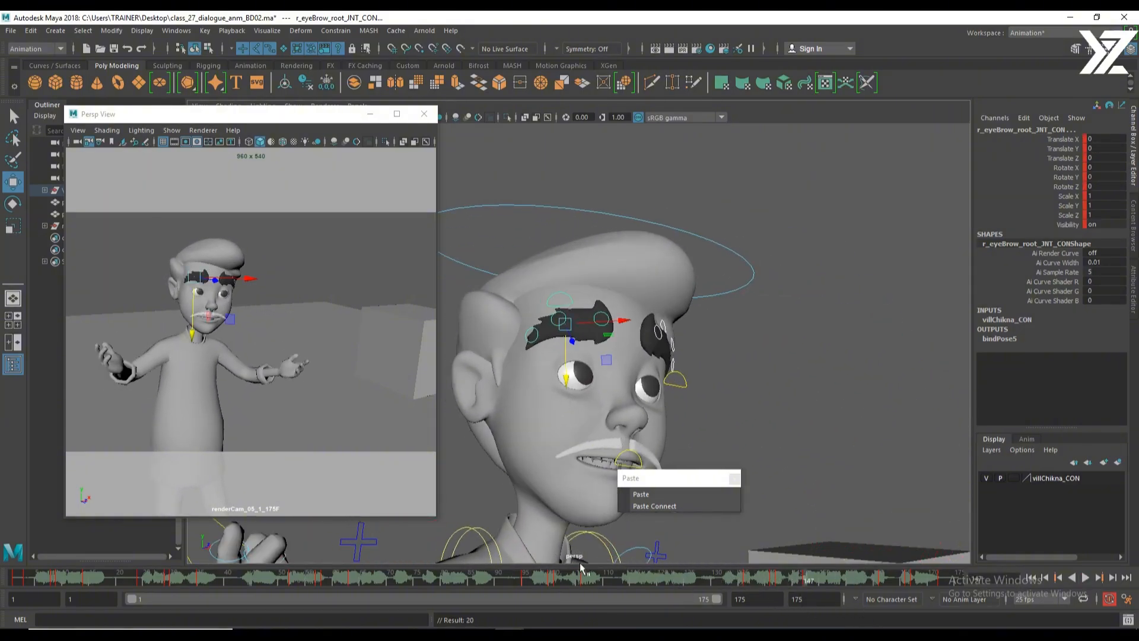
Carry the raised eyebrow pose from frame 106 over to frame 147 and about frame 161 and key it there.
click(584, 582)
key(alt+v)
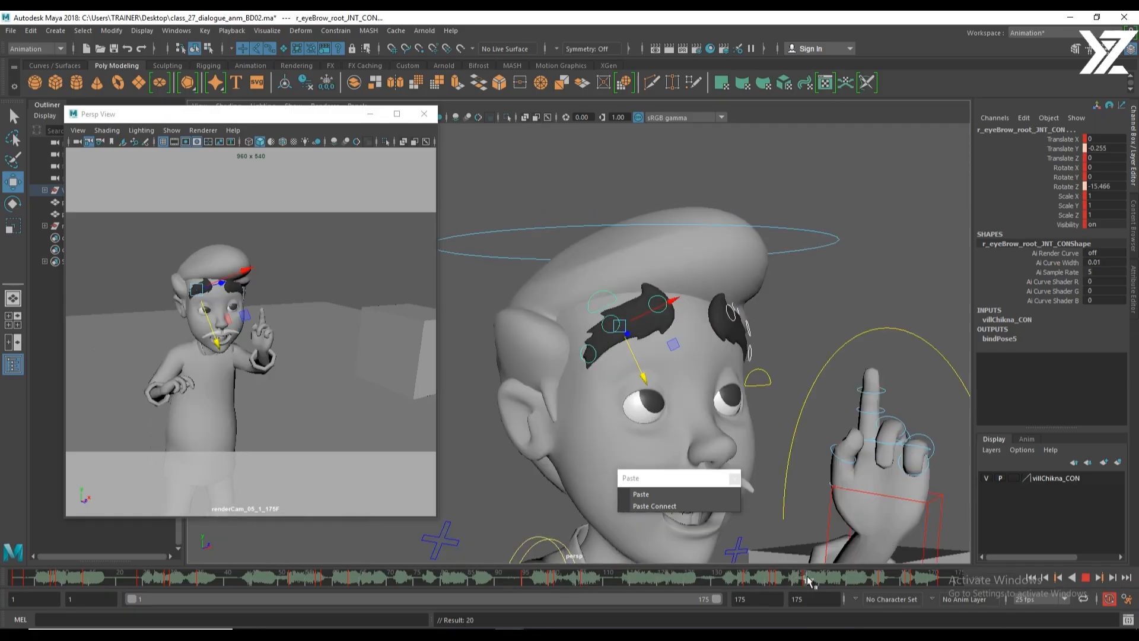
key(alt+v)
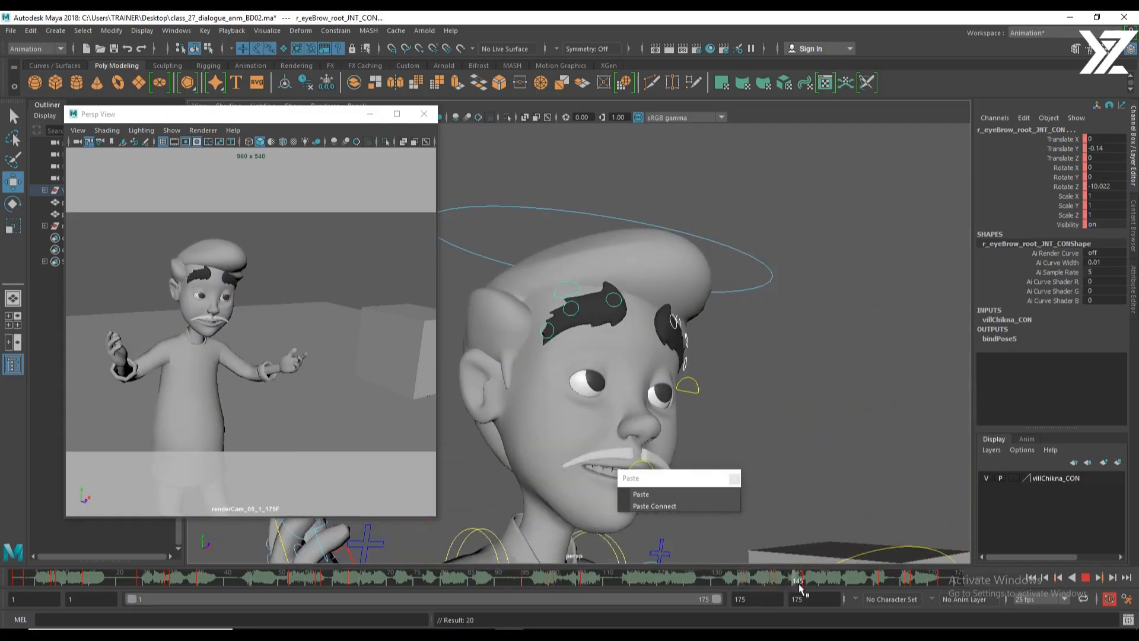
click(804, 584)
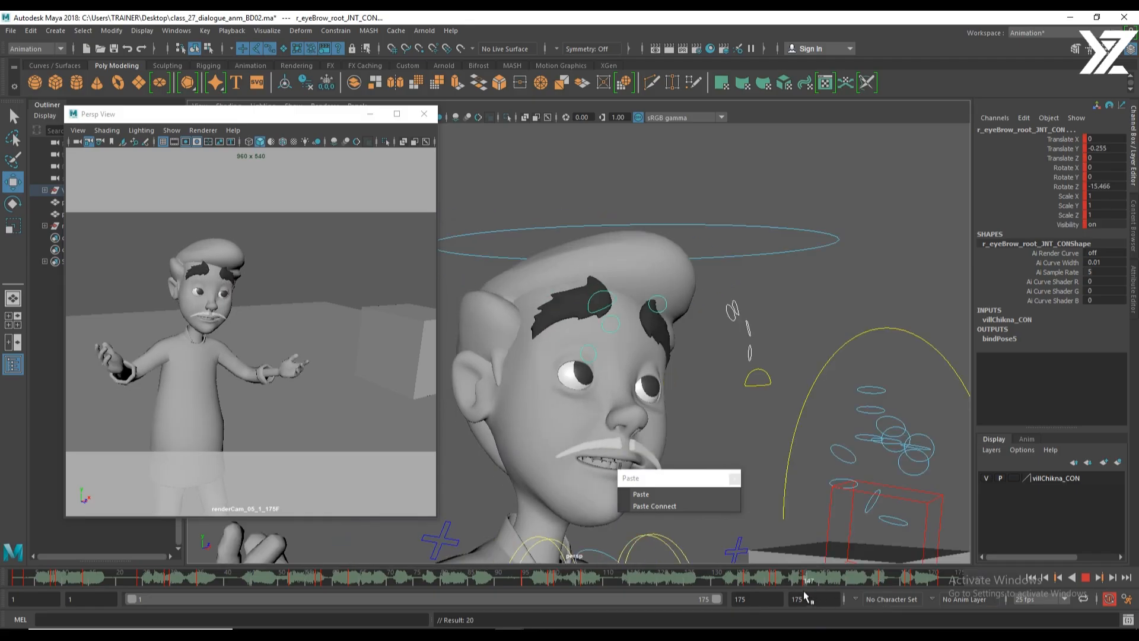
click(882, 582)
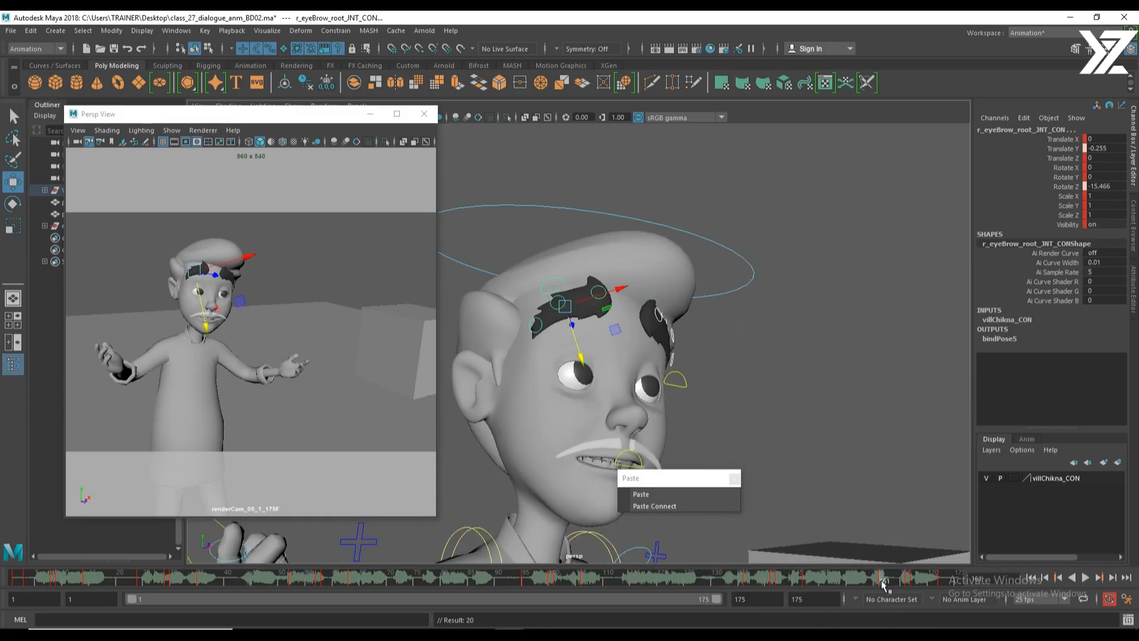
Carry the raised eyebrow pose from about frame 161 over to about frame 171 and key it there.
click(941, 578)
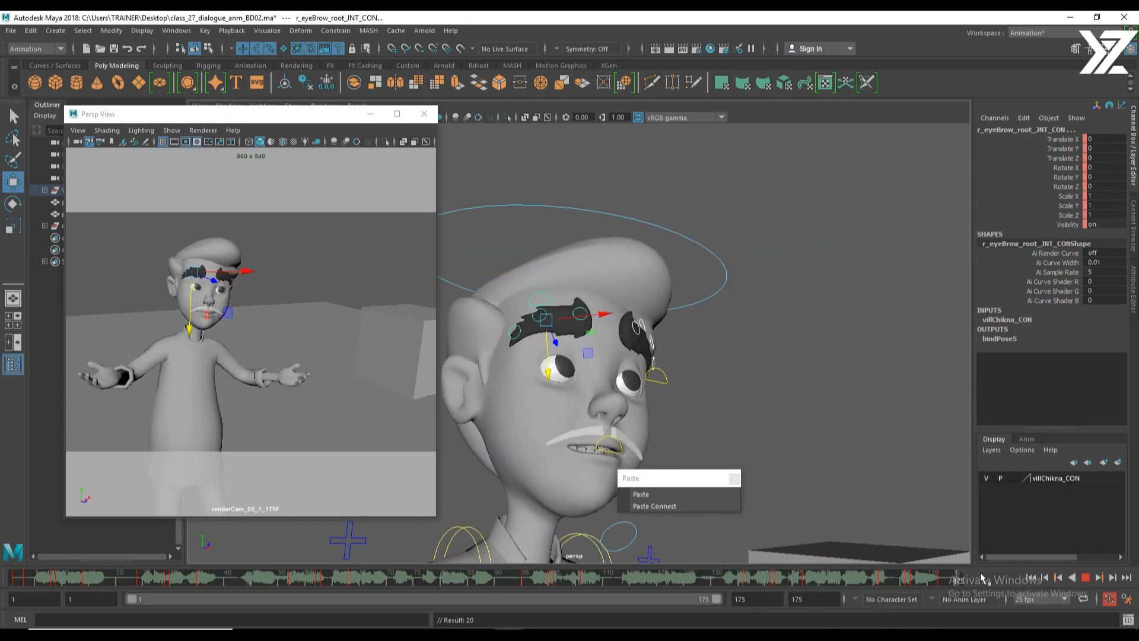
key(alt+v)
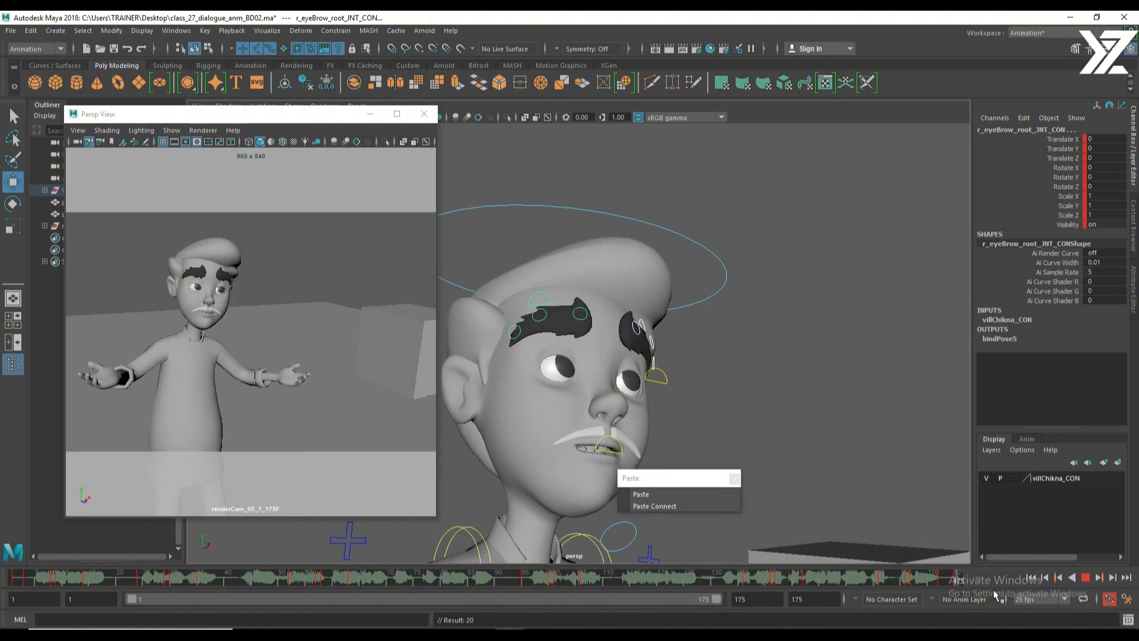
key(Escape)
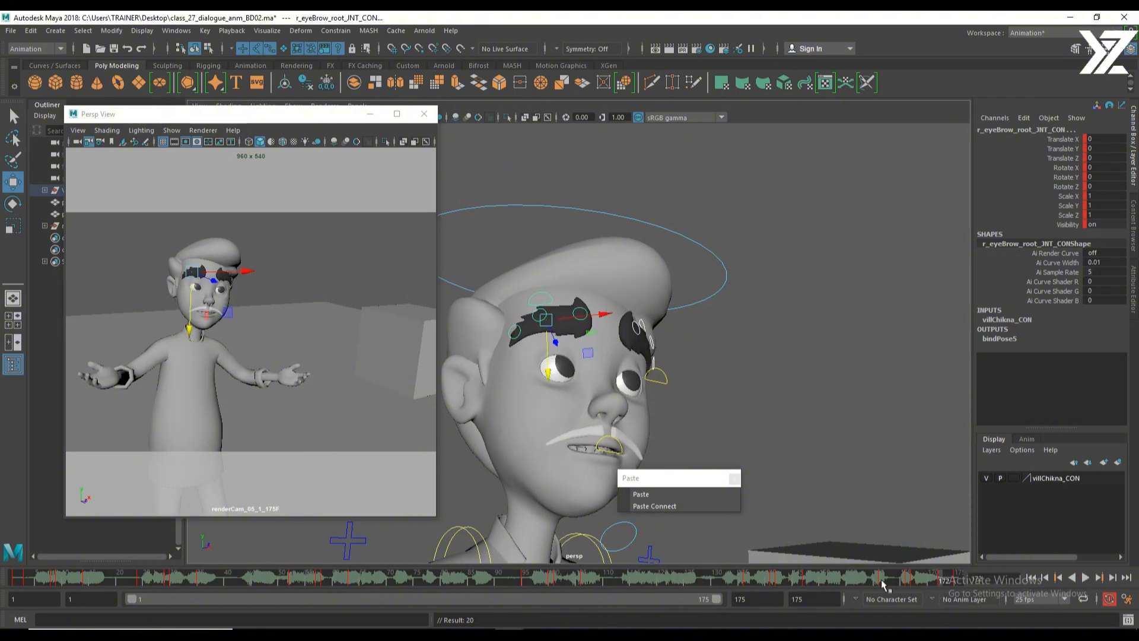
click(883, 583)
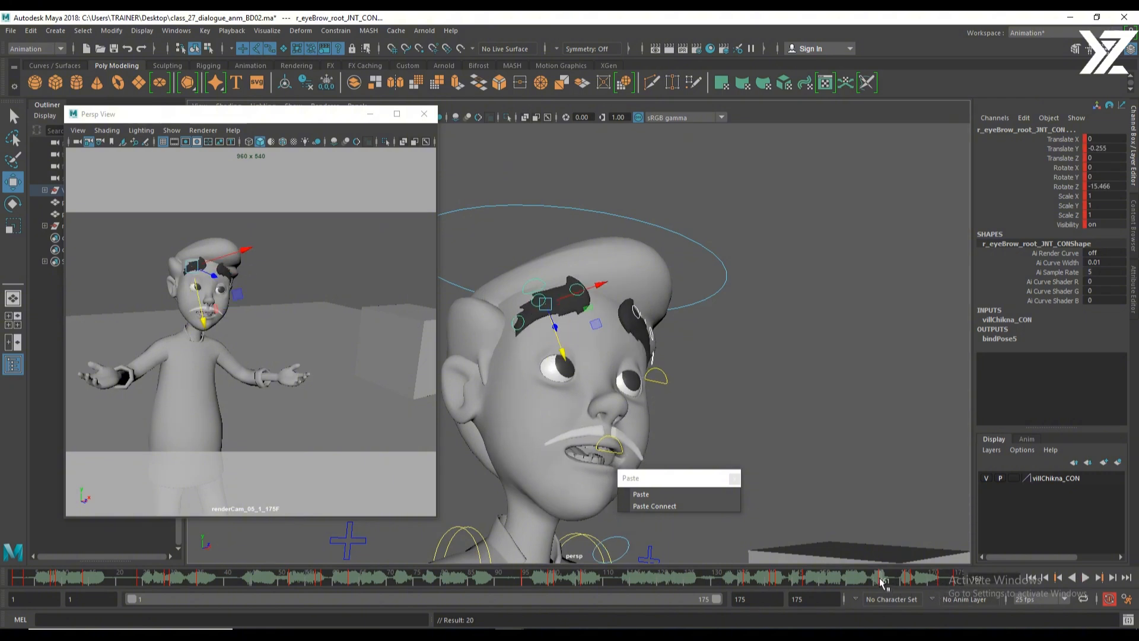
key(alt+v)
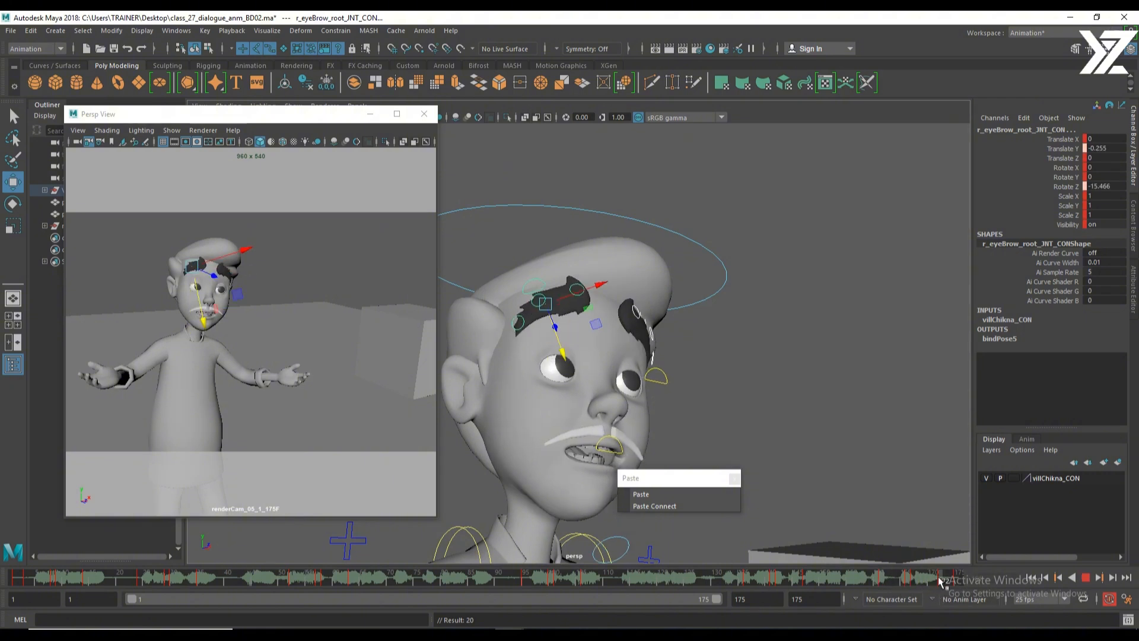
key(alt+v)
key(alt+v)
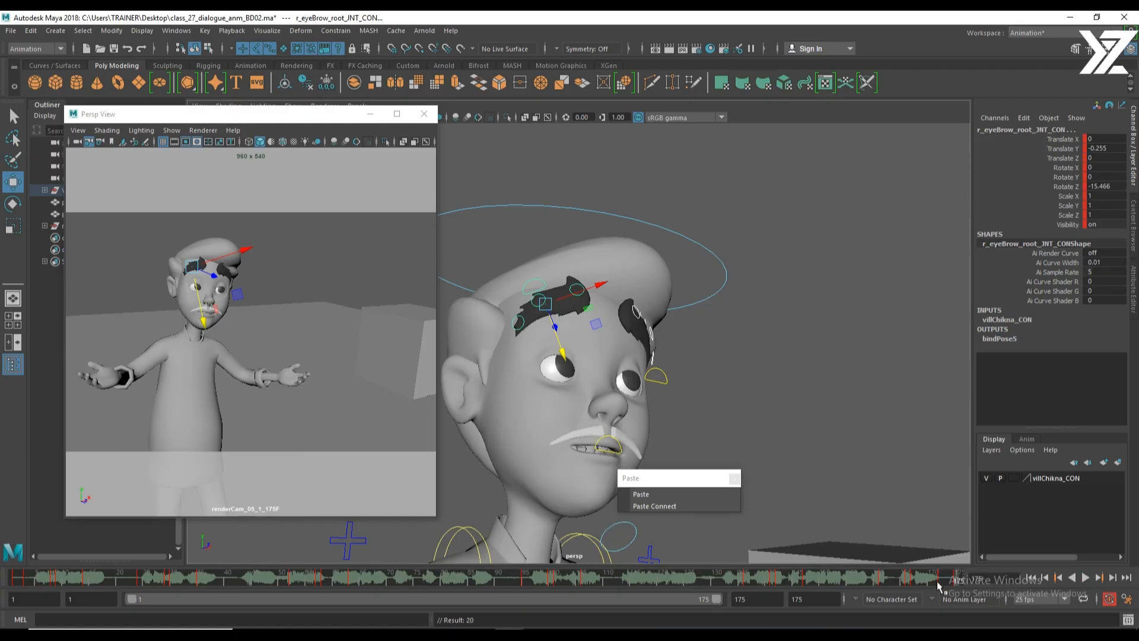
key(alt+v)
key(alt+v)
Close the floating Paste menu and select all of the character's controls in the perspective view.
drag(702, 485, 878, 383)
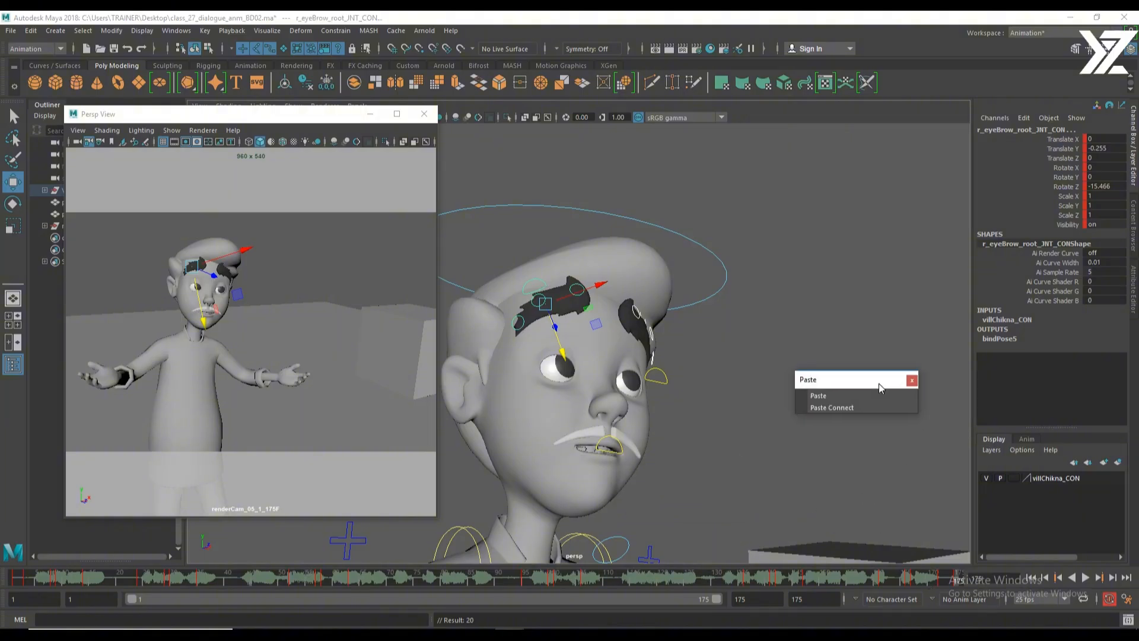
click(914, 382)
alt+right_drag(842, 402, 649, 450)
alt+middle_drag(649, 450, 692, 328)
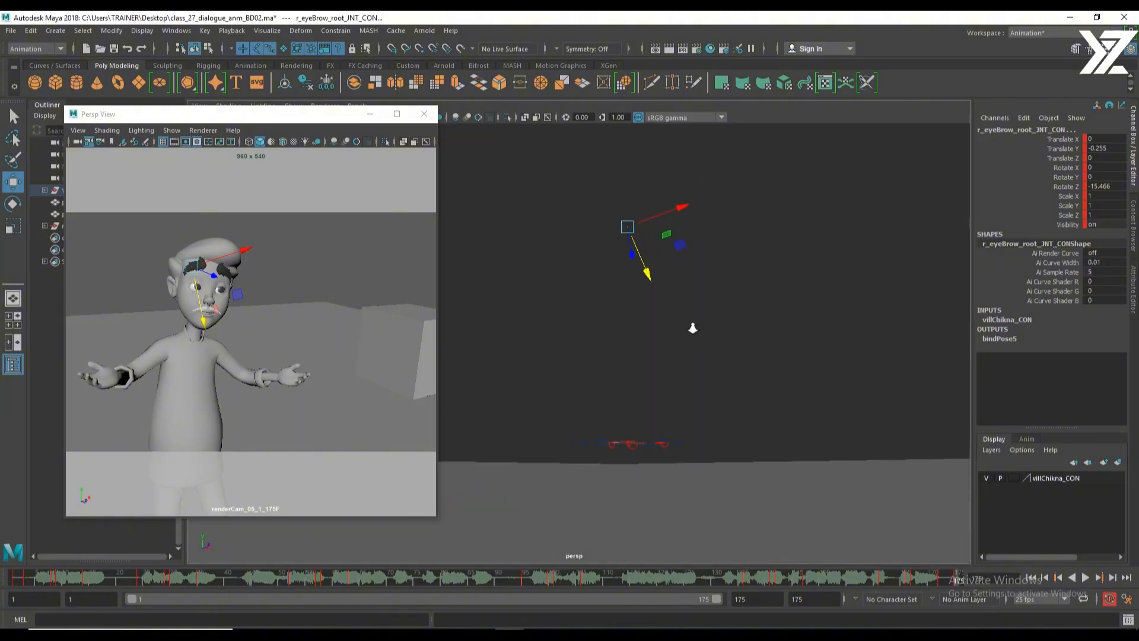
alt+drag(692, 328, 720, 372)
drag(496, 166, 854, 510)
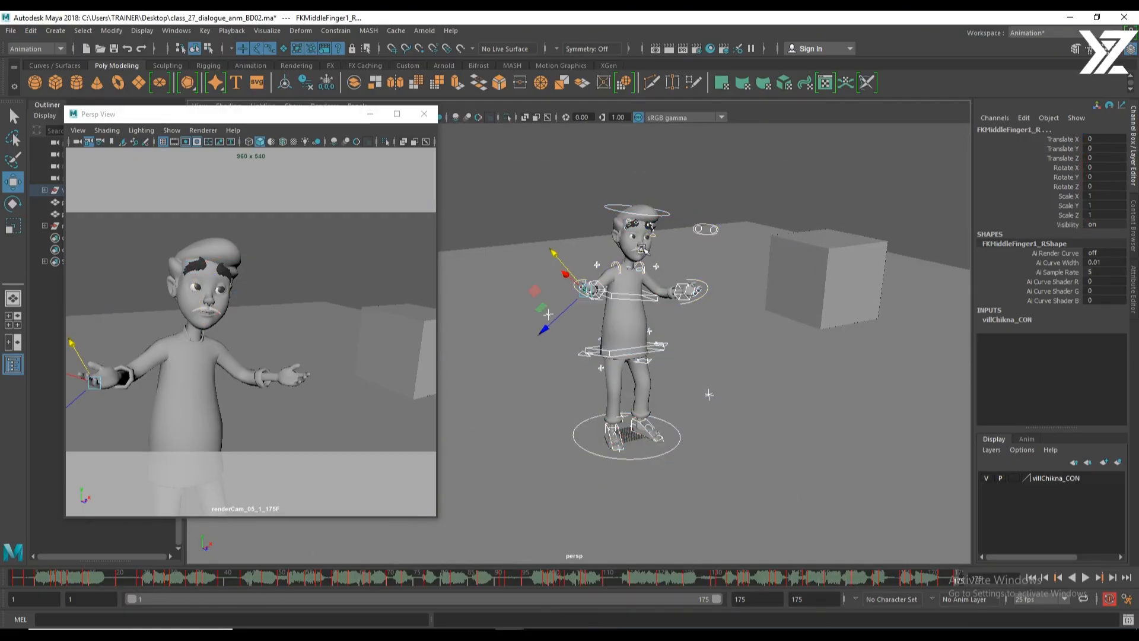
Examine the character's pose from several angles and review the animation from the start up to frame 89.
alt+drag(648, 268, 694, 229)
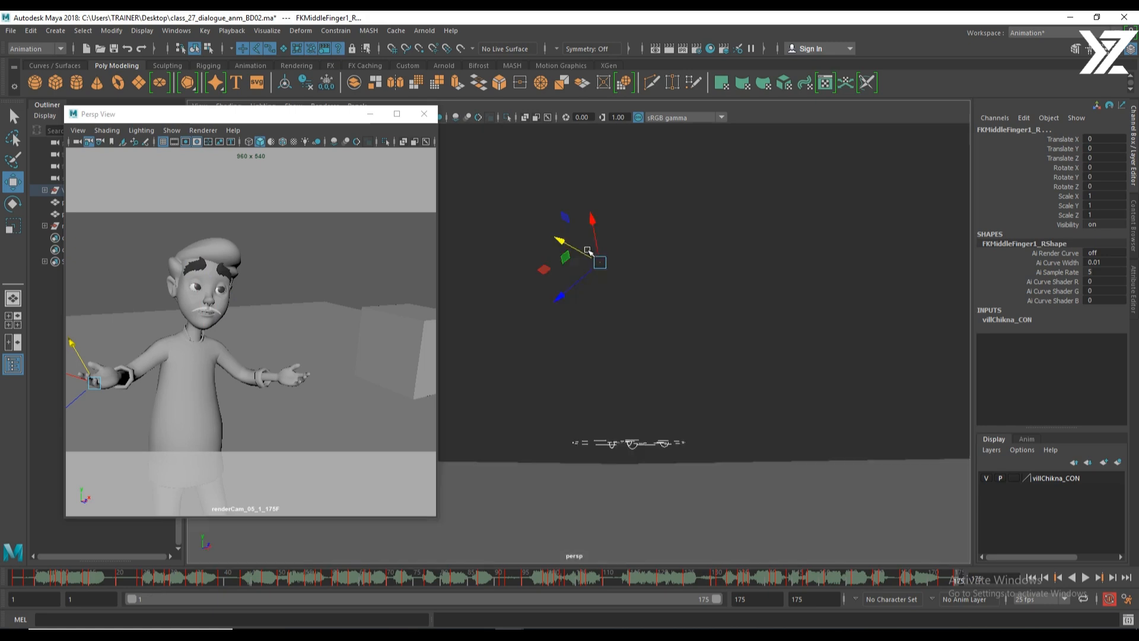
alt+right_drag(656, 272, 804, 284)
alt+middle_drag(719, 189, 715, 263)
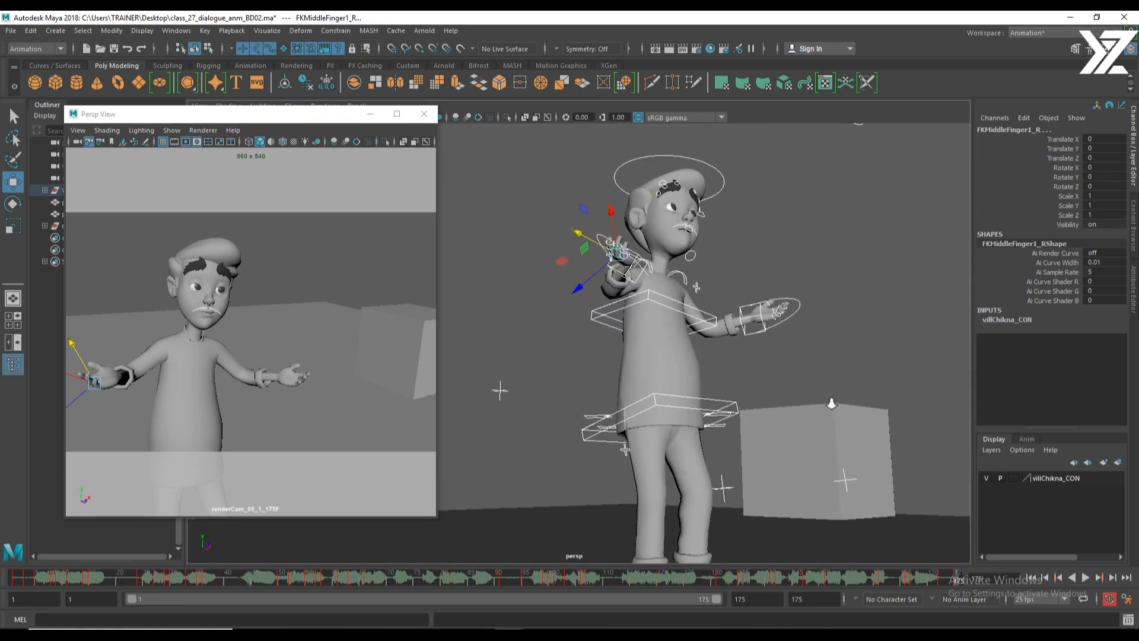
alt+right_drag(832, 404, 679, 366)
alt+drag(679, 366, 671, 392)
alt+right_drag(652, 319, 691, 320)
alt+middle_drag(691, 320, 720, 321)
click(21, 580)
key(alt+v)
drag(59, 584, 492, 583)
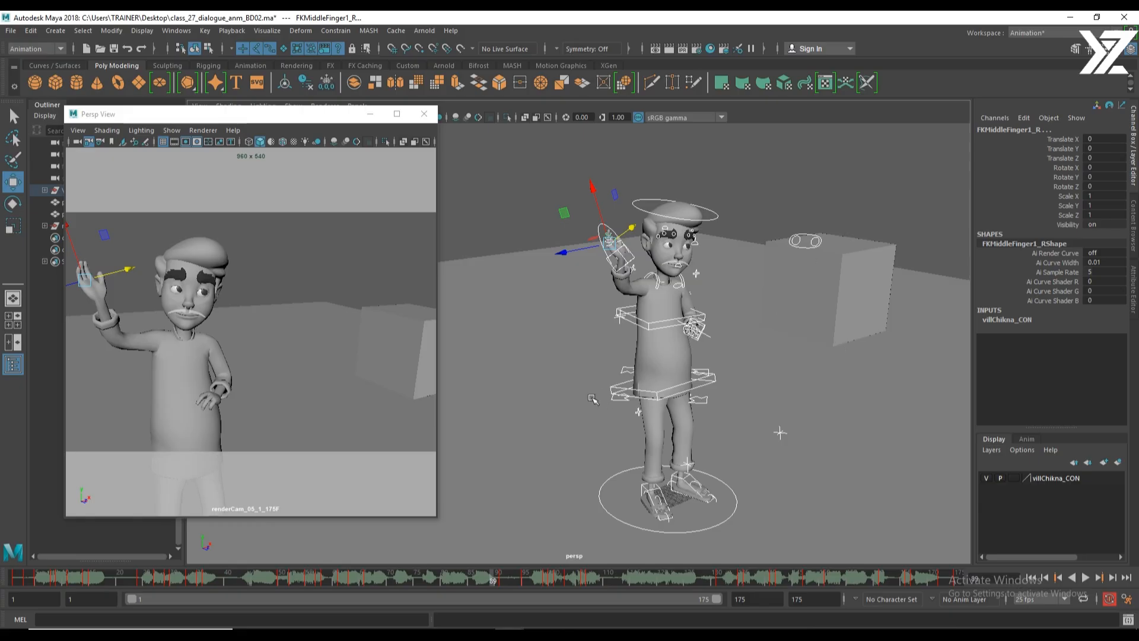
Select the head control FKHead_M, move the camera view aside and open the Graph Editor for its curves.
alt+right_drag(592, 399, 788, 377)
click(741, 223)
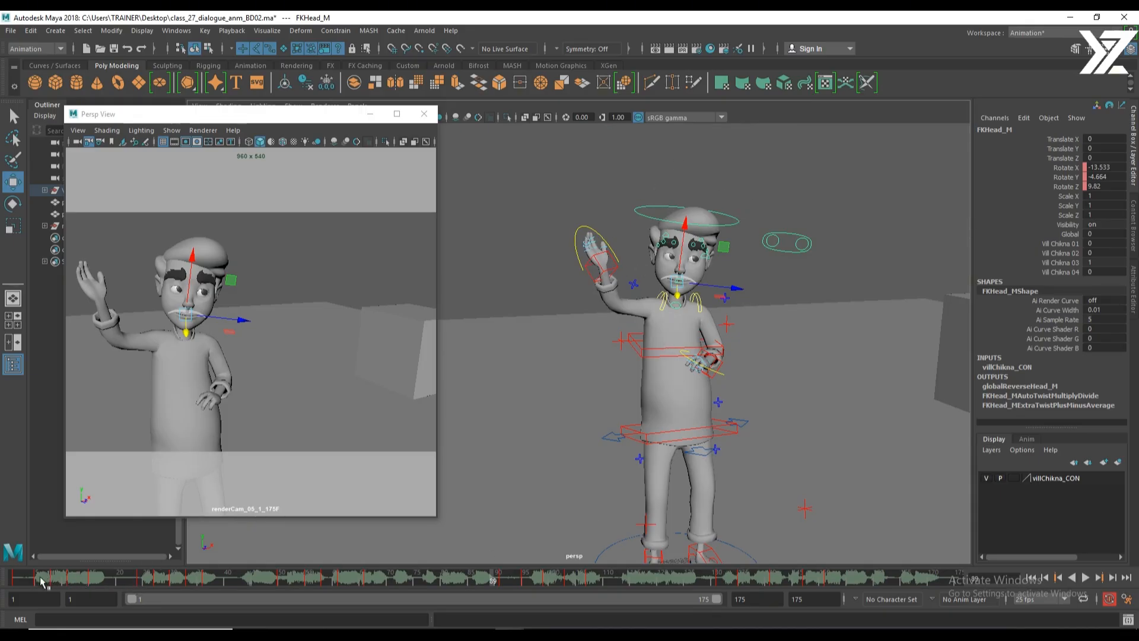
drag(240, 123, 857, 141)
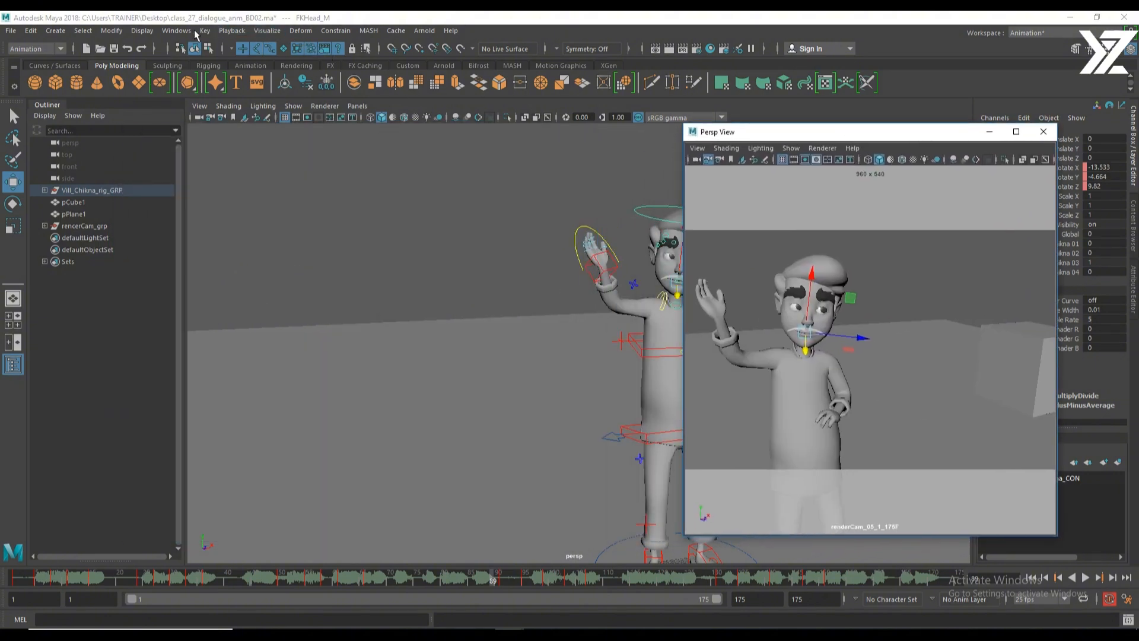
click(188, 31)
mouse_move(214, 84)
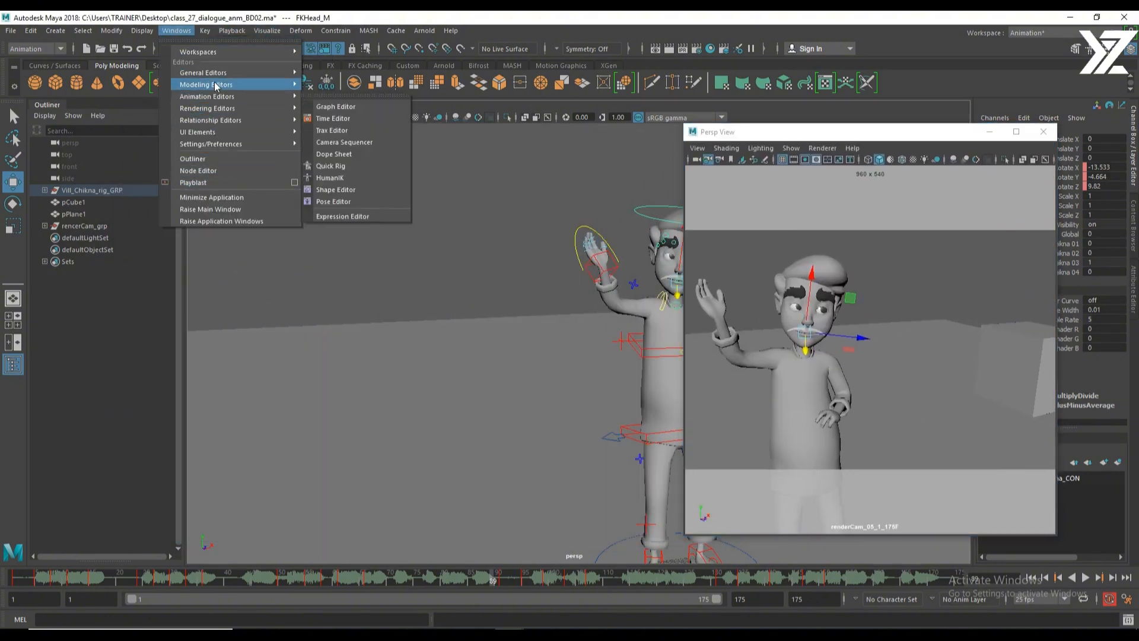
click(336, 106)
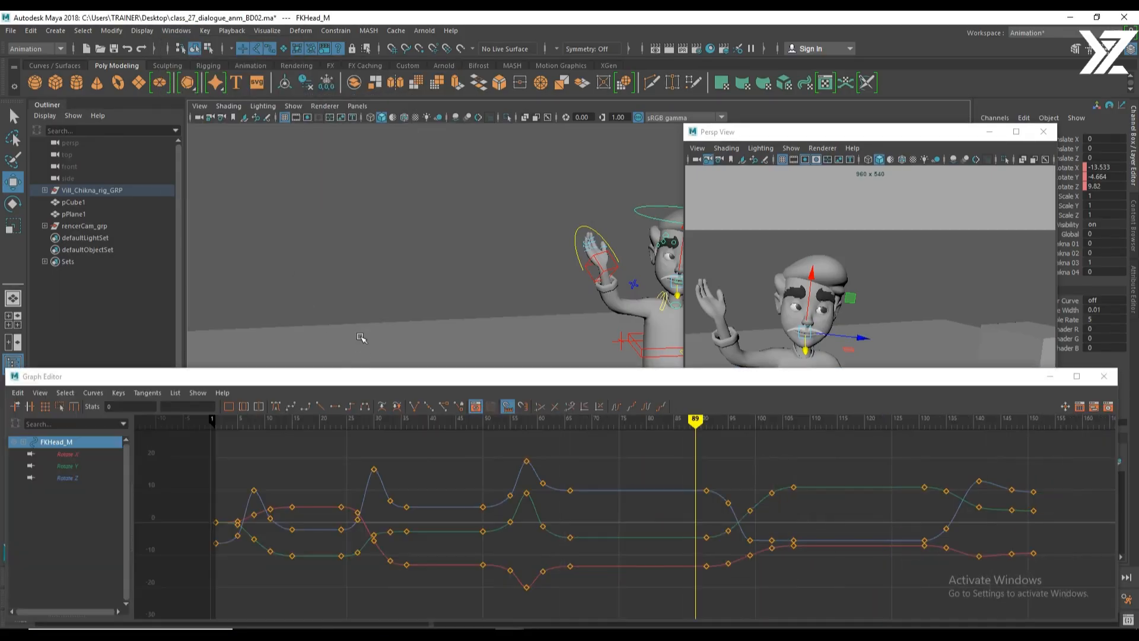
Activate the Rotate tool for the head control and isolate its Rotate Z curve in the Graph Editor.
drag(363, 380, 338, 360)
click(868, 308)
key(e)
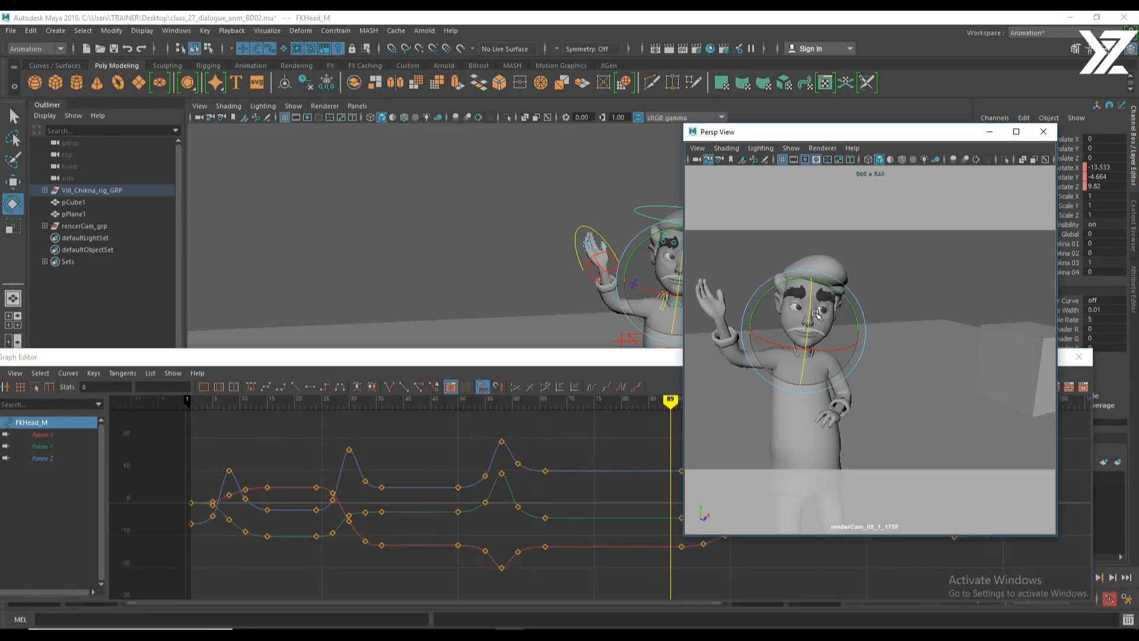
click(52, 457)
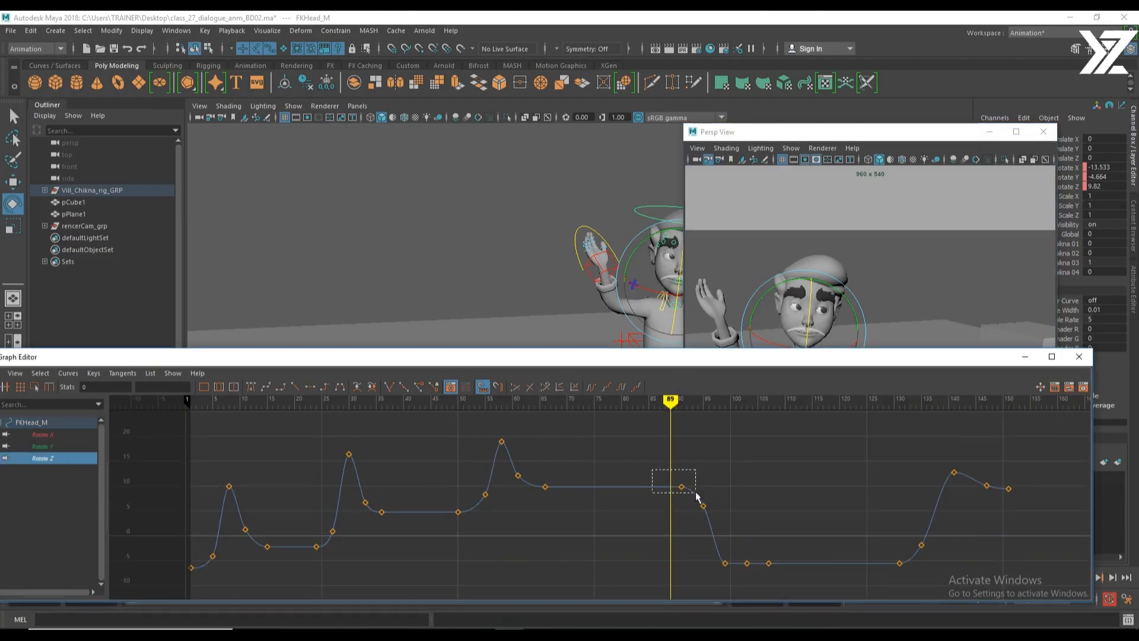
drag(696, 493, 696, 494)
mouse_move(680, 504)
shift+middle_down()
mouse_move(684, 478)
mouse_move(693, 511)
shift+middle_up()
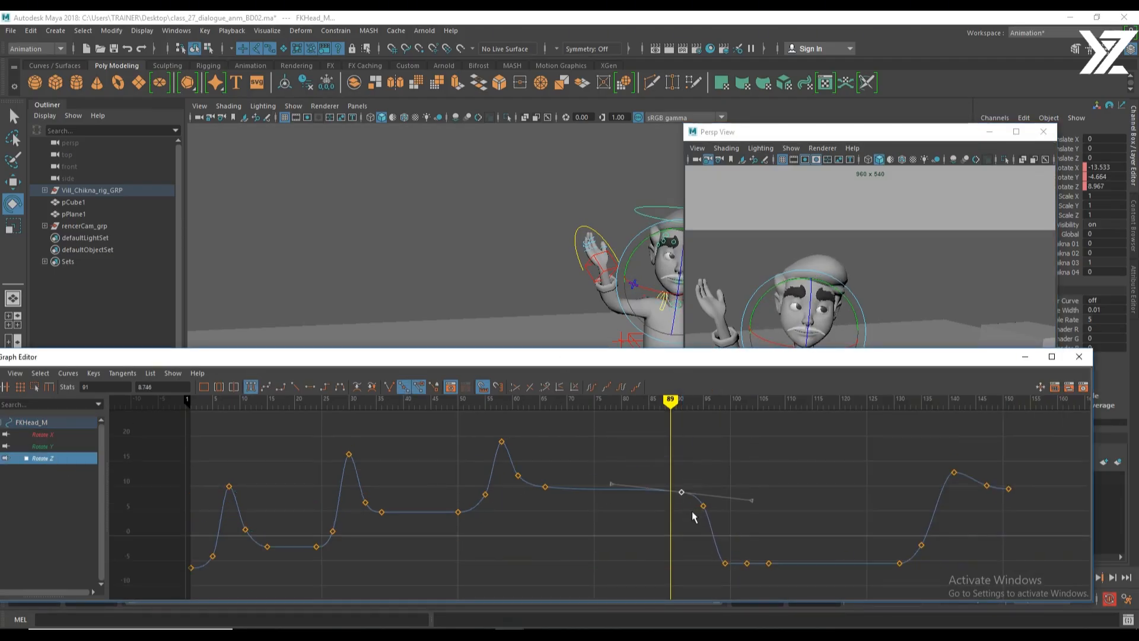
key(ctrl+z)
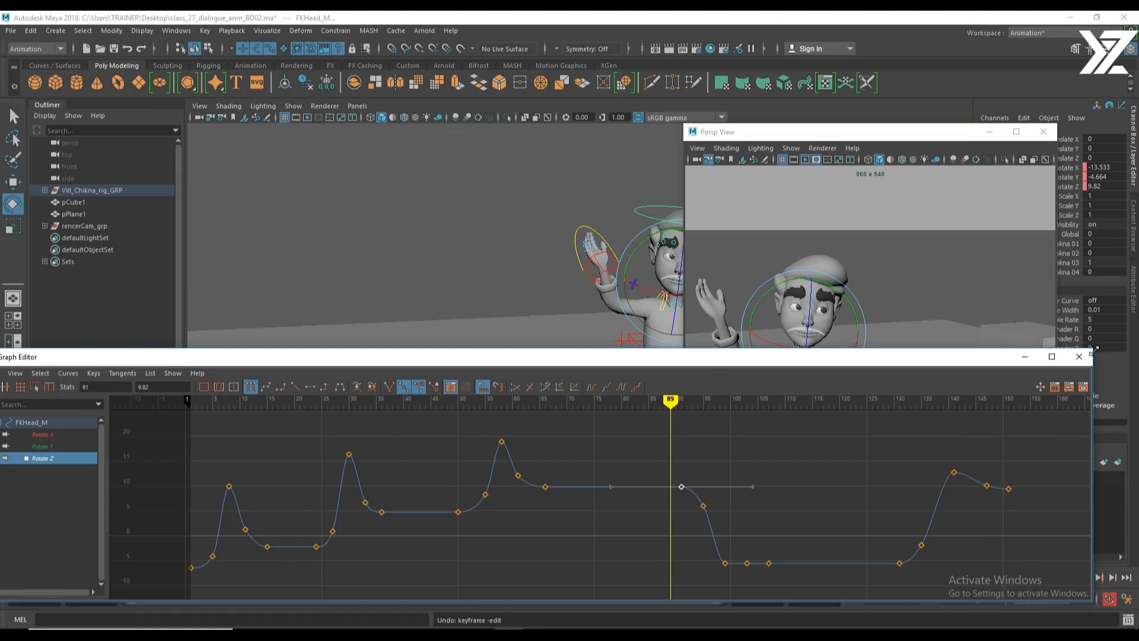
Shrink the Graph Editor window and place it so the timeline and the camera view stay uncovered.
drag(1095, 350, 602, 446)
drag(483, 454, 504, 414)
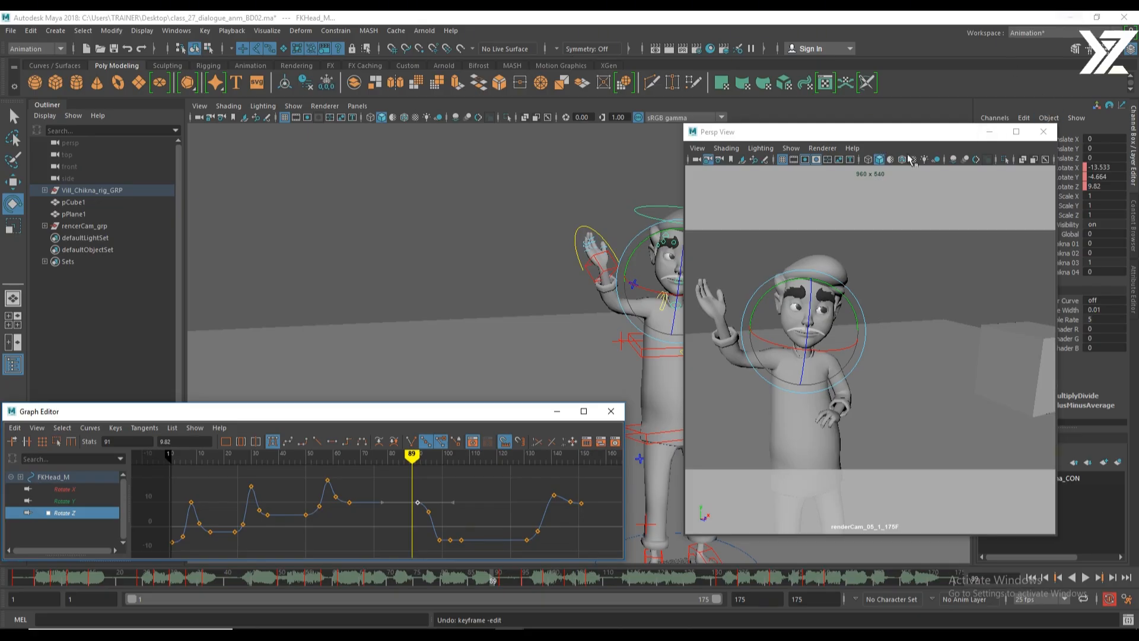
drag(441, 417, 445, 371)
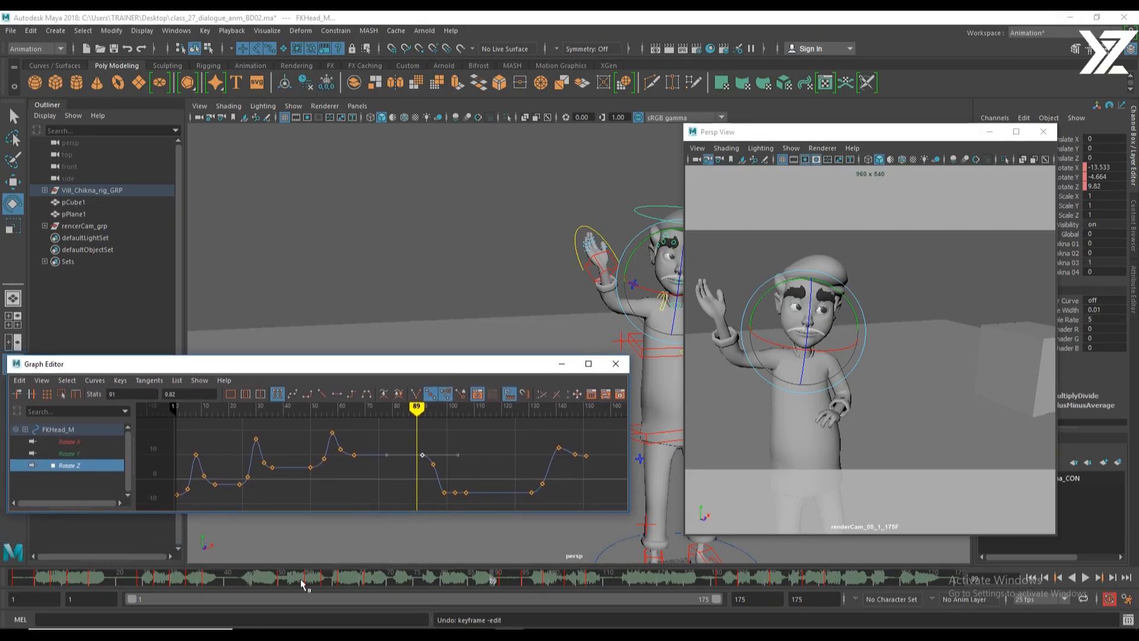
Insert a key on the head's Rotate Z curve at frame 72 and lower it to about 1.5.
drag(198, 578, 400, 623)
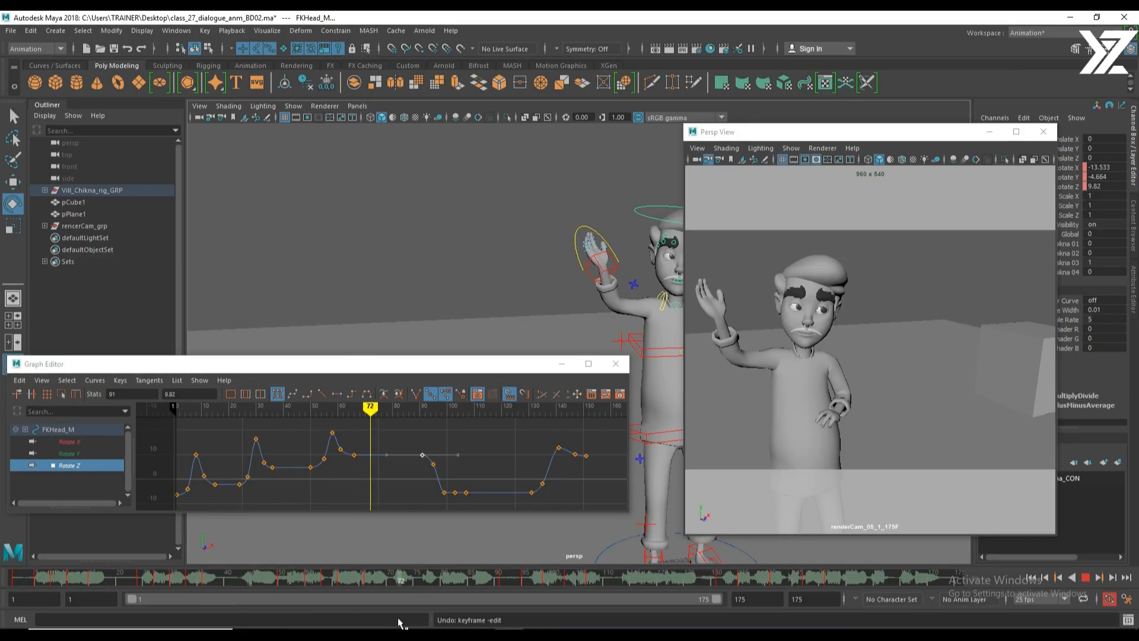
scroll(364, 491, up, 5)
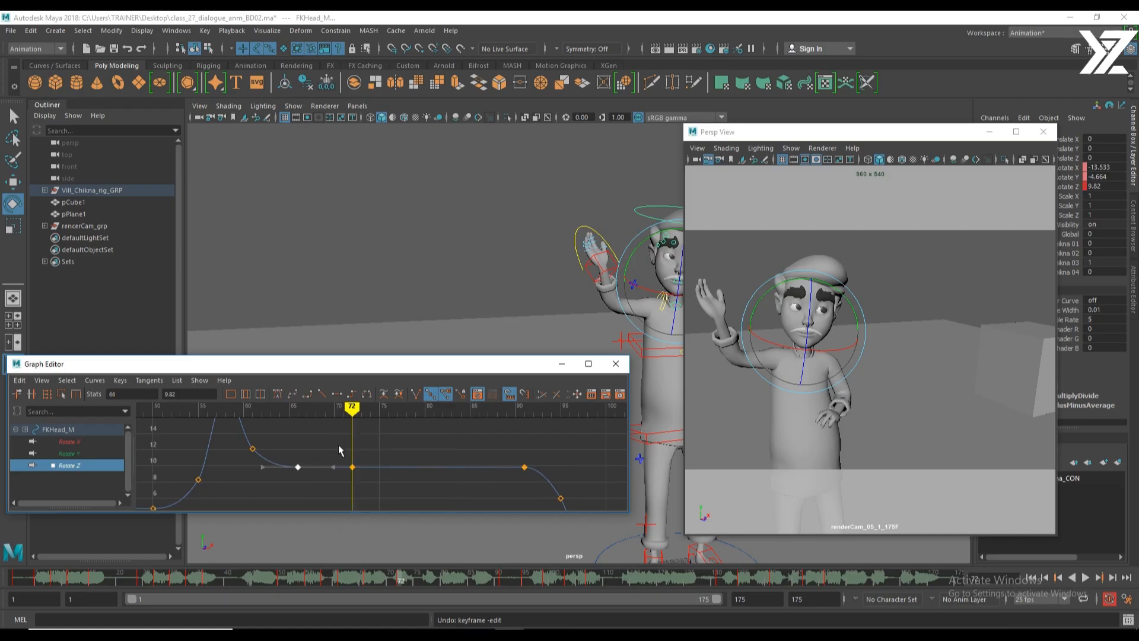
right_drag(336, 435, 344, 464)
key(ctrl+z)
key(ctrl+z)
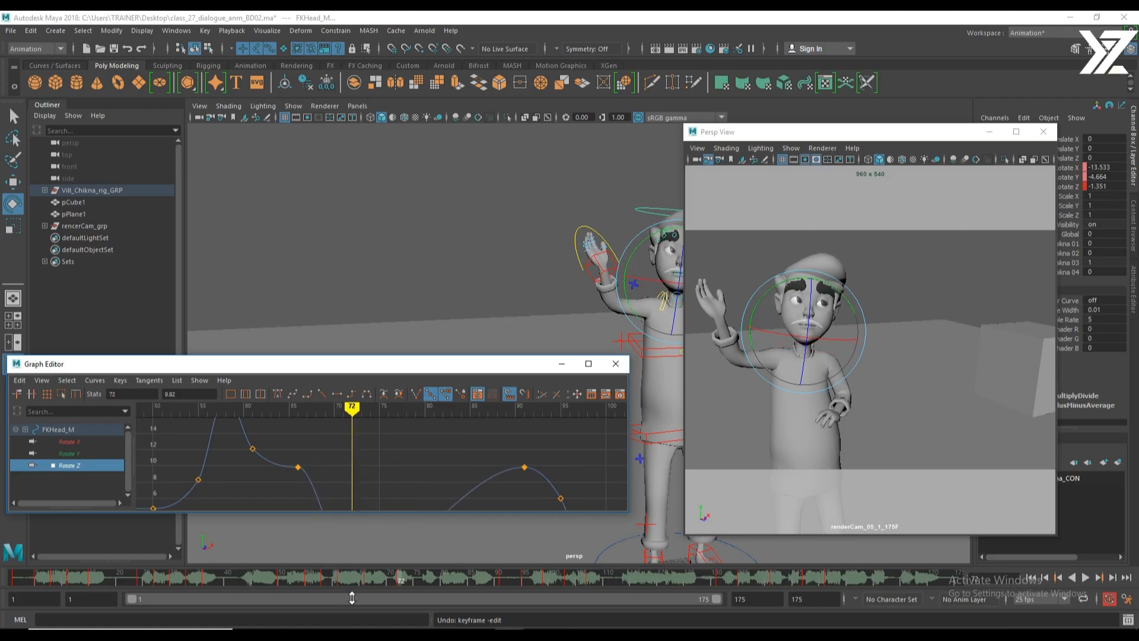
shift+middle_drag(341, 584, 354, 560)
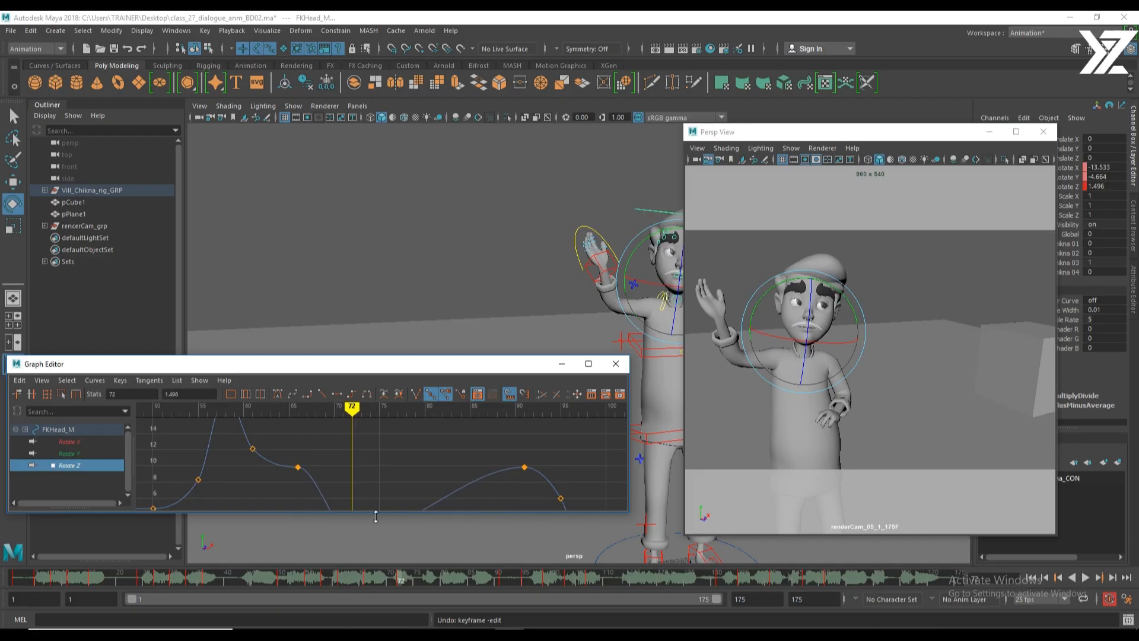
click(379, 463)
alt+right_drag(423, 469, 417, 469)
alt+middle_drag(395, 461, 401, 437)
alt+shift+right_drag(399, 436, 391, 441)
Insert a key on the head's Rotate Z curve at frame 77 and raise it to about 12.25.
drag(402, 571, 428, 586)
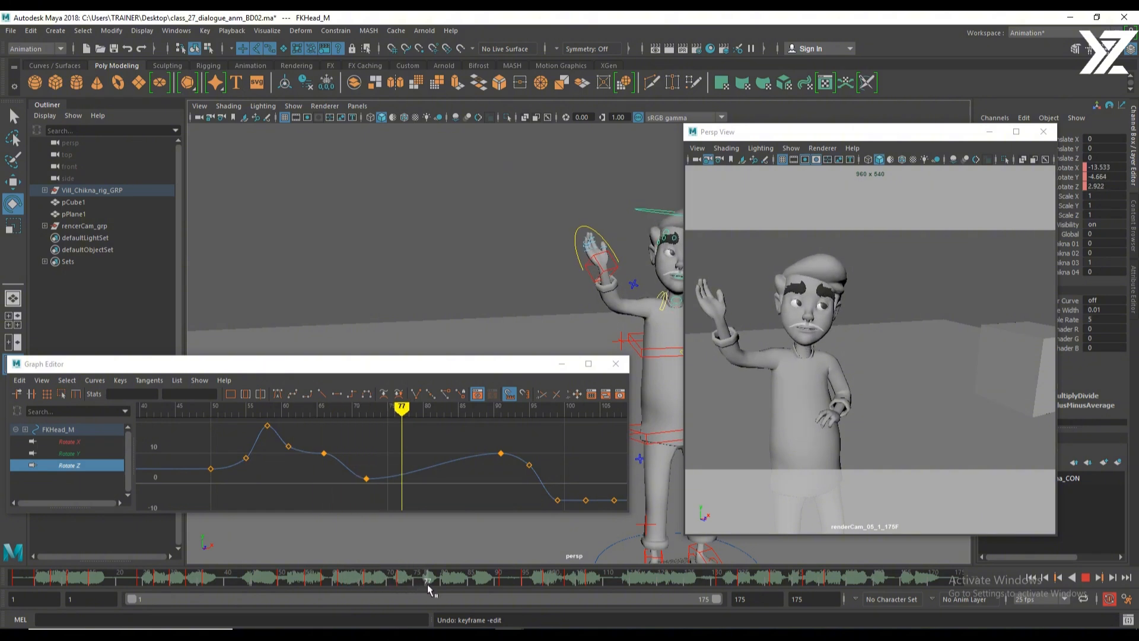
right_click(402, 440)
click(379, 460)
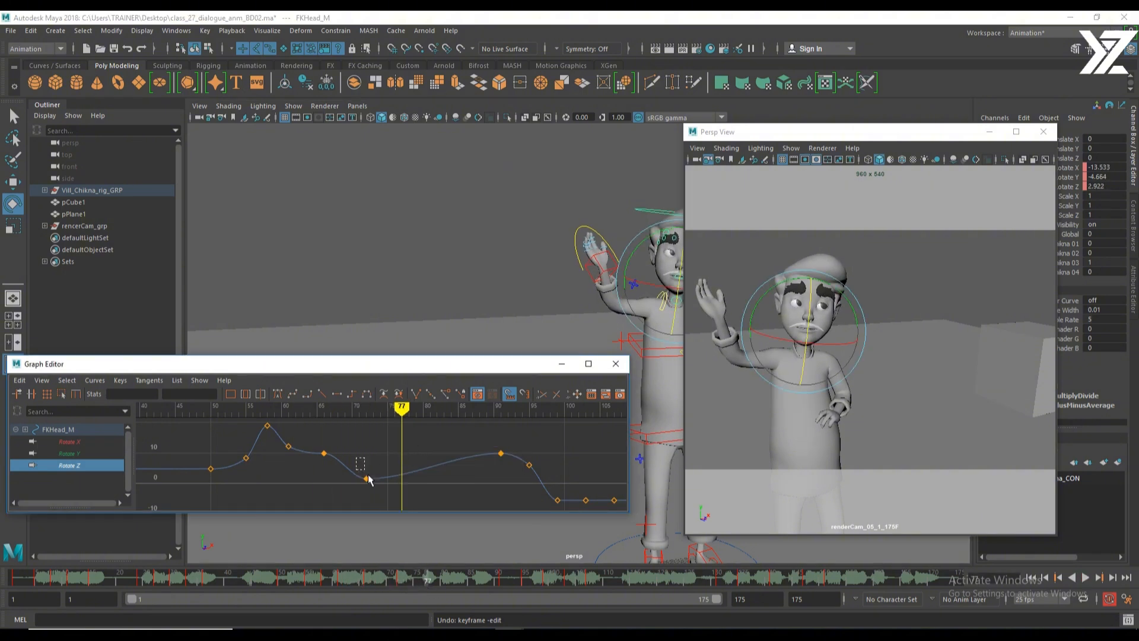
click(367, 478)
right_click(376, 416)
click(392, 426)
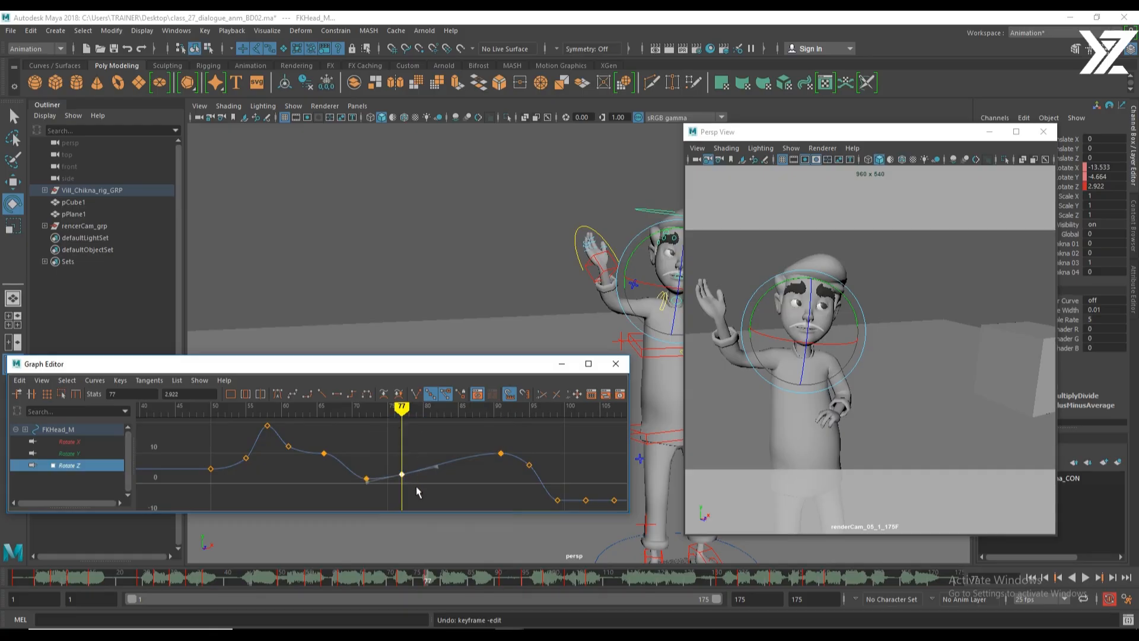
middle_drag(415, 486, 418, 457)
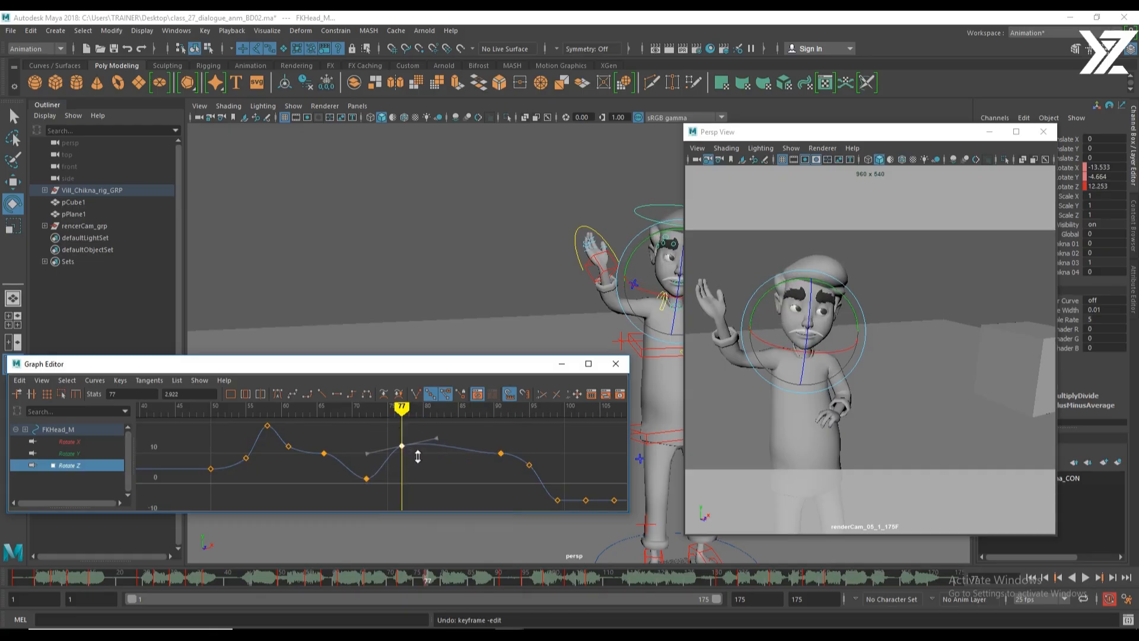
Insert a key on the head's Rotate Z curve at frame 85 and lower it to about 3.75.
mouse_move(405, 412)
mouse_down()
mouse_move(325, 420)
mouse_move(496, 439)
mouse_move(459, 439)
mouse_up()
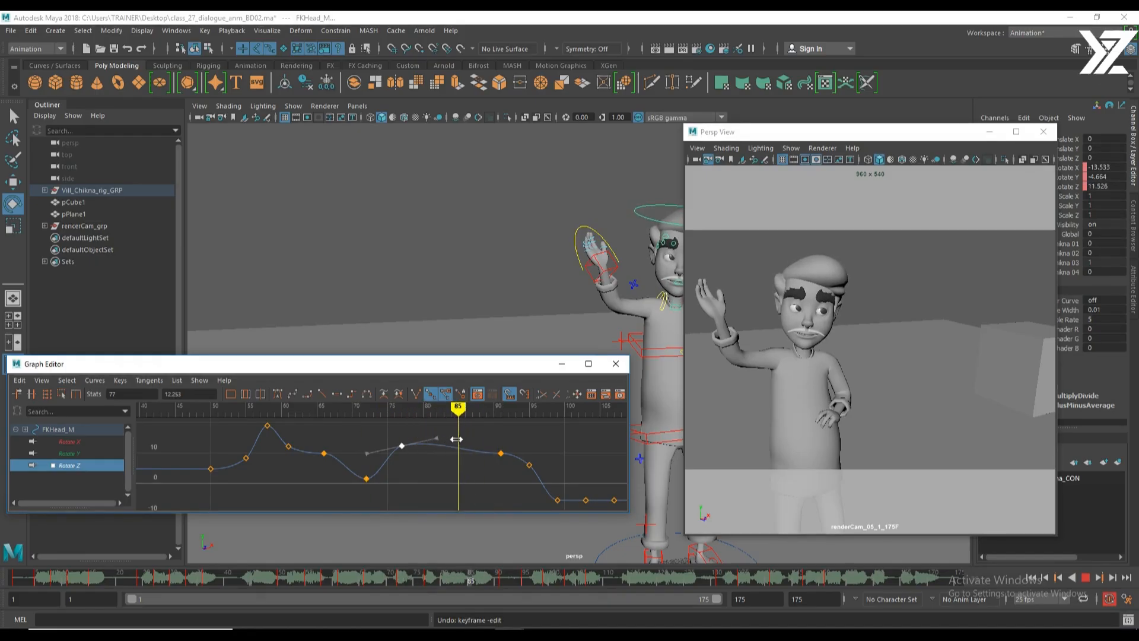
right_click(422, 423)
click(460, 429)
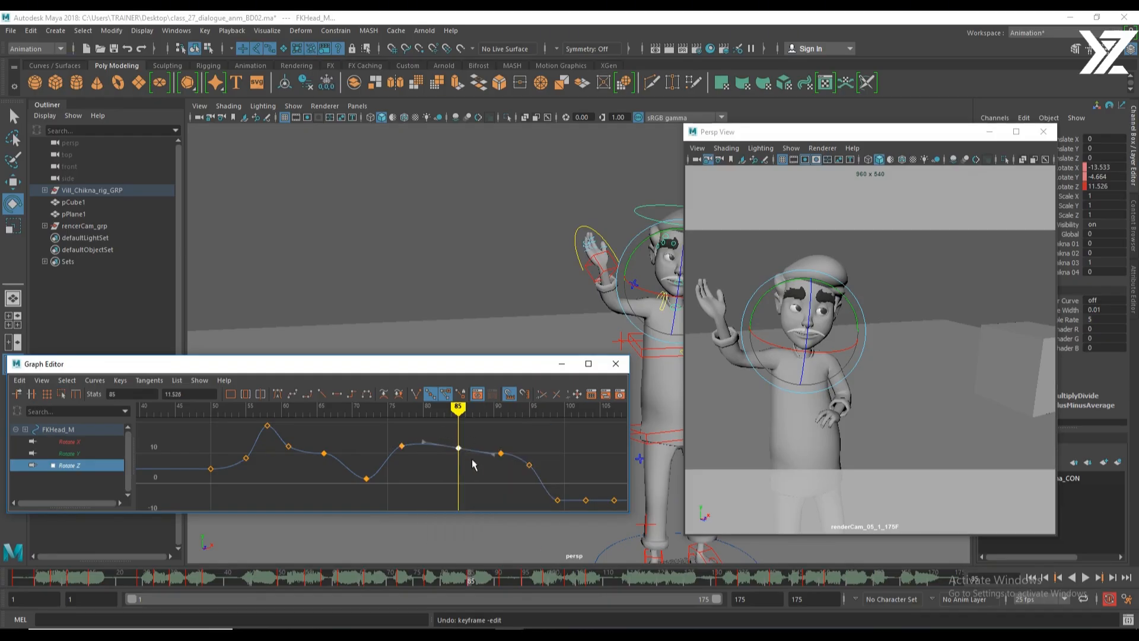
shift+middle_drag(473, 464, 461, 495)
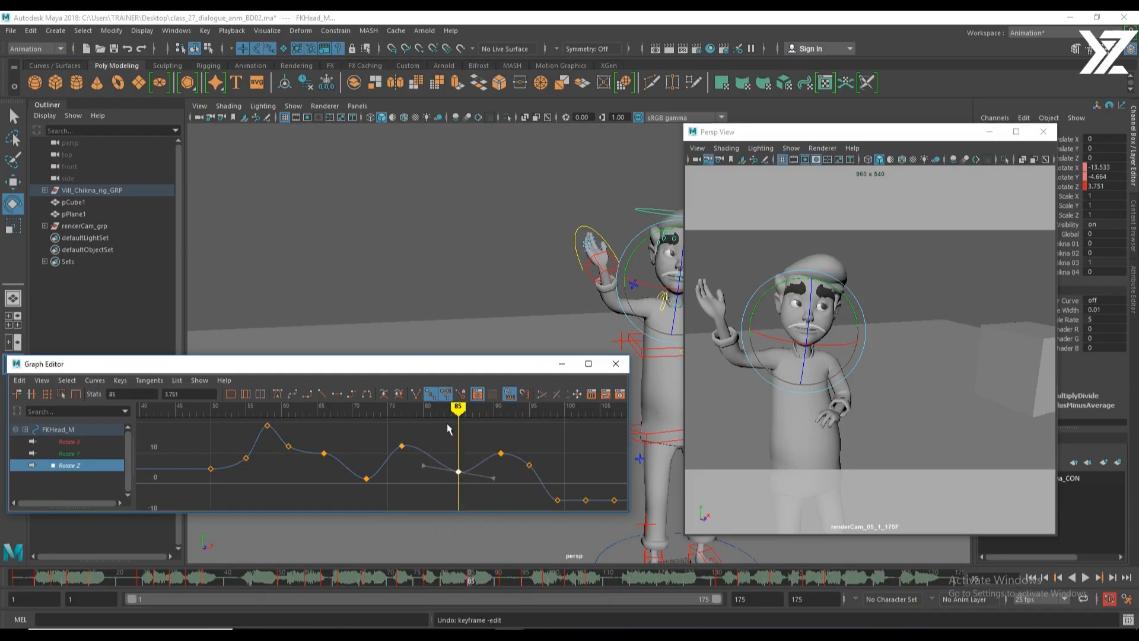
Play the shot from about frame 58 to review the new head movement against the audio.
mouse_move(447, 428)
mouse_down()
mouse_move(354, 435)
mouse_move(502, 434)
mouse_move(267, 434)
mouse_up()
click(1086, 578)
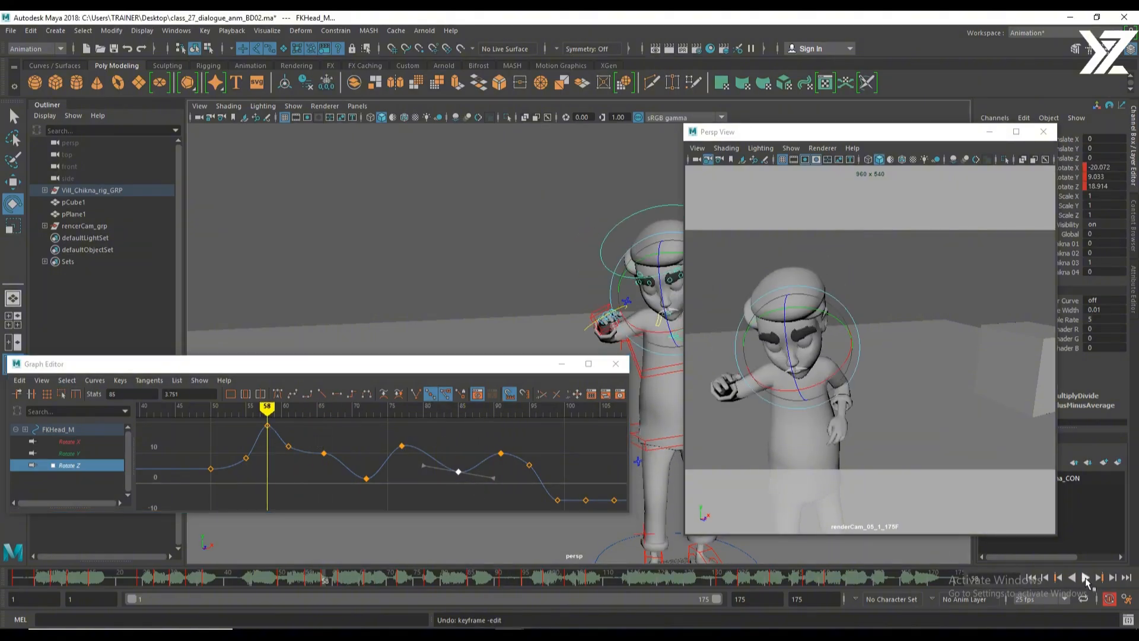
click(1086, 577)
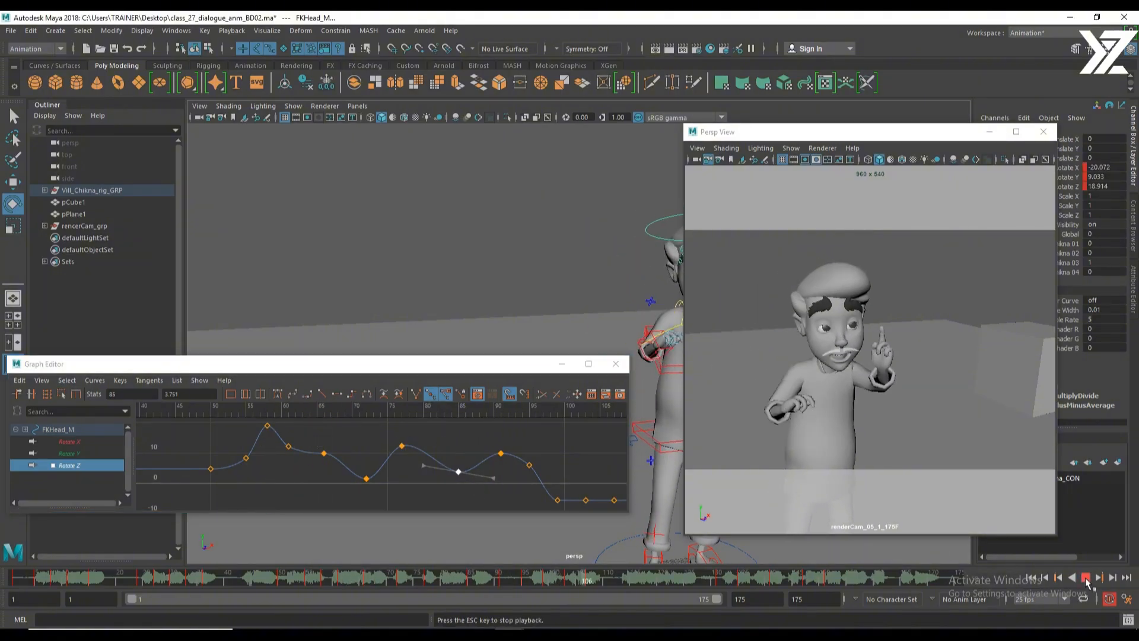
Stop playback and lower the head's Rotate Z key at frame 103 to about -12.
click(1086, 578)
alt+middle_drag(540, 450, 347, 451)
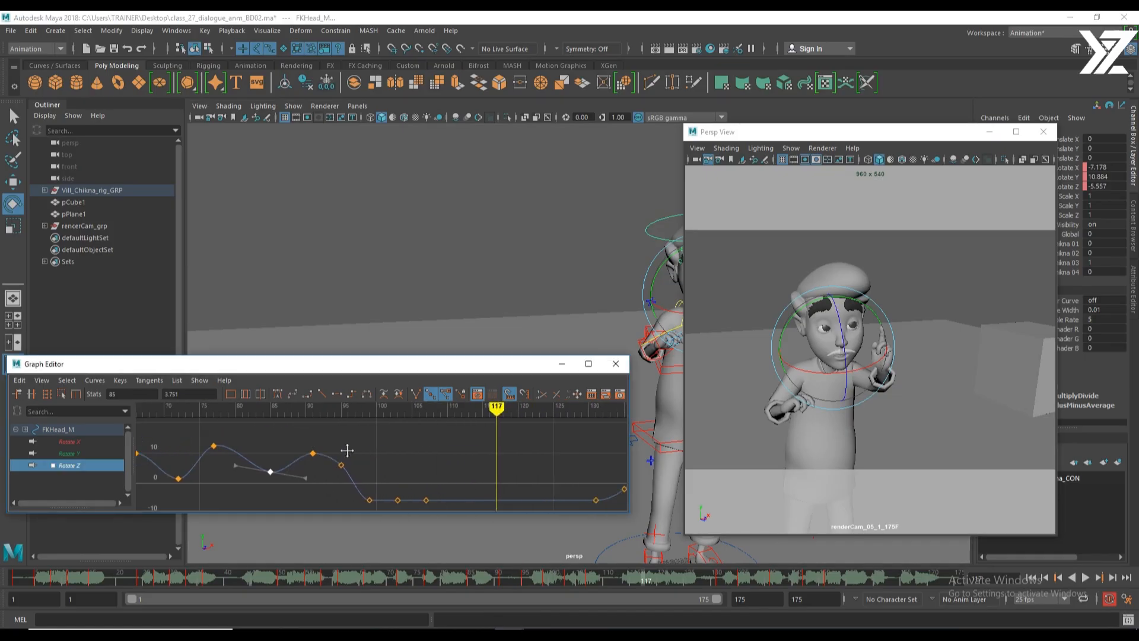
mouse_move(352, 408)
mouse_down()
mouse_move(305, 410)
mouse_move(391, 409)
mouse_move(400, 420)
mouse_move(349, 422)
mouse_move(397, 424)
mouse_up()
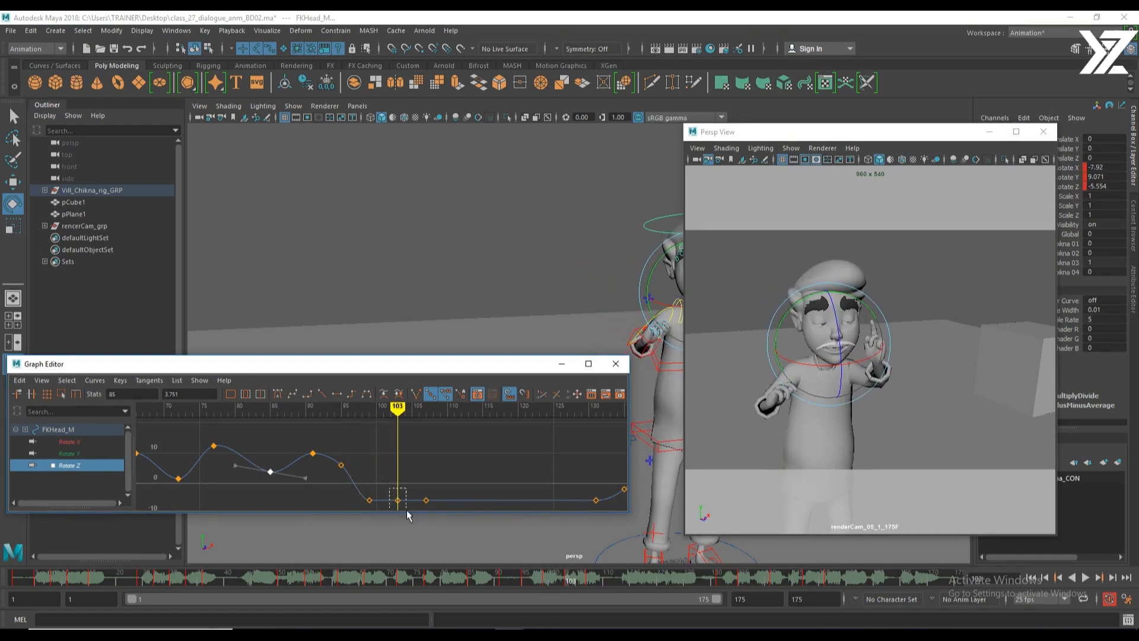
drag(408, 515, 408, 515)
middle_drag(423, 448, 422, 472)
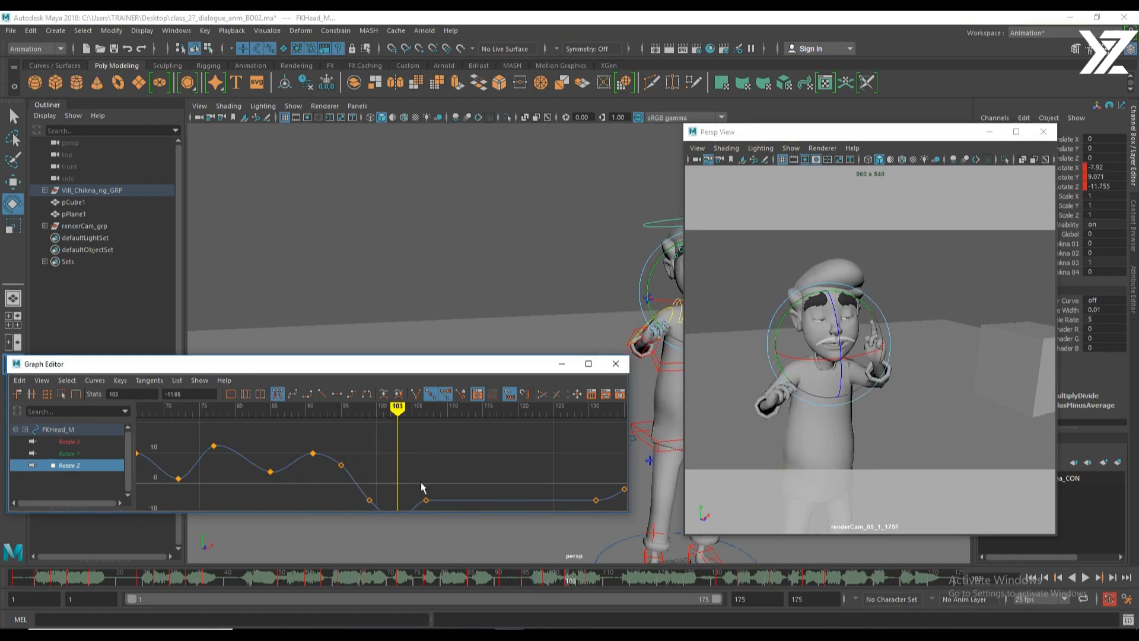
Insert a key on the head's Rotate Z curve at frame 114 and raise it to about 1.6.
mouse_move(573, 585)
mouse_down()
mouse_move(520, 581)
mouse_move(629, 586)
mouse_up()
right_click(502, 449)
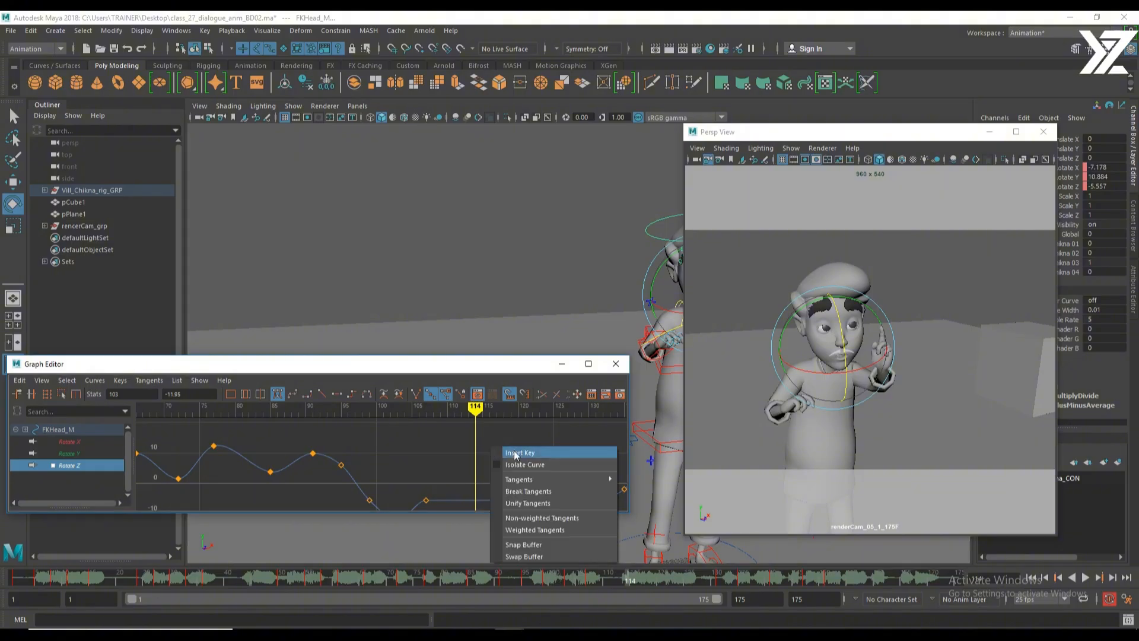
click(515, 454)
middle_drag(488, 480, 485, 461)
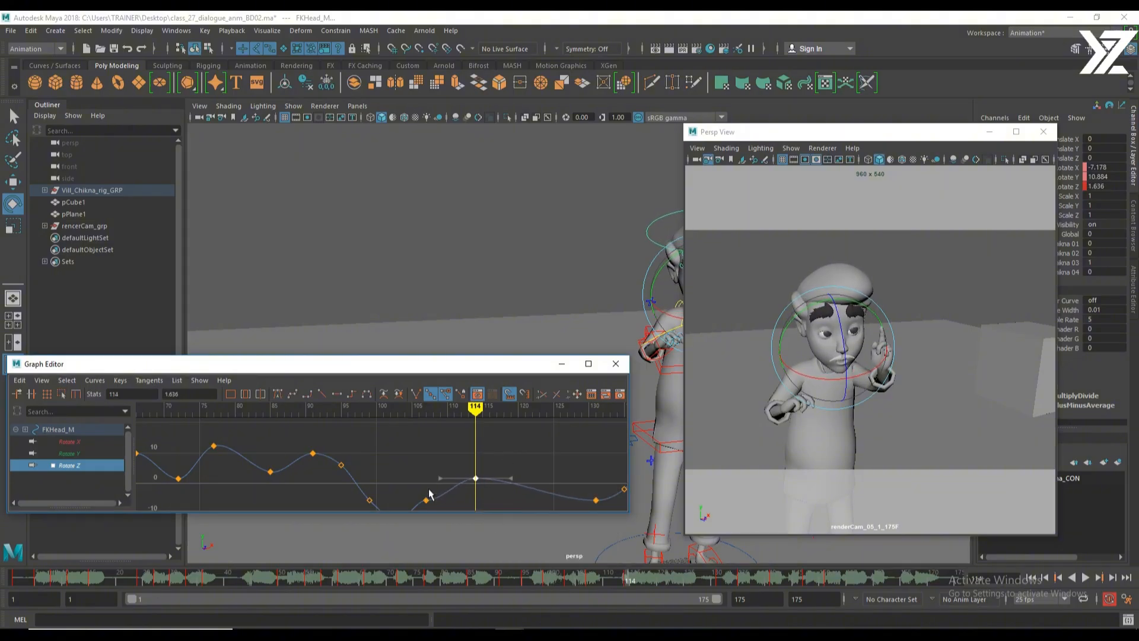
Tilt the outgoing tangent of the head's Rotate Z key at frame 107 upward and scrub ahead to check the motion.
click(426, 500)
middle_drag(452, 502, 445, 478)
mouse_move(469, 422)
mouse_down()
mouse_move(400, 423)
mouse_move(595, 422)
mouse_move(465, 424)
mouse_move(534, 424)
mouse_move(361, 445)
mouse_move(562, 447)
mouse_up()
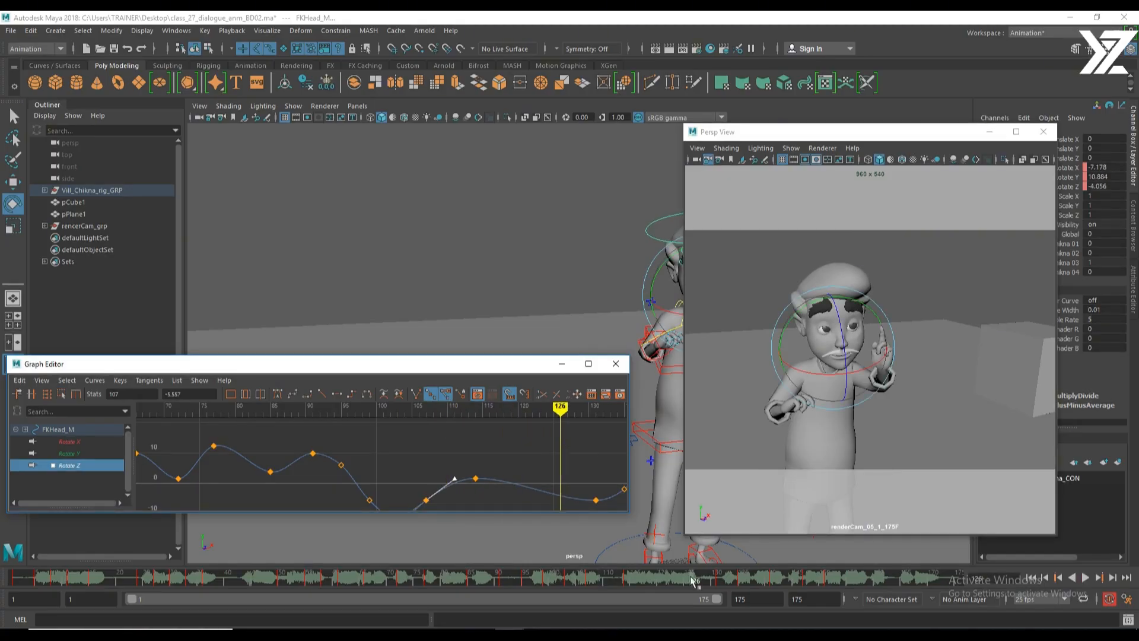
Insert a closing key on the head's Rotate Z curve at frame 175.
drag(532, 578, 877, 582)
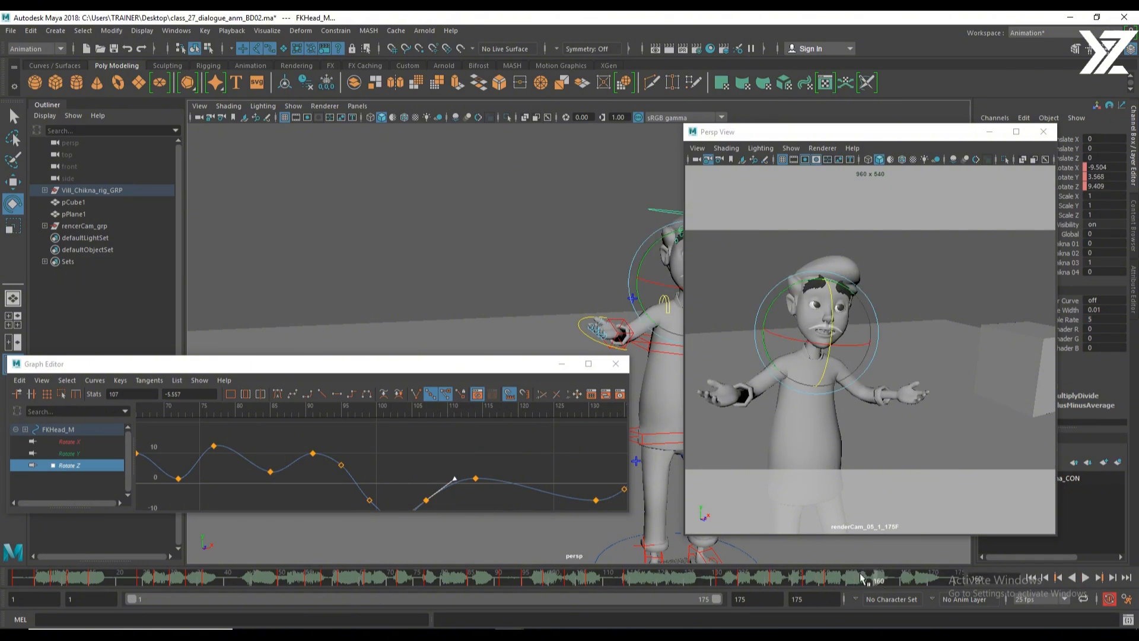
alt+middle_drag(505, 455, 190, 460)
alt+middle_drag(475, 467, 411, 468)
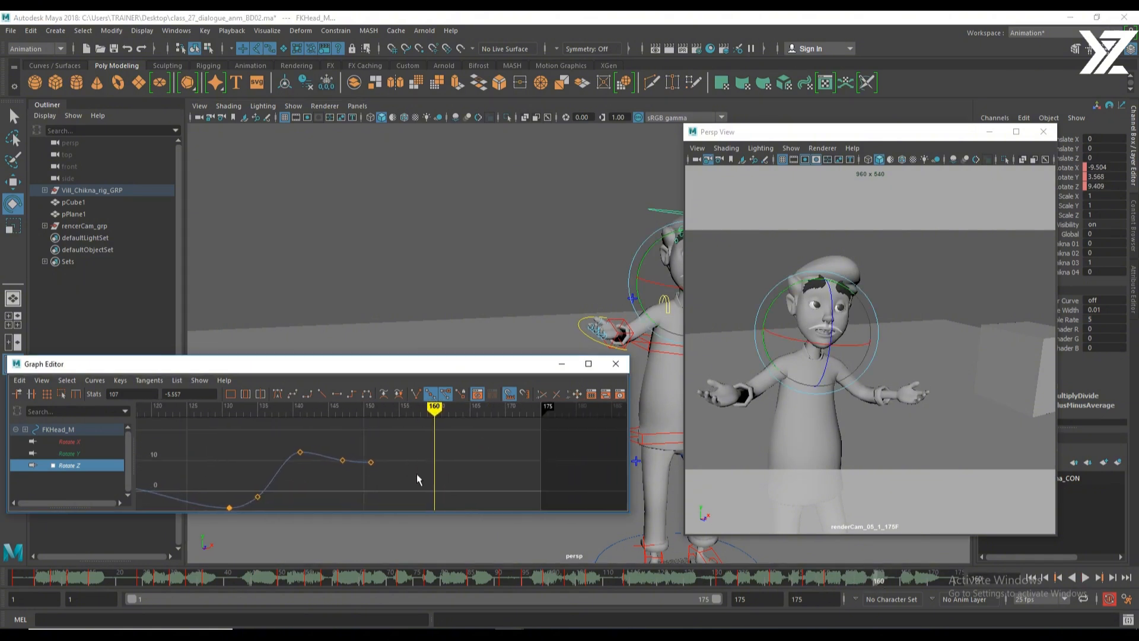
click(959, 578)
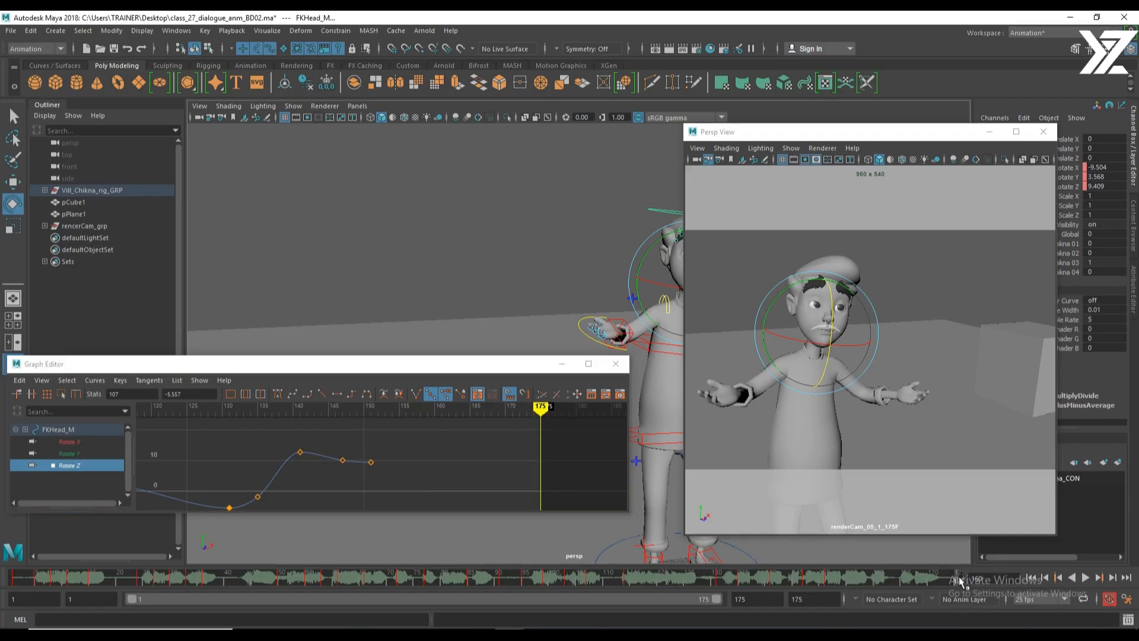
right_click(517, 445)
click(522, 451)
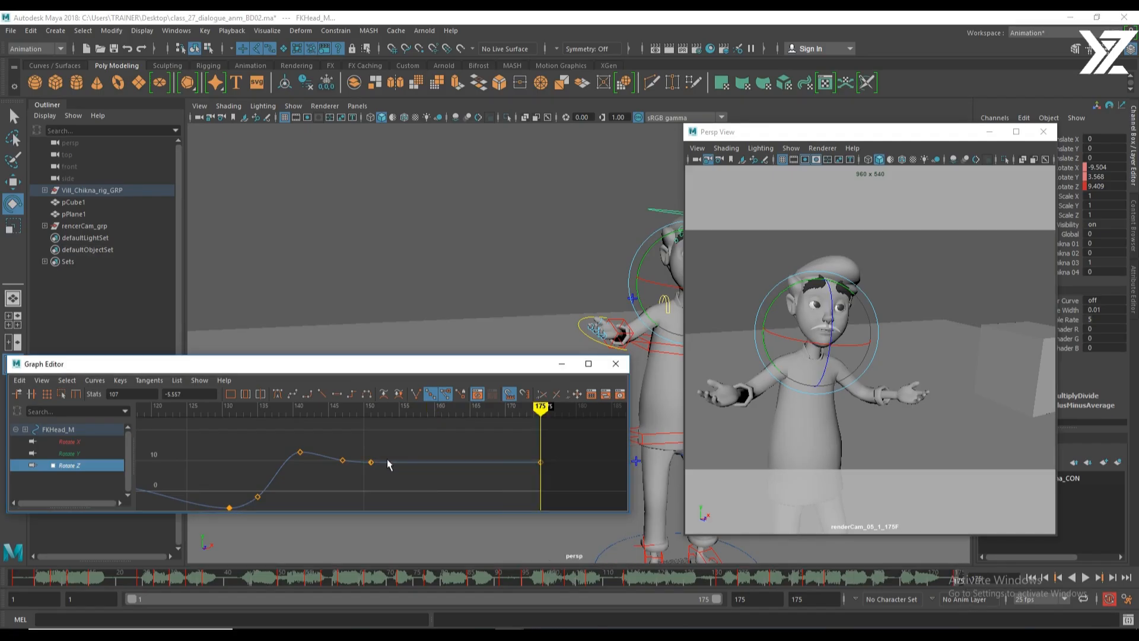
Listen to the audio from frame 152, insert a head Rotate Z key at frame 160 and lower it to about 2.6.
drag(371, 410, 378, 409)
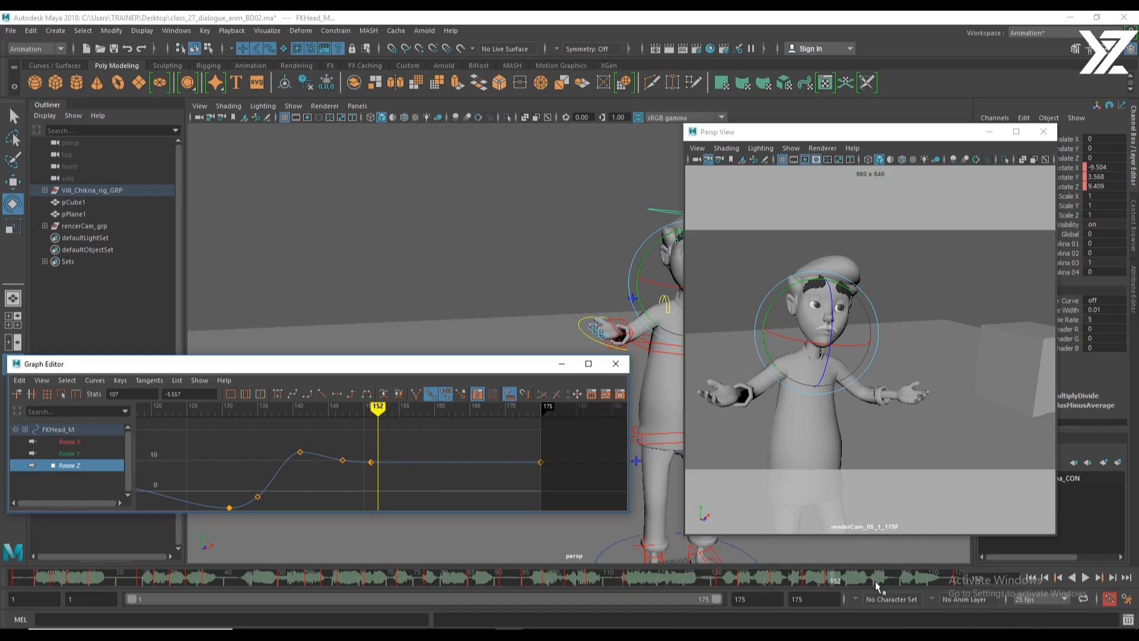
key(alt+v)
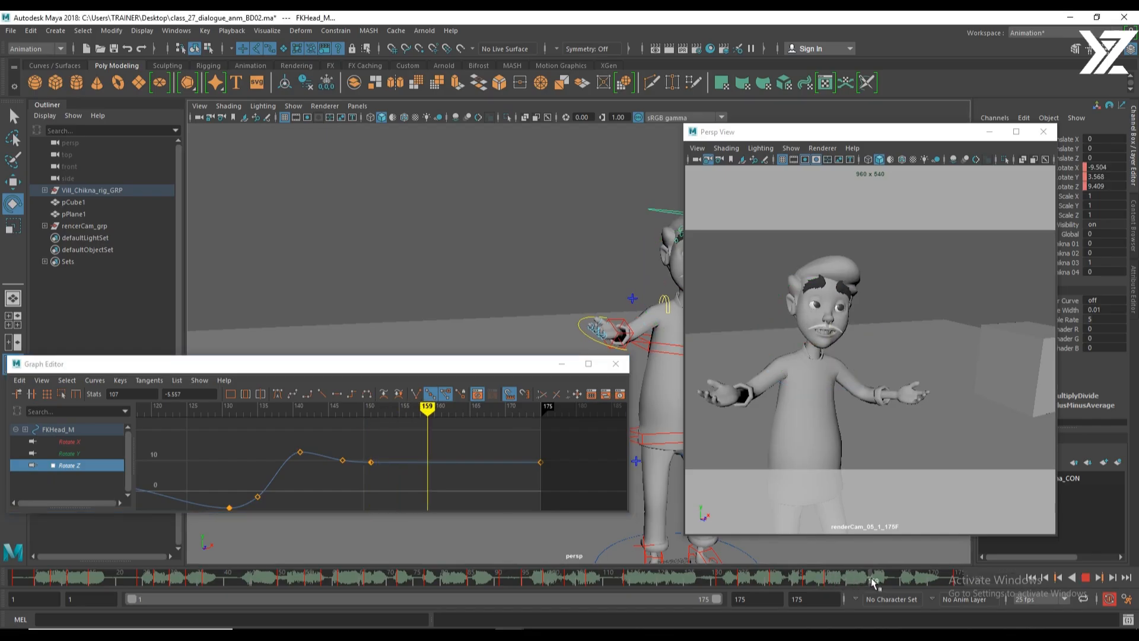
key(alt+v)
right_click(429, 433)
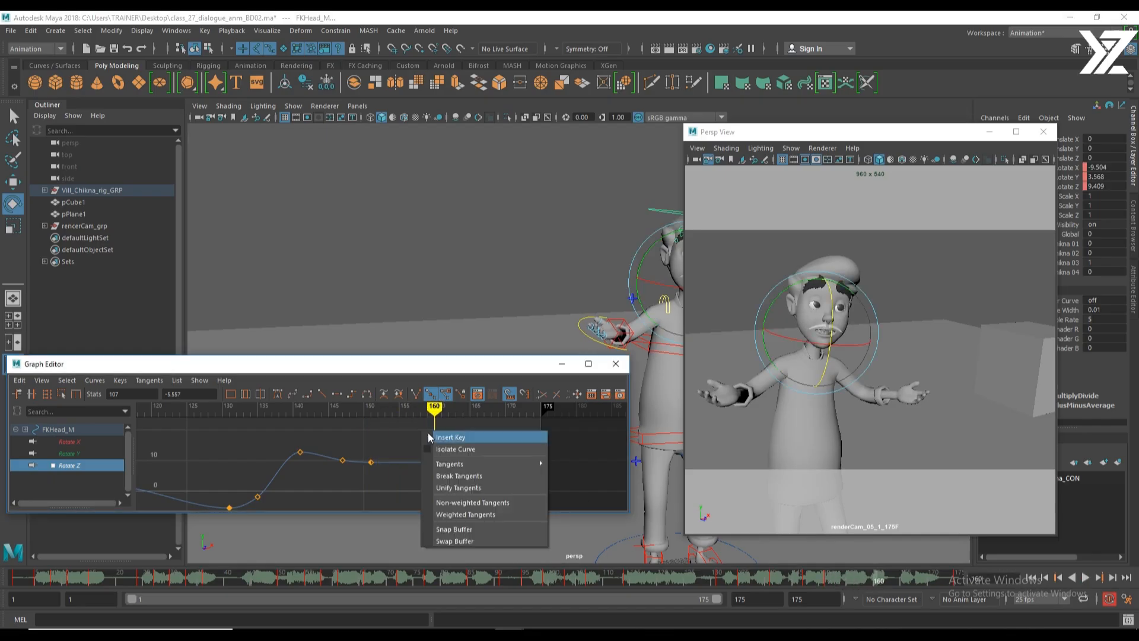
click(435, 442)
mouse_move(441, 487)
shift+middle_down()
mouse_move(445, 477)
mouse_move(444, 505)
shift+middle_up()
Insert a key on the head's Rotate Z curve at frame 156 and raise it to about 8.4.
click(407, 409)
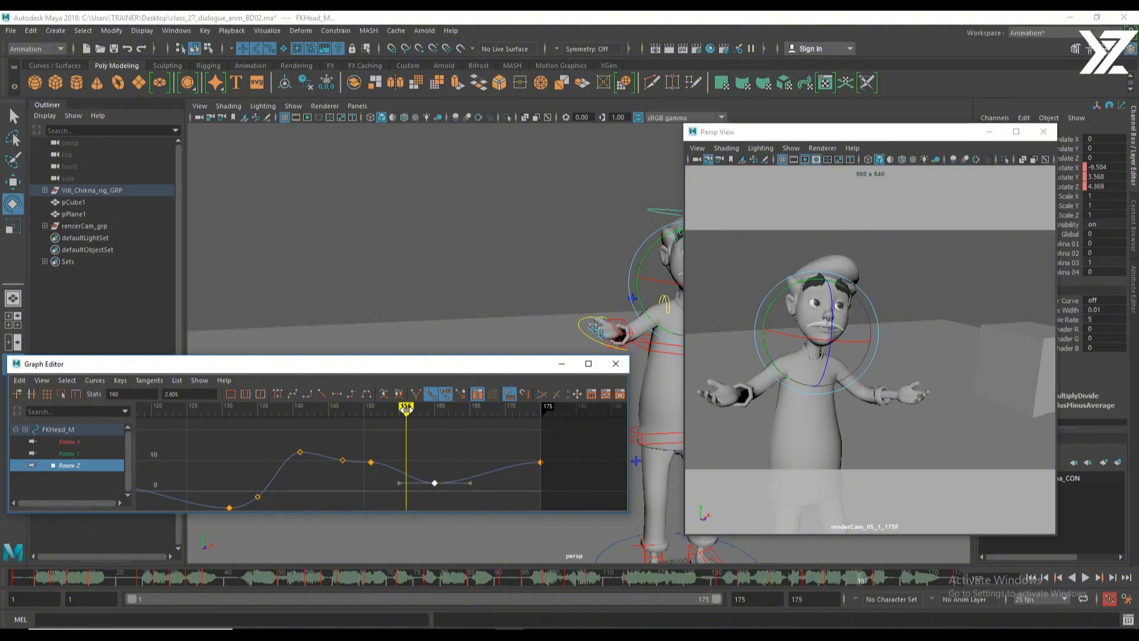
right_click(429, 429)
click(450, 436)
shift+middle_drag(413, 486, 413, 481)
Play ahead, insert a key on the head's Rotate Z curve at frame 167 and raise it to about 13.6.
key(alt+v)
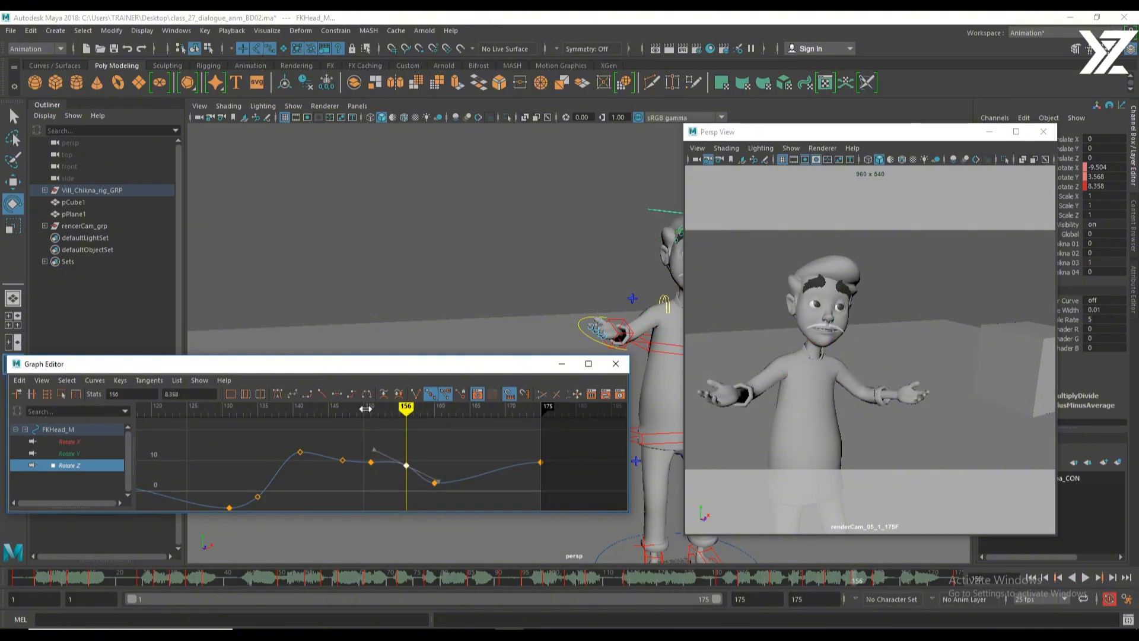
key(alt+v)
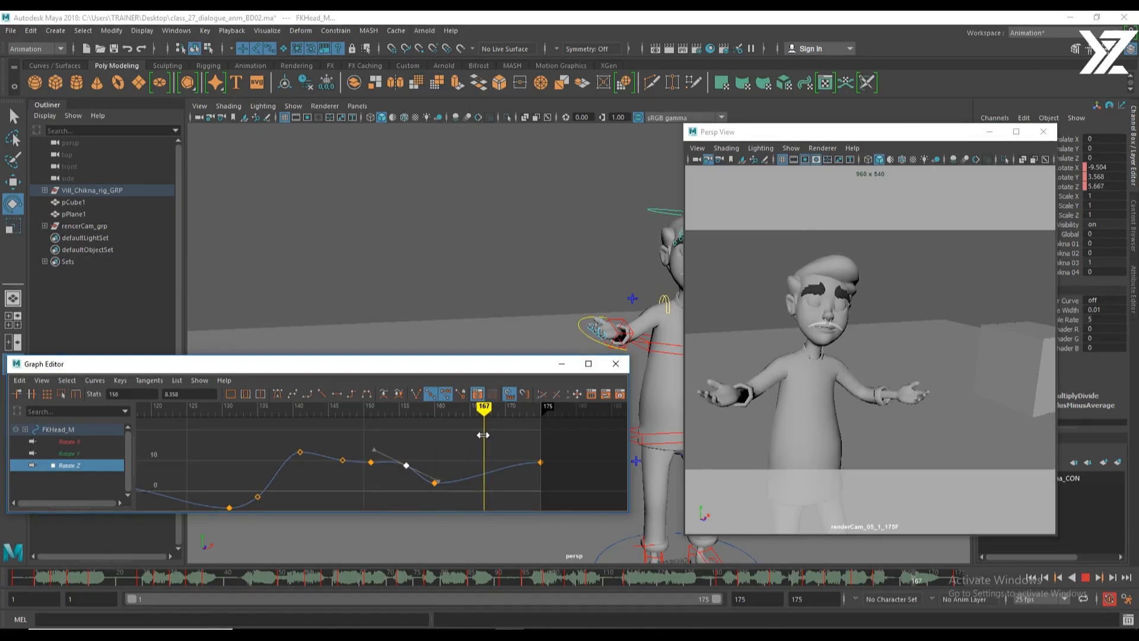
right_click(466, 449)
click(474, 458)
click(485, 473)
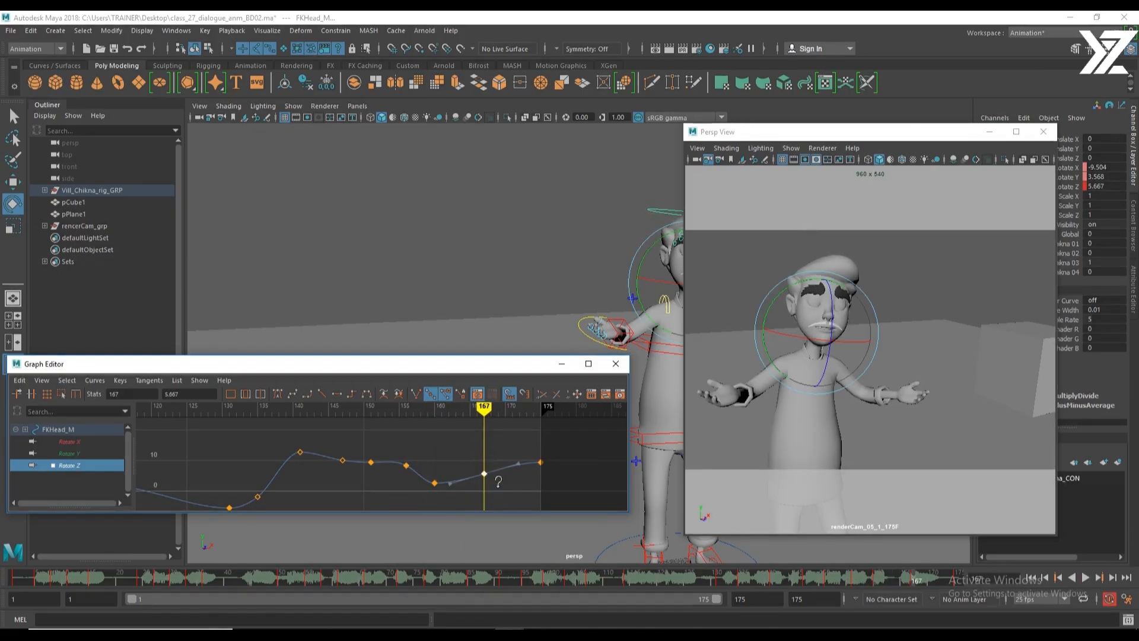
shift+middle_drag(495, 496, 490, 471)
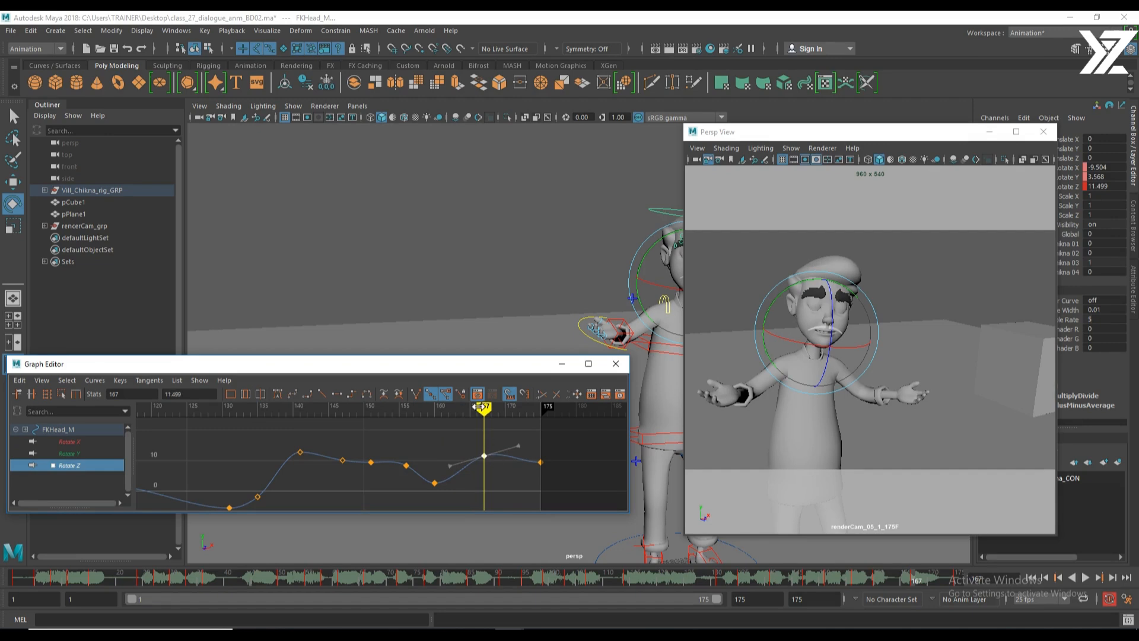
mouse_move(481, 407)
mouse_down()
mouse_move(419, 409)
mouse_move(478, 416)
mouse_move(540, 445)
mouse_up()
shift+middle_drag(484, 478, 481, 473)
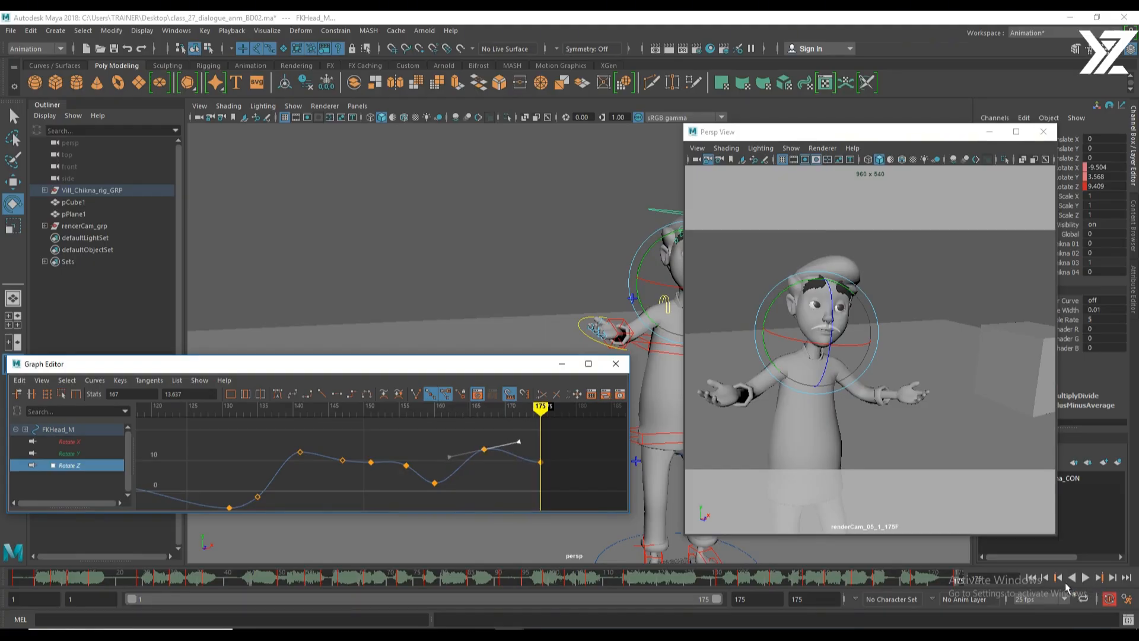
Play the shot to review the head nods against the audio and save the scene.
click(1086, 577)
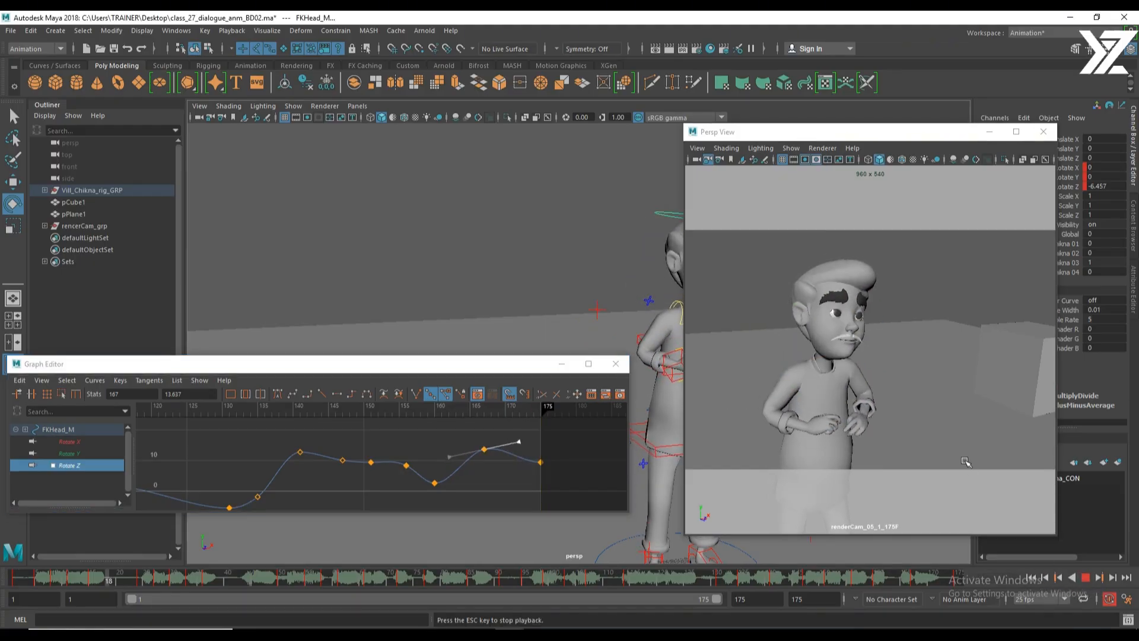
click(1087, 579)
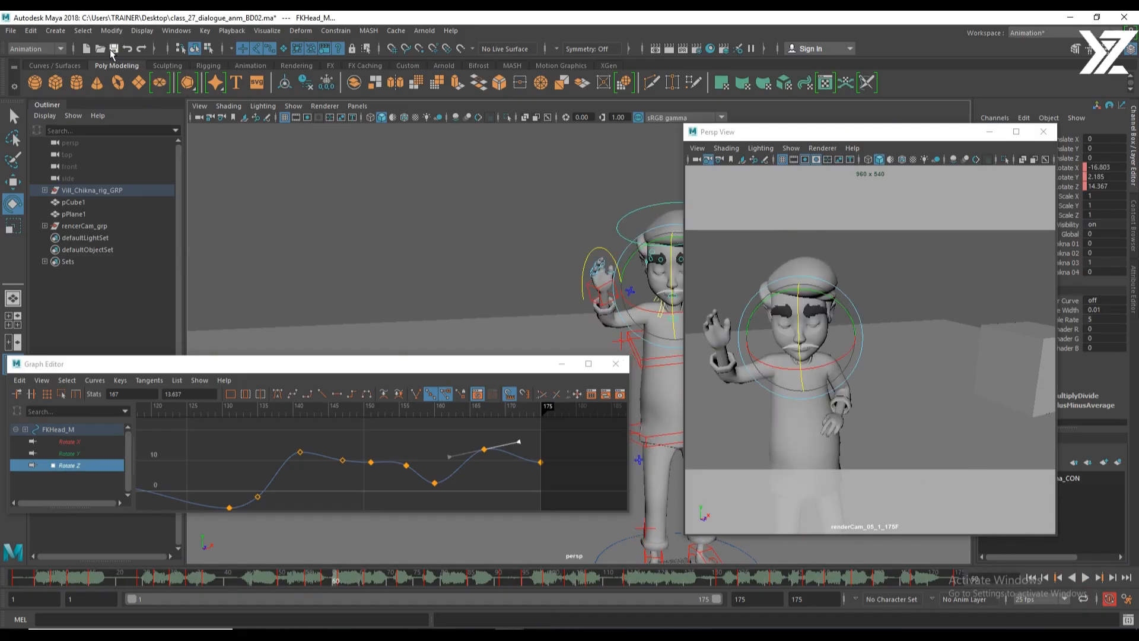
key(ctrl+s)
Minimize the render camera view and move the Graph Editor aside so the whole character is visible in the perspective view.
drag(867, 135, 798, 112)
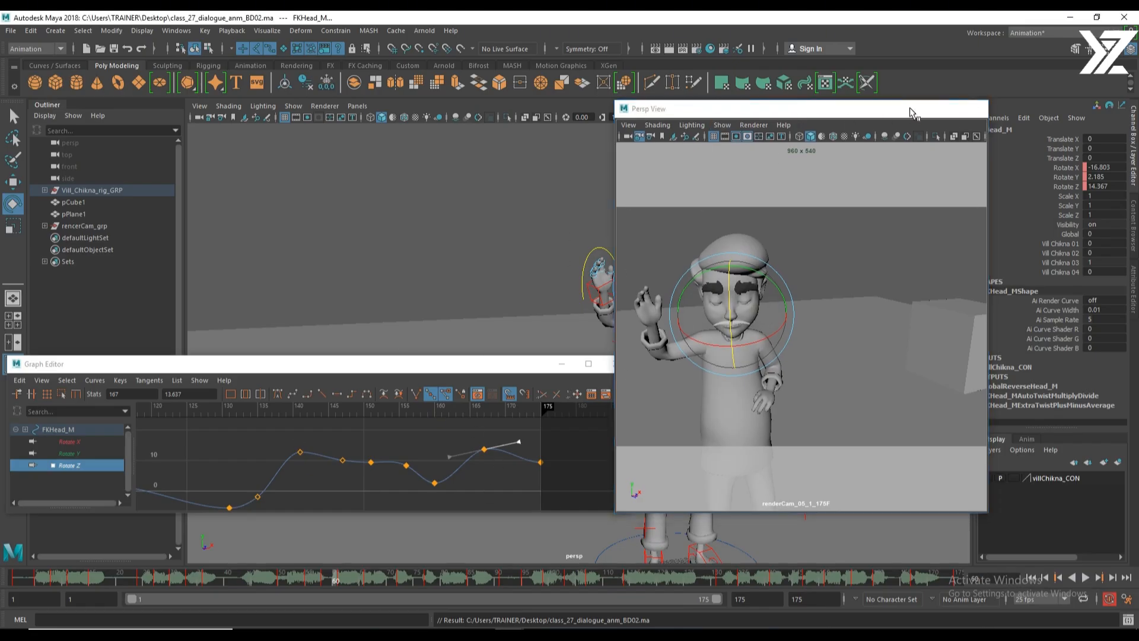
click(921, 108)
drag(522, 369, 405, 215)
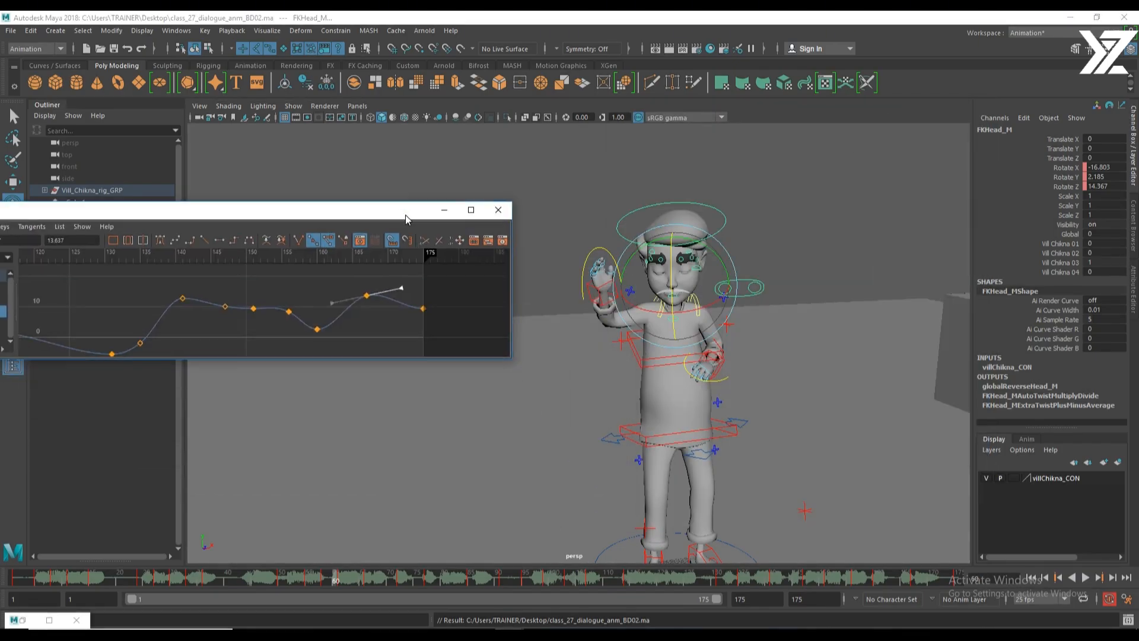
alt+right_drag(706, 261, 670, 366)
alt+middle_drag(670, 367, 725, 340)
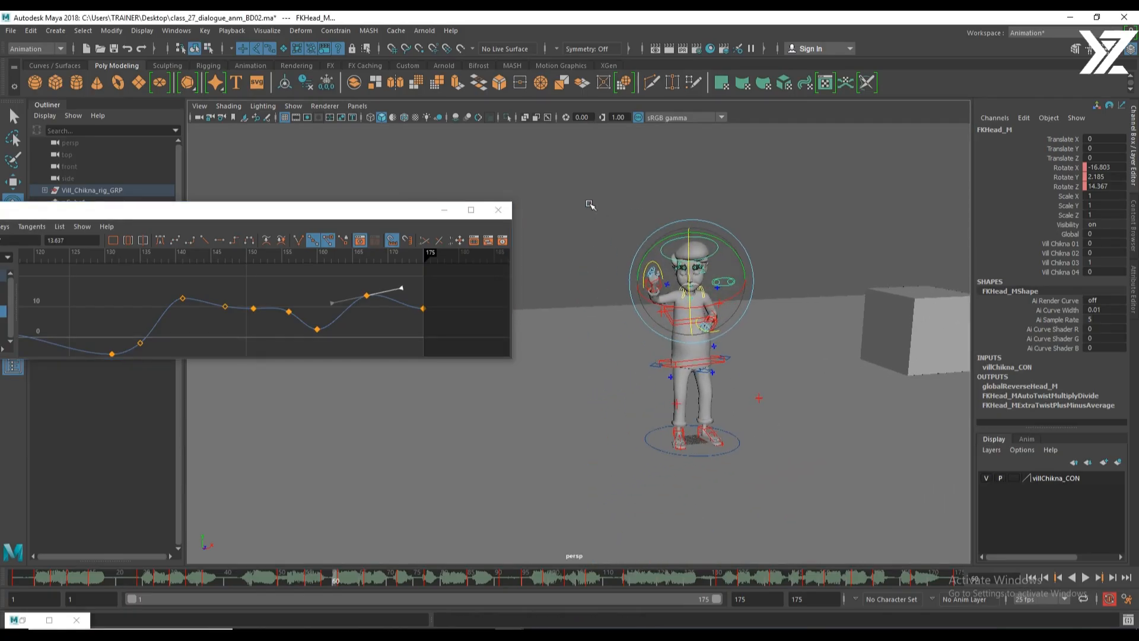
Examine the animation curves of the root control and the Translate Y curve of the right arm IK control.
drag(590, 202, 852, 545)
drag(254, 215, 349, 208)
click(735, 360)
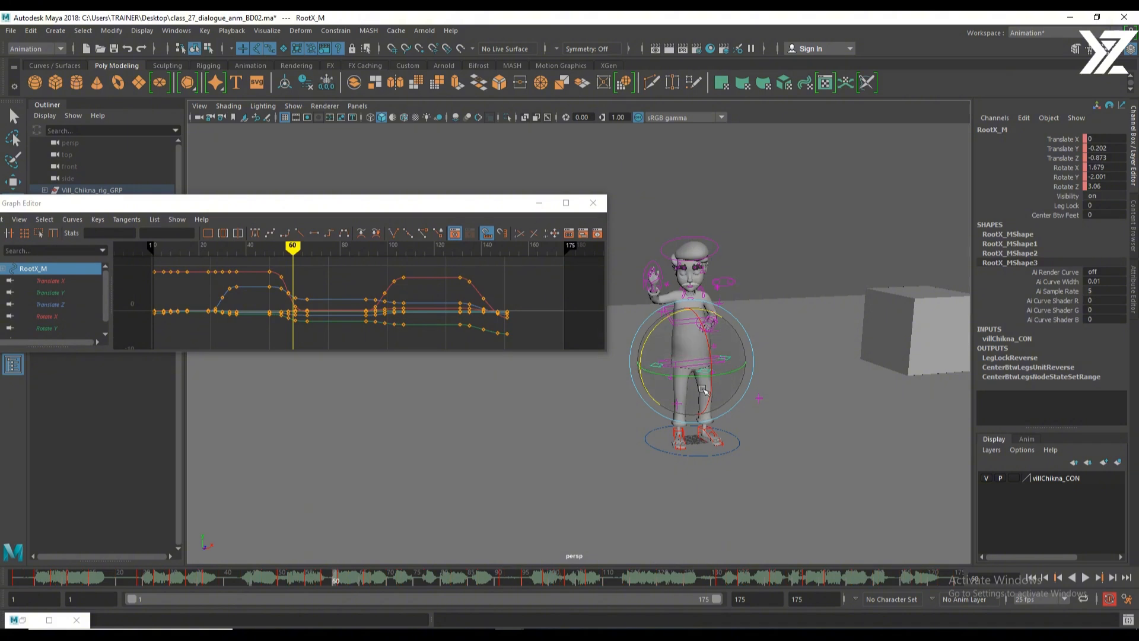
scroll(727, 219, up, 3)
click(709, 234)
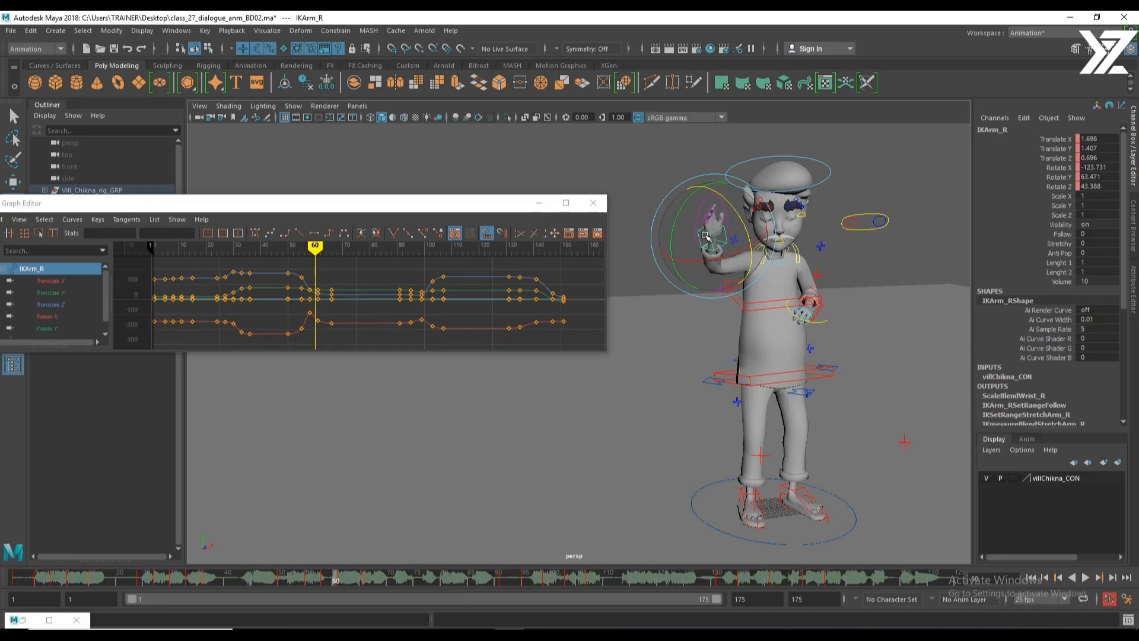
click(53, 292)
alt+shift+right_drag(336, 314, 351, 296)
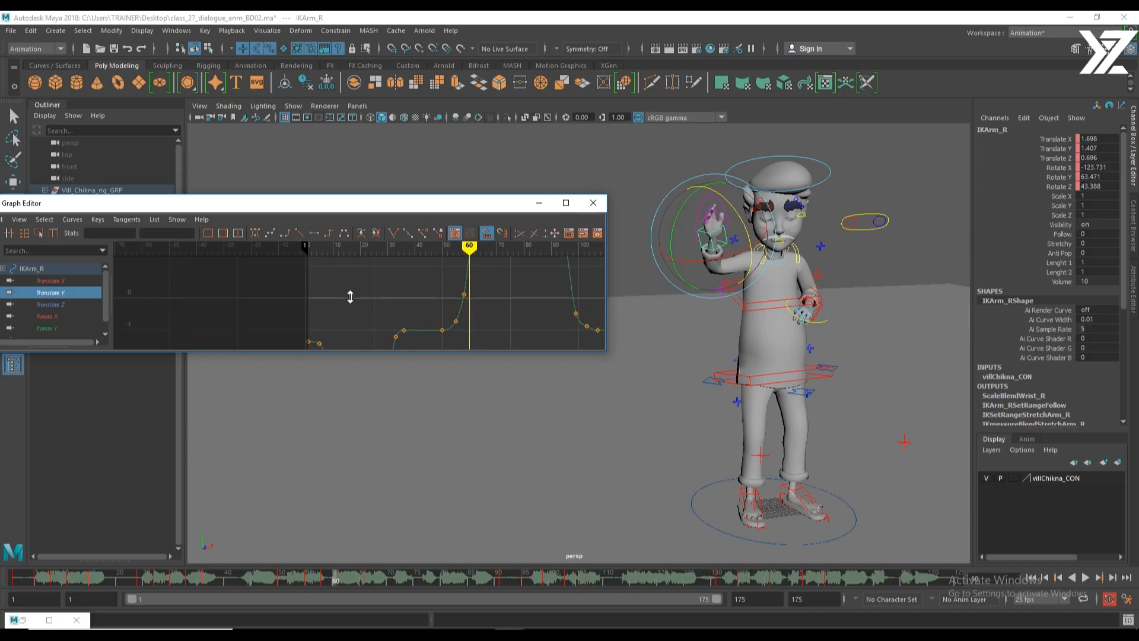
alt+middle_drag(379, 325, 383, 251)
alt+shift+right_drag(338, 287, 376, 289)
alt+middle_drag(376, 289, 386, 321)
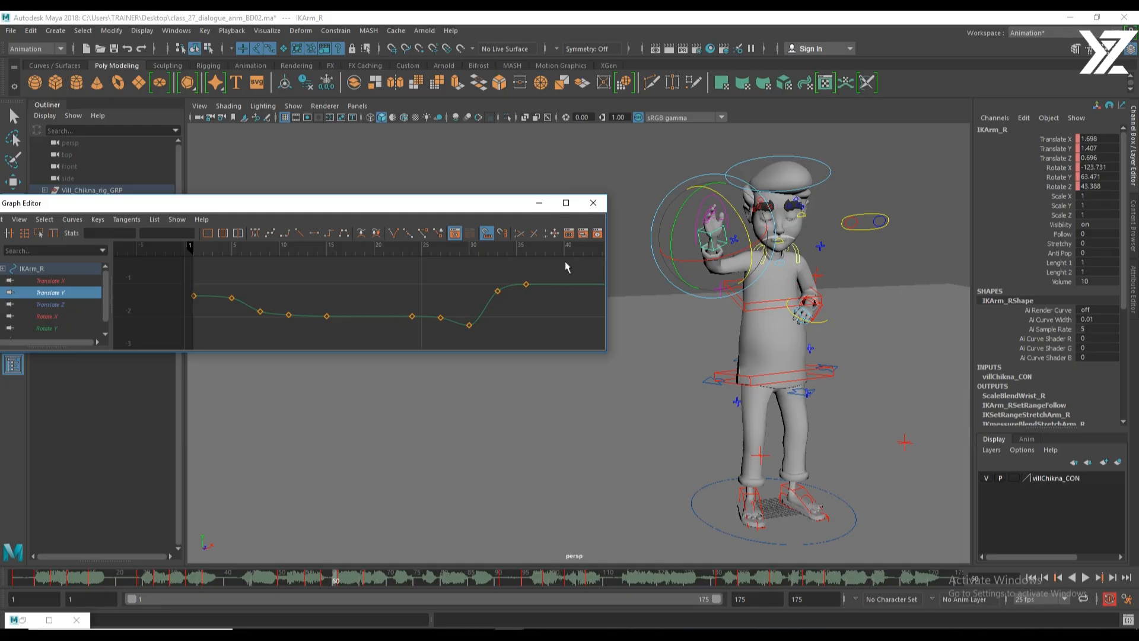
Close the Graph Editor and frame the full character in the perspective view.
click(593, 202)
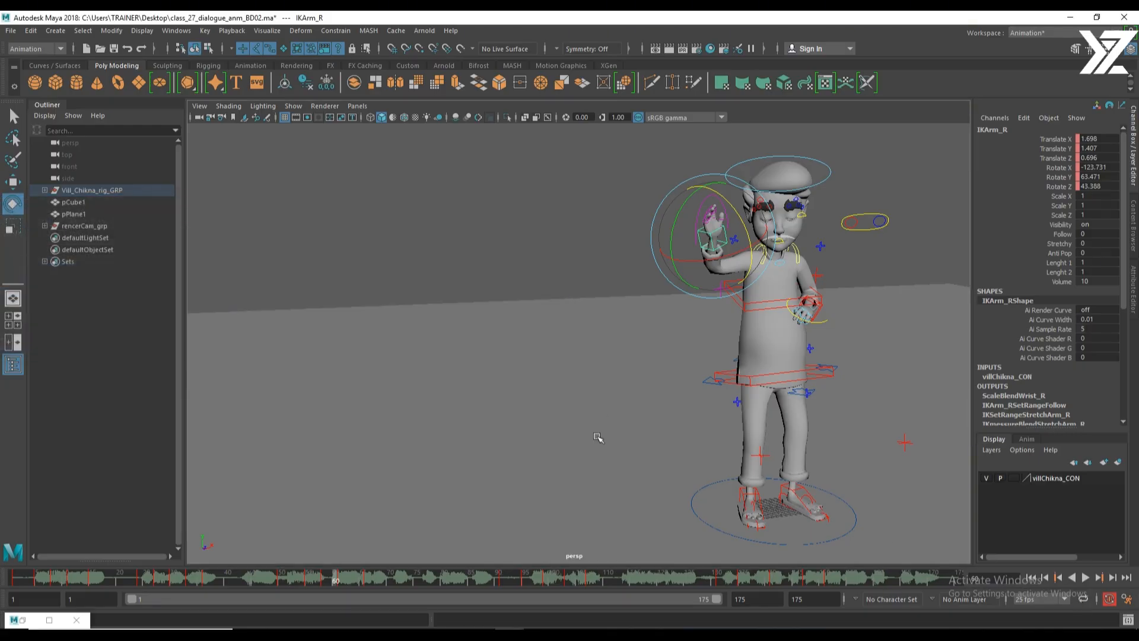
scroll(603, 429, down, 5)
alt+middle_drag(603, 428, 487, 451)
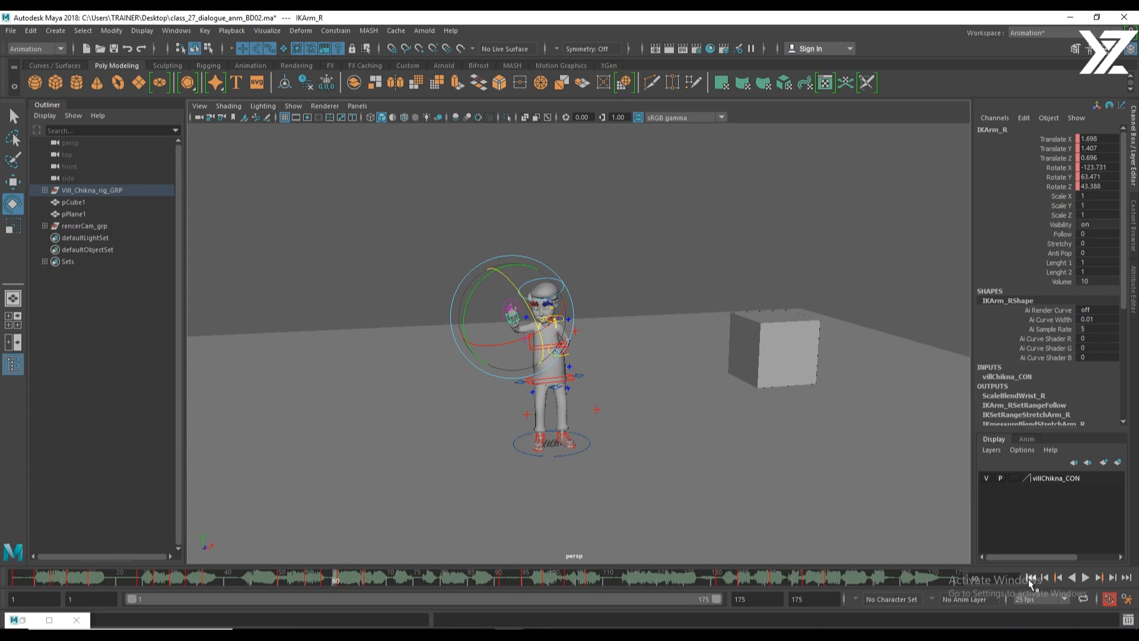
Play the whole shot from the first frame in the perspective view and save the scene.
click(1031, 577)
click(1085, 577)
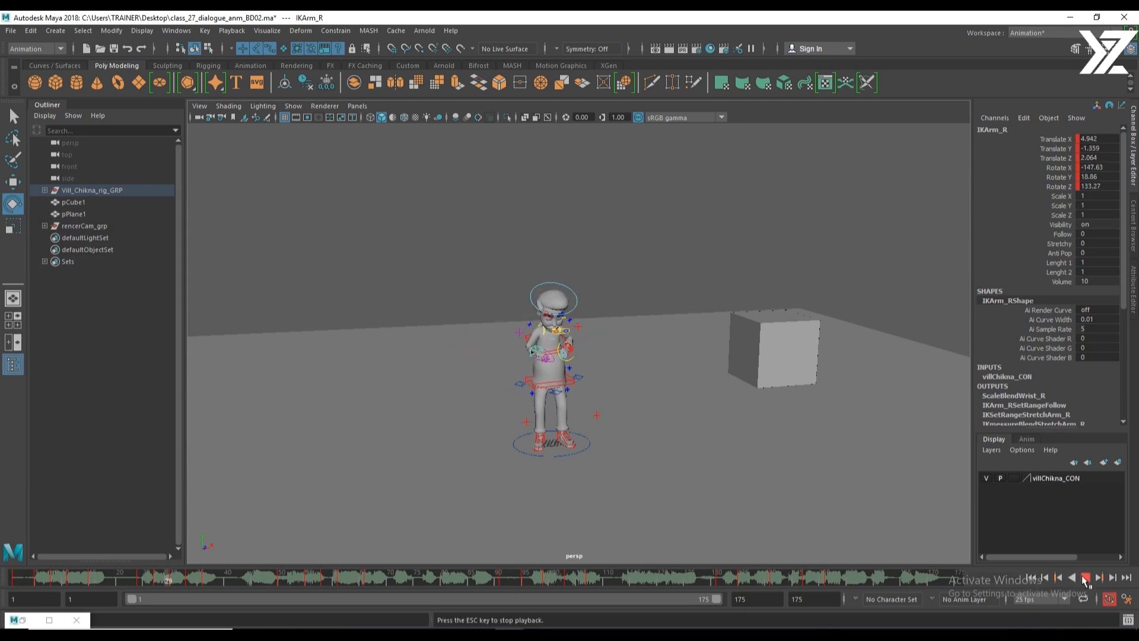
click(1085, 577)
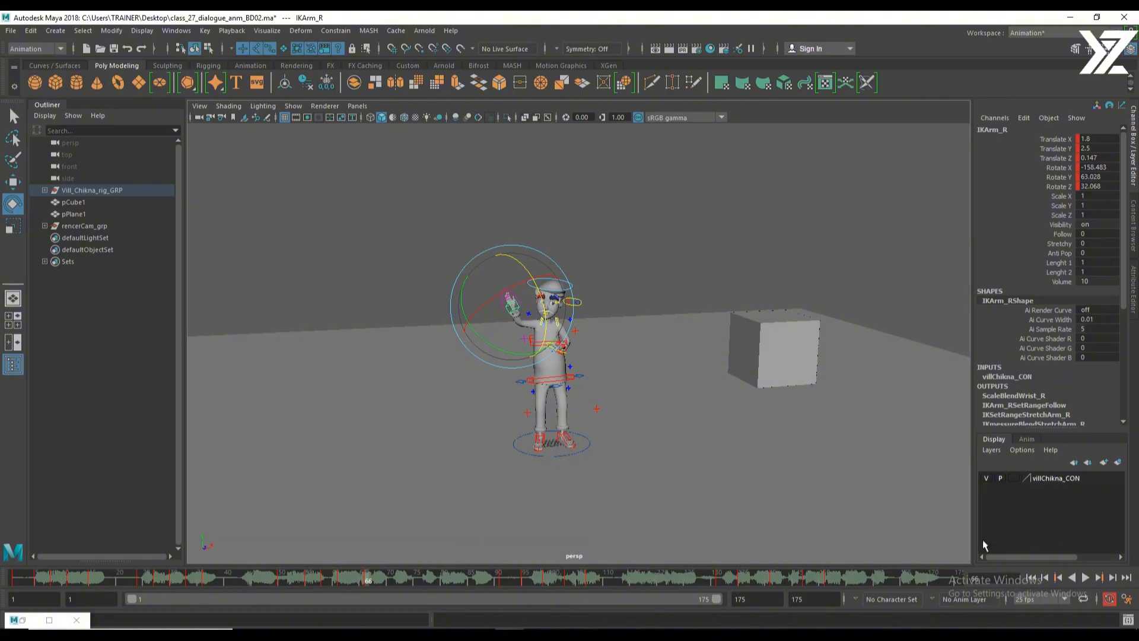
click(113, 49)
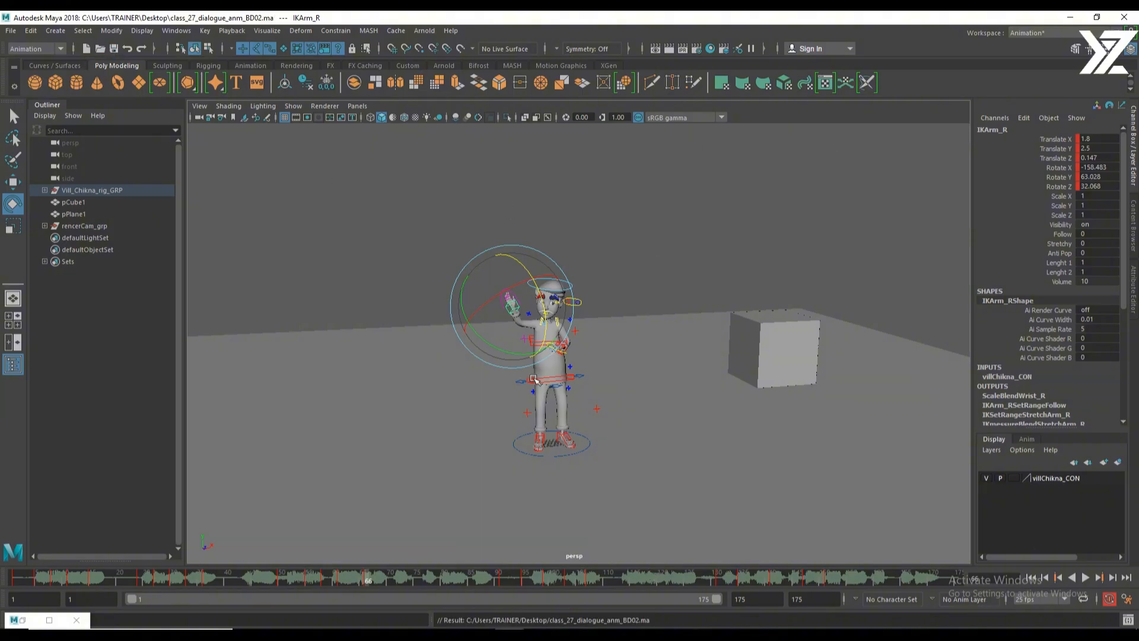